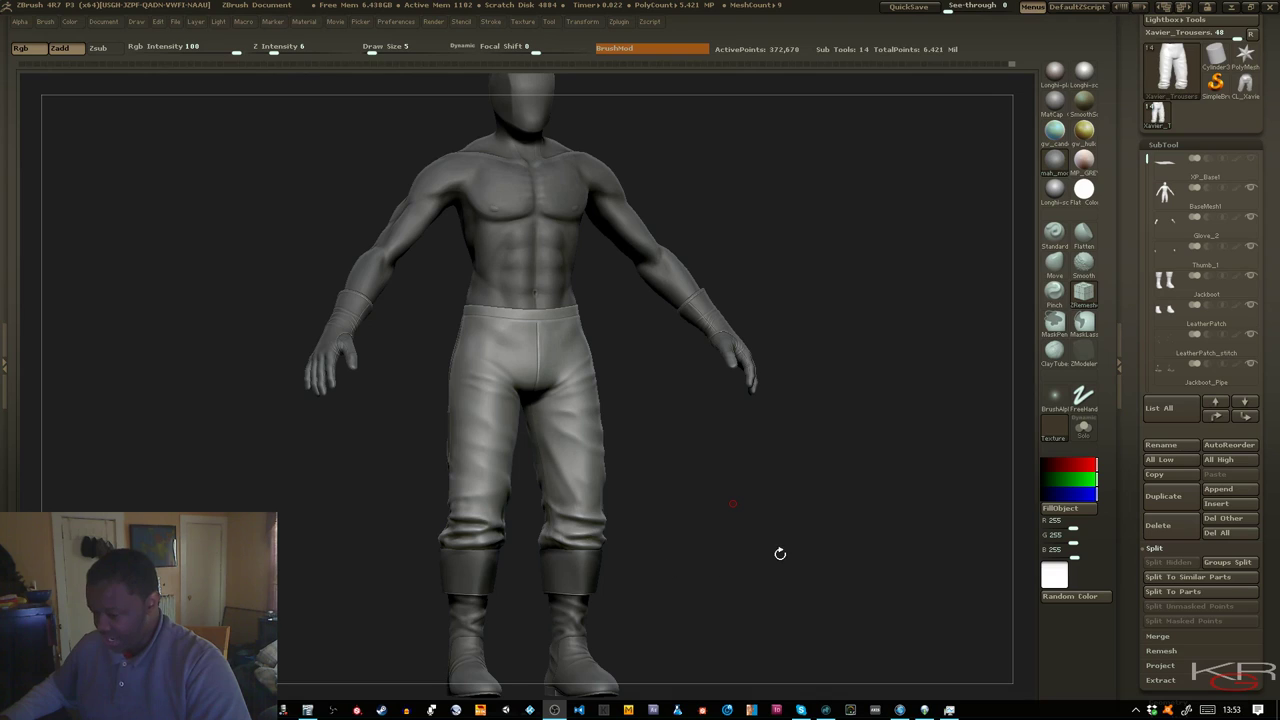
Unhide the Xavier_Nice_Shirt subtool and make it the active subtool
drag(760, 563, 752, 558)
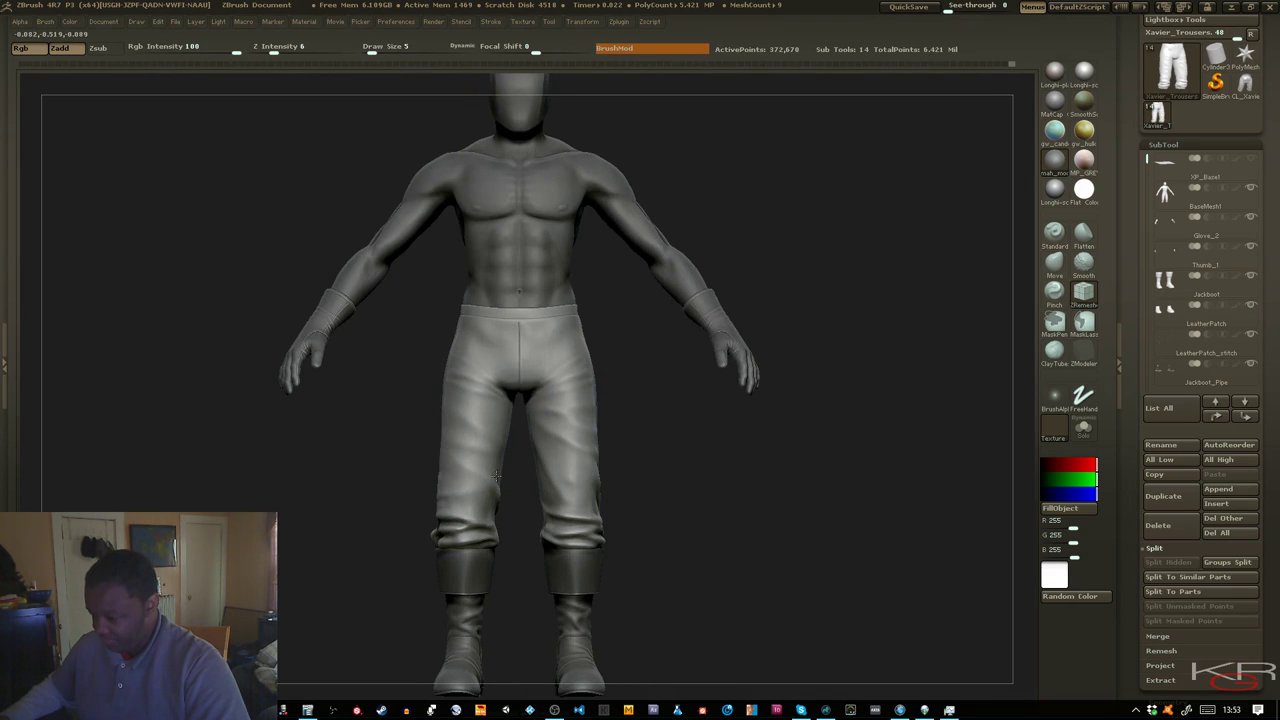
drag(680, 536, 843, 547)
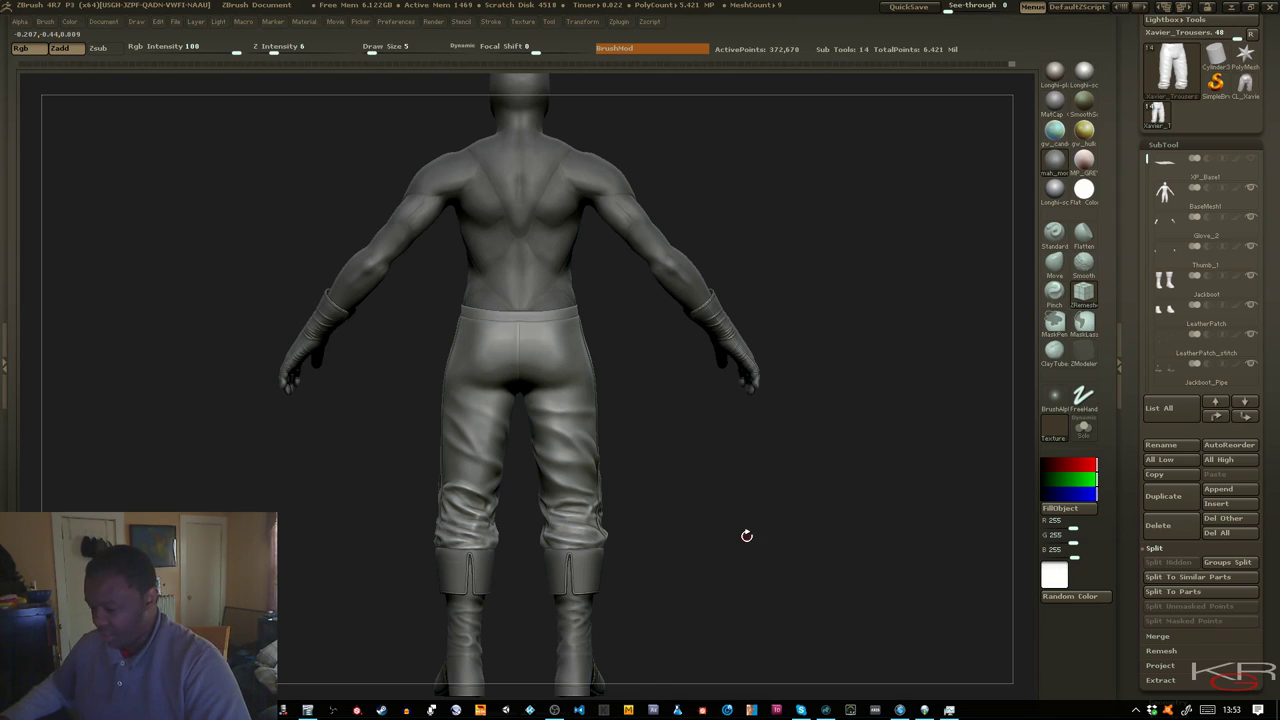
drag(746, 536, 634, 554)
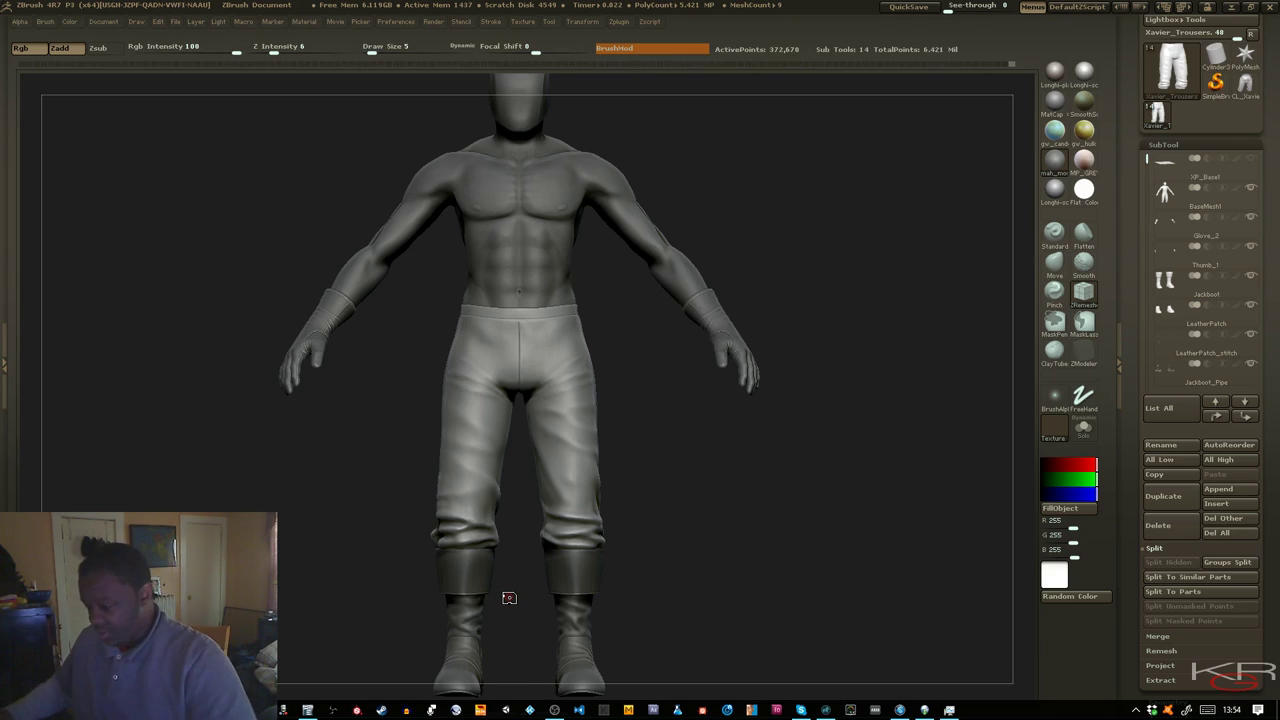
drag(764, 503, 783, 506)
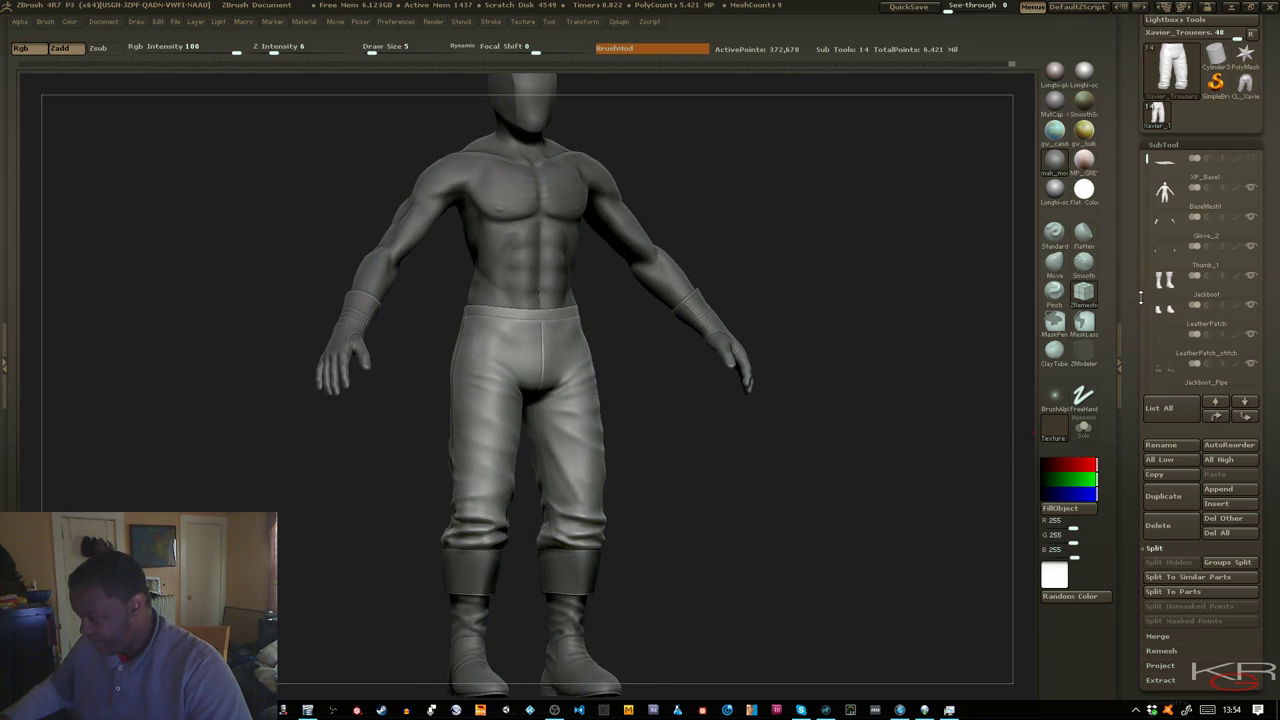
drag(1139, 170, 1147, 293)
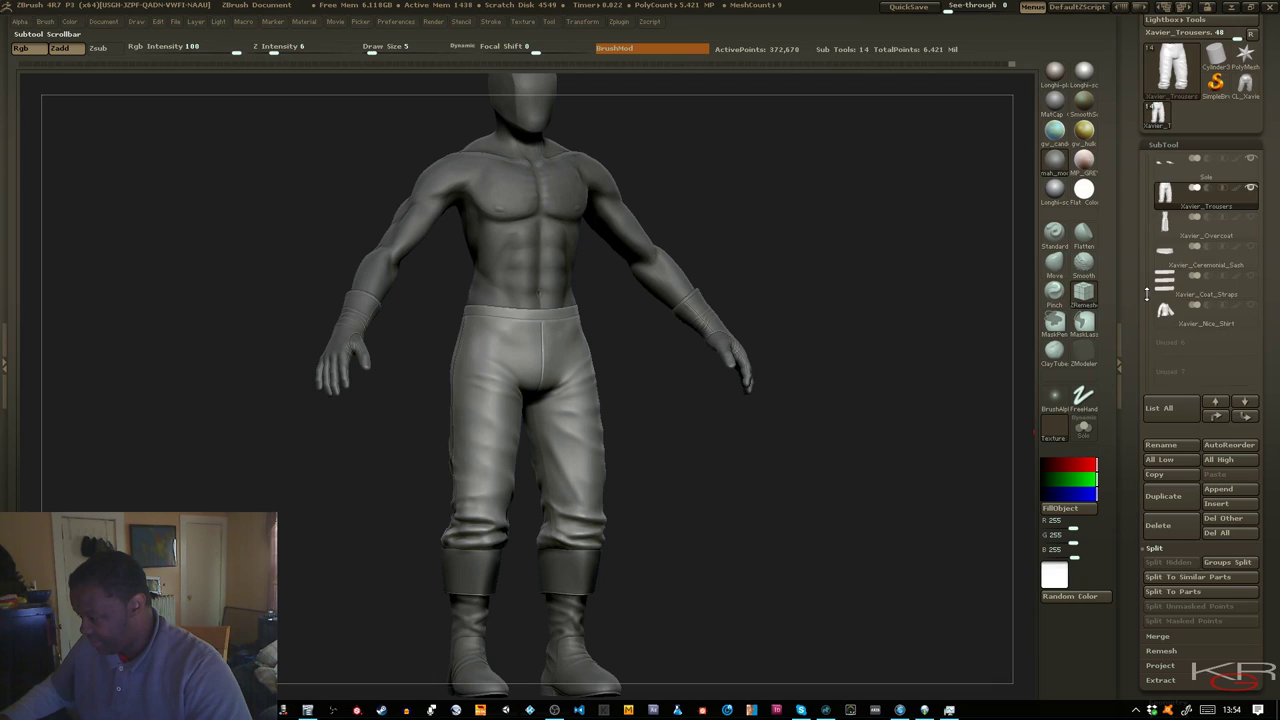
click(1251, 306)
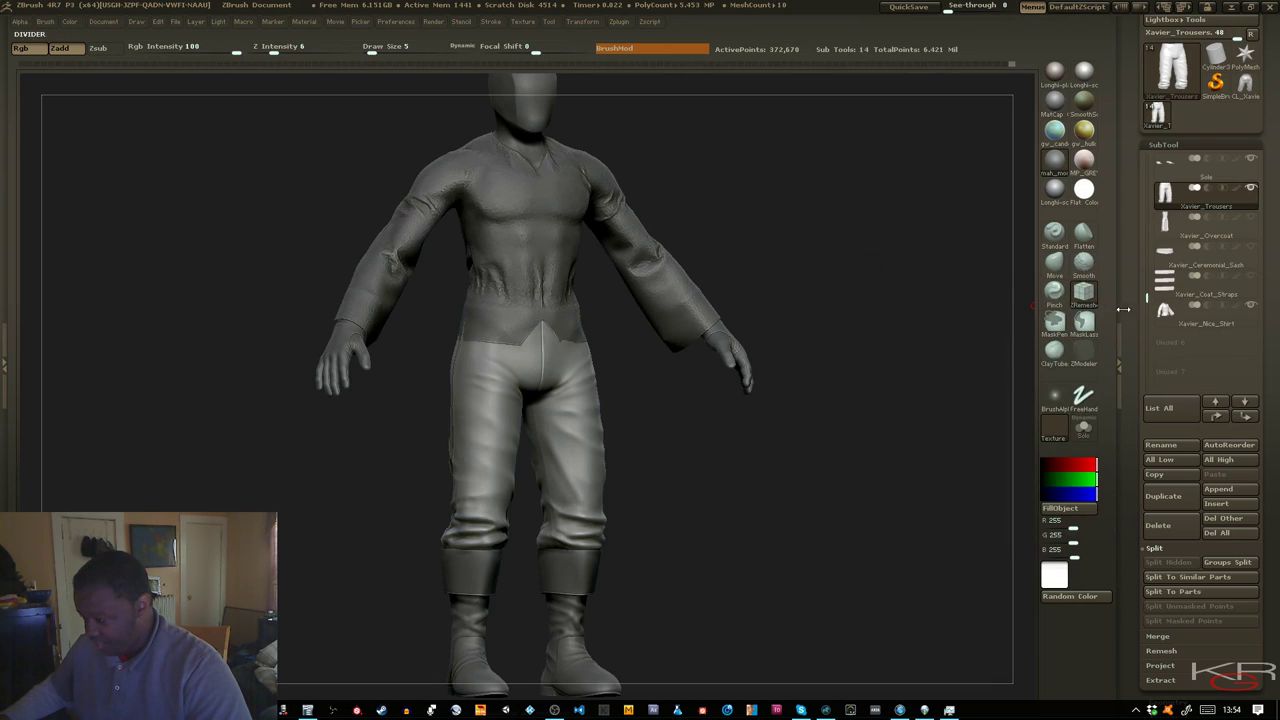
click(1185, 311)
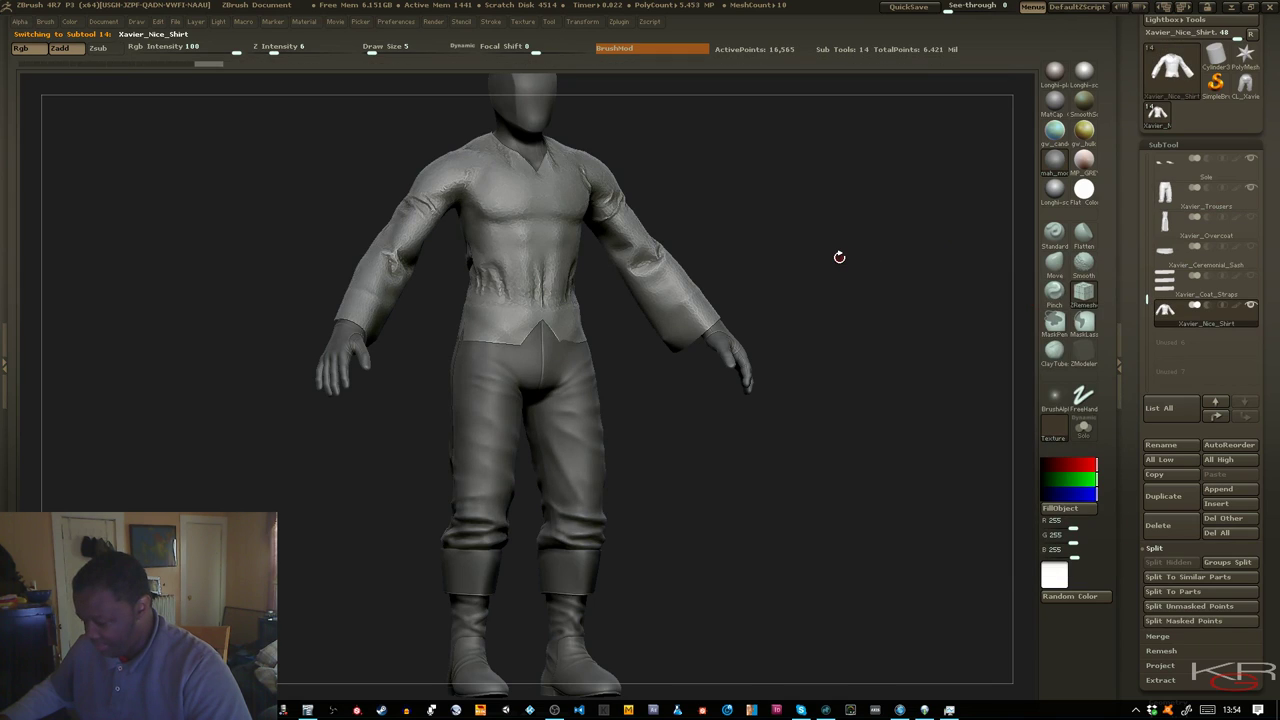
Frame the shirt in the view and turn on the polyframe display of its polygroups
key(f)
key(shift+f)
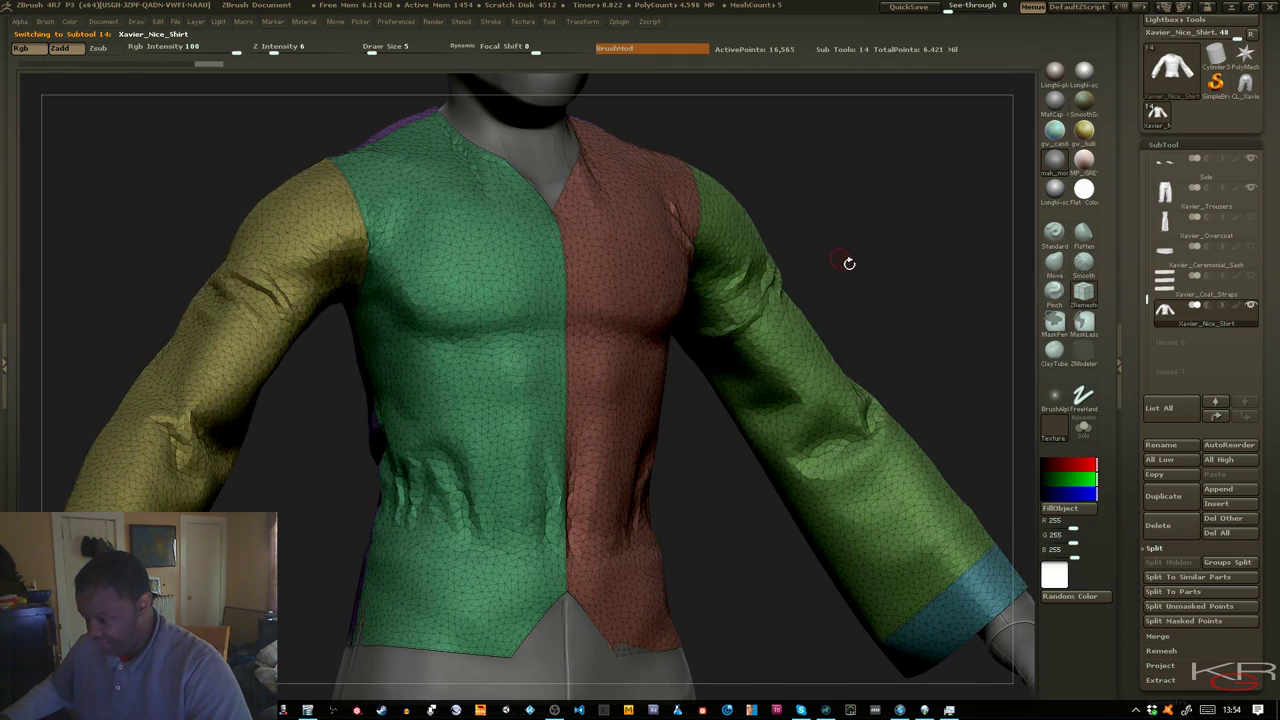
mouse_move(885, 255)
ctrl+right_down()
mouse_move(888, 237)
mouse_move(852, 260)
mouse_move(897, 224)
mouse_move(895, 258)
ctrl+right_up()
drag(895, 258, 895, 258)
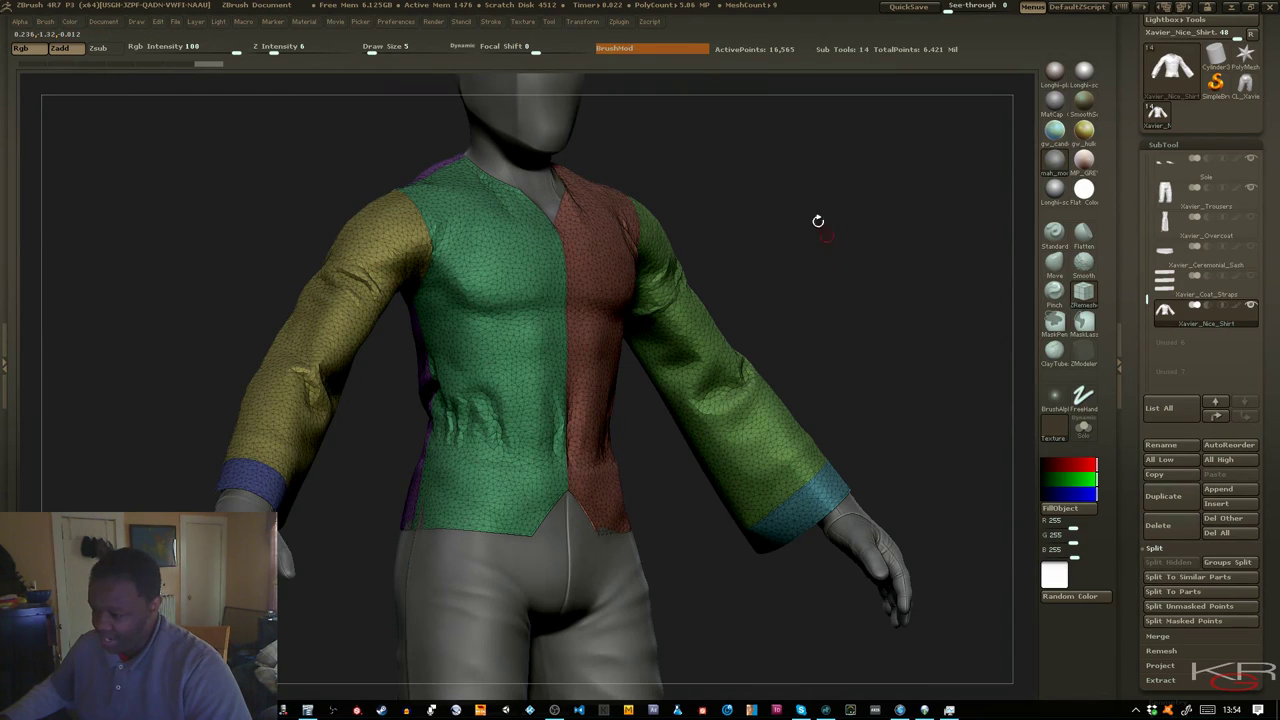
Try to add Shirt Collar.obj from Xavier's Models folder with SubTool Master's MultiAppend
click(619, 22)
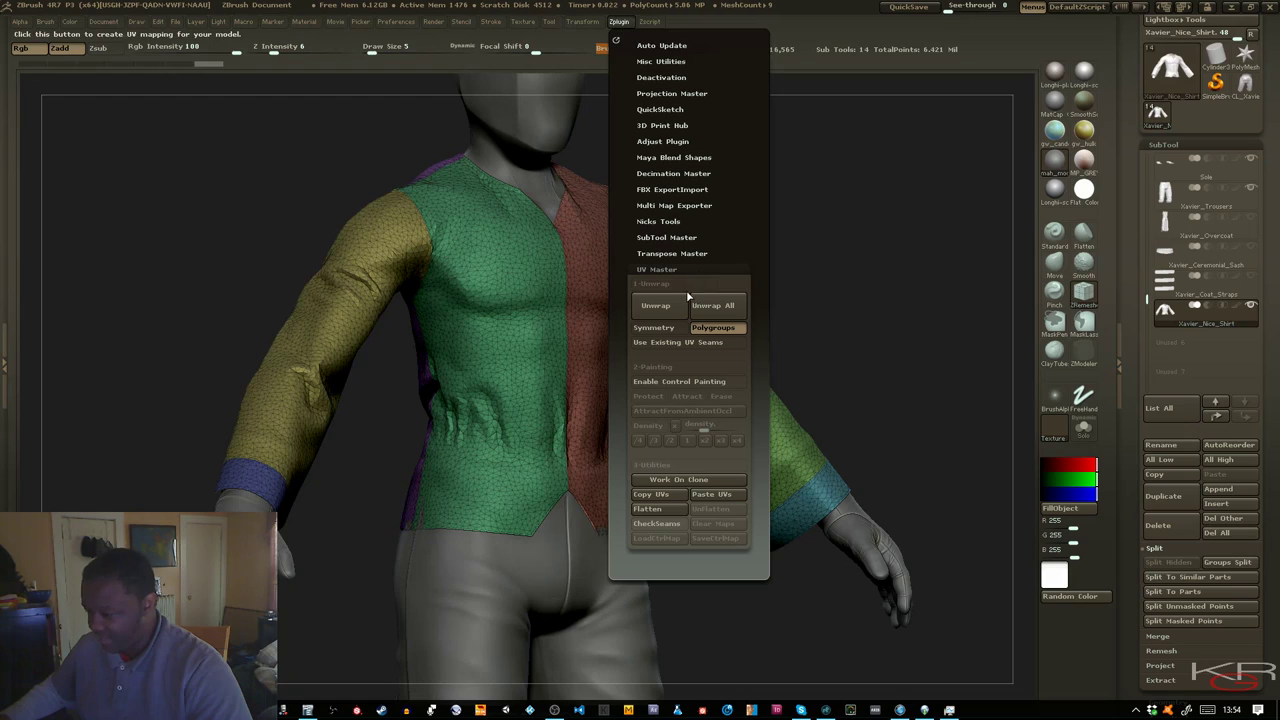
click(660, 268)
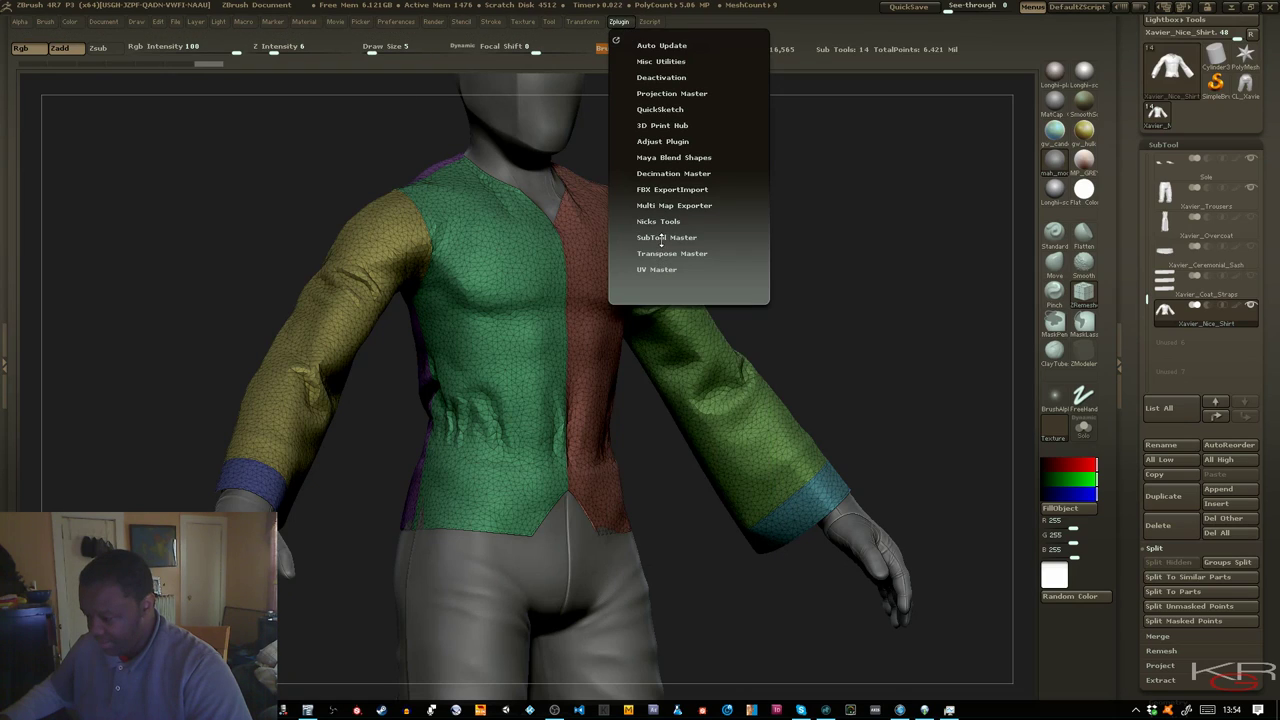
click(666, 237)
click(660, 162)
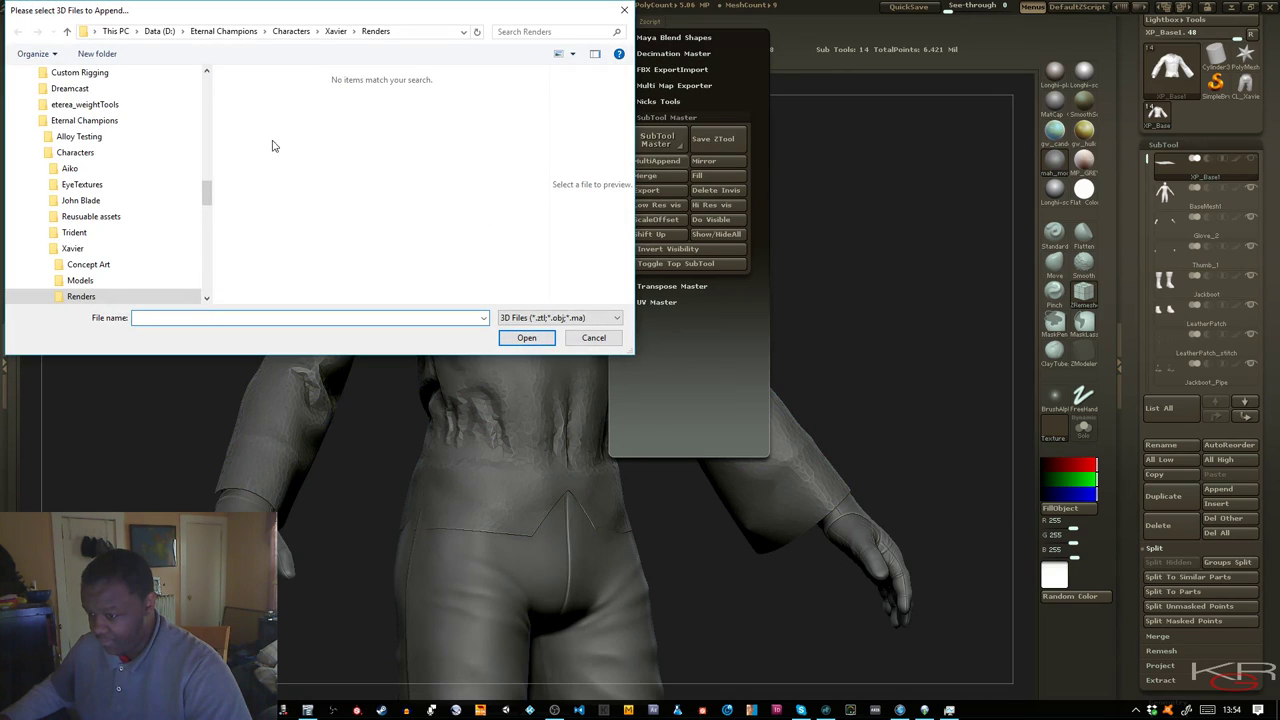
click(335, 31)
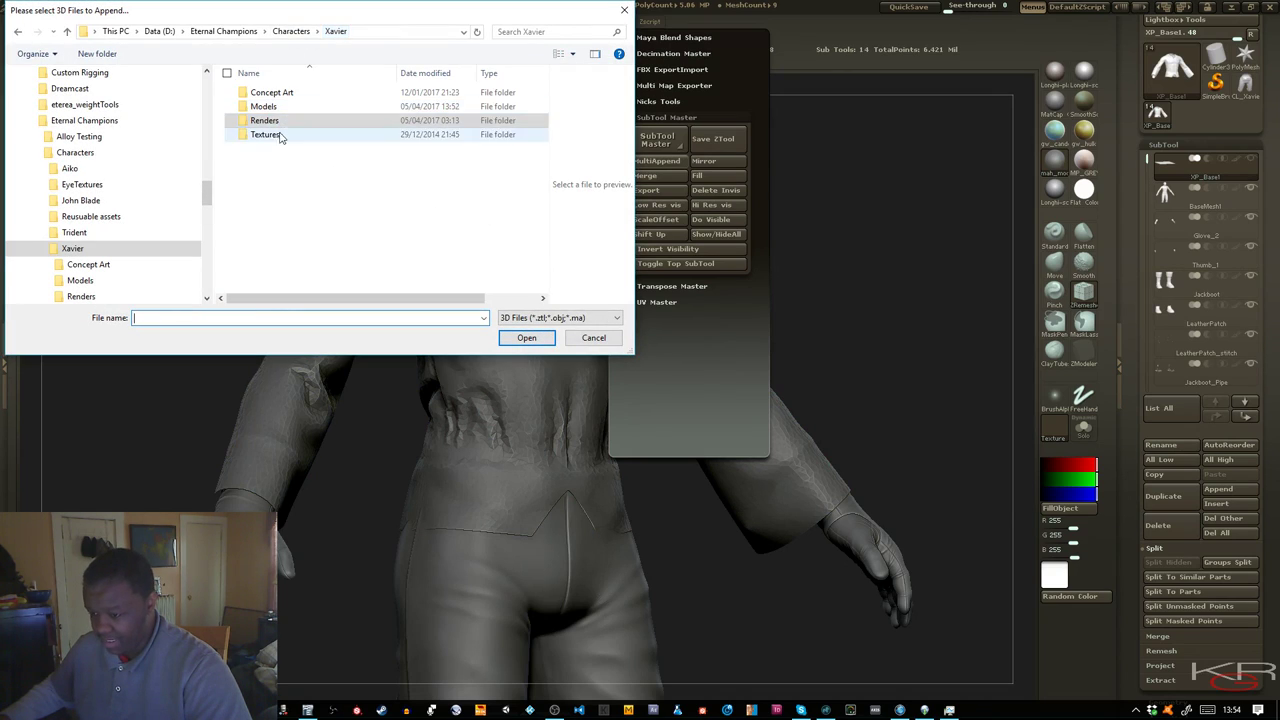
double_click(264, 106)
click(346, 139)
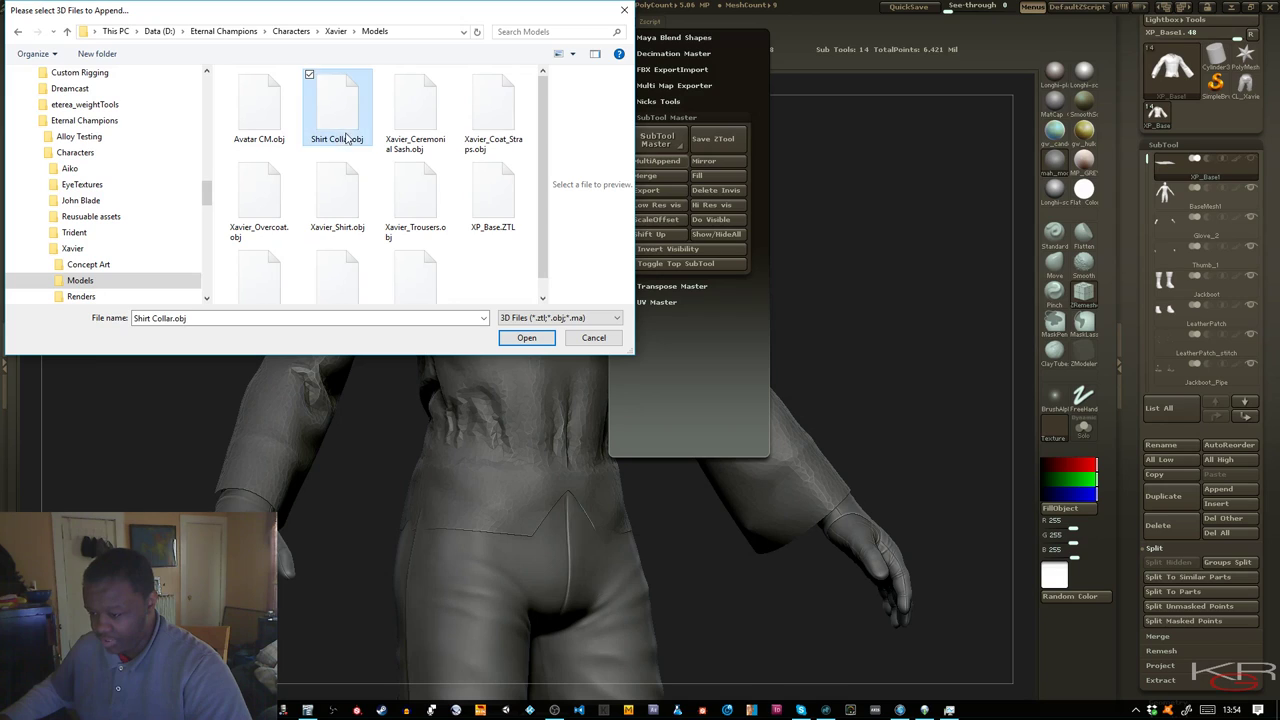
click(520, 339)
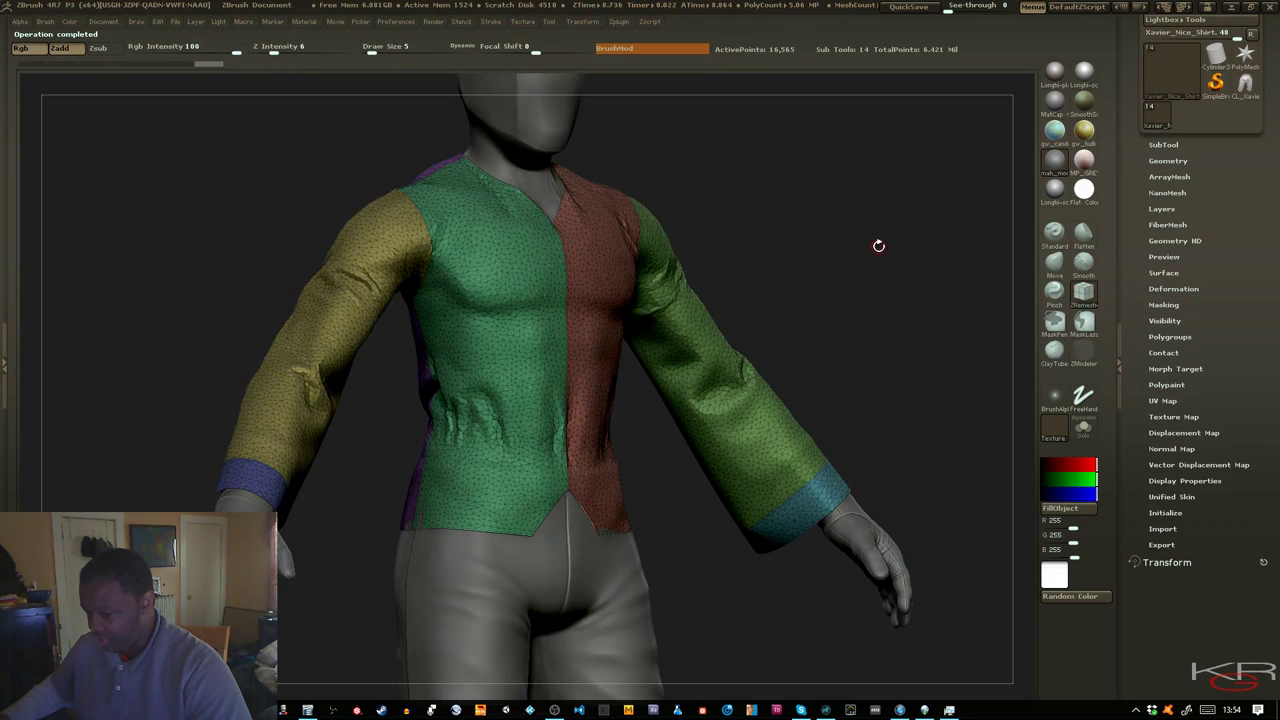
Append a PolyMesh3D star as a new subtool below the shirt
click(1162, 145)
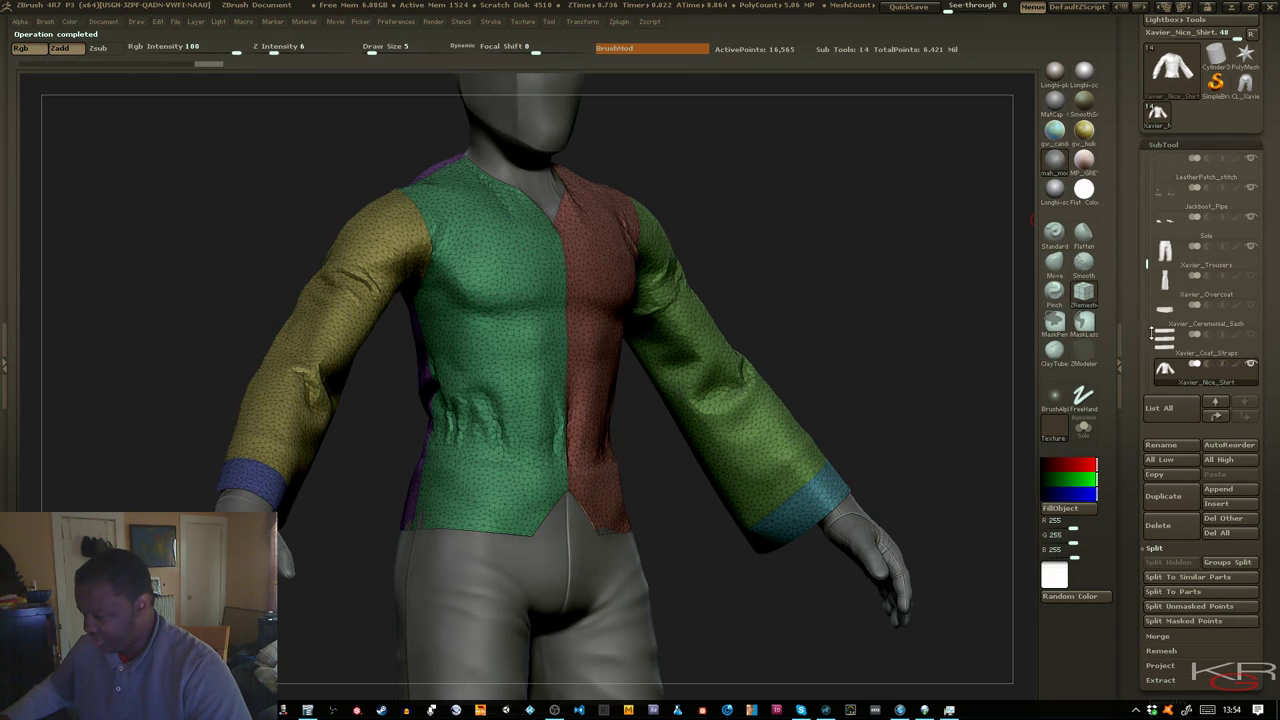
scroll(1150, 285, down, 2)
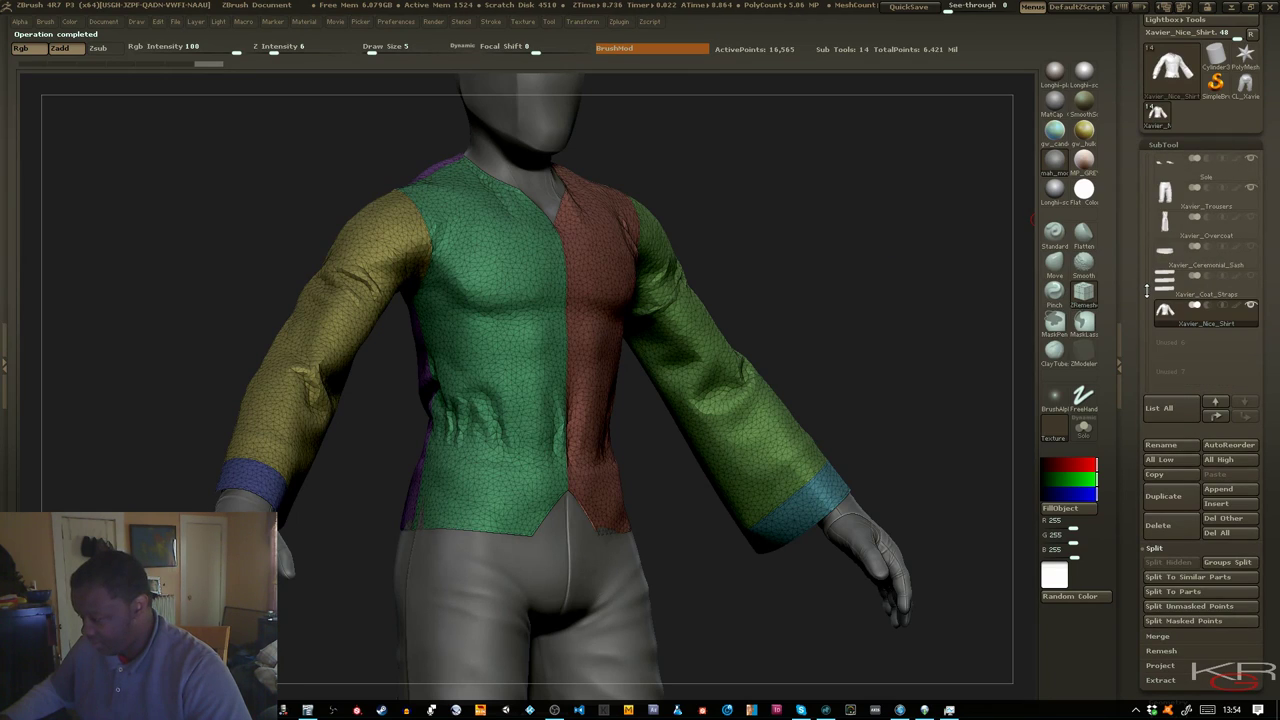
mouse_move(1147, 290)
mouse_down()
mouse_move(1147, 328)
mouse_move(1146, 142)
mouse_move(1148, 280)
mouse_up()
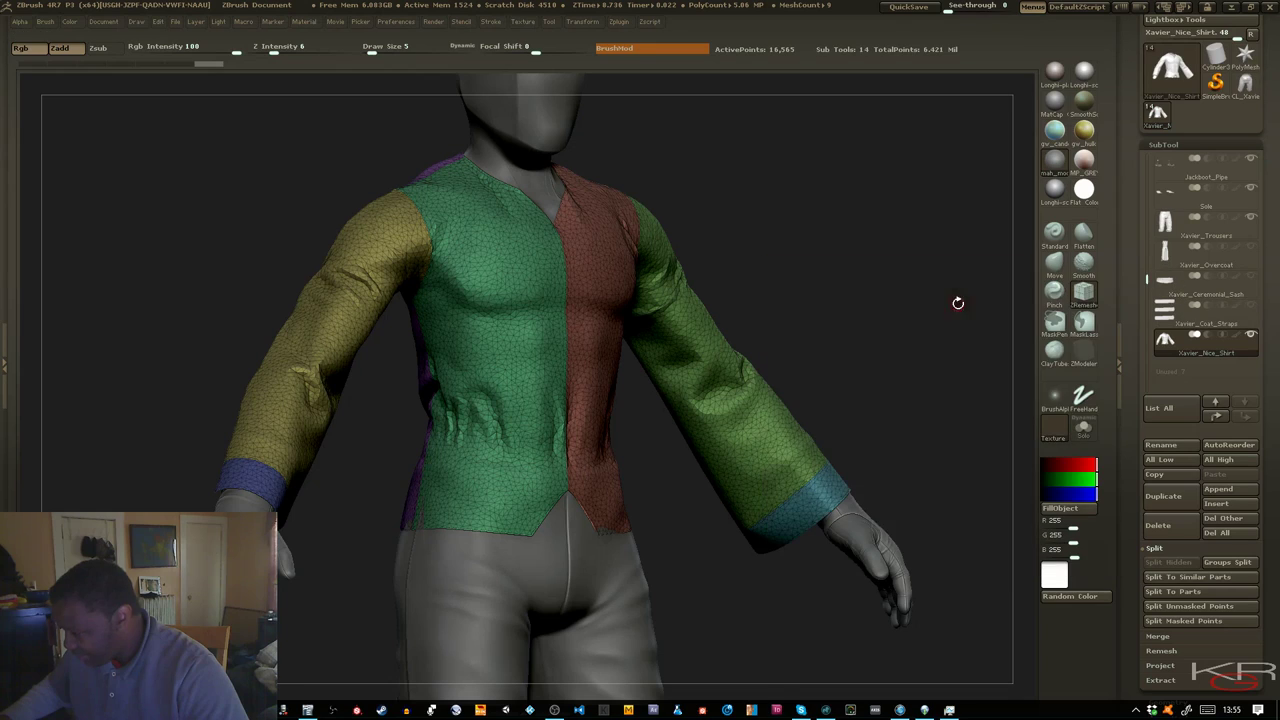
drag(958, 302, 800, 259)
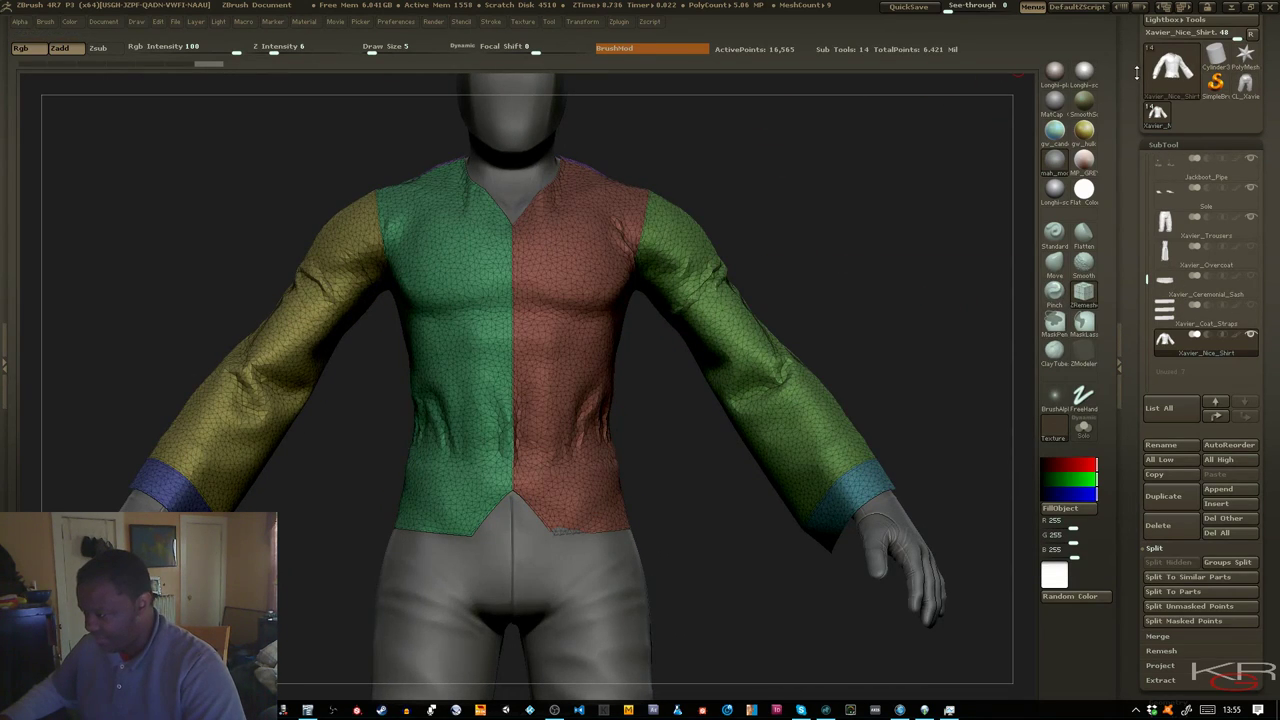
click(1218, 489)
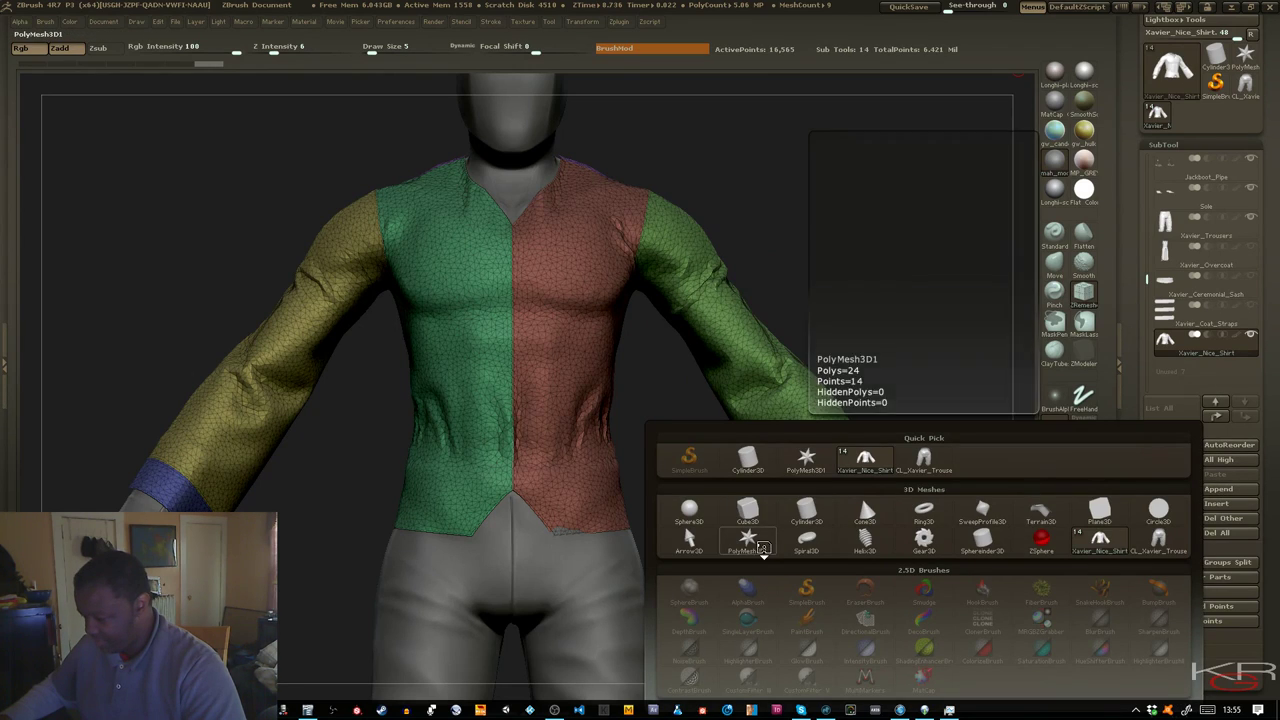
click(762, 548)
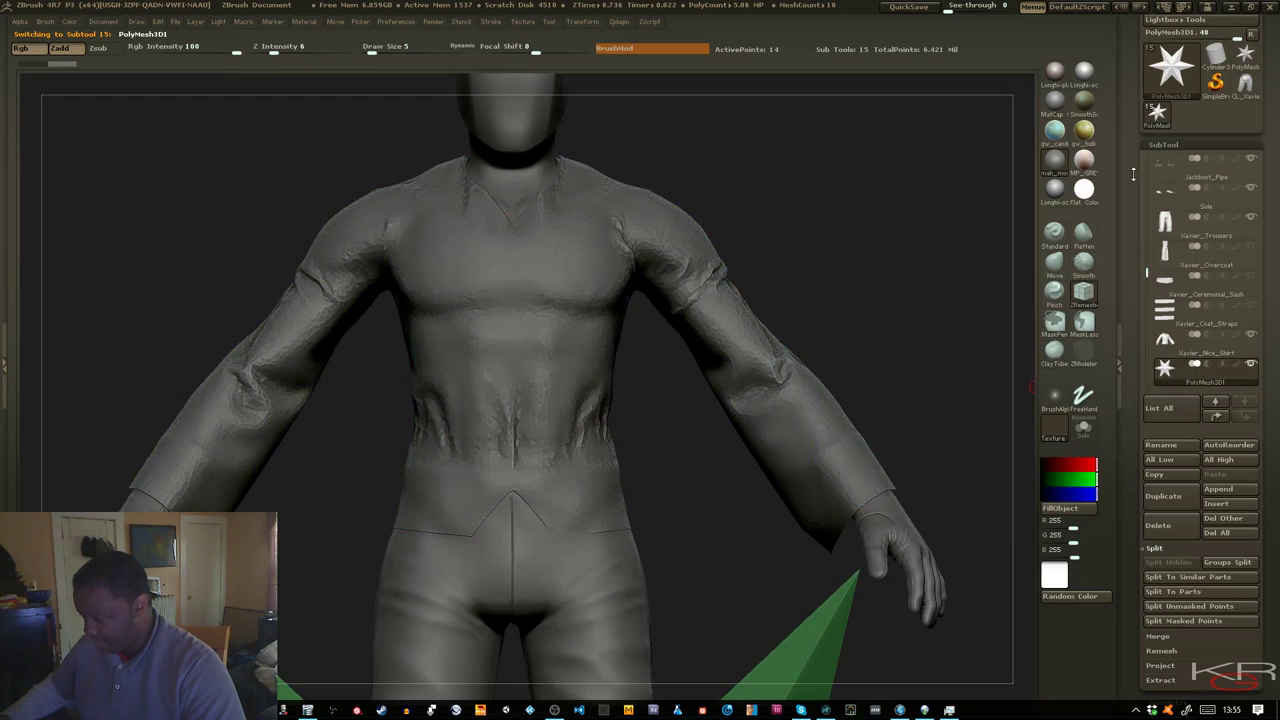
Replace the star subtool's mesh by importing Shirt Collar.obj from Xavier's Models folder
drag(1133, 174, 1134, 301)
click(1159, 103)
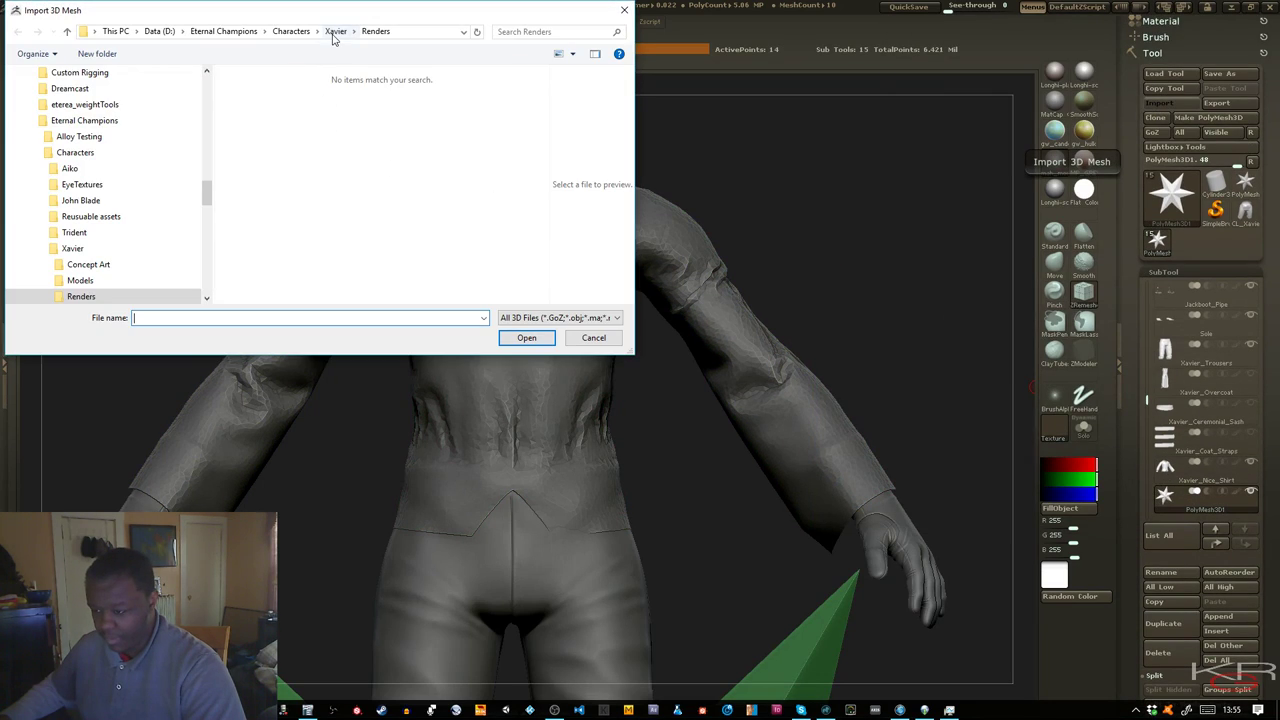
click(333, 32)
double_click(265, 108)
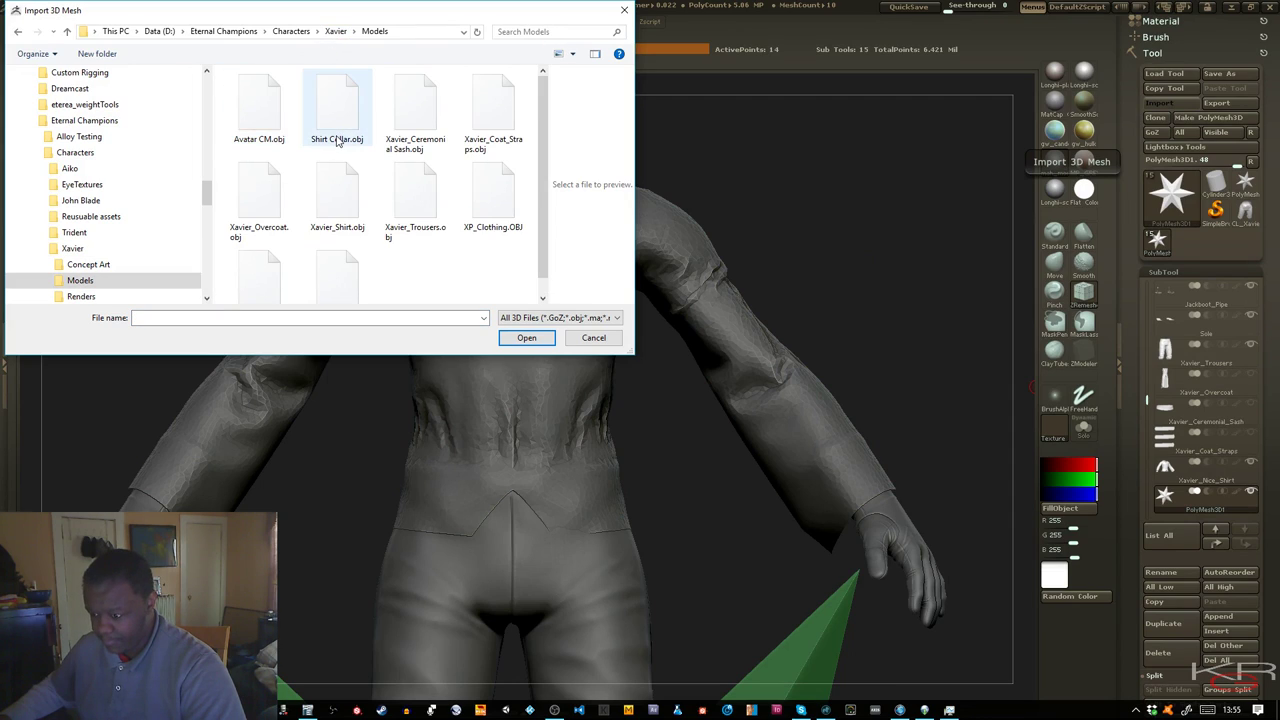
click(338, 140)
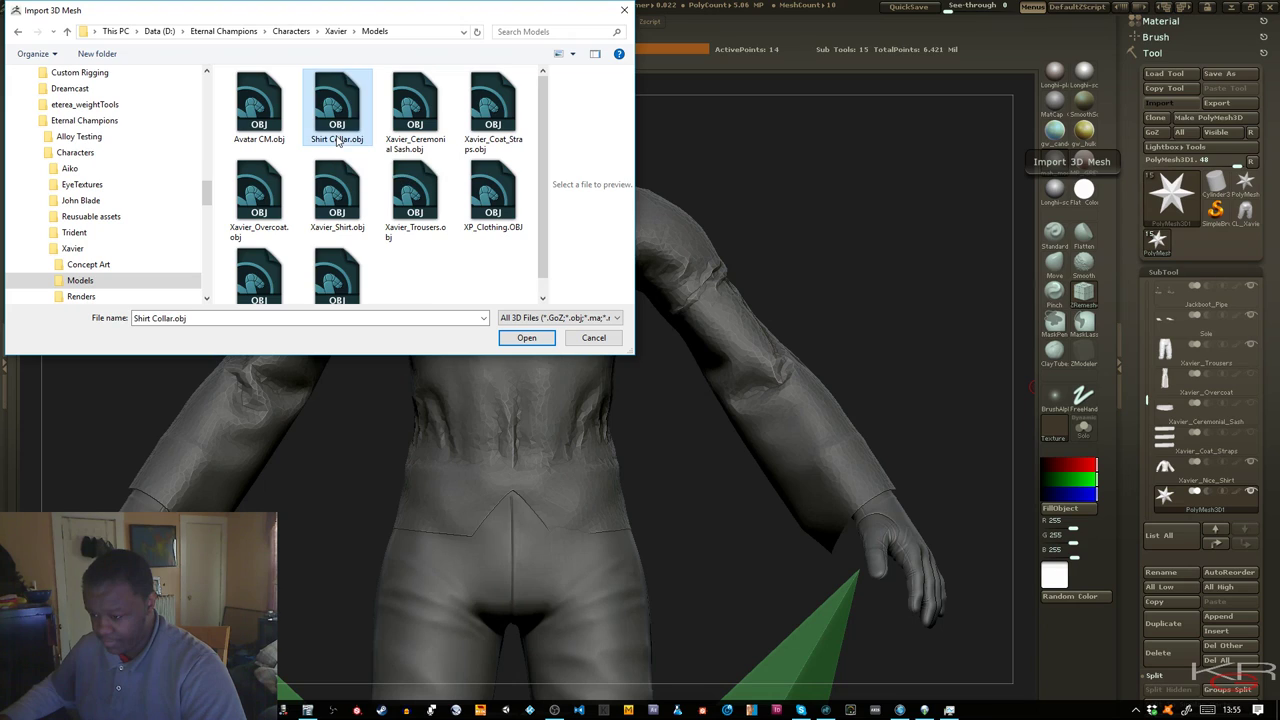
click(526, 337)
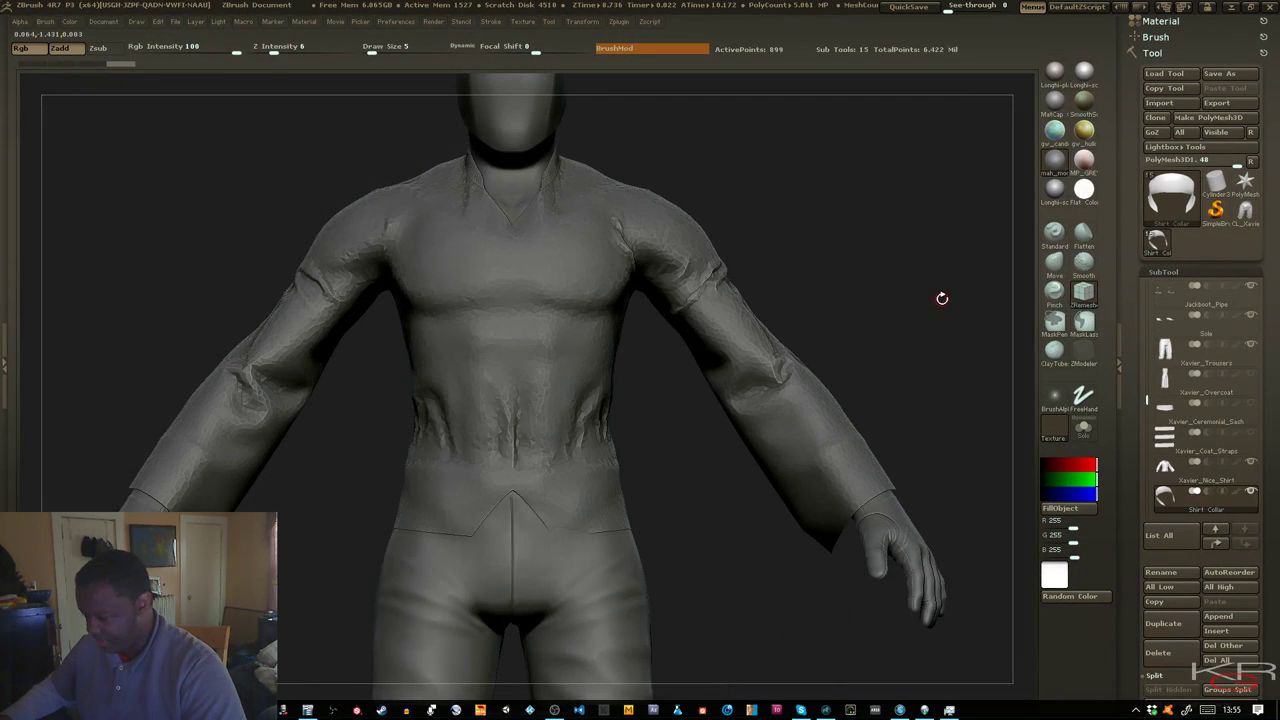
Examine how the imported collar fits around the neck from the side and the front
drag(942, 298, 977, 306)
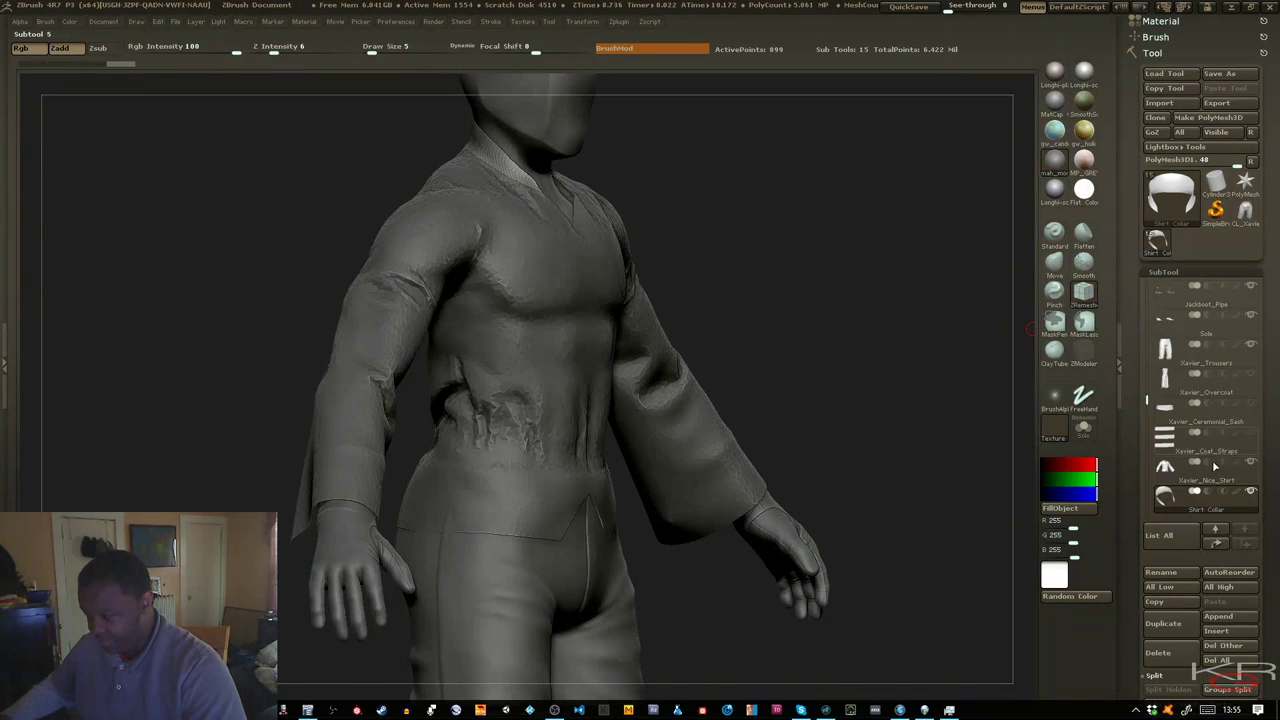
key(f)
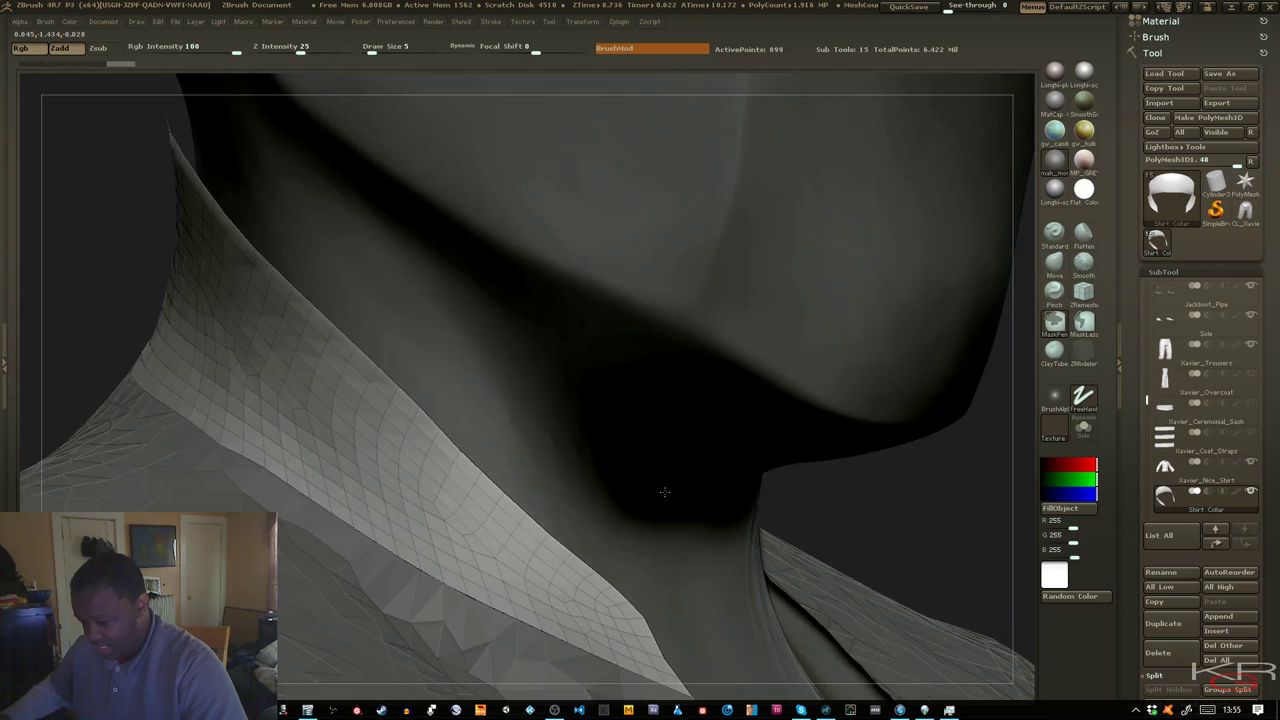
alt+drag(663, 491, 612, 402)
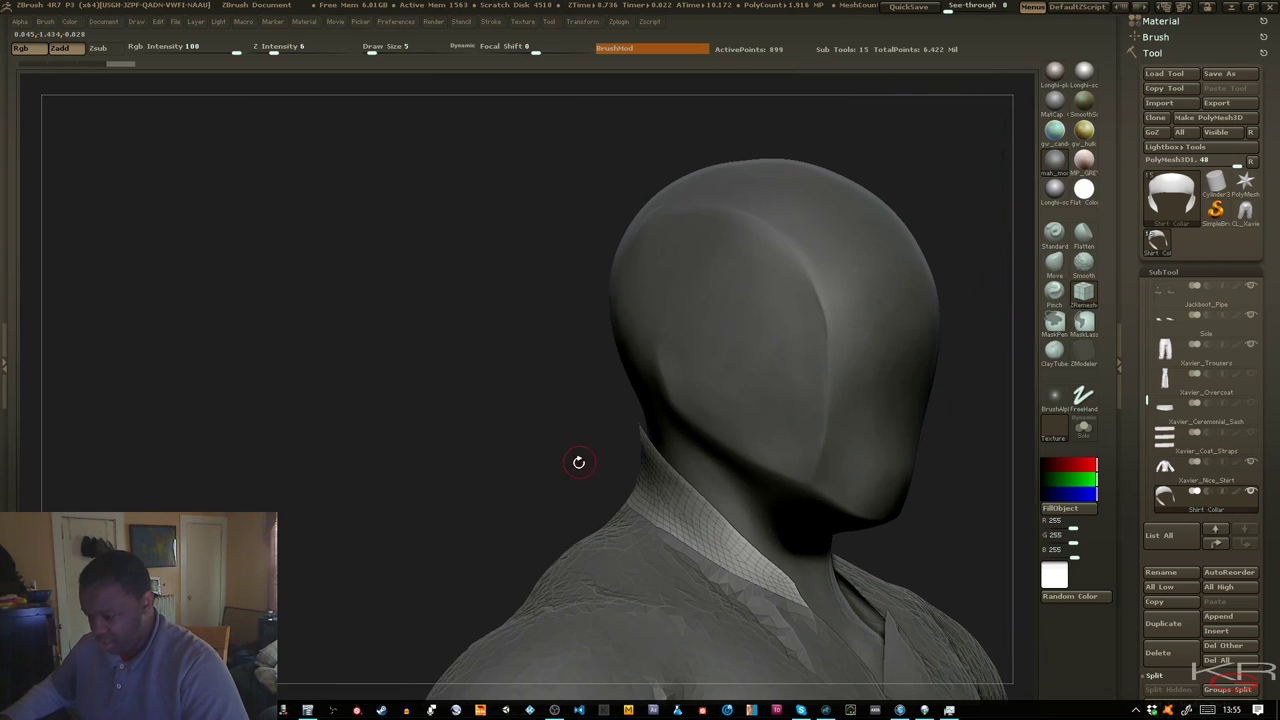
drag(580, 460, 287, 280)
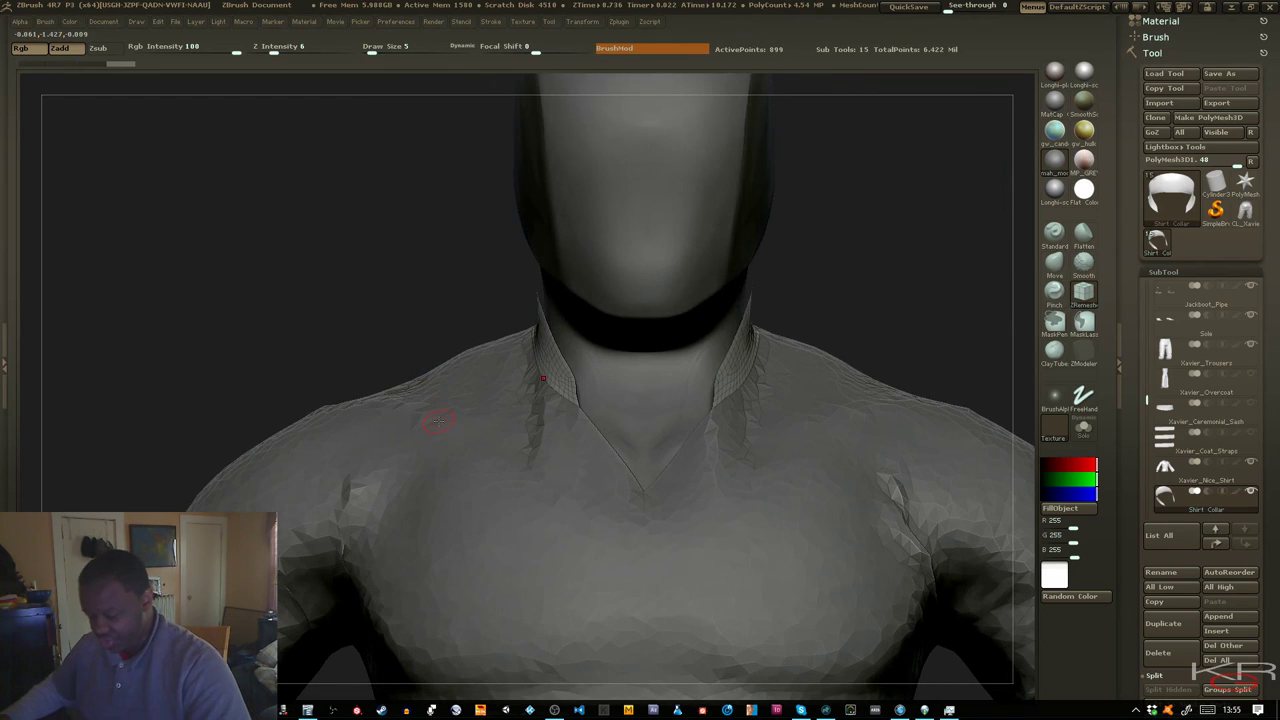
Make the shirt the active subtool again and bring its polygroups into a close front view
alt+click(490, 498)
key(shift+f)
key(f)
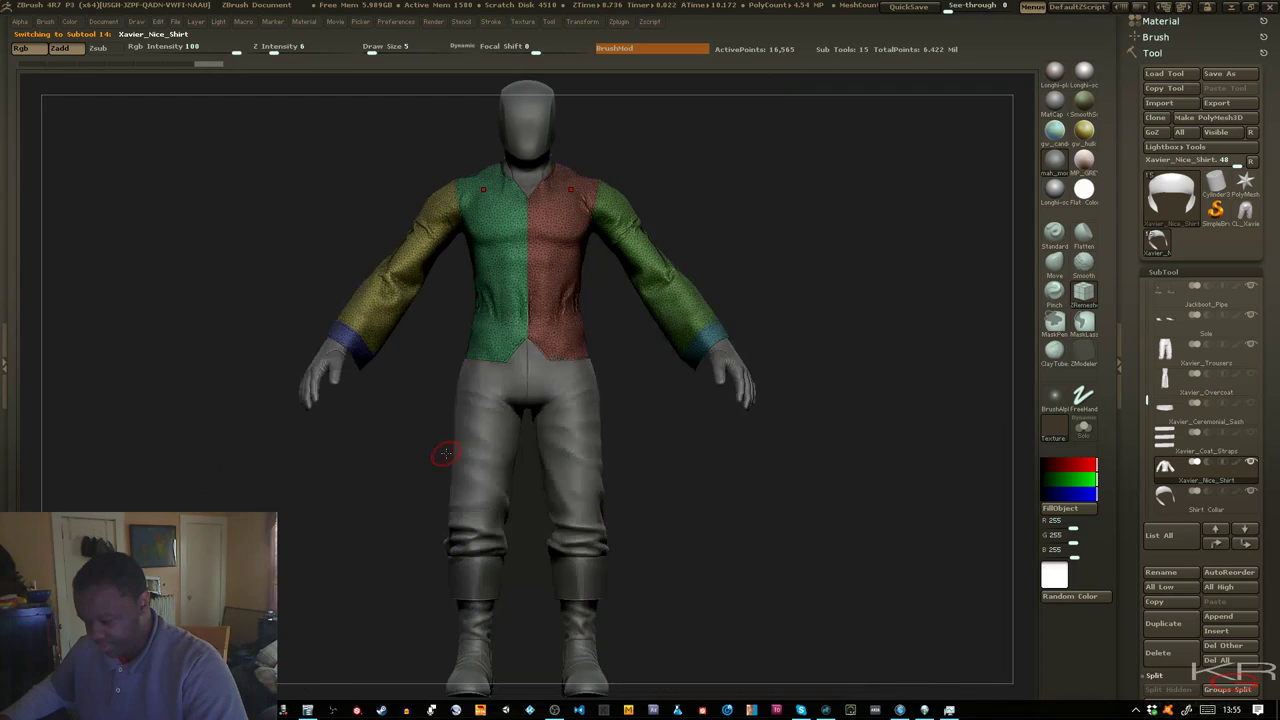
drag(675, 468, 734, 489)
ctrl+right_drag(734, 489, 737, 555)
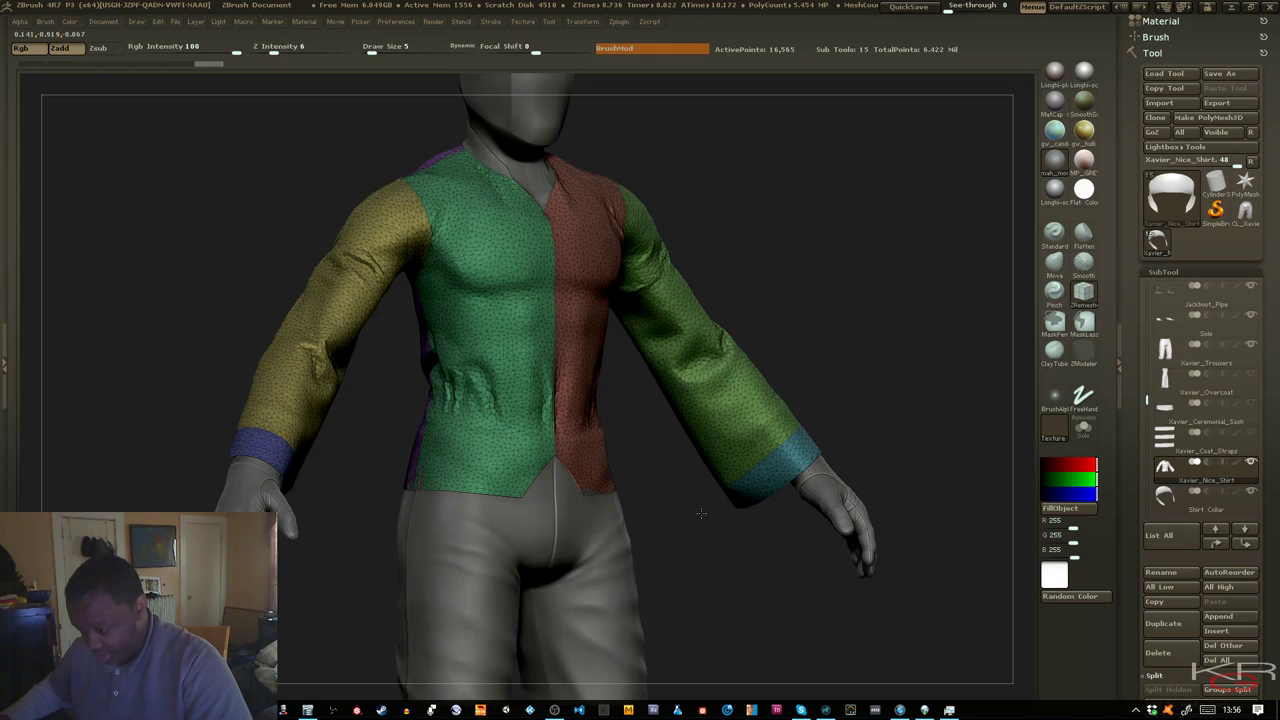
shift+drag(701, 514, 690, 514)
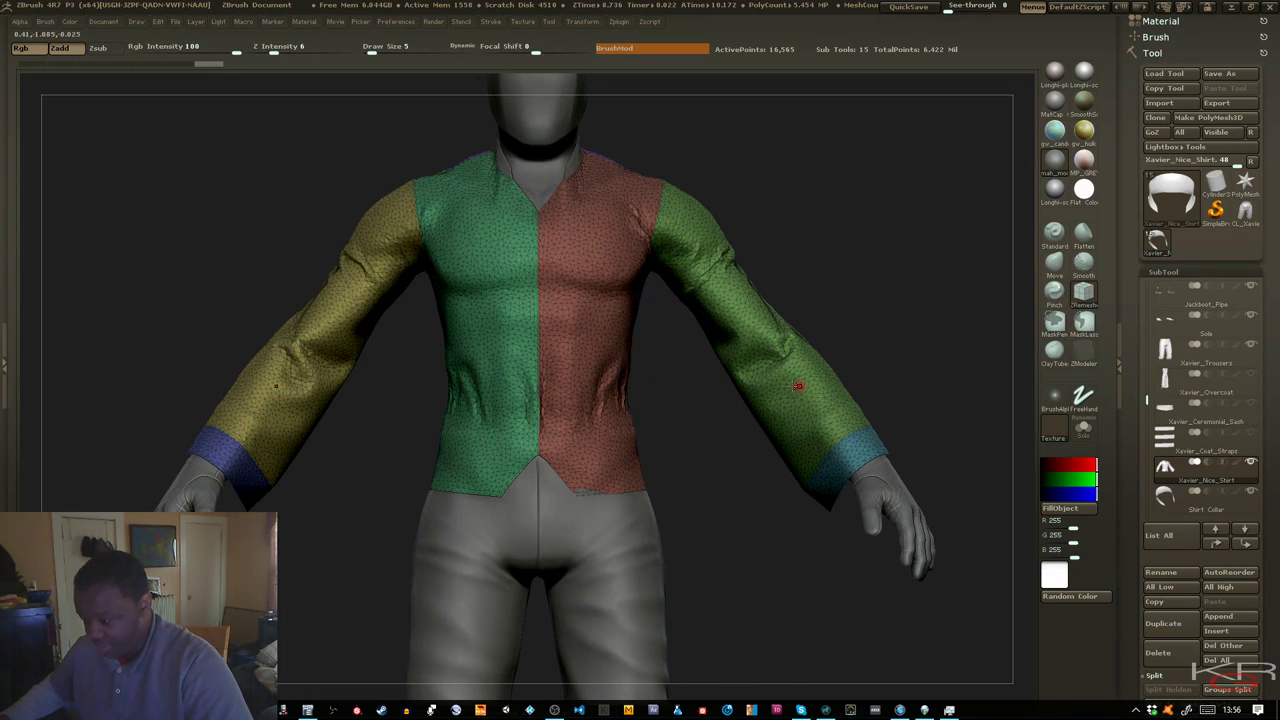
Hide the polygroups of both sleeves and both cuffs so only the shirt's torso panels are displayed
ctrl+shift+click(771, 386)
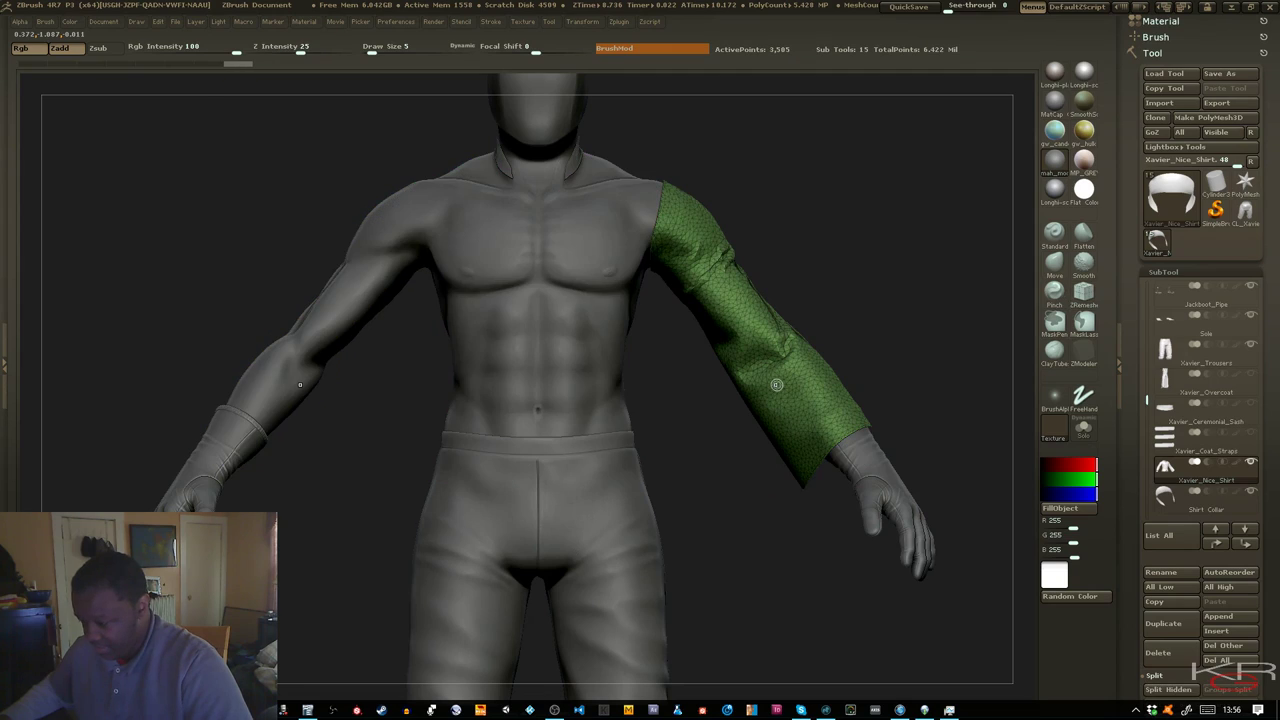
ctrl+shift+click(860, 355)
ctrl+alt+shift+click(855, 447)
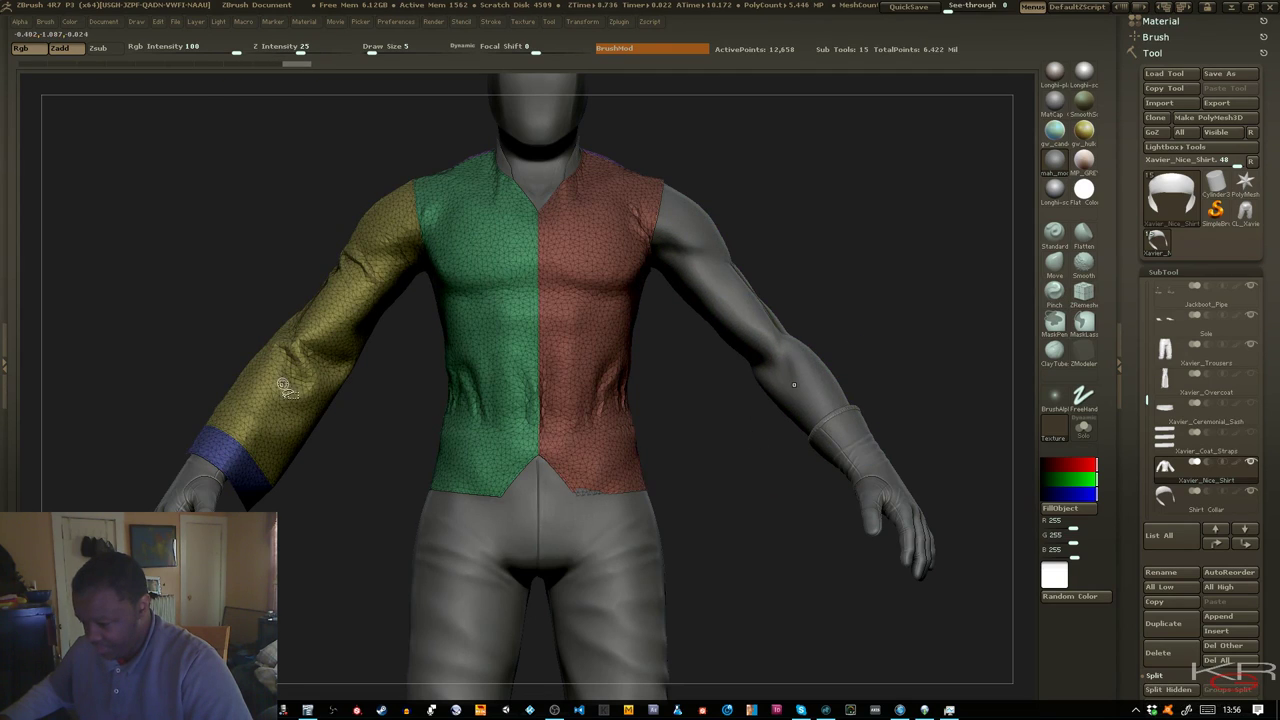
ctrl+alt+shift+click(265, 415)
ctrl+alt+shift+click(241, 459)
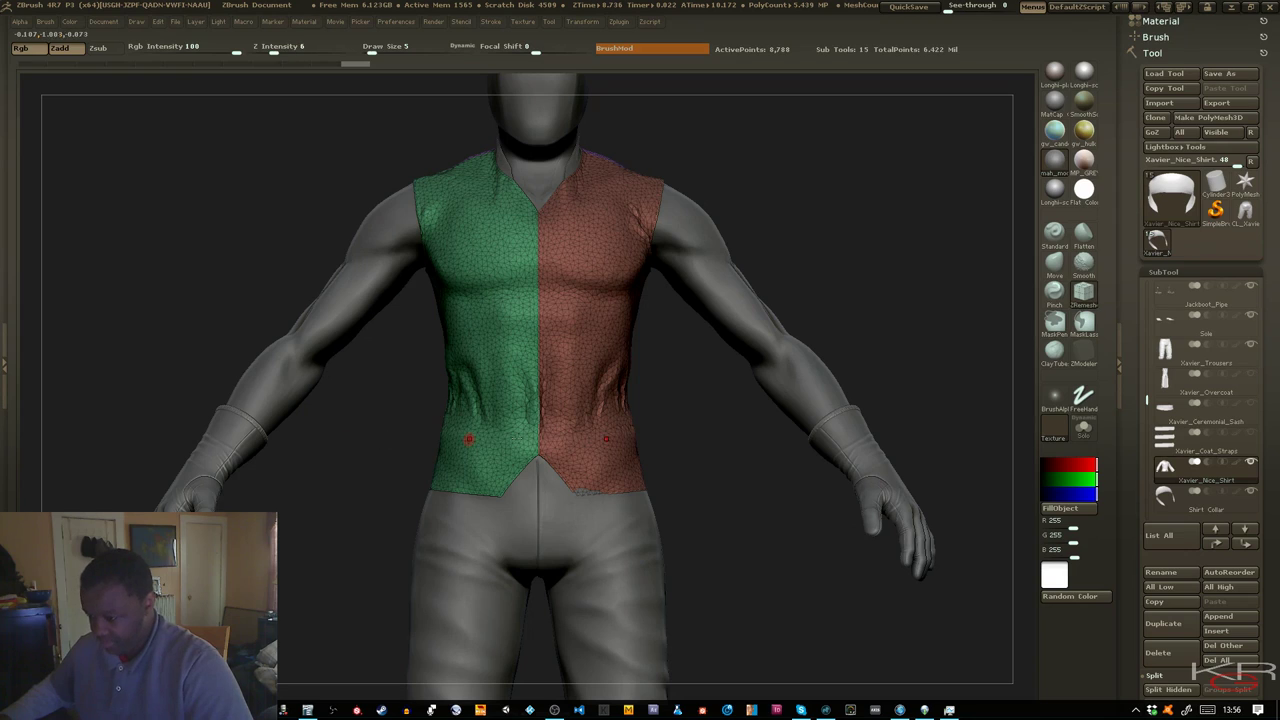
Unhide the shirt's sleeves and cuffs and bring up its ZRemesher settings
drag(840, 328, 812, 341)
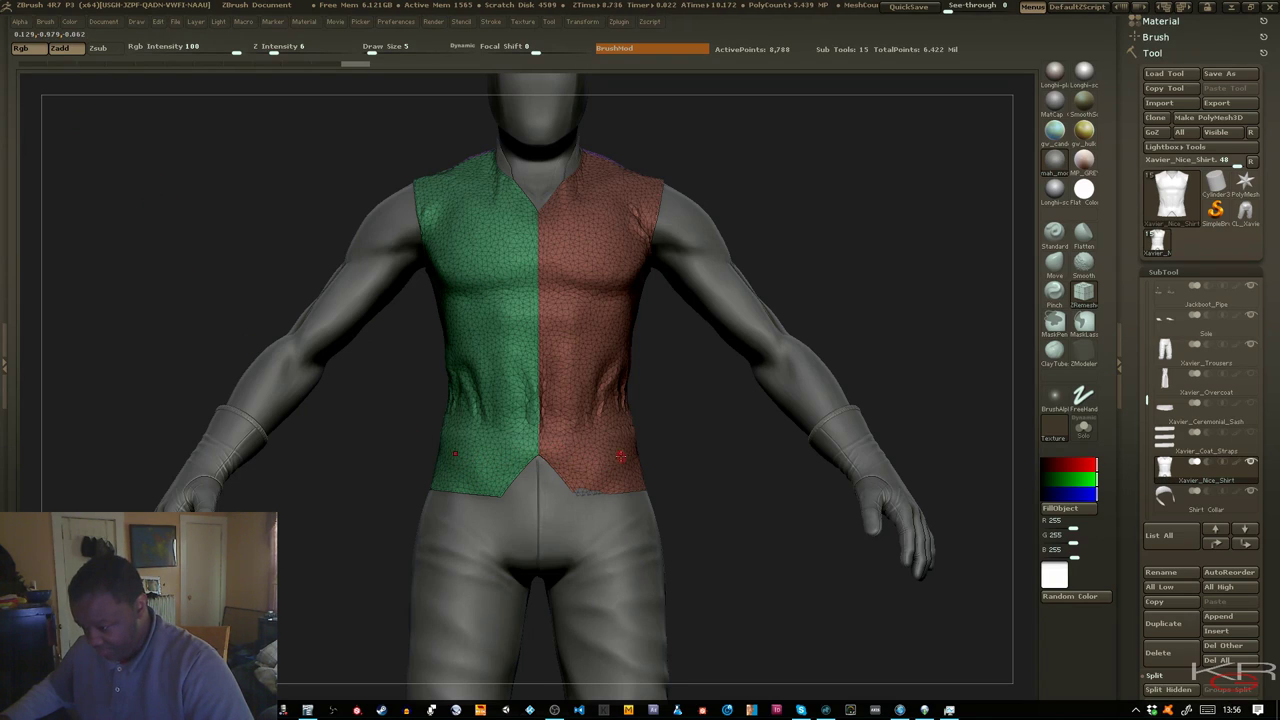
ctrl+shift+click(739, 510)
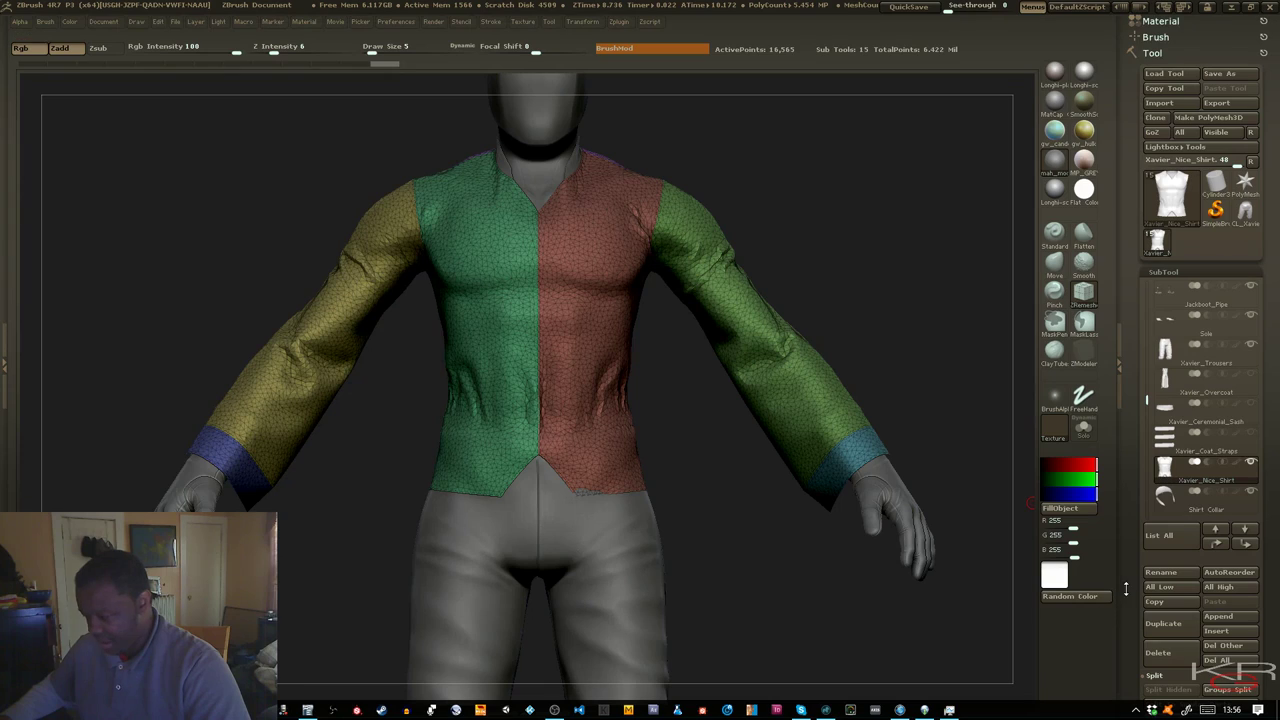
drag(1125, 589, 1125, 500)
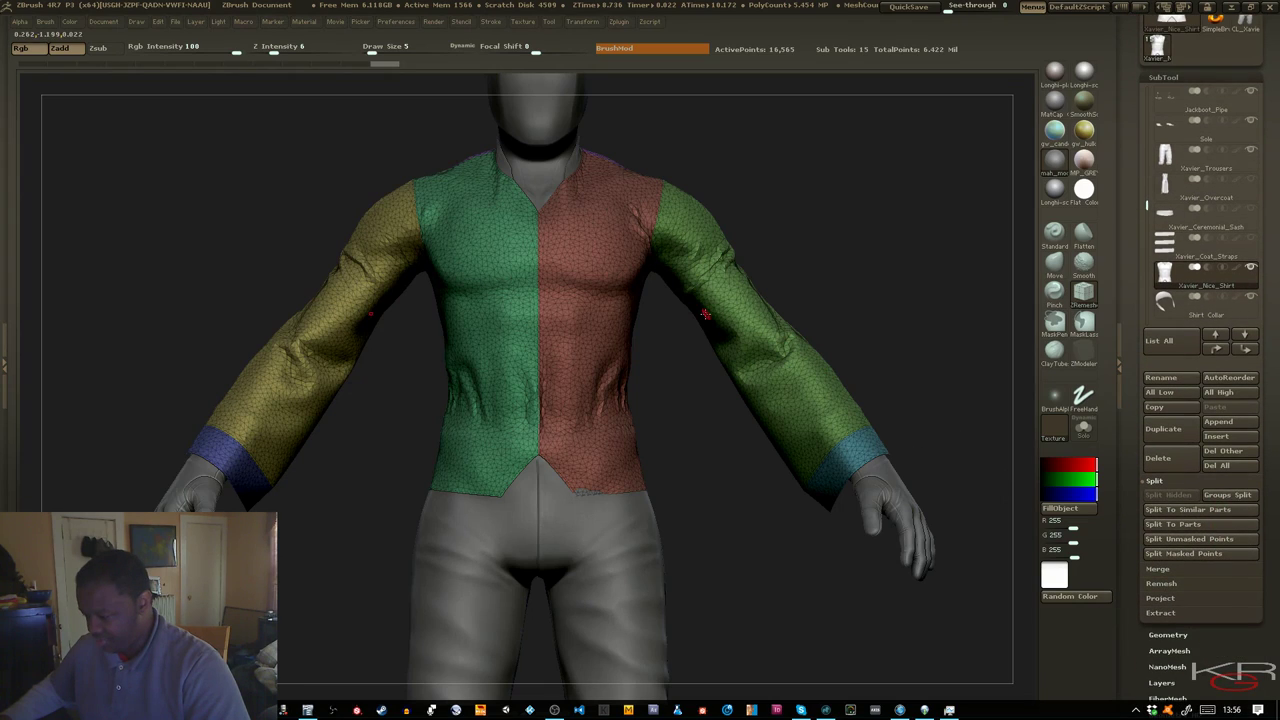
drag(1138, 585, 1136, 543)
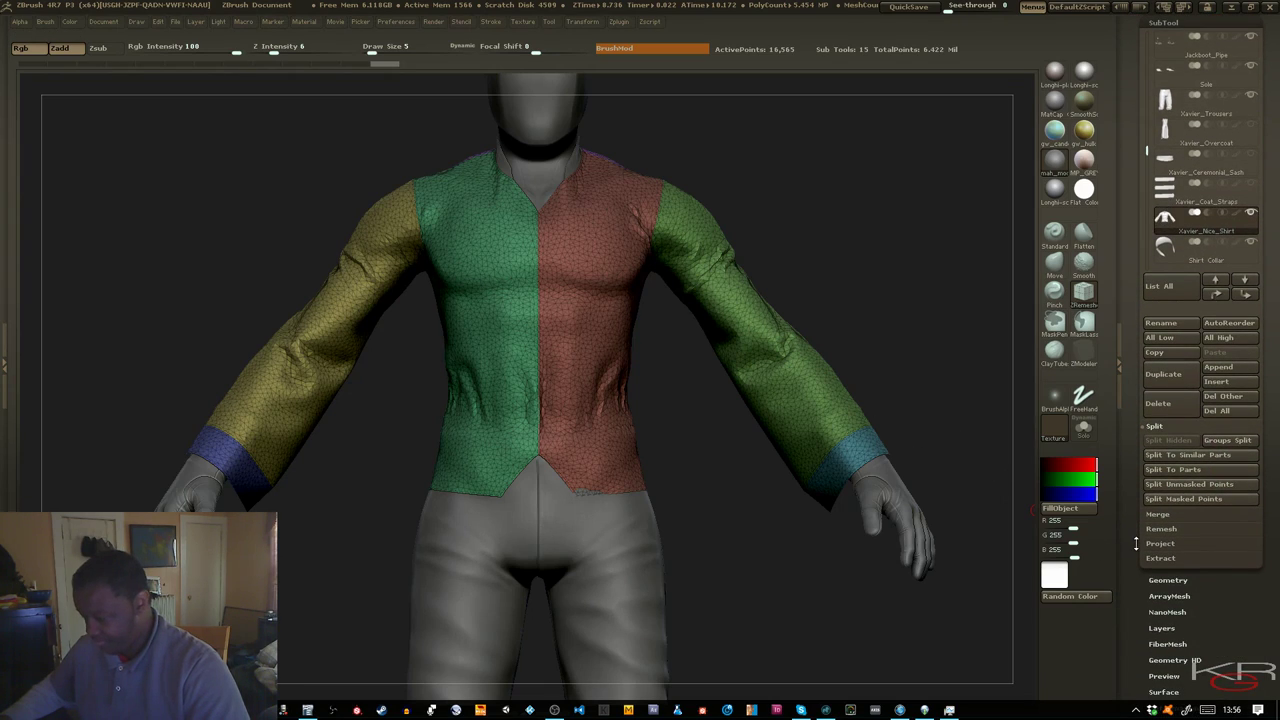
drag(1131, 452, 1127, 437)
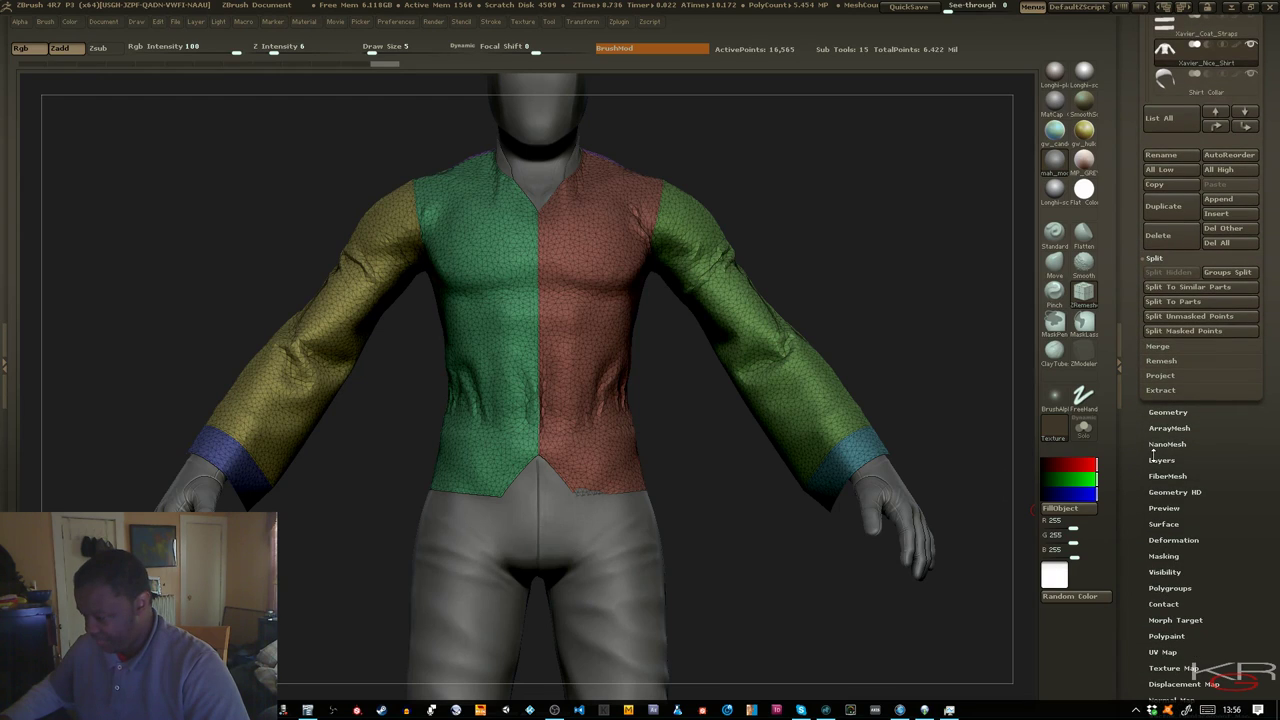
click(1162, 412)
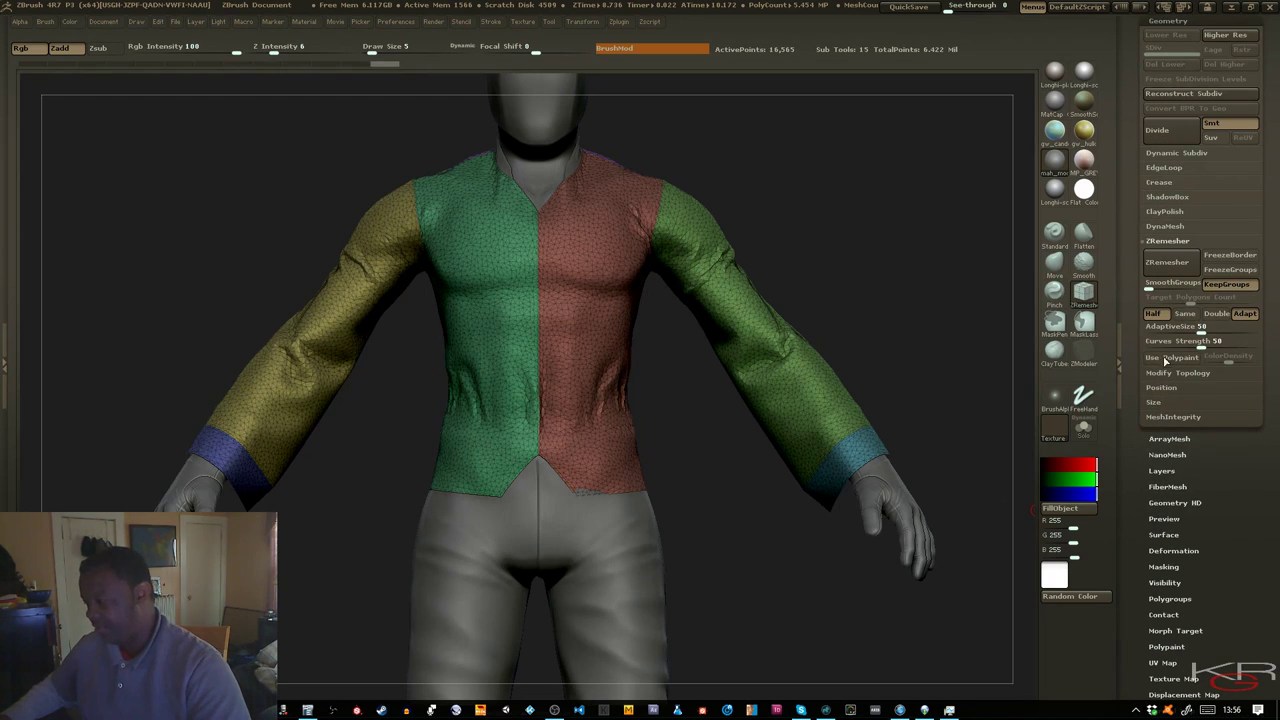
Try remeshing the whole shirt with ZRemesher at the Same polygon count with KeepGroups on, and undo it
click(1183, 316)
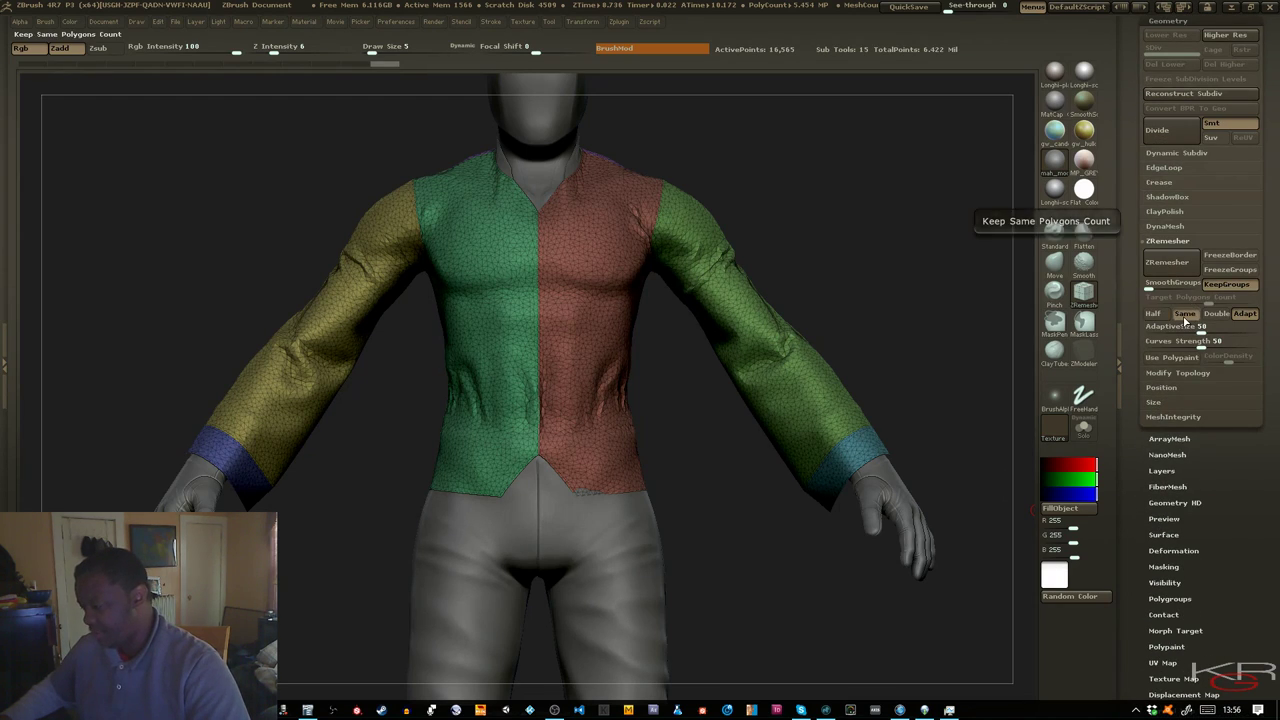
click(1180, 265)
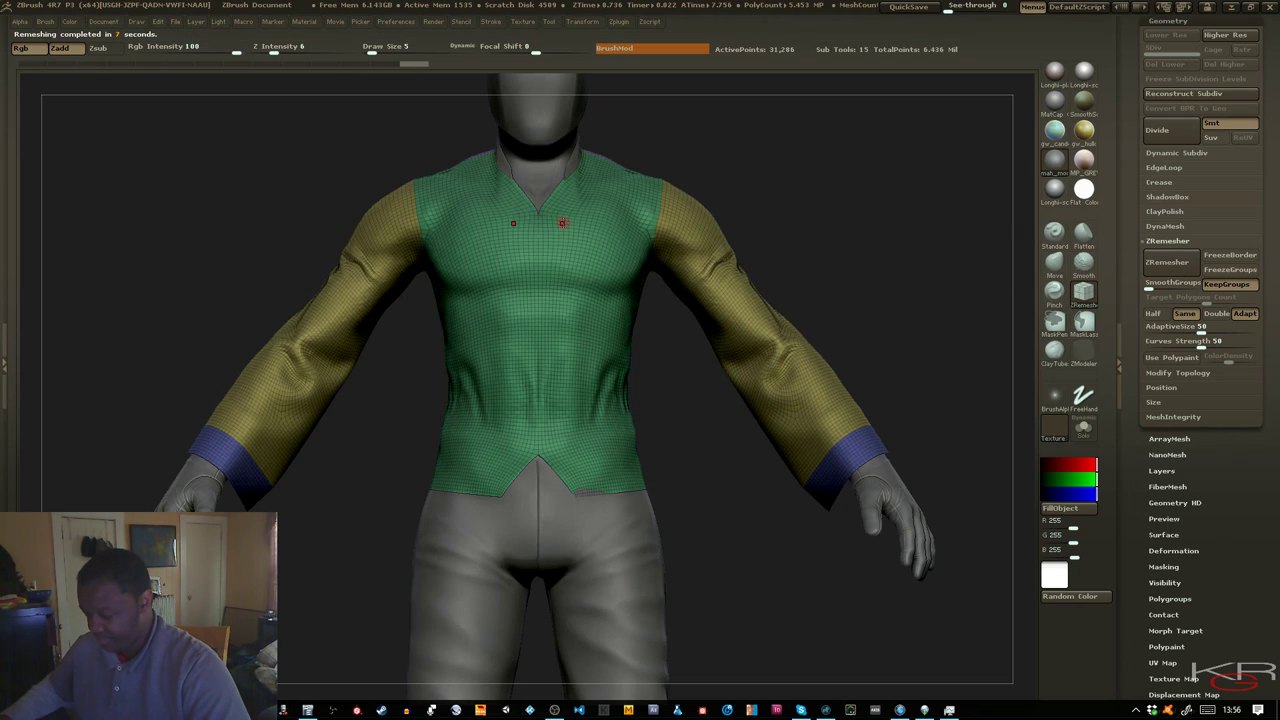
key(ctrl+z)
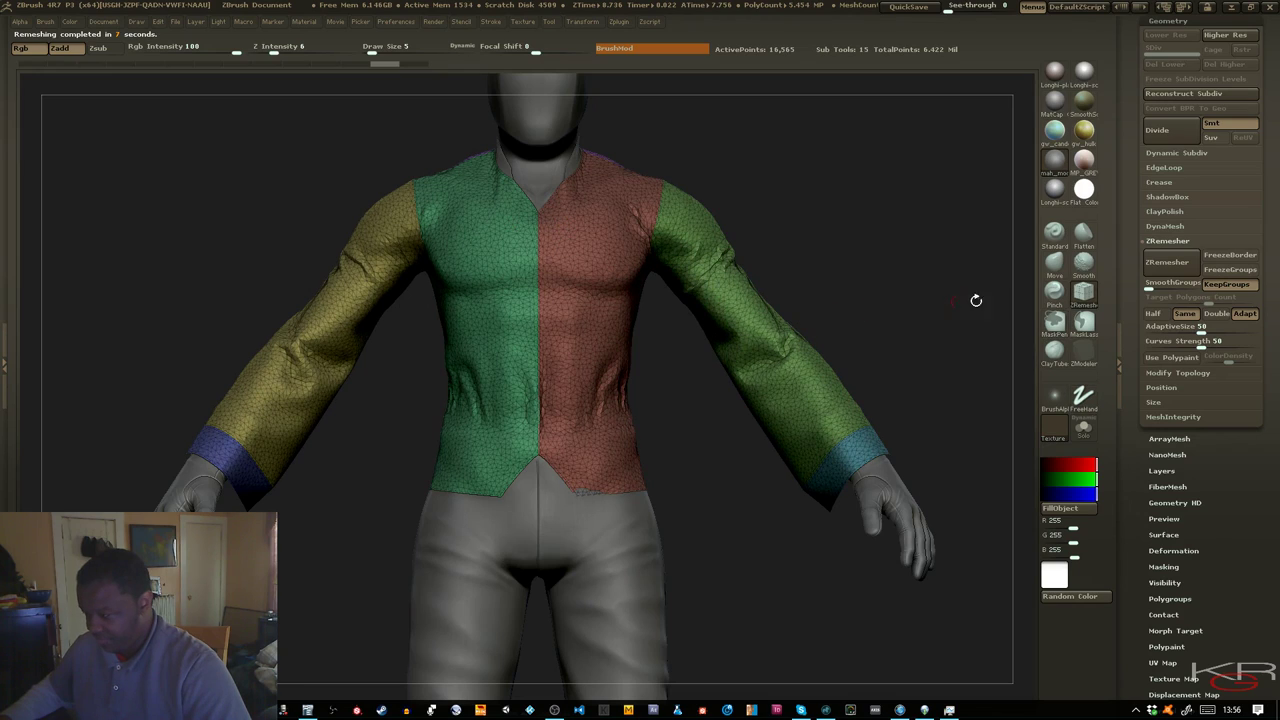
Try the Same-count ZRemesher pass on the shirt without symmetry and inspect the chest topology up close
click(1167, 262)
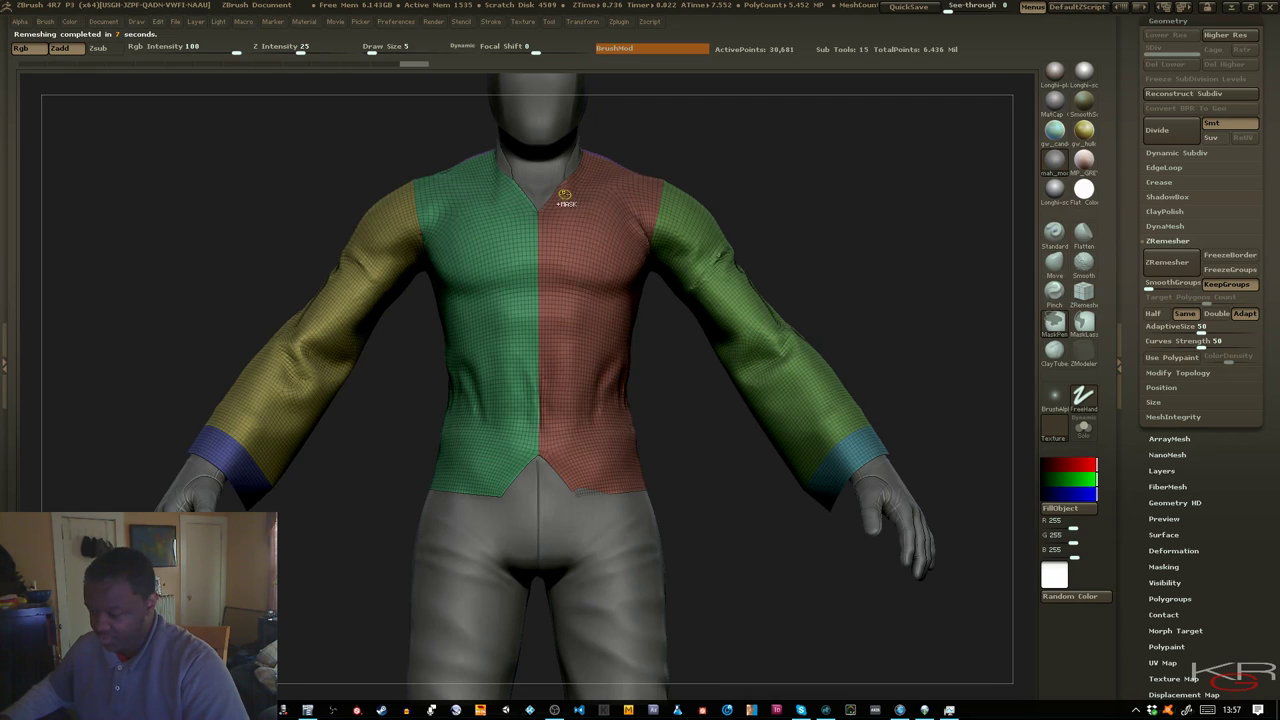
mouse_move(565, 196)
ctrl+right_down()
mouse_move(632, 319)
mouse_move(632, 286)
ctrl+right_up()
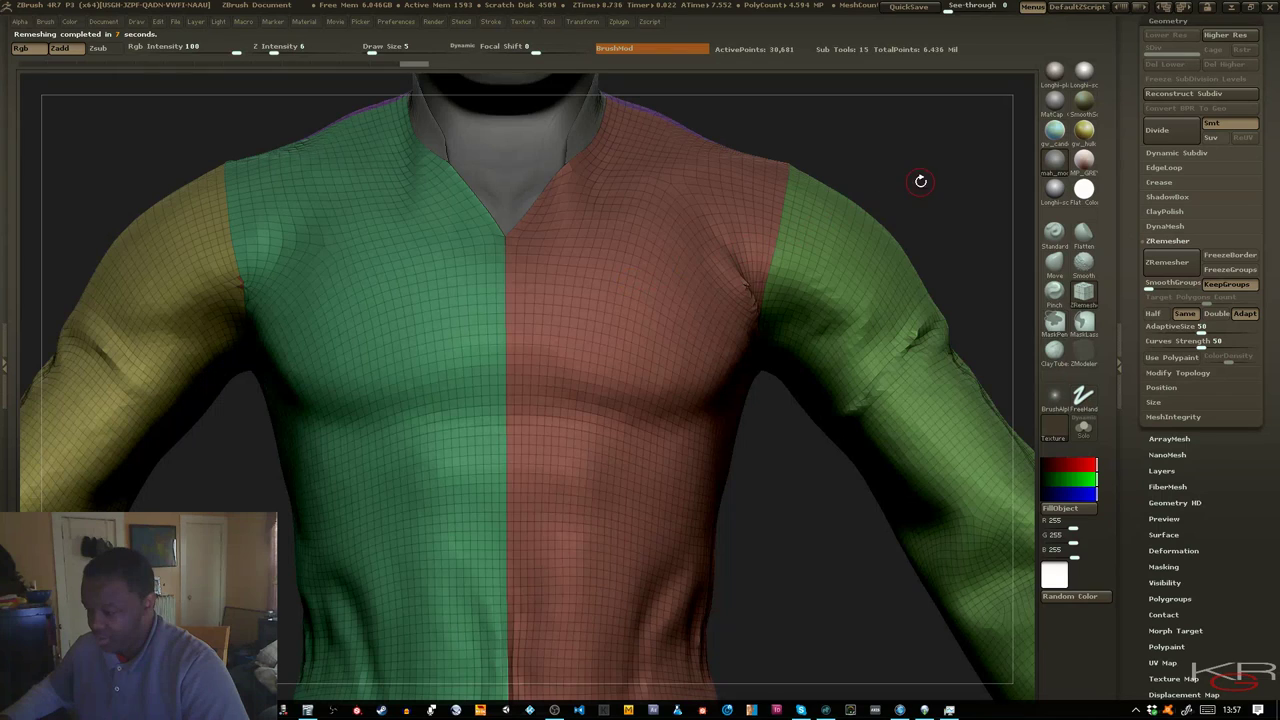
mouse_move(921, 181)
mouse_down()
mouse_move(760, 188)
mouse_move(925, 194)
mouse_up()
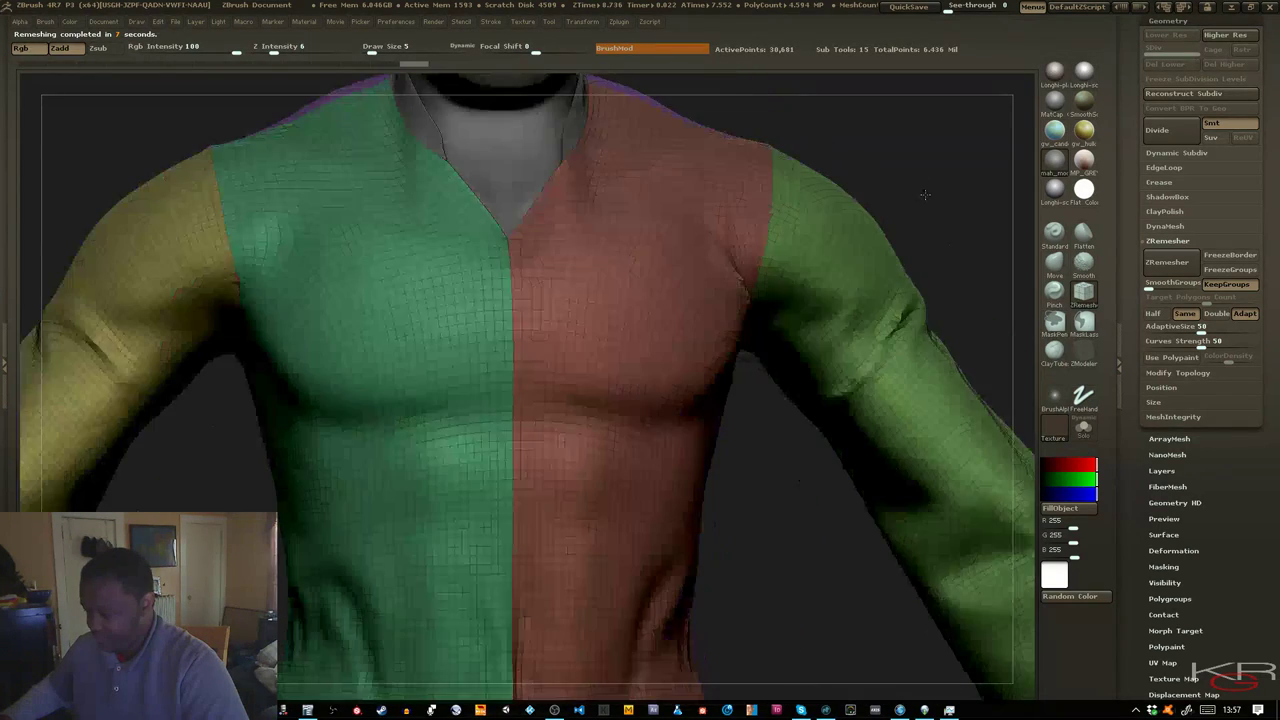
Try remeshing the shirt at Half the polygon count, inspect it, and undo back to the original triangulated mesh
click(1153, 313)
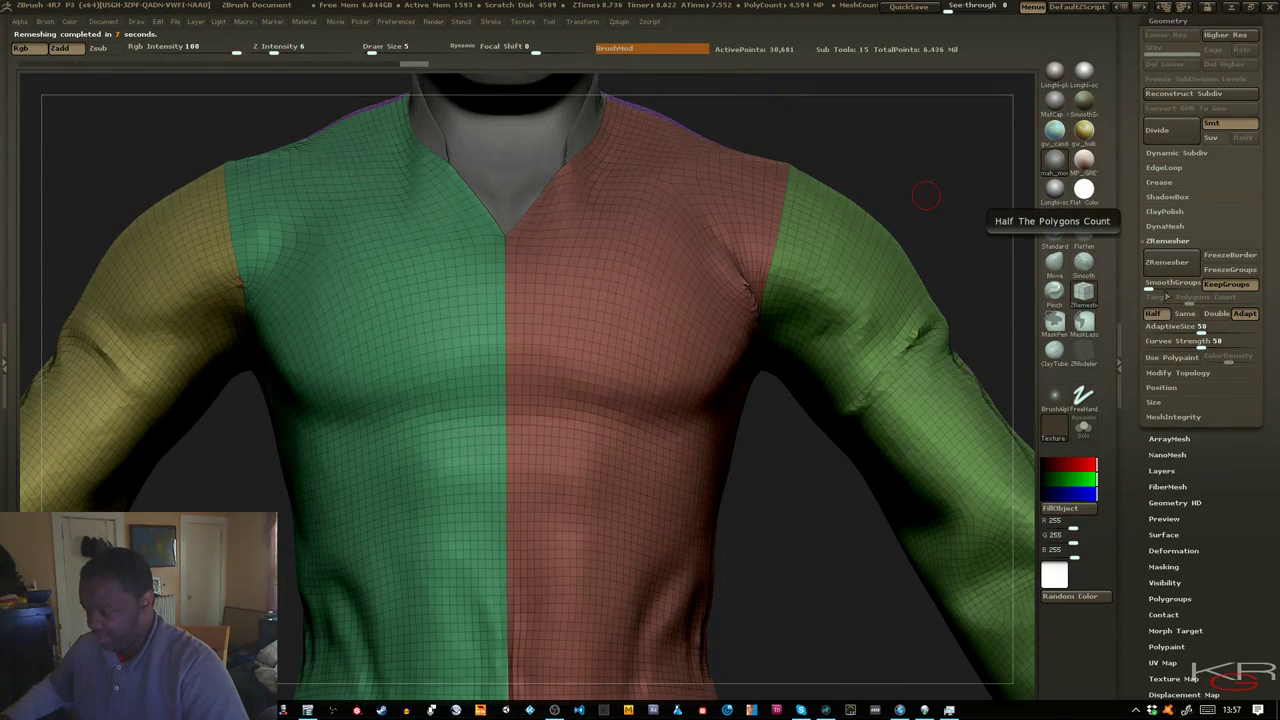
click(1167, 262)
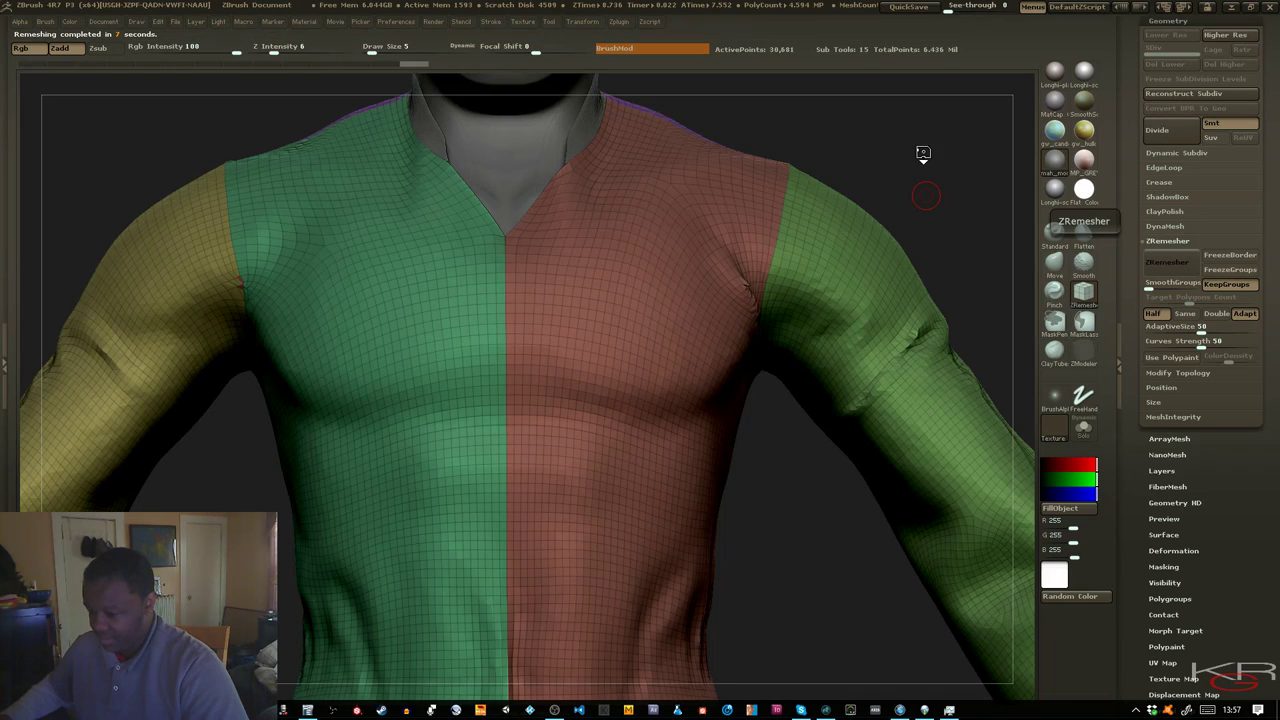
key(ctrl)
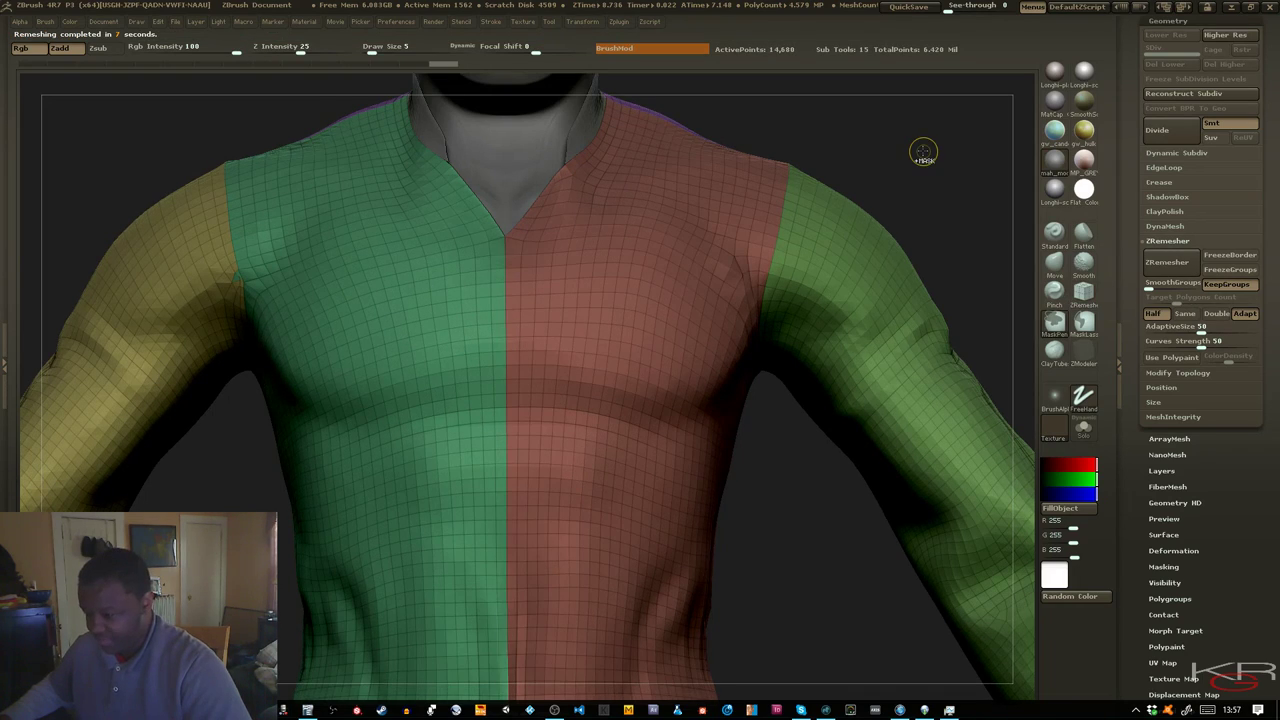
ctrl+right_drag(946, 190, 923, 110)
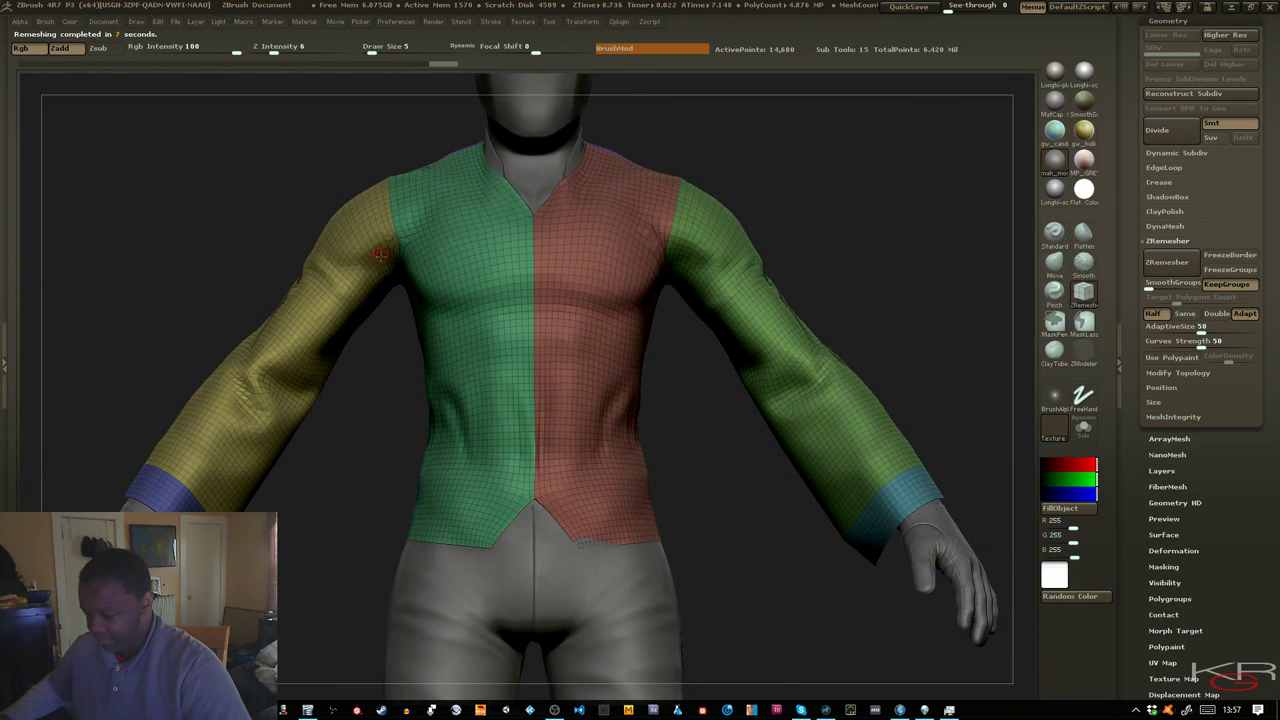
drag(368, 394, 382, 418)
key(ctrl)
key(ctrl+z)
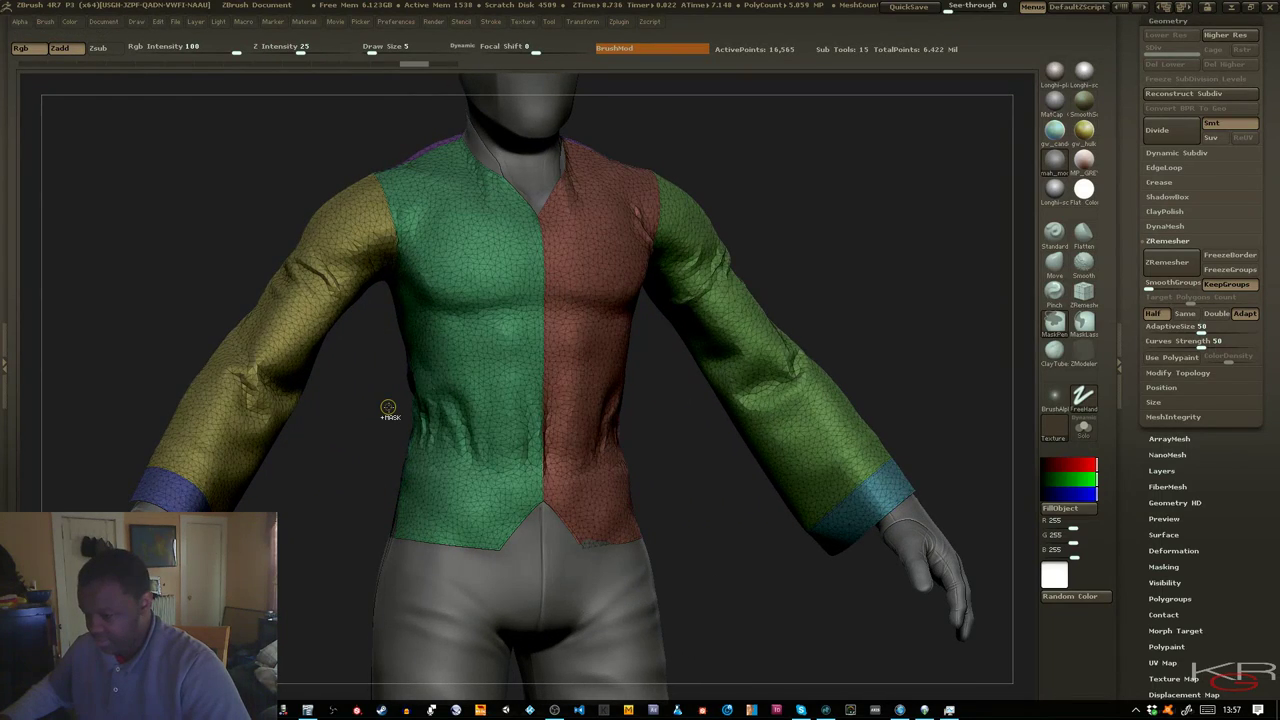
Frame the shirt mesh with guide curves along its open borders and polygroup edges
click(461, 21)
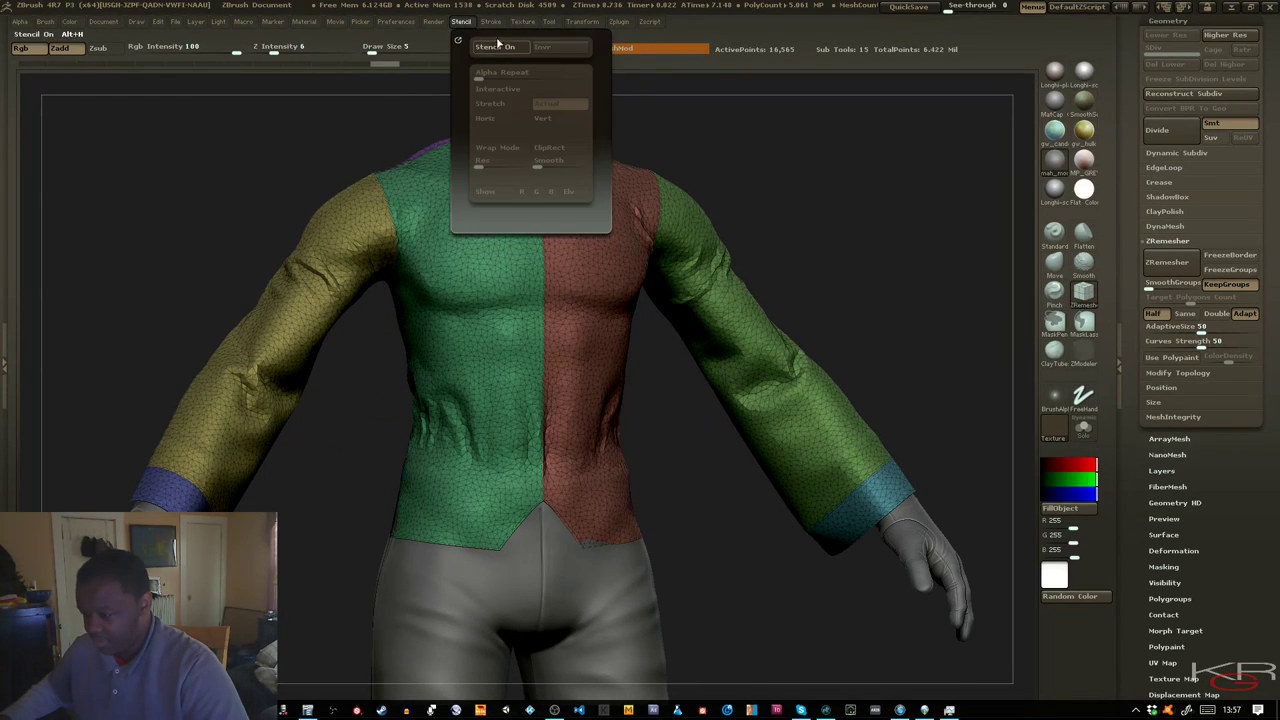
click(491, 21)
click(528, 281)
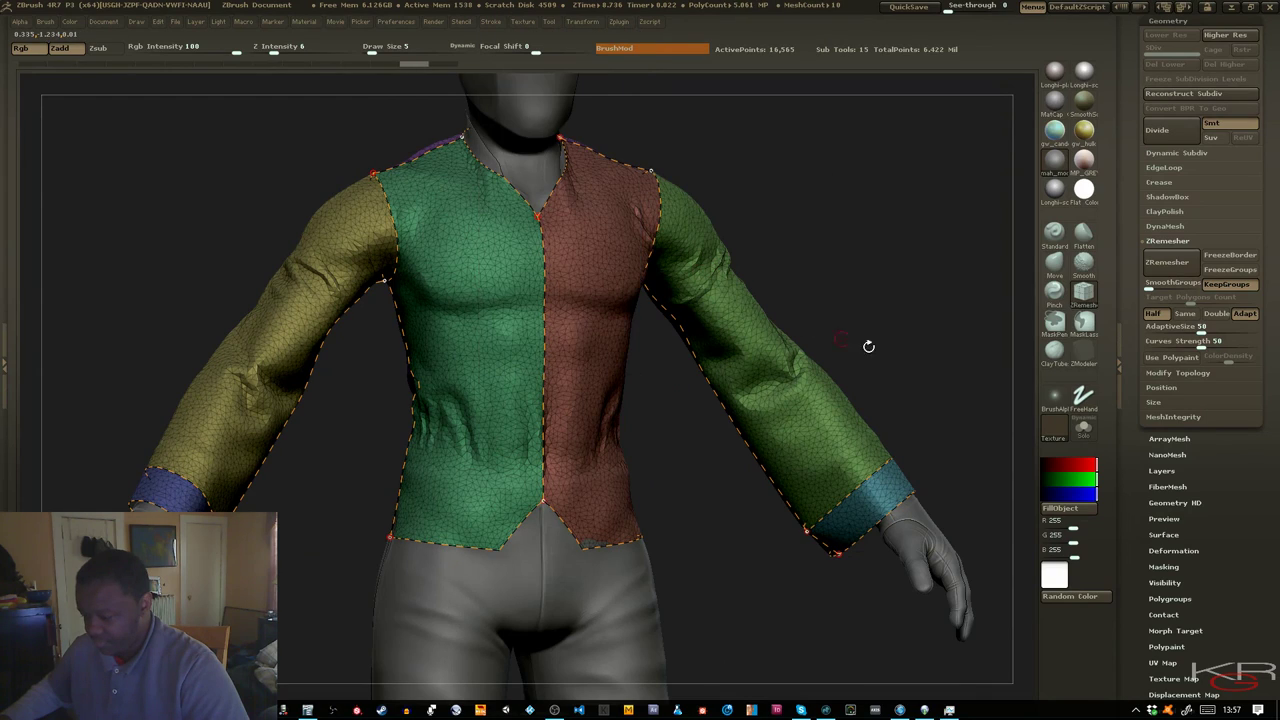
Try remeshing the curve-framed shirt at the Same polygon count, and undo it
click(1185, 313)
click(1167, 263)
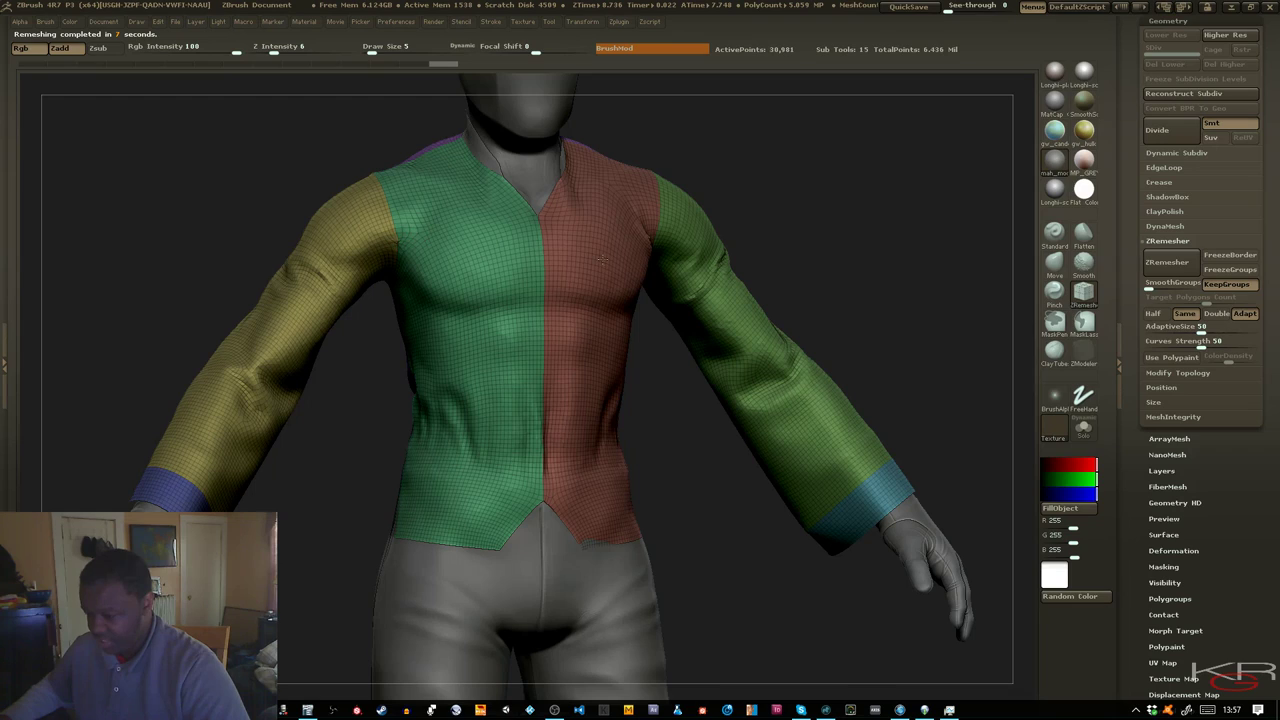
key(ctrl+z)
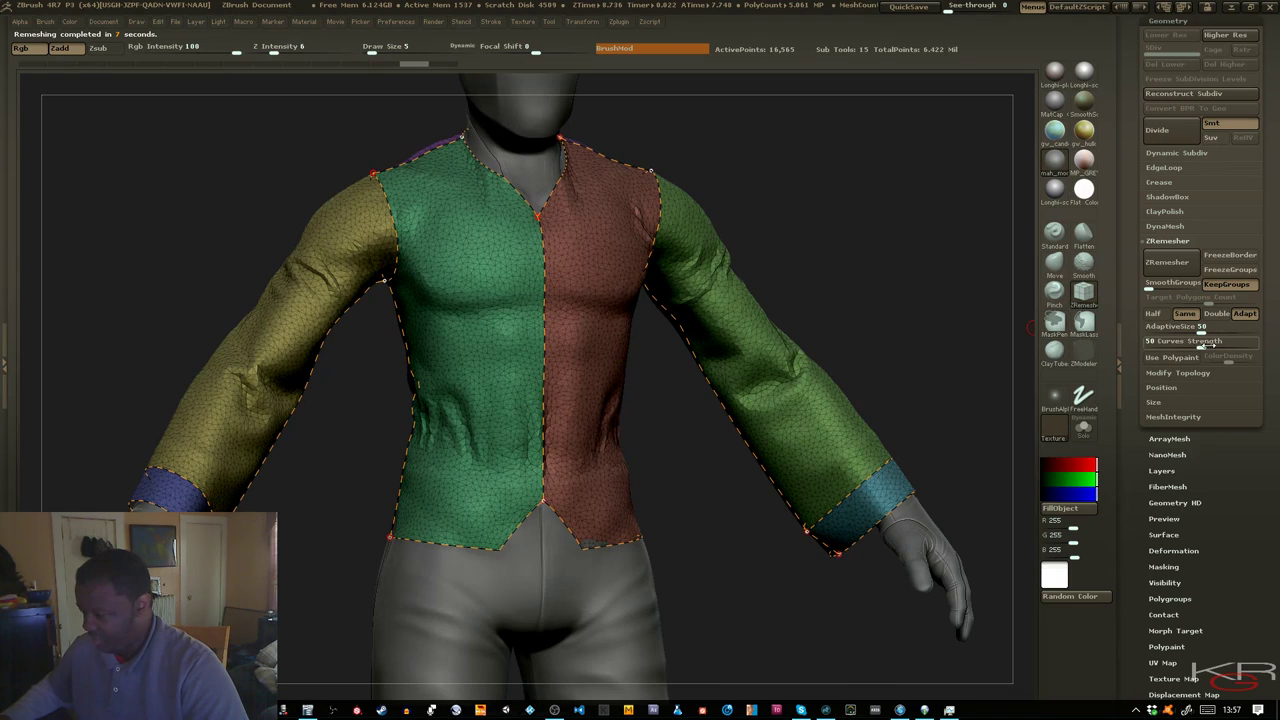
Set ZRemesher's Curves Strength to 84, remesh the shirt, and check it from the side and front
drag(1204, 344, 1223, 342)
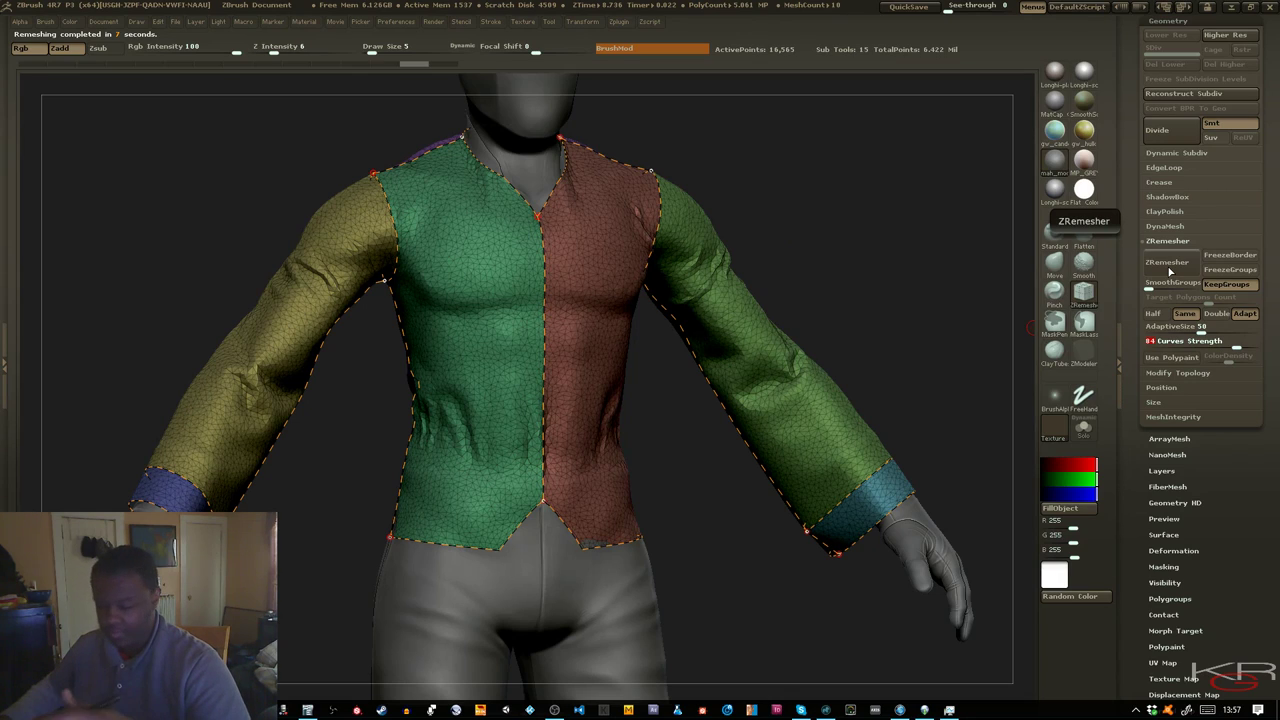
click(1169, 271)
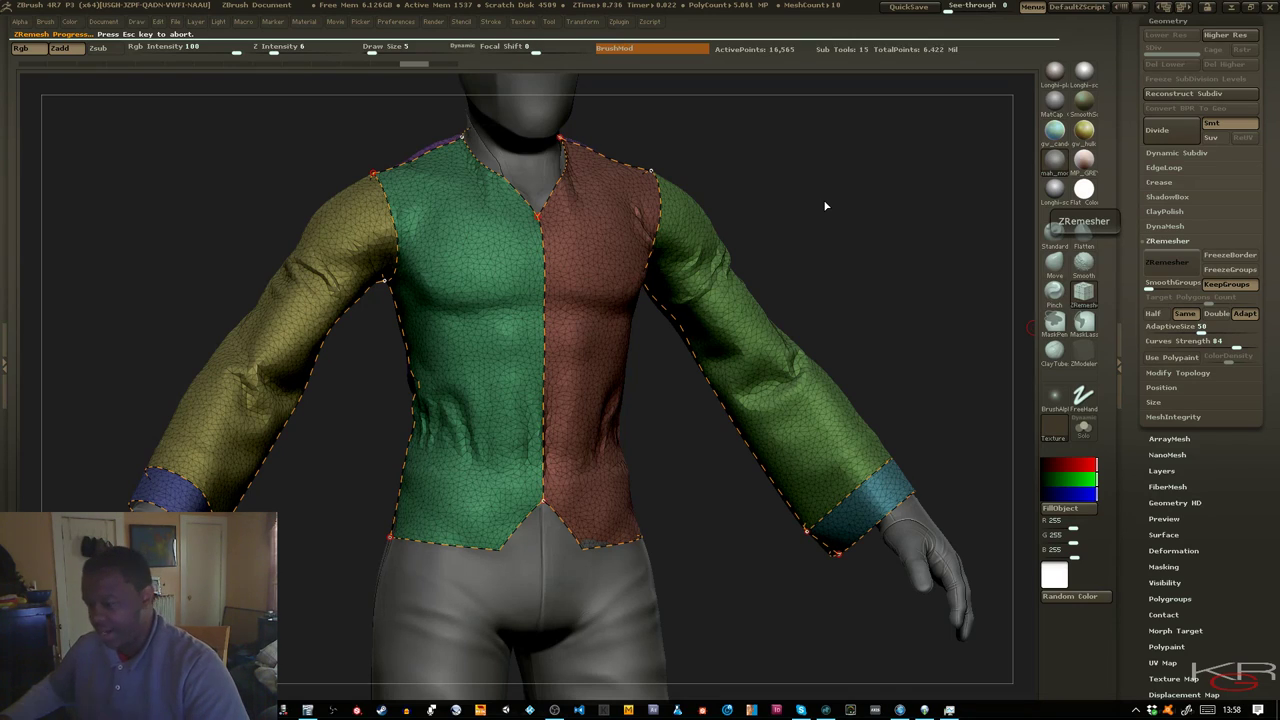
drag(824, 199, 760, 230)
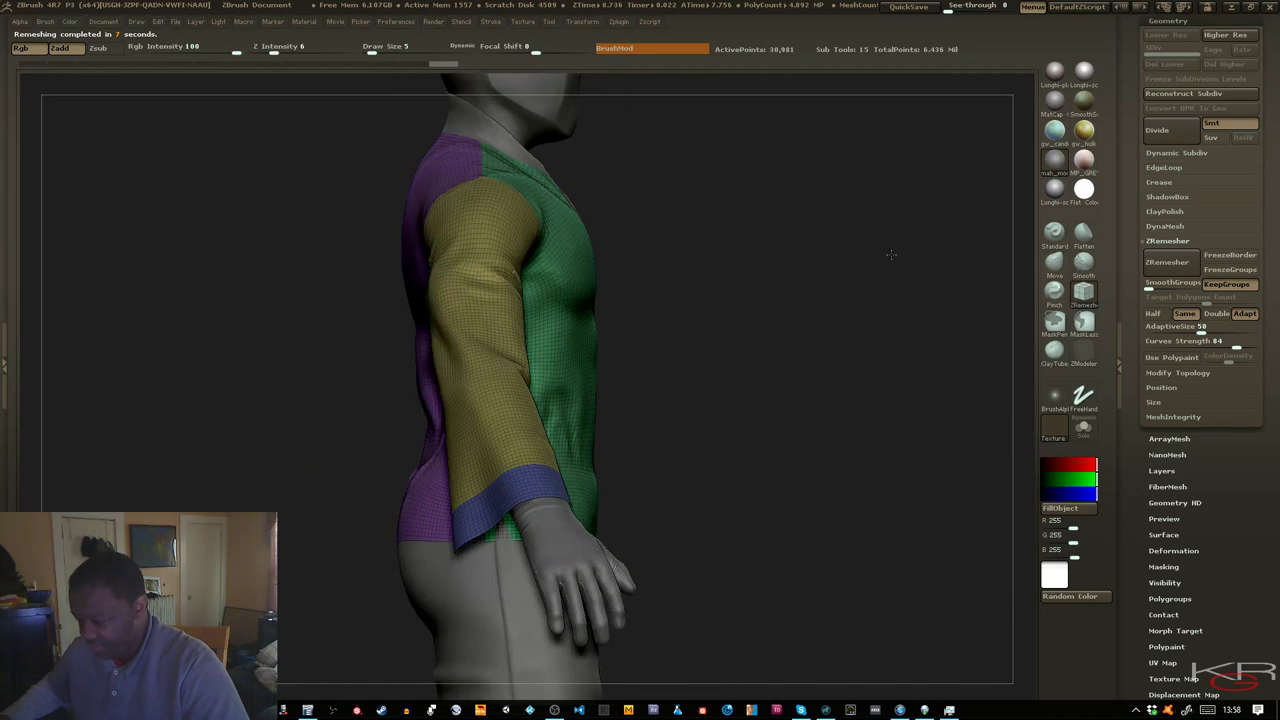
drag(891, 254, 833, 240)
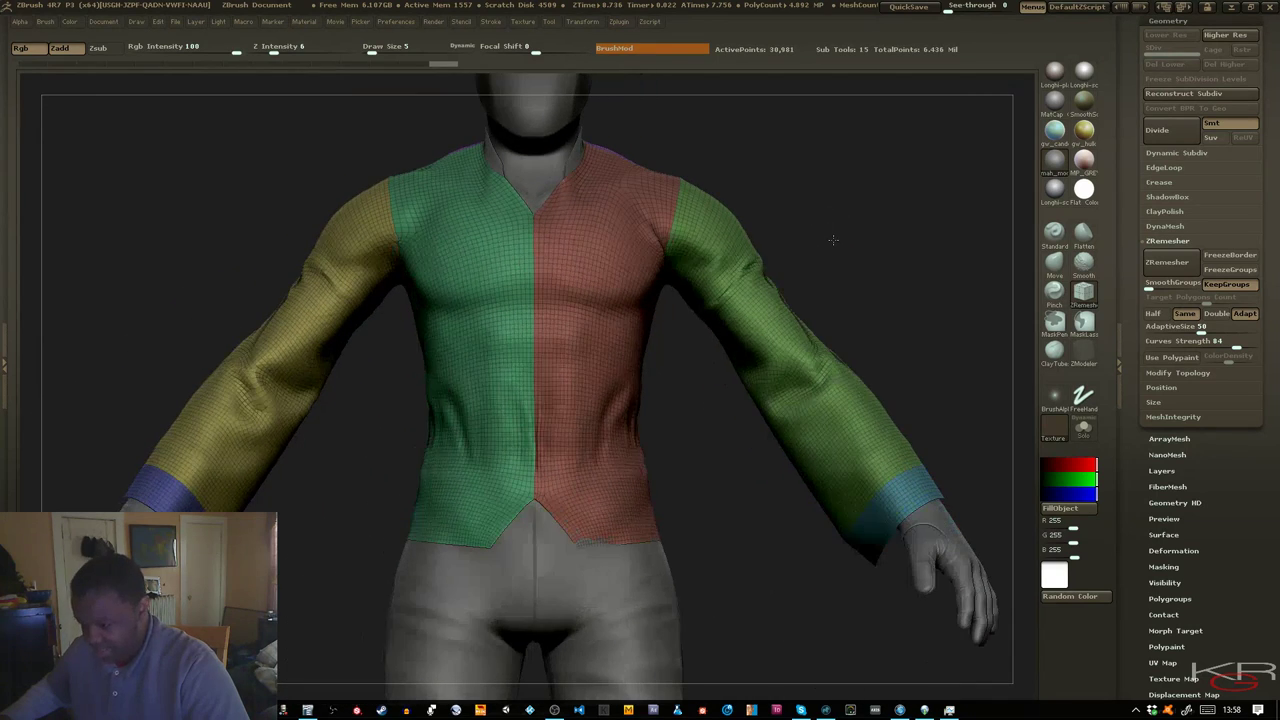
Inspect the armpit seam between sleeve and torso, isolate the shirt in Solo mode, and undo the remesh
mouse_move(462, 261)
ctrl+right_down()
mouse_move(468, 346)
mouse_move(411, 331)
ctrl+right_up()
ctrl+right_drag(381, 243, 458, 379)
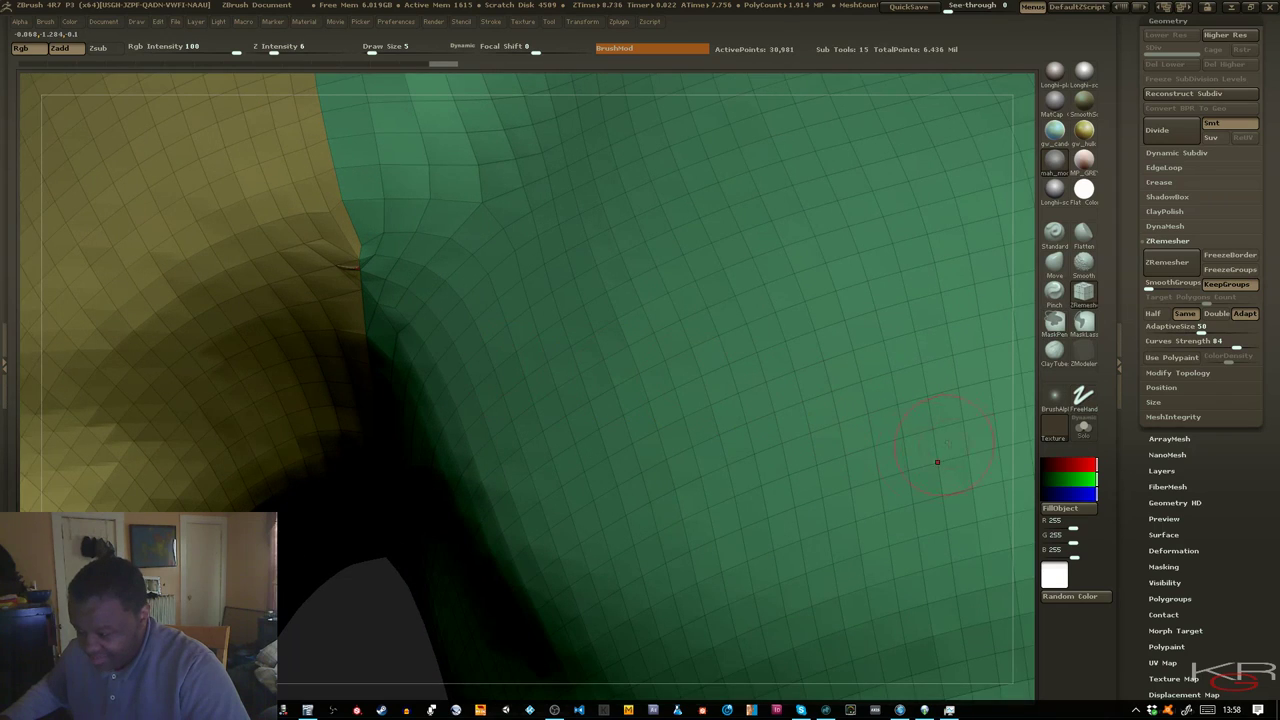
click(1084, 428)
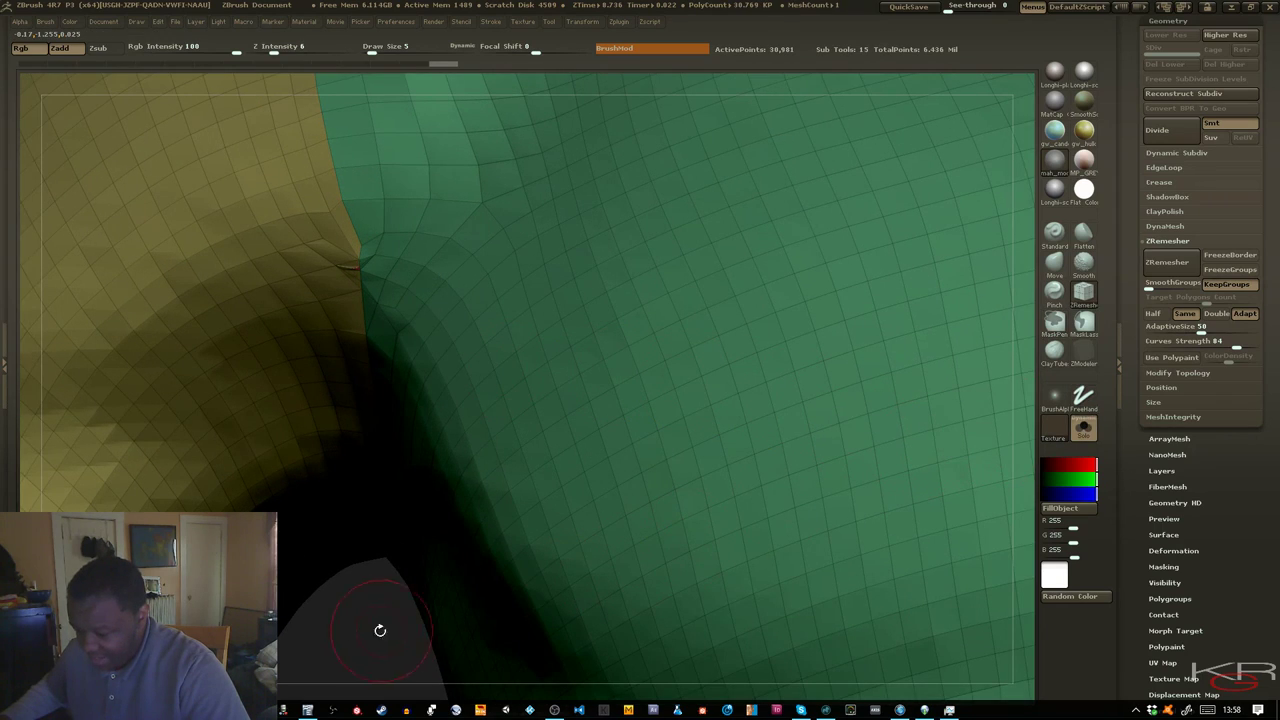
key(ctrl+z)
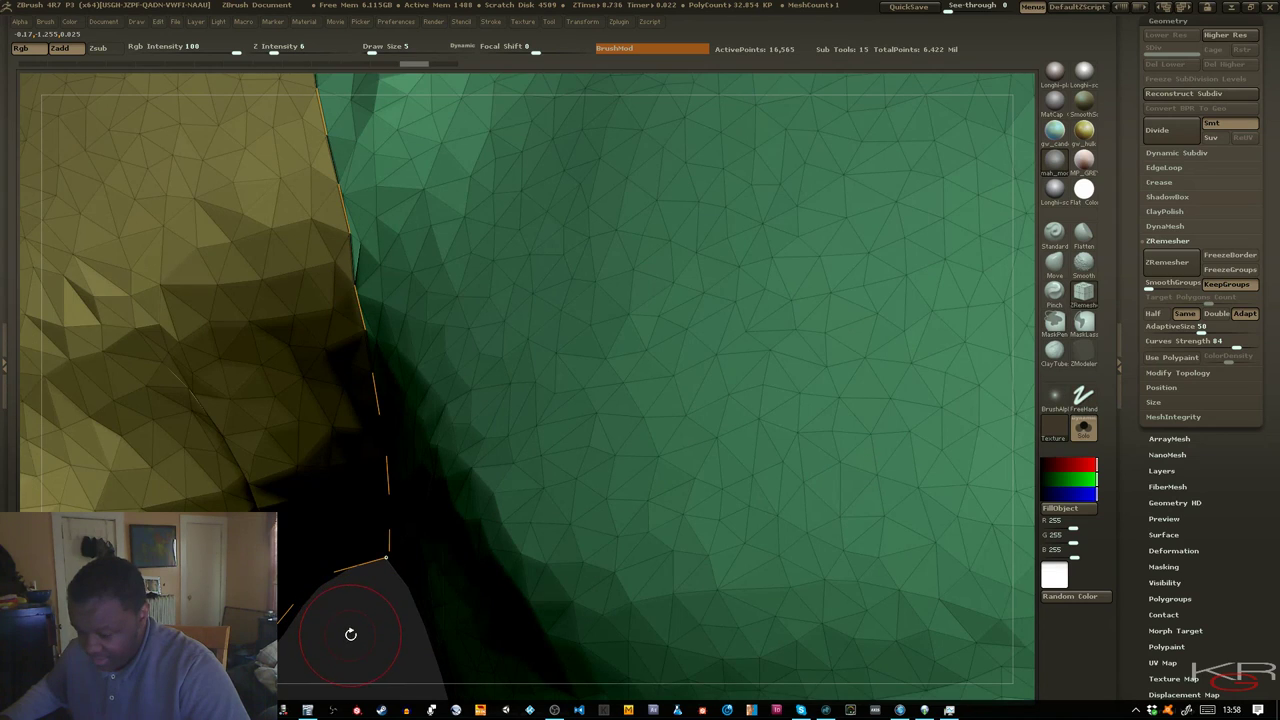
Smooth the jagged polygroup seam between the yellow sleeve and the green torso panel near the shoulder
mouse_move(350, 634)
right_down()
mouse_move(380, 625)
mouse_move(330, 500)
right_up()
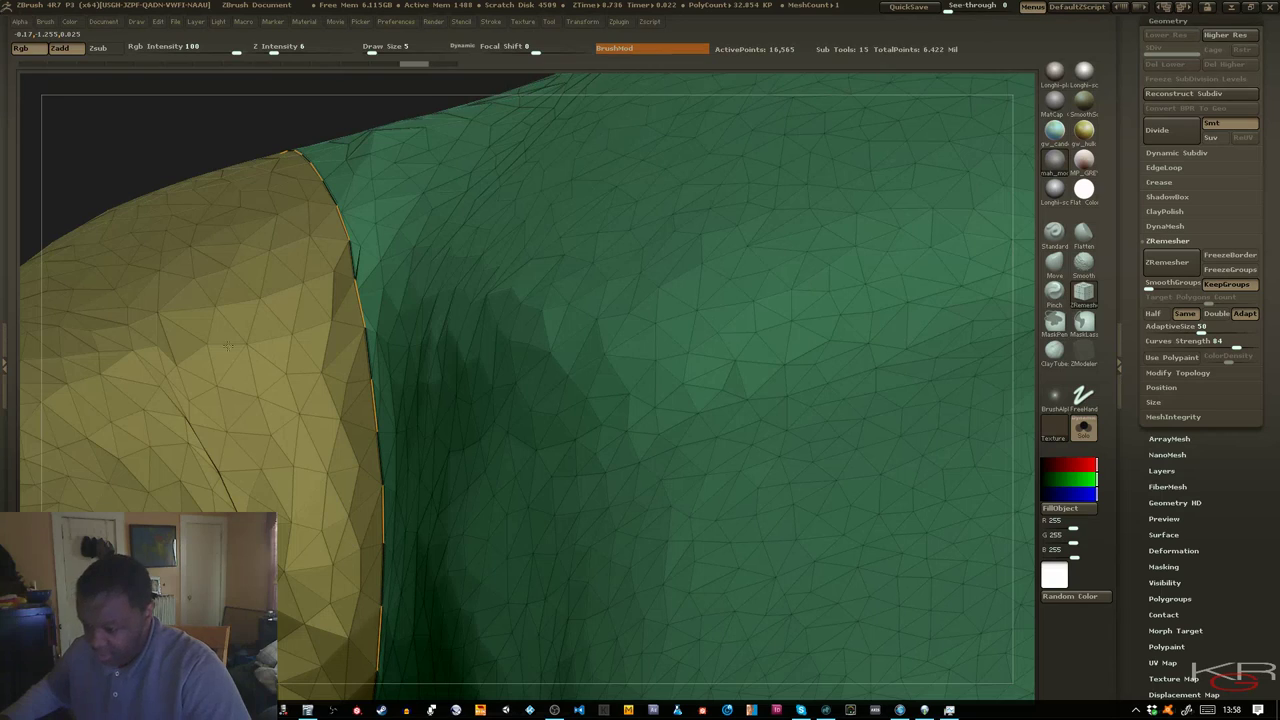
key(b)
key(z)
key(m)
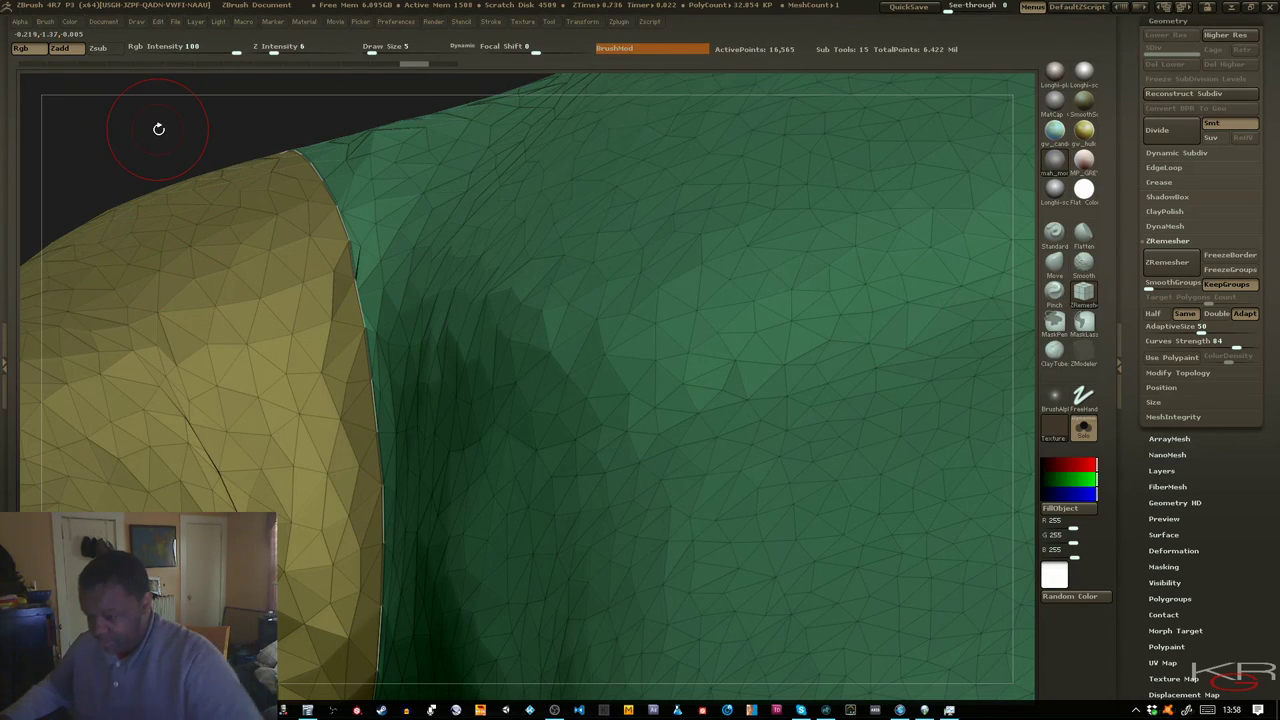
key(shift)
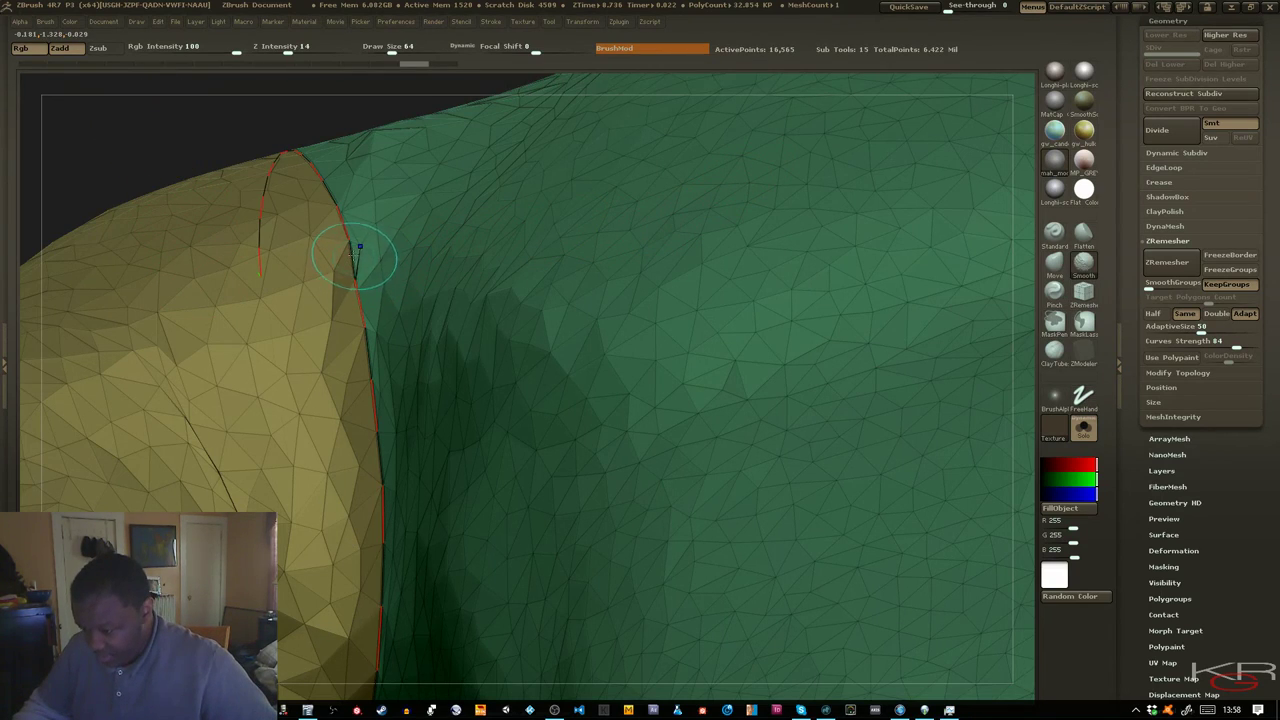
mouse_move(363, 270)
shift+mouse_down()
mouse_move(386, 306)
mouse_move(354, 256)
mouse_move(385, 306)
mouse_move(367, 235)
mouse_move(352, 240)
mouse_move(362, 205)
mouse_move(327, 157)
shift+mouse_up()
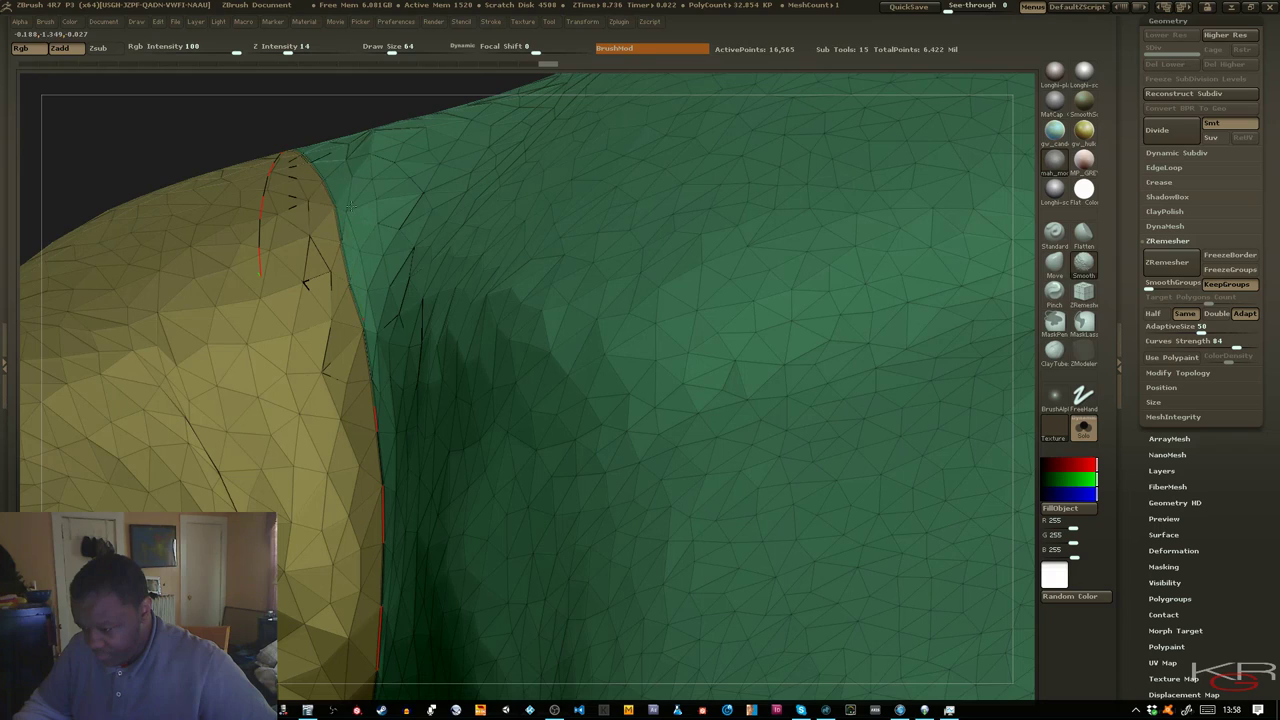
mouse_move(418, 371)
shift+mouse_down()
mouse_move(372, 350)
mouse_move(377, 253)
shift+mouse_up()
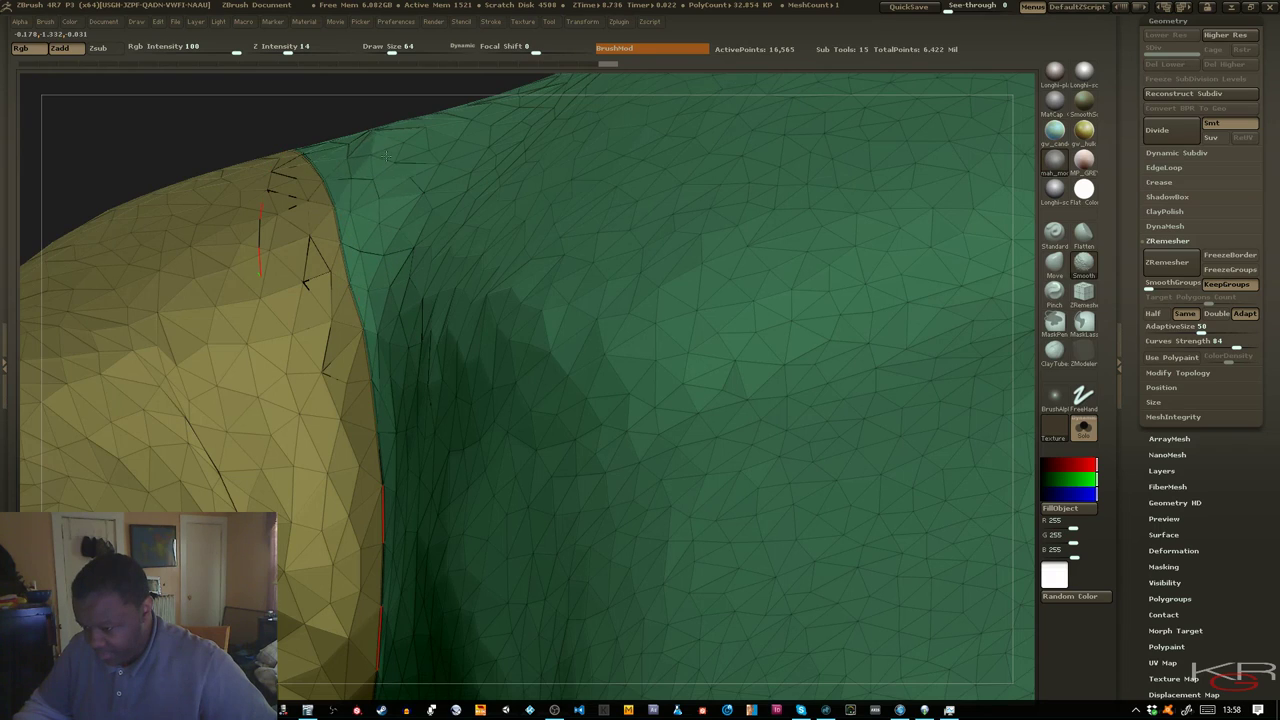
Switch back to the ZRemesher guide brush and frame the entire isolated shirt in an angled front view
click(1083, 290)
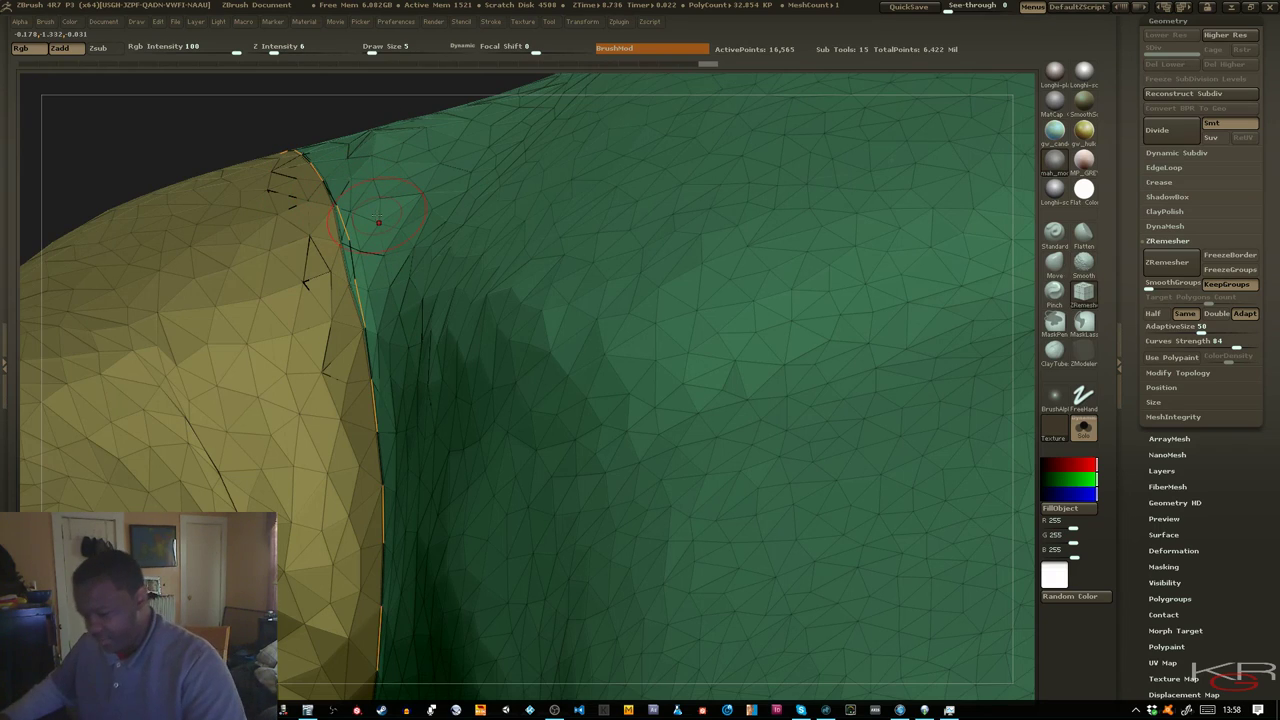
key(f)
drag(848, 198, 863, 281)
drag(859, 223, 836, 228)
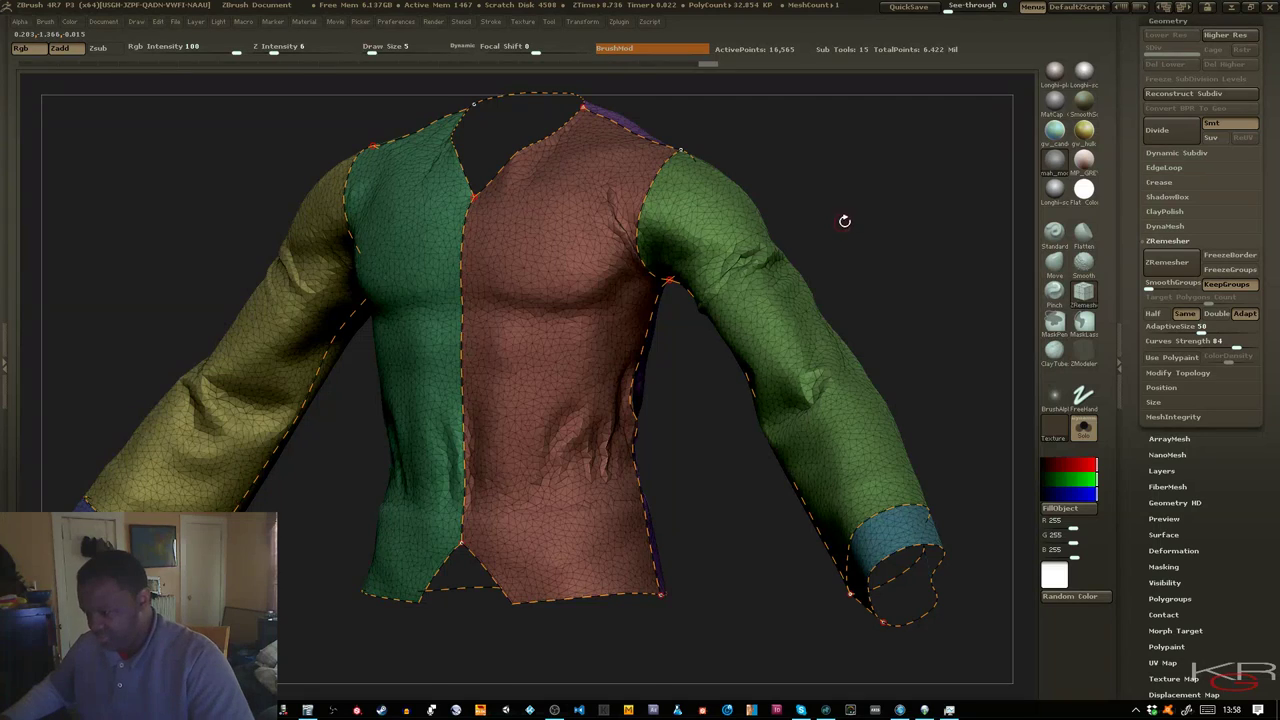
Smooth the creases on the red chest panel where it meets the green sleeve above the armpit
ctrl+right_drag(844, 223, 854, 391)
drag(854, 391, 796, 506)
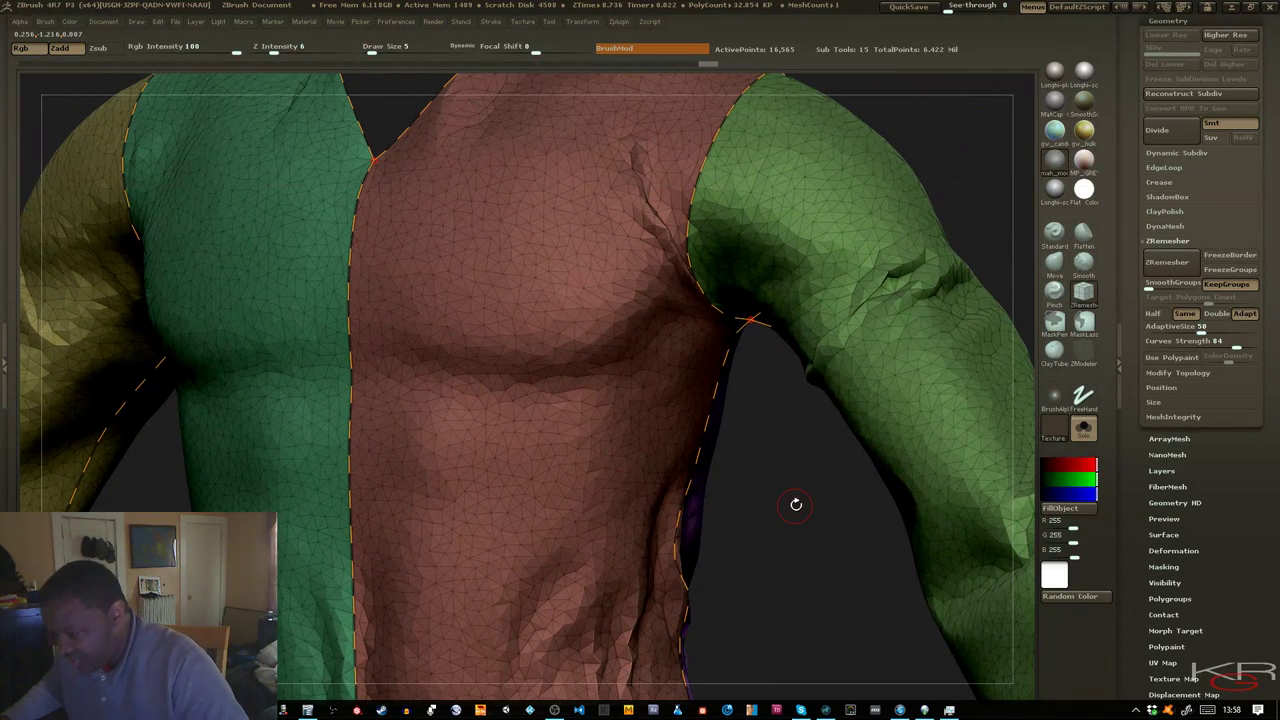
click(640, 175)
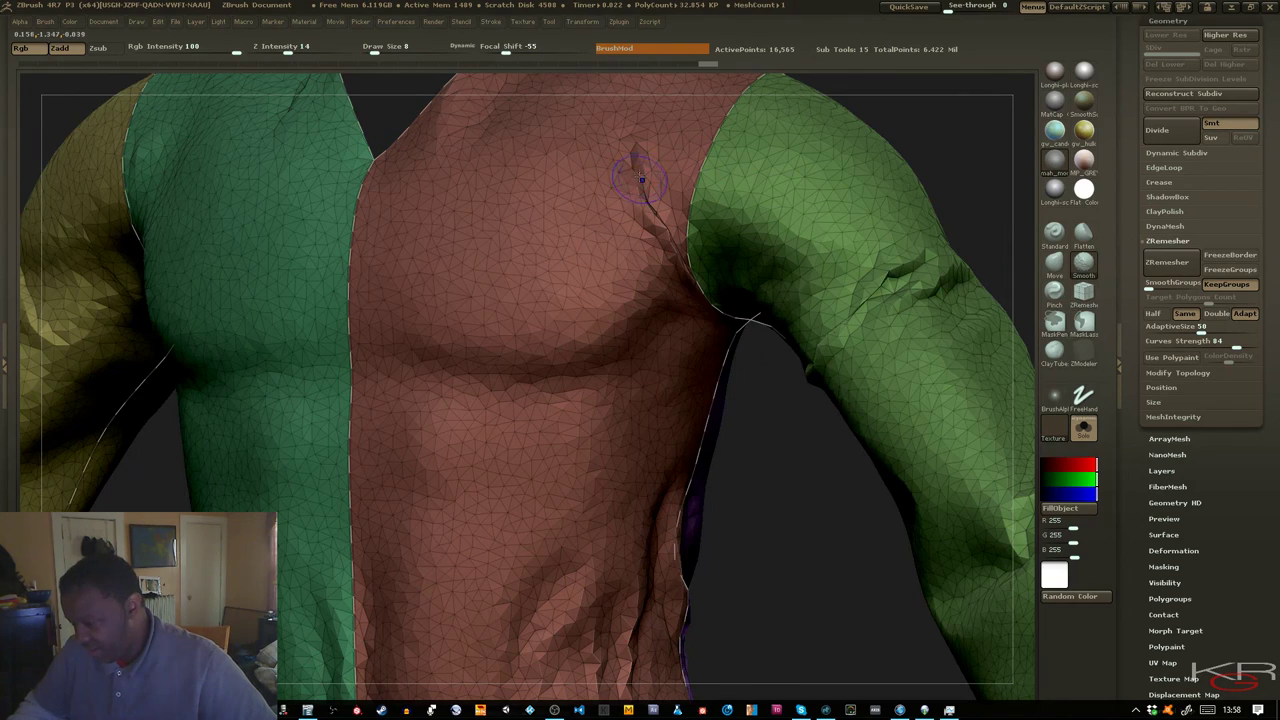
shift+drag(634, 172, 658, 213)
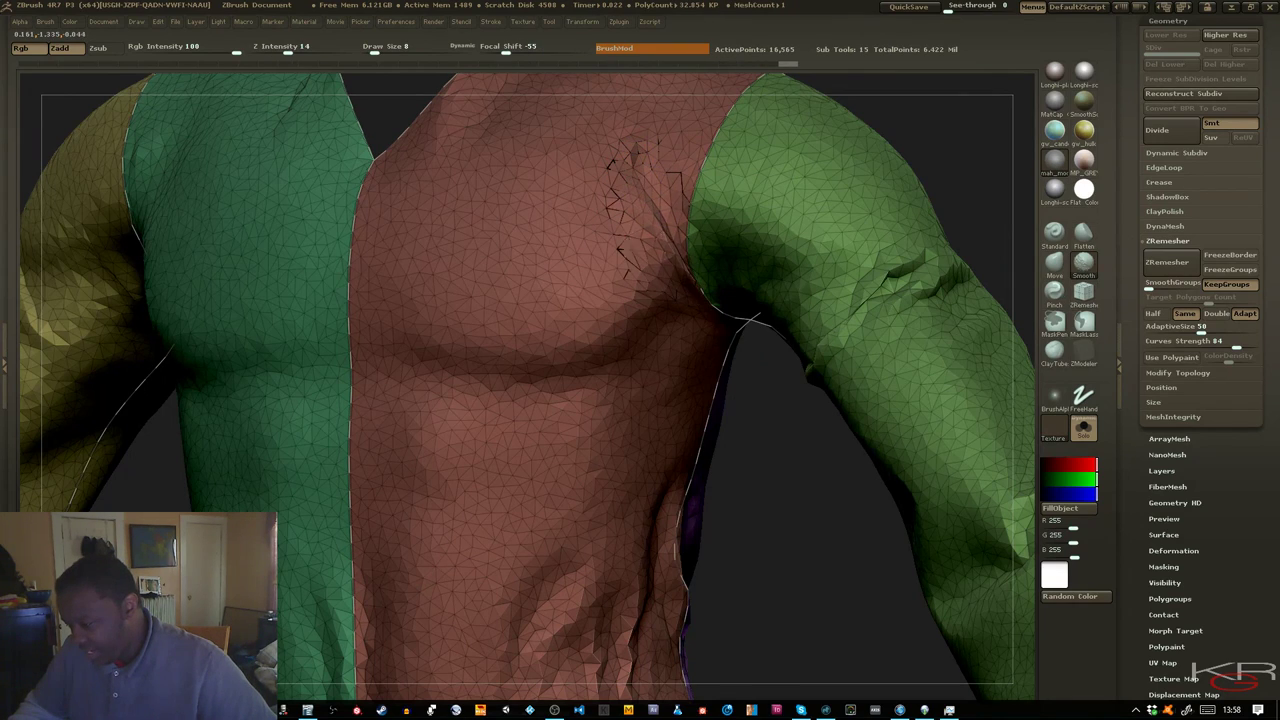
mouse_move(630, 157)
shift+mouse_down()
mouse_move(606, 190)
mouse_move(650, 232)
mouse_move(642, 264)
shift+mouse_up()
drag(832, 418, 700, 396)
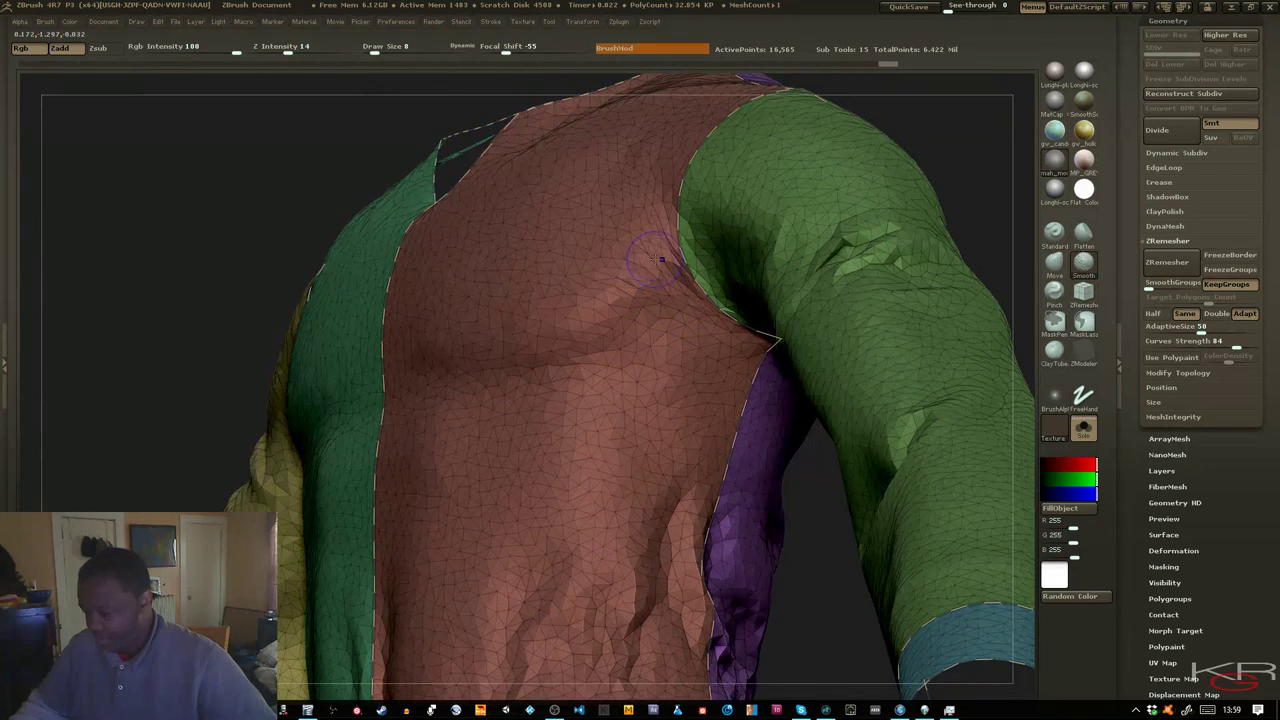
mouse_move(656, 259)
shift+mouse_down()
mouse_move(660, 236)
mouse_move(666, 252)
shift+mouse_up()
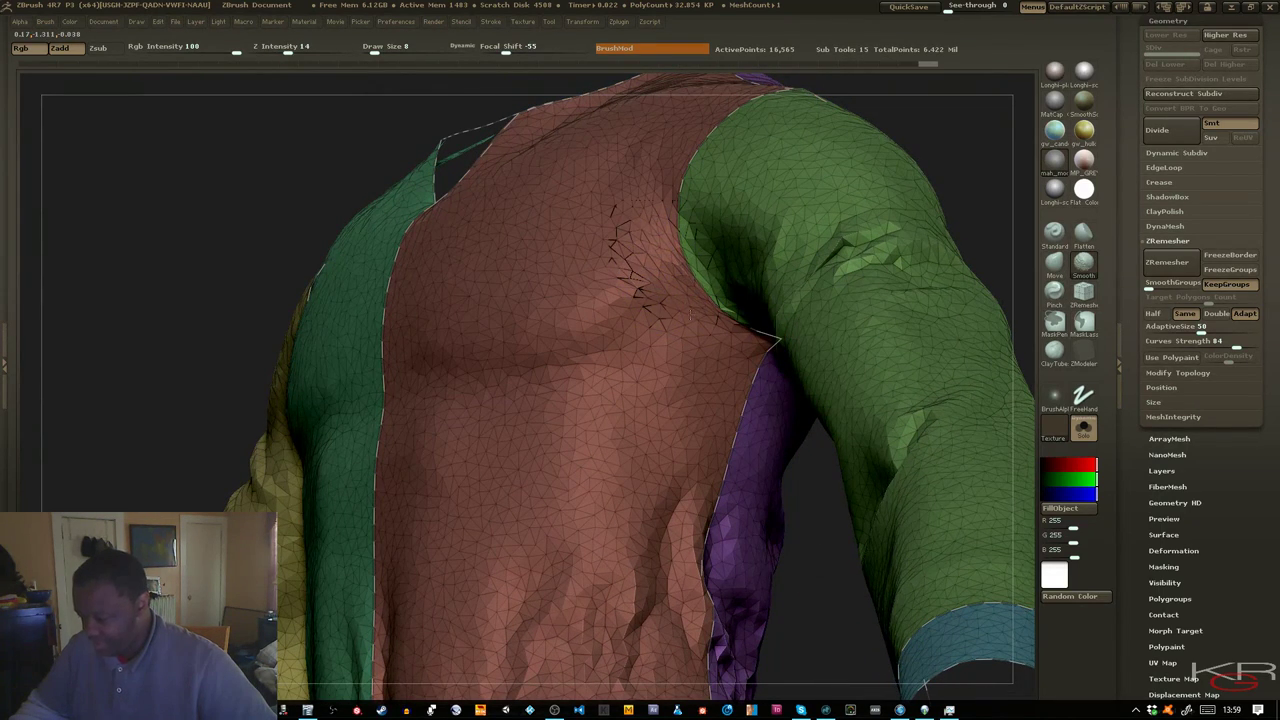
mouse_move(690, 315)
shift+mouse_down()
mouse_move(648, 218)
mouse_move(632, 240)
shift+mouse_up()
mouse_move(634, 250)
right_down()
mouse_move(645, 254)
mouse_move(633, 243)
right_up()
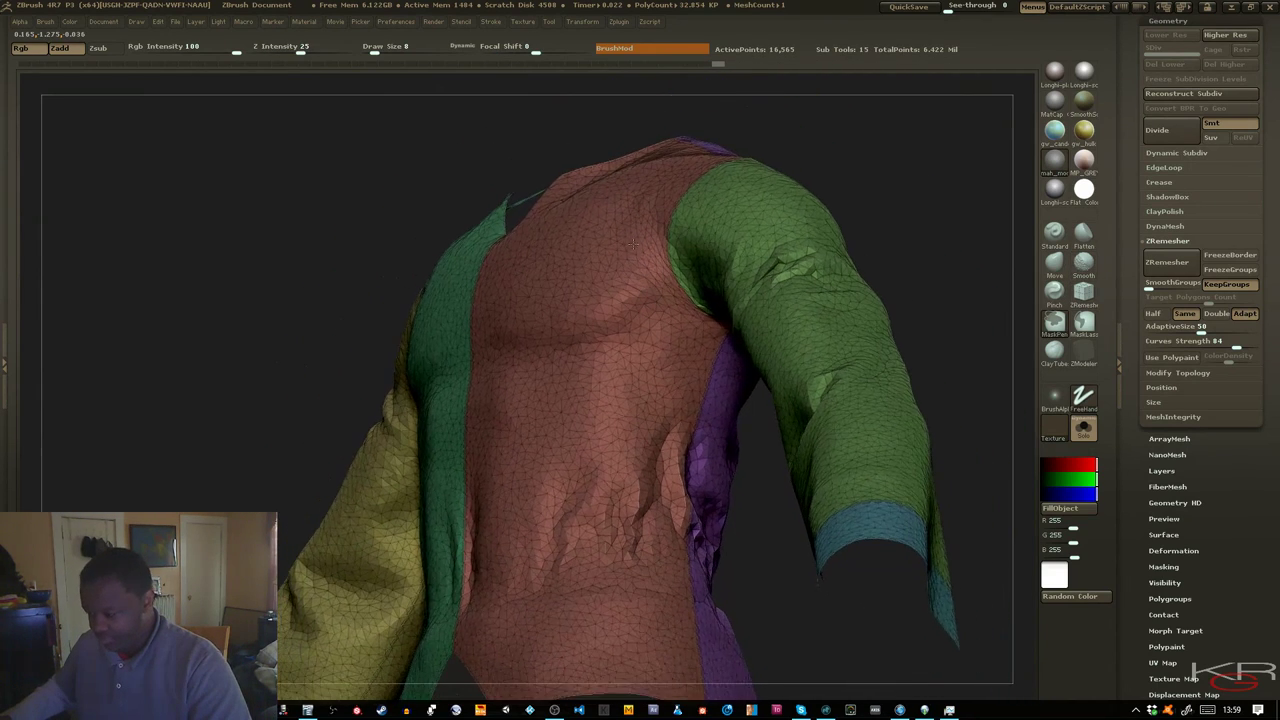
Undo the last two edits and check the seam guide curves around the shirt's back and front
key(ctrl+z)
key(ctrl+z)
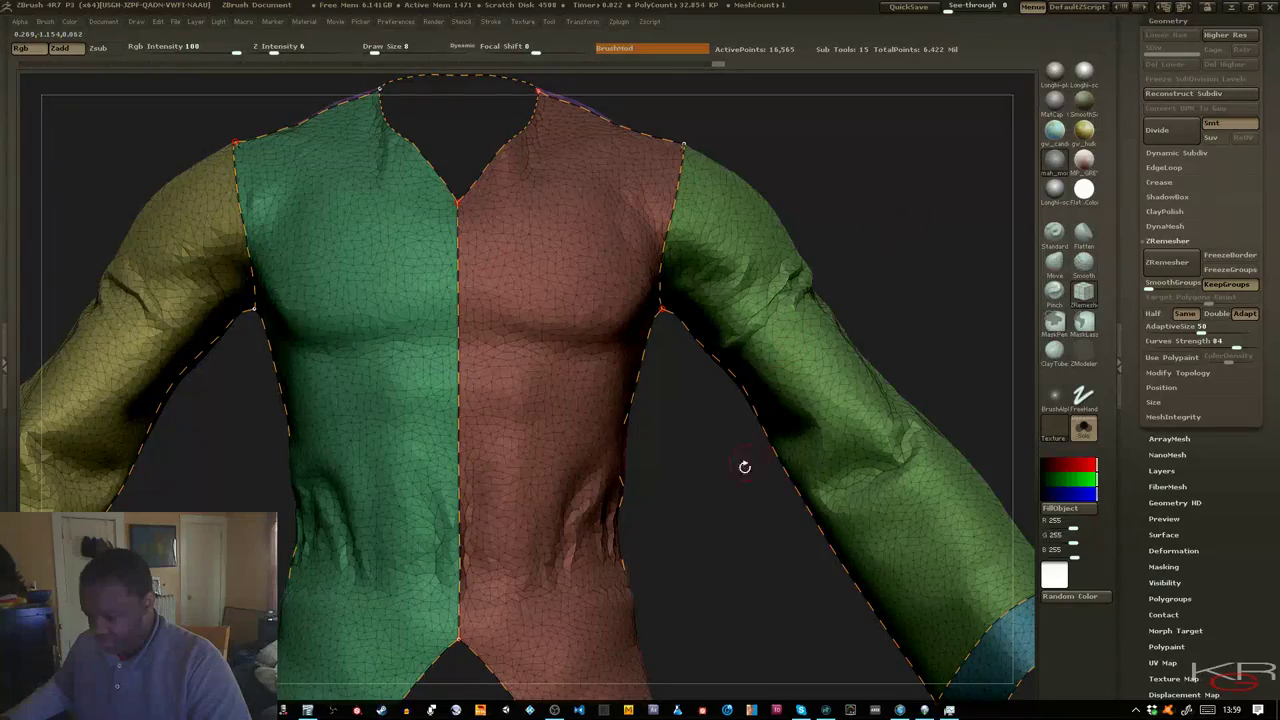
drag(744, 467, 1024, 648)
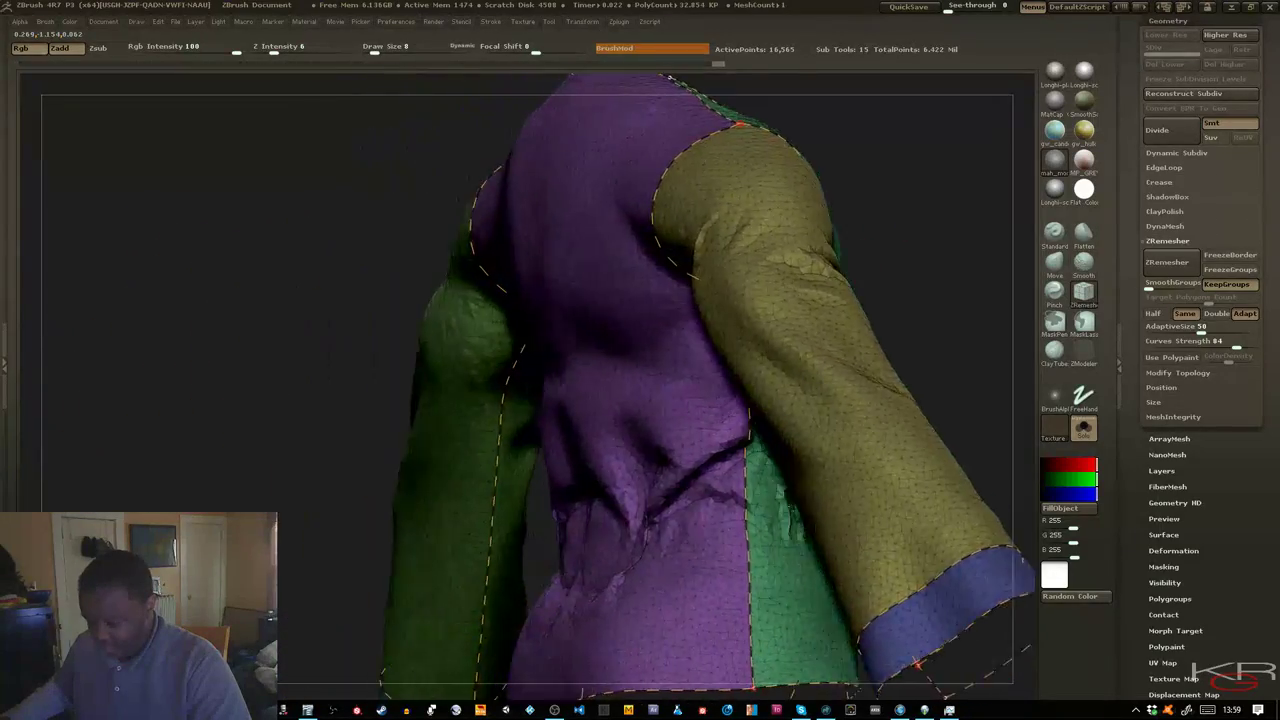
drag(1023, 560, 681, 513)
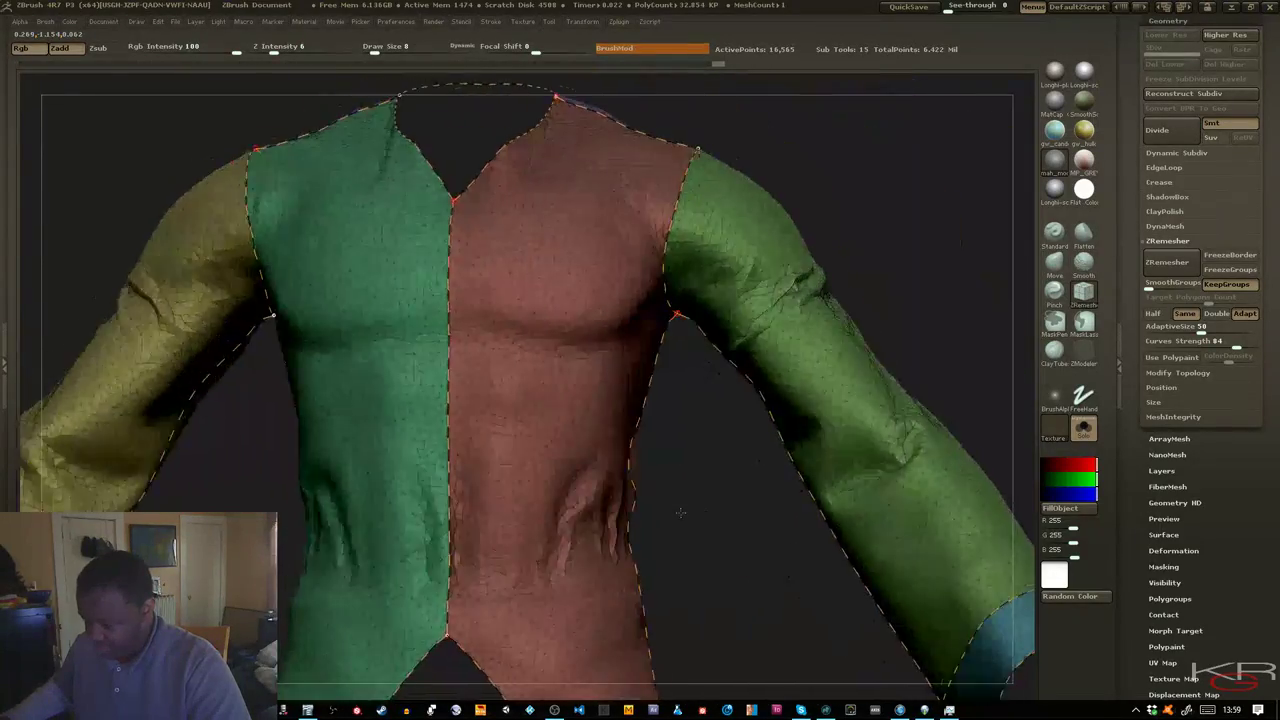
mouse_move(681, 513)
right_down()
mouse_move(696, 511)
mouse_move(690, 469)
mouse_move(708, 504)
right_up()
Try remeshing the shirt along its guide curves with the current settings, inspect the front, and undo the remesh
click(1158, 271)
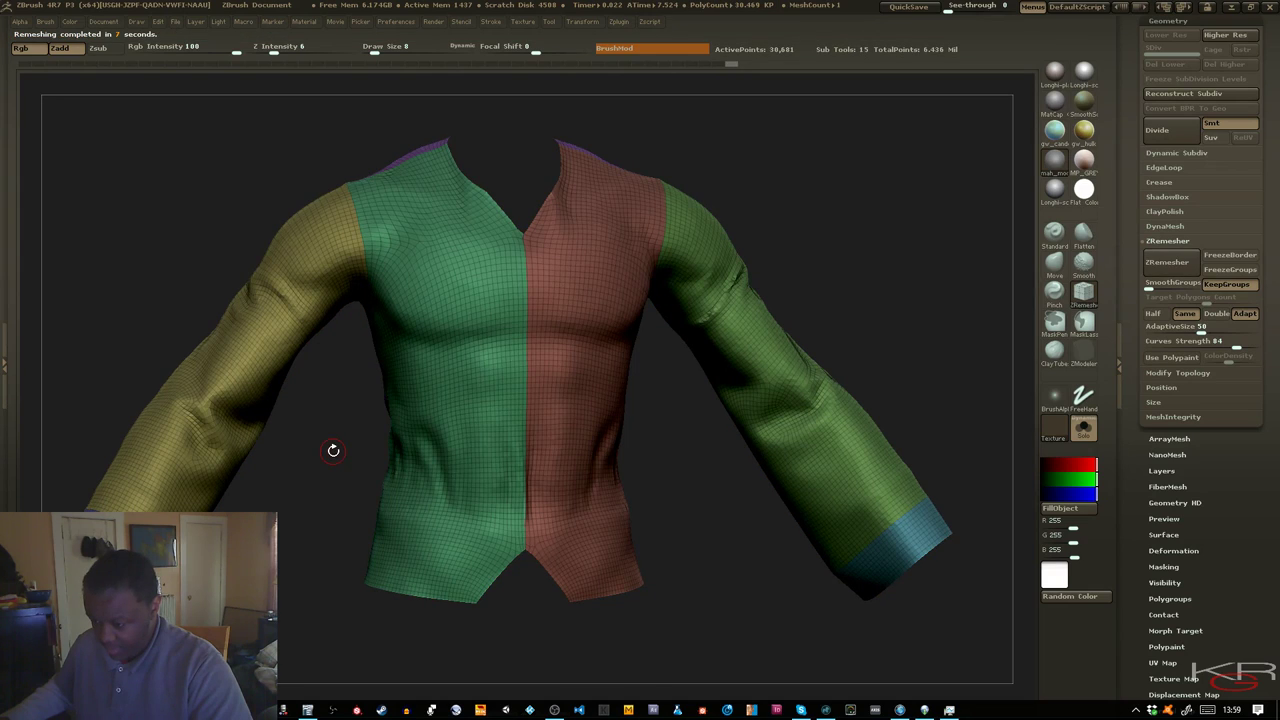
drag(330, 452, 326, 449)
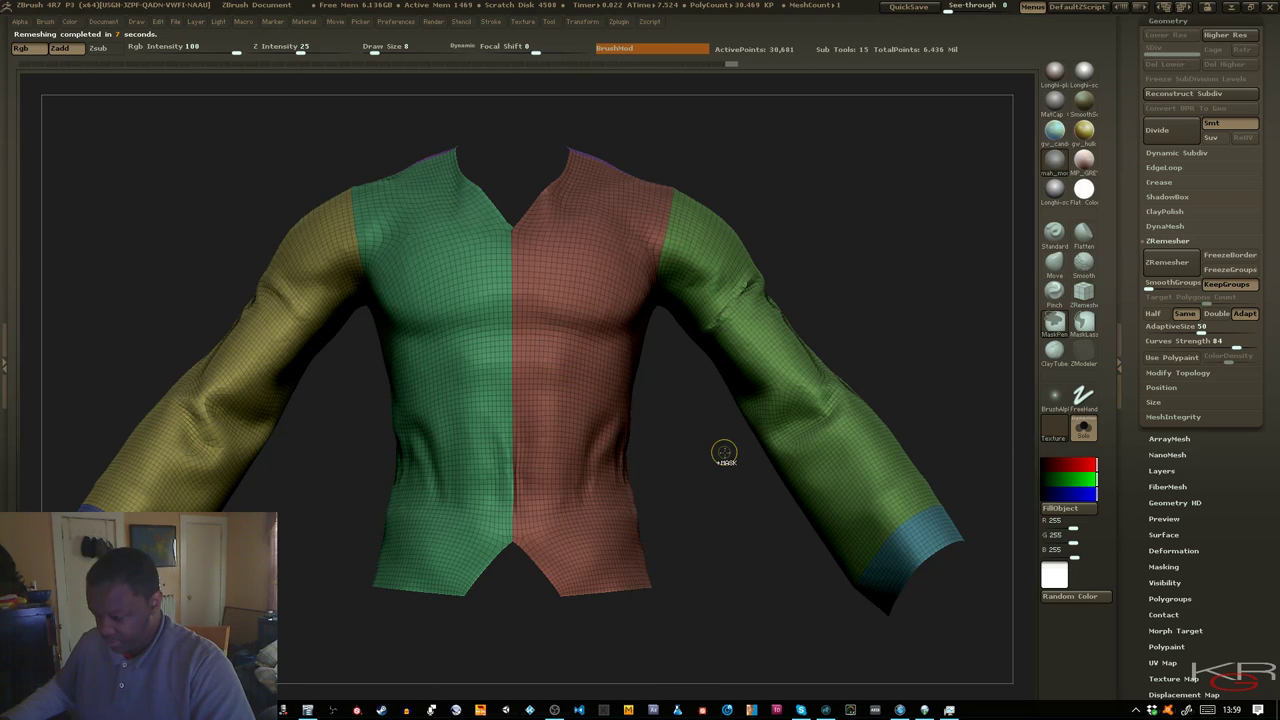
key(ctrl+z)
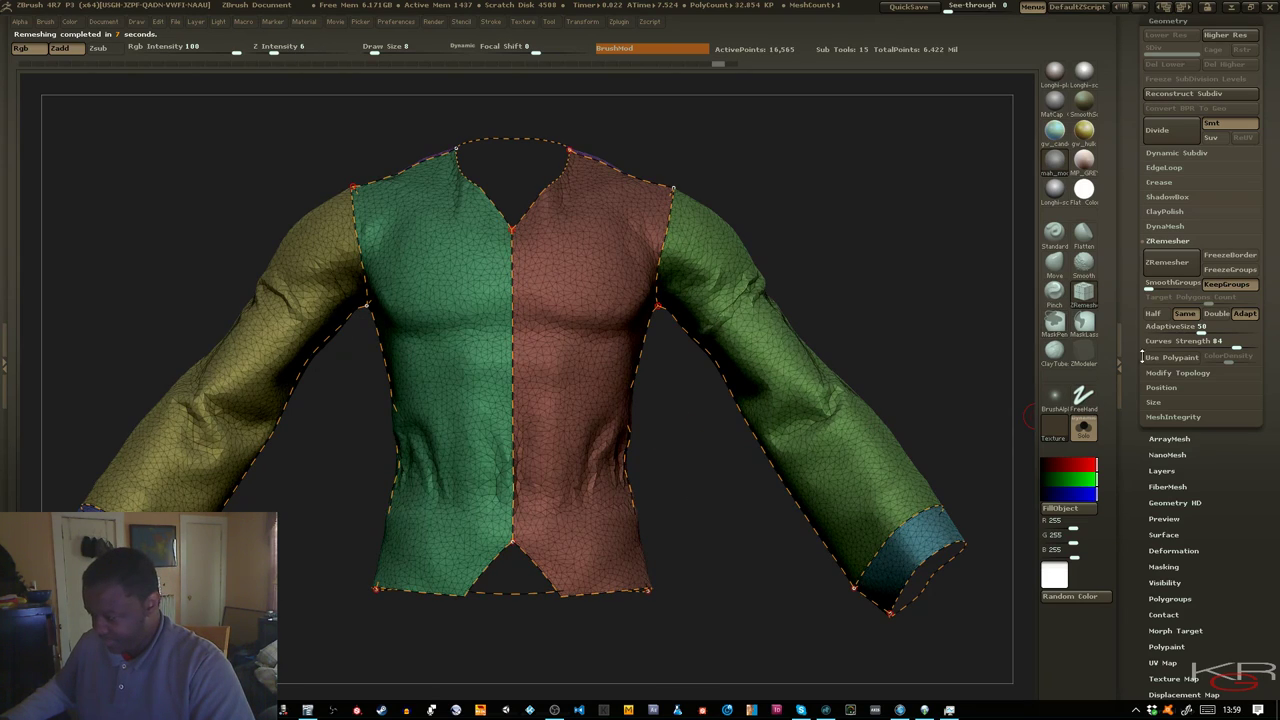
Set ZRemesher's Curves Strength to 50, try remeshing the shirt along the guide curves, and undo the remesh
click(1204, 347)
text(50)
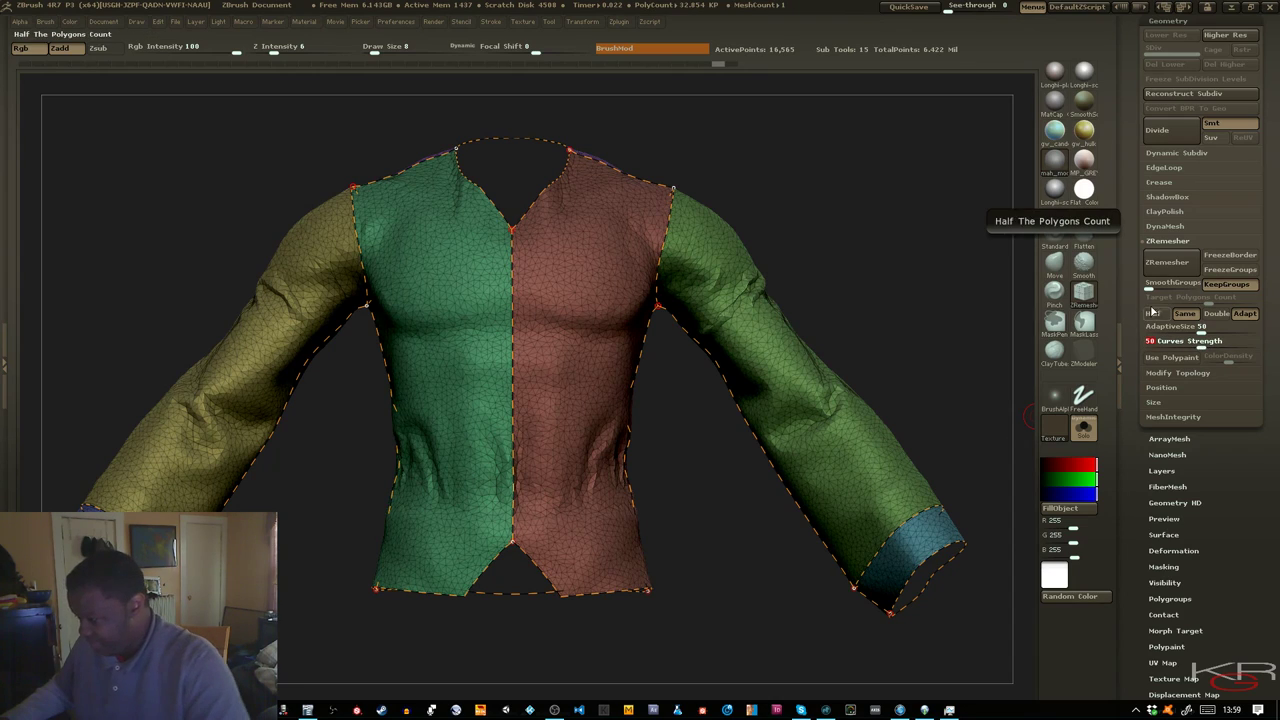
key(Return)
click(1178, 264)
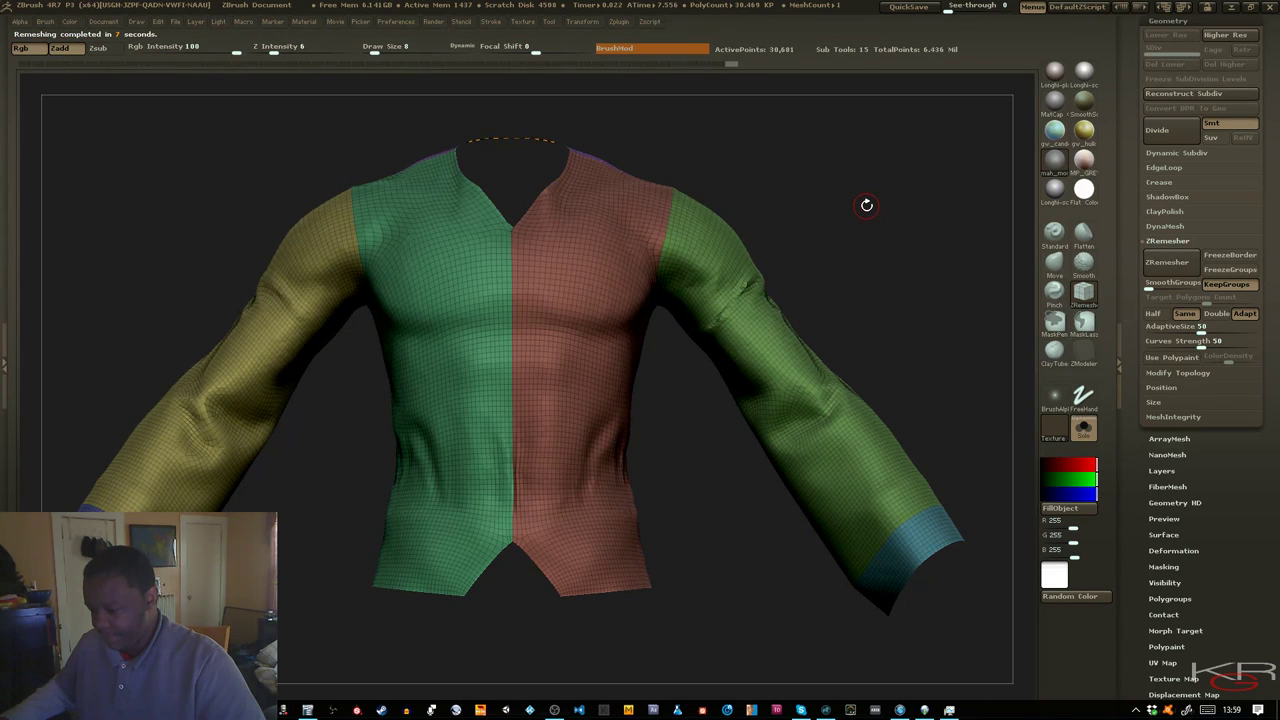
key(ctrl+z)
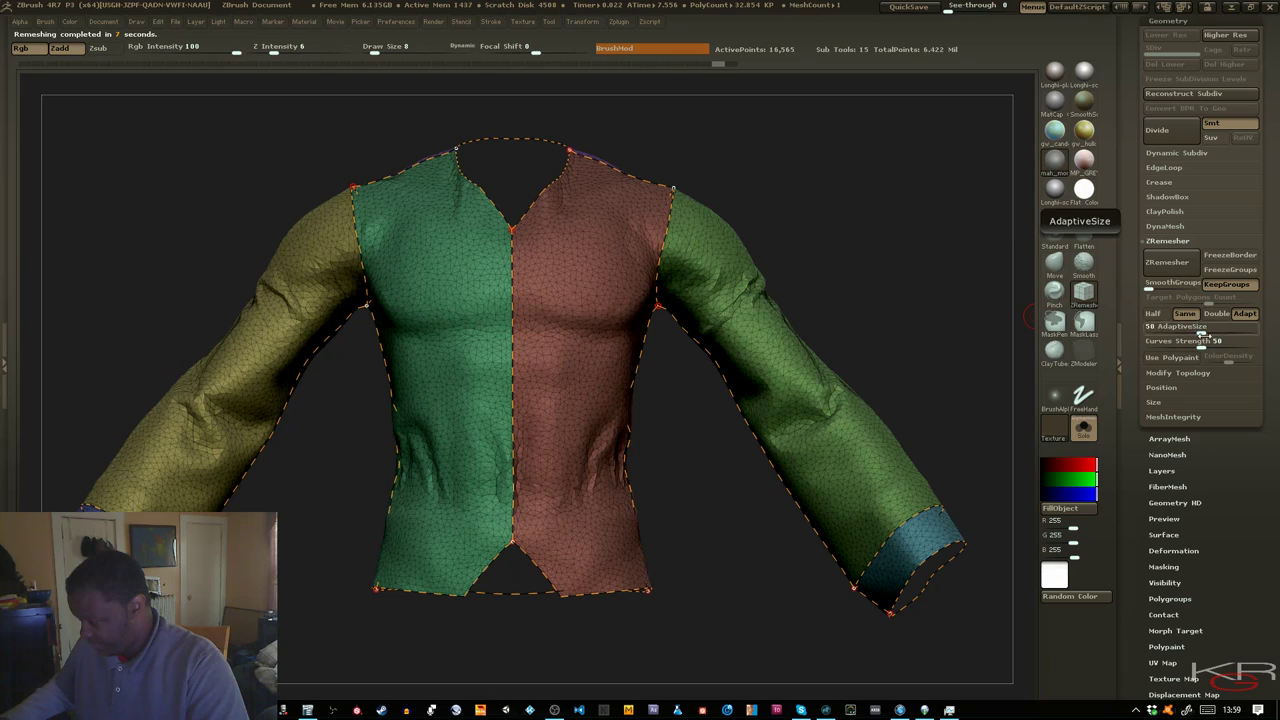
drag(1197, 347, 1187, 346)
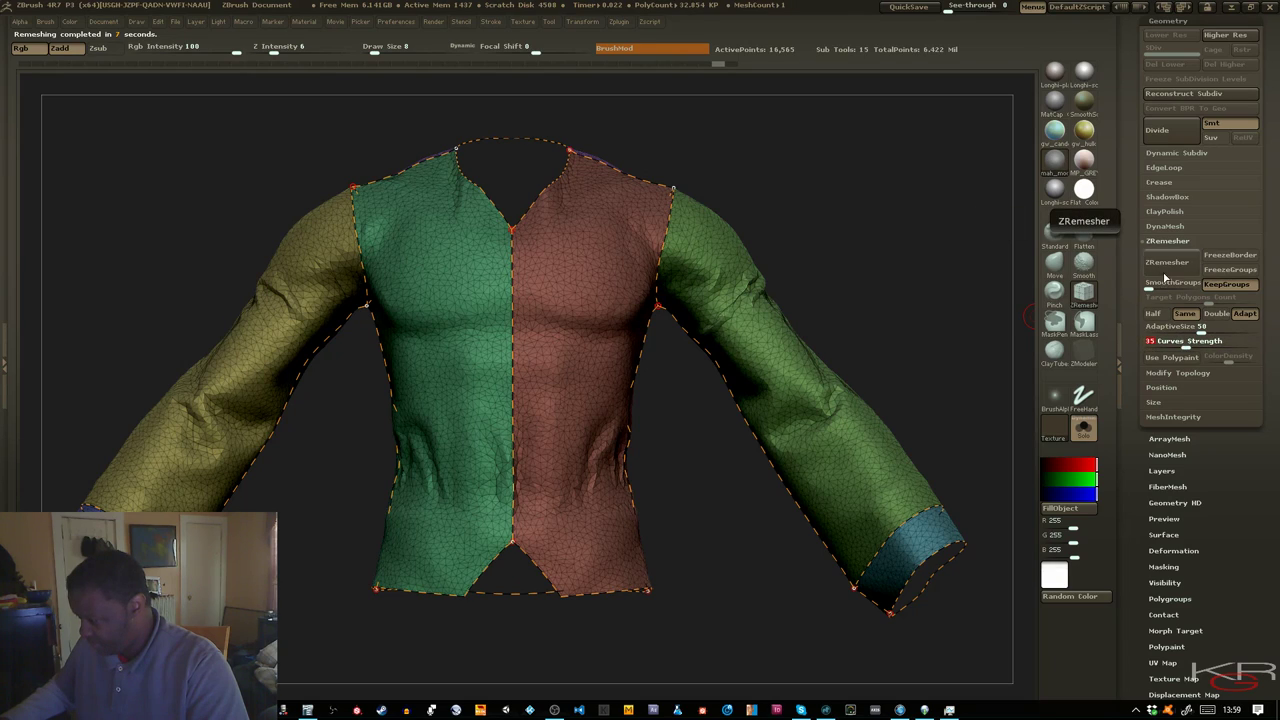
click(1167, 262)
key(Escape)
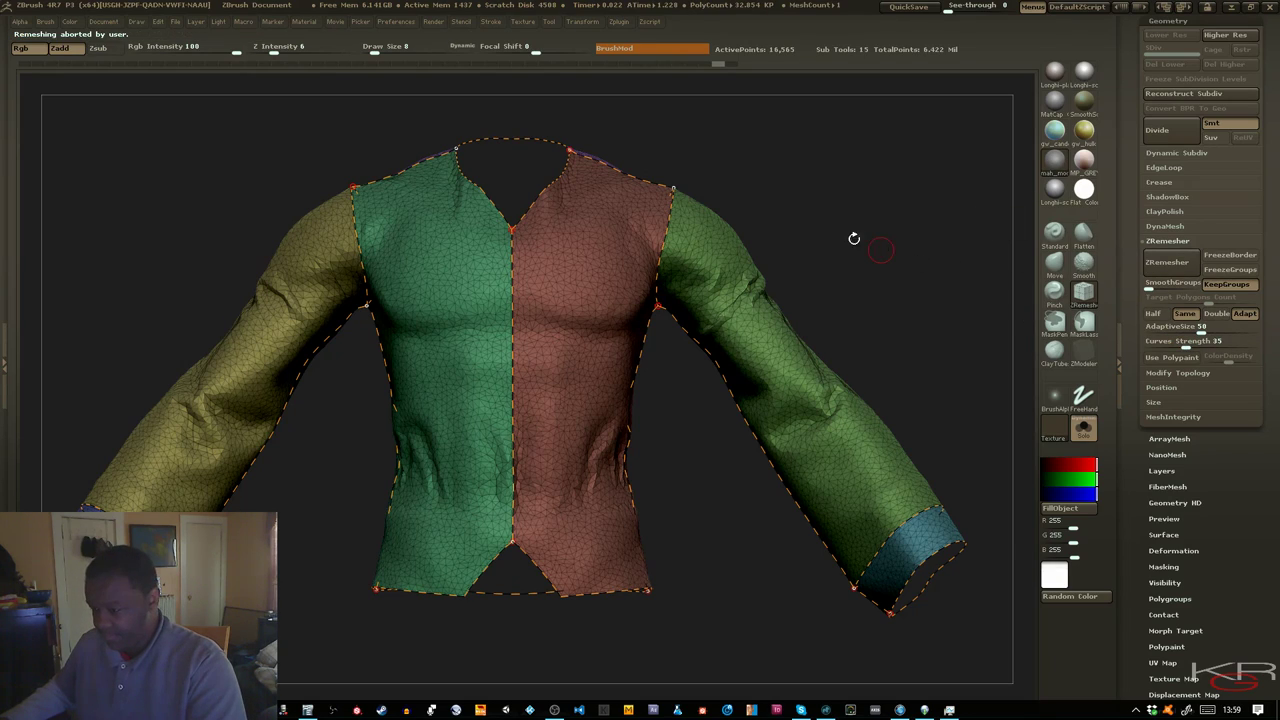
Delete all guide curves from the shirt and remesh it with Curves Strength set to 50
click(490, 22)
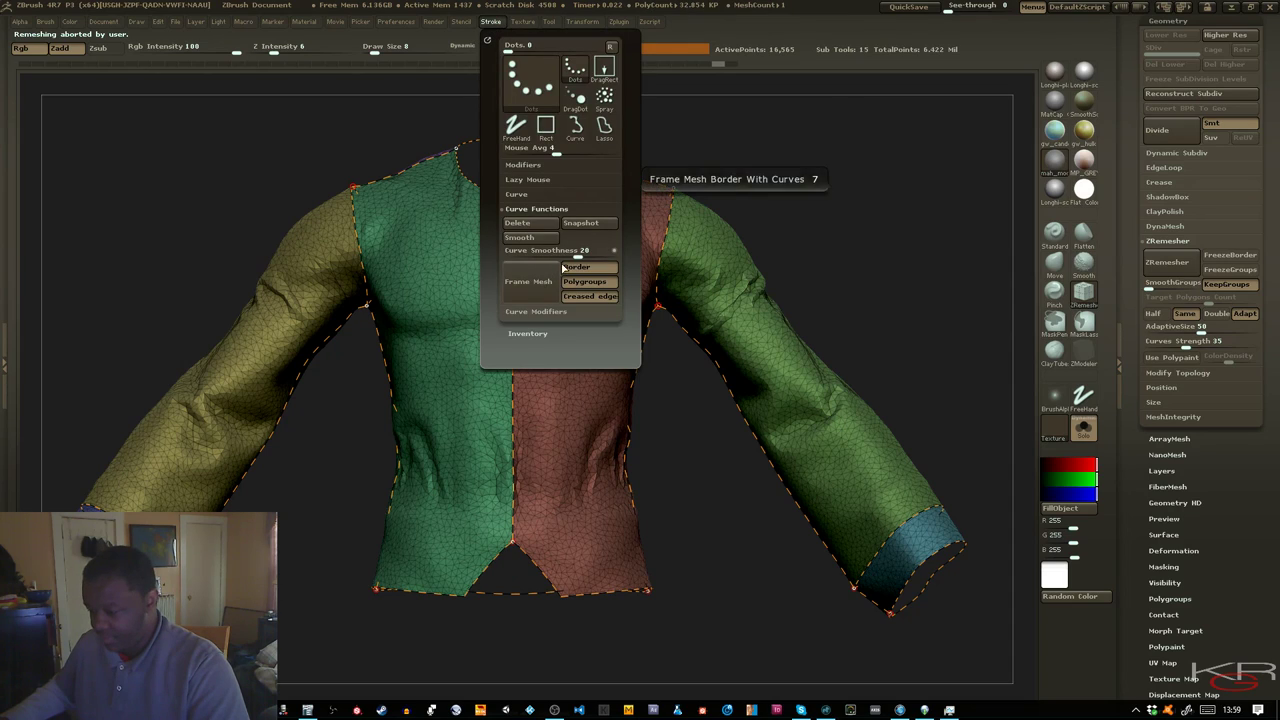
click(537, 229)
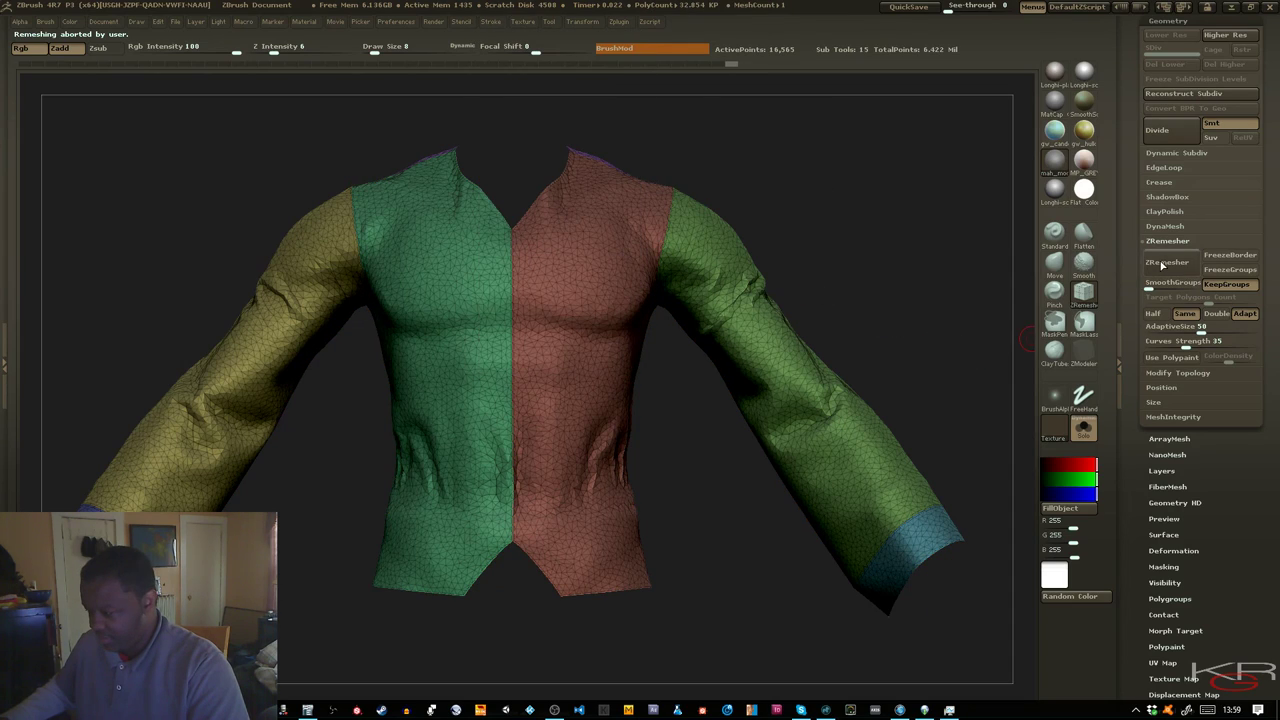
click(1175, 340)
text(50)
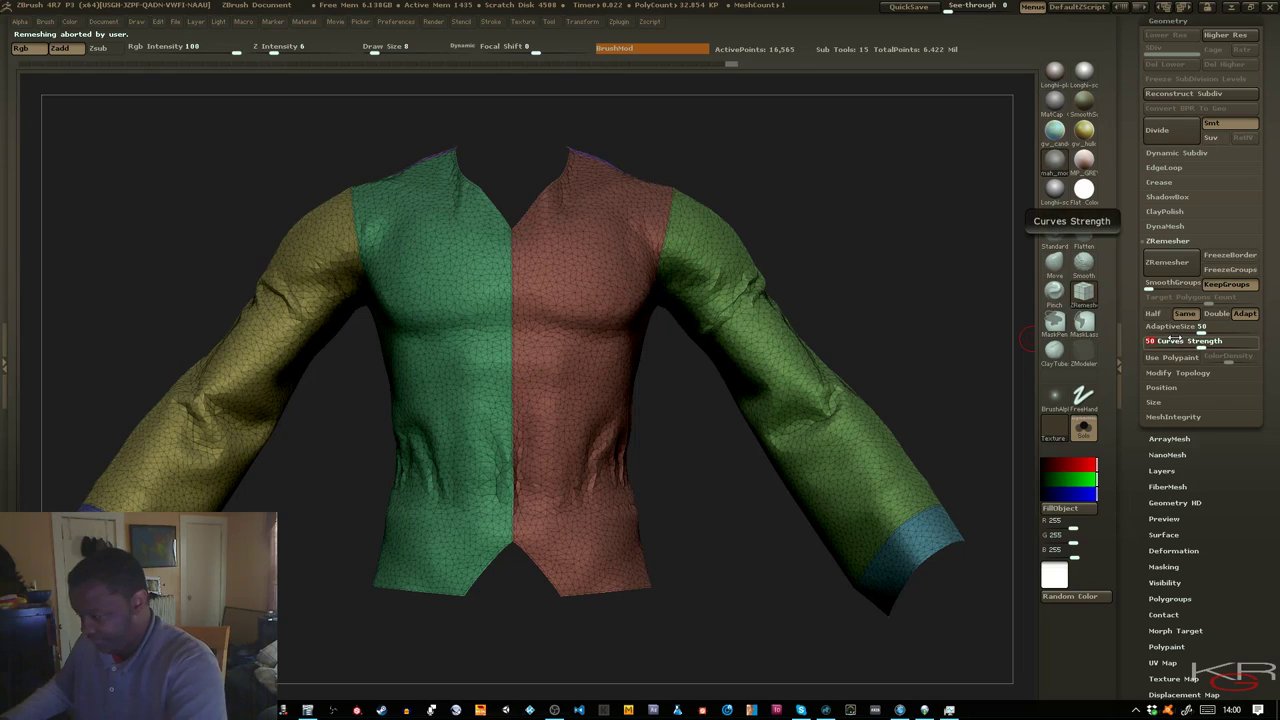
key(Return)
click(1167, 262)
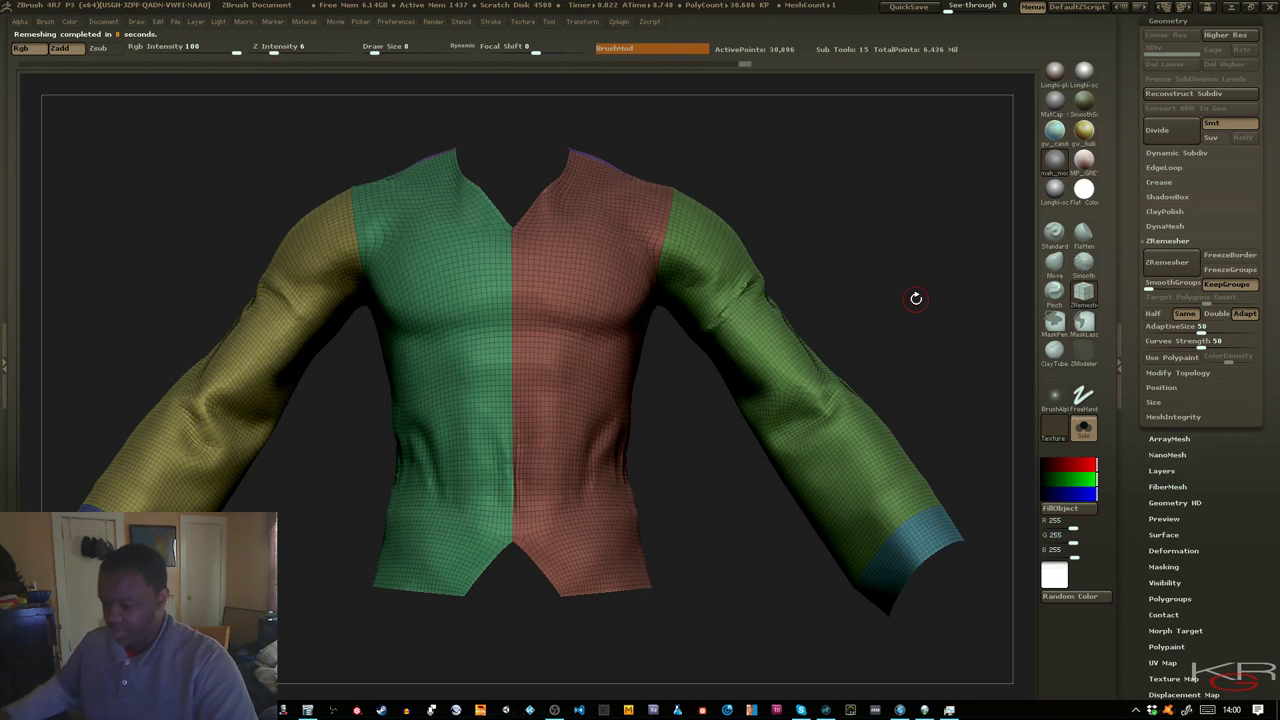
Undo the remesh, then remesh the shirt again after smoothing the green panel beside the neckline's V point
ctrl+right_drag(602, 262, 624, 333)
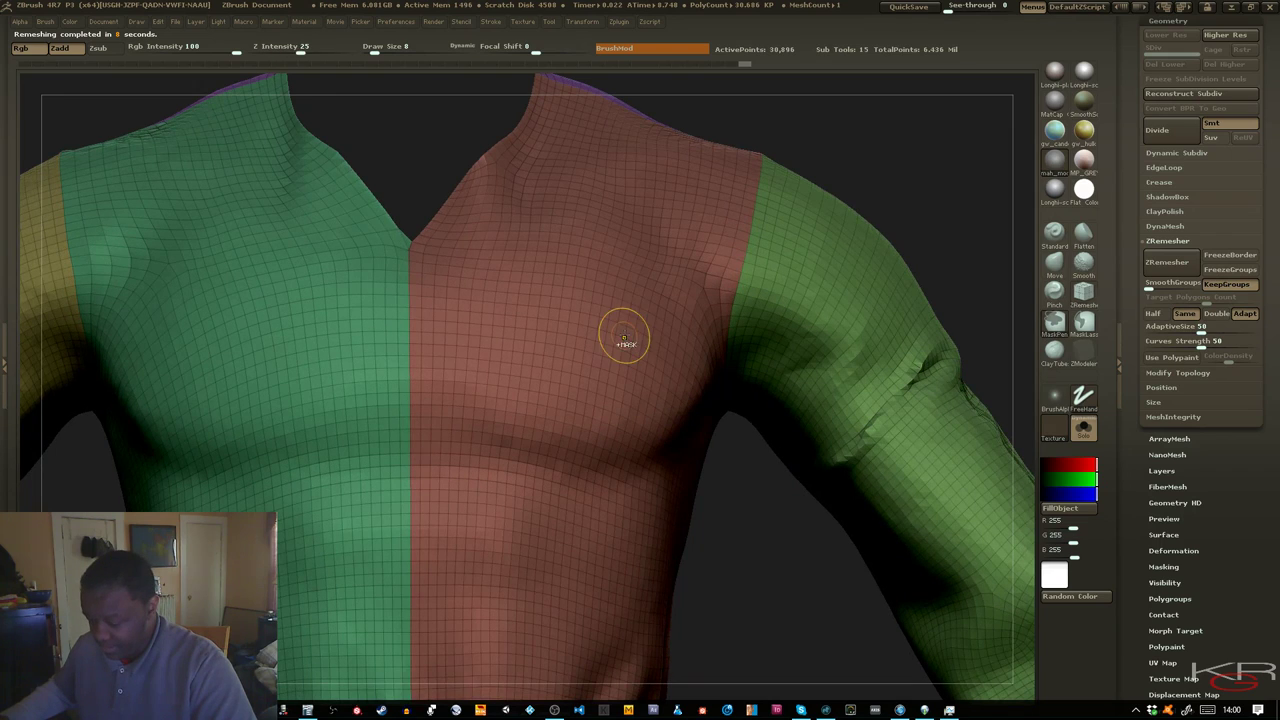
key(ctrl+z)
drag(969, 173, 950, 206)
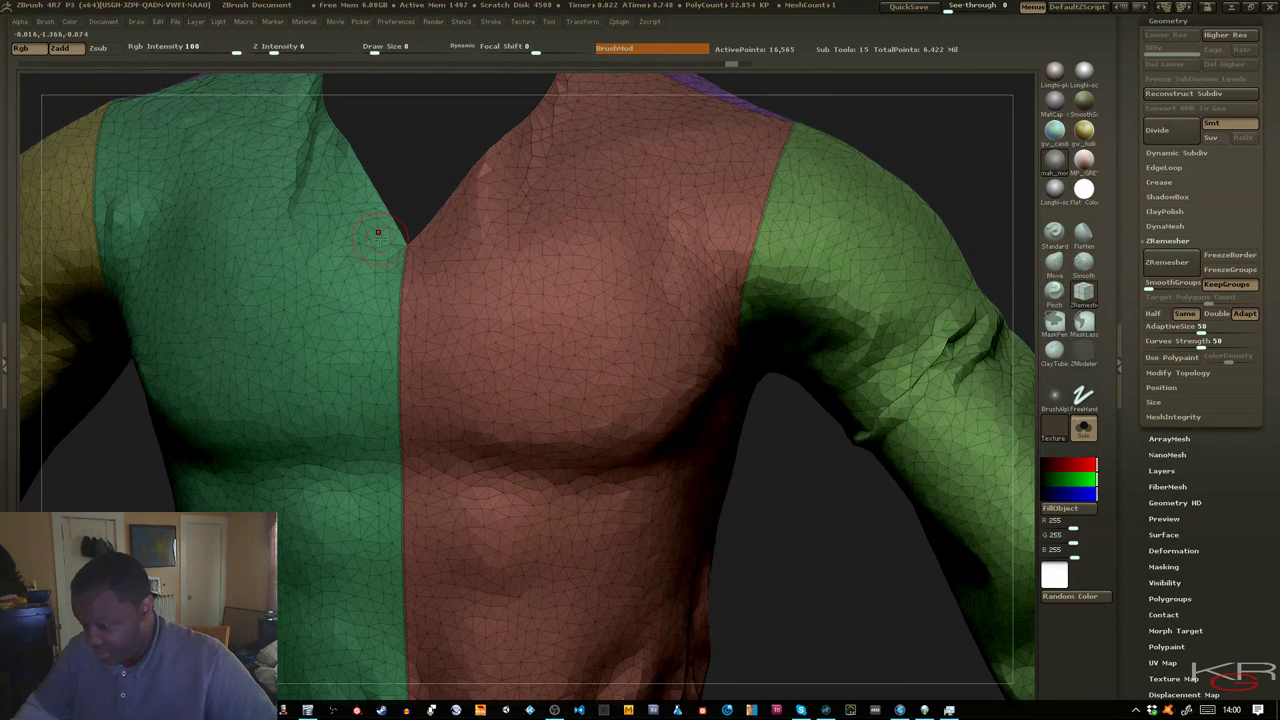
shift+drag(378, 238, 360, 222)
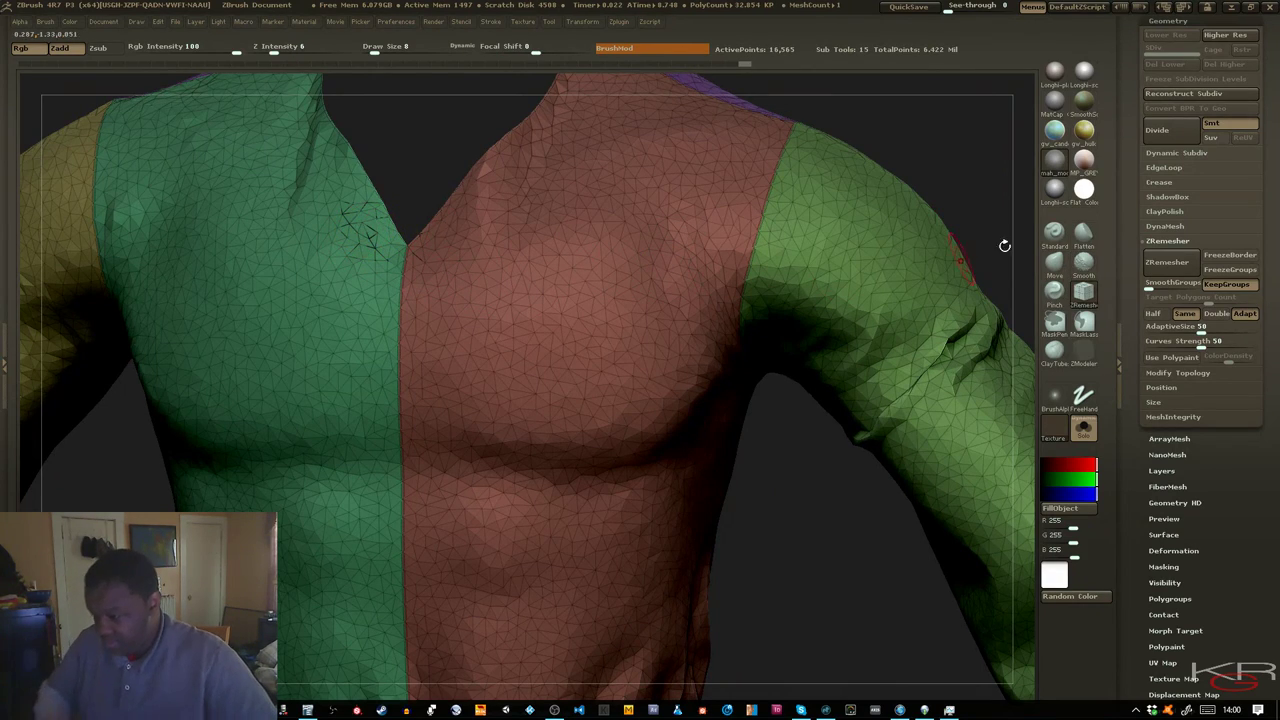
click(1167, 262)
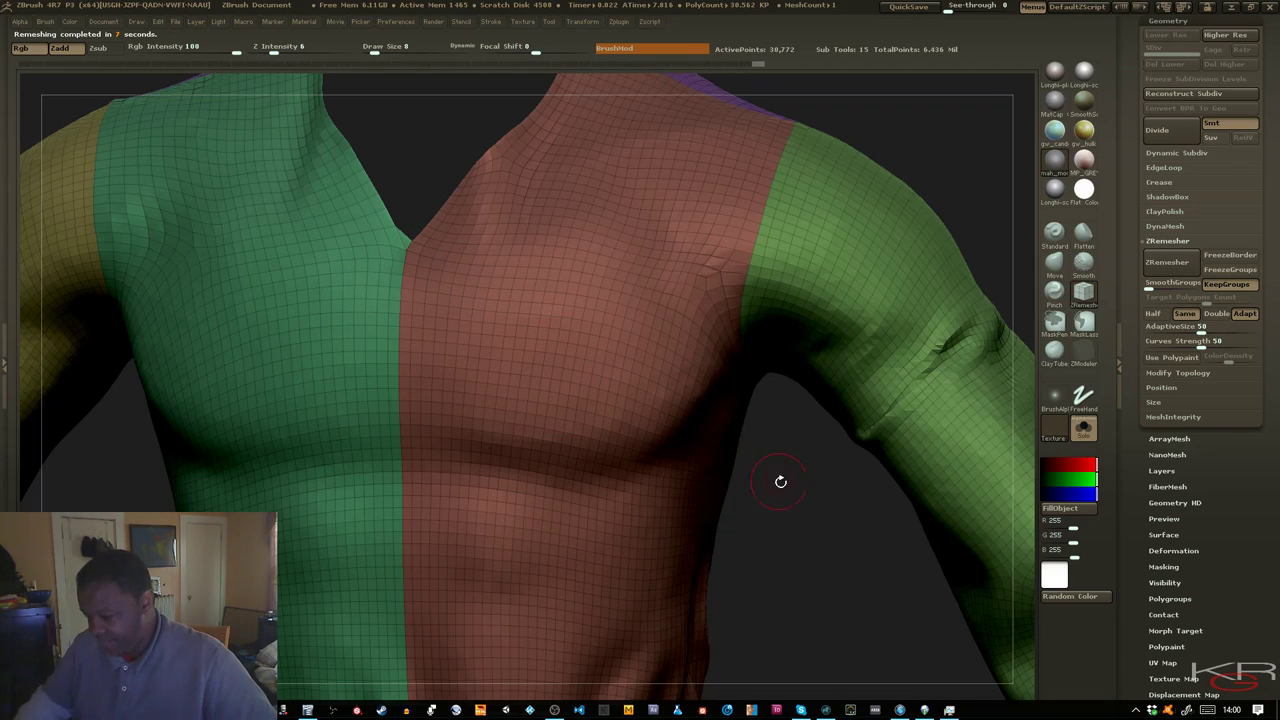
drag(777, 480, 771, 457)
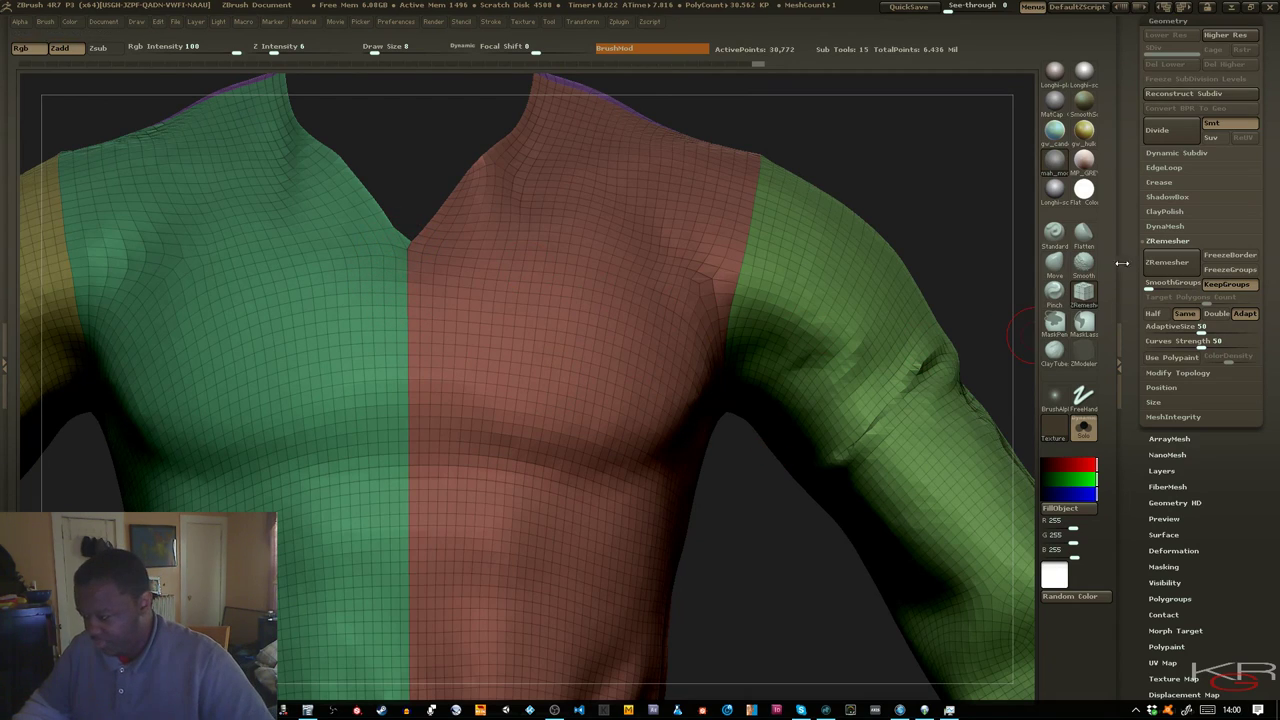
Try remeshing the shirt with ZRemesher's Half option and undo the last two remeshes
click(1153, 313)
click(1164, 262)
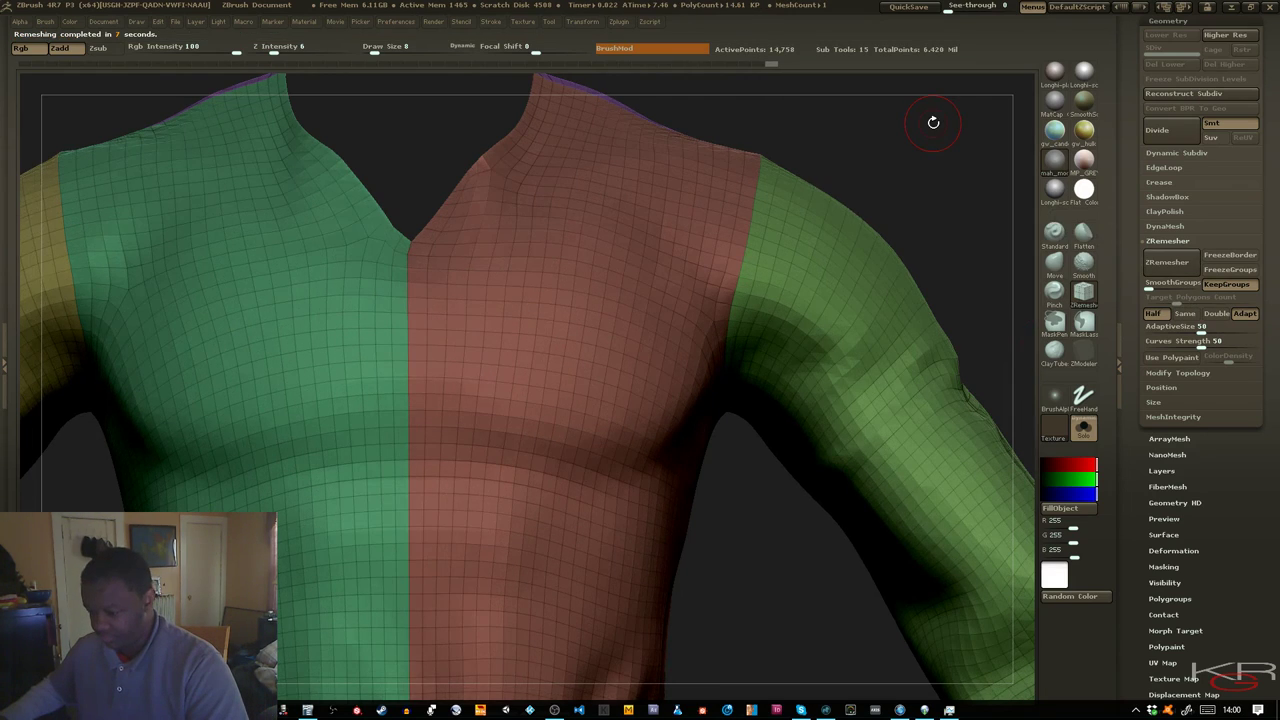
key(ctrl+z)
key(ctrl+z)
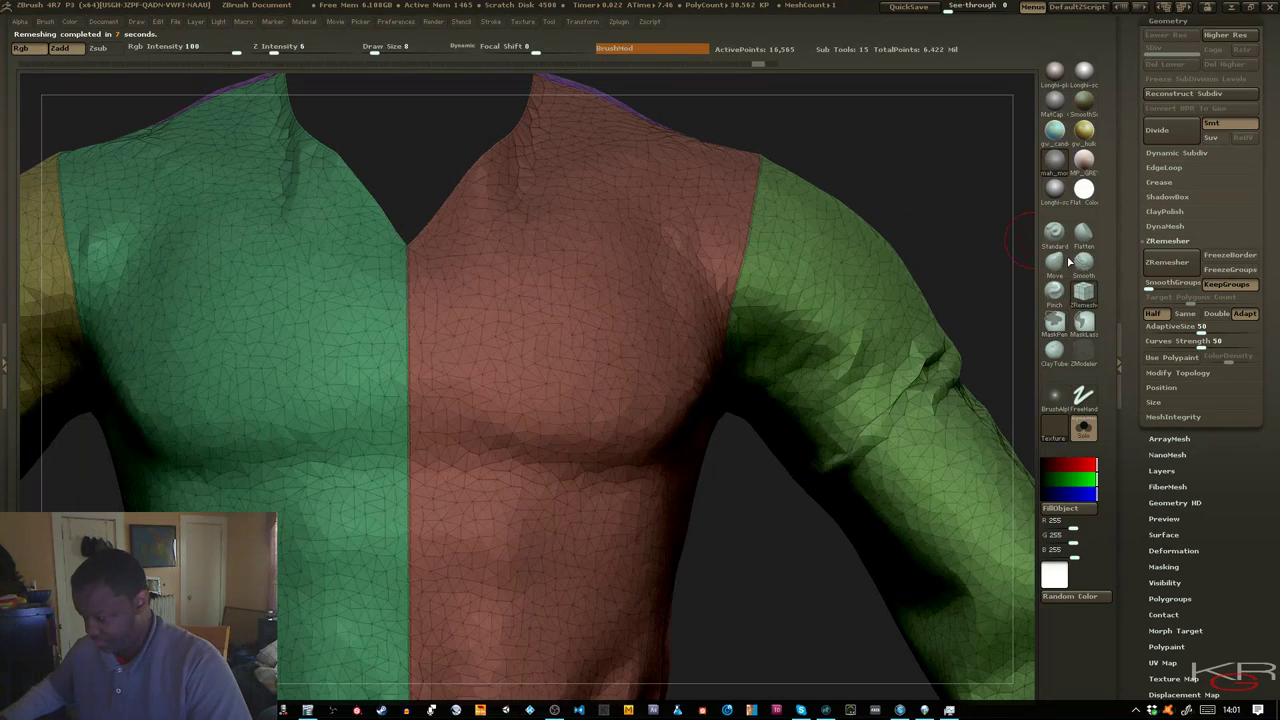
Turn off the Half option, set the Target Polygons Count to 10, and remesh the shirt
click(1160, 316)
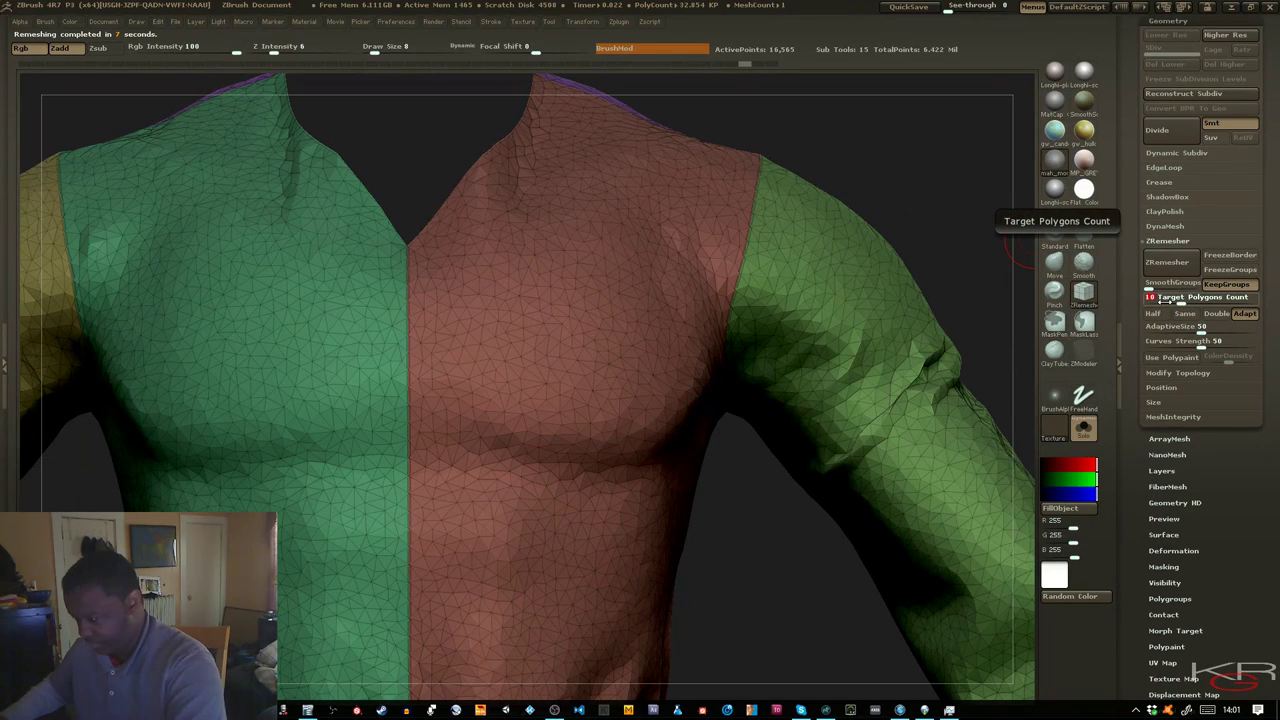
click(1160, 297)
click(1167, 262)
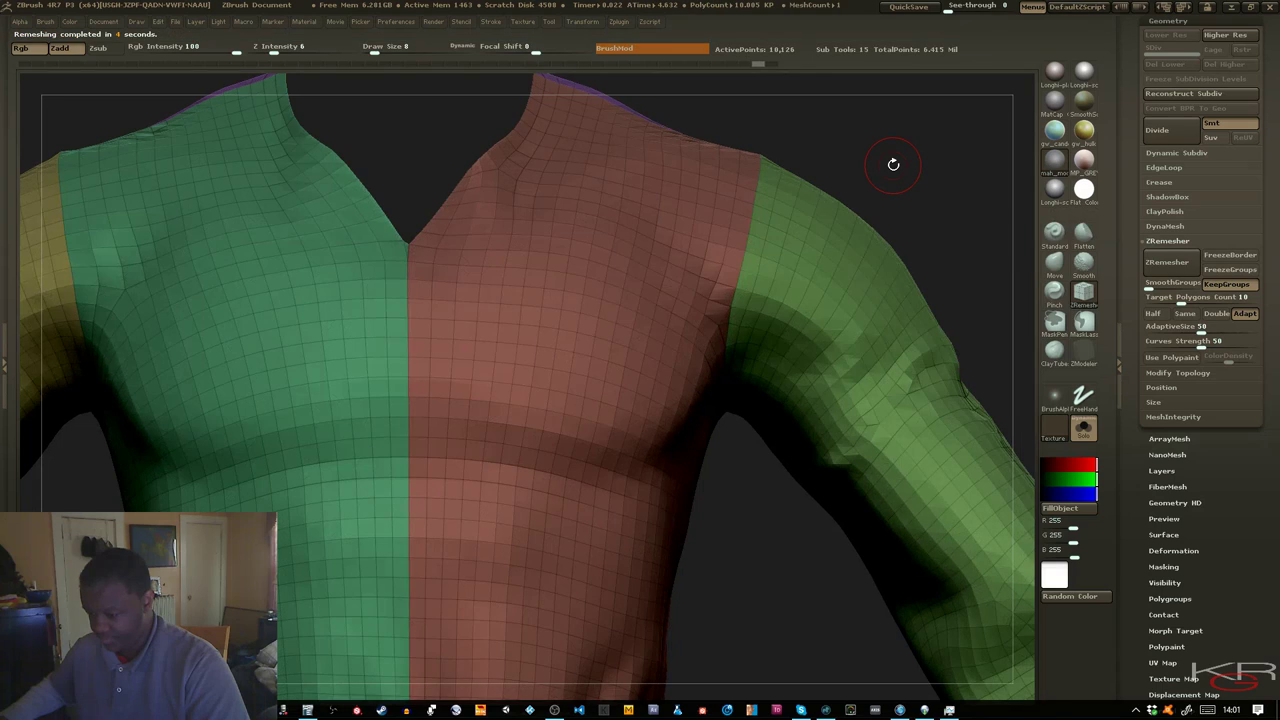
Preview the whole remeshed shirt with Dynamic Subdiv smoothing and turn the preview off again
alt+drag(925, 238, 900, 135)
key(d)
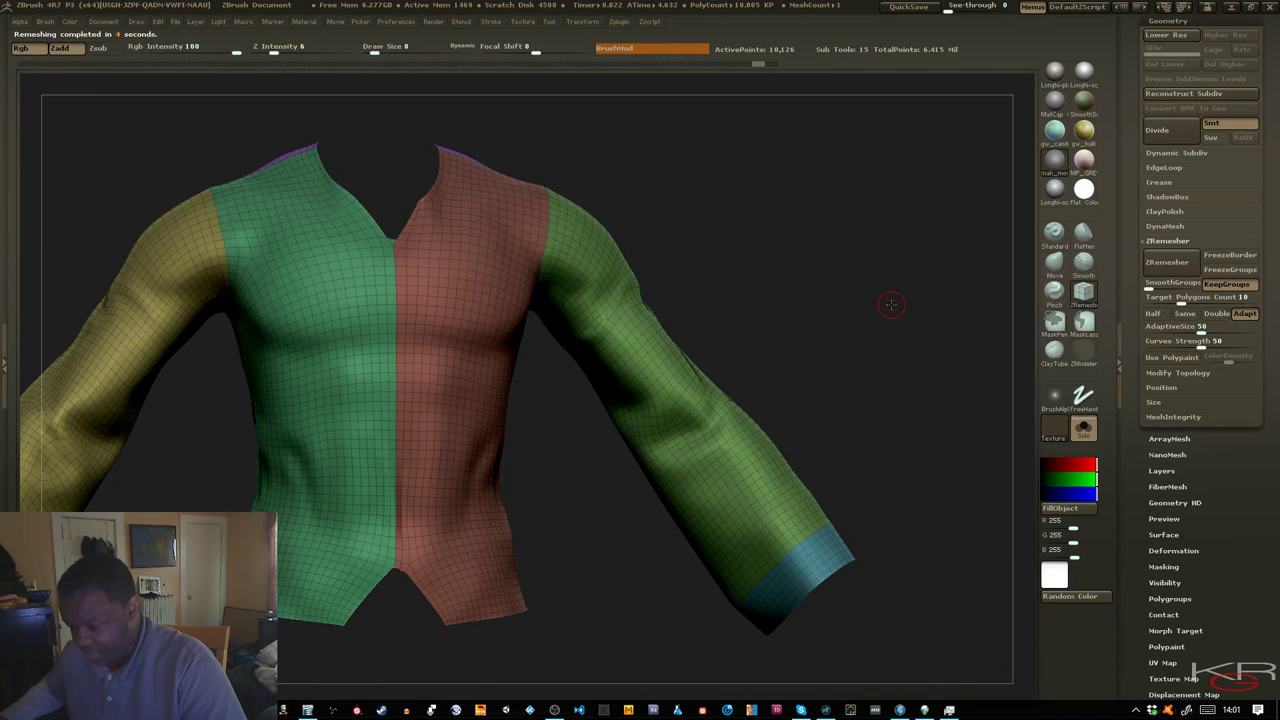
drag(891, 304, 886, 303)
key(shift)
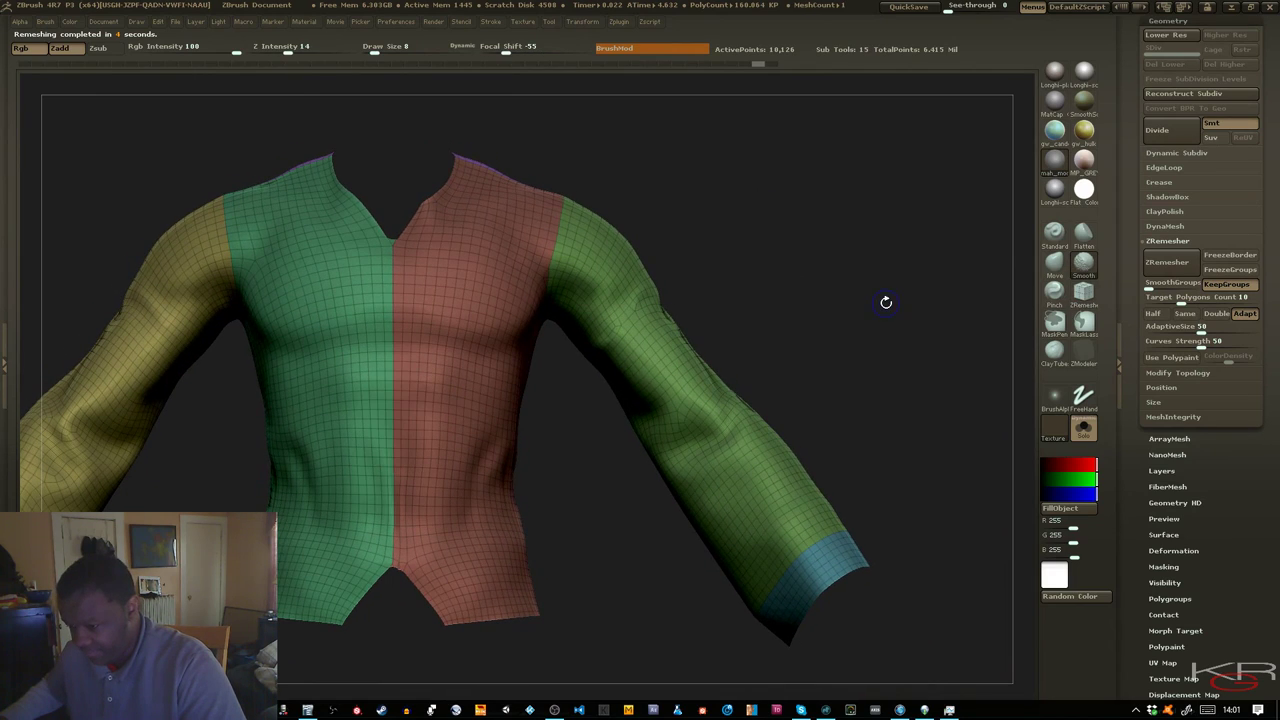
key(shift+d)
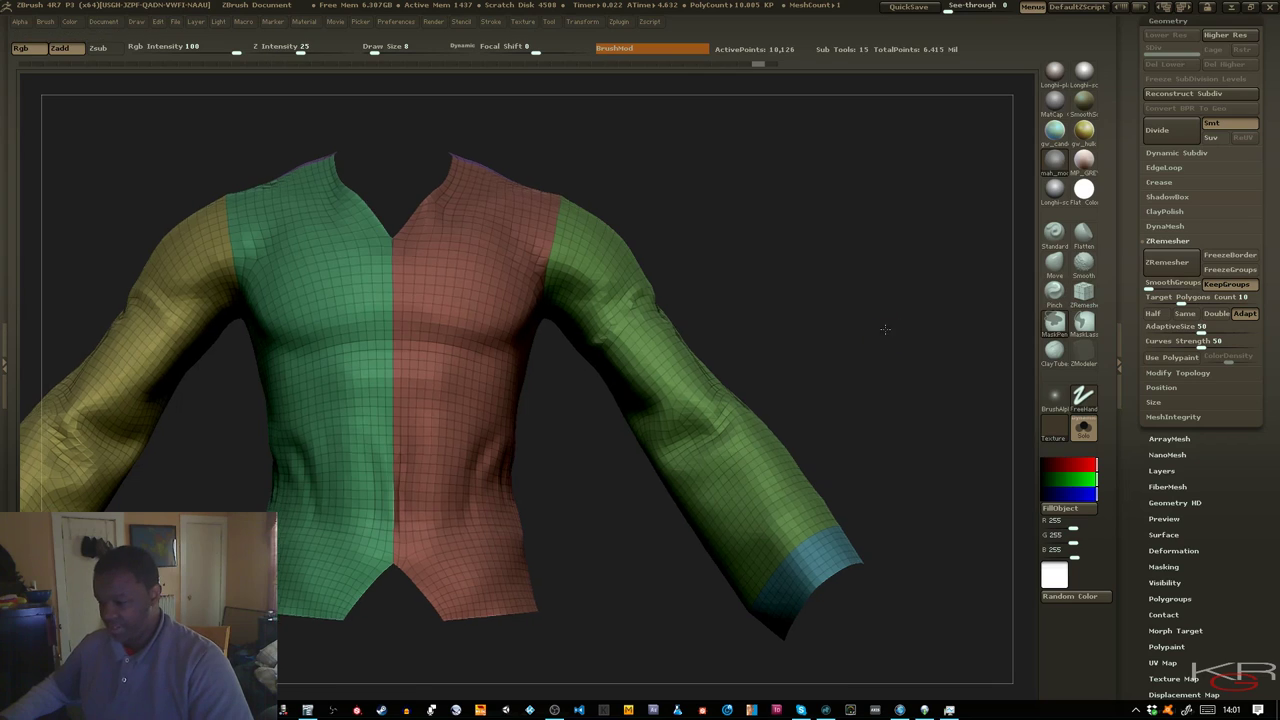
Frame the remeshed shirt from the front and leave Solo mode to show it on the full character
ctrl+right_drag(885, 329, 880, 315)
key(f)
key(f)
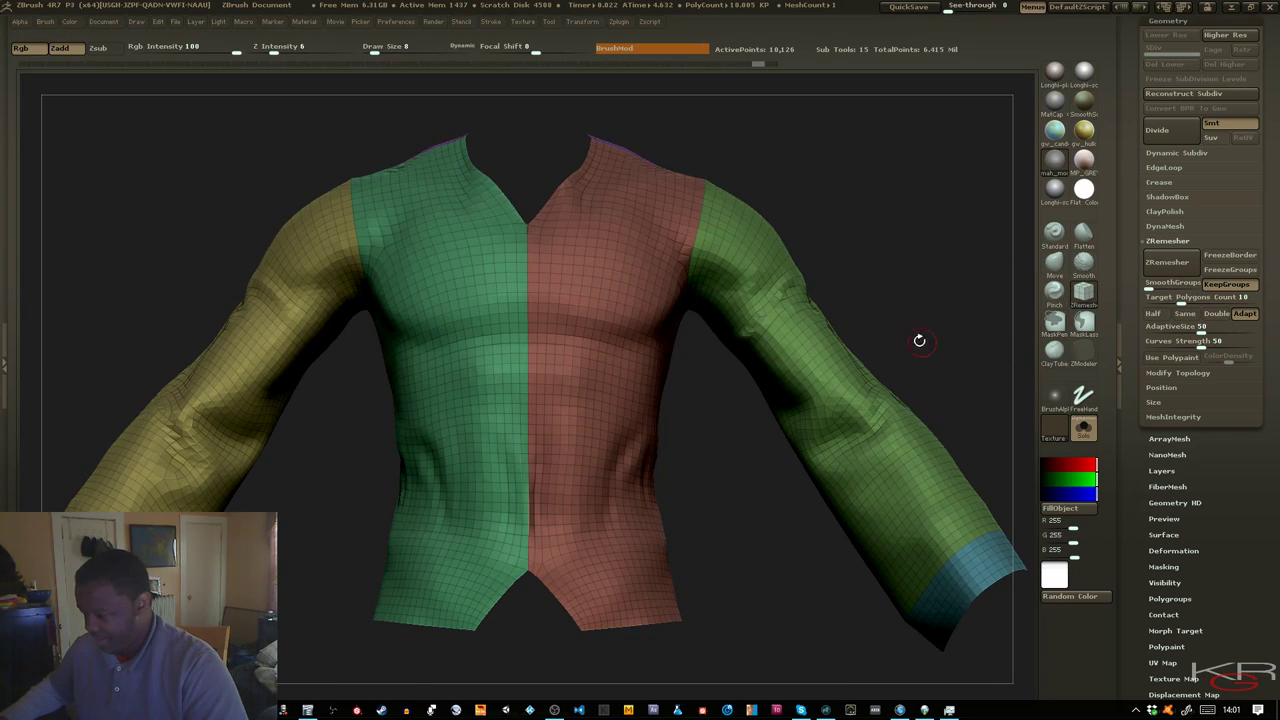
click(1083, 432)
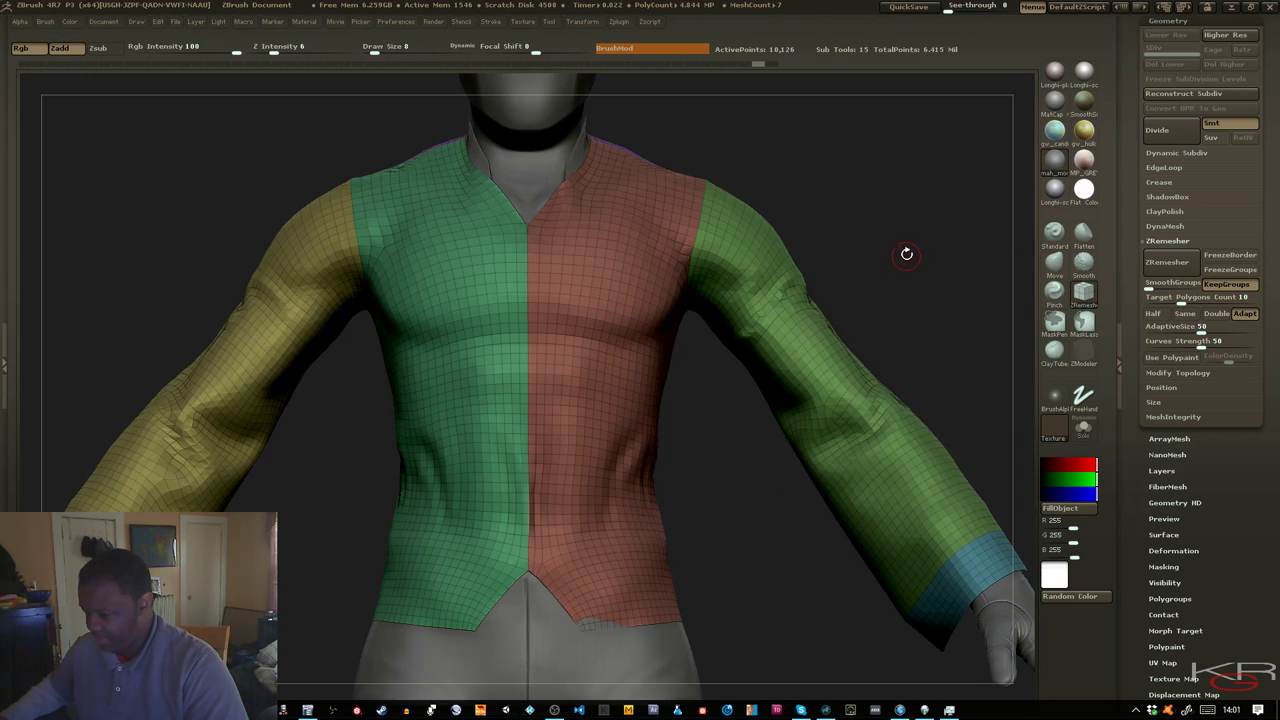
Examine the remeshed shirt on the full character from the front and at an angle
mouse_move(906, 251)
mouse_down()
mouse_move(765, 263)
mouse_move(860, 268)
mouse_move(916, 254)
mouse_up()
ctrl+right_drag(937, 309, 933, 274)
drag(903, 326, 922, 335)
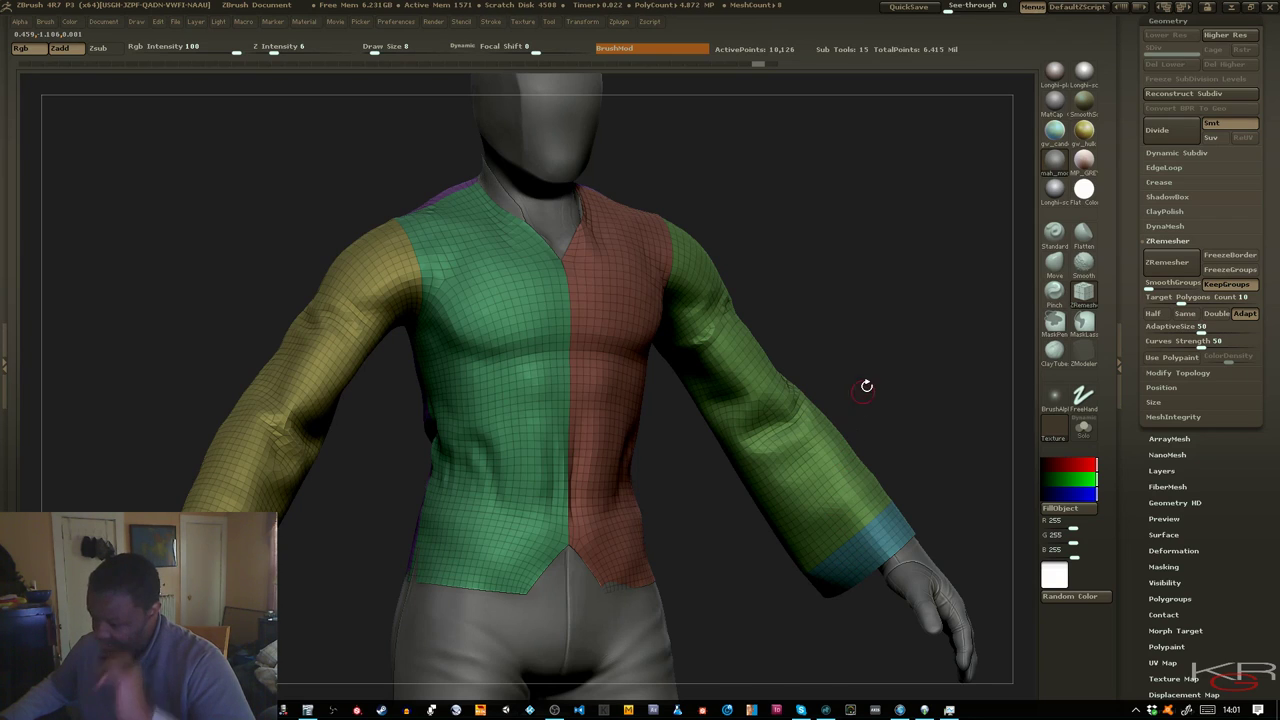
drag(866, 379, 856, 377)
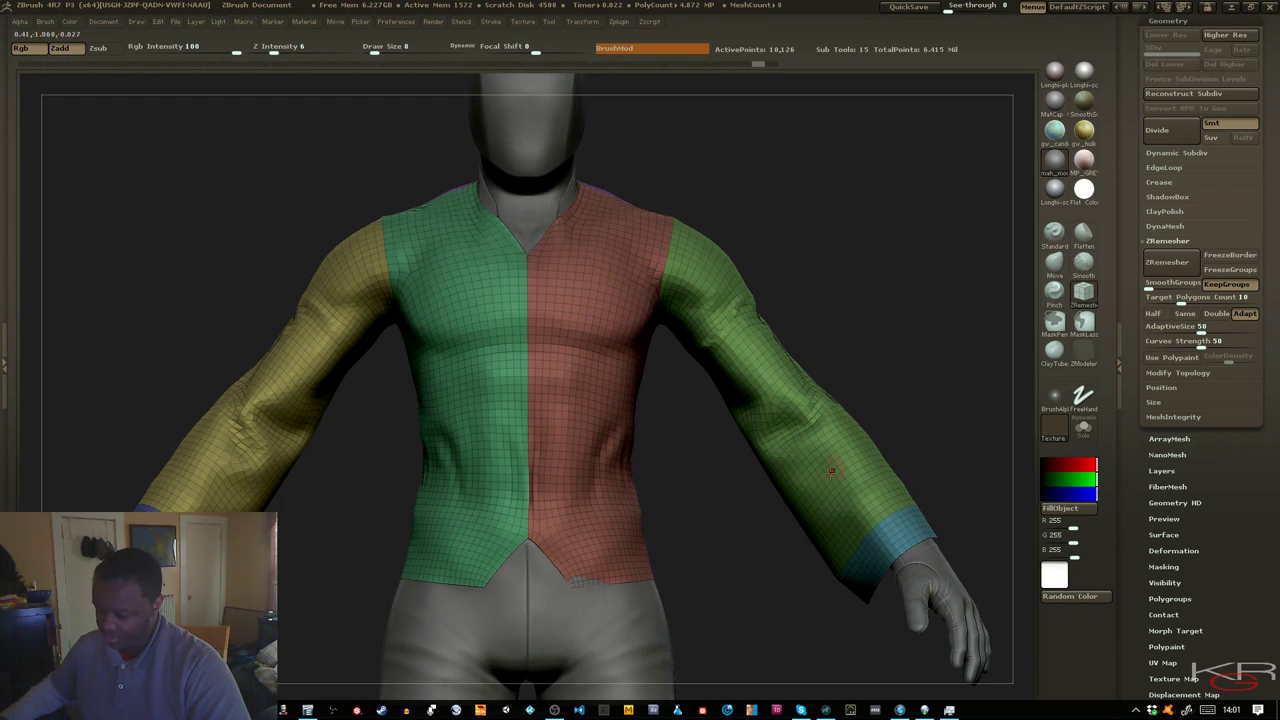
mouse_move(909, 380)
mouse_down()
mouse_move(871, 366)
mouse_move(905, 378)
mouse_move(905, 363)
mouse_up()
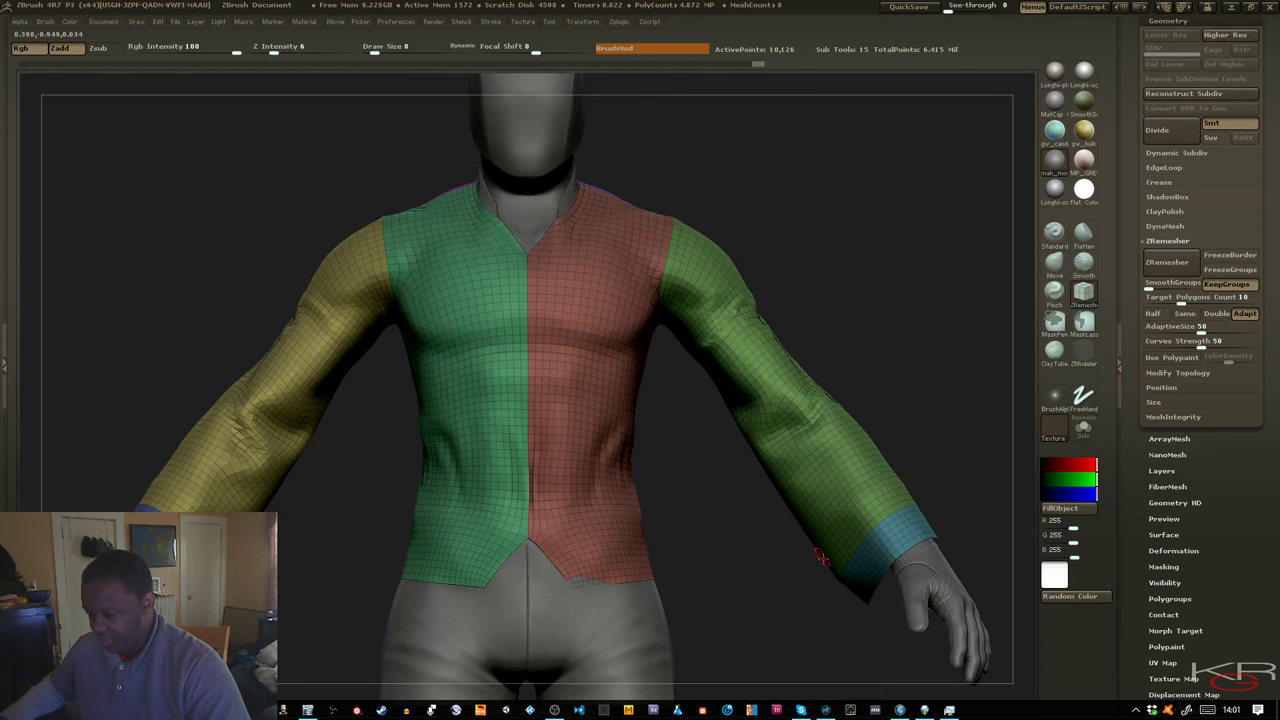
click(619, 22)
drag(870, 260, 880, 265)
Select the shirt collar for a close look at the neckline and make the shirt the active subtool again
alt+click(499, 208)
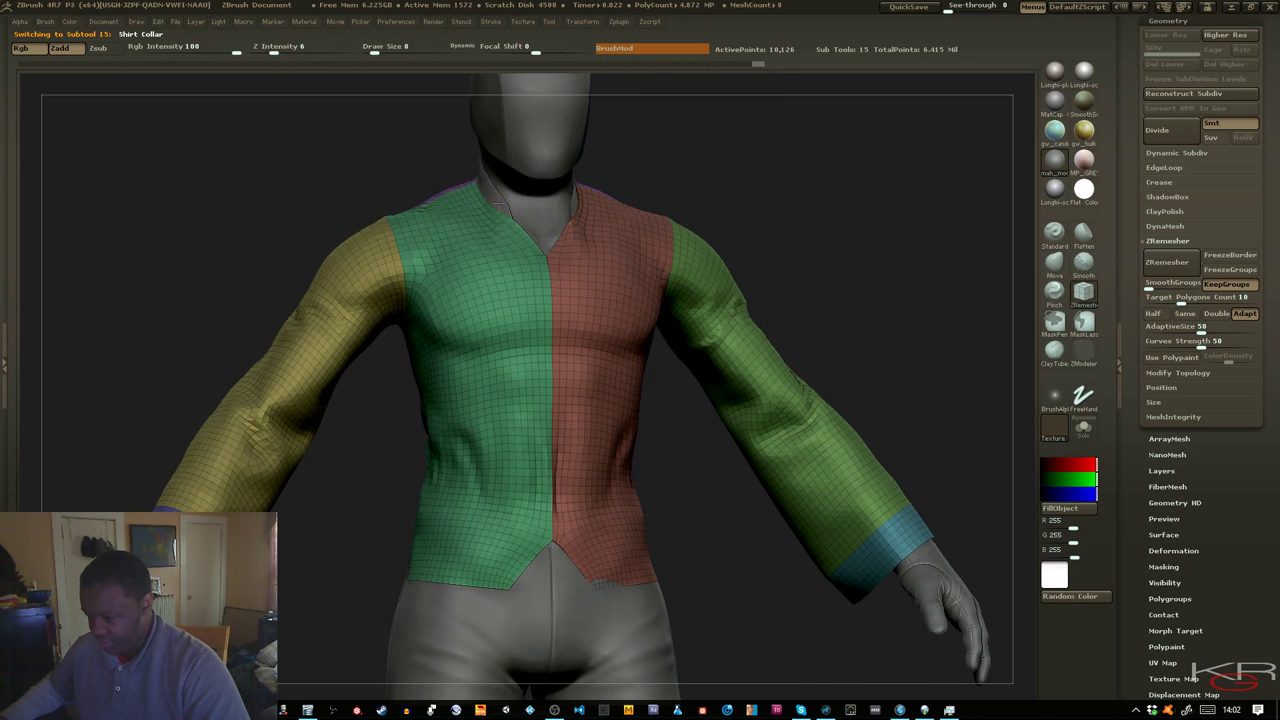
ctrl+right_drag(721, 204, 816, 362)
alt+drag(817, 362, 1002, 519)
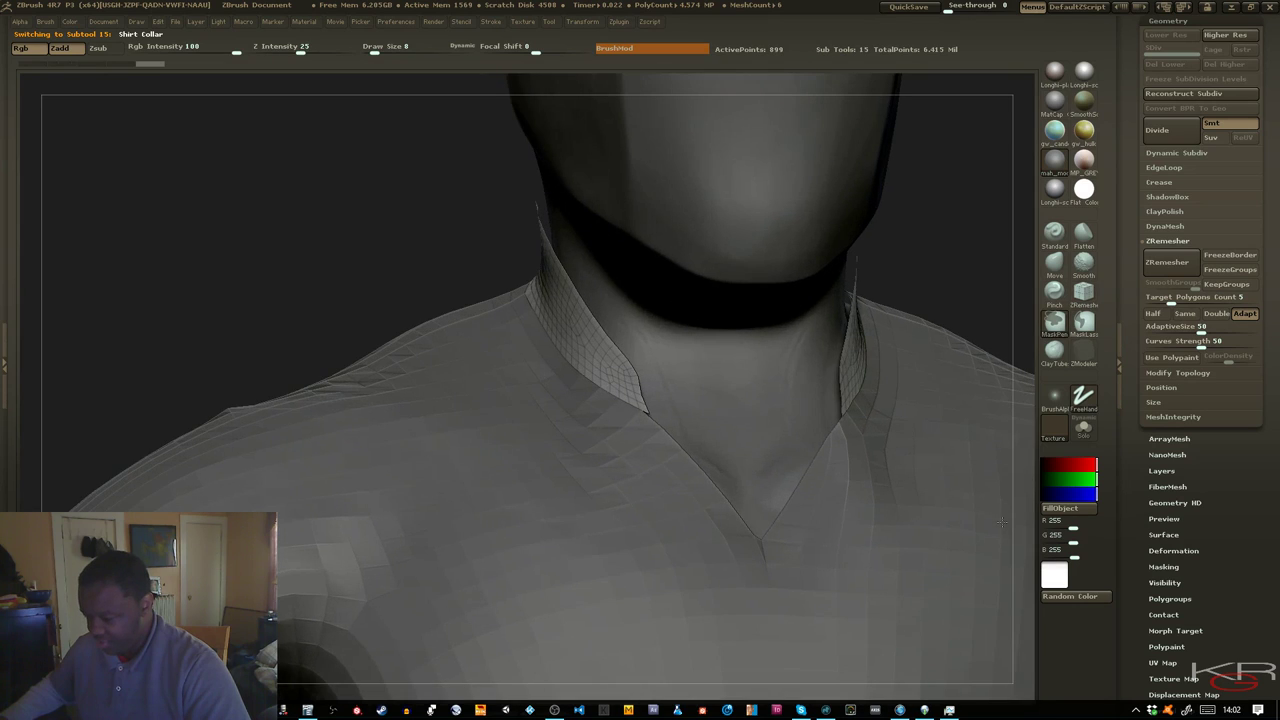
alt+click(641, 458)
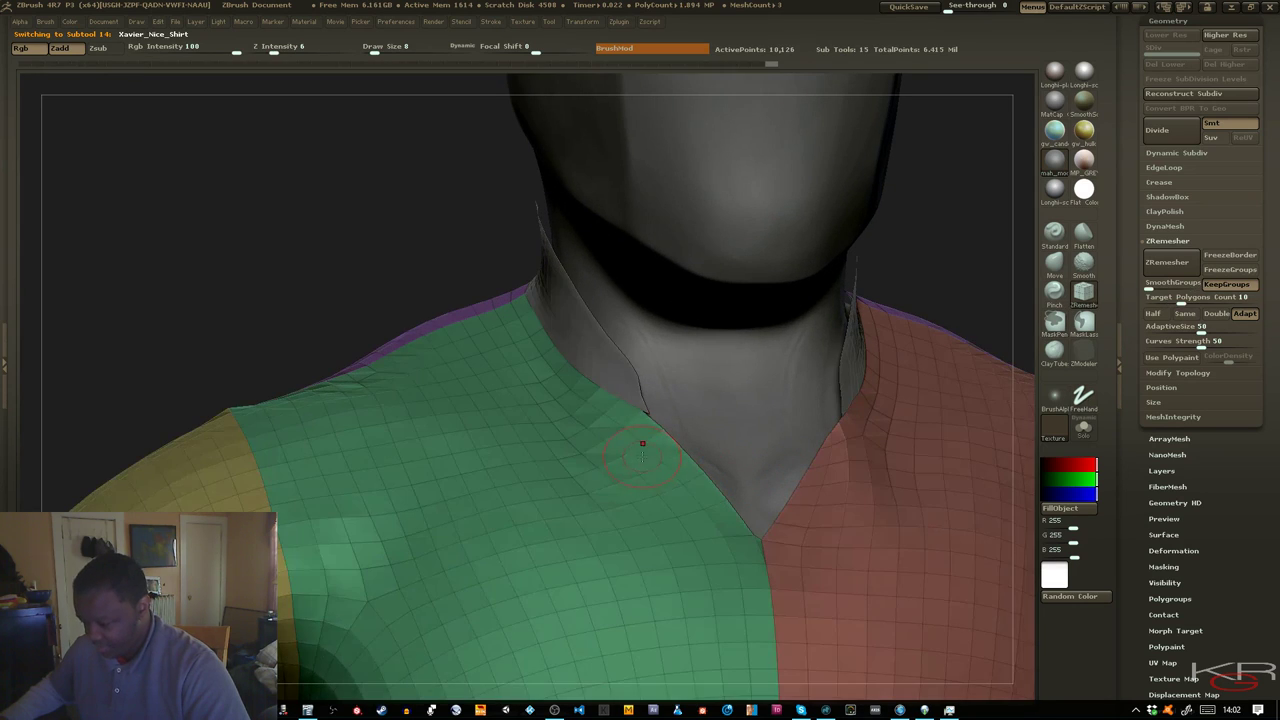
Choose the Move brush, reduce its draw size to 4, and inspect where the shirt's neckline meets the collar
click(1055, 263)
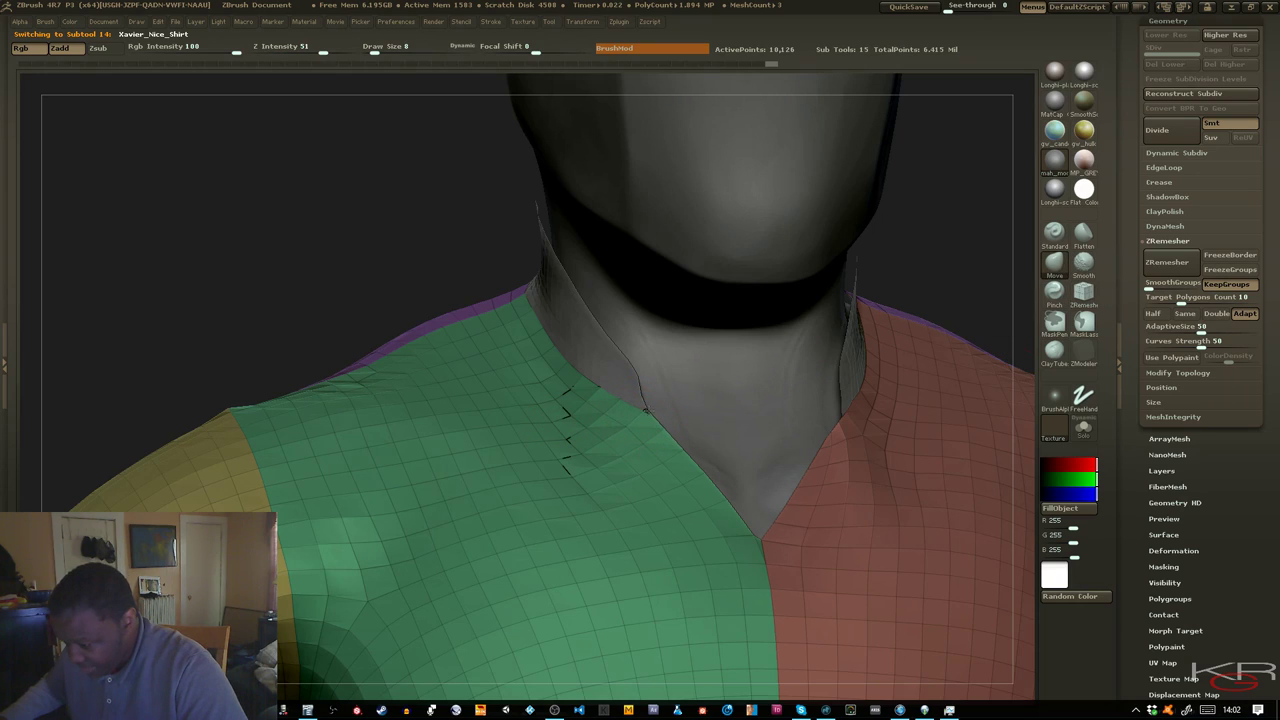
drag(412, 285, 393, 277)
key(ctrl)
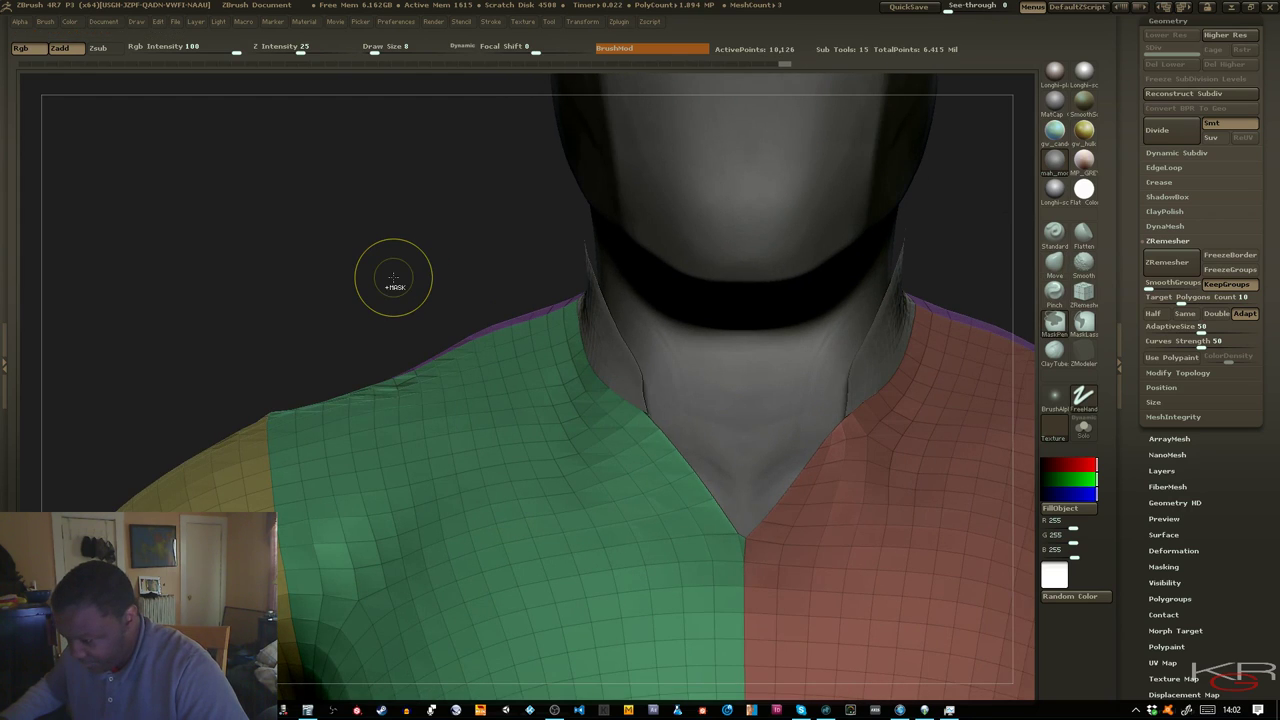
drag(393, 277, 431, 280)
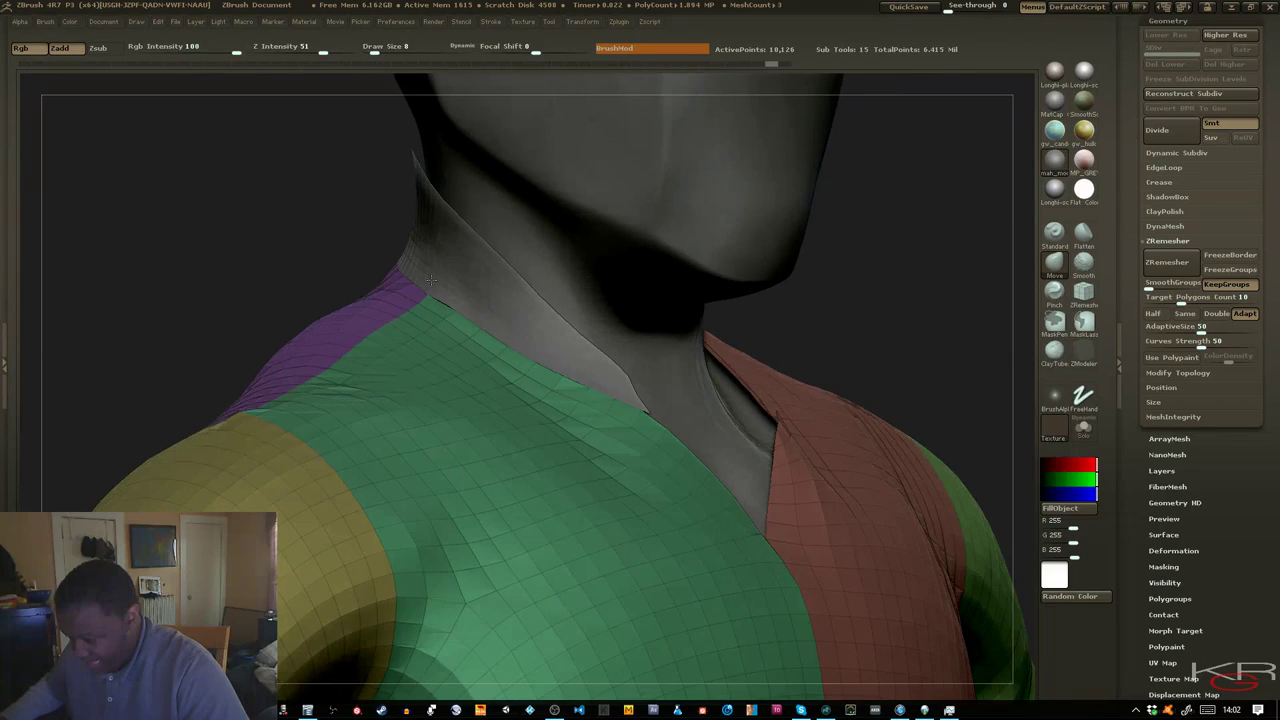
key(bracketleft)
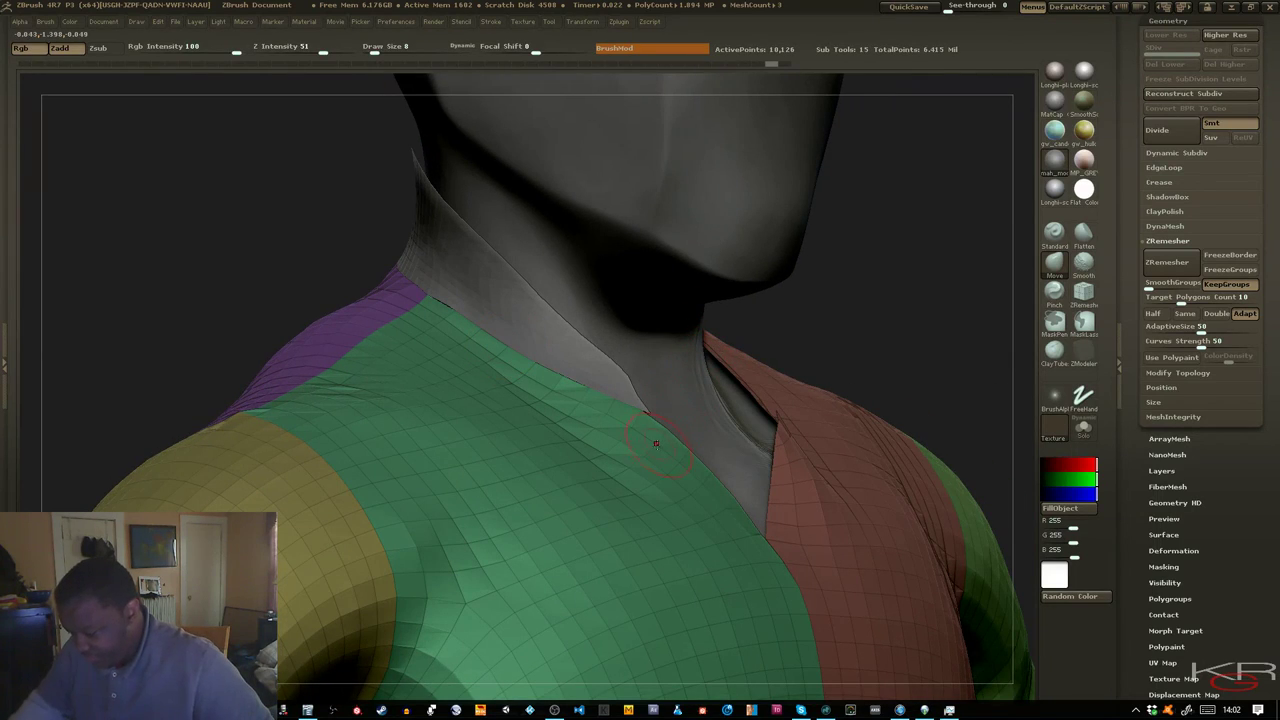
key([)
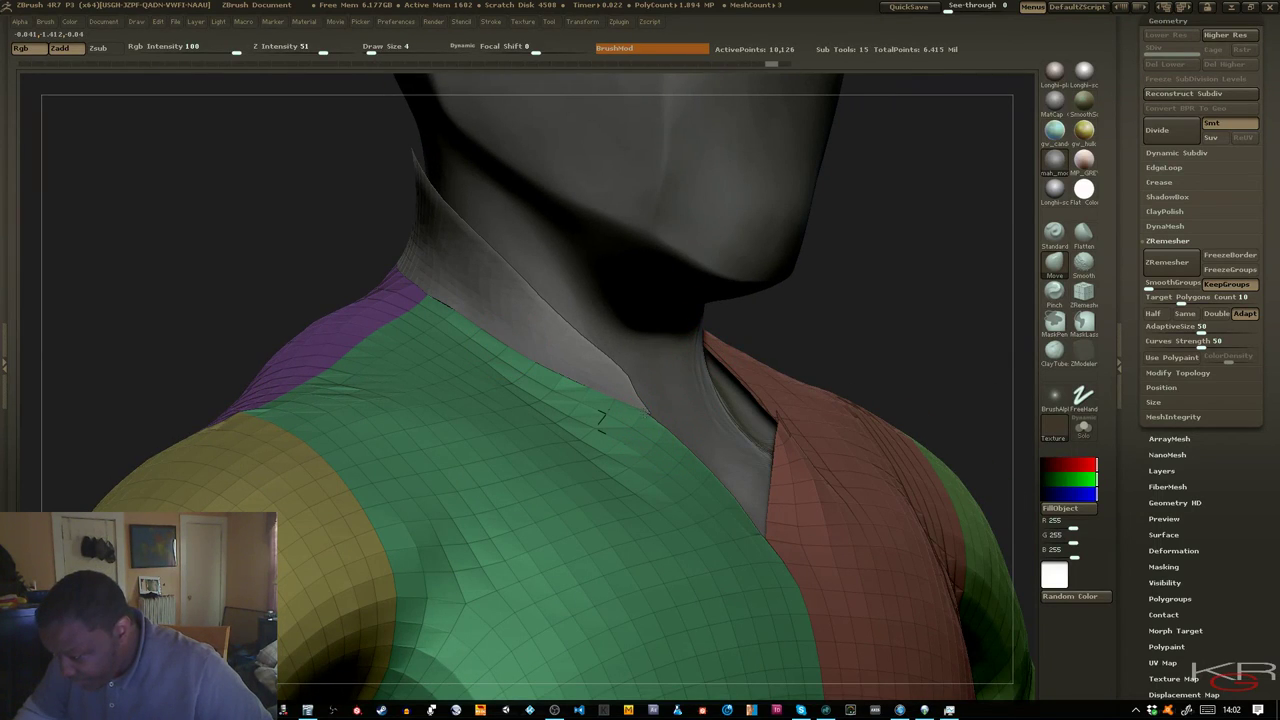
drag(303, 274, 274, 249)
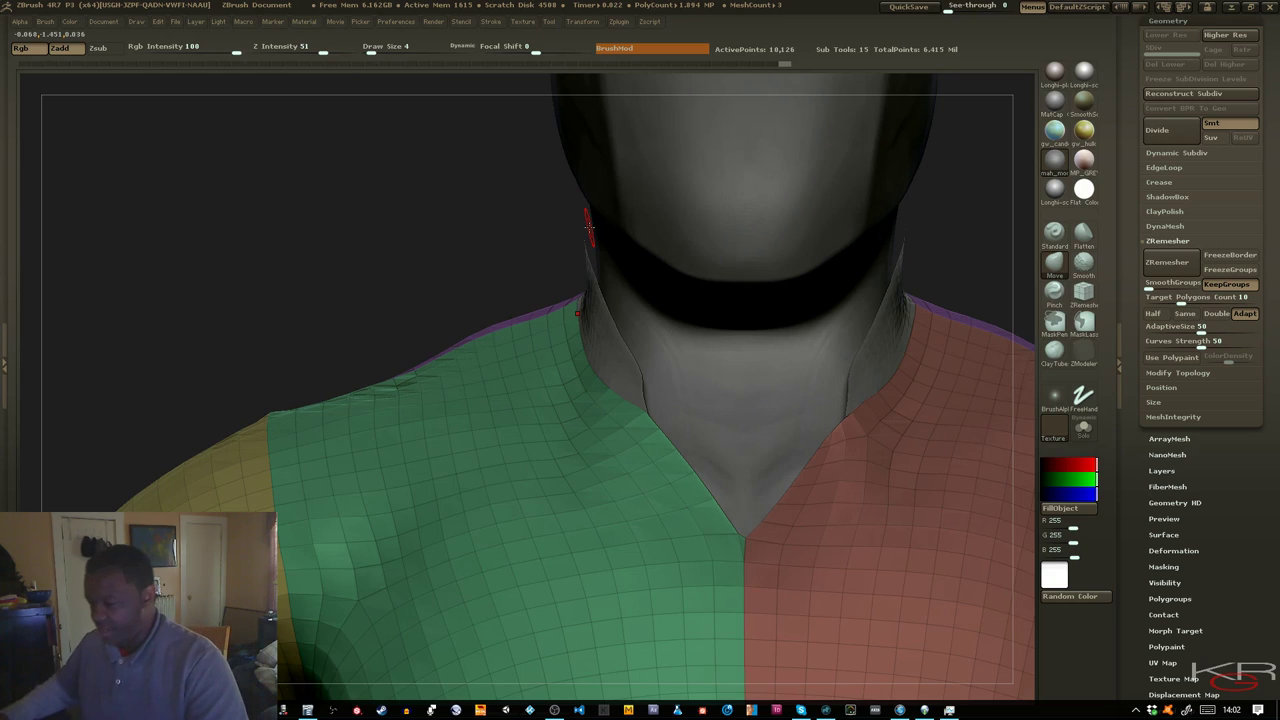
key(ctrl)
drag(552, 238, 516, 215)
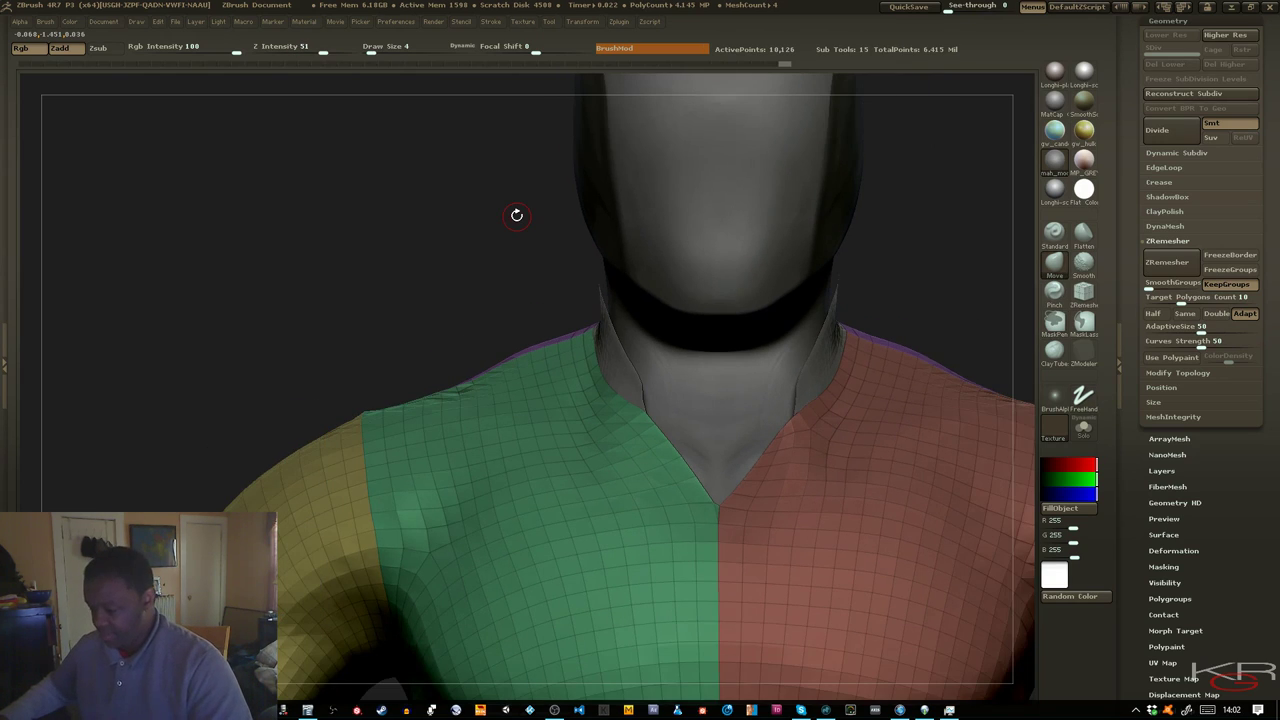
Select the shirt collar and set its Panel Loops options to Thickness 0.005, Loops 1, Polish 0, and Elevation -100
alt+click(752, 372)
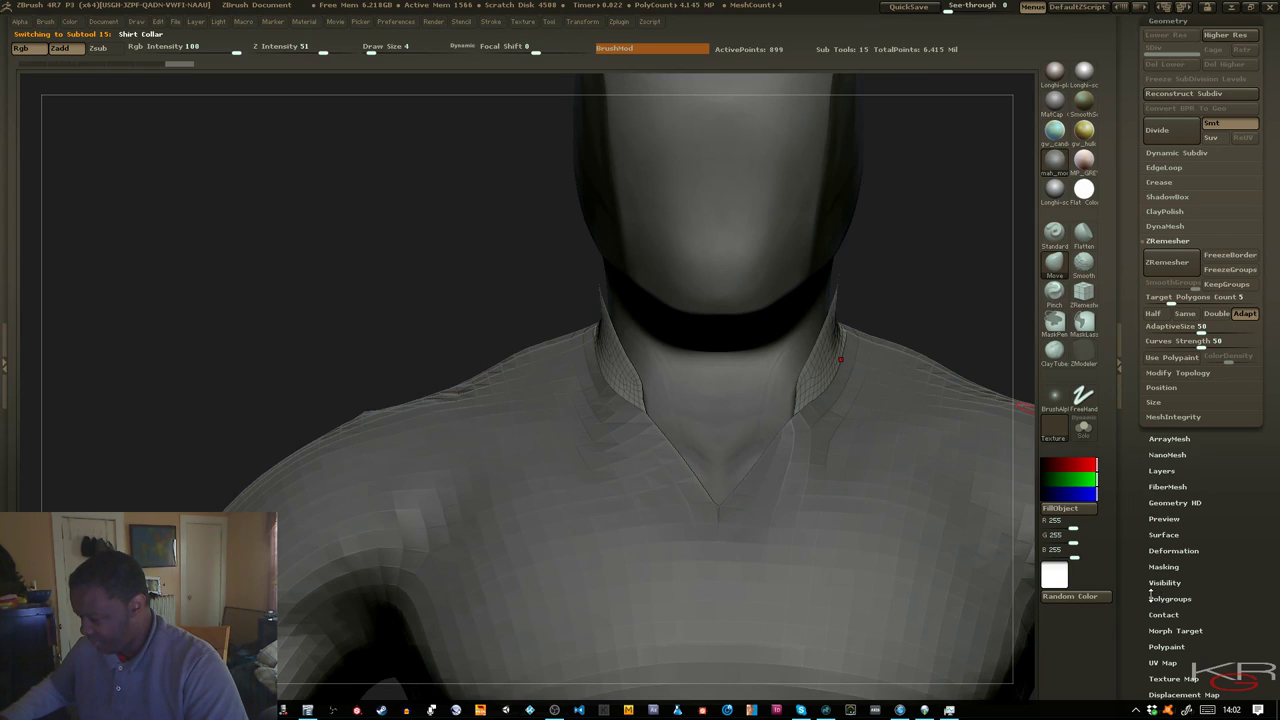
drag(1150, 596, 1137, 577)
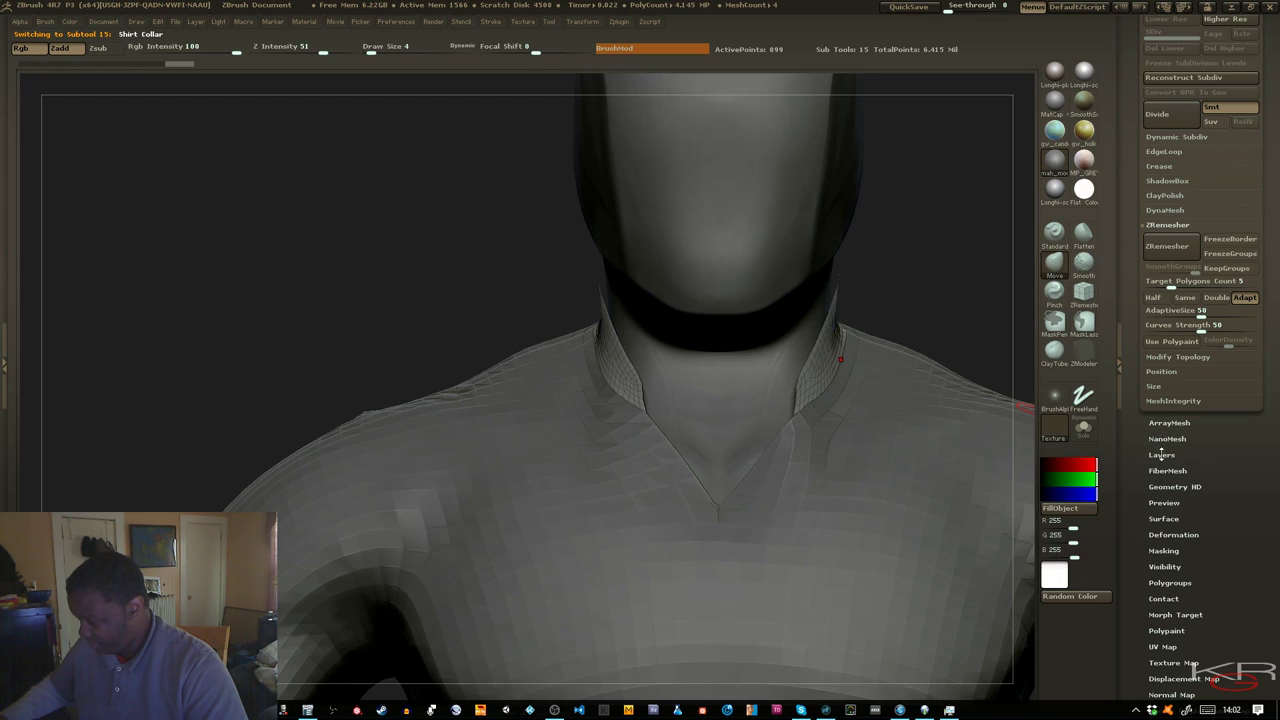
click(1164, 151)
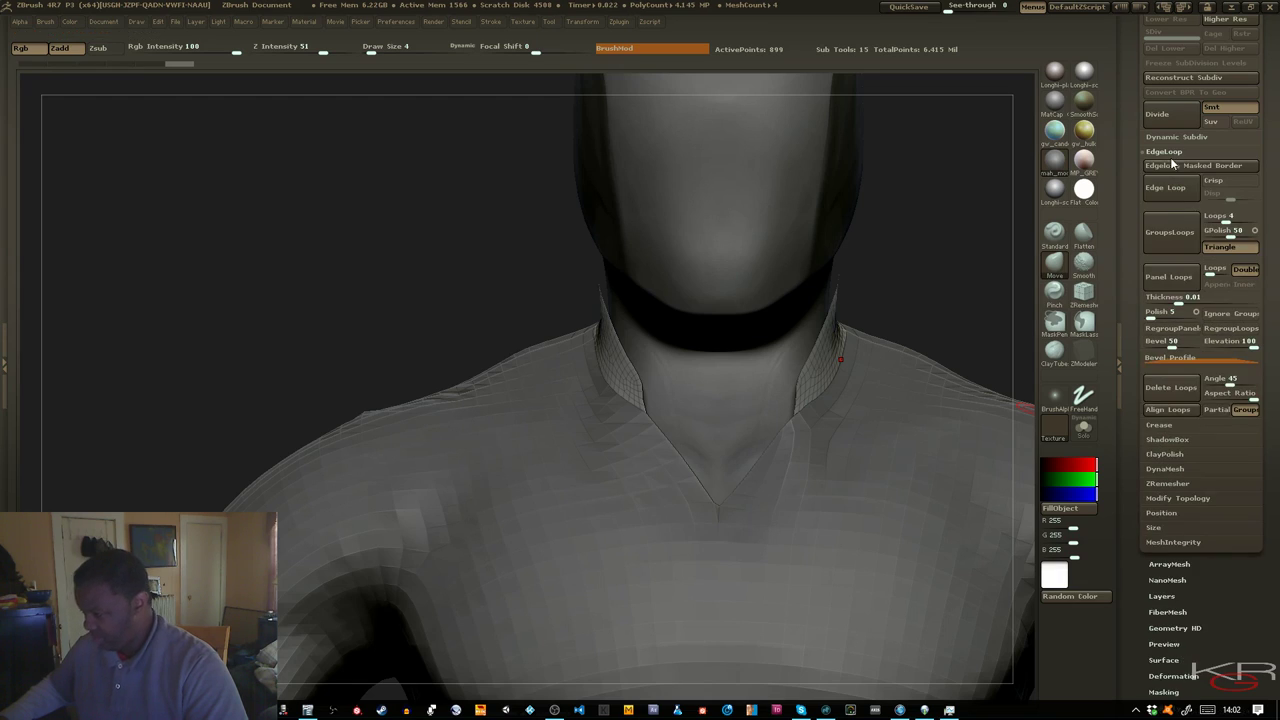
text(.005)
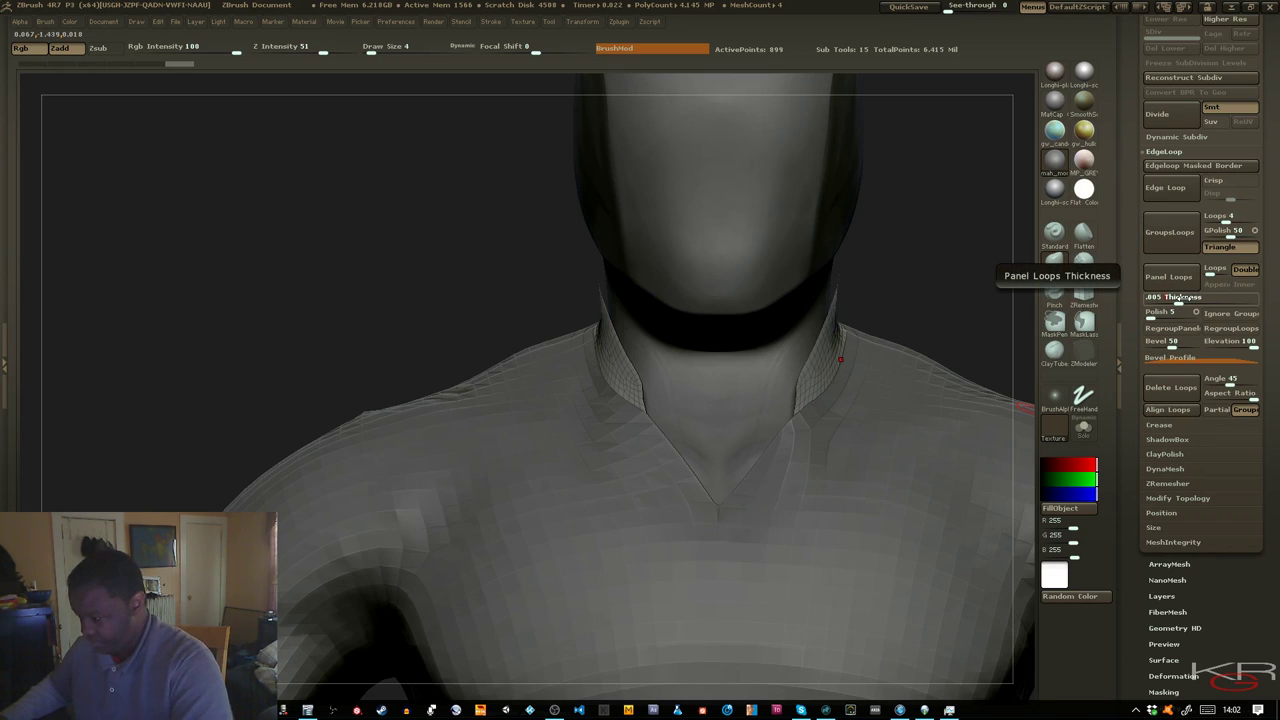
key(Tab)
click(1212, 271)
text(1)
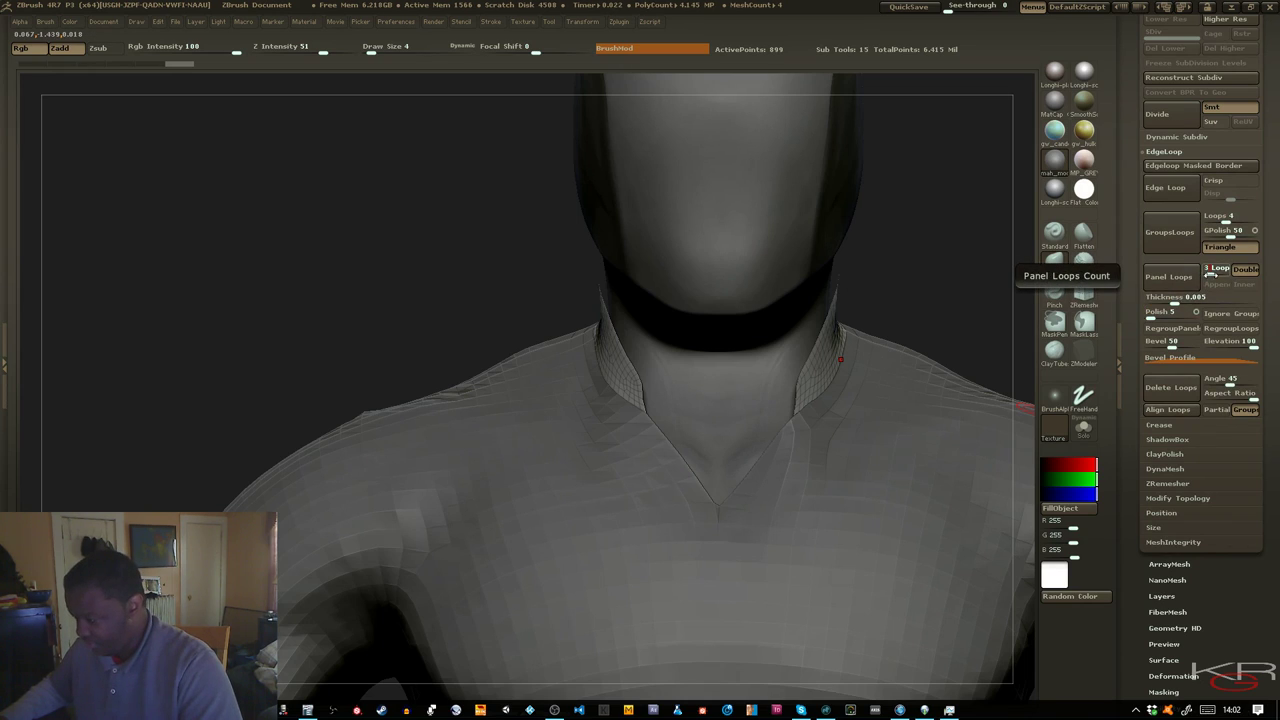
key(Tab)
click(1150, 316)
drag(1150, 316, 1141, 318)
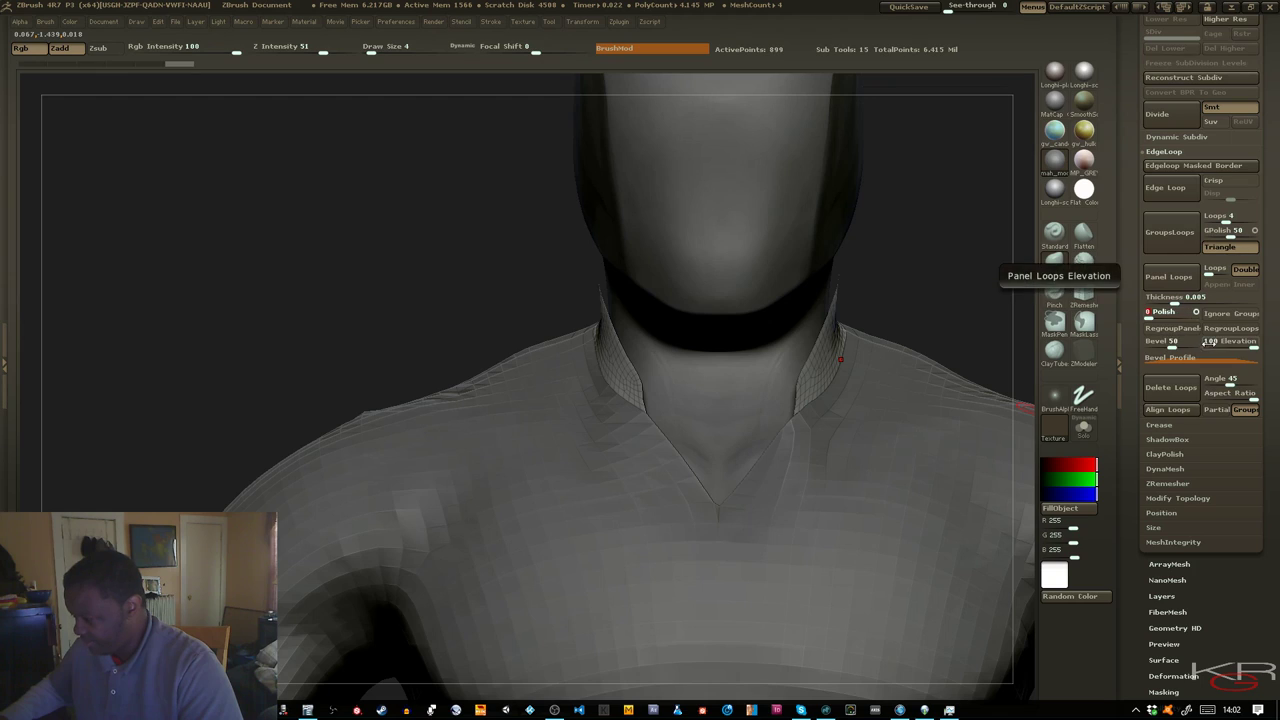
drag(1207, 346, 1191, 345)
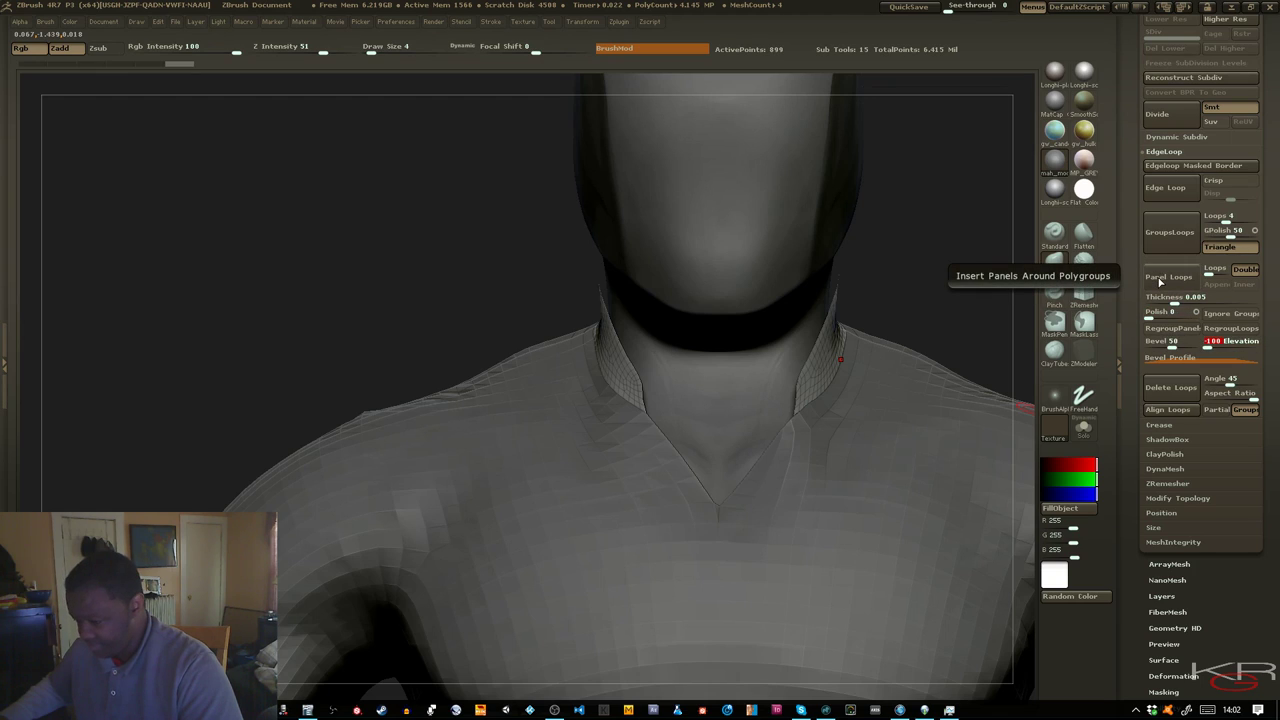
key(Return)
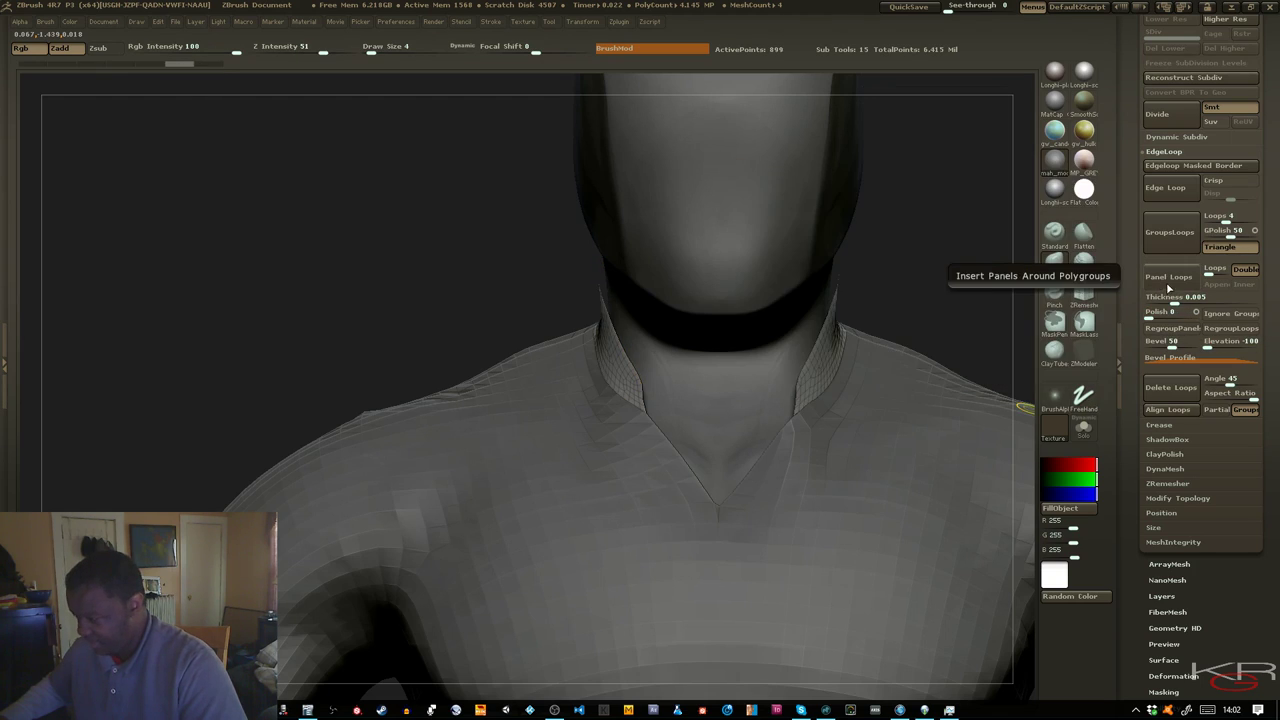
Try Panel Loops on the collar with a Thickness of 0.003 and undo it
click(1178, 297)
text(0.00)
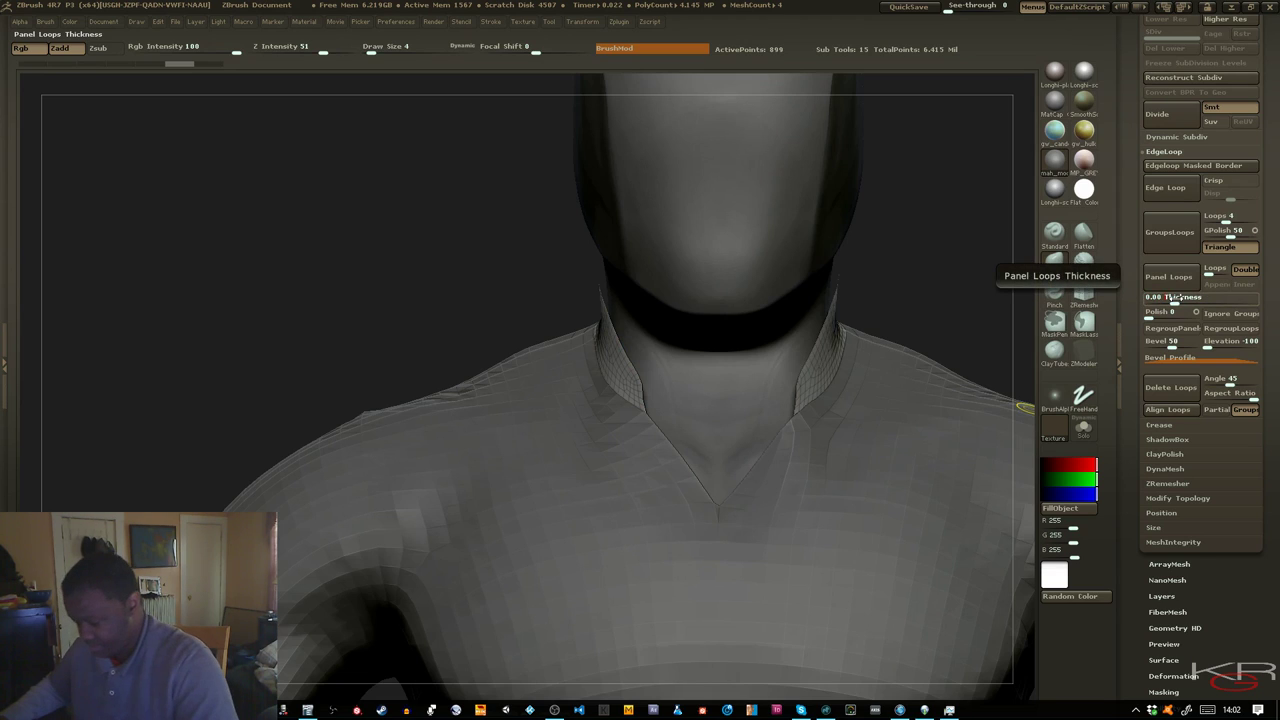
text(3)
key(Return)
click(1171, 278)
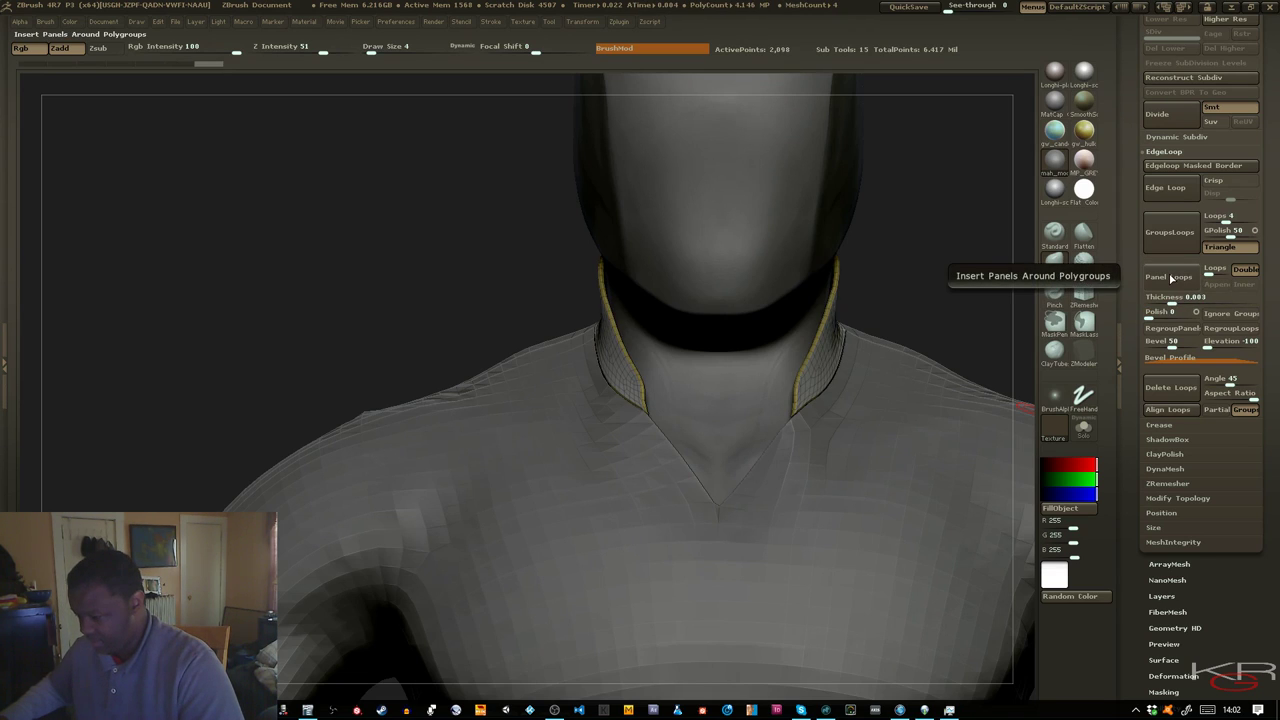
mouse_move(937, 335)
mouse_down()
mouse_move(882, 331)
mouse_move(927, 333)
mouse_up()
key(ctrl+z)
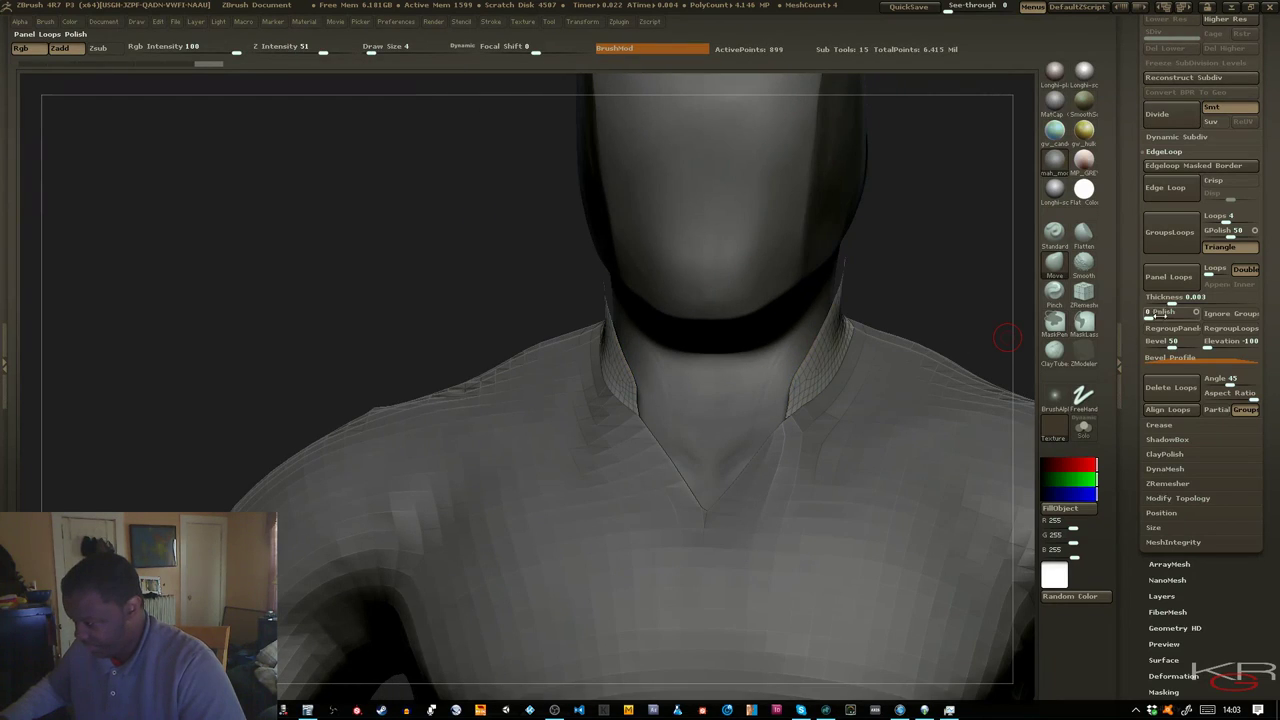
Set the Panel Loops Thickness to 0.002 and apply Panel Loops to the collar
click(1166, 304)
text(0.00)
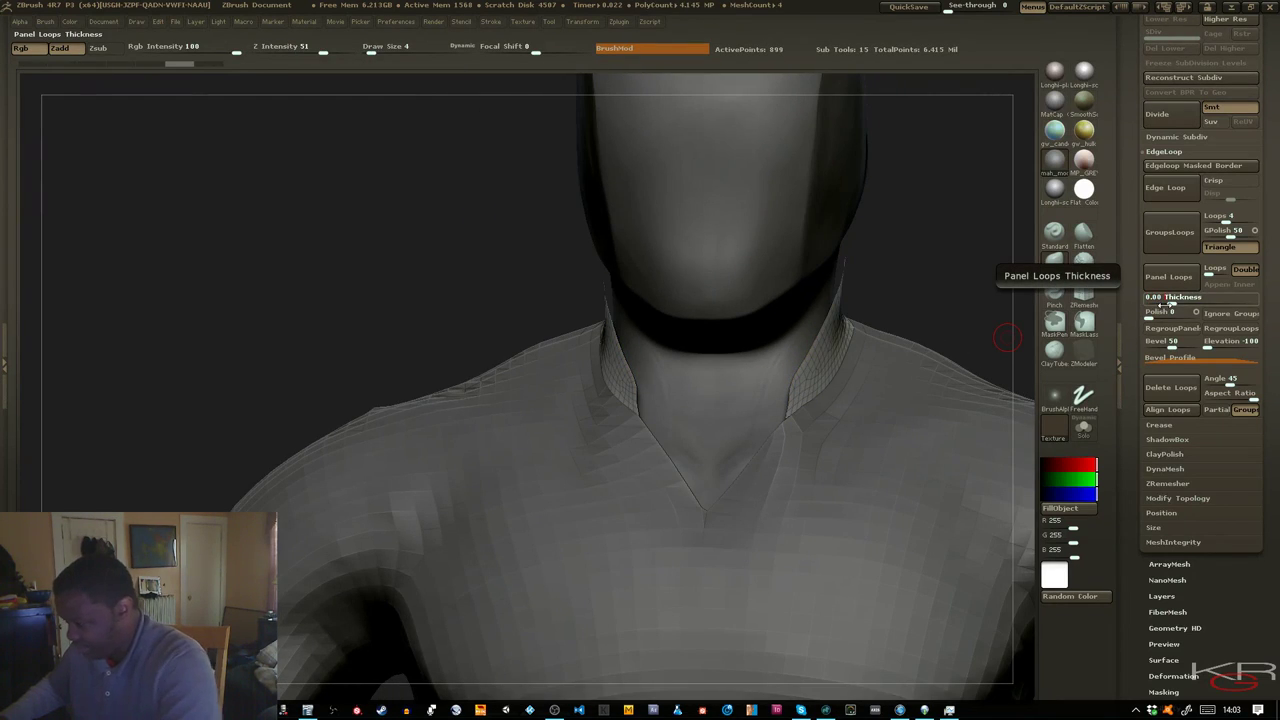
text(2)
key(Return)
click(1166, 284)
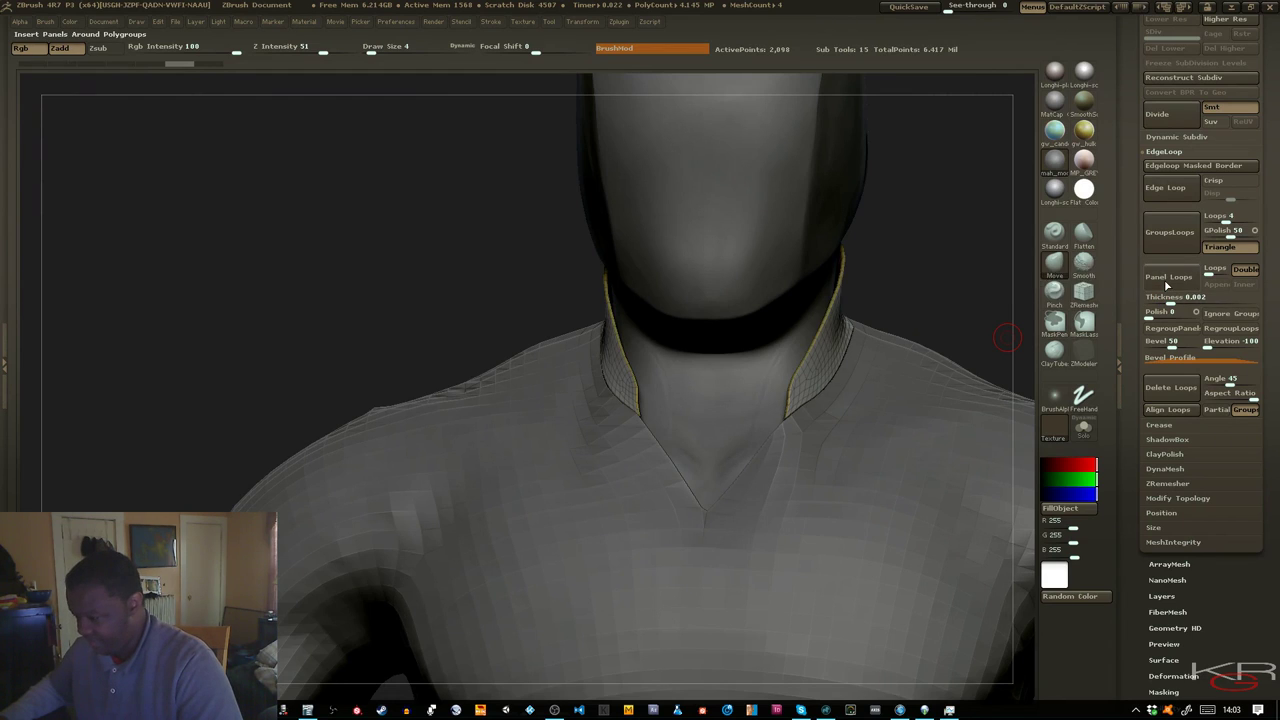
Hide the polyframe, preview the thickened collar with Dynamic Subdiv smoothing, and turn the smoothing off again
drag(921, 291, 990, 296)
drag(973, 298, 973, 298)
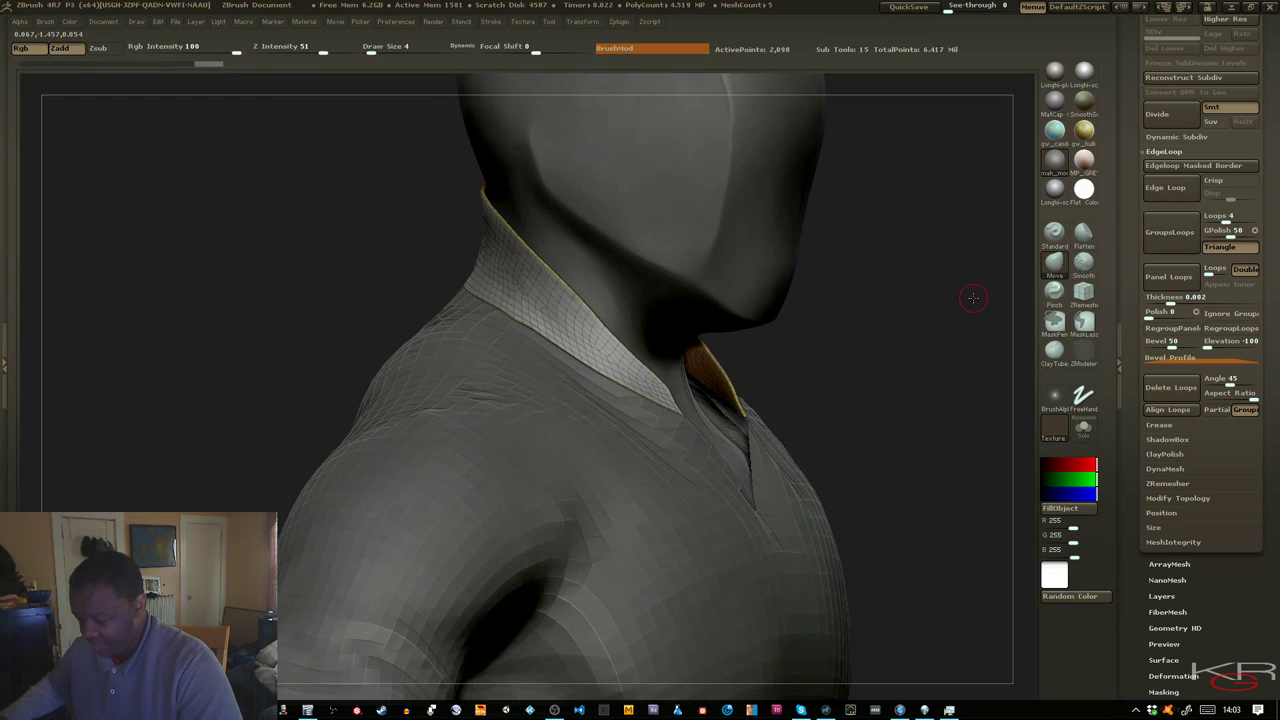
key(shift+f)
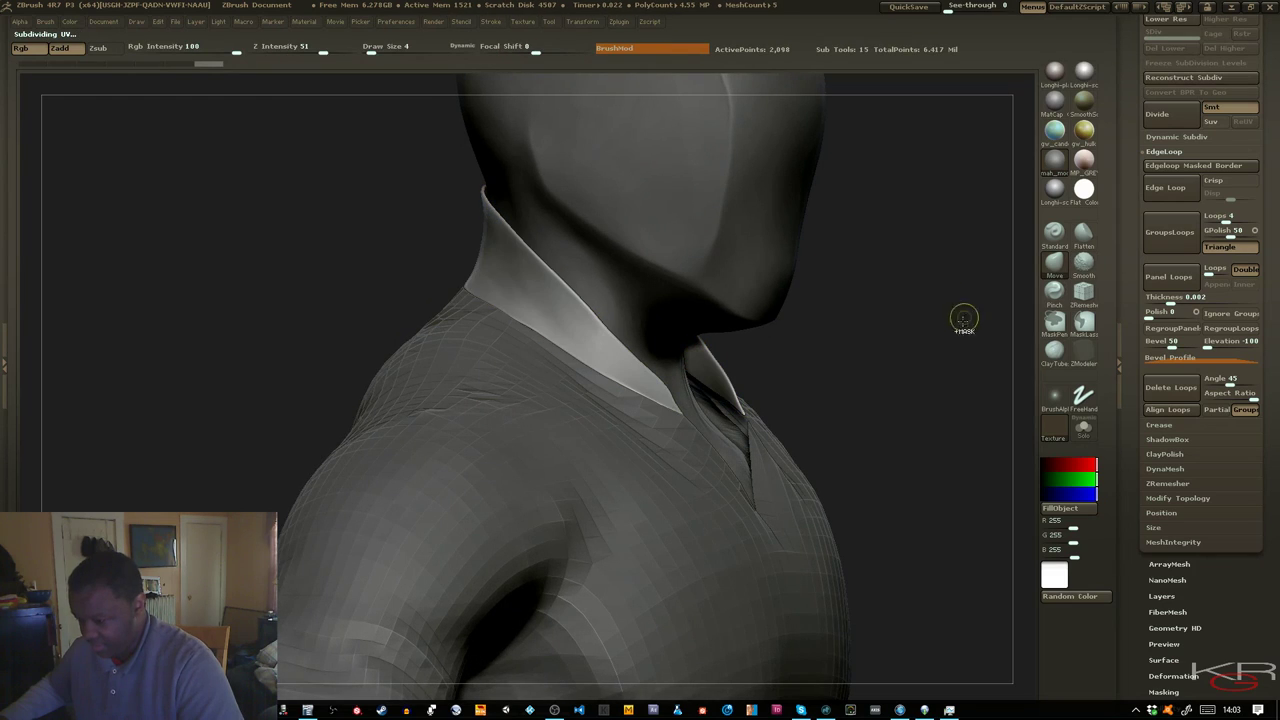
ctrl+right_drag(965, 318, 919, 352)
drag(919, 352, 625, 363)
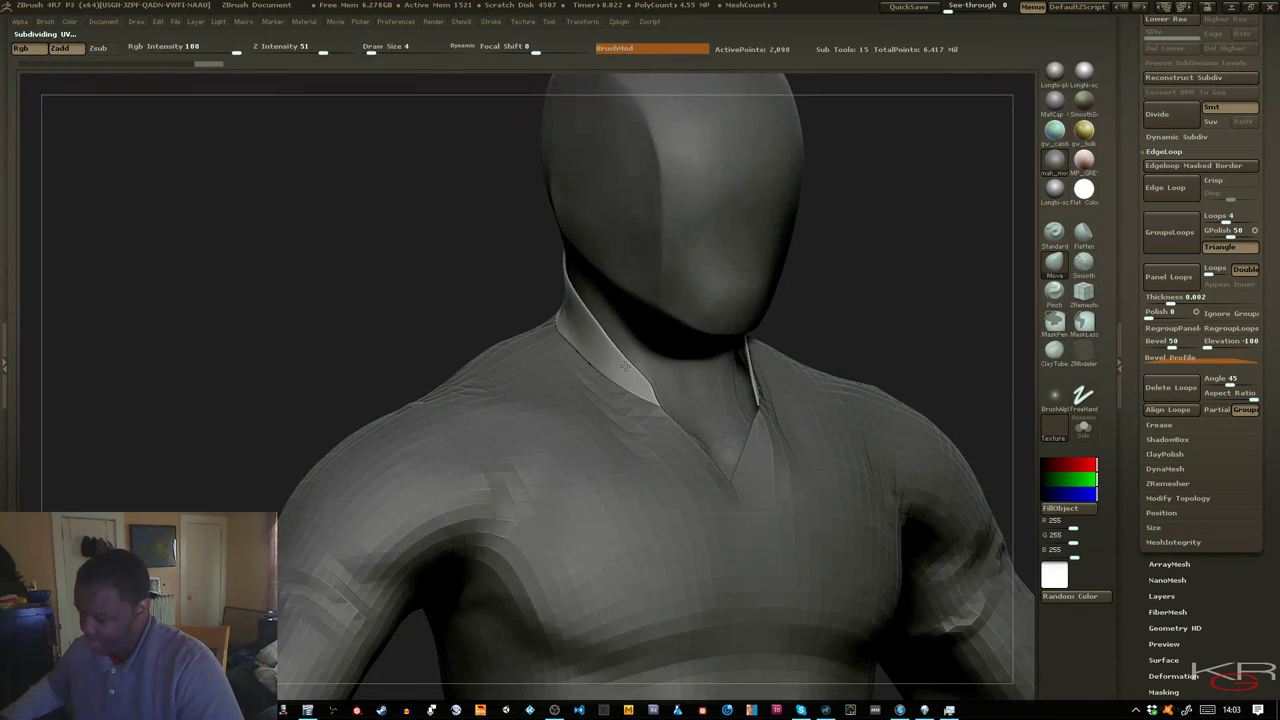
key(shift)
key(shift+d)
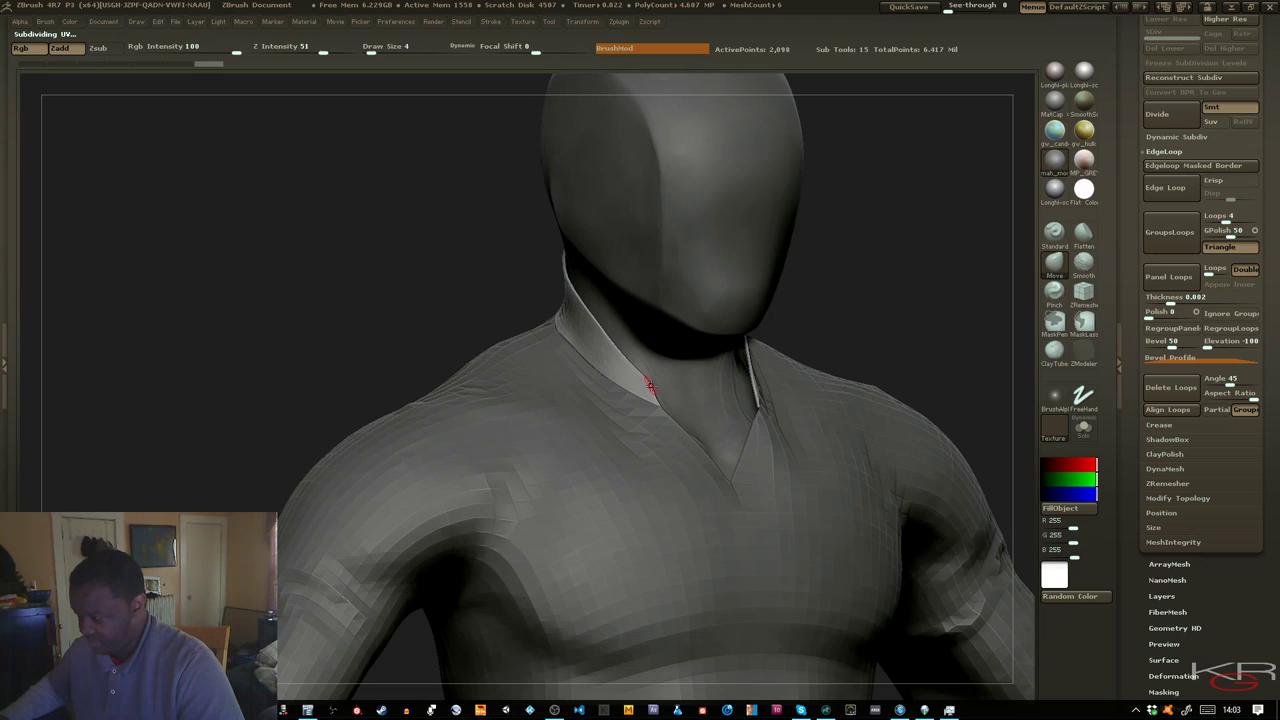
Select the shirt and set its Panel Loops options to Thickness 0.002, Polish 2, and Elevation -100
alt+click(627, 488)
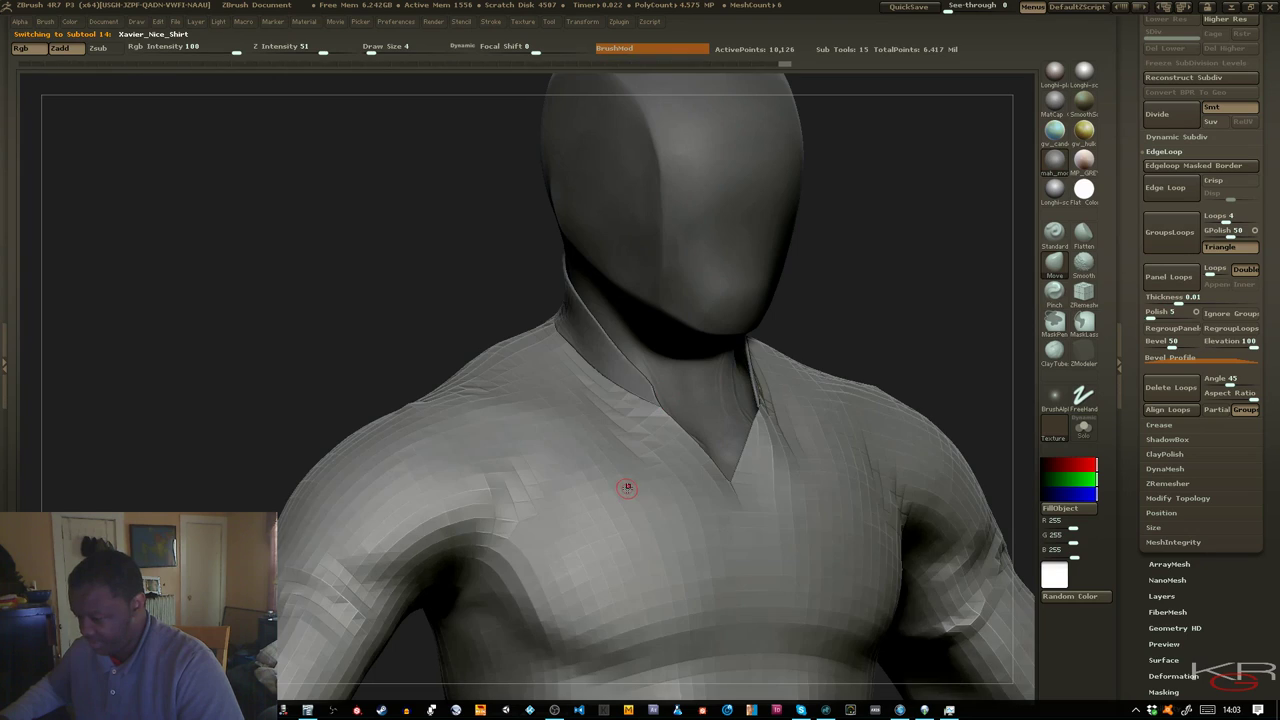
click(1172, 301)
text(.0)
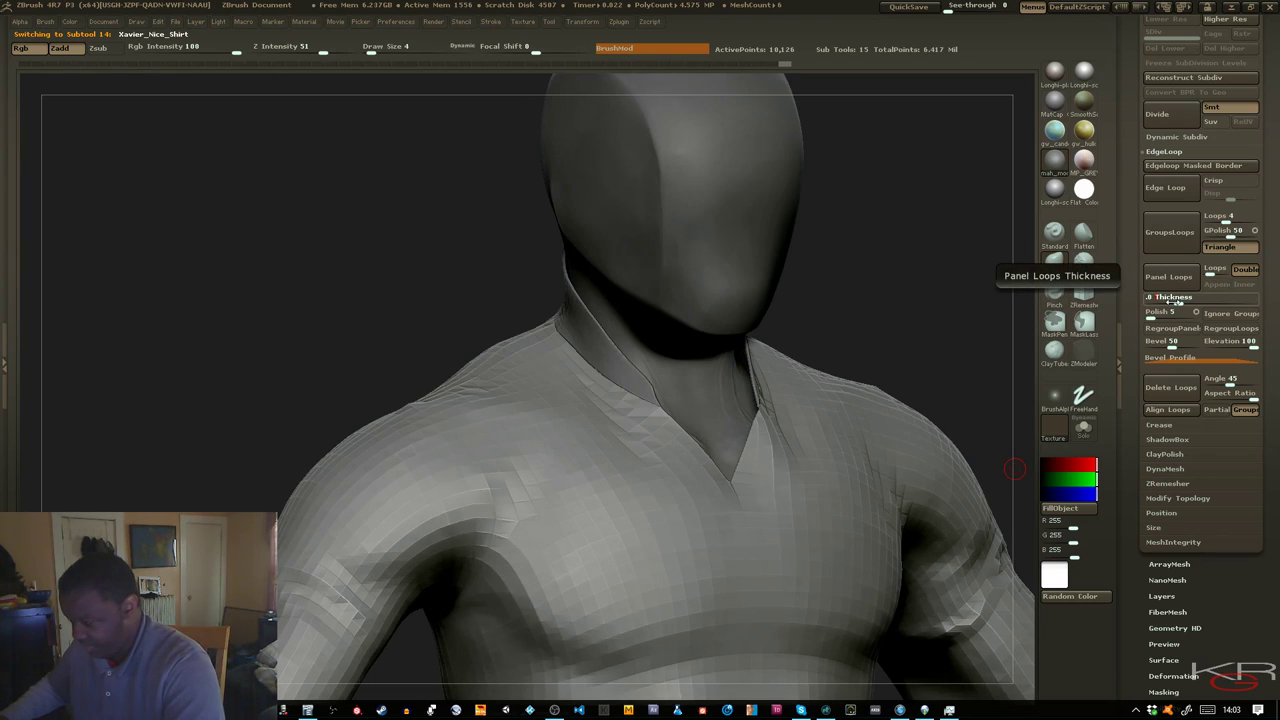
key(Return)
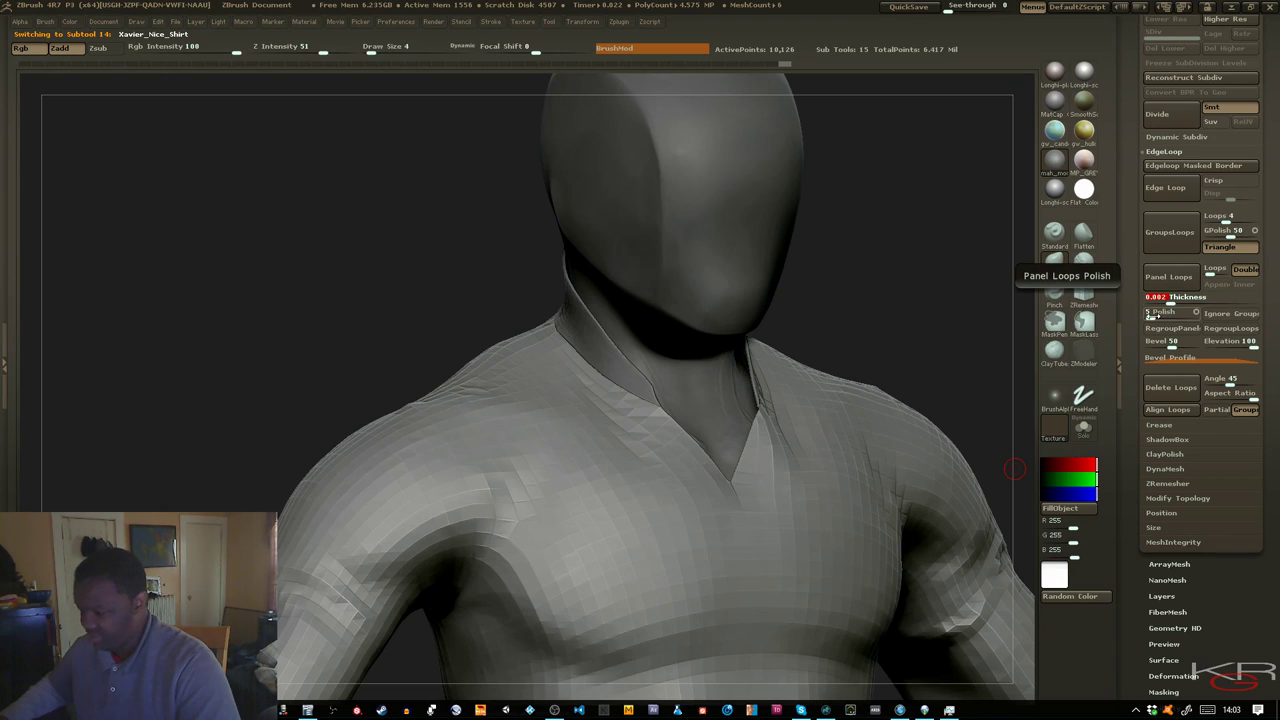
click(1159, 315)
text(0)
key(Return)
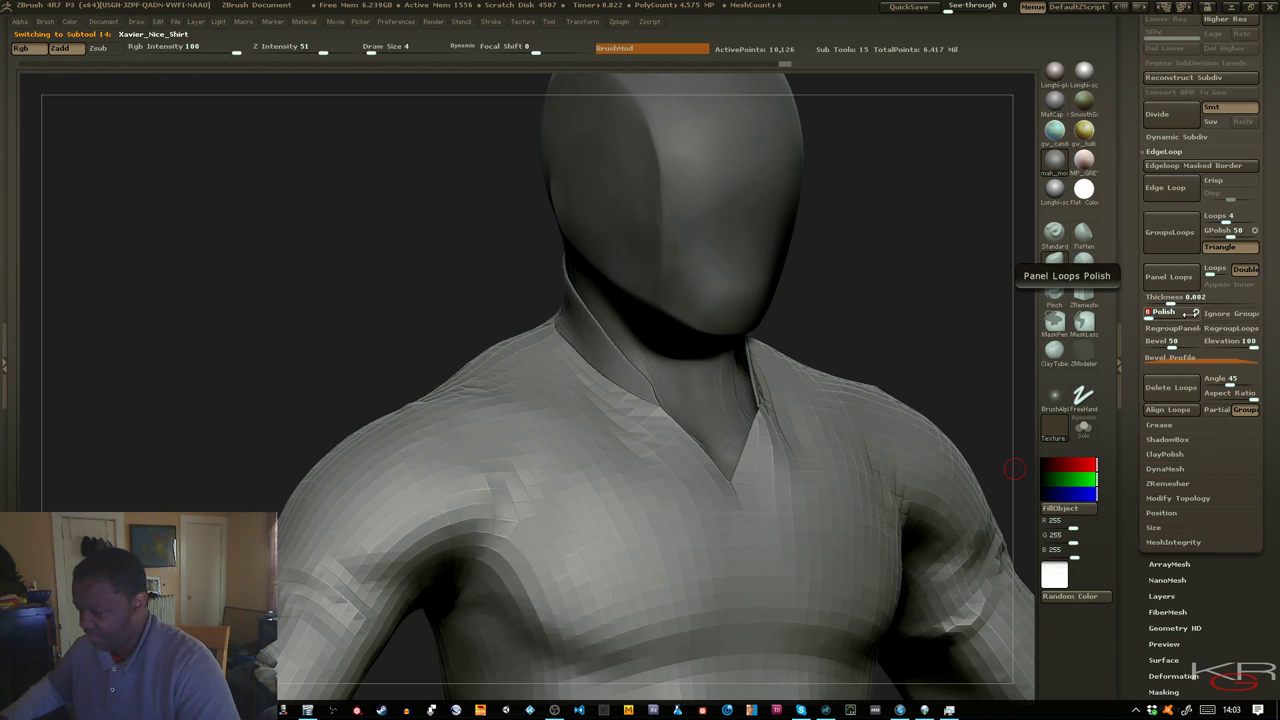
click(1197, 313)
click(1150, 318)
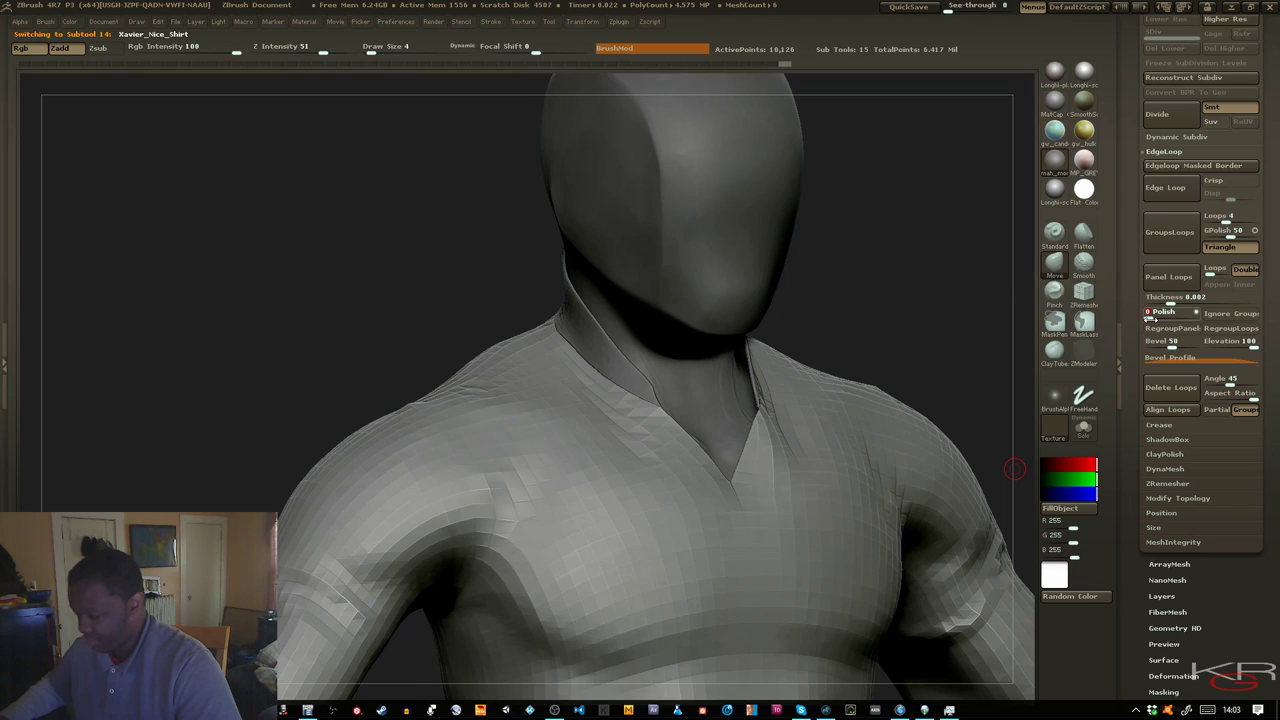
click(1205, 345)
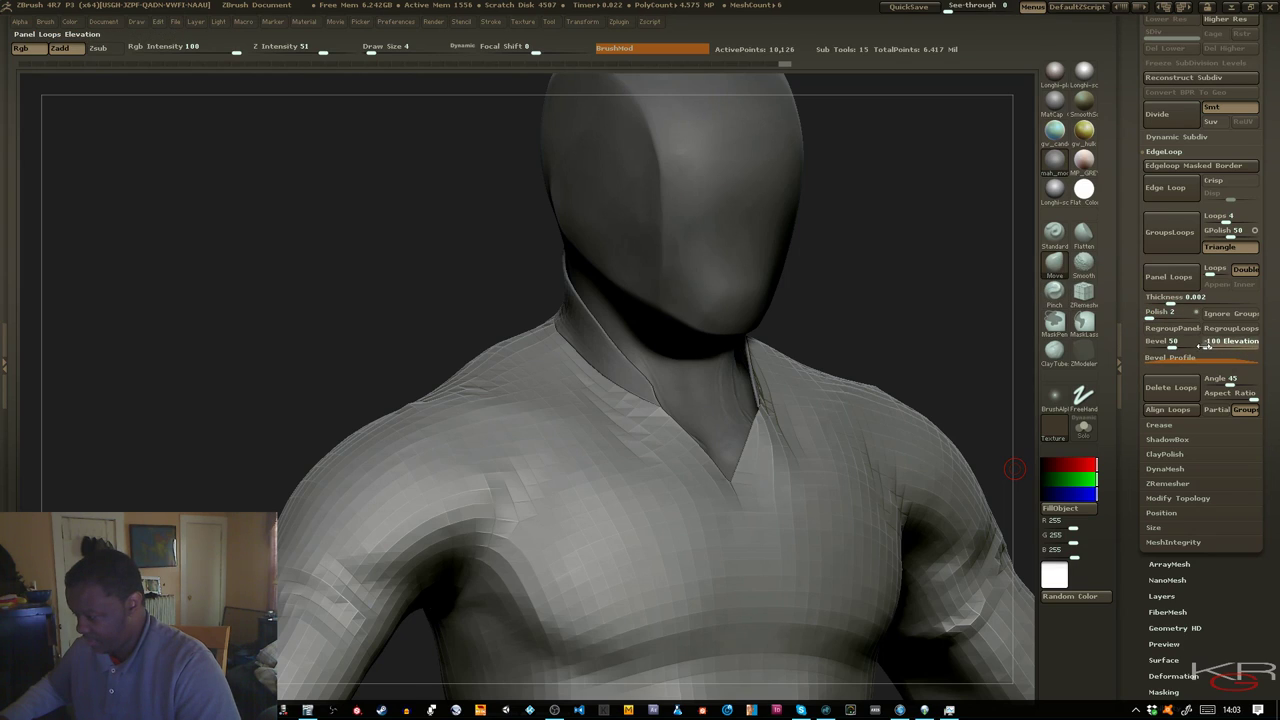
Show the polyframe, enable Ignore Groups, and apply Panel Loops to the shirt
key(shift+f)
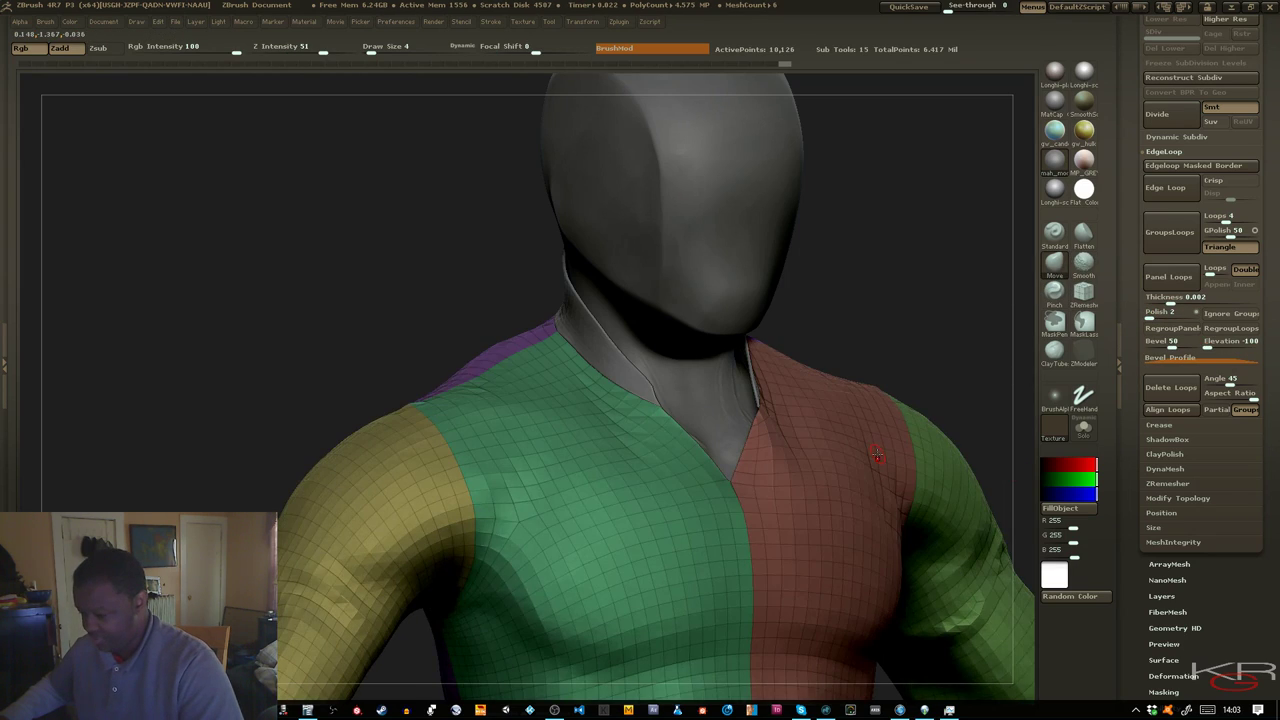
click(1230, 313)
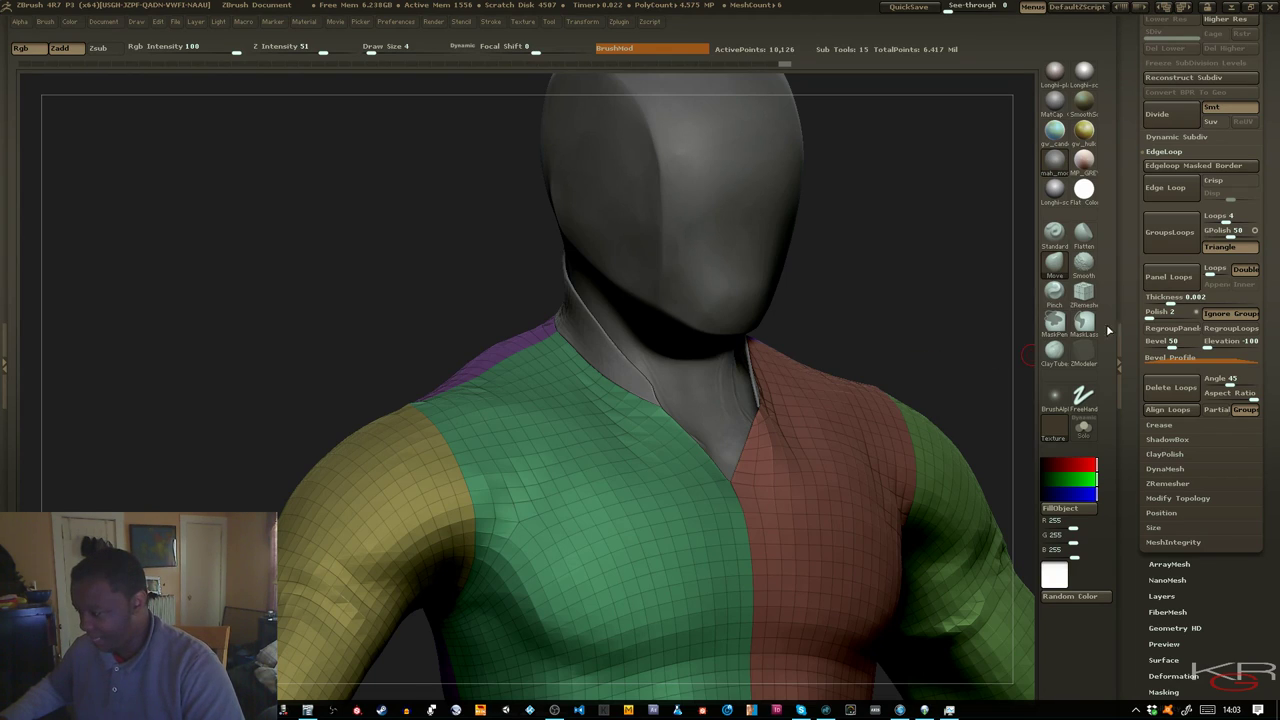
click(1167, 287)
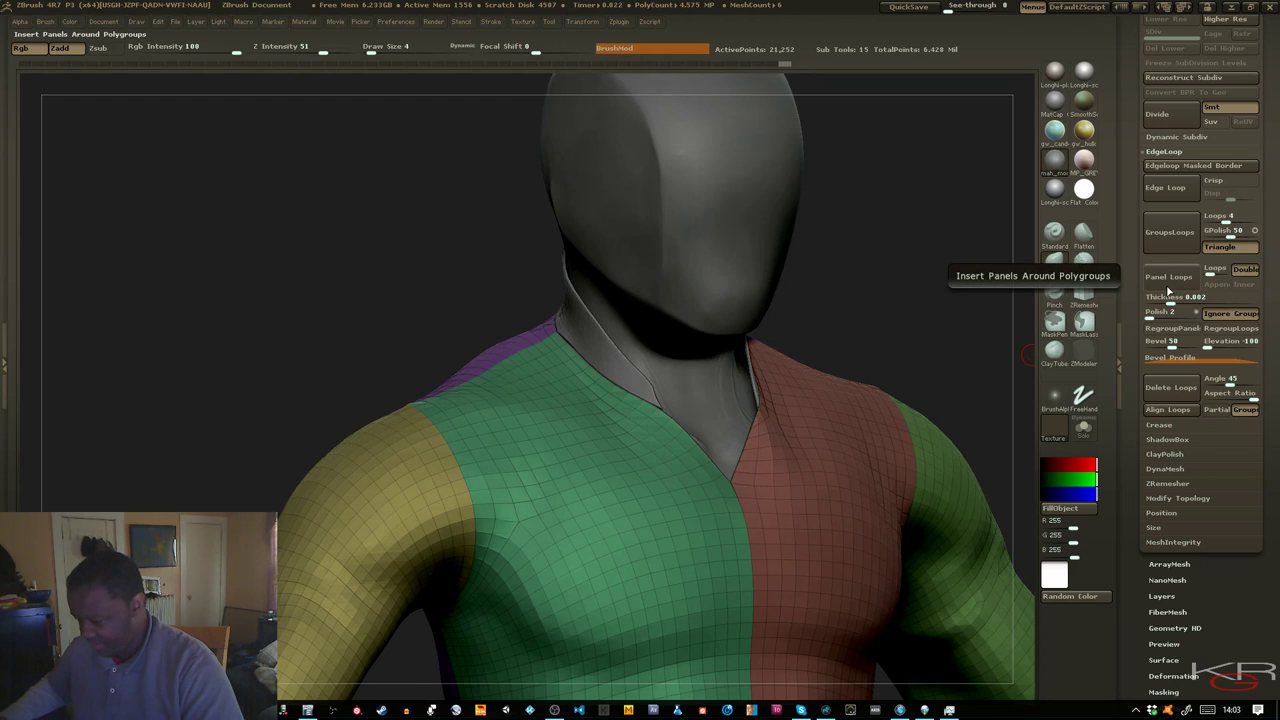
Isolate the shirt, preview its neckline with Dynamic Subdiv smoothing and no polyframe, and bring the other subtools back
click(1083, 428)
mouse_move(835, 313)
mouse_down()
mouse_move(806, 289)
mouse_move(780, 297)
mouse_move(820, 295)
mouse_up()
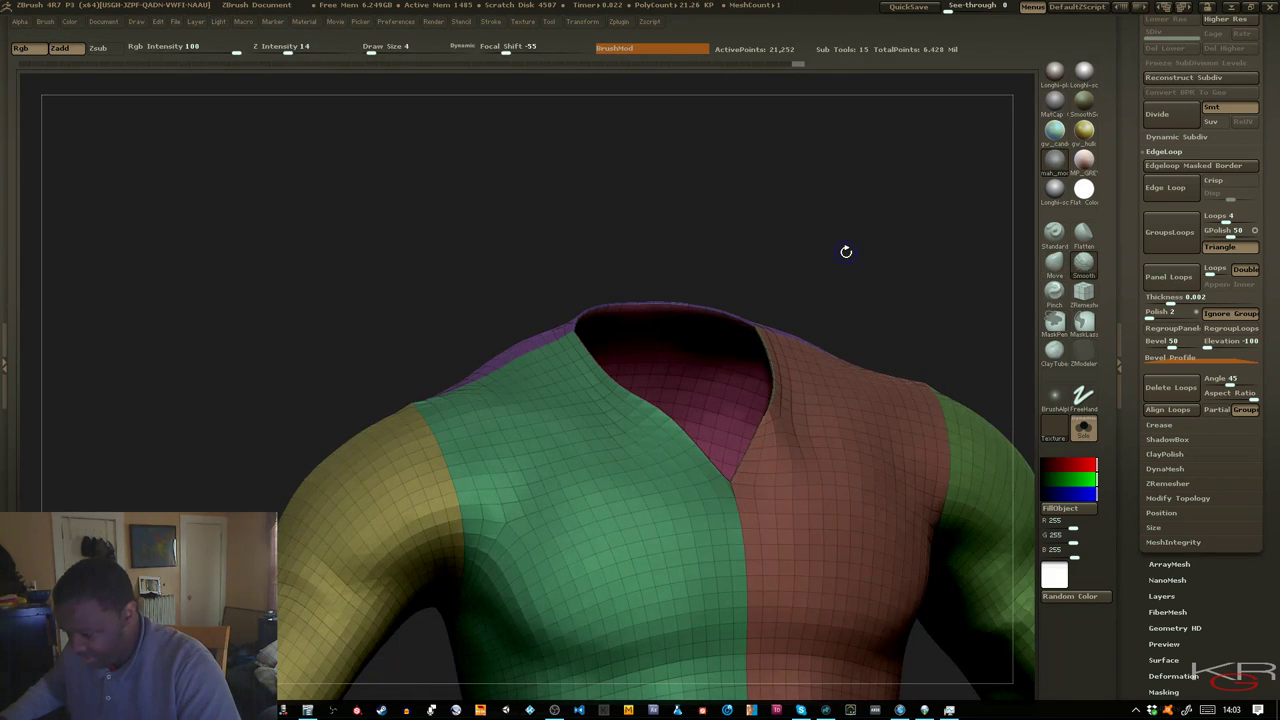
key(shift+f)
key(d)
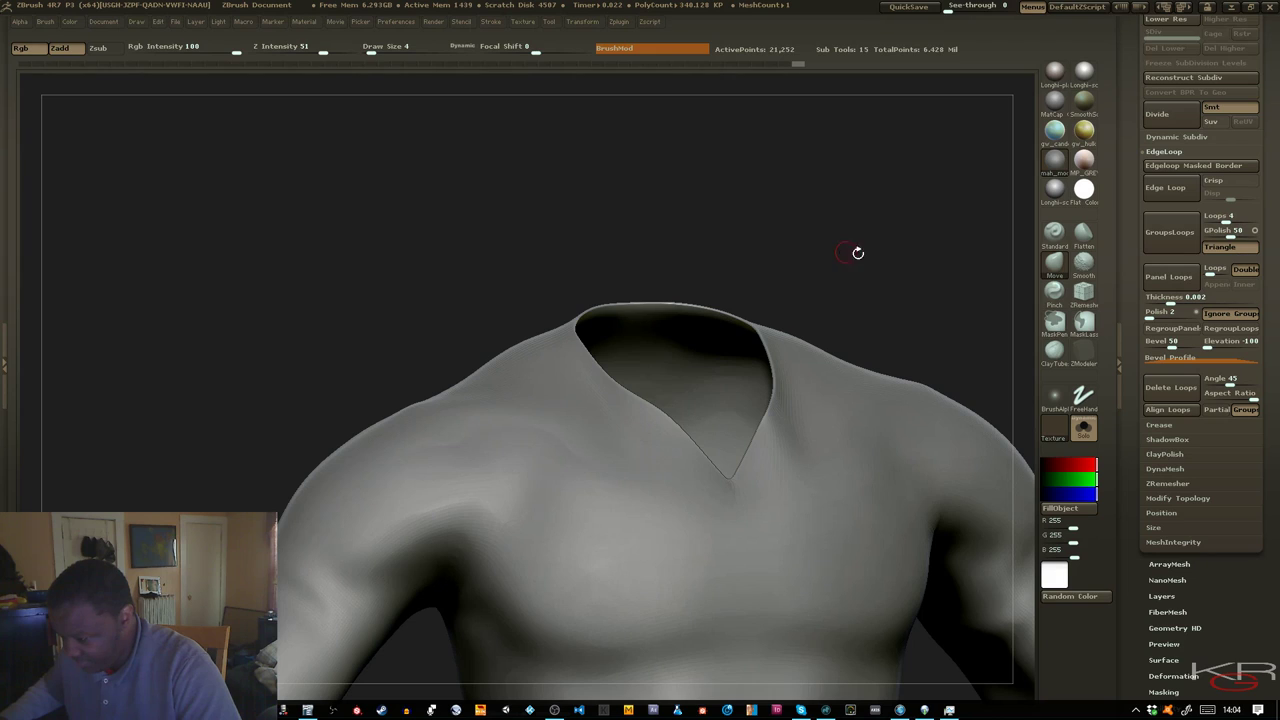
click(1084, 428)
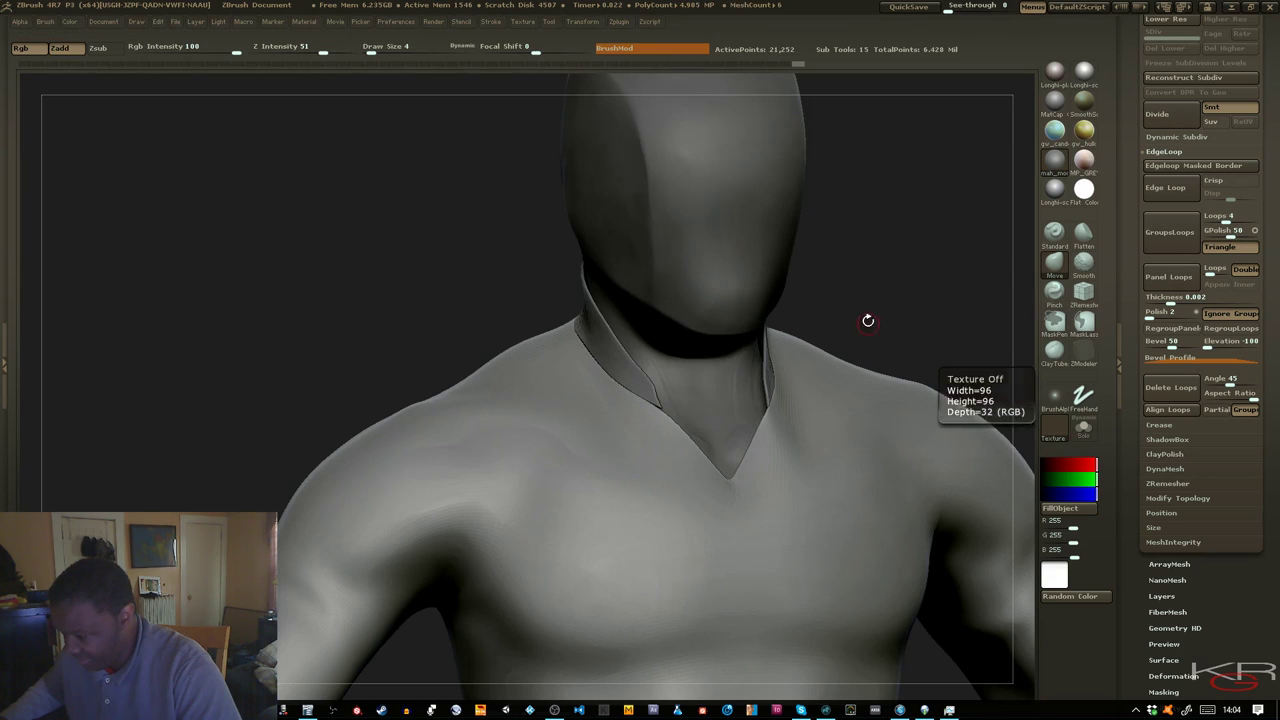
Examine the whole smoothed shirt on the body, turn the smoothing off, and check the polyframe topology from the front
ctrl+right_drag(885, 274, 887, 160)
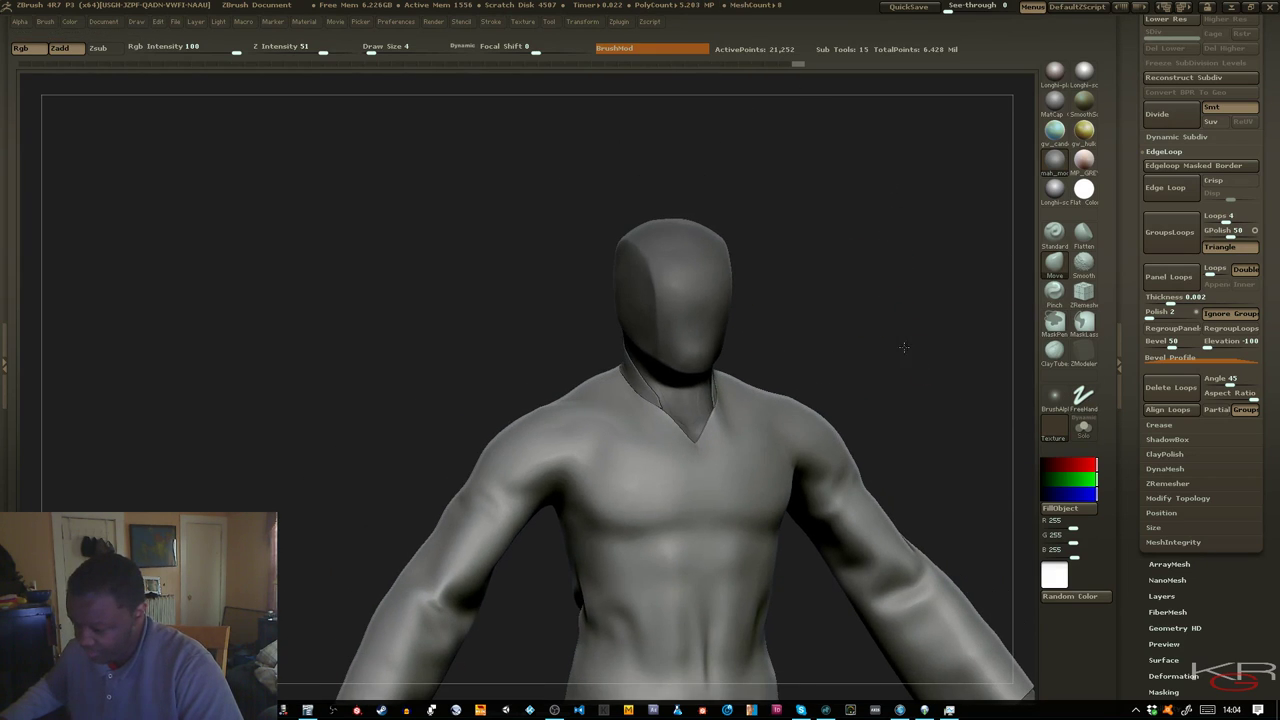
alt+right_drag(904, 347, 851, 273)
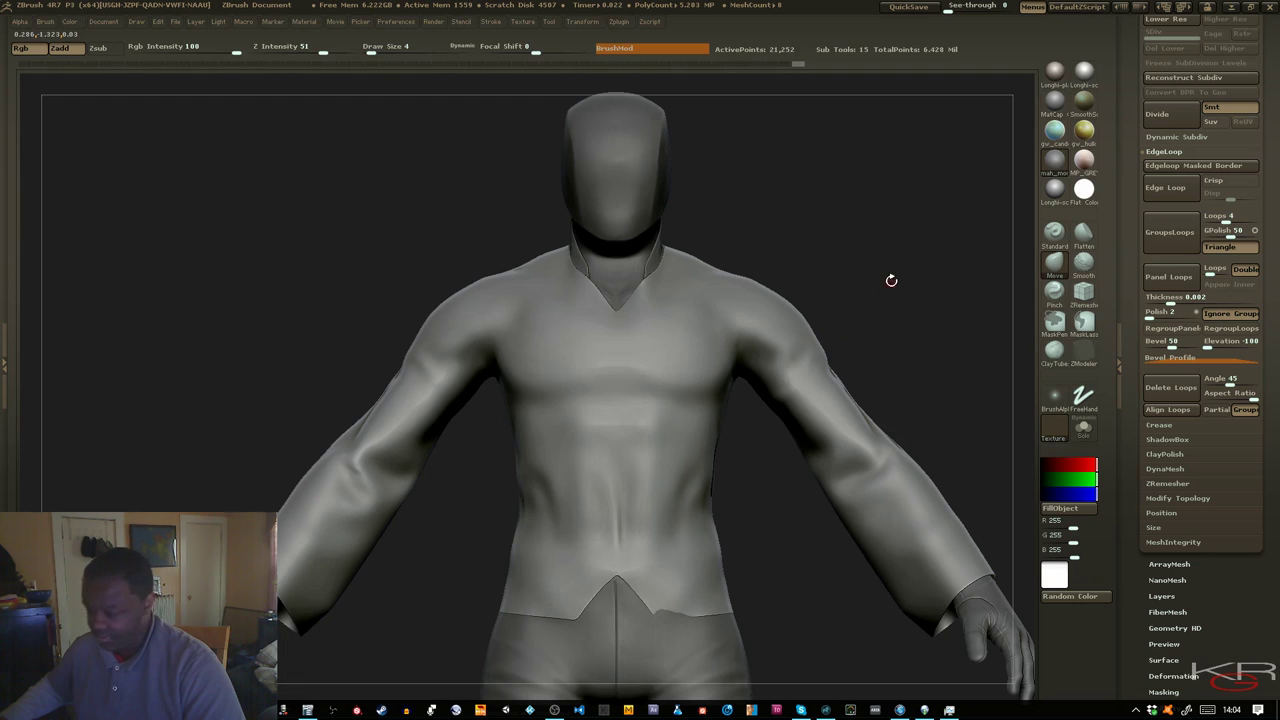
mouse_move(891, 280)
mouse_down()
mouse_move(925, 283)
mouse_move(831, 294)
mouse_move(912, 289)
mouse_up()
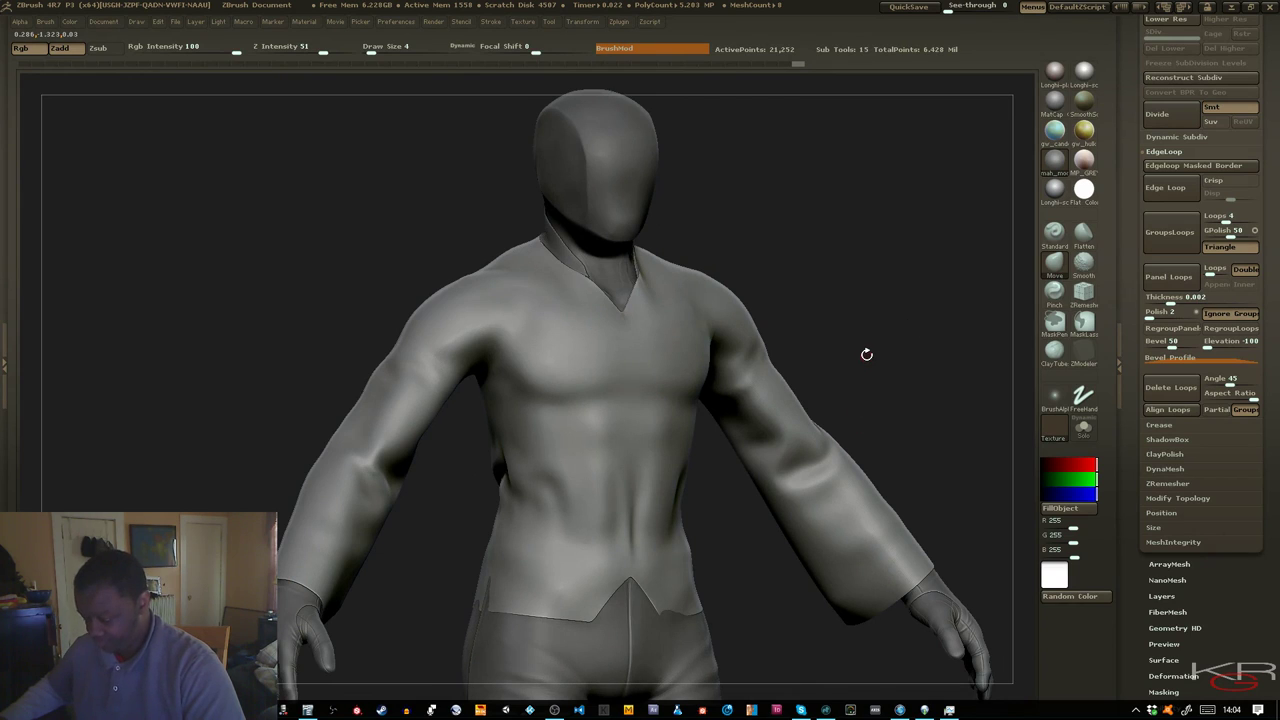
key(shift+d)
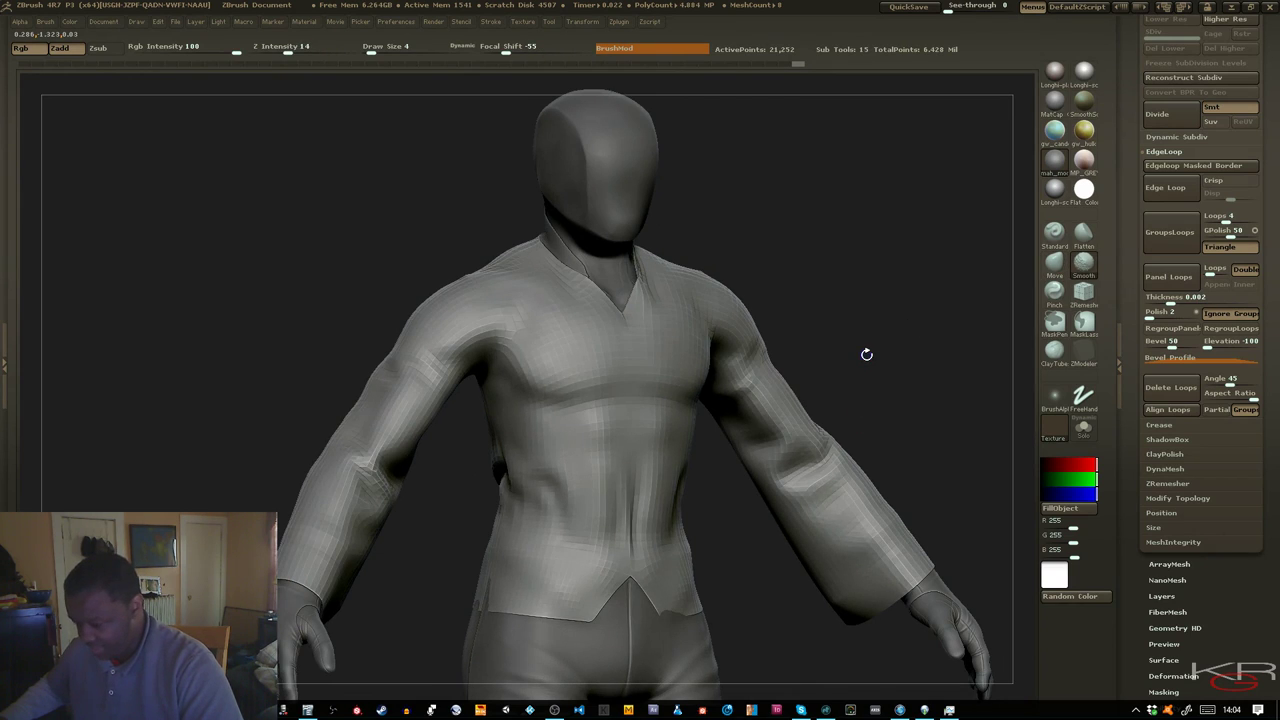
key(shift+f)
shift+drag(852, 354, 853, 355)
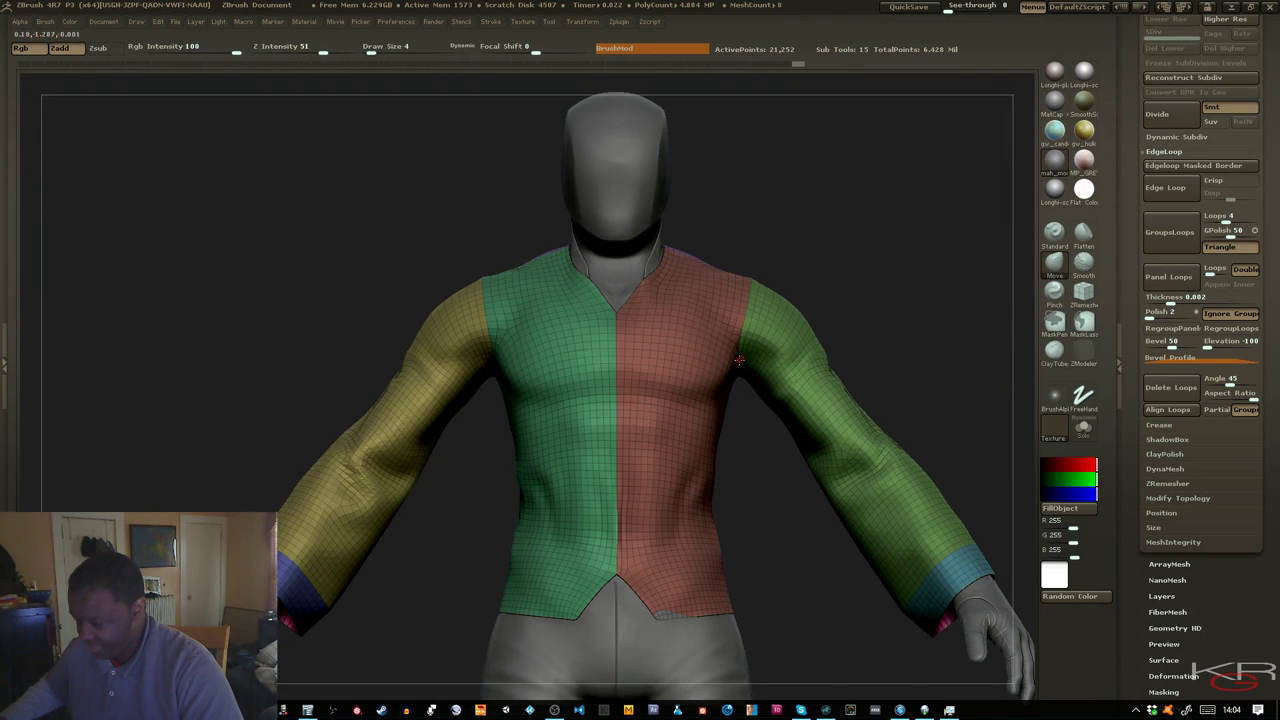
drag(872, 289, 946, 260)
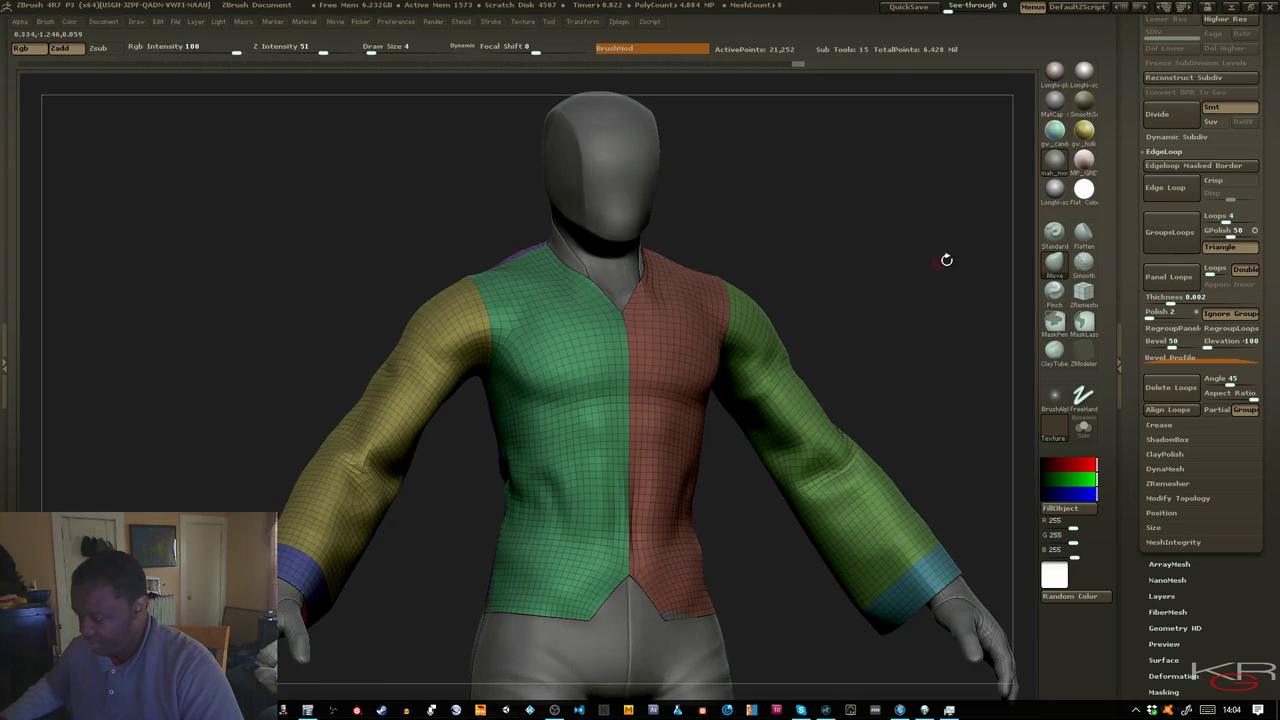
Try subdividing the shirt mesh, and undo both the subdivision and the shirt's Panel Loops
click(1155, 115)
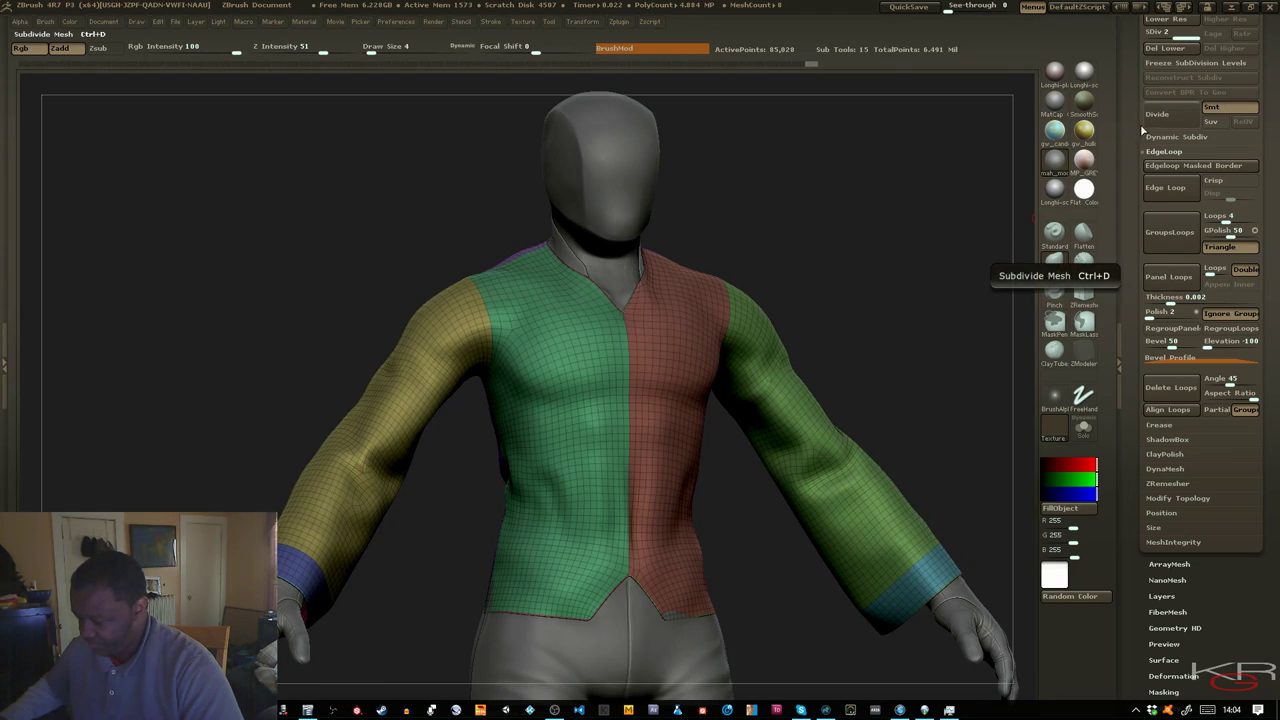
key(ctrl+z)
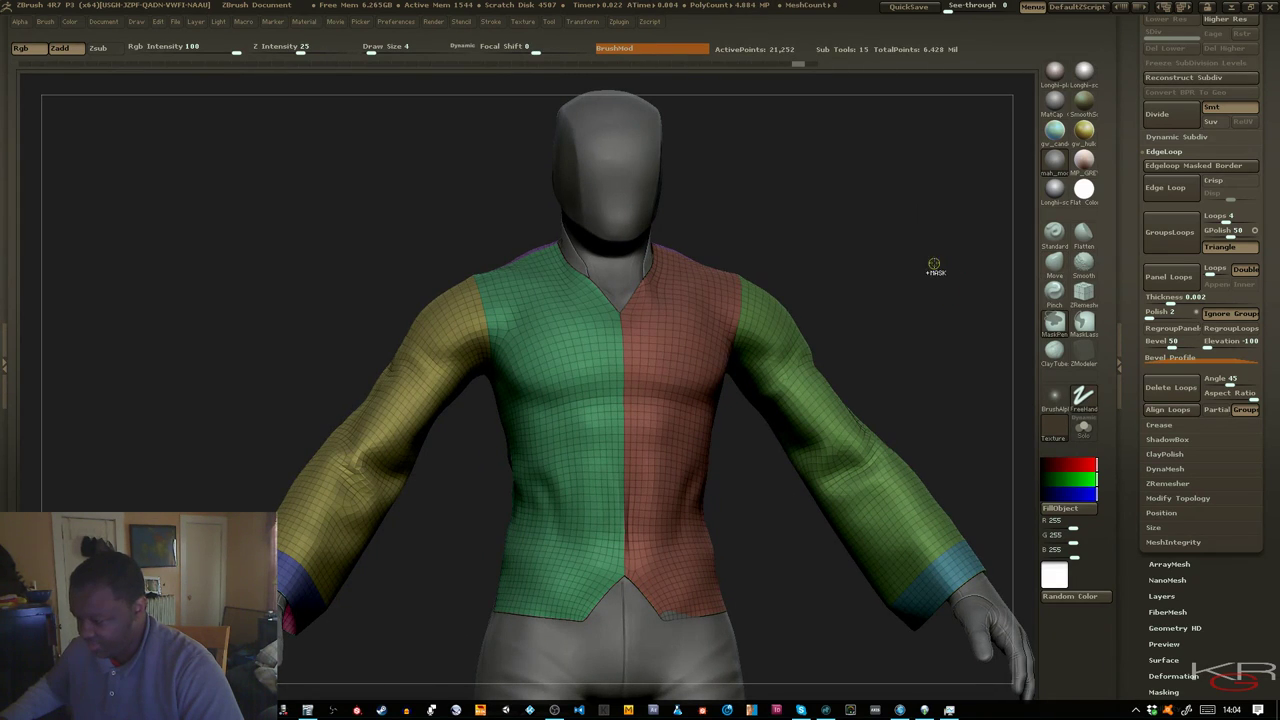
mouse_move(934, 266)
ctrl+right_down()
mouse_move(966, 357)
mouse_move(971, 430)
ctrl+right_up()
drag(969, 241, 961, 206)
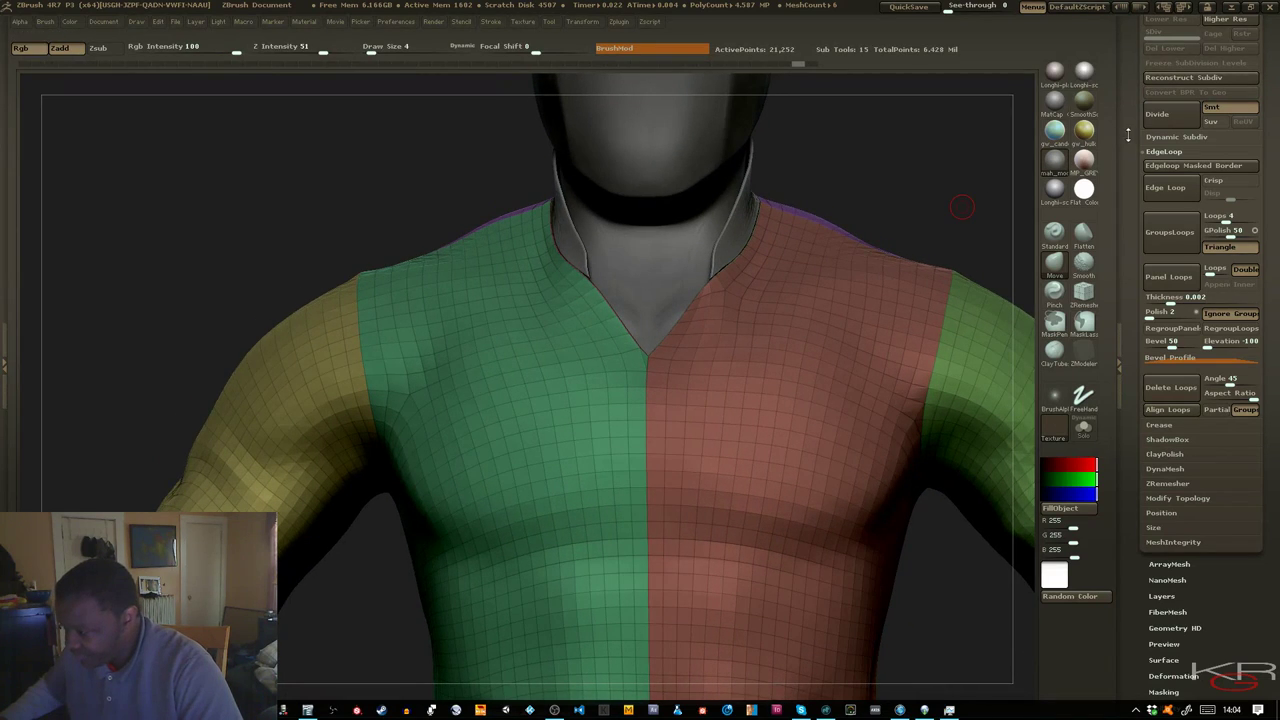
scroll(1155, 130, up, 1)
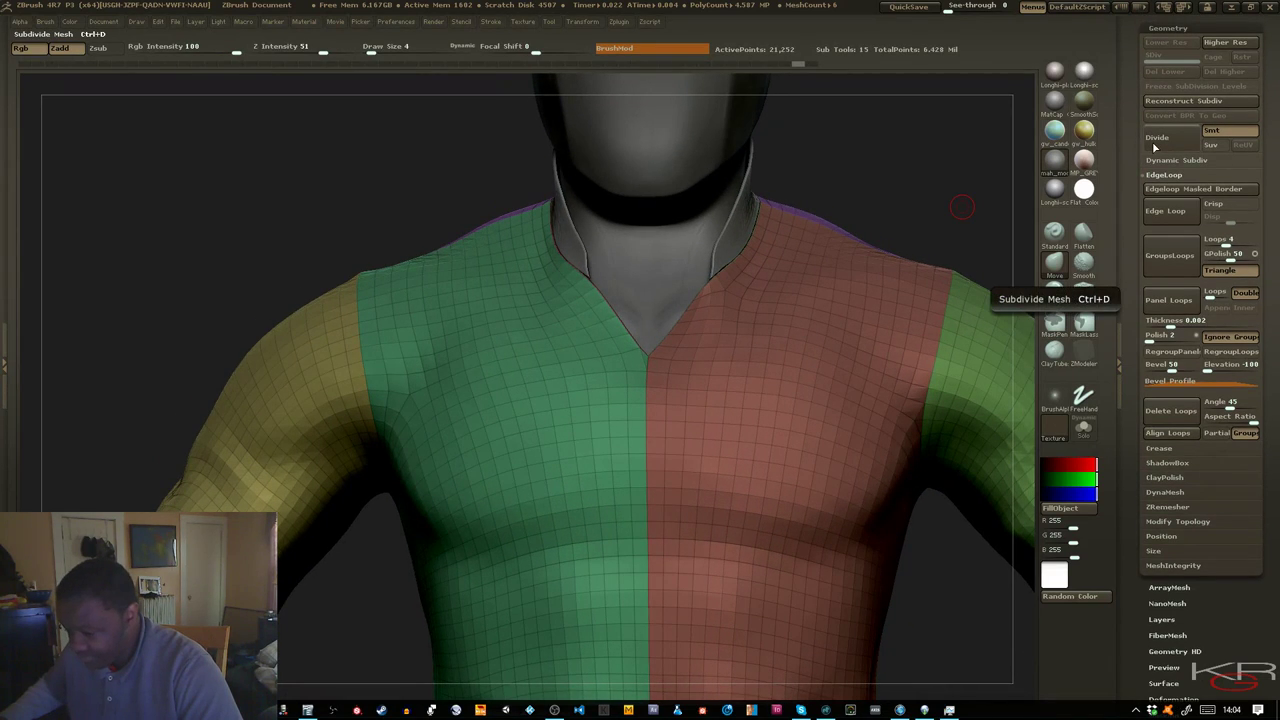
click(1157, 140)
drag(934, 177, 966, 177)
key(shift+f)
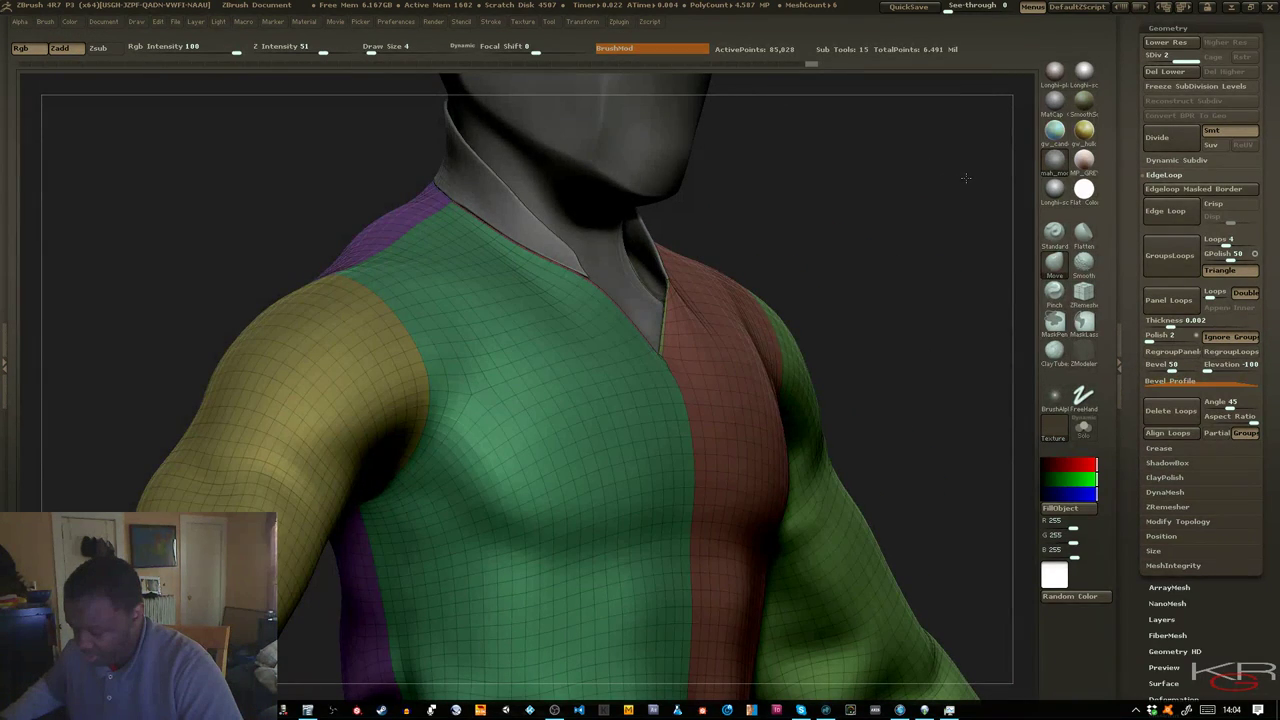
key(ctrl)
key(shift+d)
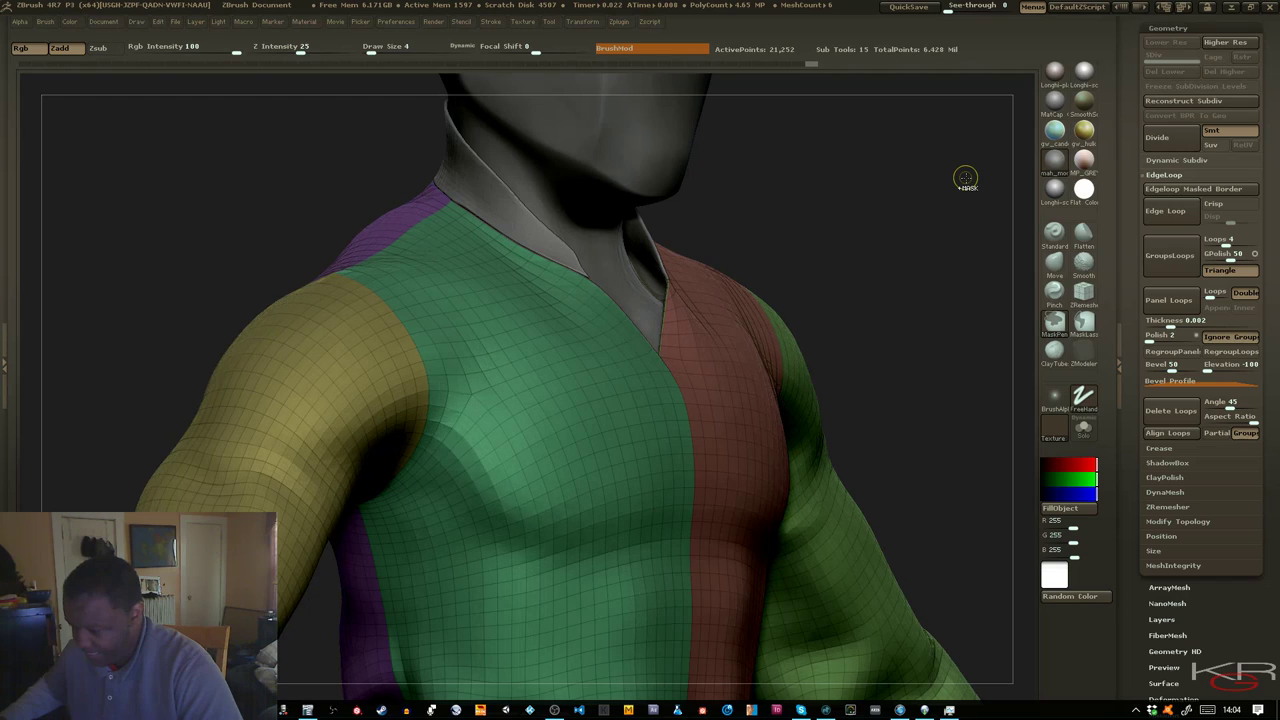
key(ctrl+z)
drag(948, 214, 937, 215)
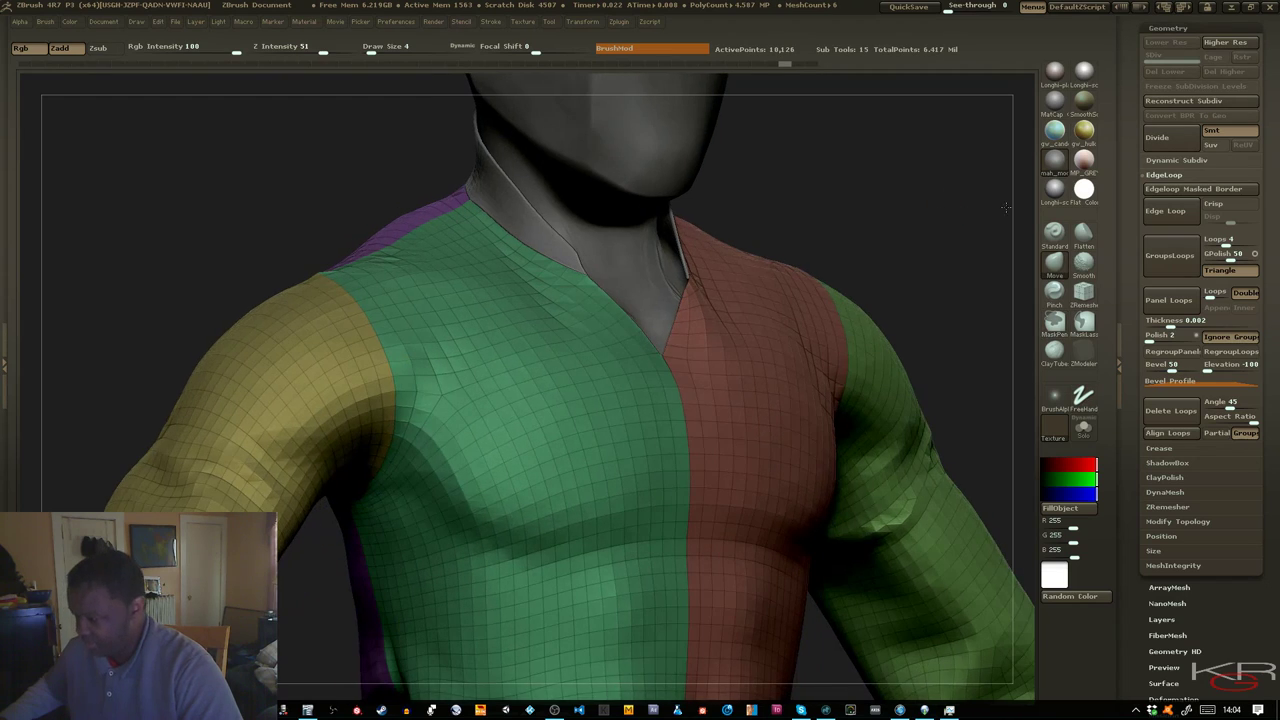
Reapply Panel Loops to the shirt with Thickness 0.002 and Ignore Groups enabled
click(1146, 447)
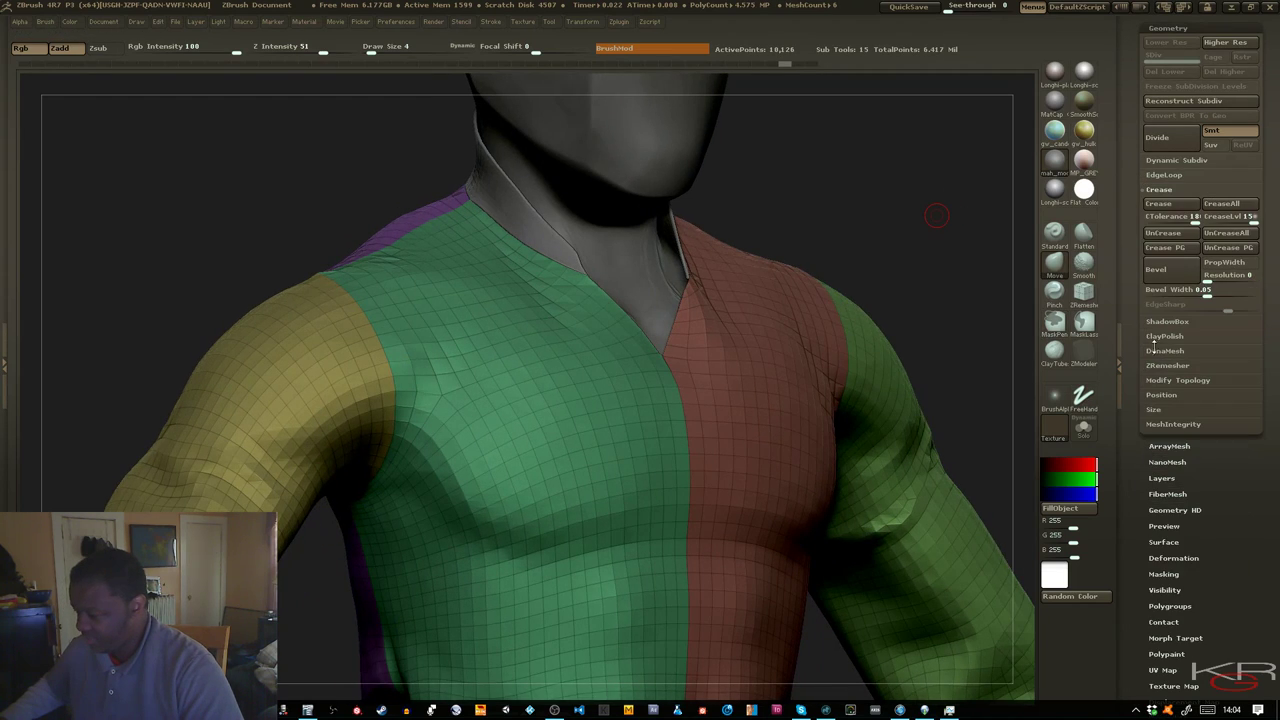
click(1172, 174)
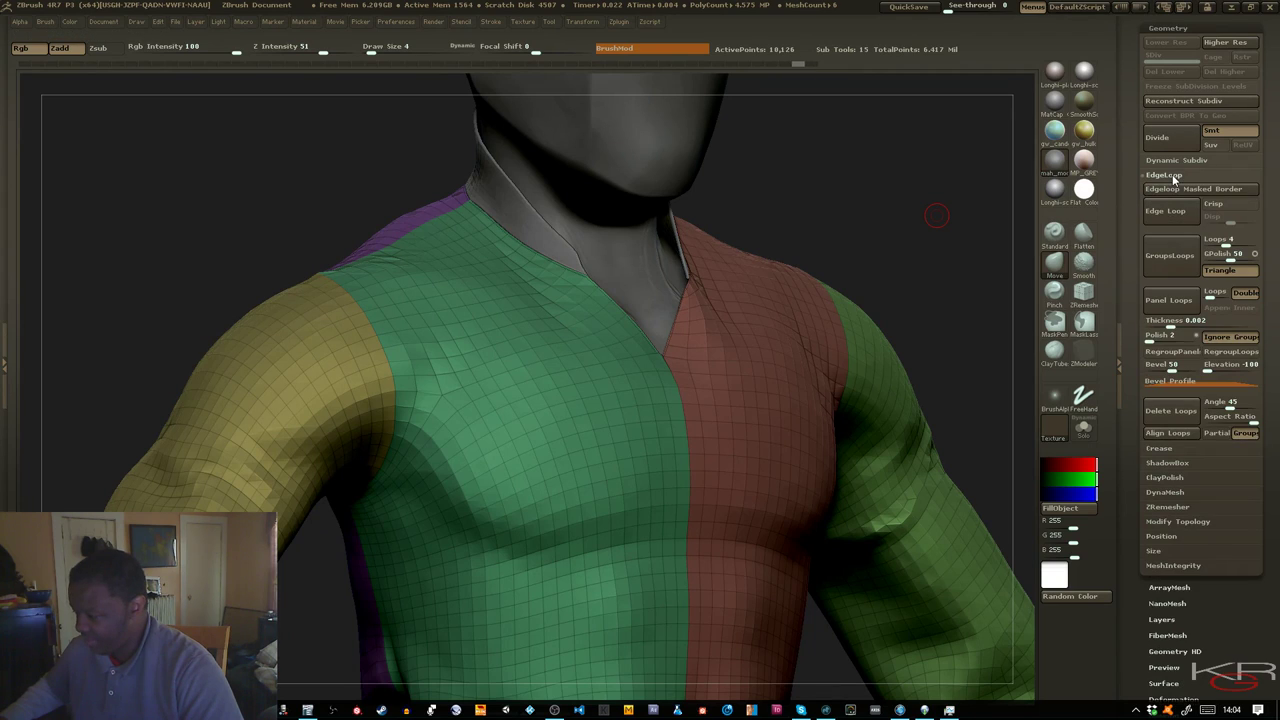
click(1174, 303)
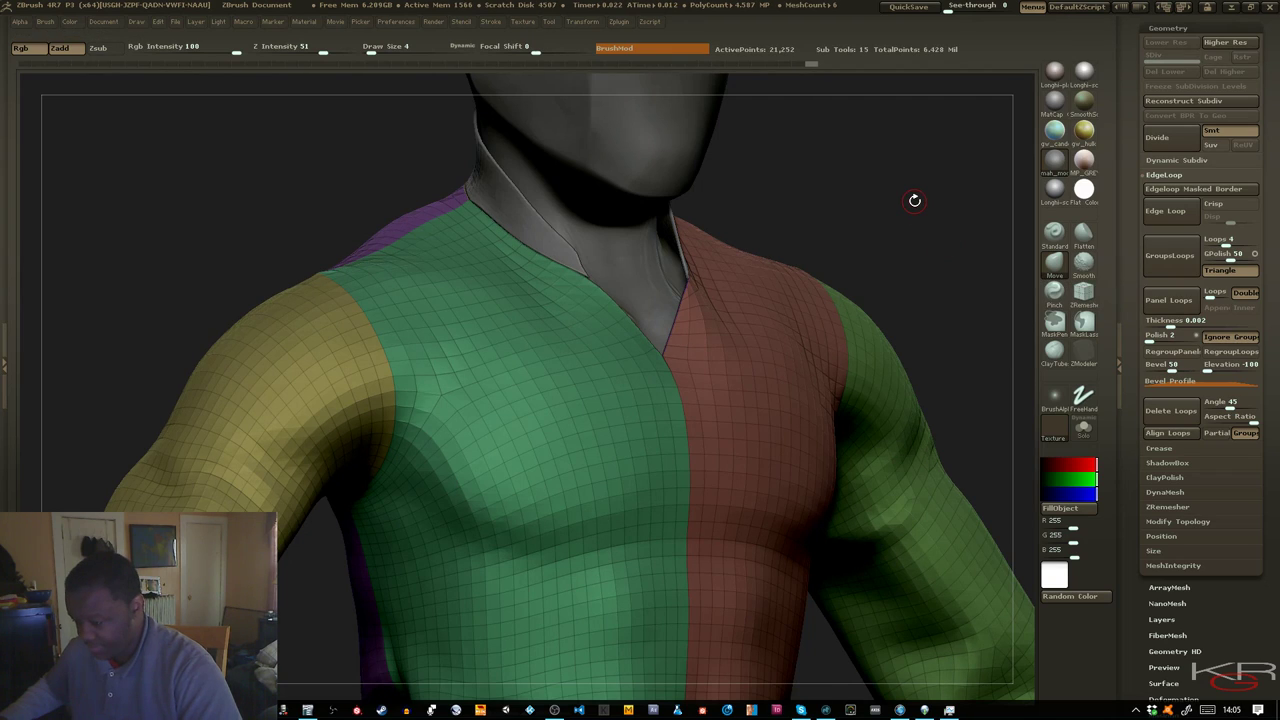
Preview the thickened shirt with Dynamic Subdiv smoothing, with and without the polyframe, and turn the smoothing off
key(shift+f)
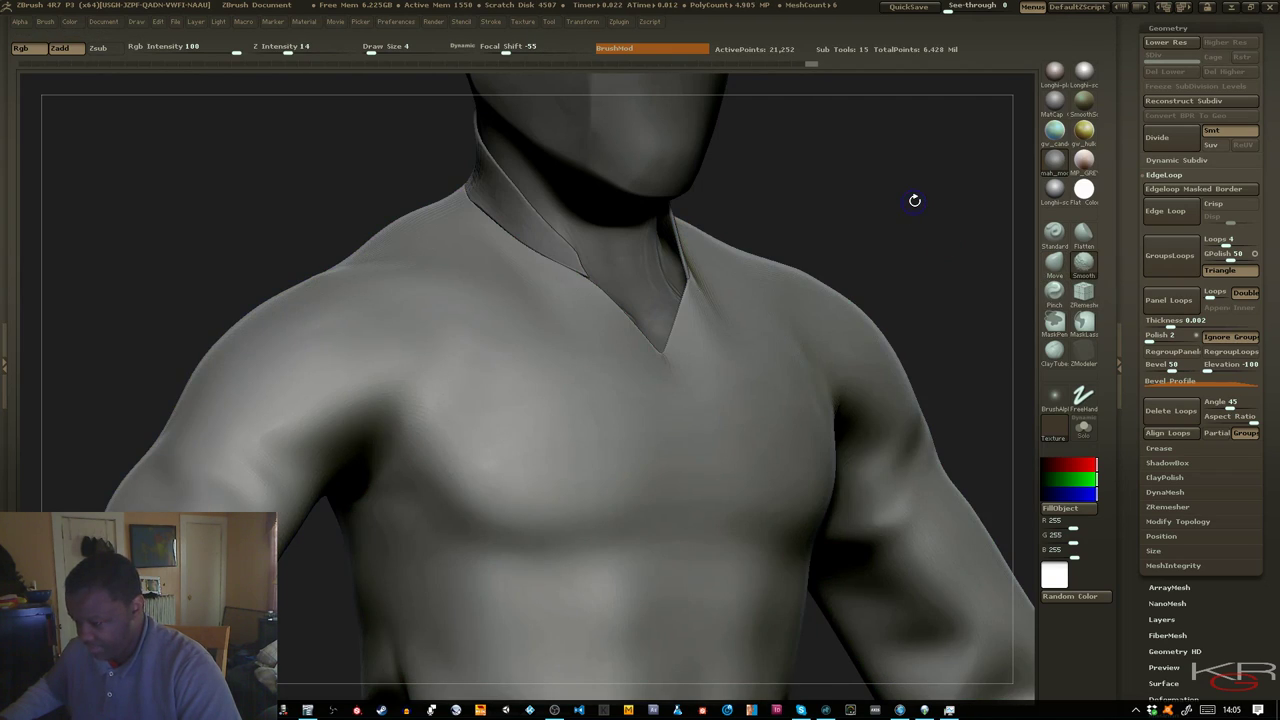
key(shift+f)
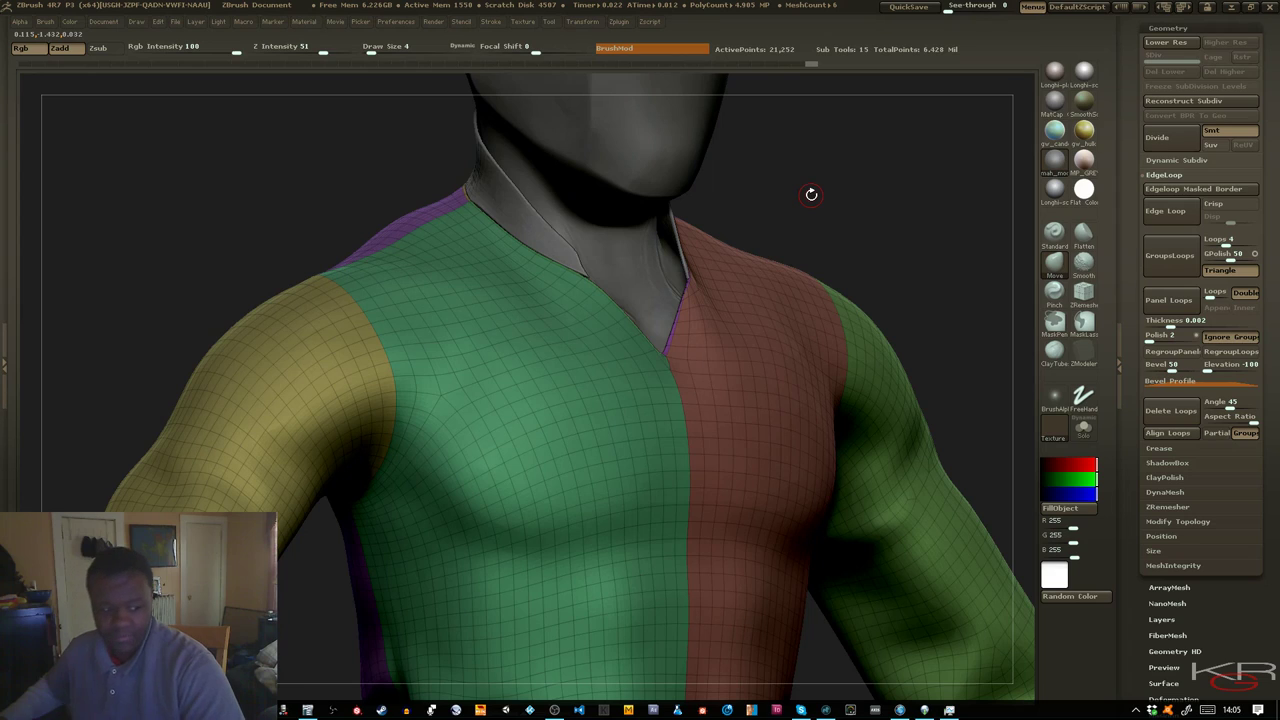
drag(824, 198, 895, 192)
key(shift+d)
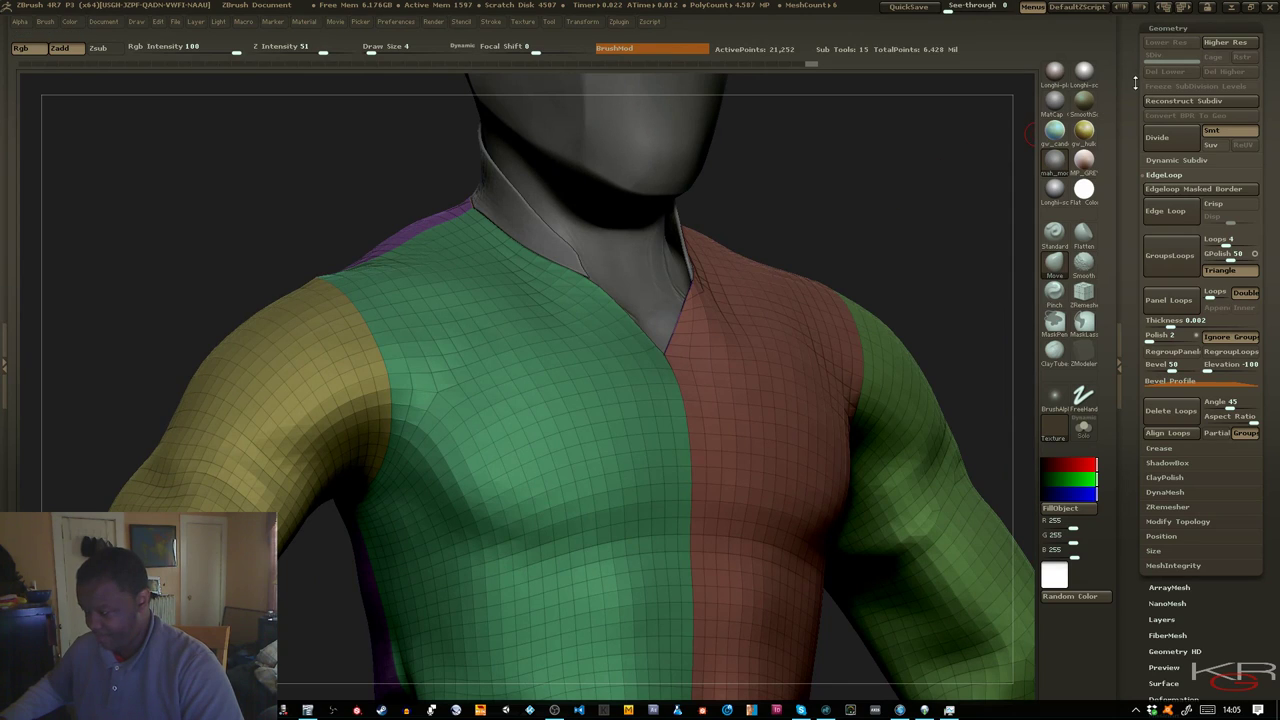
Divide the shirt mesh twice to reach subdivision level 3
click(1170, 148)
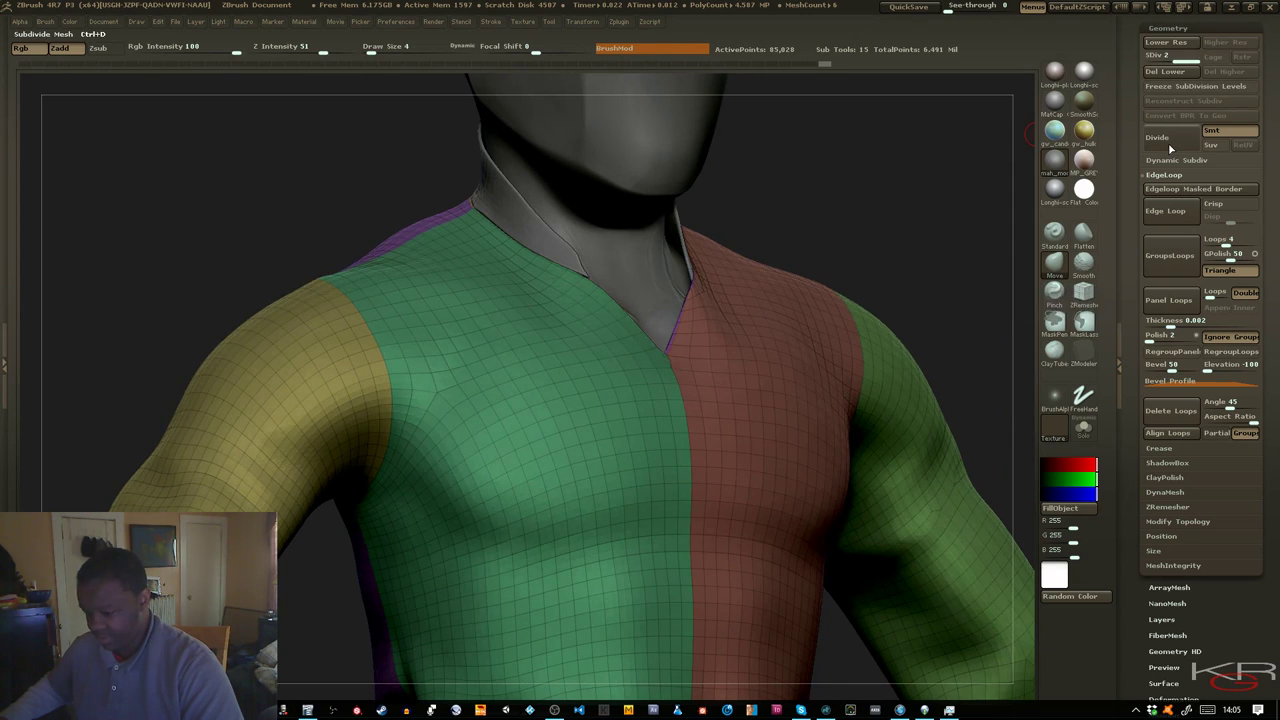
drag(911, 195, 951, 194)
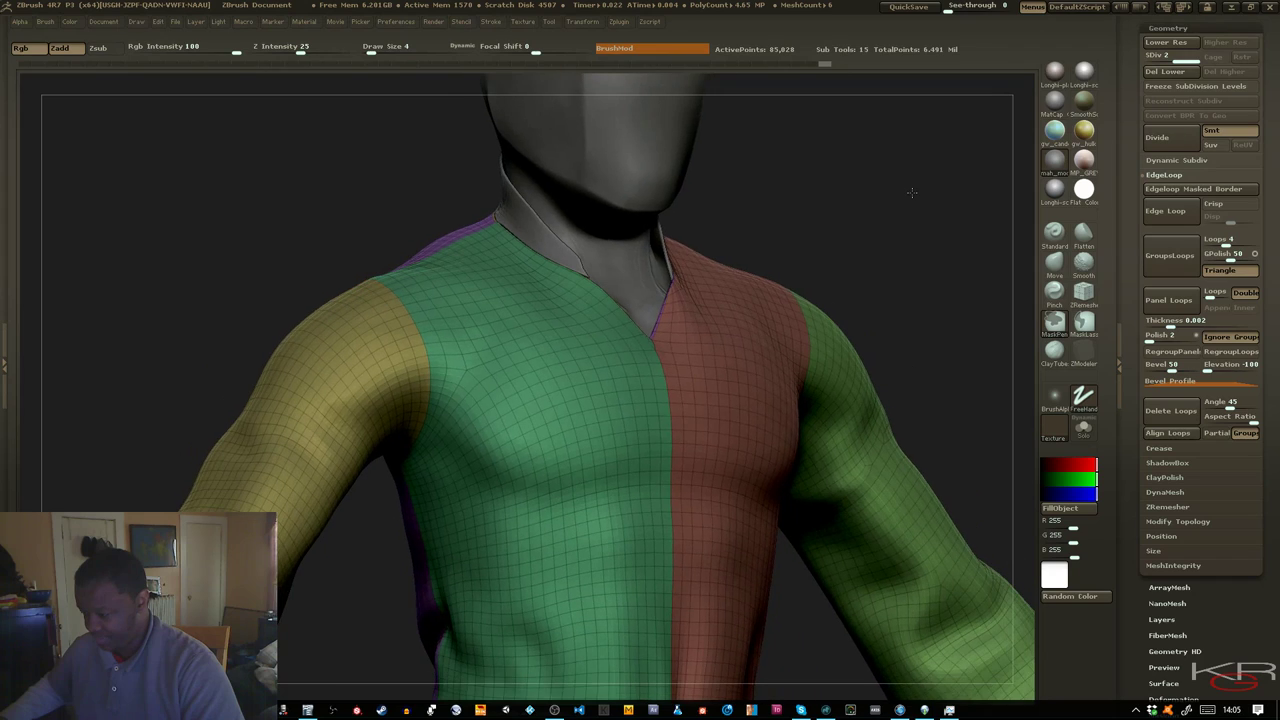
click(1165, 140)
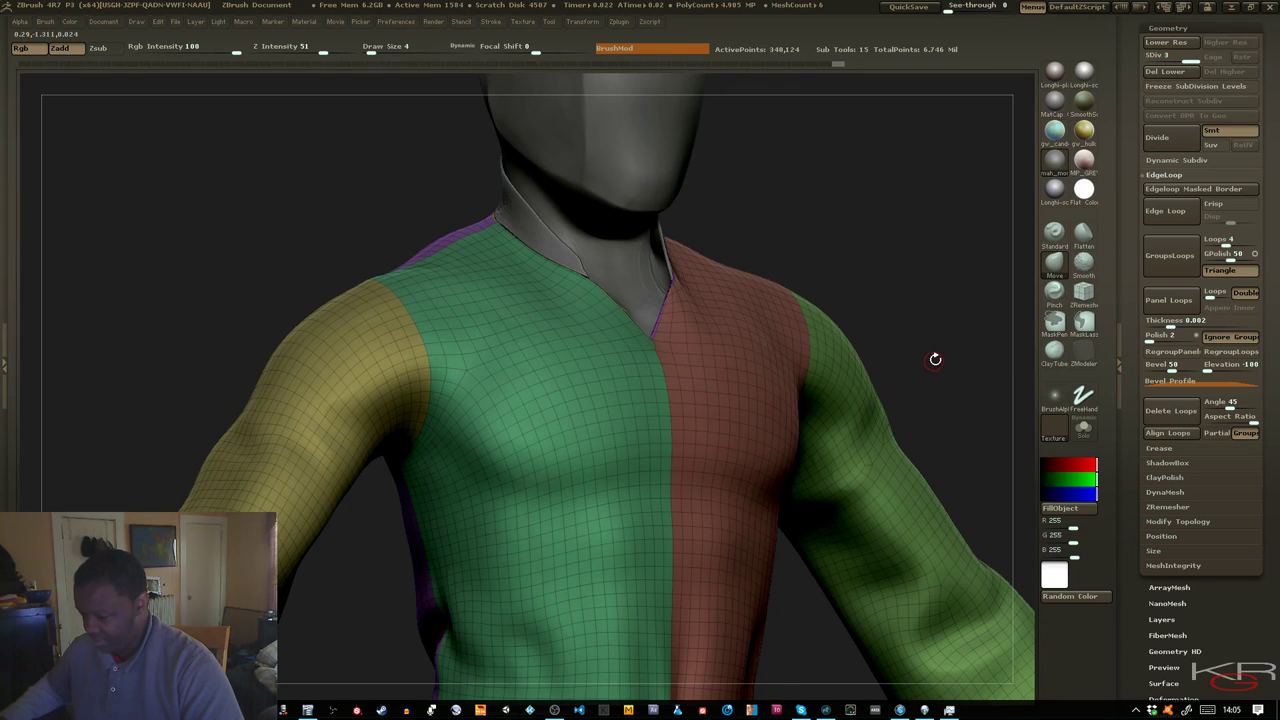
ctrl+right_drag(950, 356, 973, 233)
drag(1132, 73, 1136, 142)
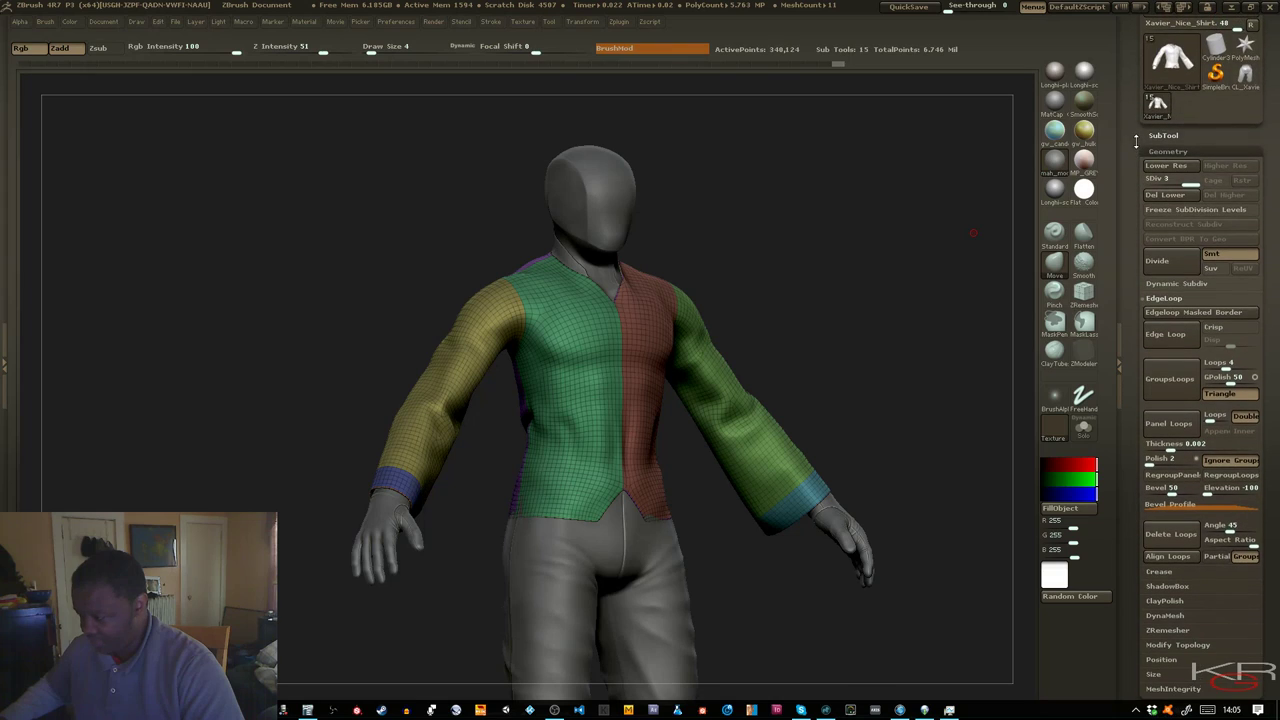
Show the Xavier_Overcoat subtool to check it over the shirt, and hide it again
click(1160, 135)
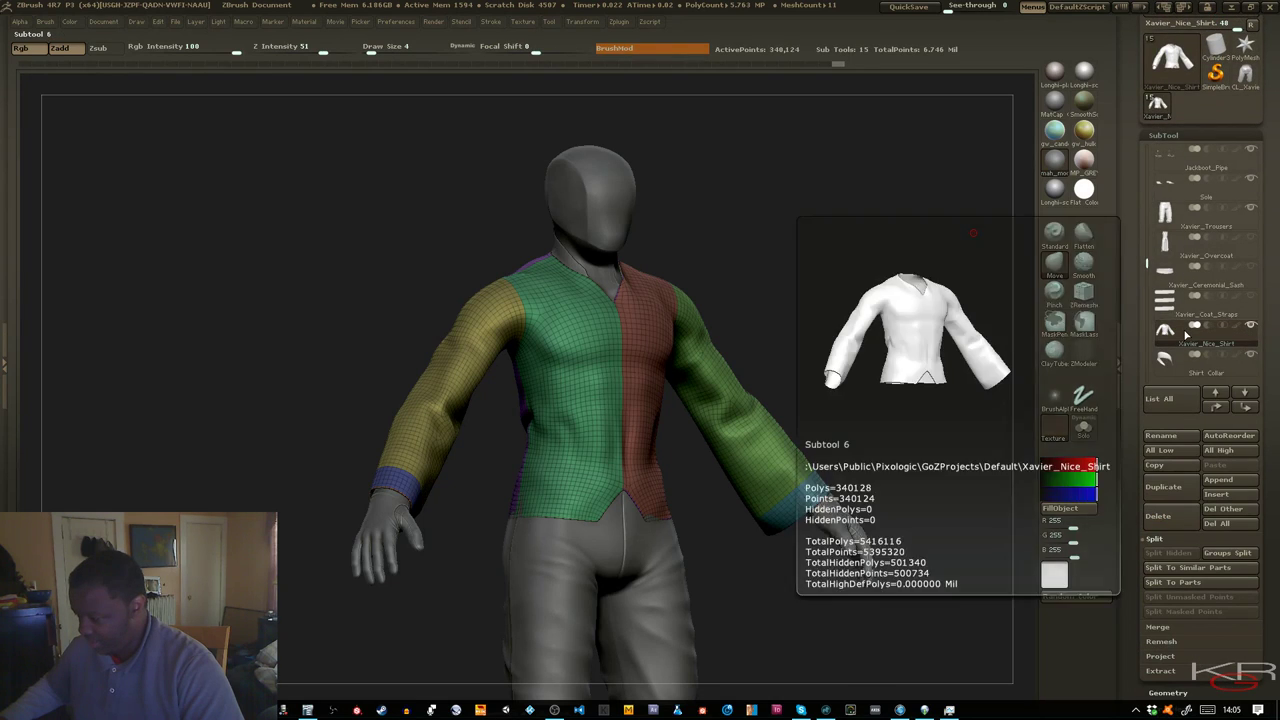
click(1251, 238)
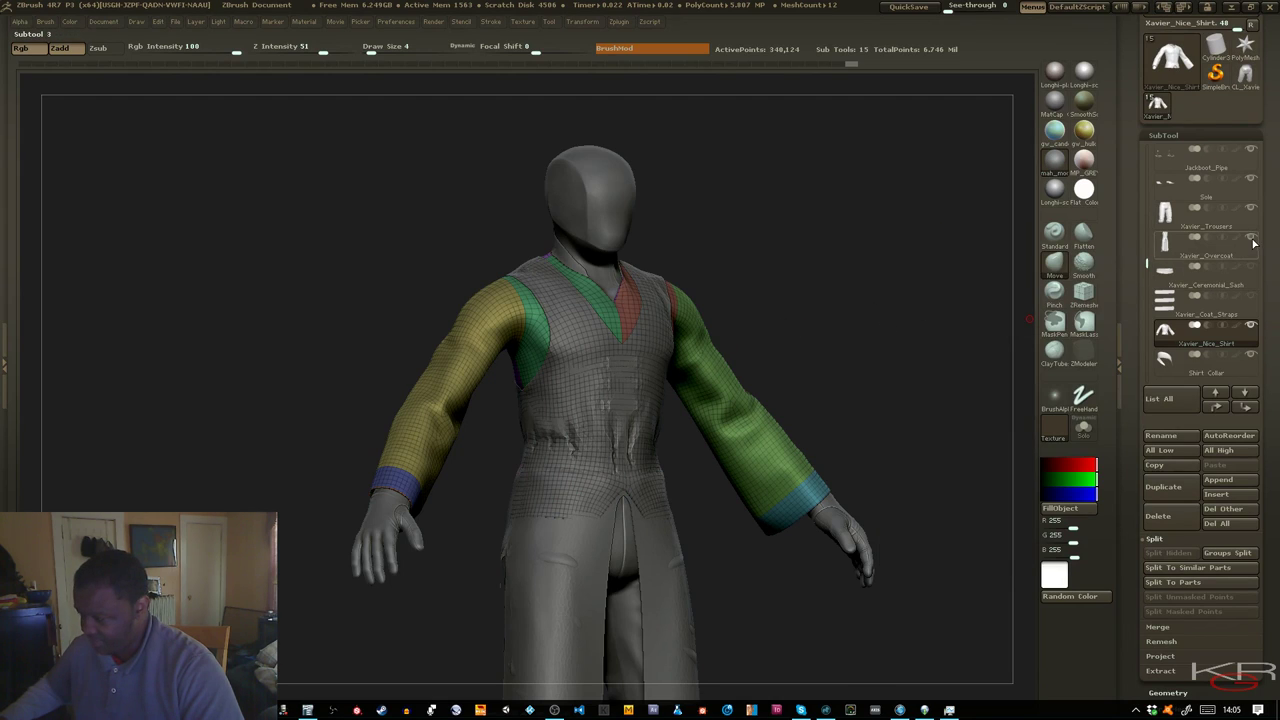
mouse_move(1255, 242)
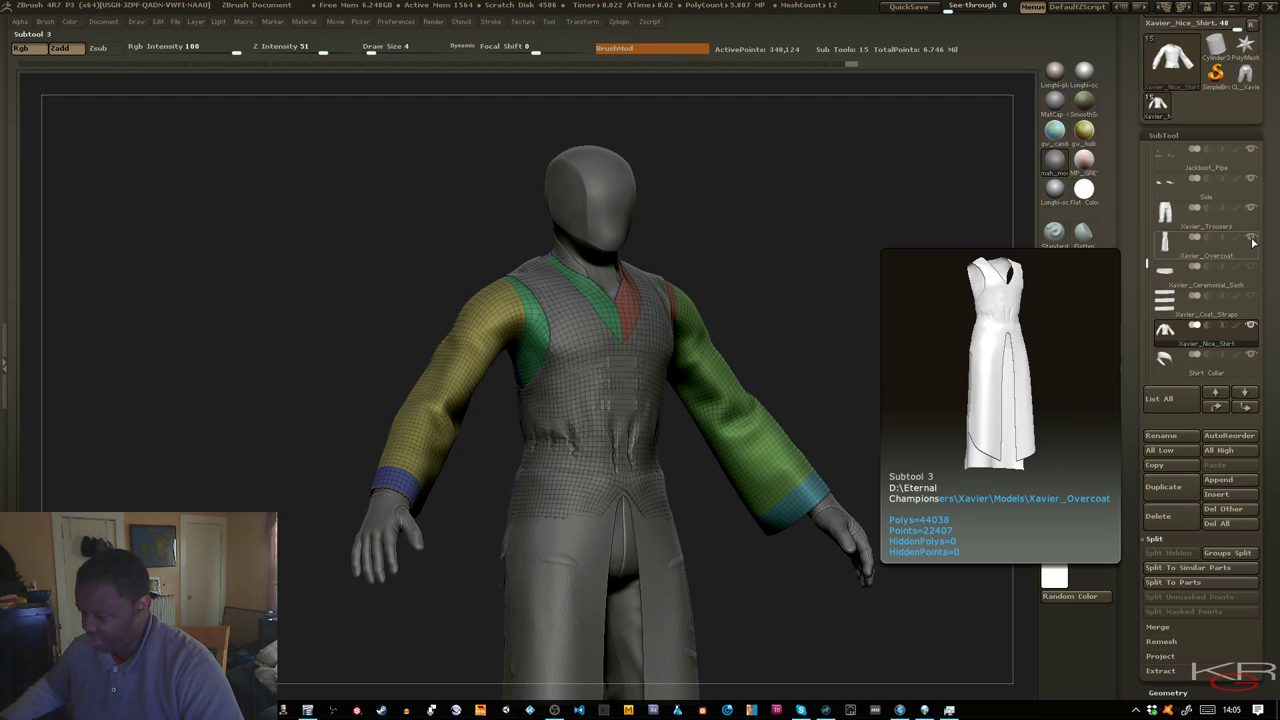
click(1252, 240)
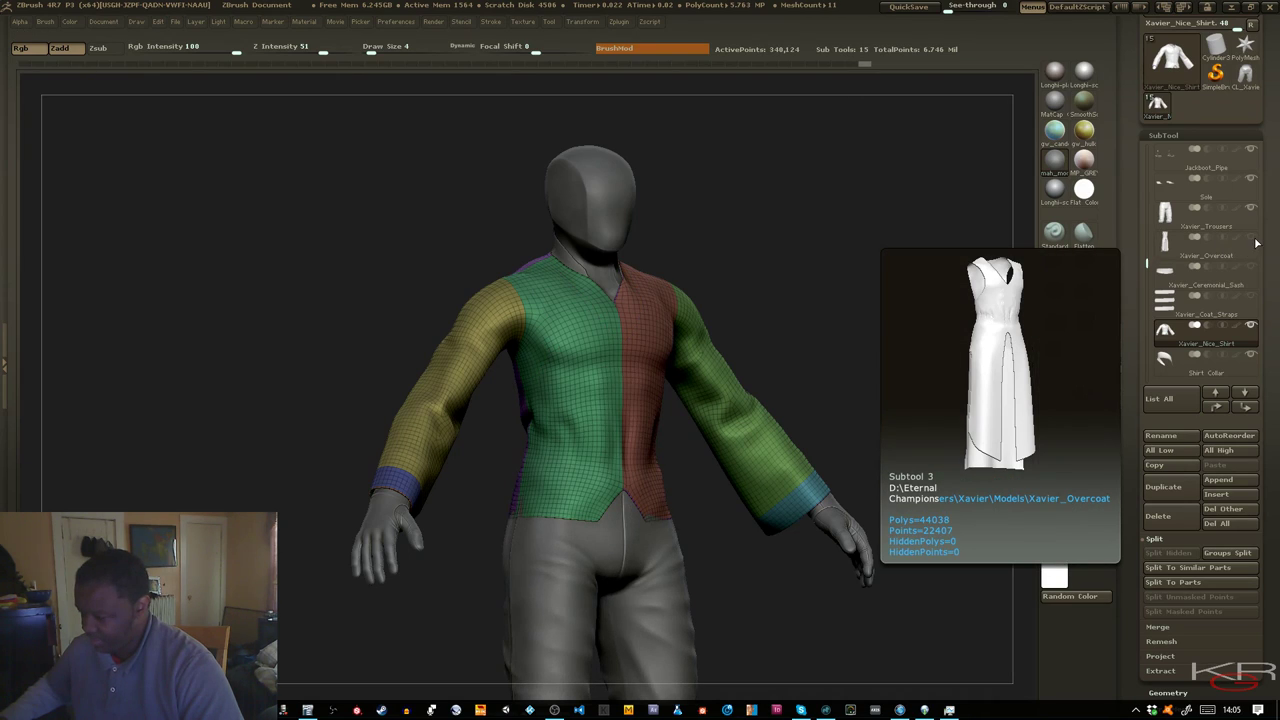
key(space)
mouse_move(834, 289)
mouse_down()
mouse_move(788, 296)
mouse_move(810, 293)
mouse_up()
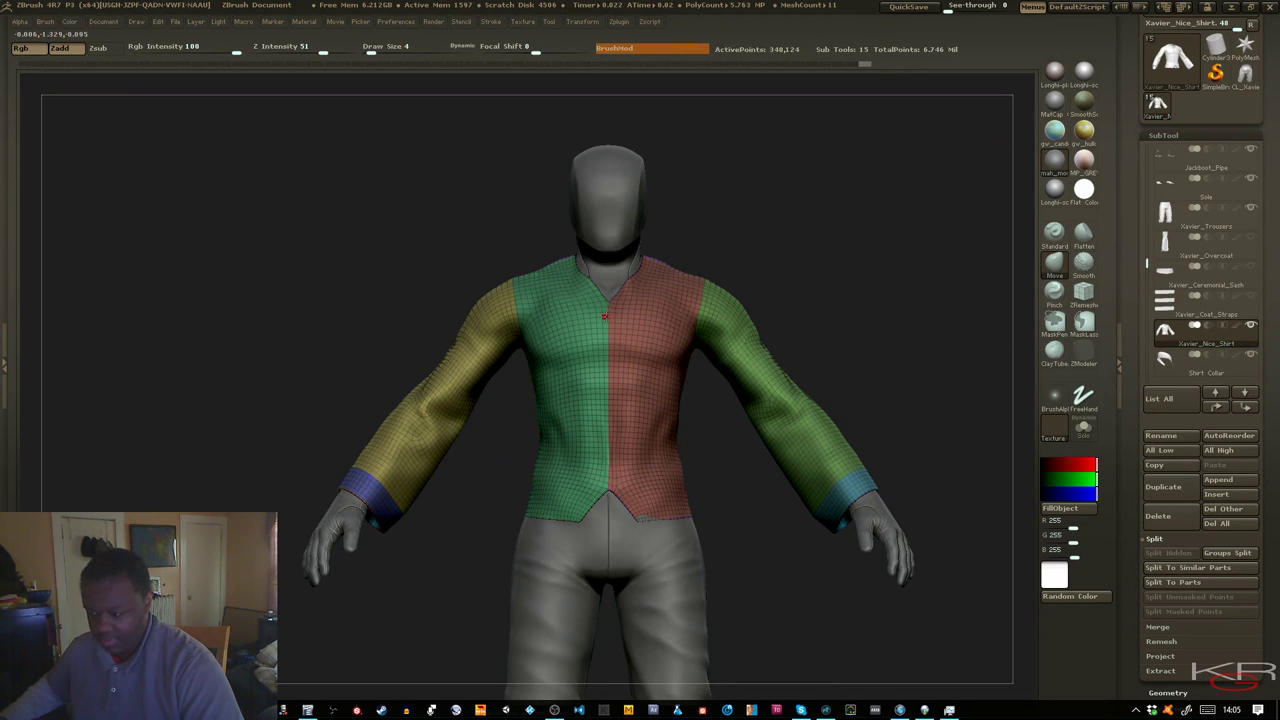
Undo the shirt's subdivisions and Panel Loops to return to the single-layer low-poly mesh
ctrl+right_drag(822, 247, 903, 273)
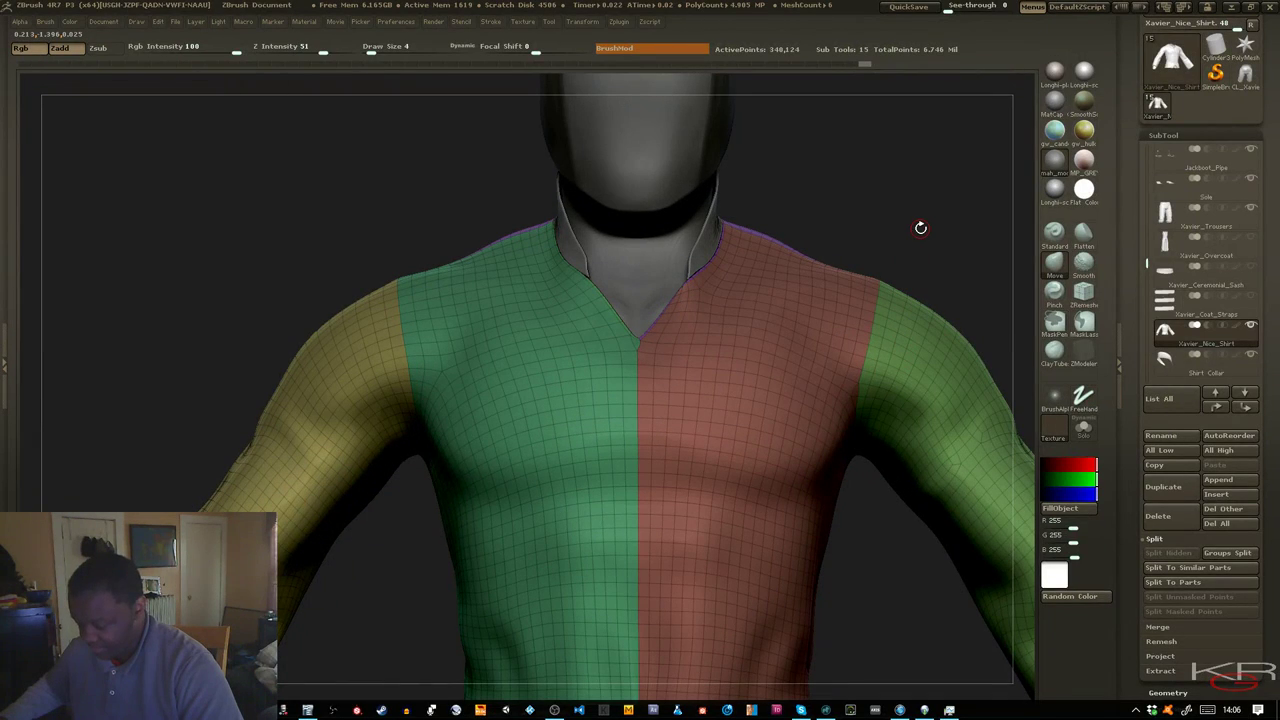
key(shift+d)
key(ctrl)
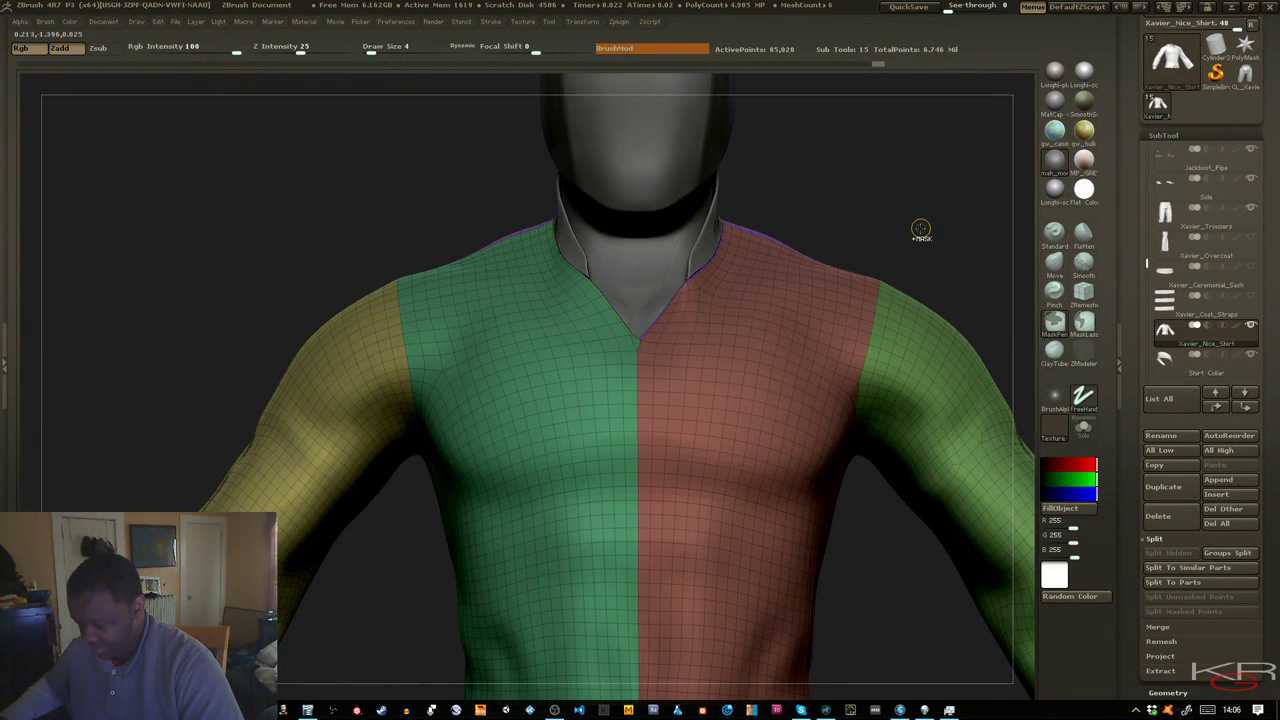
key(ctrl+z)
key(ctrl+z)
key(ctrl+z)
key(ctrl+z)
key(ctrl+z)
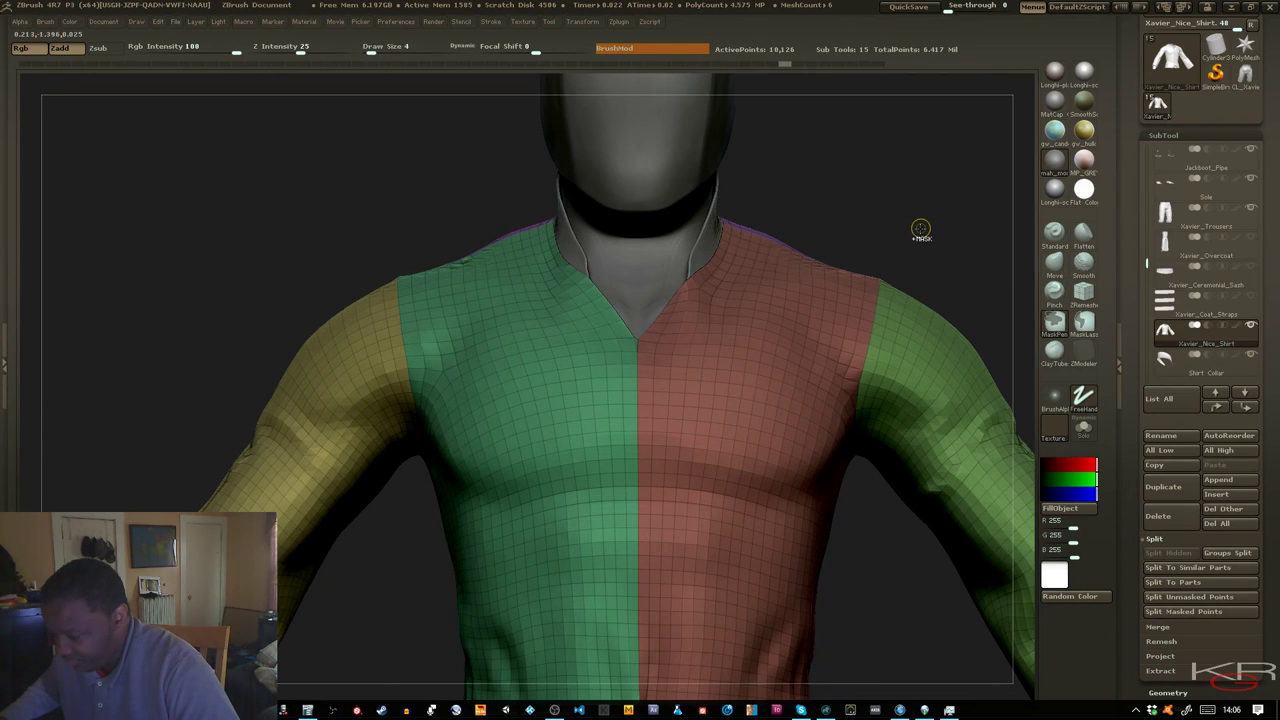
Set the ZModeler brush's point action to Stitch and try it at the base of the shirt's V-neck, undoing the attempt
ctrl+right_drag(921, 230, 933, 348)
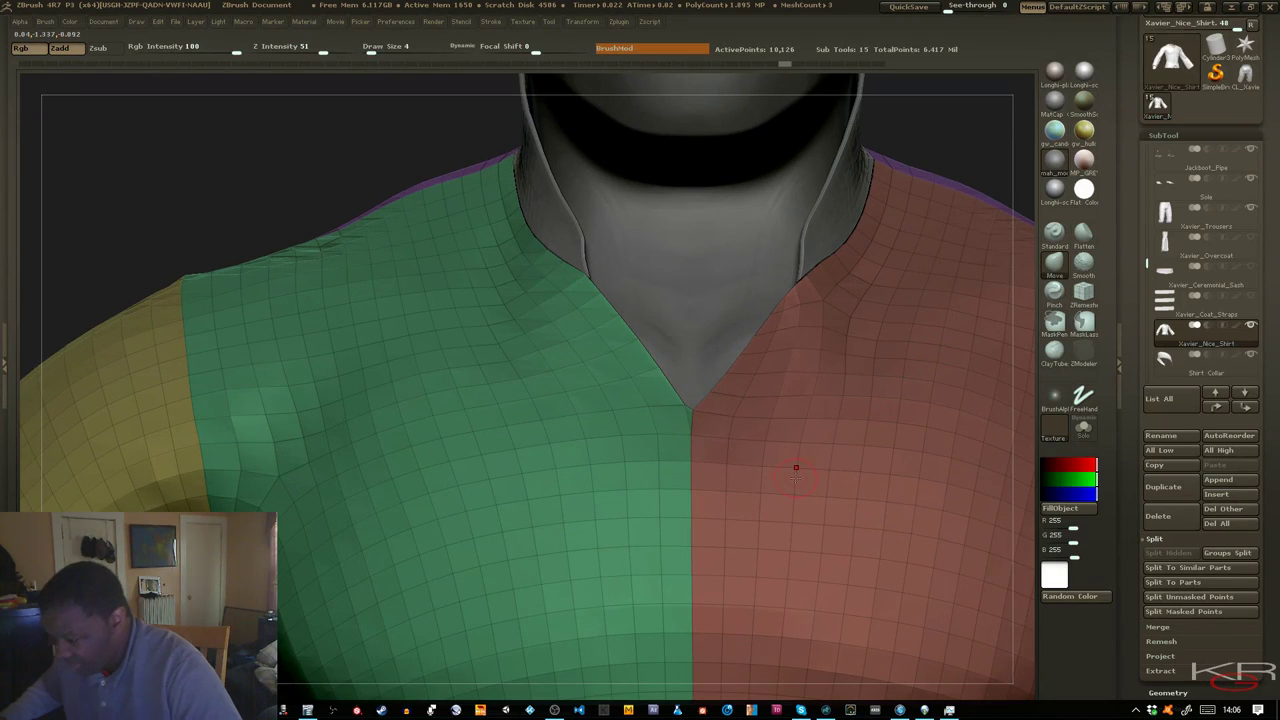
click(1083, 350)
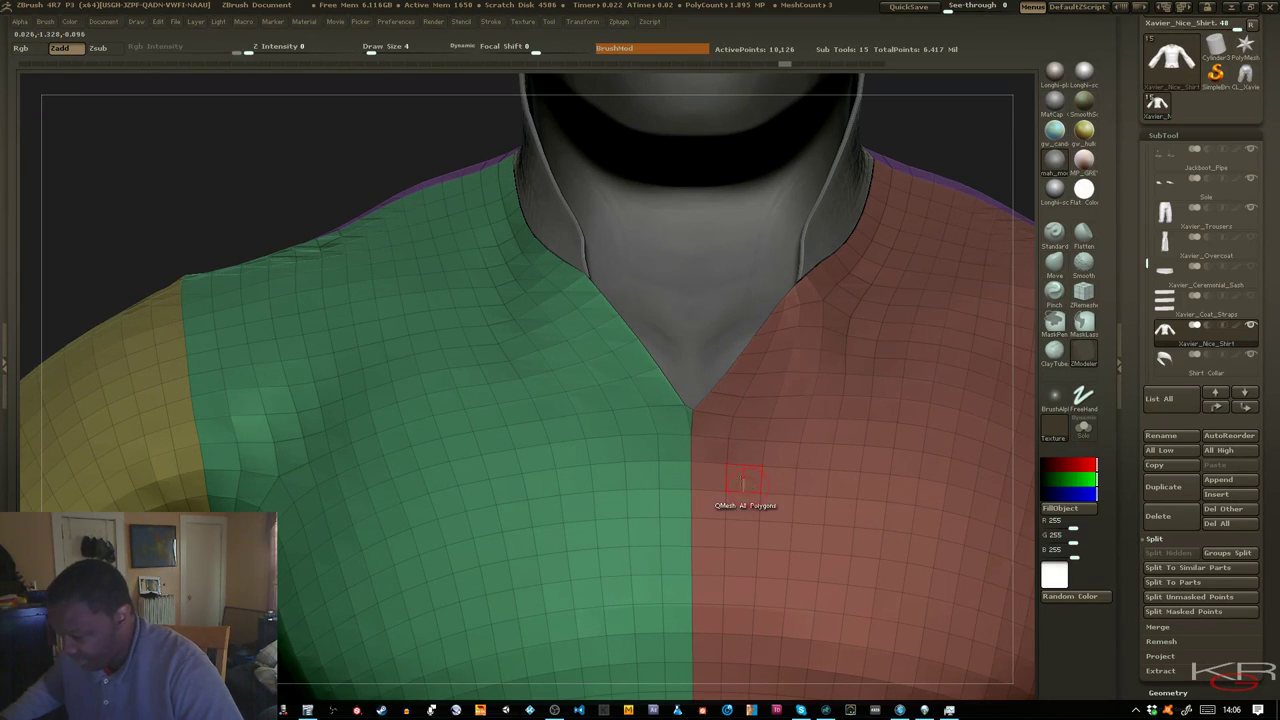
key(space)
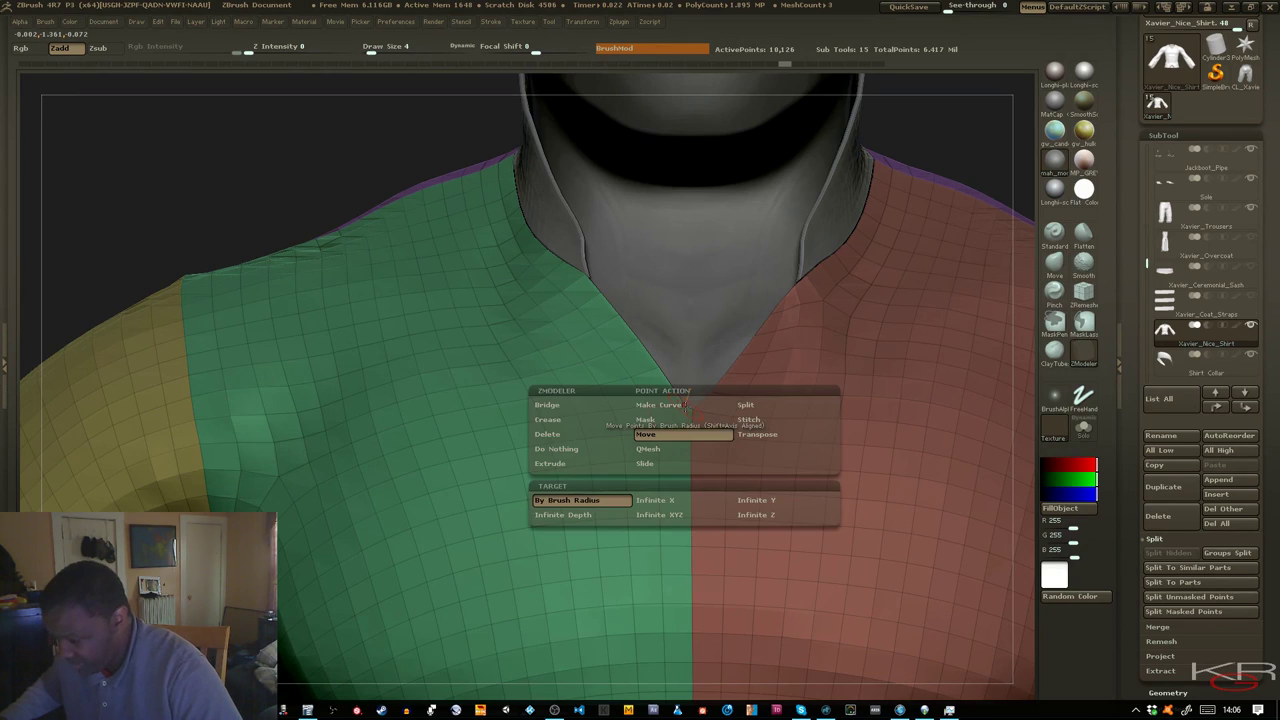
click(752, 421)
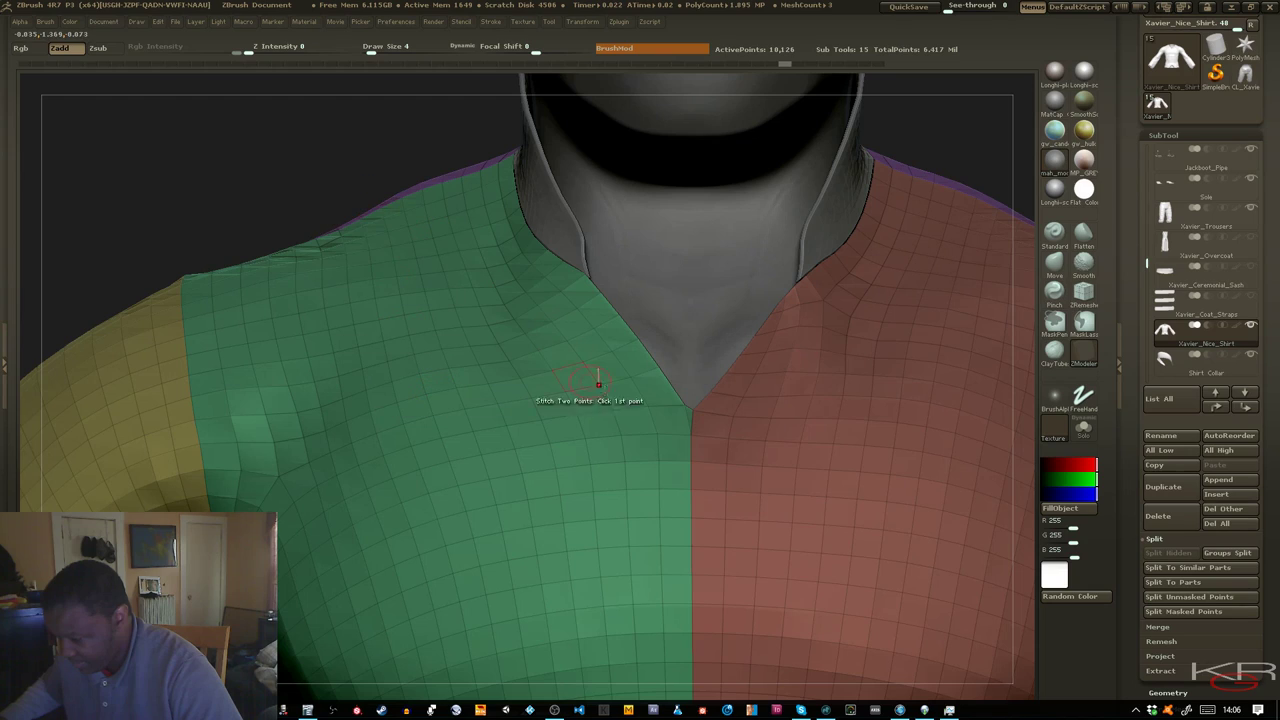
click(704, 413)
key(ctrl+z)
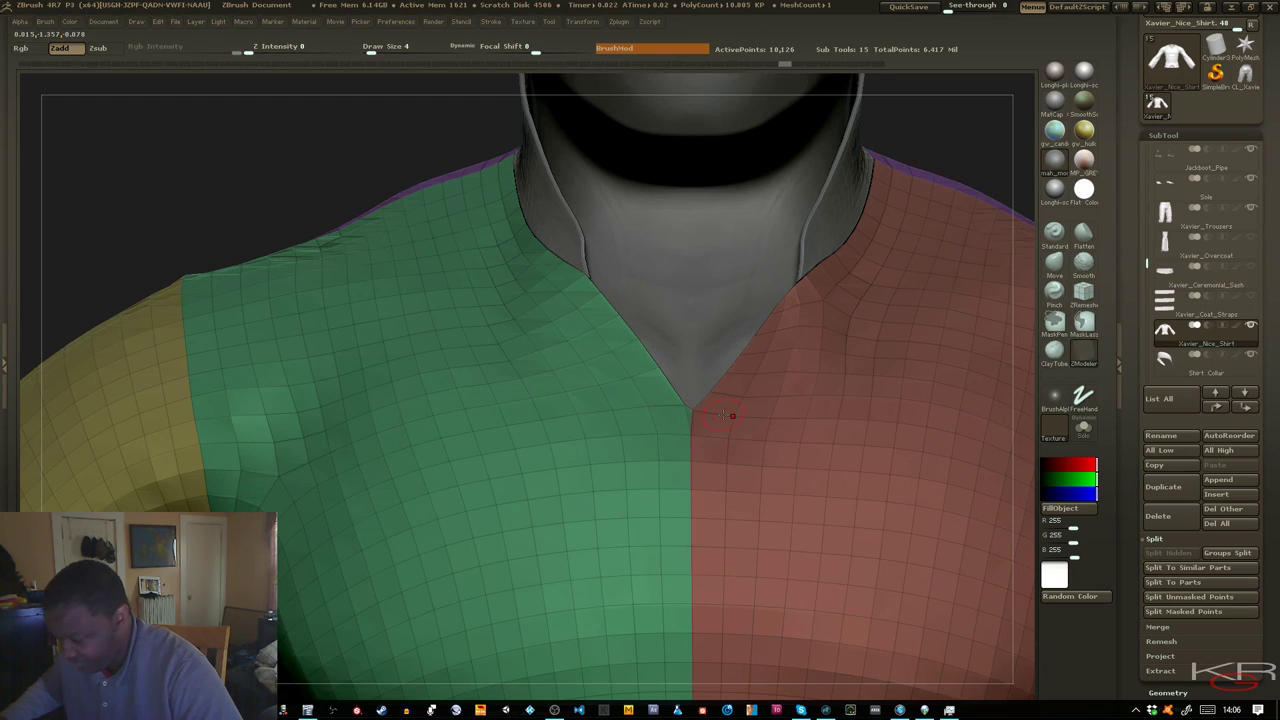
Stitch together the extra points at the base of the shirt's V-neck so both collar edges meet in one point
ctrl+right_drag(731, 417, 699, 451)
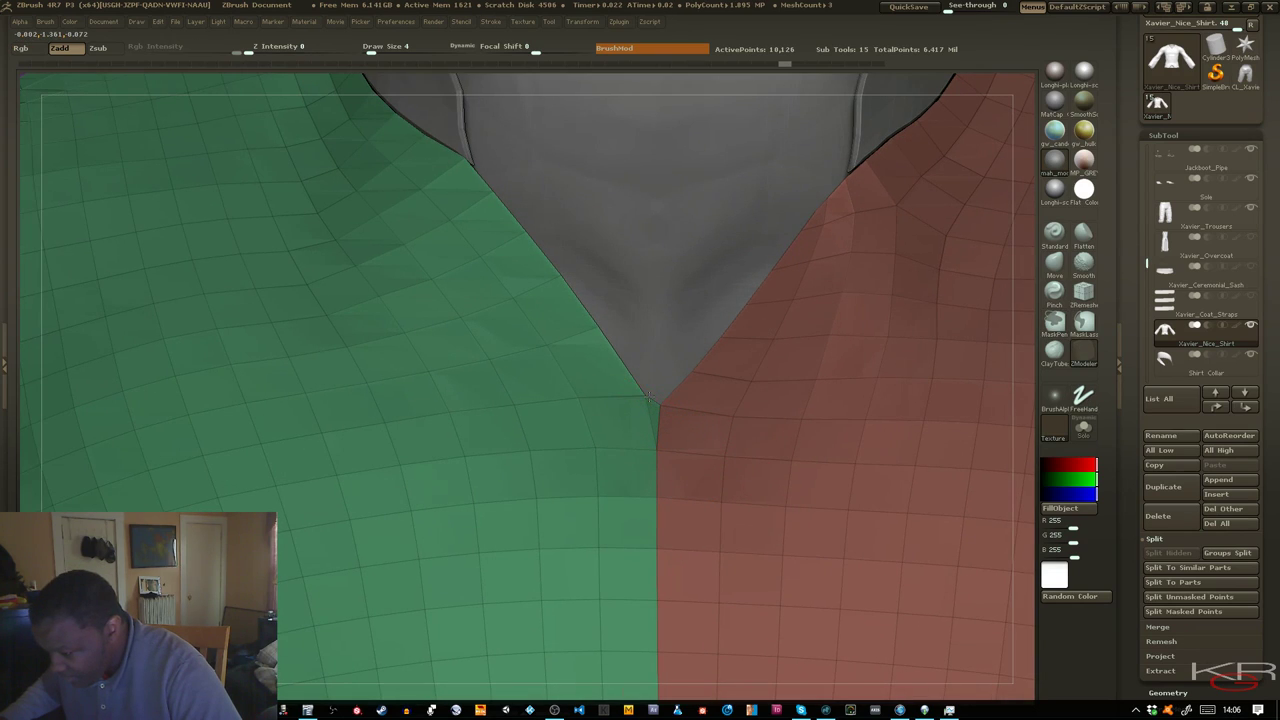
key(space)
key(space)
click(604, 527)
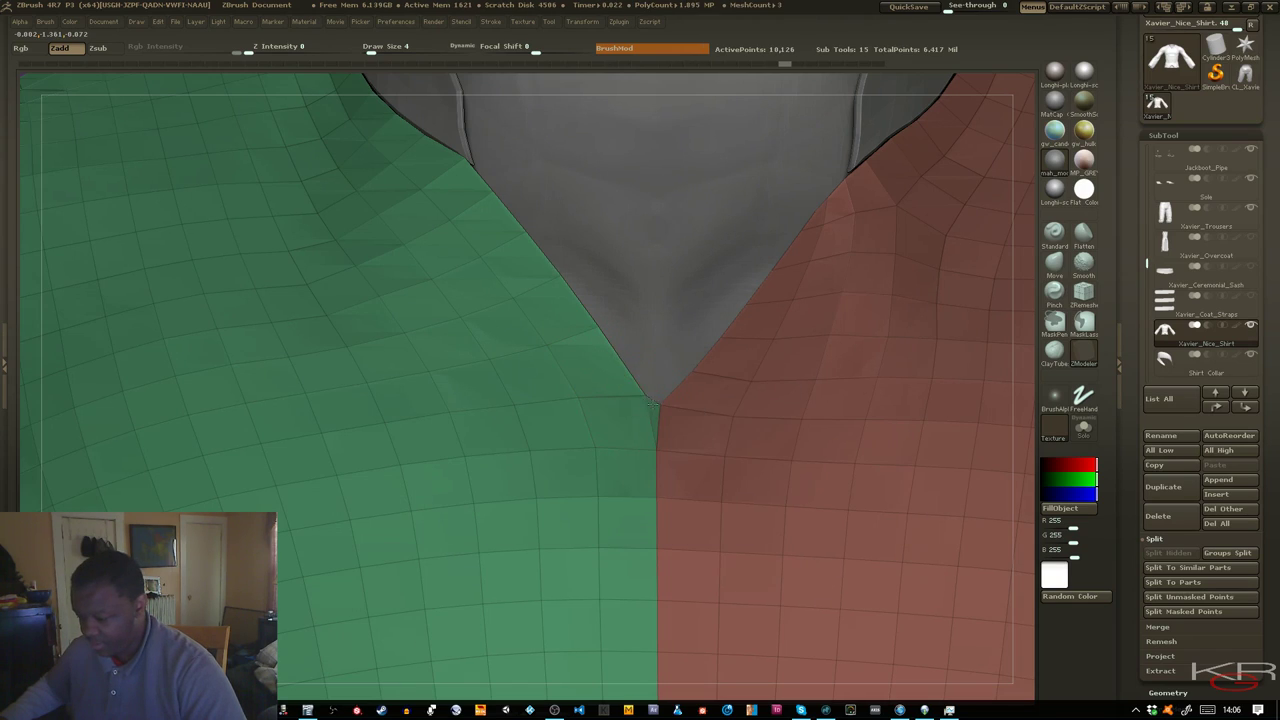
click(658, 399)
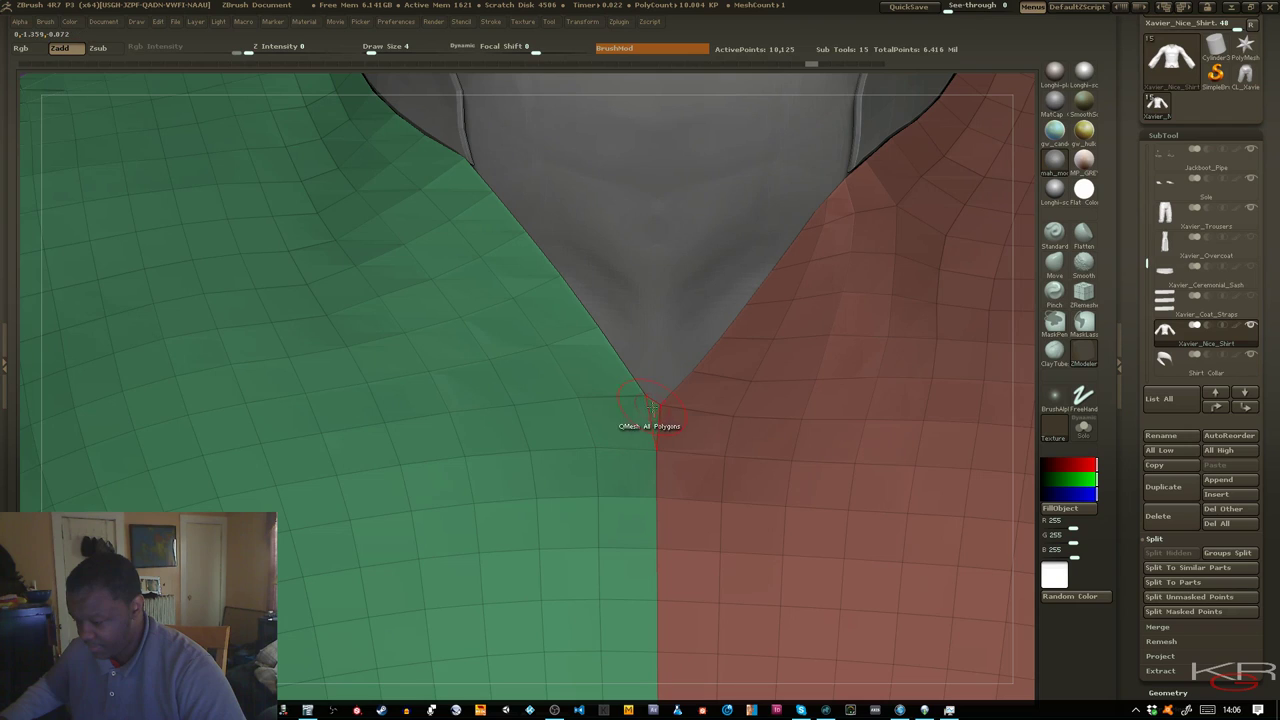
click(658, 403)
click(660, 405)
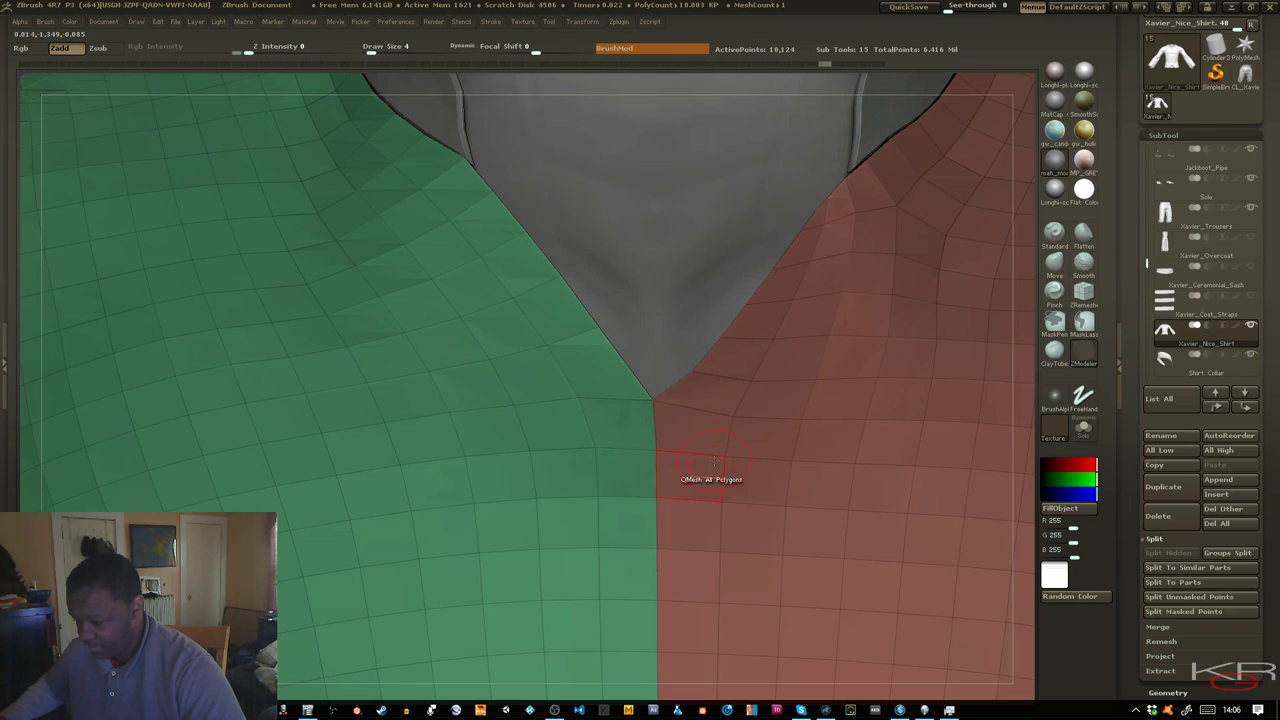
Try Panel Loops on the stitched shirt with Thickness 0.002, preview it with Dynamic Subdiv smoothing, and undo it
ctrl+right_drag(712, 461, 629, 287)
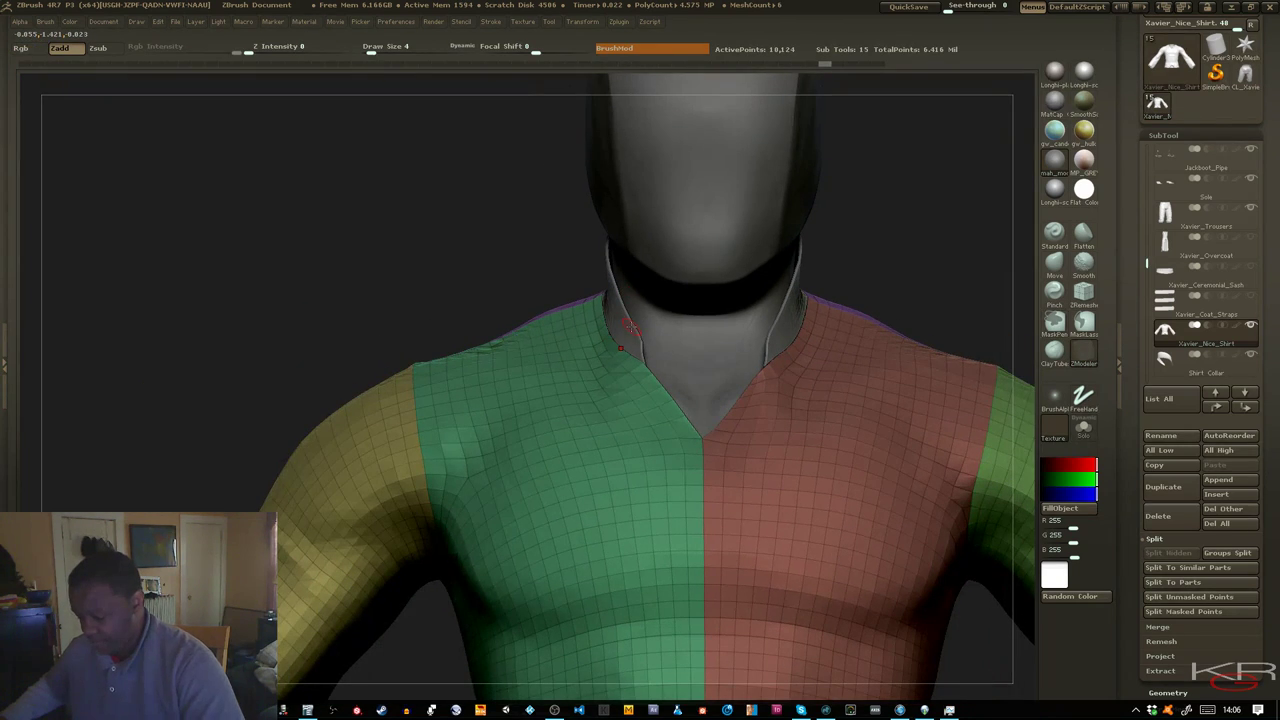
key(d)
key(shift+d)
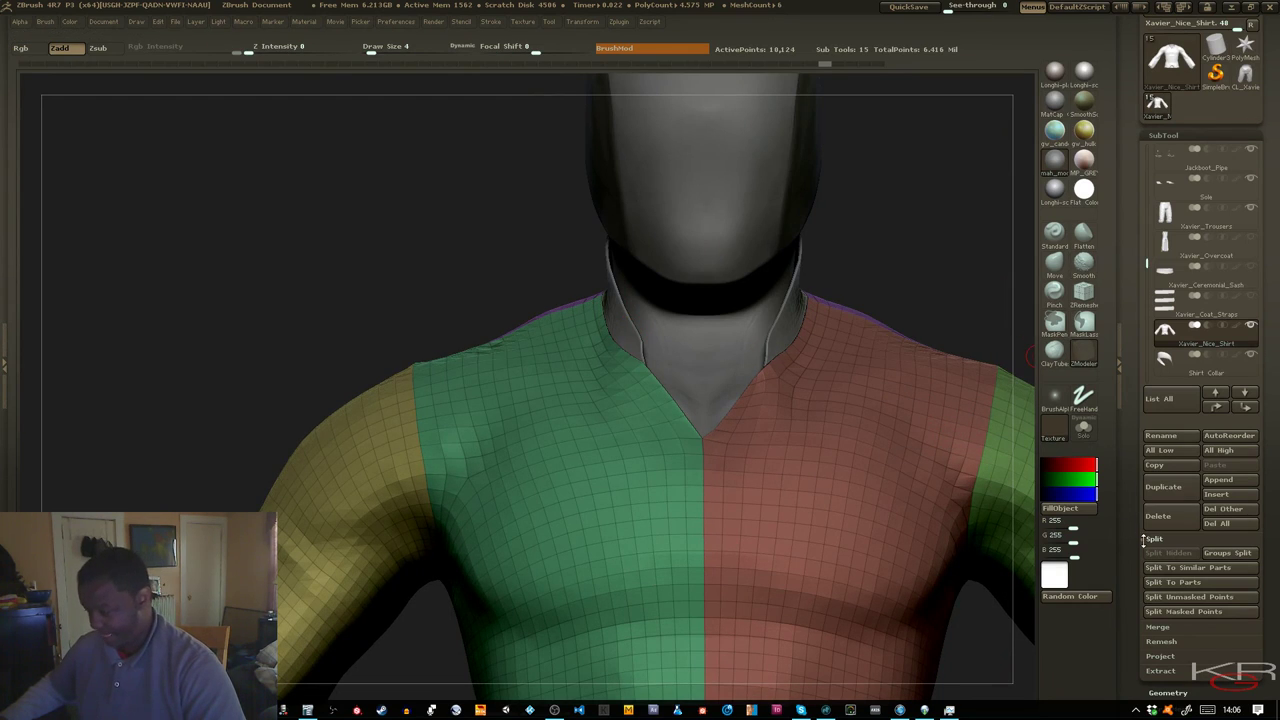
scroll(1135, 548, down, 2)
click(1166, 591)
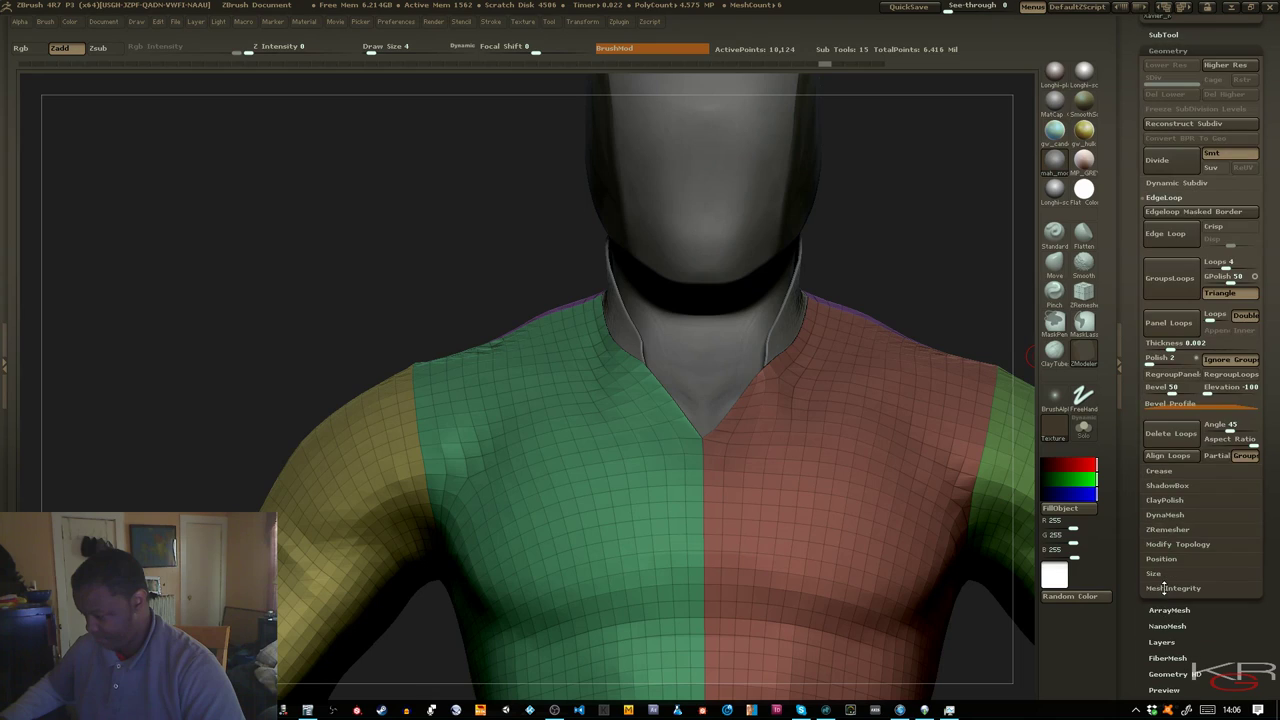
click(1166, 530)
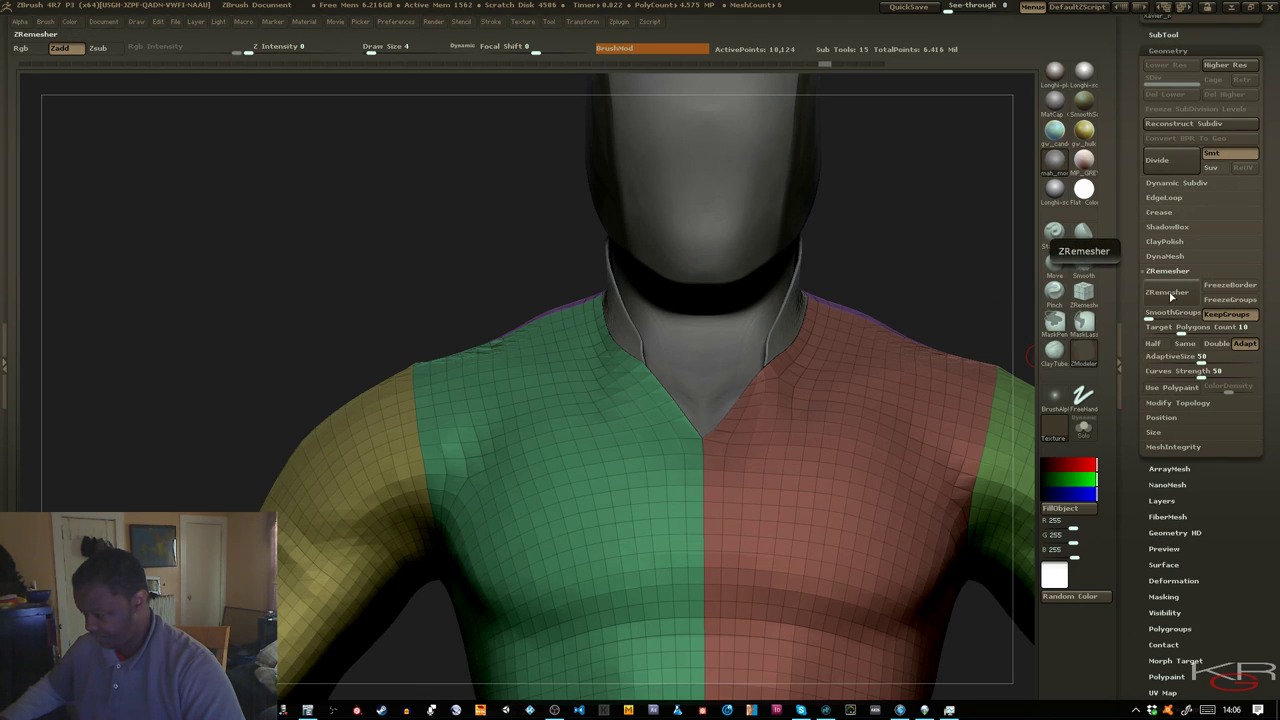
click(1163, 197)
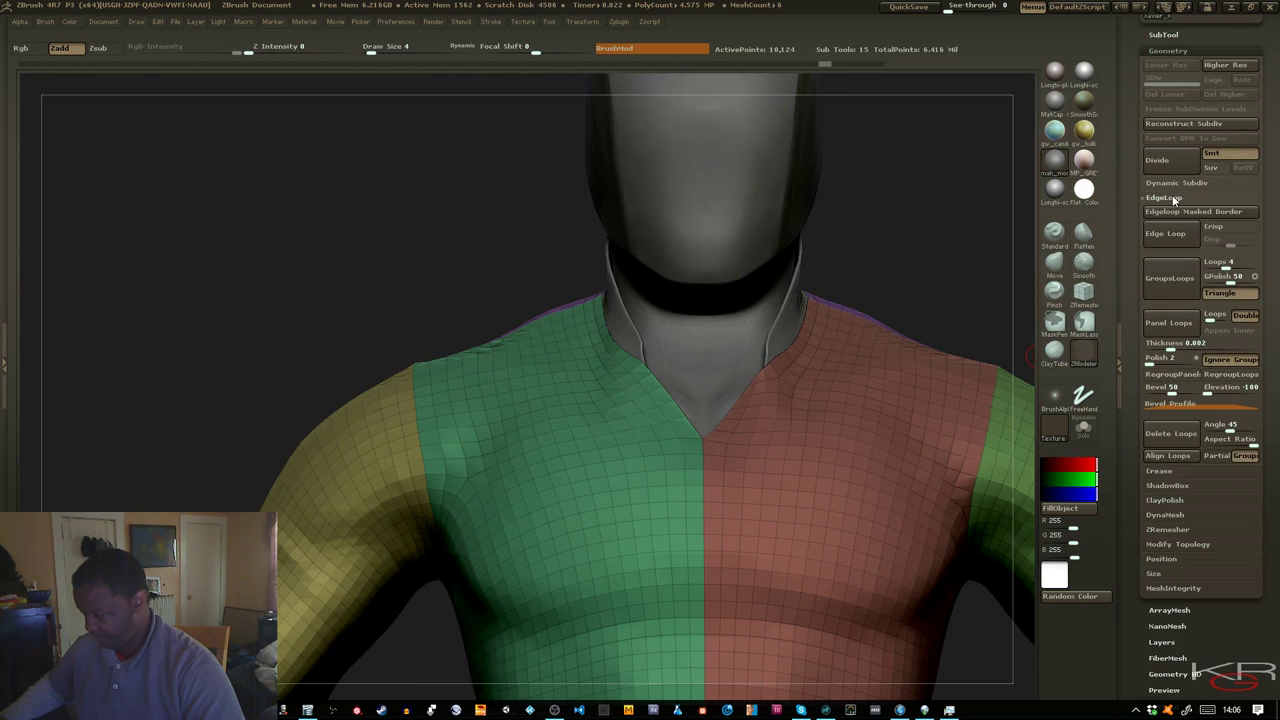
click(1168, 324)
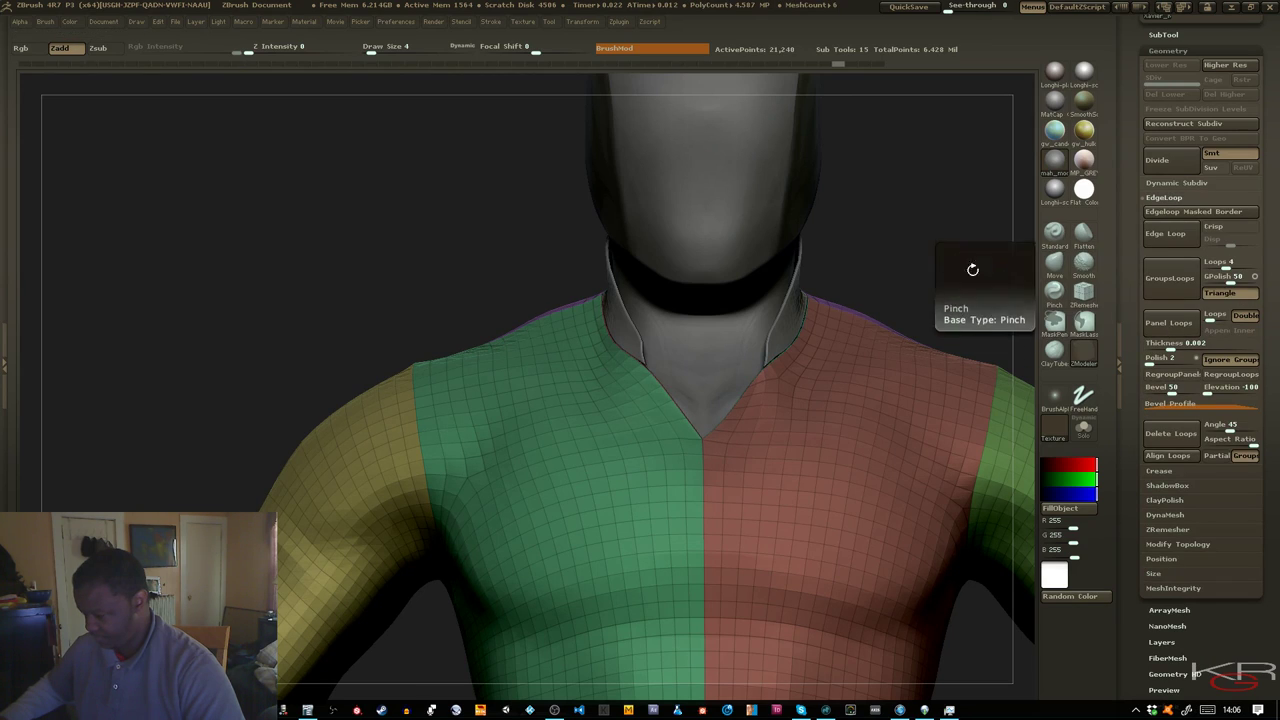
key(ctrl+z)
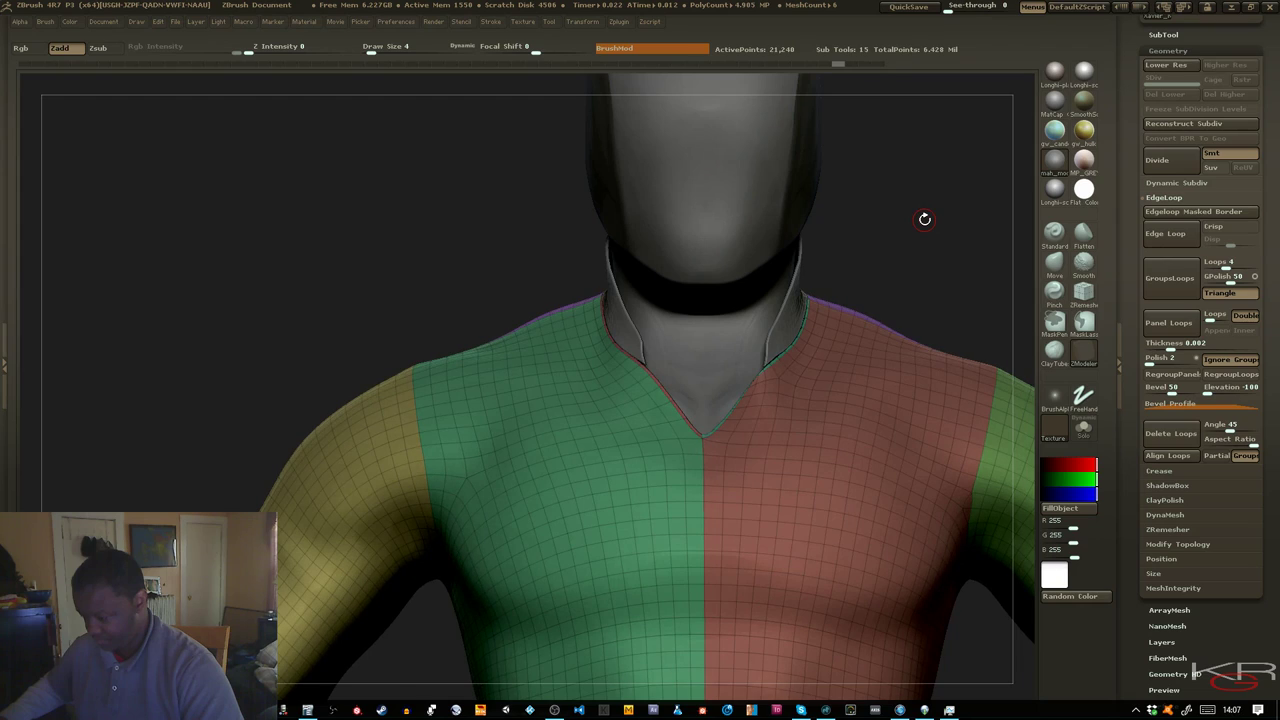
key(ctrl+z)
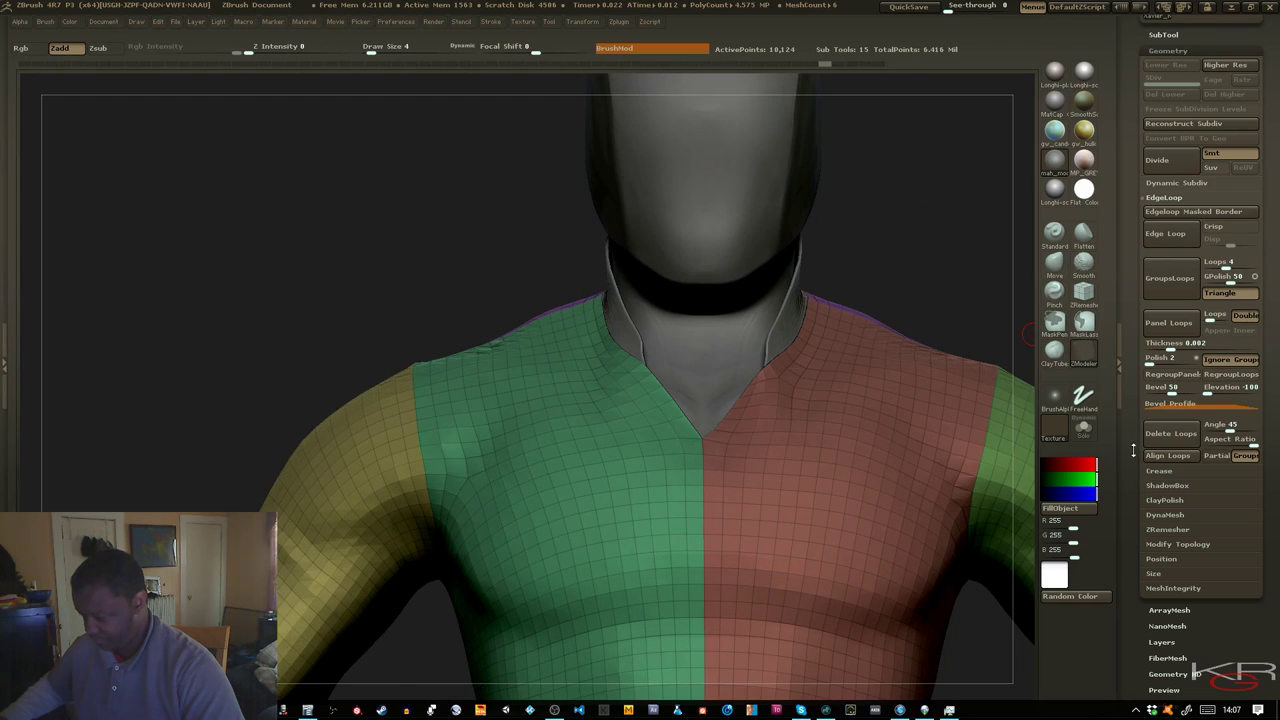
Apply Panel Loops to the stitched shirt with Thickness 0.002 and Ignore Groups enabled, and check the neckline without Dynamic Subdiv smoothing
click(1160, 470)
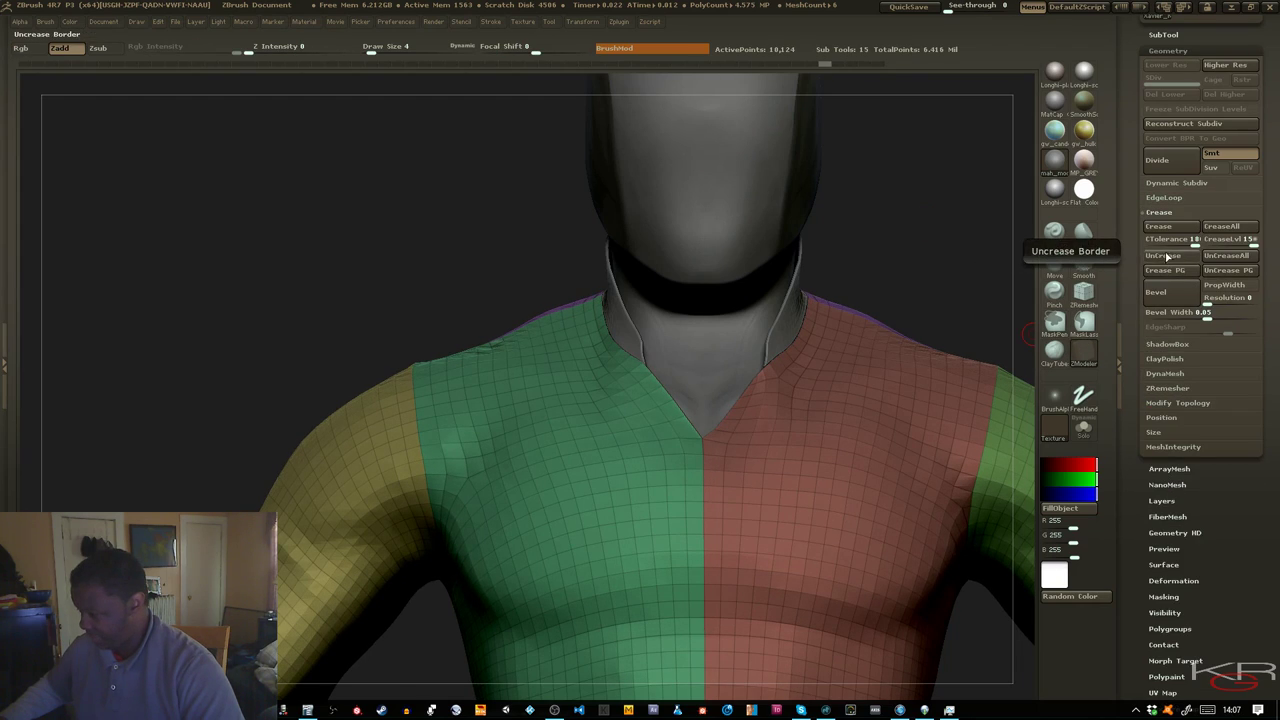
click(1176, 197)
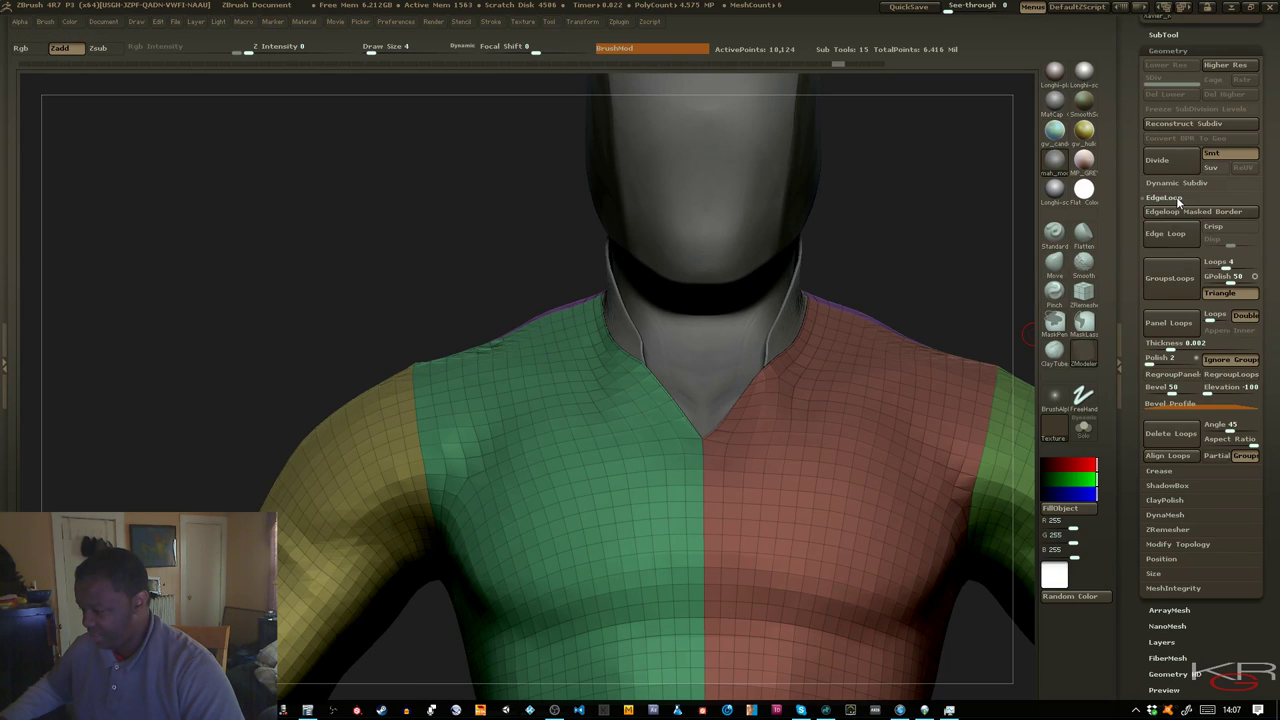
click(1170, 325)
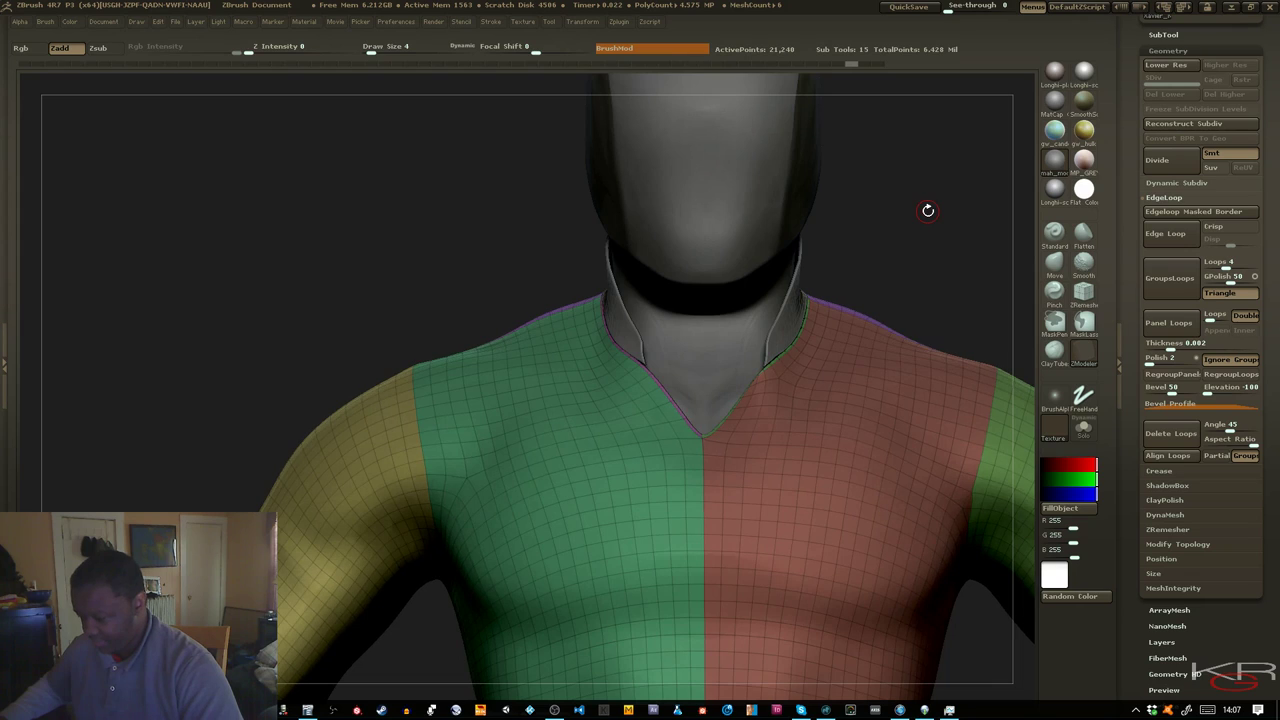
key(shift+d)
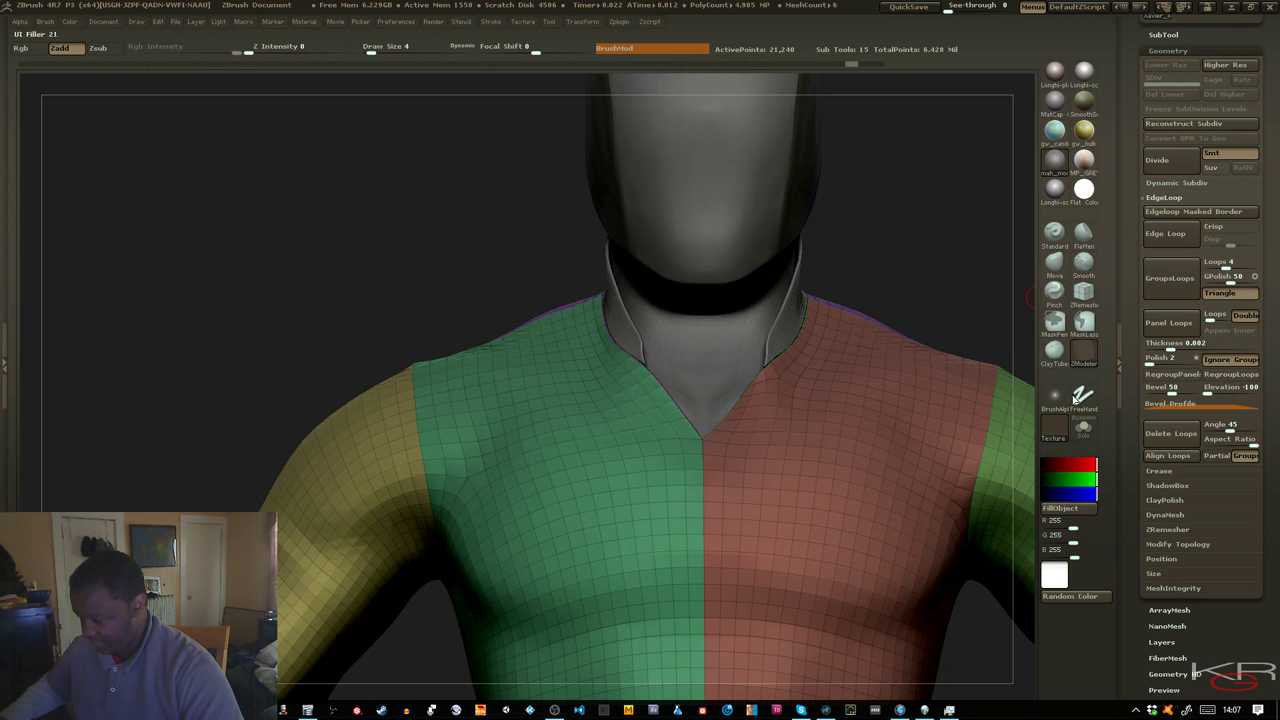
drag(965, 273, 900, 328)
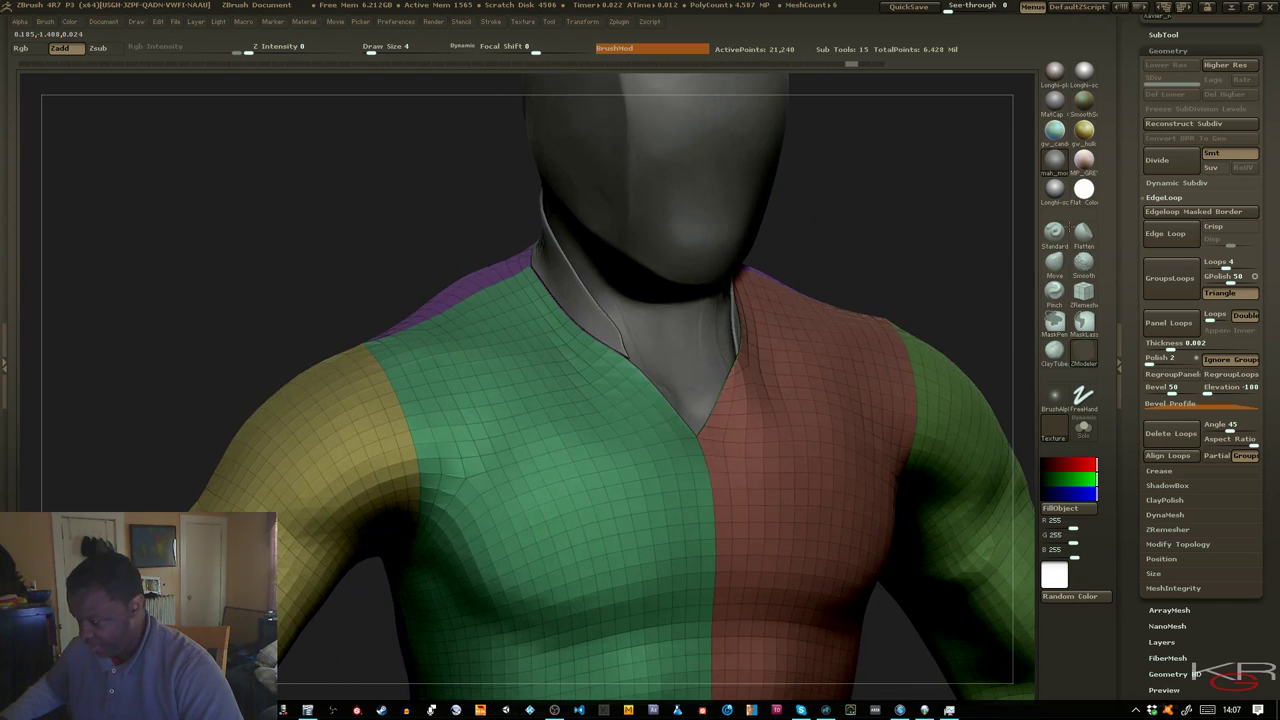
Divide the thickened shirt twice to reach subdivision level 3, and turn off the polyframe to inspect the surface
click(1170, 162)
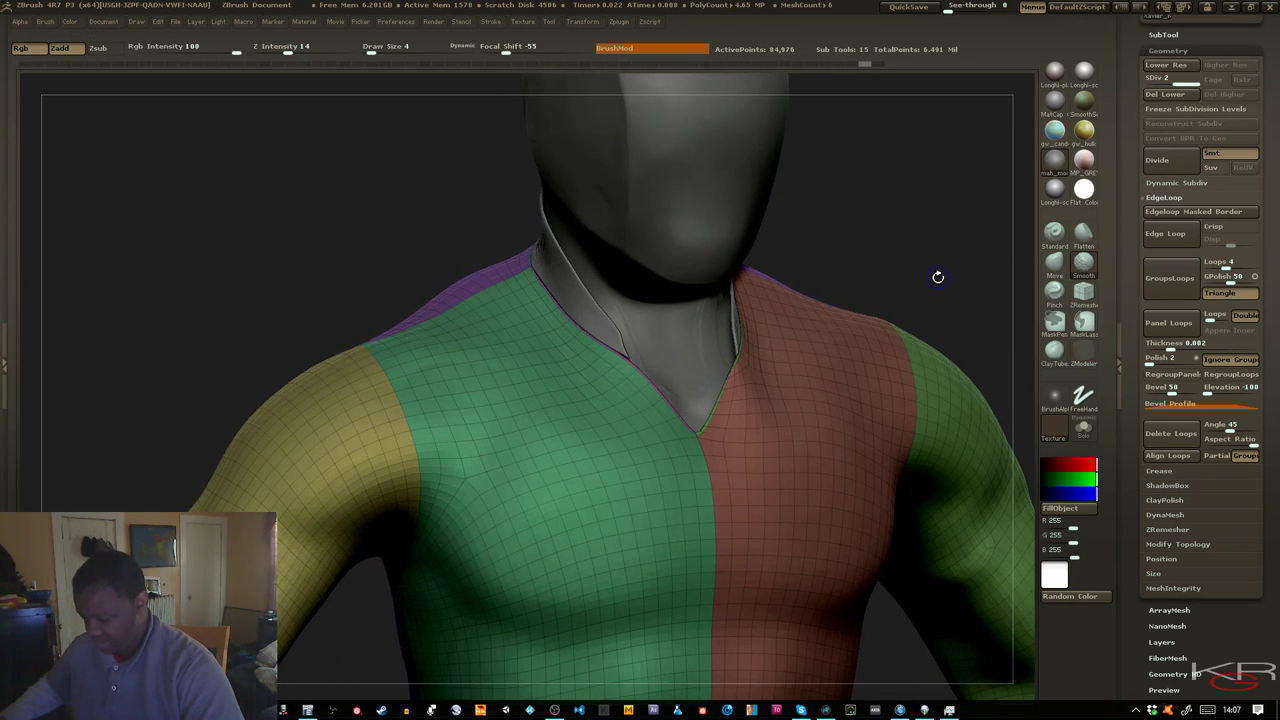
key(shift+f)
ctrl+right_drag(914, 291, 914, 257)
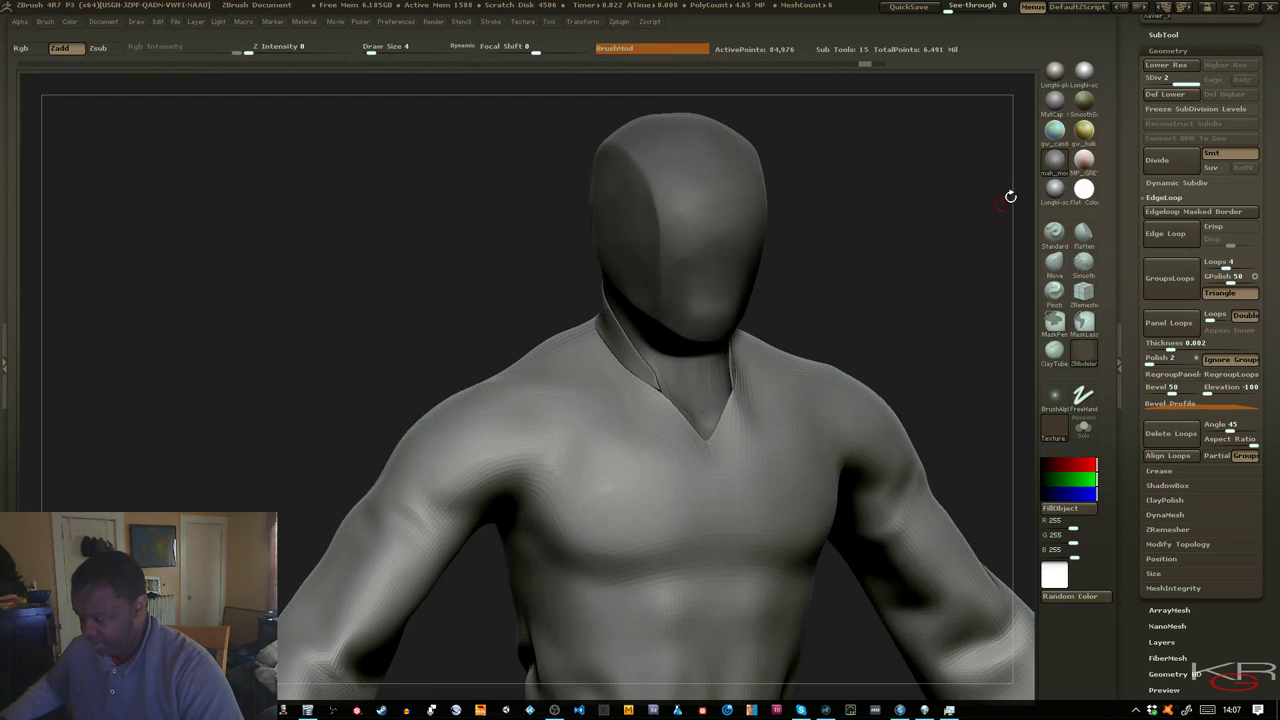
click(1166, 167)
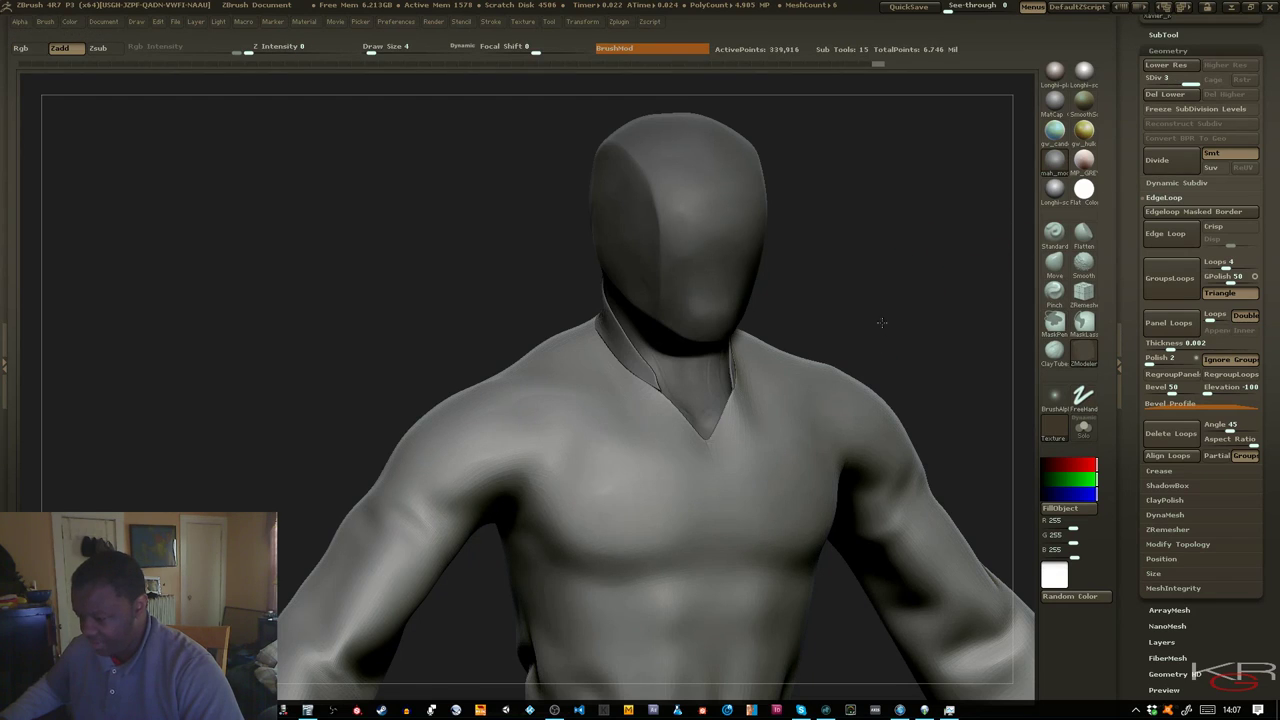
alt+drag(900, 320, 880, 206)
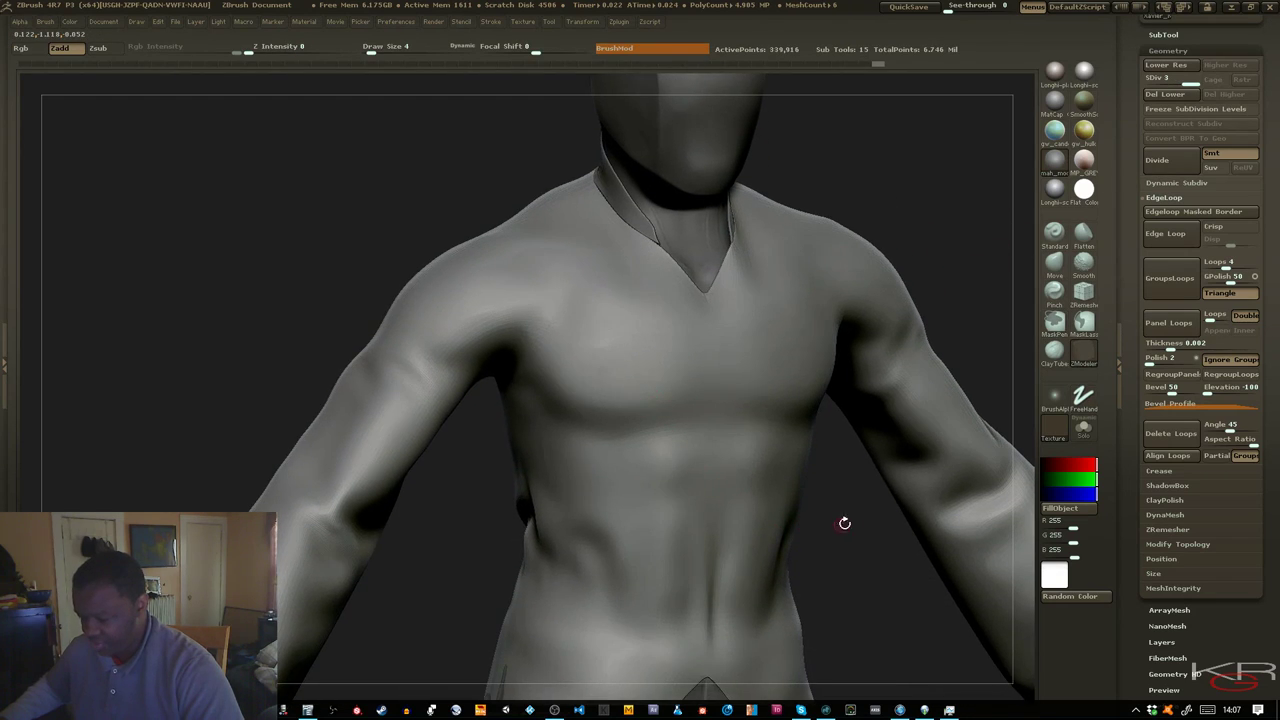
drag(845, 523, 832, 521)
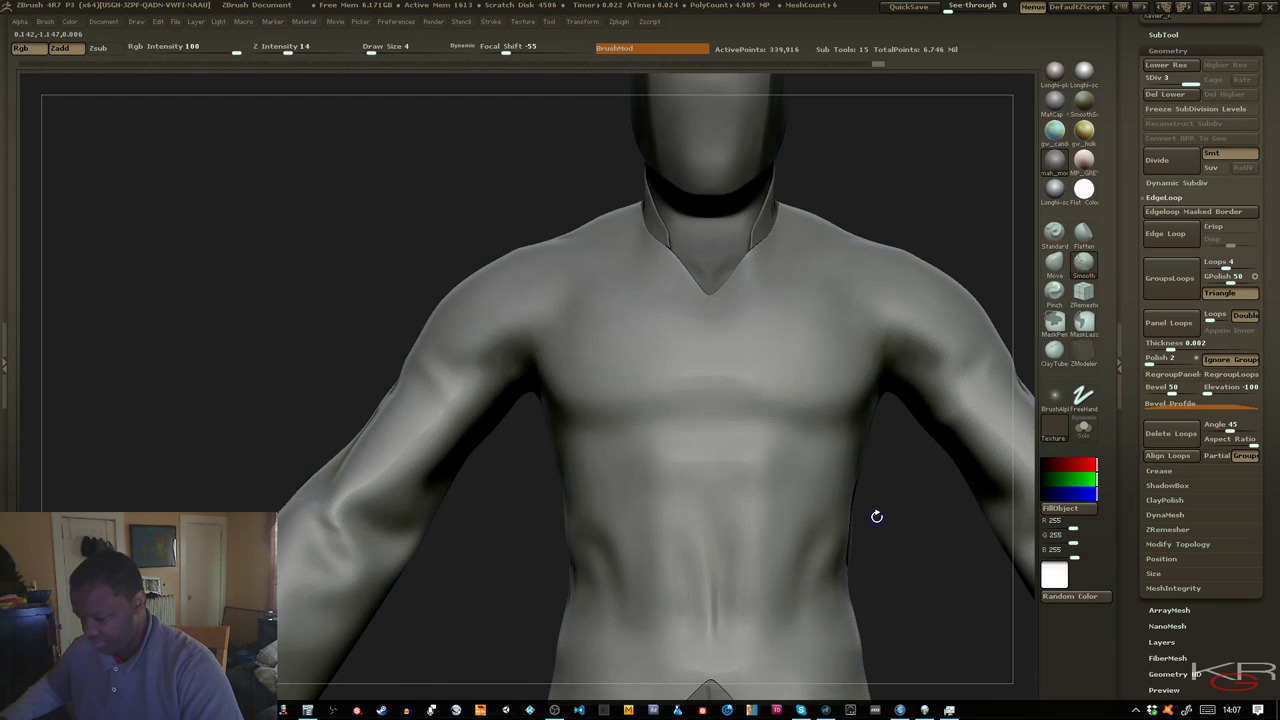
Show the shirt's polygroups with the polyframe, inspect the shirt from behind, and choose the ClayTubes brush
key(shift+f)
drag(899, 546, 947, 545)
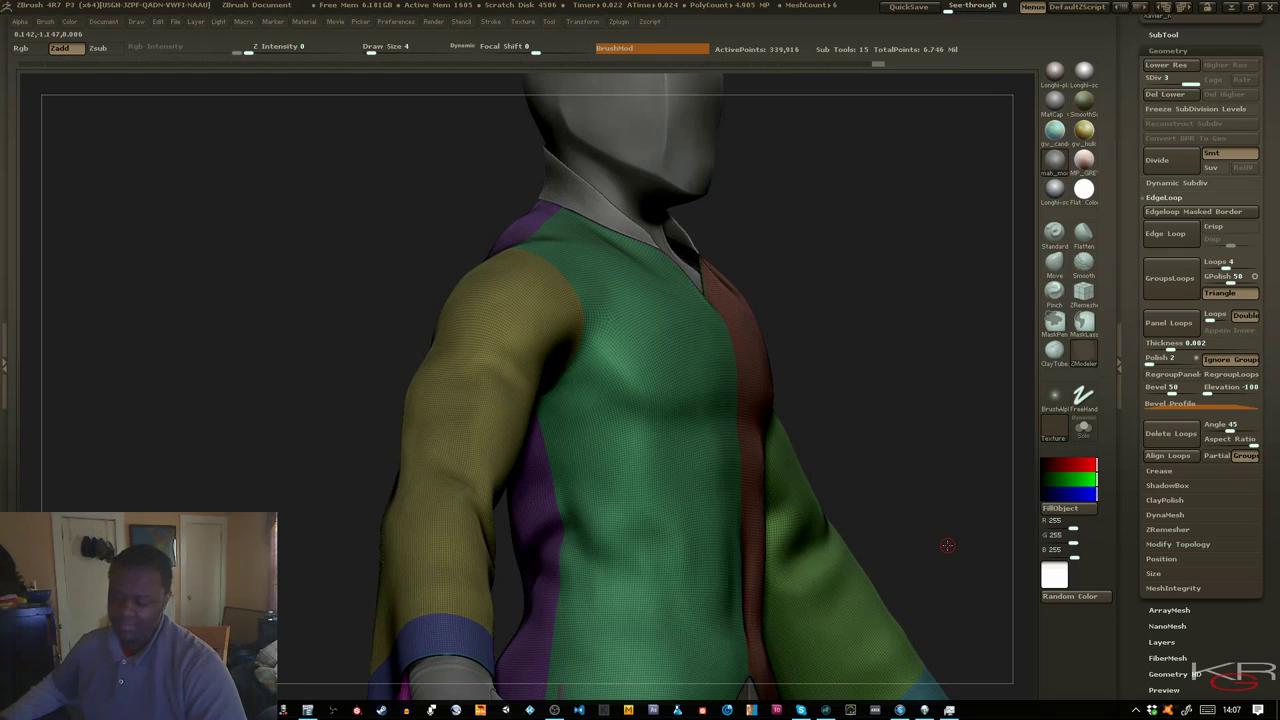
drag(1001, 488, 836, 477)
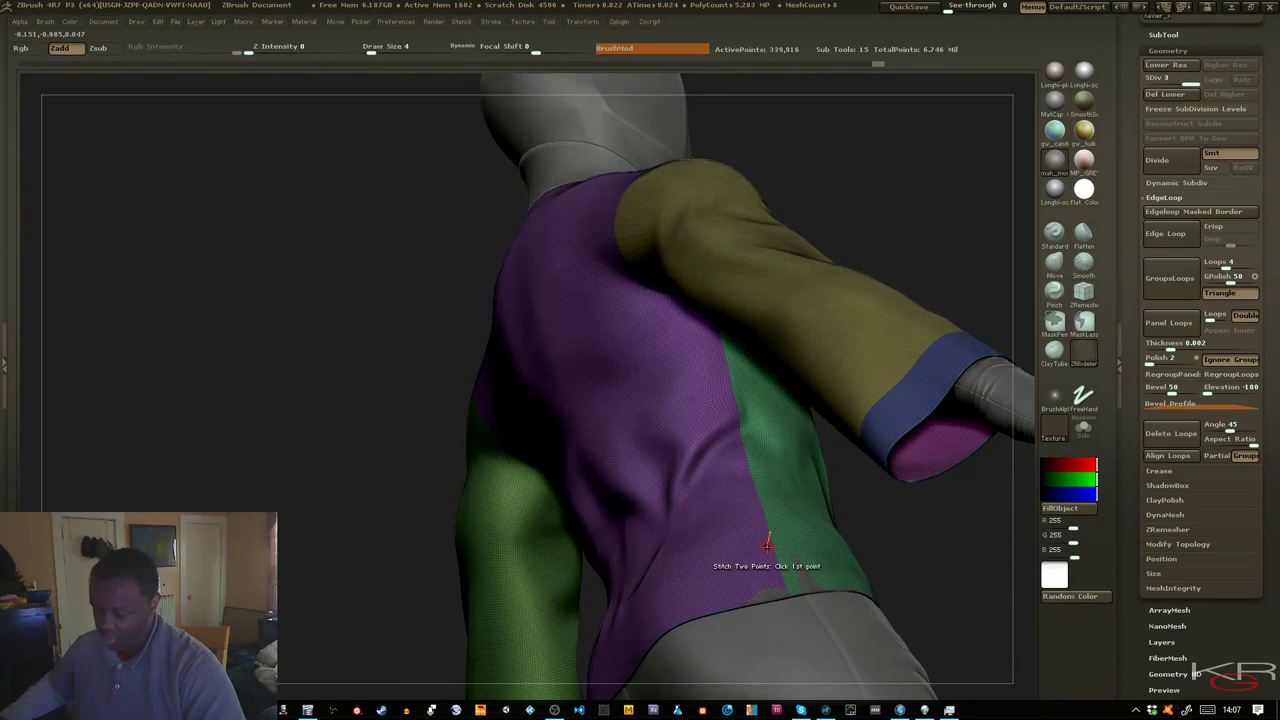
mouse_move(940, 234)
mouse_down()
mouse_move(920, 220)
mouse_move(904, 231)
mouse_move(960, 233)
mouse_up()
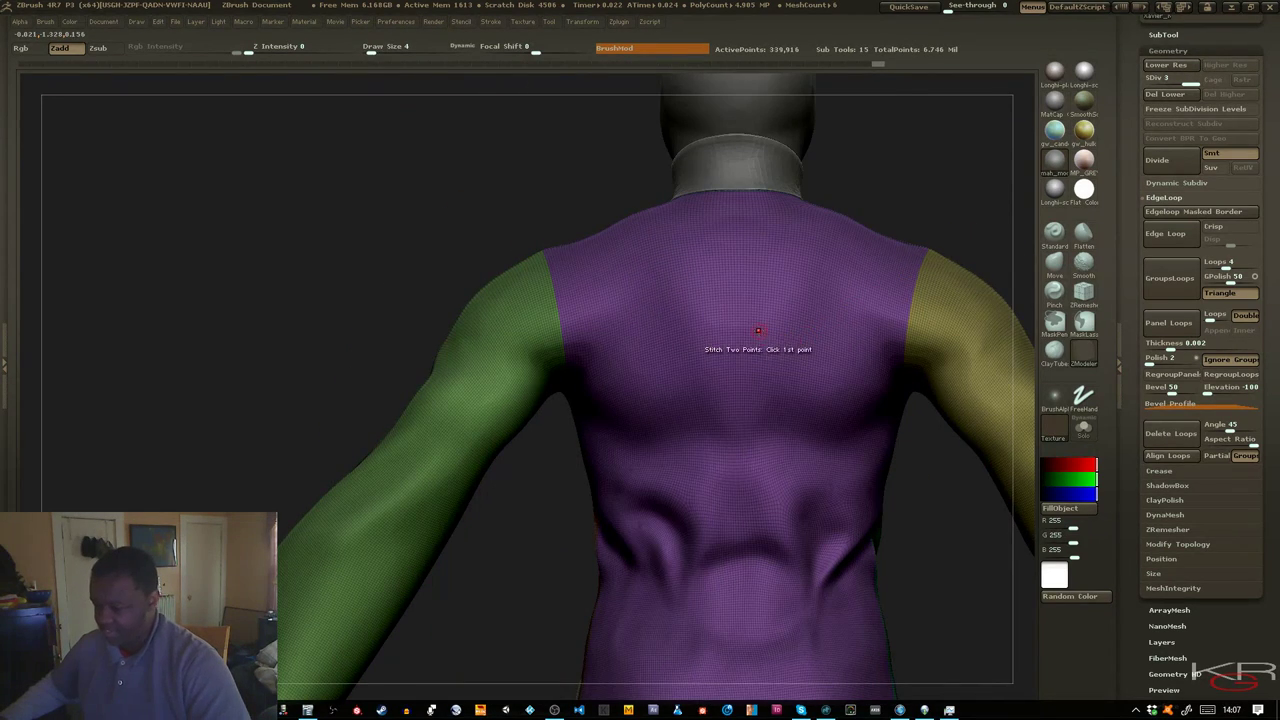
click(1054, 232)
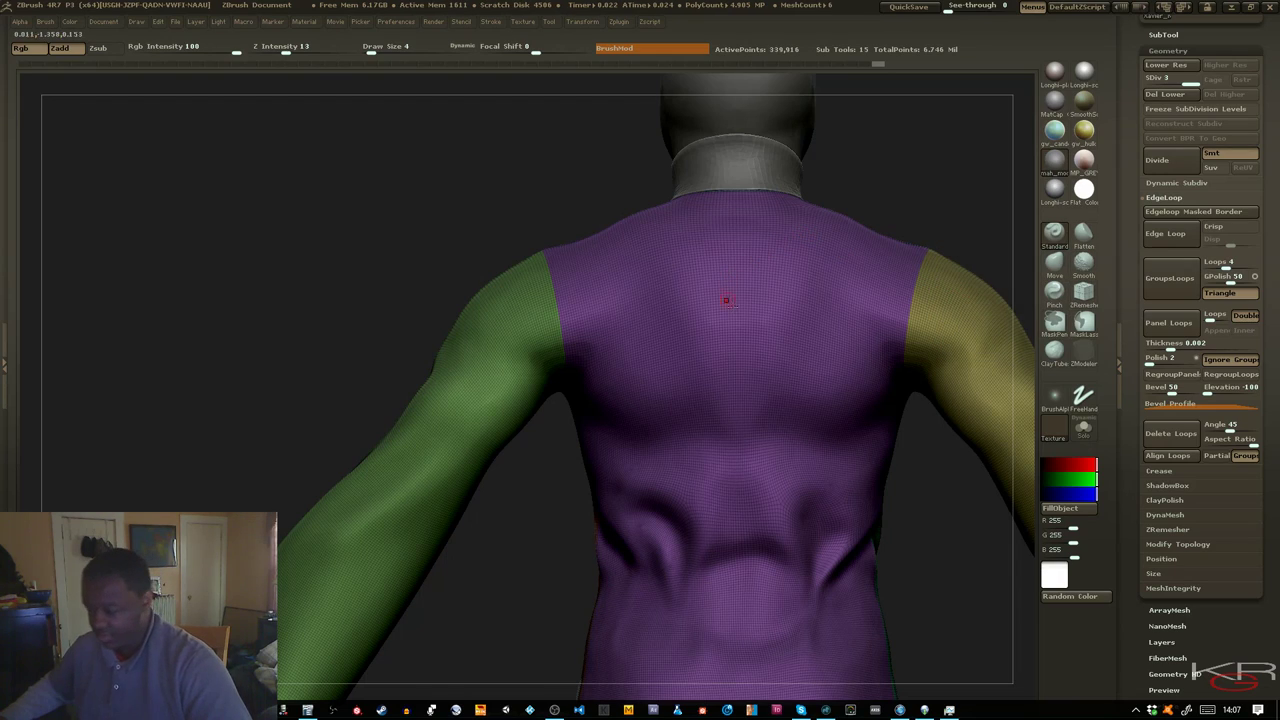
click(1054, 349)
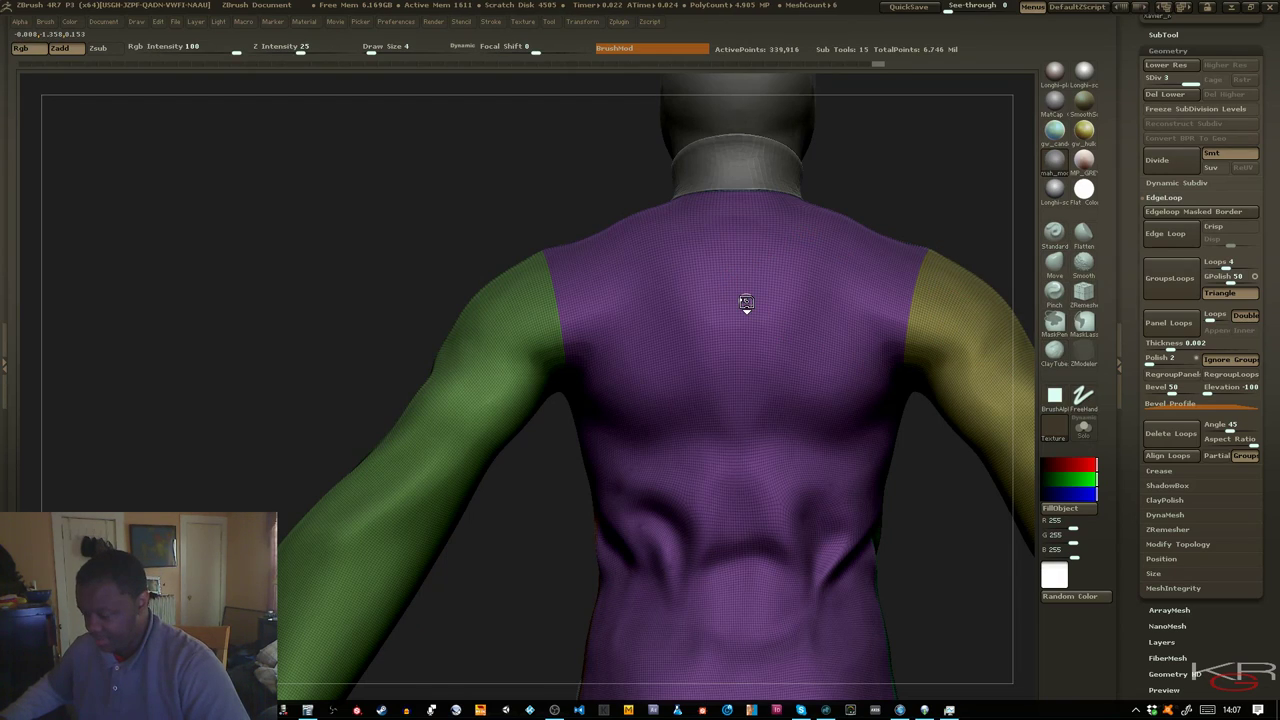
Mask the whole shirt except its purple back polygroup by isolating and masking the back panel and inverting the mask
alt+click(745, 302)
key(ctrl+a)
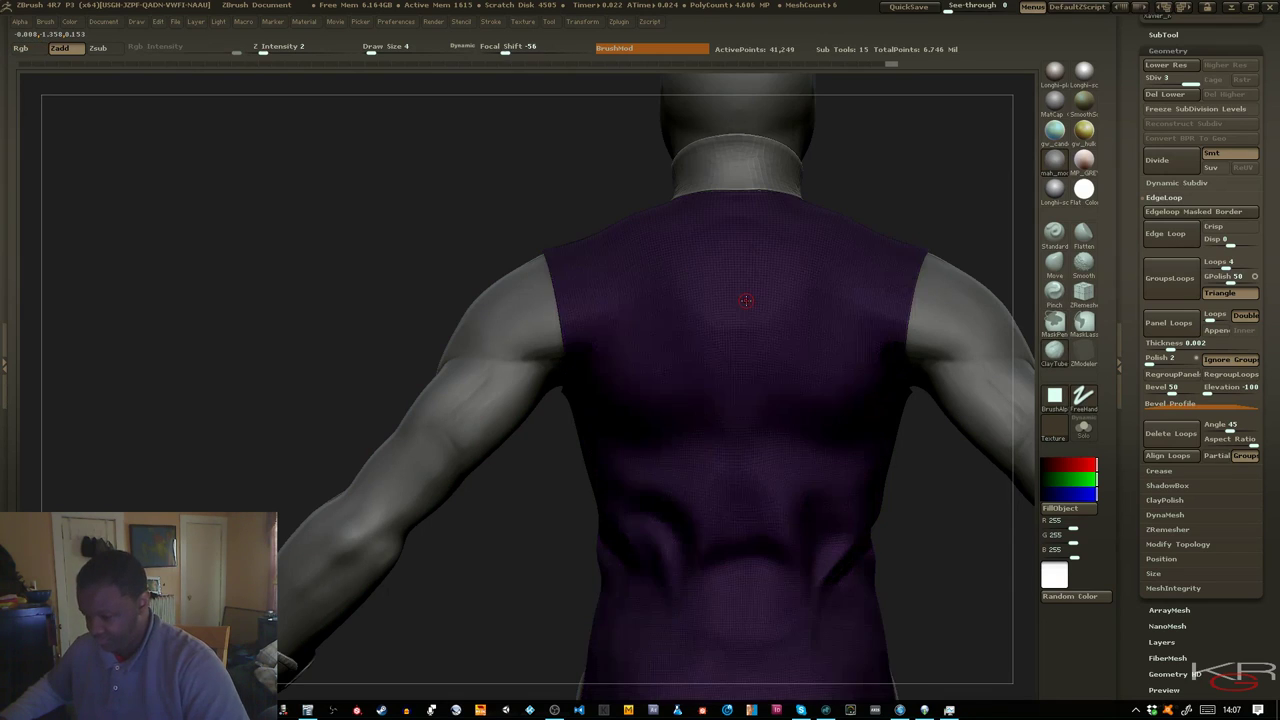
ctrl+shift+click(896, 186)
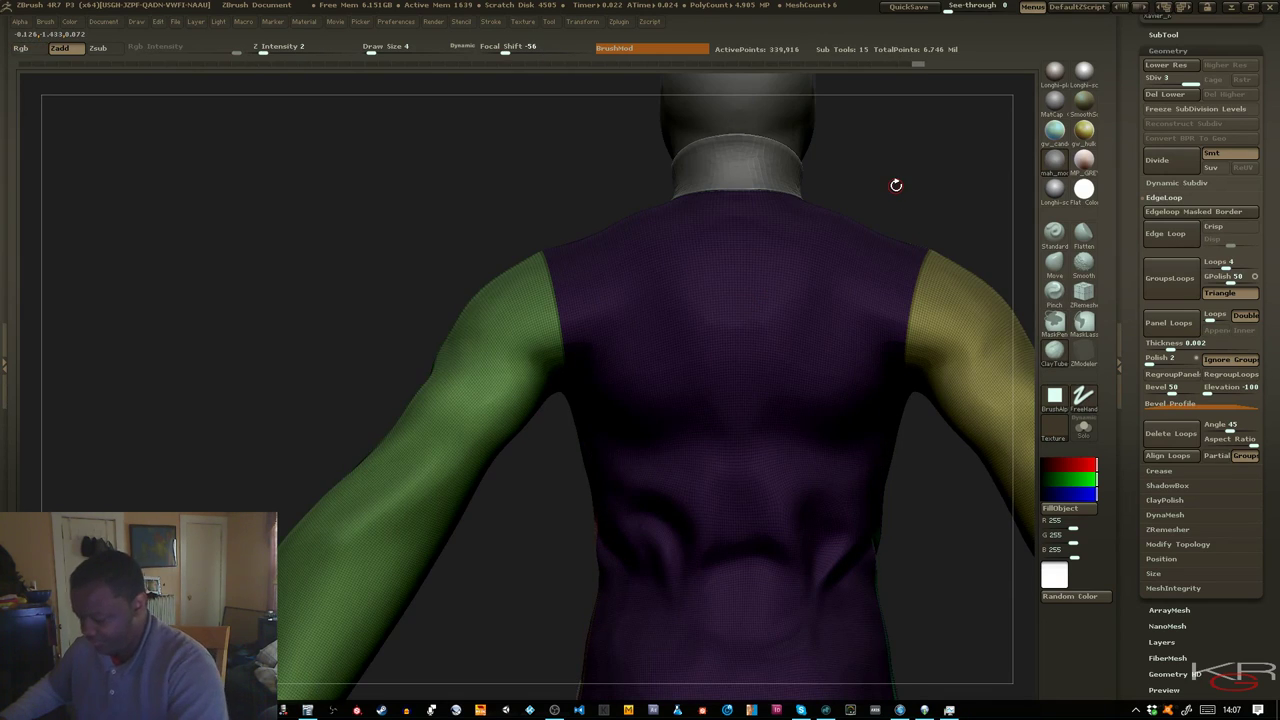
ctrl+click(896, 186)
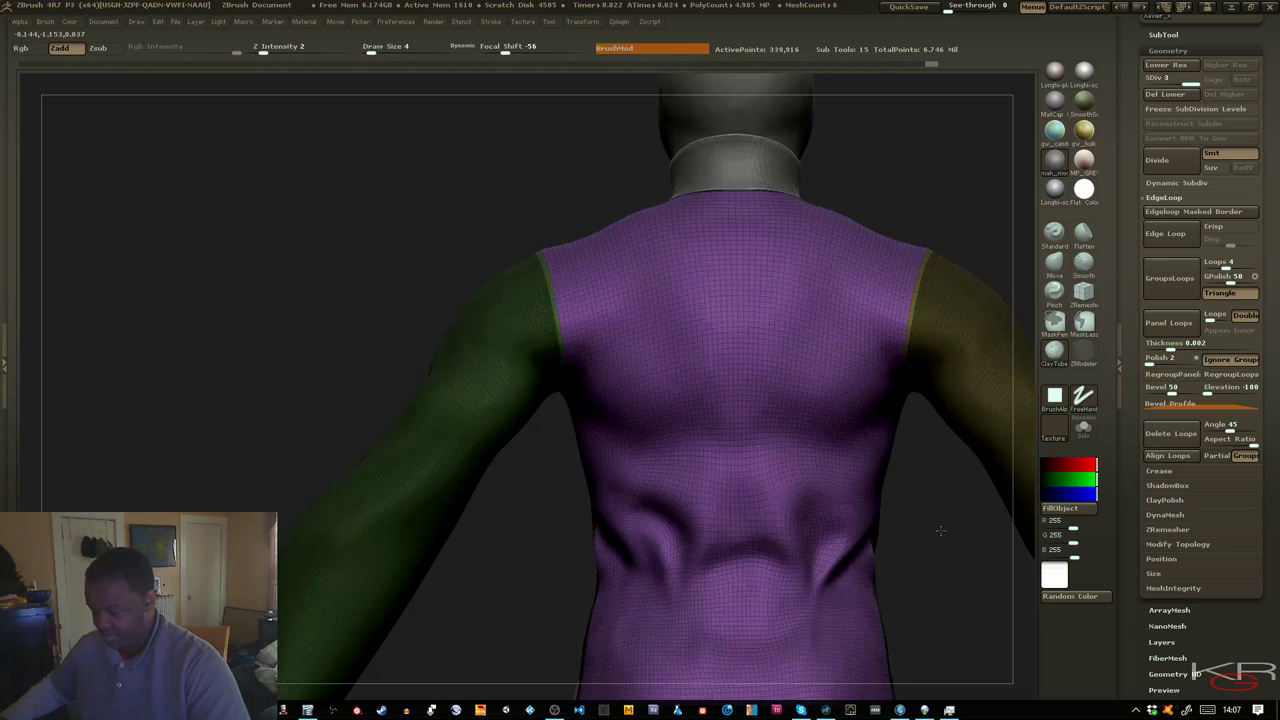
drag(918, 556, 947, 450)
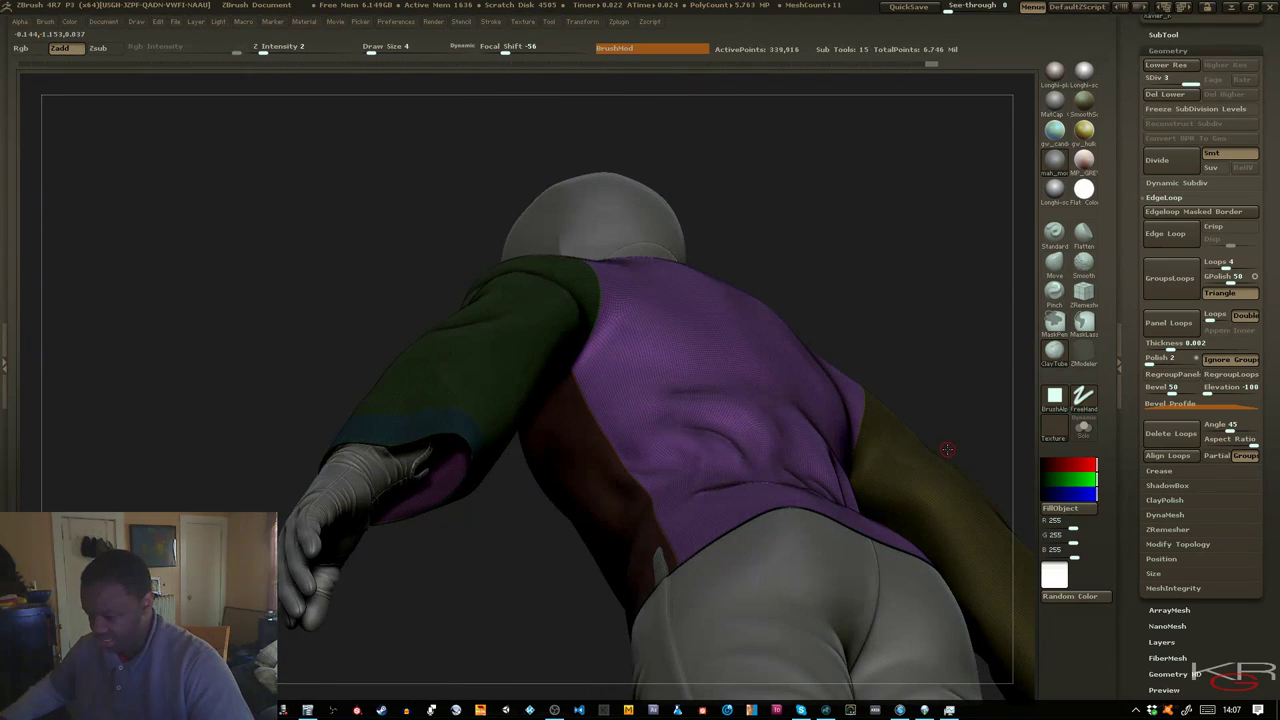
ctrl+right_drag(648, 452, 1005, 540)
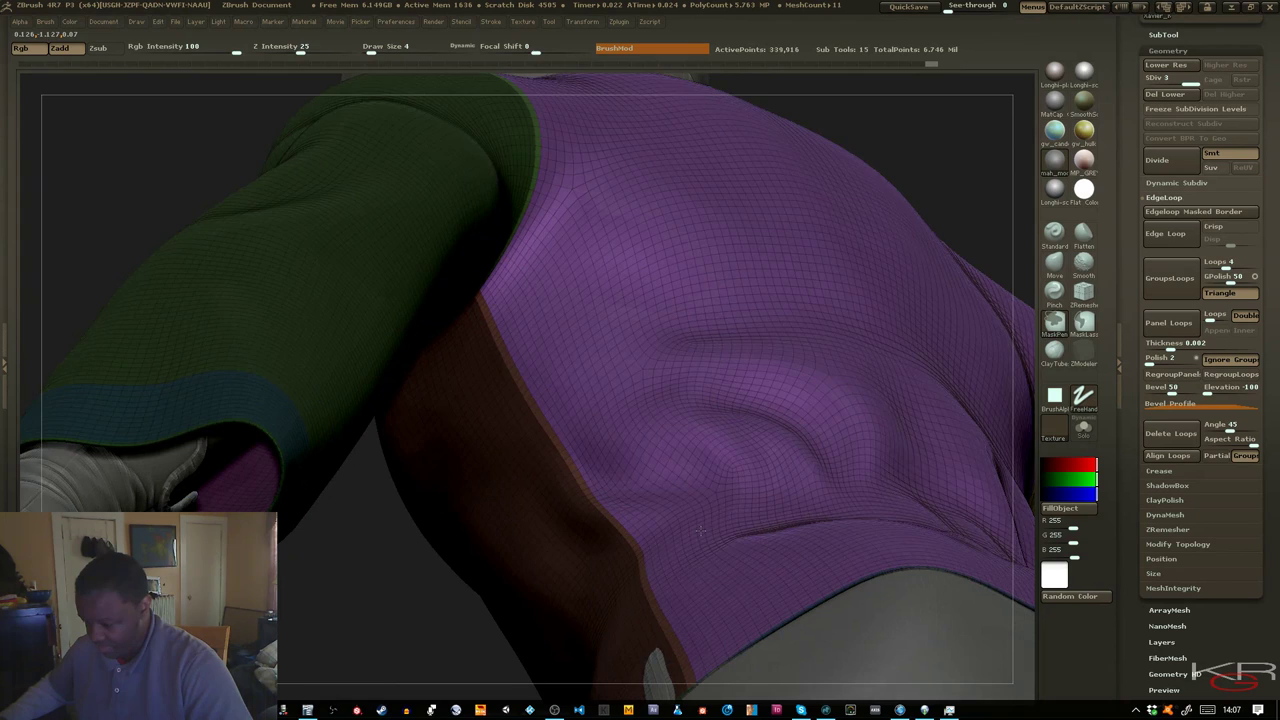
Hide the mask display while keeping the mask active, and turn off the polyframe
click(1162, 638)
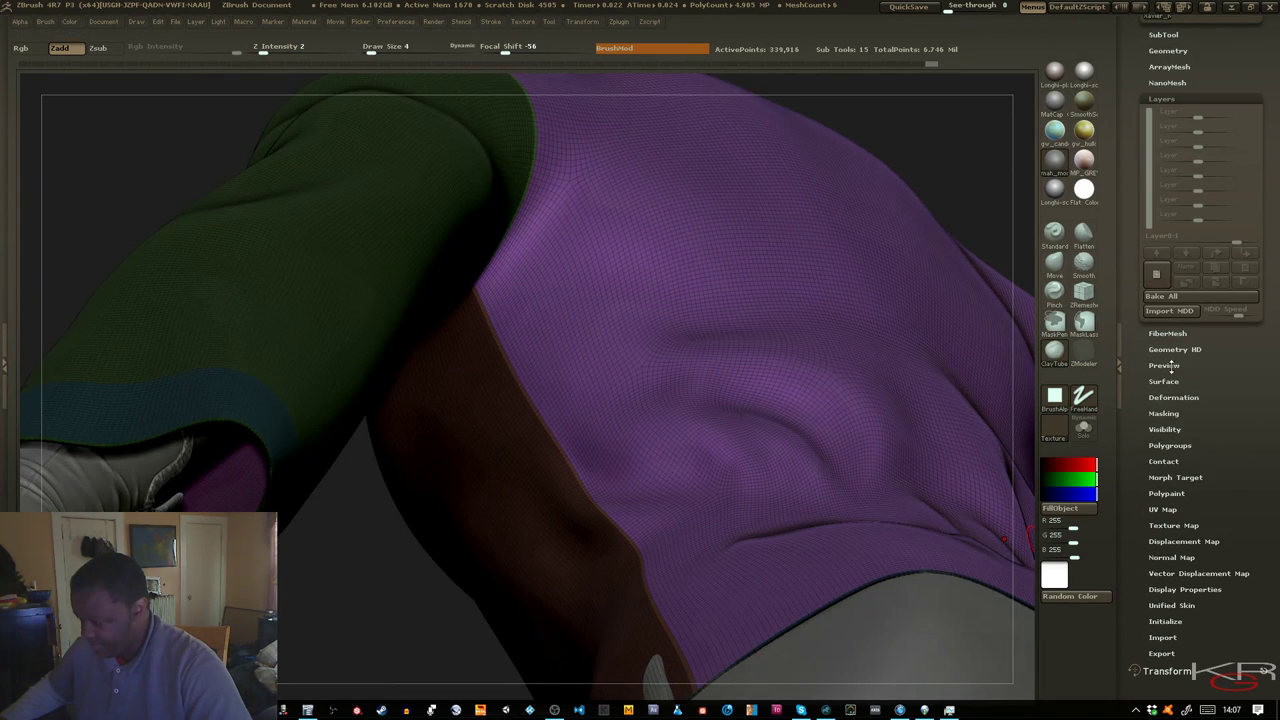
click(1164, 413)
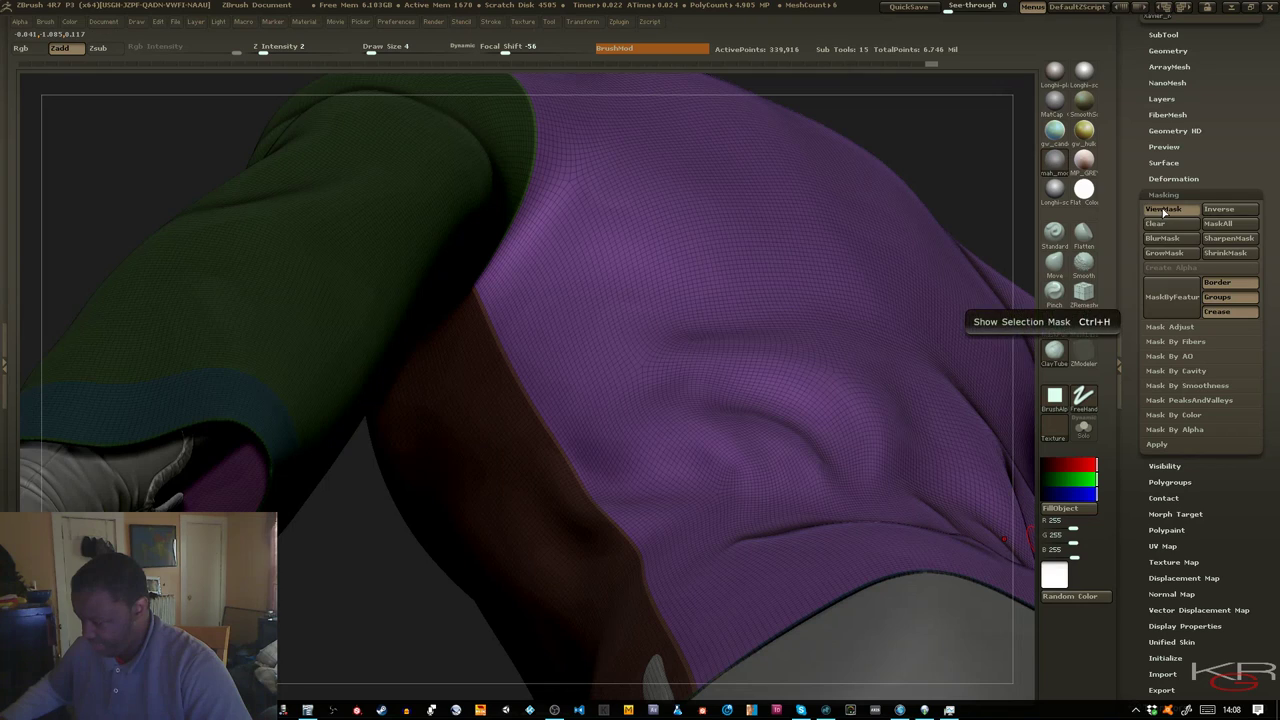
click(1163, 210)
click(1163, 210)
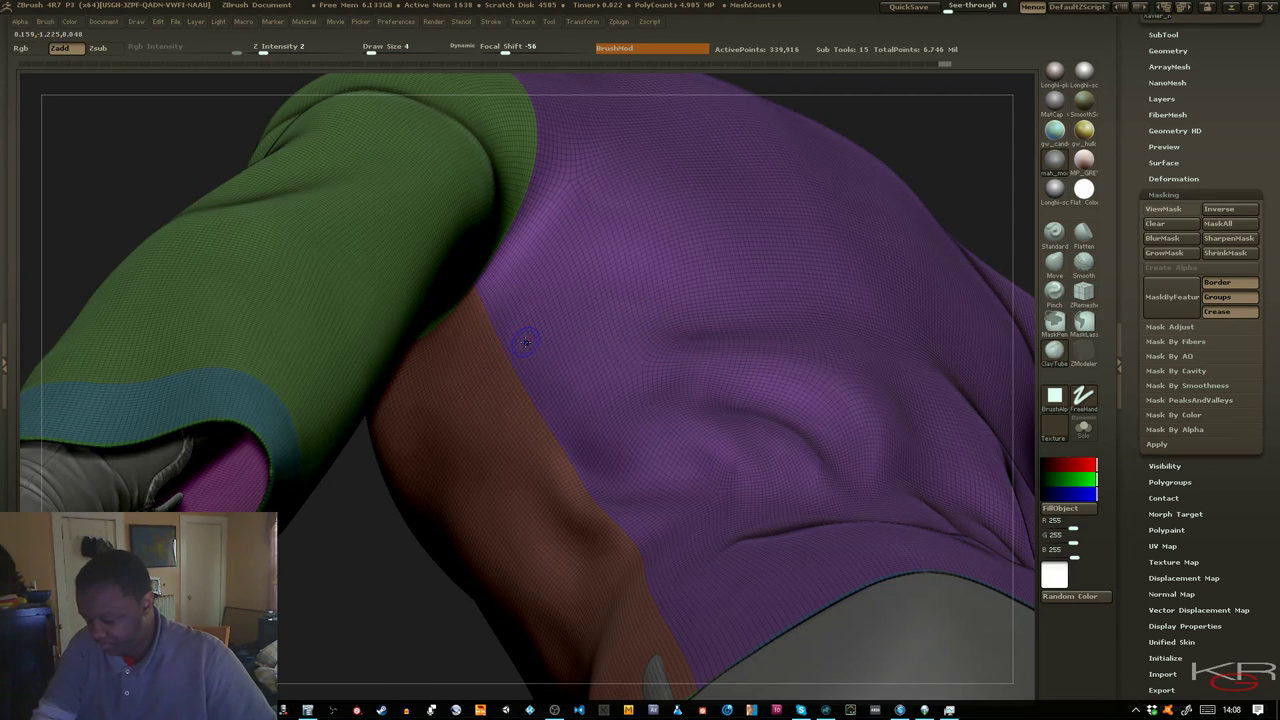
key(shift+f)
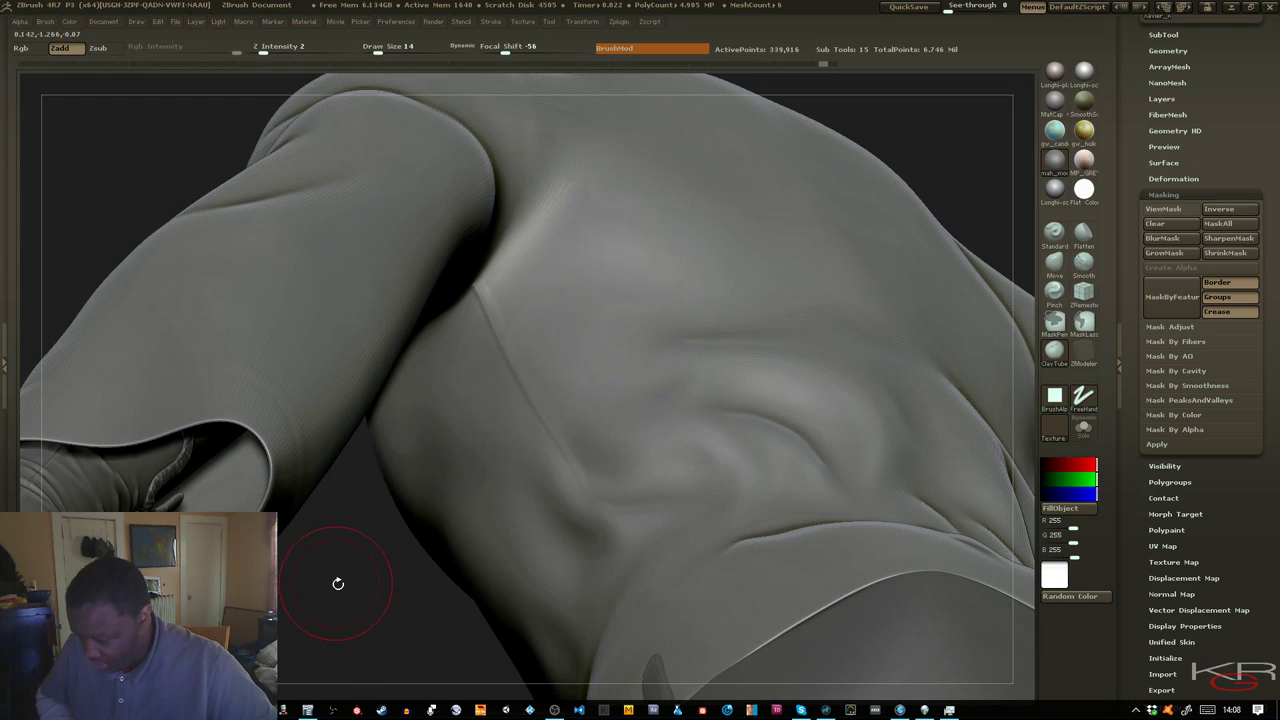
Sculpt a seam along the back panel's edge from the character's left armpit to the hem with Draw Size 14, and smooth its outer side
drag(337, 583, 510, 500)
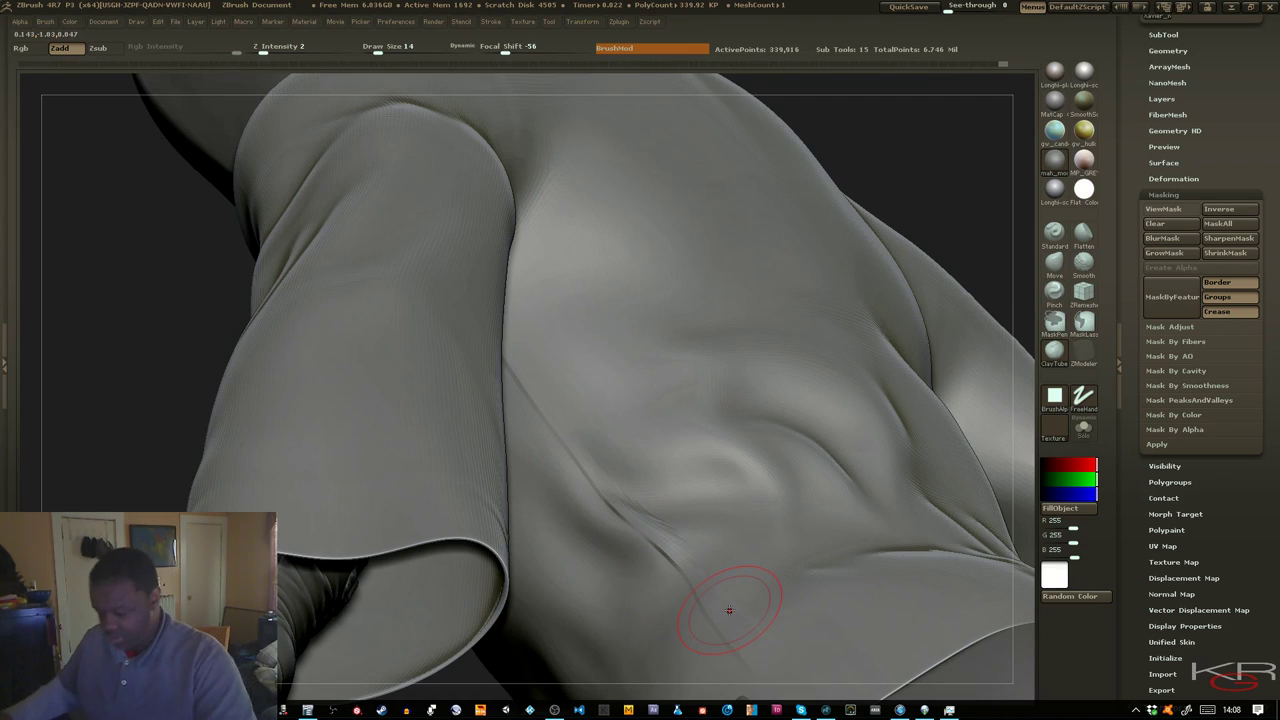
mouse_move(729, 609)
right_down()
mouse_move(726, 524)
mouse_move(699, 429)
right_up()
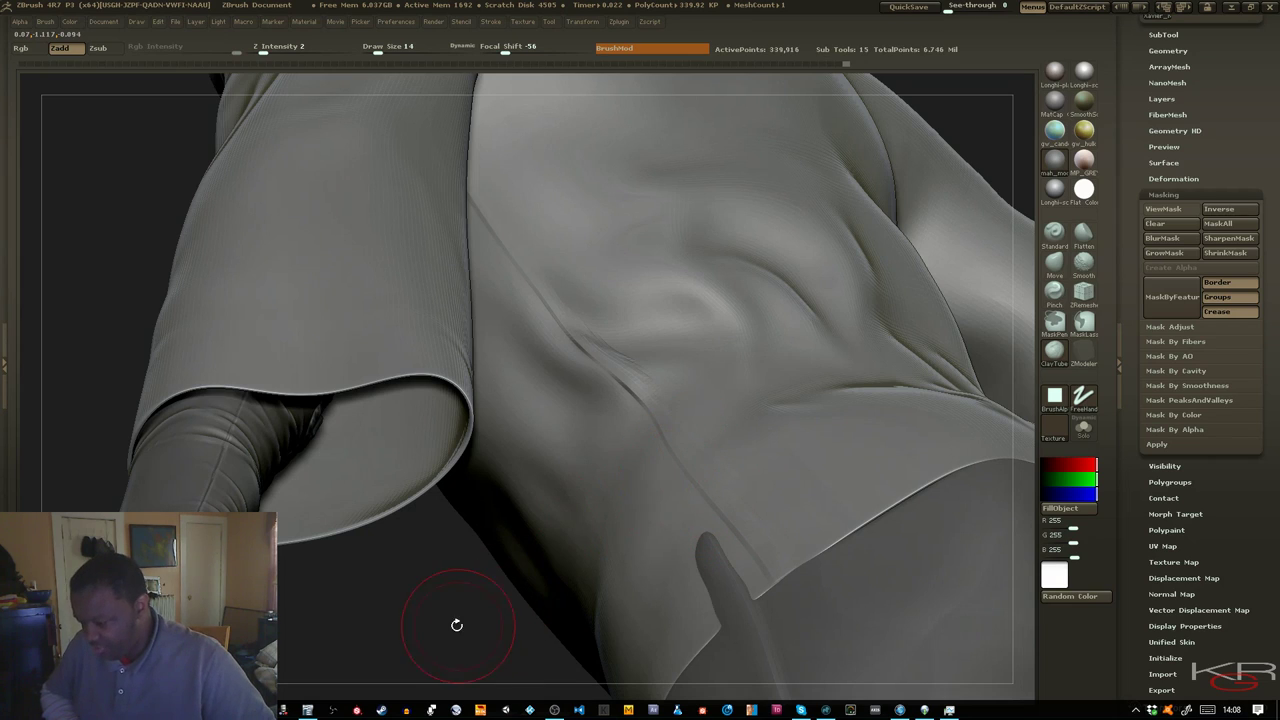
drag(457, 623, 452, 460)
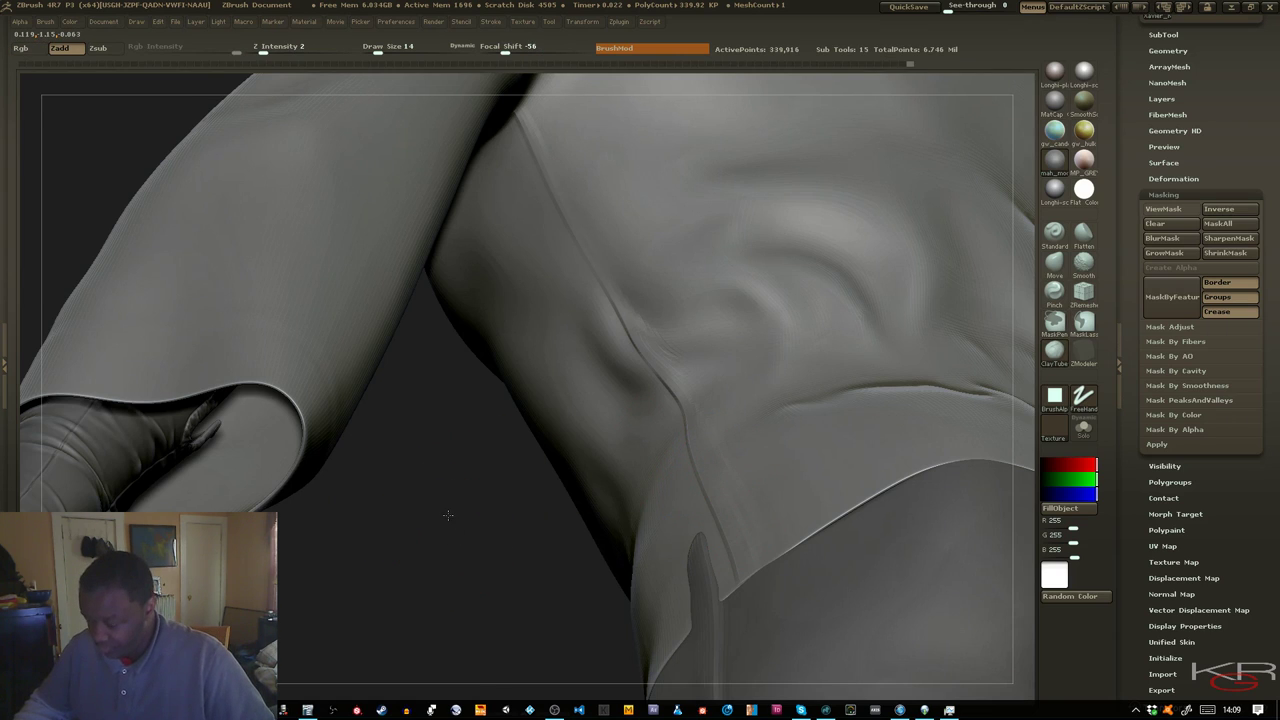
drag(455, 539, 449, 497)
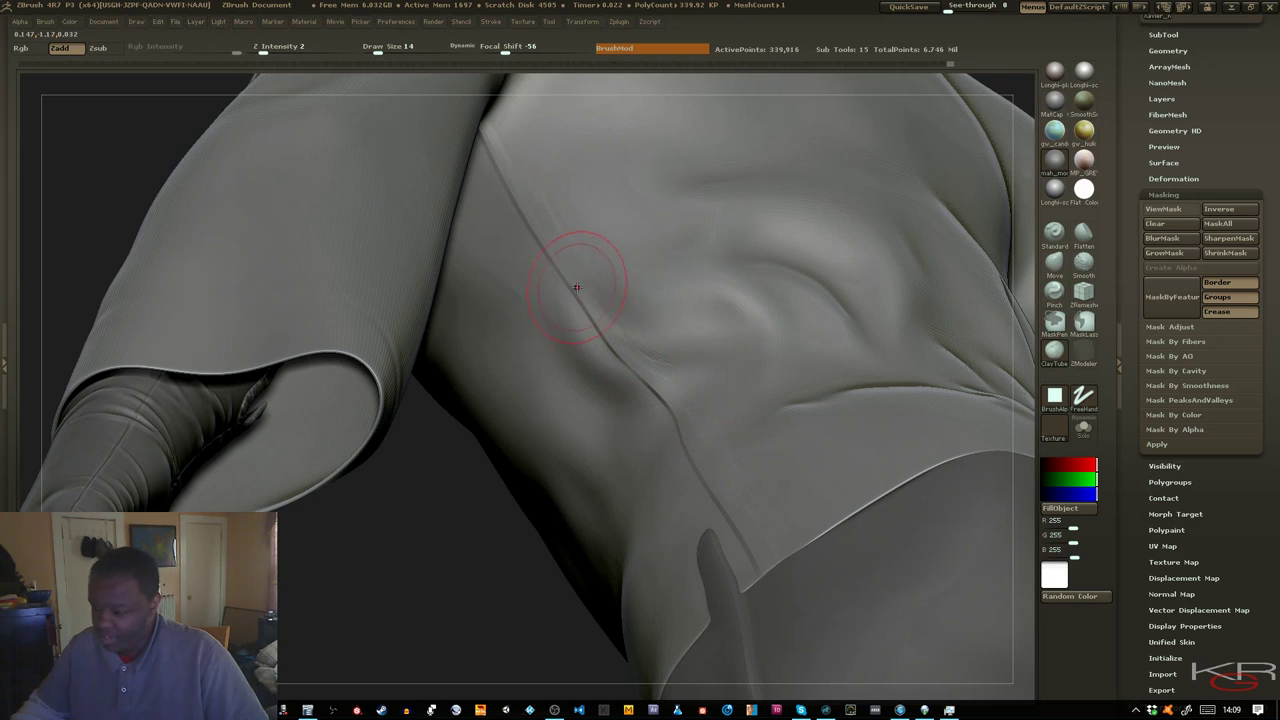
key(shift)
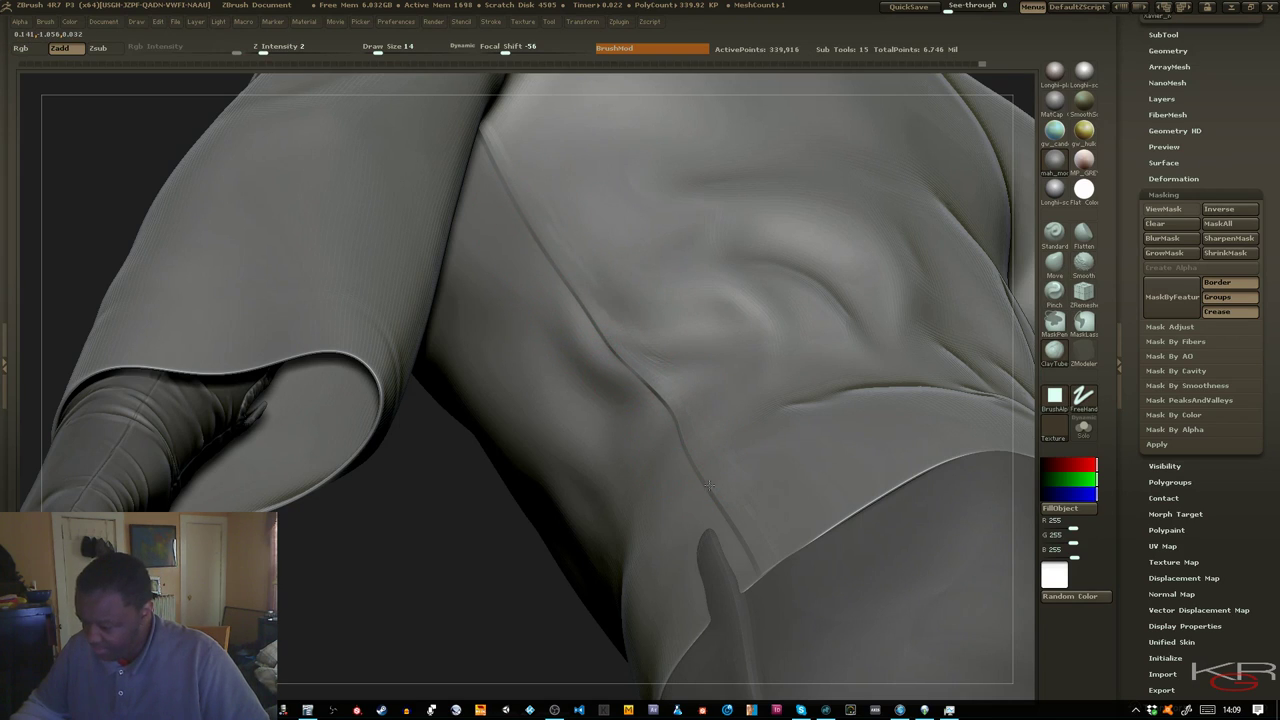
shift+drag(571, 243, 515, 178)
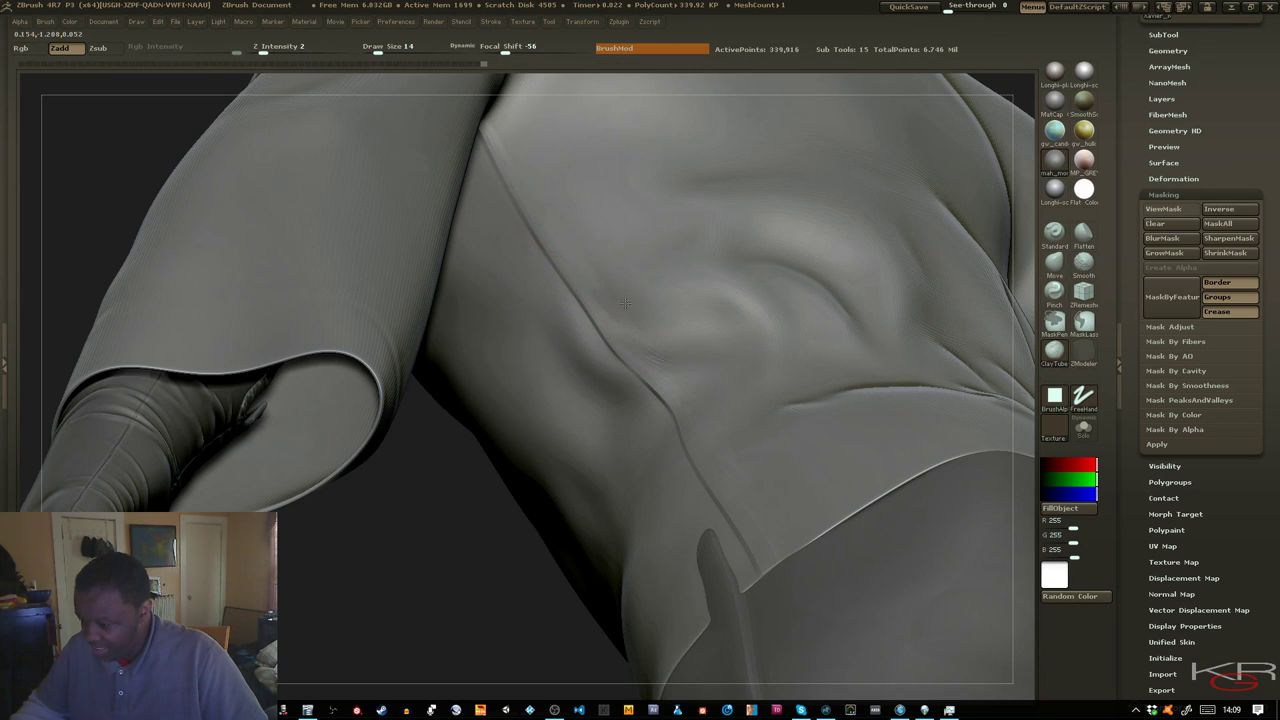
drag(625, 302, 637, 286)
Sculpt the matching seam along the back panel's edge on the character's right side and smooth the surface beside it
key(f)
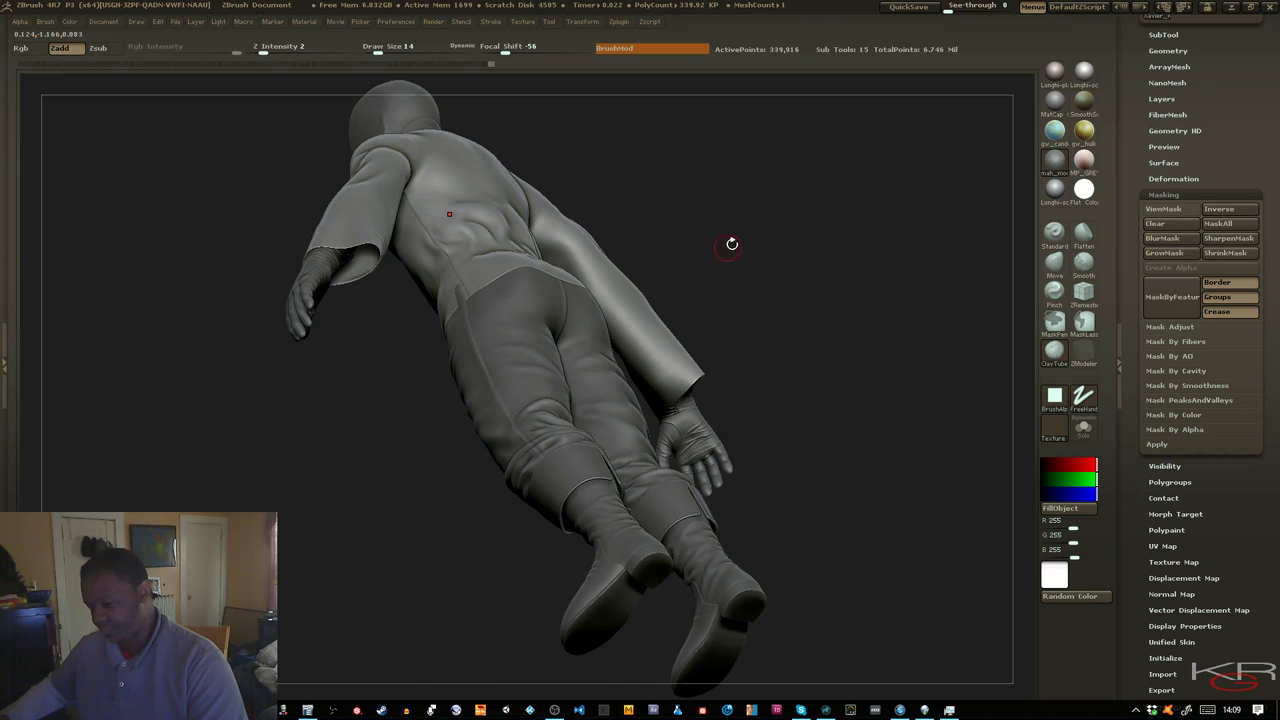
mouse_move(732, 244)
mouse_down()
mouse_move(763, 266)
mouse_move(746, 293)
mouse_move(759, 236)
mouse_move(700, 297)
mouse_move(711, 171)
mouse_move(738, 259)
mouse_up()
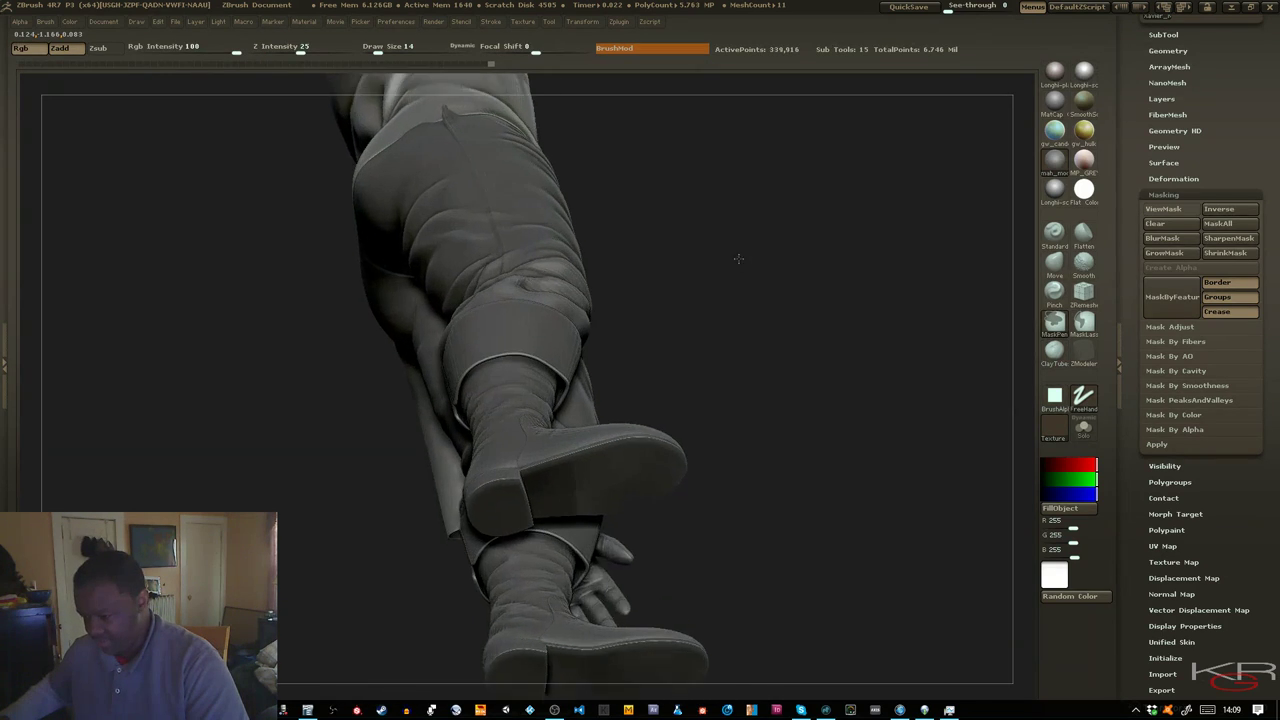
ctrl+right_drag(738, 259, 752, 317)
alt+right_drag(818, 340, 789, 538)
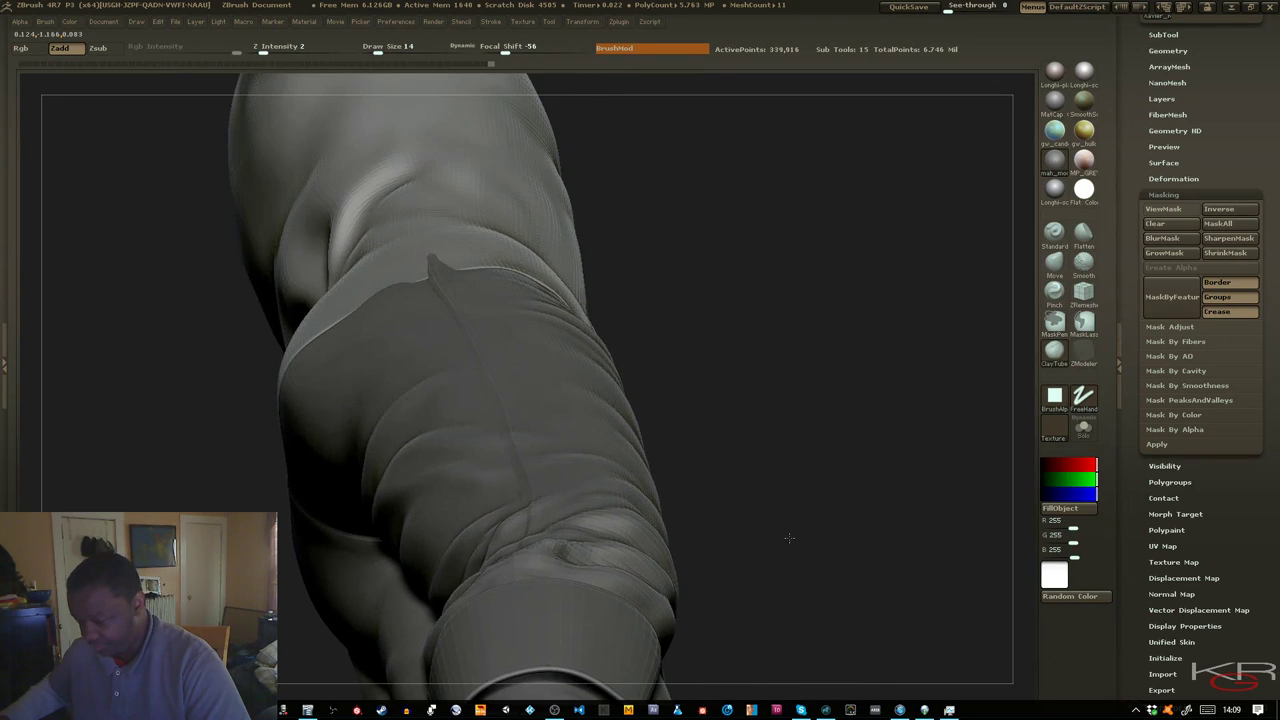
drag(789, 538, 796, 478)
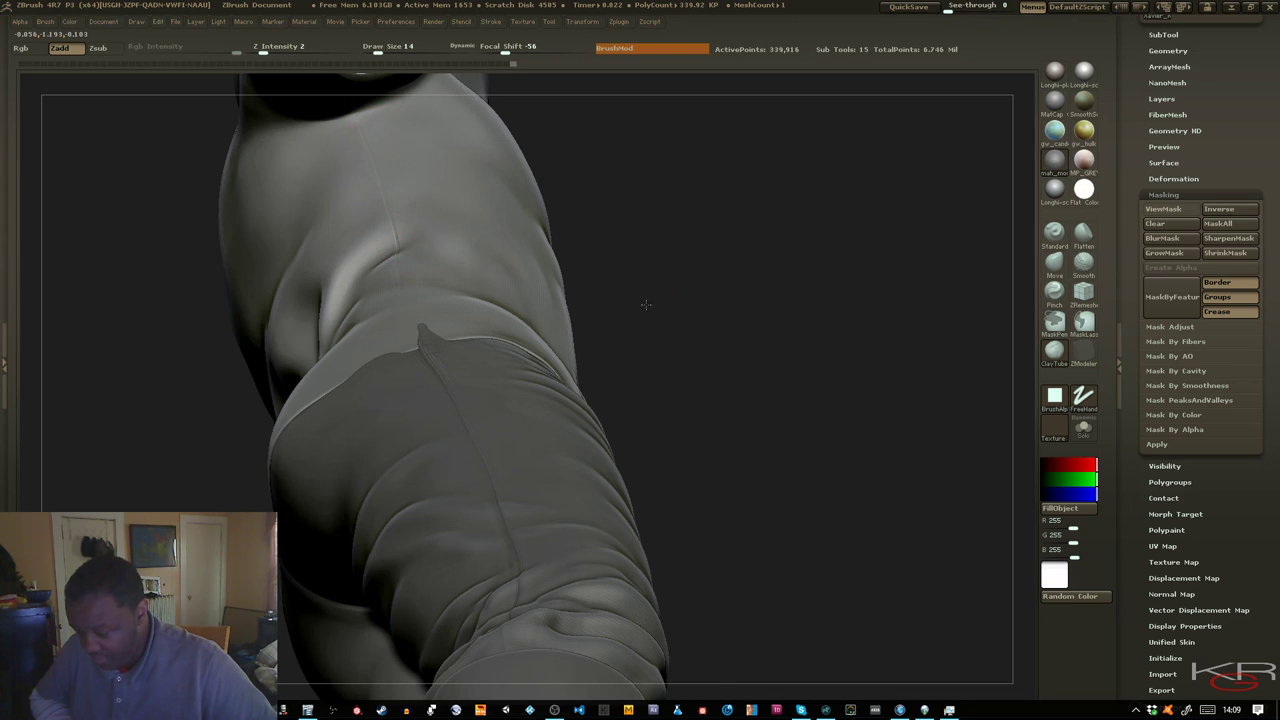
drag(646, 304, 660, 346)
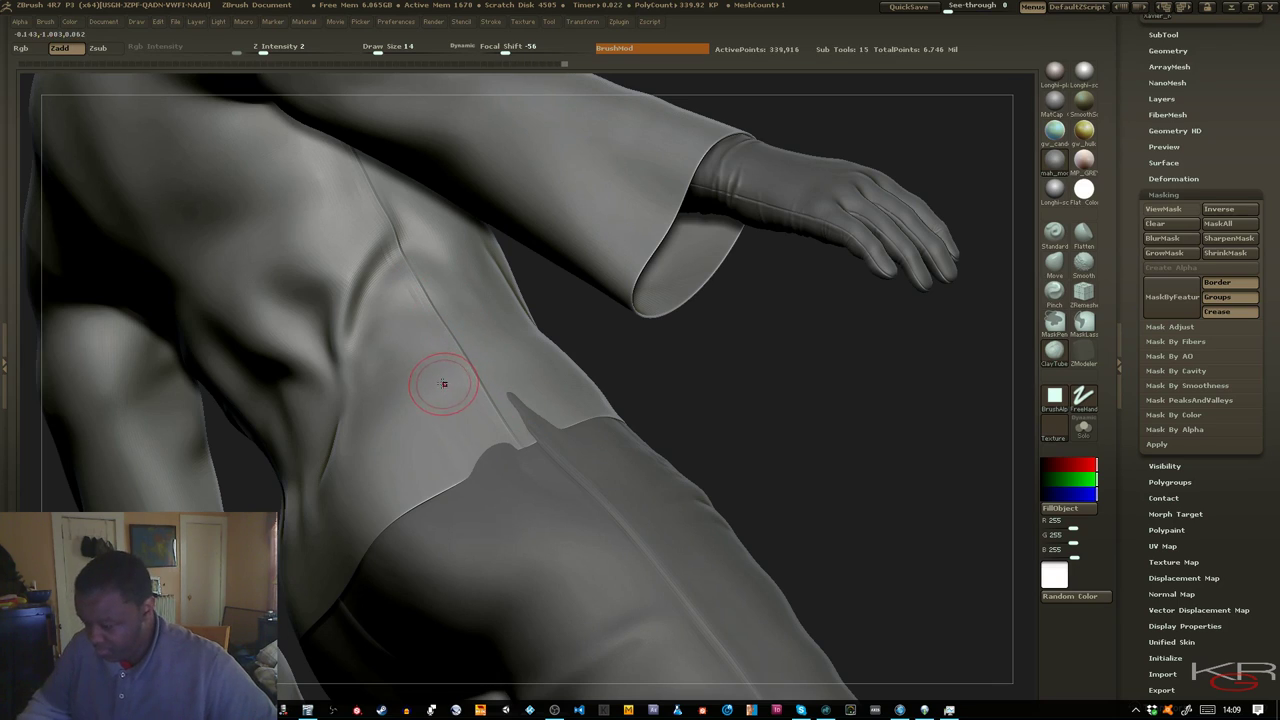
key(shift)
shift+drag(475, 404, 482, 414)
shift+drag(406, 312, 464, 394)
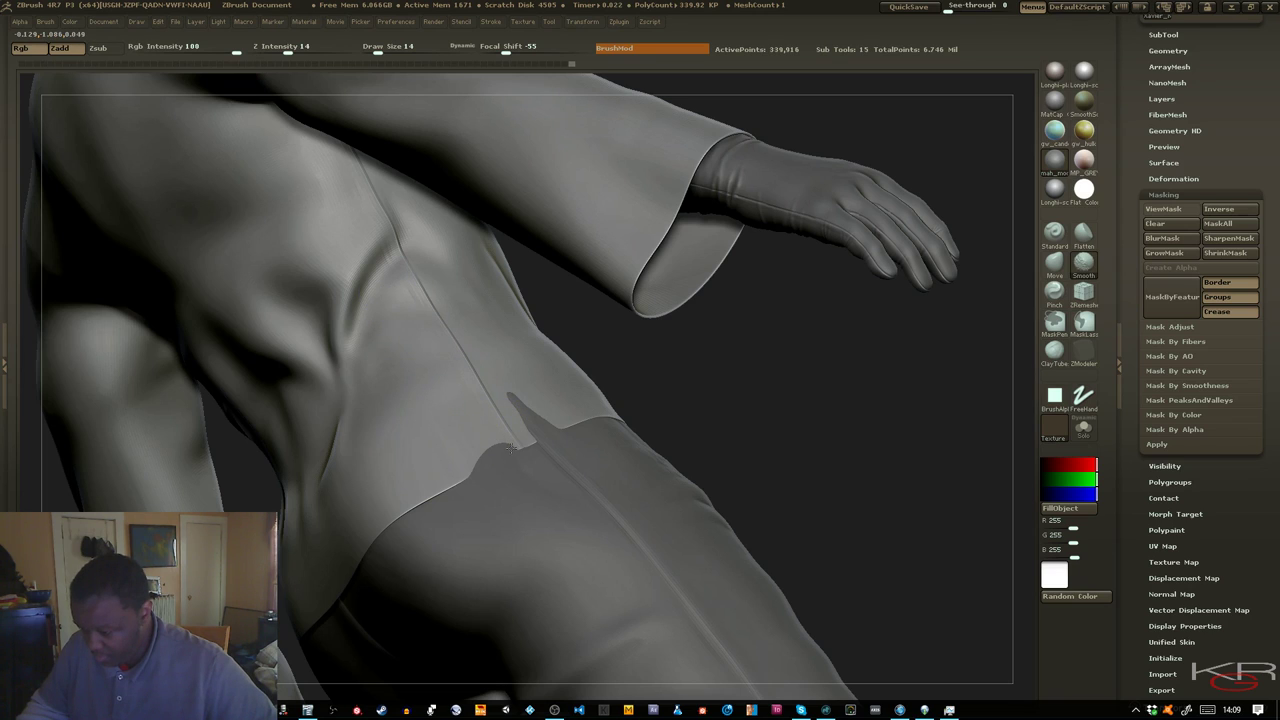
drag(666, 400, 728, 359)
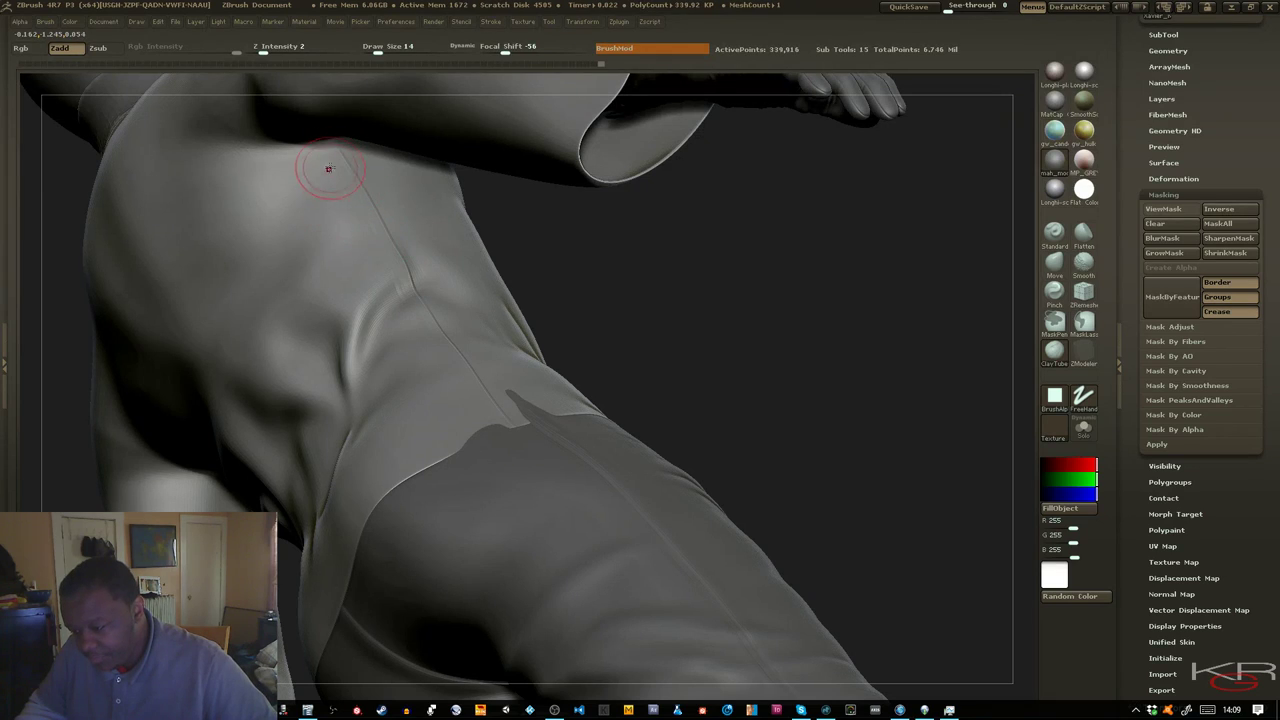
key(shift)
Sculpt the seam where the back panel meets the right sleeve, from armpit to shoulder, and blend it with smoothing strokes
drag(680, 320, 655, 262)
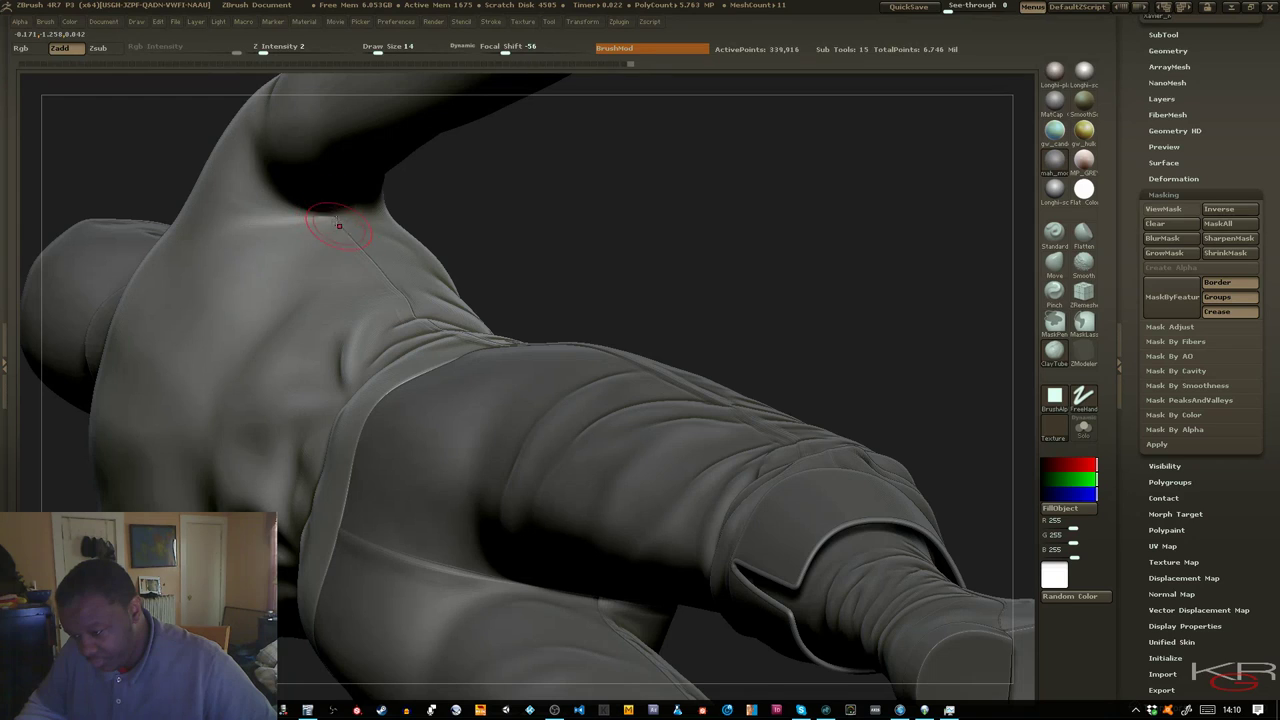
mouse_move(538, 235)
mouse_down()
mouse_move(552, 230)
mouse_move(545, 245)
mouse_up()
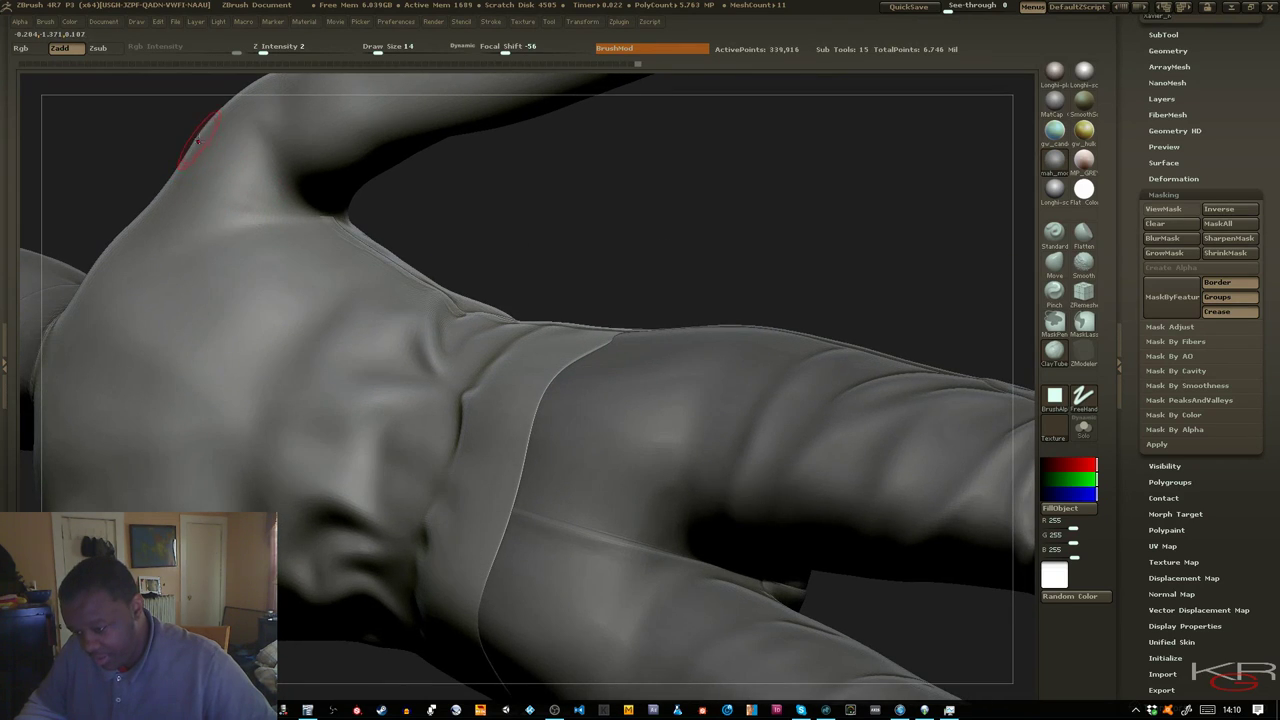
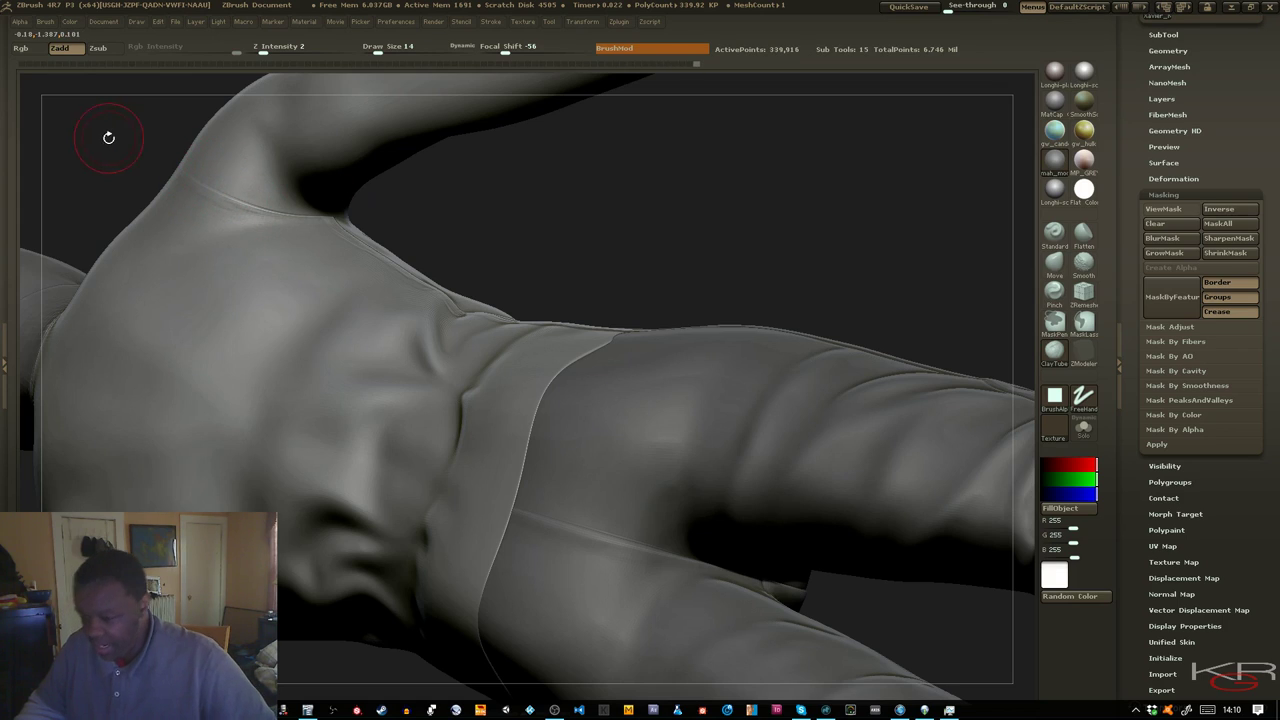
mouse_move(109, 137)
mouse_down()
mouse_move(150, 172)
mouse_move(95, 133)
mouse_move(85, 141)
mouse_up()
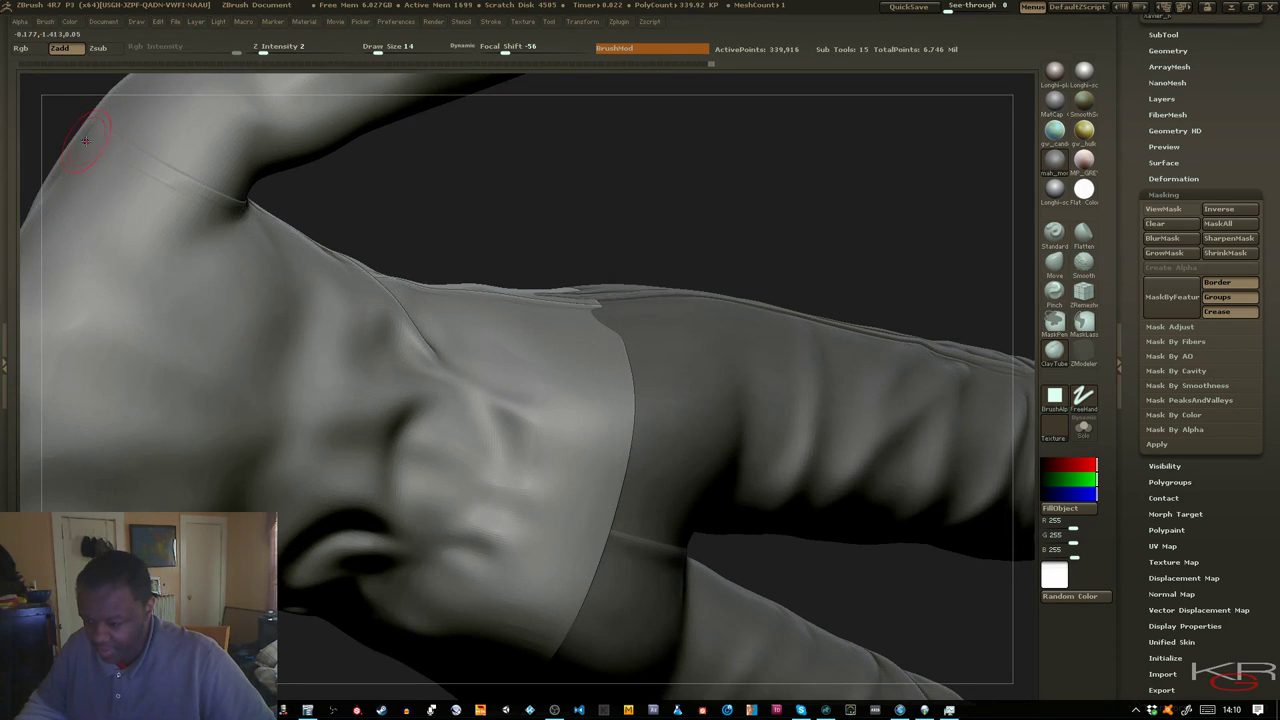
key(shift)
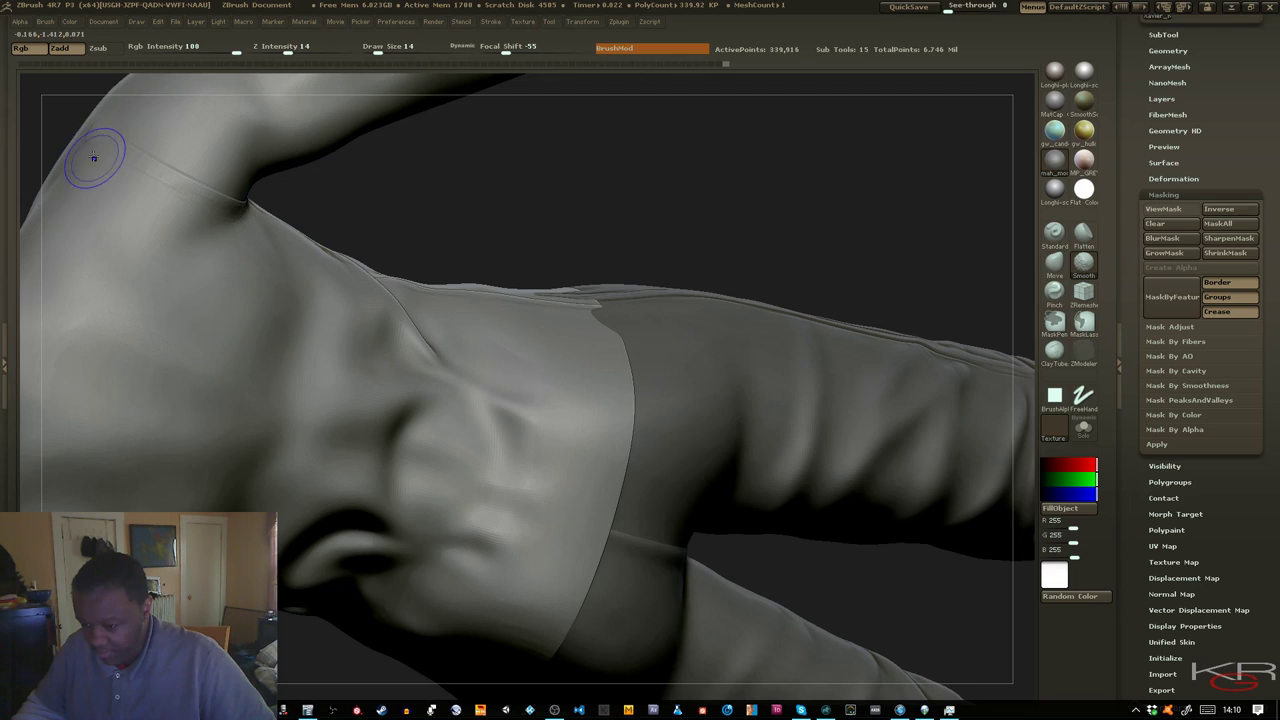
mouse_move(374, 211)
mouse_down()
mouse_move(403, 257)
mouse_move(190, 173)
mouse_up()
drag(89, 137, 83, 132)
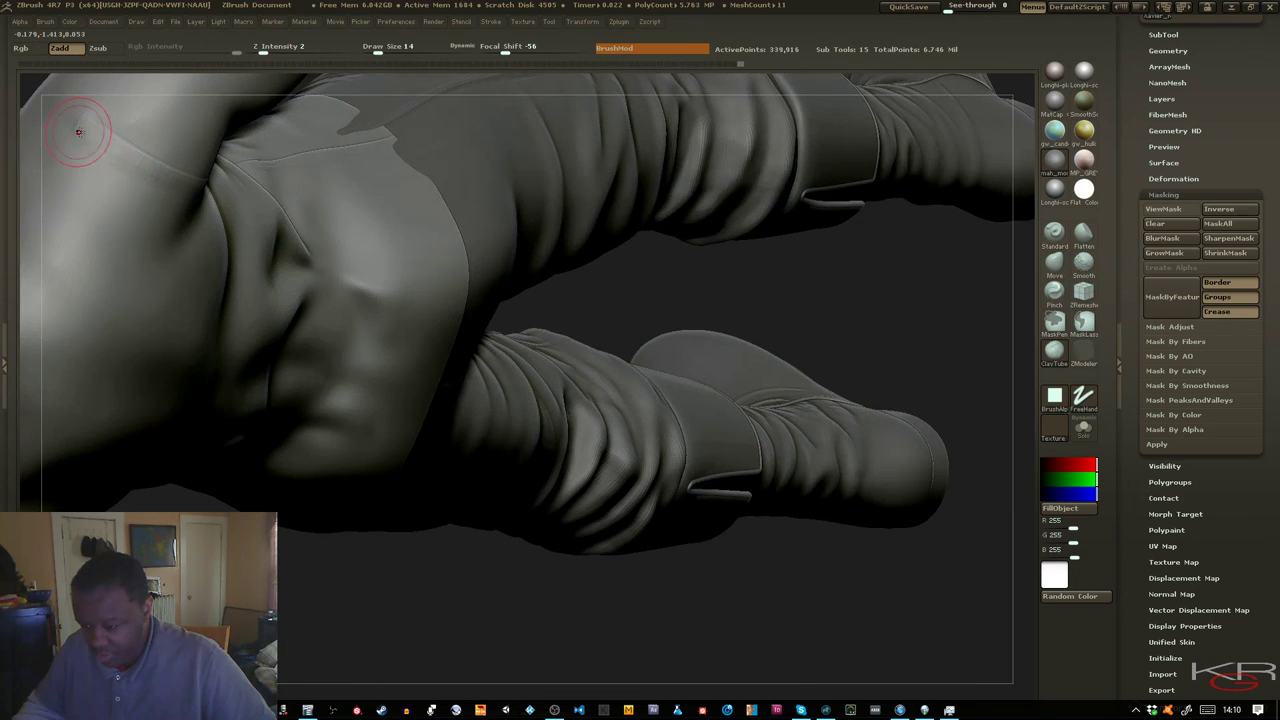
key(shift)
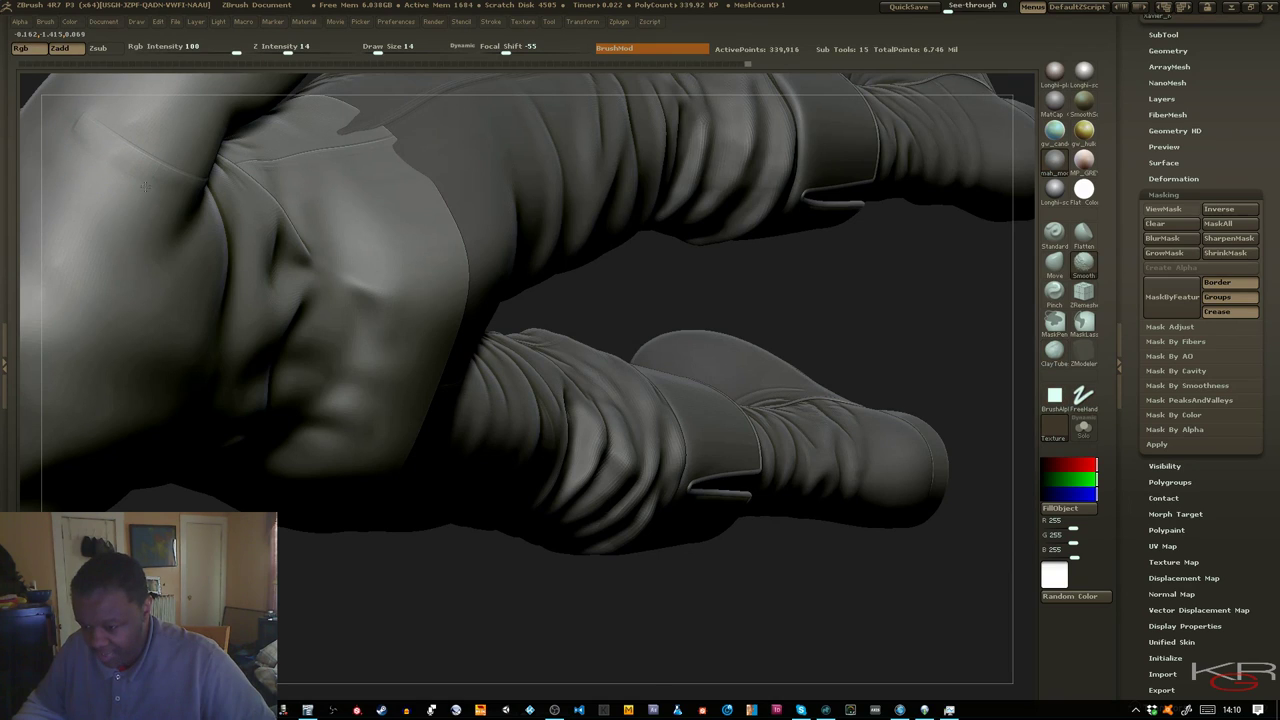
mouse_move(145, 187)
shift+mouse_down()
mouse_move(80, 135)
mouse_move(152, 176)
shift+mouse_up()
shift+drag(140, 172, 104, 156)
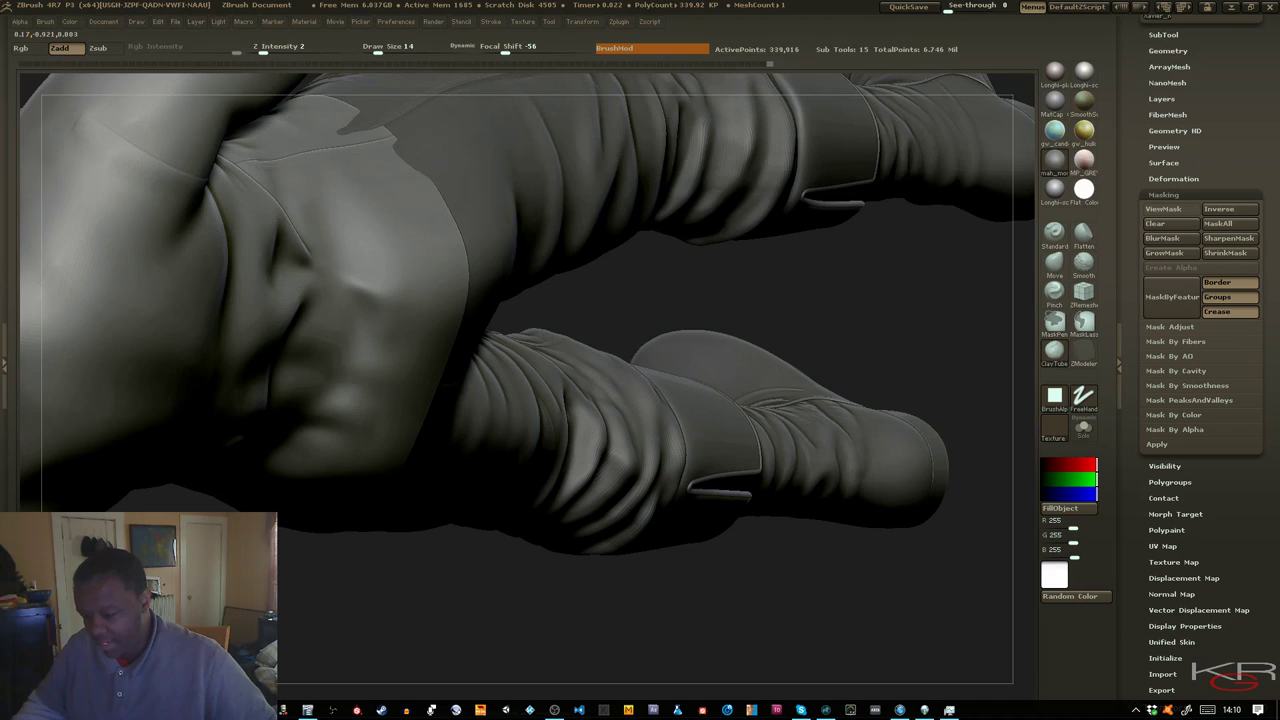
Sculpt the seams along the tops of both shoulders, from the collar to the sleeves, and smooth the surface beside them
mouse_move(235, 575)
mouse_down()
mouse_move(228, 645)
mouse_move(246, 479)
mouse_up()
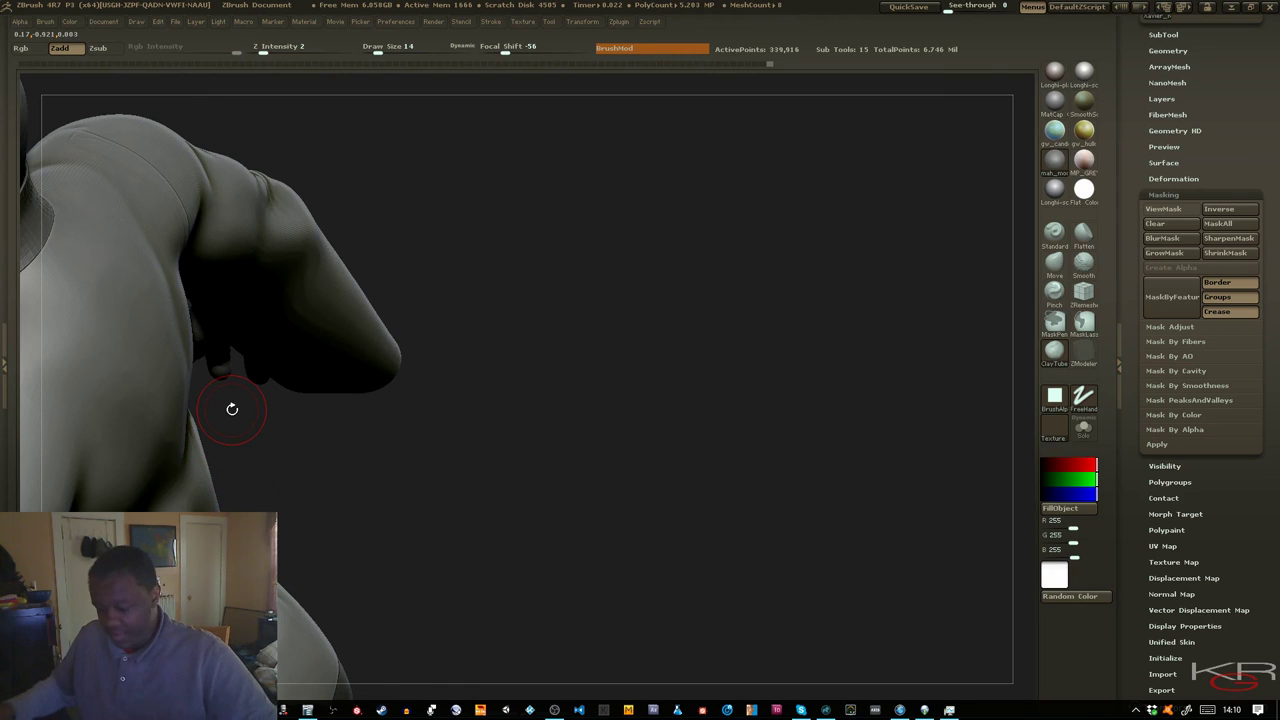
alt+drag(336, 438, 710, 407)
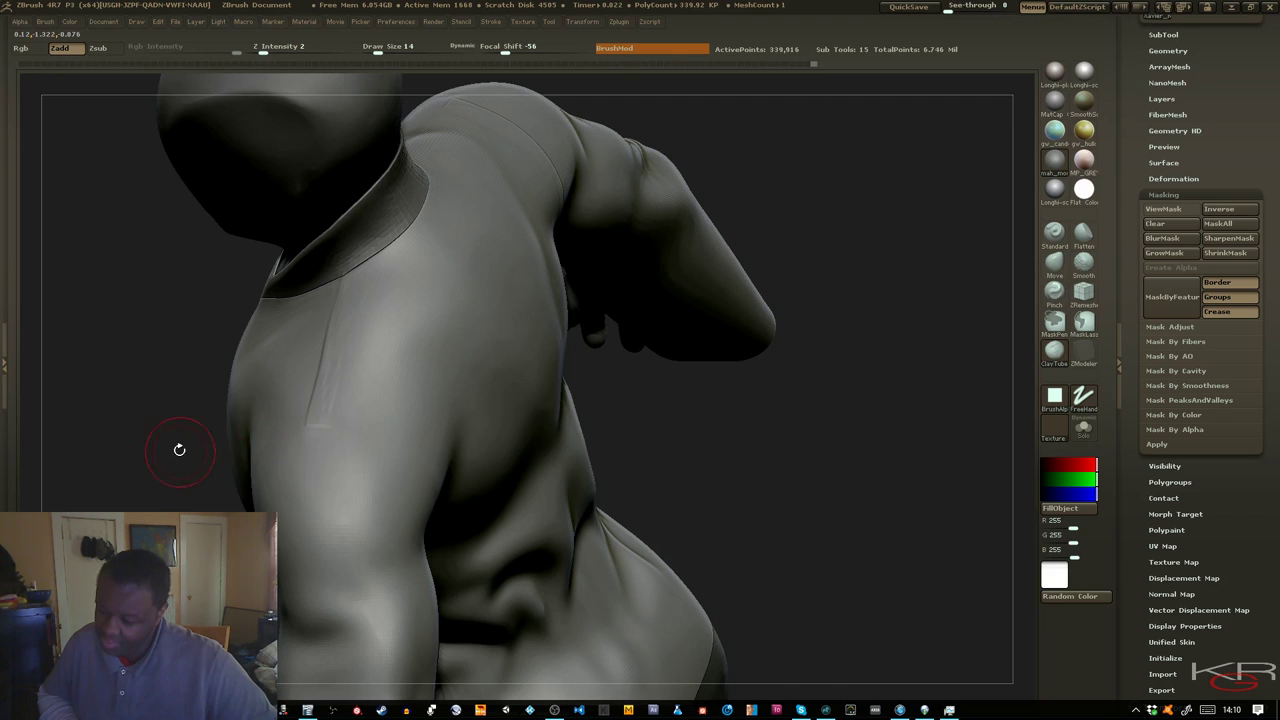
drag(179, 450, 729, 530)
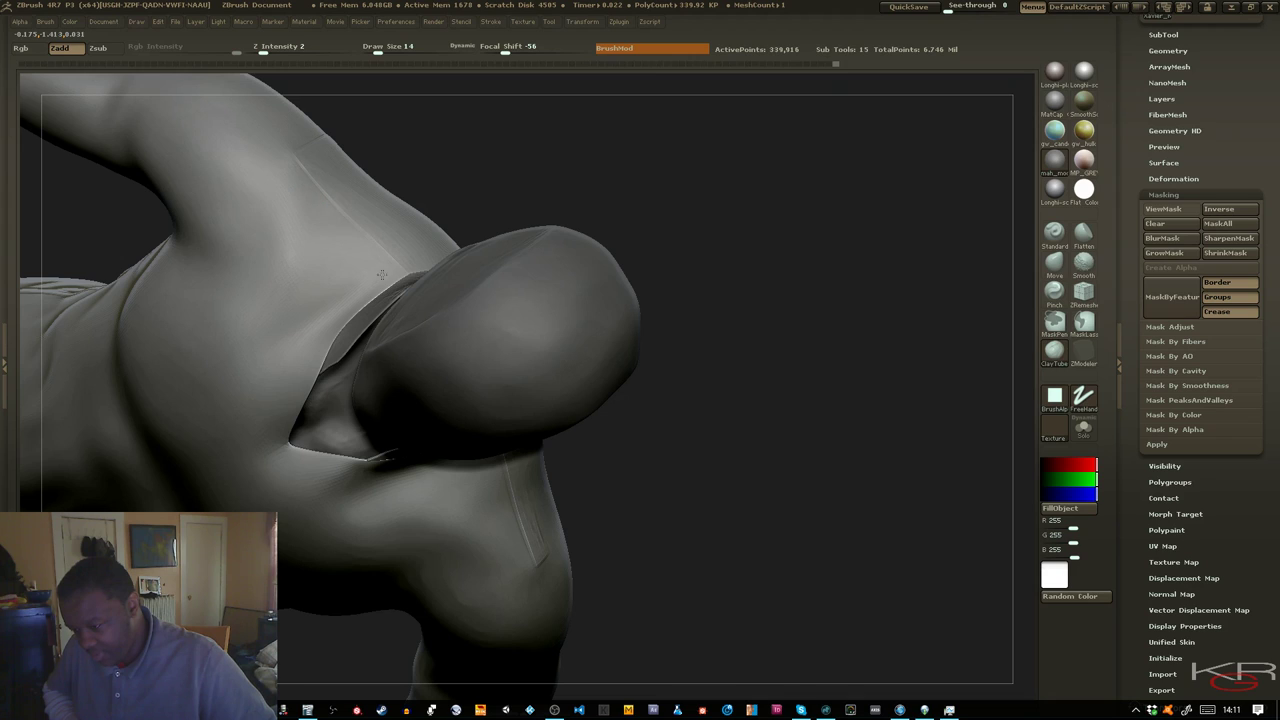
click(297, 184)
mouse_move(534, 171)
mouse_down()
mouse_move(491, 199)
mouse_move(391, 194)
mouse_up()
key(shift)
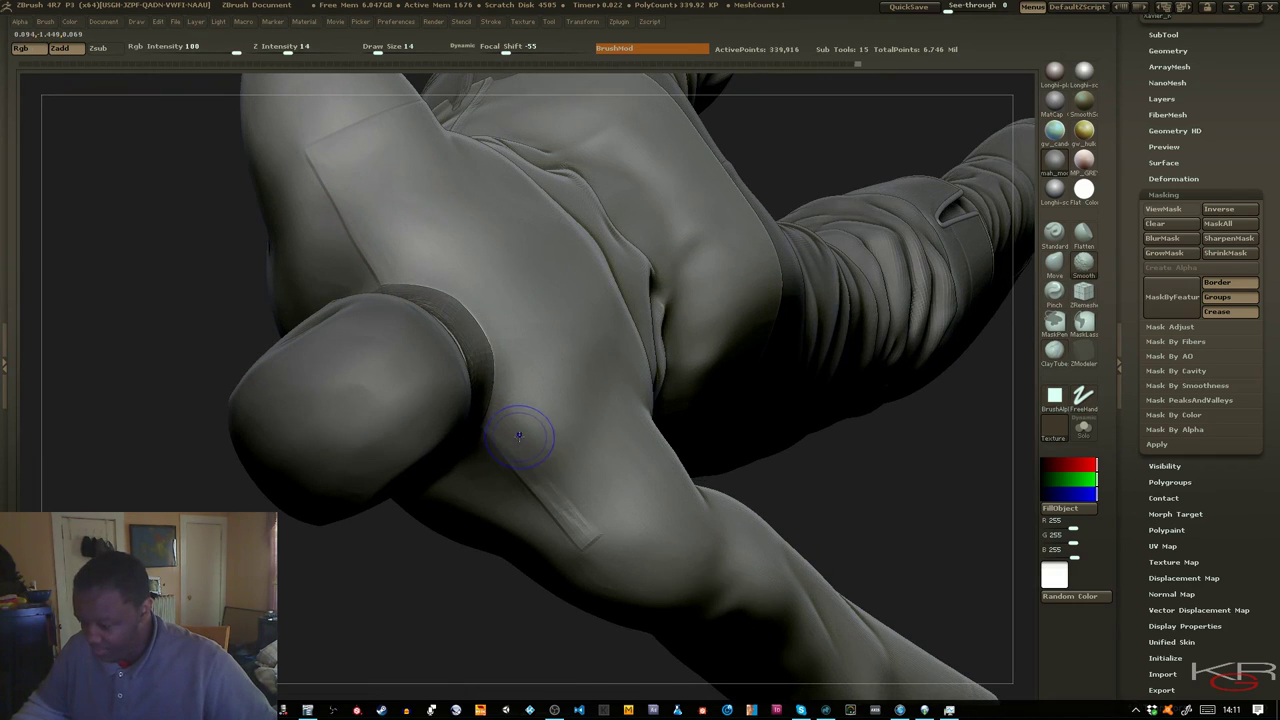
shift+drag(586, 497, 585, 512)
mouse_move(474, 598)
mouse_down()
mouse_move(443, 592)
mouse_move(420, 565)
mouse_up()
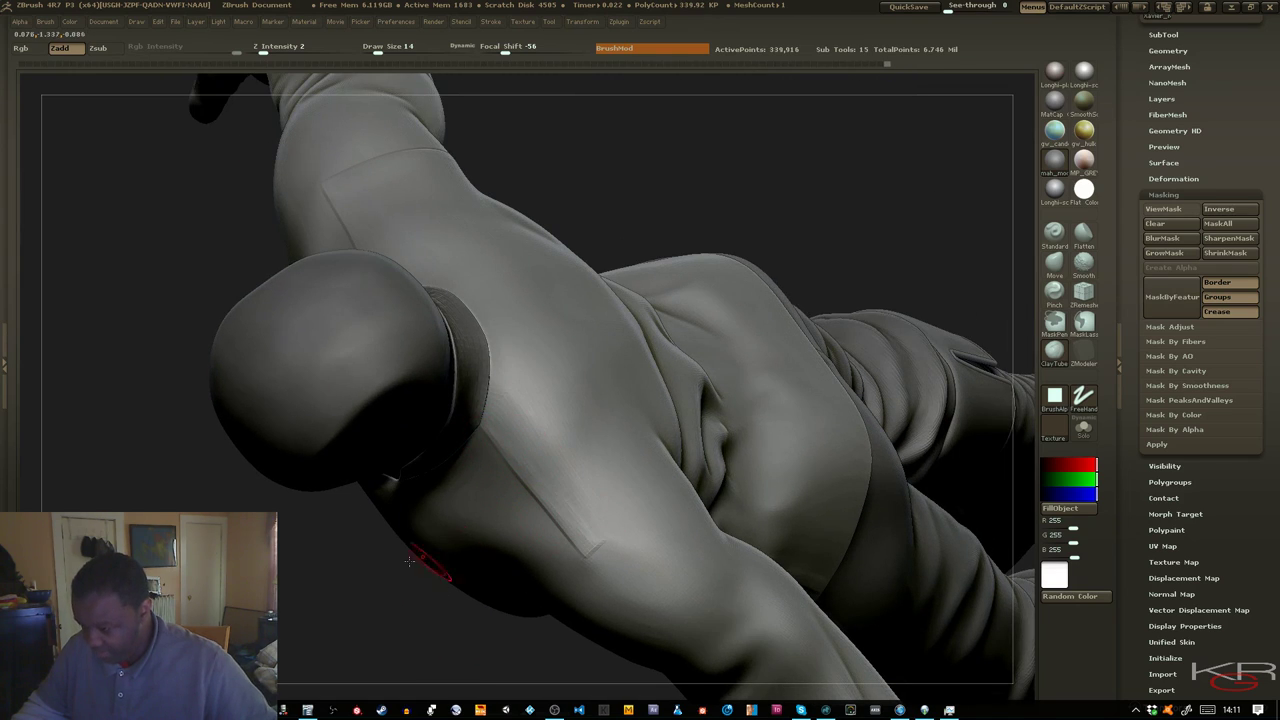
Sculpt the seam where the back panel meets the character's left sleeve and smooth the surface beside it near the shoulder
drag(378, 600, 308, 617)
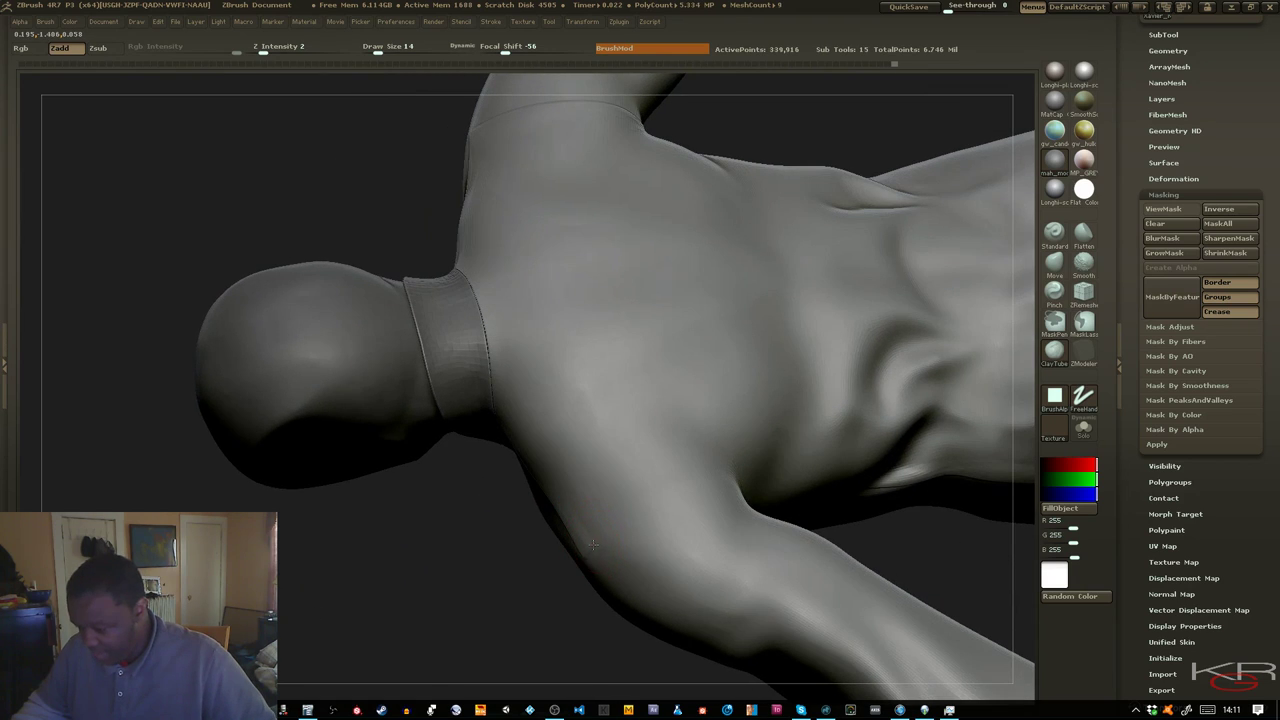
drag(653, 498, 659, 496)
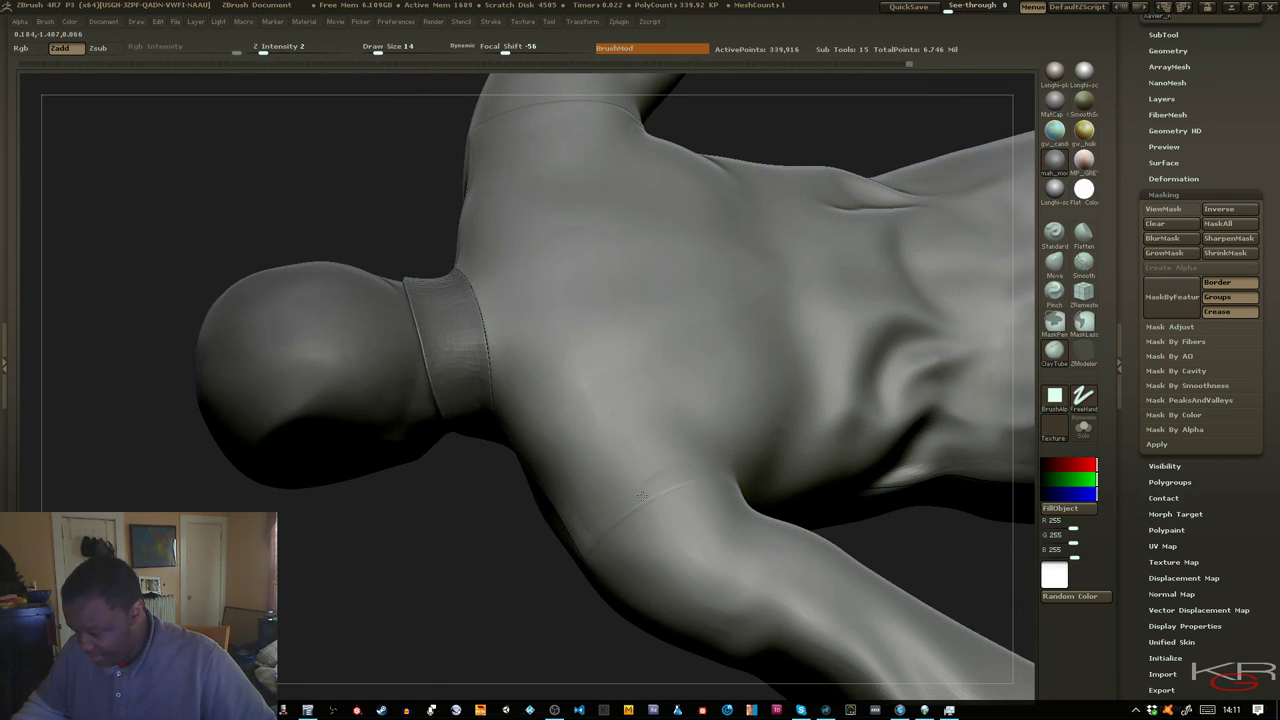
drag(443, 534, 440, 470)
drag(520, 523, 615, 476)
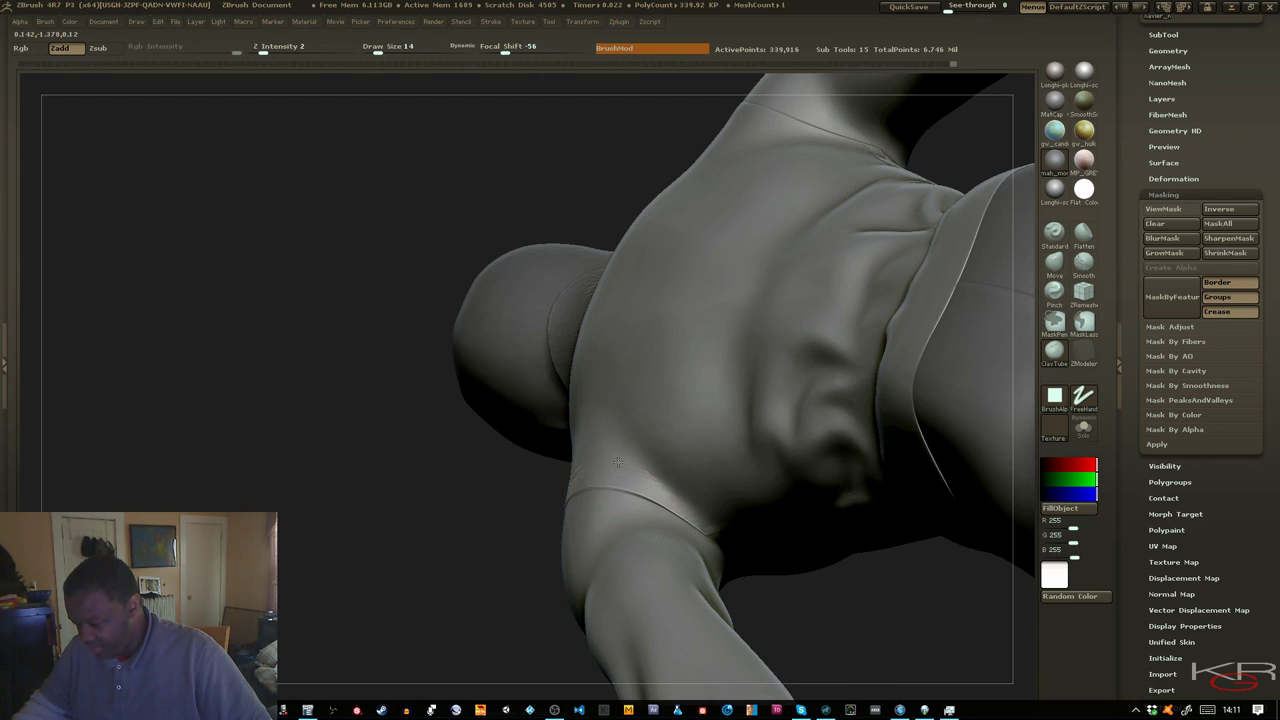
key(shift)
shift+drag(629, 461, 622, 466)
key(shift)
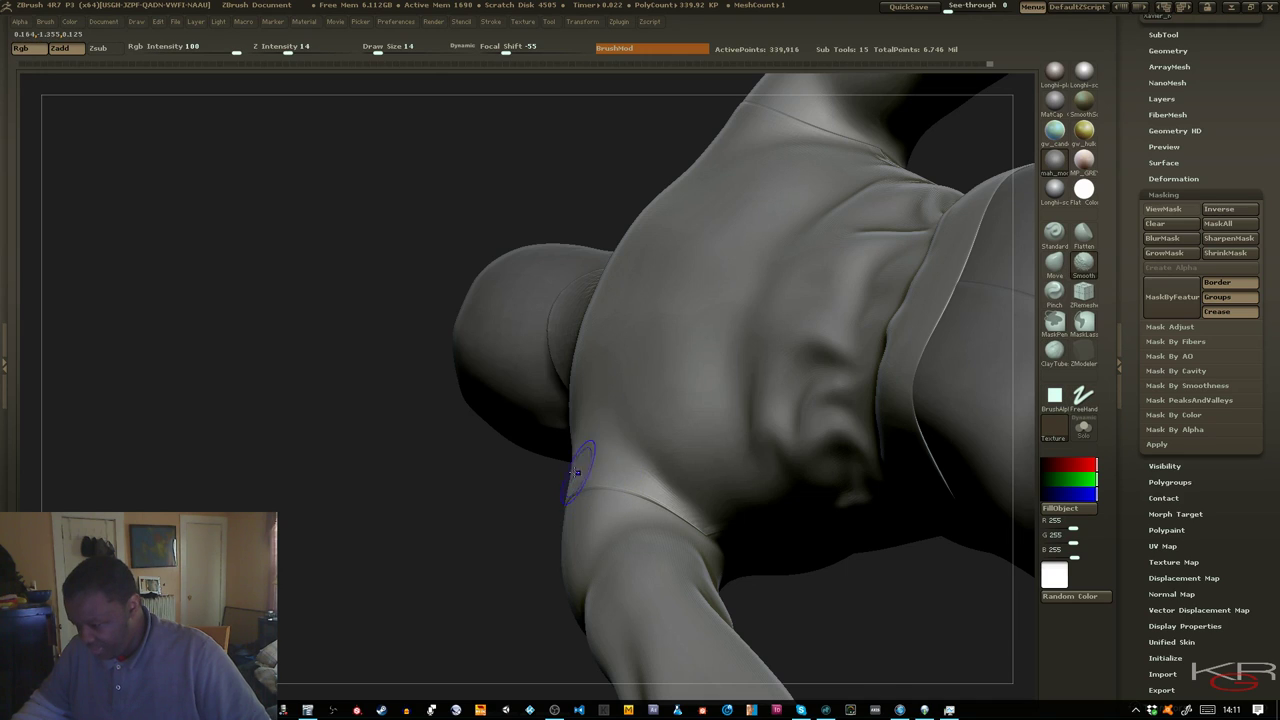
Smooth the surface beside the seam on the underside of the shirt near the armpit
mouse_move(531, 486)
mouse_down()
mouse_move(474, 446)
mouse_move(496, 417)
mouse_move(500, 372)
mouse_move(550, 350)
mouse_up()
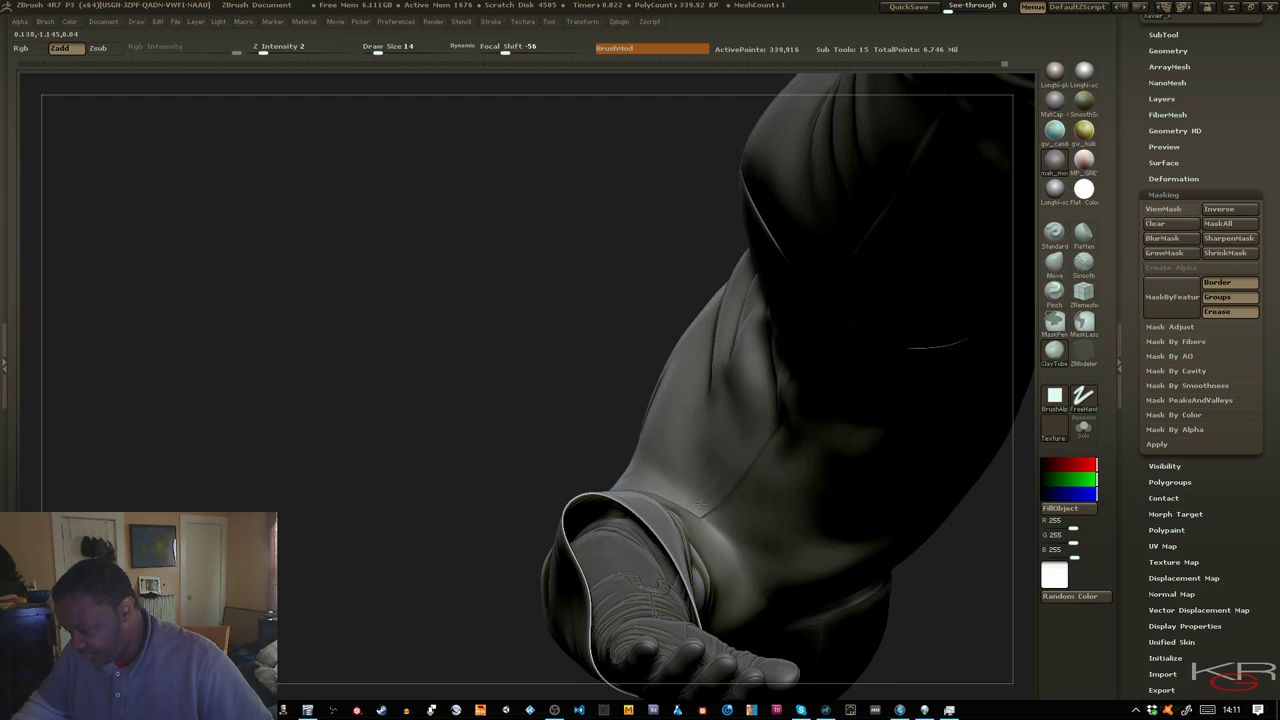
key(shift)
shift+drag(742, 446, 716, 488)
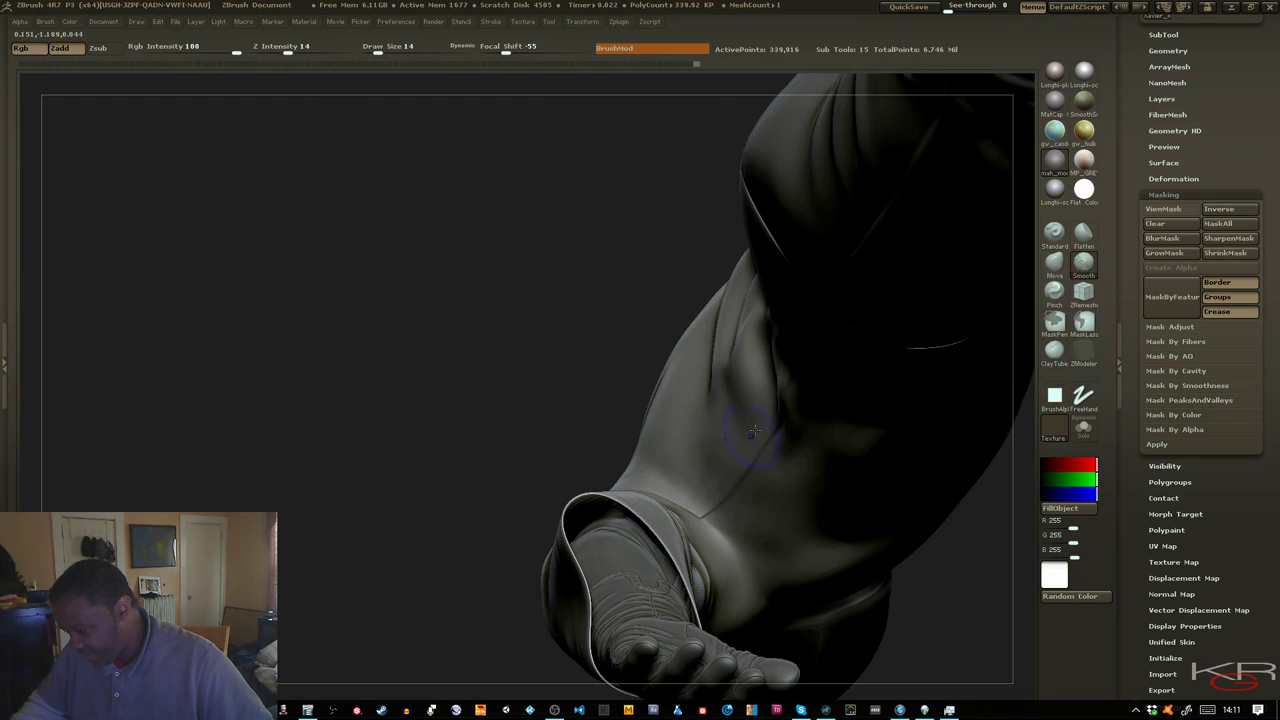
Smooth the surface beside the back panel's seam on the character's right side, from the waist fold to the hem
drag(451, 414, 314, 240)
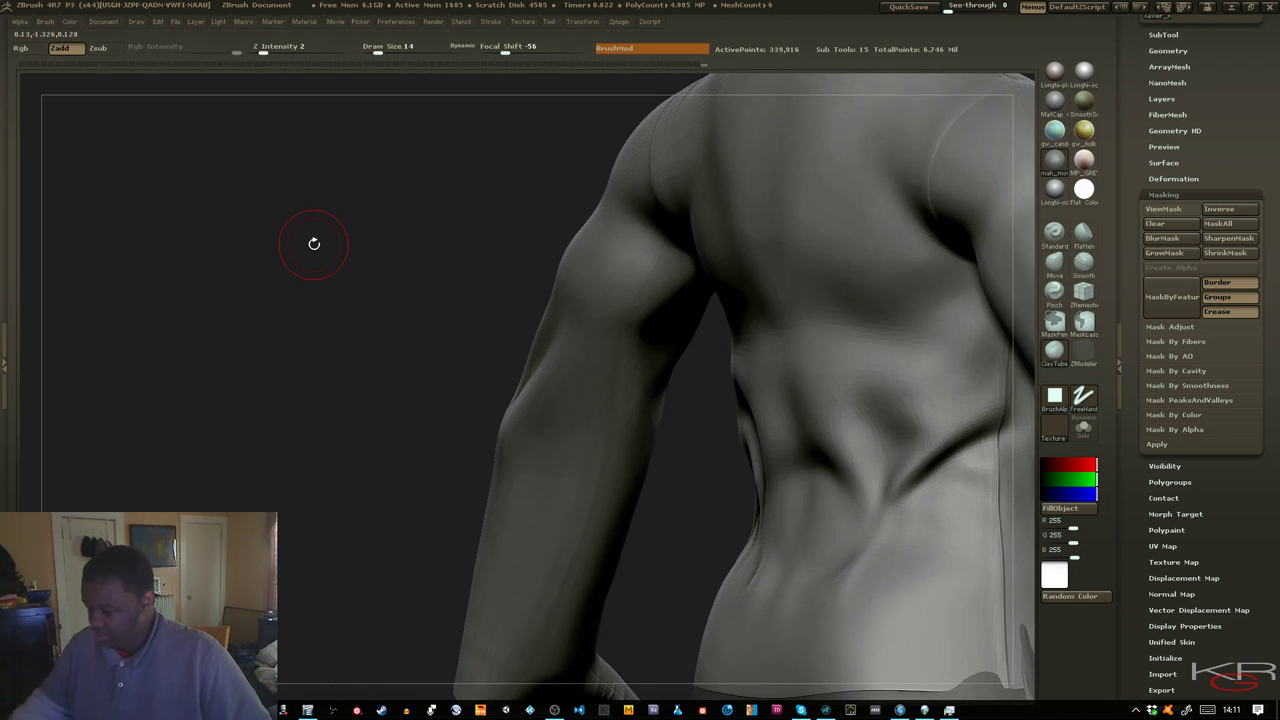
drag(357, 378, 202, 348)
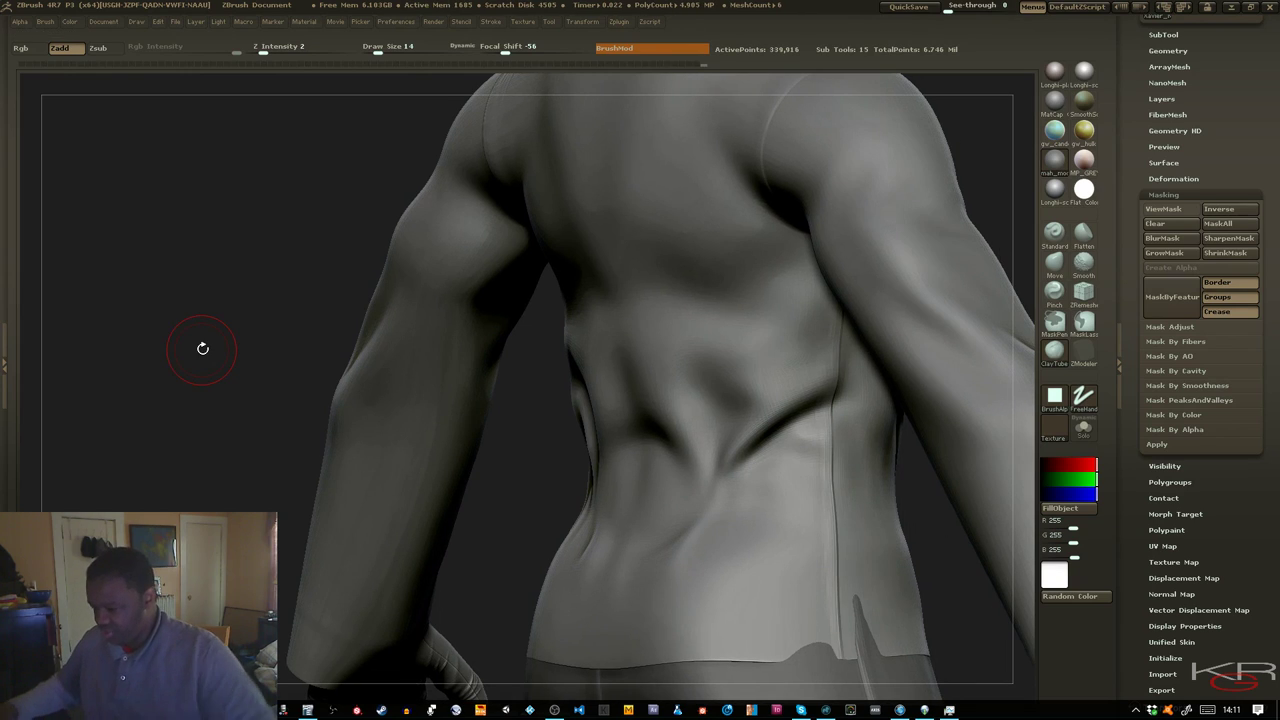
key(shift)
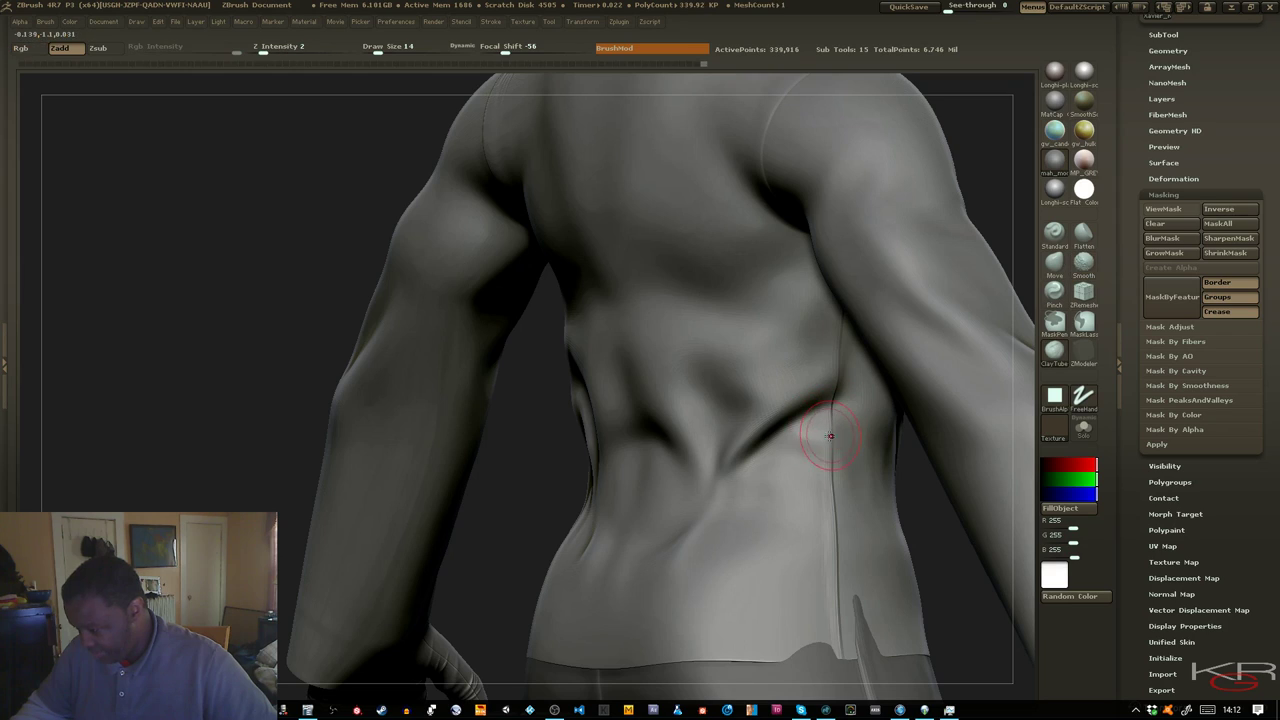
shift+drag(815, 461, 828, 546)
shift+drag(827, 482, 838, 600)
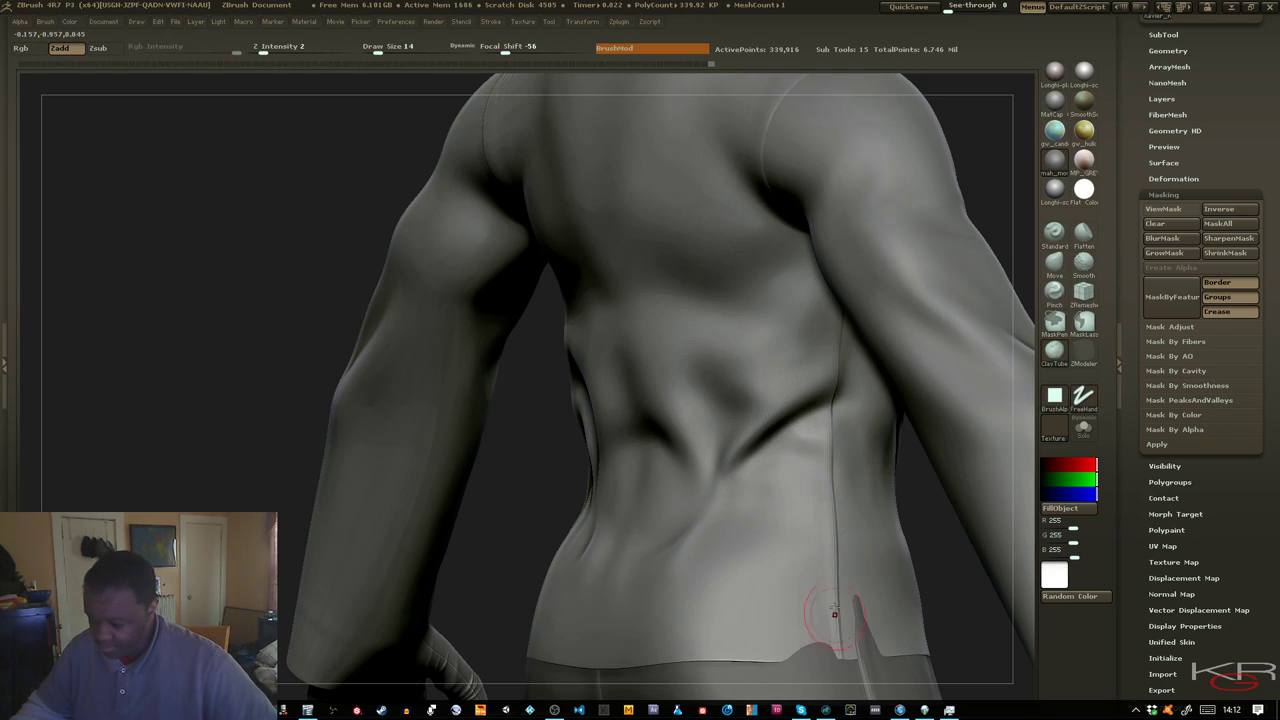
shift+drag(816, 531, 793, 460)
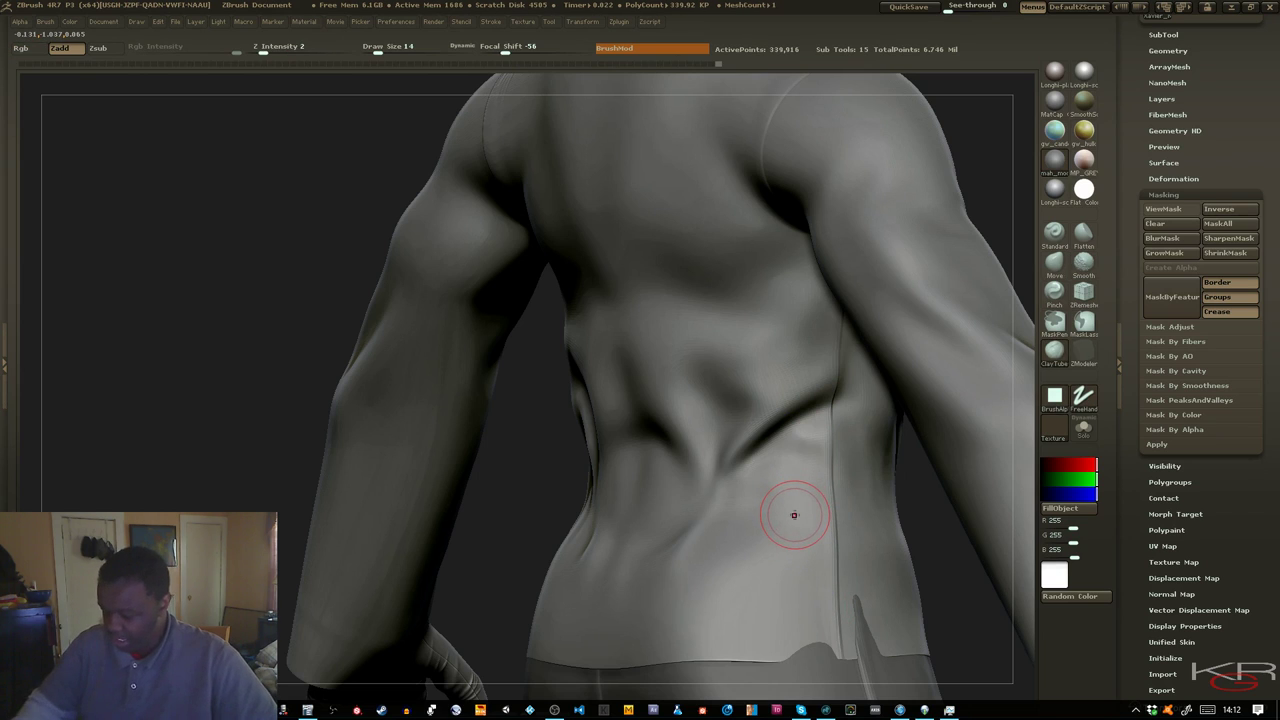
View the shirt from the front and turn on the floor grid
key(f)
mouse_move(863, 409)
mouse_down()
mouse_move(843, 363)
mouse_move(795, 325)
mouse_up()
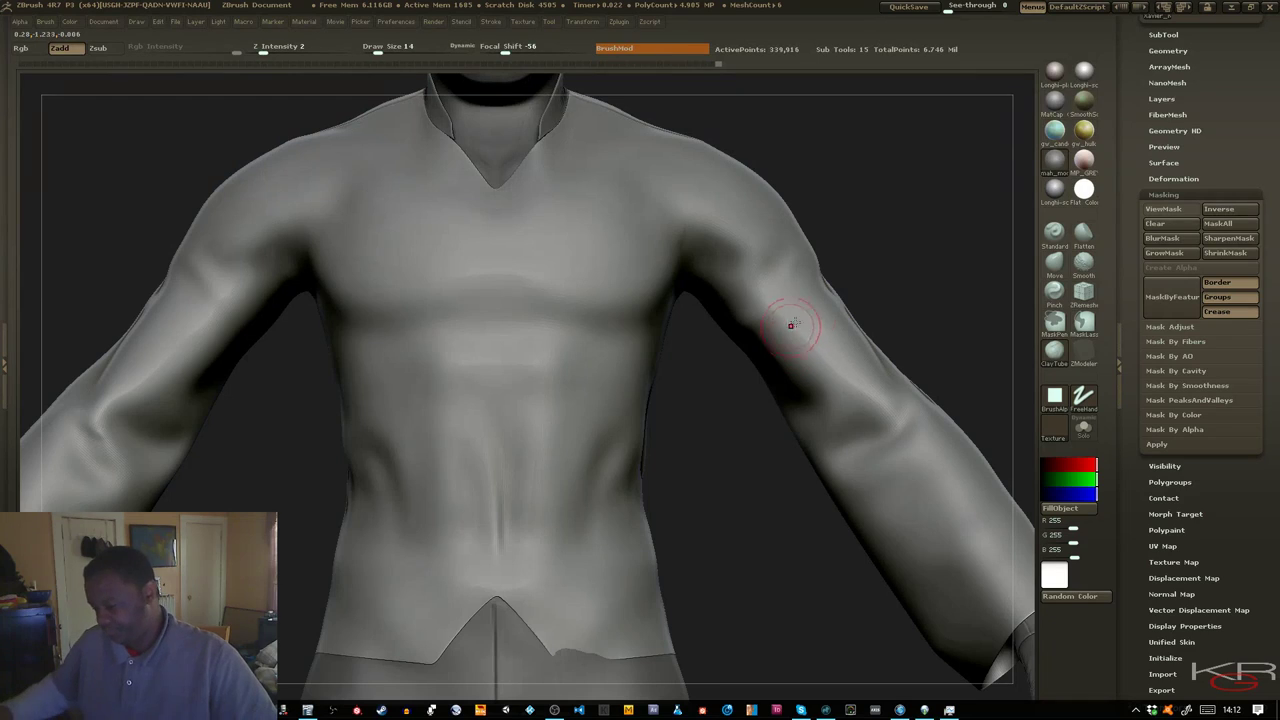
alt+drag(703, 451, 771, 540)
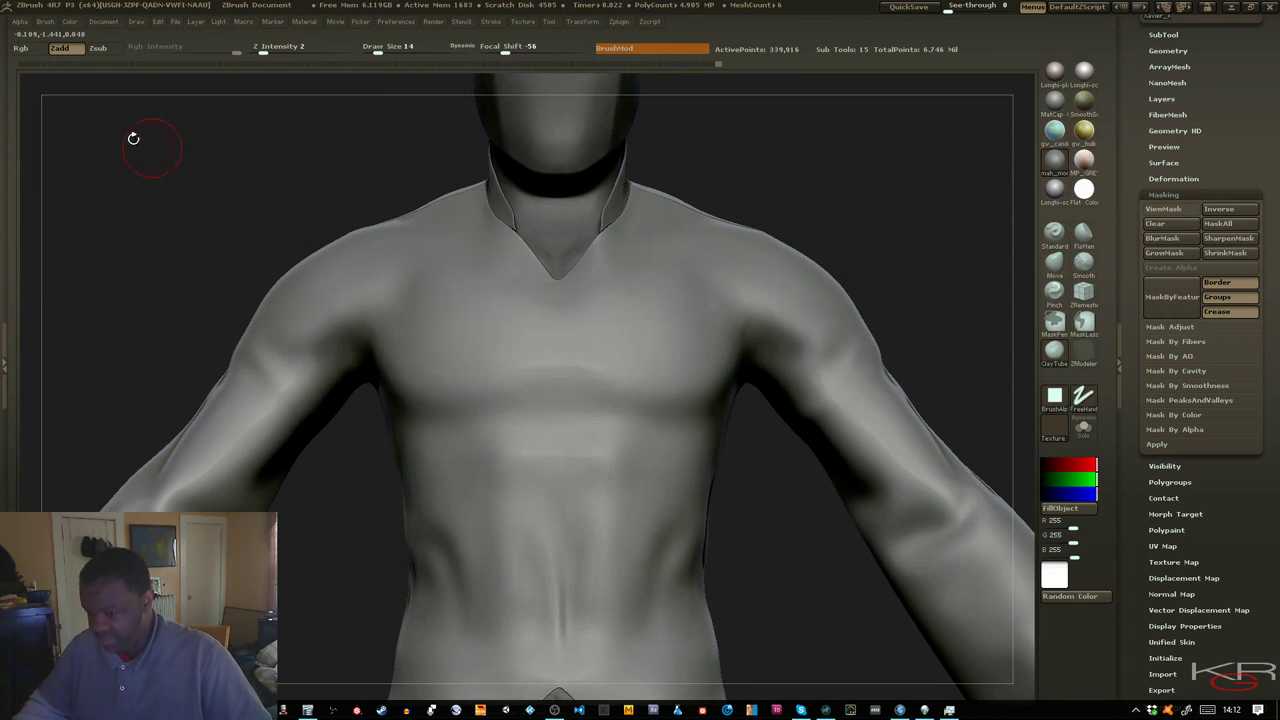
click(136, 22)
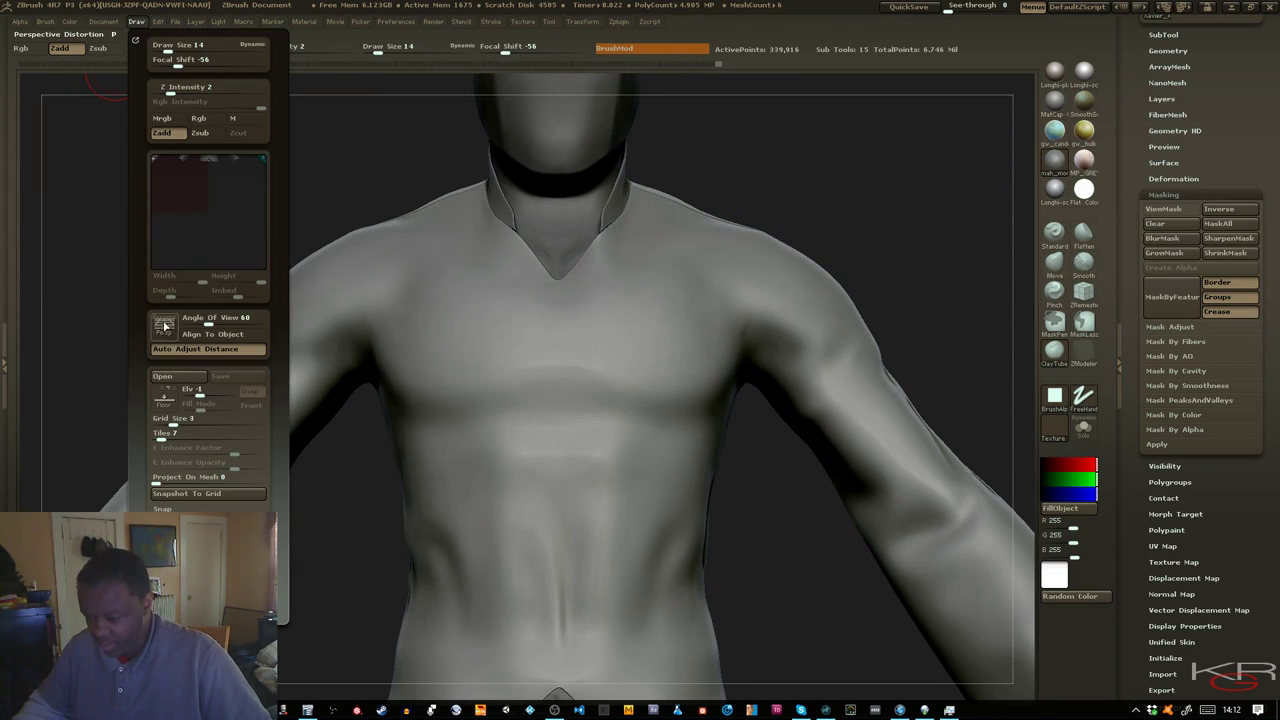
click(163, 403)
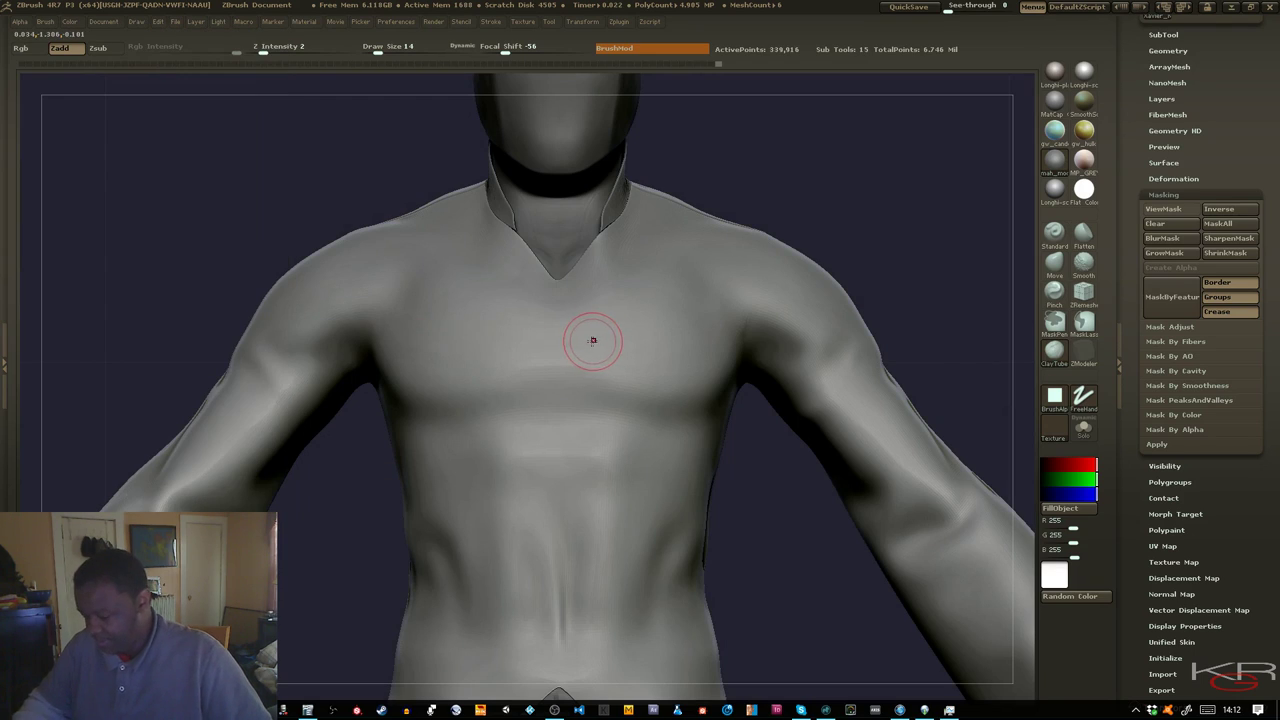
Isolate the shirt from the other subtools with Solo mode
key(f)
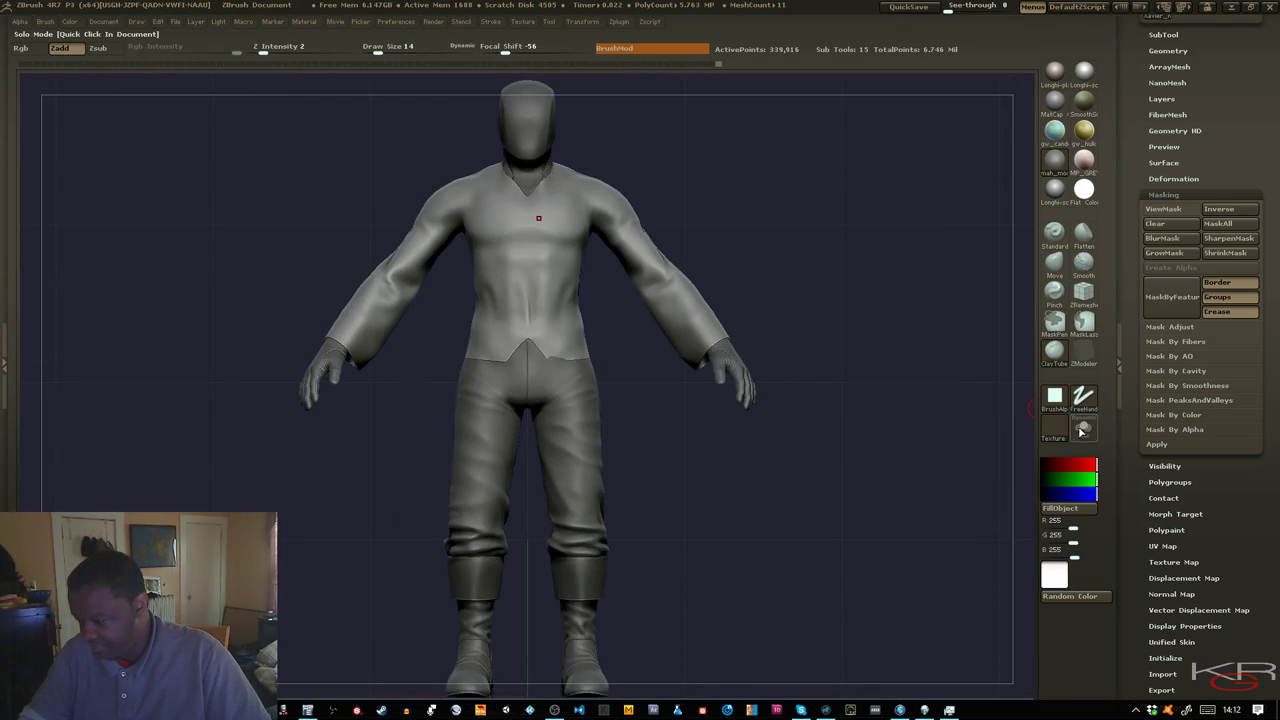
click(1083, 428)
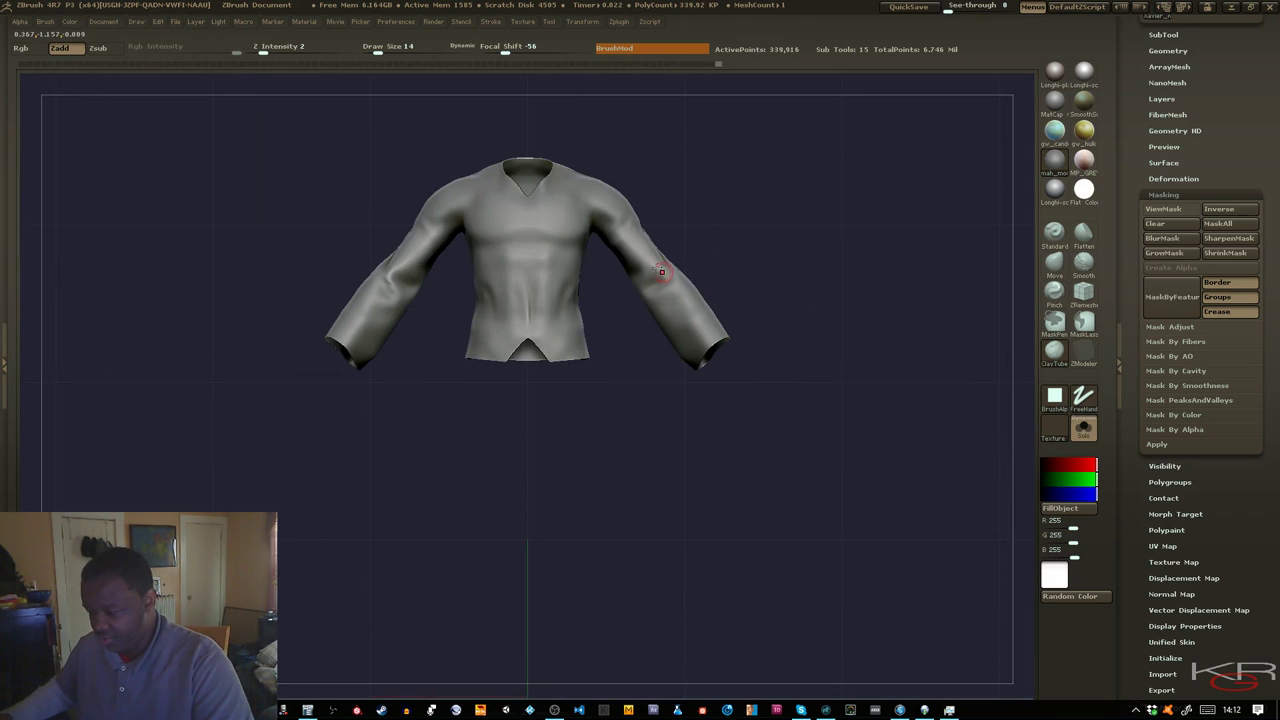
ctrl+right_drag(660, 273, 641, 336)
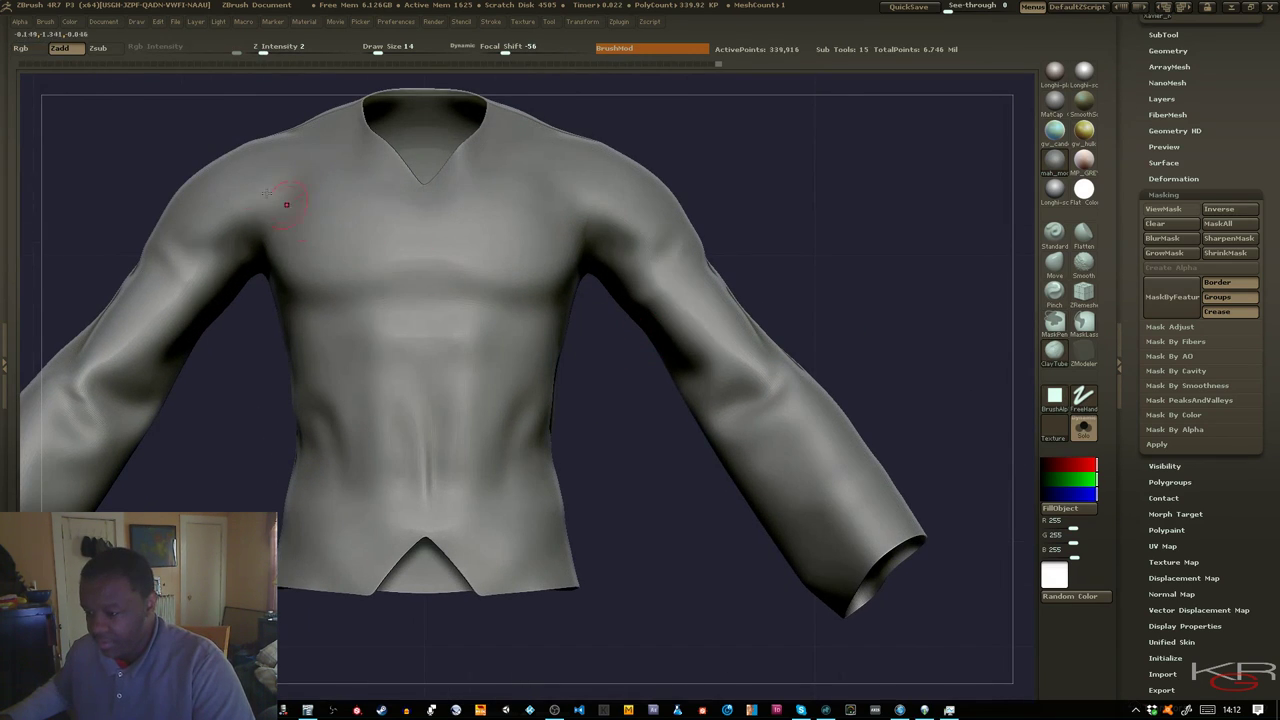
Lower the floor grid's Fill Mode to remove the coloured fill from the view
click(101, 22)
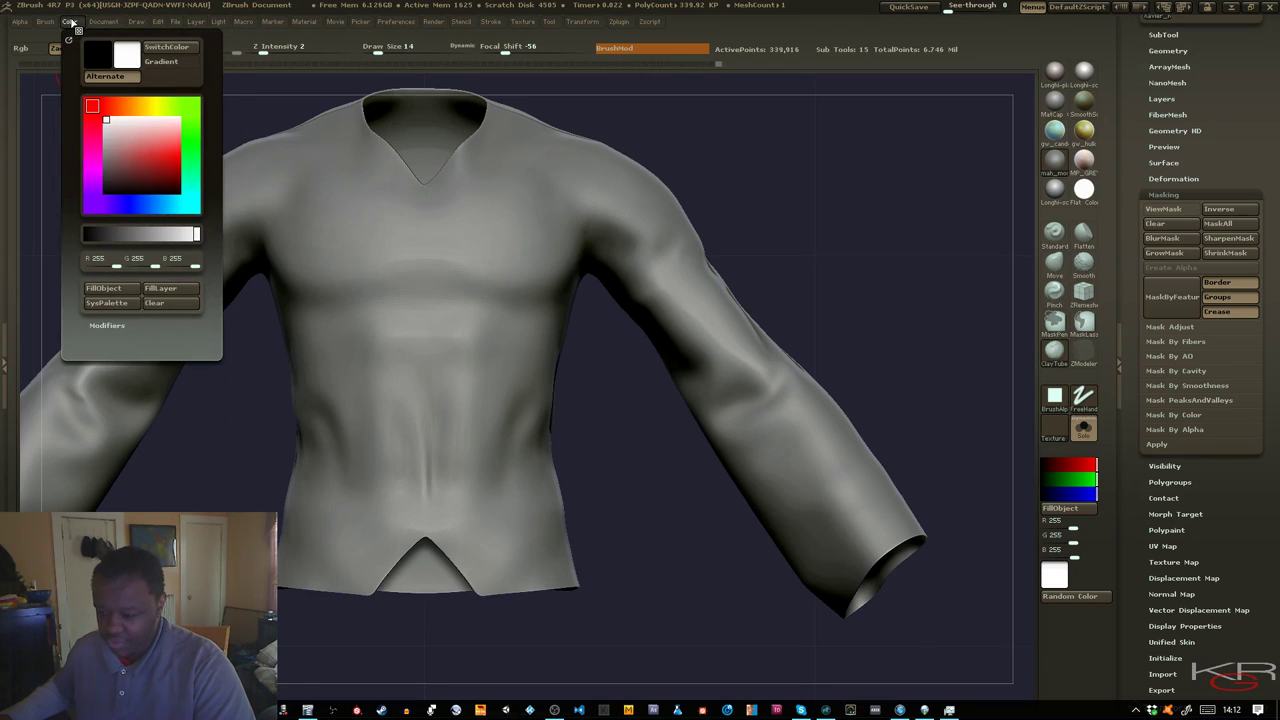
mouse_move(135, 23)
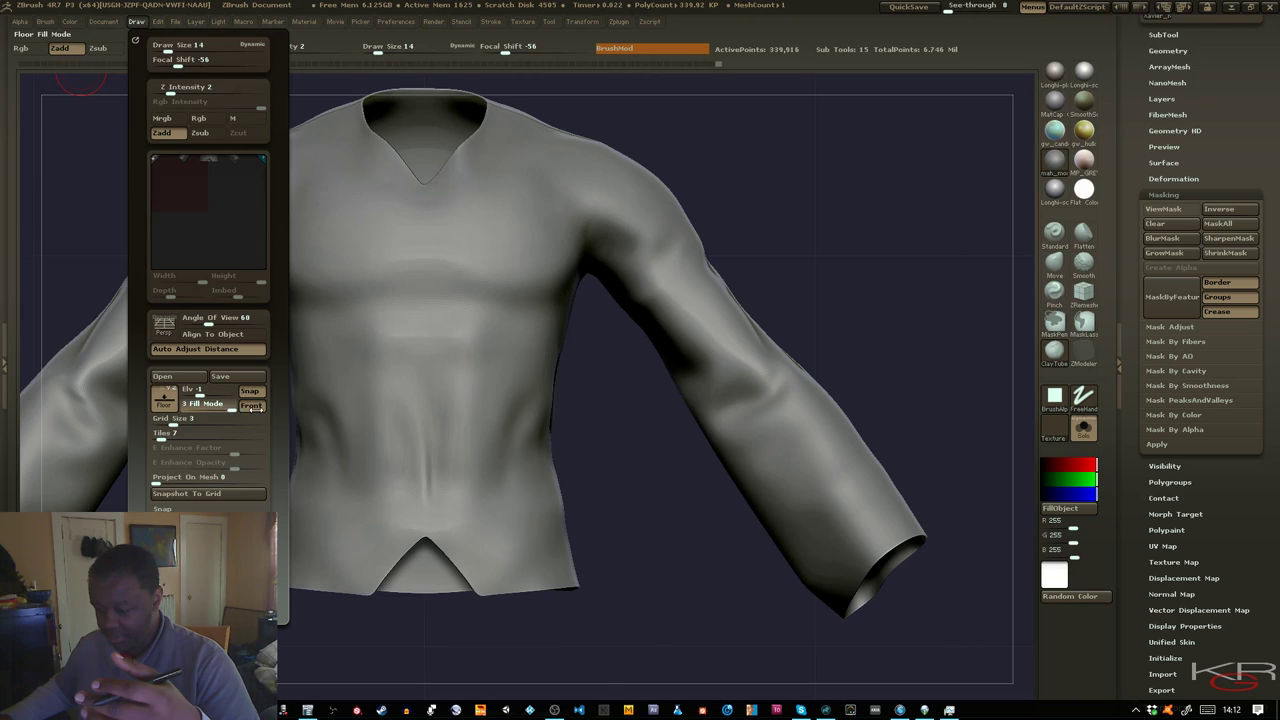
drag(256, 408, 200, 411)
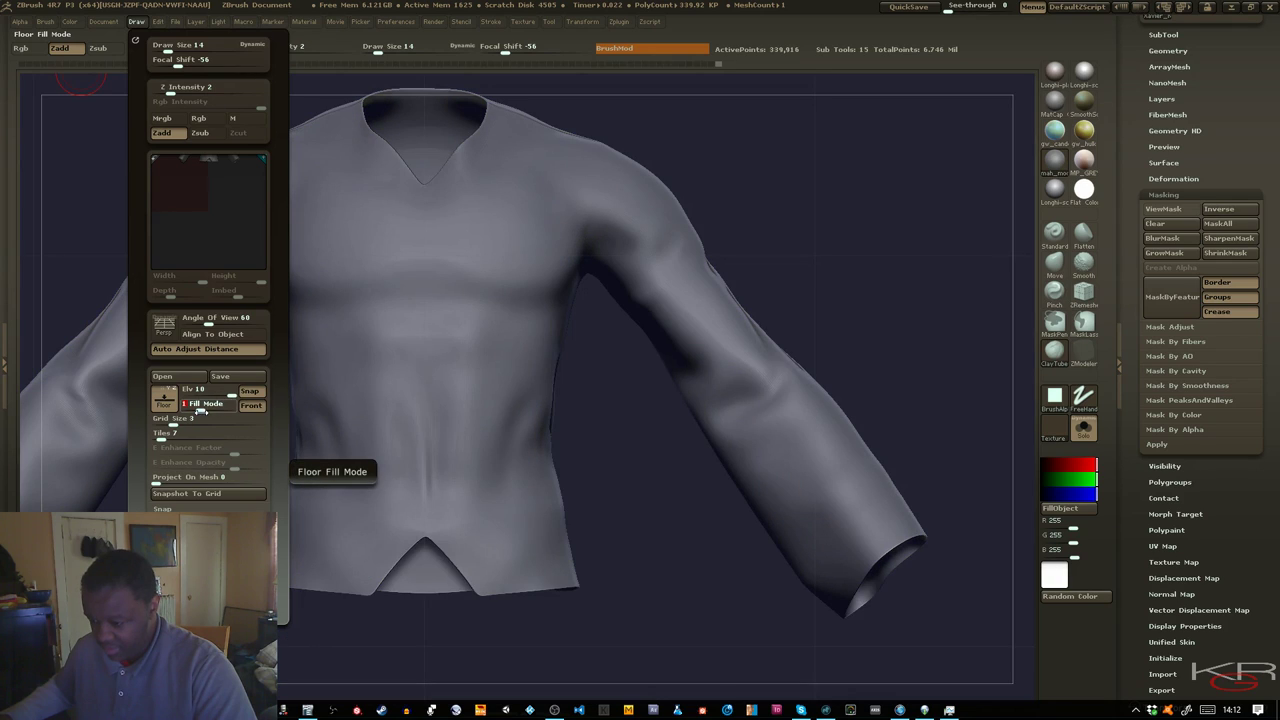
click(185, 411)
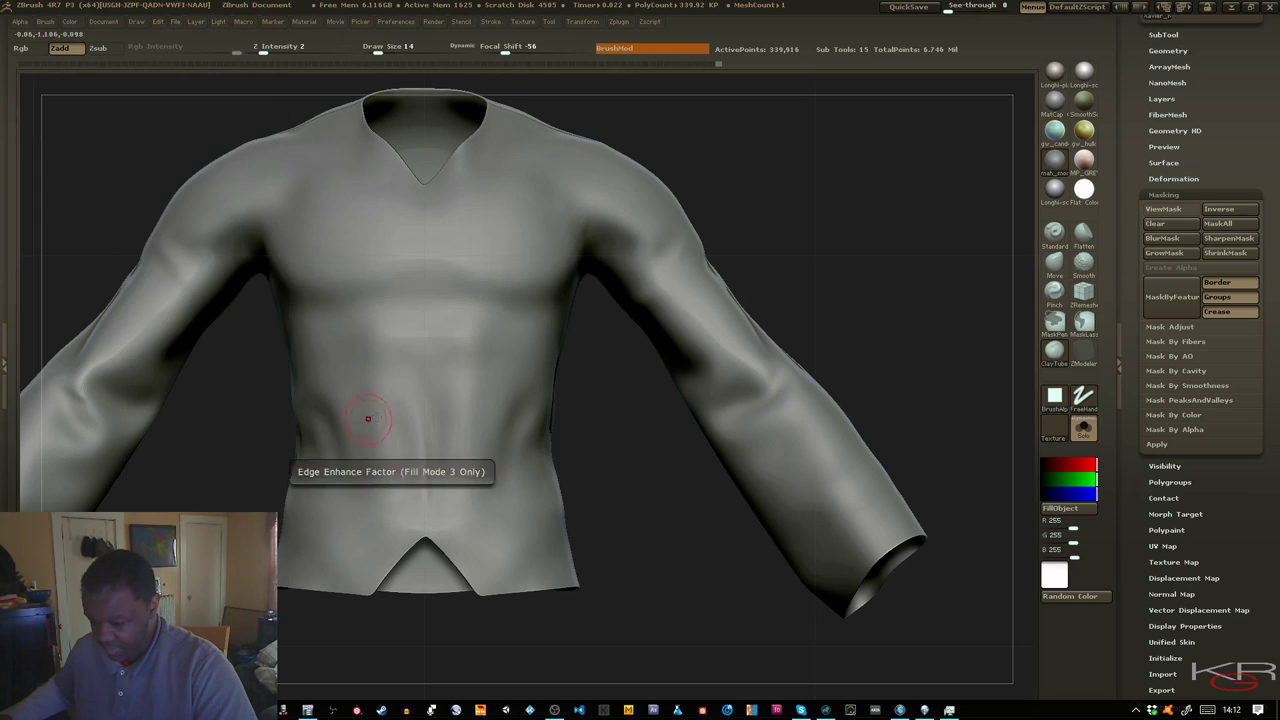
Switch to the Move brush with Draw Size 22 for working on the shirt's neckline
alt+right_drag(448, 367, 506, 439)
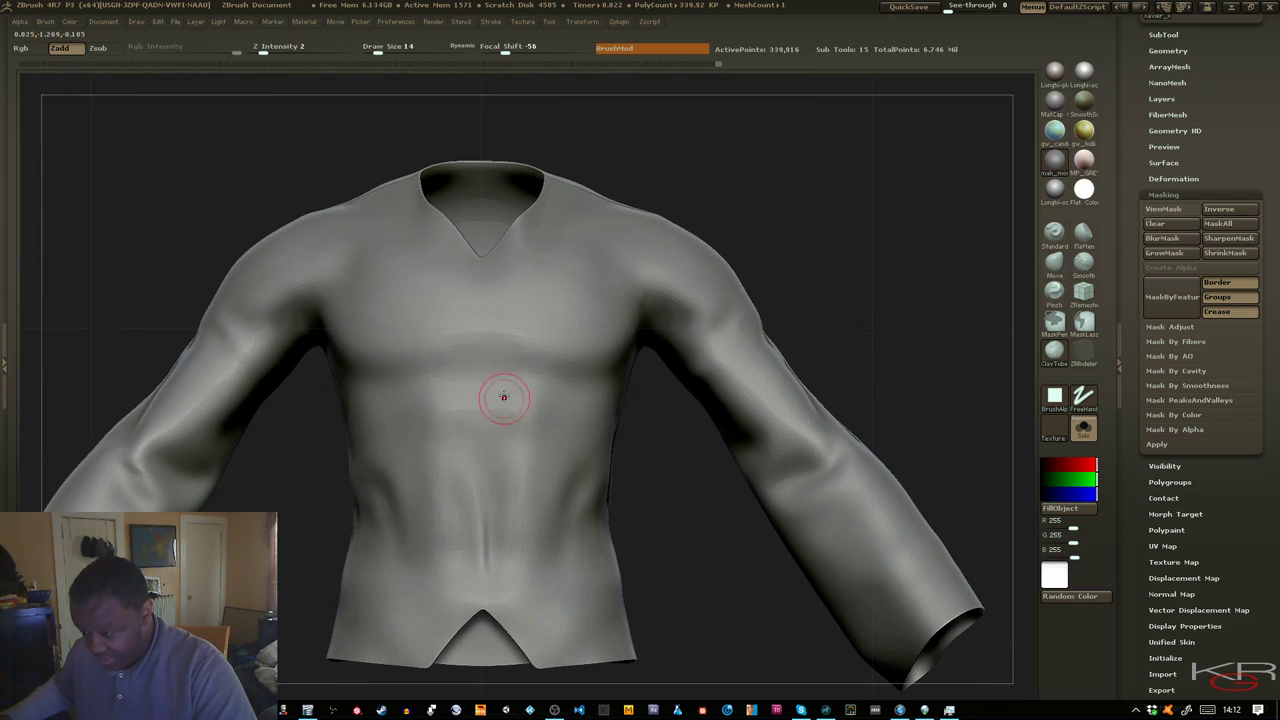
ctrl+right_drag(494, 277, 508, 410)
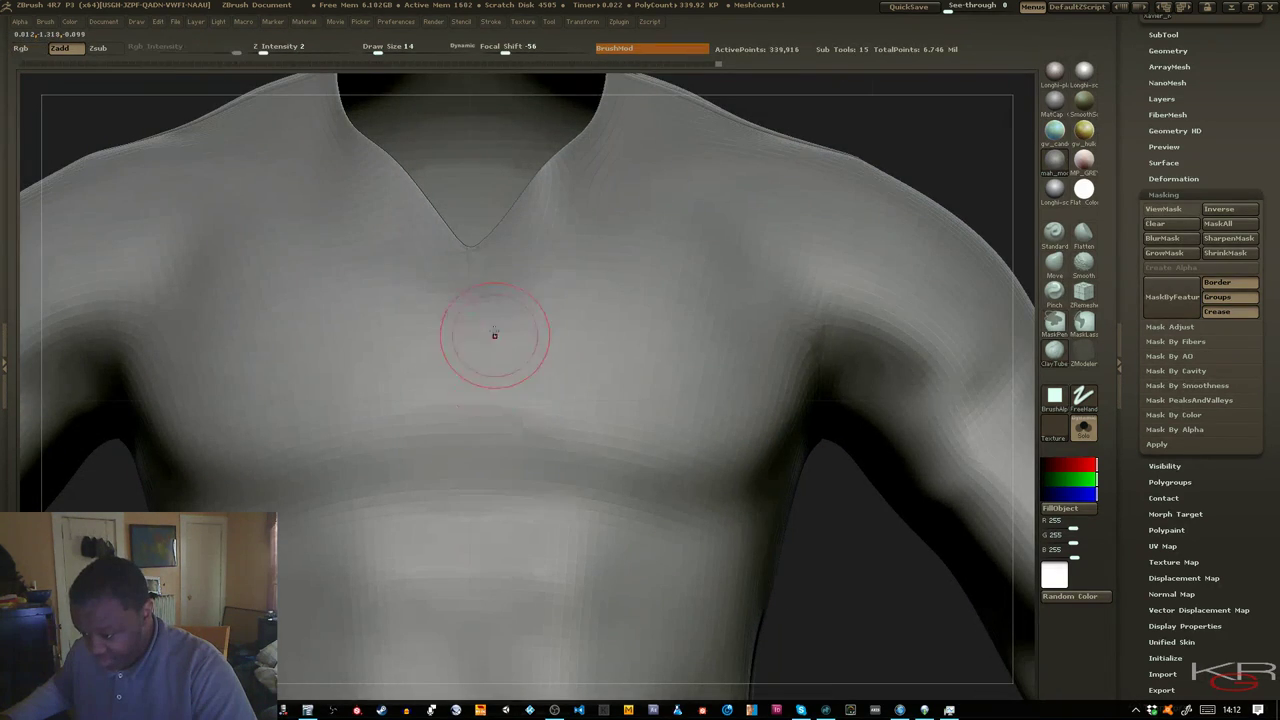
click(1054, 262)
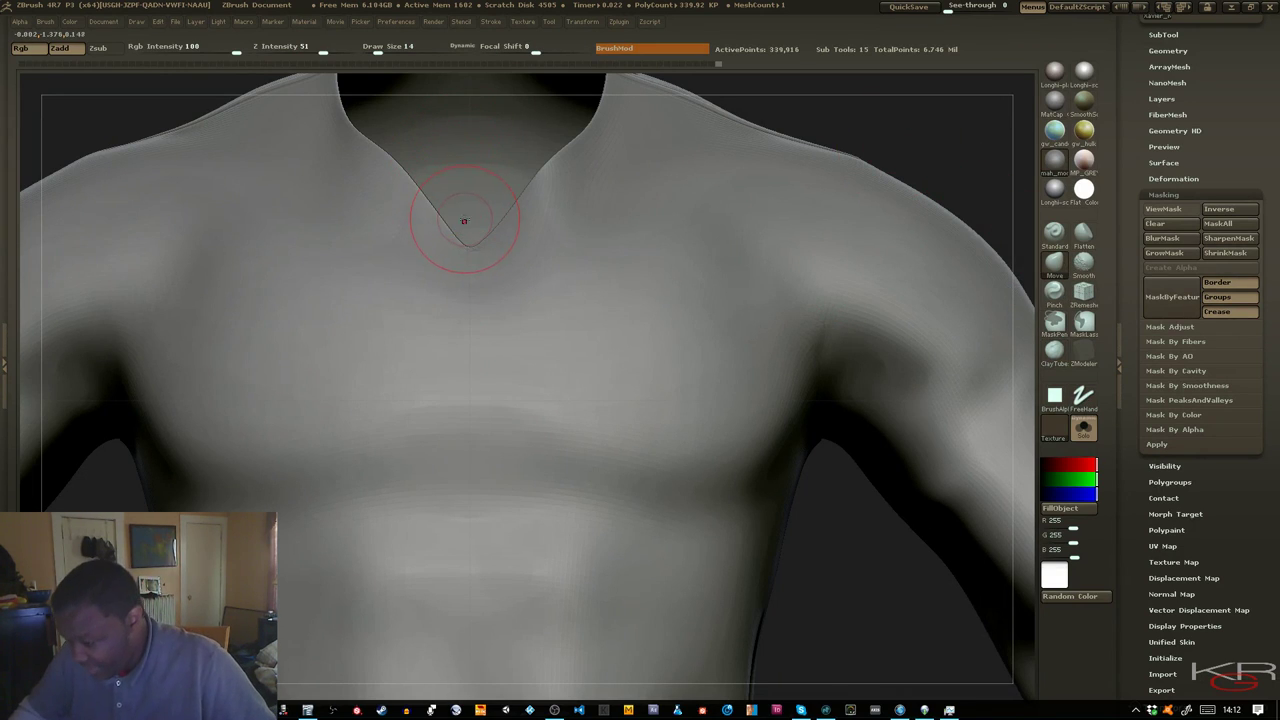
key(])
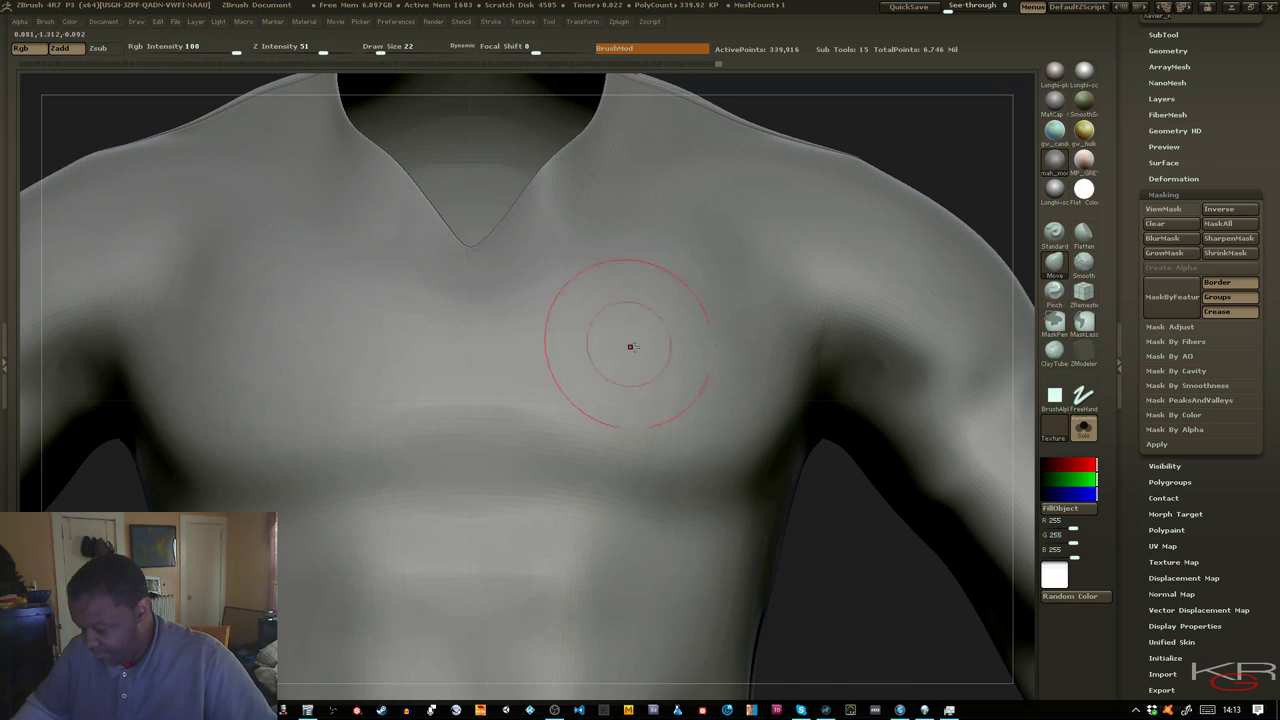
key(ctrl)
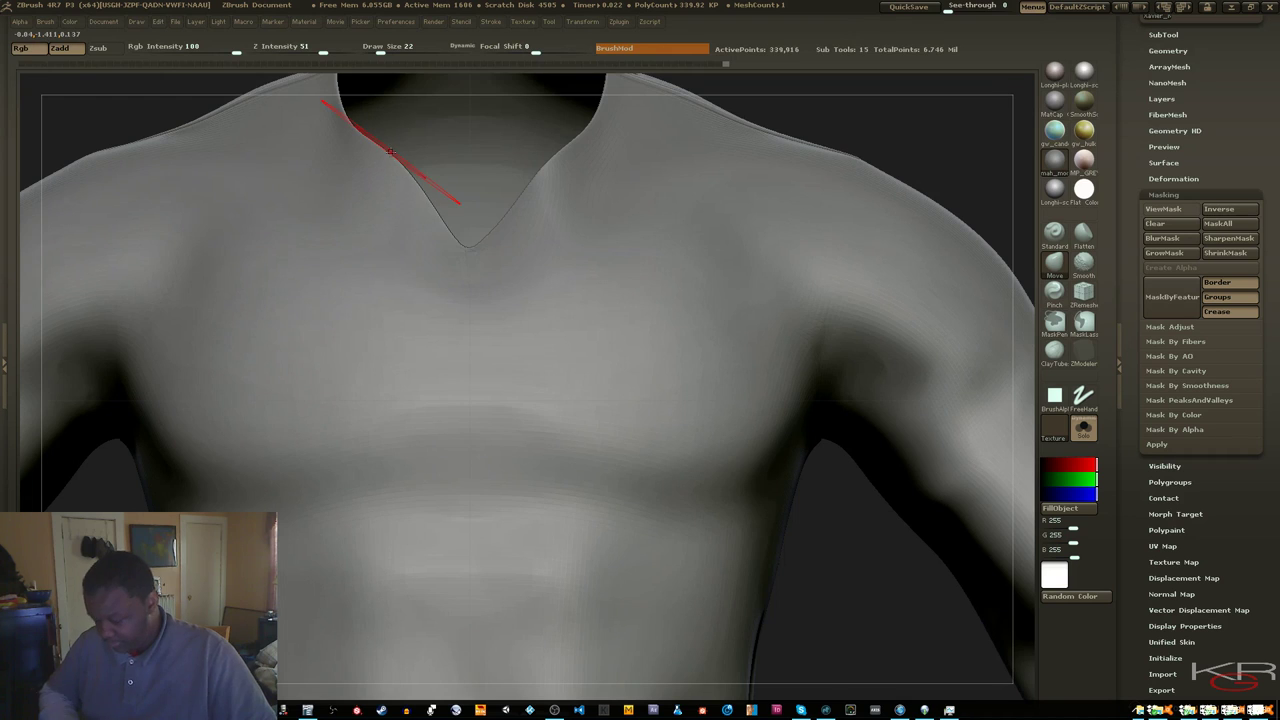
Turn on the polyframe to show the polygroups across the whole shirt
key(f)
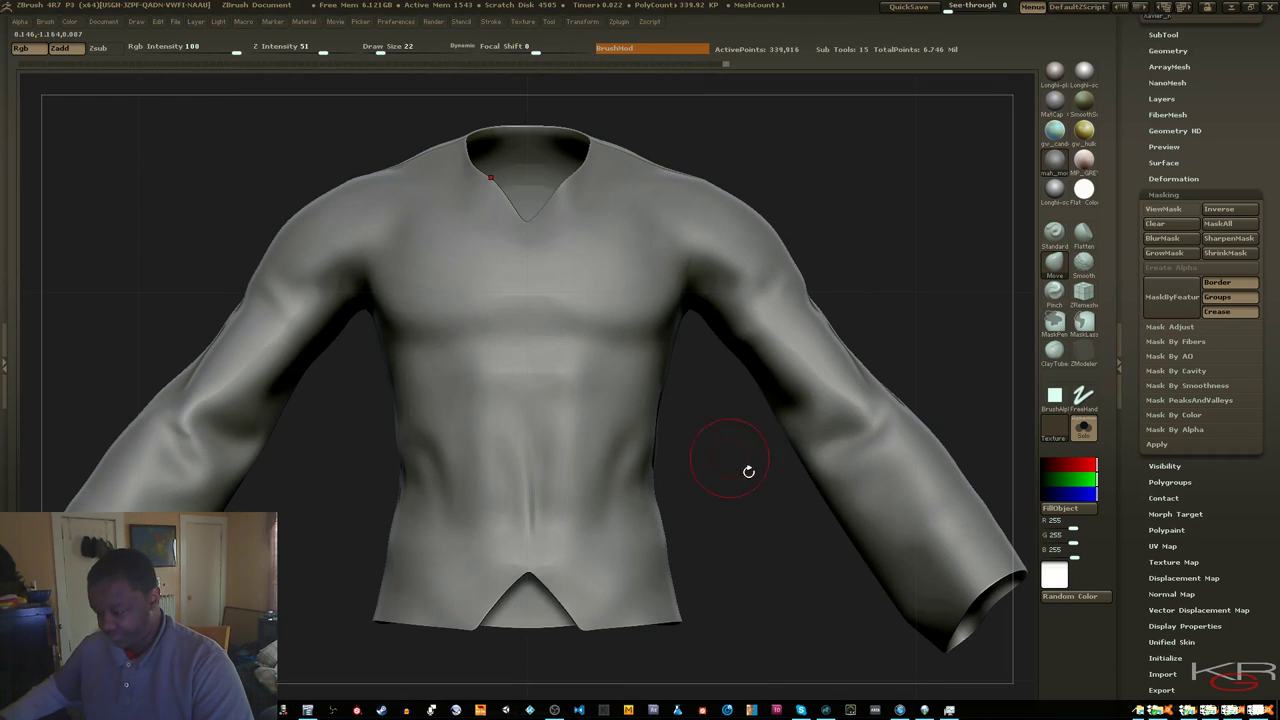
drag(746, 471, 657, 488)
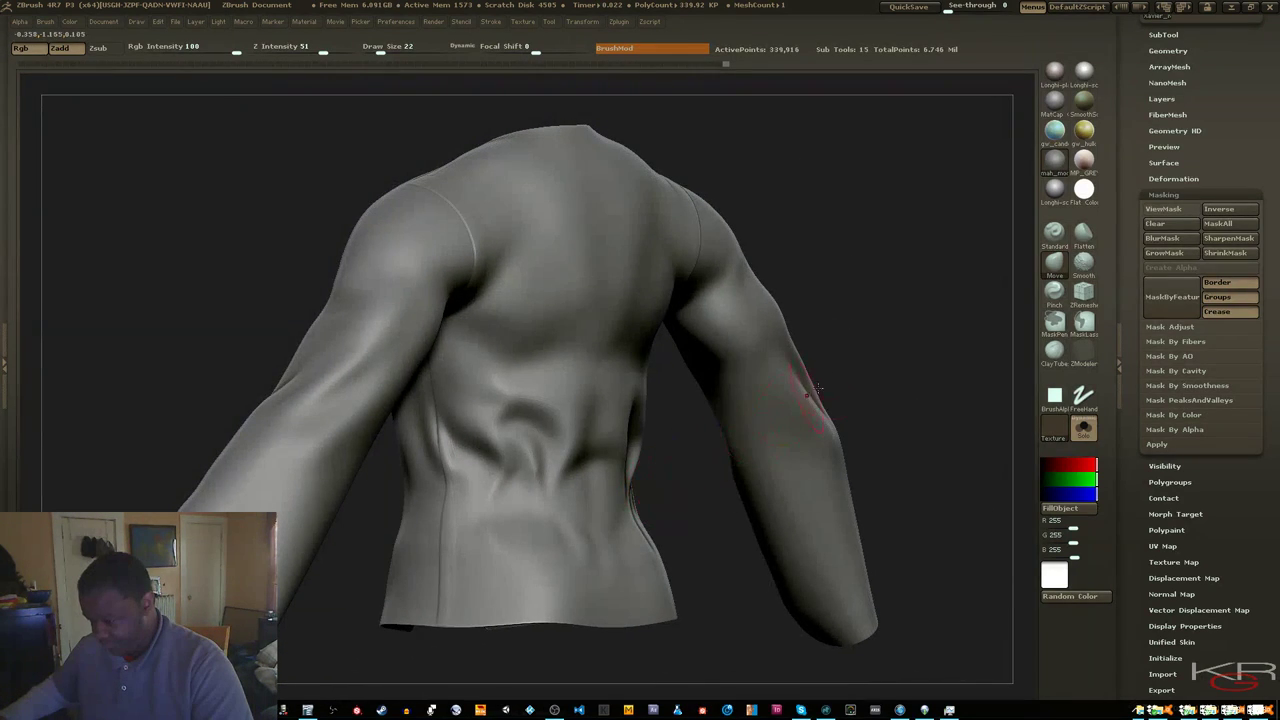
drag(906, 339, 923, 294)
key(shift+f)
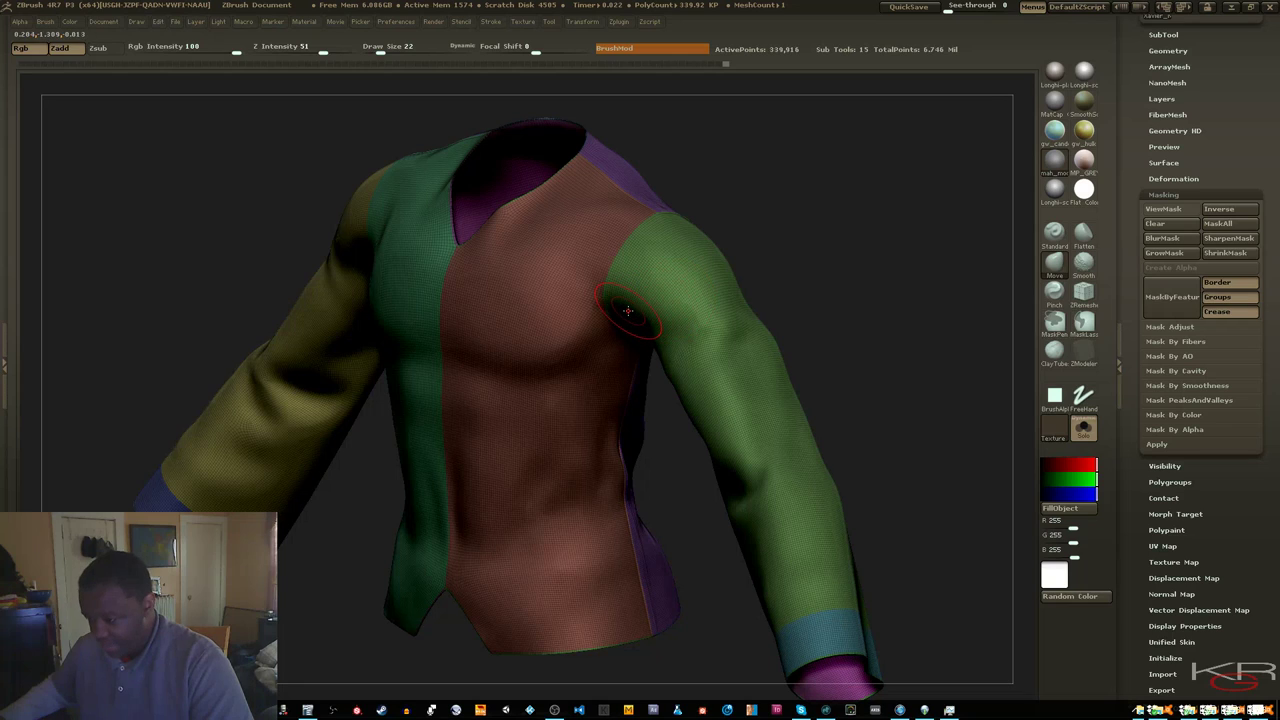
Mask the whole shirt except its two front panels by hiding those polygroups, masking the remaining ones and showing the full mesh again
ctrl+shift+click(565, 318)
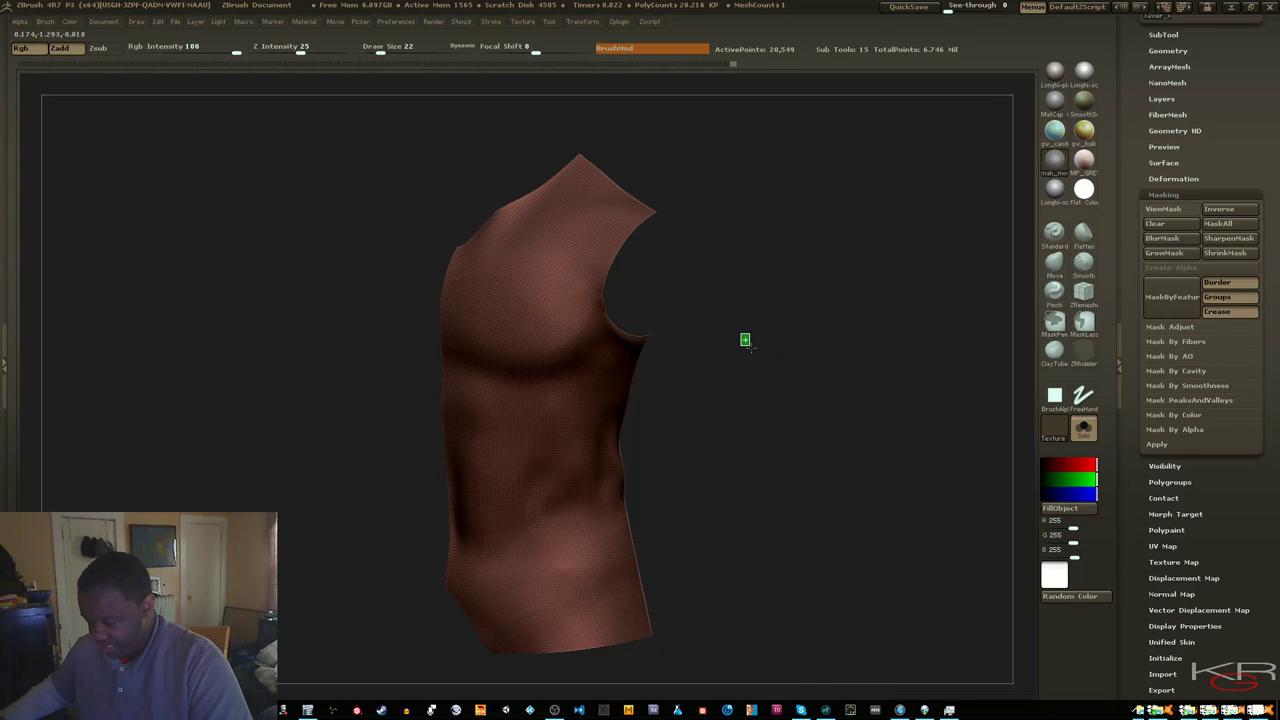
ctrl+shift+click(743, 337)
drag(820, 357, 875, 360)
ctrl+alt+shift+click(378, 296)
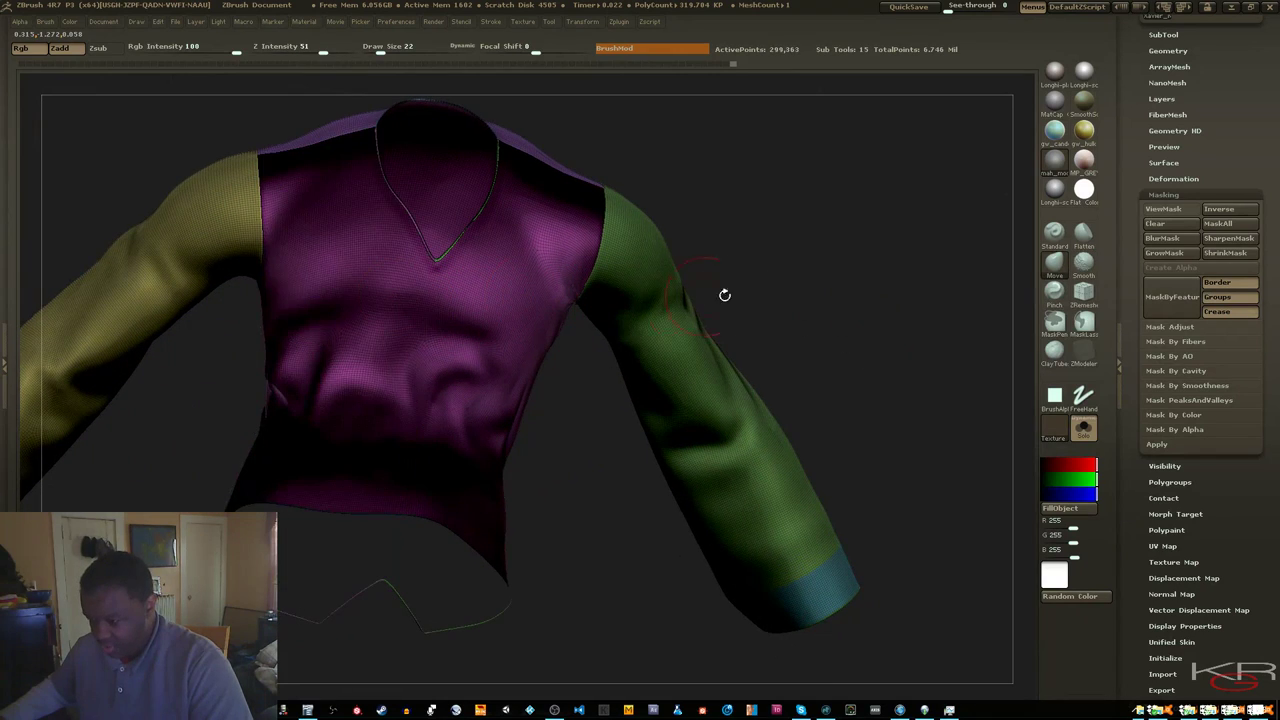
drag(723, 291, 736, 258)
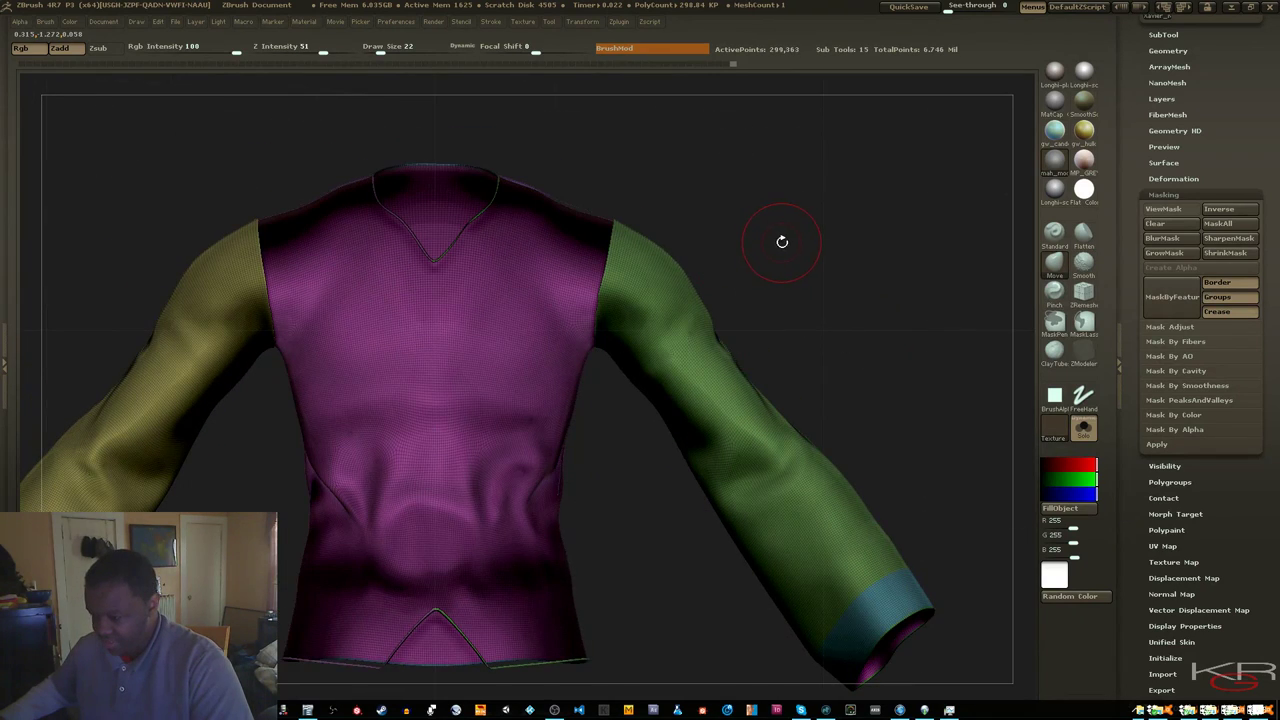
ctrl+click(778, 243)
ctrl+shift+click(780, 239)
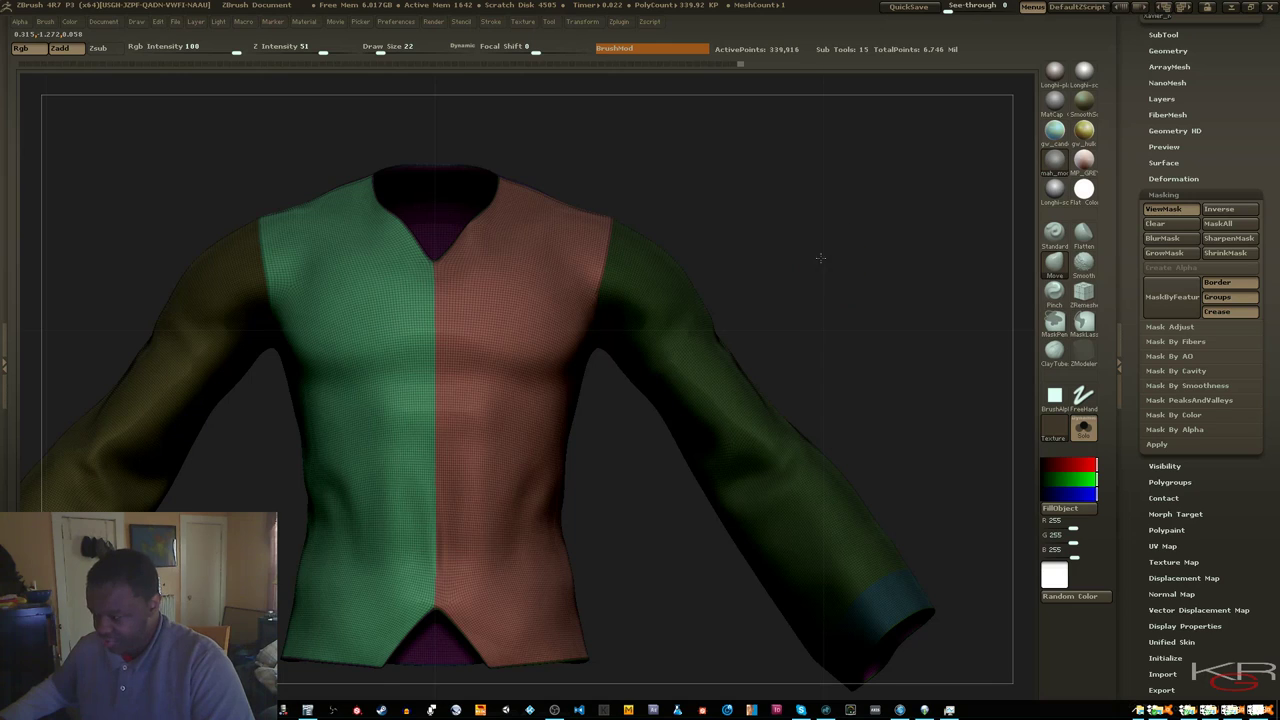
Turn off the mask shading and the polyframe display so the shirt shows as a plain grey surface
drag(820, 258, 786, 257)
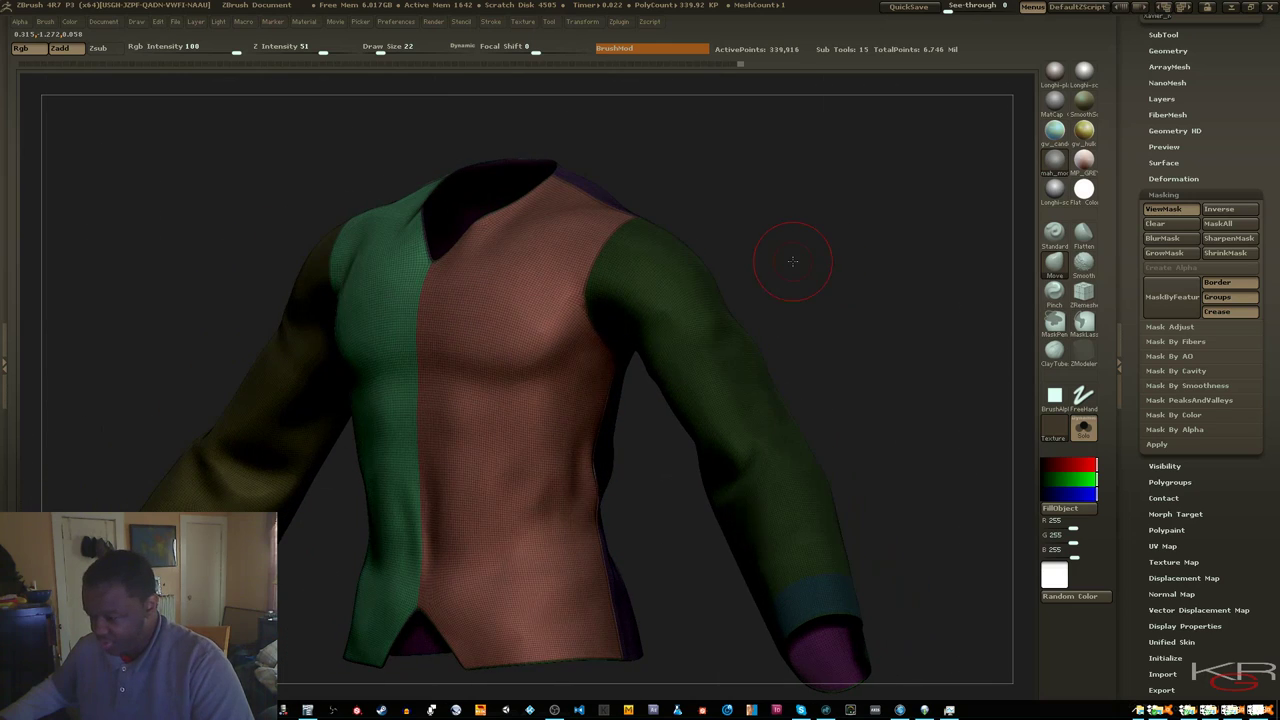
click(1163, 210)
drag(908, 237, 917, 253)
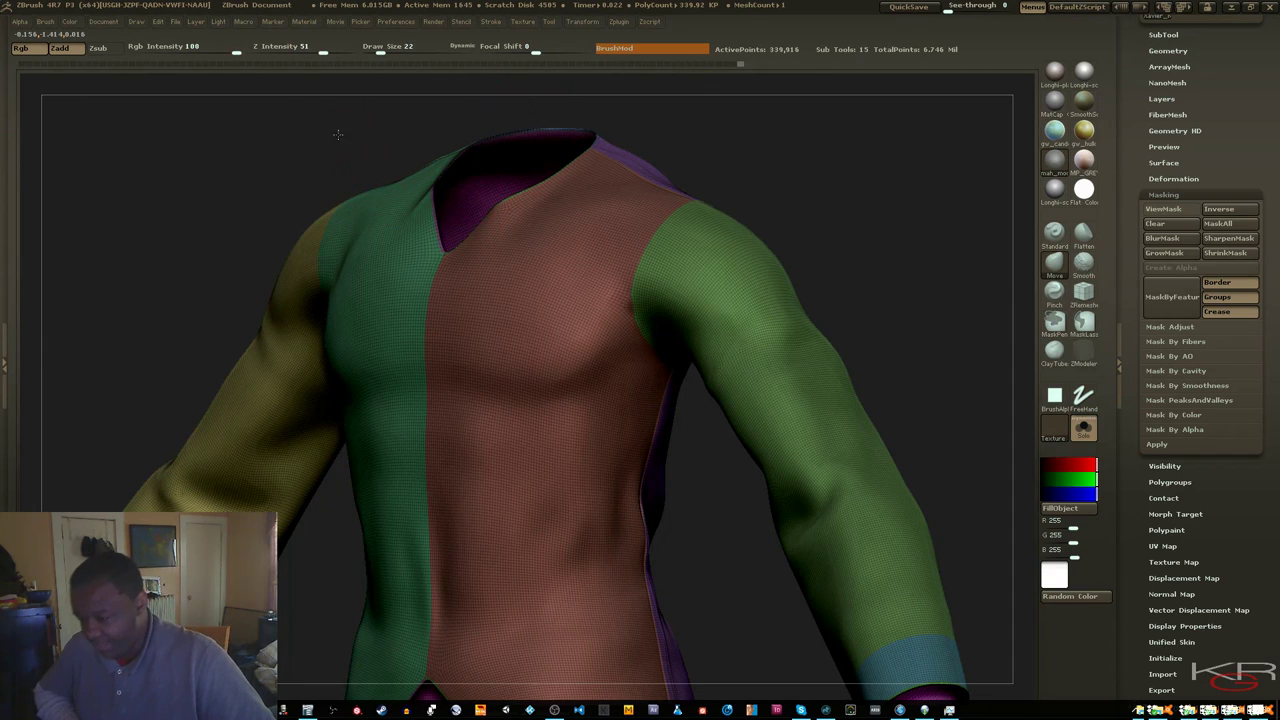
drag(338, 134, 288, 119)
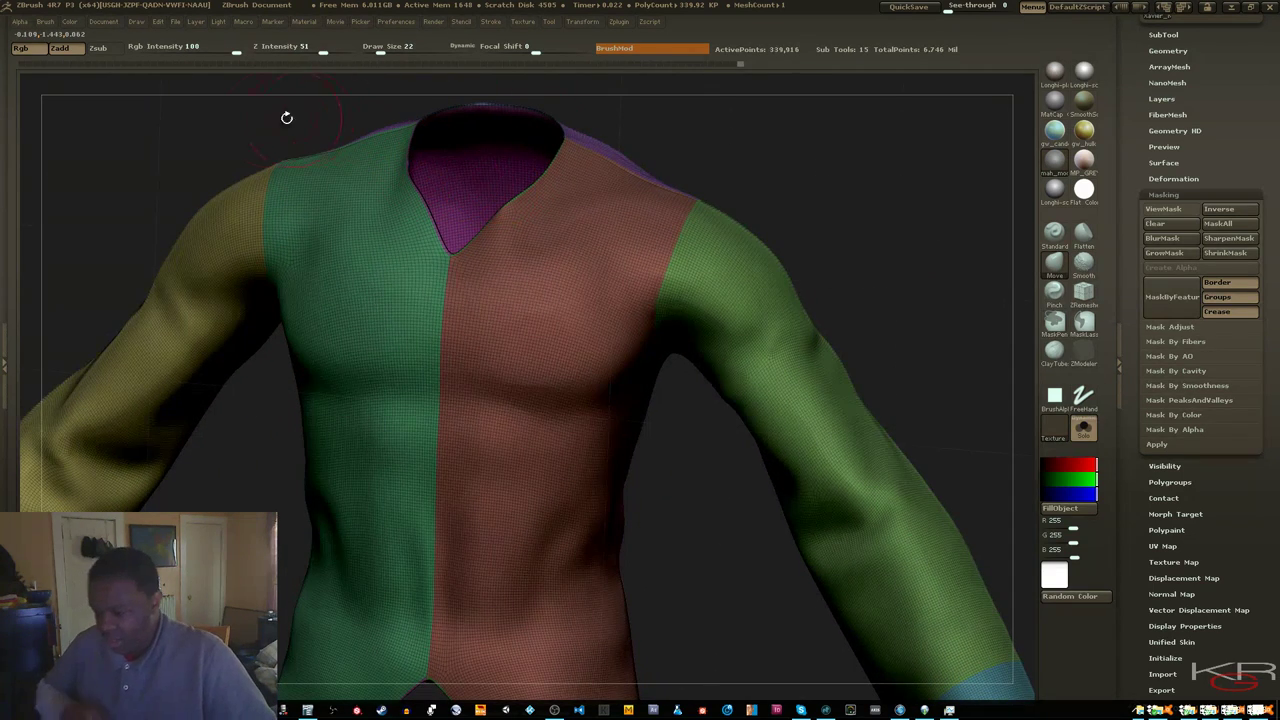
key(shift+f)
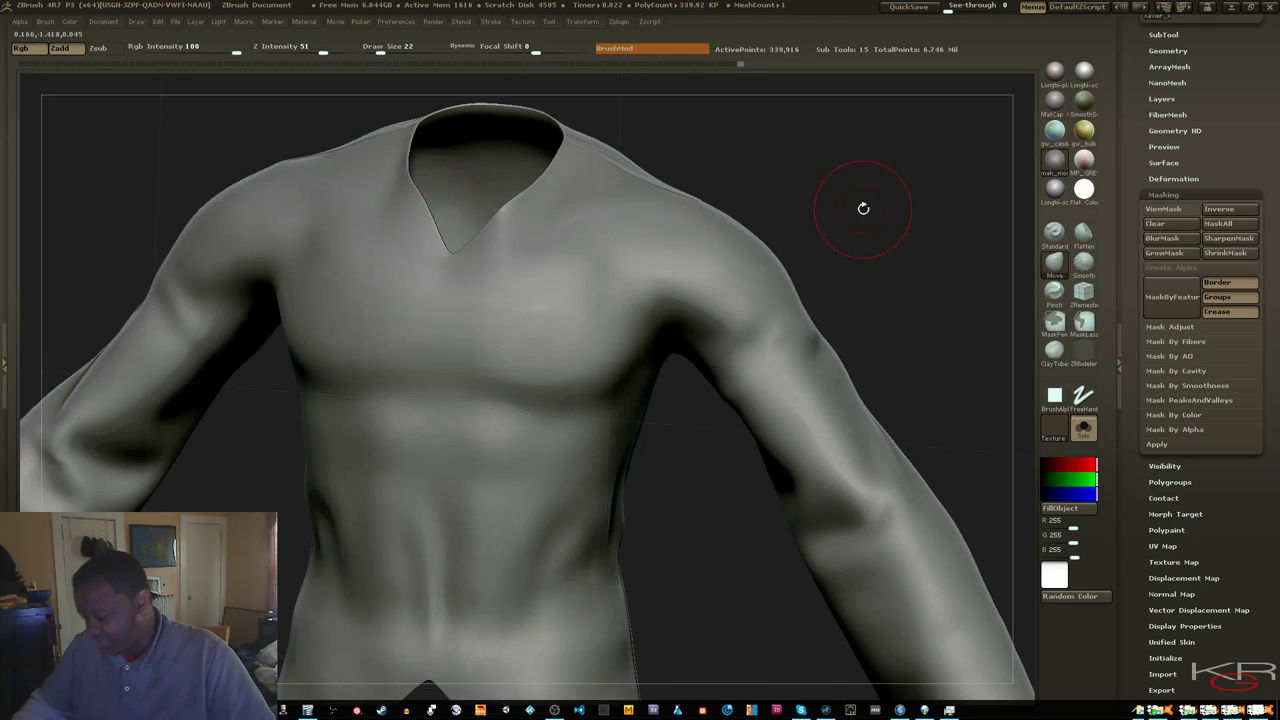
drag(863, 208, 748, 238)
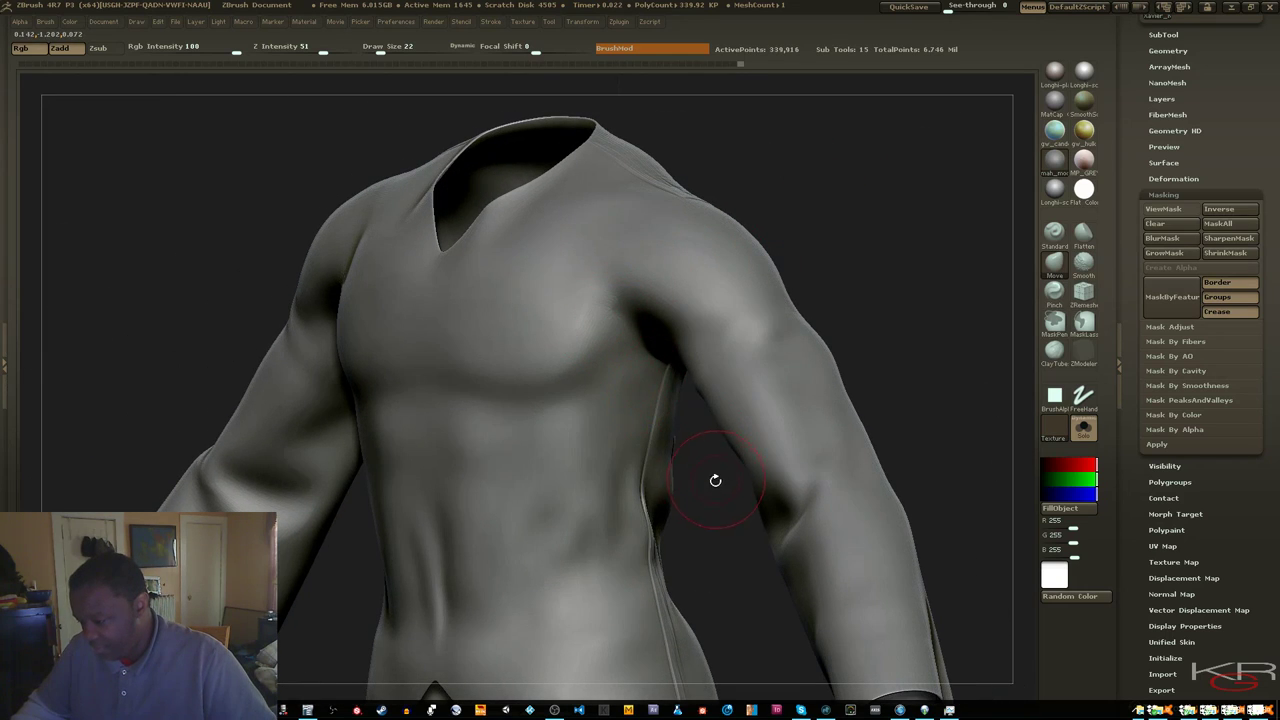
drag(715, 480, 659, 399)
drag(577, 235, 593, 252)
key(ctrl+z)
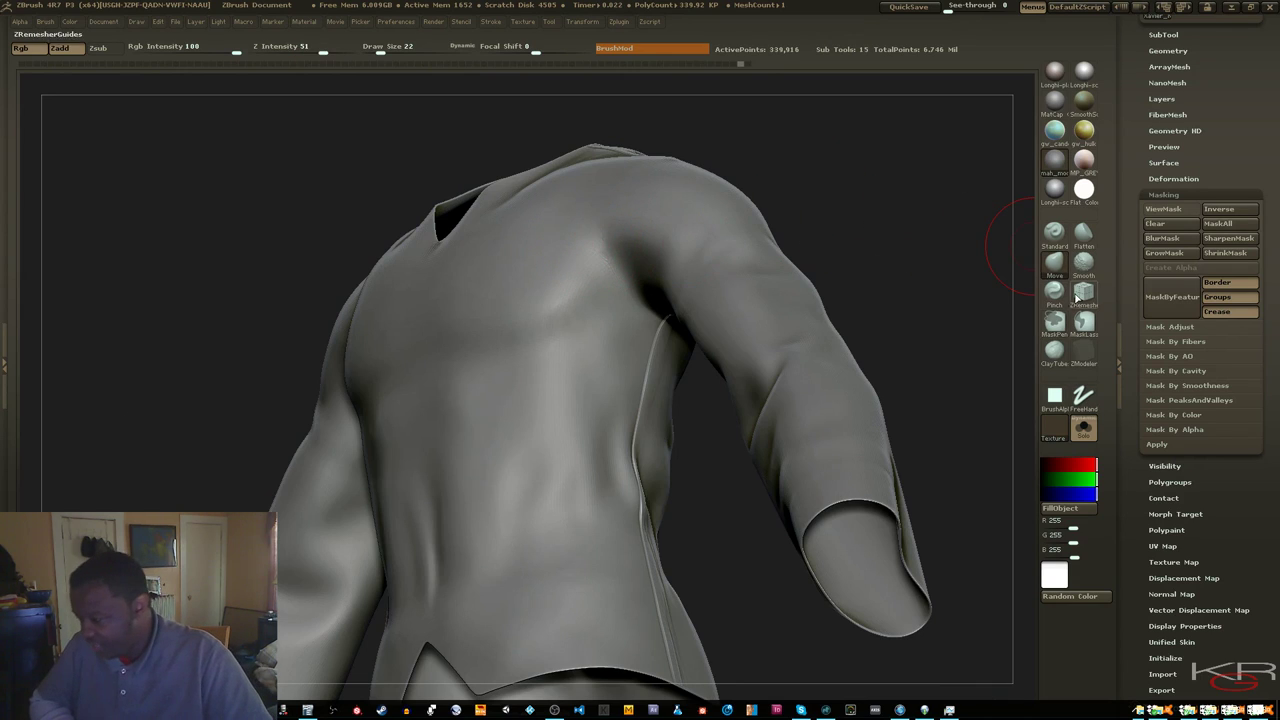
Build up the unmasked front panel along the character's left armhole with ClayTubes at Z Intensity 2 and Draw Size 22
click(1054, 351)
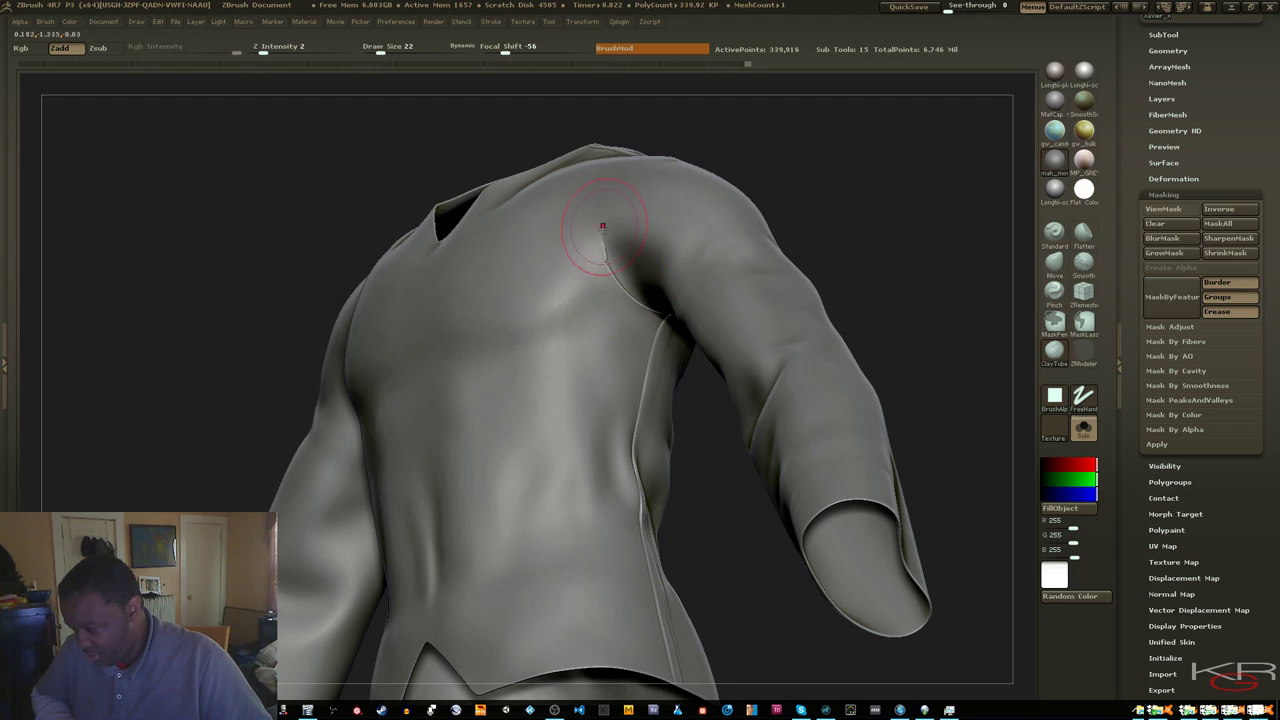
drag(604, 252, 603, 271)
drag(777, 141, 773, 209)
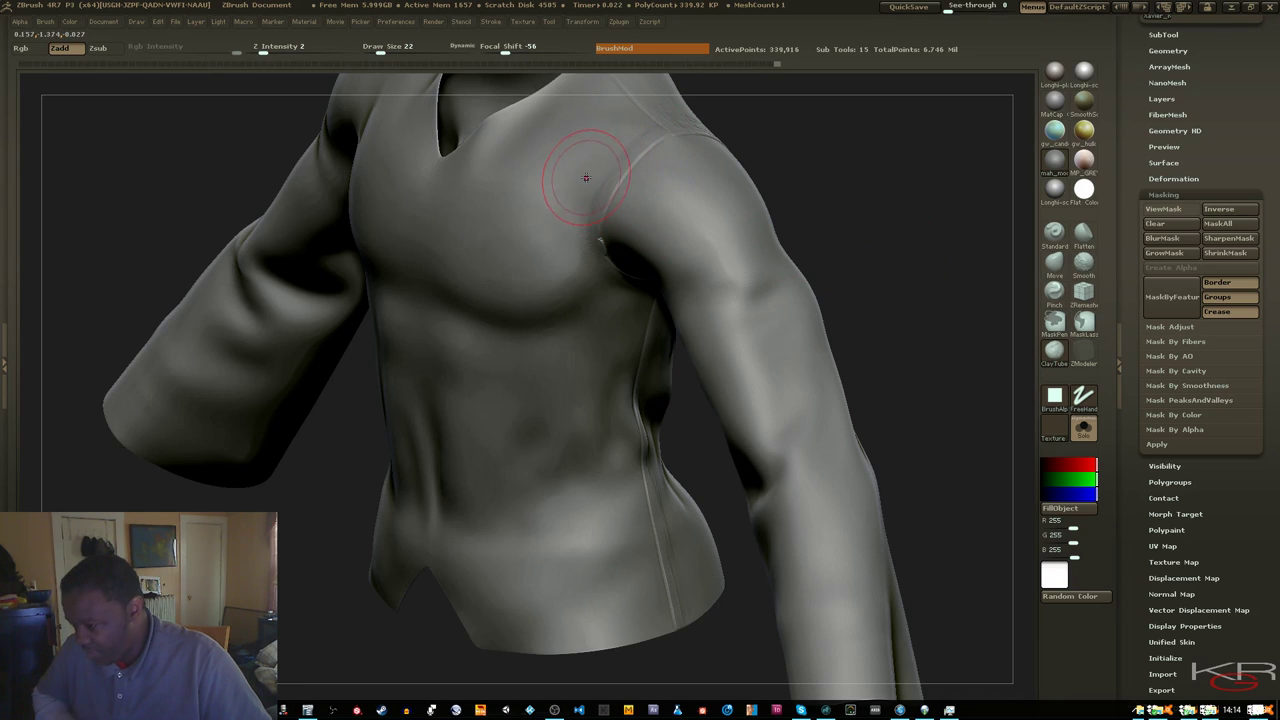
Reduce the Draw Size to 14 and smooth the front panel beside the left armhole seam up to the shoulder
key(shift)
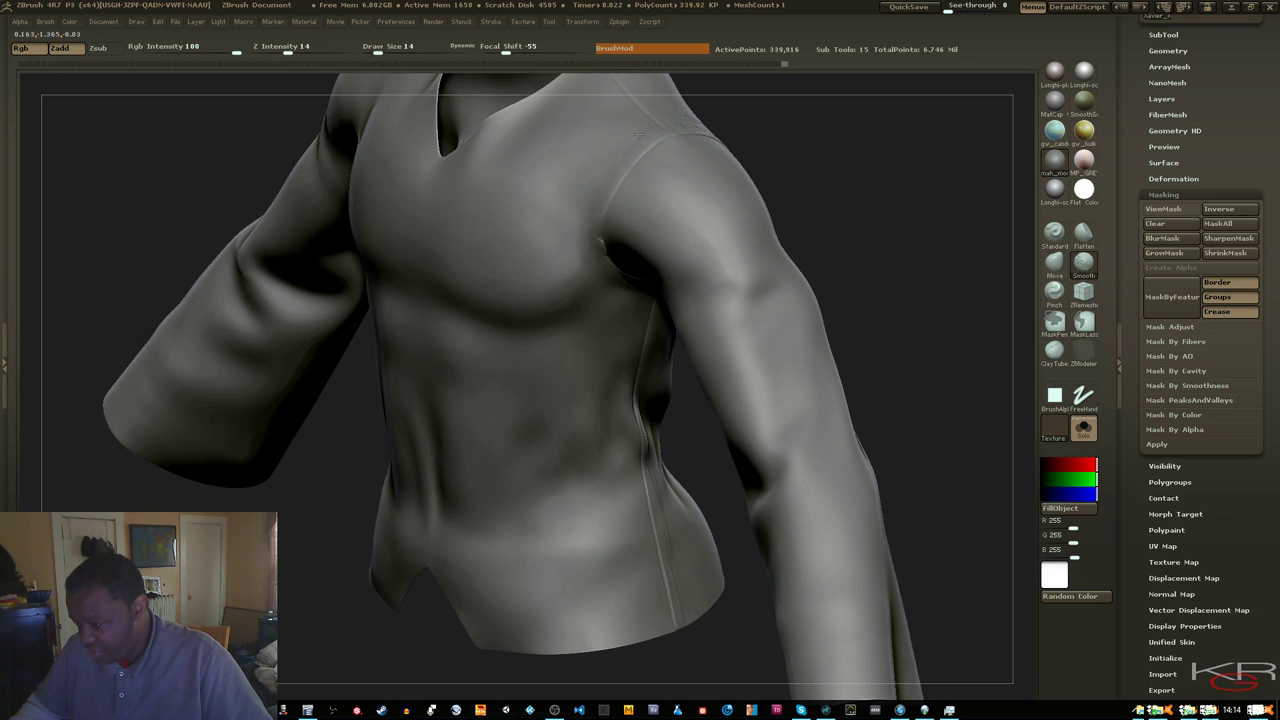
mouse_move(868, 266)
mouse_down()
mouse_move(920, 226)
mouse_move(905, 189)
mouse_up()
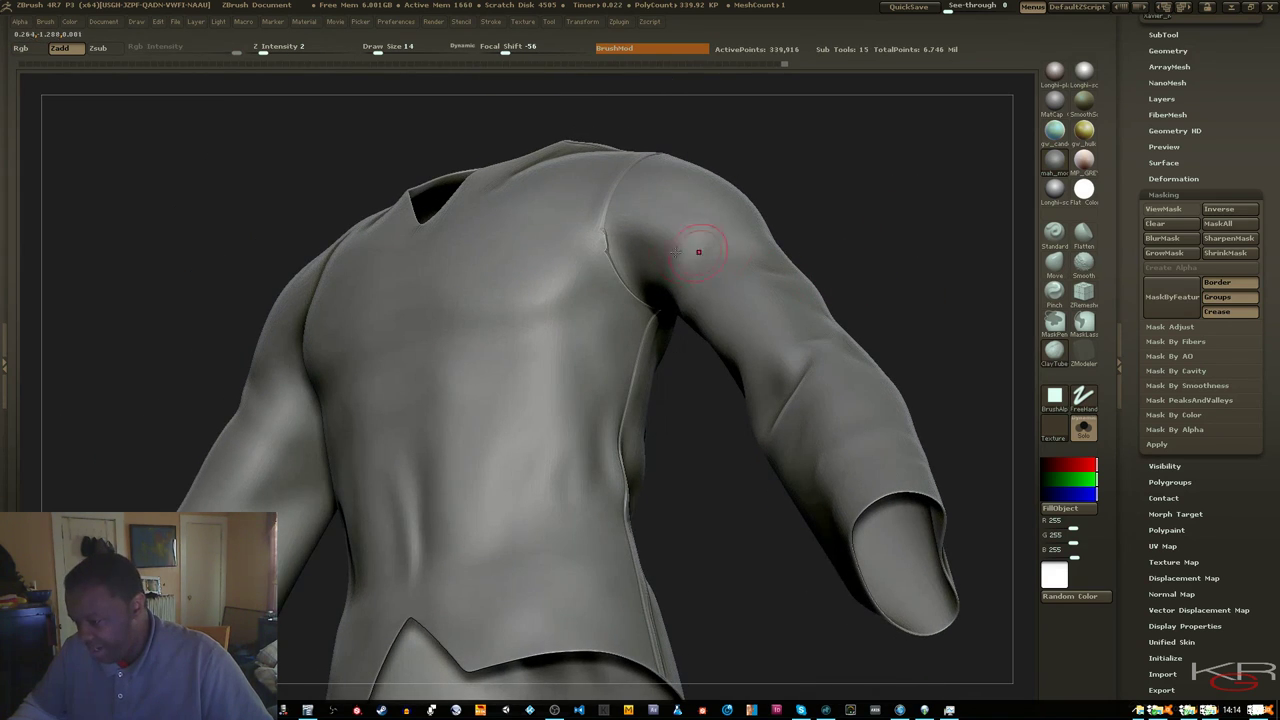
mouse_move(870, 248)
mouse_down()
mouse_move(869, 209)
mouse_move(630, 248)
mouse_up()
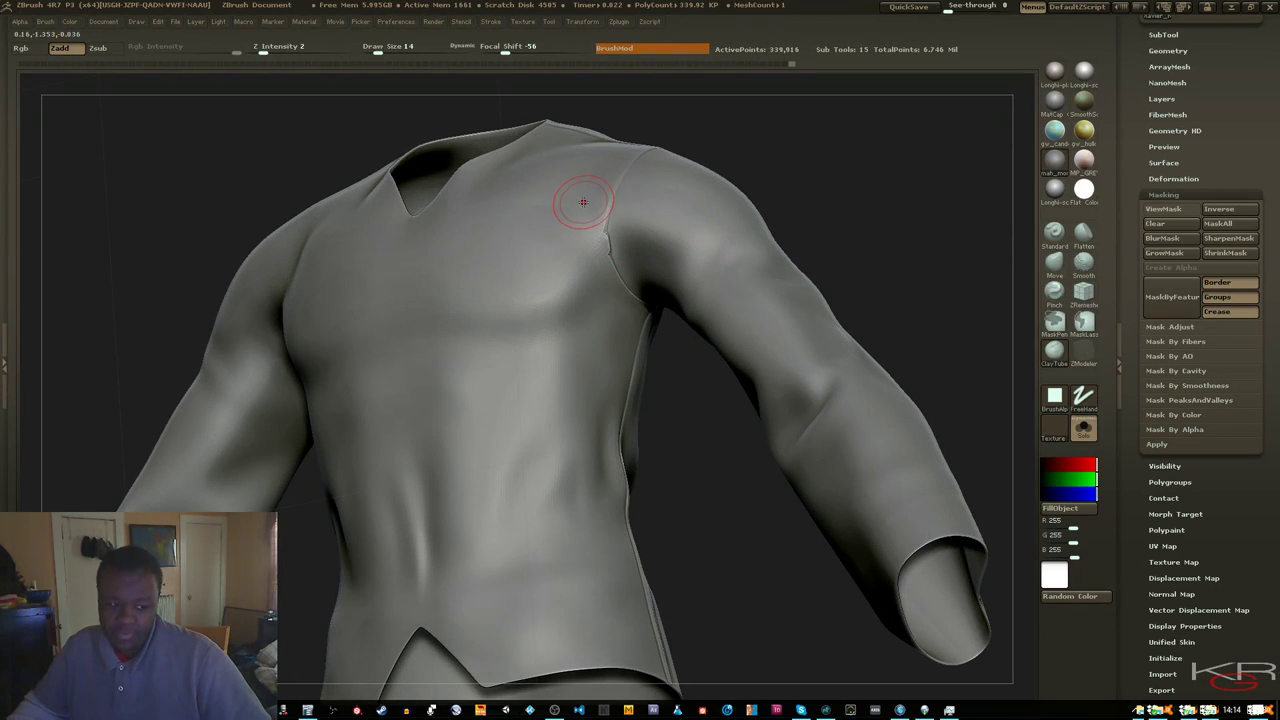
mouse_move(584, 194)
shift+mouse_down()
mouse_move(594, 198)
mouse_move(591, 185)
shift+mouse_up()
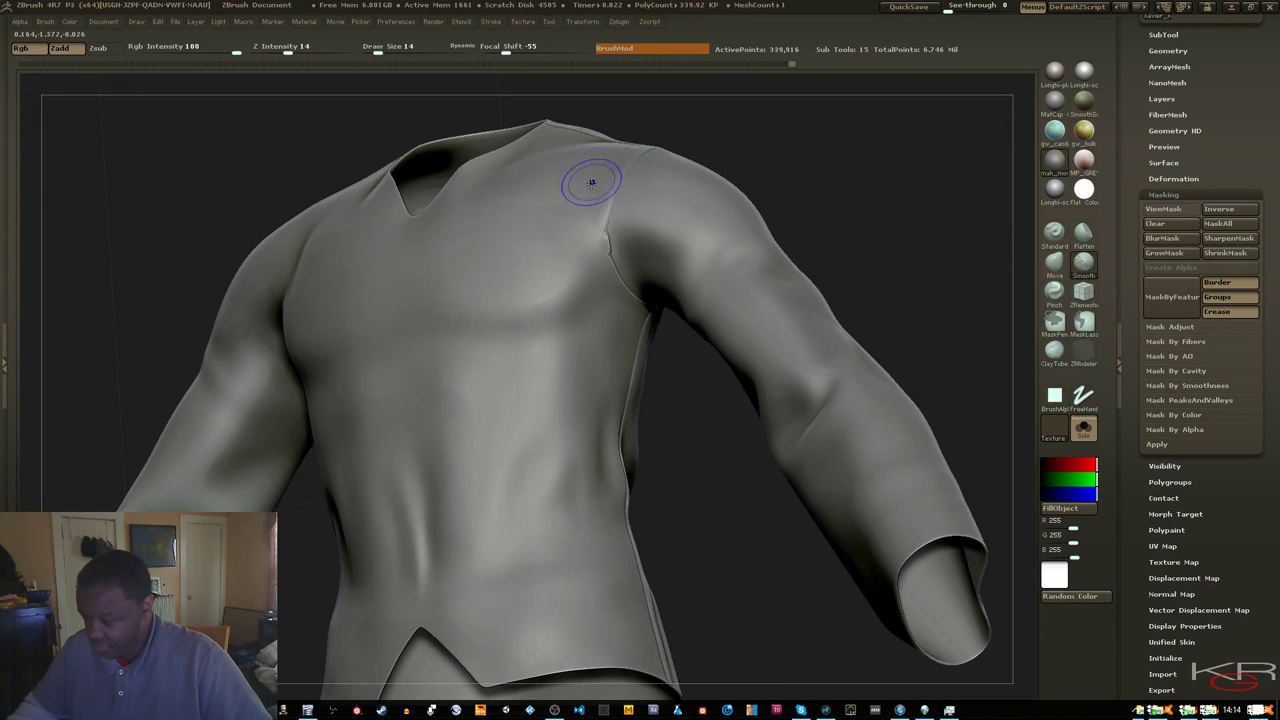
Build up the front panel along the character's right armhole, from chest to underarm, with ClayTubes at Draw Size 14
drag(803, 207, 862, 202)
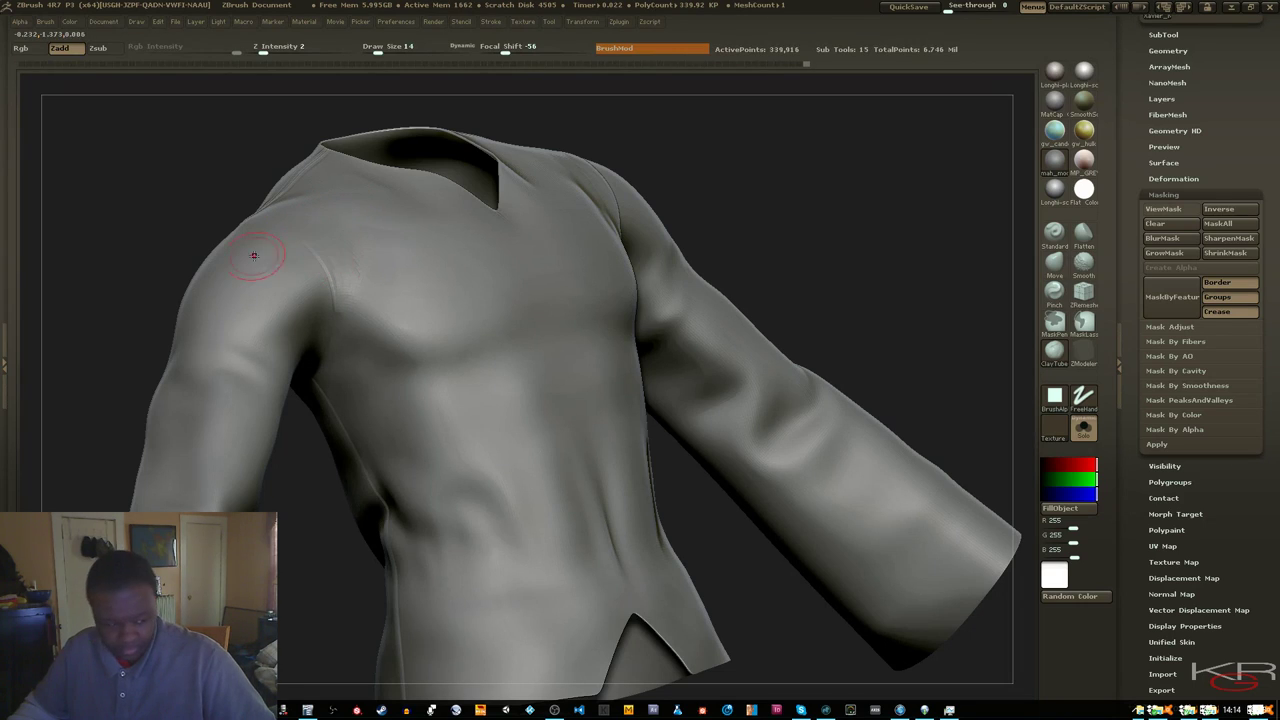
drag(74, 232, 78, 186)
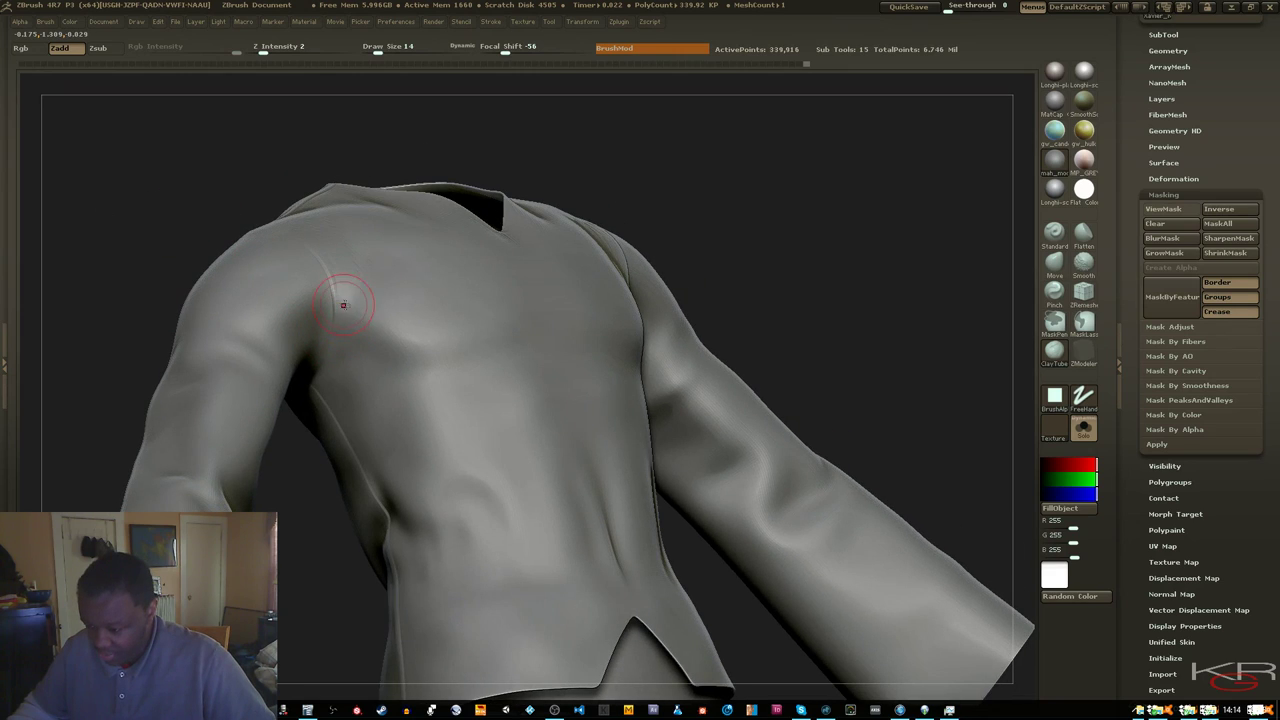
right_drag(217, 274, 338, 355)
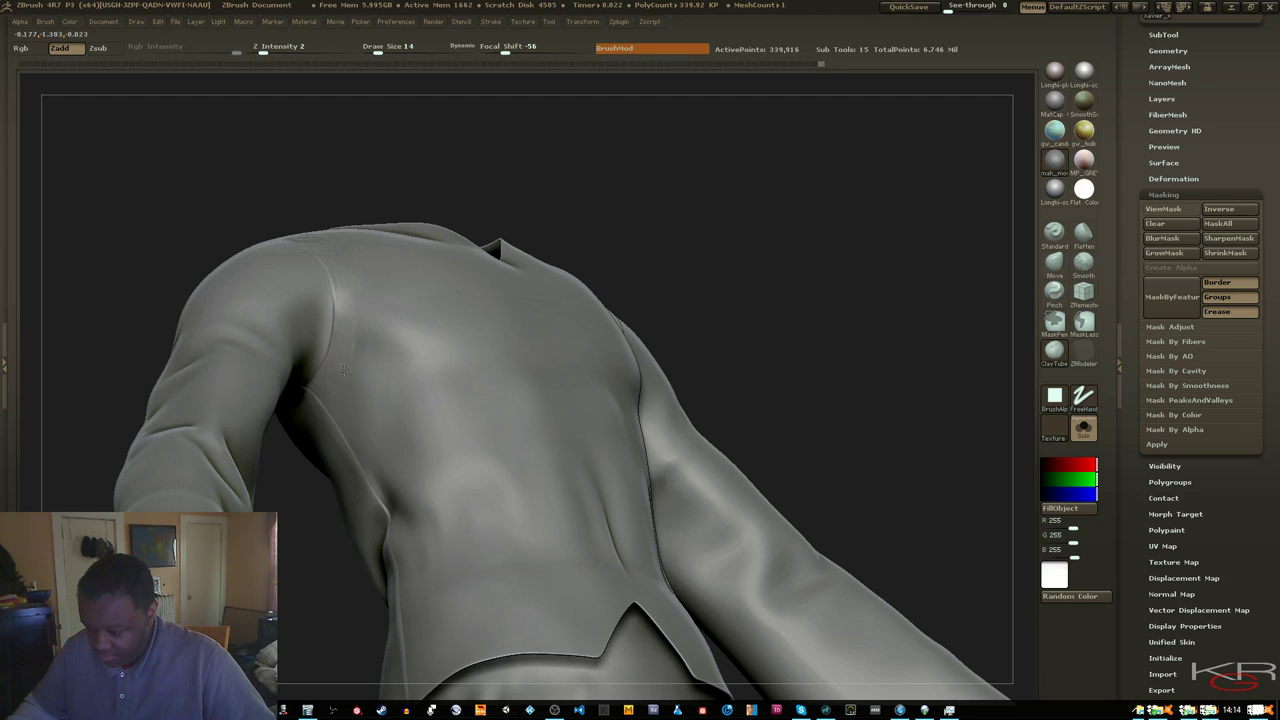
right_drag(217, 163, 245, 232)
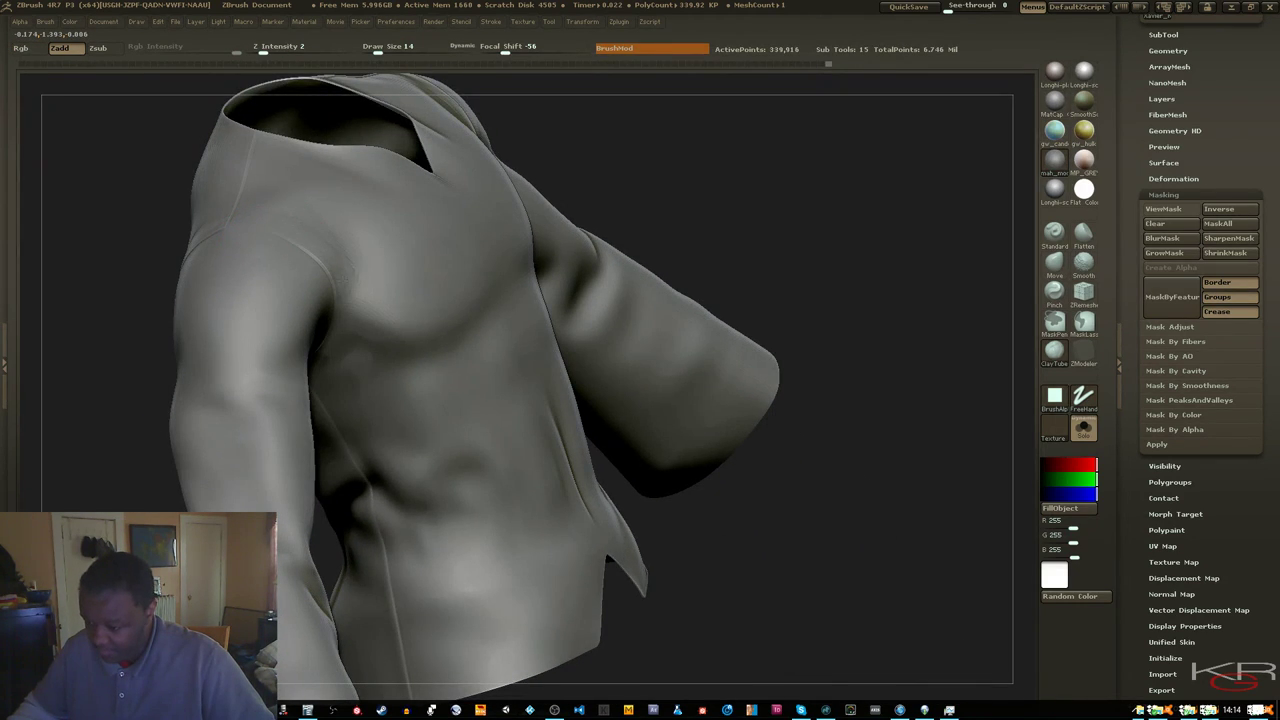
Add clay and smooth where the right armhole seam meets the shoulder seam on the front panel
mouse_move(220, 236)
shift+mouse_down()
mouse_move(196, 214)
mouse_move(103, 240)
mouse_move(100, 226)
shift+mouse_up()
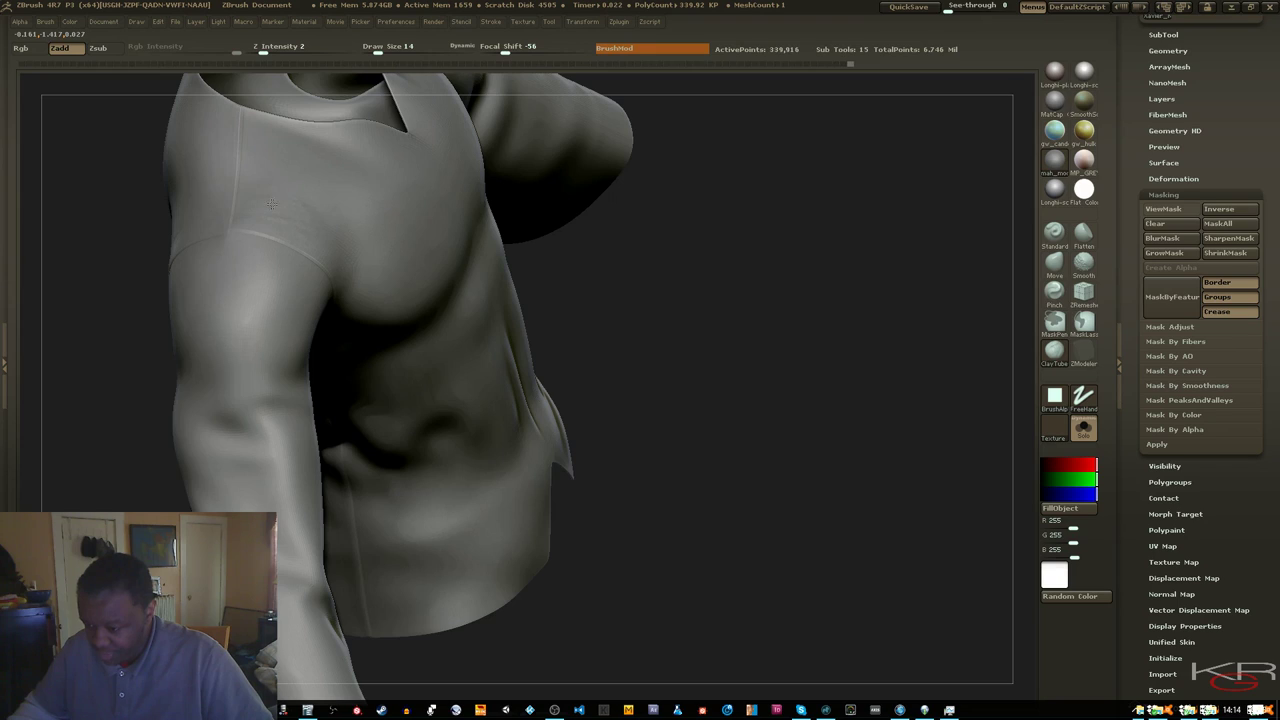
key(shift)
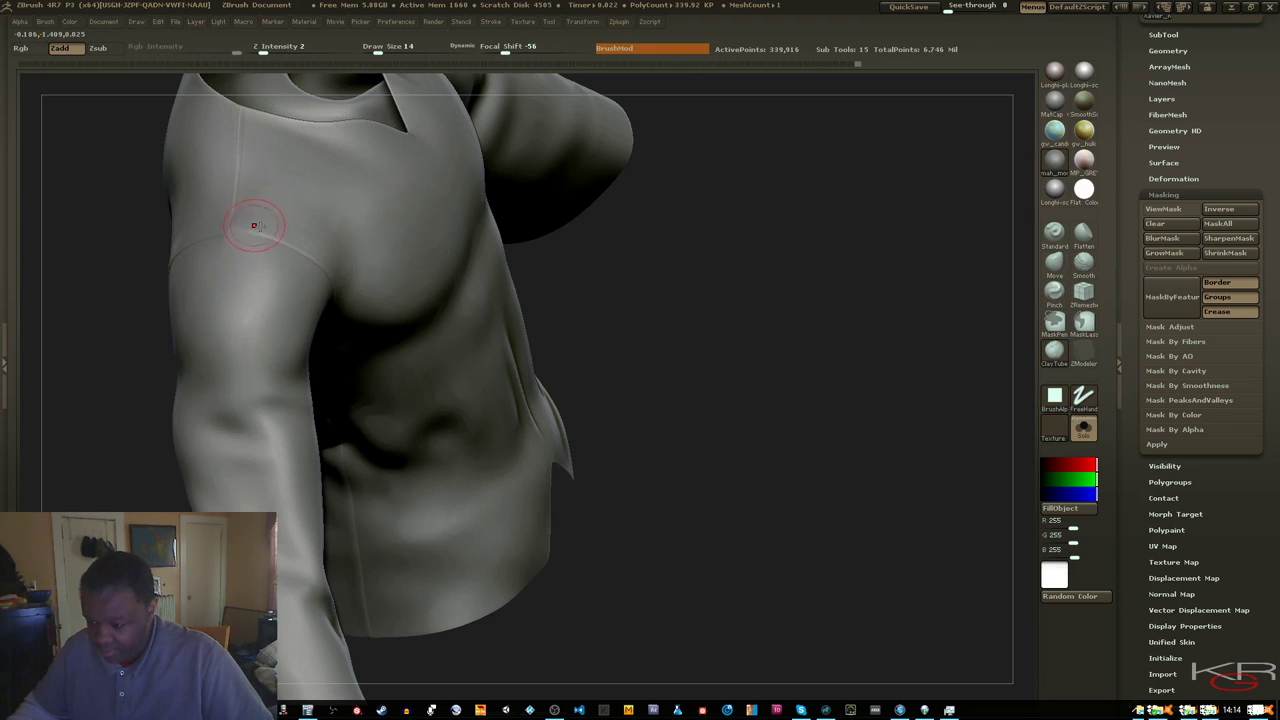
drag(106, 217, 64, 219)
key(shift)
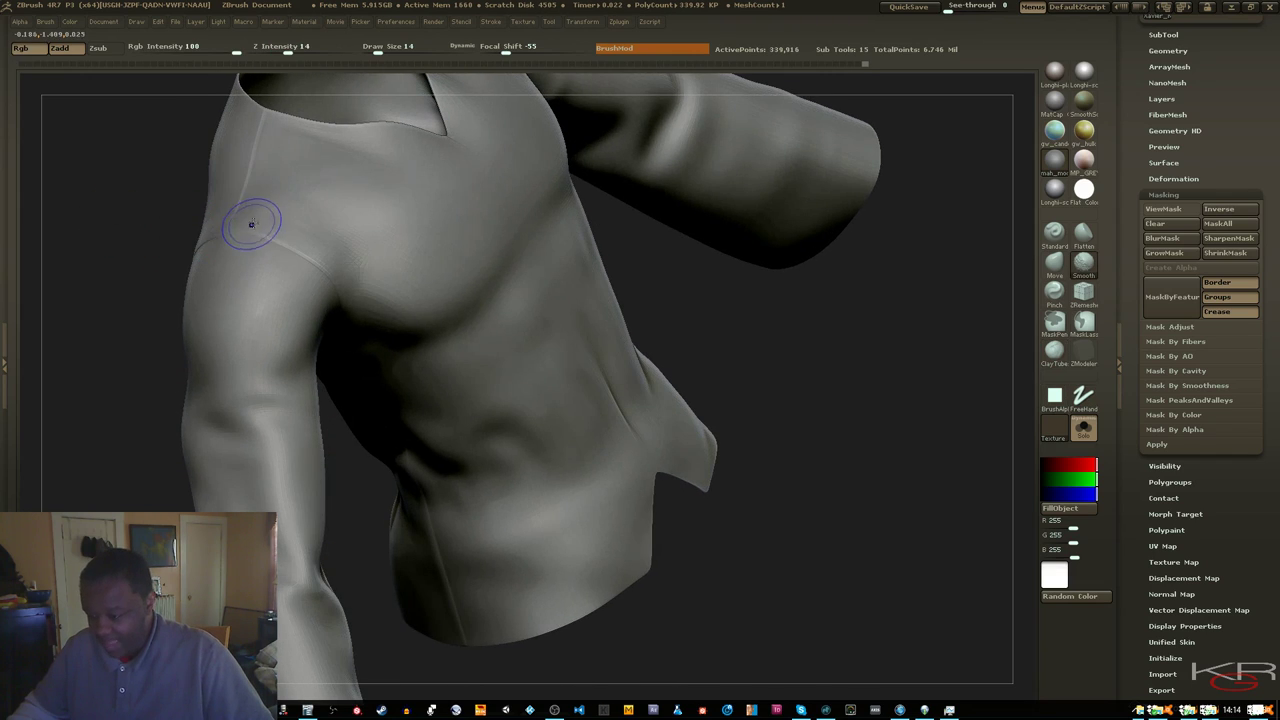
Refine the front panel's edge along the right armhole from shoulder to underarm, alternating ClayTubes build-up and smoothing
mouse_move(147, 237)
mouse_down()
mouse_move(238, 226)
mouse_move(226, 220)
mouse_up()
mouse_move(152, 182)
mouse_down()
mouse_move(83, 171)
mouse_move(104, 204)
mouse_up()
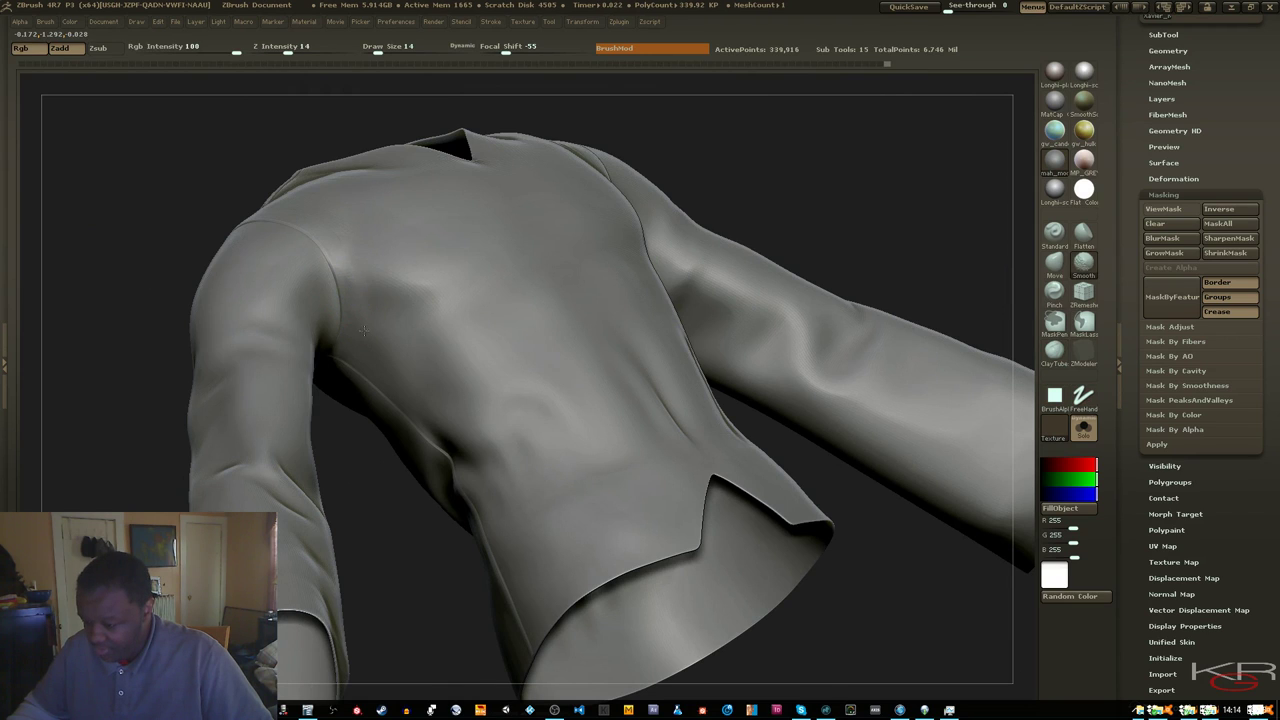
drag(172, 216, 272, 165)
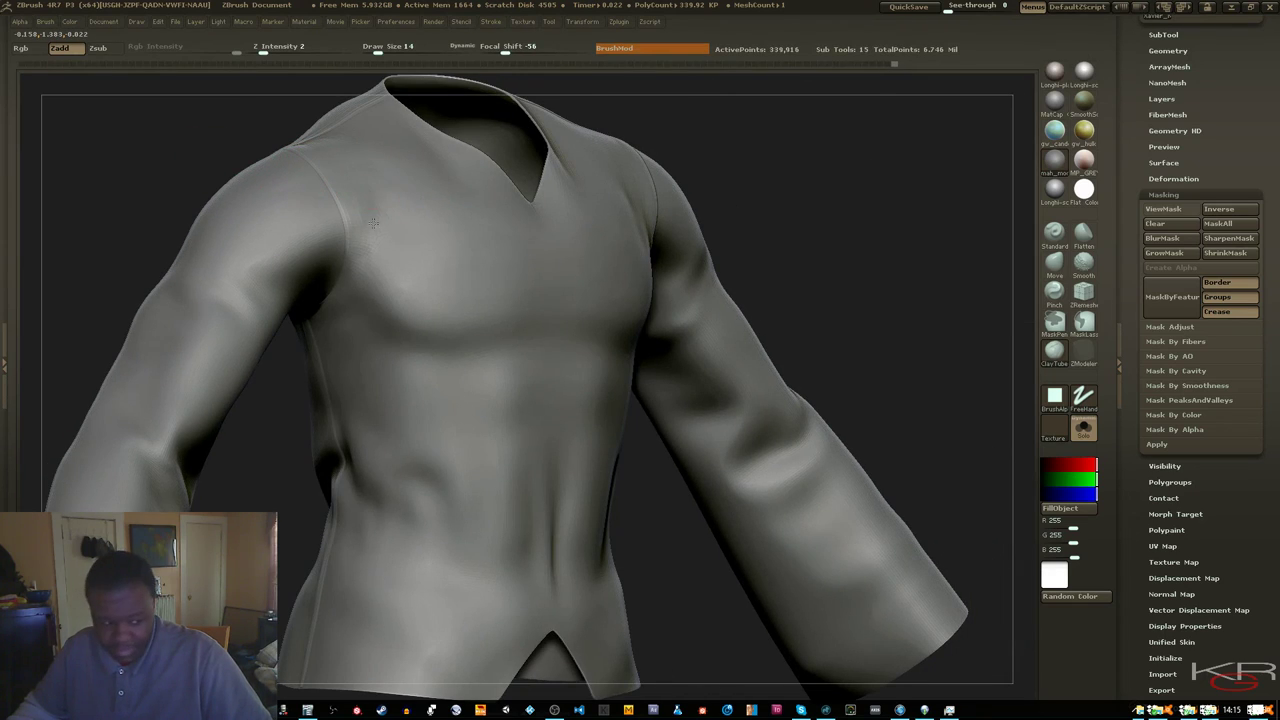
drag(125, 199, 114, 112)
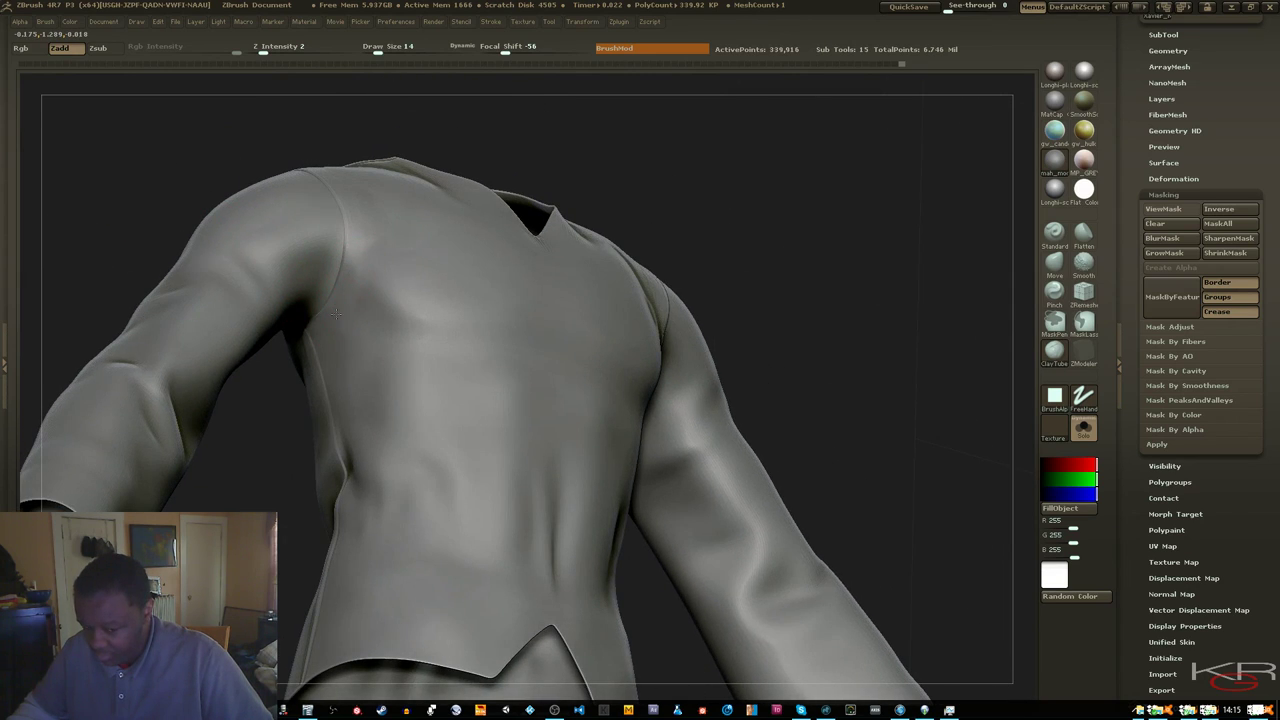
drag(137, 163, 181, 172)
drag(621, 277, 470, 367)
shift+drag(150, 181, 106, 162)
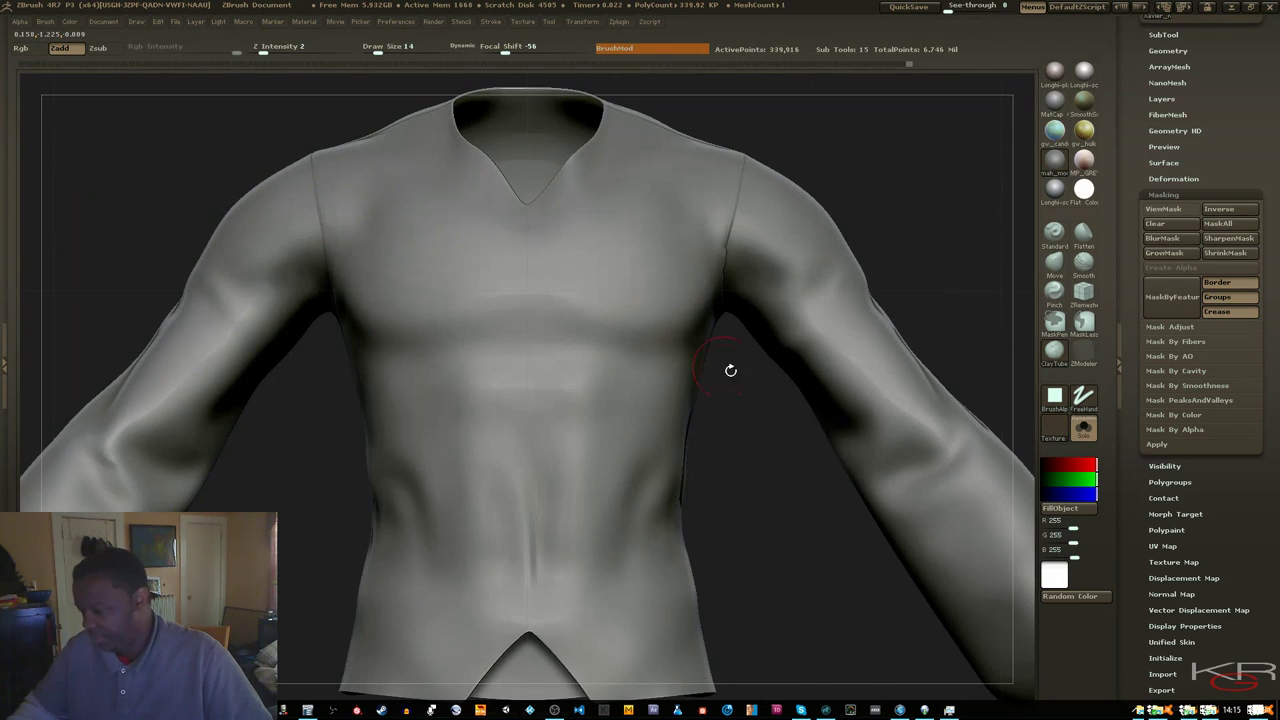
Smooth the jagged notch in the left armhole seam beside the chest and rework the edge with ClayTubes
drag(790, 430, 643, 271)
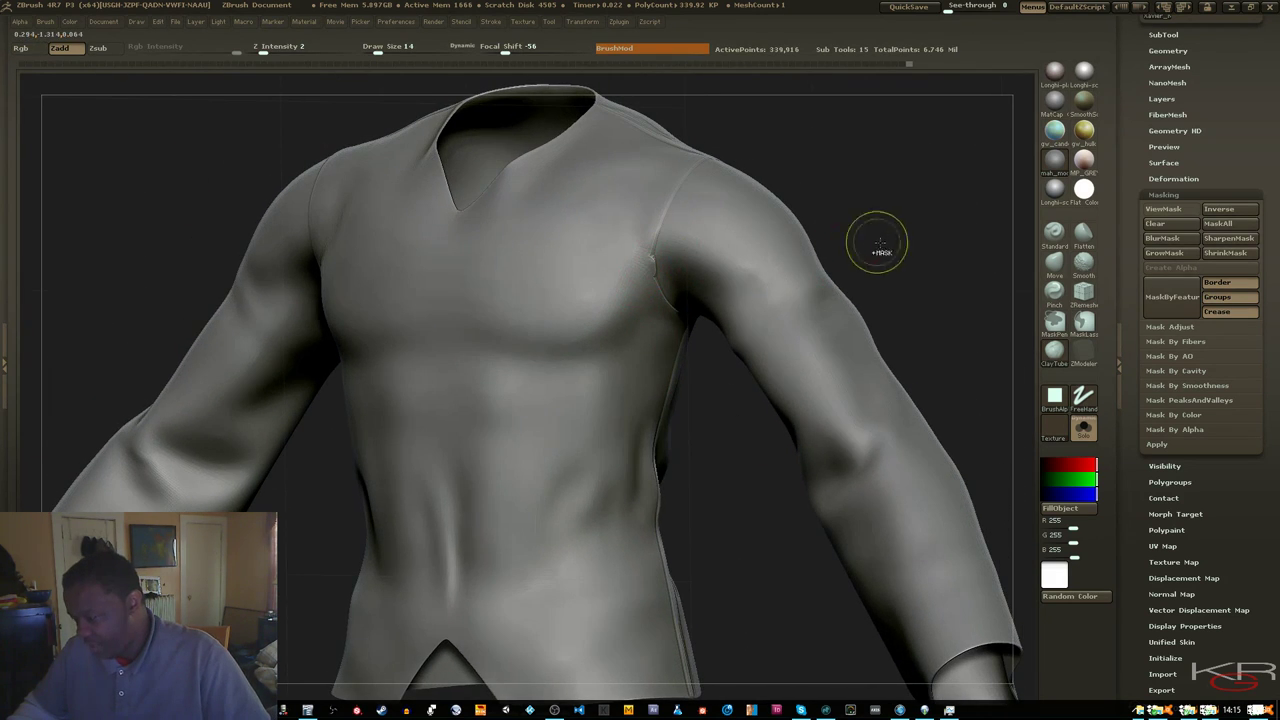
key(shift)
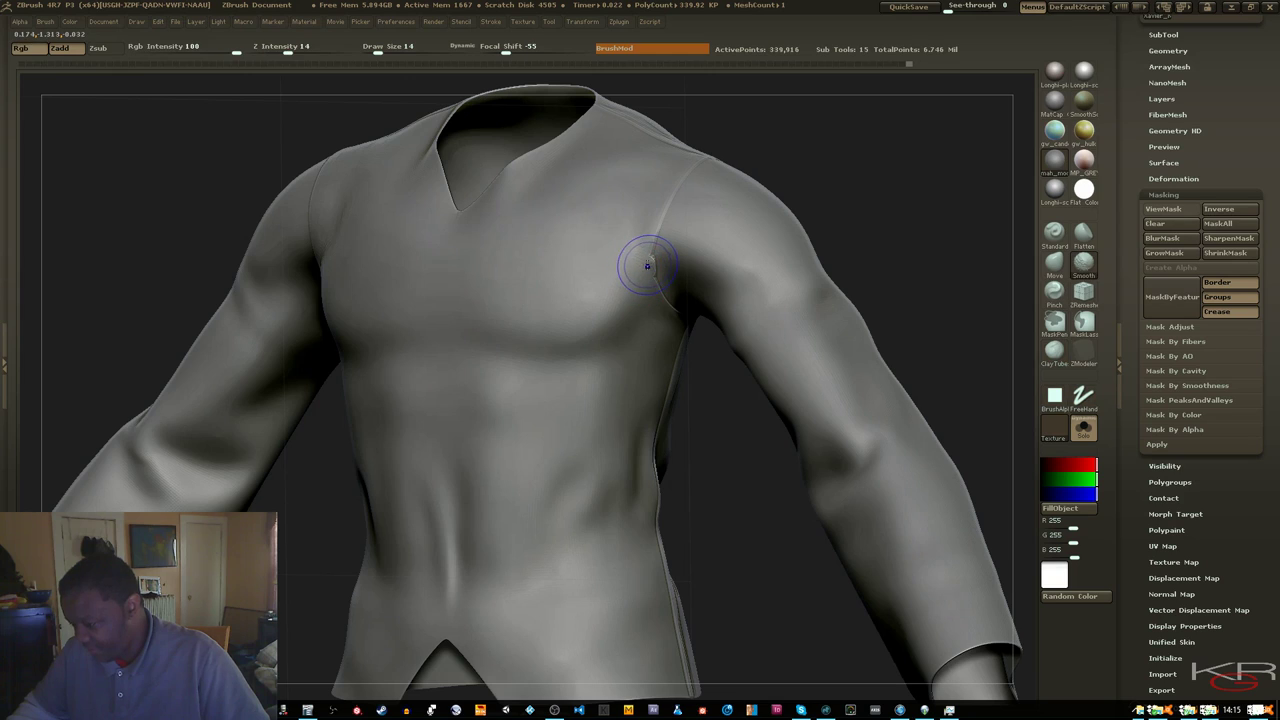
mouse_move(652, 260)
shift+mouse_down()
mouse_move(655, 250)
mouse_move(657, 283)
shift+mouse_up()
drag(740, 420, 650, 300)
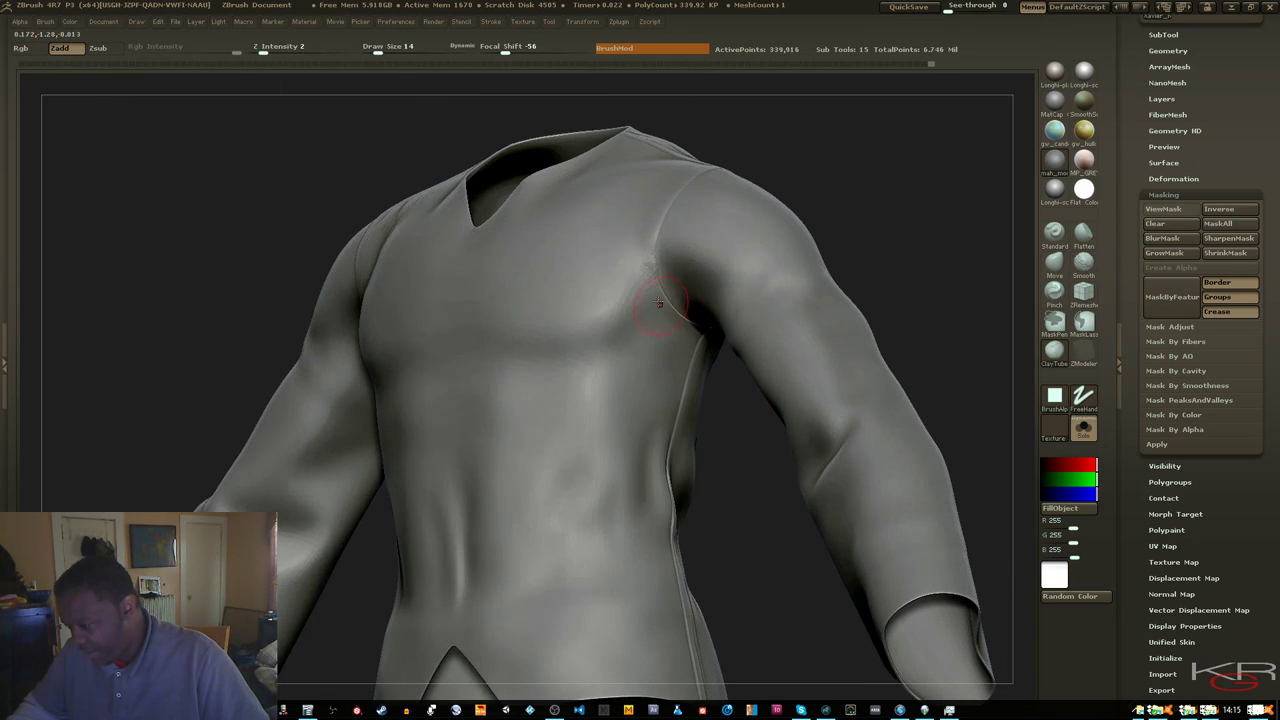
Even out the left armhole seam near the underarm with the Move brush at Draw Size 14
click(1052, 263)
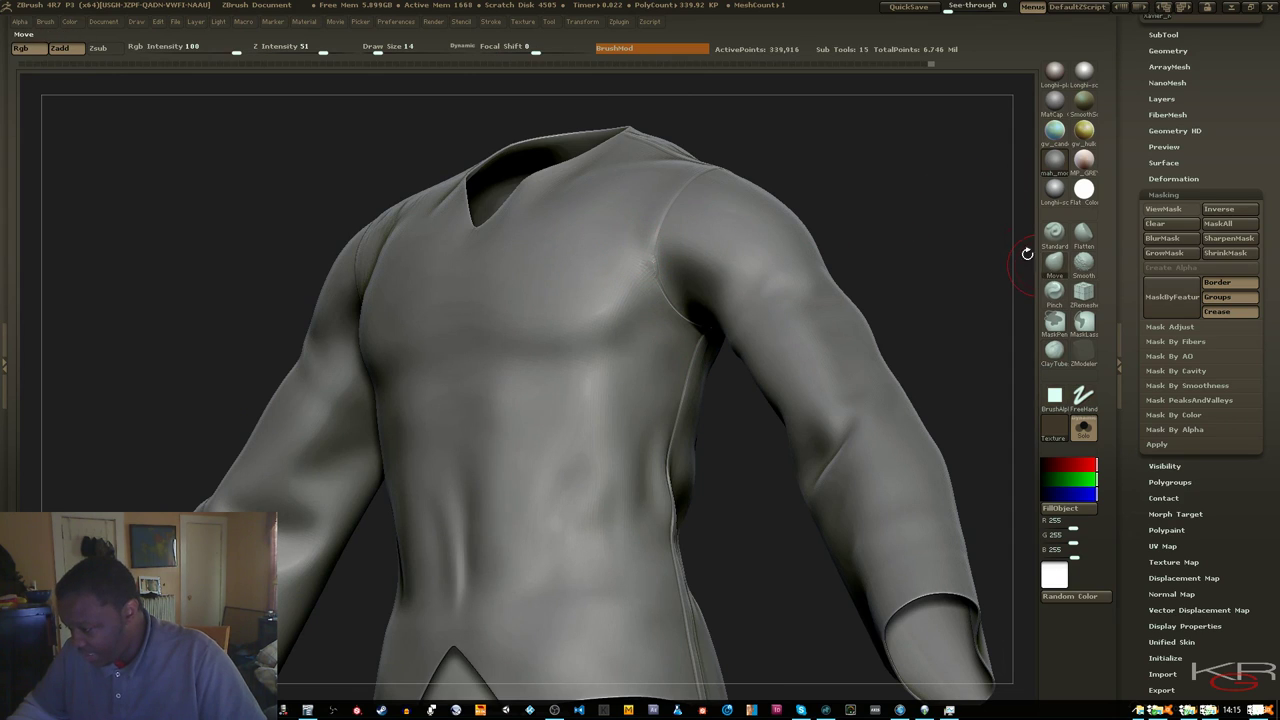
drag(899, 220, 783, 223)
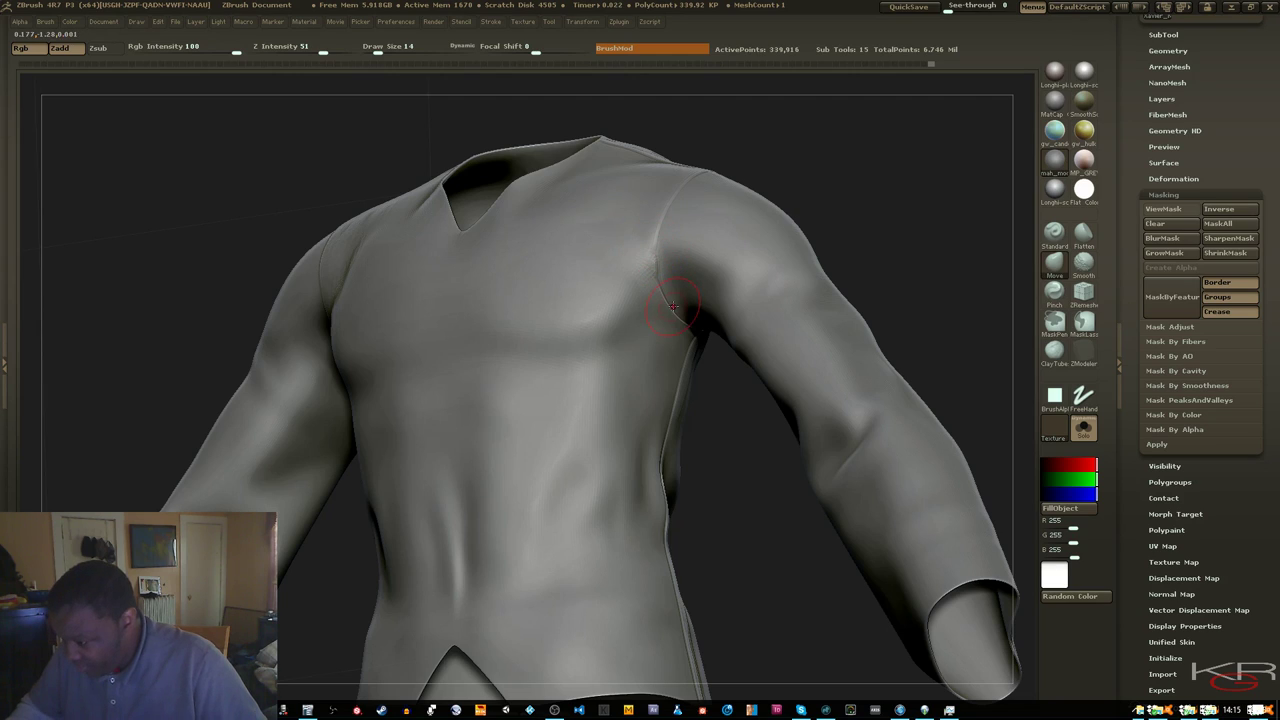
key(shift)
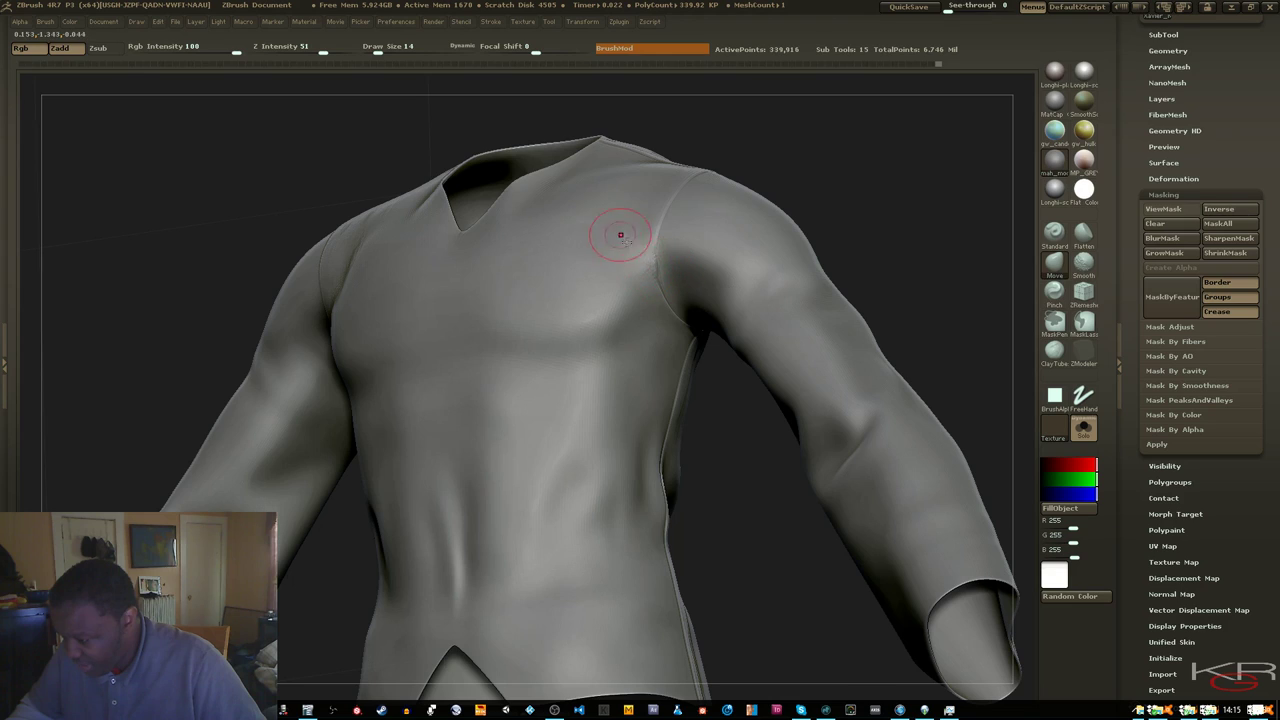
Return to the ClayTubes brush and smooth the left armhole seam beside the upper chest
click(1050, 349)
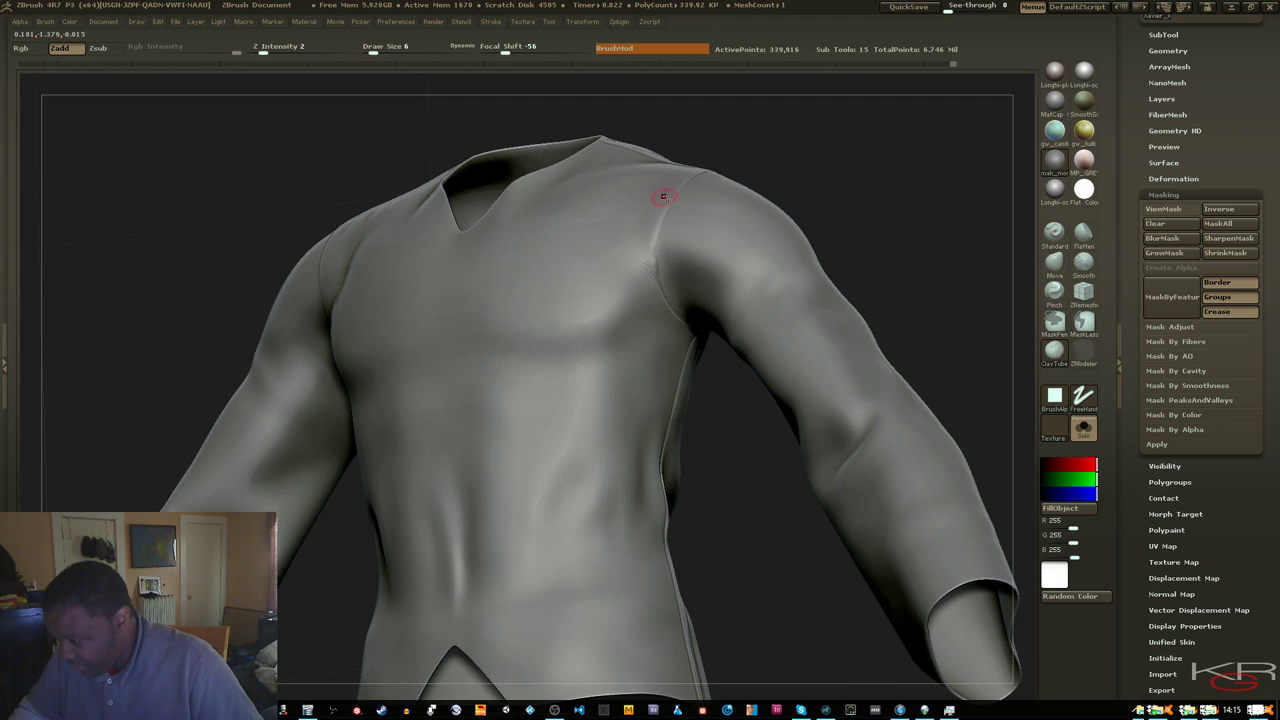
drag(799, 161, 809, 197)
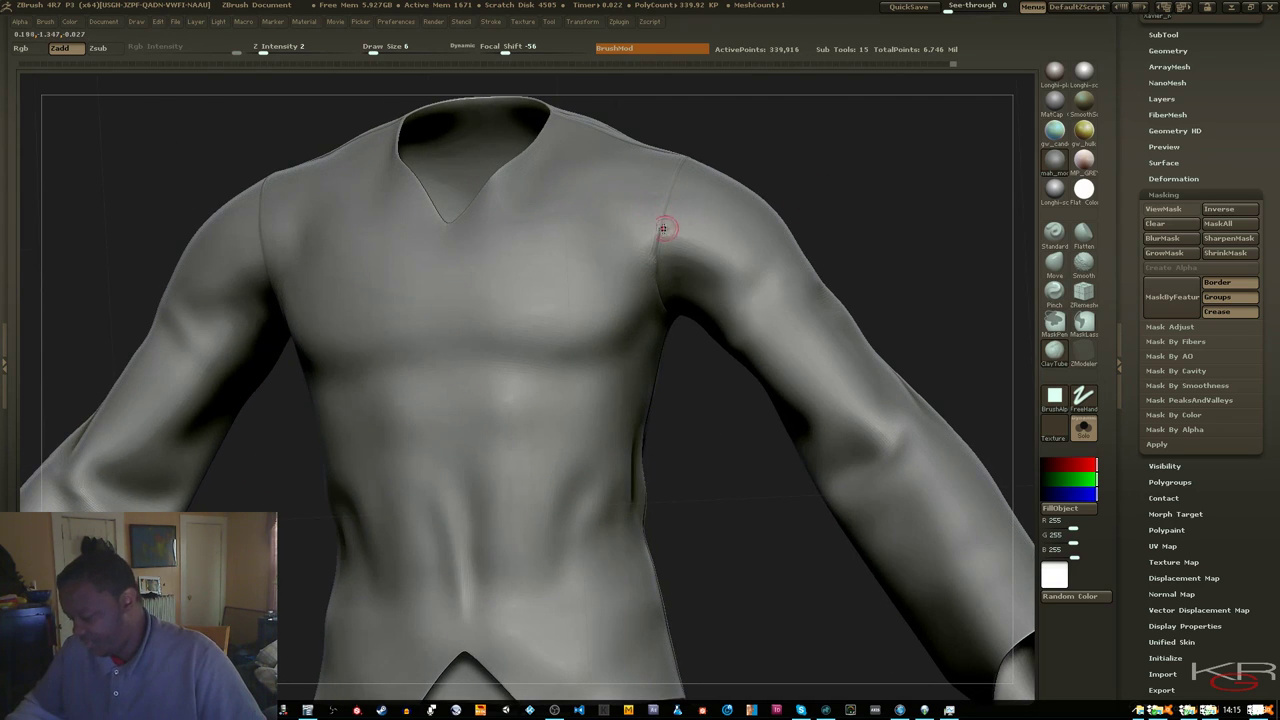
shift+drag(663, 229, 660, 220)
drag(815, 195, 852, 225)
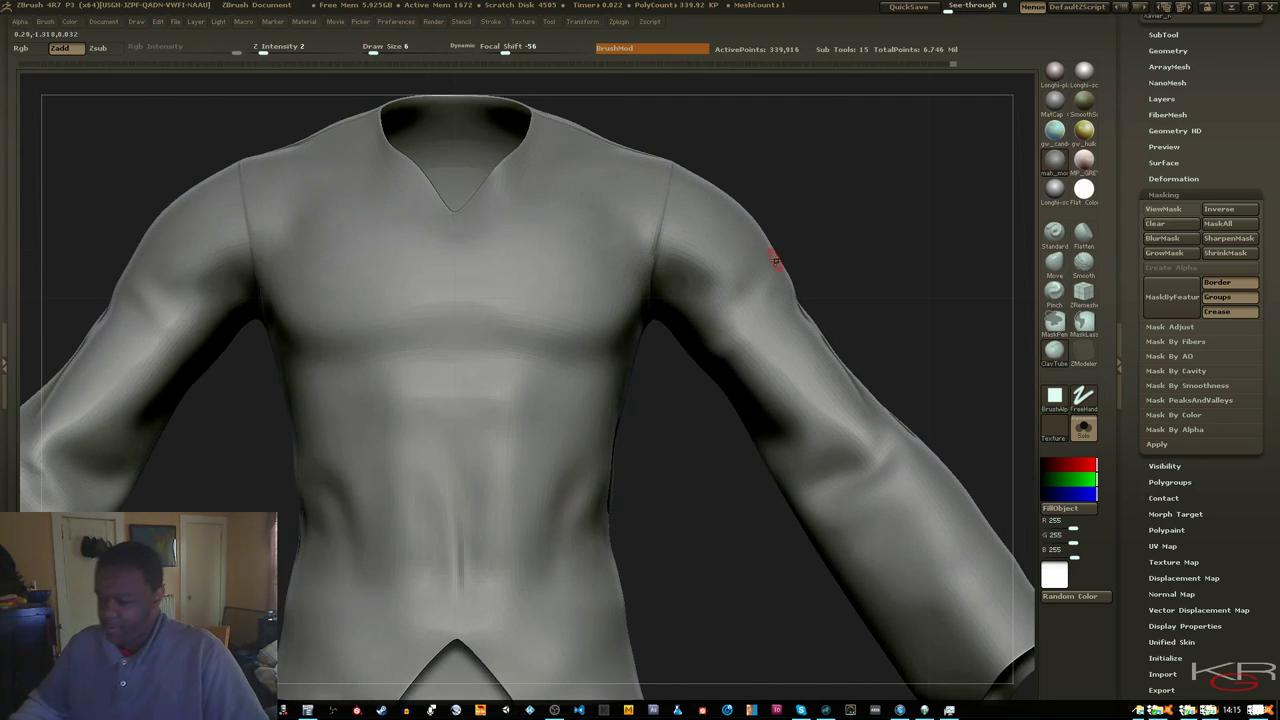
Display the shirt's polygroup wireframe and lower the mesh by two subdivision levels
key(f)
key(f)
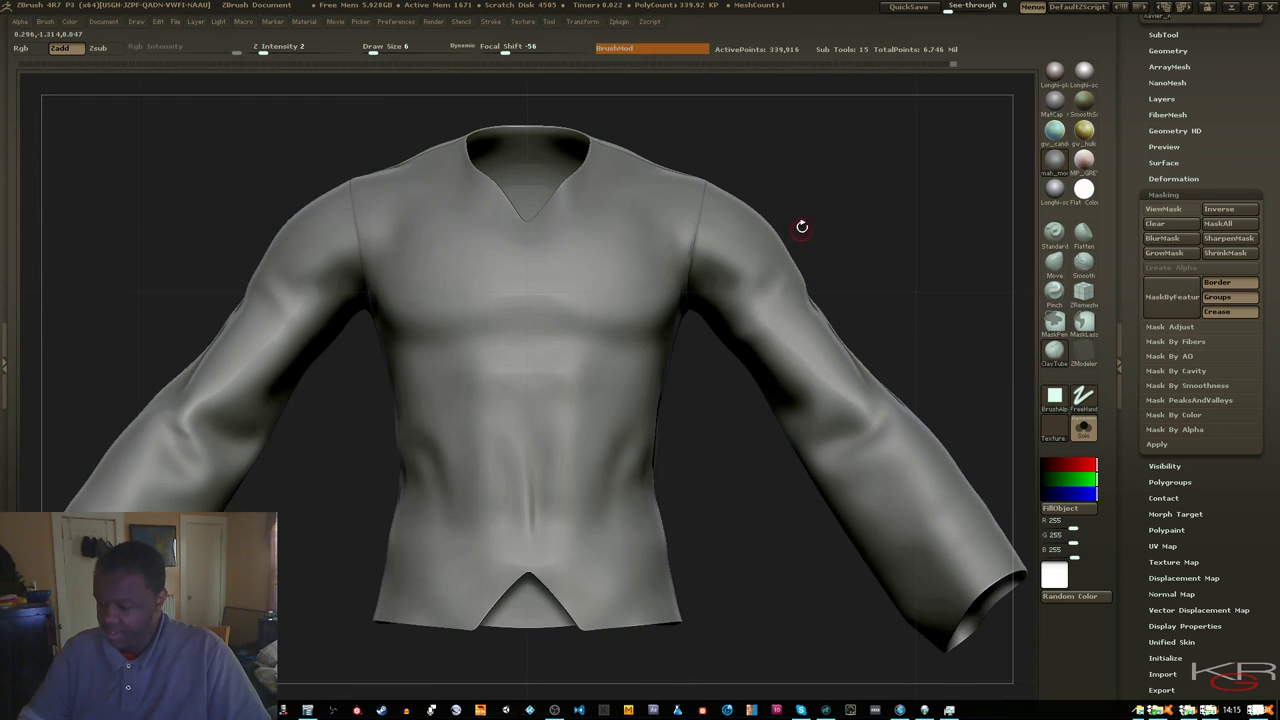
drag(886, 270, 876, 180)
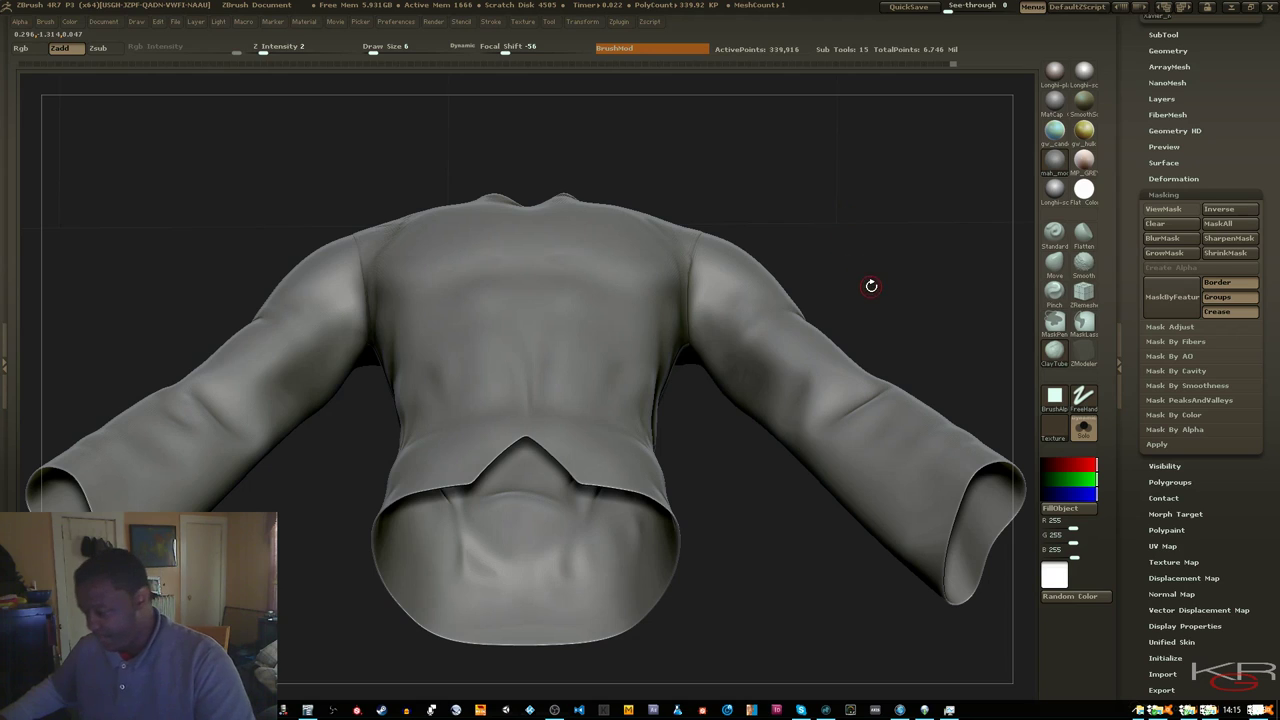
mouse_move(920, 348)
mouse_down()
mouse_move(821, 297)
mouse_move(863, 306)
mouse_move(835, 332)
mouse_move(866, 322)
mouse_move(872, 294)
mouse_up()
key(shift+f)
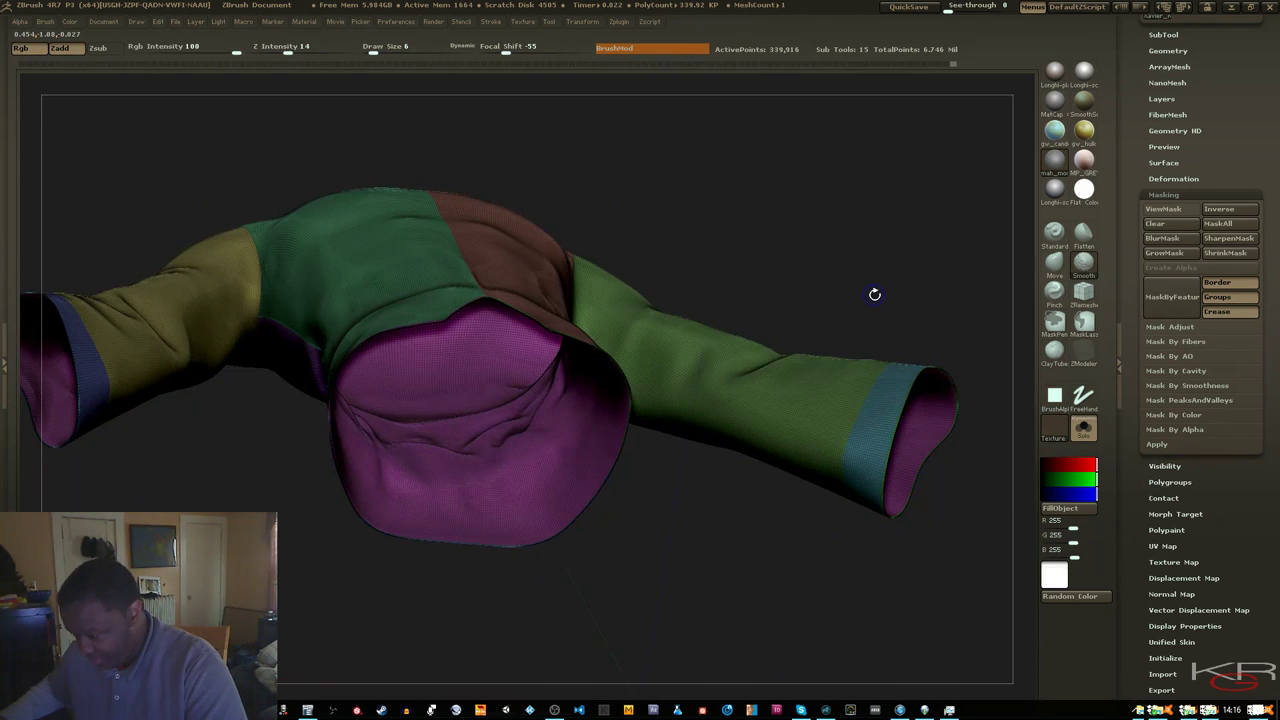
key(shift+f)
key(shift+f)
key(shift+d)
key(shift+d)
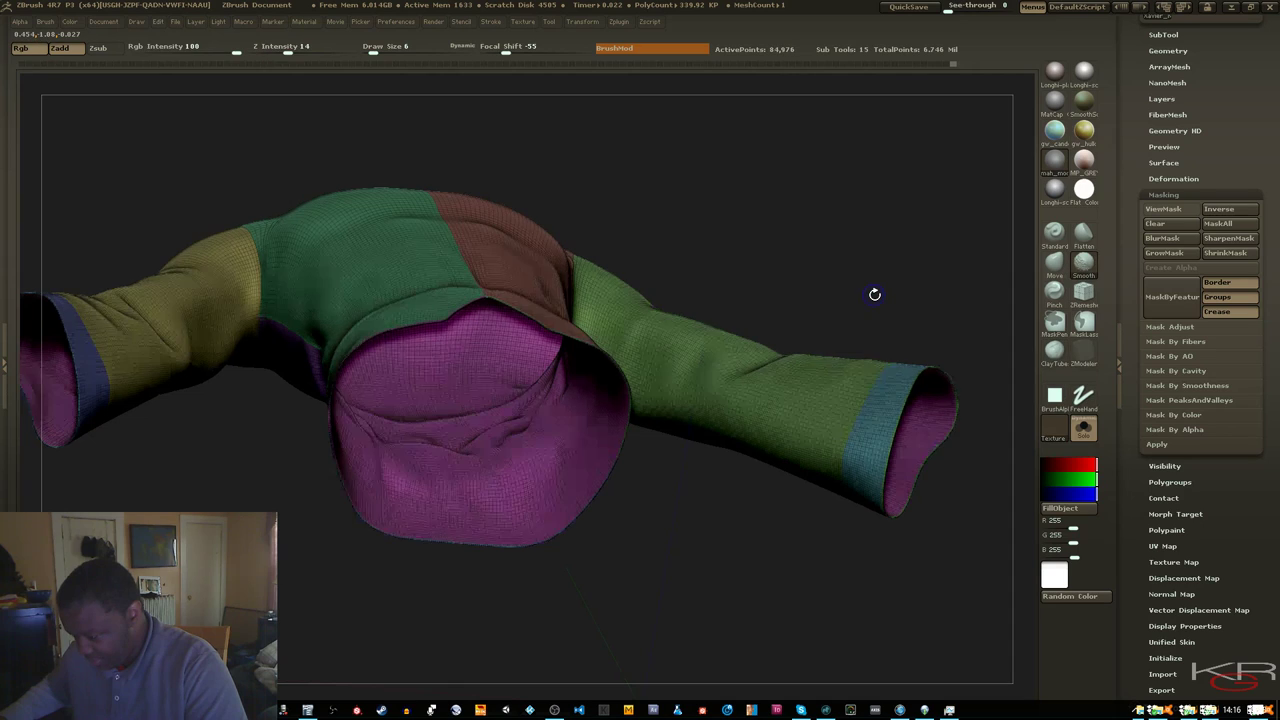
mouse_move(874, 294)
mouse_down()
mouse_move(850, 283)
mouse_move(859, 276)
mouse_up()
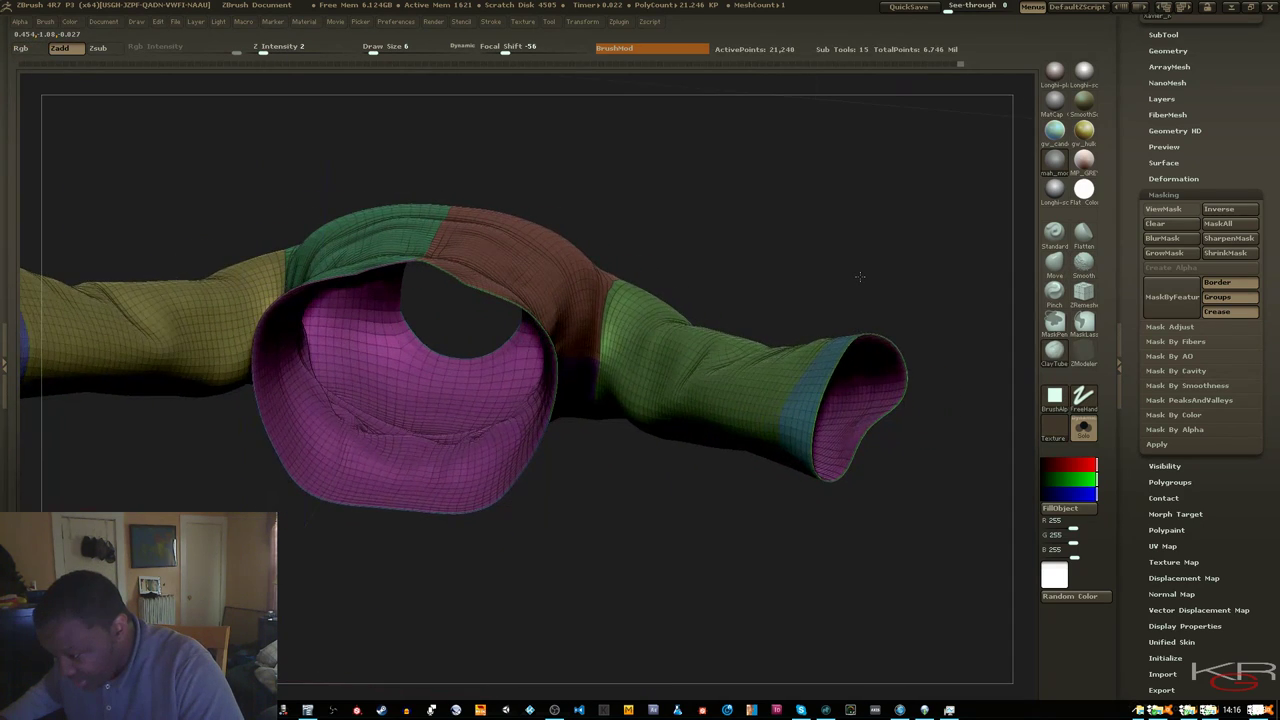
ctrl+right_drag(751, 350, 751, 371)
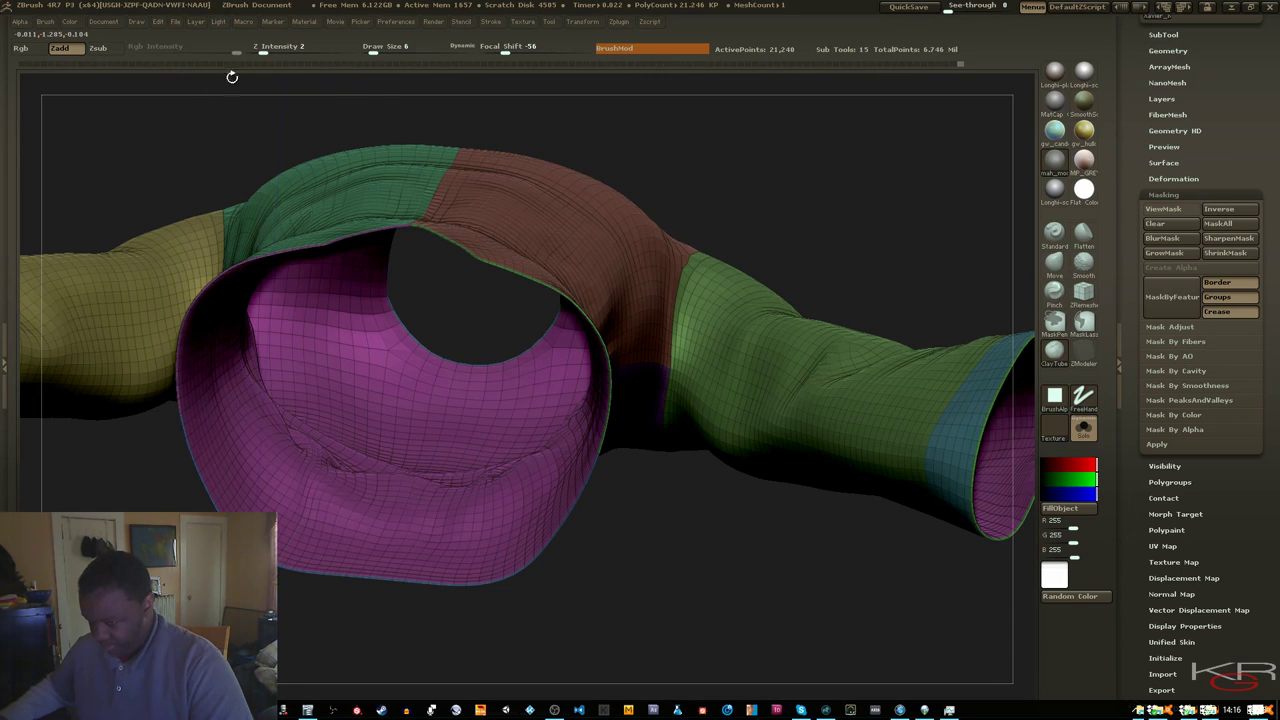
Isolate the green sleeve polygroup by hiding the rest of the shirt
key(ctrl)
key(ctrl)
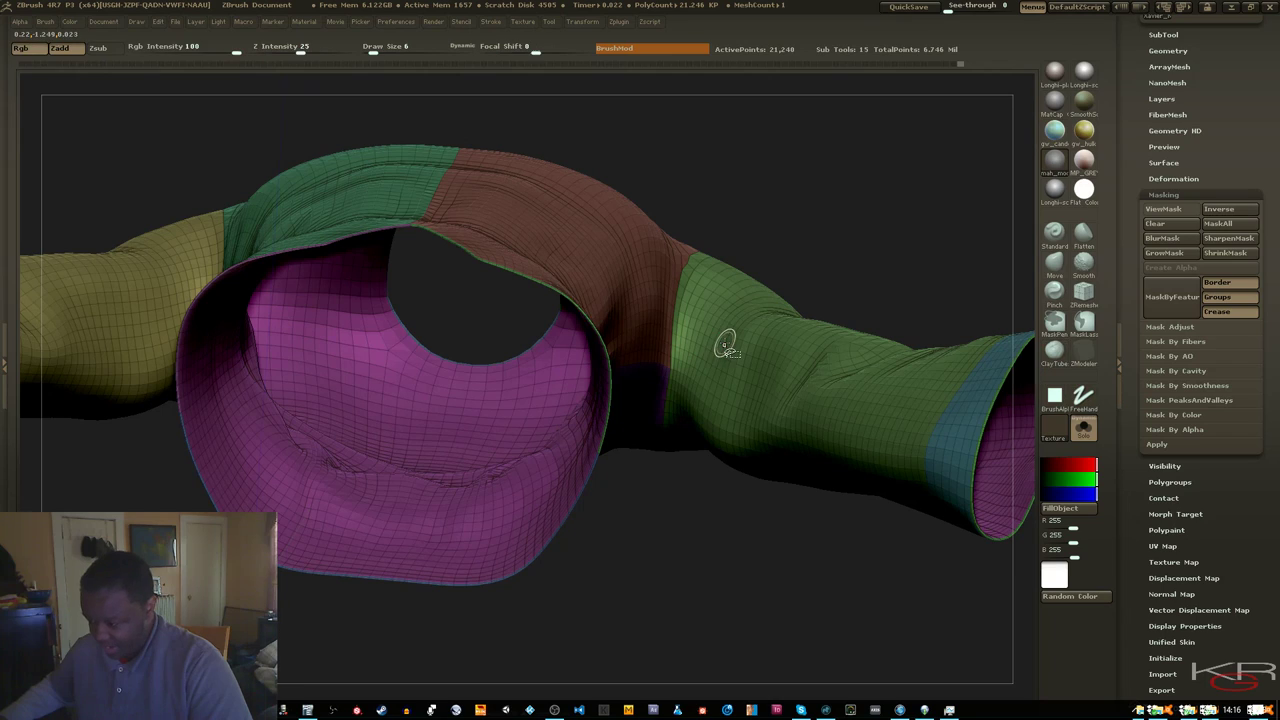
ctrl+shift+click(723, 343)
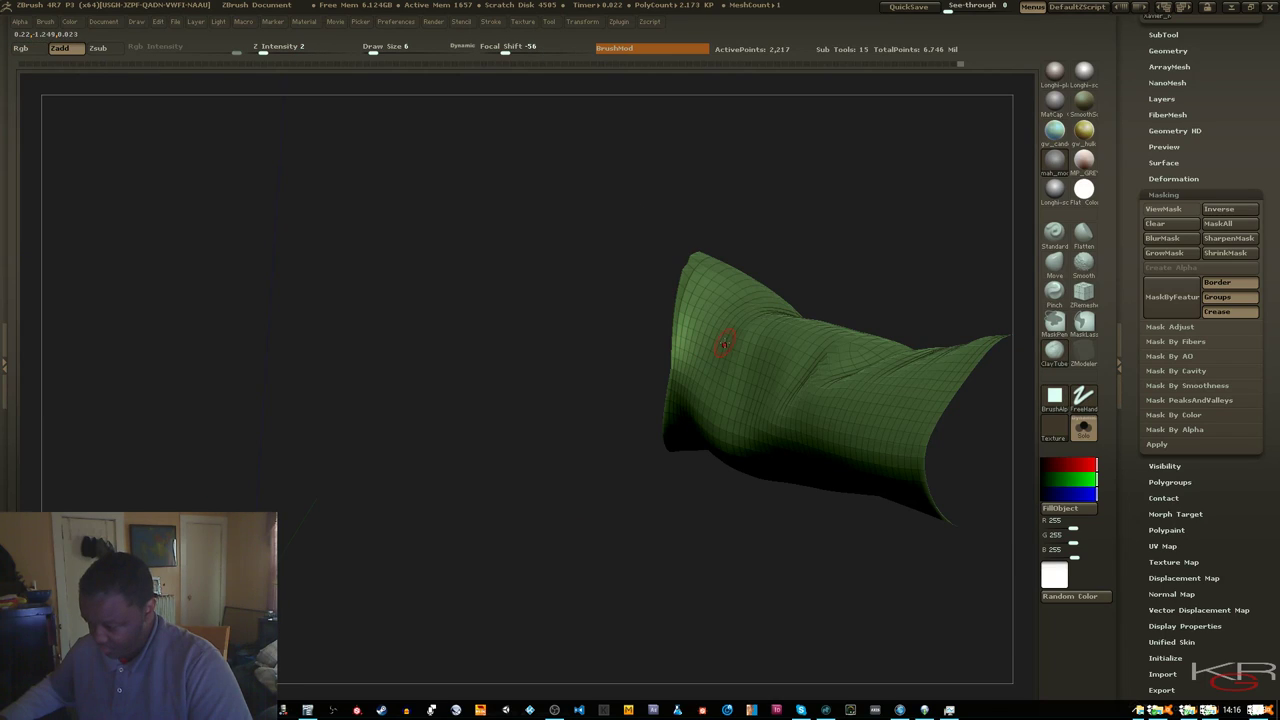
ctrl+shift+click(854, 243)
ctrl+shift+click(732, 327)
key(ctrl)
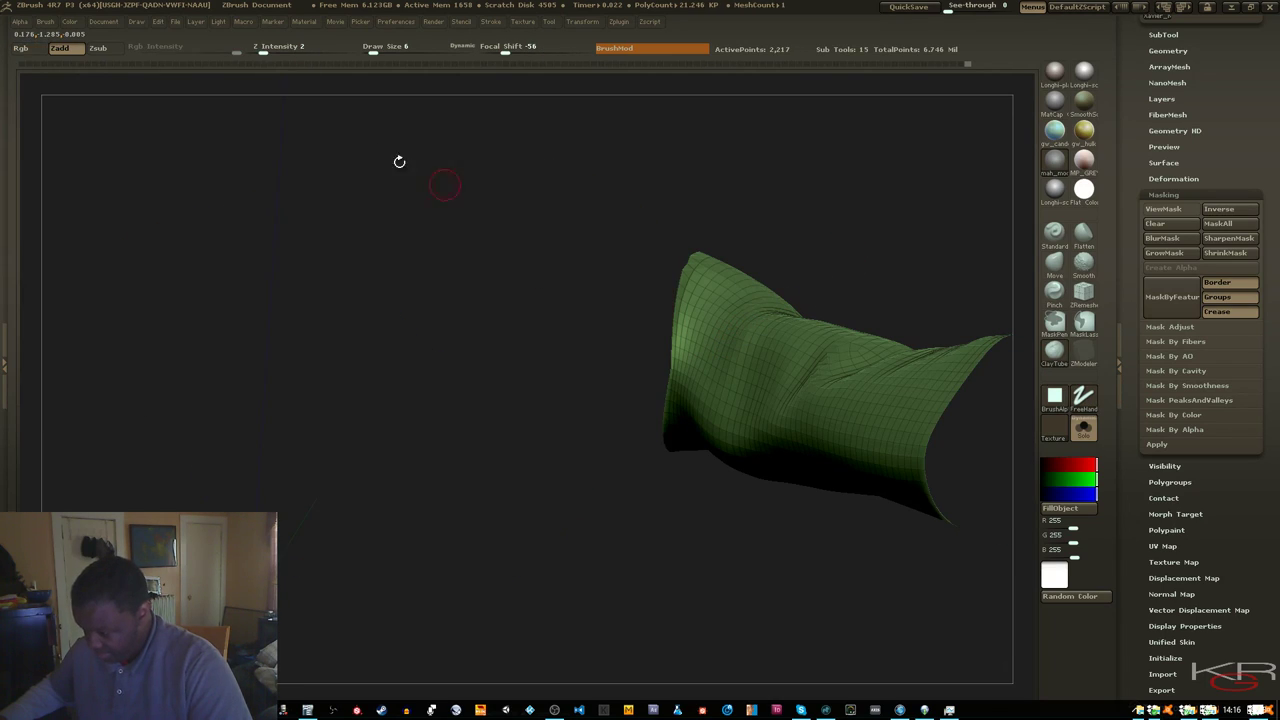
With SelectLasso, hide the lengthwise edge loop along the isolated sleeve, and regroup the visible parts with Auto Groups
click(45, 21)
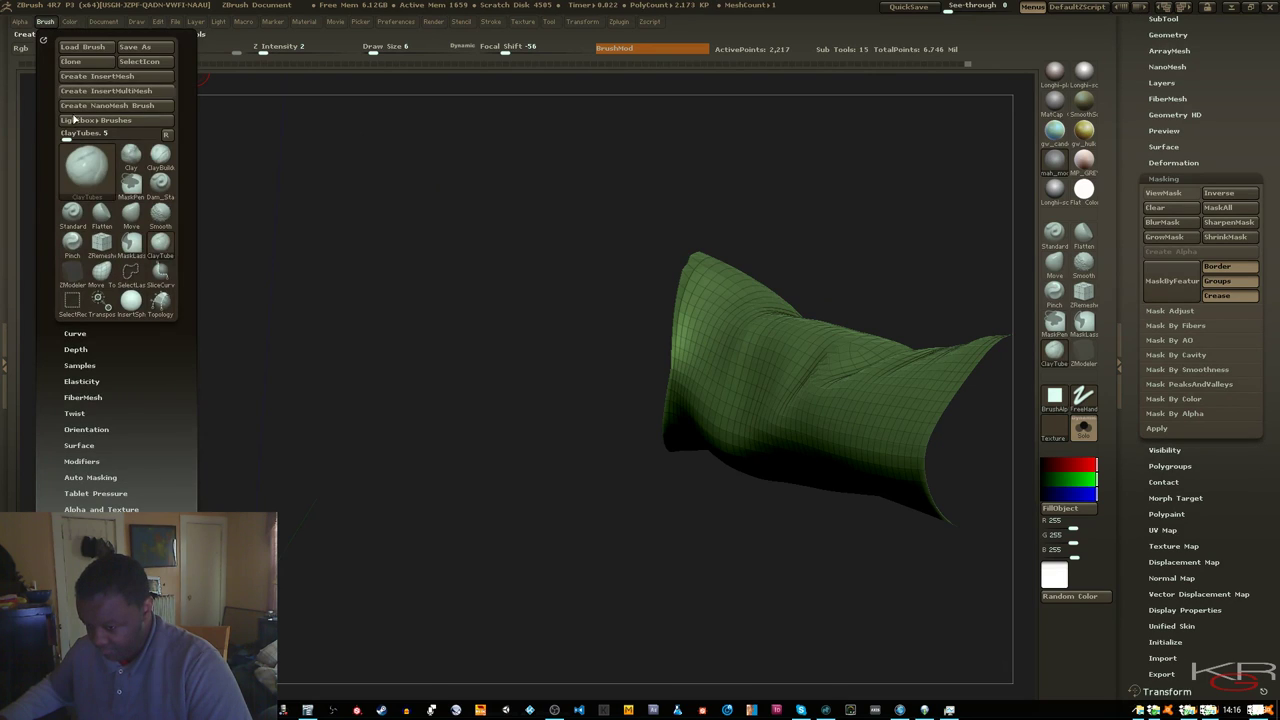
ctrl+shift+click(130, 273)
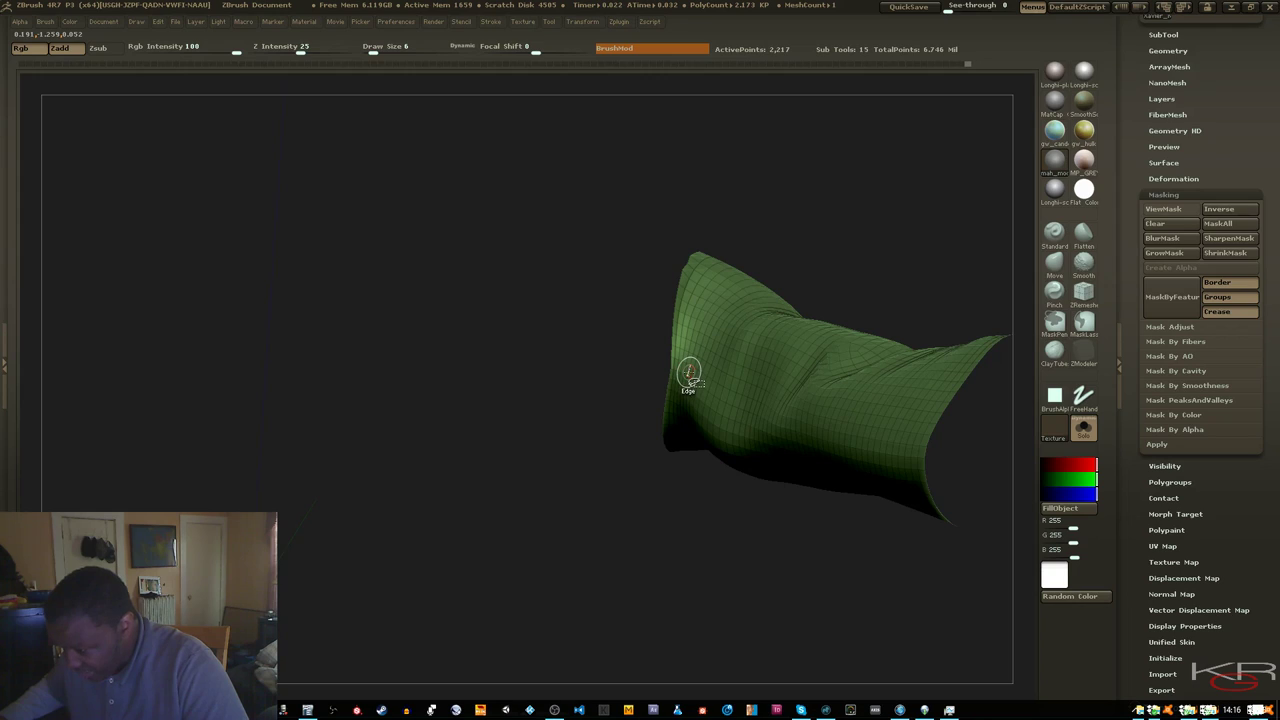
click(689, 375)
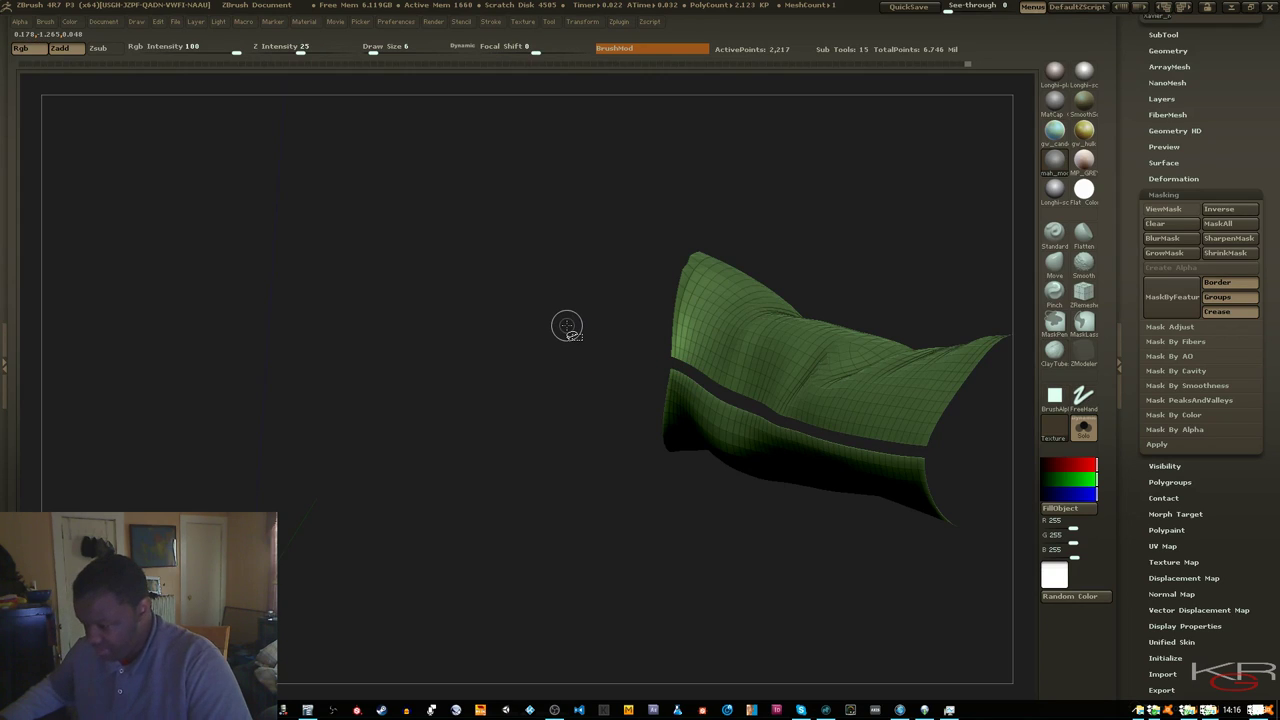
click(1054, 350)
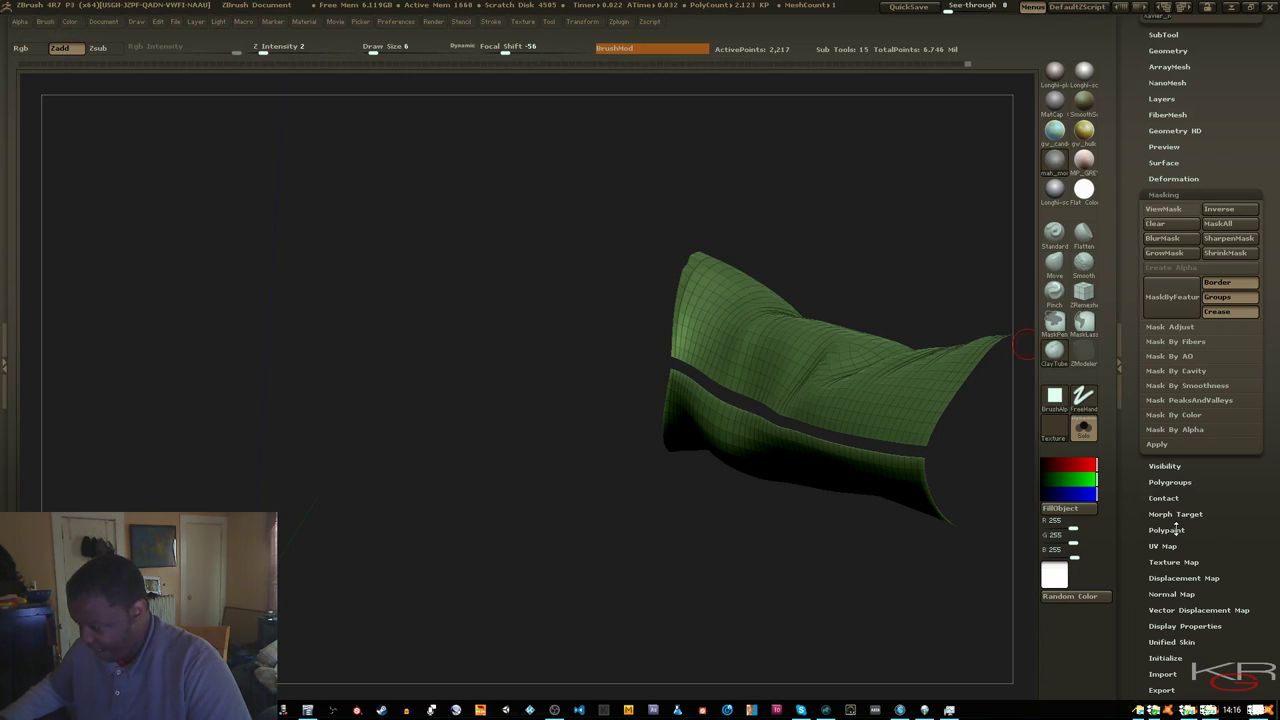
click(1169, 482)
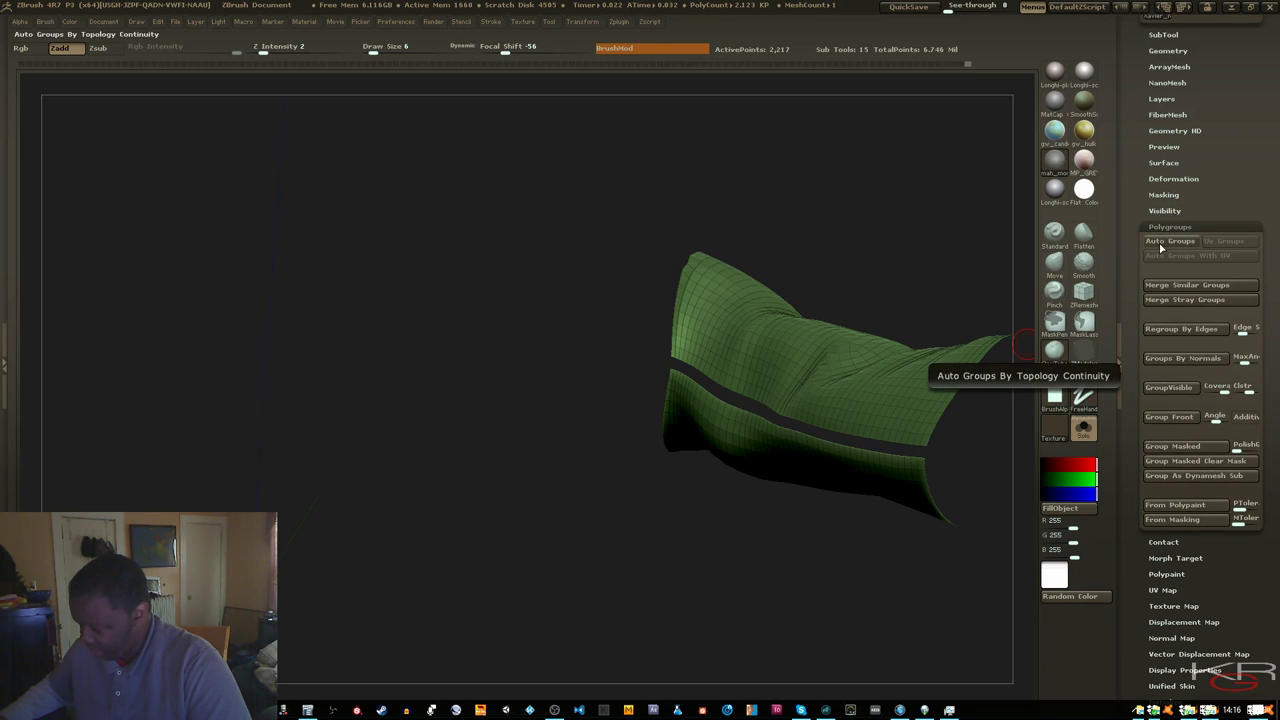
click(1161, 247)
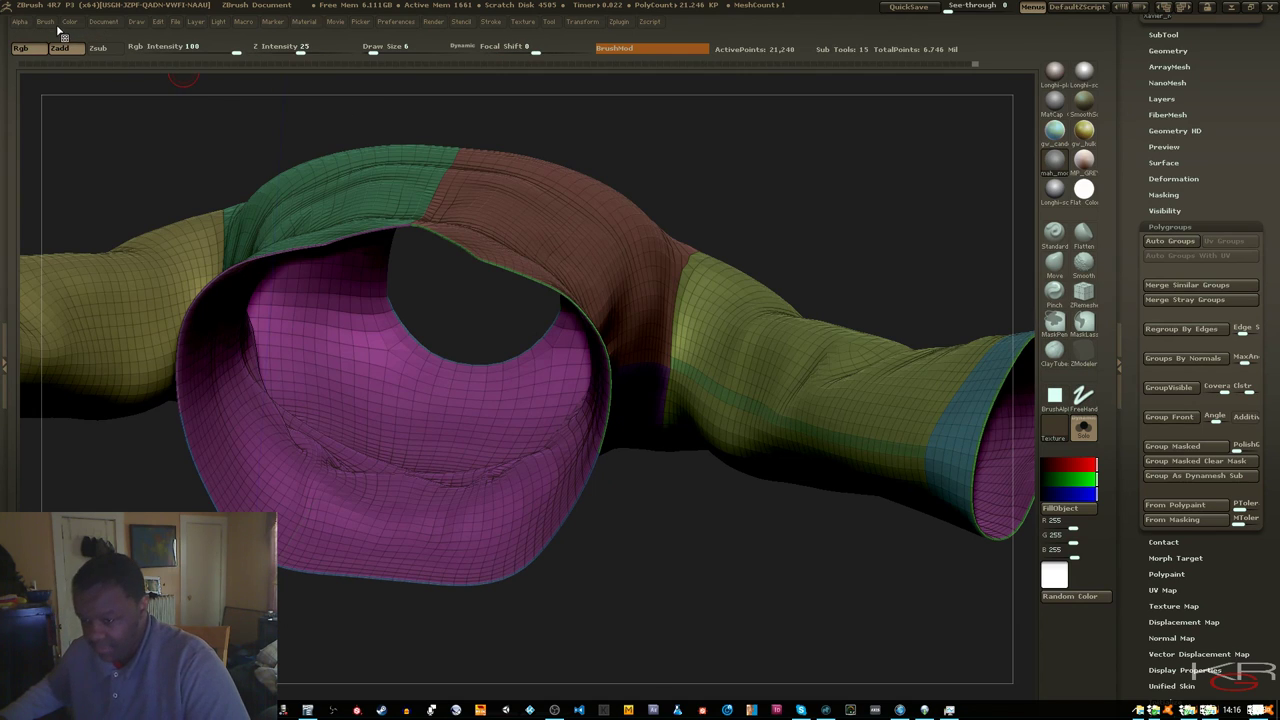
Isolate the blue cuff polygroup at the end of the regrouped sleeve
click(48, 22)
mouse_move(60, 175)
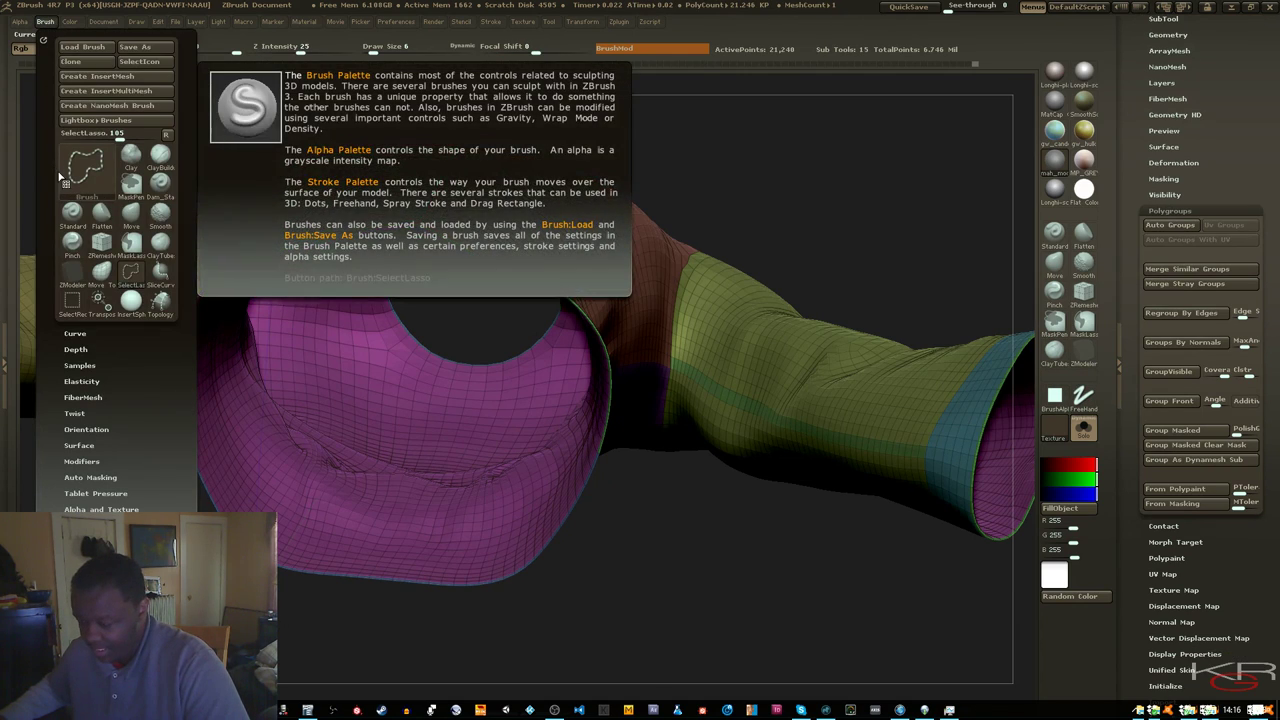
click(70, 312)
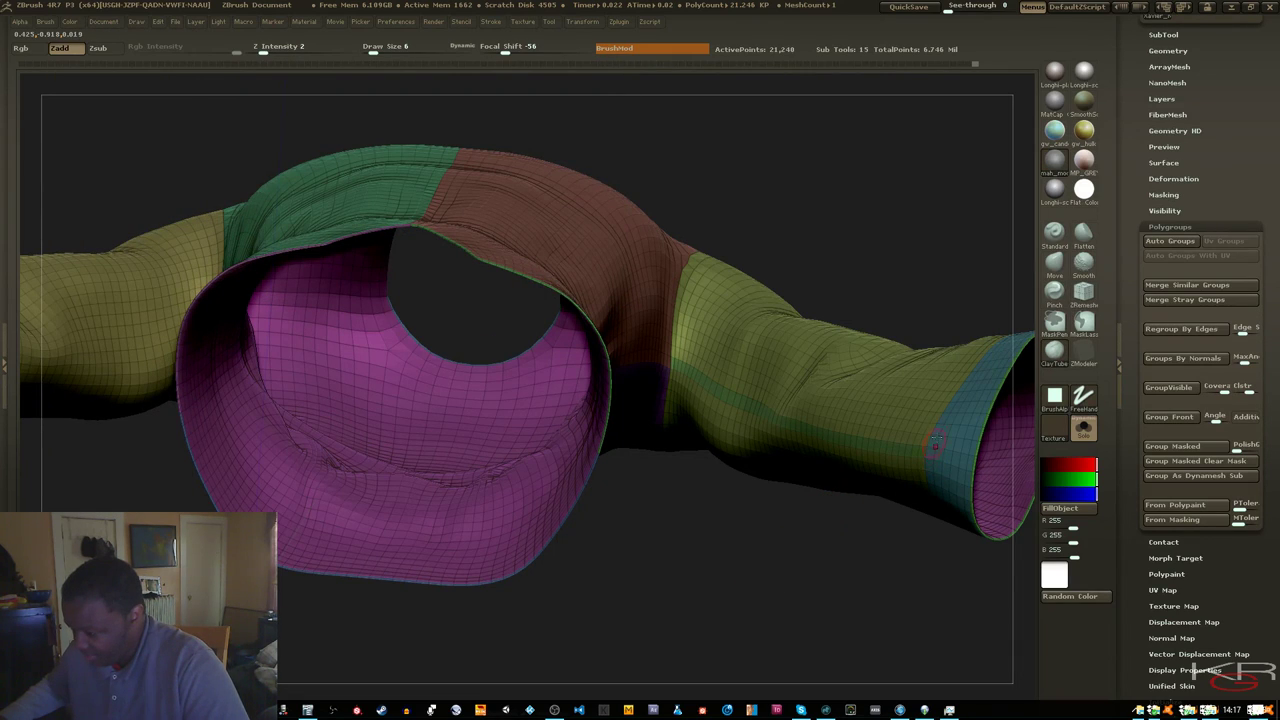
key(ctrl+shift)
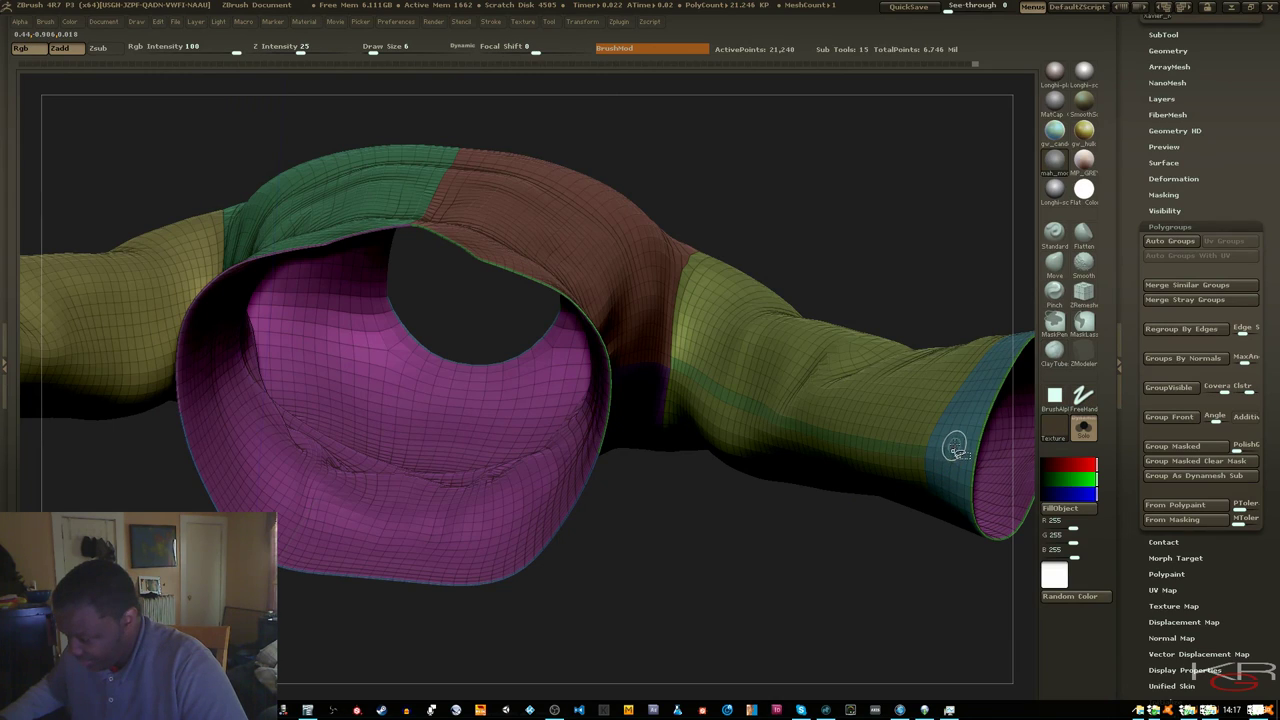
ctrl+shift+click(955, 437)
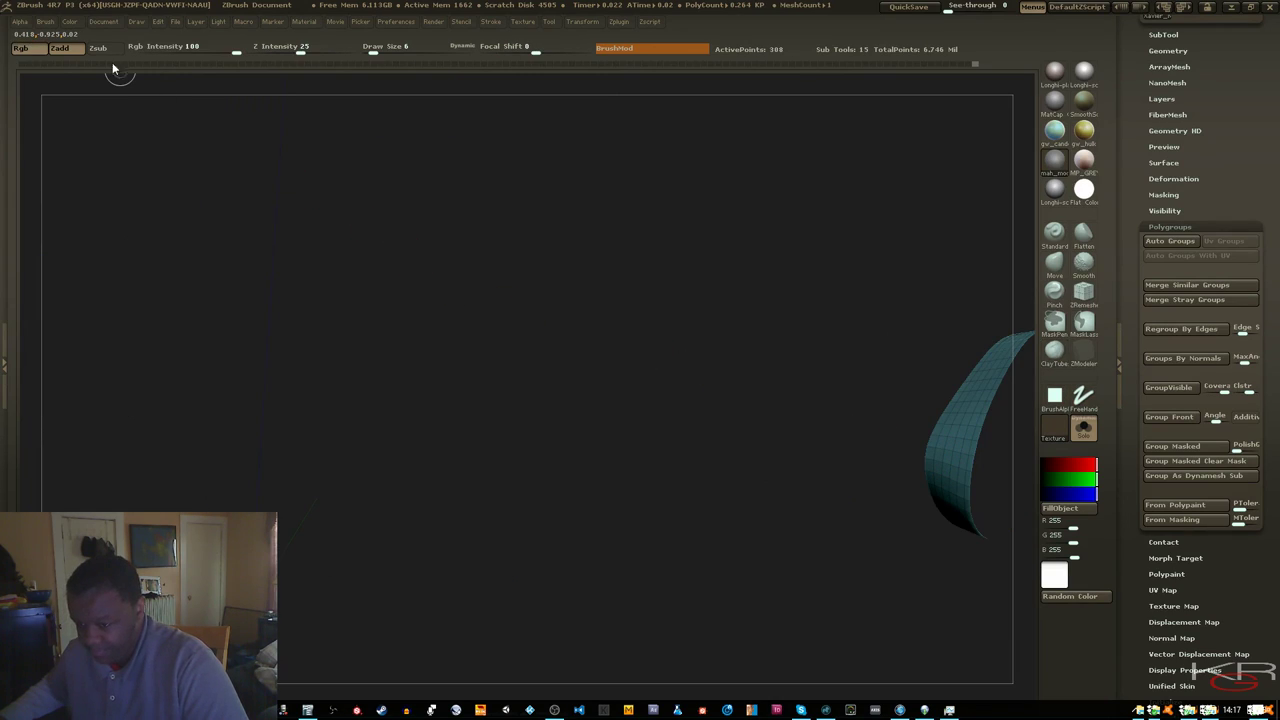
With SelectLasso, hide the edge loop across the cuff in line with the sleeve strip, and apply Auto Groups
click(45, 21)
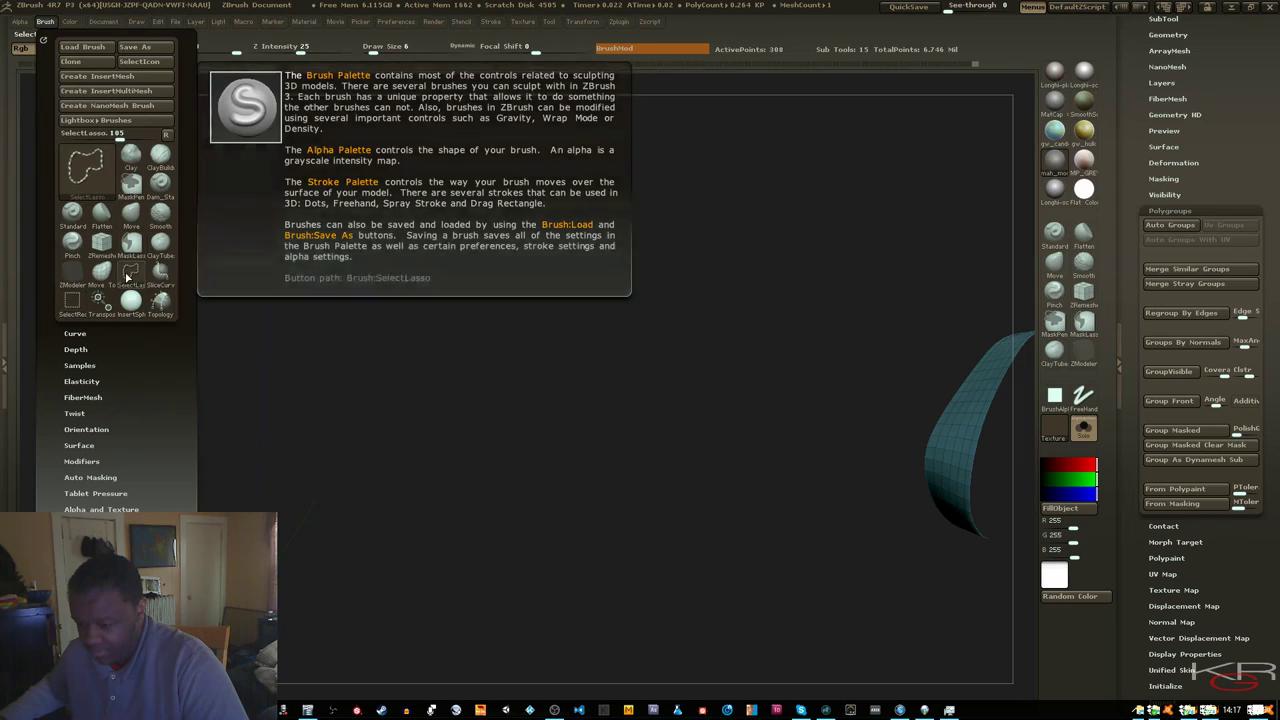
key(ctrl+shift)
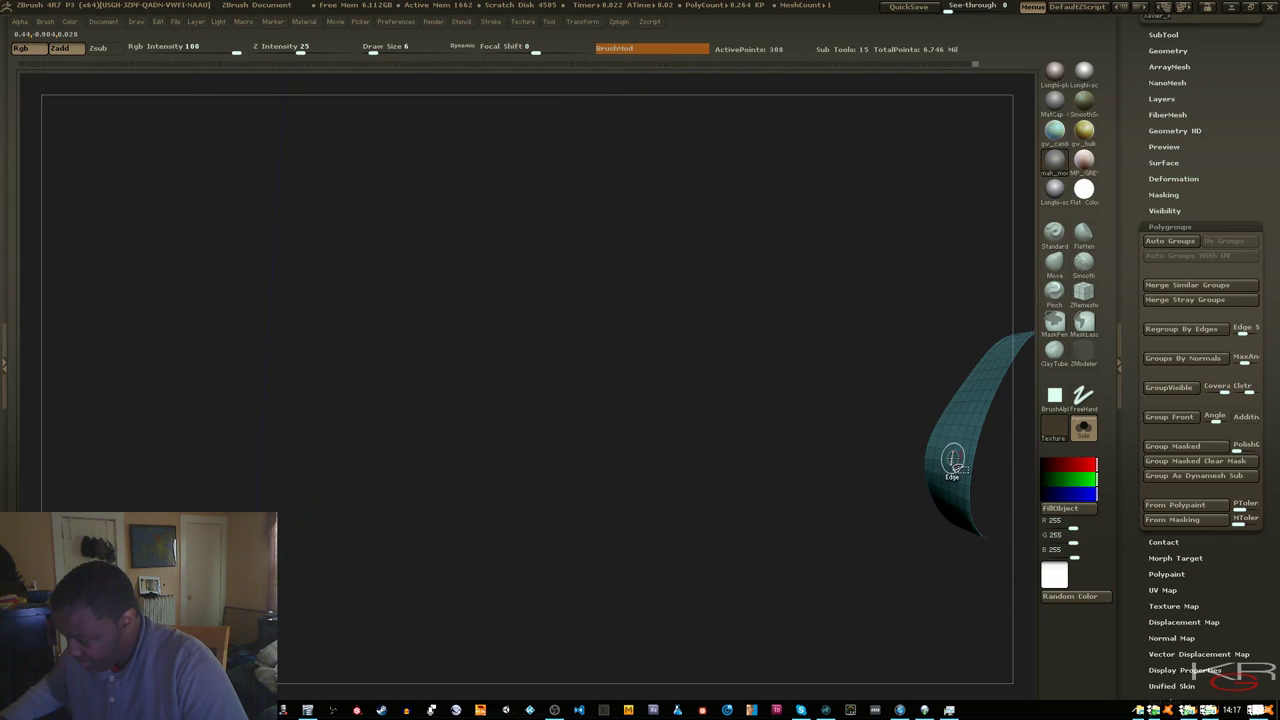
ctrl+shift+click(806, 501)
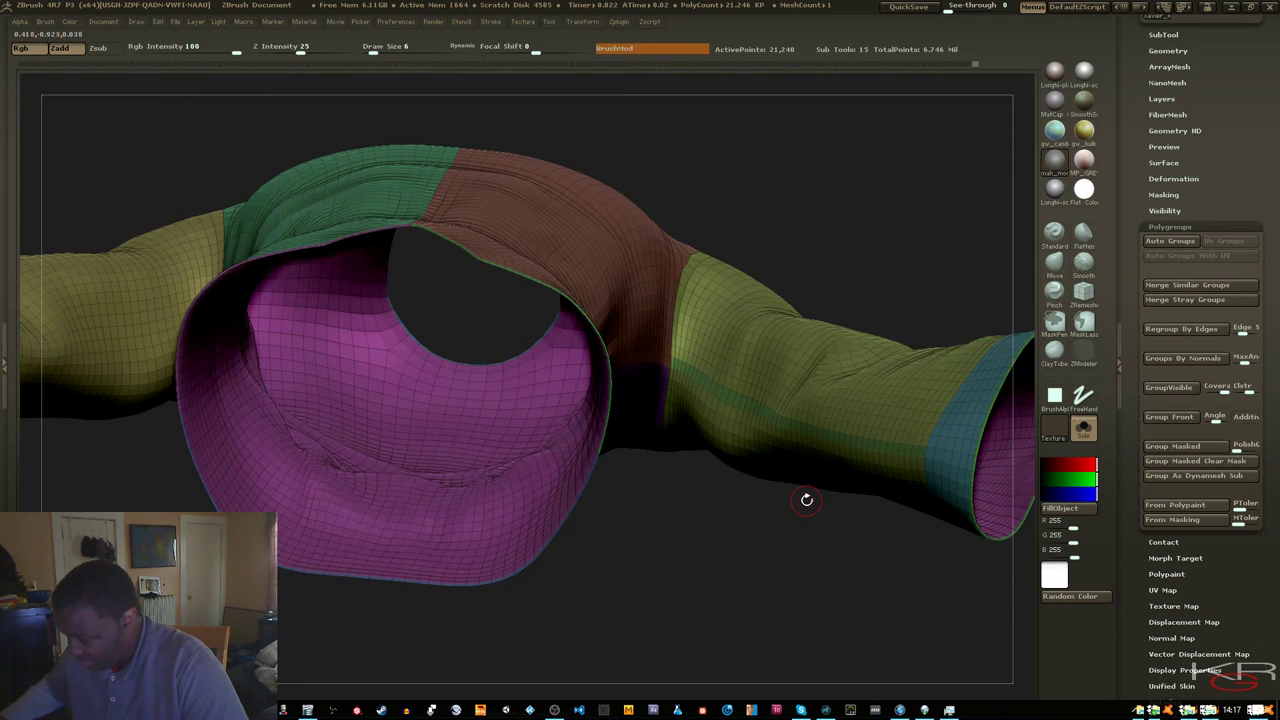
ctrl+shift+click(806, 500)
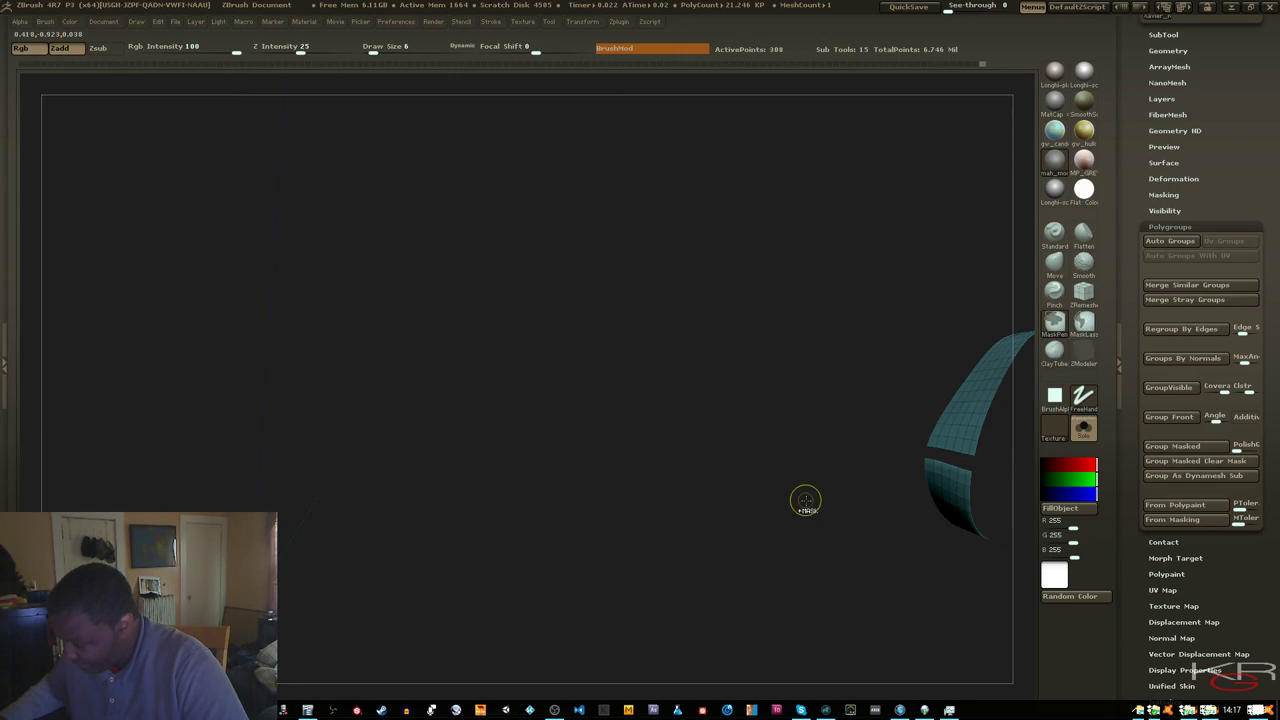
click(1145, 241)
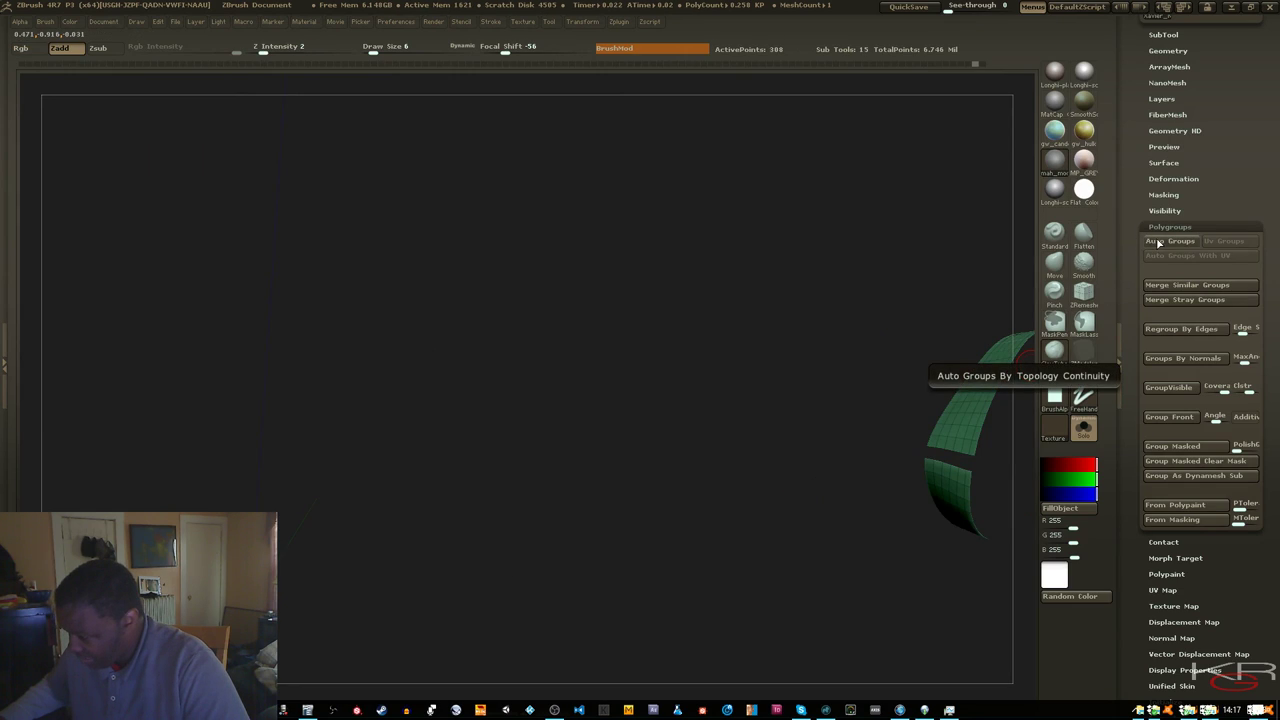
Show the whole garment mesh again and set SelectRect as the active selection brush
ctrl+shift+click(882, 300)
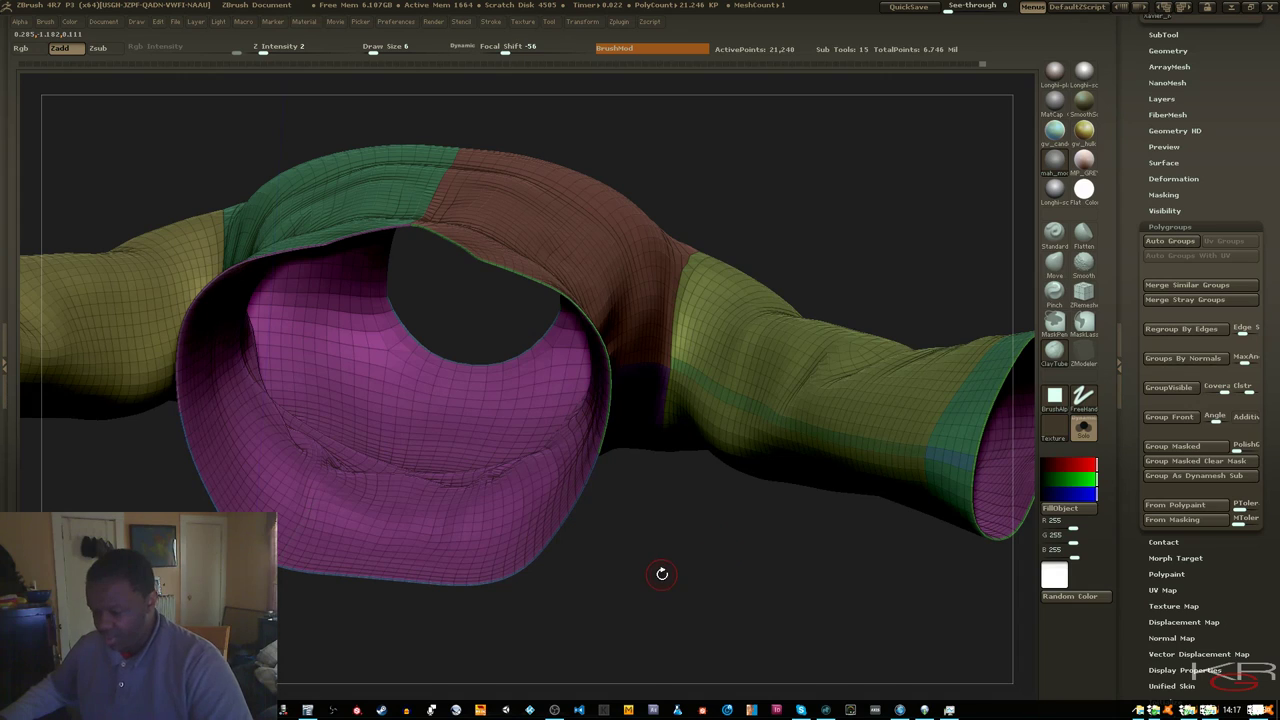
drag(662, 573, 784, 547)
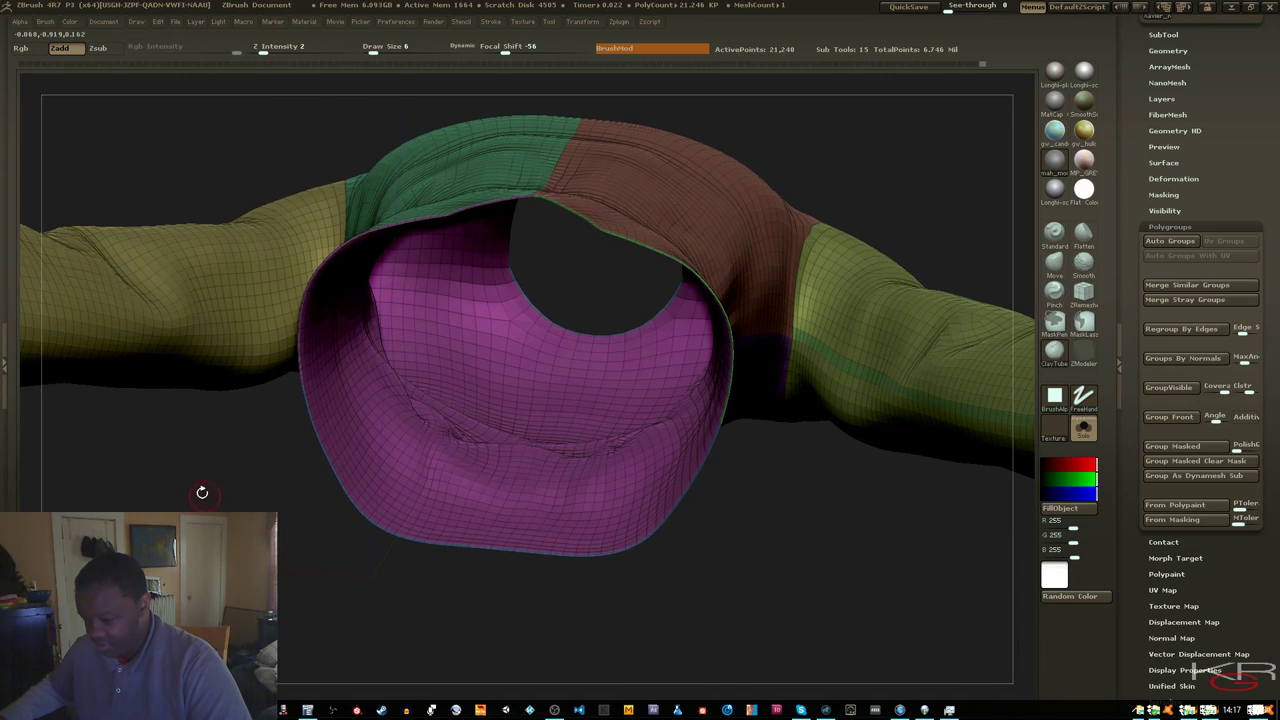
drag(202, 493, 283, 350)
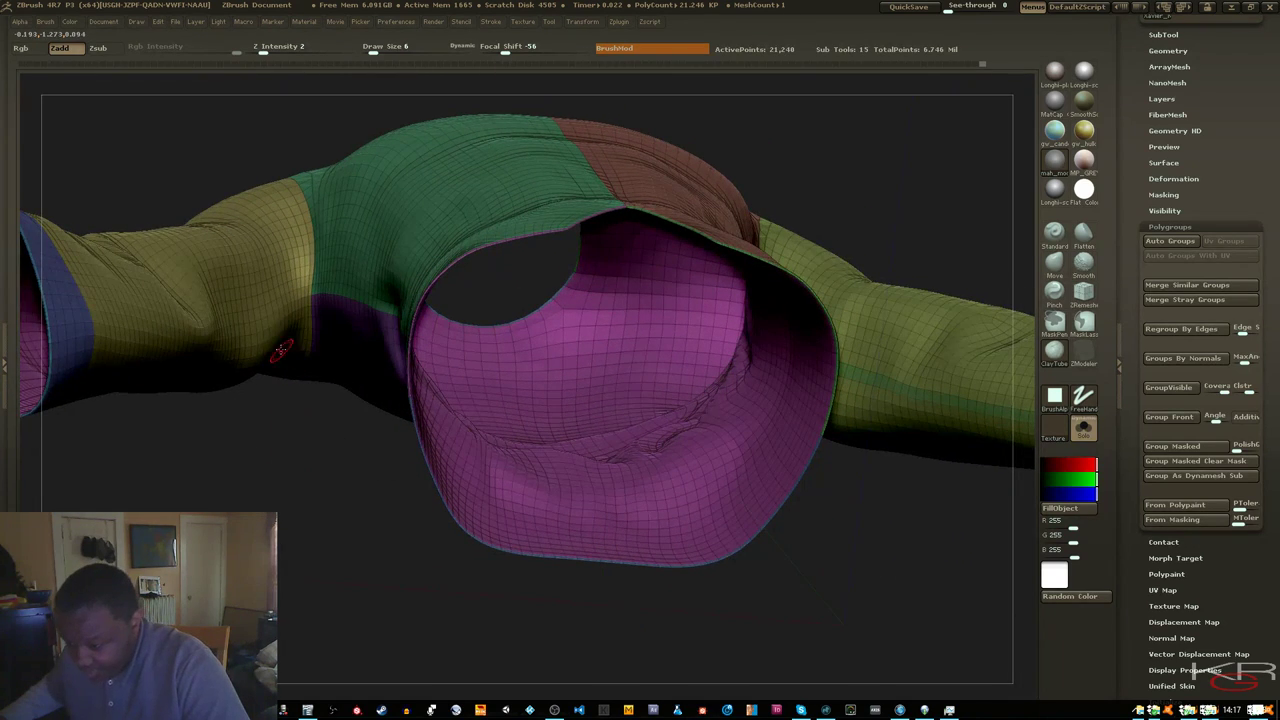
key(ctrl+shift)
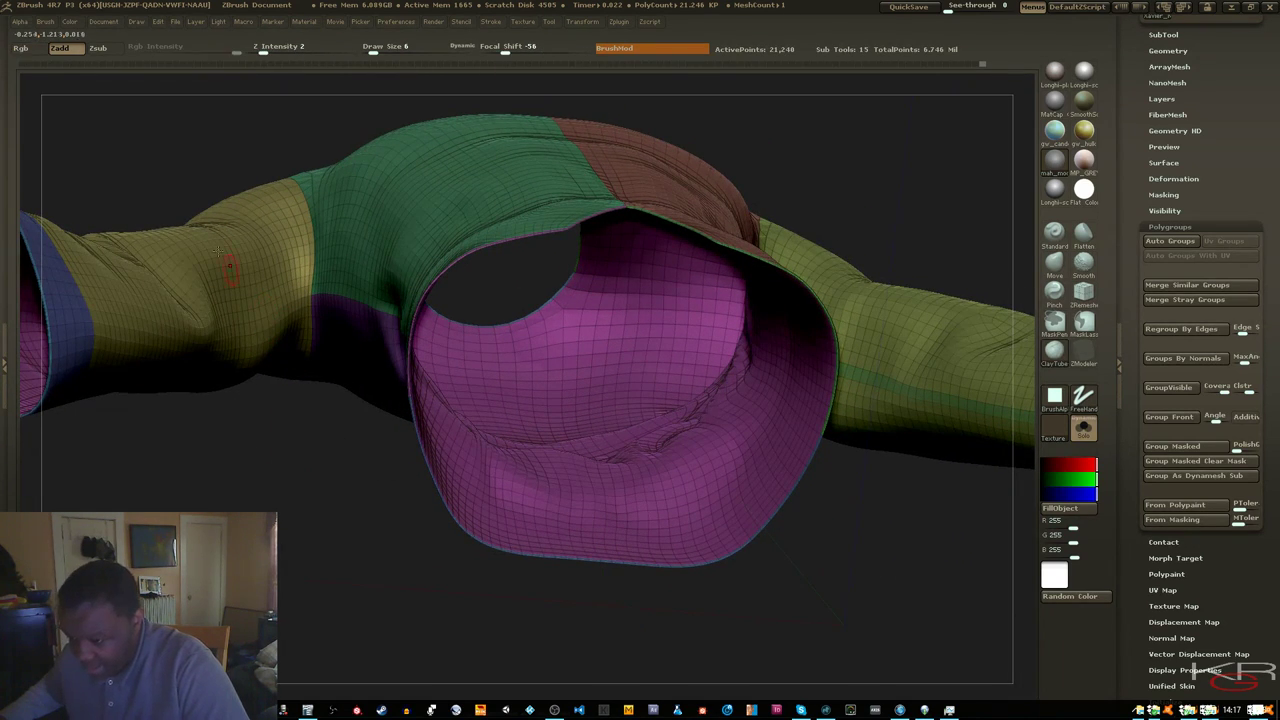
click(45, 21)
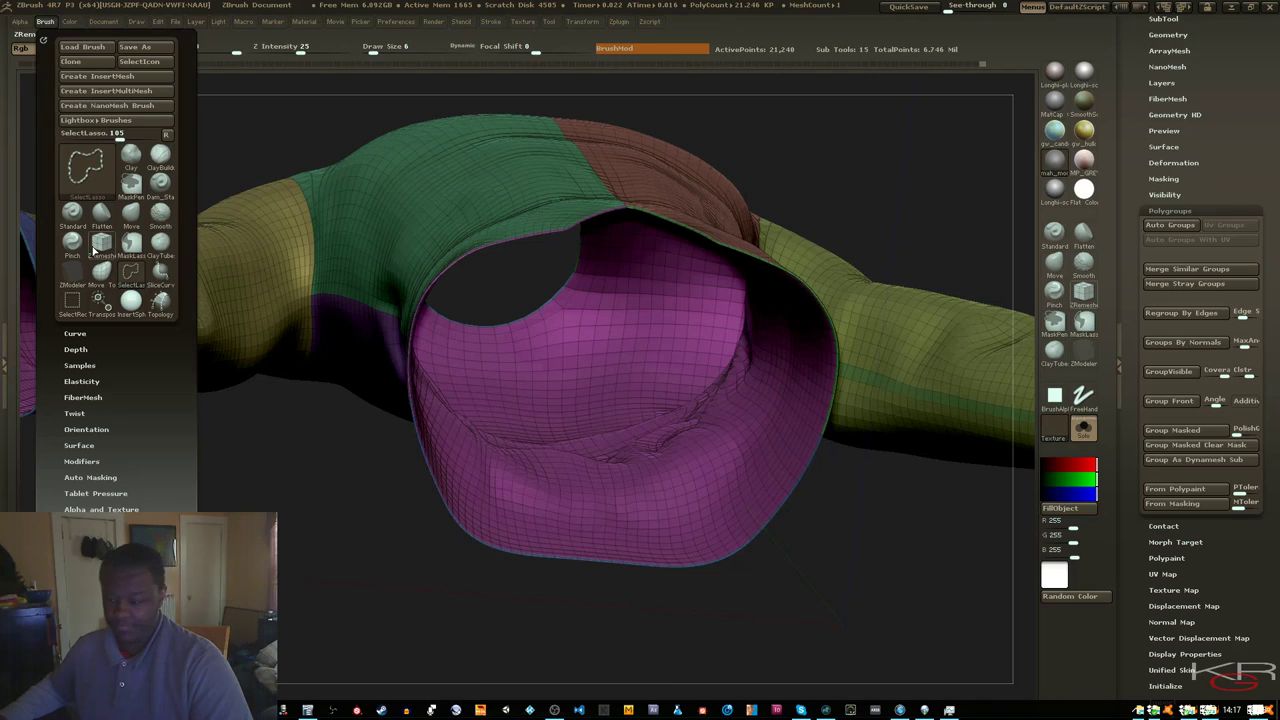
mouse_move(163, 302)
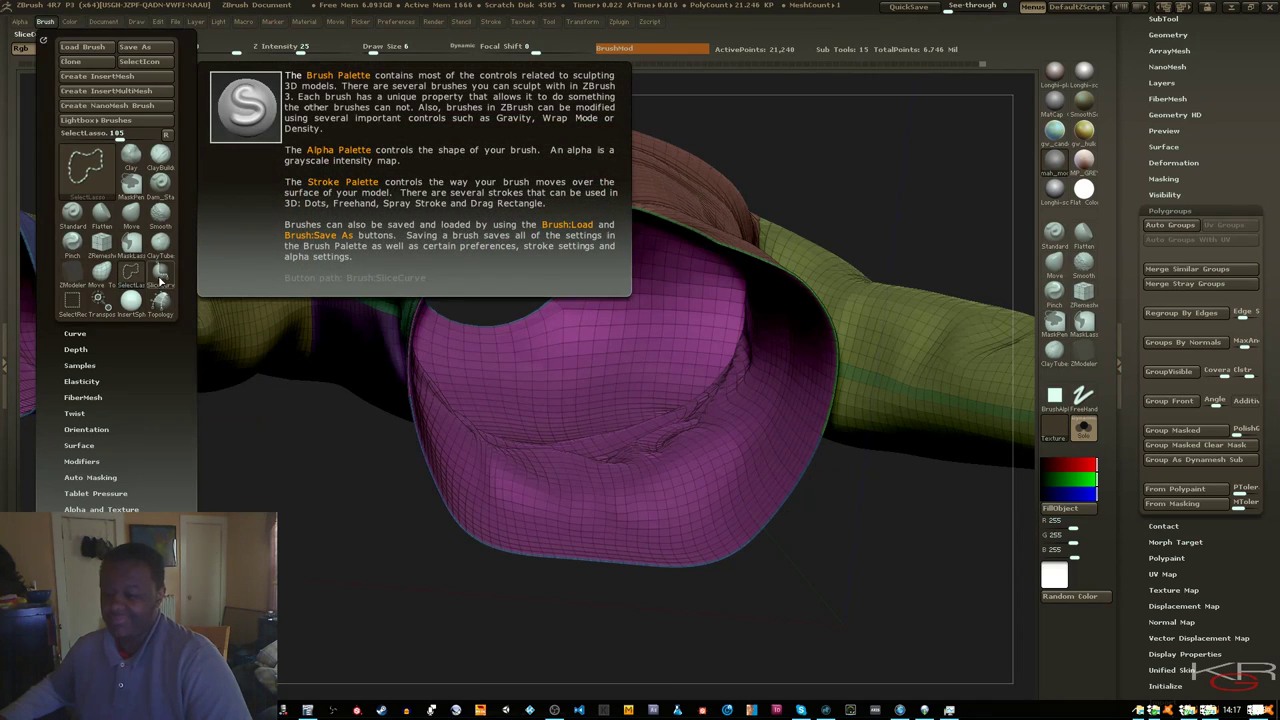
ctrl+shift+click(73, 301)
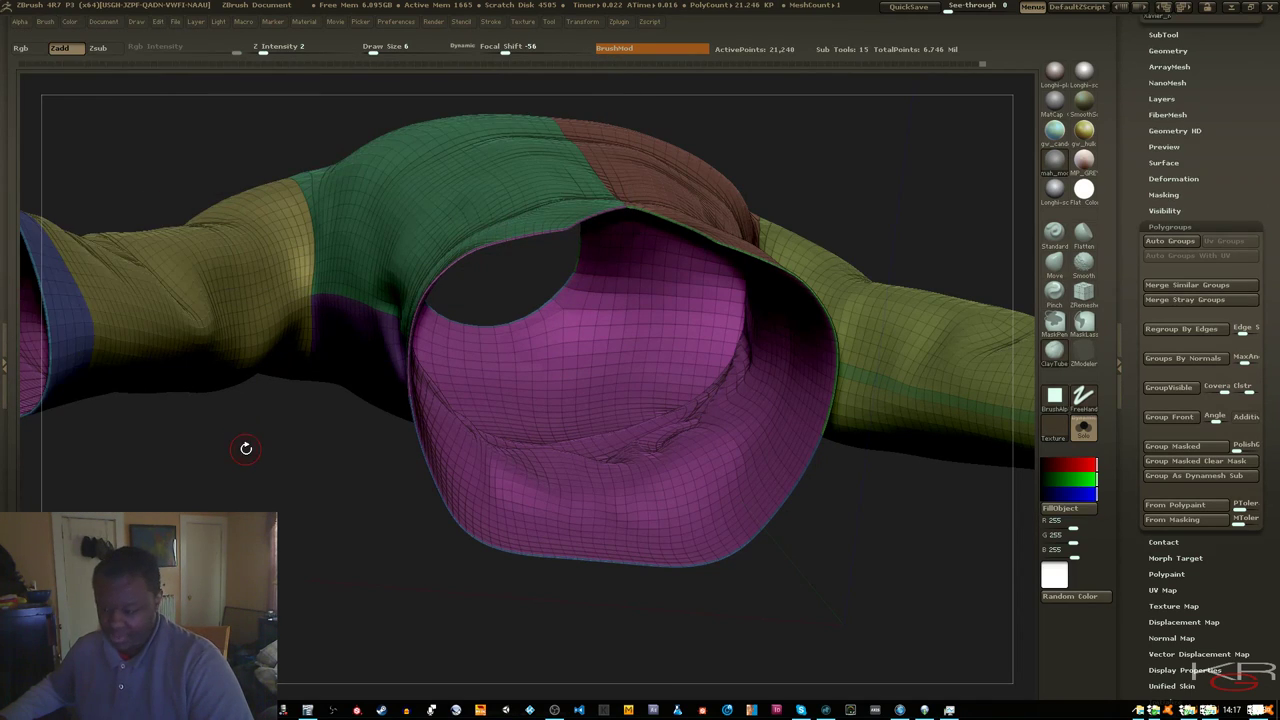
Isolate the yellow sleeve polygroup together with its adjoining blue cuff, hiding the rest of the garment
ctrl+shift+click(283, 289)
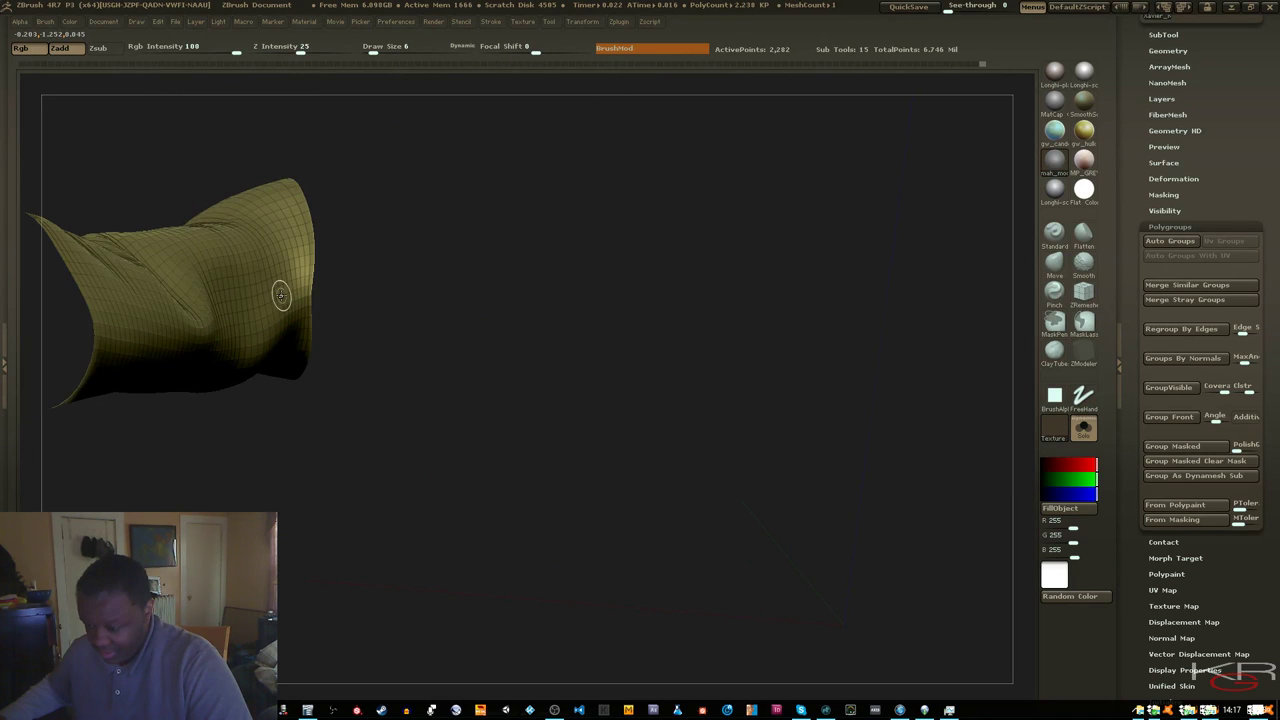
ctrl+shift+drag(294, 456, 357, 481)
key(ctrl)
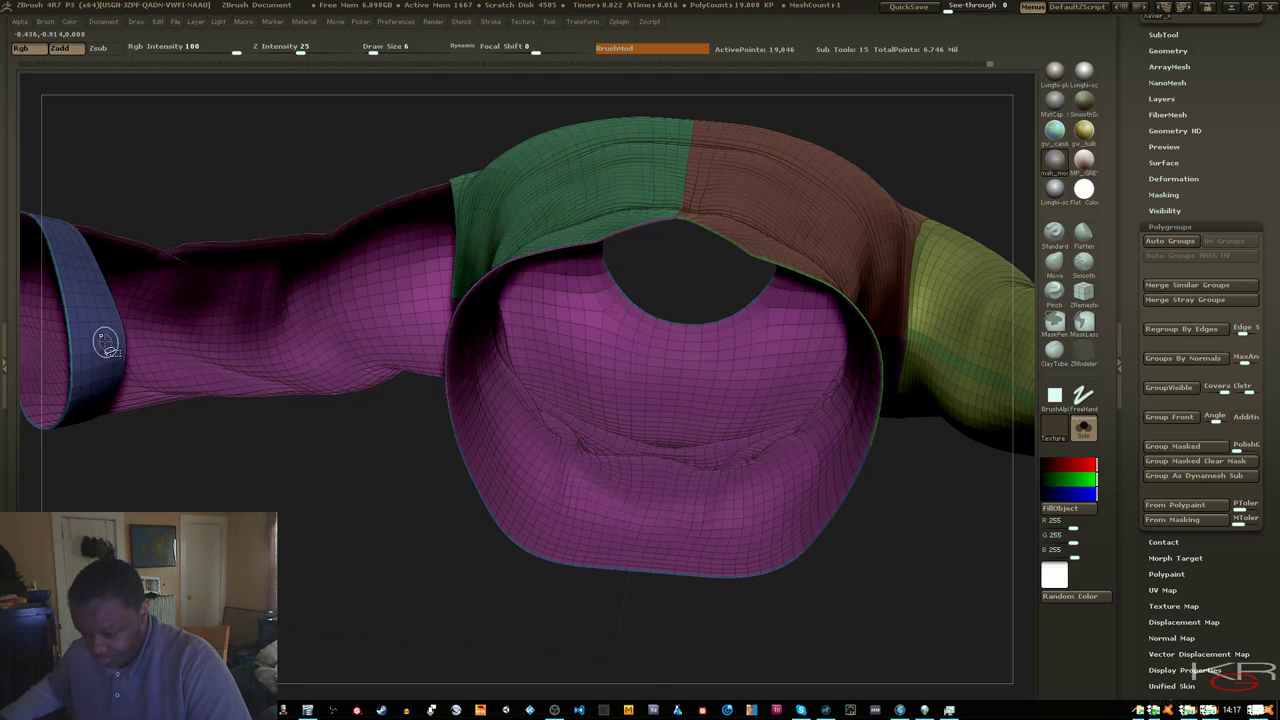
ctrl+shift+click(103, 337)
ctrl+shift+drag(289, 518, 305, 525)
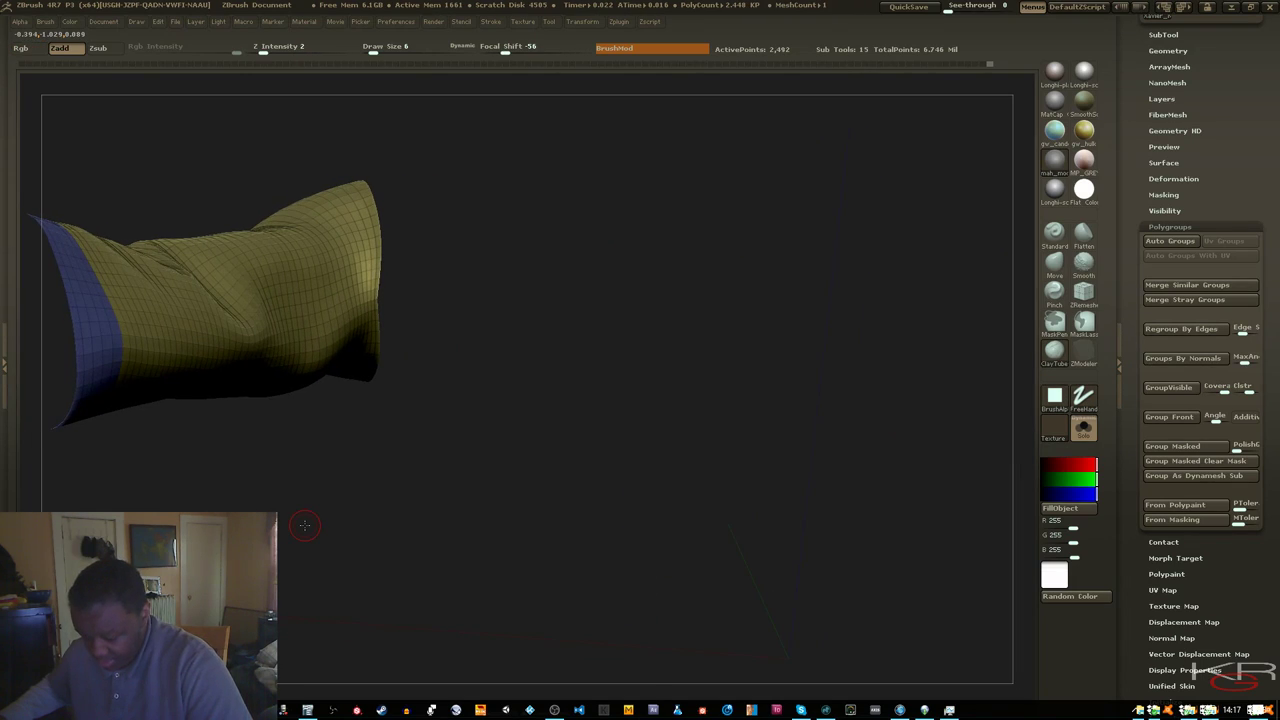
ctrl+shift+click(304, 524)
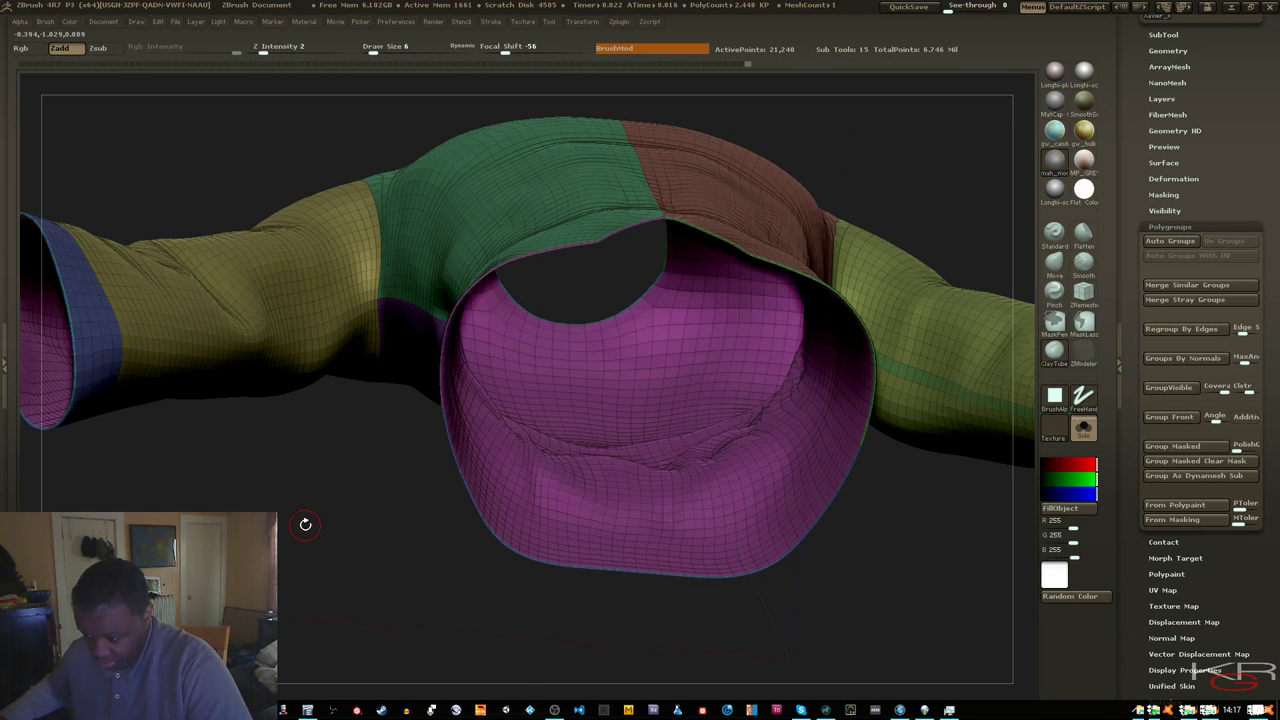
ctrl+shift+click(373, 386)
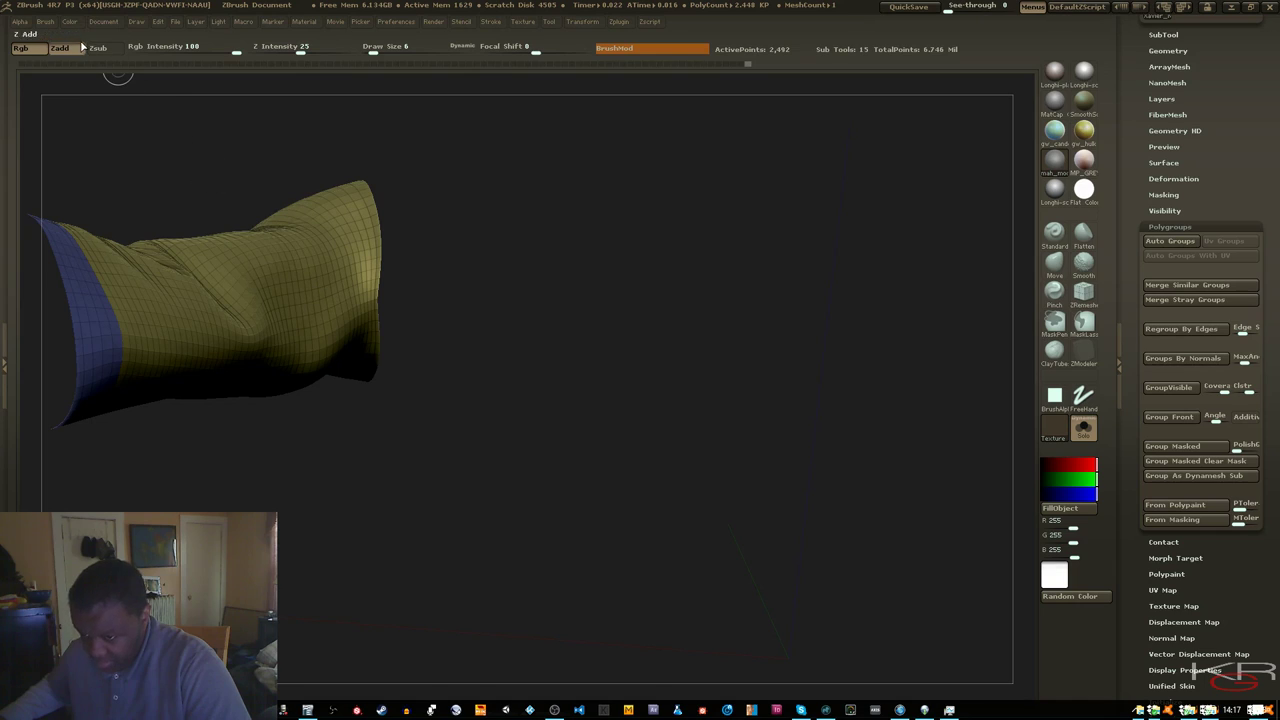
Try to hide one edge loop running lengthwise along the sleeve and cuff with SelectLasso
click(46, 21)
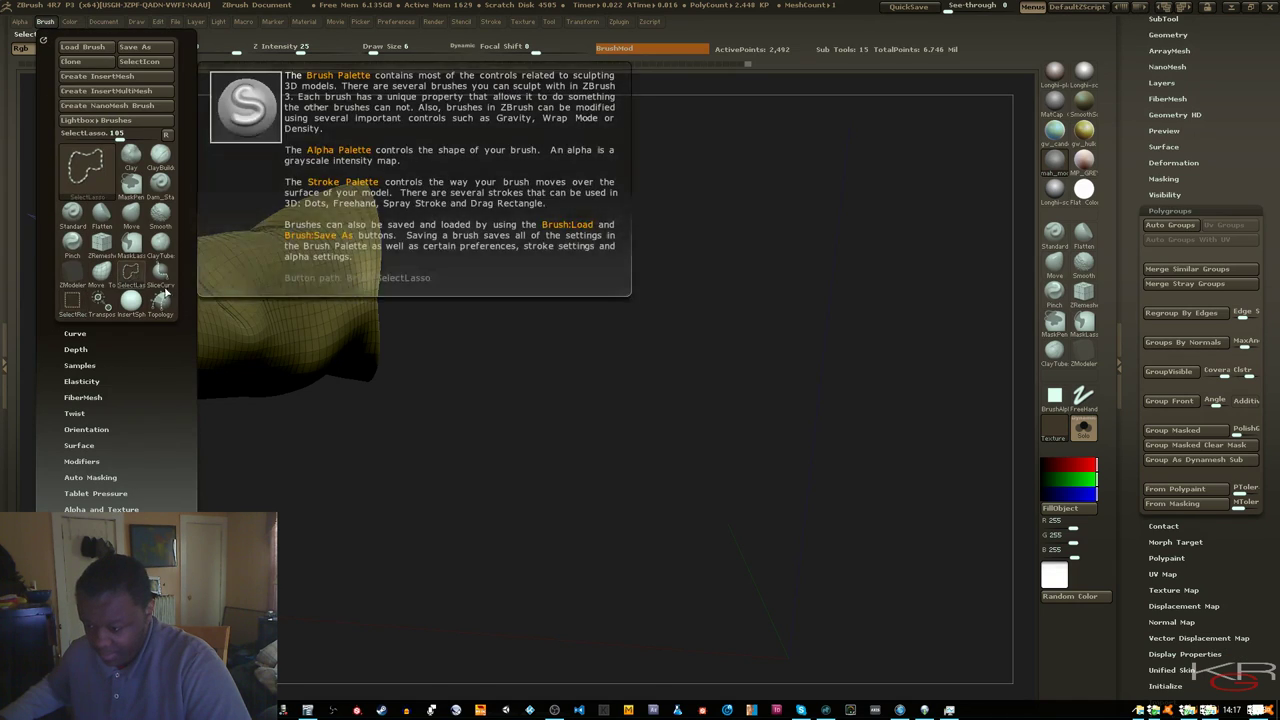
click(133, 274)
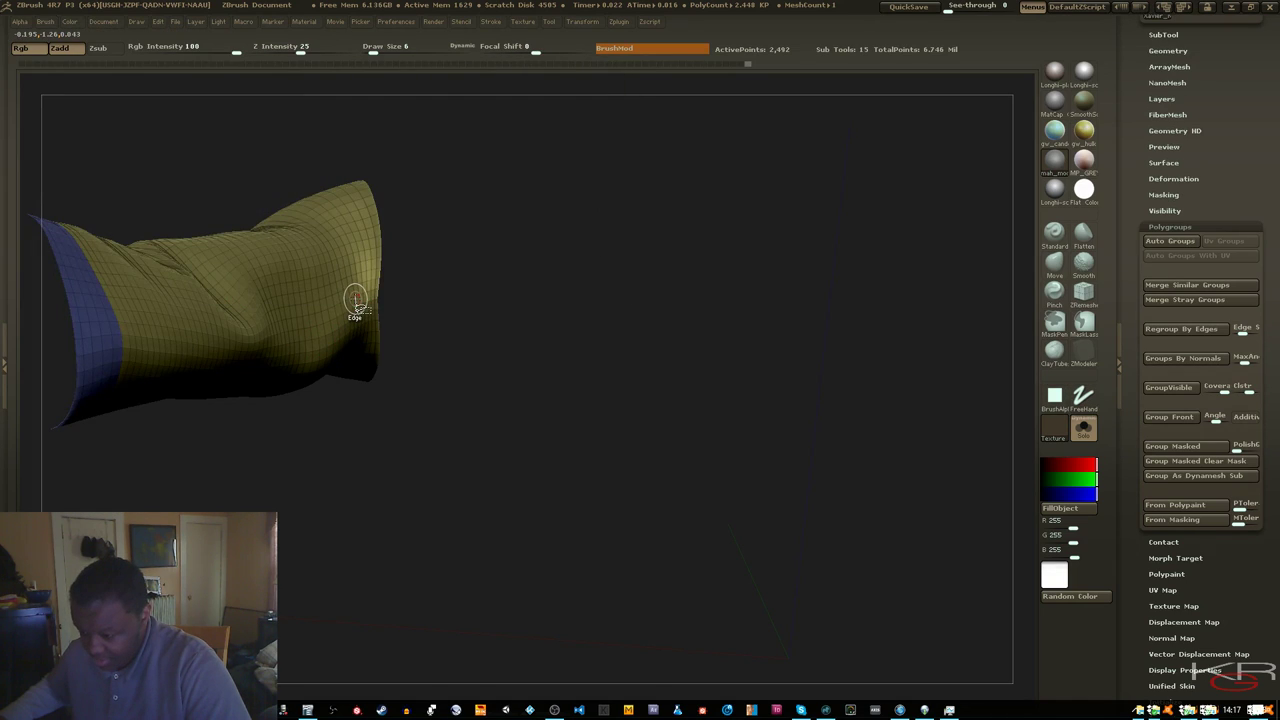
click(356, 300)
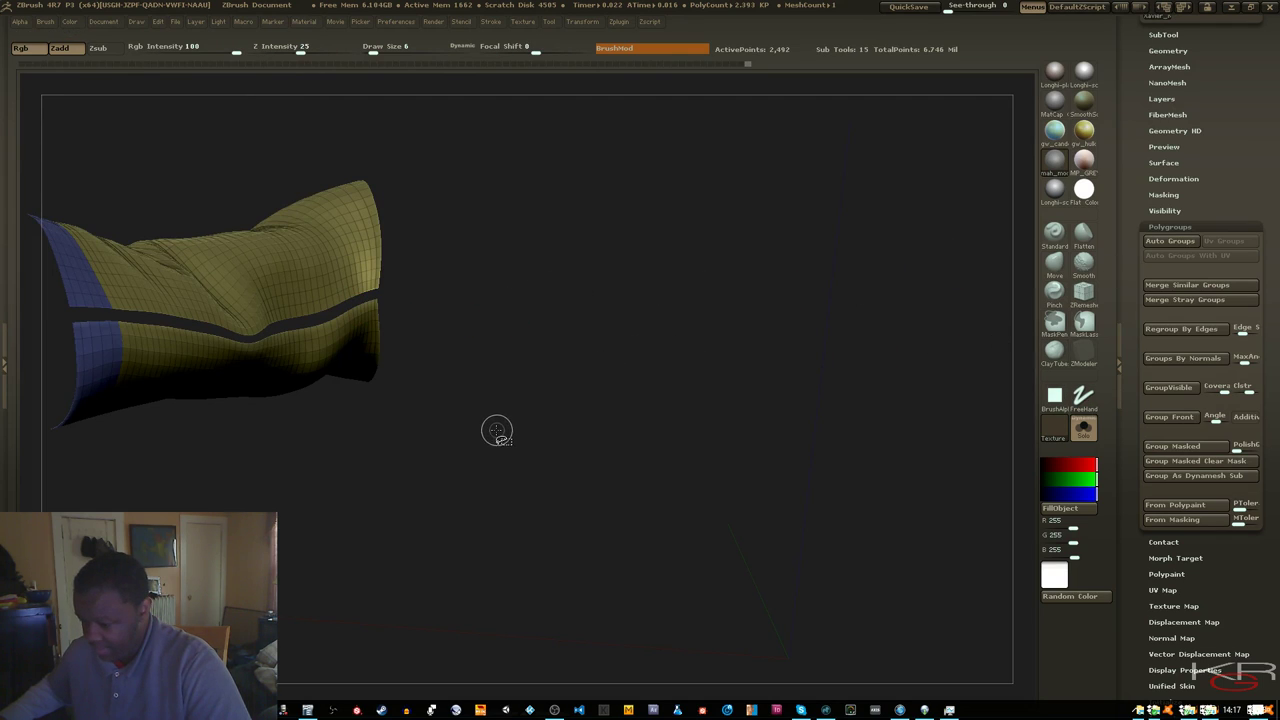
ctrl+shift+drag(521, 494, 455, 528)
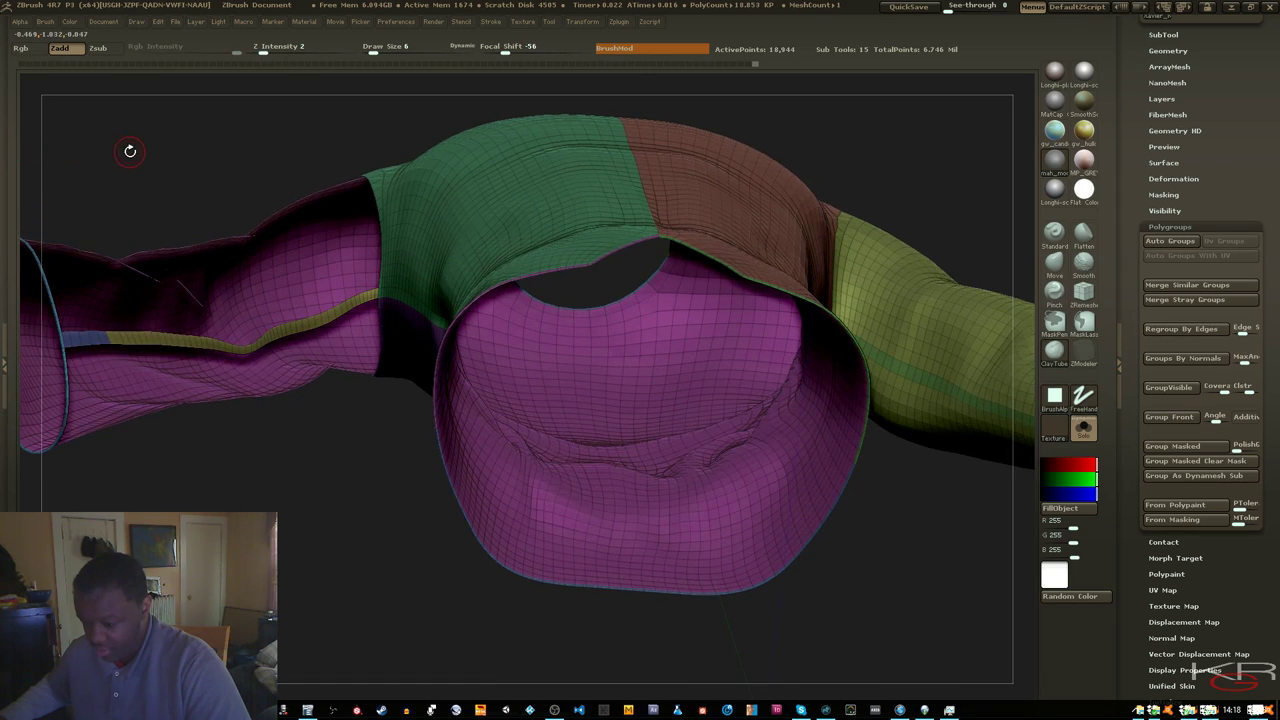
drag(130, 151, 268, 159)
ctrl+shift+click(268, 159)
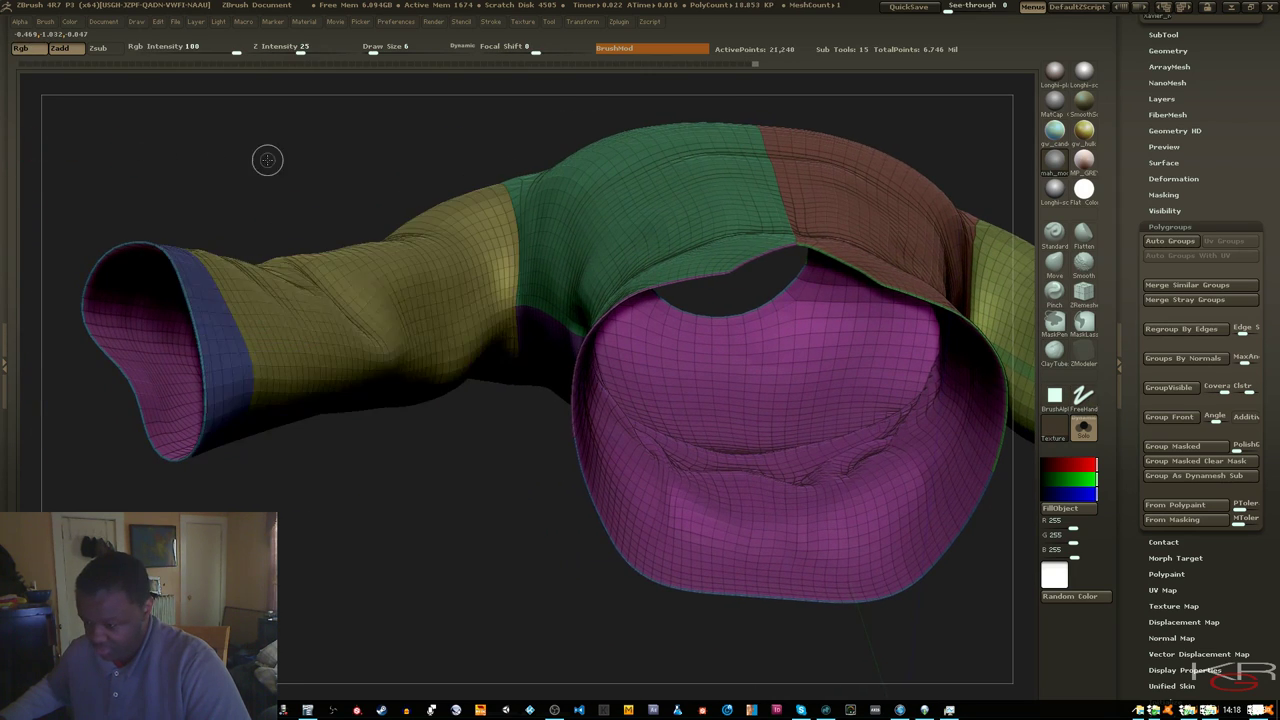
ctrl+shift+click(345, 438)
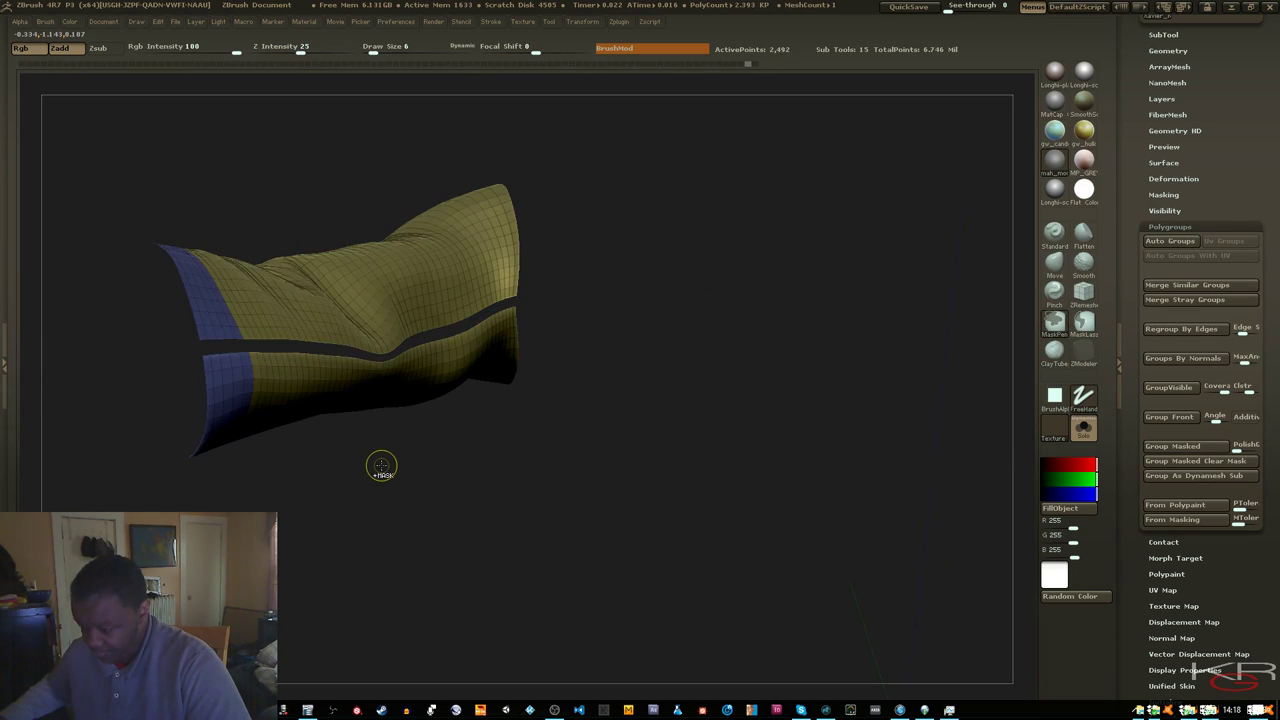
key(ctrl+z)
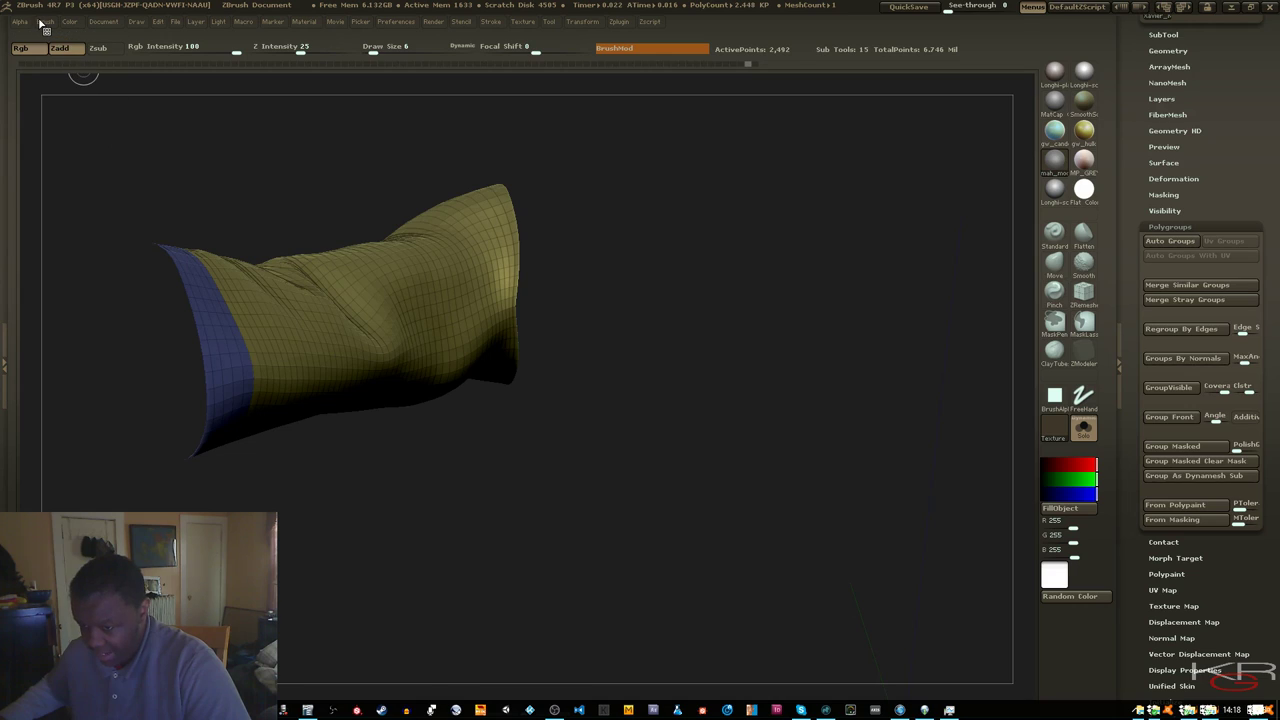
Hide the blue cuff polygroup with SelectRect so that only the yellow sleeve is visible
click(43, 20)
click(131, 275)
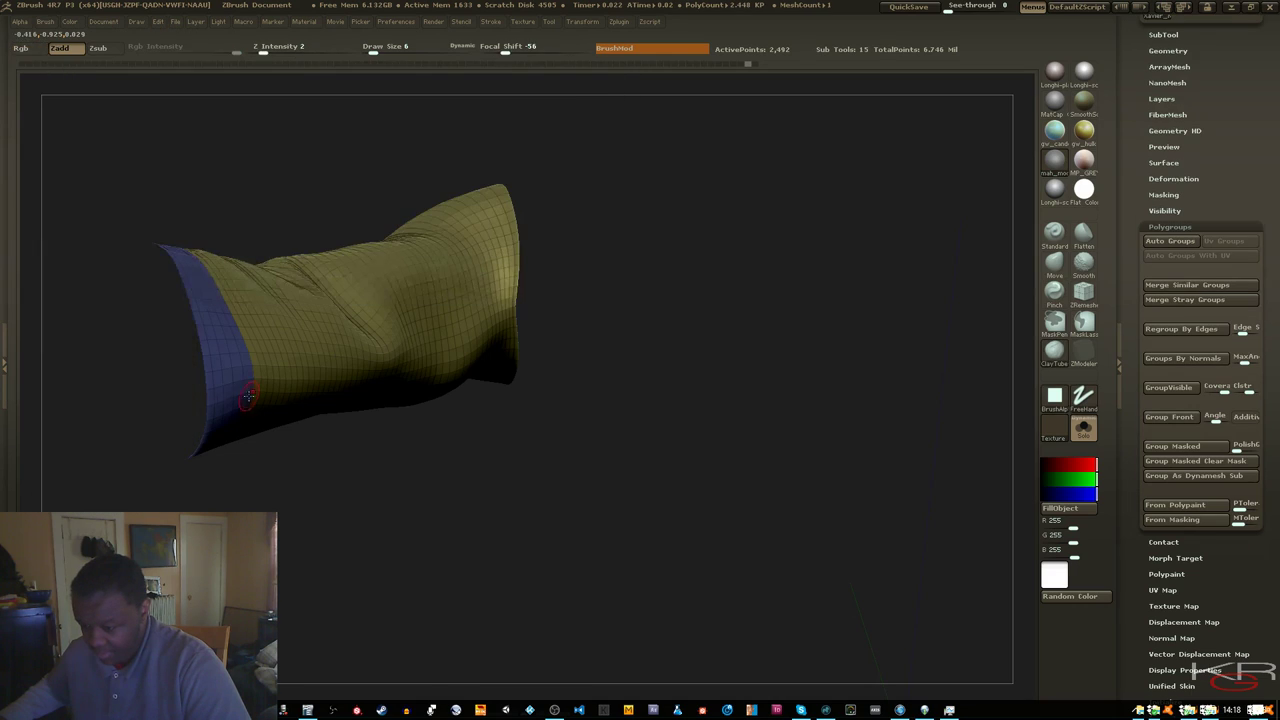
ctrl+alt+shift+click(232, 366)
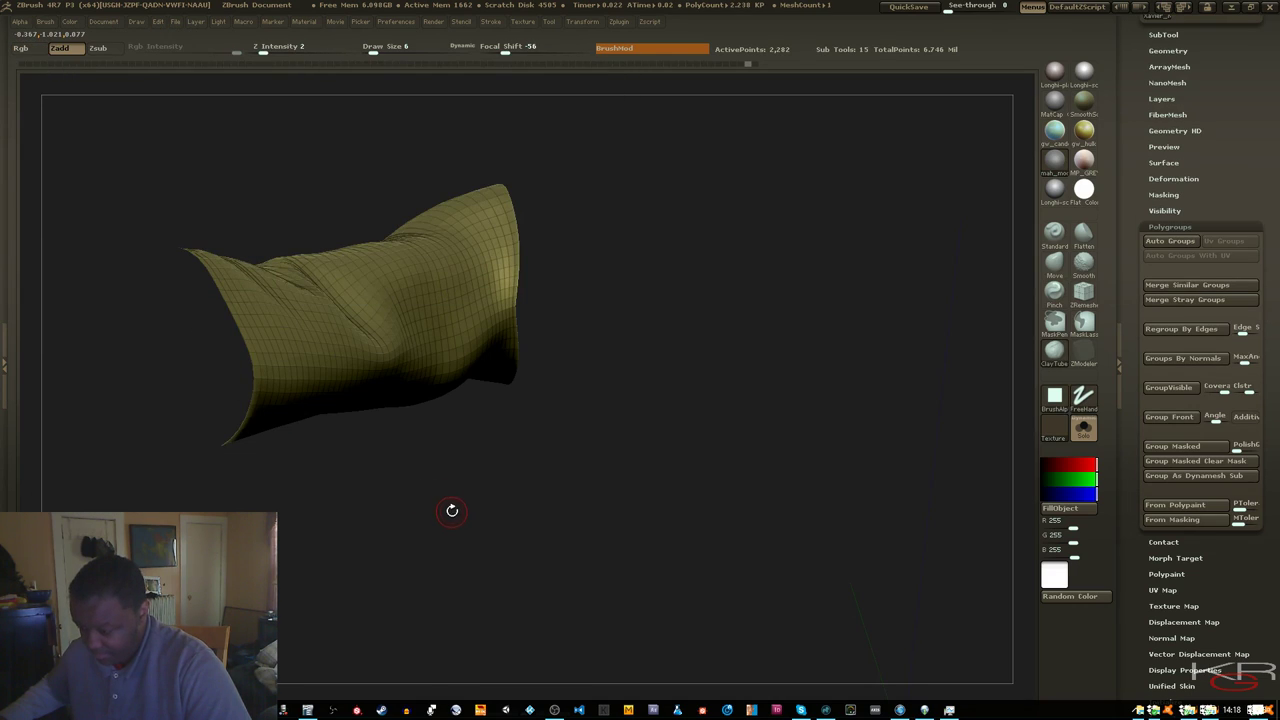
Hide the lengthwise edge loop on the sleeve with SelectLasso, then run Auto Groups on the visible parts and unhide the full garment
click(45, 21)
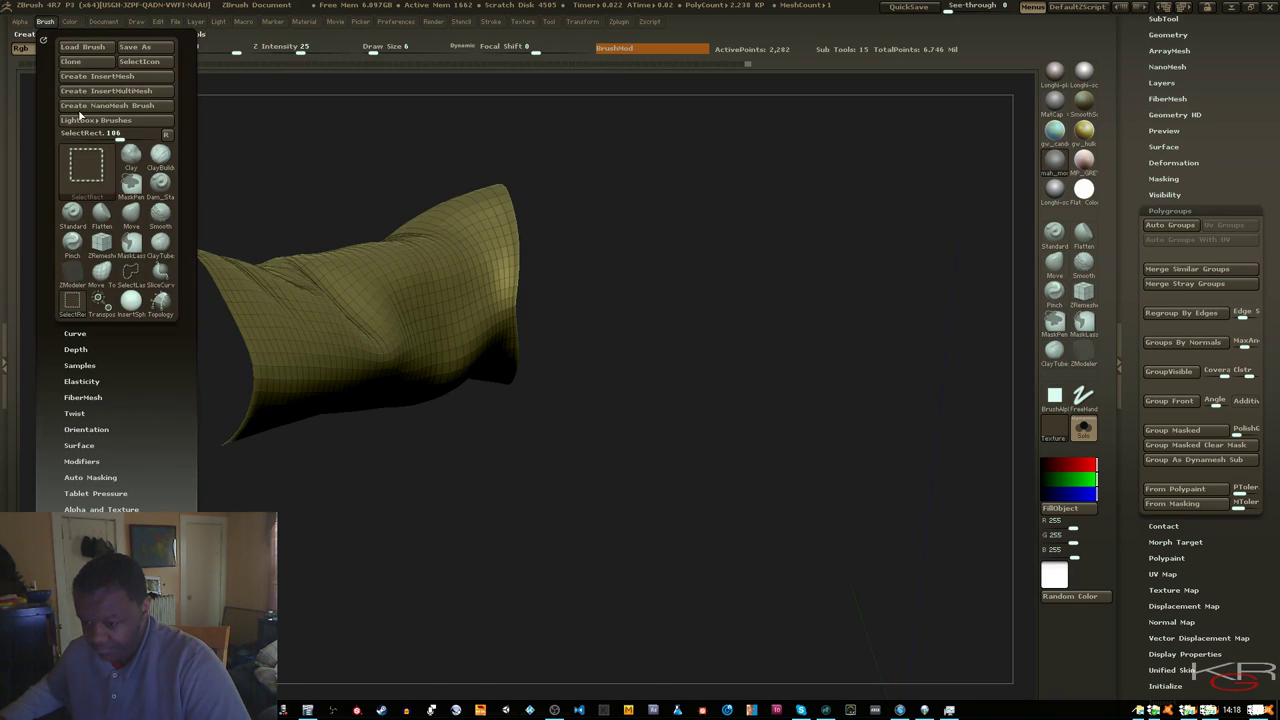
ctrl+shift+click(130, 272)
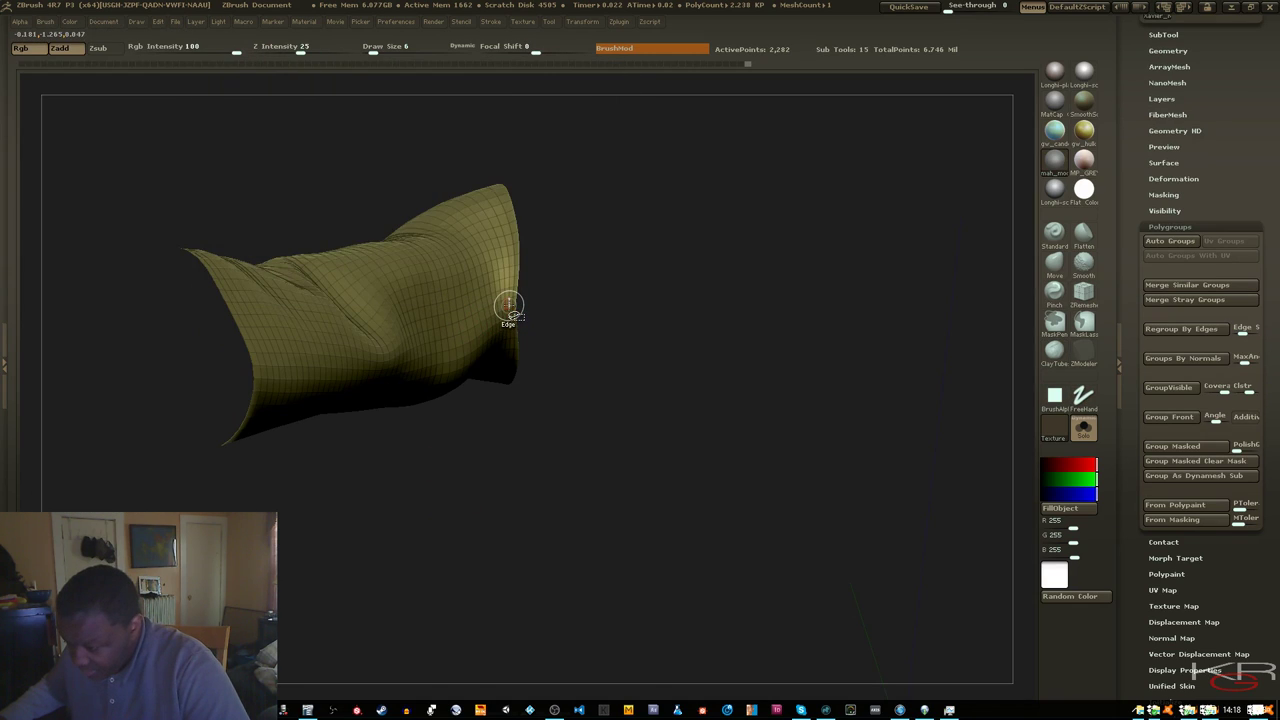
click(512, 310)
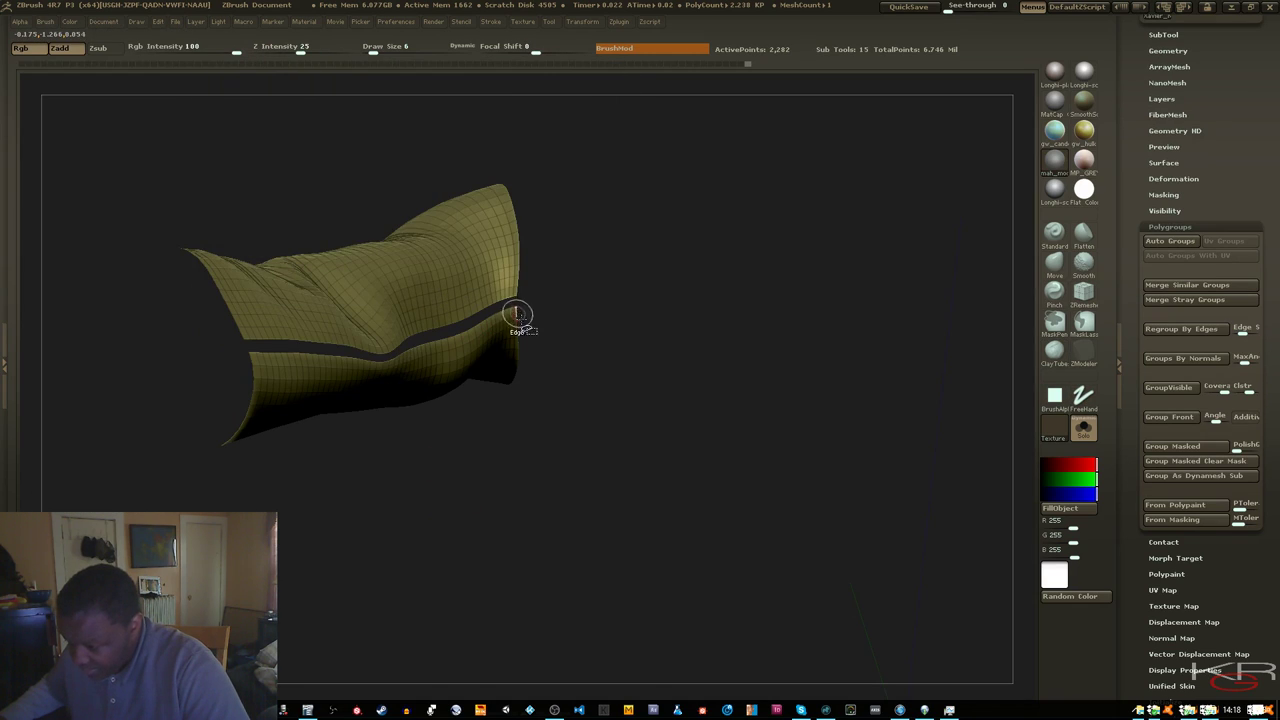
click(1168, 242)
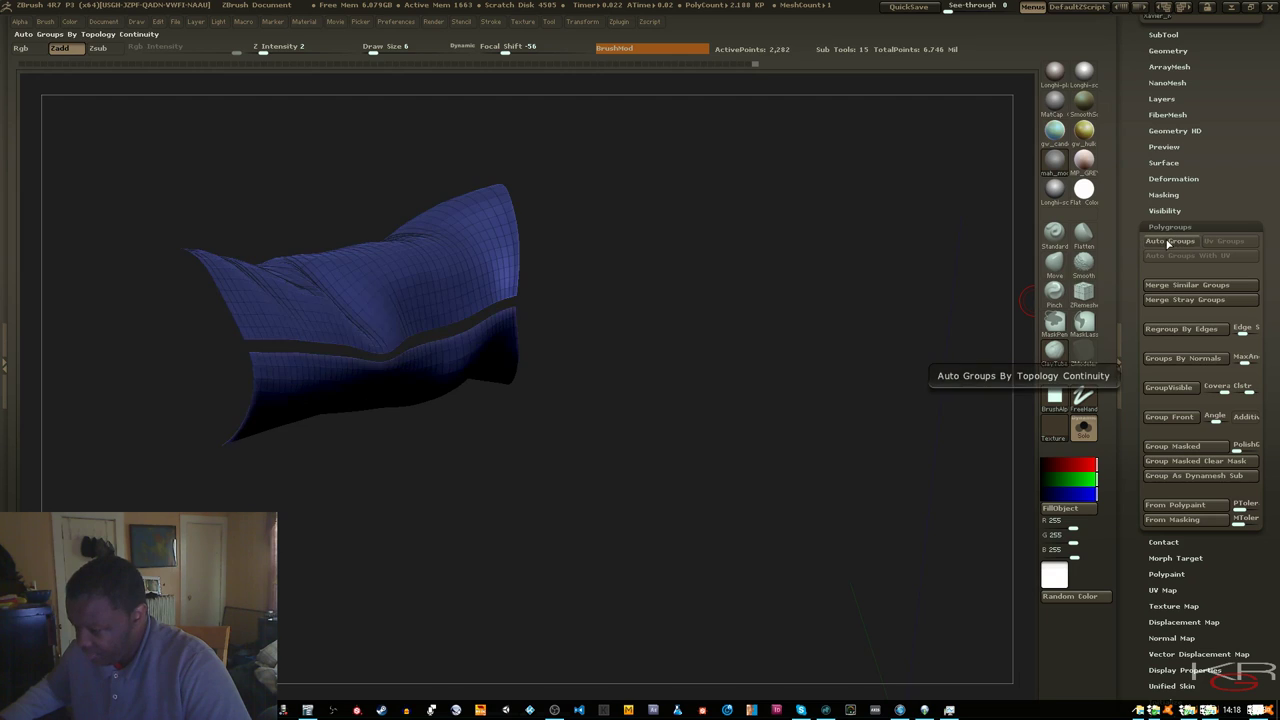
ctrl+shift+click(606, 543)
drag(391, 521, 346, 518)
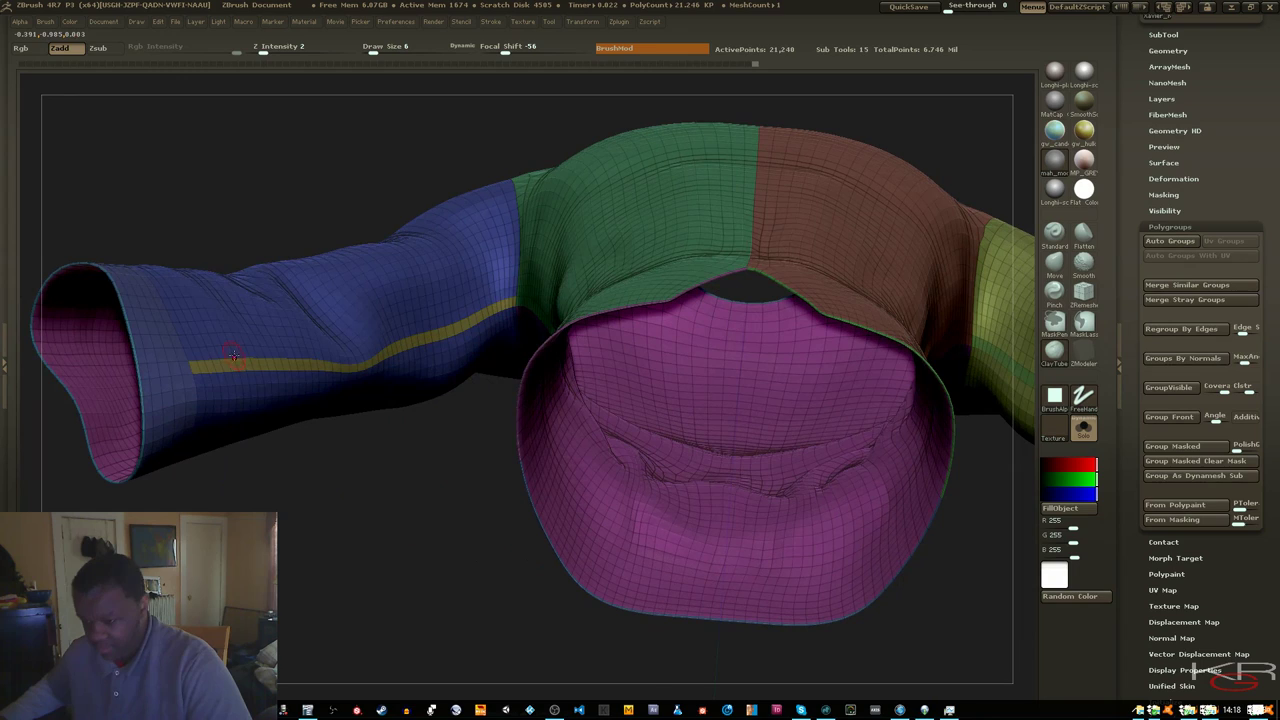
Make SelectRect the active selection brush and isolate the cuff at the end of the blue sleeve
click(45, 22)
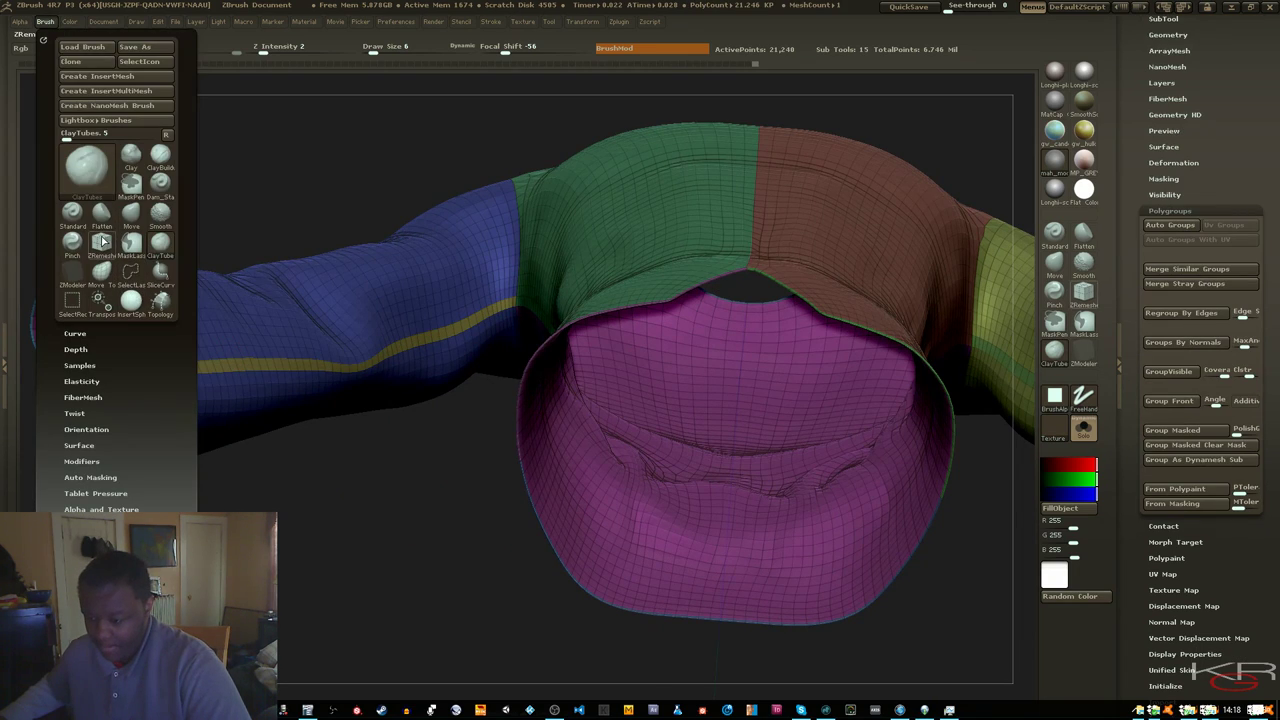
click(71, 300)
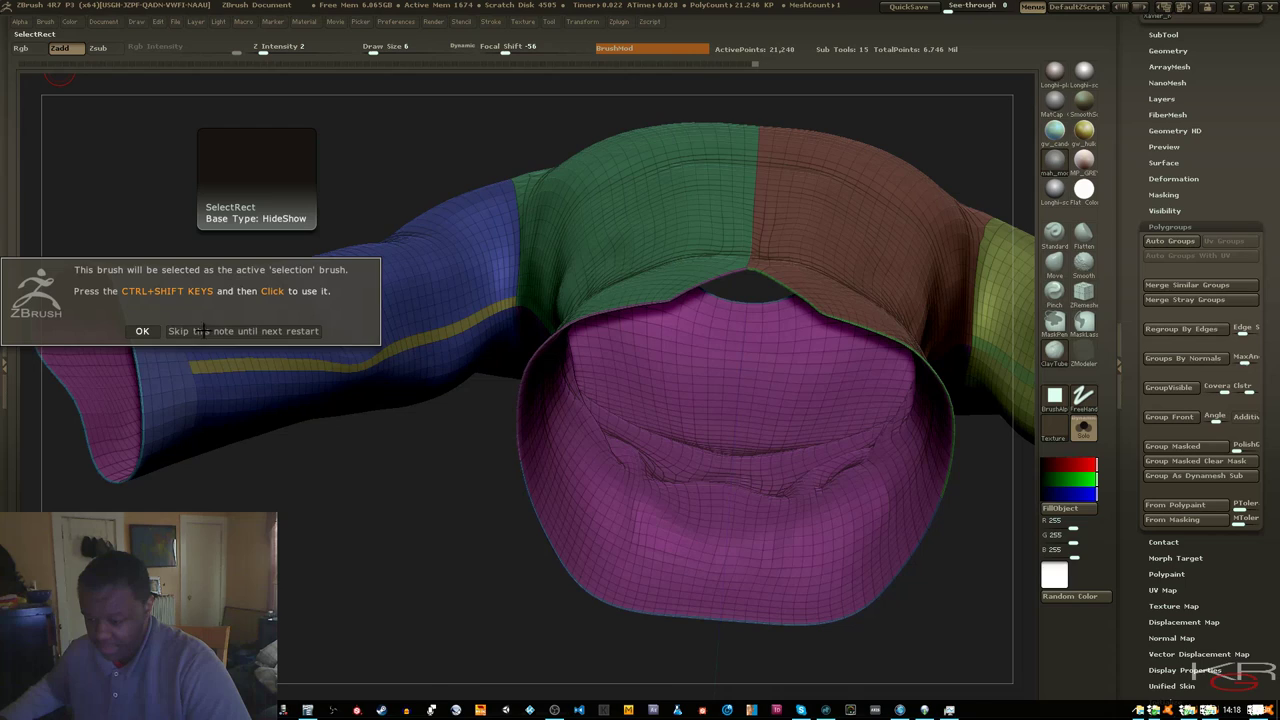
click(143, 331)
ctrl+shift+click(163, 386)
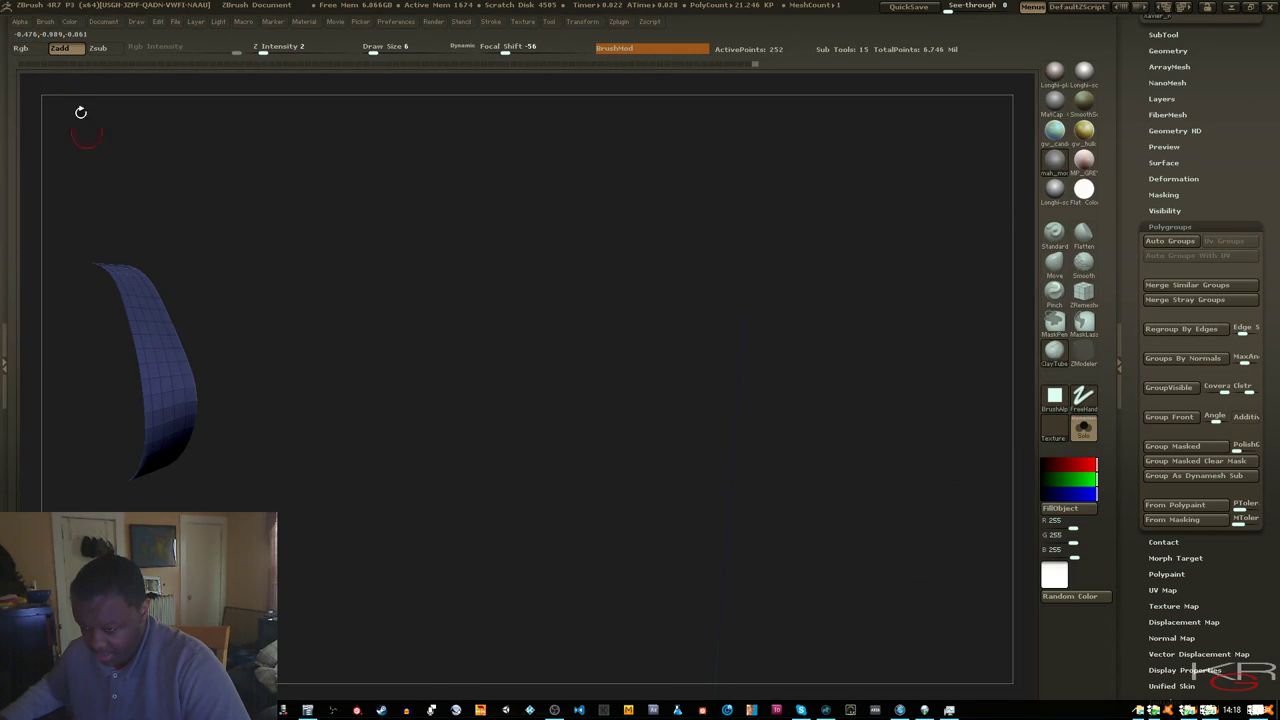
Hide the cuff's edge loop in line with the sleeve stripe using SelectLasso, regroup the rest with Auto Groups and unhide the garment
click(45, 21)
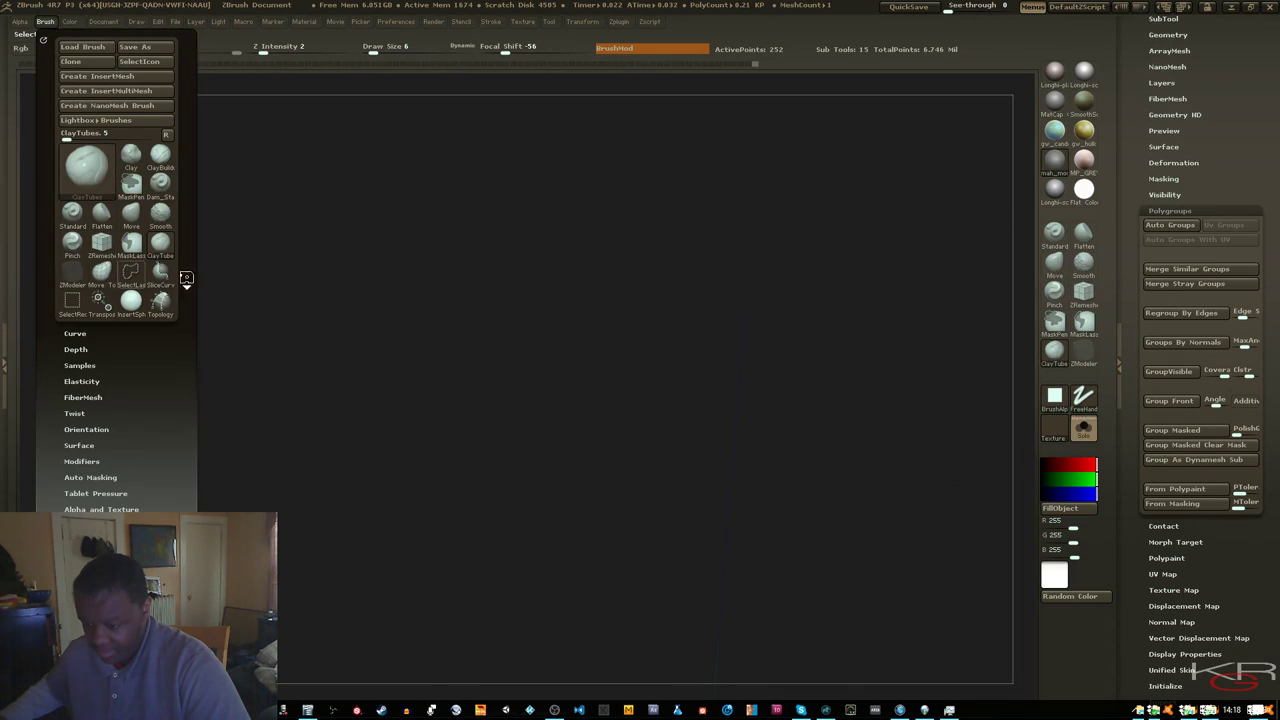
click(131, 268)
click(207, 310)
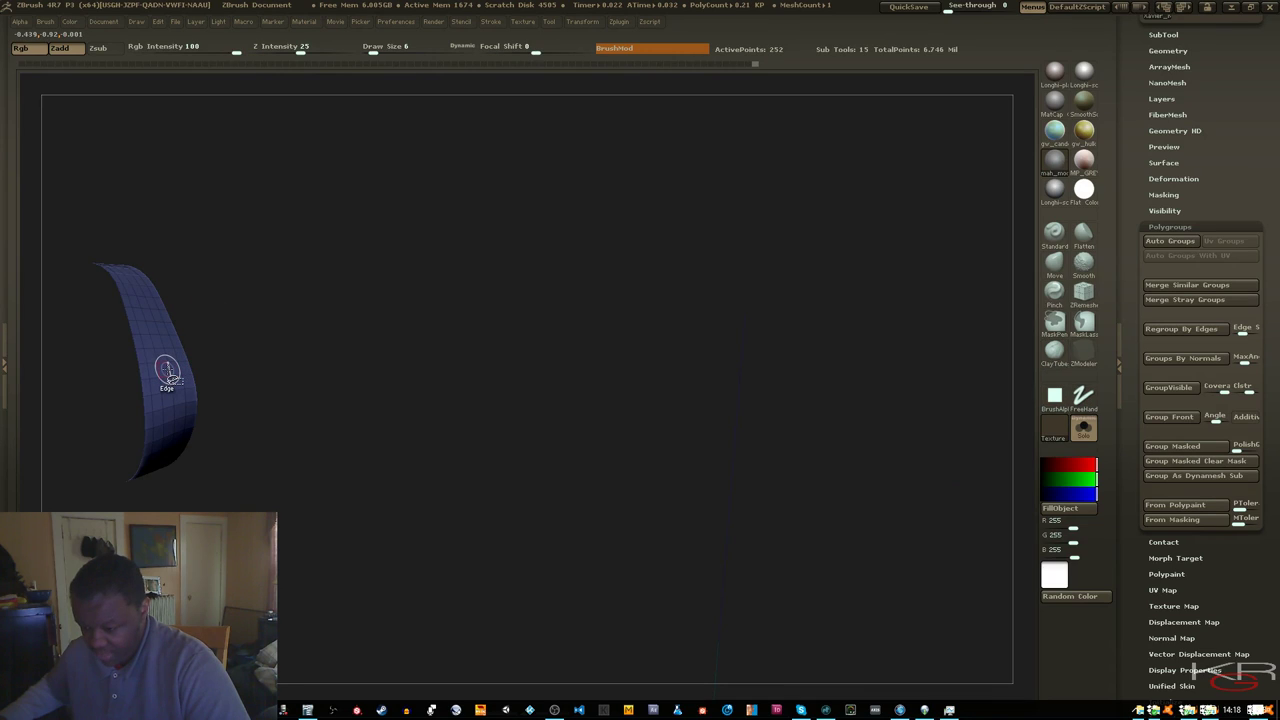
ctrl+shift+click(211, 506)
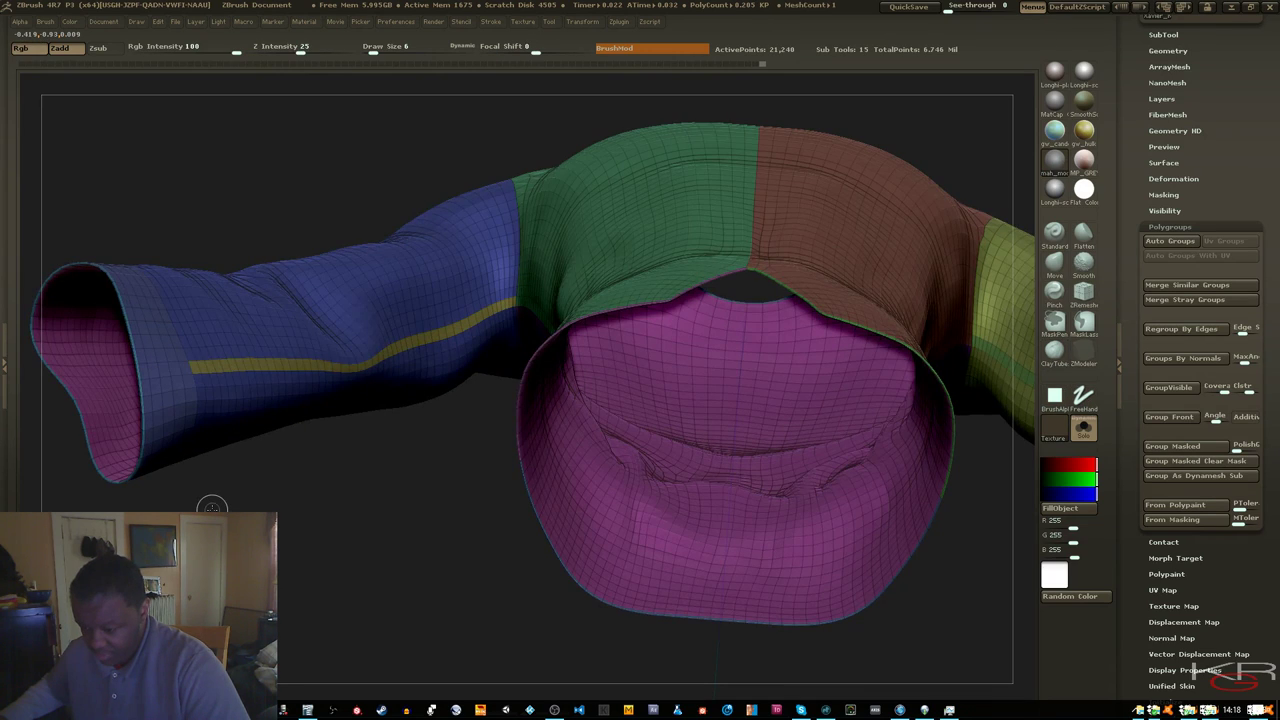
key(ctrl+z)
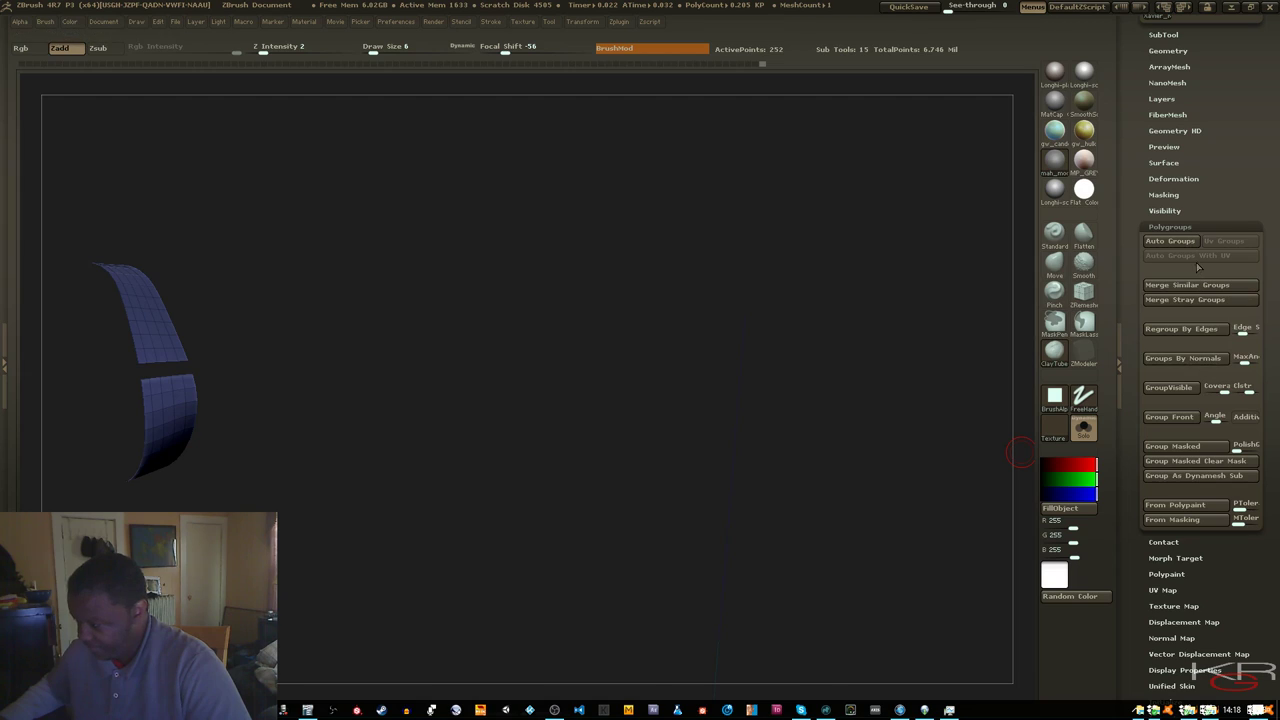
click(1170, 241)
ctrl+shift+click(672, 487)
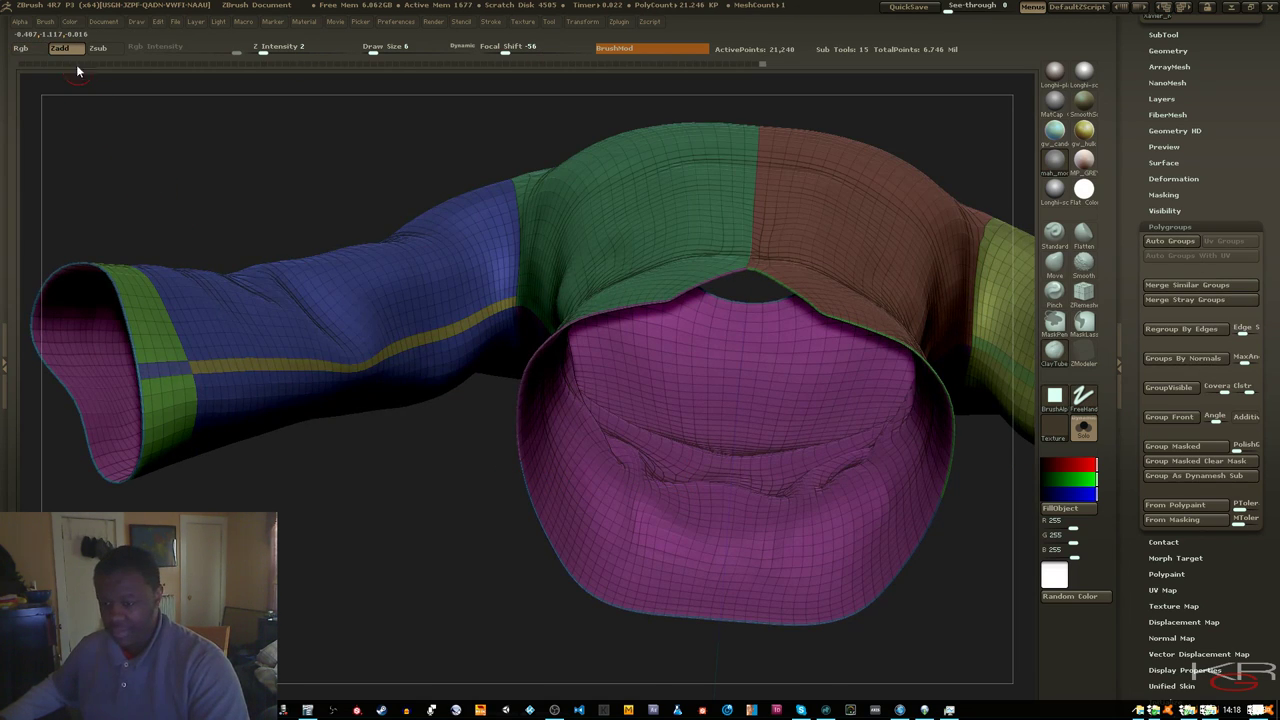
click(51, 23)
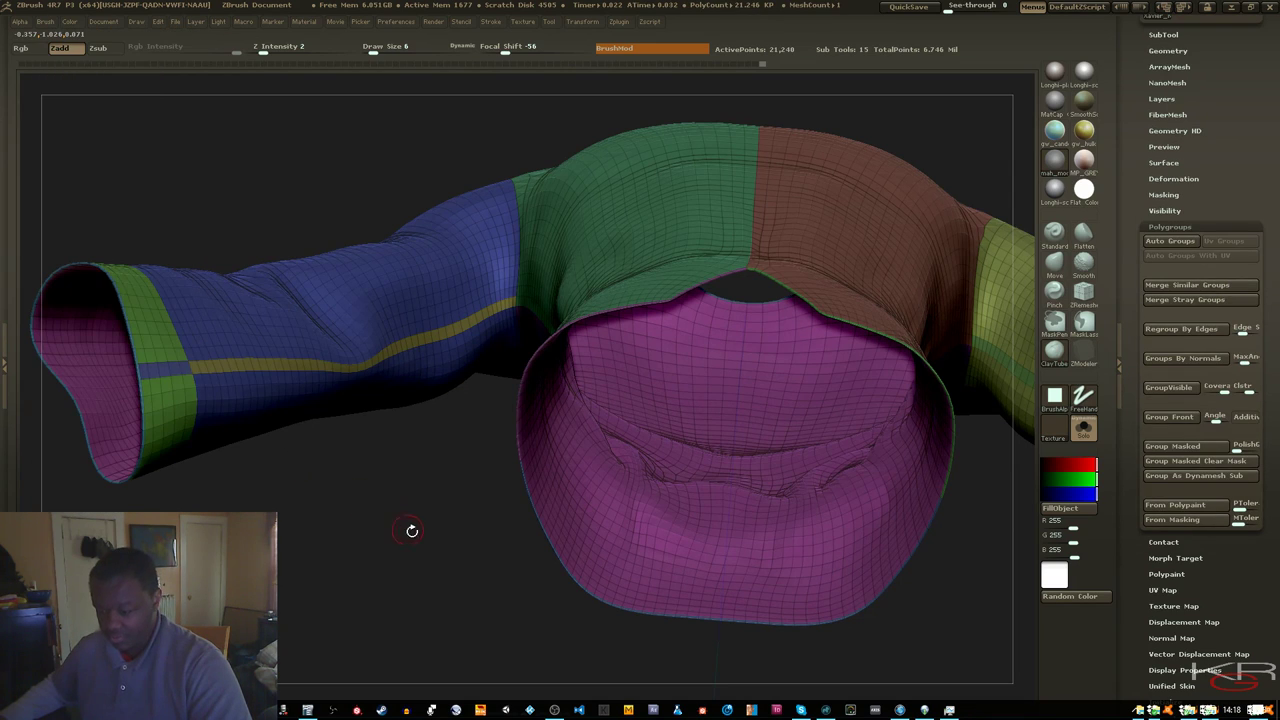
Make SelectRect the active selection brush and confirm the brush notice
mouse_move(423, 557)
ctrl+right_down()
mouse_move(409, 511)
mouse_move(410, 536)
ctrl+right_up()
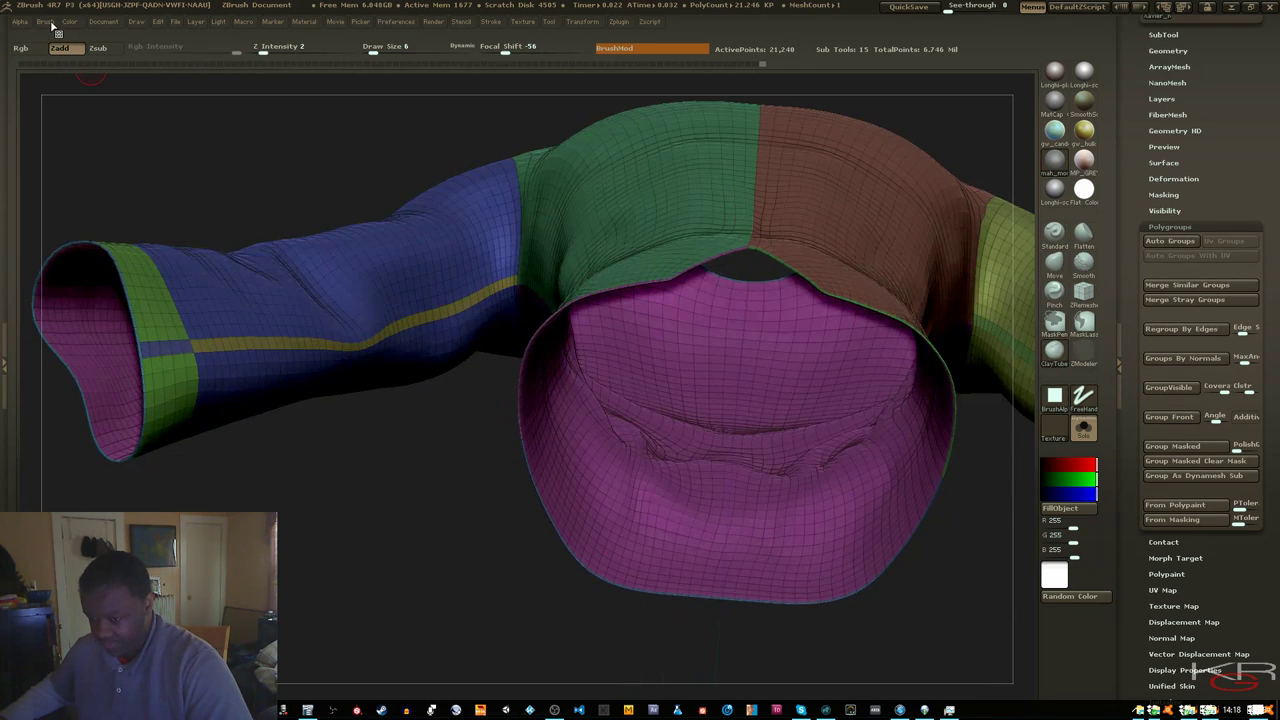
click(52, 24)
click(73, 278)
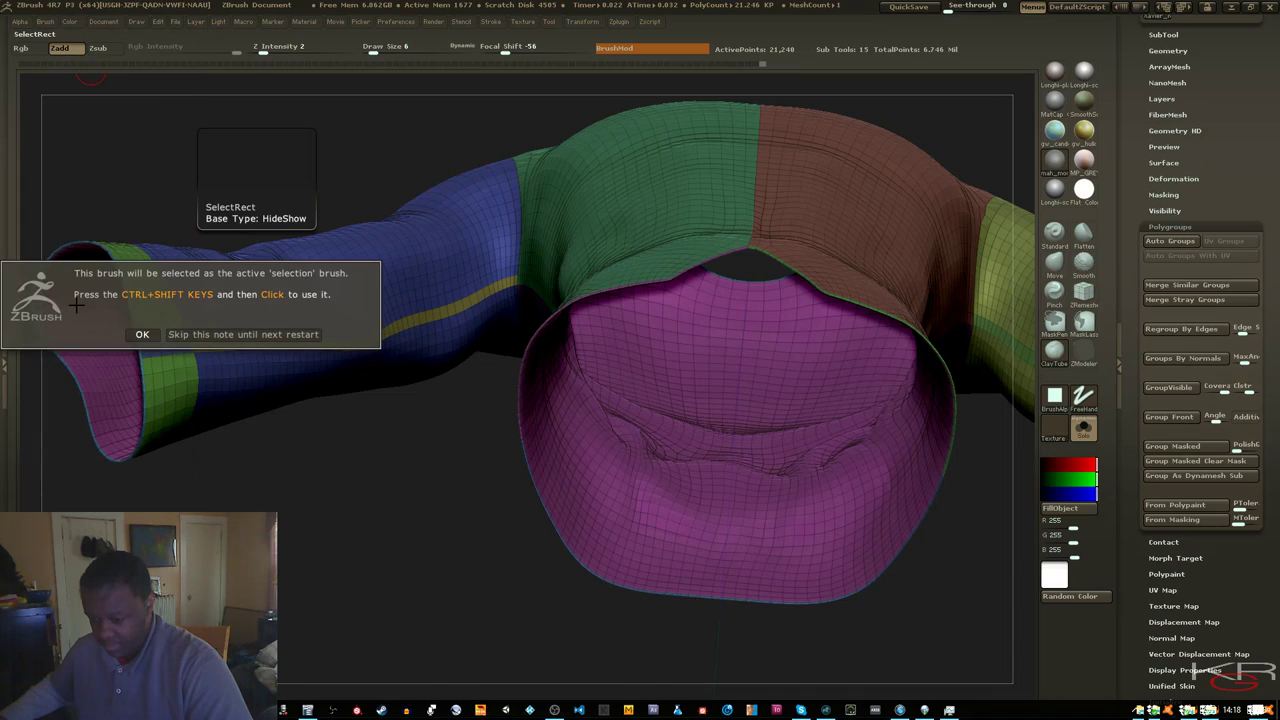
click(142, 334)
Raise the garment by two subdivision levels with the yellow-green sleeve in view
drag(417, 520, 41, 471)
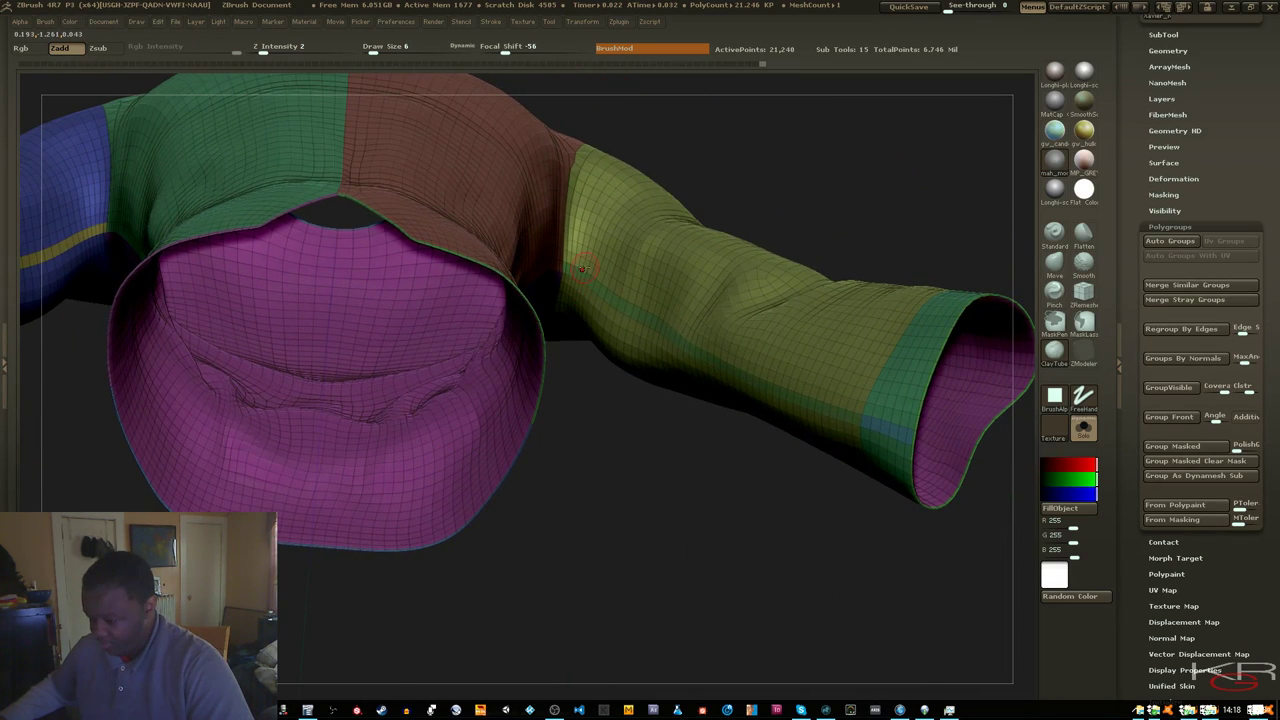
drag(580, 378, 569, 377)
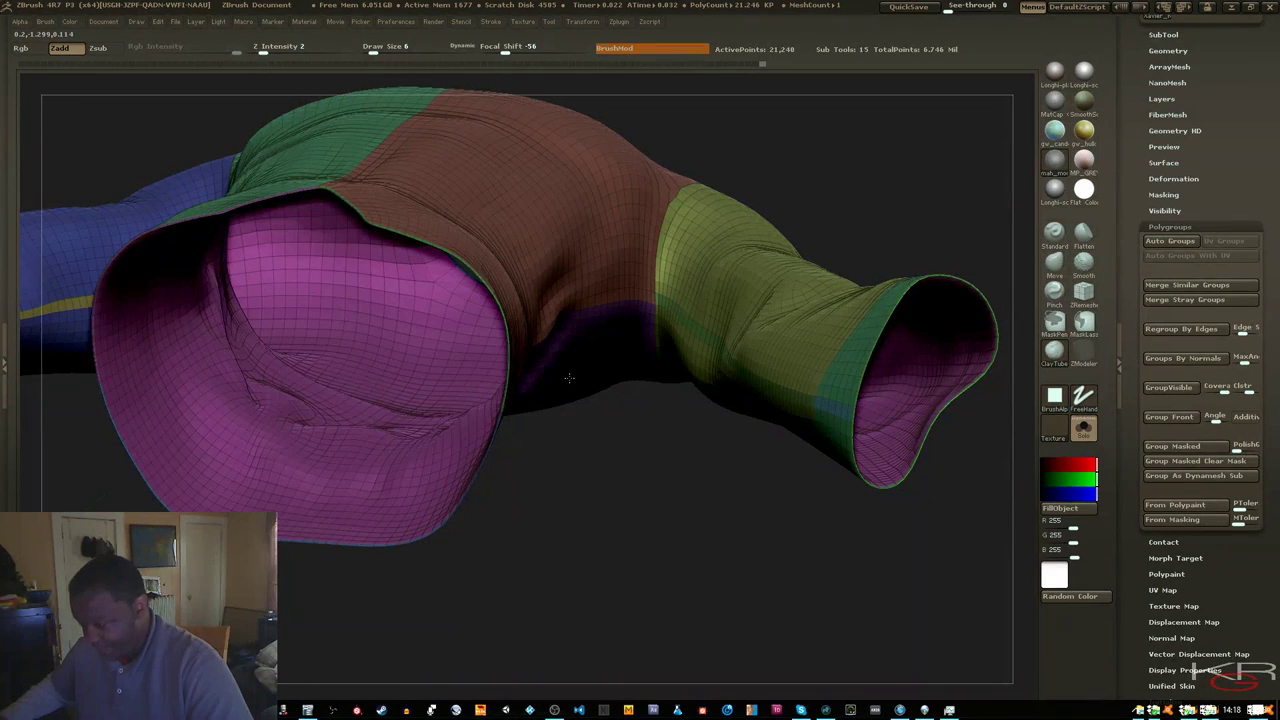
key(d)
key(d)
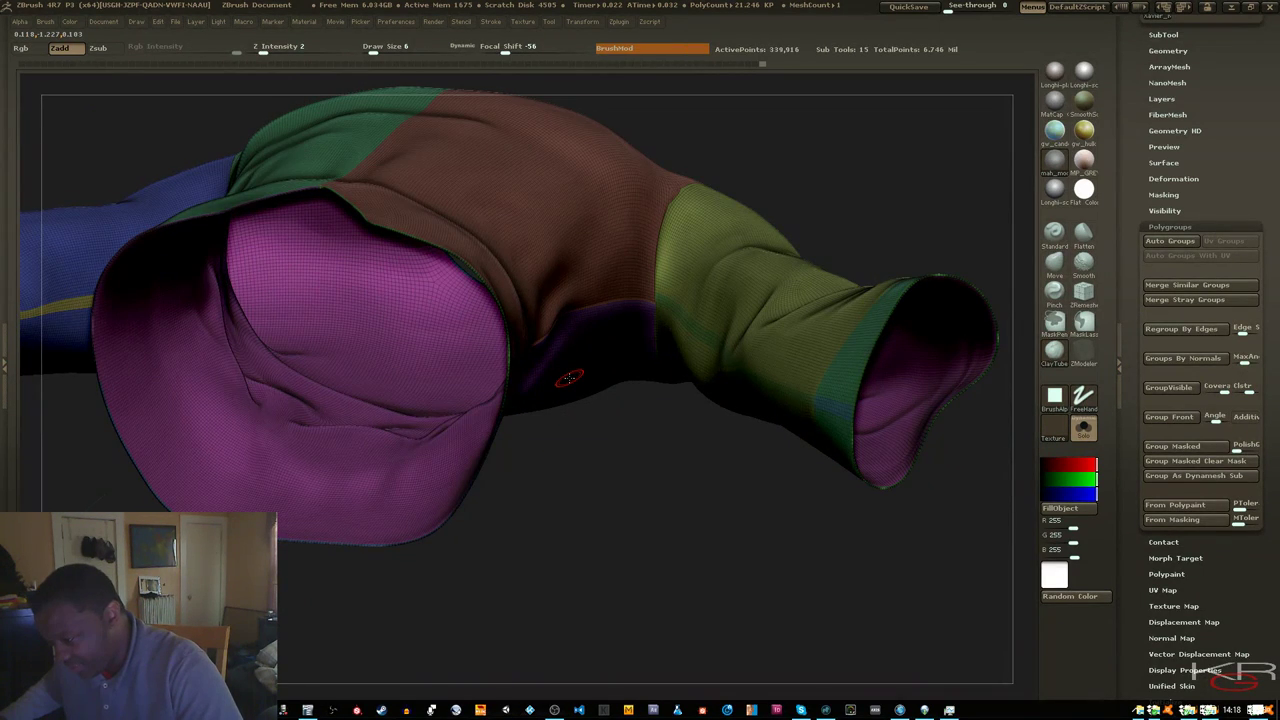
Examine the armhole and underarm seams with the PolyFrame display off, and restore the polygroup display
mouse_move(603, 454)
mouse_down()
mouse_move(620, 448)
mouse_move(610, 431)
mouse_up()
key(shift+f)
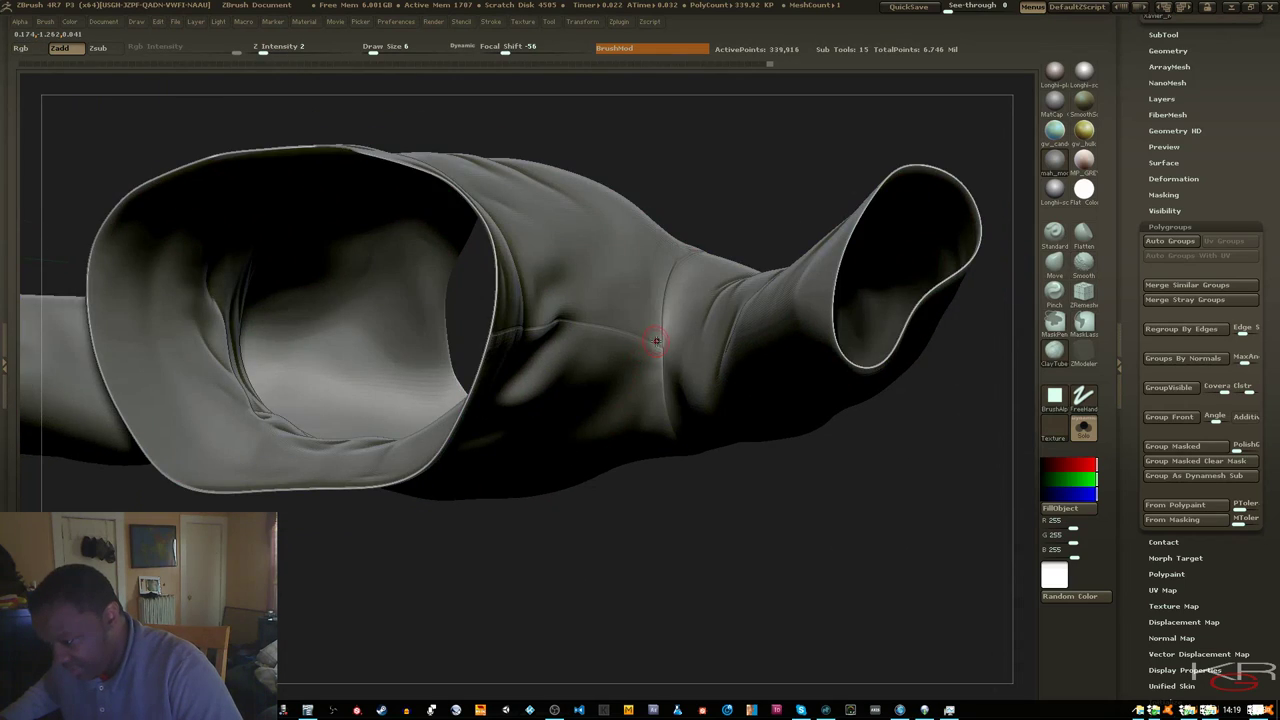
drag(650, 426, 656, 400)
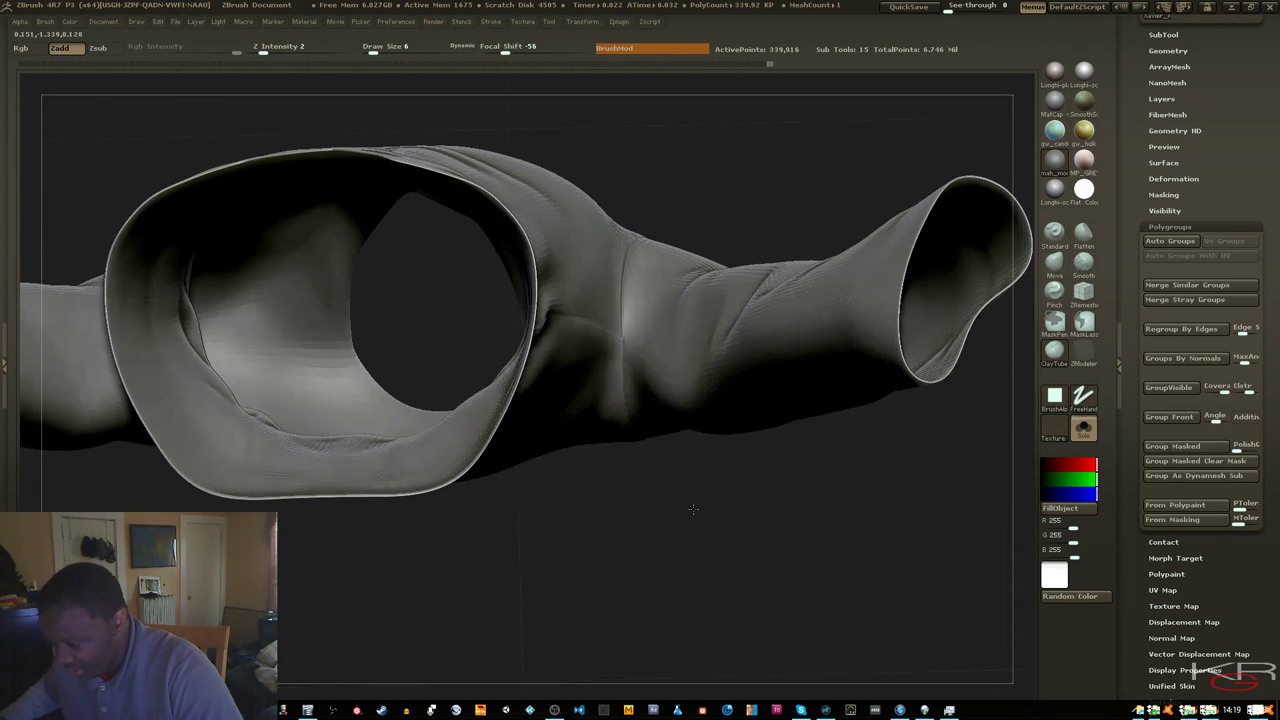
drag(836, 451, 837, 491)
key(shift+f)
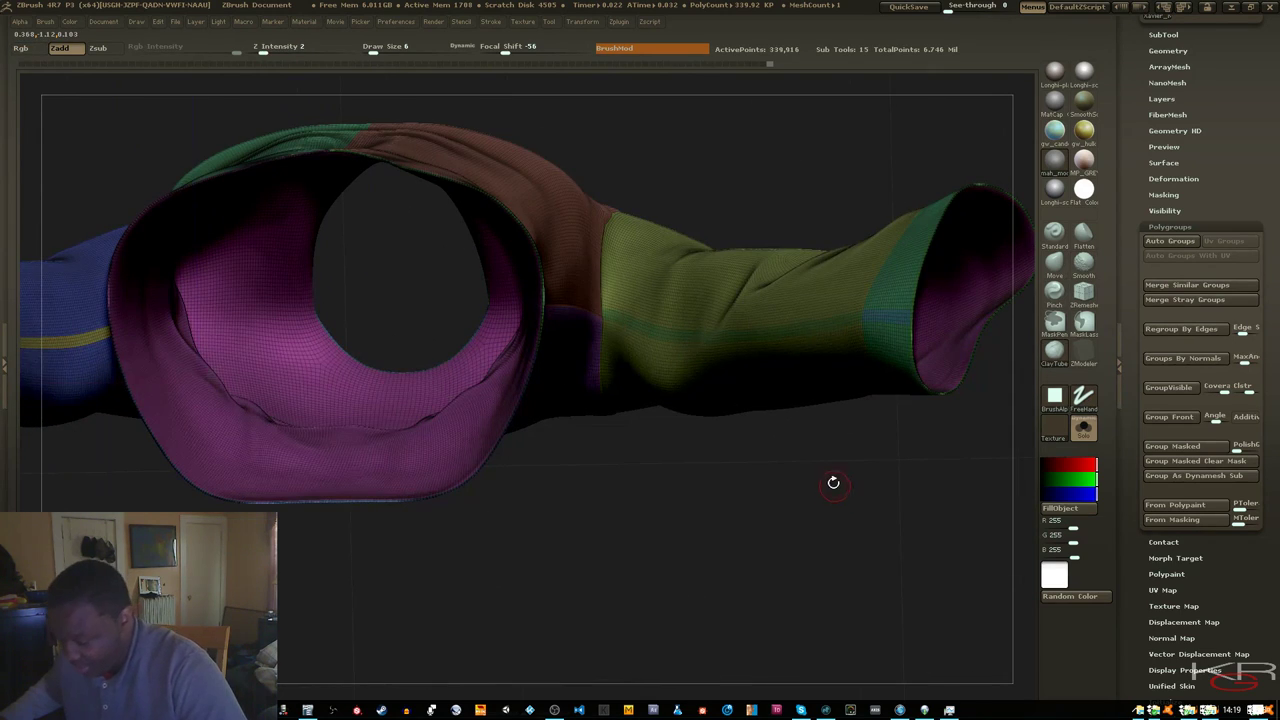
Isolate the lengthwise stripe groups of the yellow-green sleeve and its cuff, mask them completely and unhide the garment
ctrl+right_drag(834, 479, 840, 488)
drag(840, 487, 661, 495)
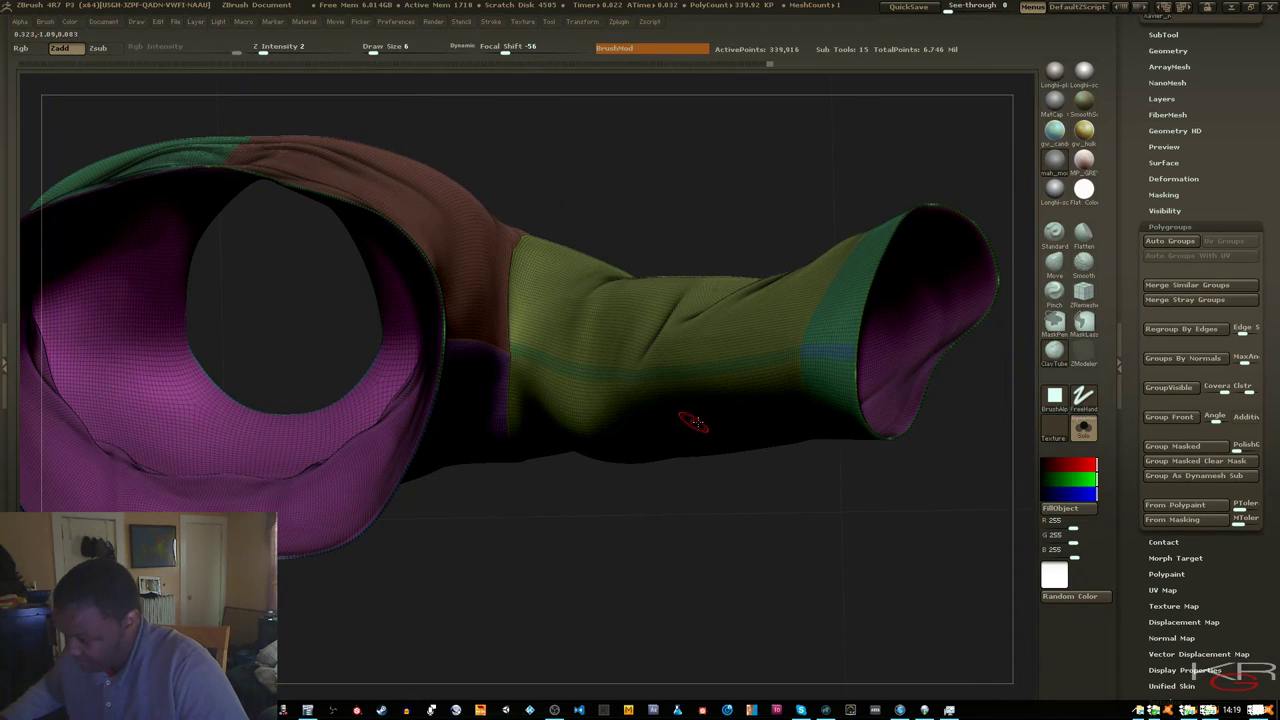
ctrl+shift+click(719, 370)
ctrl+shift+drag(748, 453, 757, 463)
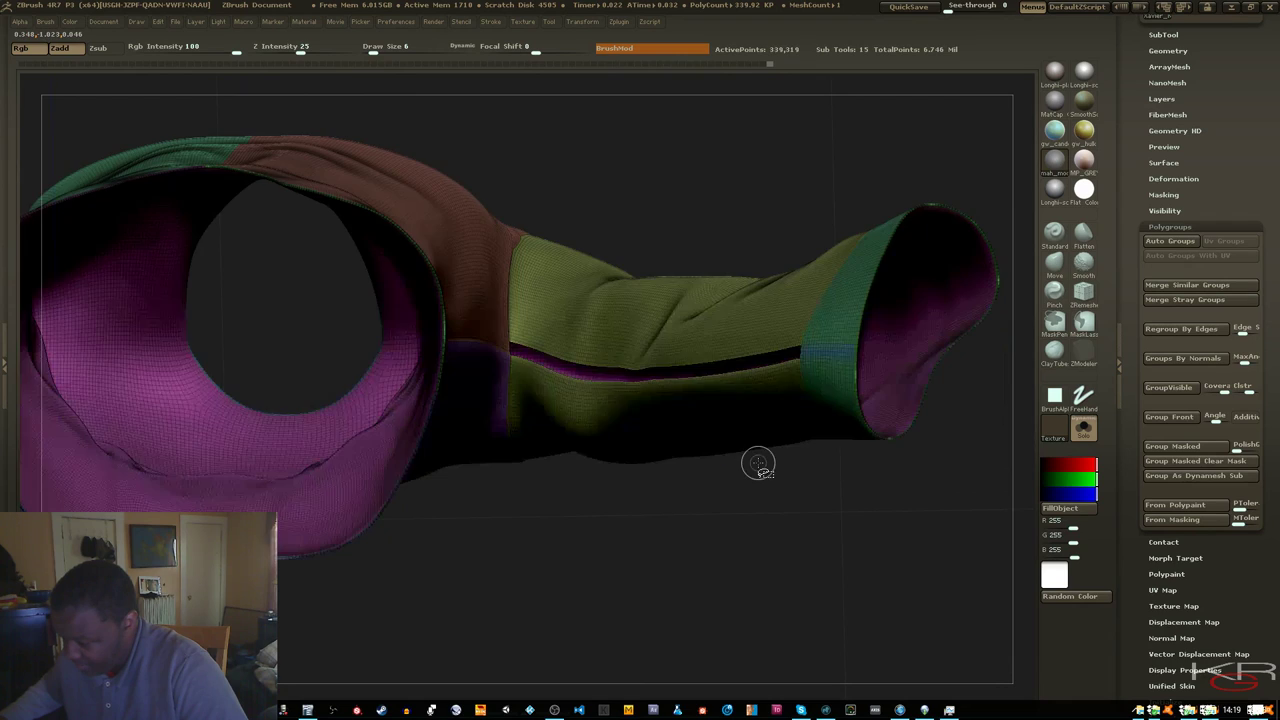
ctrl+shift+click(827, 356)
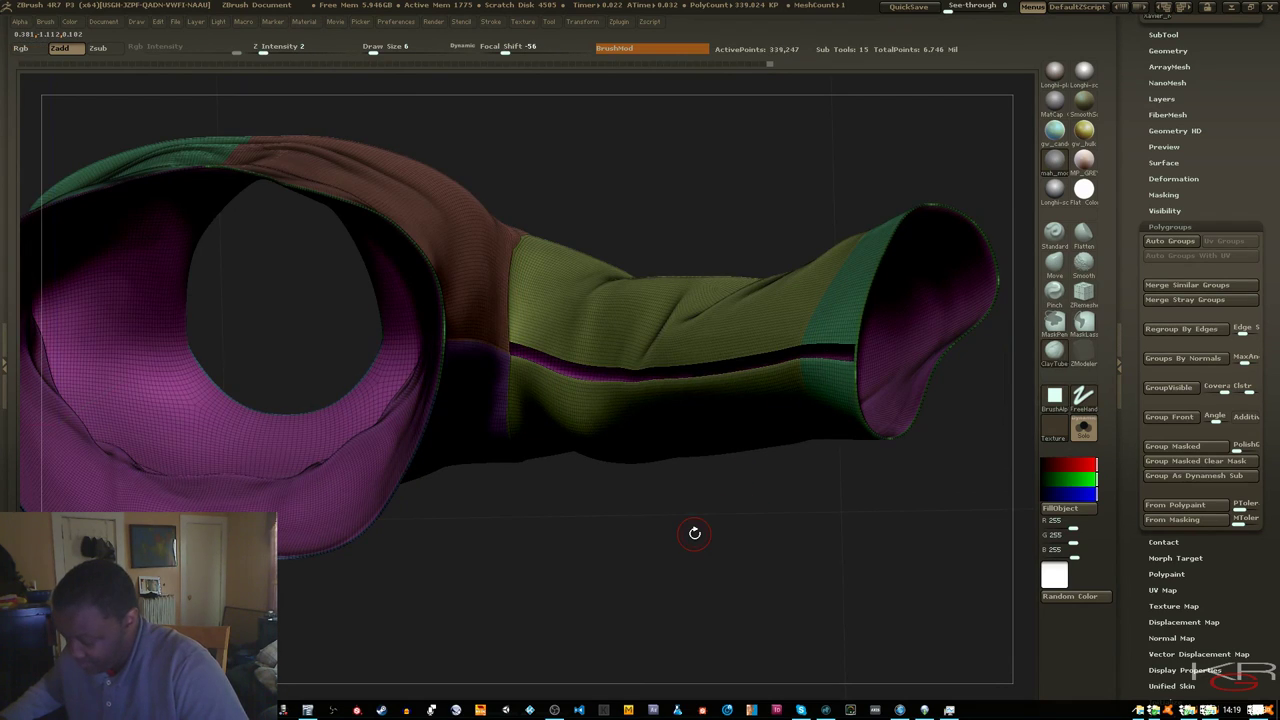
ctrl+shift+click(703, 521)
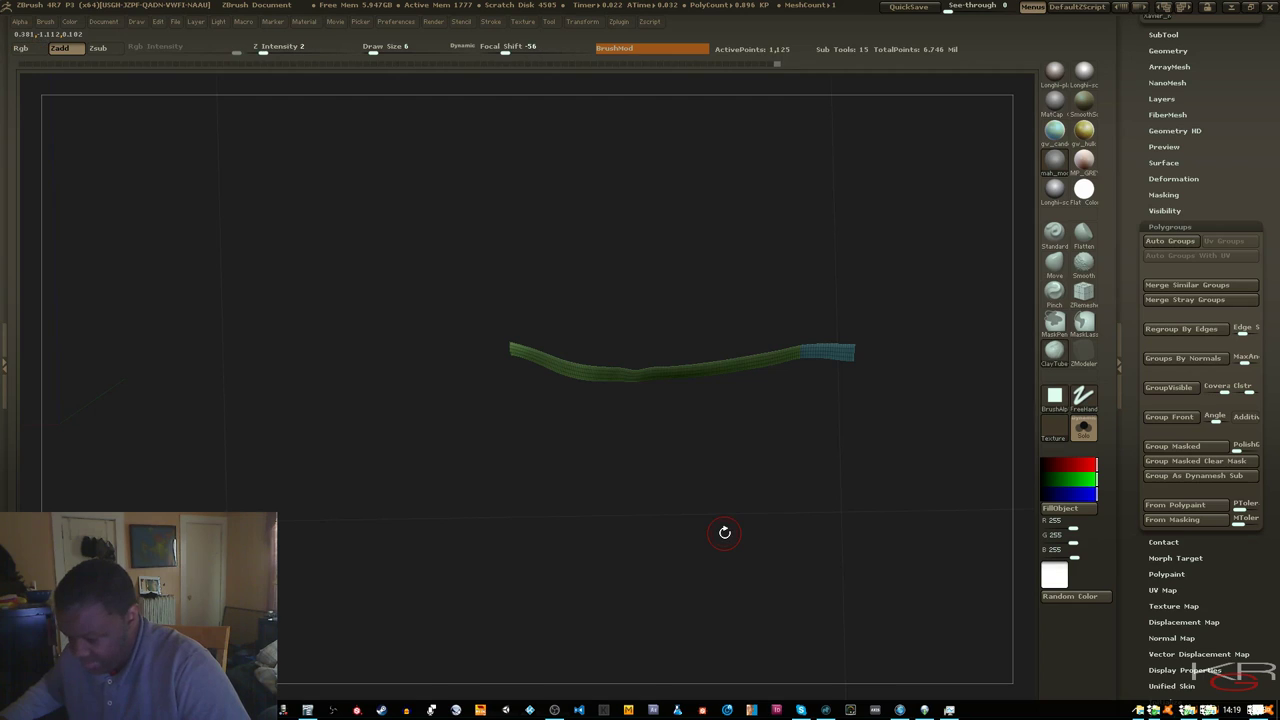
ctrl+drag(402, 240, 888, 482)
ctrl+shift+click(743, 542)
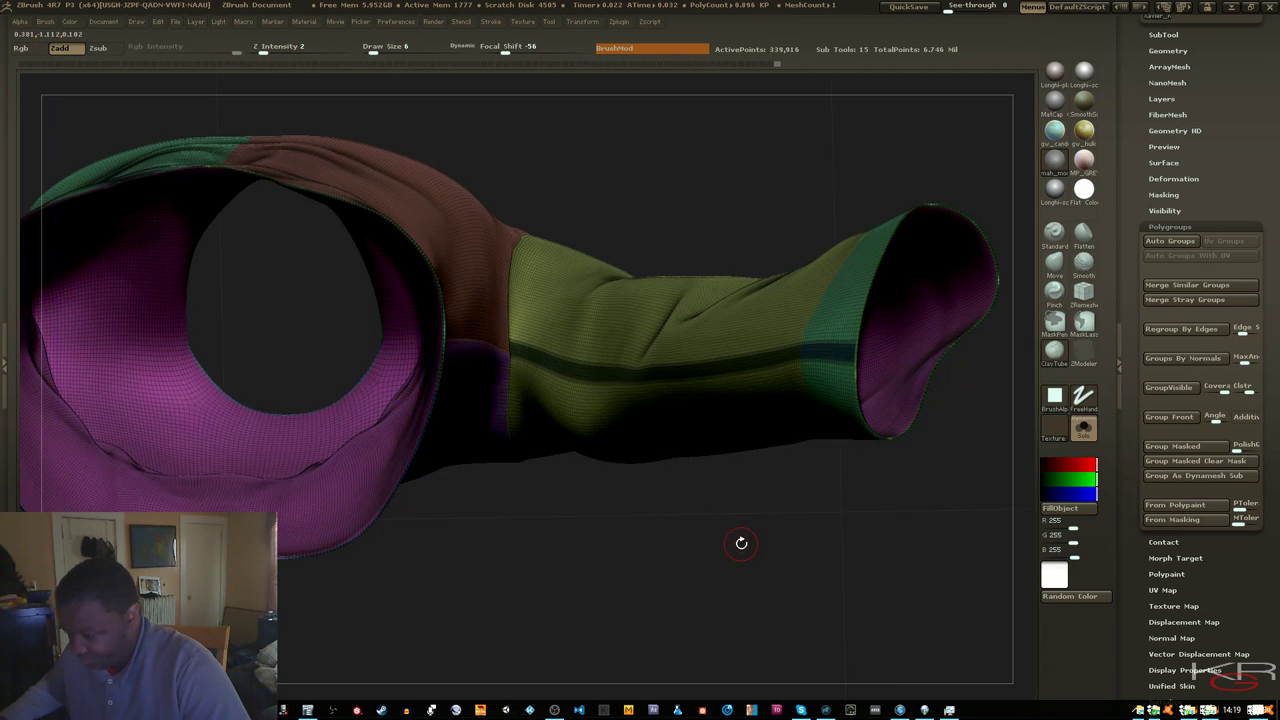
Turn off the PolyFrame display and disable ViewMask so the stripe's mask shading is hidden
key(shift+f)
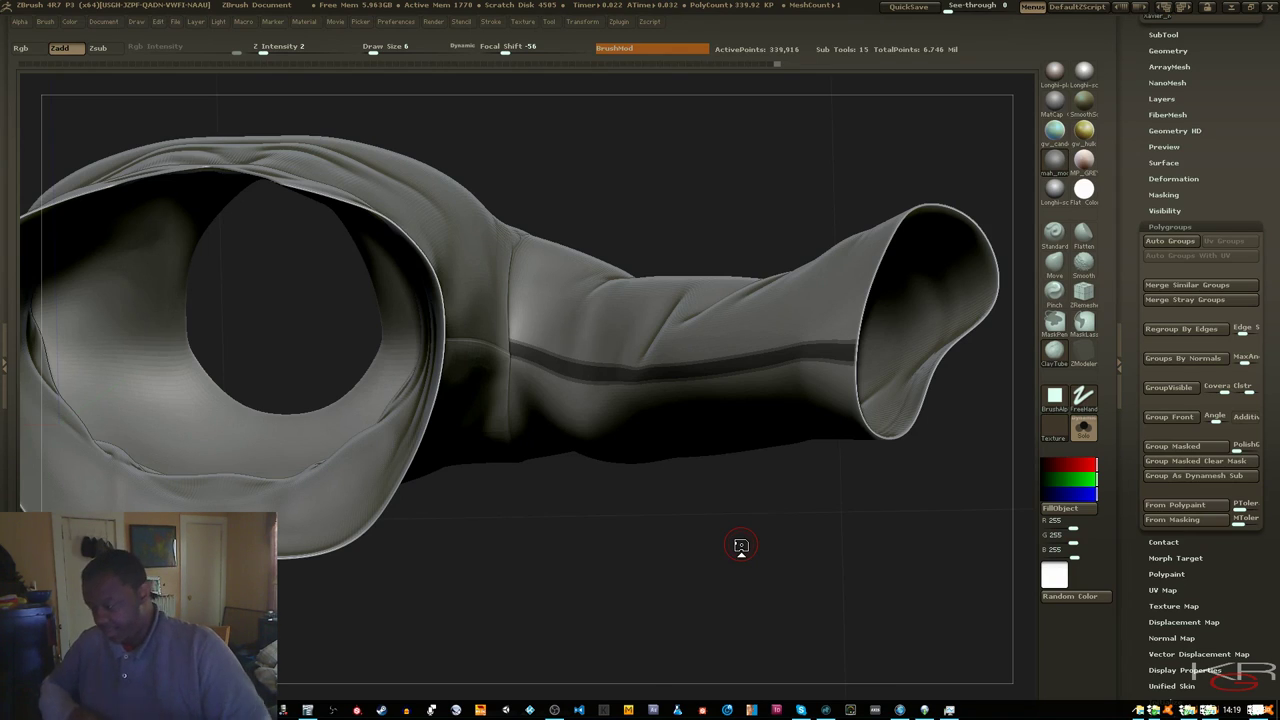
click(1152, 209)
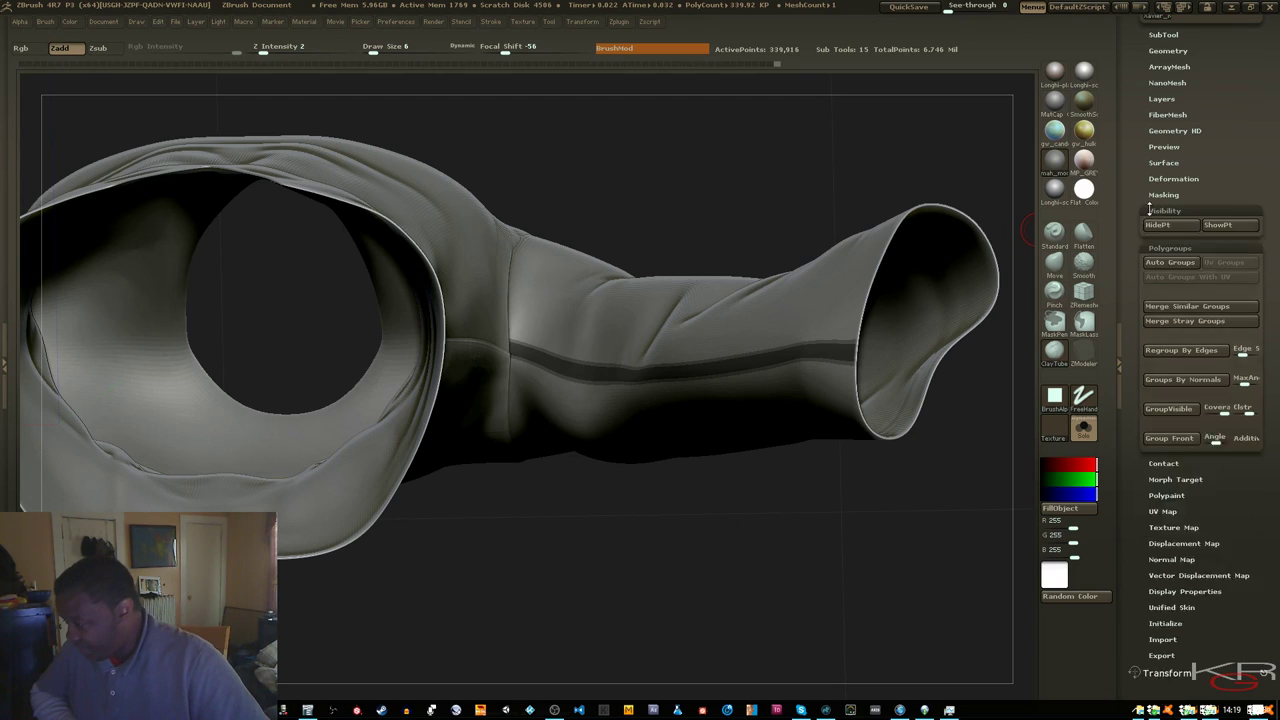
click(1155, 194)
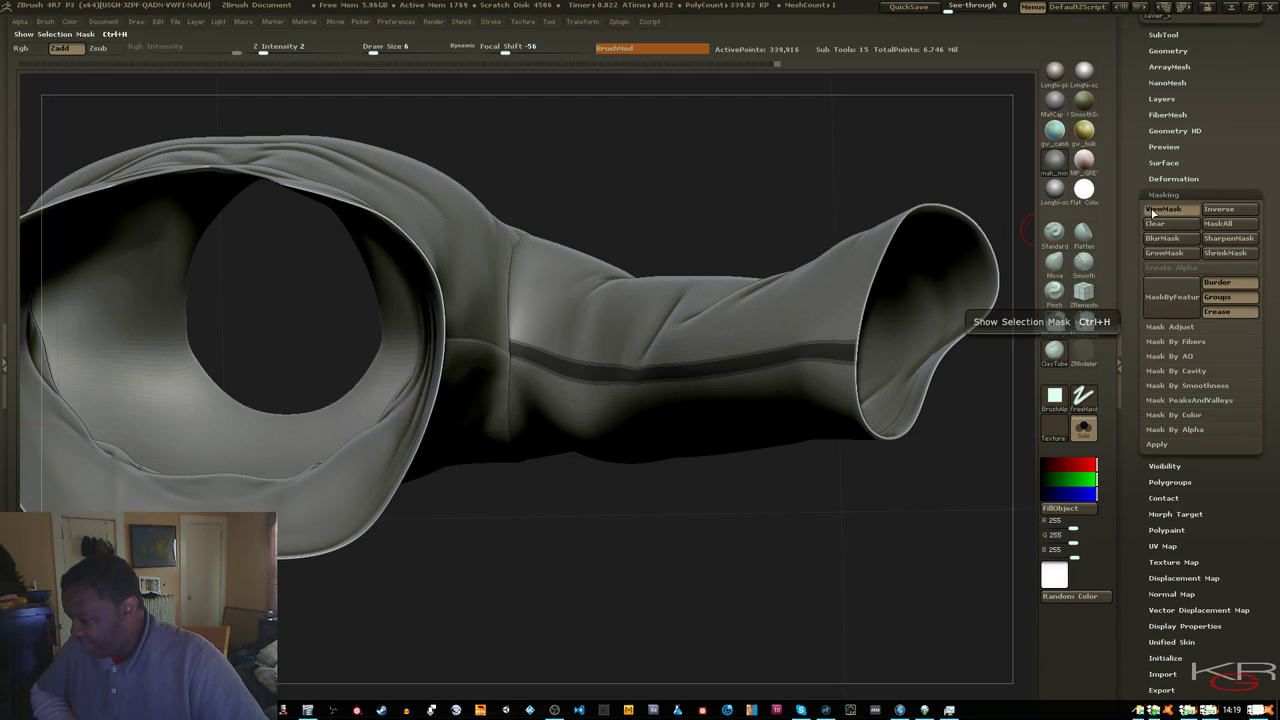
click(1160, 209)
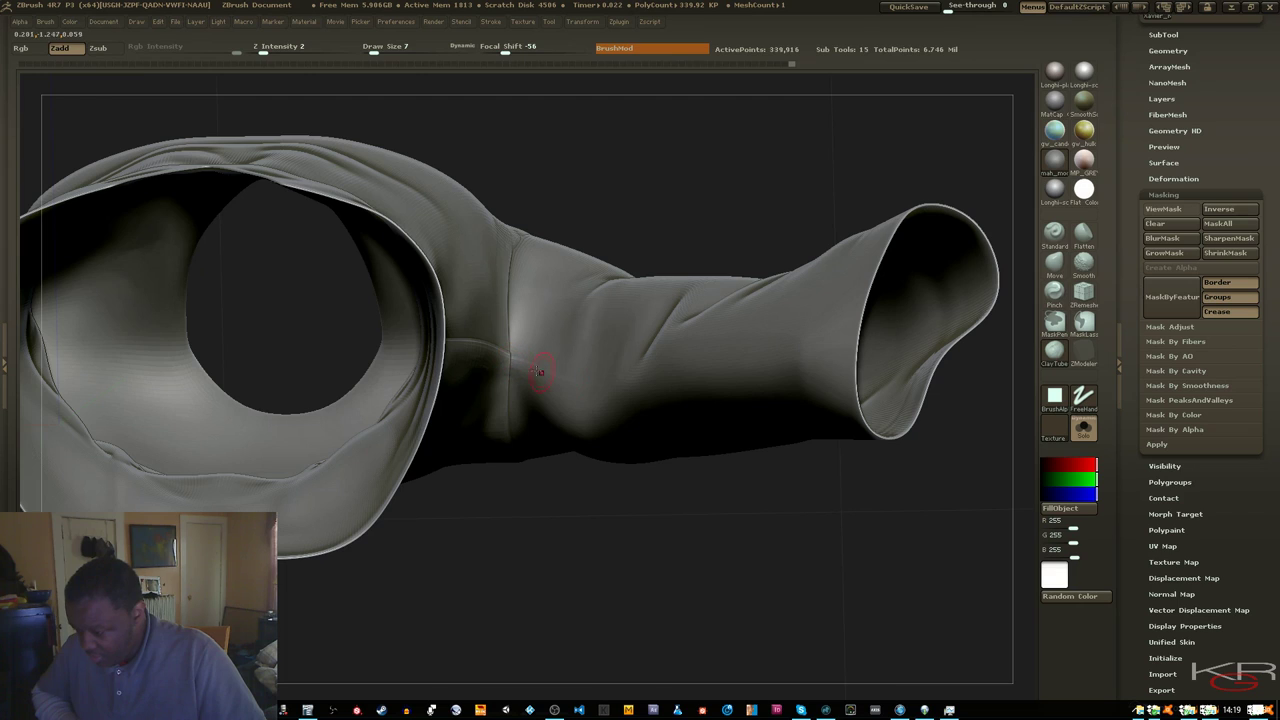
Try sculpting a seam along the masked sleeve stripe at Z Intensity 2 and Draw Size 7, and undo the strokes
mouse_move(668, 468)
mouse_down()
mouse_move(694, 477)
mouse_move(682, 475)
mouse_up()
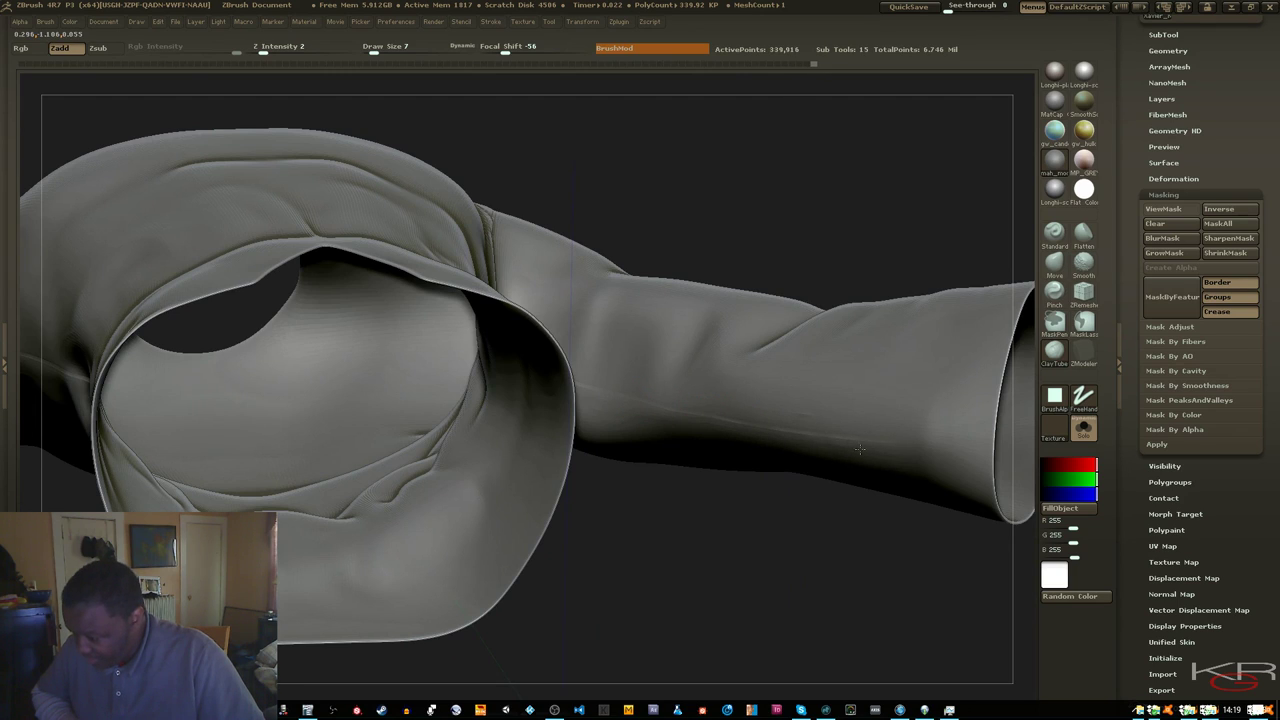
drag(820, 543, 837, 441)
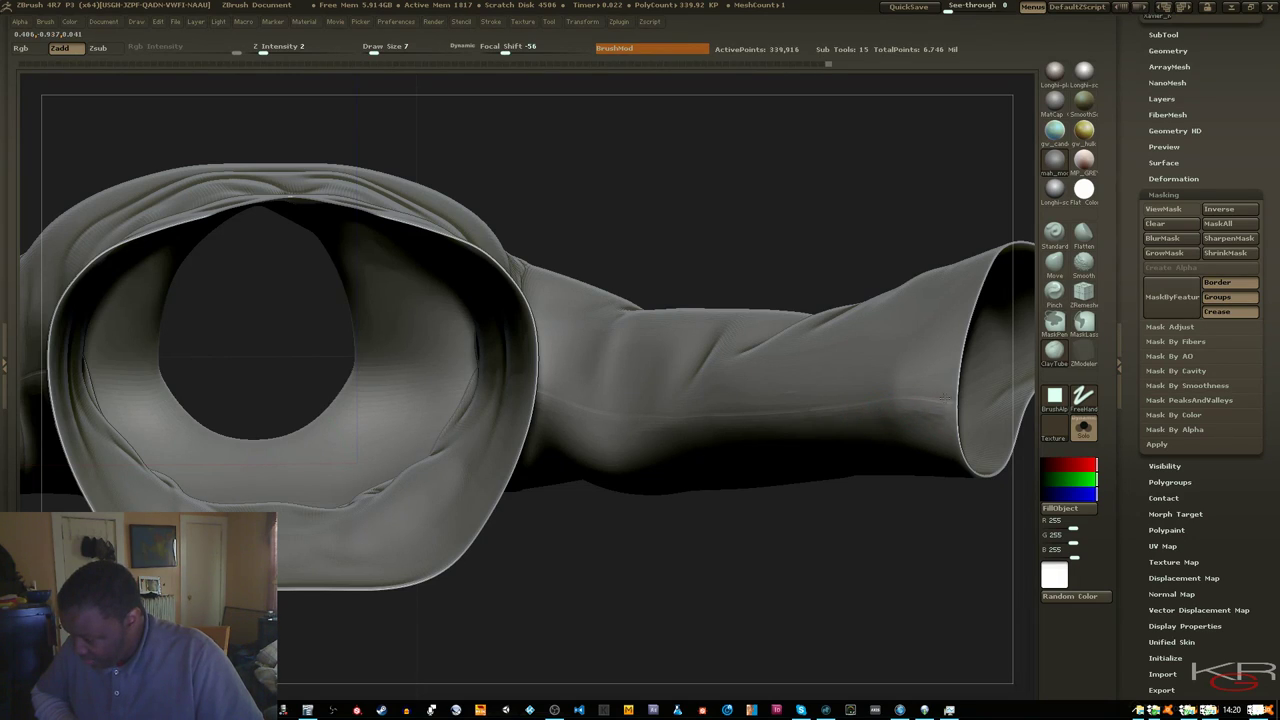
mouse_move(943, 457)
mouse_down()
mouse_move(892, 609)
mouse_move(951, 569)
mouse_up()
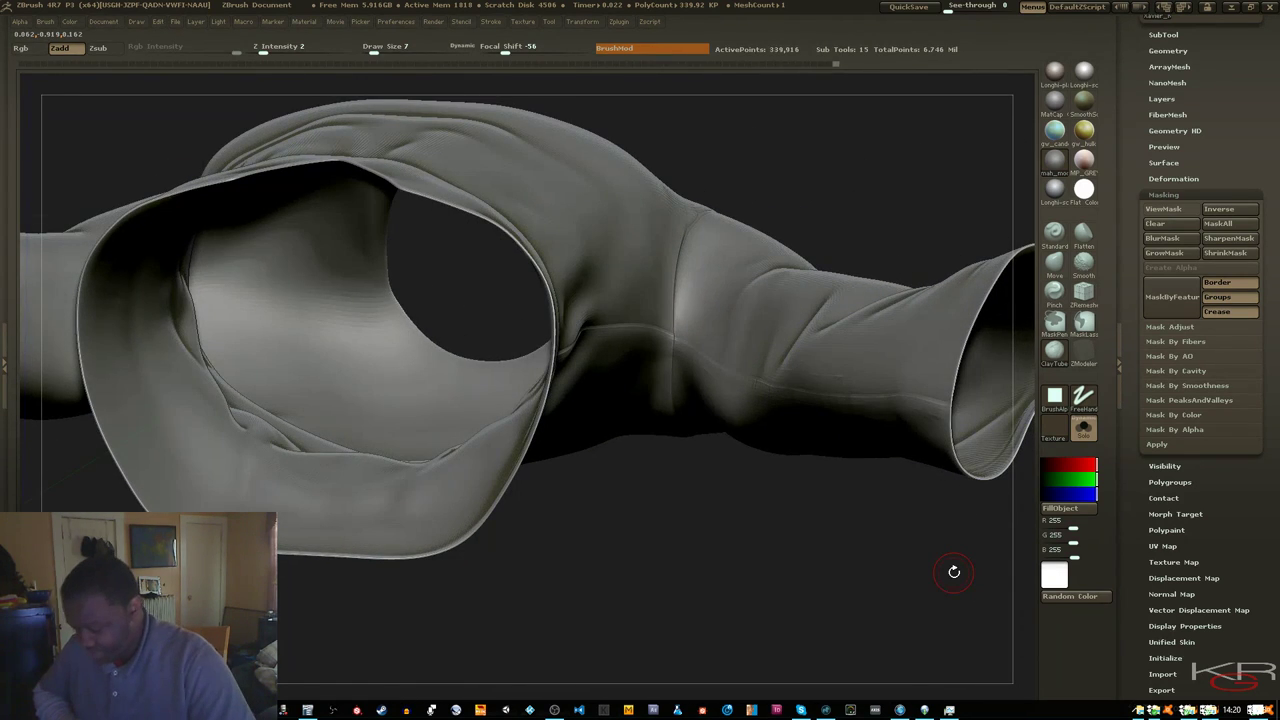
key(ctrl)
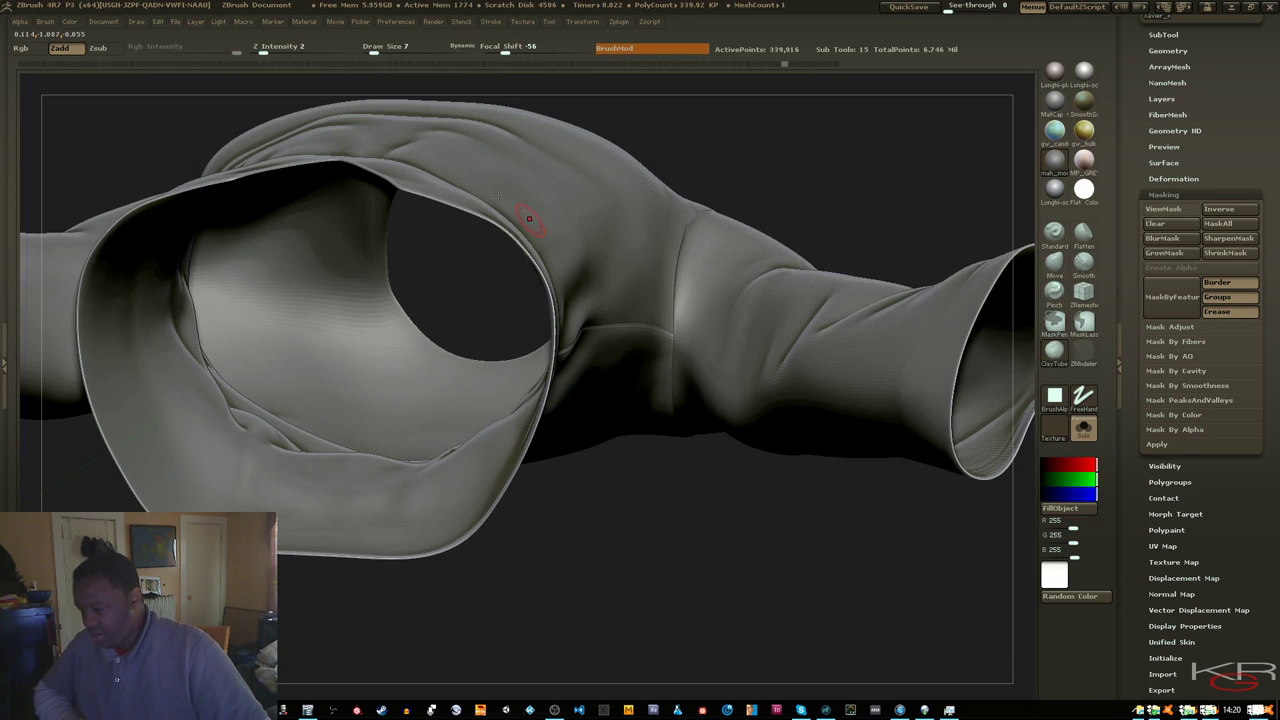
Enable BackfaceMask in the auto masking settings of the ClayTubes brush
click(45, 22)
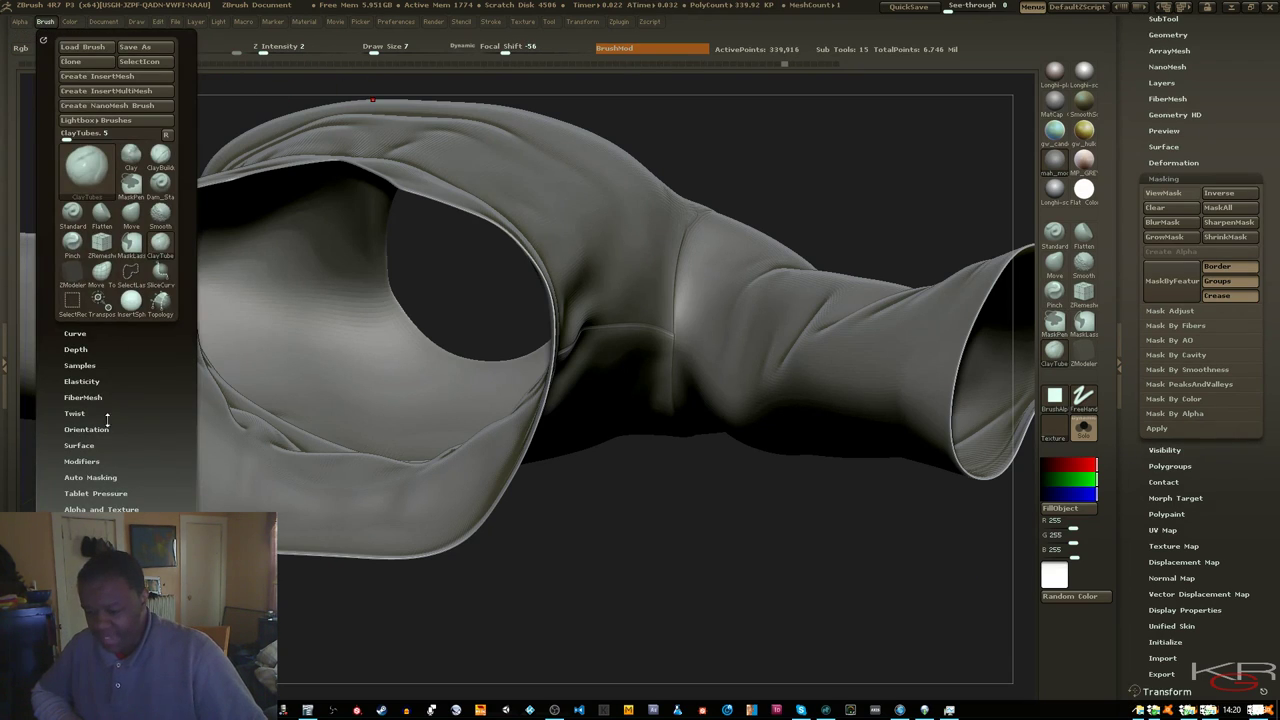
click(110, 478)
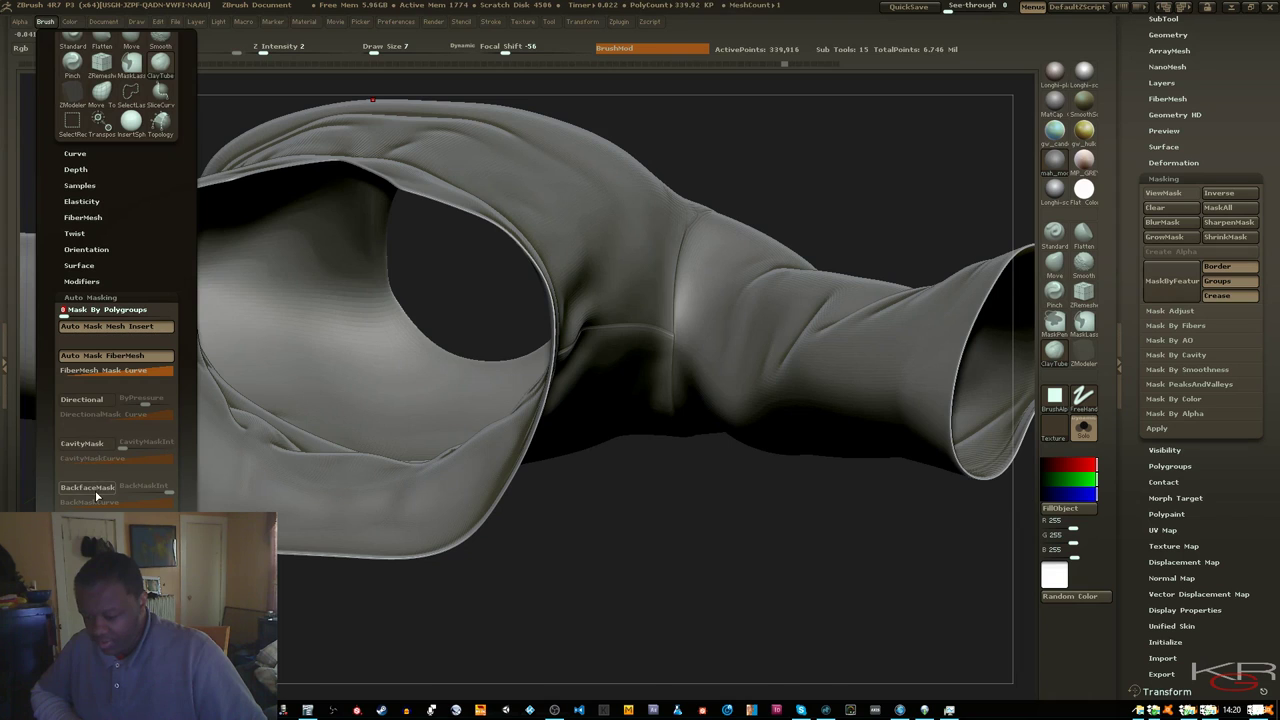
click(90, 488)
Begin sculpting beside the sleeve stripe at Draw Size 8, accept discarding the newer undo history, and set Z Intensity to 8
mouse_move(731, 517)
mouse_down()
mouse_move(714, 574)
mouse_move(706, 549)
mouse_up()
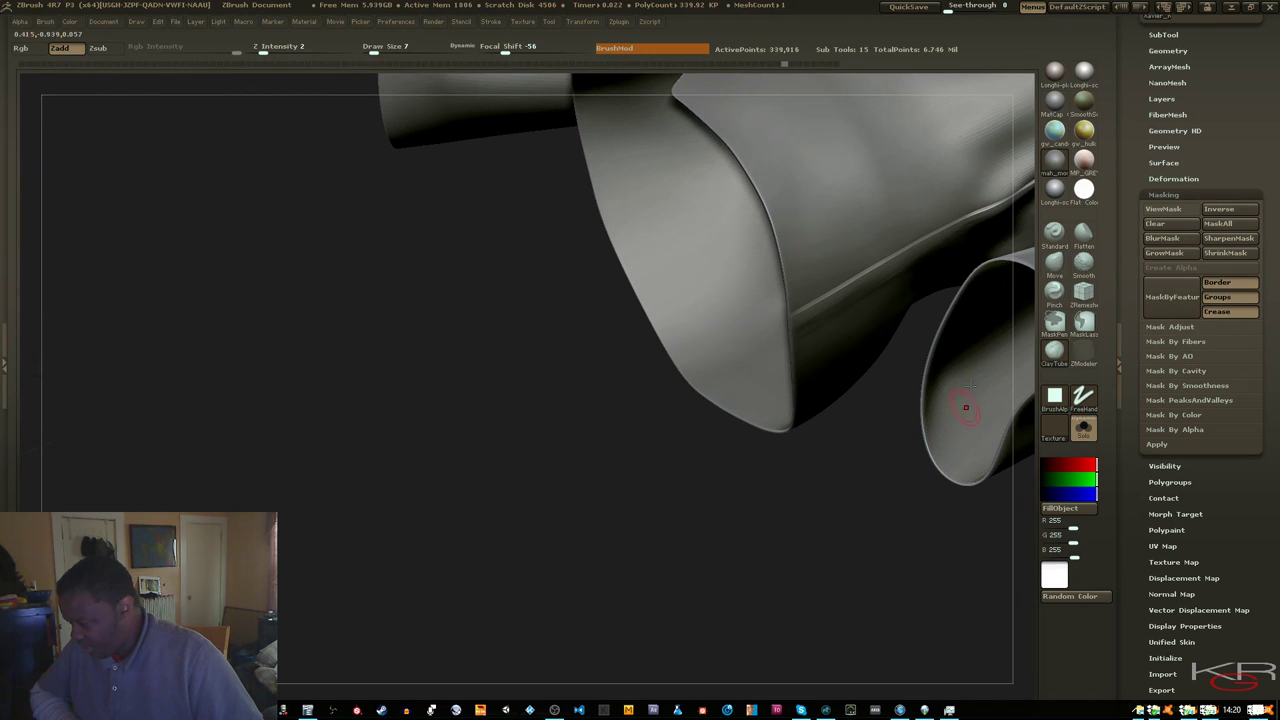
drag(869, 530, 694, 306)
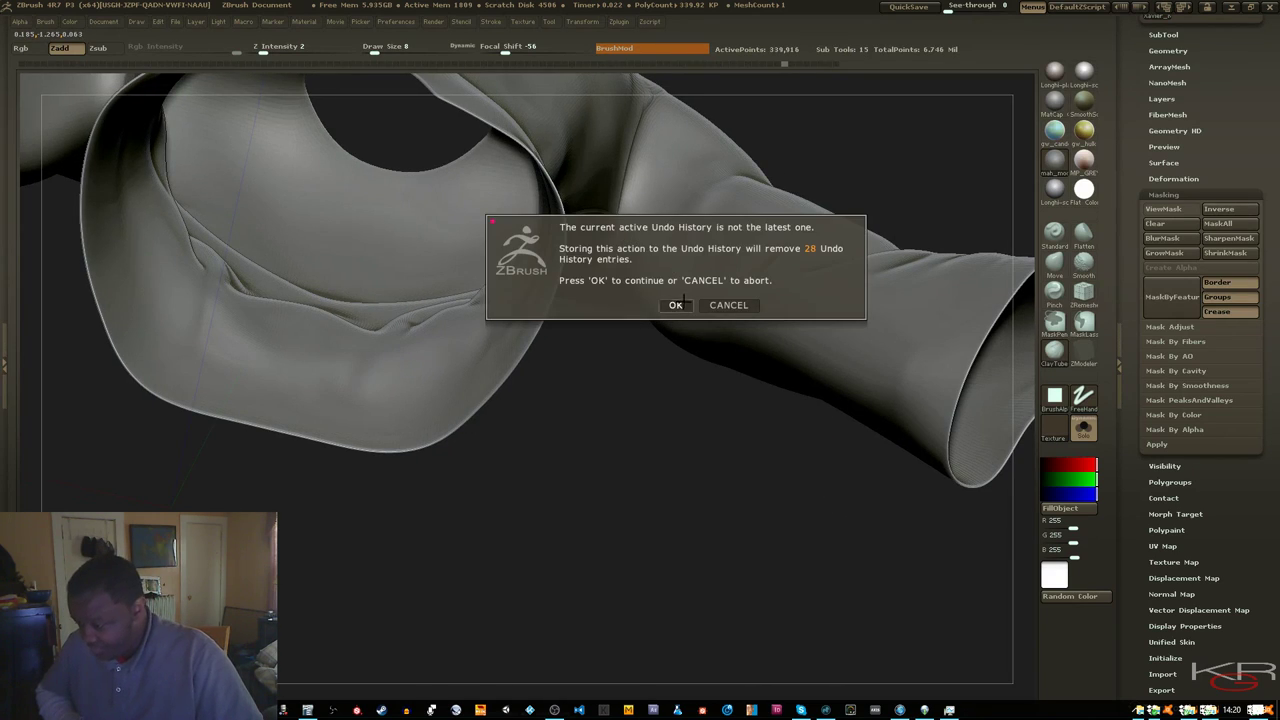
click(676, 305)
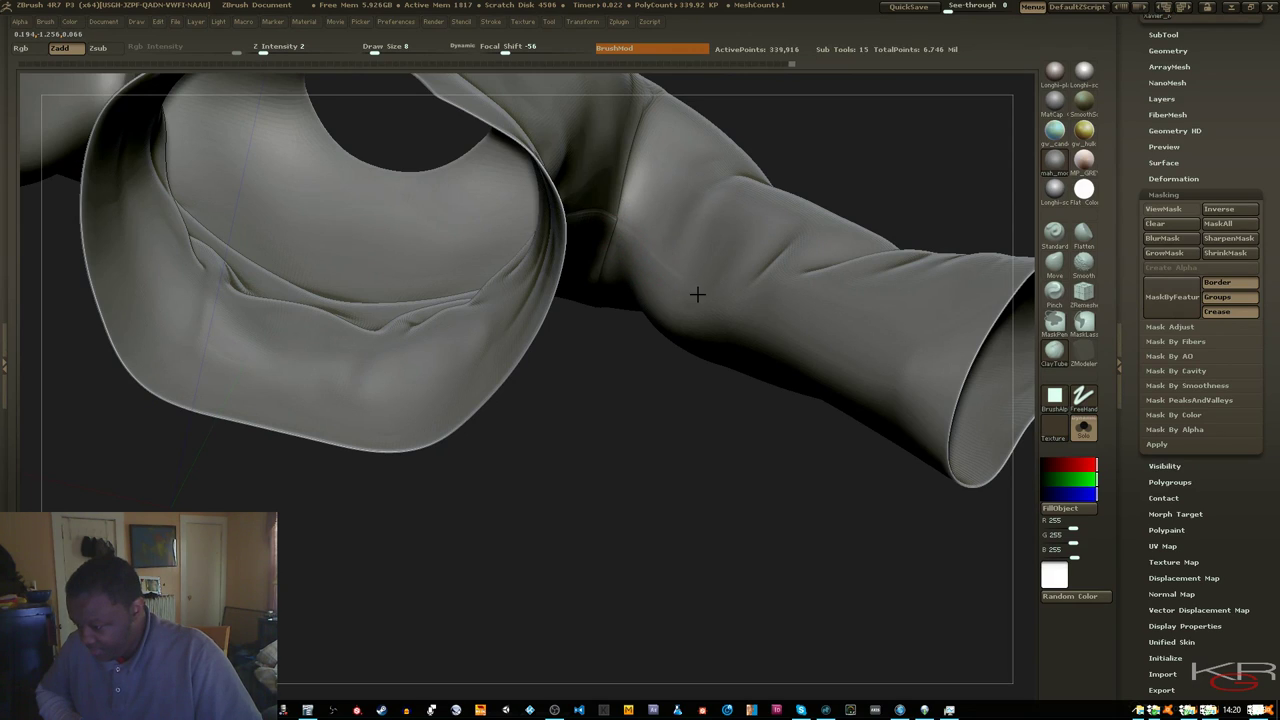
drag(262, 52, 278, 48)
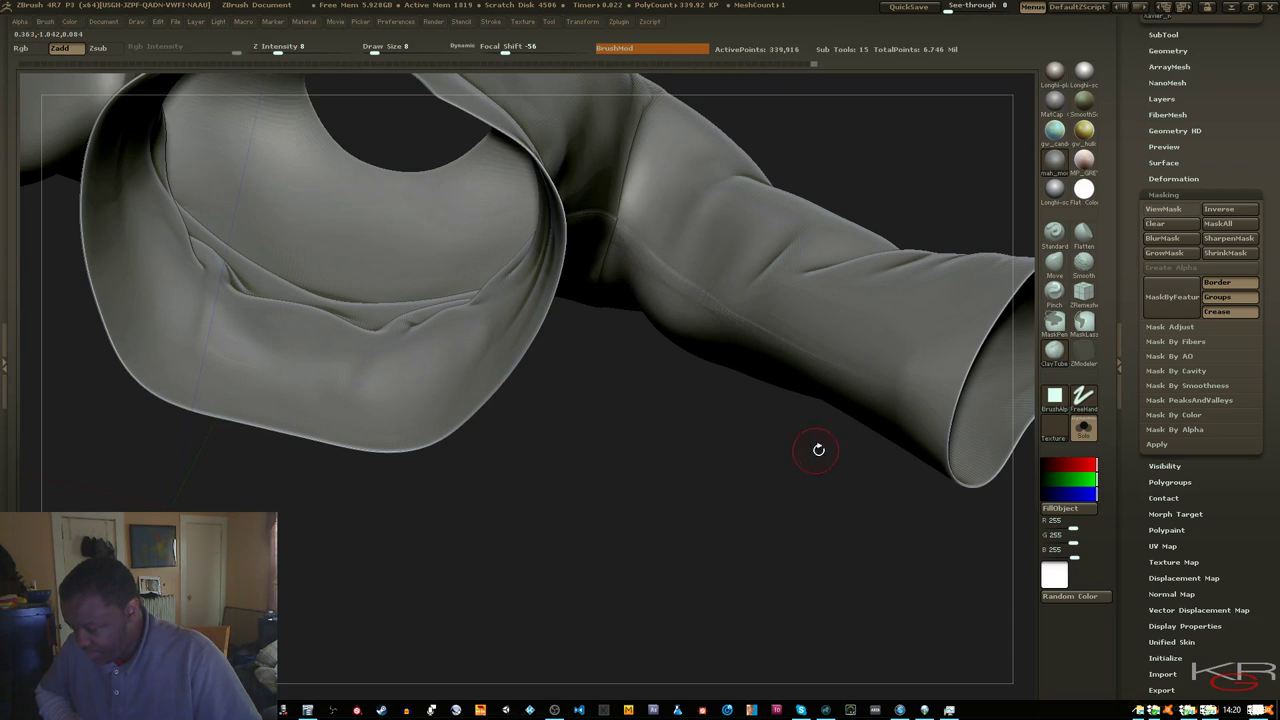
Build up a seam along the masked sleeve stripe from the armhole to the cuff with ClayTubes strokes
drag(818, 449, 814, 386)
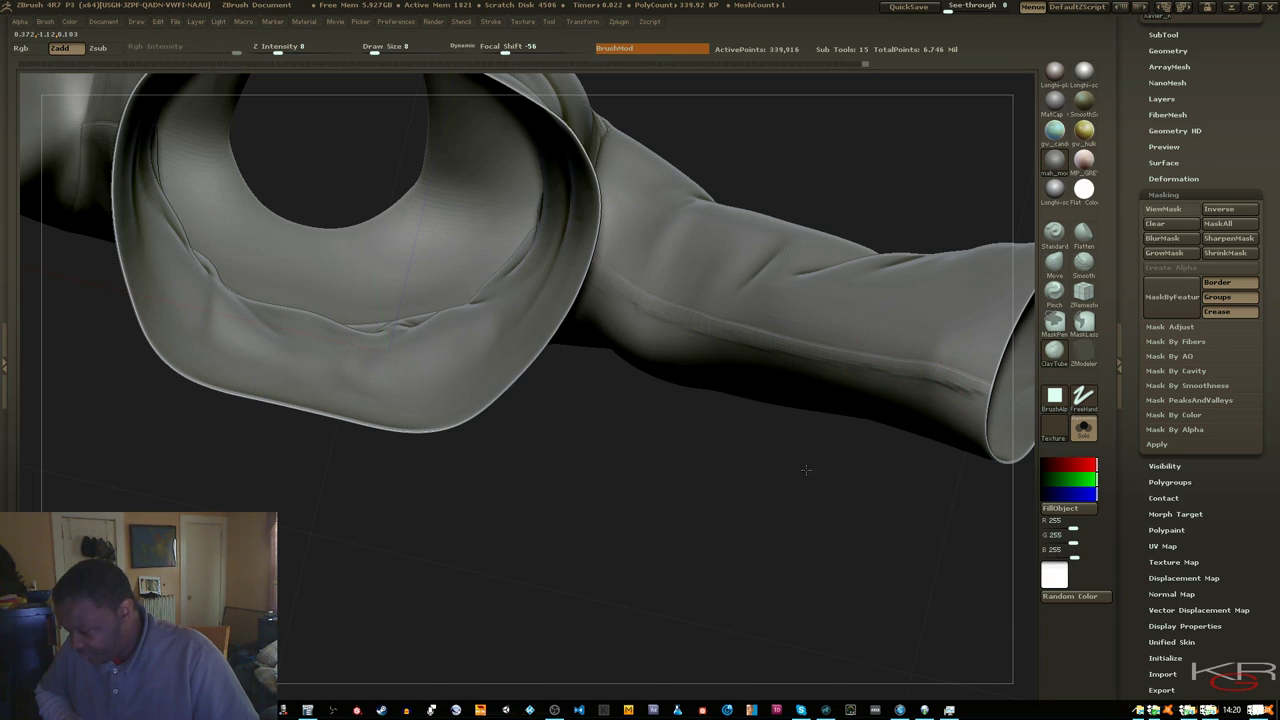
drag(806, 469, 681, 326)
drag(735, 377, 797, 430)
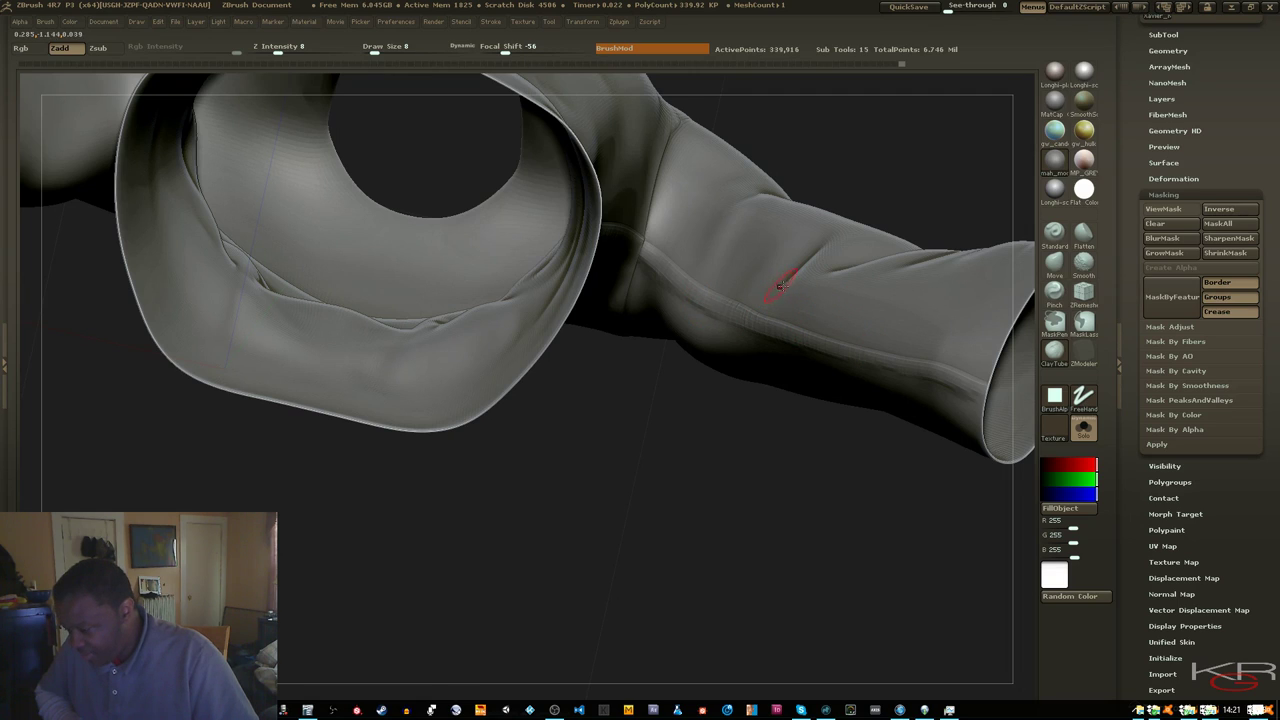
drag(703, 471, 692, 415)
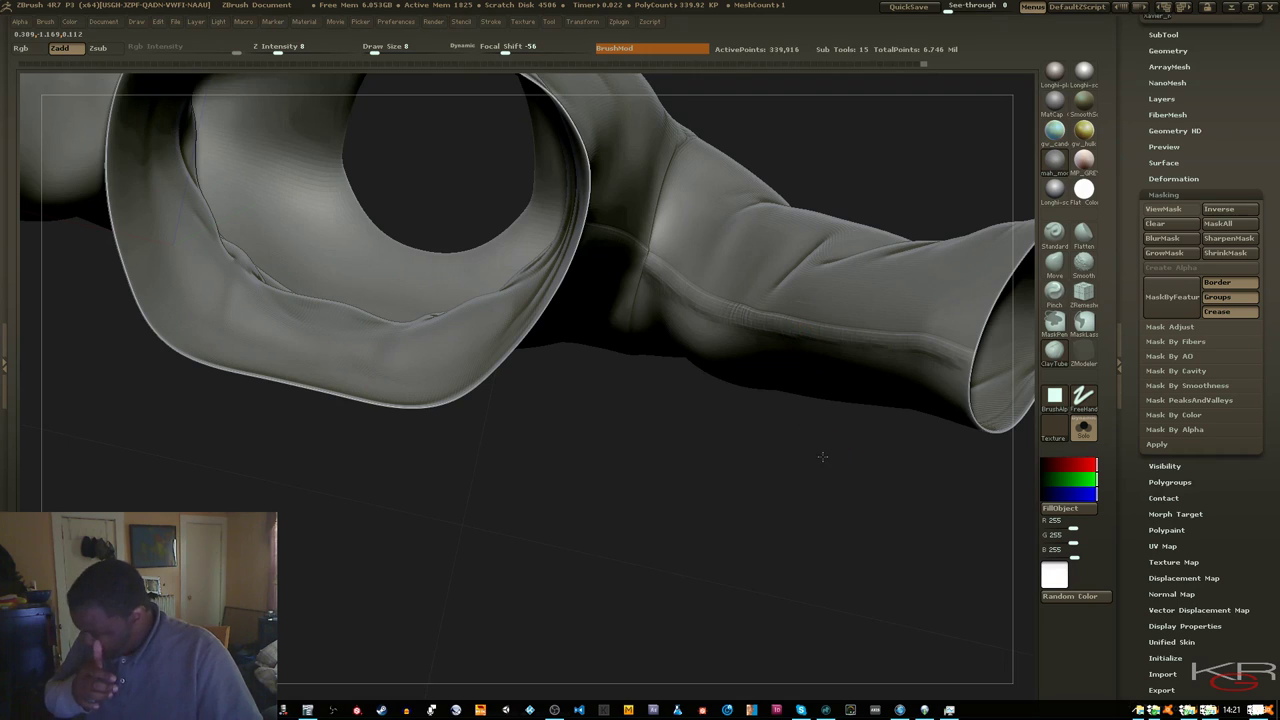
Smooth the sculpted seam along the sleeve and lower the garment by one subdivision level
drag(823, 451, 808, 423)
key(shift)
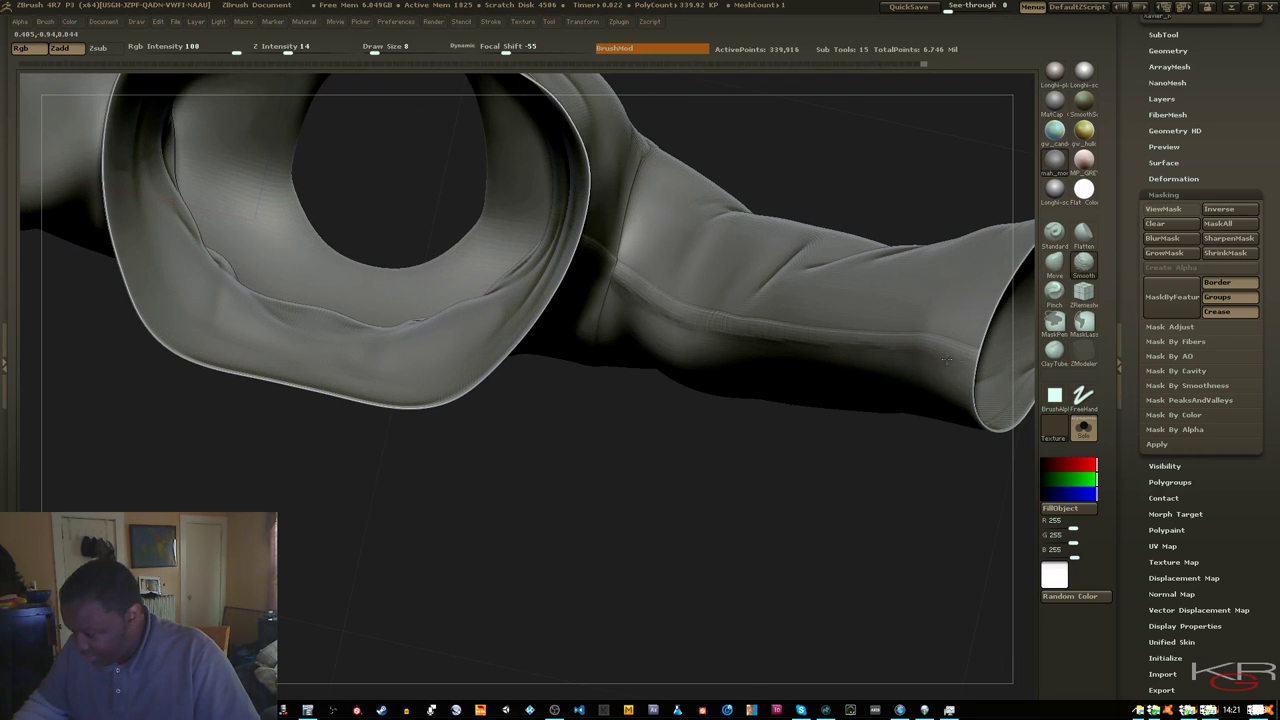
mouse_move(897, 486)
mouse_down()
mouse_move(880, 494)
mouse_move(904, 491)
mouse_move(845, 372)
mouse_up()
key(shift)
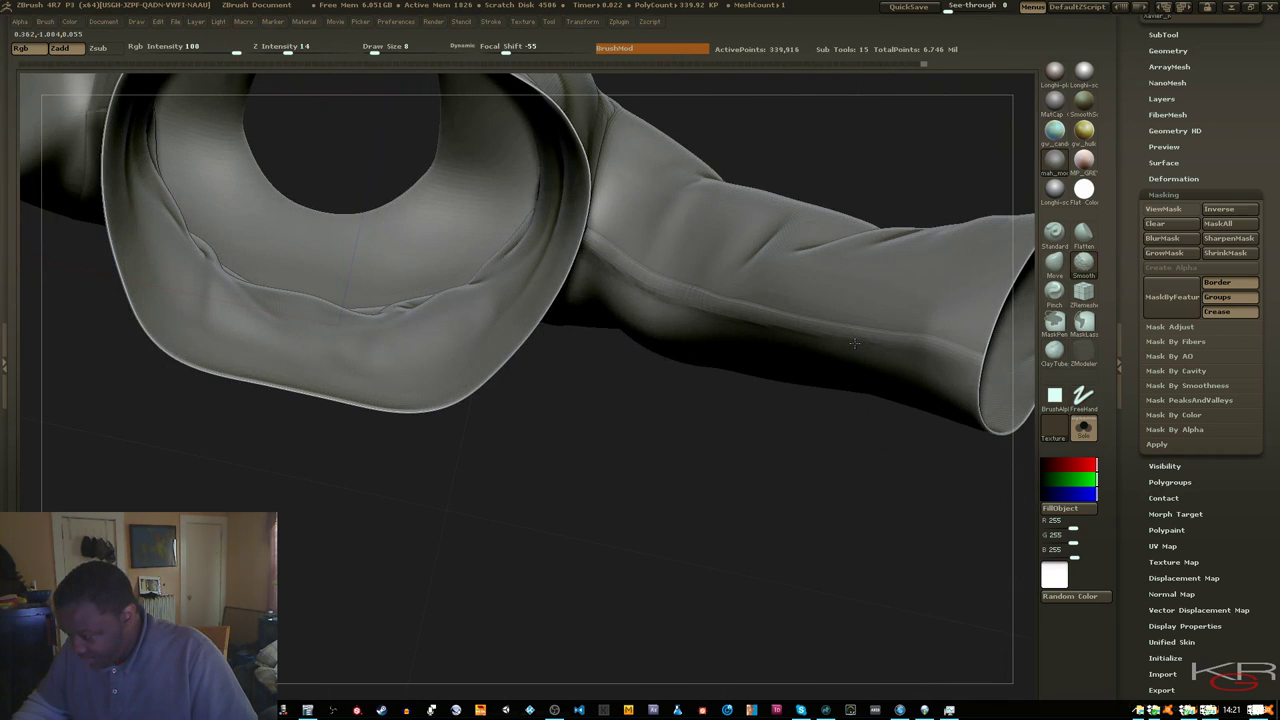
mouse_move(783, 332)
shift+mouse_down()
mouse_move(728, 334)
mouse_move(765, 324)
mouse_move(677, 314)
mouse_move(628, 282)
shift+mouse_up()
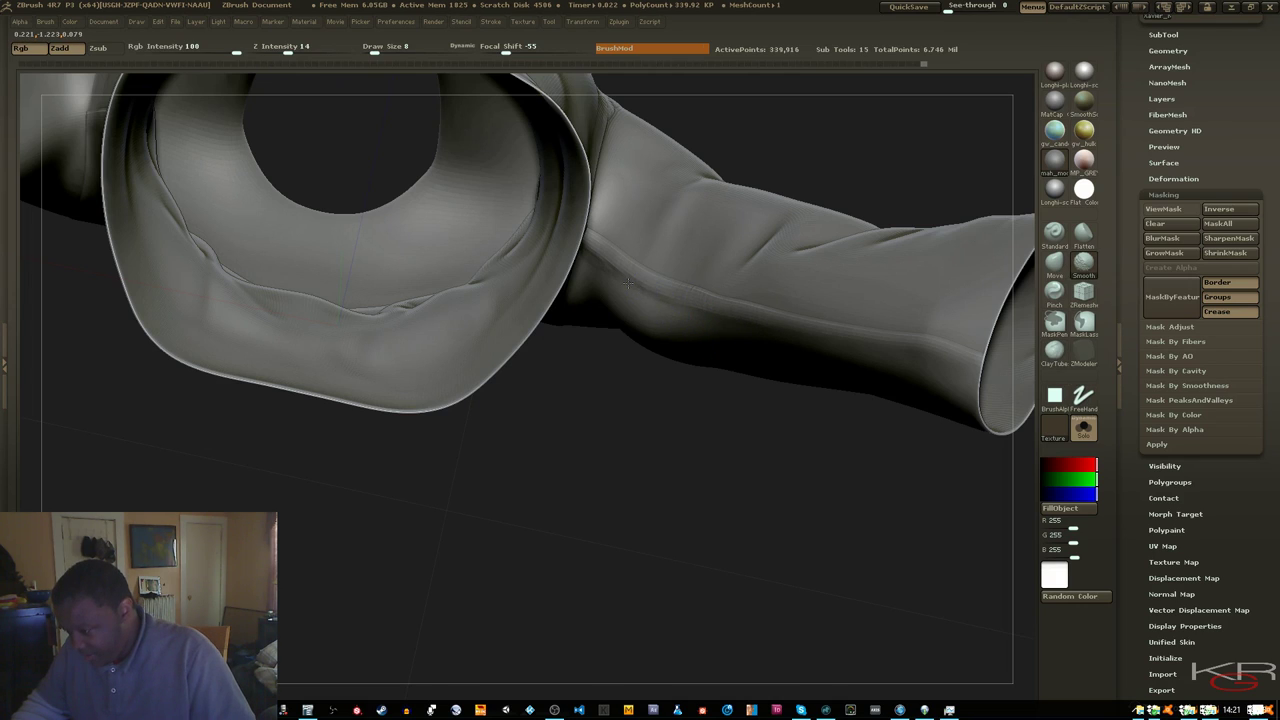
drag(748, 390, 746, 435)
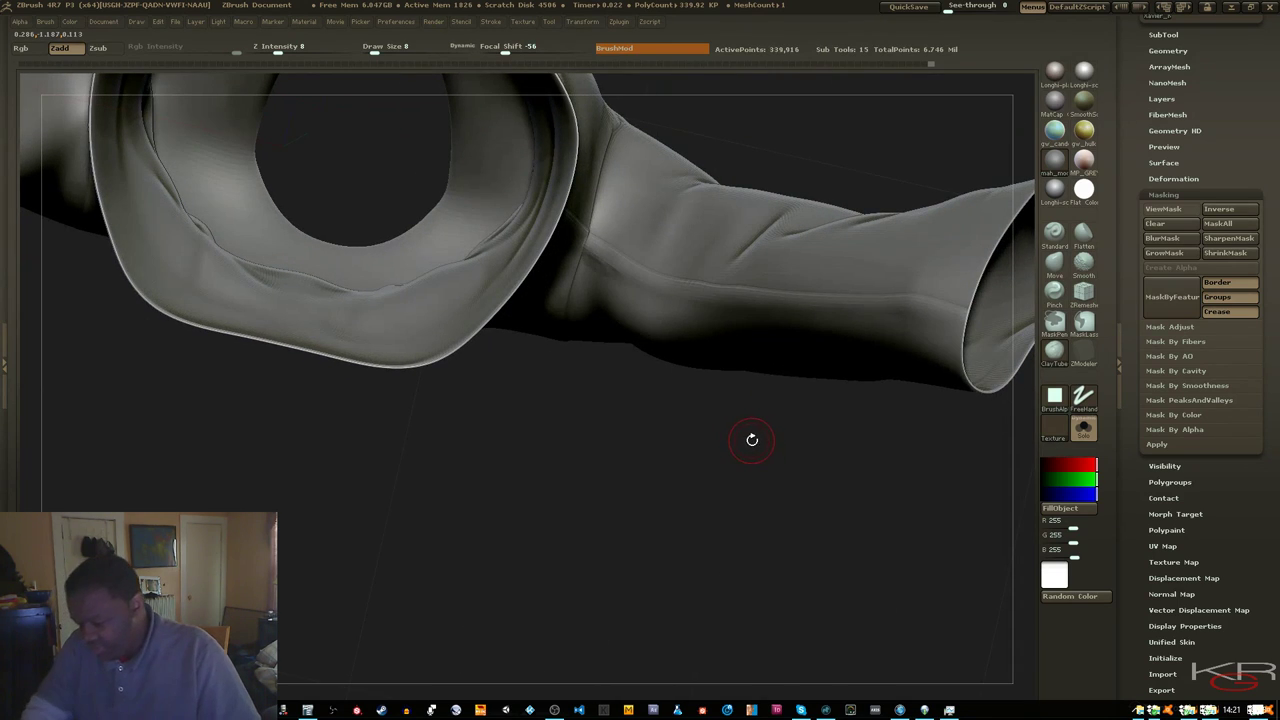
key(shift+d)
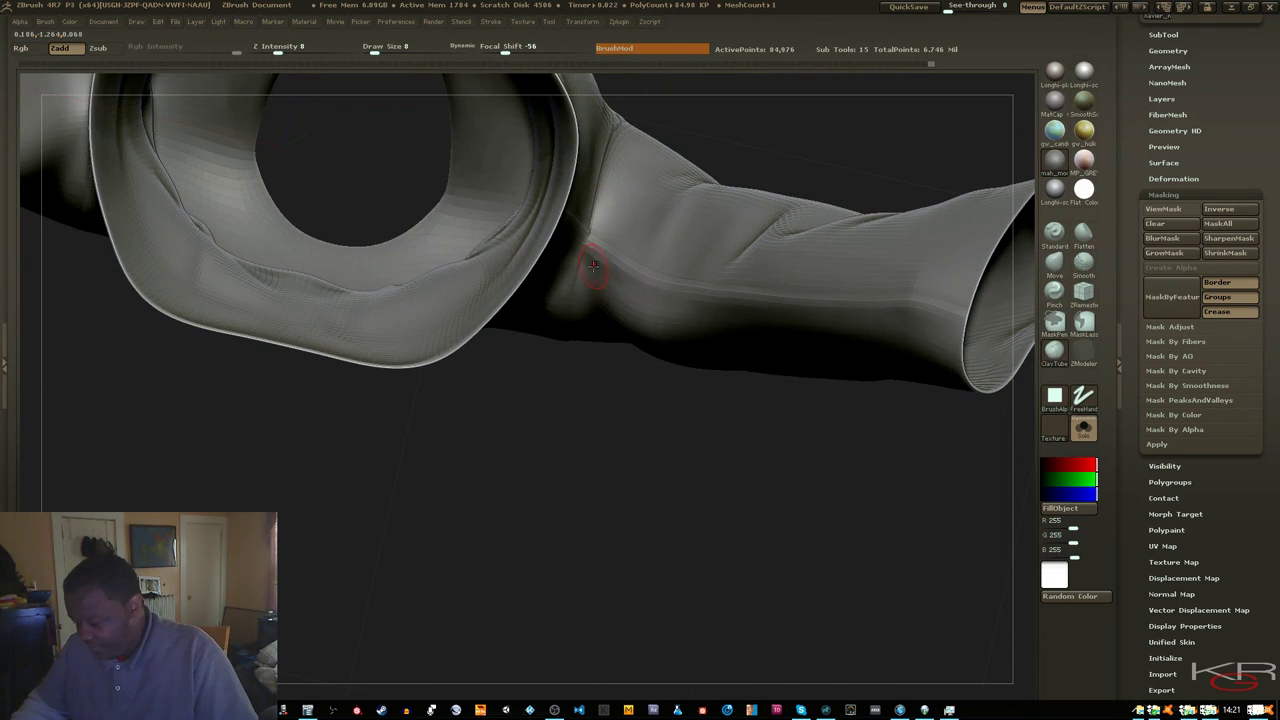
Raise the garment by one subdivision level and smooth the sculpted seam along the underside of the sleeve
key(shift)
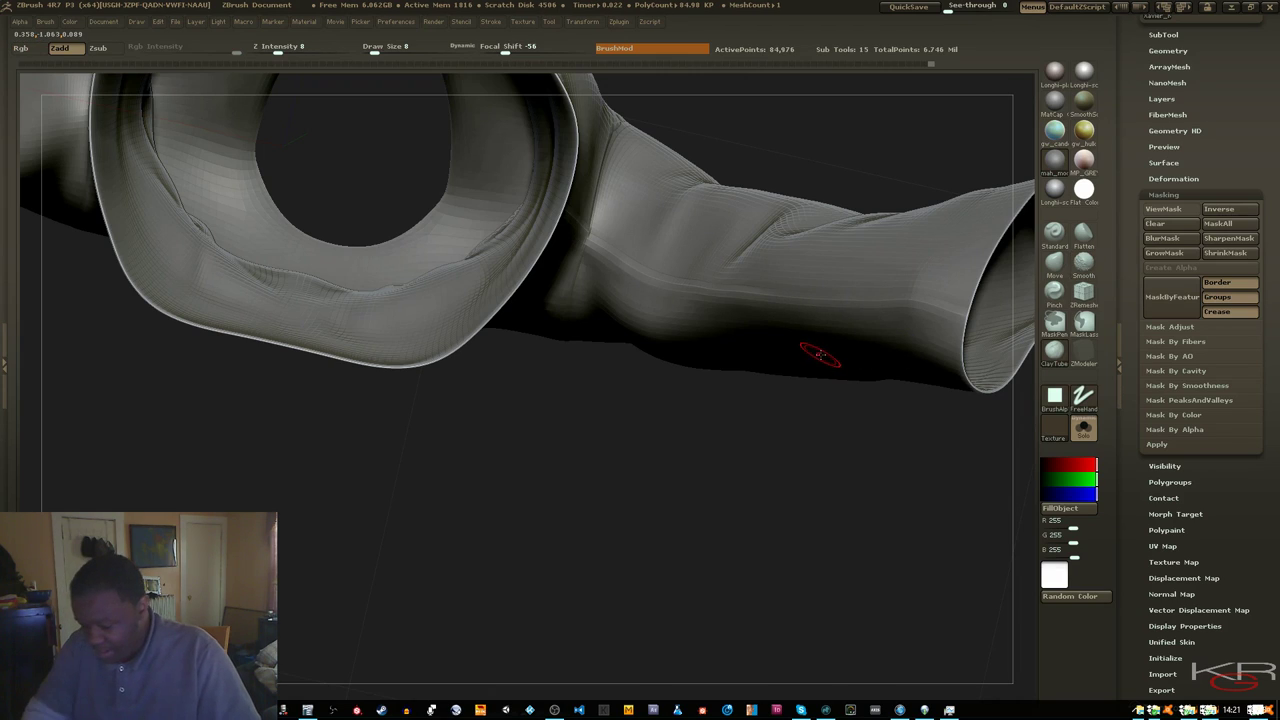
key(d)
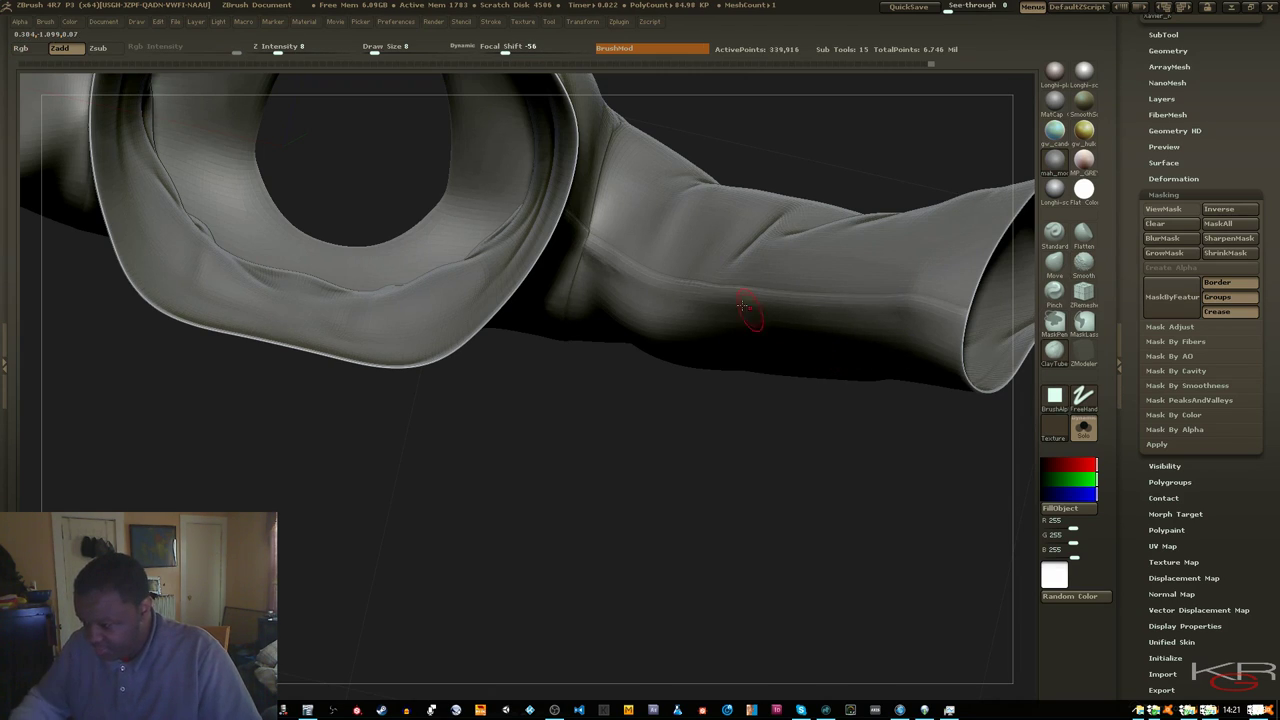
key(shift)
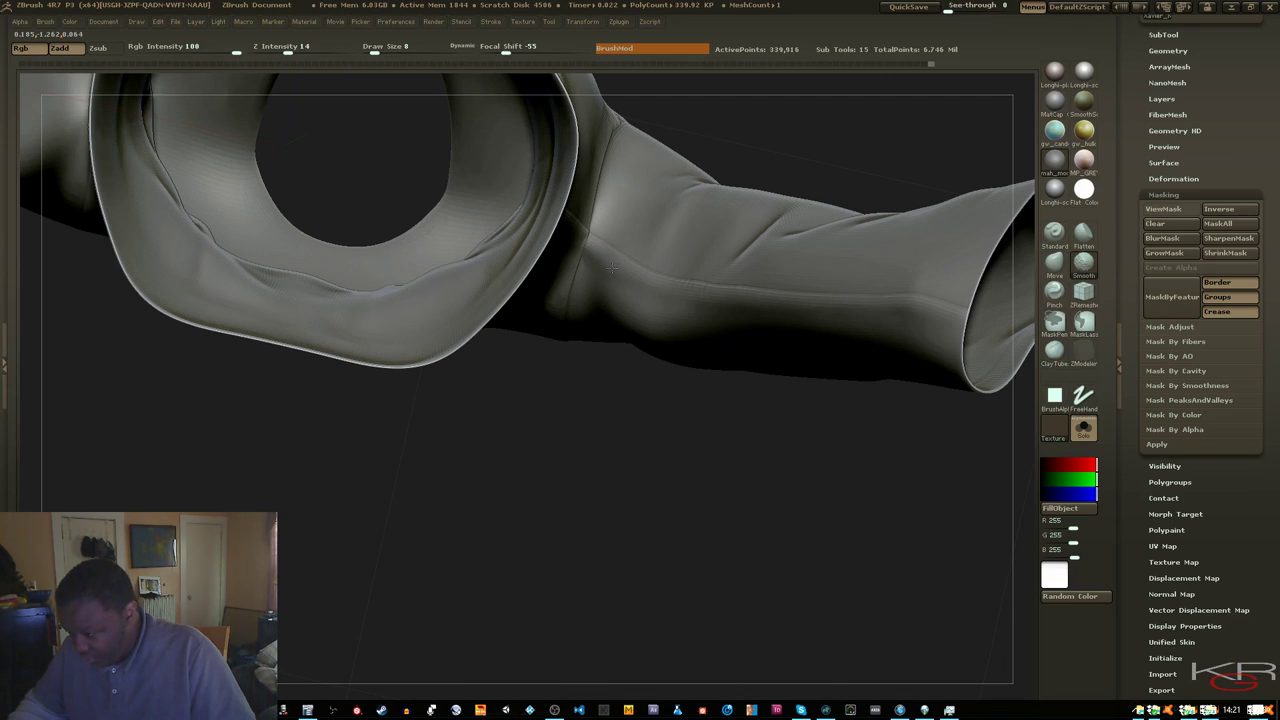
mouse_move(612, 268)
shift+mouse_down()
mouse_move(600, 266)
mouse_move(610, 269)
shift+mouse_up()
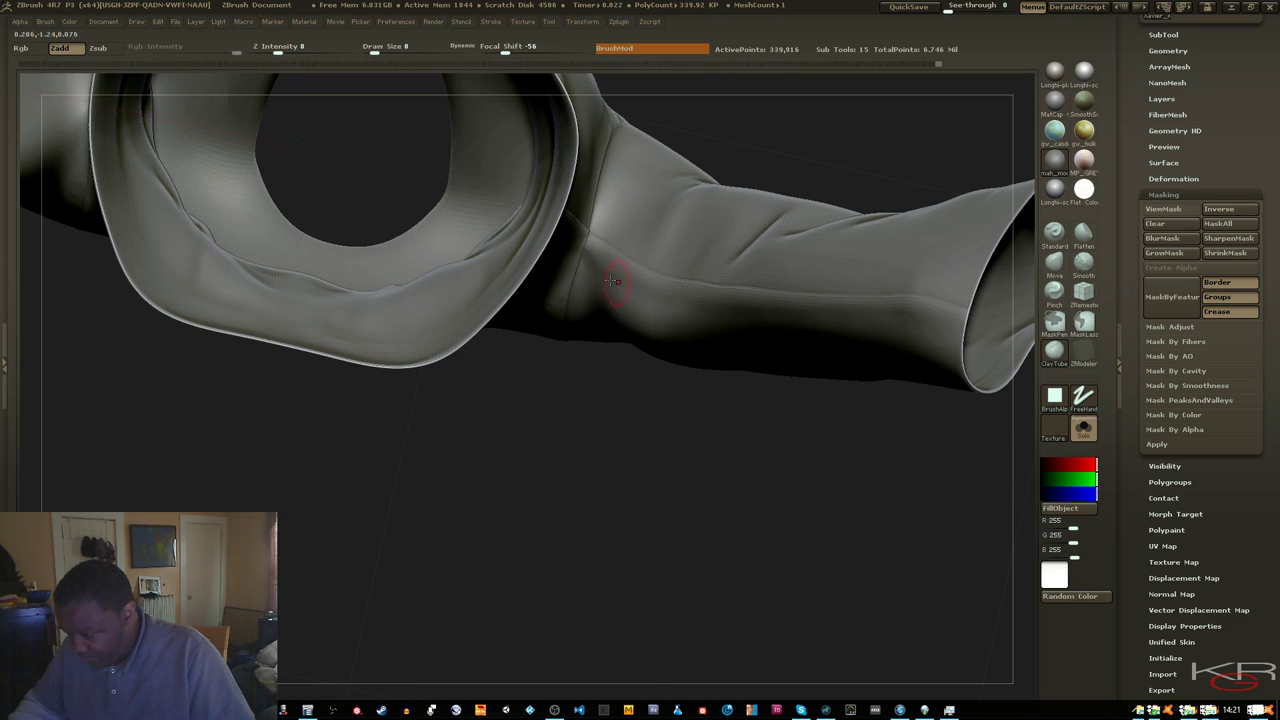
key(shift)
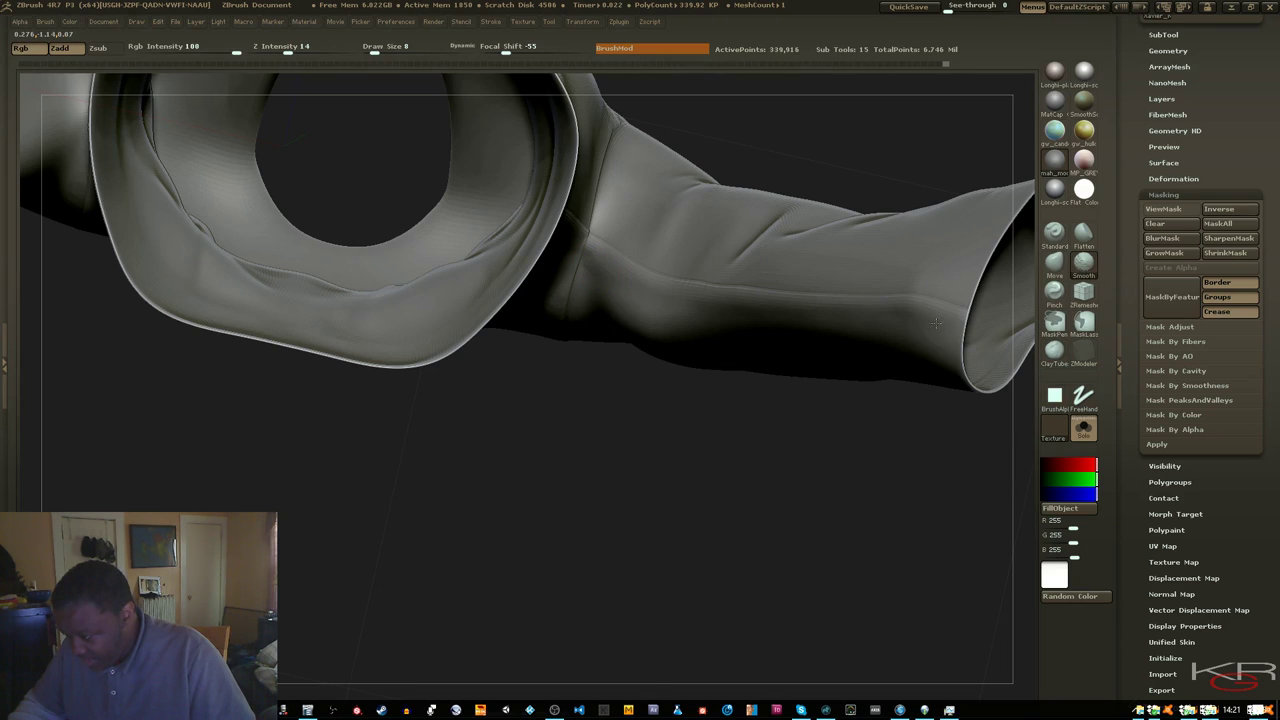
Smooth the cuff end of the seam along the sleeve's underside
drag(860, 469, 745, 457)
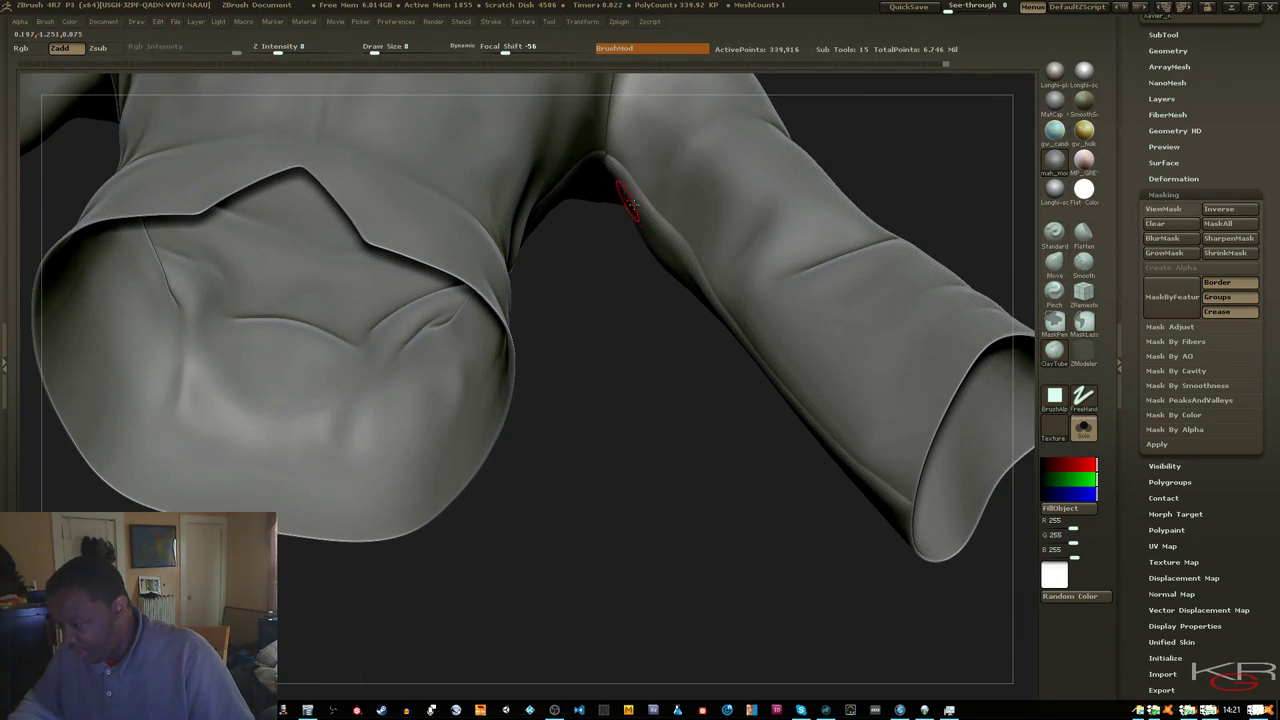
drag(682, 379, 750, 306)
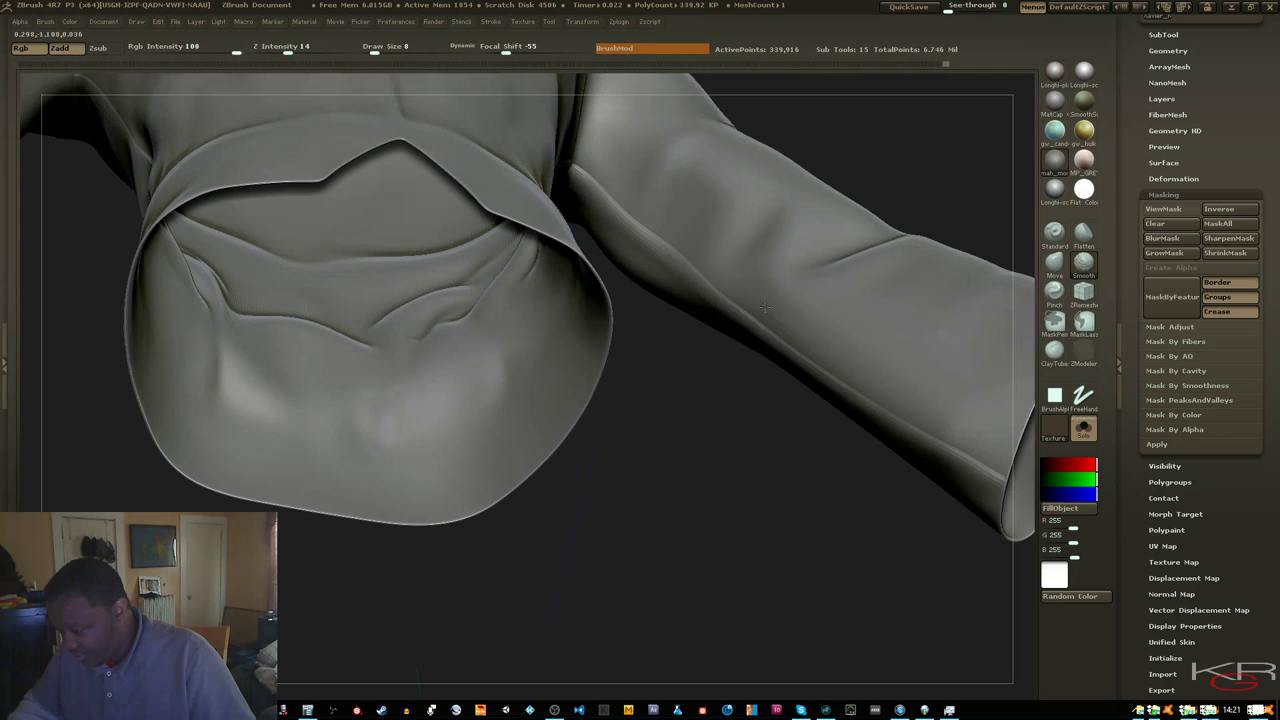
mouse_move(740, 443)
mouse_down()
mouse_move(749, 400)
mouse_move(783, 449)
mouse_move(739, 404)
mouse_up()
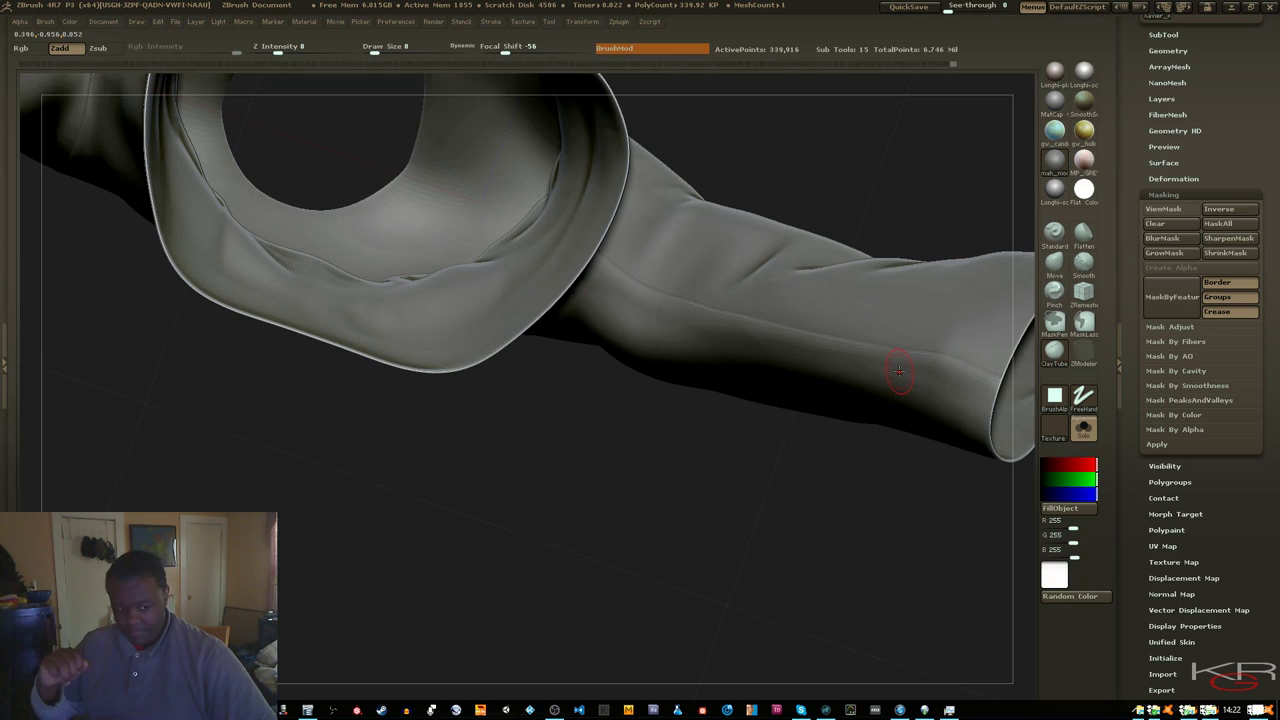
key(shift)
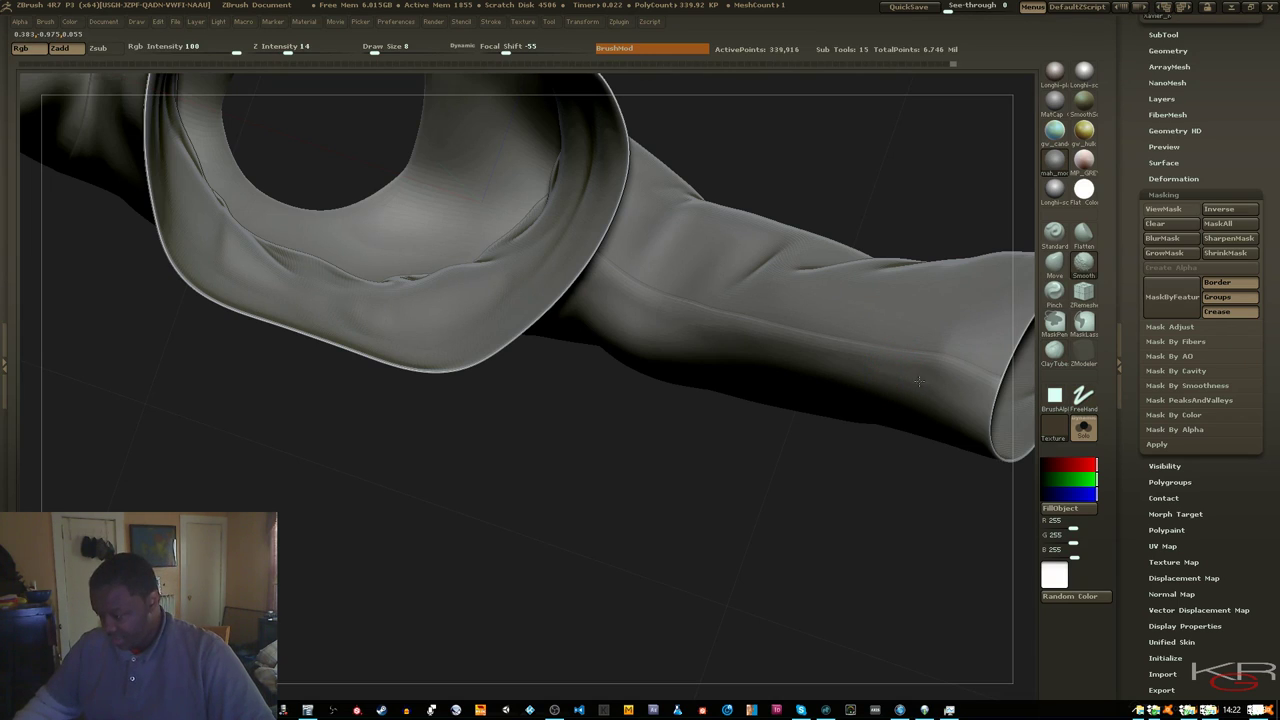
shift+drag(933, 393, 857, 409)
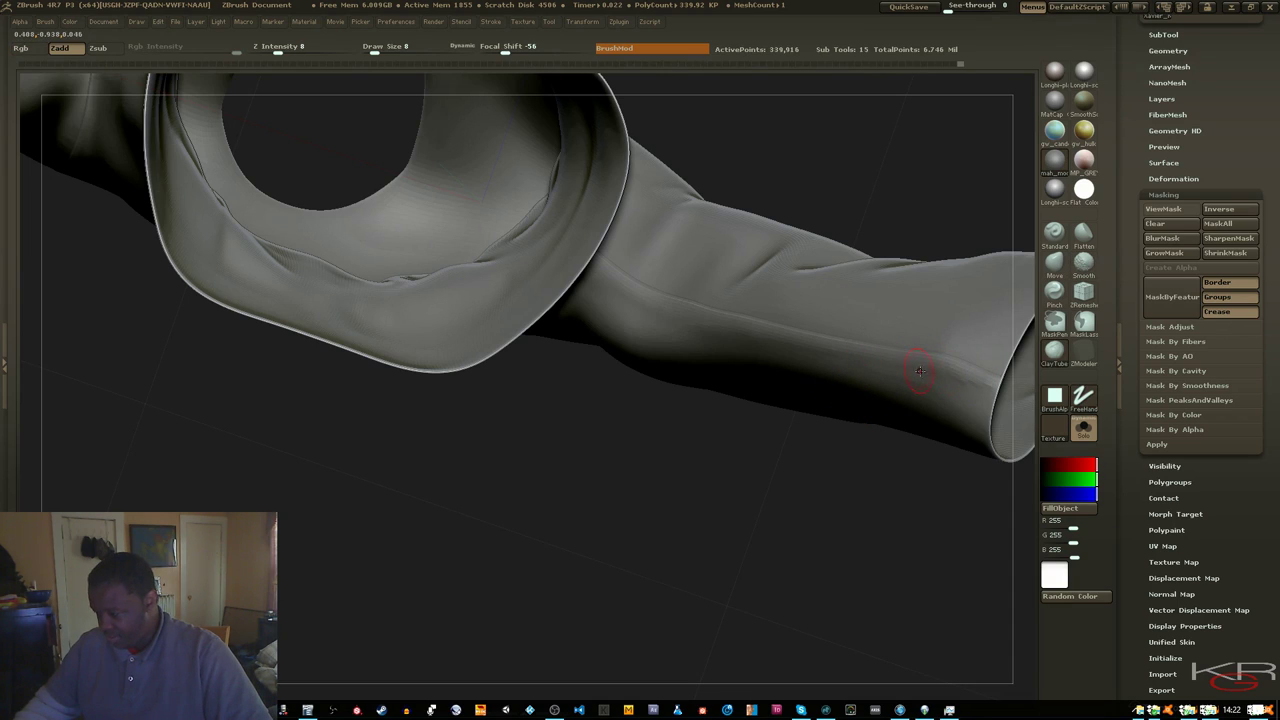
key(shift)
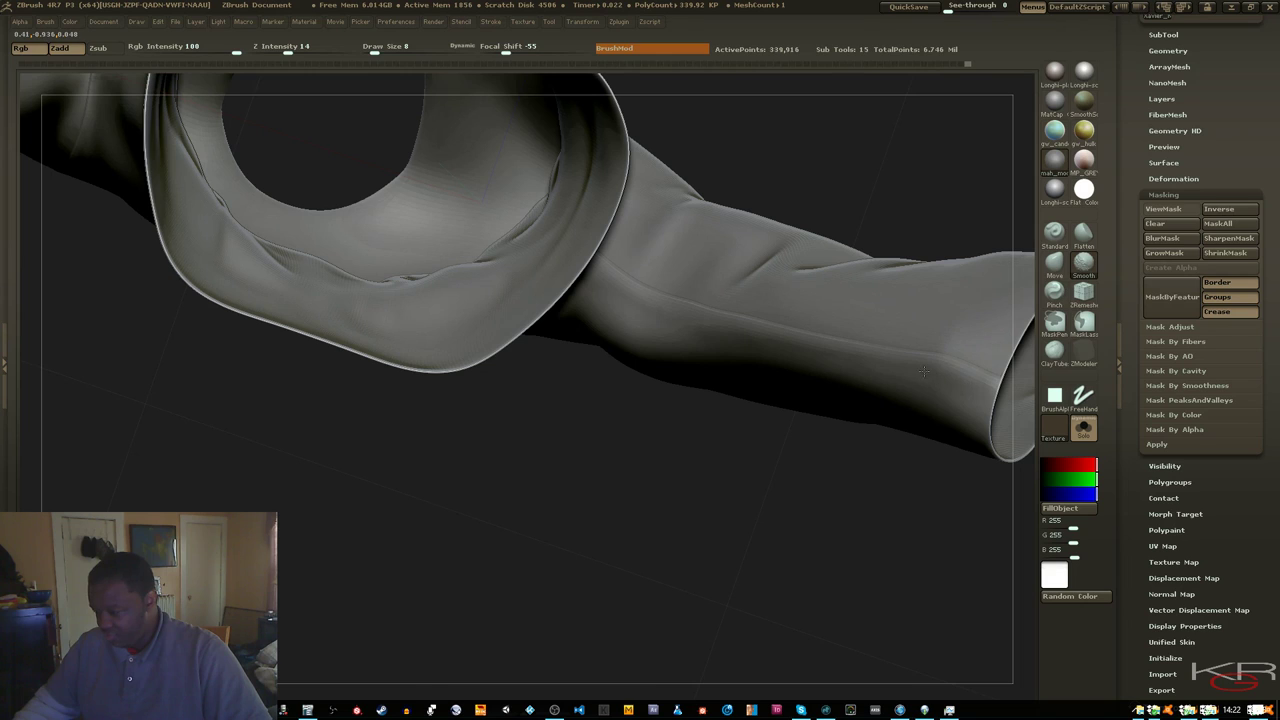
Frame the whole garment and turn on the polygroup display to locate the sleeve's cuff group
mouse_move(911, 403)
mouse_down()
mouse_move(852, 495)
mouse_move(822, 500)
mouse_move(822, 512)
mouse_move(842, 447)
mouse_up()
key(f)
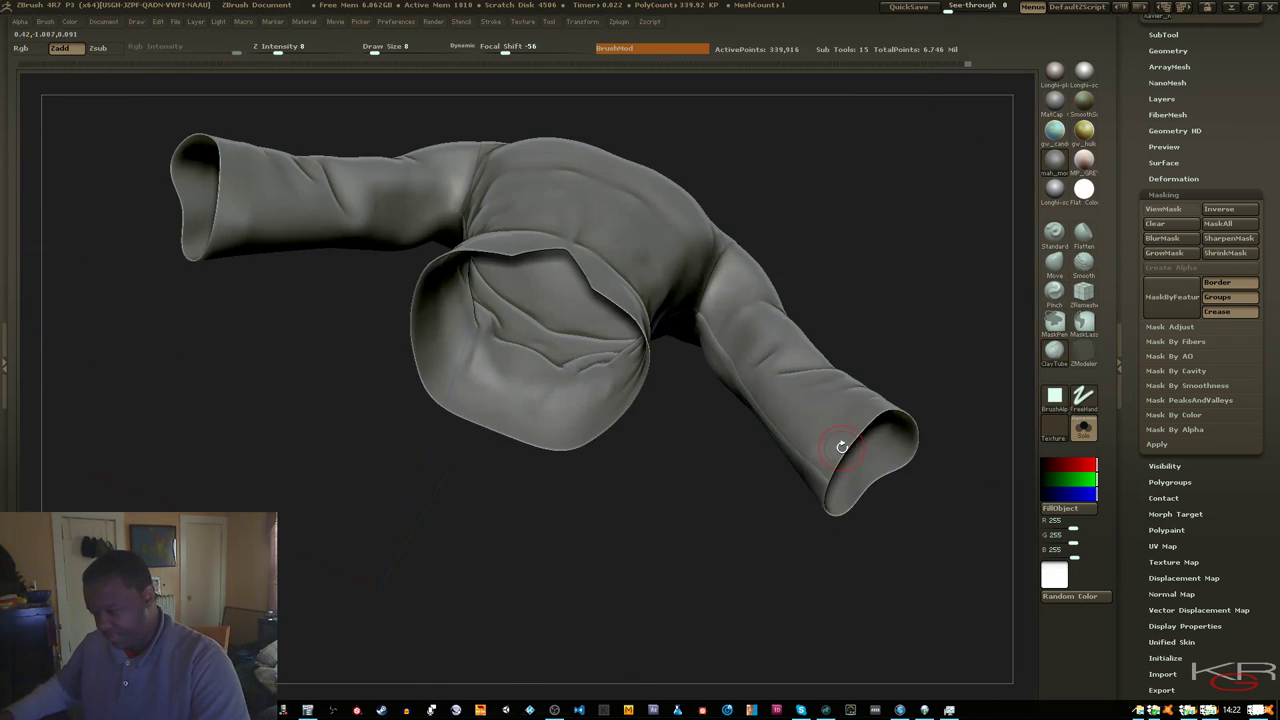
drag(727, 486, 743, 586)
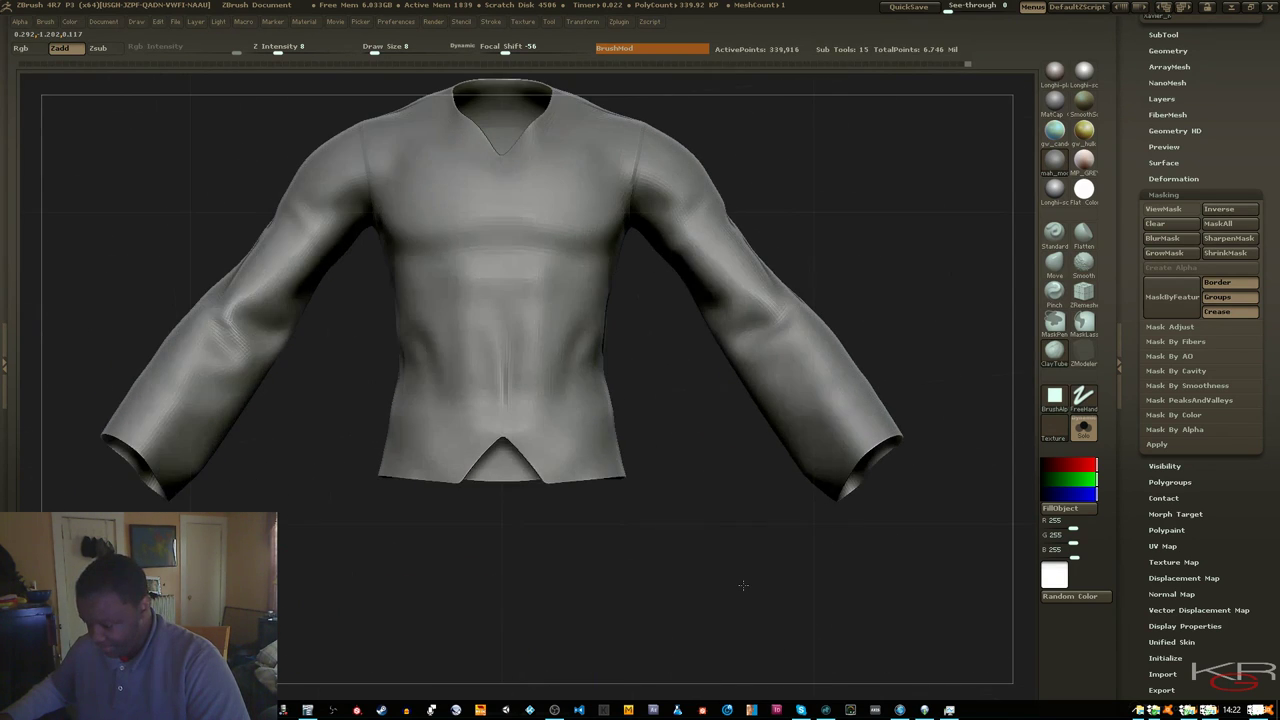
drag(734, 543, 746, 536)
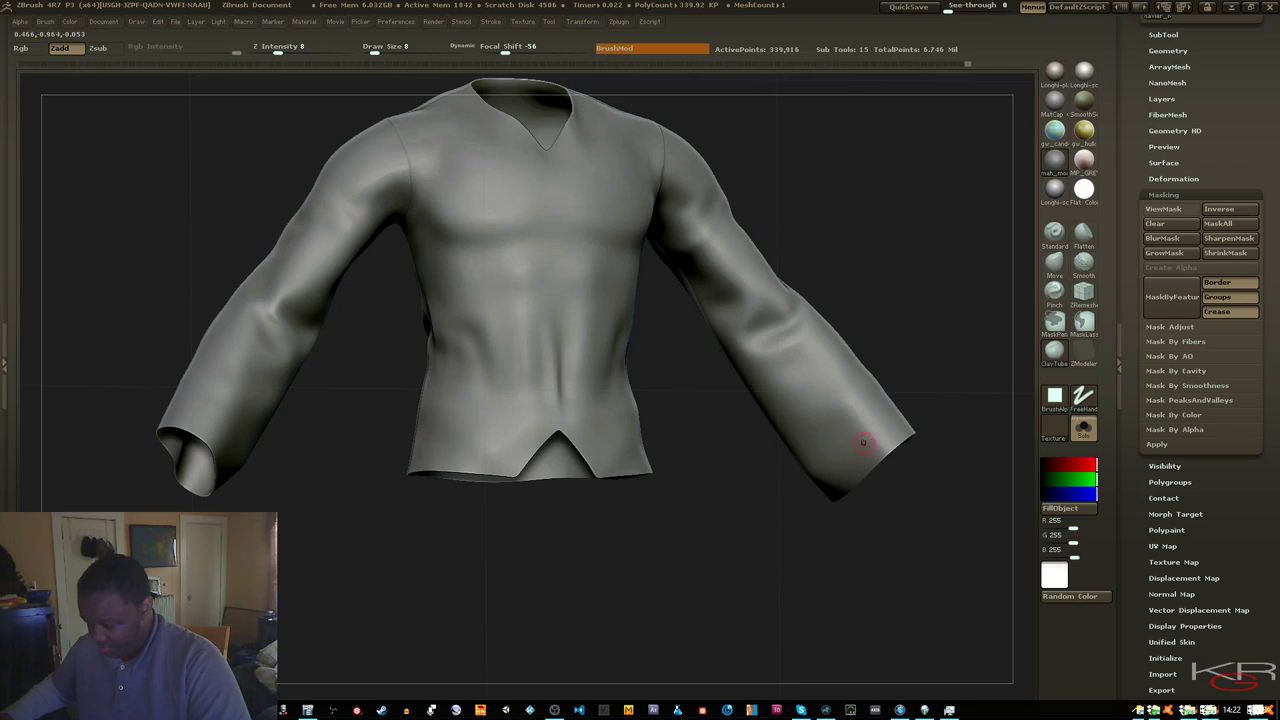
key(shift+f)
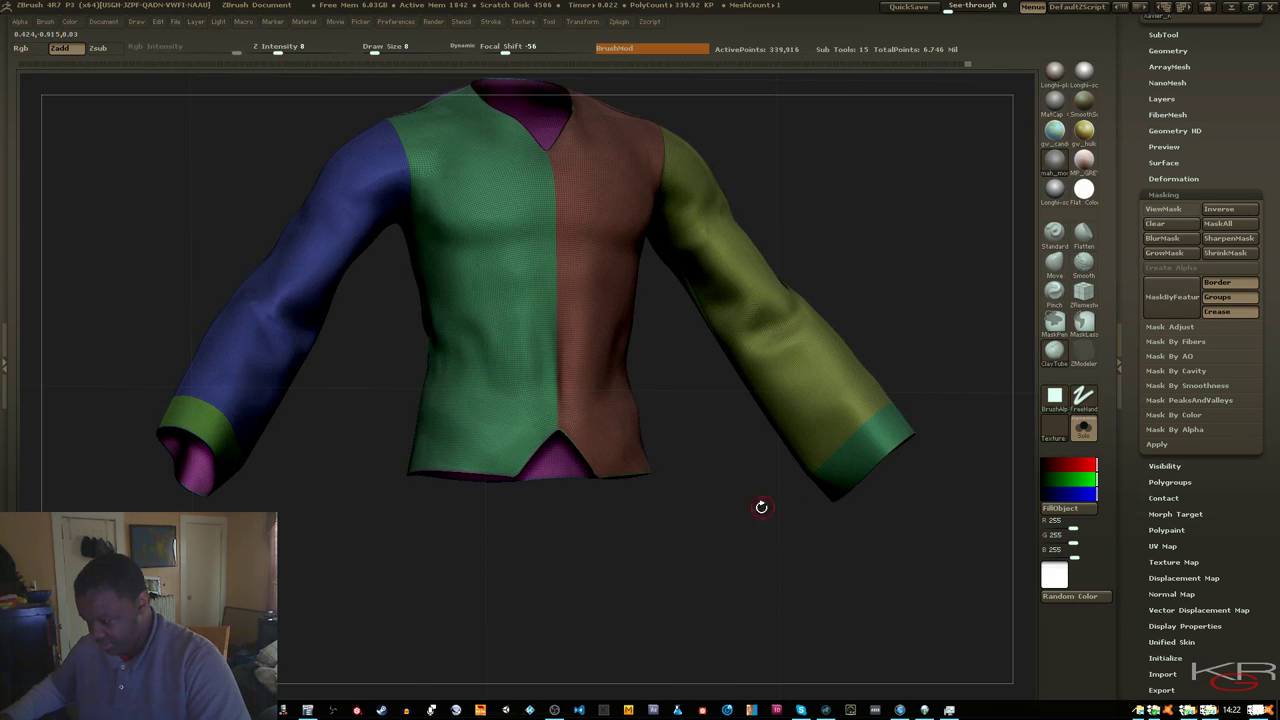
drag(776, 543, 761, 453)
ctrl+right_drag(761, 453, 831, 546)
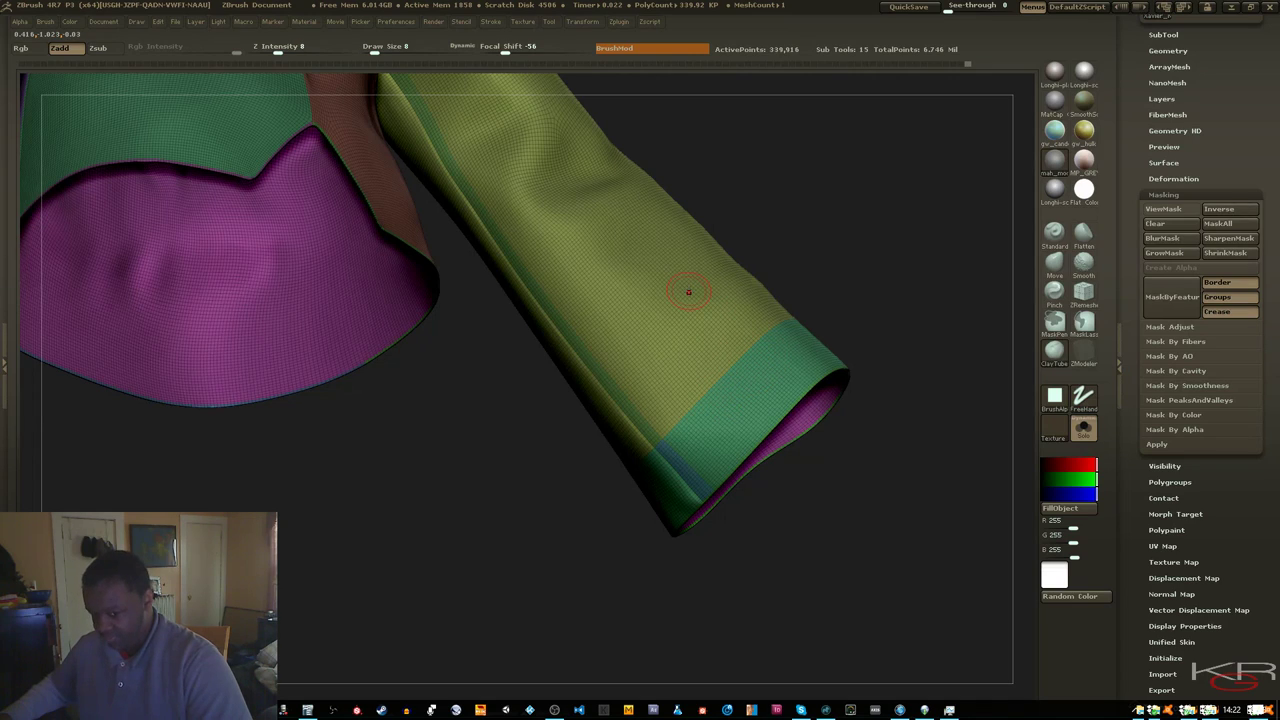
ctrl+shift+click(667, 341)
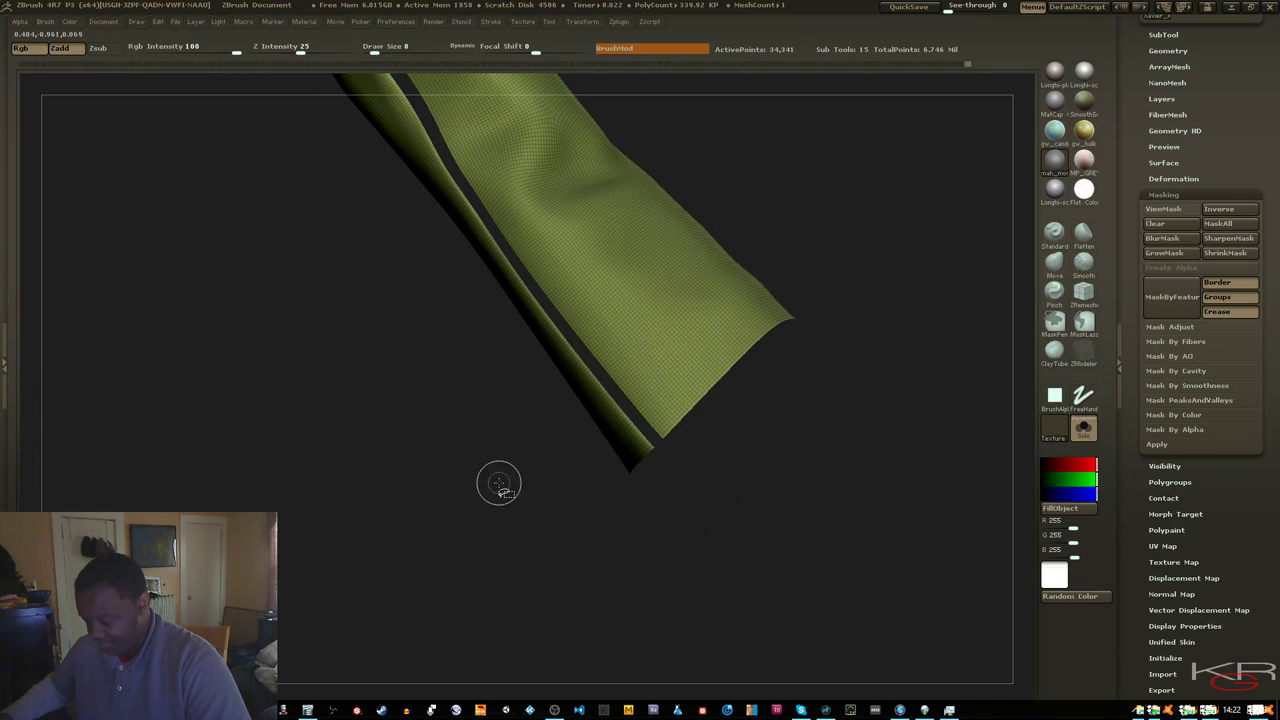
ctrl+shift+drag(499, 483, 508, 501)
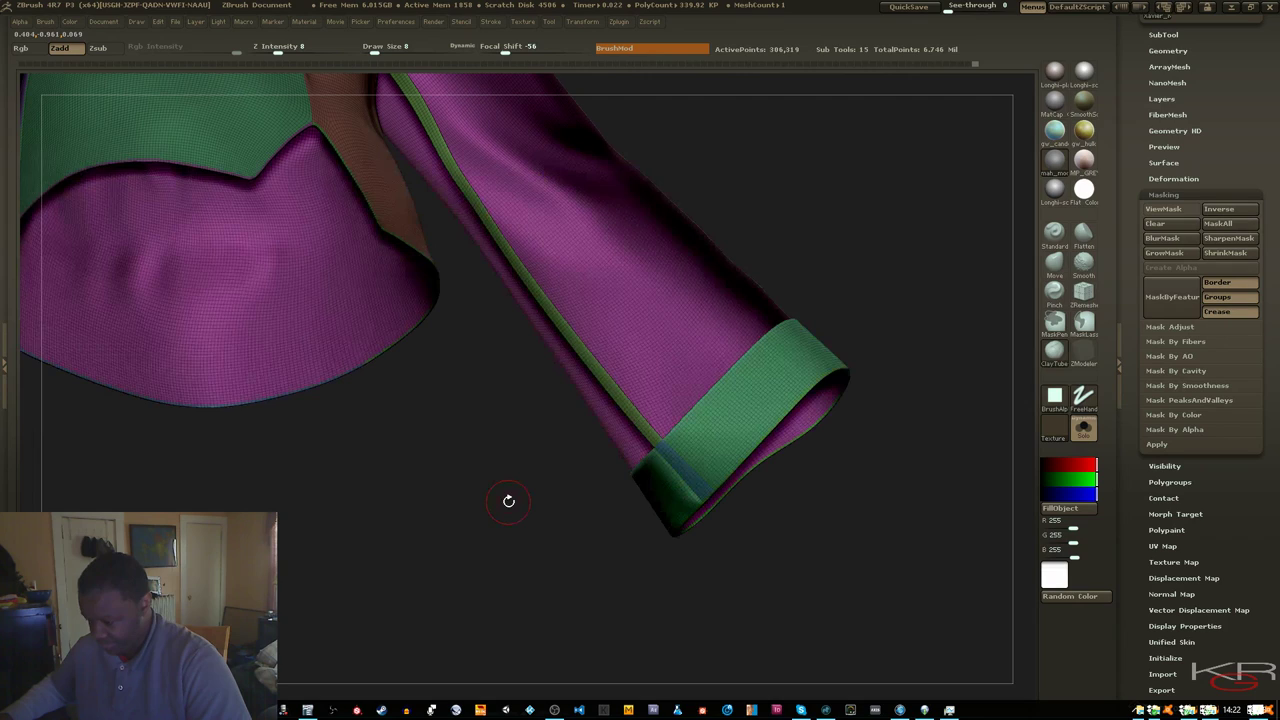
ctrl+alt+shift+click(638, 422)
key(ctrl)
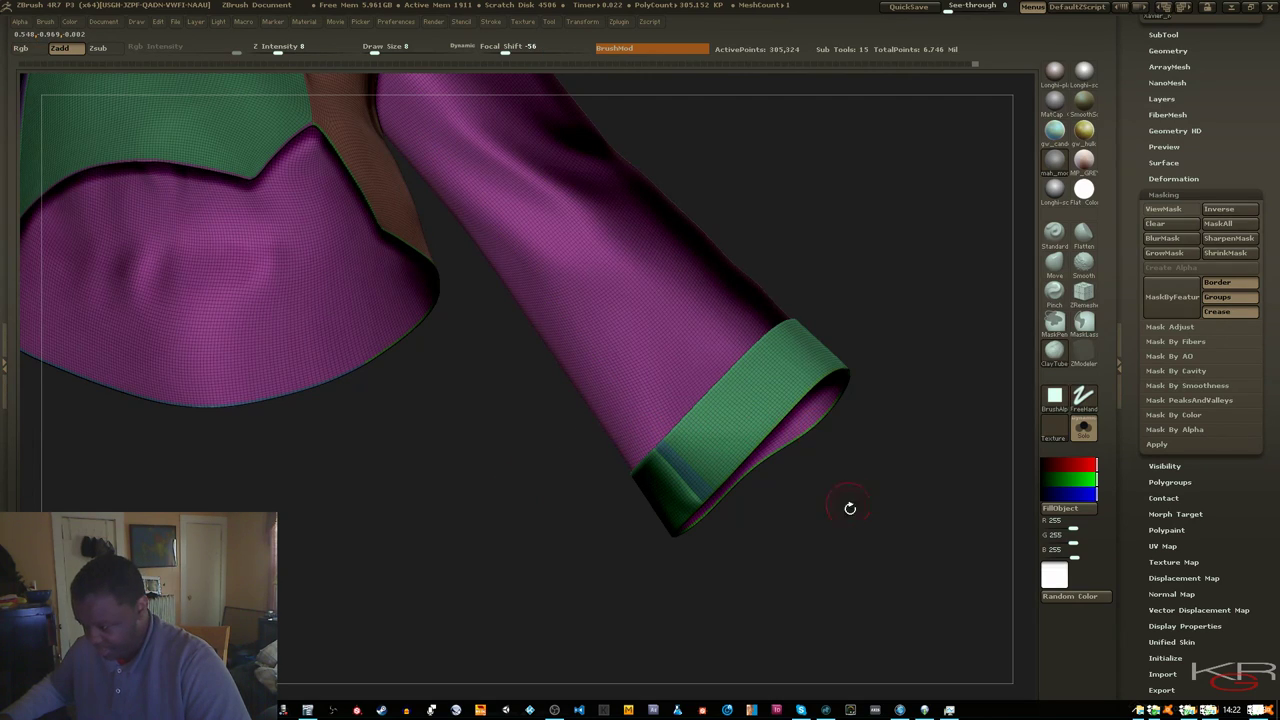
key(ctrl+w)
Hide the cuff and cuff-stripe polygroups, mask the remaining garment, and show all parts again
ctrl+shift+click(755, 418)
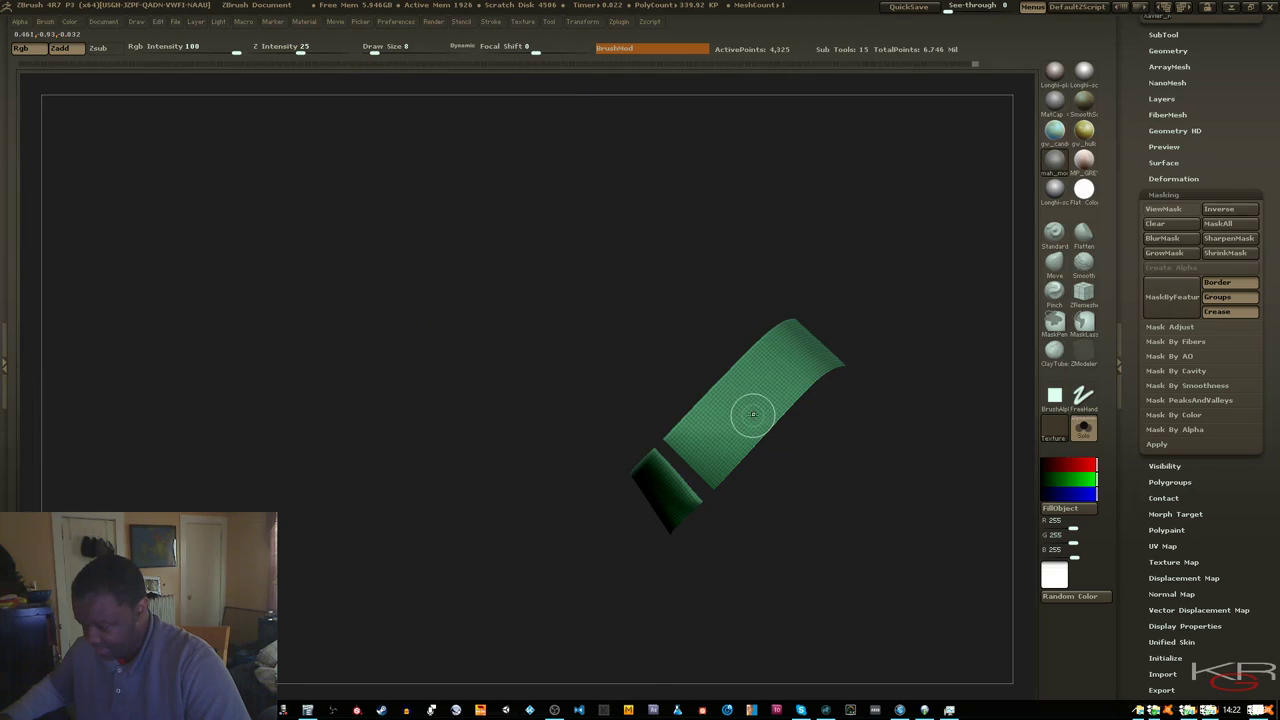
ctrl+shift+click(766, 589)
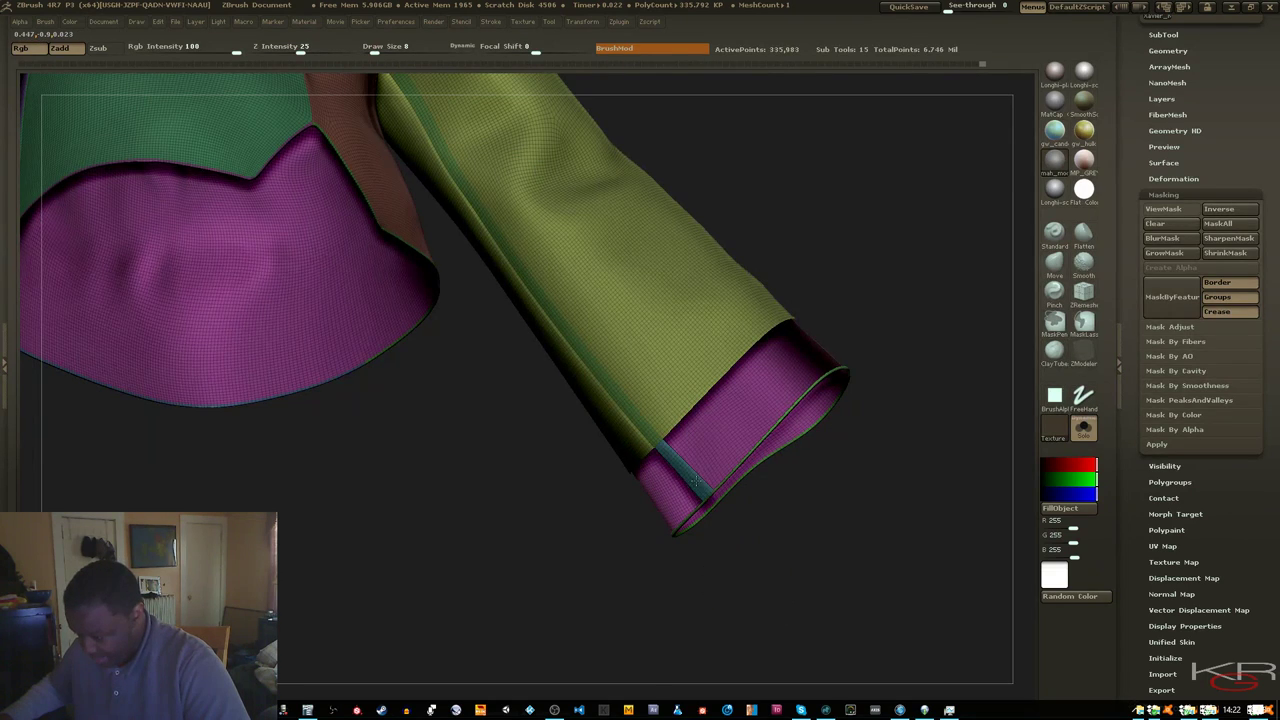
key(ctrl)
ctrl+click(813, 524)
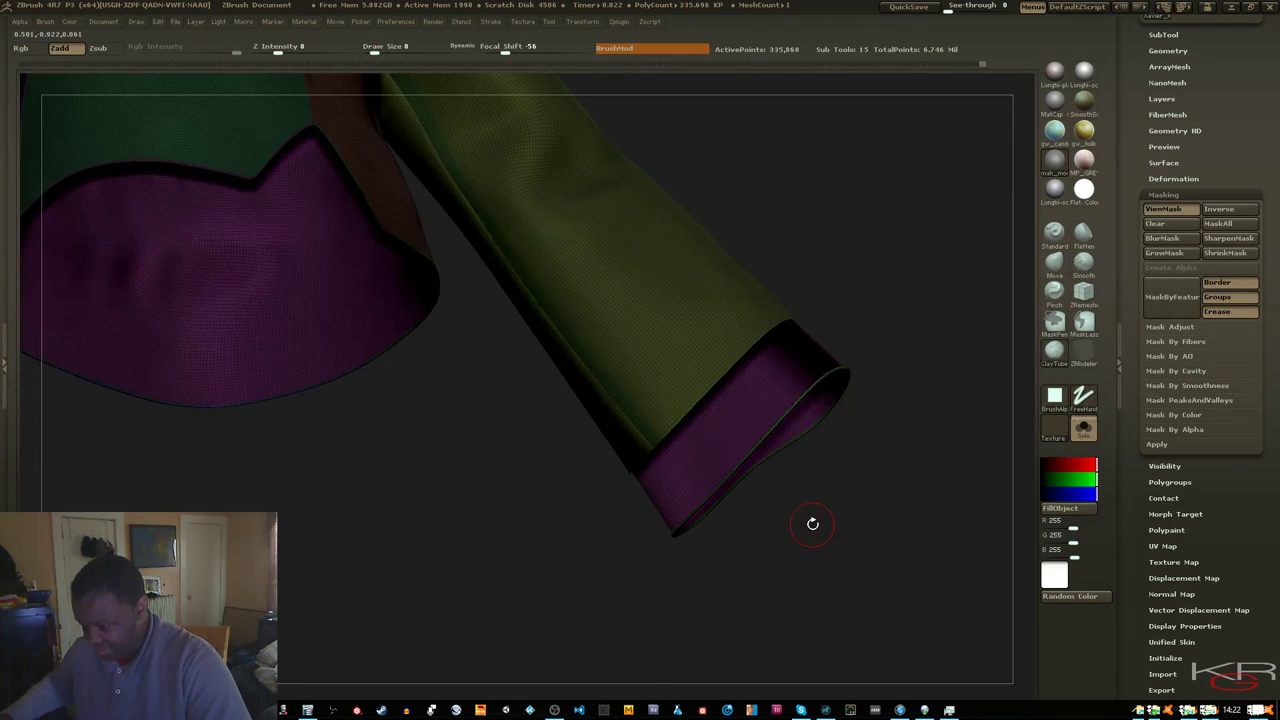
ctrl+shift+click(813, 524)
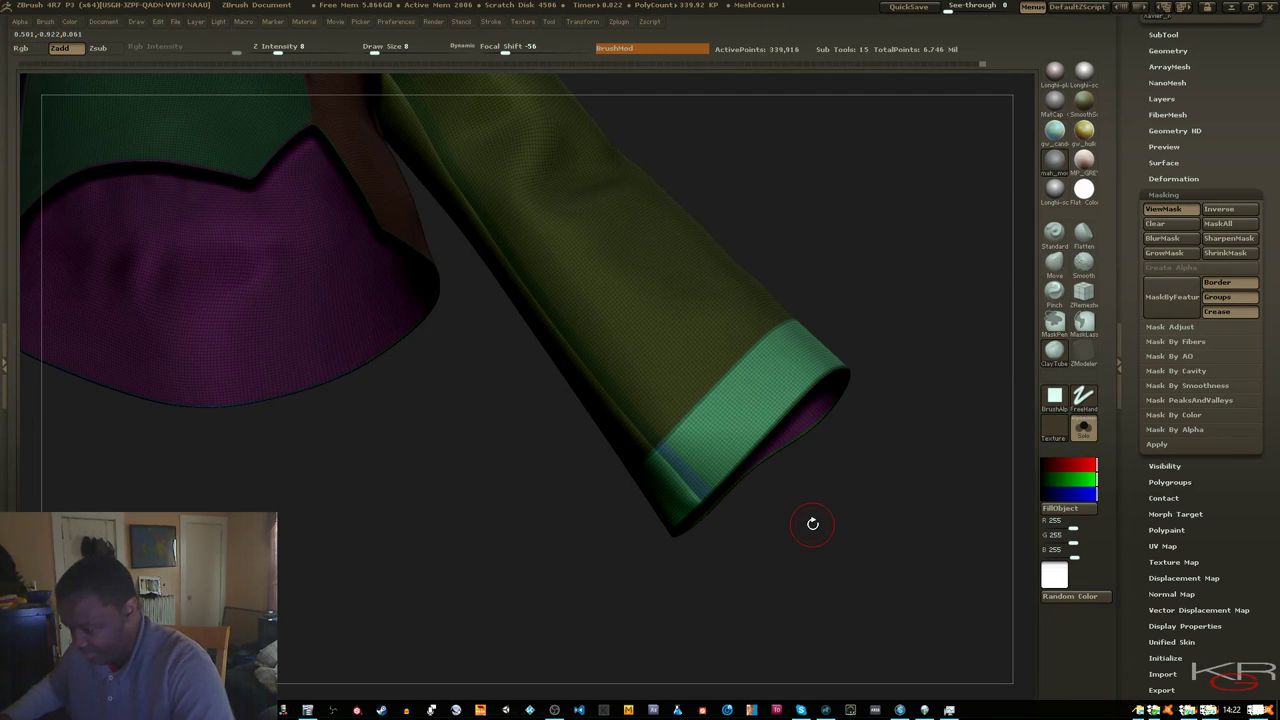
Turn off ViewMask and the polygroup display so the cuff shows without shading overlays
key(shift)
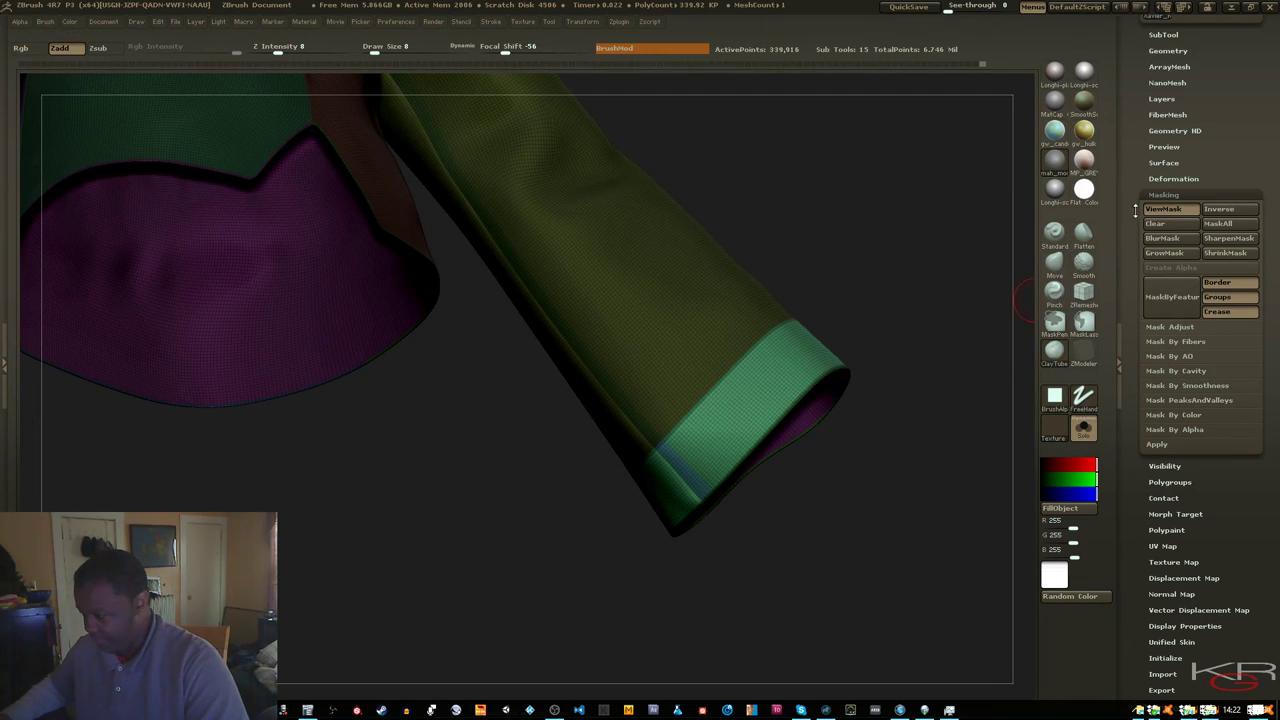
click(1163, 208)
key(ctrl)
drag(921, 464, 917, 487)
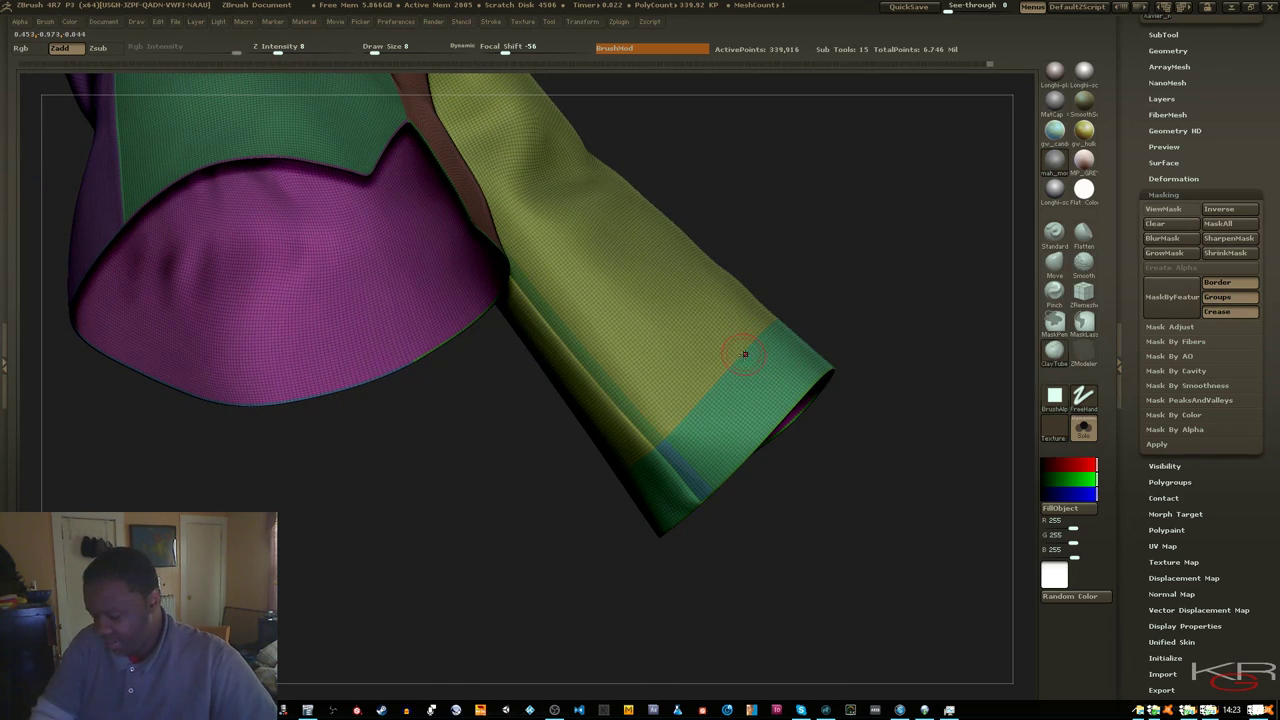
key(shift+f)
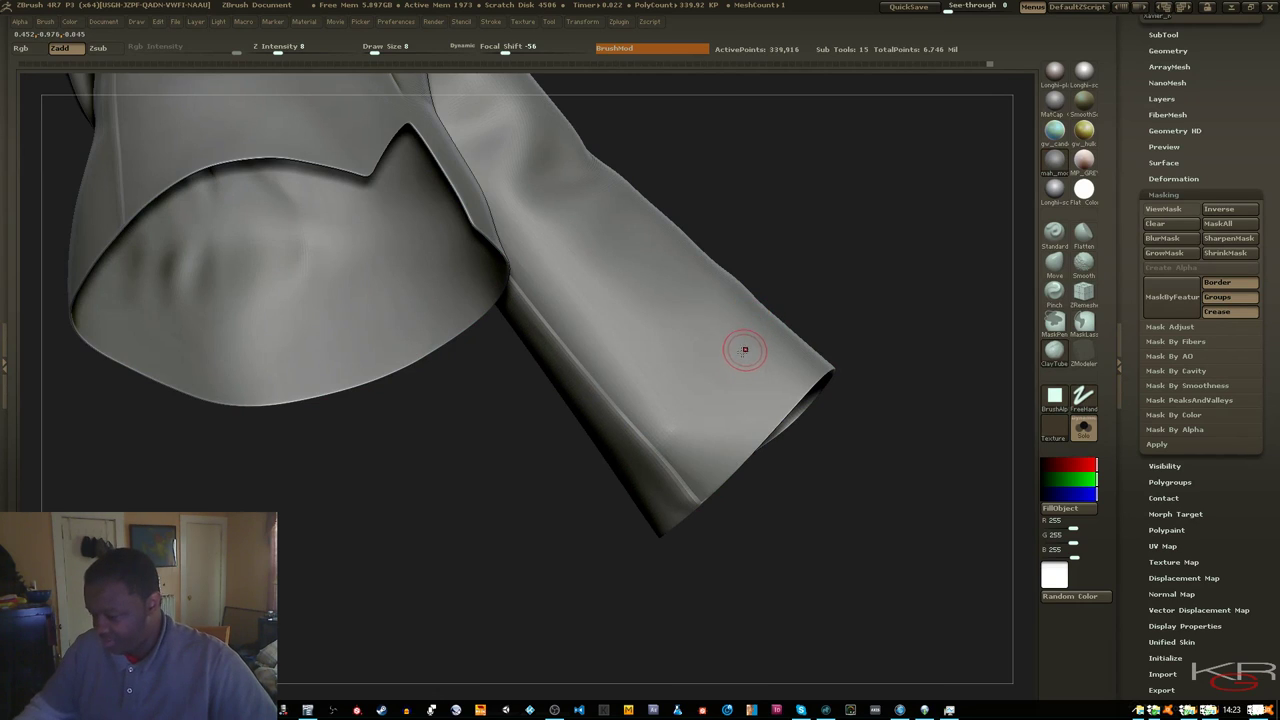
Set Draw Size to 14, build up a seam along the masked cuff edge with ClayTubes strokes, and smooth it
key(bracketright)
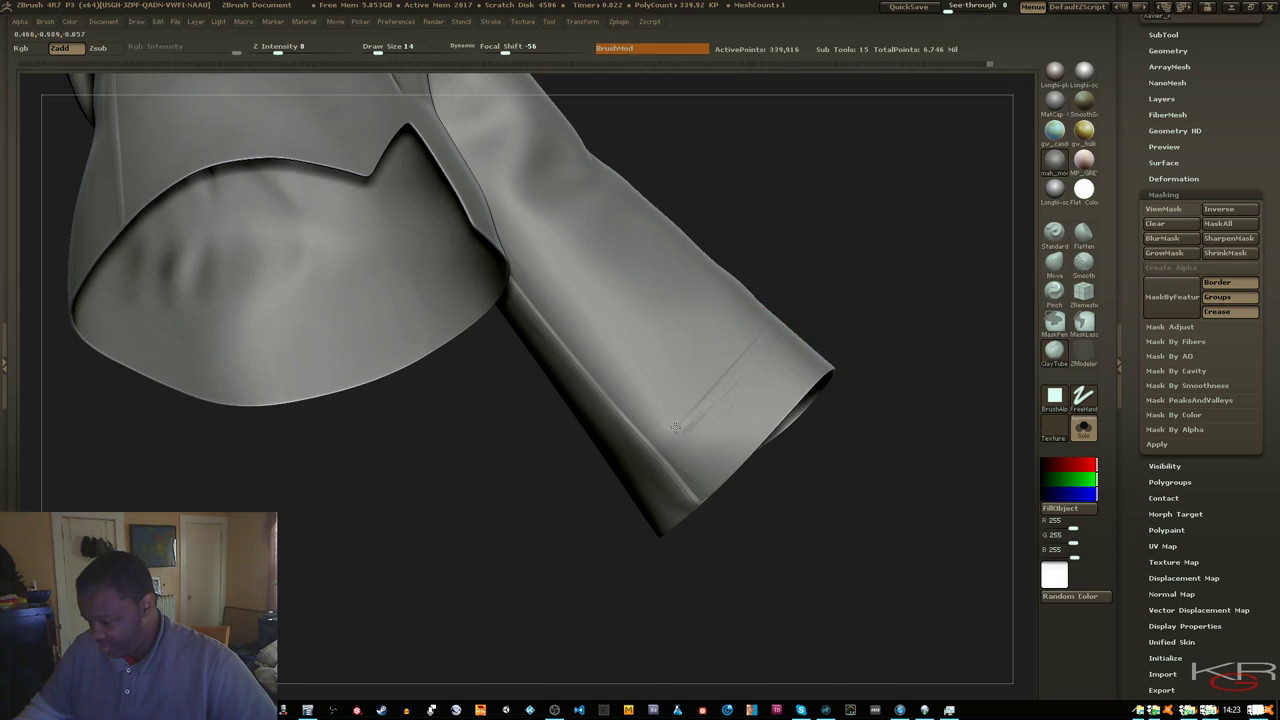
drag(762, 345, 680, 428)
mouse_move(740, 367)
mouse_down()
mouse_move(678, 430)
mouse_move(678, 449)
mouse_up()
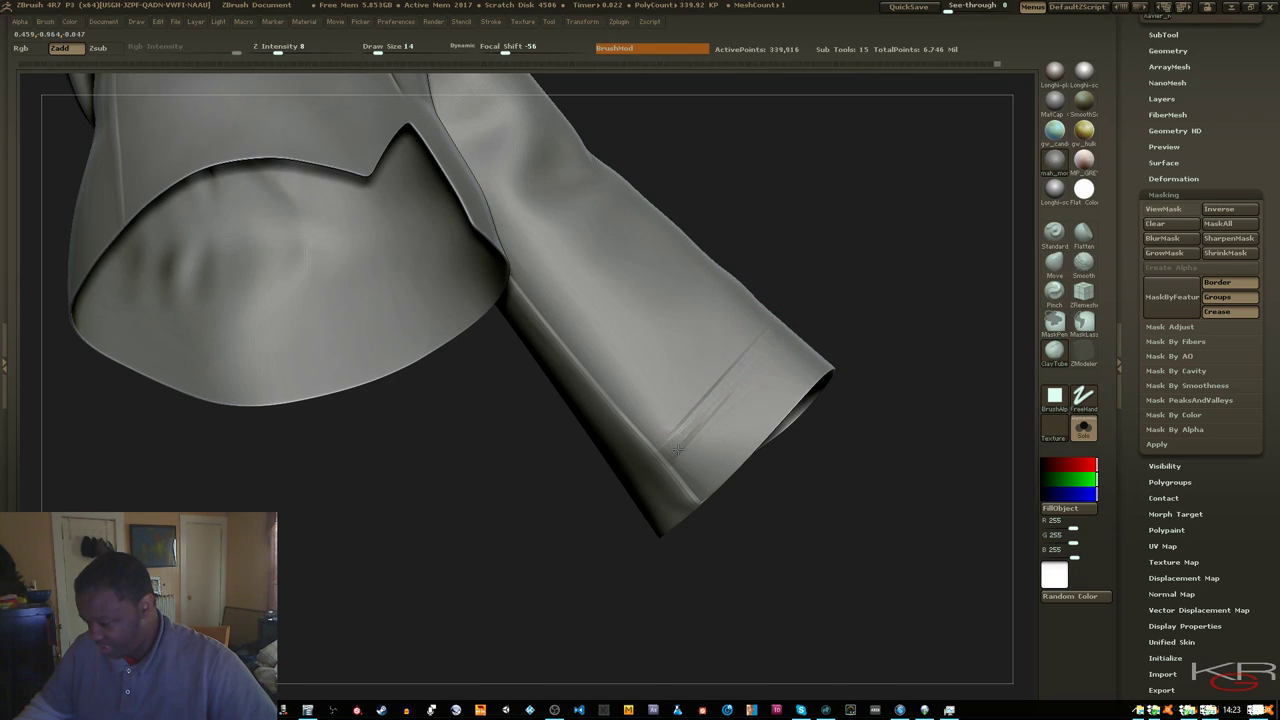
shift+drag(735, 417, 710, 432)
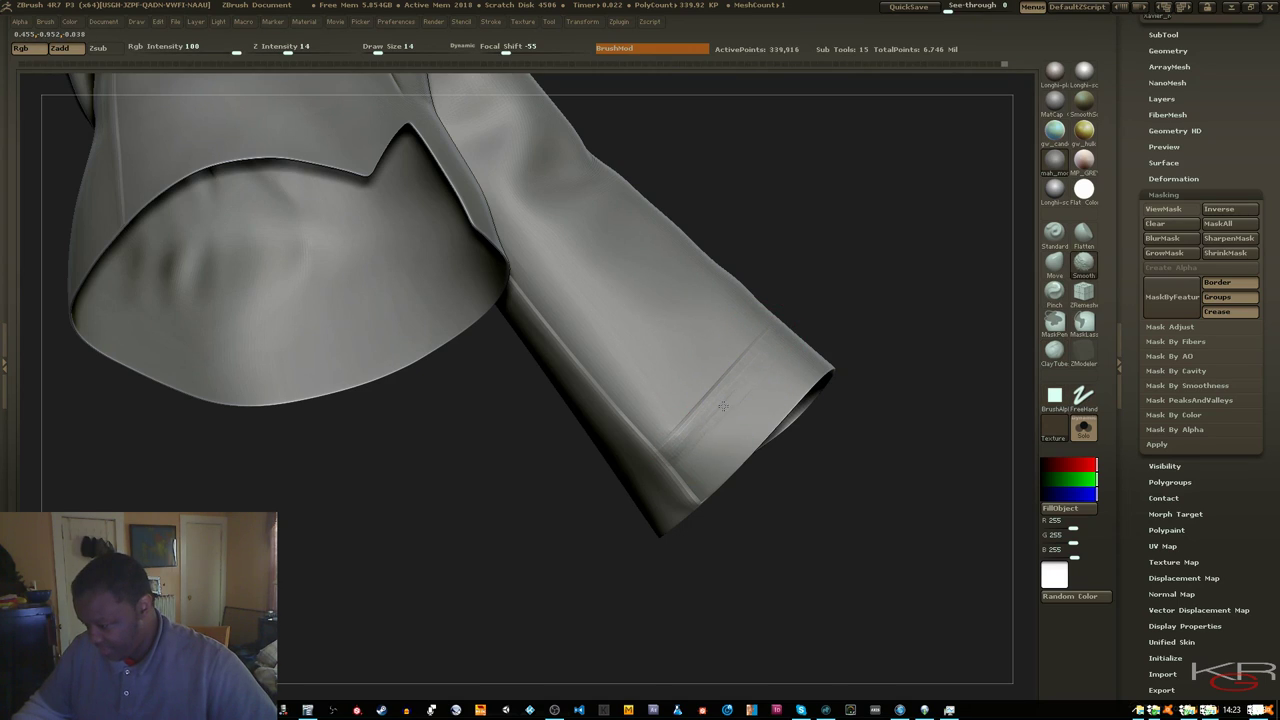
drag(609, 563, 671, 443)
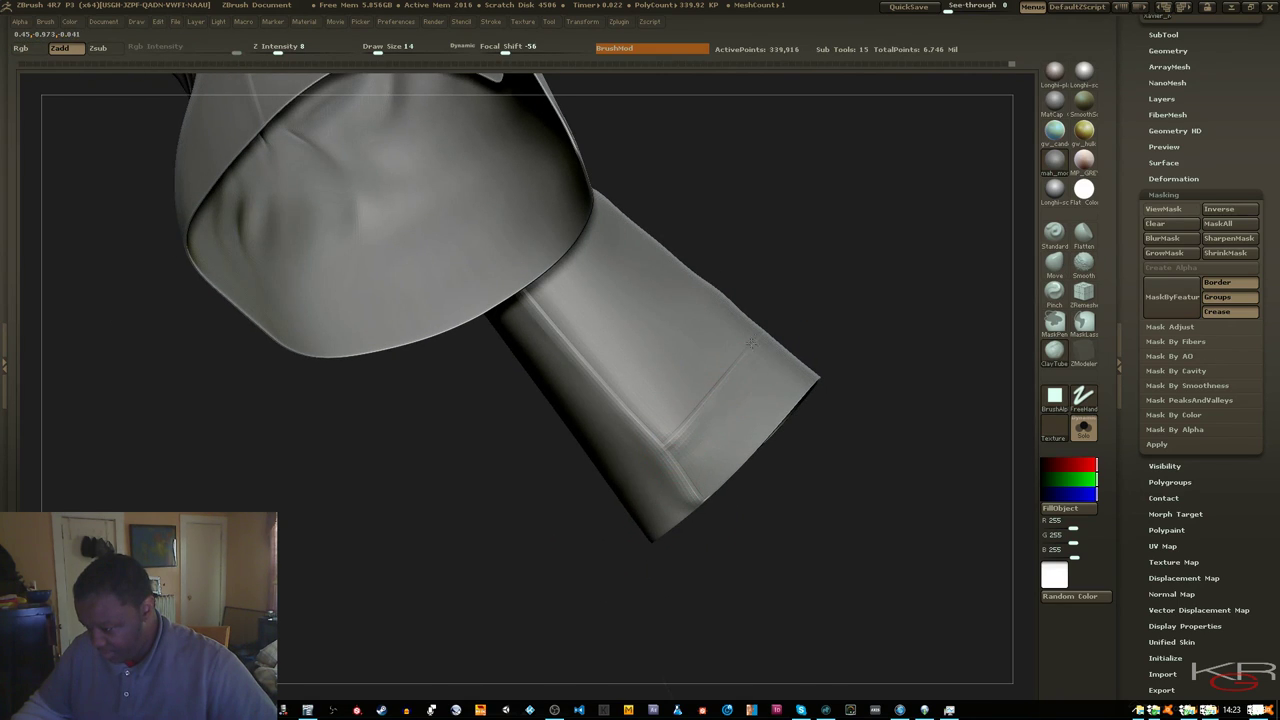
mouse_move(725, 383)
shift+mouse_down()
mouse_move(693, 425)
mouse_move(736, 355)
shift+mouse_up()
mouse_move(692, 408)
mouse_down()
mouse_move(667, 446)
mouse_move(719, 410)
mouse_move(701, 436)
mouse_move(690, 424)
mouse_up()
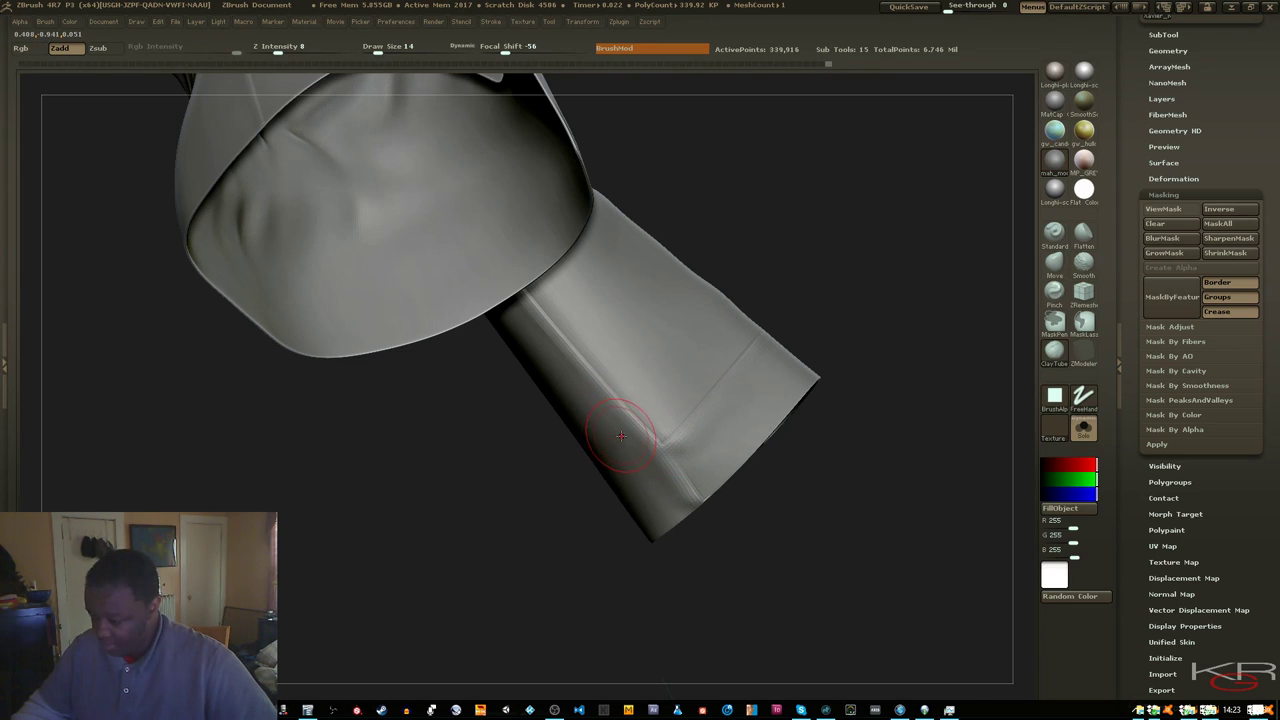
Clear the canvas, redraw the garment on it, and return to Edit mode
key(ctrl)
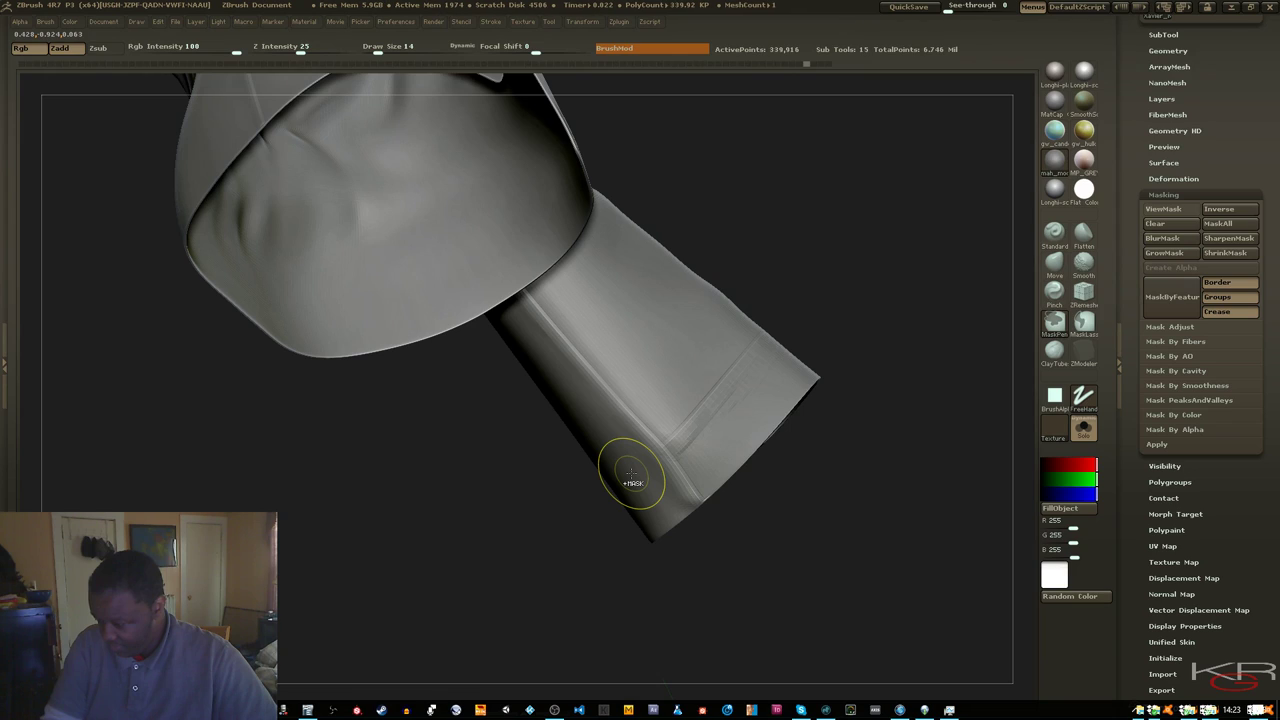
key(ctrl+n)
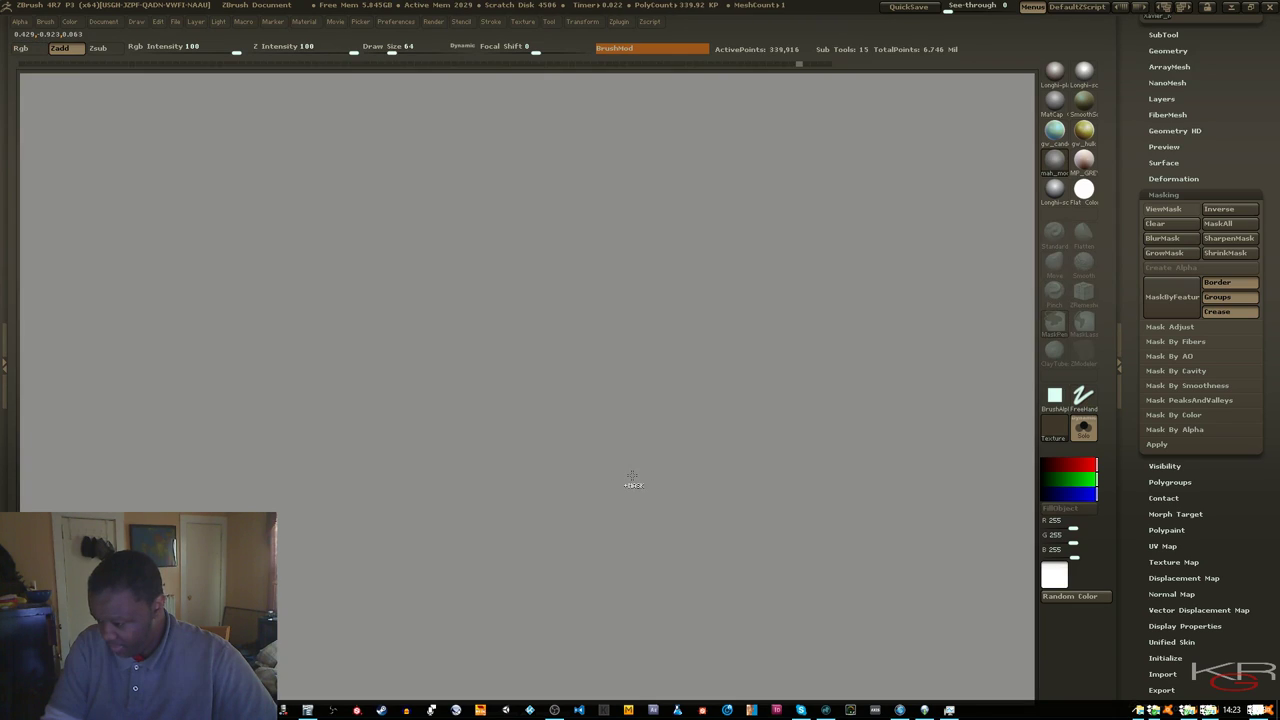
drag(618, 368, 630, 390)
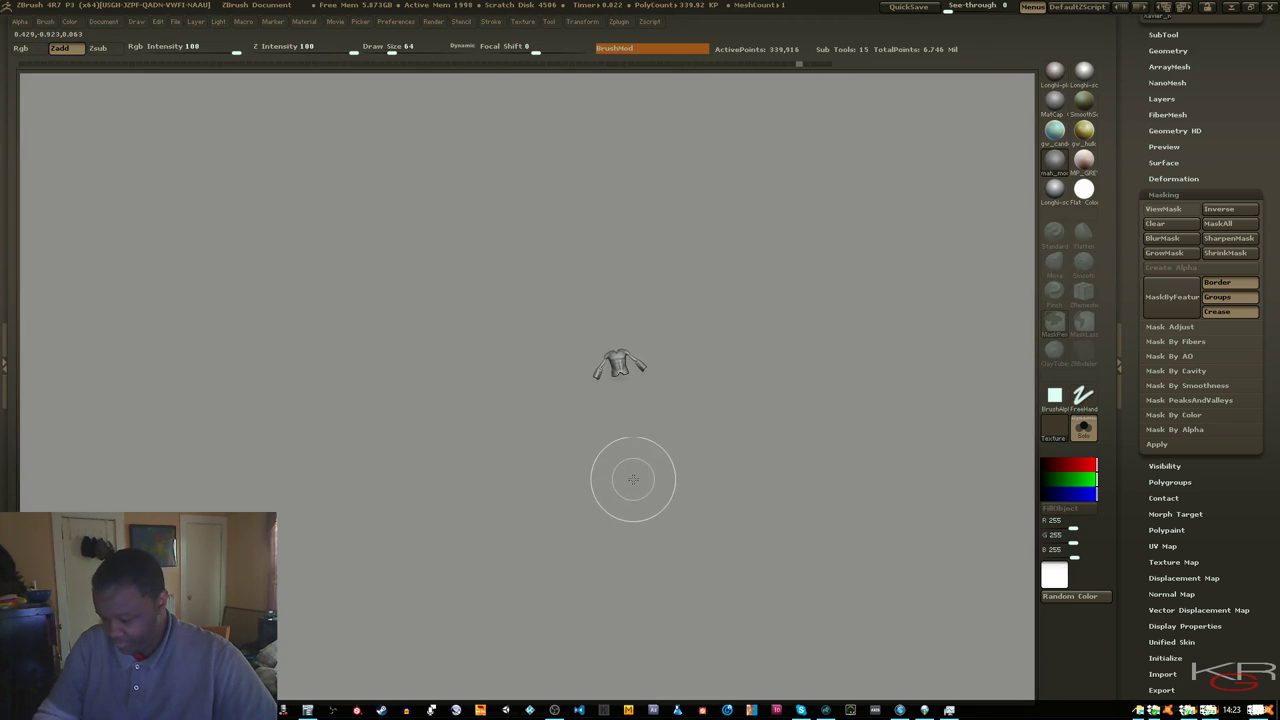
key(t)
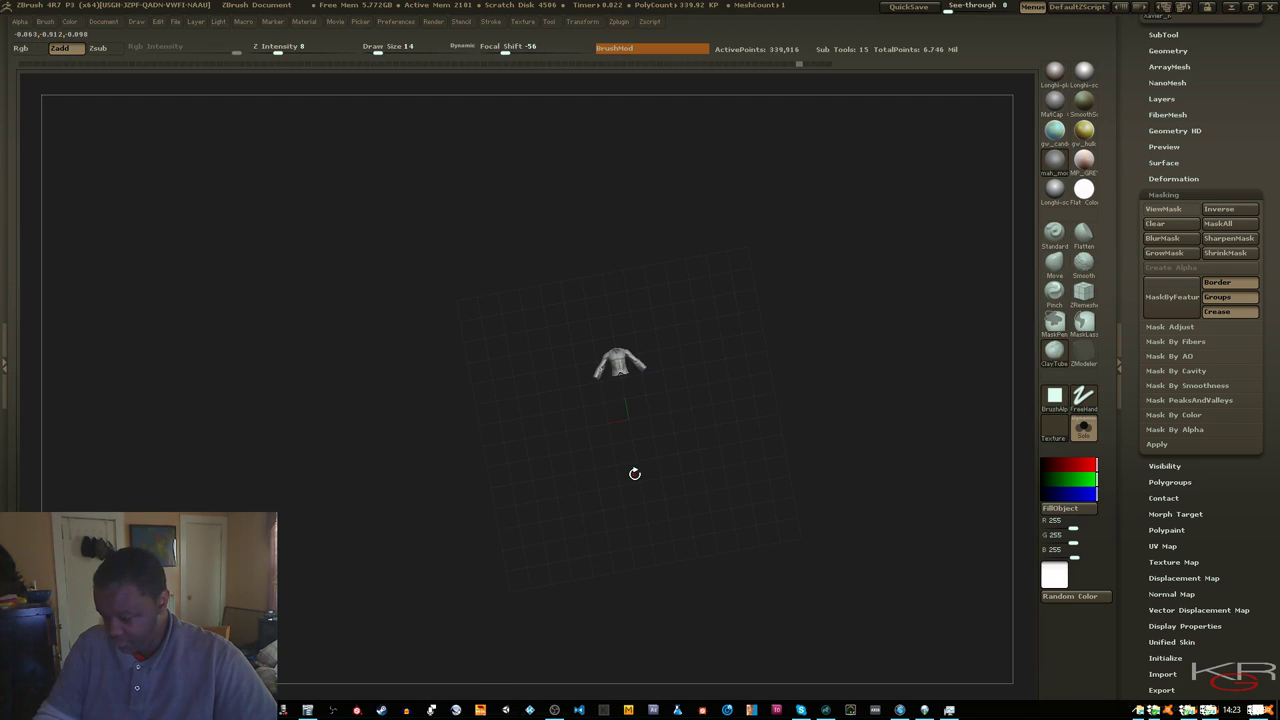
Fit the garment in the view and turn on the polygroup display to examine the sleeve and cuff groups
key(f)
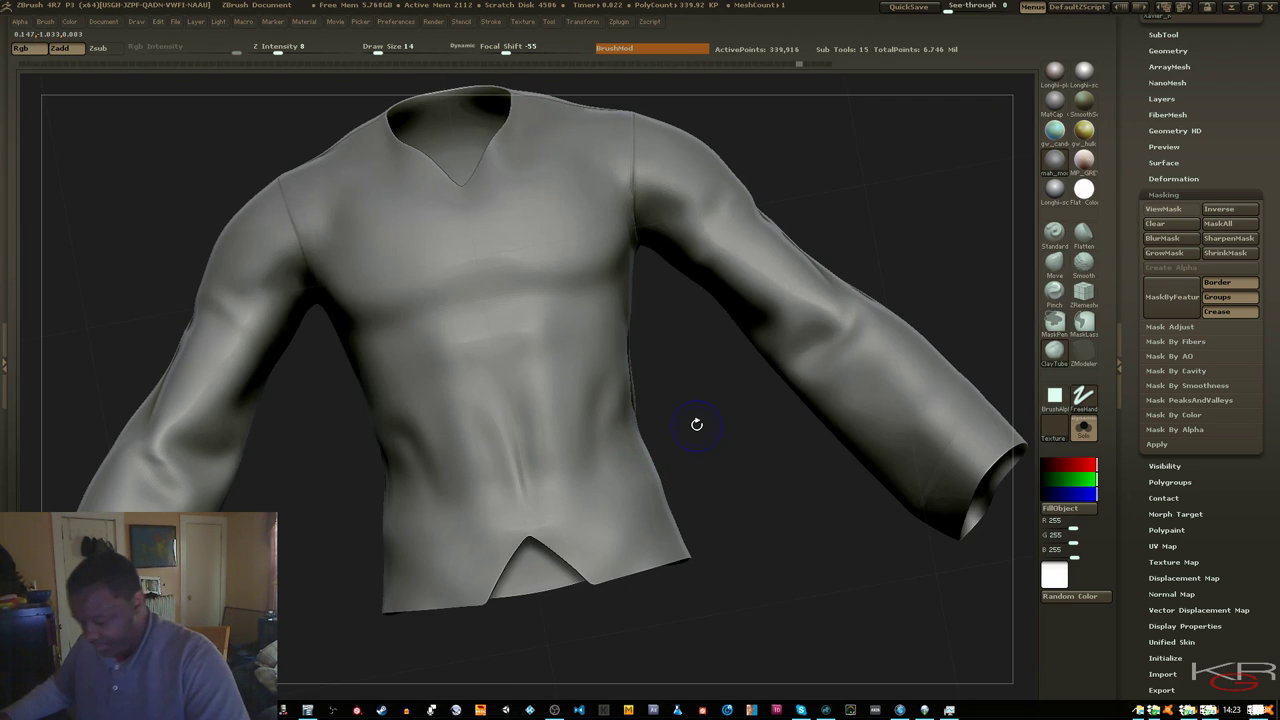
key(shift+f)
drag(804, 491, 815, 461)
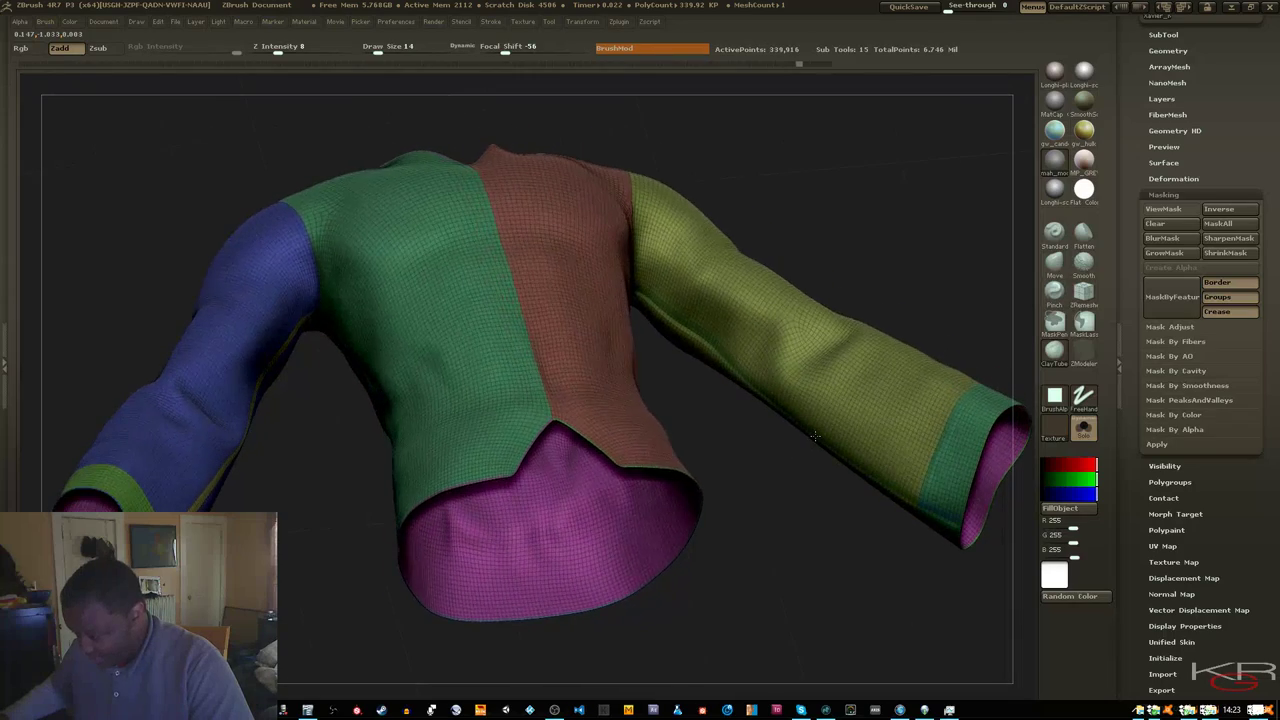
alt+drag(863, 554, 570, 477)
ctrl+right_drag(851, 500, 823, 566)
drag(783, 569, 803, 500)
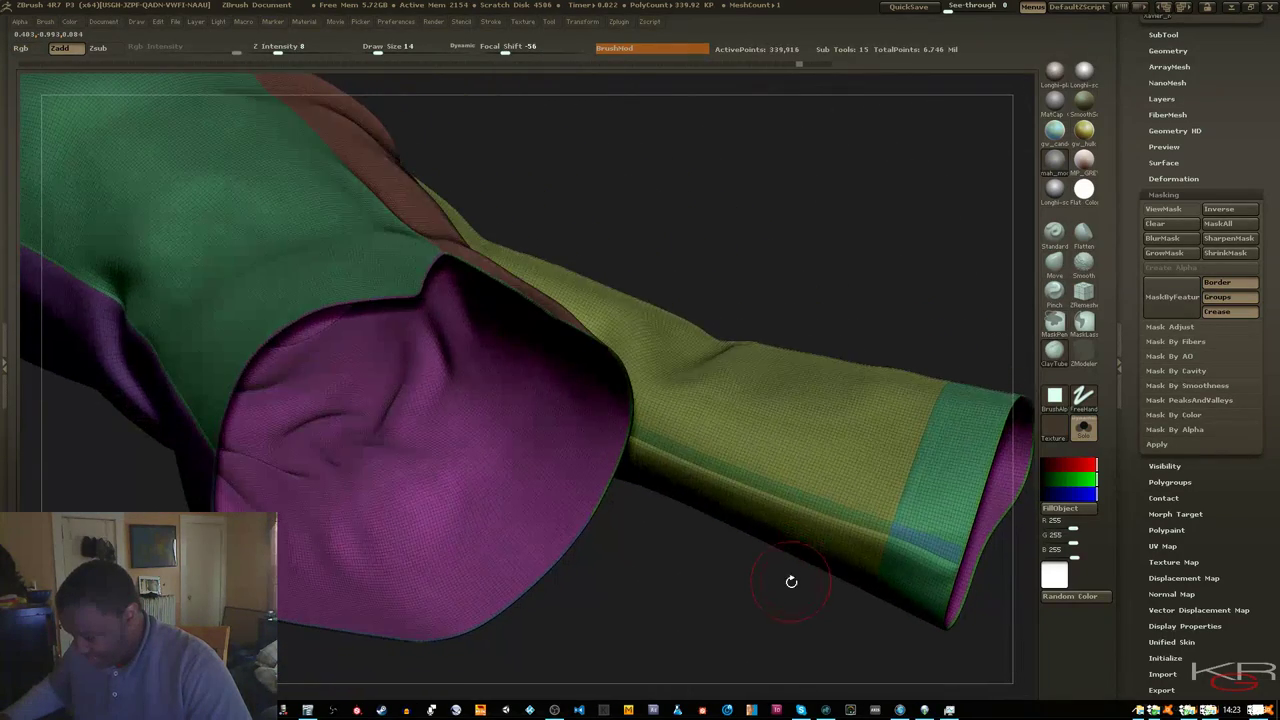
alt+drag(738, 572, 524, 496)
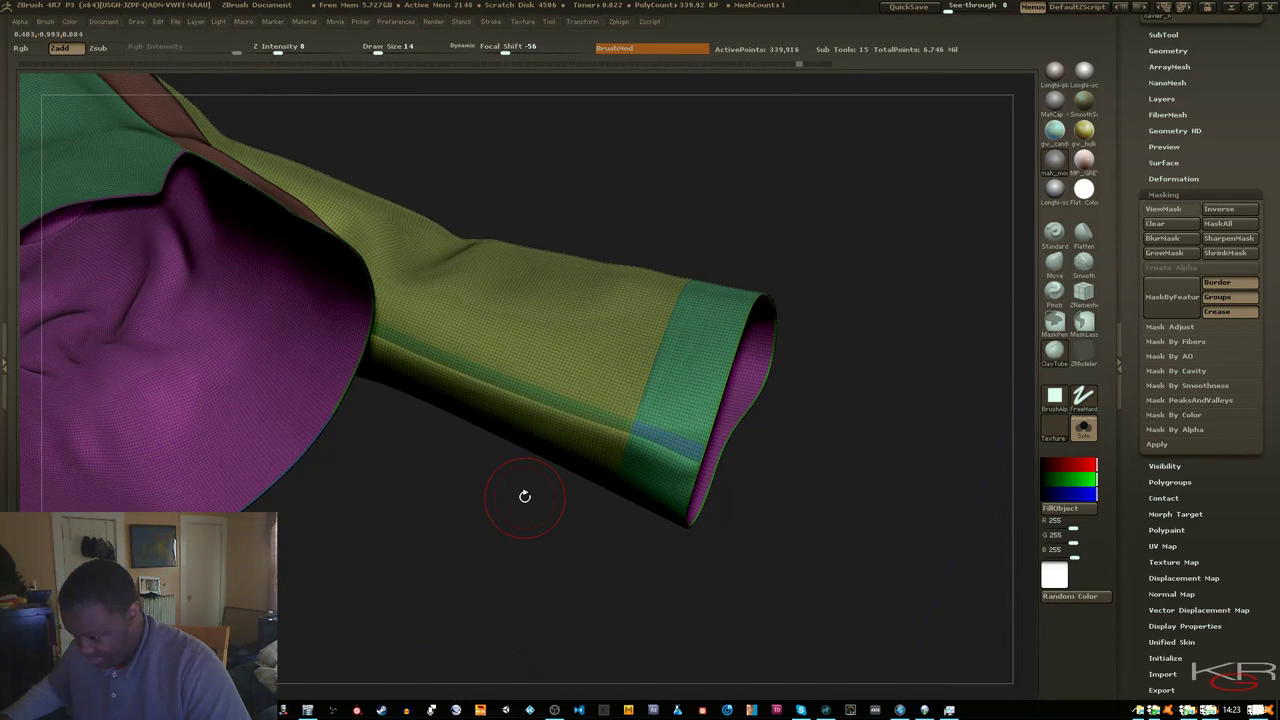
ctrl+right_drag(831, 518, 842, 542)
alt+drag(694, 571, 463, 486)
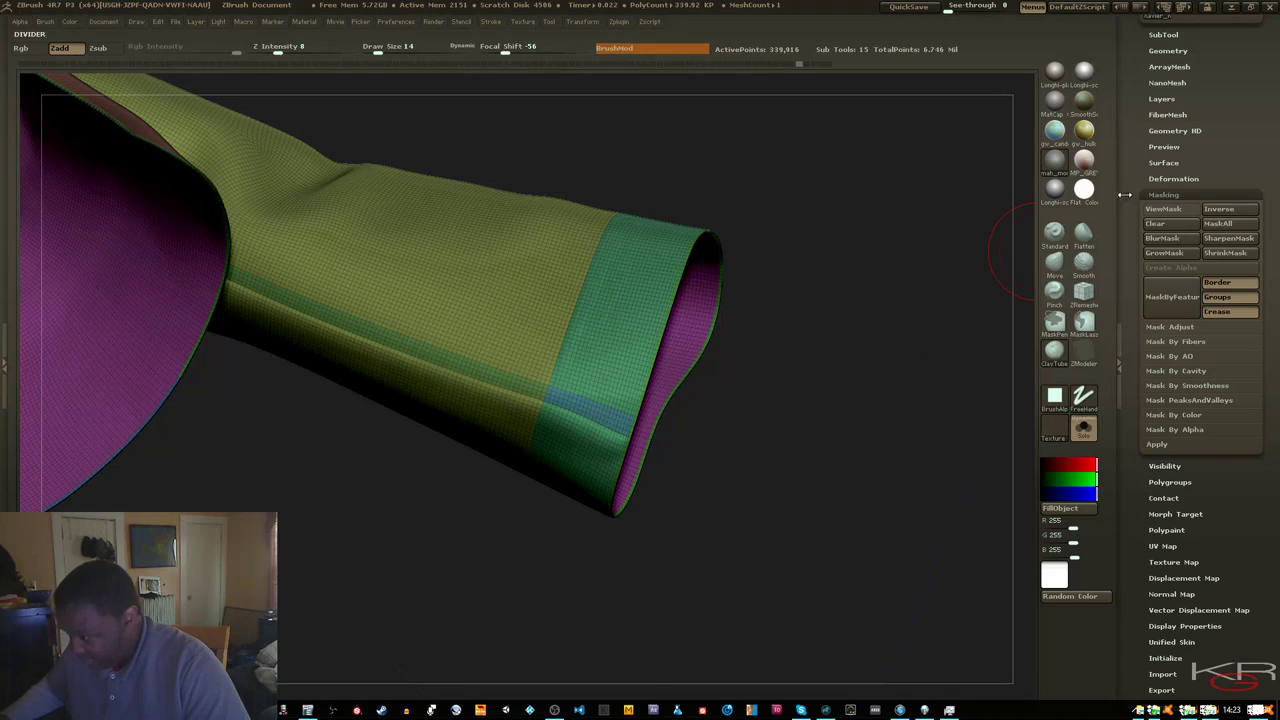
Check the mask around the cuff with ViewMask, turn ViewMask back off, and turn off the polygroup display
click(1157, 210)
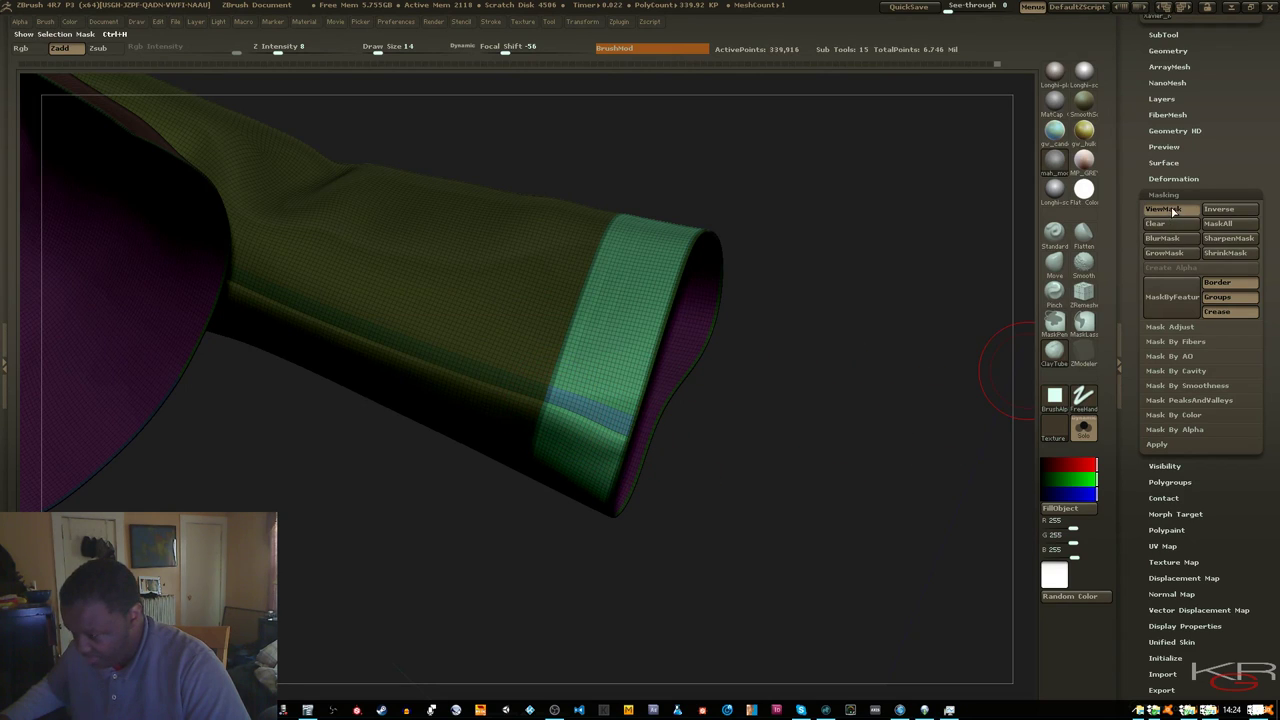
click(1173, 212)
key(shift+f)
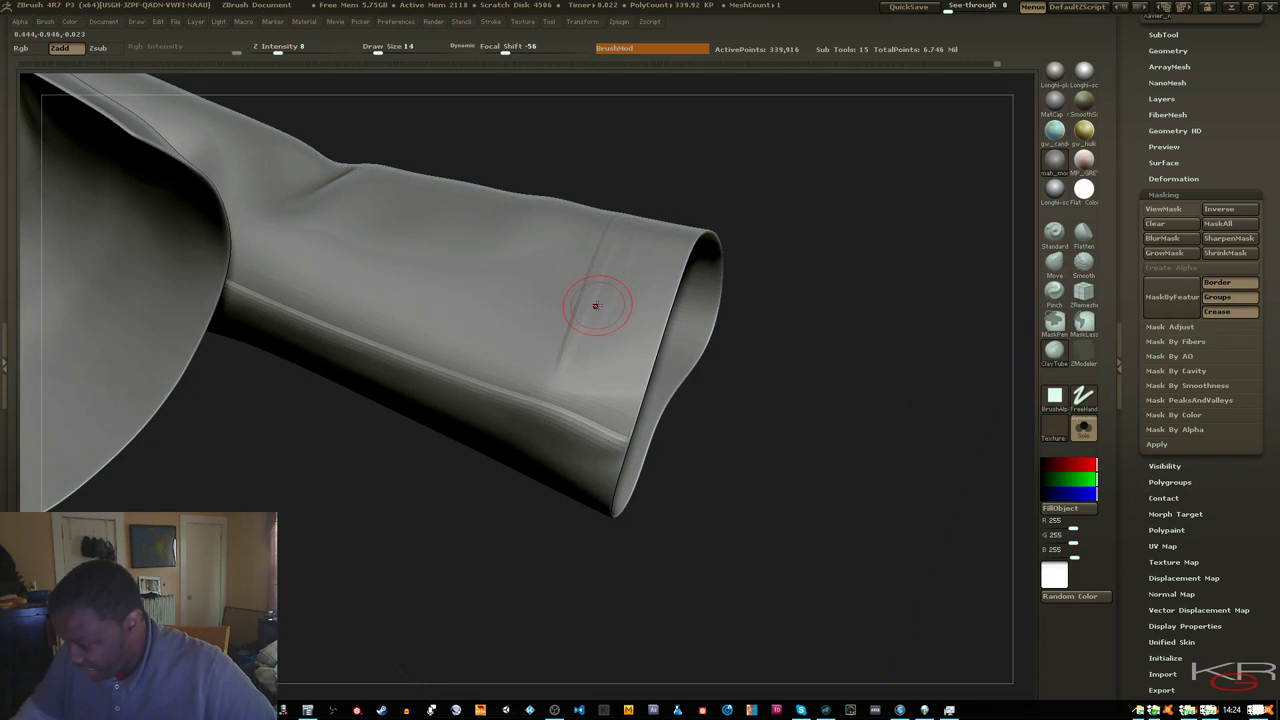
Set Draw Size to 5, add ClayTubes strokes along the cuff's upper edge down to the sleeve's lengthwise seam, and smooth them
key(shift)
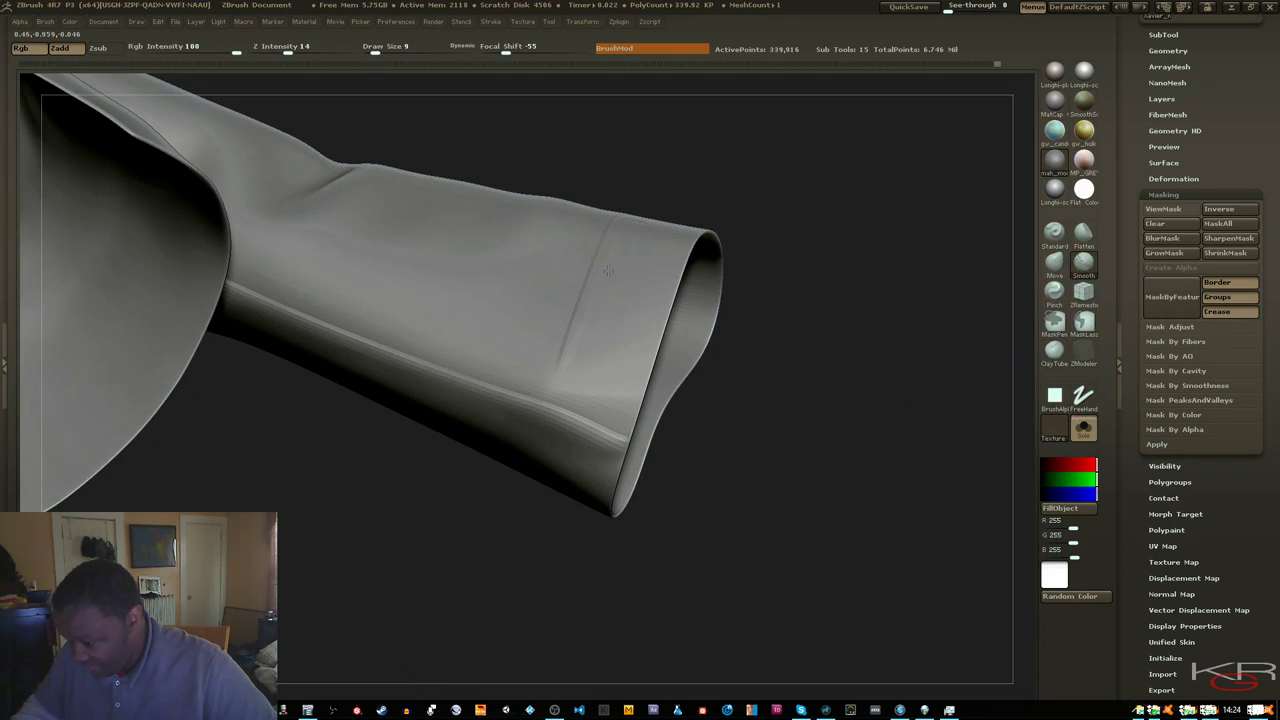
drag(563, 366, 557, 384)
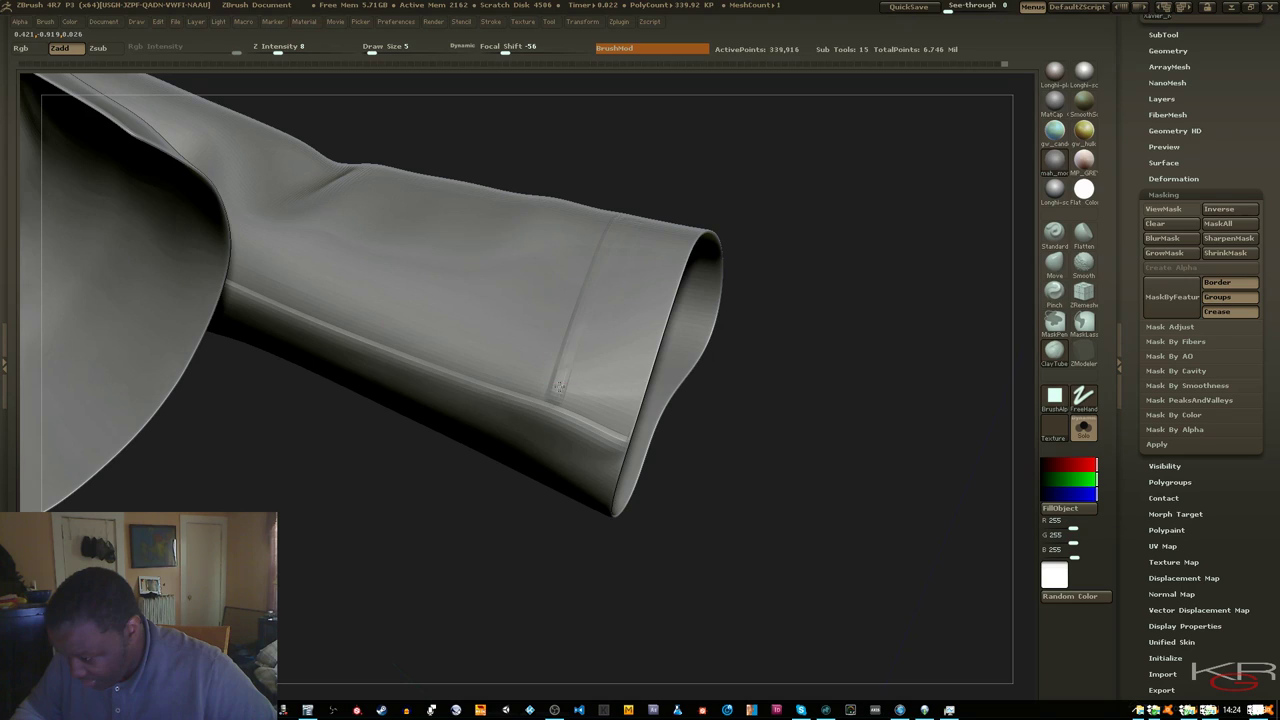
drag(608, 257, 570, 354)
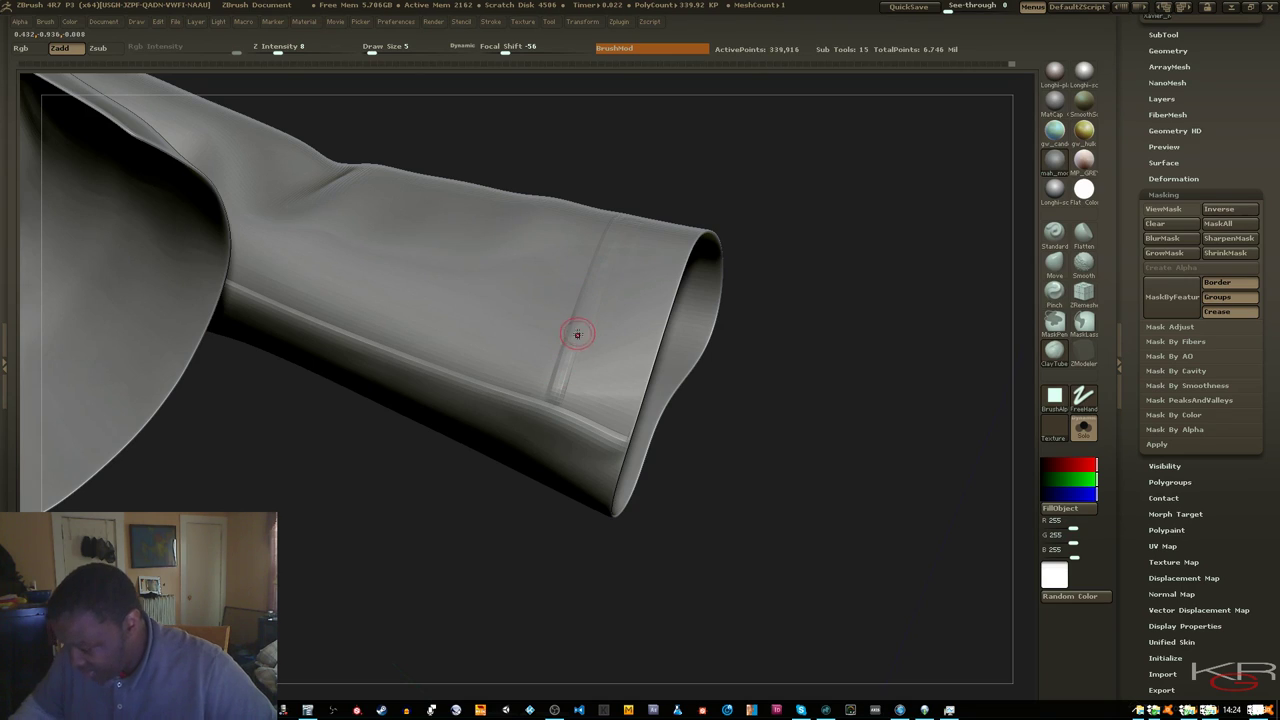
shift+drag(598, 302, 563, 389)
Set Draw Size to 8 and build up a raised seam around the outer side of the cuff edge with ClayTubes strokes
mouse_move(800, 429)
mouse_down()
mouse_move(712, 455)
mouse_move(723, 500)
mouse_move(851, 483)
mouse_move(826, 531)
mouse_move(785, 508)
mouse_up()
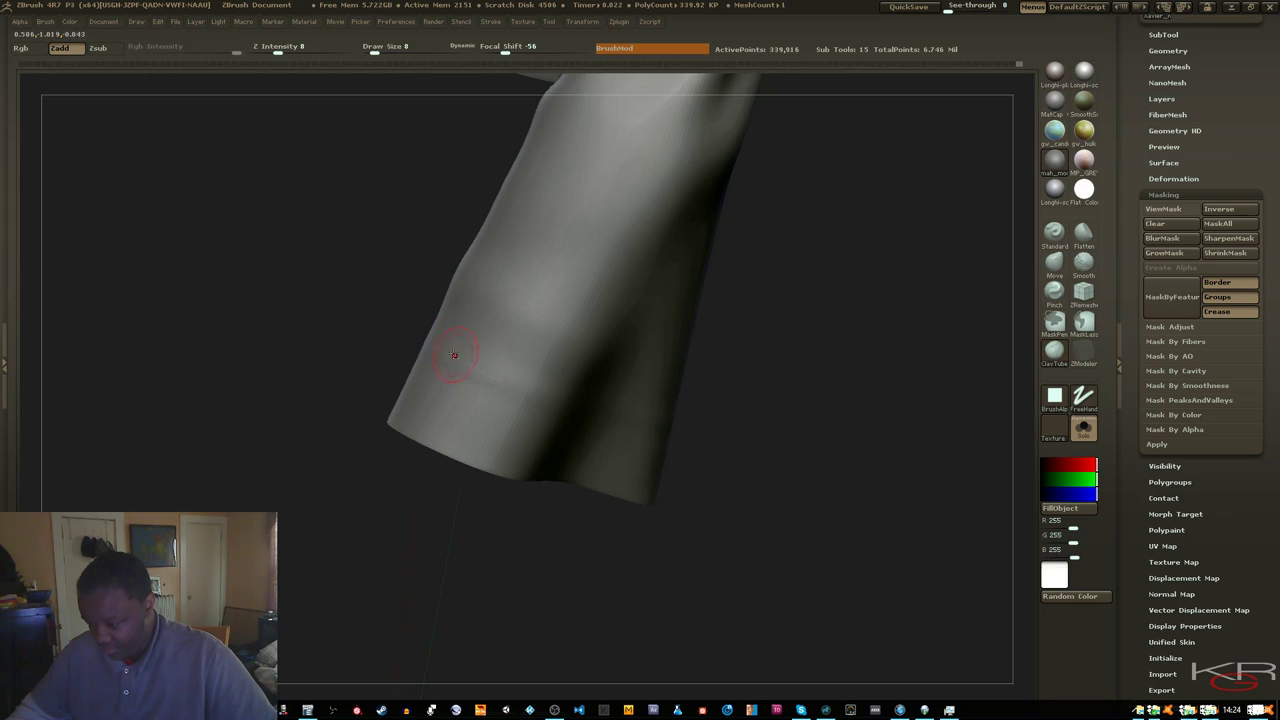
mouse_move(423, 331)
mouse_down()
mouse_move(571, 411)
mouse_move(424, 329)
mouse_up()
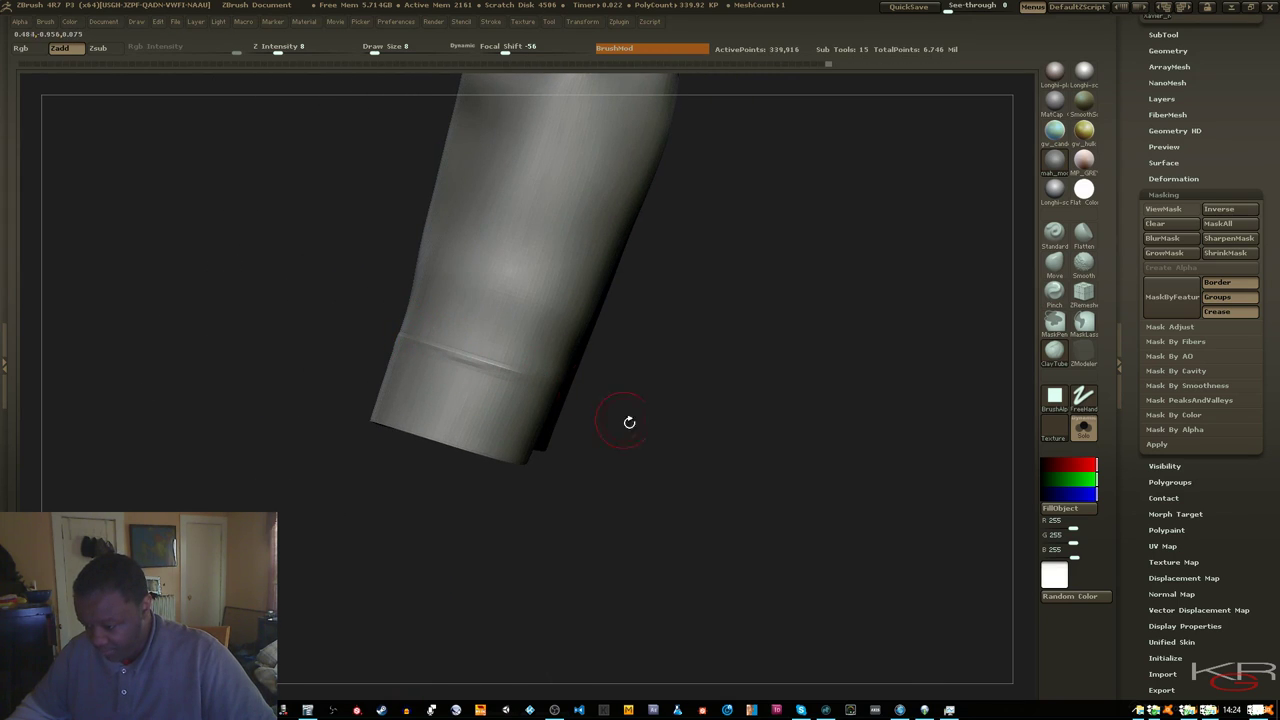
drag(626, 420, 618, 430)
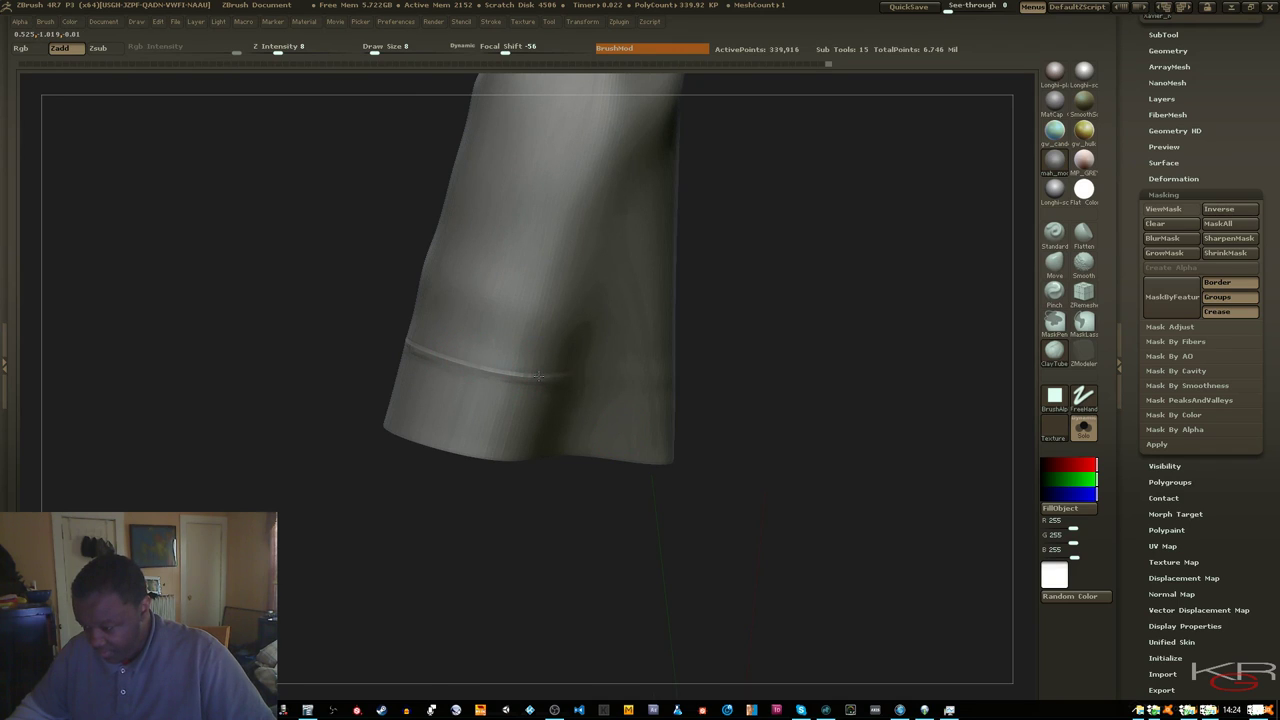
drag(758, 434, 672, 430)
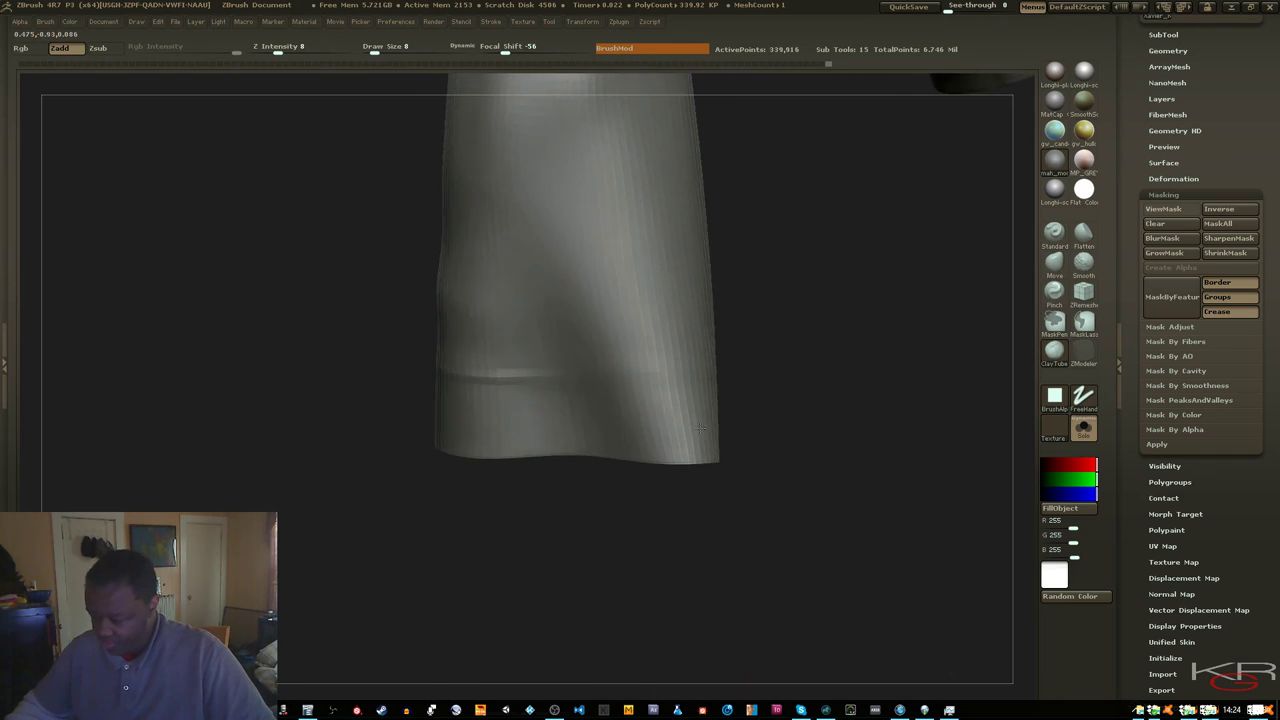
drag(472, 373, 540, 373)
drag(639, 377, 629, 371)
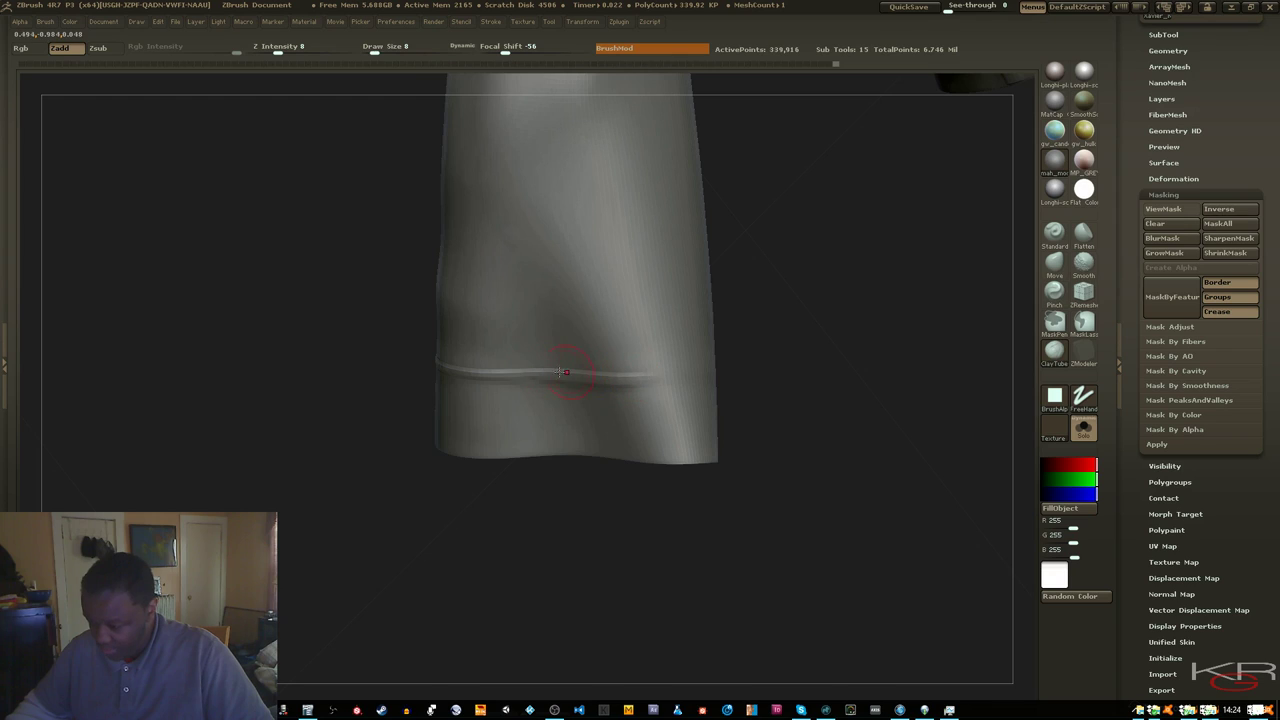
drag(803, 421, 657, 373)
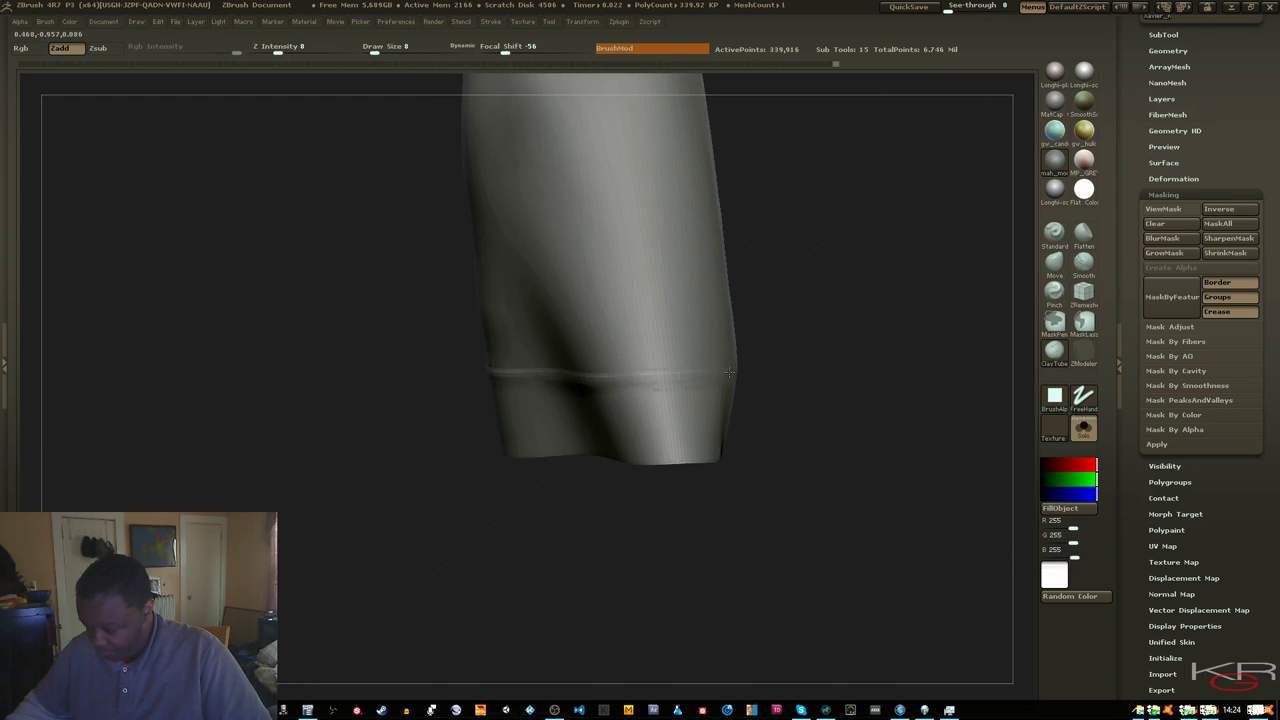
drag(827, 411, 700, 386)
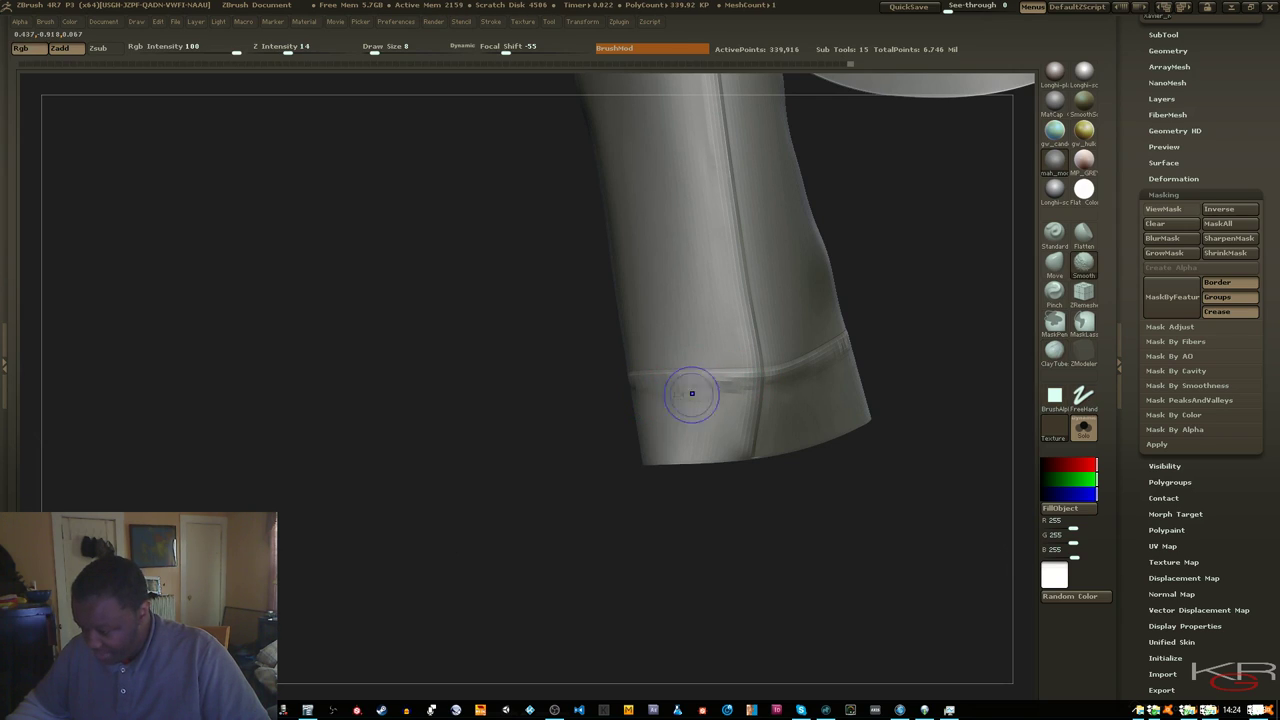
Smooth the cuff surface just below the raised seam and even out the ridge across the cuff's wavy side
mouse_move(692, 394)
shift+mouse_down()
mouse_move(732, 384)
mouse_move(676, 386)
shift+mouse_up()
drag(540, 400, 573, 392)
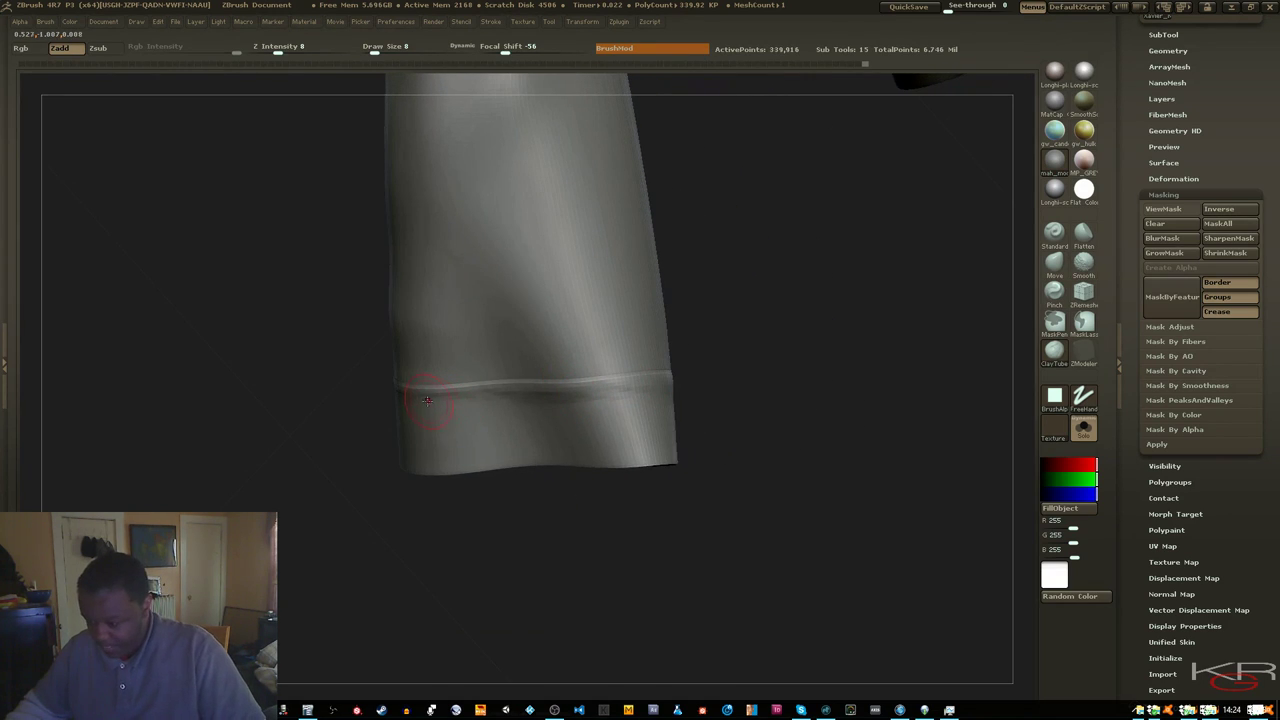
key(shift)
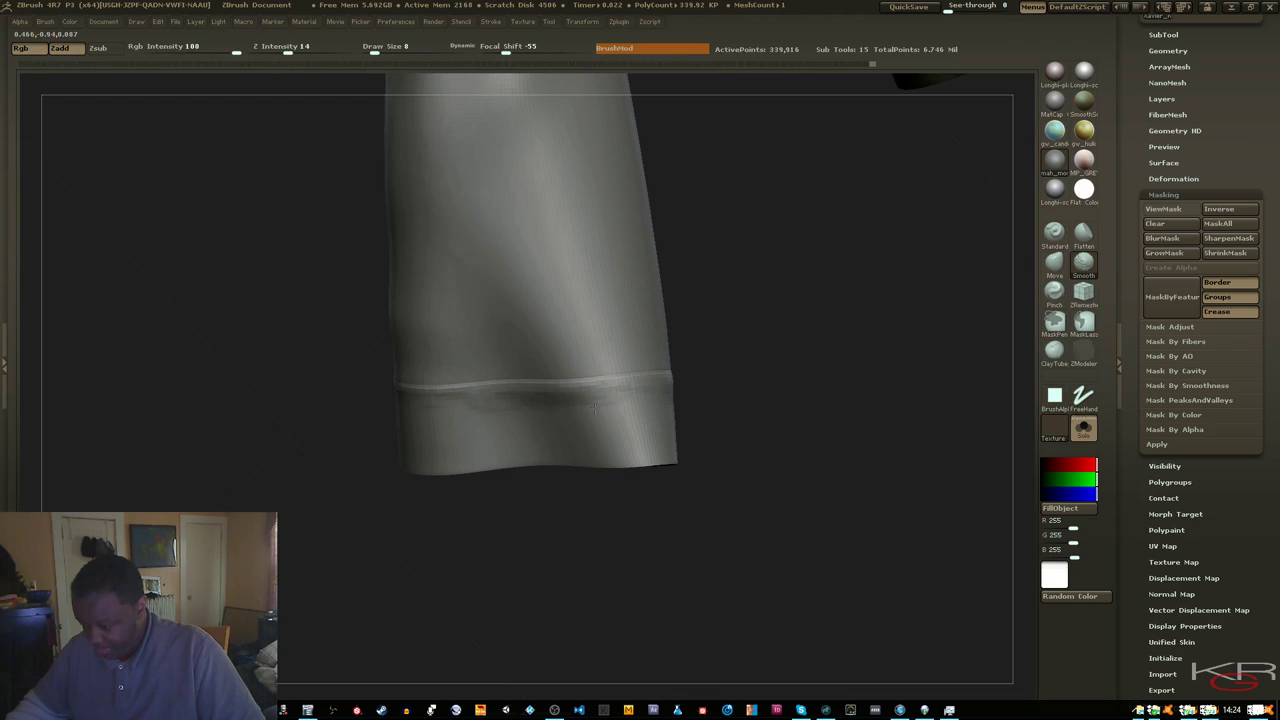
shift+drag(428, 416, 420, 417)
drag(335, 430, 245, 428)
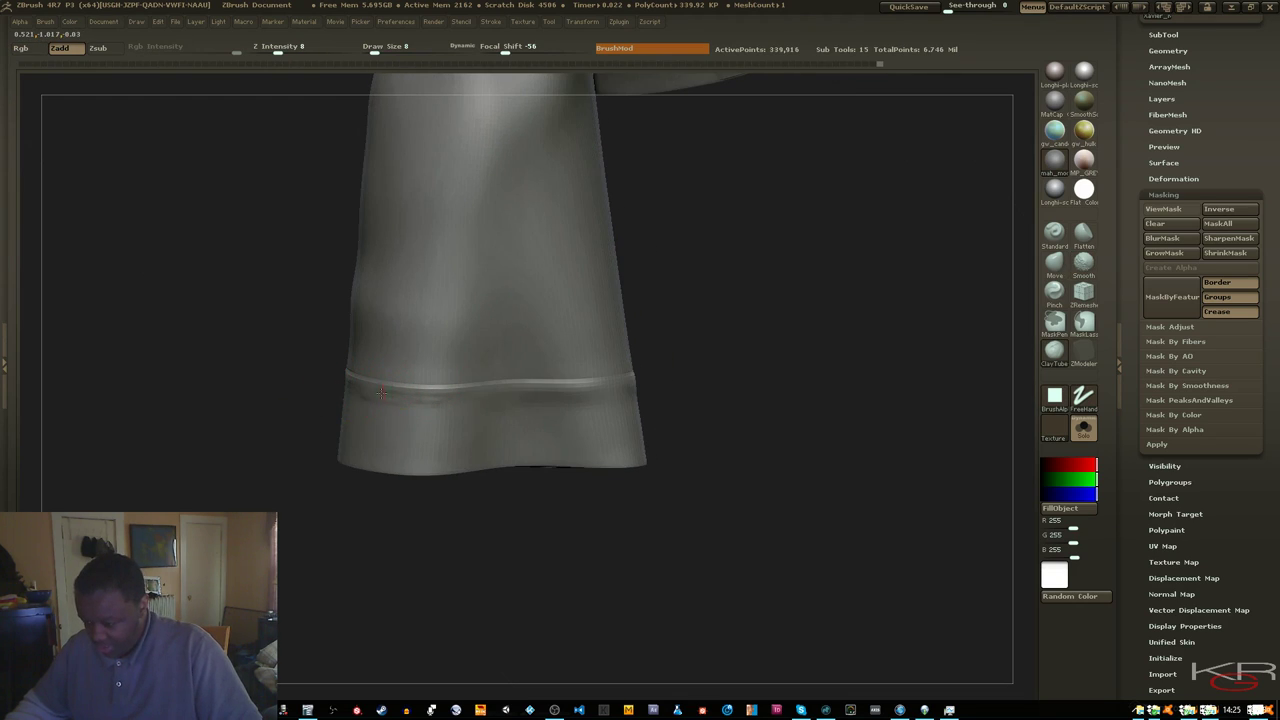
key(shift)
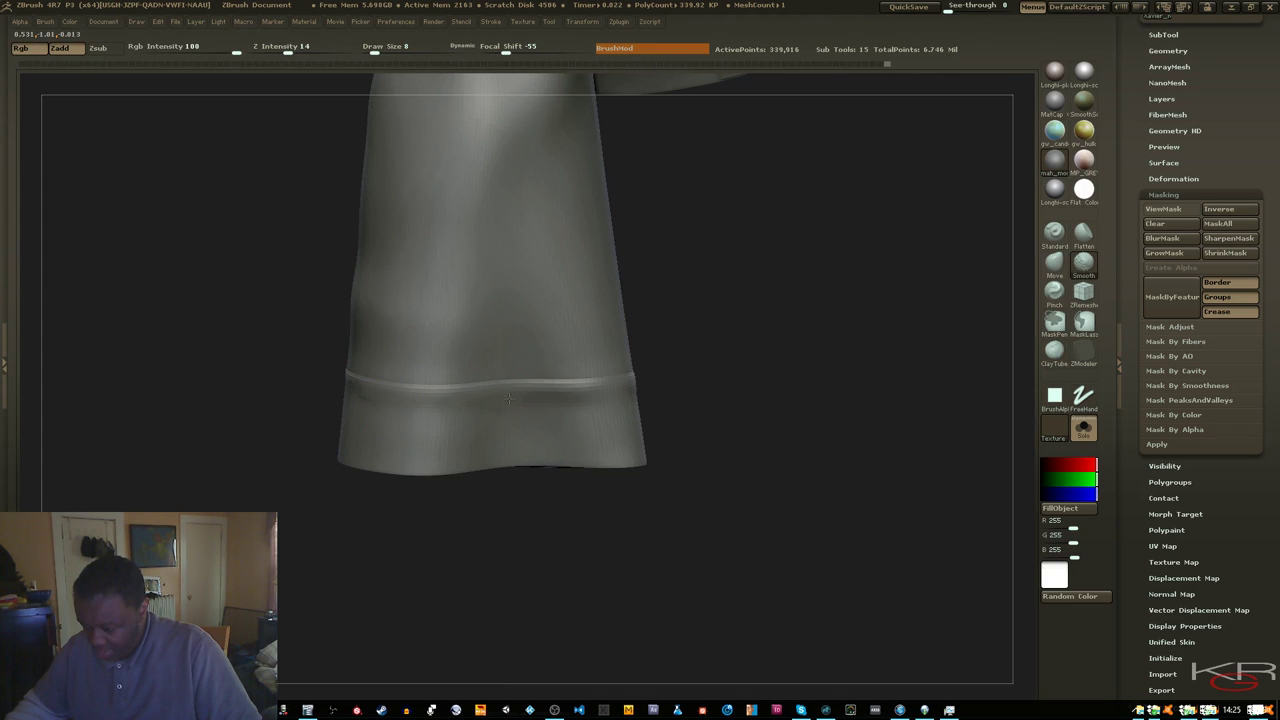
Reinforce the cuff seam toward the sleeve's lengthwise seam with ClayTubes strokes and smooth the fabric below the ridge
right_drag(563, 397, 588, 381)
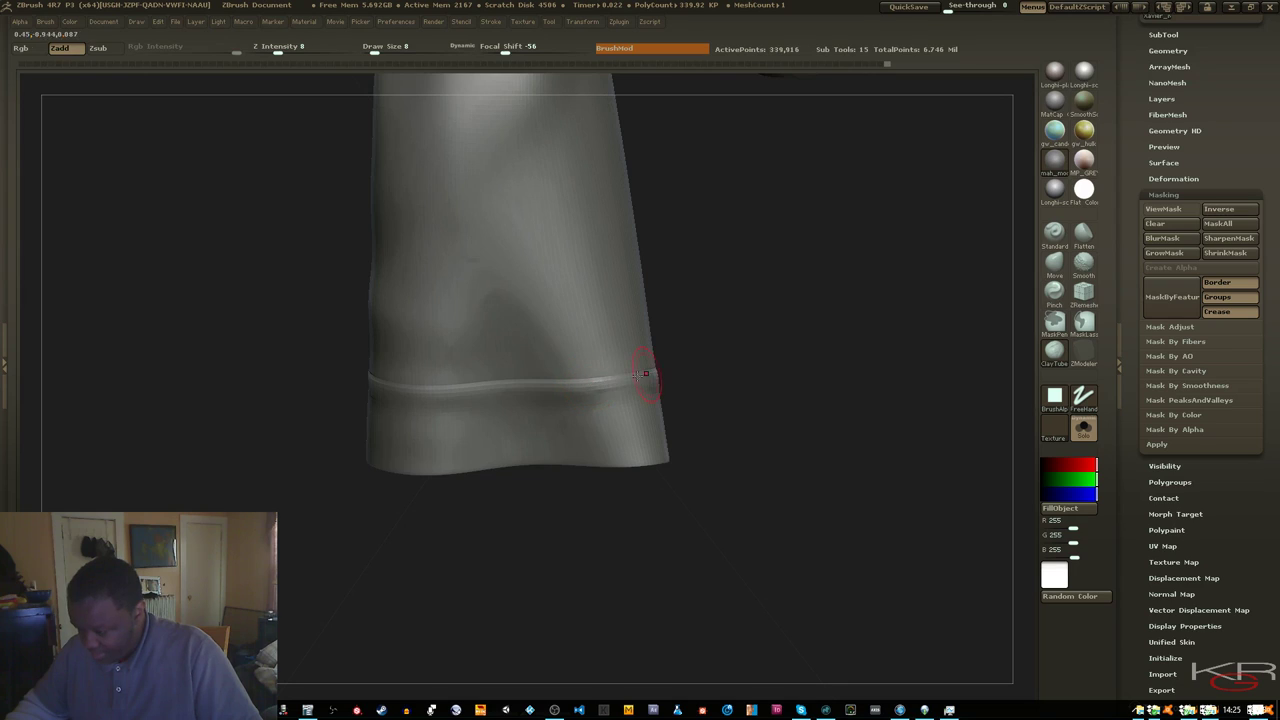
drag(721, 384, 635, 382)
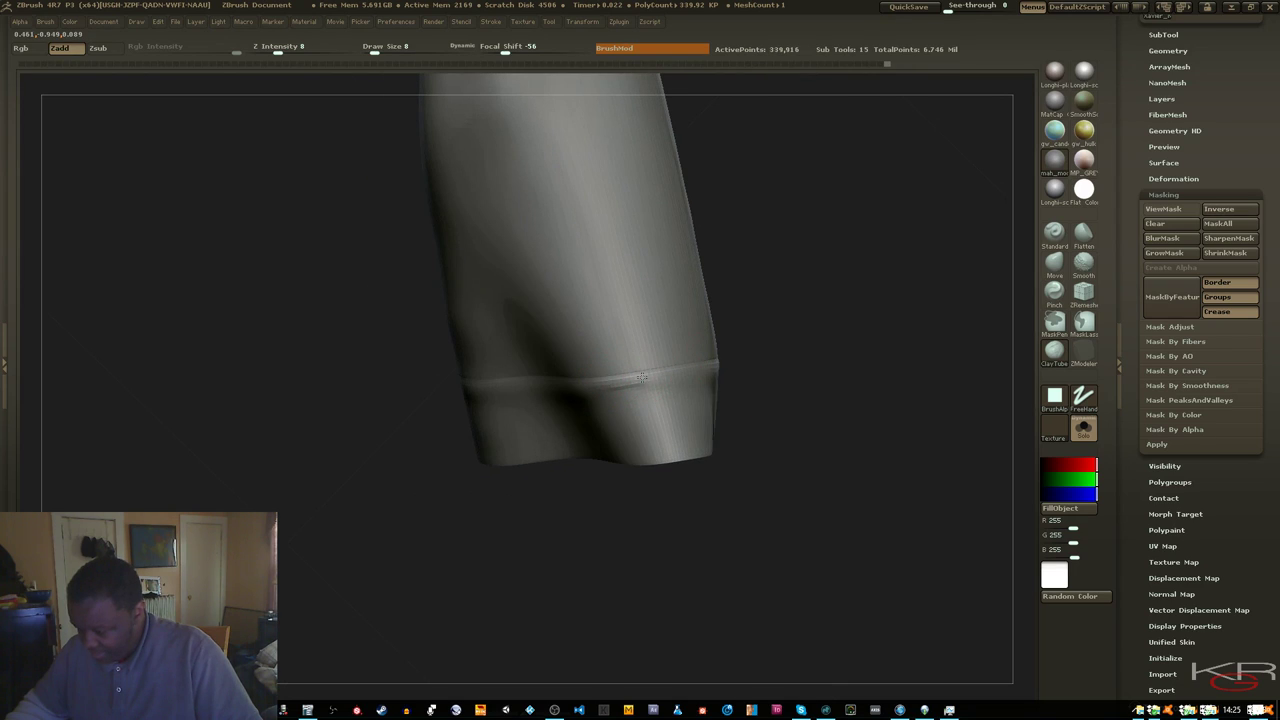
mouse_move(782, 386)
mouse_down()
mouse_move(650, 398)
mouse_move(656, 387)
mouse_up()
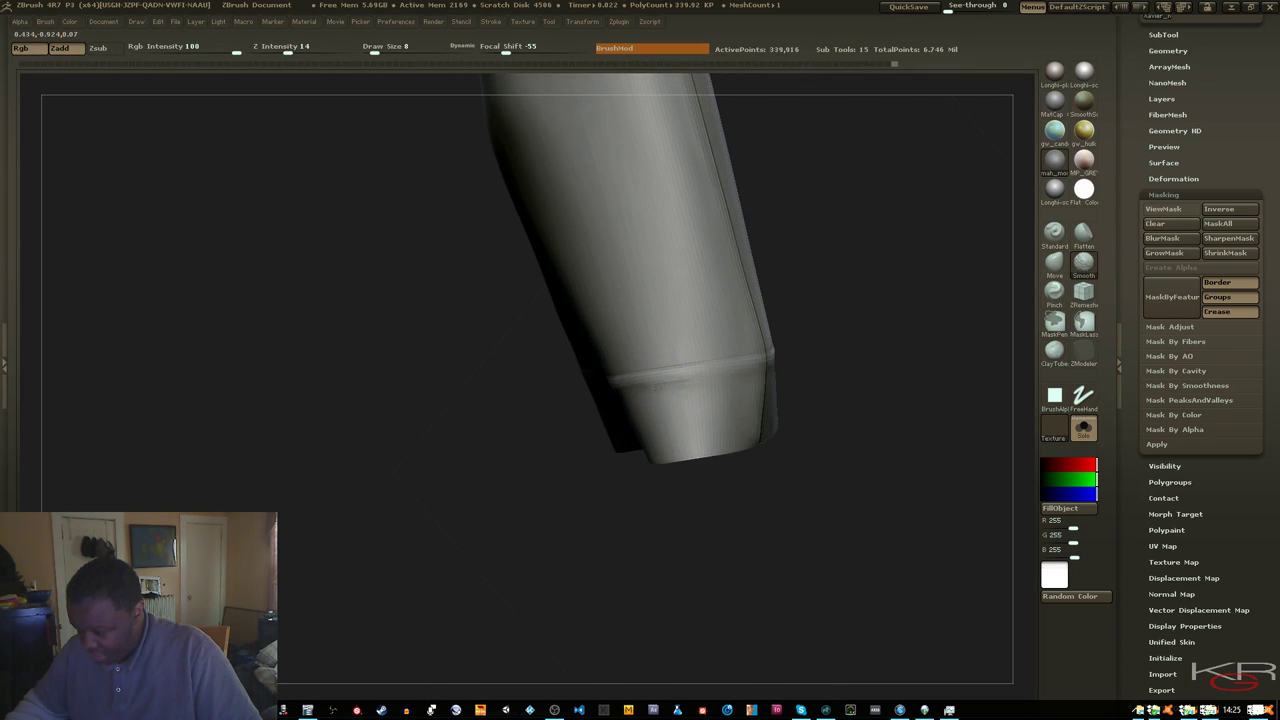
key(shift)
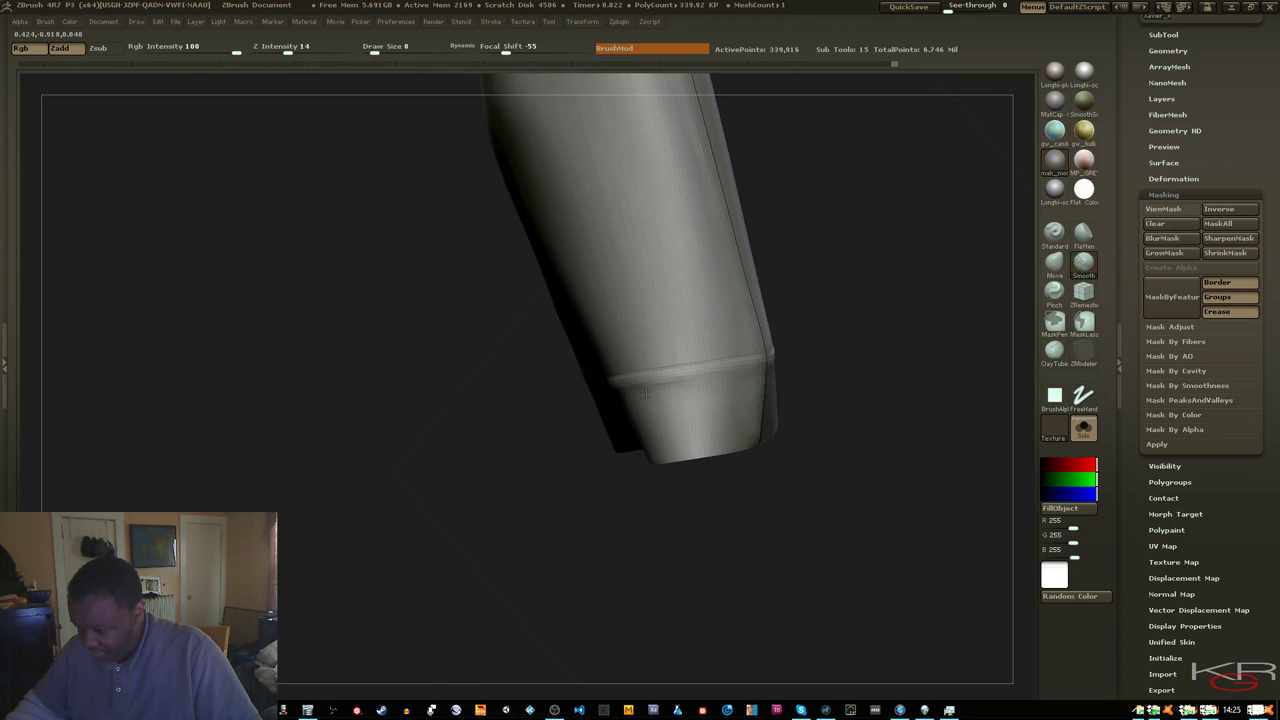
drag(559, 439, 563, 420)
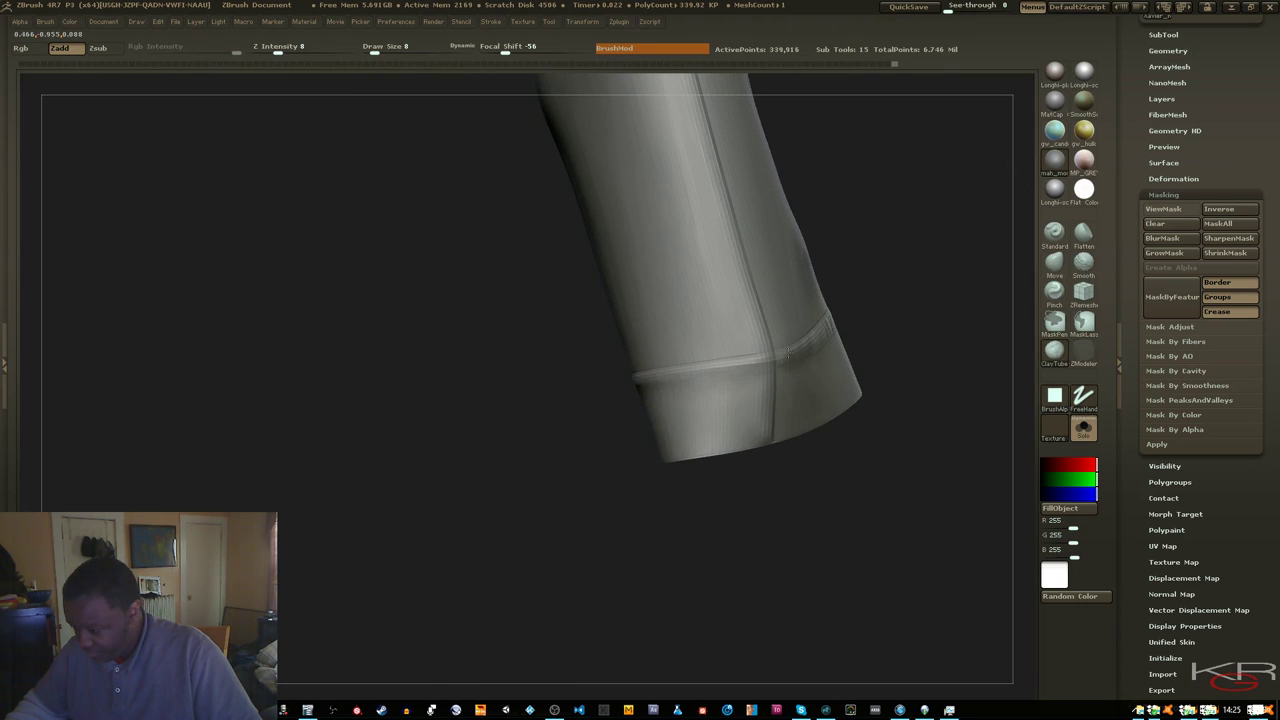
key(shift)
shift+drag(744, 365, 660, 374)
key(shift)
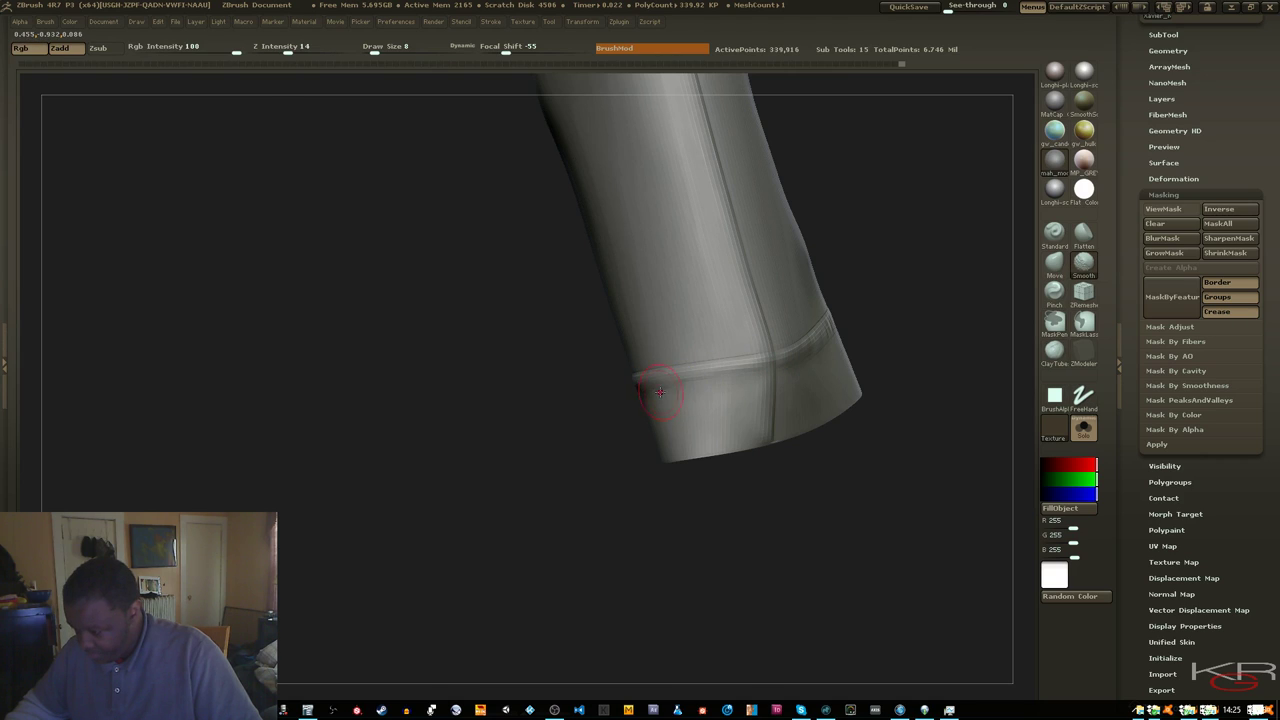
Sharpen the curved stretch of the cuff seam with more ClayTubes strokes and smooth the transition beneath it
mouse_move(563, 423)
mouse_down()
mouse_move(708, 533)
mouse_move(680, 480)
mouse_move(737, 466)
mouse_move(591, 386)
mouse_up()
key(shift)
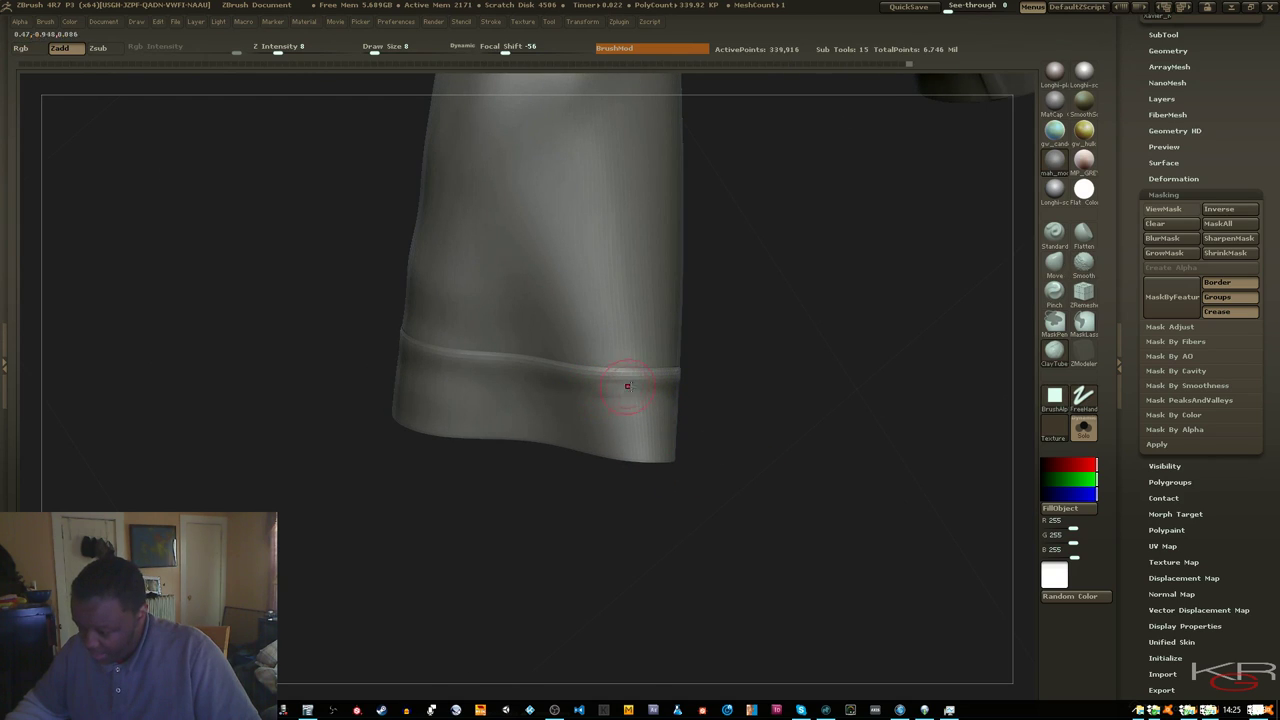
key(shift)
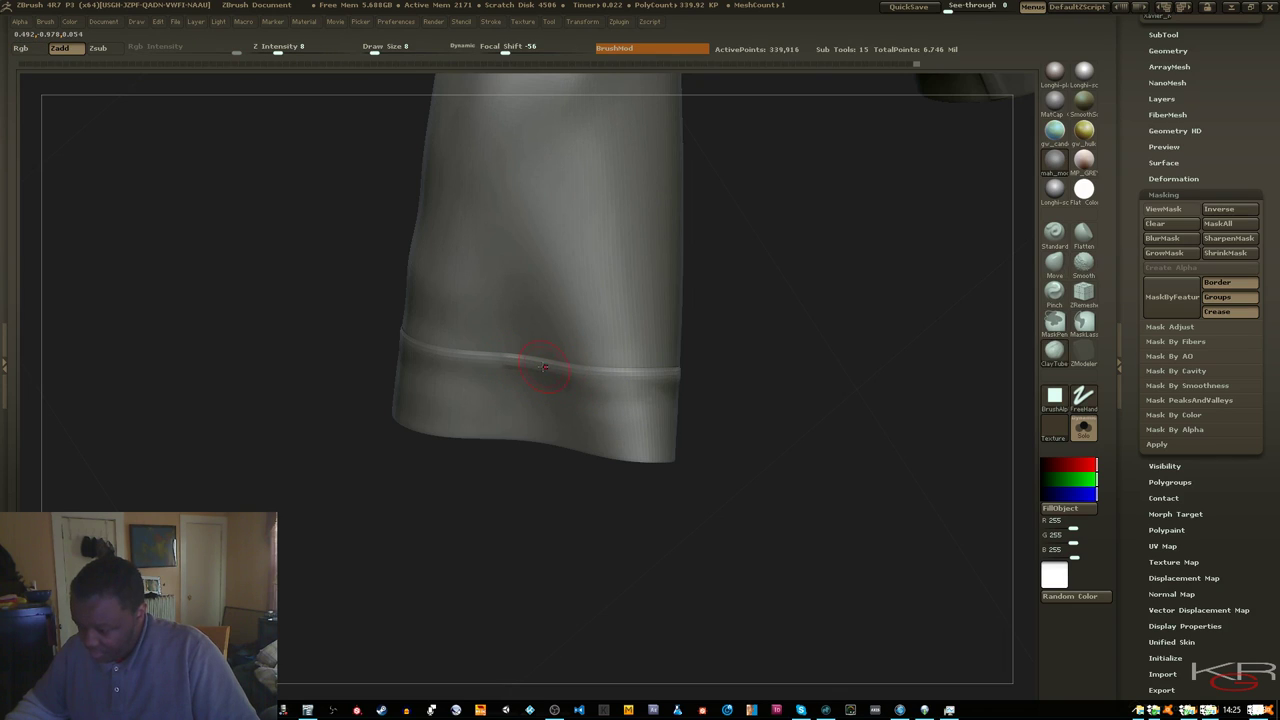
key(shift)
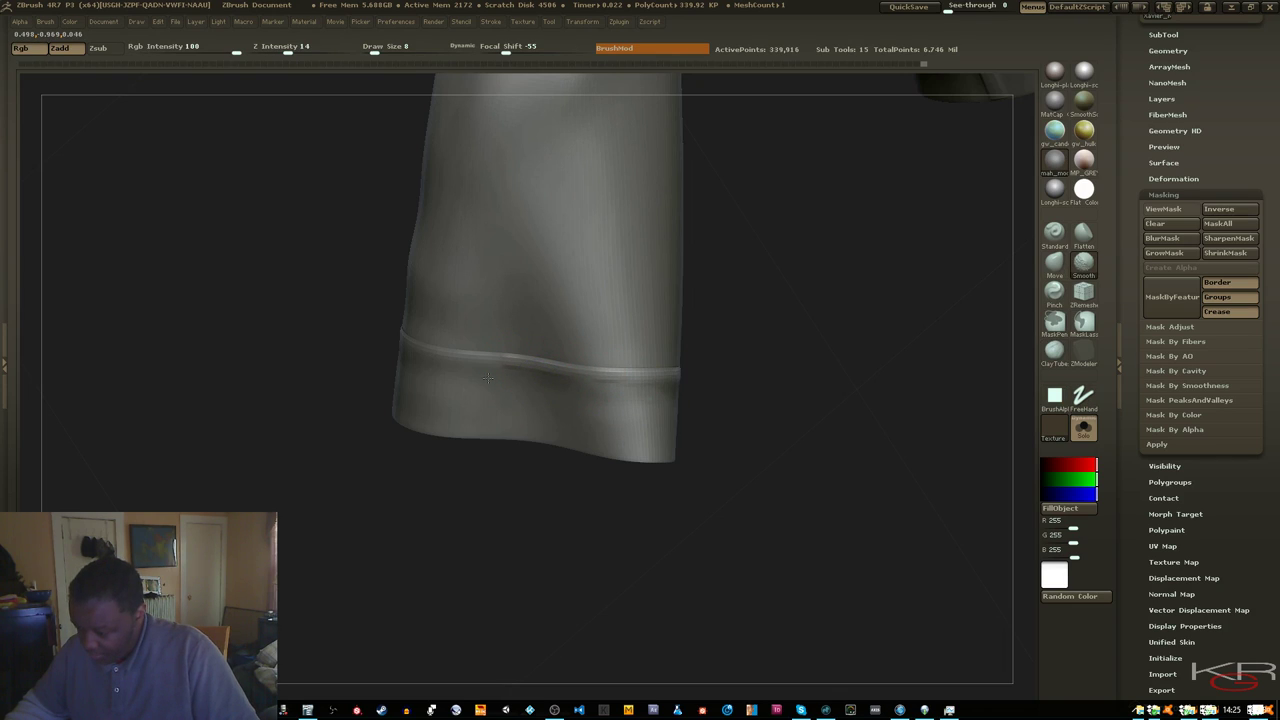
drag(708, 472, 668, 472)
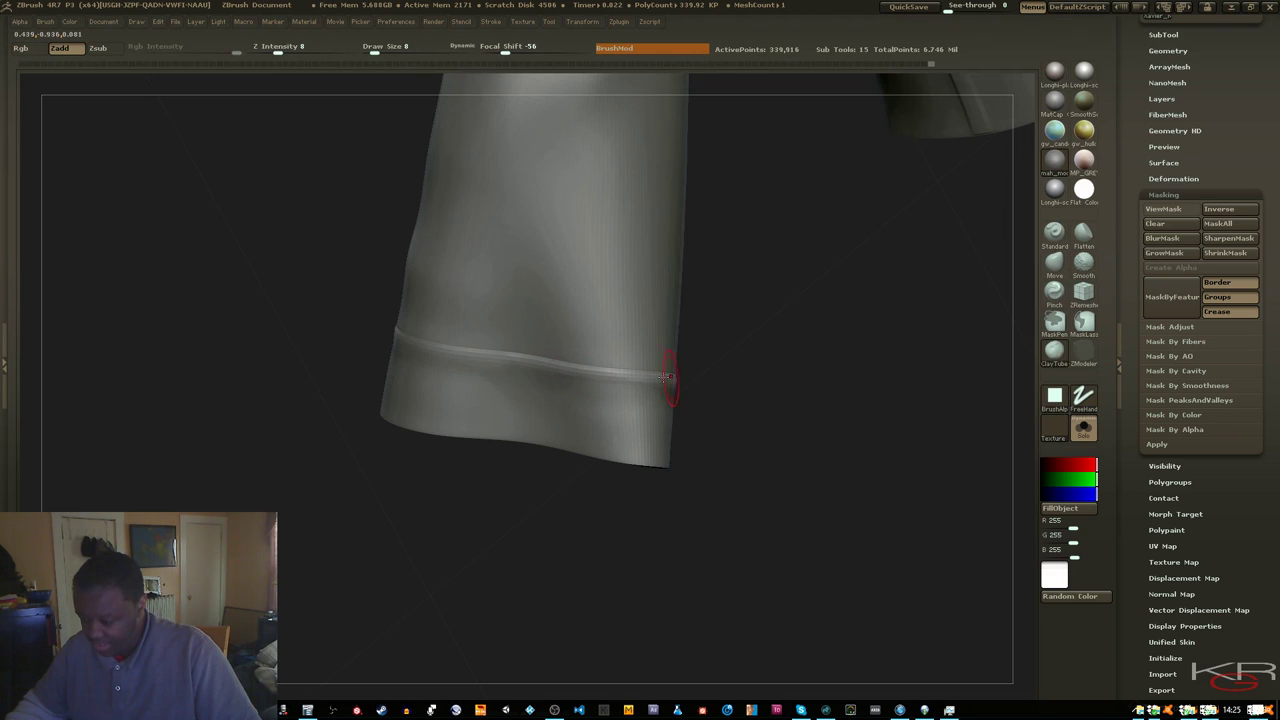
key(shift)
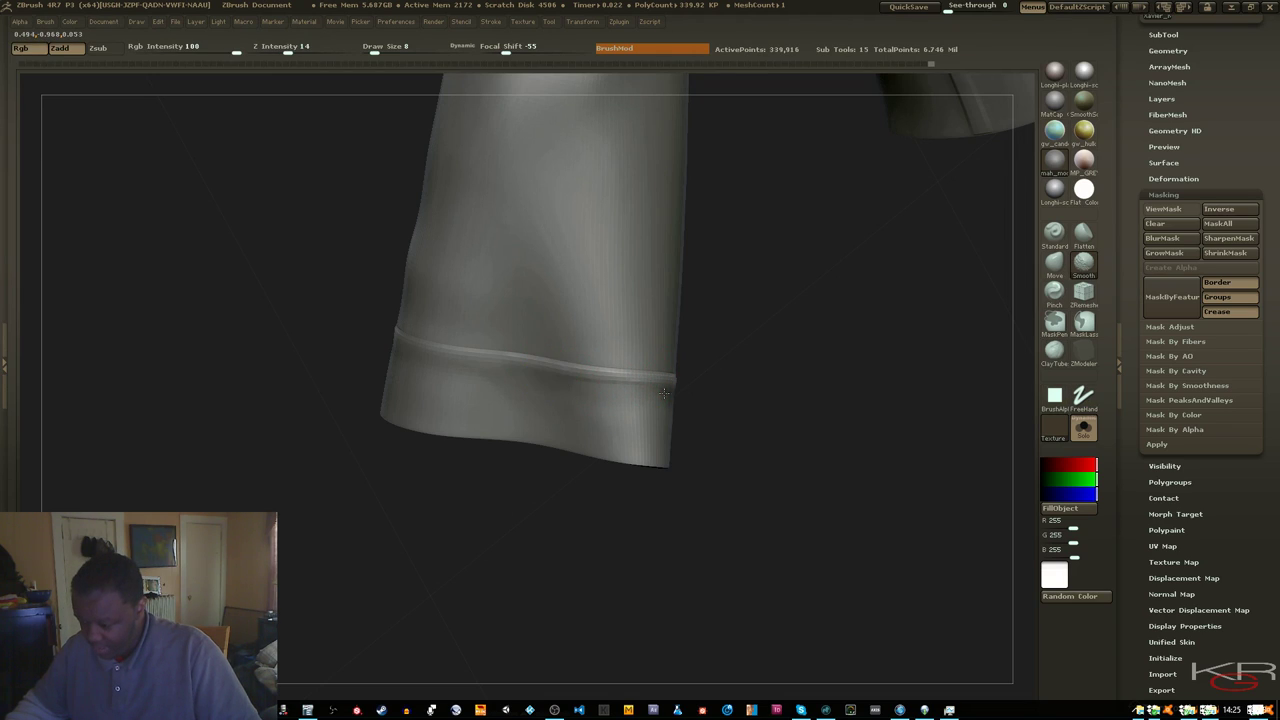
Build up the cuff seam with ClayTubes strokes and smooth the fabric directly under the ridge across the front of the cuff
drag(743, 460, 702, 445)
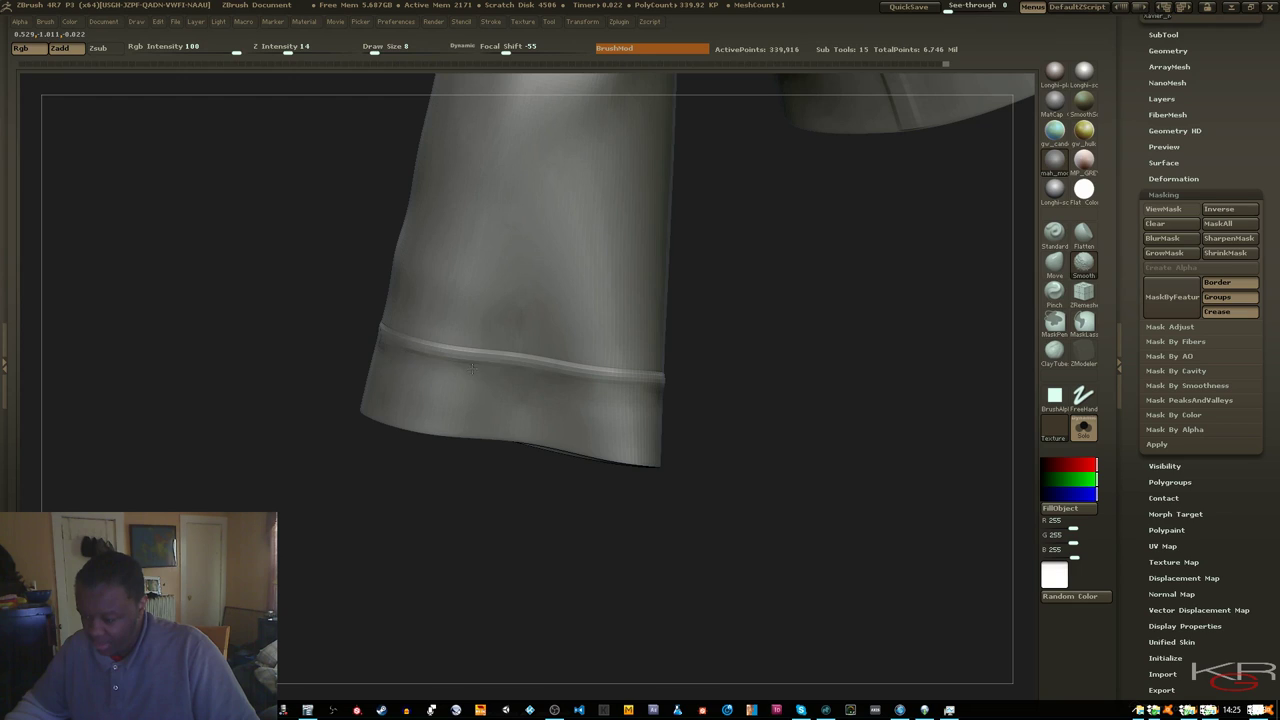
key(shift)
drag(286, 326, 380, 363)
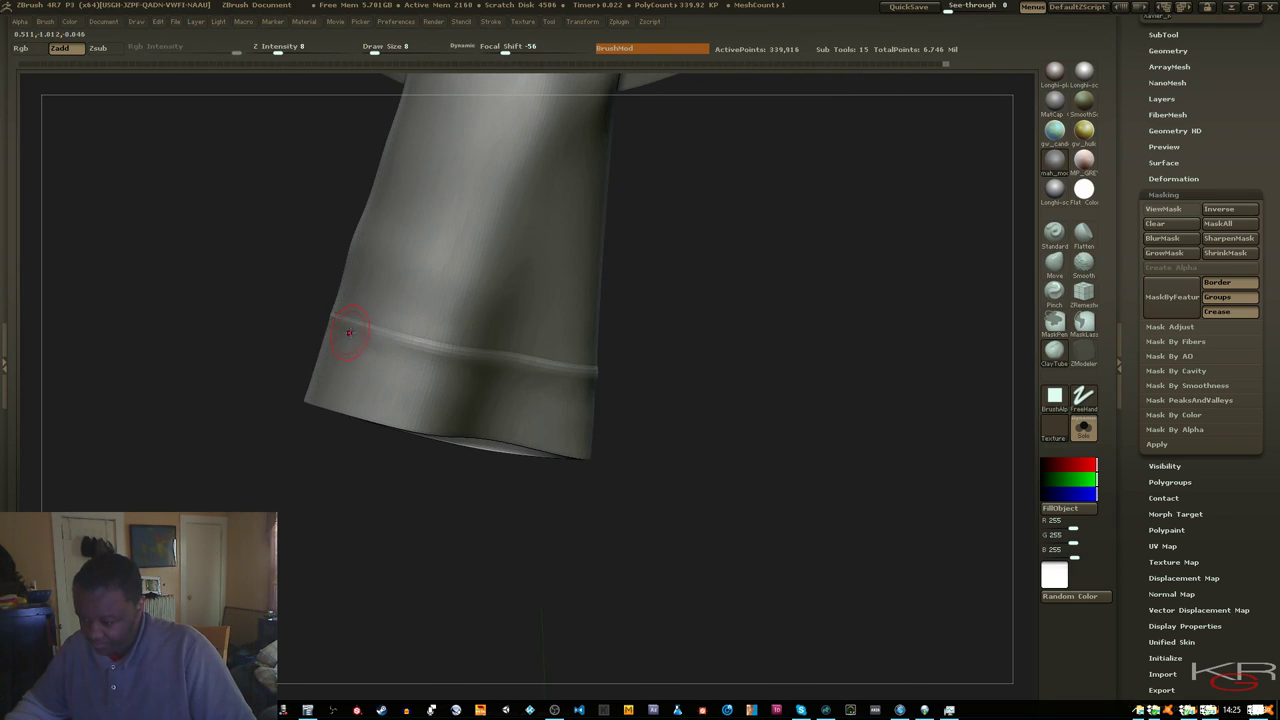
key(shift)
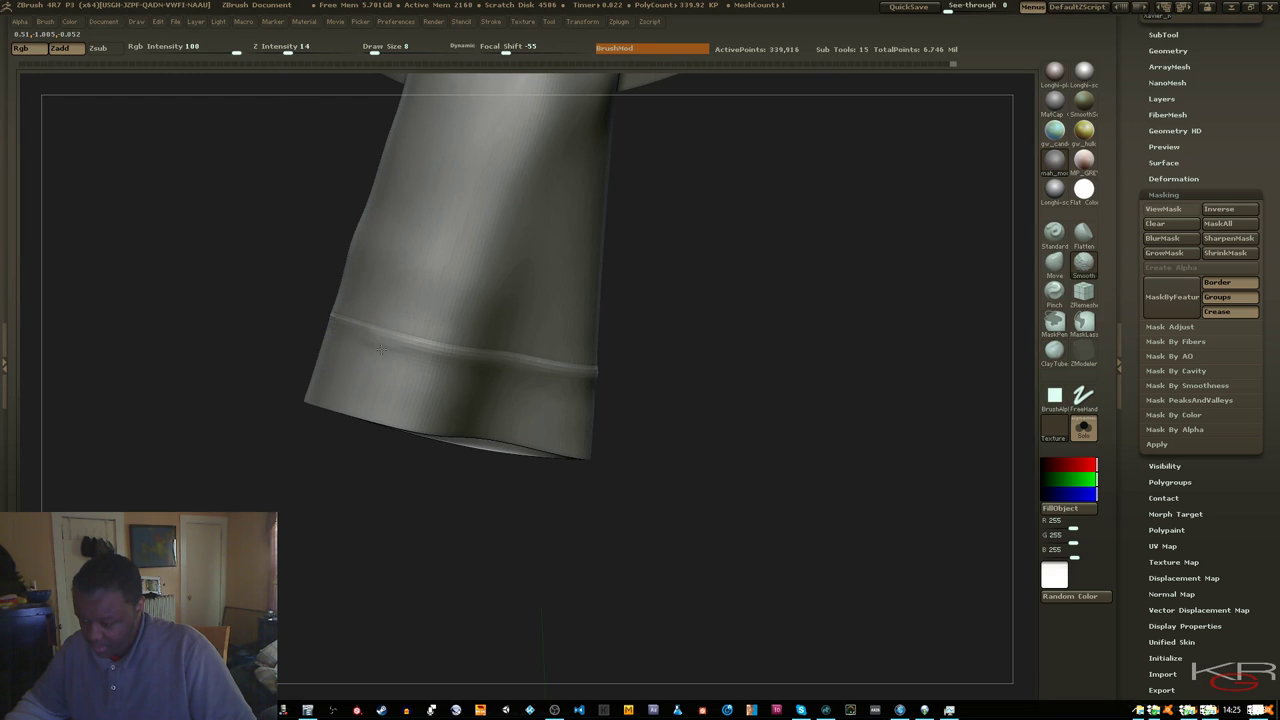
shift+drag(381, 350, 553, 376)
shift+drag(329, 324, 343, 325)
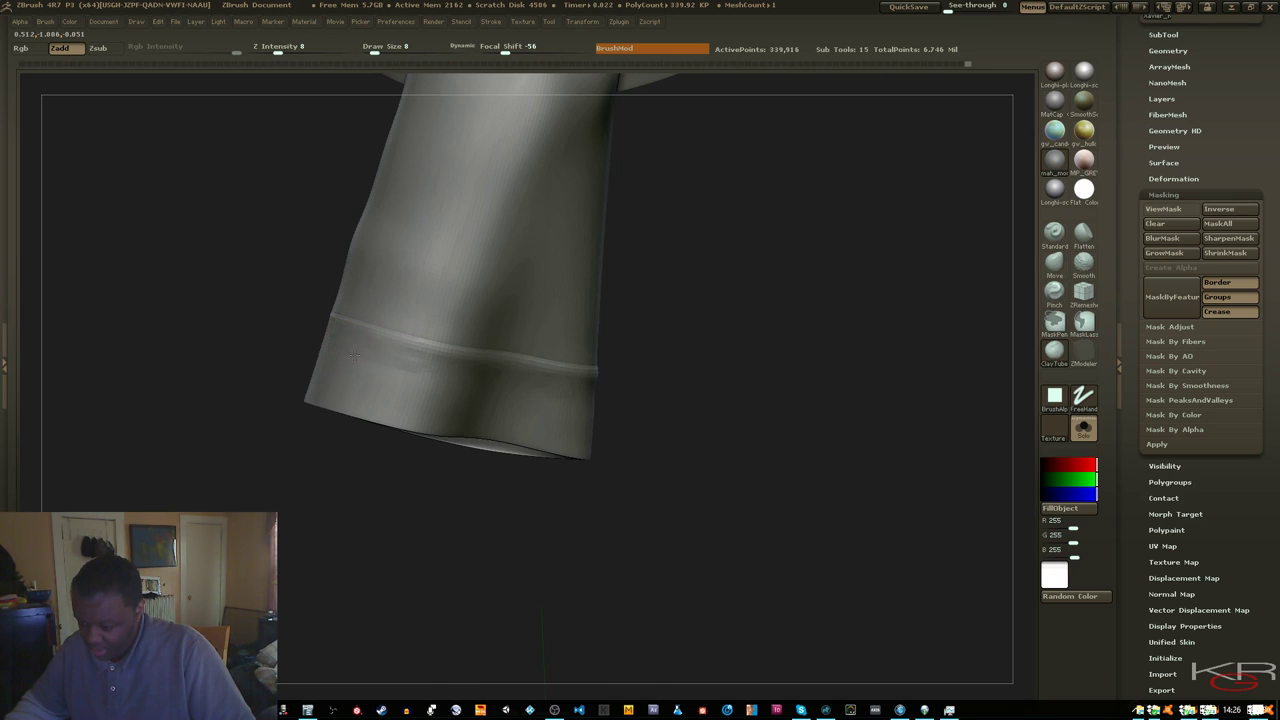
key(shift)
Reinforce the raised seam on the outer side of the cuff and smooth the surface just beneath it
drag(271, 309, 294, 306)
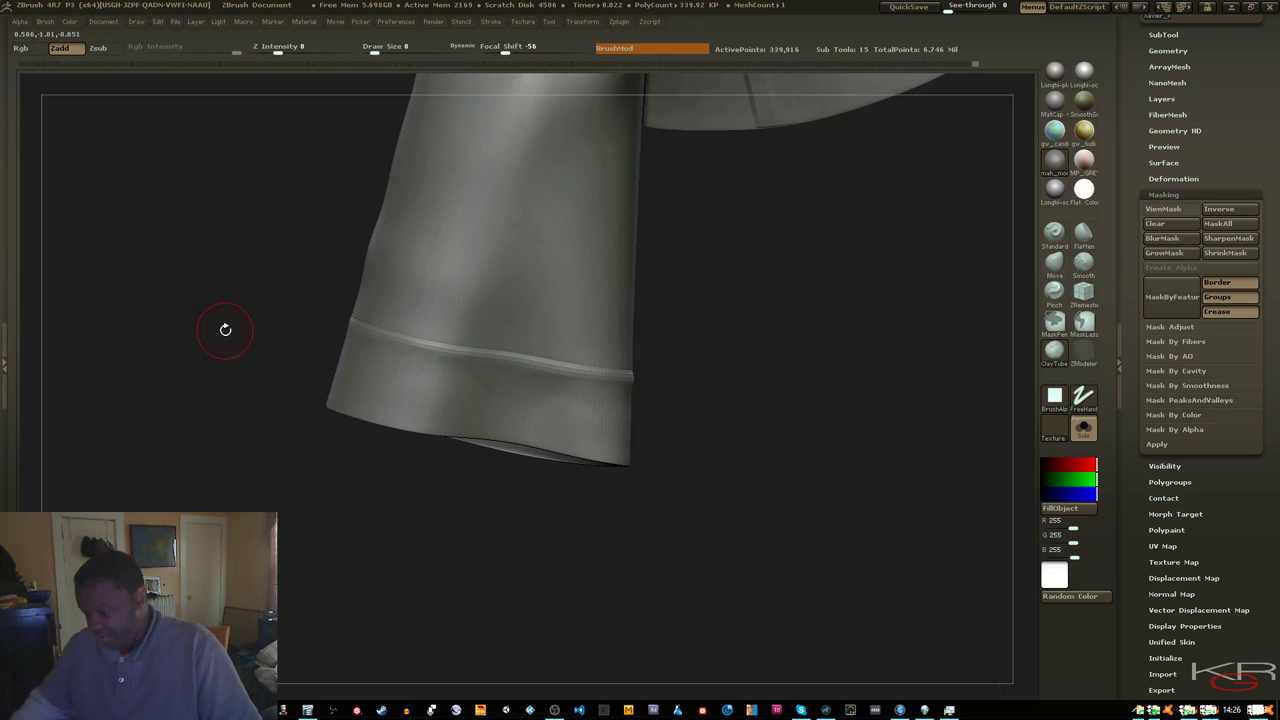
mouse_move(223, 329)
mouse_down()
mouse_move(312, 355)
mouse_move(345, 347)
mouse_up()
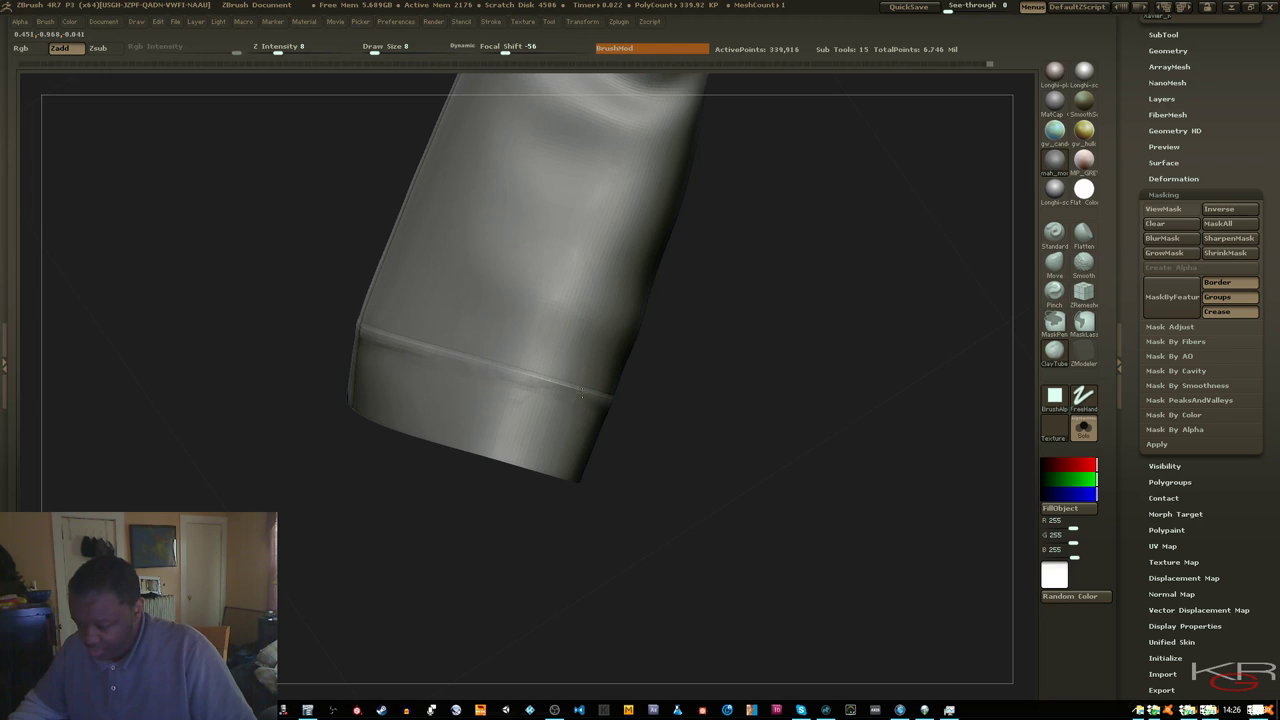
key(shift)
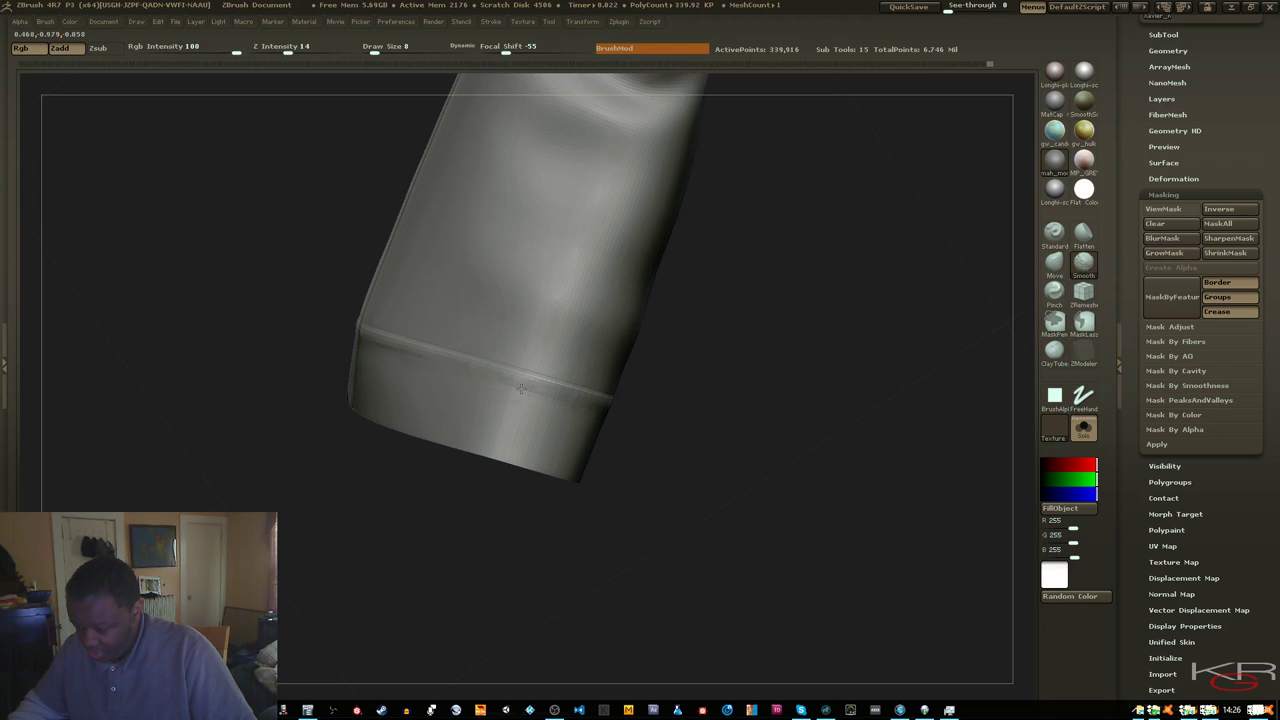
drag(632, 460, 672, 463)
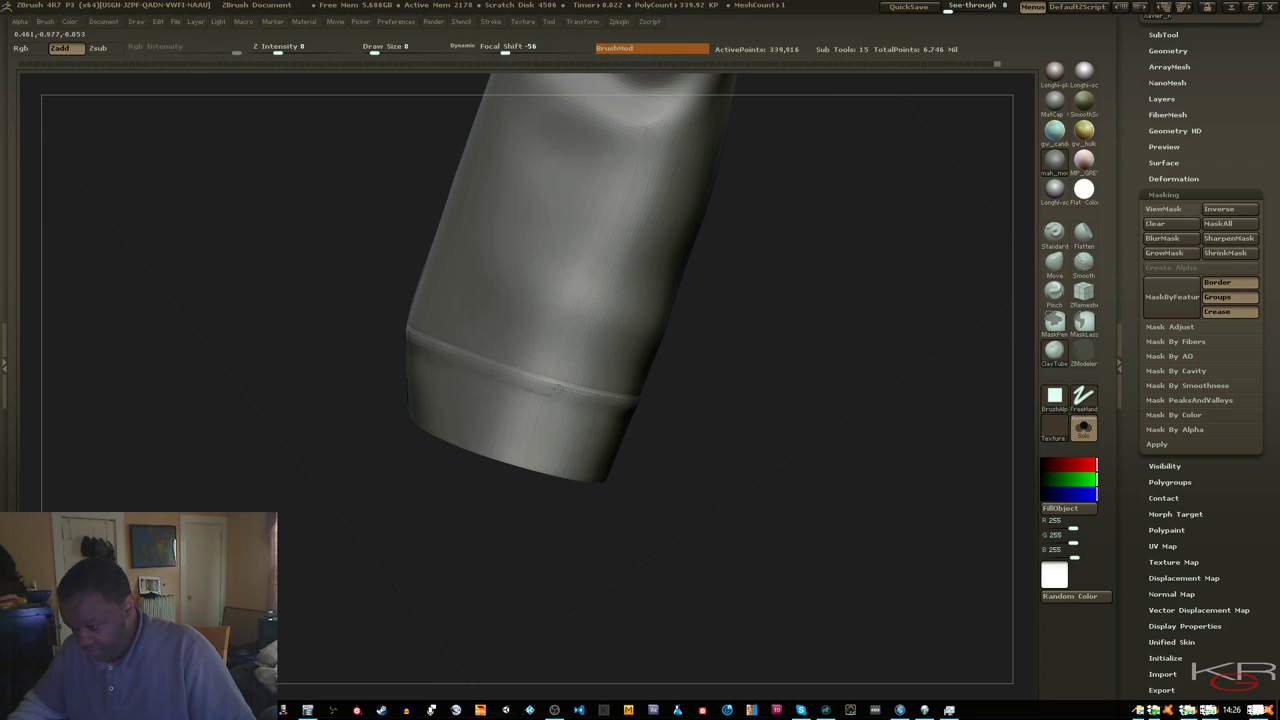
drag(666, 429, 529, 400)
key(shift)
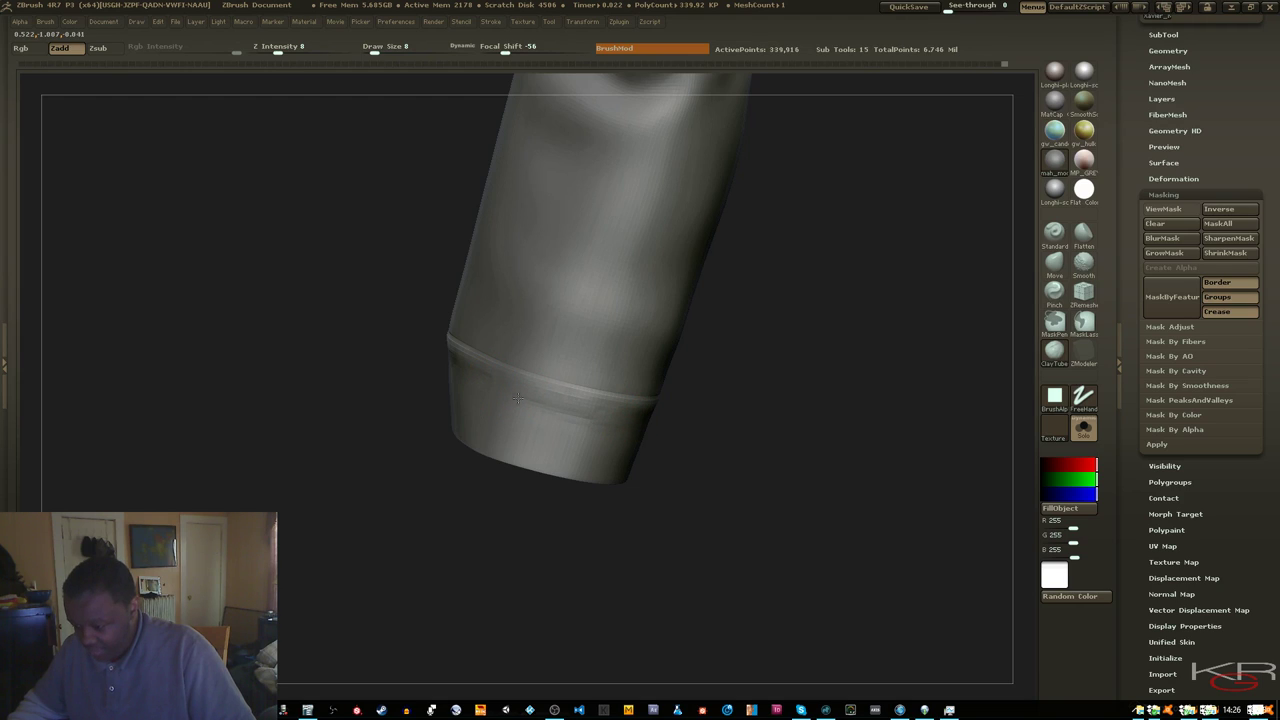
mouse_move(538, 405)
mouse_down()
mouse_move(514, 400)
mouse_move(603, 418)
mouse_up()
Define the seam across the narrow side of the cuff and smooth the transition under the ridge
drag(711, 474, 541, 399)
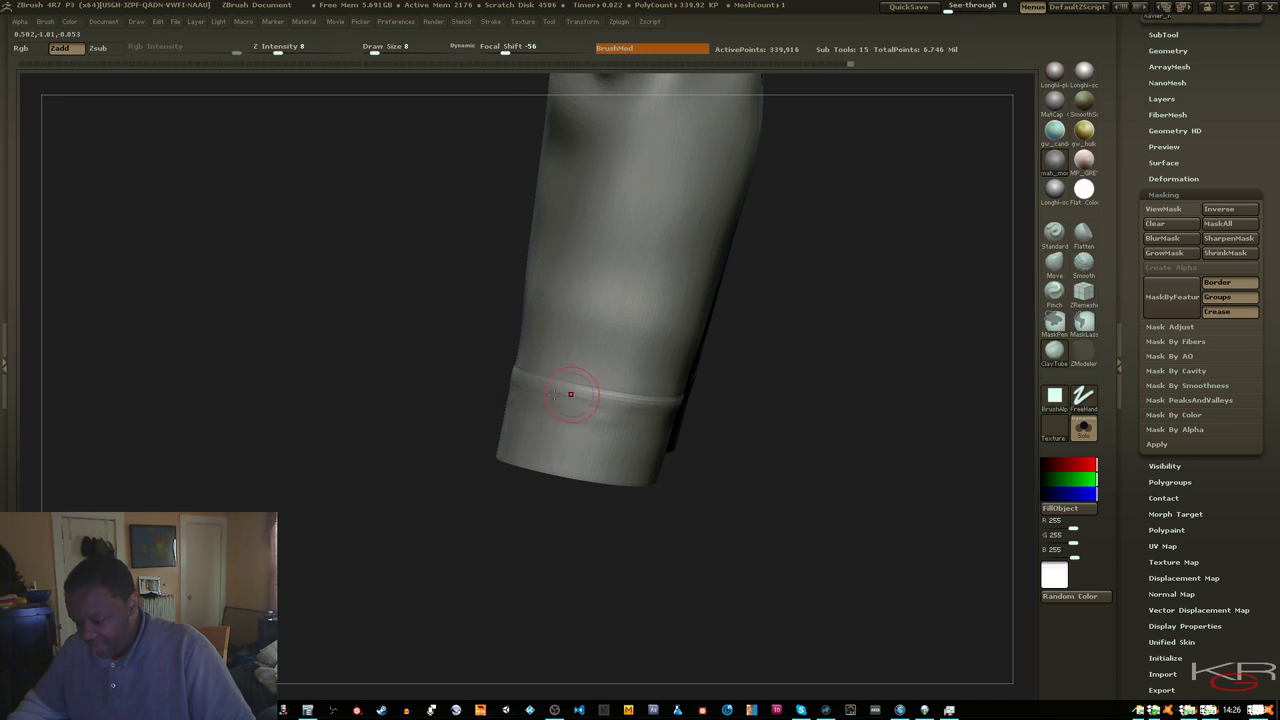
key(shift)
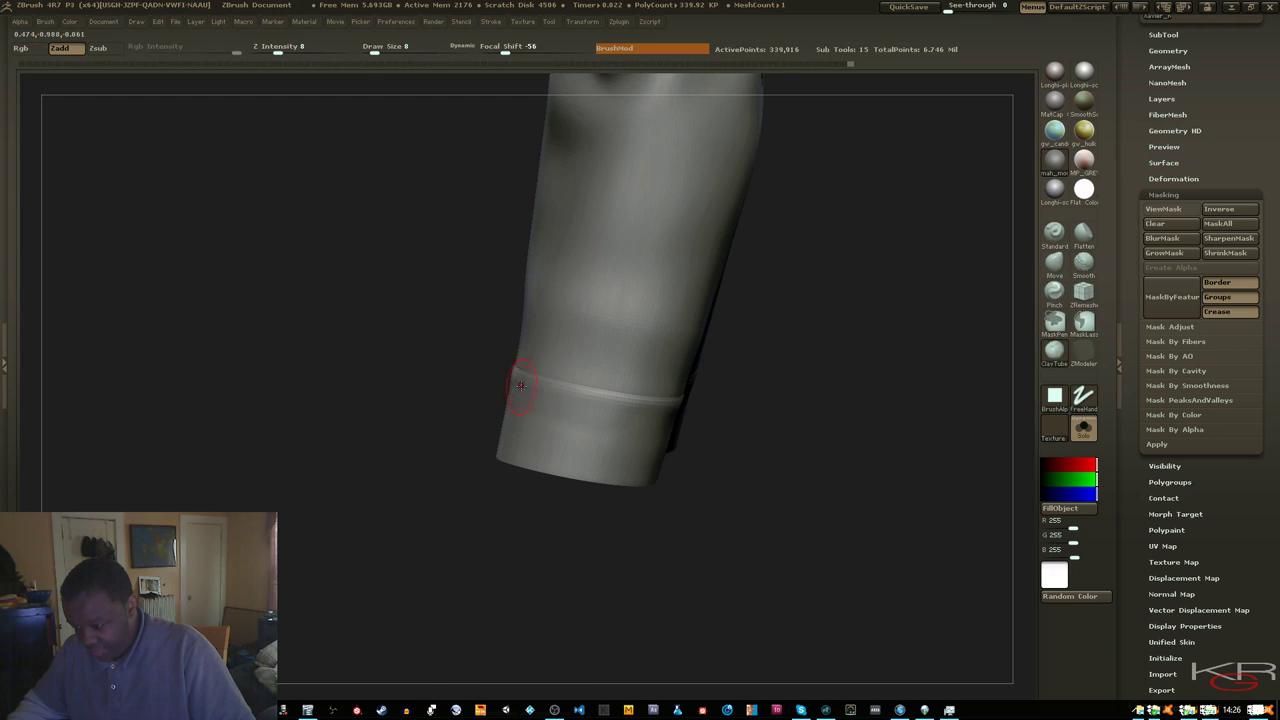
key(shift)
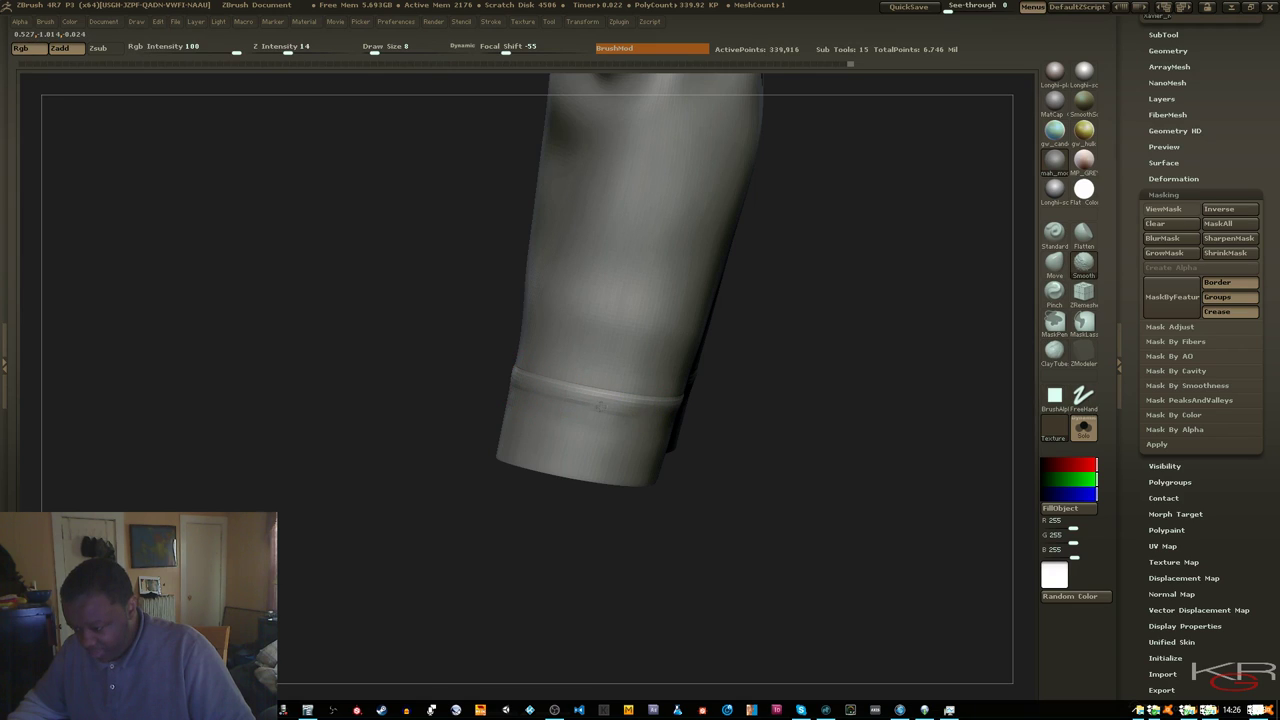
drag(474, 366, 396, 355)
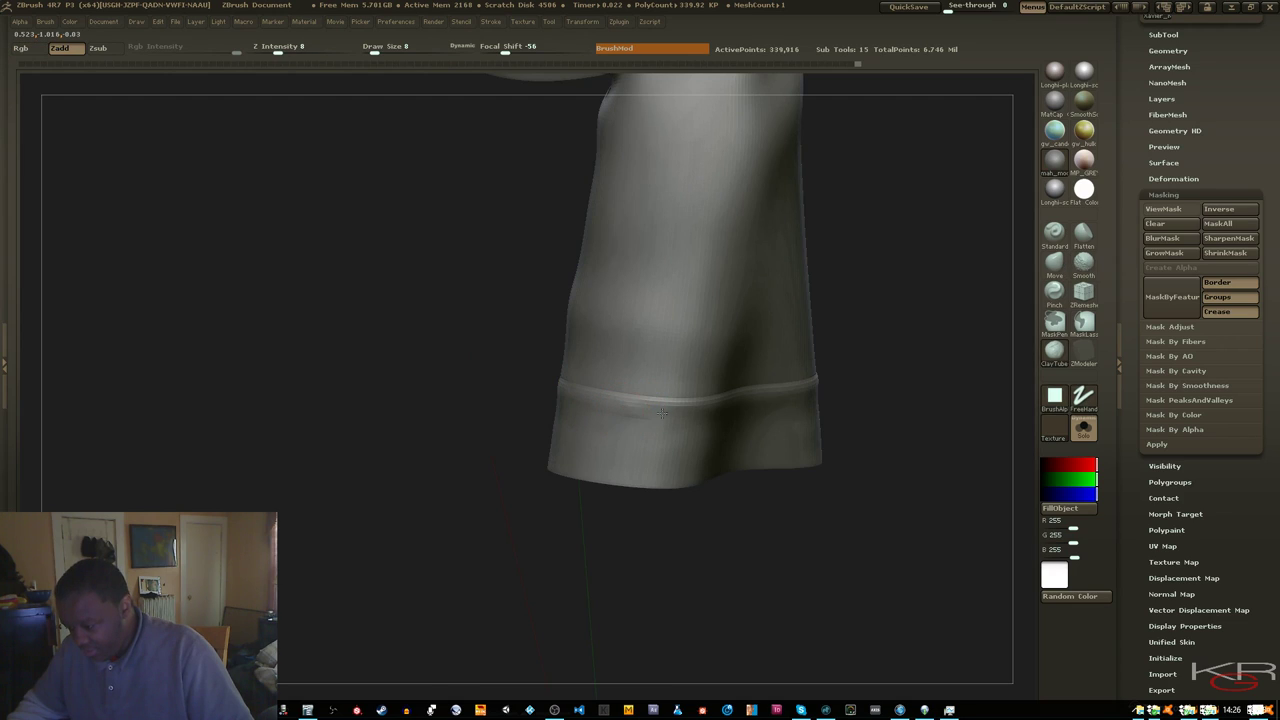
shift+drag(627, 408, 589, 403)
Extend the cuff seam up to the sleeve's lengthwise seam and smooth the area where the two seams meet
mouse_move(526, 374)
mouse_down()
mouse_move(473, 369)
mouse_move(636, 408)
mouse_move(601, 397)
mouse_up()
key(shift)
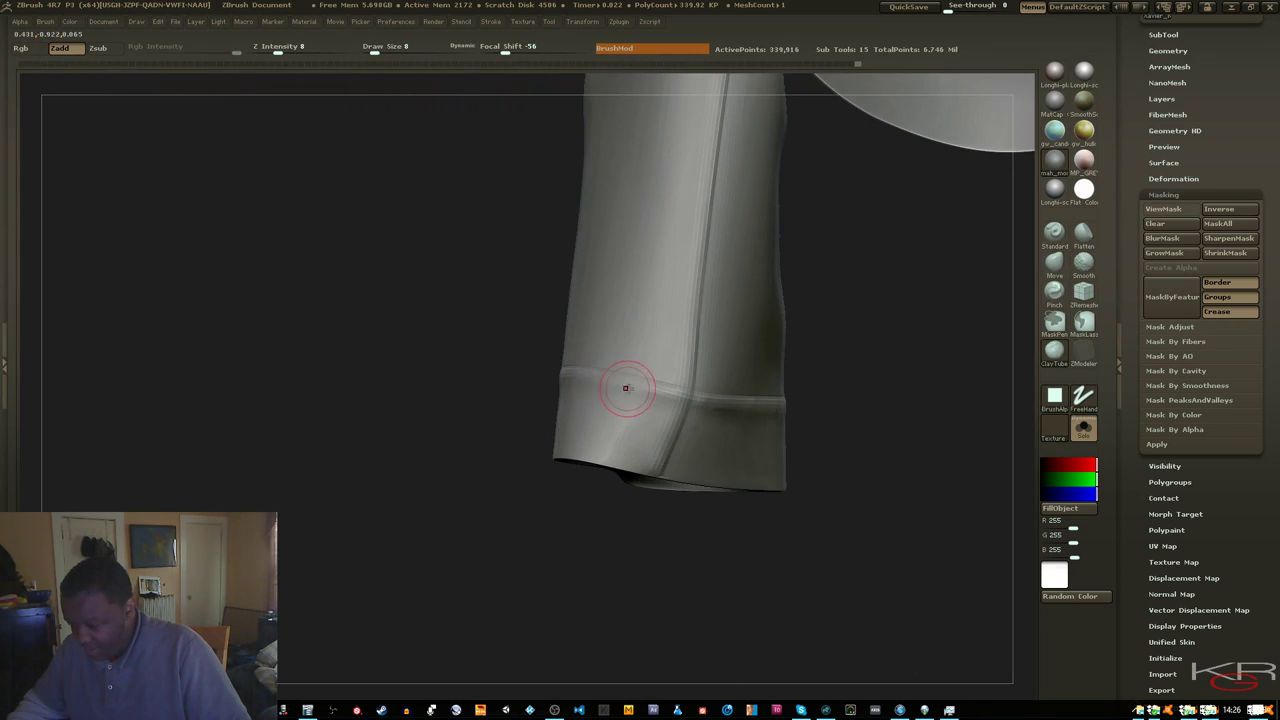
key(shift)
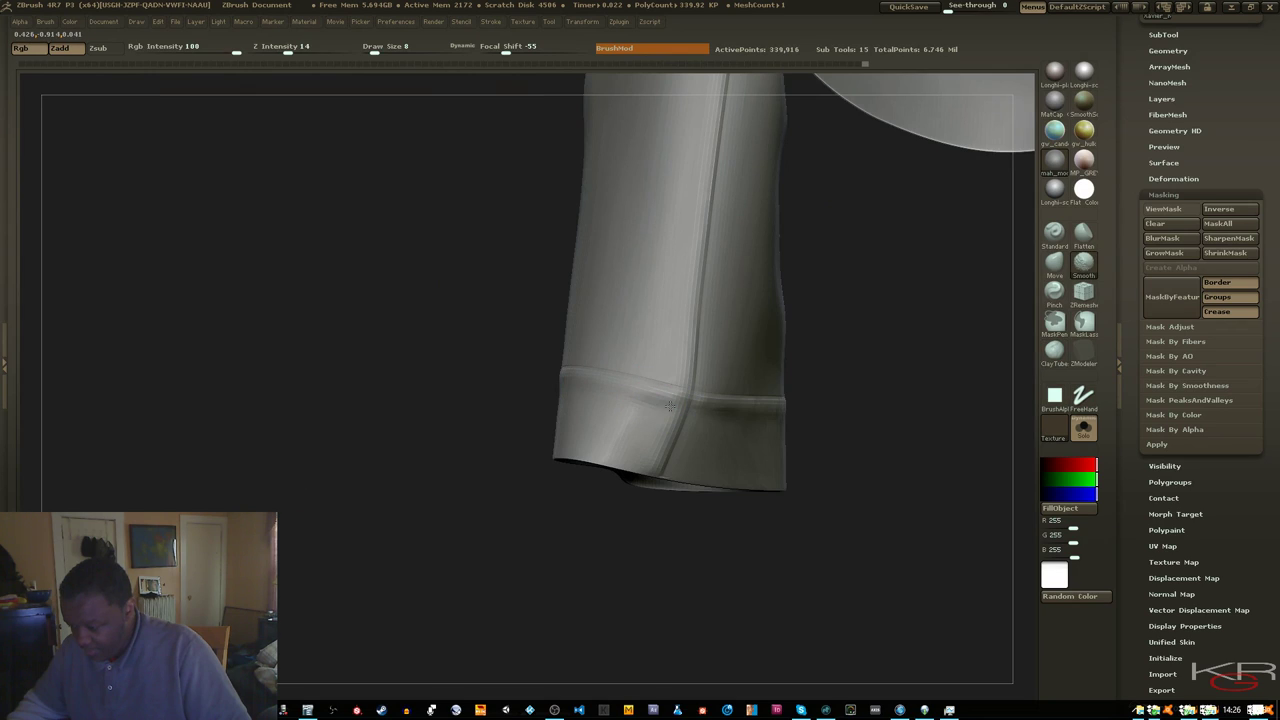
mouse_move(540, 385)
mouse_down()
mouse_move(449, 357)
mouse_move(466, 306)
mouse_up()
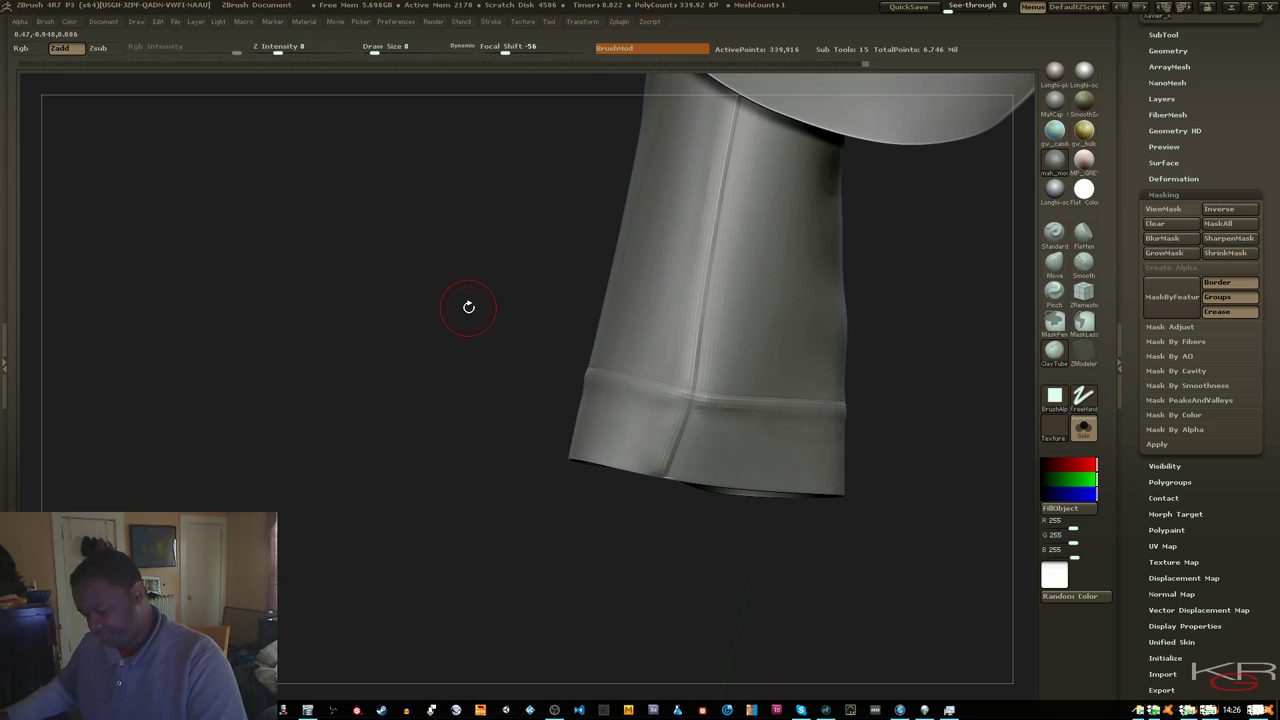
Go to the opposite, unseamed sleeve and display the garment's polygroups and wireframe
key(f)
drag(645, 408, 501, 411)
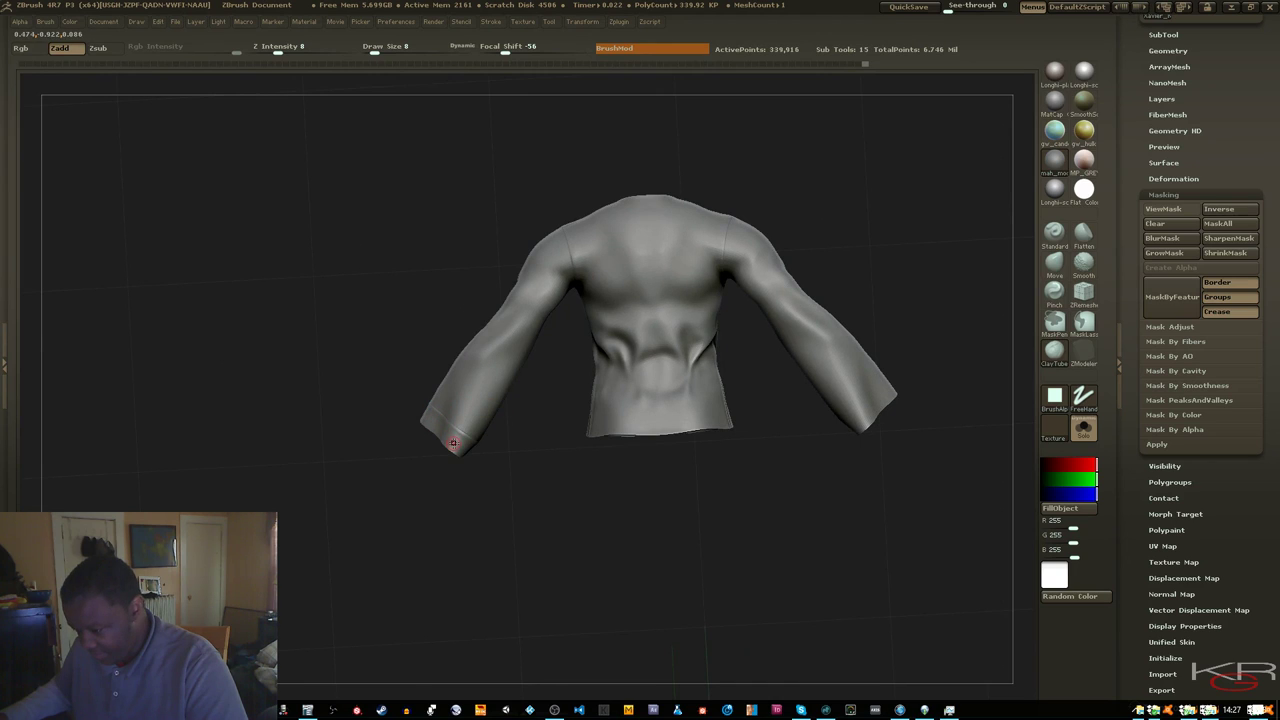
mouse_move(584, 512)
mouse_down()
mouse_move(677, 471)
mouse_move(700, 477)
mouse_move(533, 551)
mouse_move(729, 397)
mouse_up()
ctrl+right_drag(391, 440, 446, 540)
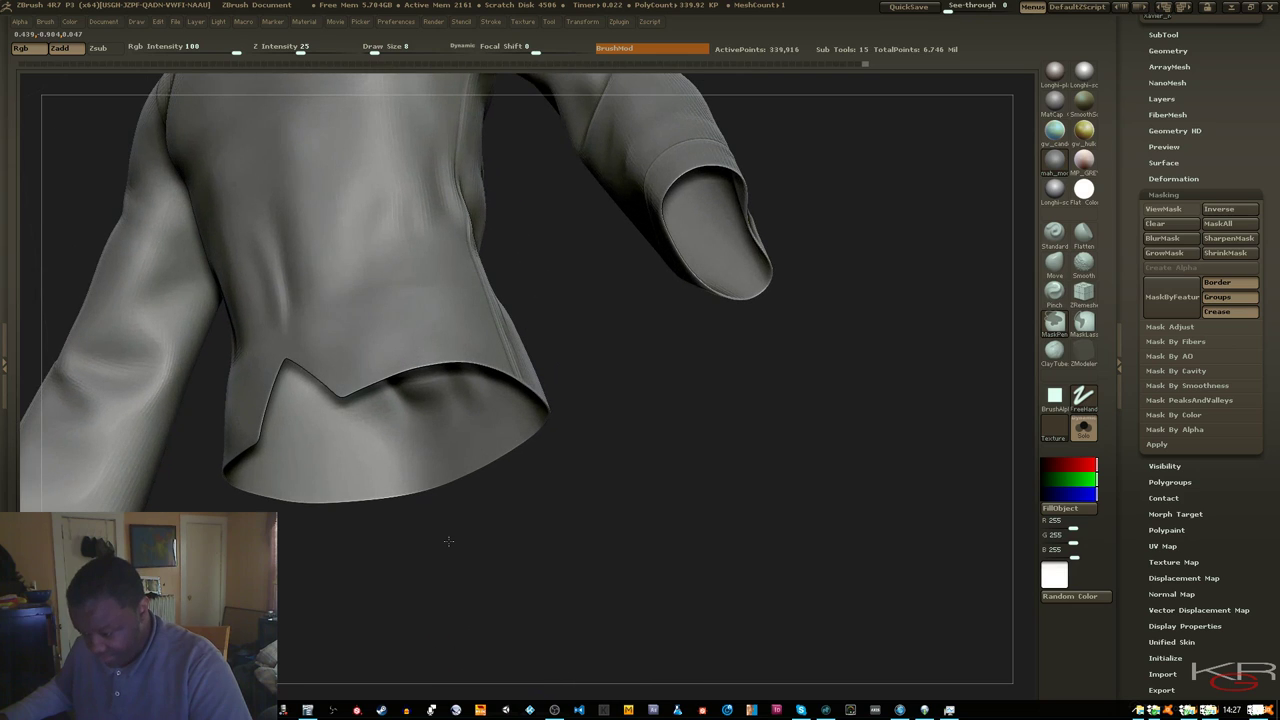
alt+drag(342, 588, 753, 520)
alt+drag(765, 587, 680, 477)
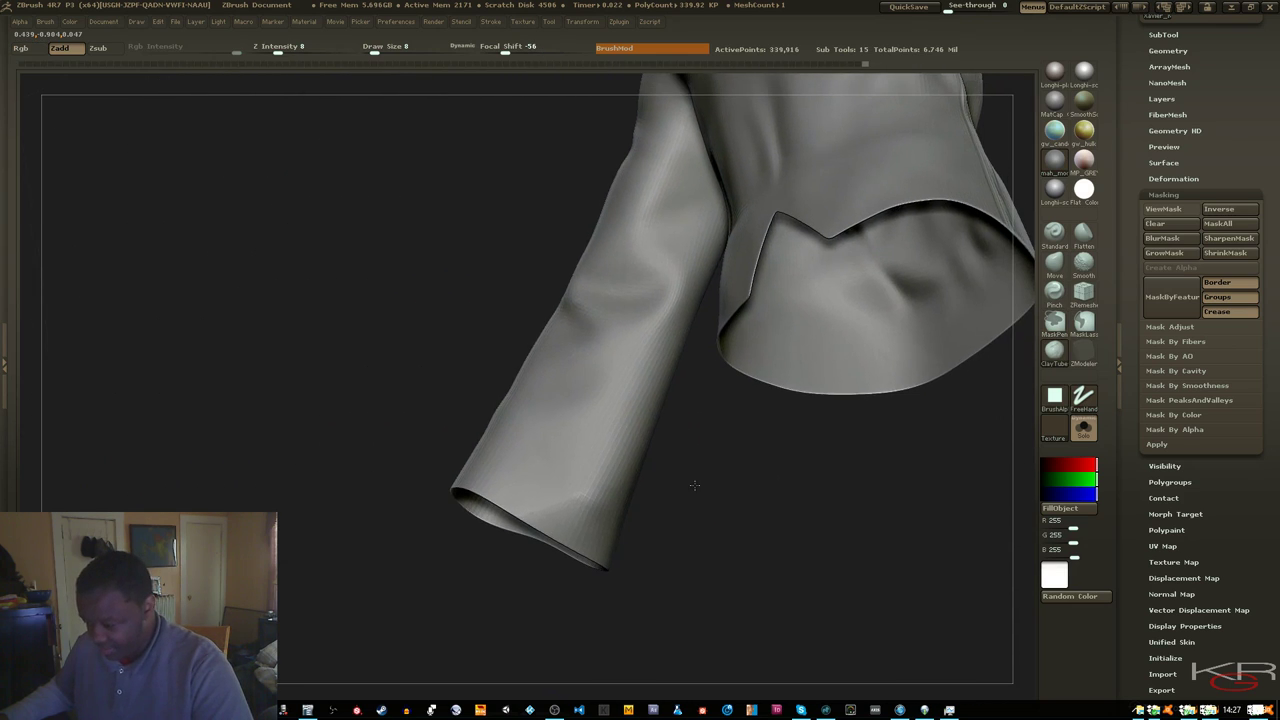
key(shift+f)
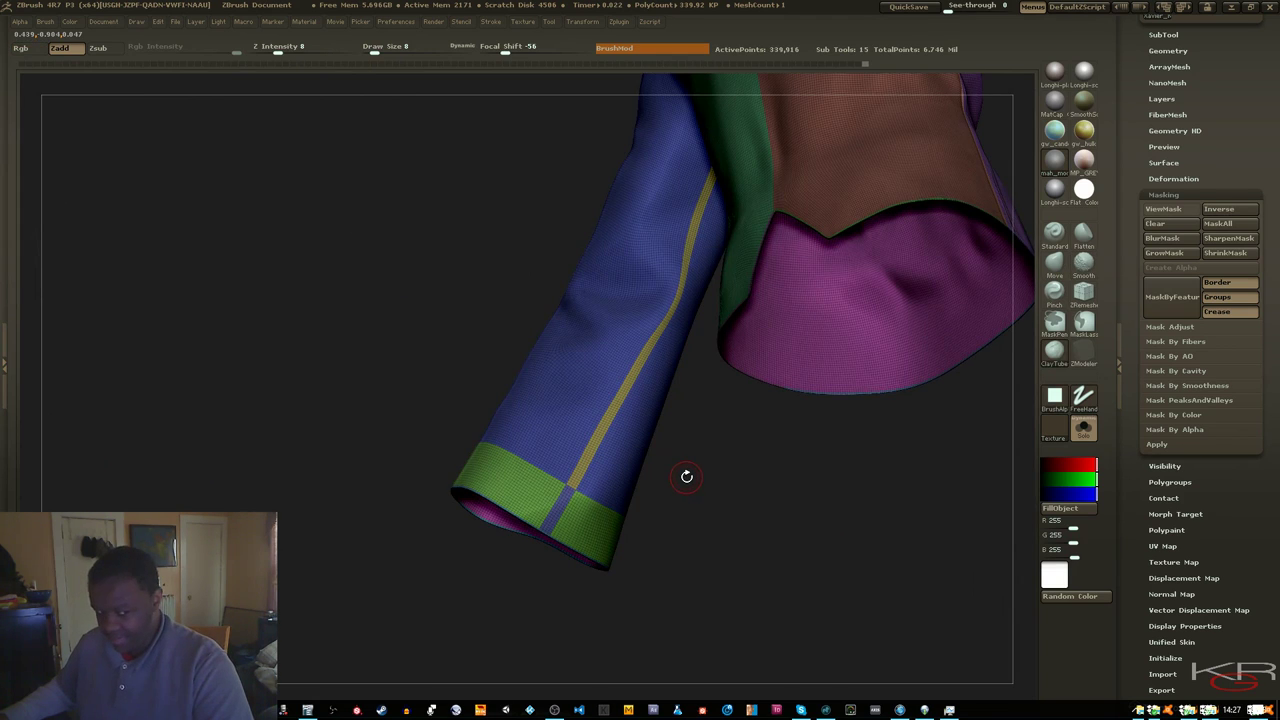
drag(653, 472, 617, 482)
Isolate the narrow lengthwise strip polygroup on the sleeve, mask it and bring back the rest of the garment
key(ctrl+shift)
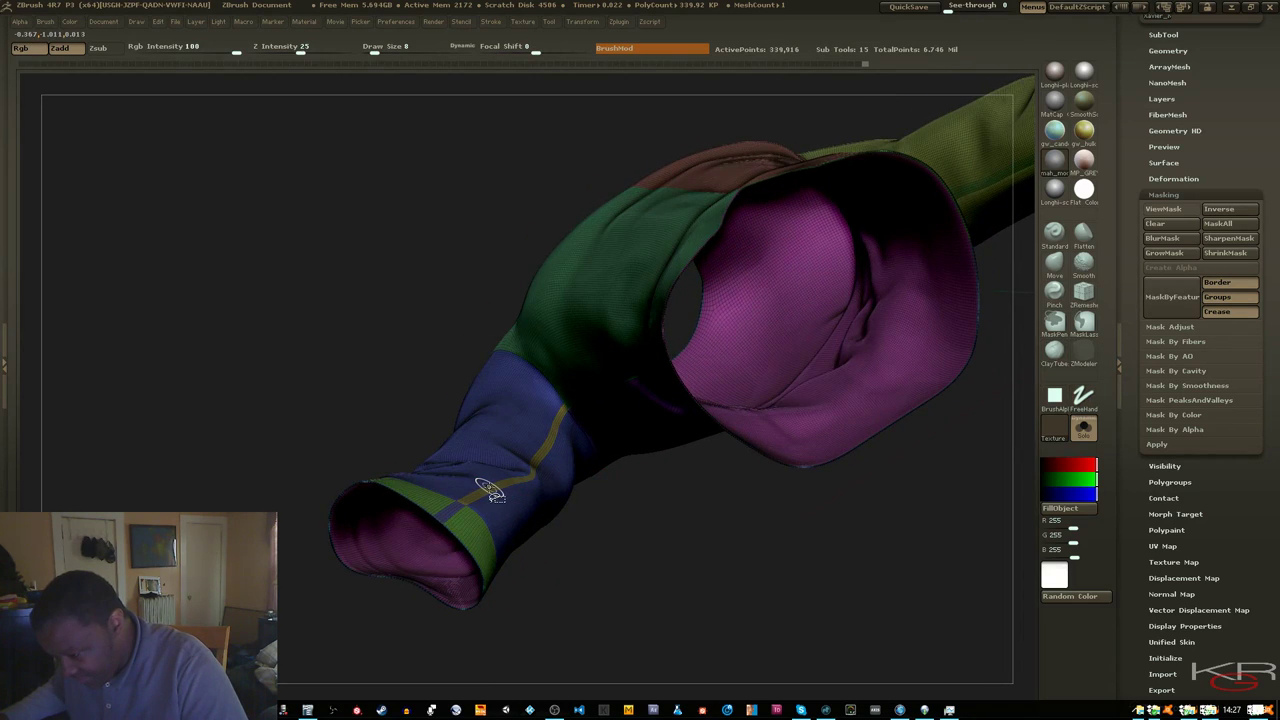
ctrl+shift+click(489, 487)
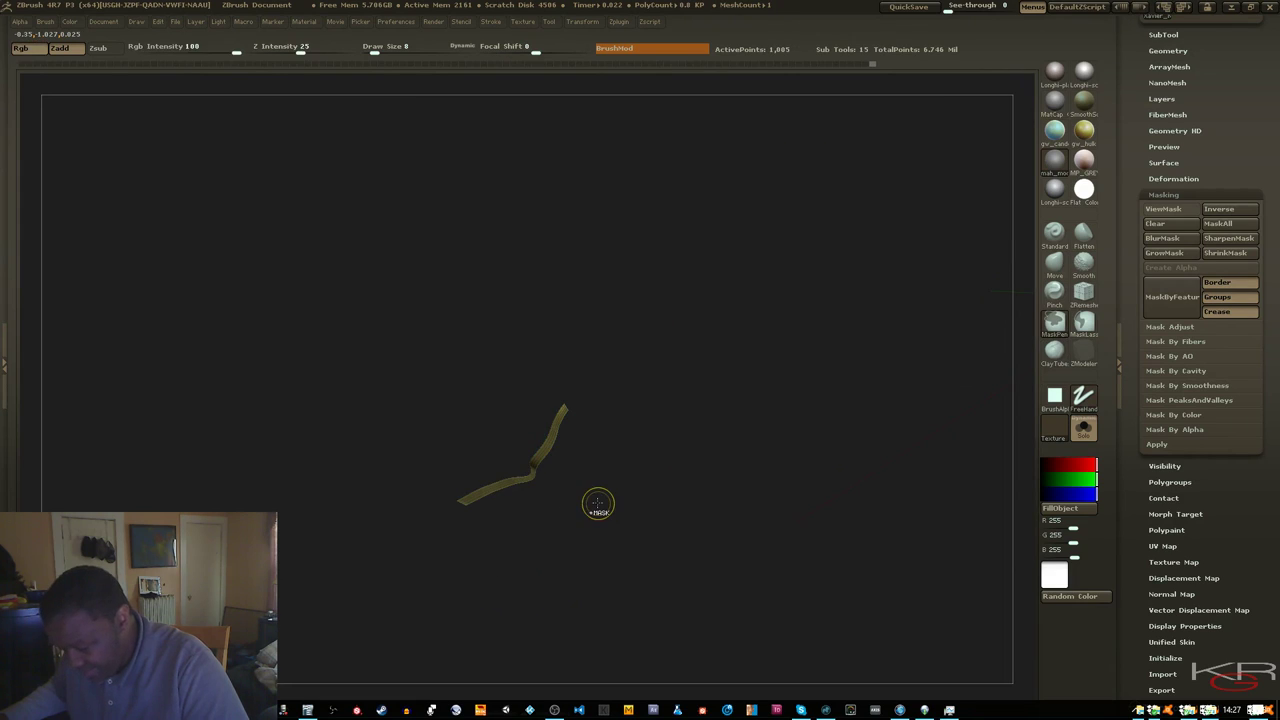
ctrl+shift+click(589, 529)
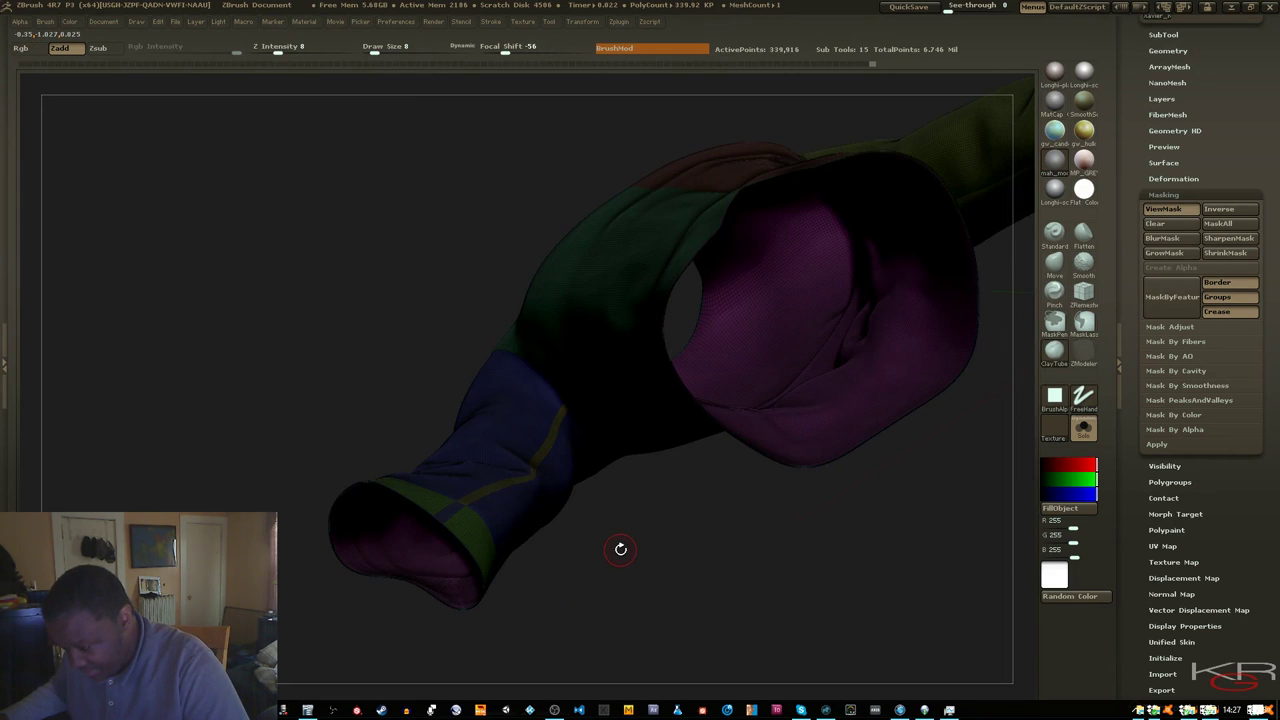
key(ctrl+z)
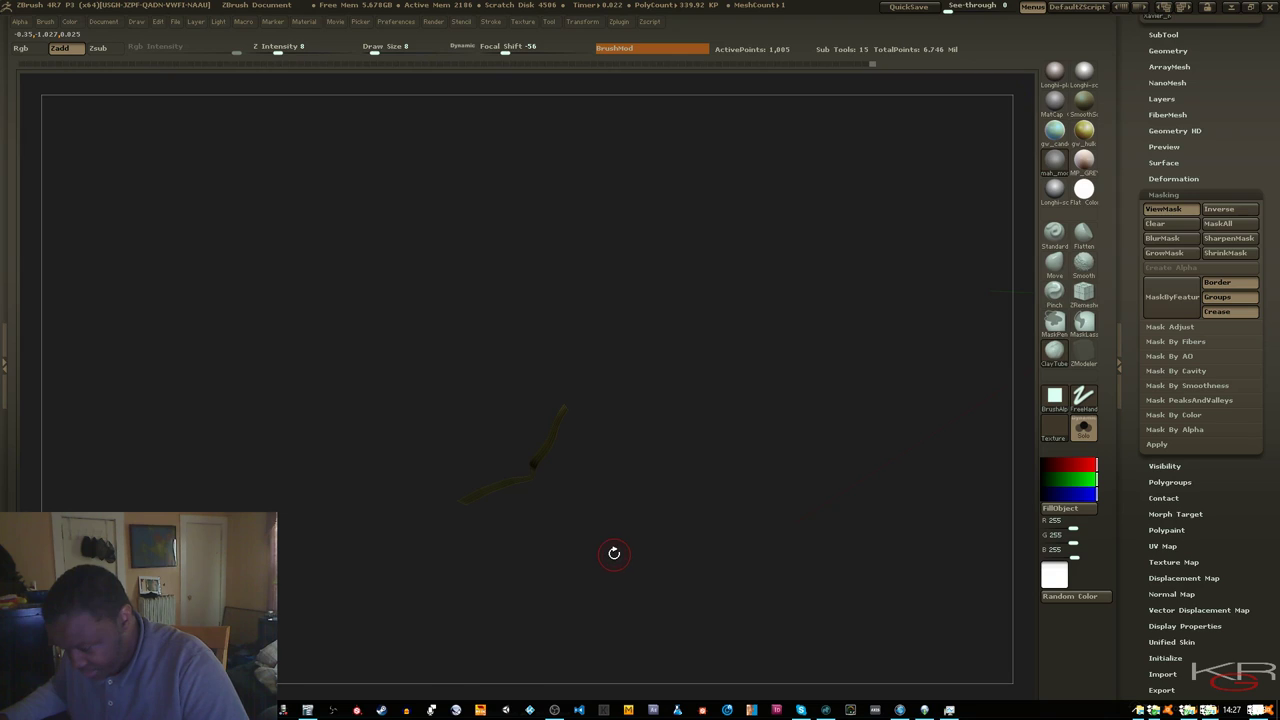
ctrl+shift+click(612, 548)
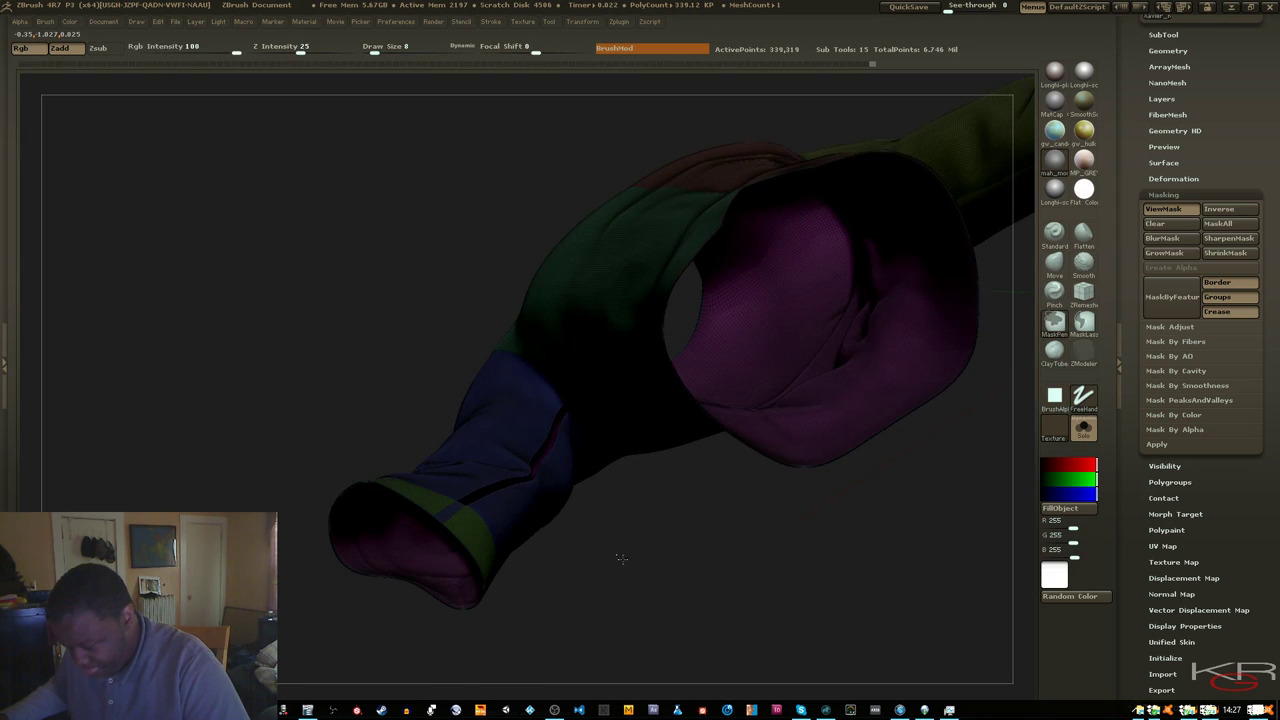
ctrl+shift+drag(620, 557, 642, 576)
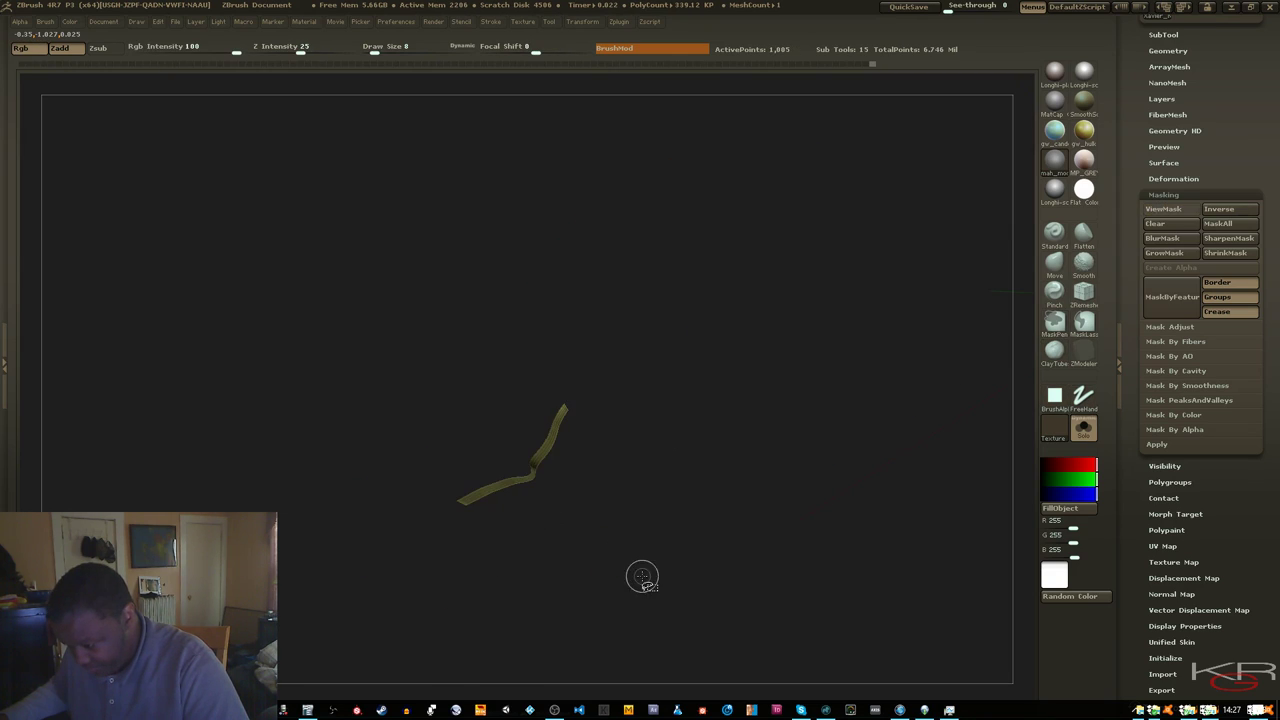
ctrl+drag(370, 326, 620, 597)
ctrl+shift+click(609, 565)
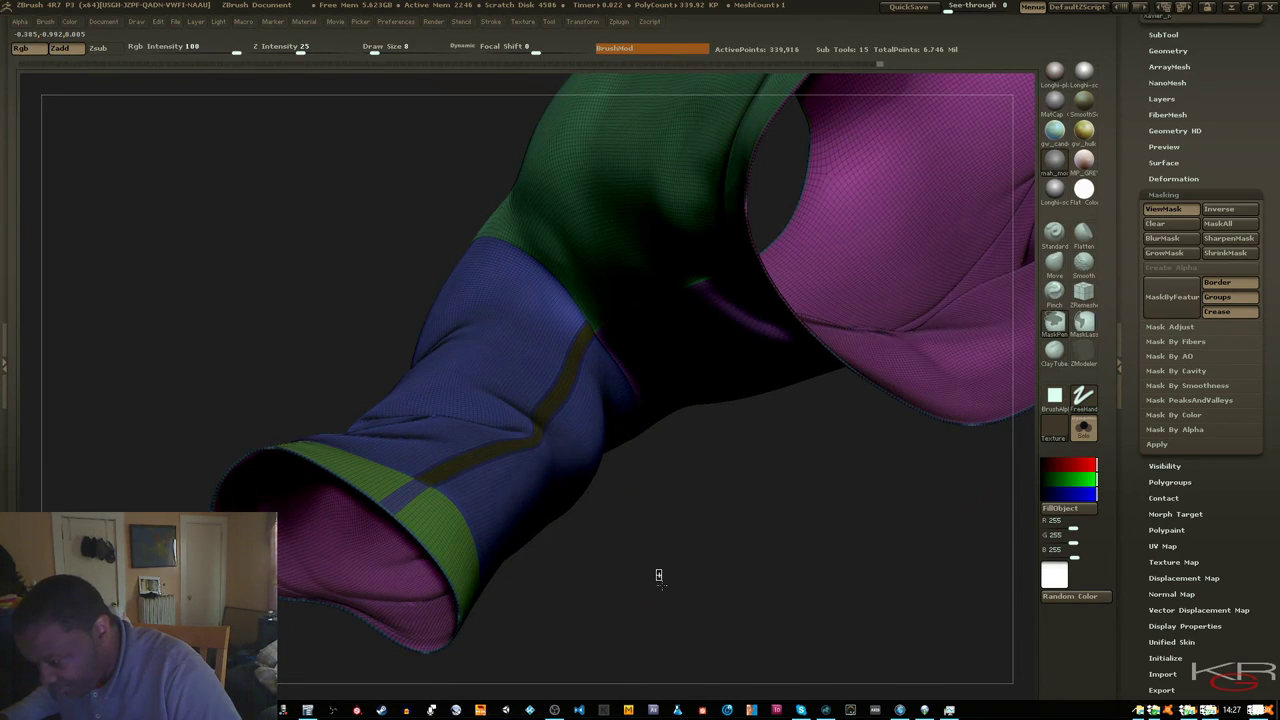
Clear the strip's mask, isolate the main sleeve polygroup and show the whole garment again
drag(660, 589, 653, 618)
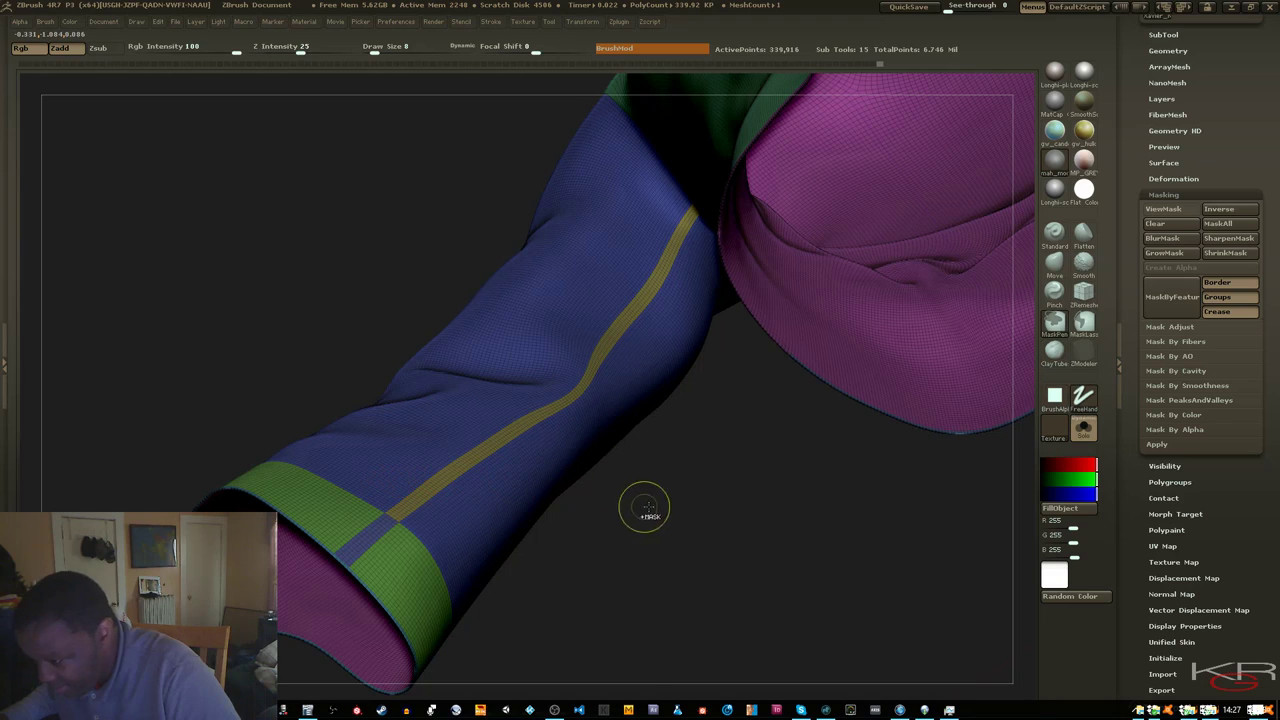
drag(643, 509, 634, 514)
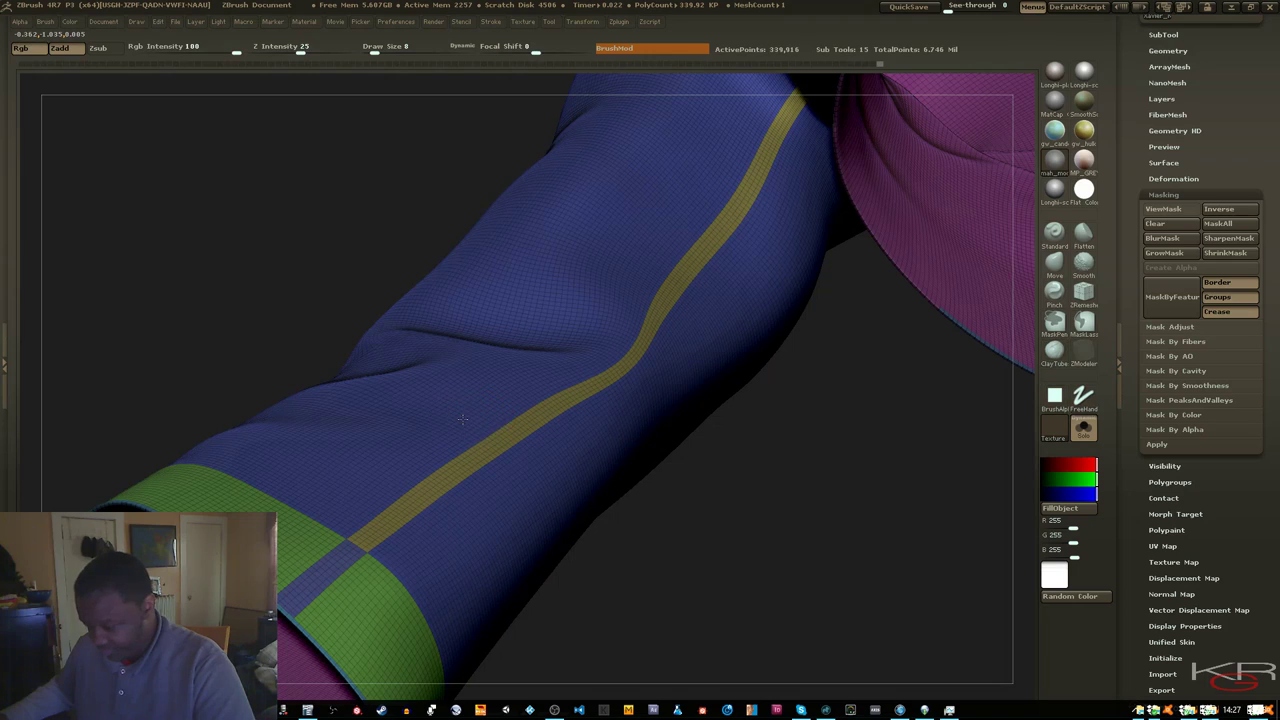
ctrl+shift+click(461, 418)
drag(720, 571, 720, 516)
ctrl+shift+click(709, 517)
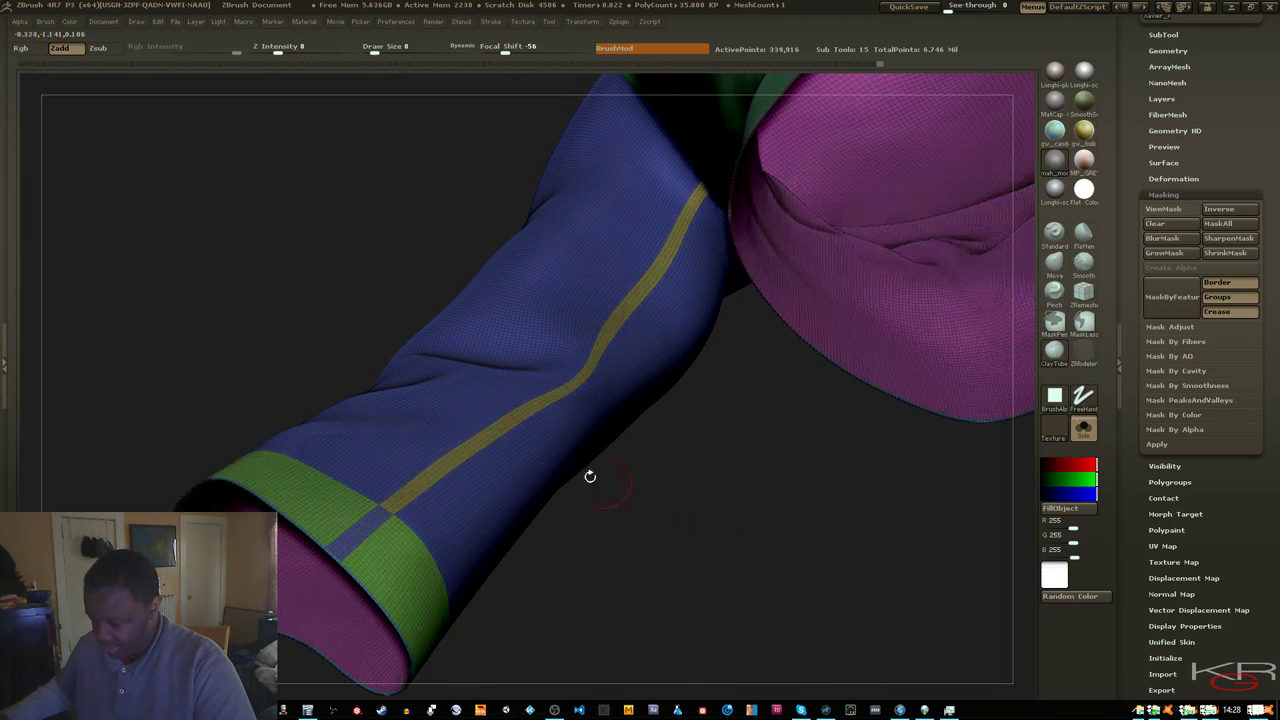
Mask only the lengthwise strip polygroup on the sleeve, restore the full garment and toggle the mask display off and on
ctrl+shift+click(466, 449)
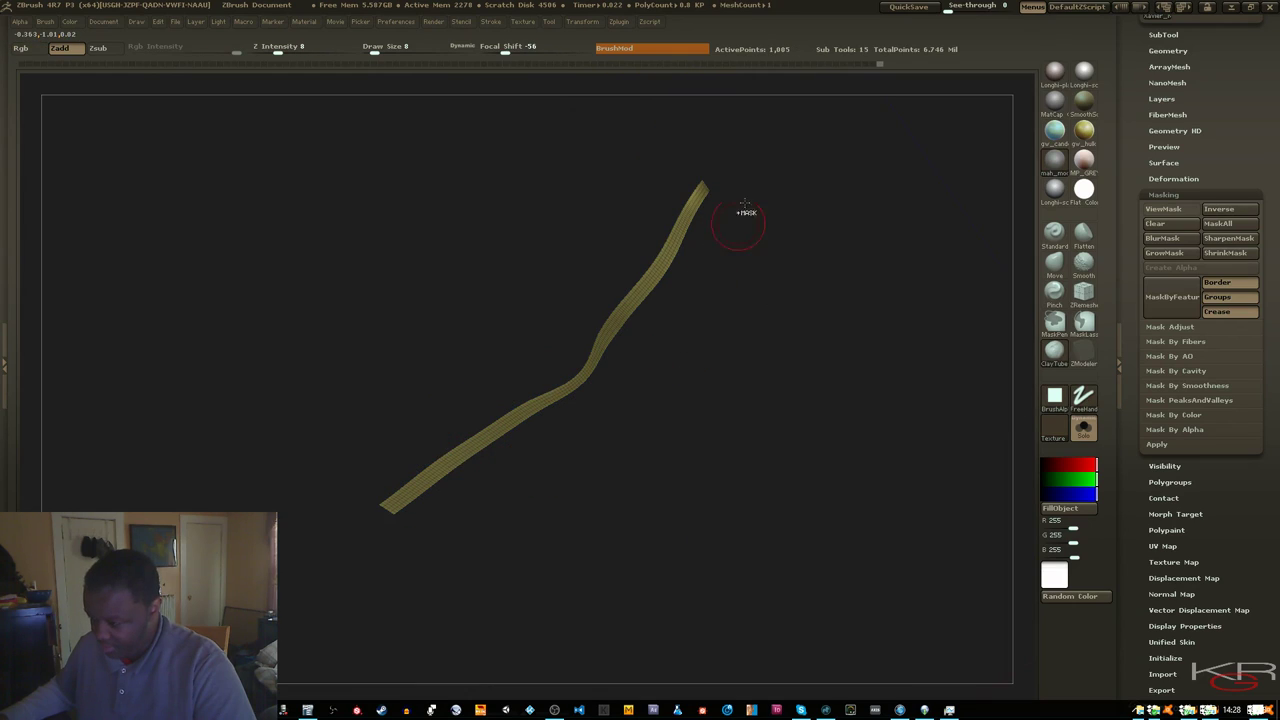
ctrl+drag(772, 141, 333, 576)
ctrl+shift+click(497, 603)
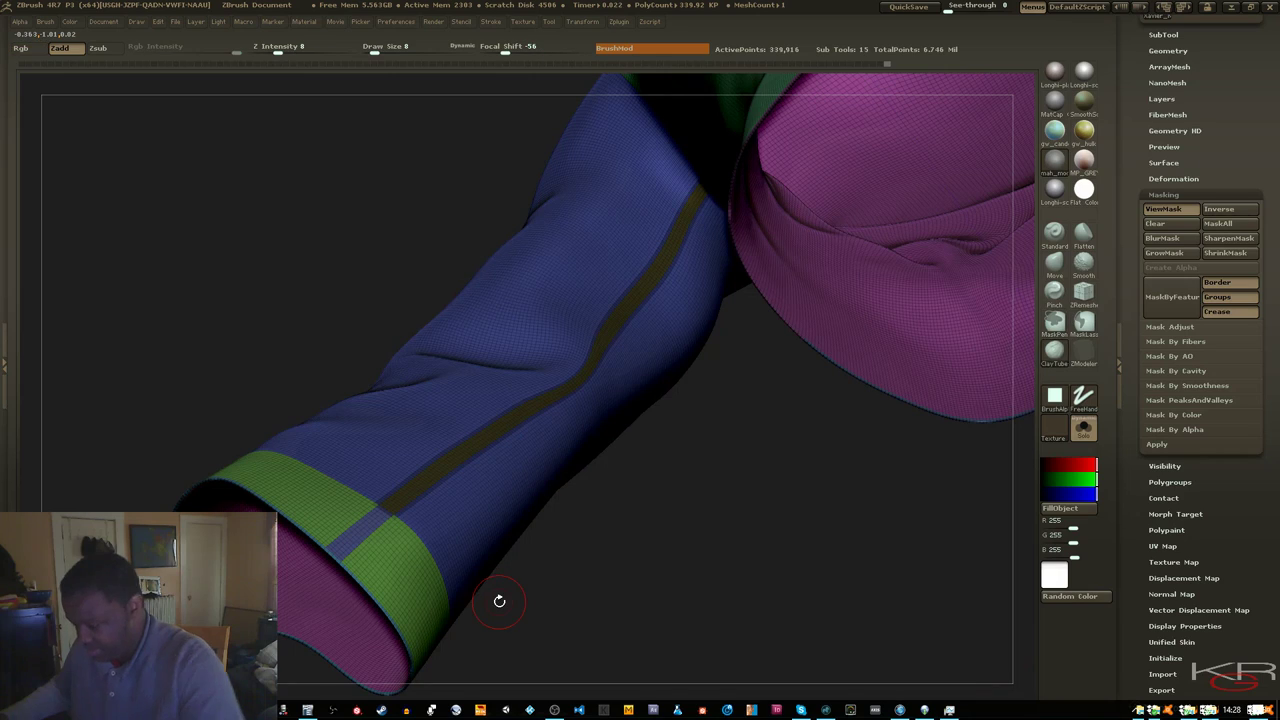
click(1142, 210)
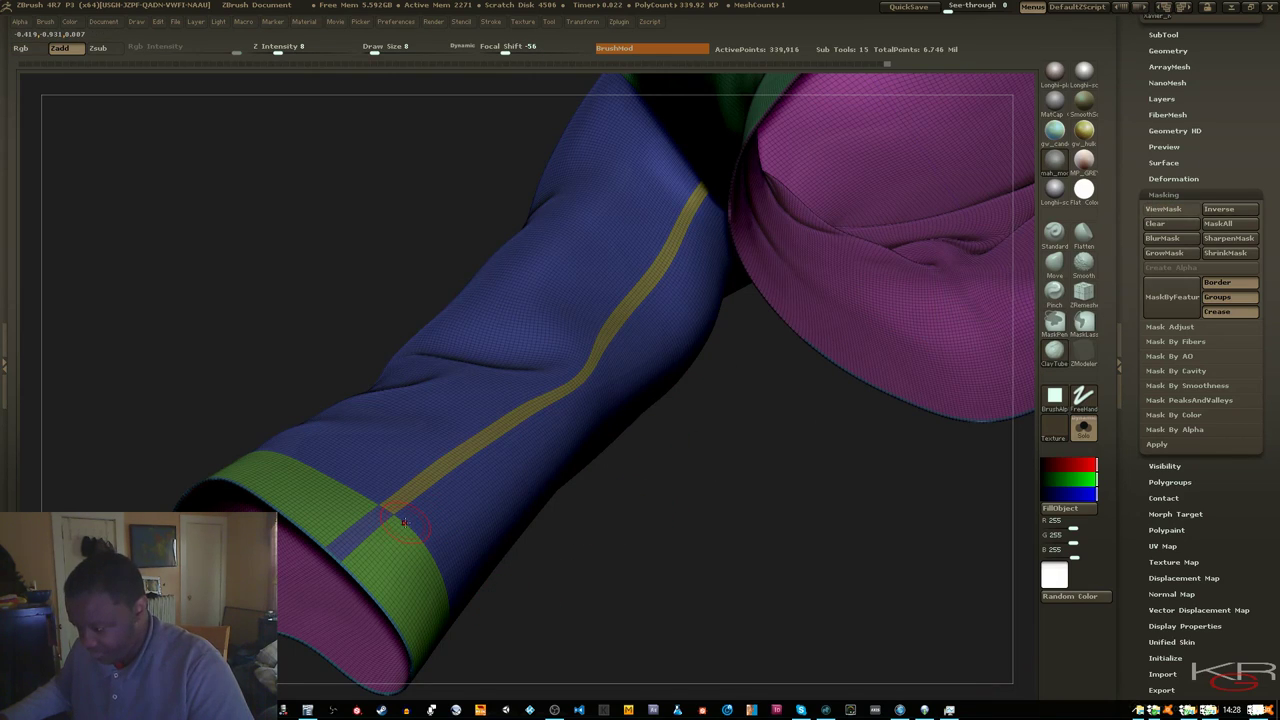
click(1162, 209)
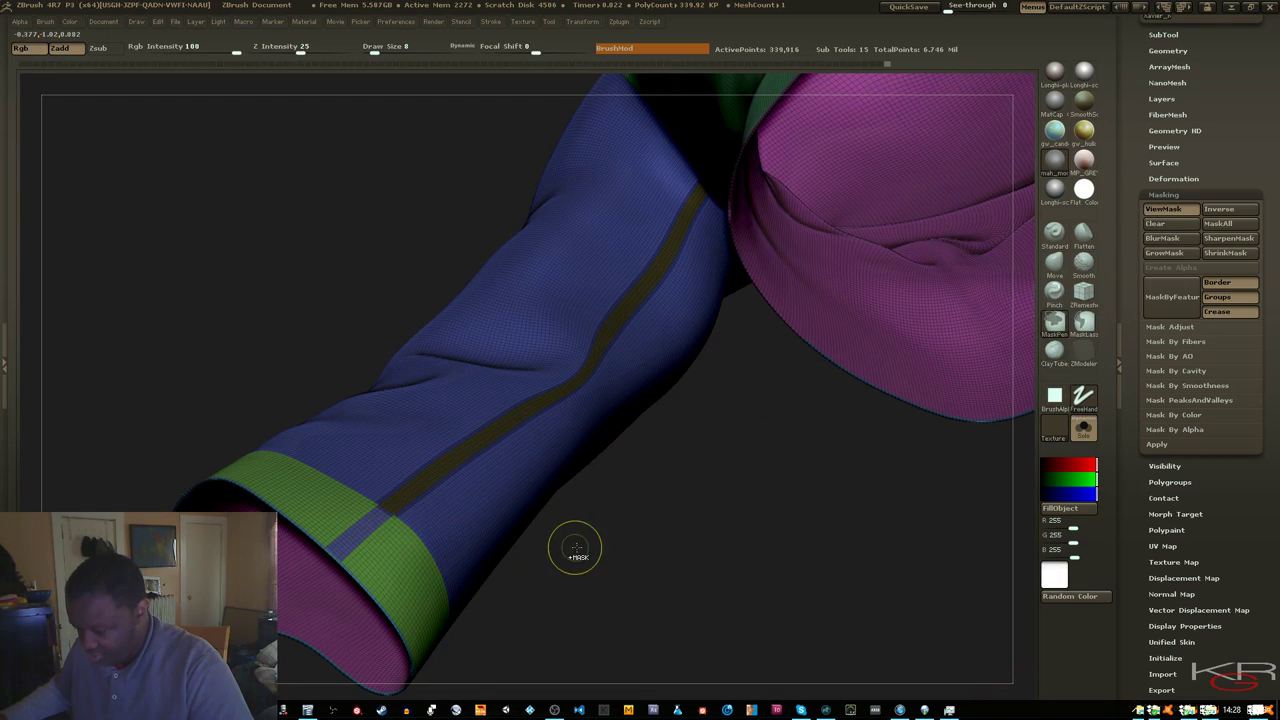
Isolate the lengthwise strip together with its short continuation across the cuff, mask both and show the whole garment
ctrl+shift+click(355, 536)
ctrl+shift+drag(469, 534, 480, 548)
ctrl+shift+click(412, 498)
ctrl+shift+drag(682, 541, 690, 567)
ctrl+drag(276, 606, 805, 165)
ctrl+shift+click(669, 434)
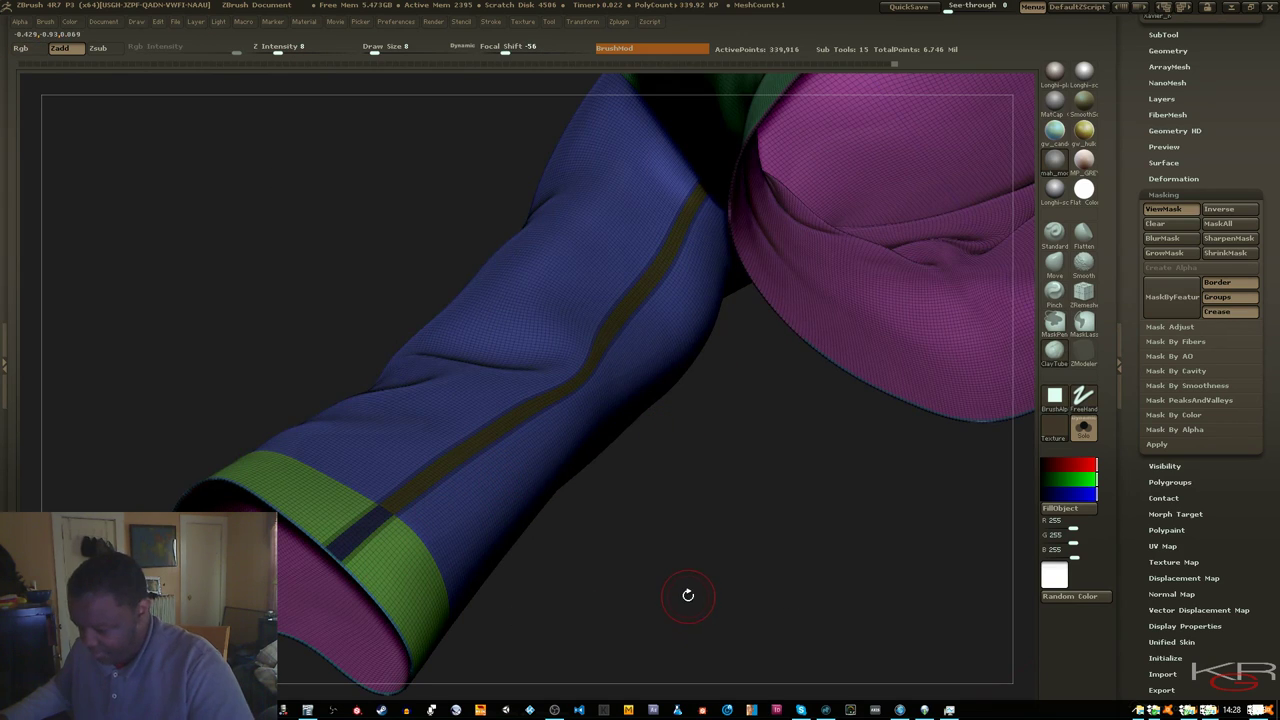
Hide the mask and polygroup display, try raising the surface along the sleeve's masked strip, and show both displays again
click(1152, 224)
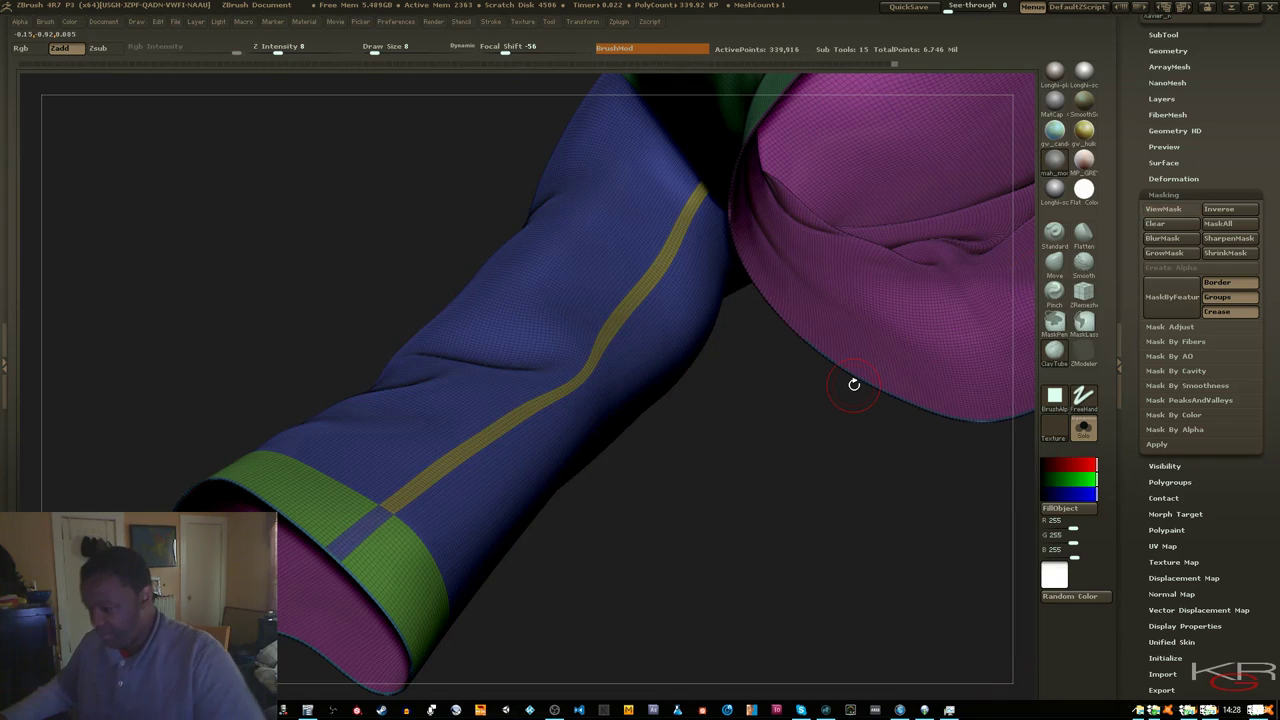
key(shift+f)
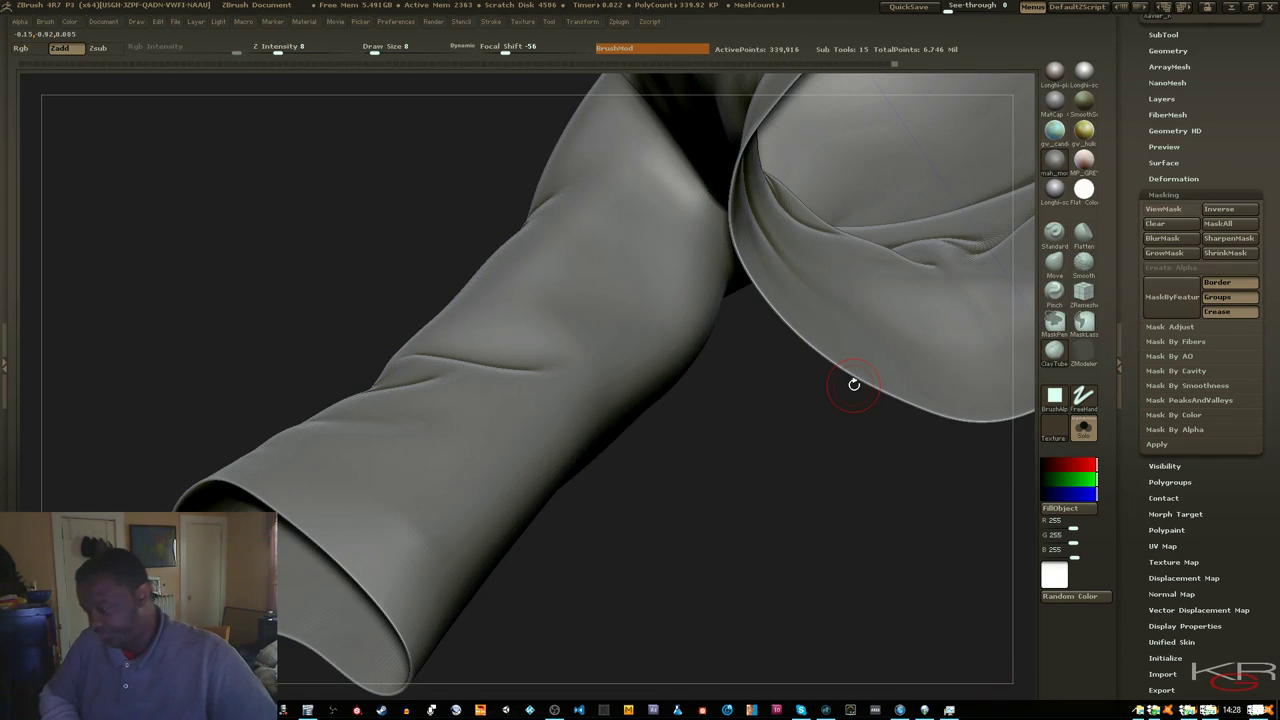
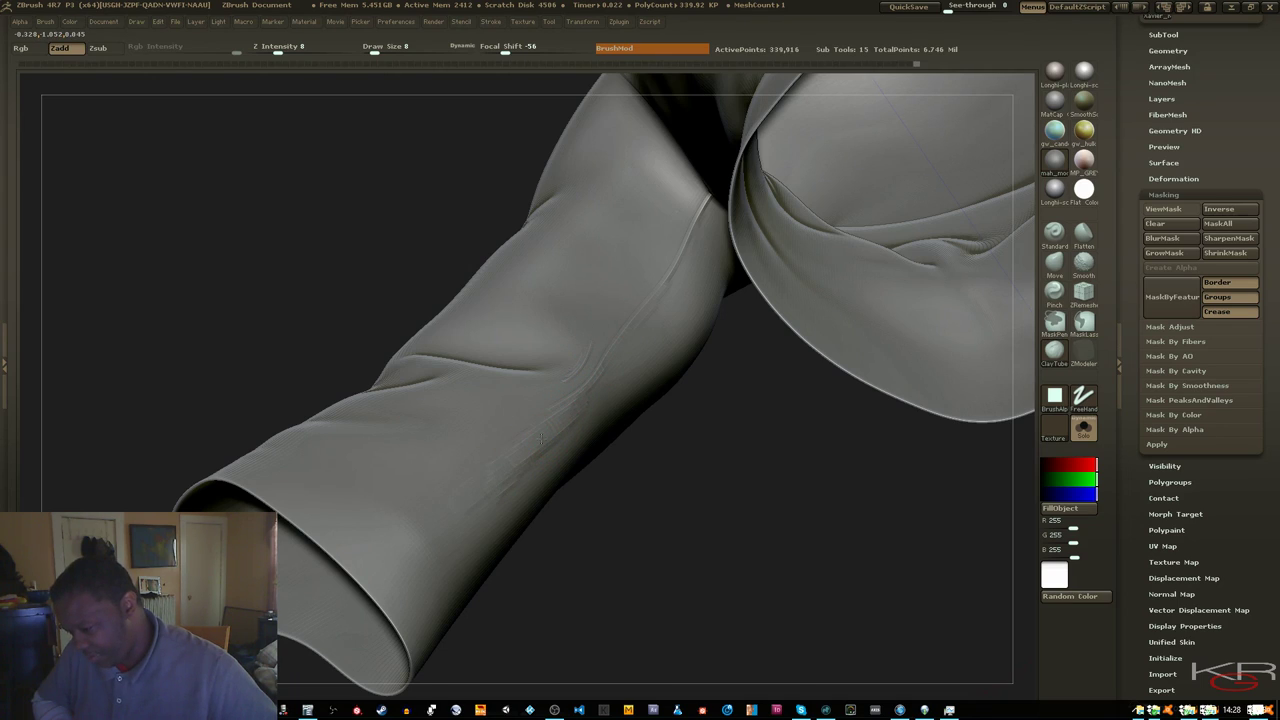
key(ctrl)
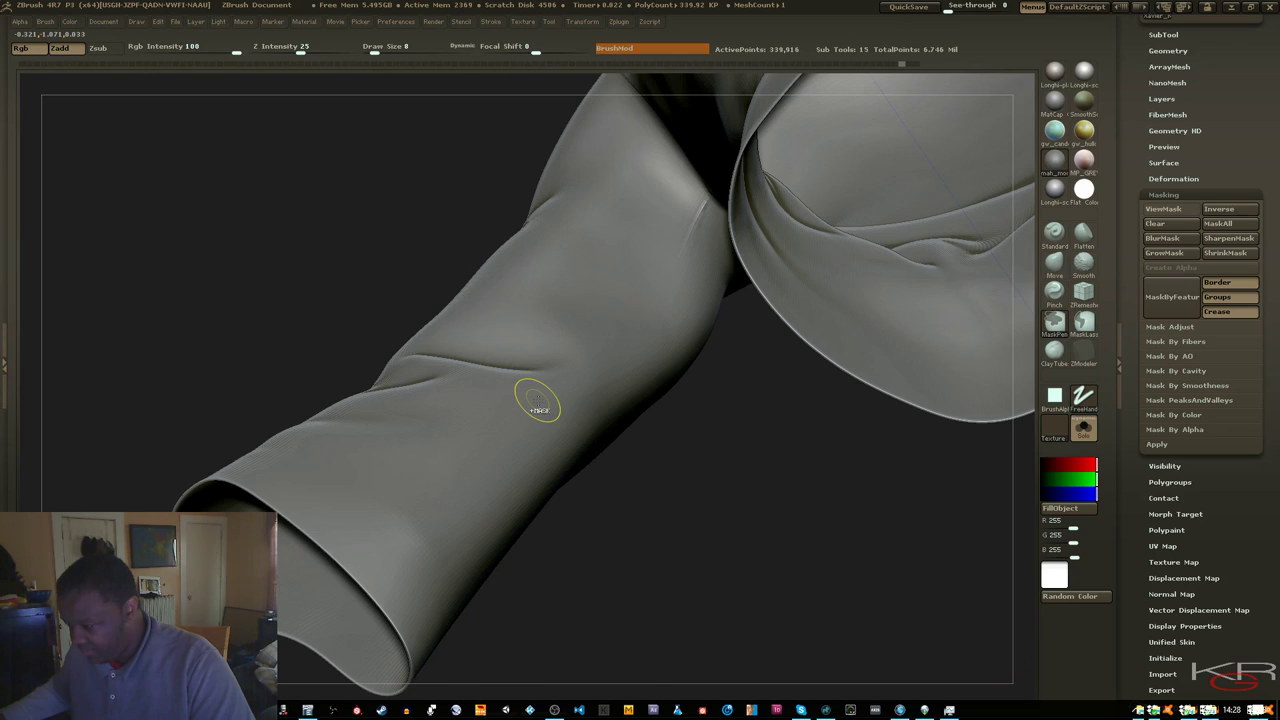
key(ctrl+h)
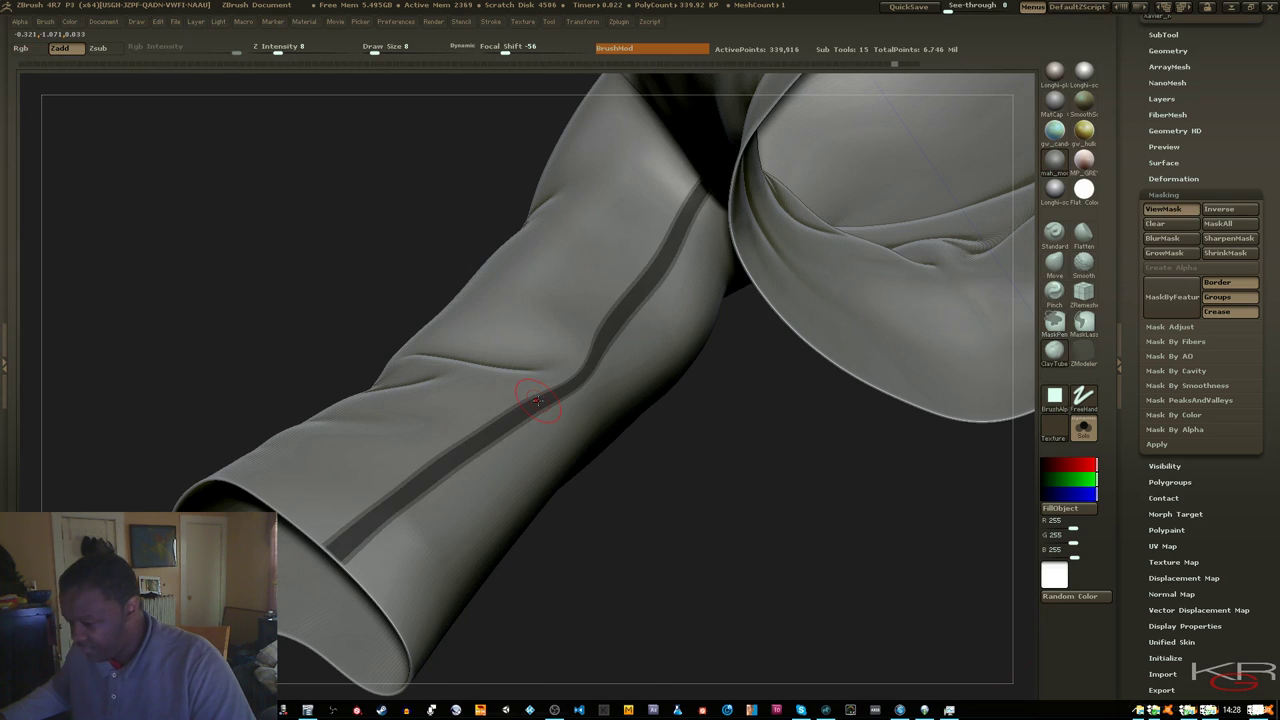
key(shift+f)
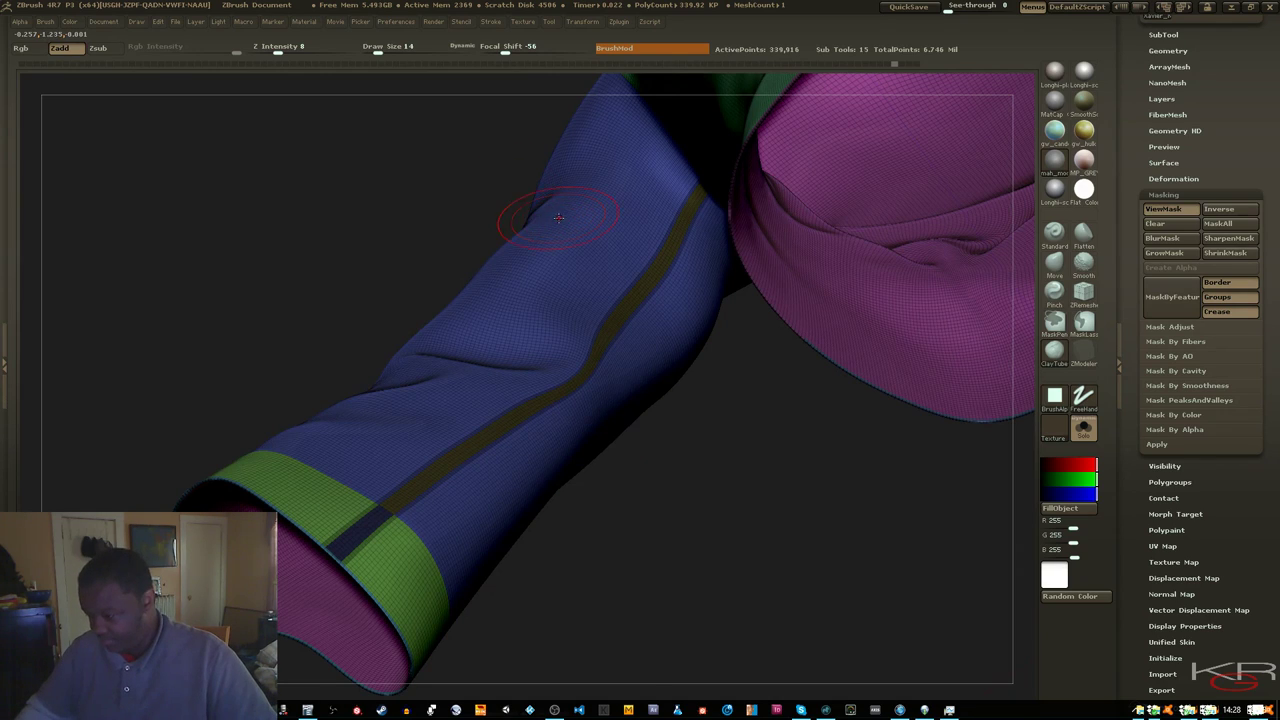
Paint extra mask patches on the sleeve beside the lengthwise strip, reducing the draw size to 9 and undoing the unwanted strokes
mouse_move(525, 198)
ctrl+mouse_down()
mouse_move(622, 188)
mouse_move(635, 202)
ctrl+mouse_up()
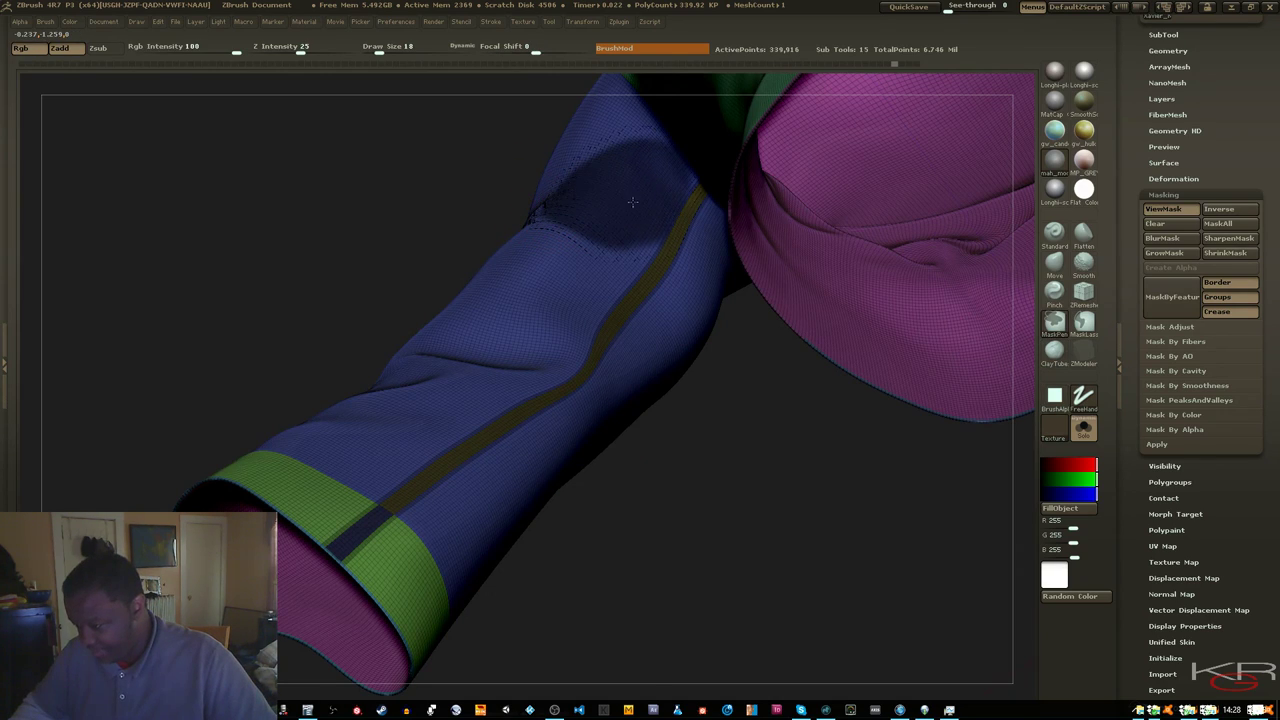
key(bracketleft)
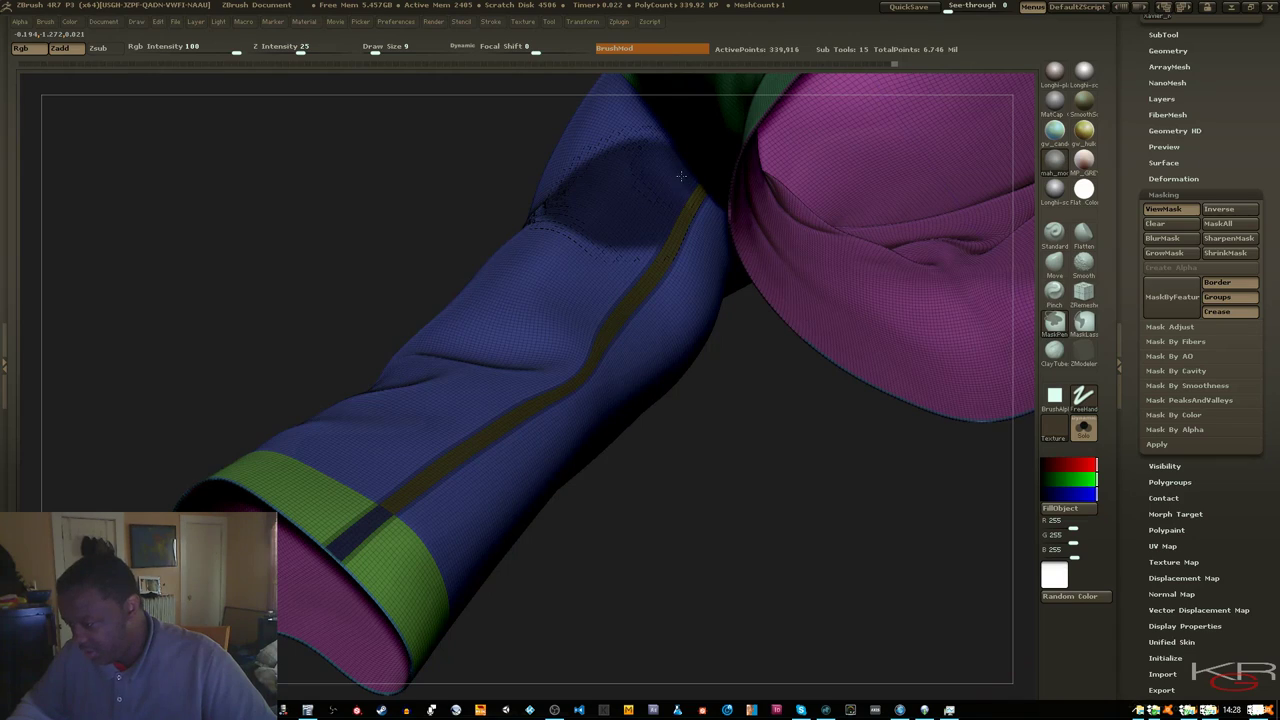
ctrl+drag(651, 215, 629, 272)
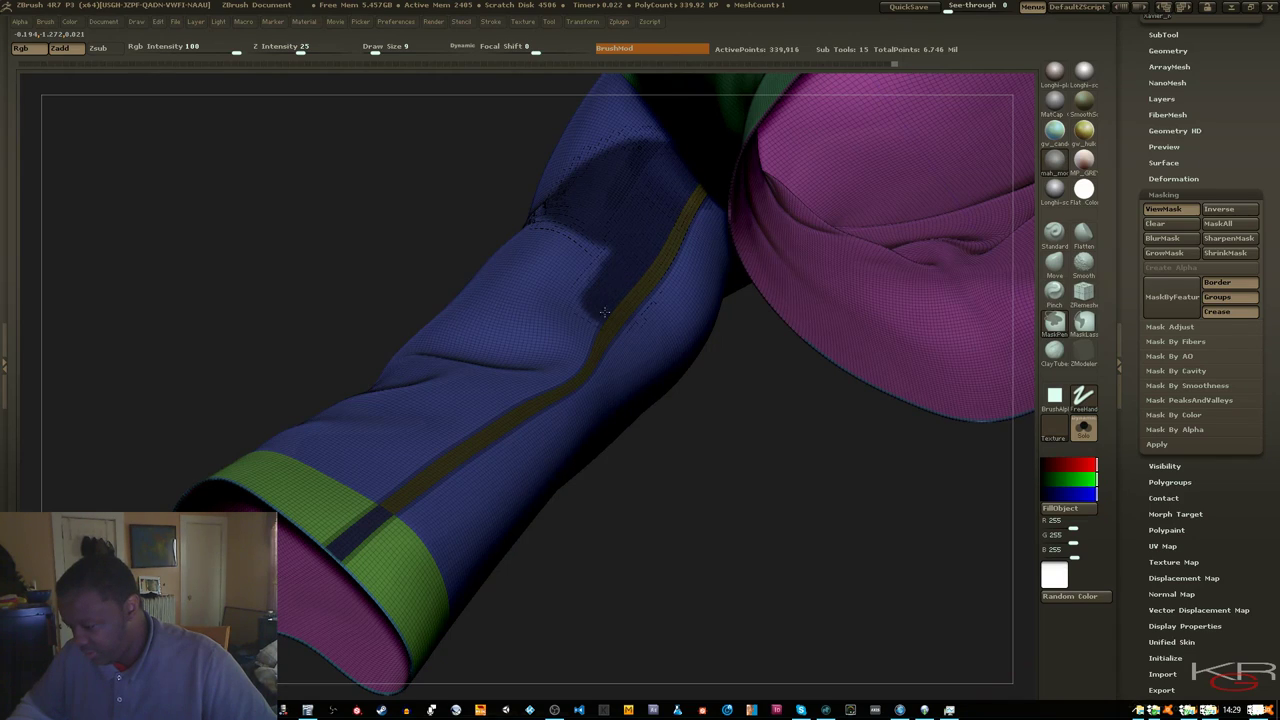
mouse_move(604, 313)
ctrl+mouse_down()
mouse_move(585, 262)
mouse_move(550, 375)
mouse_move(507, 405)
mouse_move(455, 405)
mouse_move(485, 415)
mouse_move(481, 397)
ctrl+mouse_up()
key(ctrl+z)
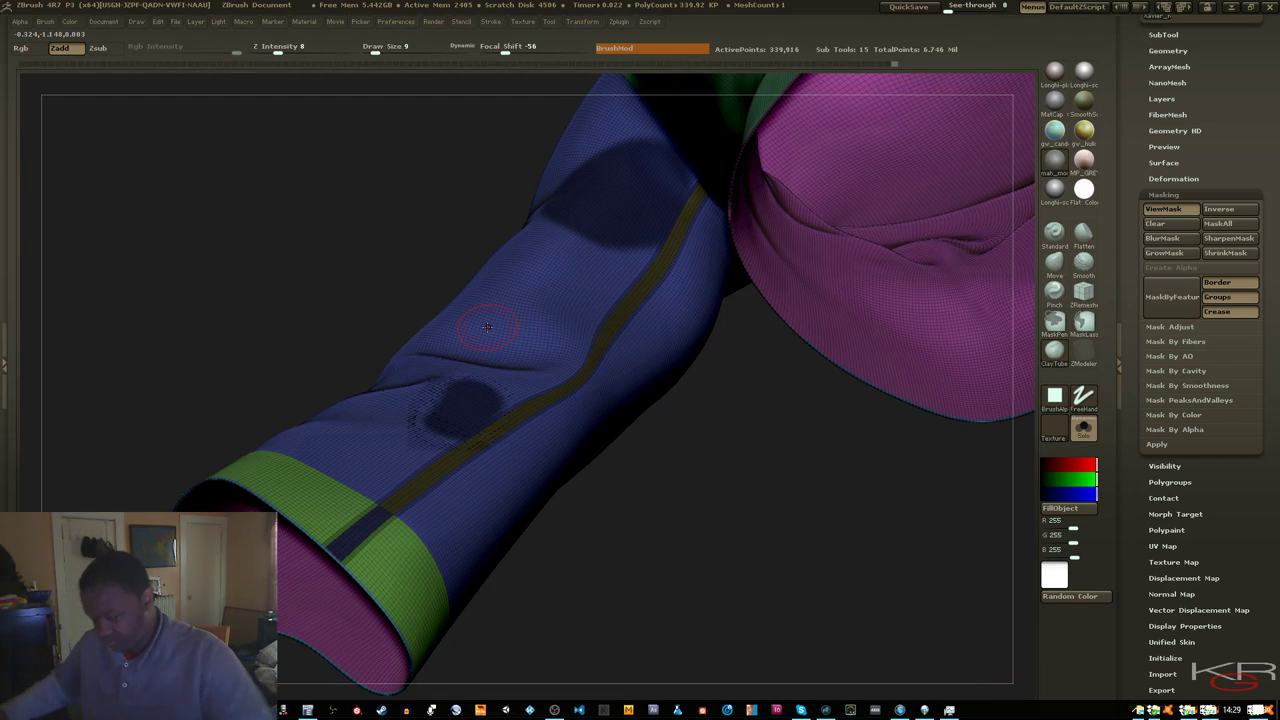
Hide the short cuff strip and the lengthwise sleeve strip polygroups
ctrl+shift+click(369, 526)
ctrl+shift+drag(505, 538, 512, 550)
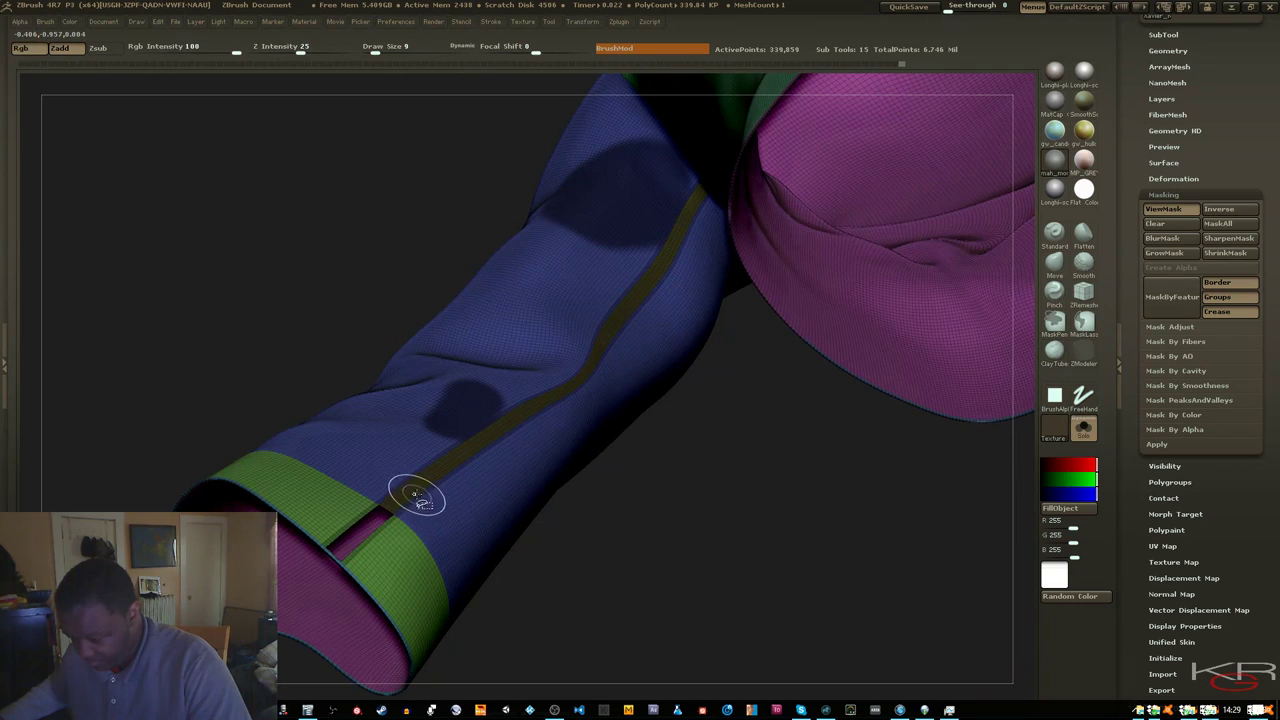
ctrl+shift+click(414, 494)
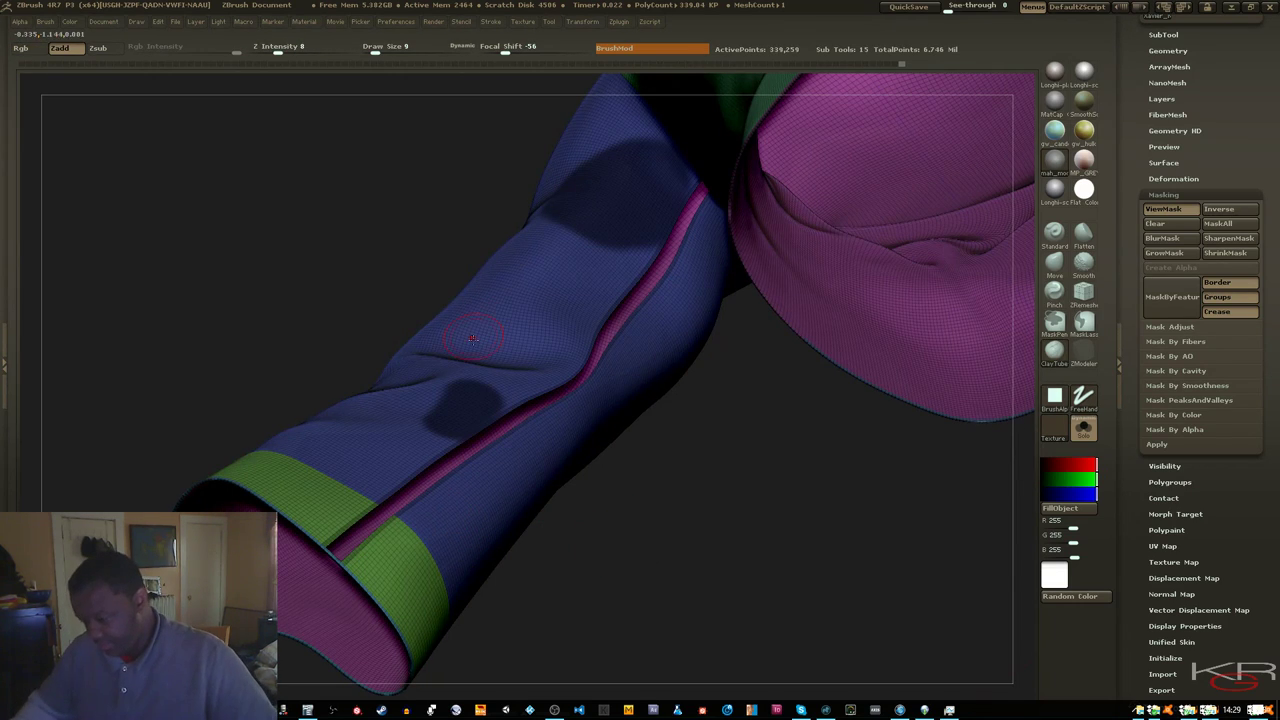
Paint a continuous mask on the sleeve and cuff along one edge of the gap and bring back the hidden strips
mouse_move(298, 392)
mouse_down()
mouse_move(354, 444)
mouse_move(379, 417)
mouse_move(400, 458)
mouse_move(322, 500)
mouse_move(365, 500)
mouse_move(381, 482)
mouse_move(290, 560)
mouse_move(410, 462)
mouse_move(545, 305)
mouse_move(582, 283)
mouse_move(653, 186)
mouse_up()
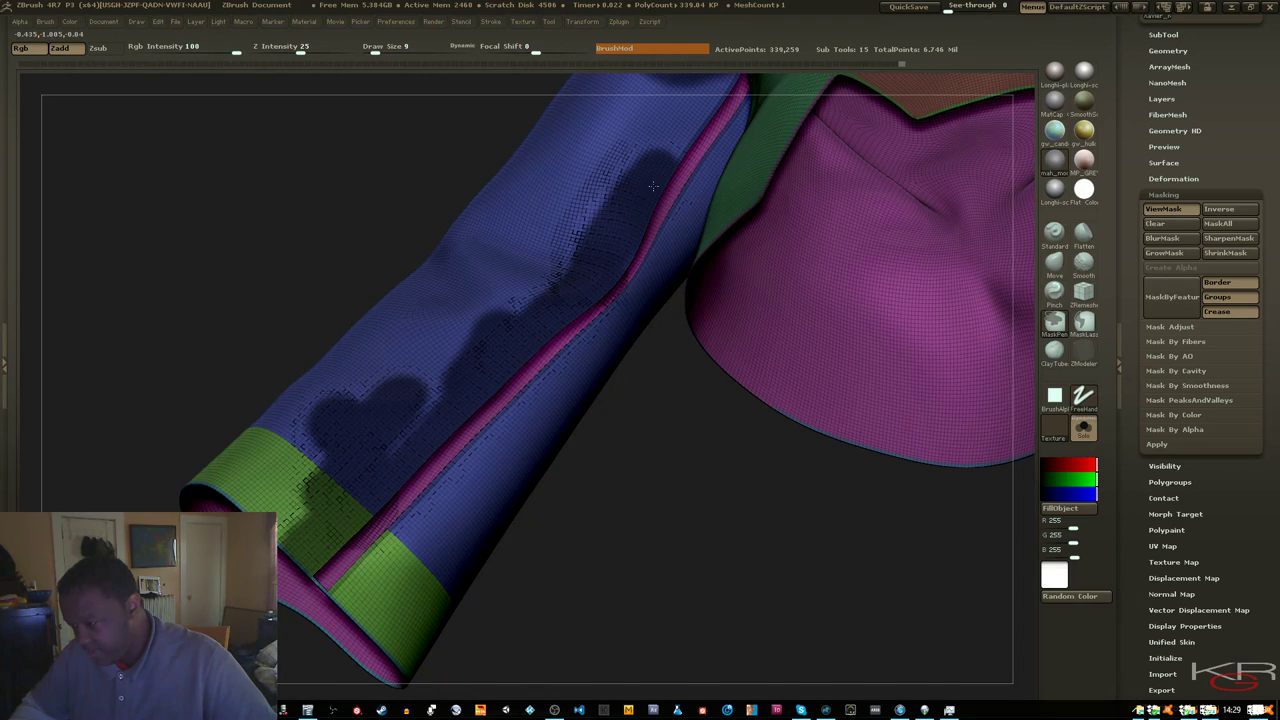
mouse_move(646, 537)
mouse_down()
mouse_move(636, 222)
mouse_move(611, 244)
mouse_up()
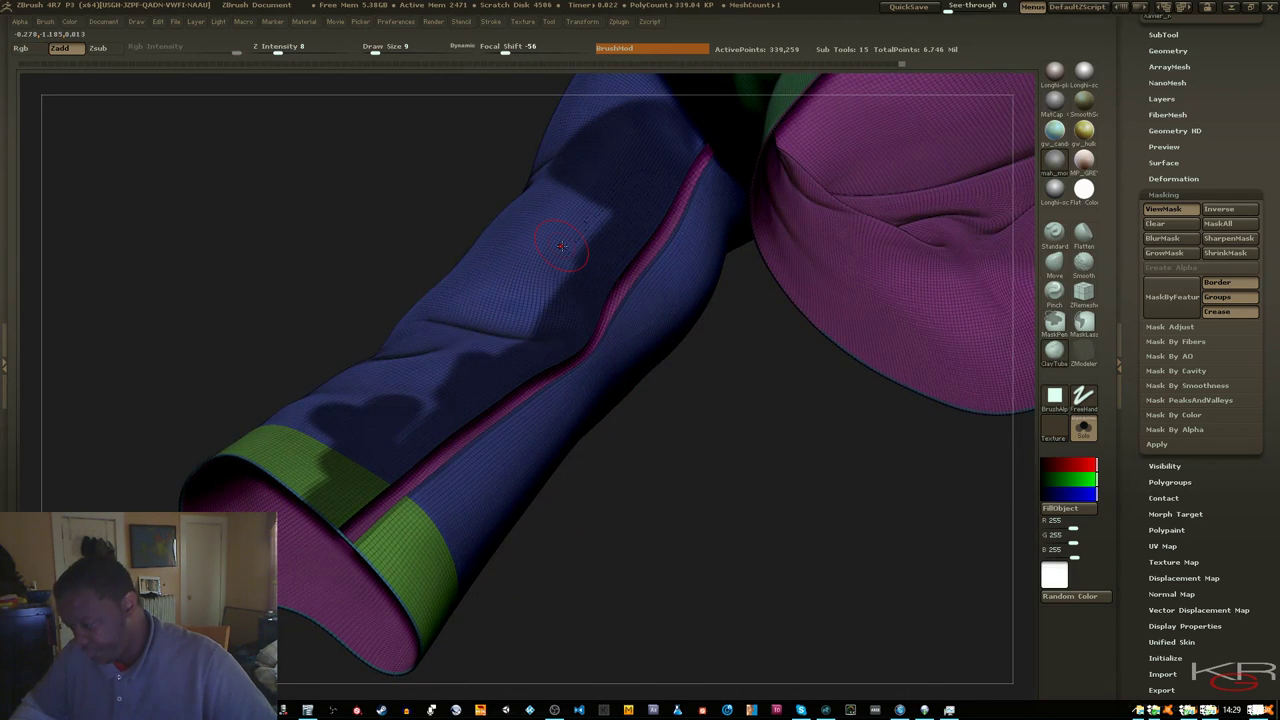
ctrl+click(675, 434)
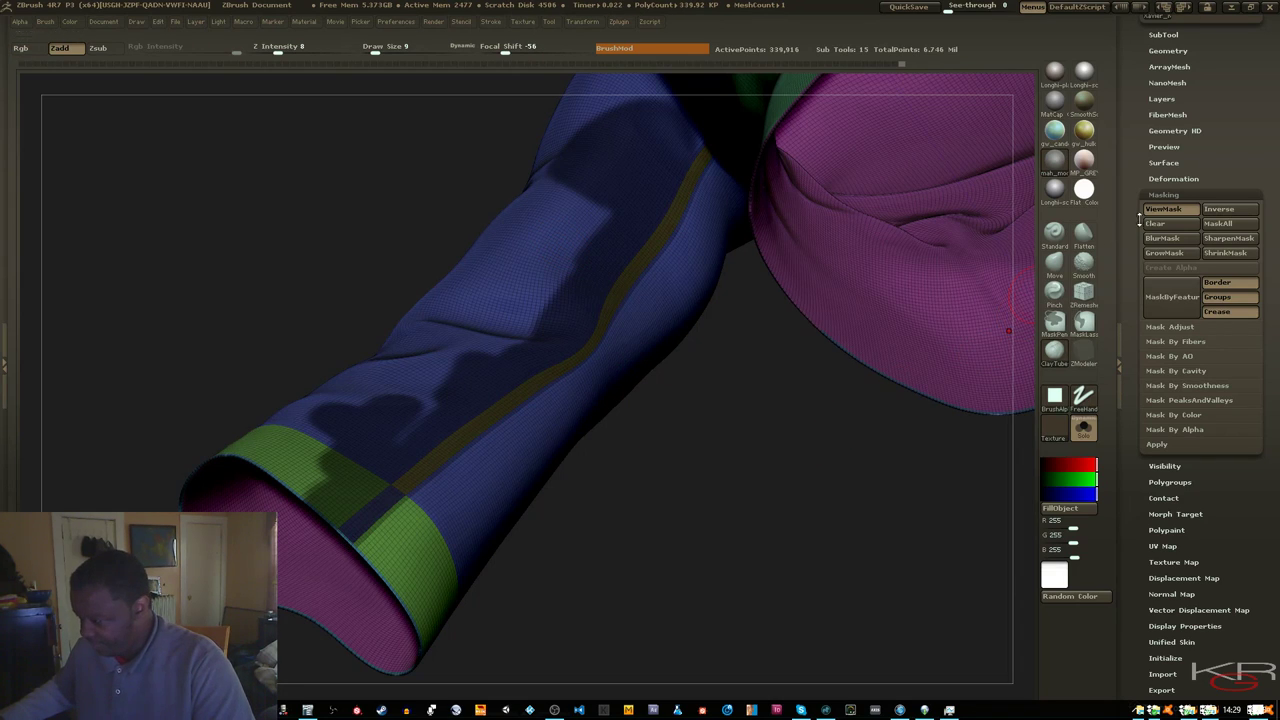
Hide the mask and polygroup display and sculpt a raised seam along the sleeve from the underarm to the cuff
key(ctrl+h)
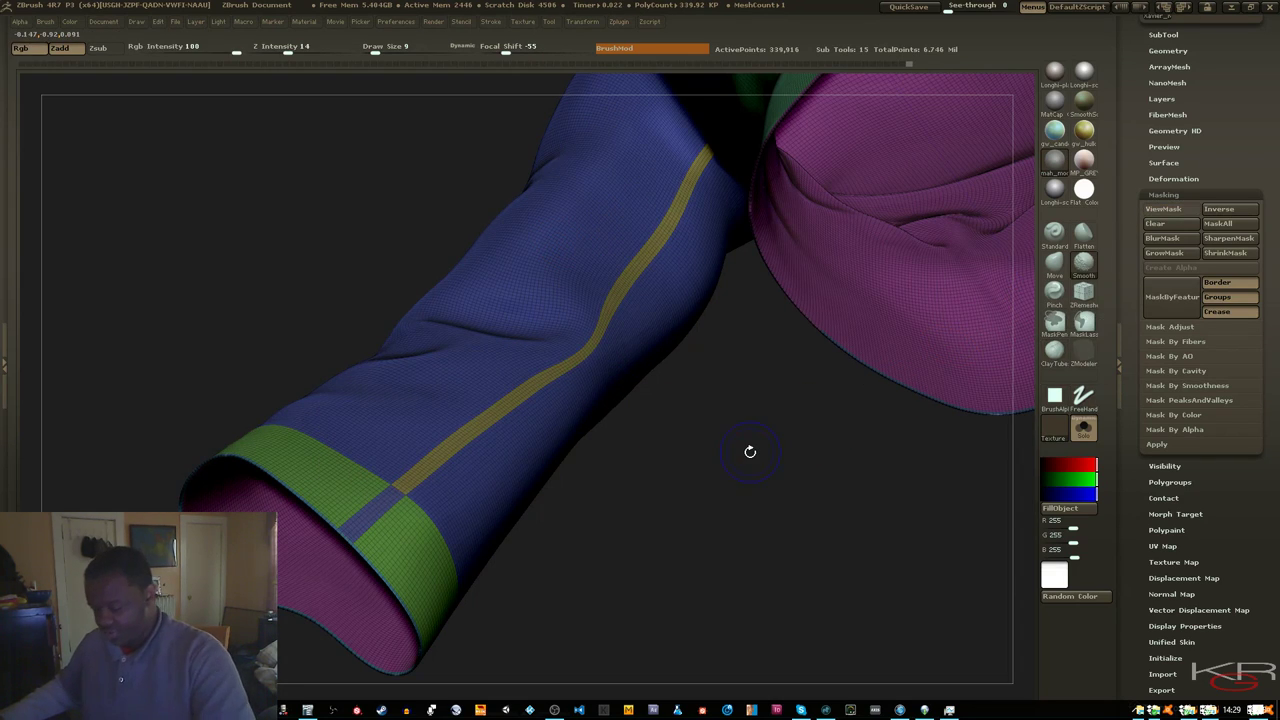
key(shift+f)
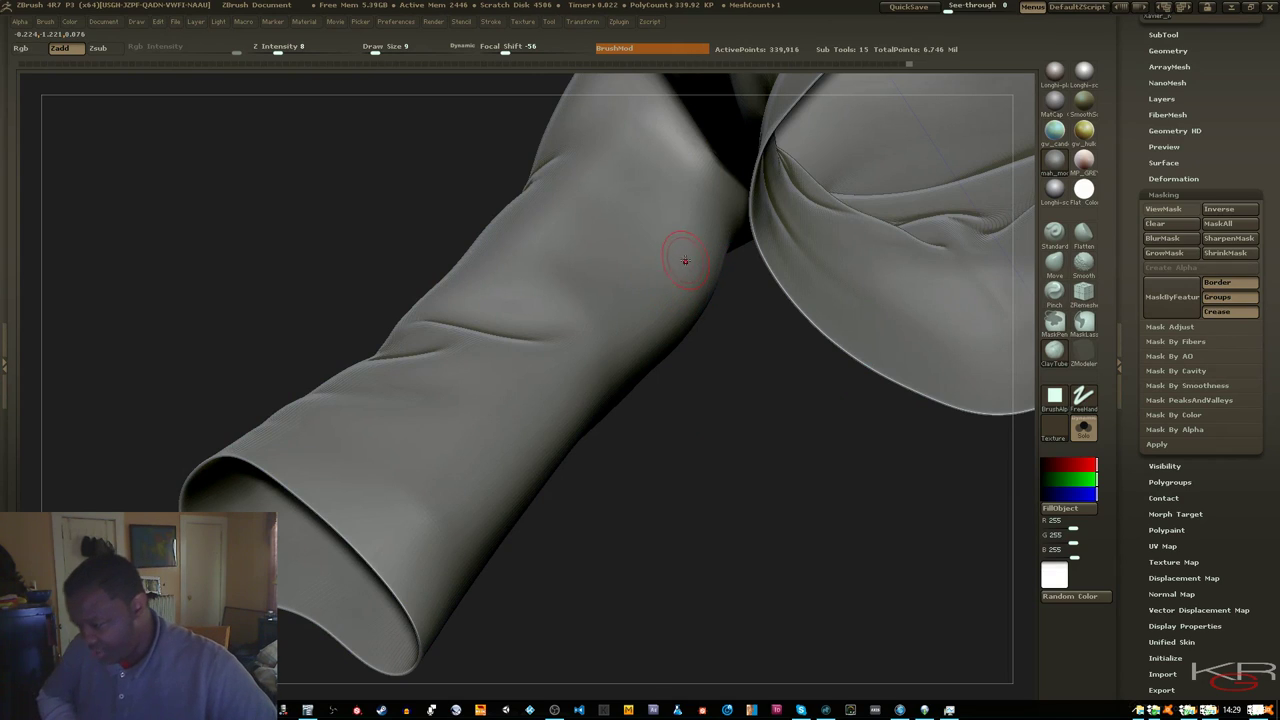
drag(698, 186, 684, 222)
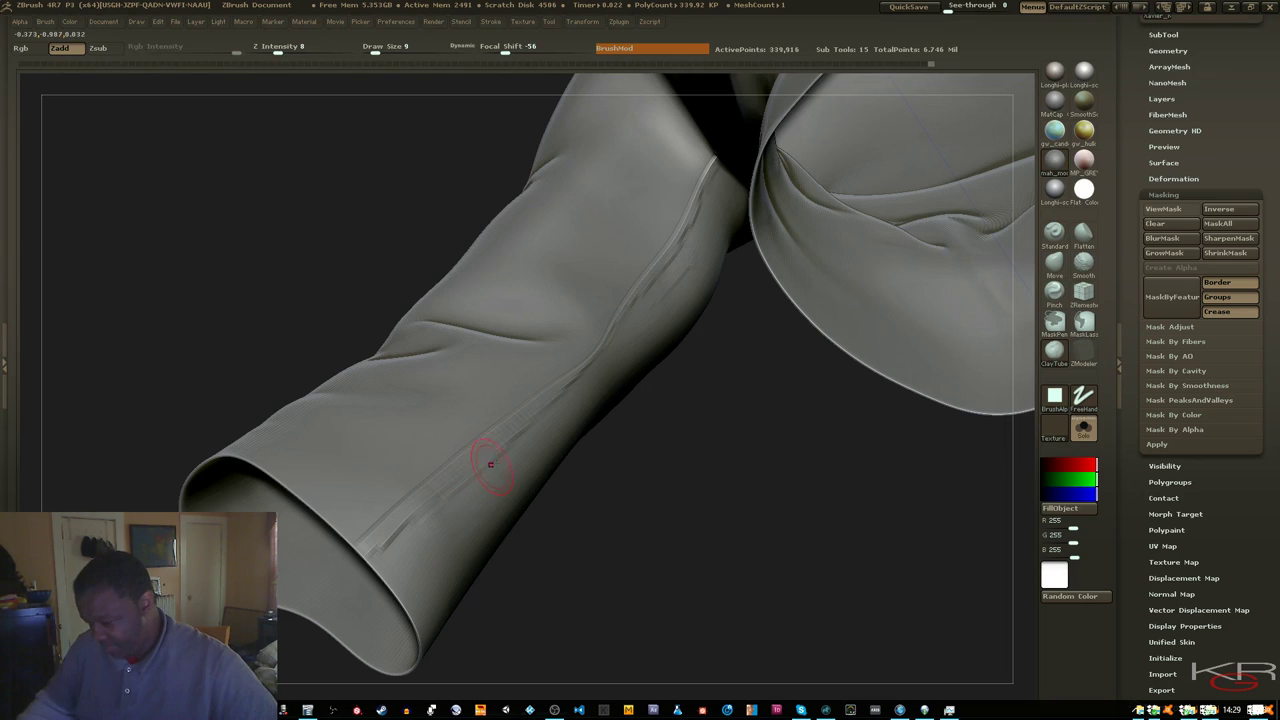
Smooth the rough brush marks beside the new seam on the lower sleeve near the cuff
key(shift)
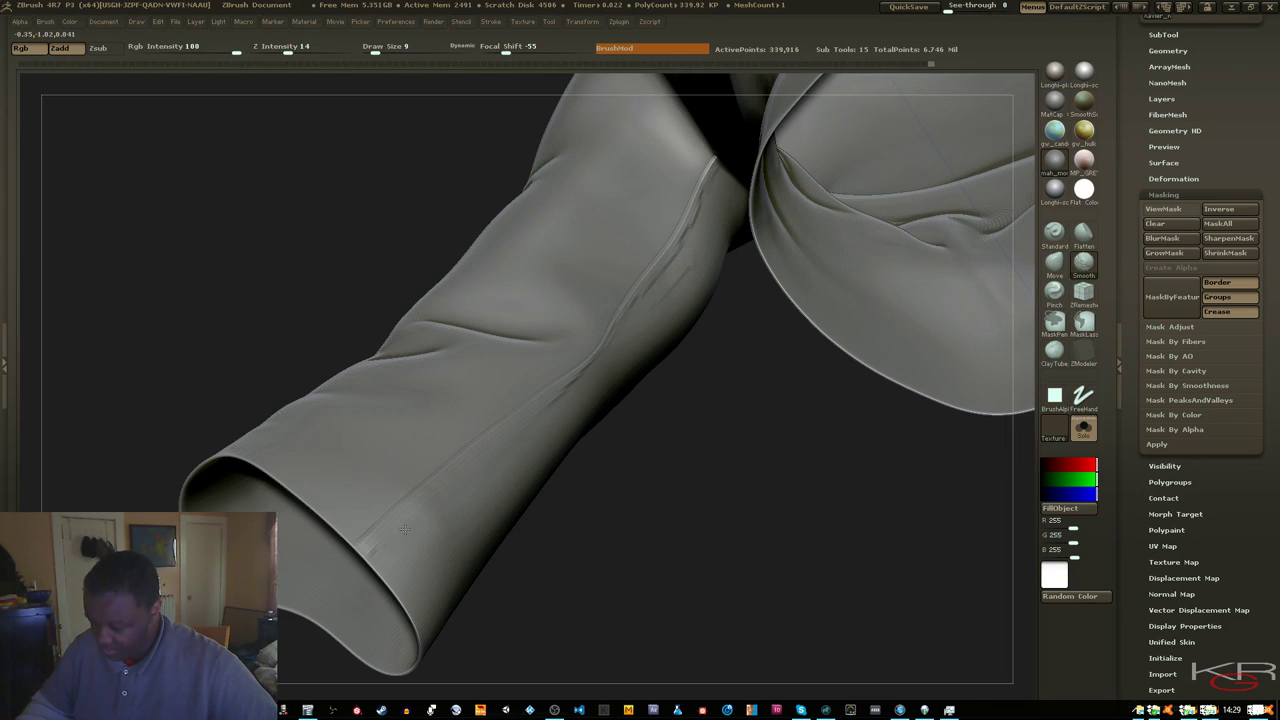
shift+drag(405, 530, 464, 472)
key(shift)
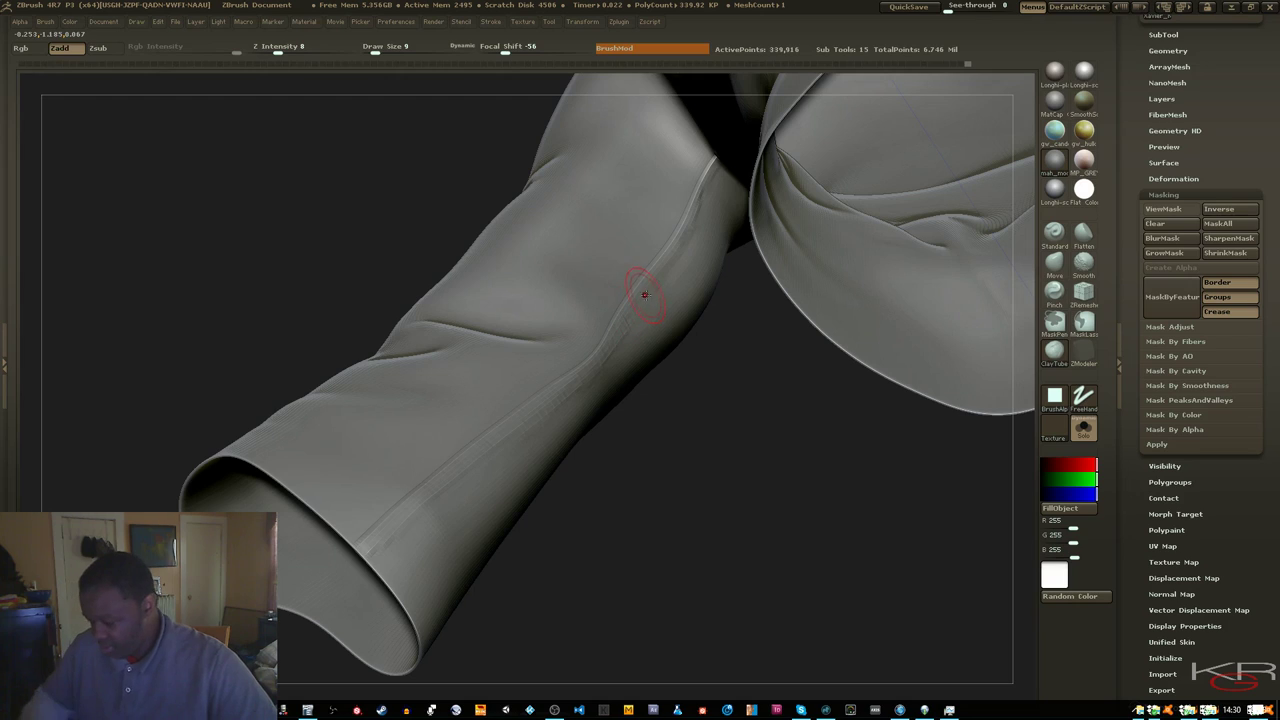
Smooth and re-raise the seam's end near the underarm, reducing the draw size to 5, and blend the surface beside it
key(shift)
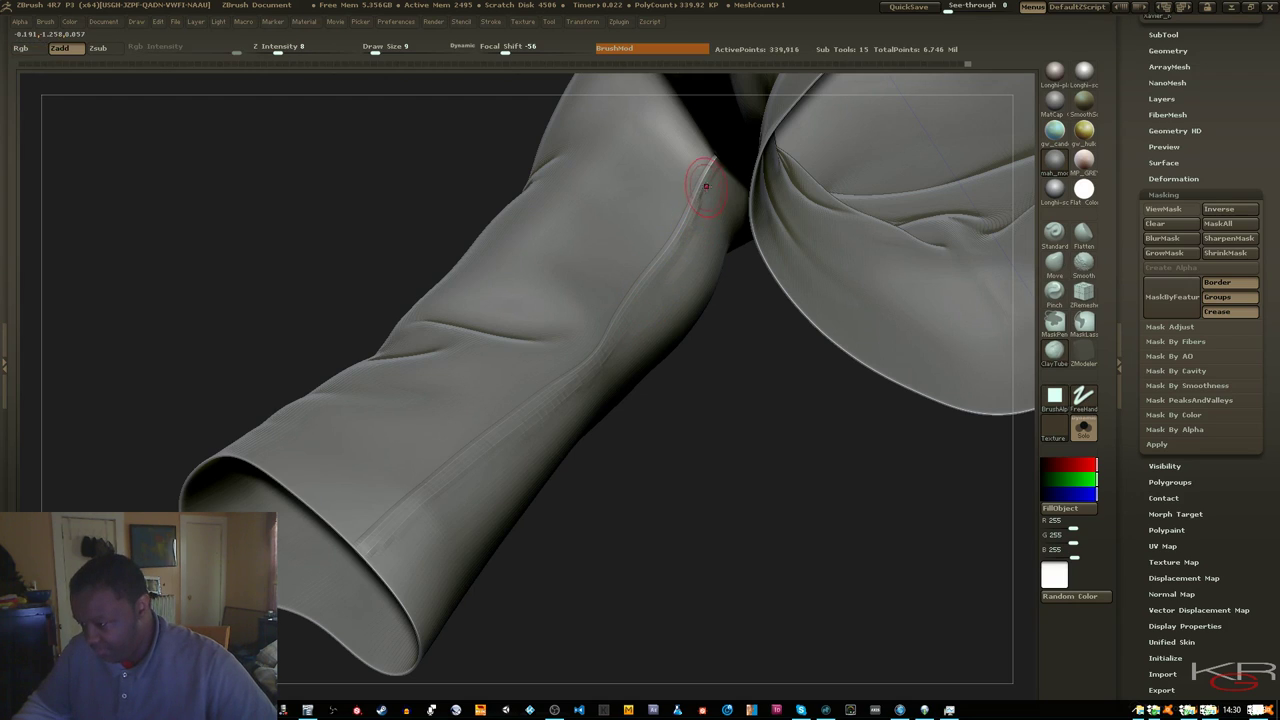
shift+drag(709, 189, 714, 182)
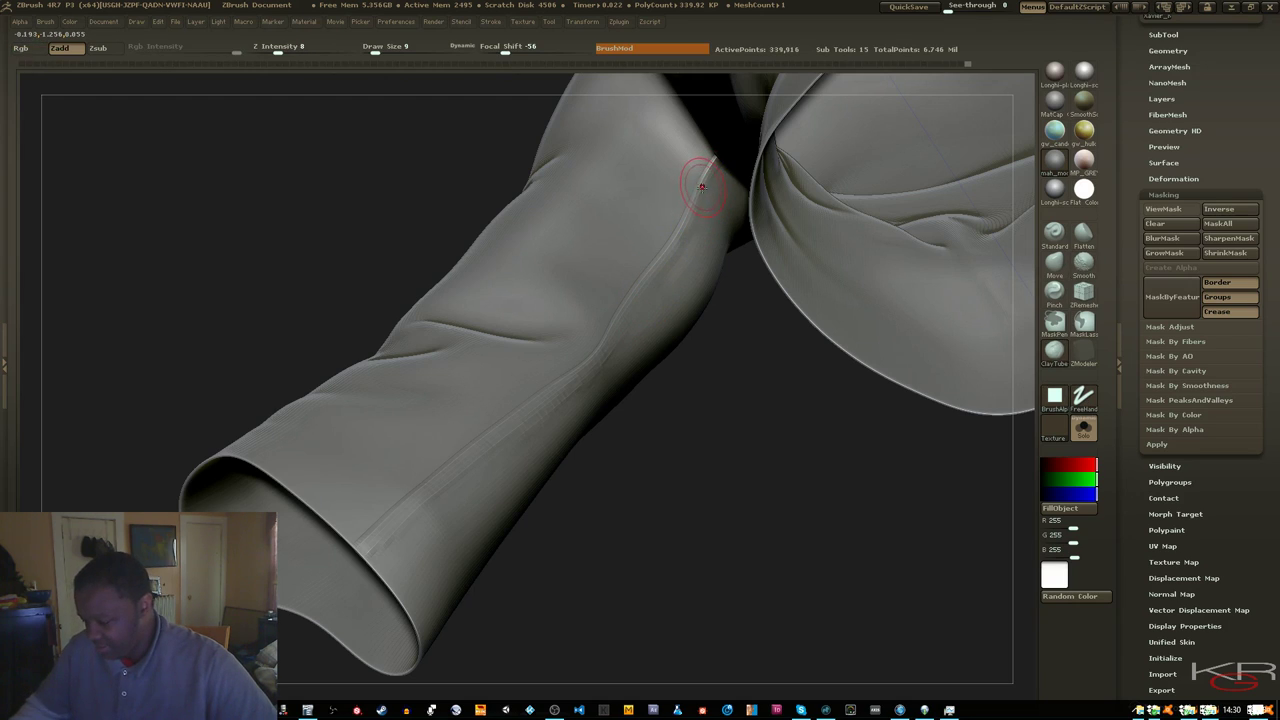
drag(712, 162, 700, 188)
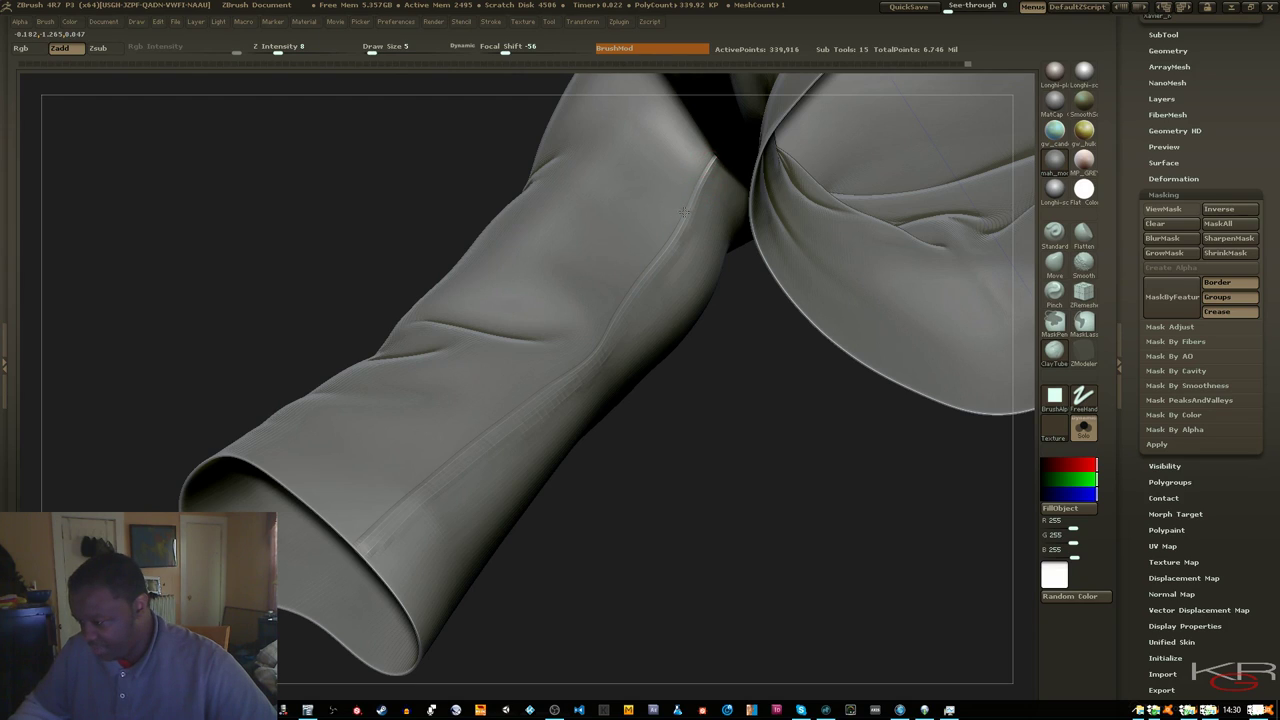
key(shift)
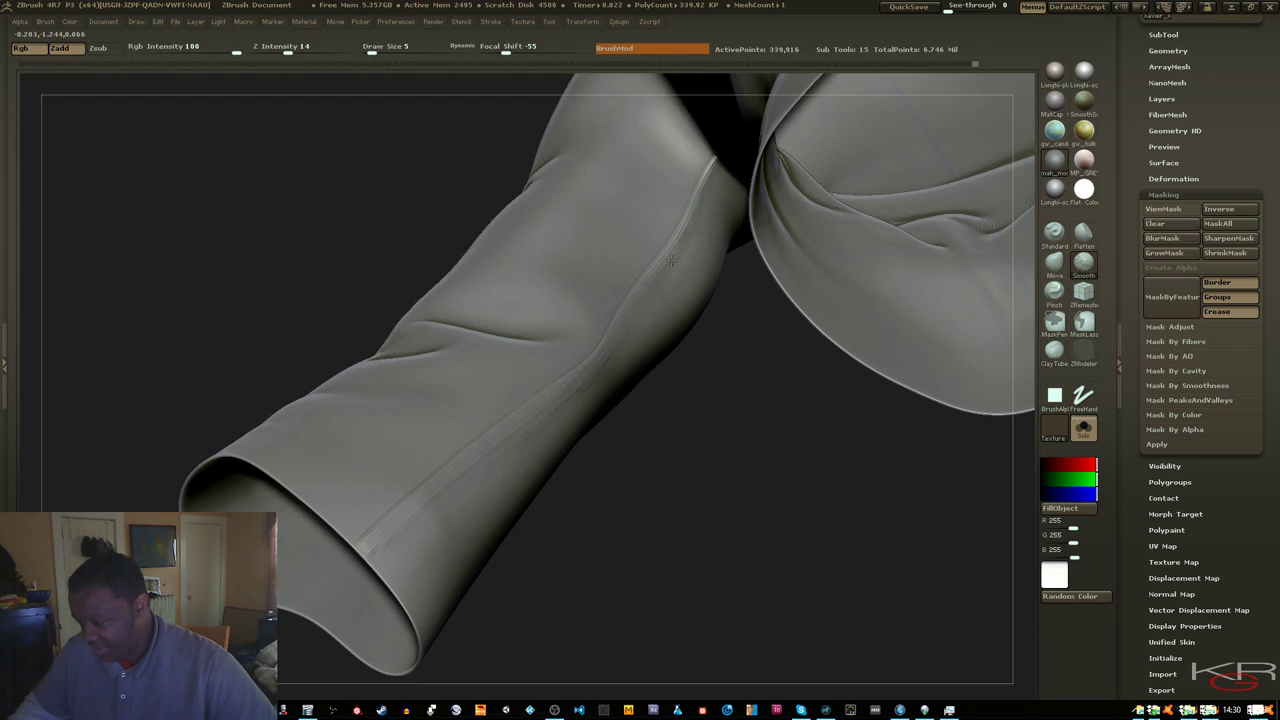
shift+drag(705, 204, 657, 274)
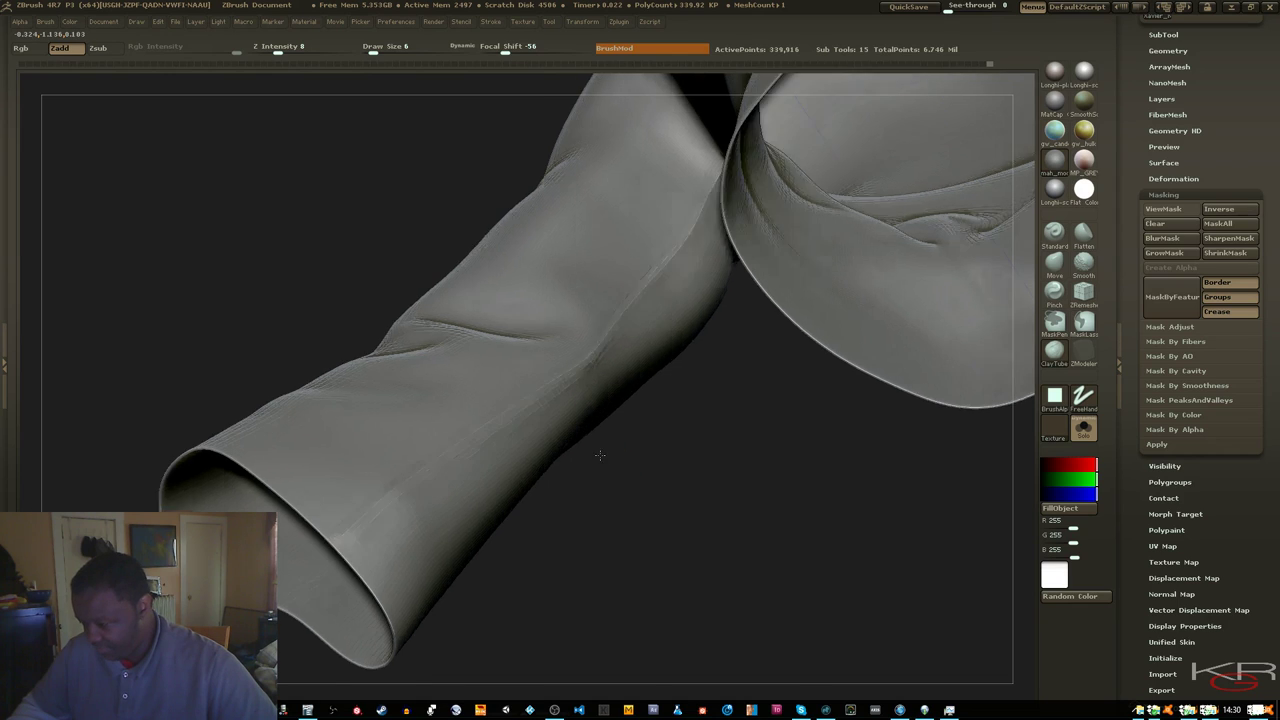
Smooth the seam's outer side along the middle and lower sleeve
drag(600, 451, 580, 366)
key(shift)
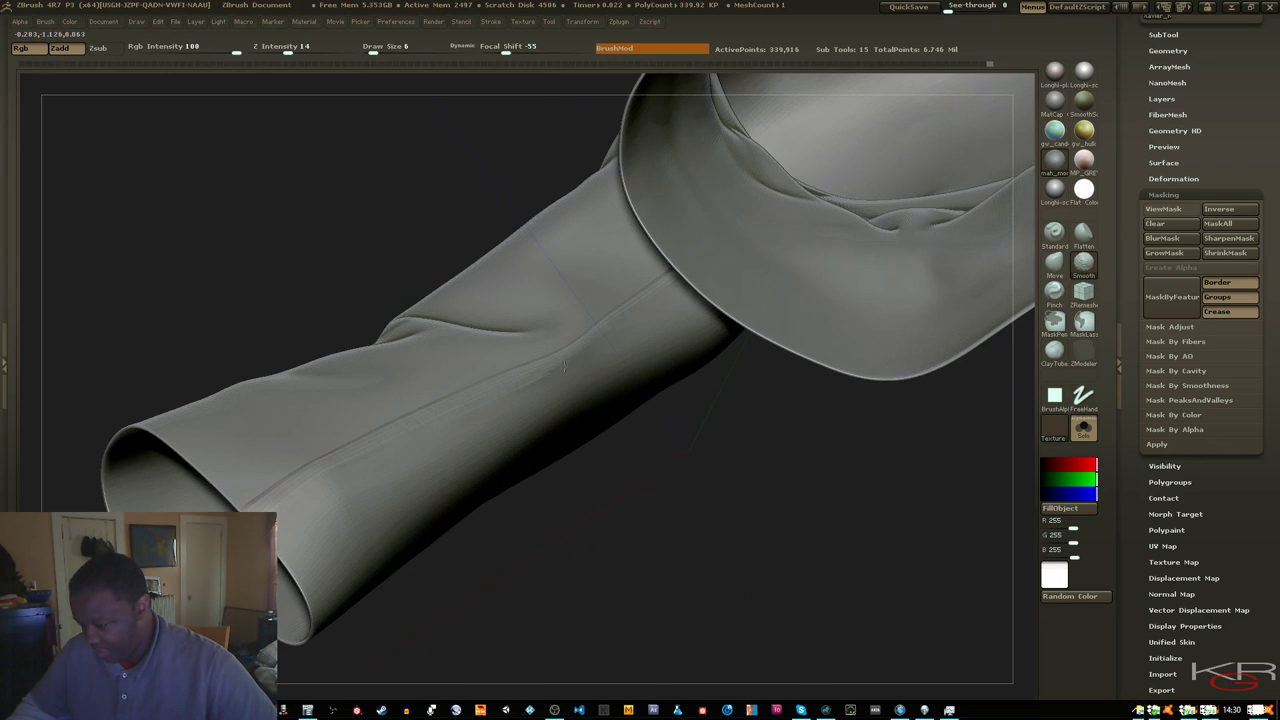
mouse_move(571, 560)
mouse_down()
mouse_move(586, 591)
mouse_move(600, 589)
mouse_move(614, 542)
mouse_move(514, 409)
mouse_up()
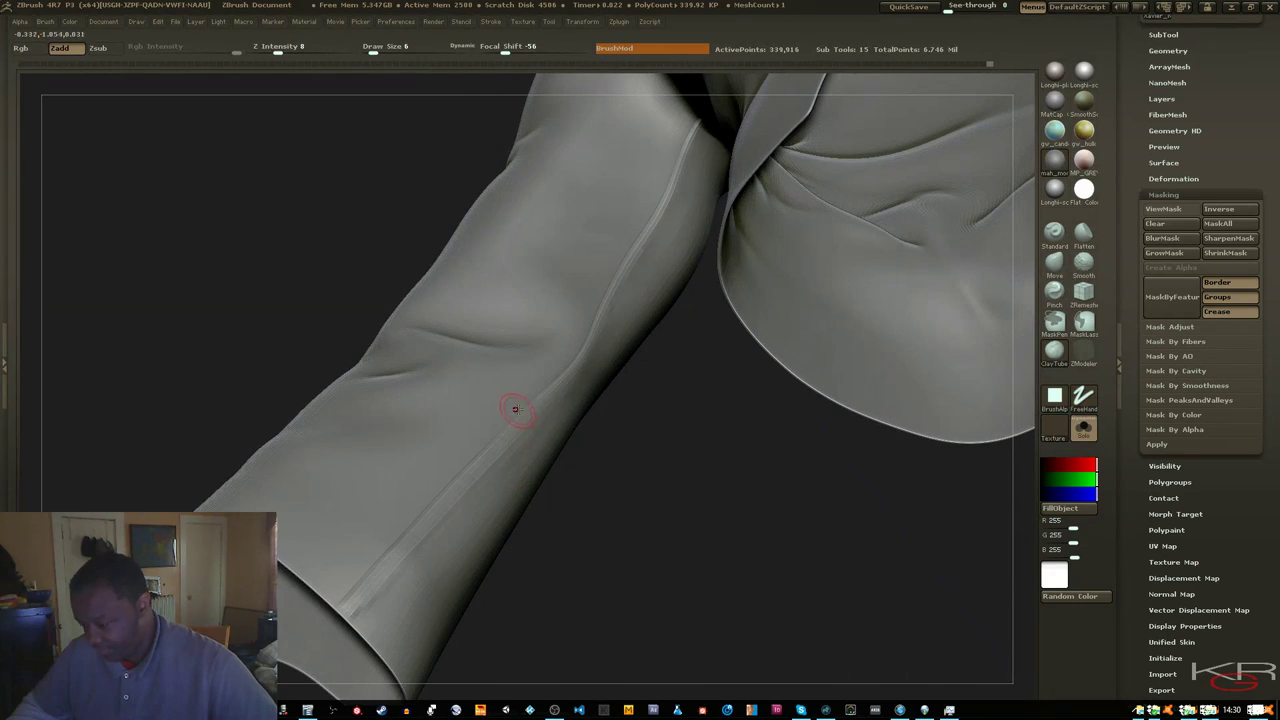
key(shift)
shift+drag(465, 487, 482, 468)
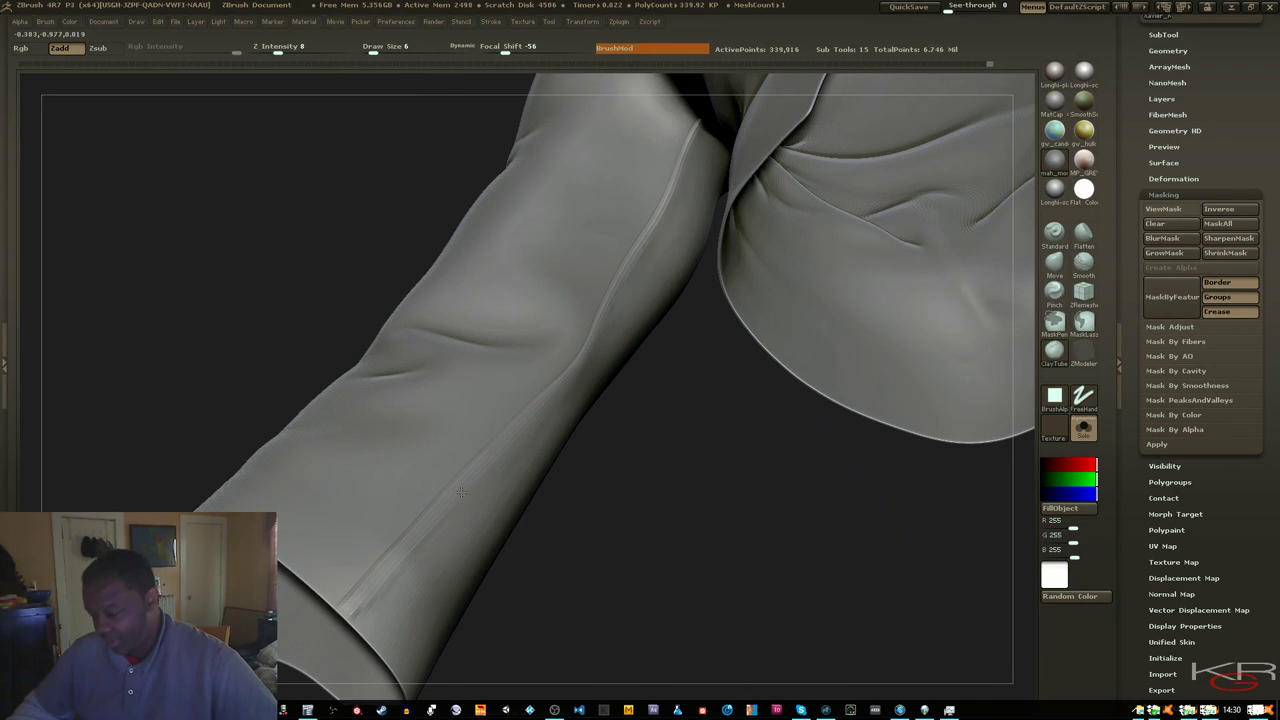
Refine the seam where it runs down to the cuff opening by smoothing its leftover ridges
key(shift)
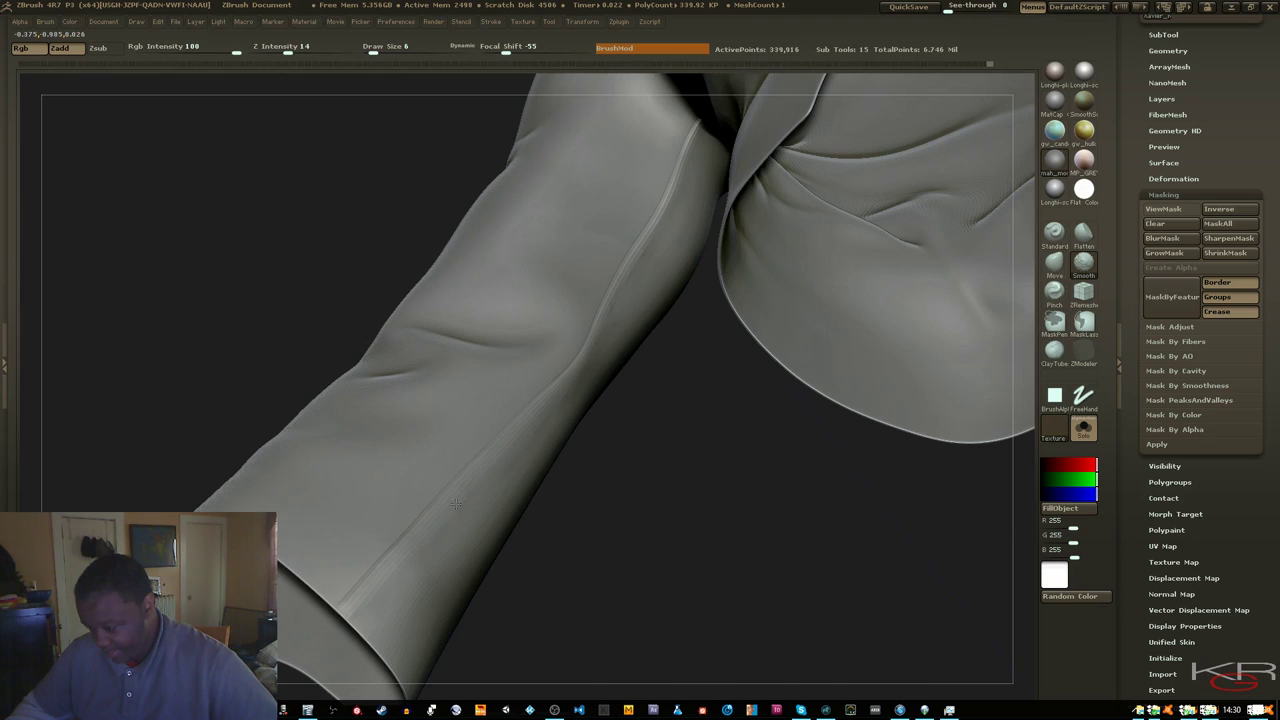
drag(609, 540, 600, 522)
mouse_move(677, 583)
mouse_down()
mouse_move(708, 631)
mouse_move(635, 617)
mouse_up()
mouse_move(355, 624)
mouse_down()
mouse_move(349, 634)
mouse_move(363, 621)
mouse_up()
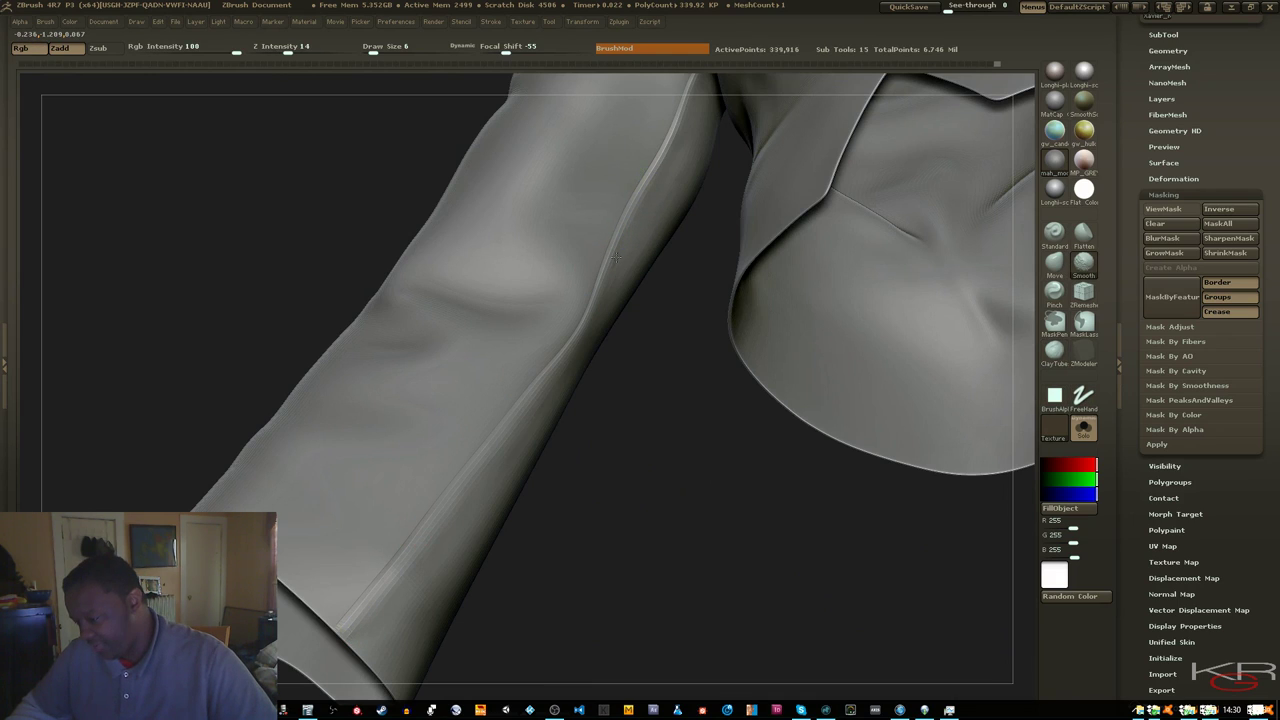
Smooth the surface beside the seam on the upper half of the sleeve
mouse_move(642, 487)
mouse_down()
mouse_move(637, 408)
mouse_move(628, 418)
mouse_move(638, 369)
mouse_move(688, 348)
mouse_move(664, 262)
mouse_up()
shift+drag(663, 160, 681, 129)
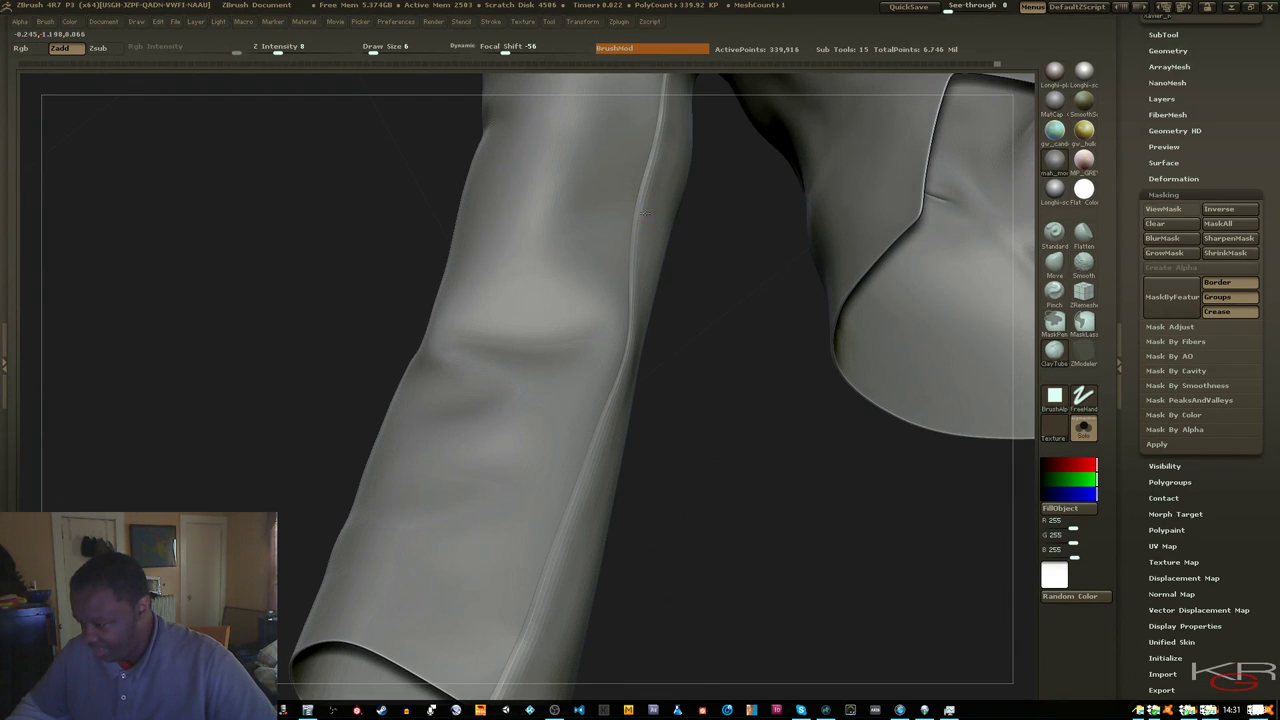
key(shift)
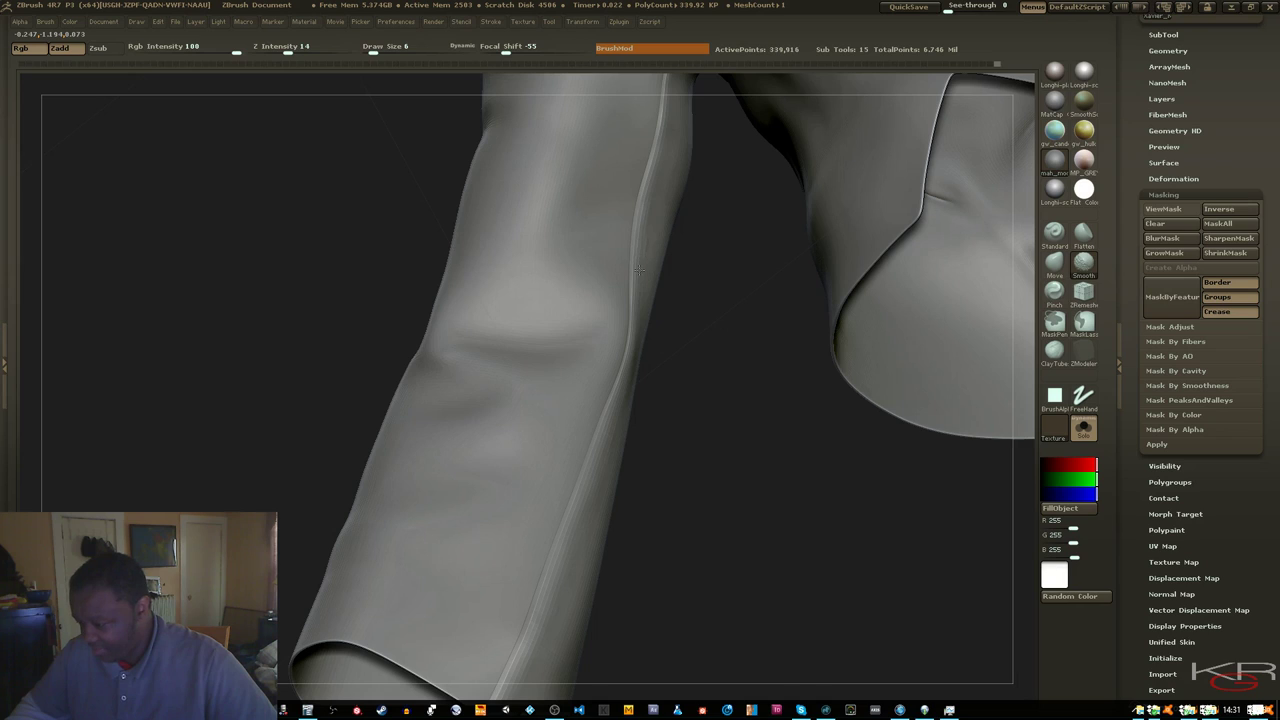
shift+drag(652, 204, 664, 162)
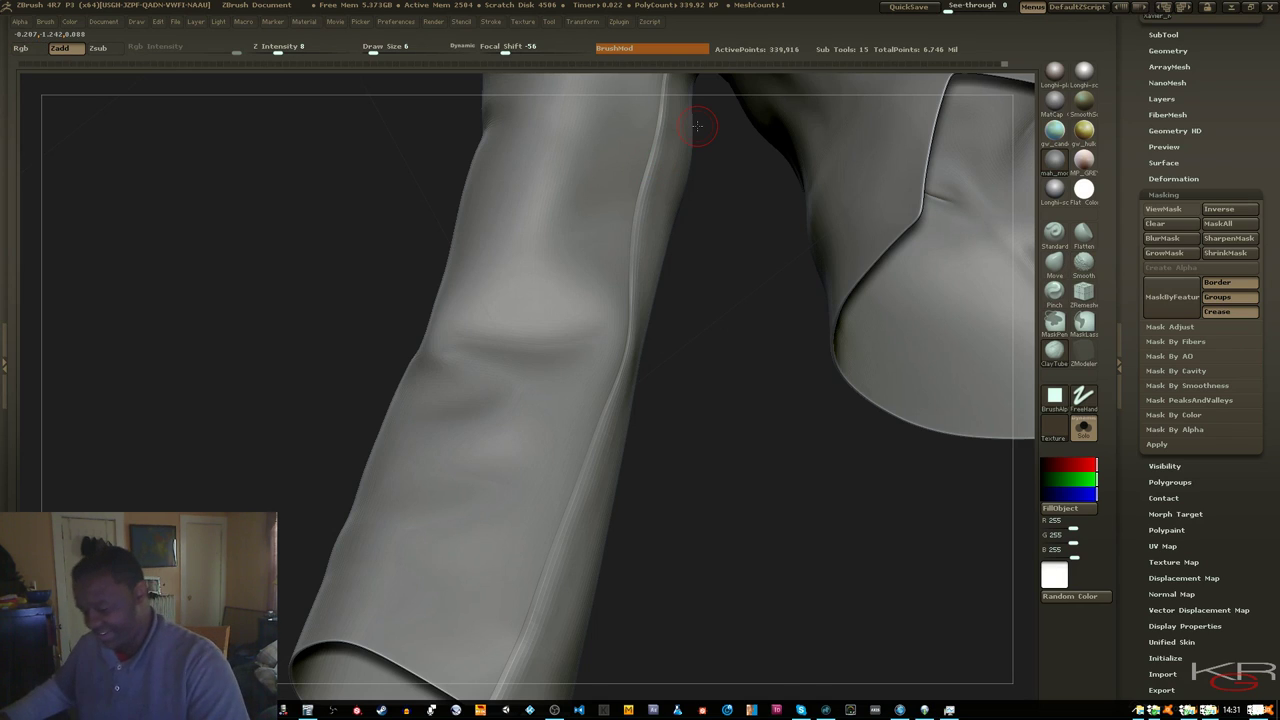
Examine the whole garment from the front and the finished seam close up near the cuff
key(f)
drag(751, 280, 640, 430)
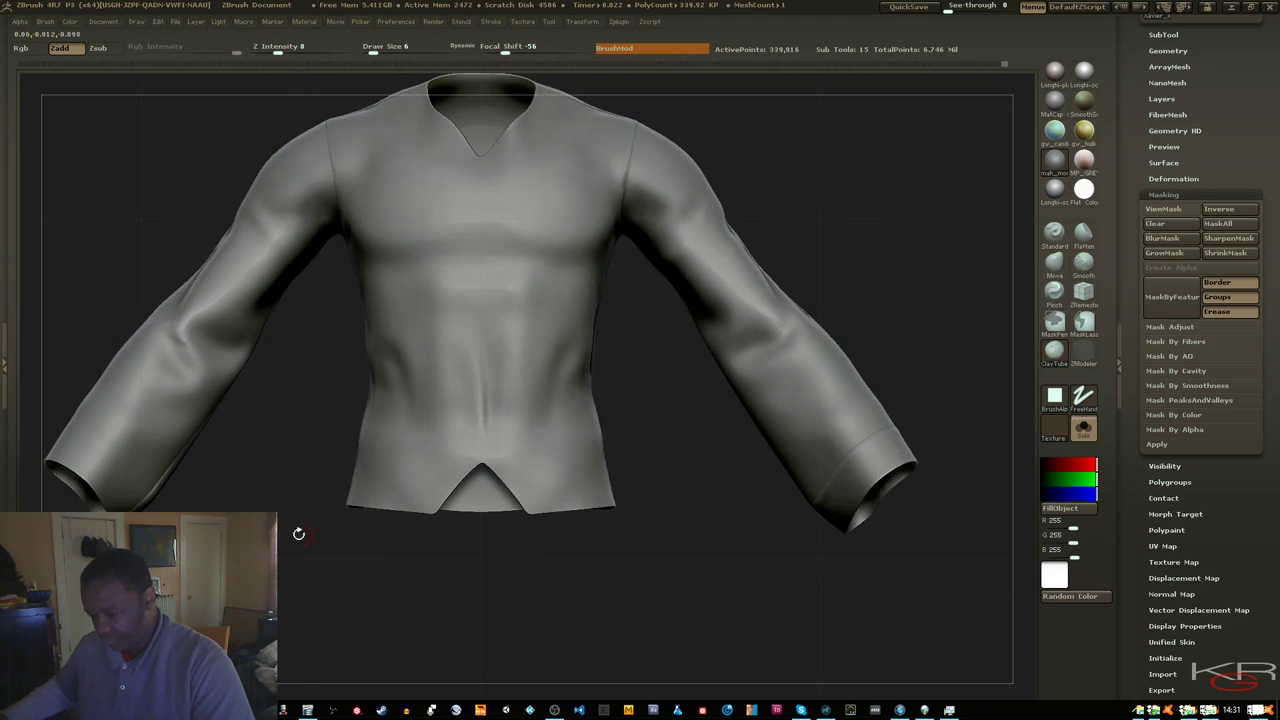
alt+drag(298, 532, 545, 464)
alt+right_drag(545, 464, 591, 533)
alt+drag(590, 533, 645, 381)
ctrl+right_drag(645, 381, 651, 400)
alt+right_drag(597, 470, 687, 383)
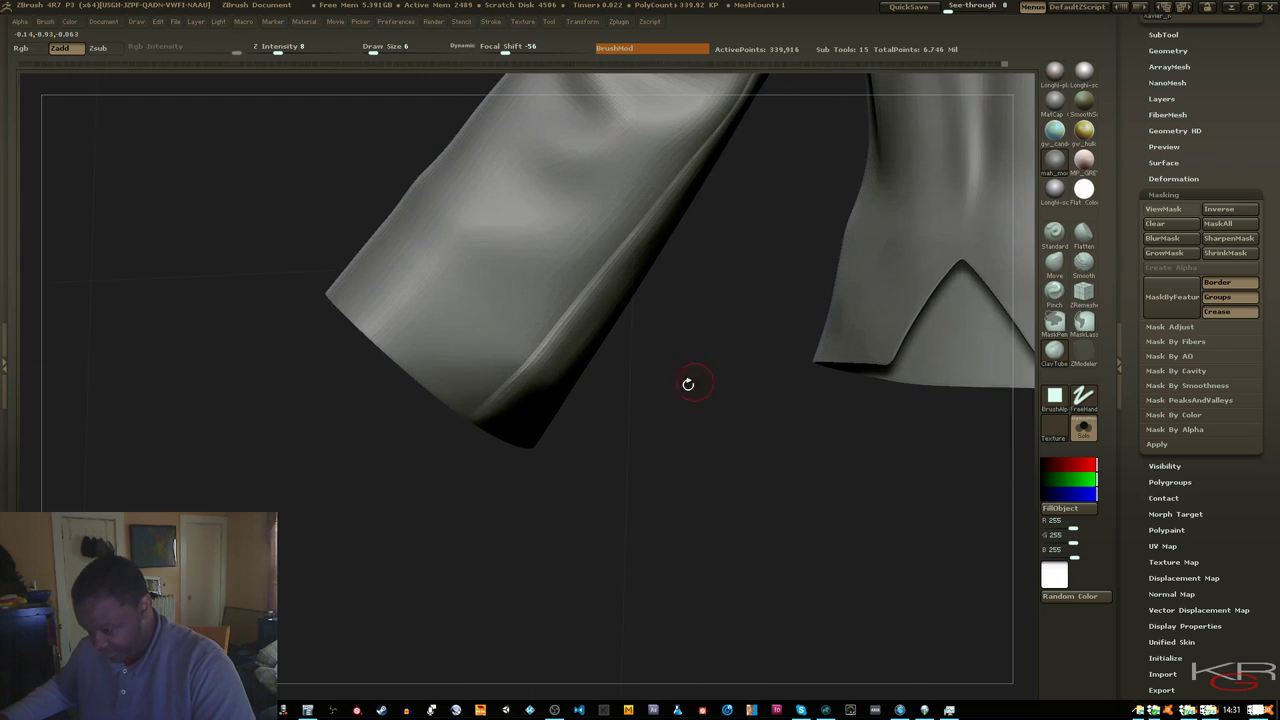
Isolate the cuff band and its small seam strip using their polygroups, and mask the isolated geometry
key(shift+f)
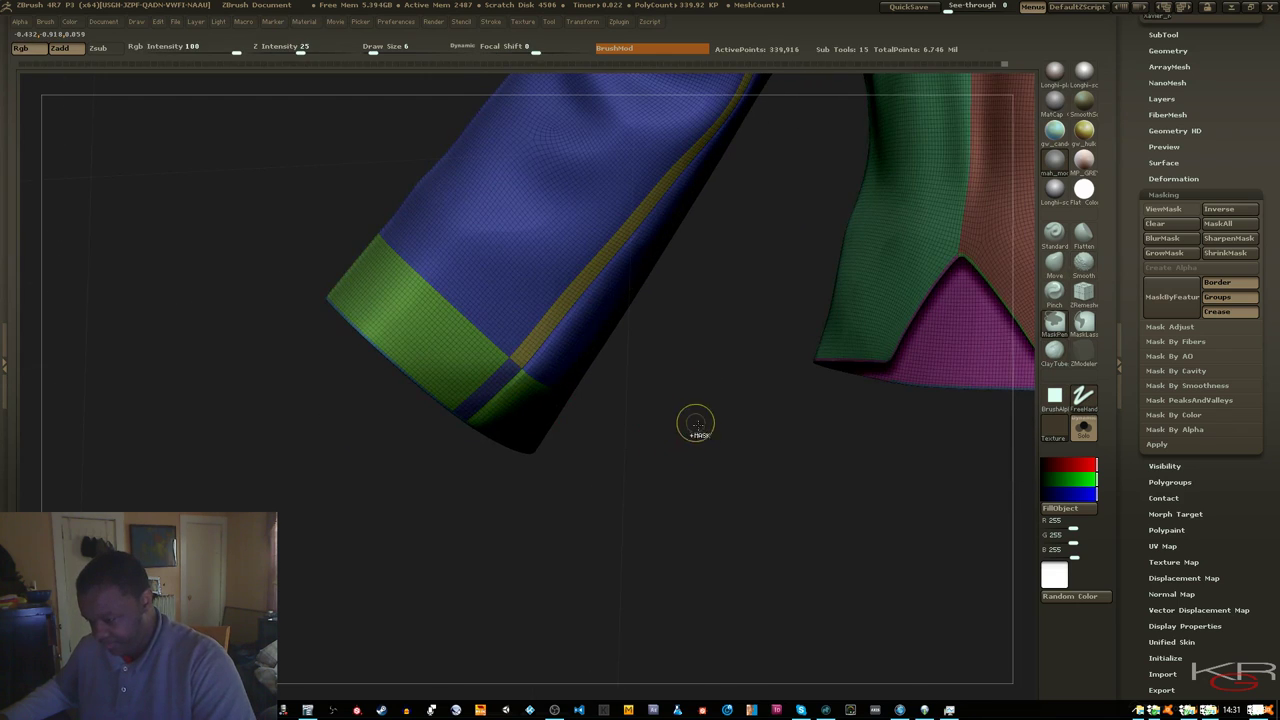
ctrl+shift+click(492, 391)
ctrl+shift+click(505, 400)
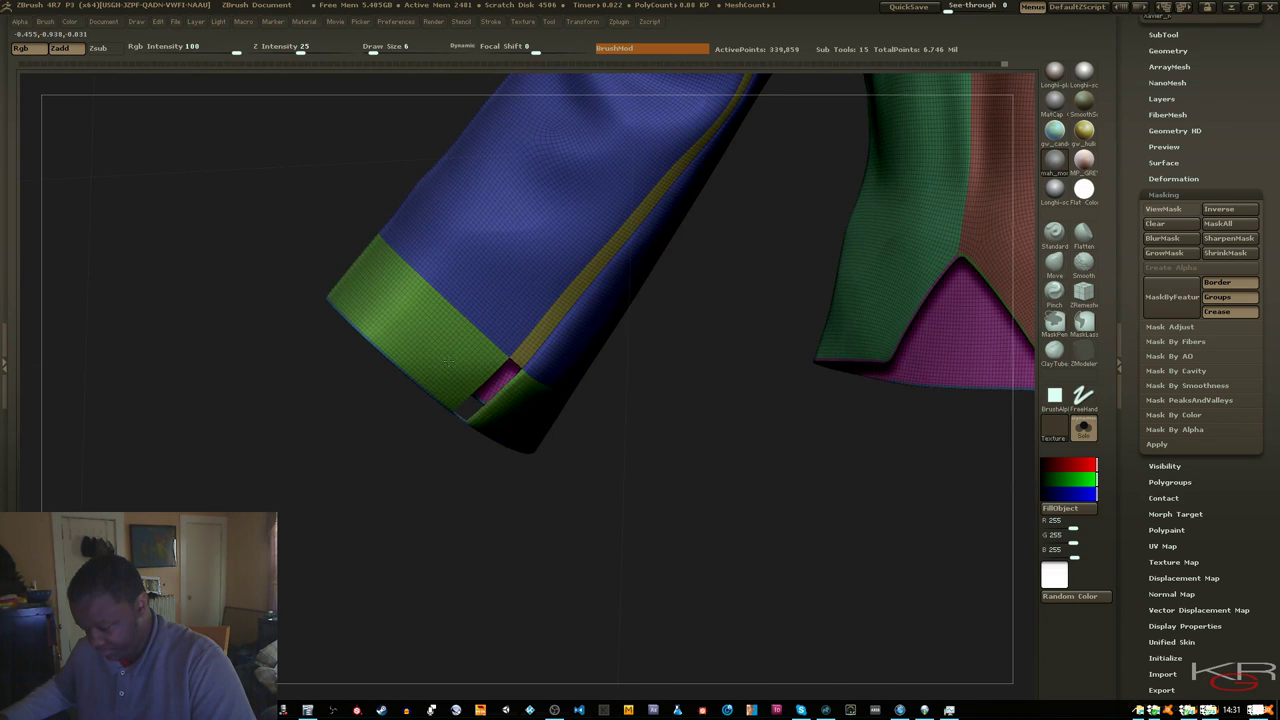
ctrl+shift+click(449, 361)
ctrl+shift+drag(311, 406, 383, 480)
ctrl+click(374, 450)
ctrl+drag(216, 148, 700, 536)
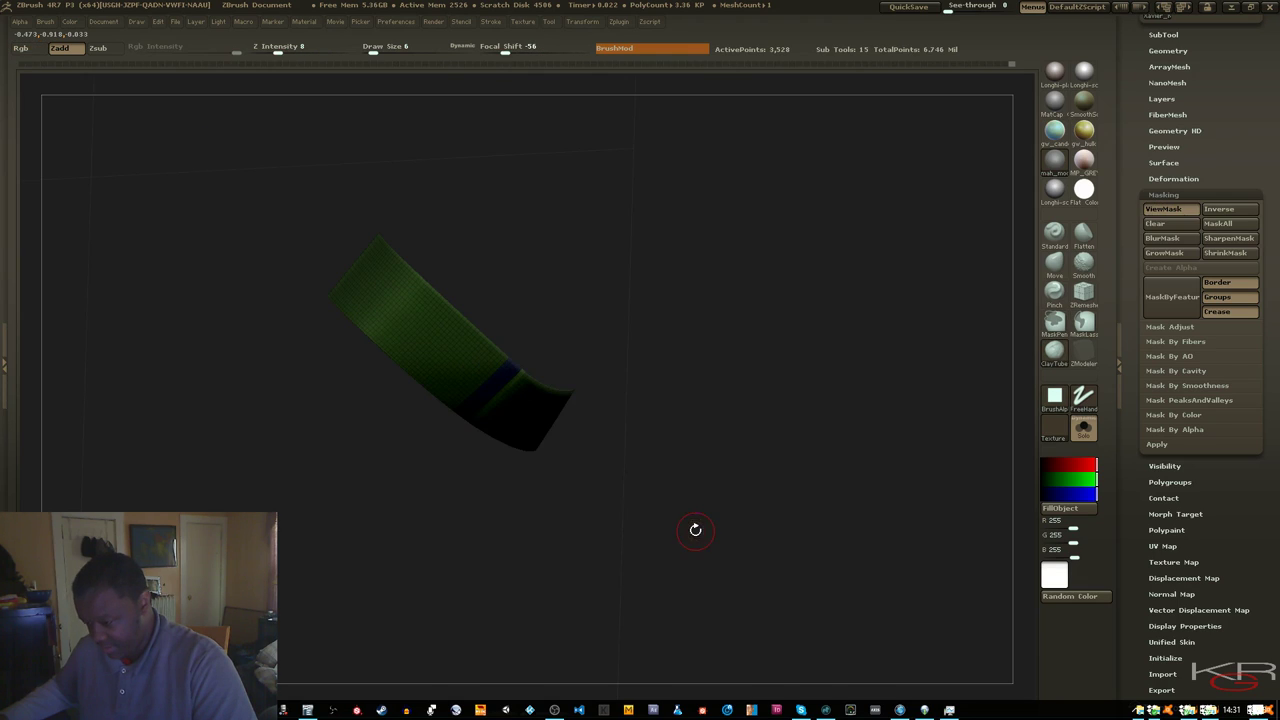
Show the whole garment again, invert the mask so only the cuff stays editable, and hide the polygroup and mask display
ctrl+shift+click(465, 574)
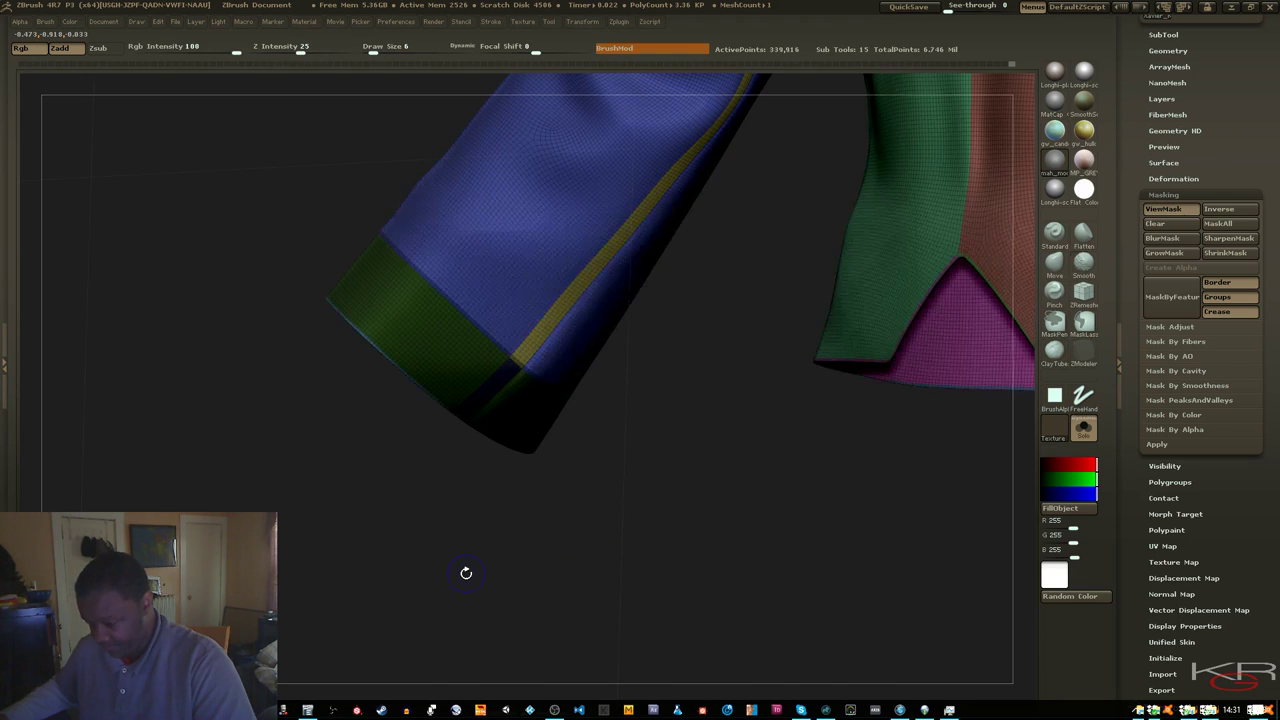
ctrl+click(466, 572)
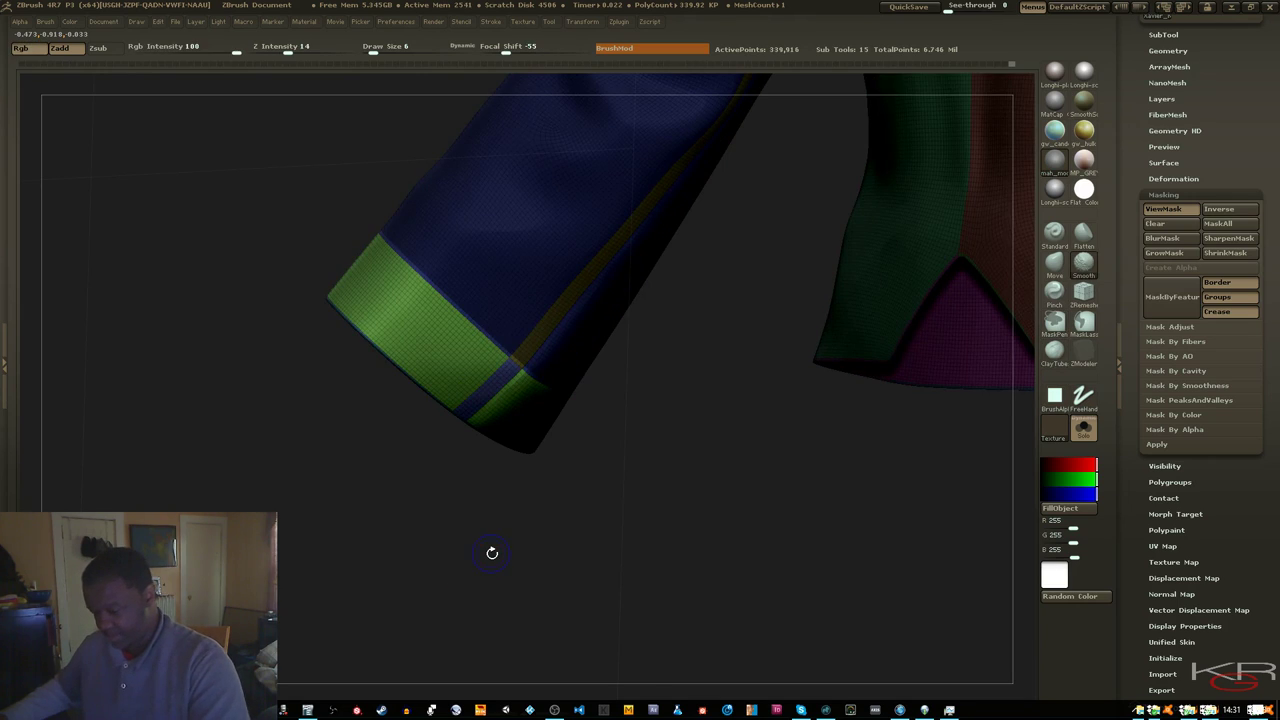
key(shift+f)
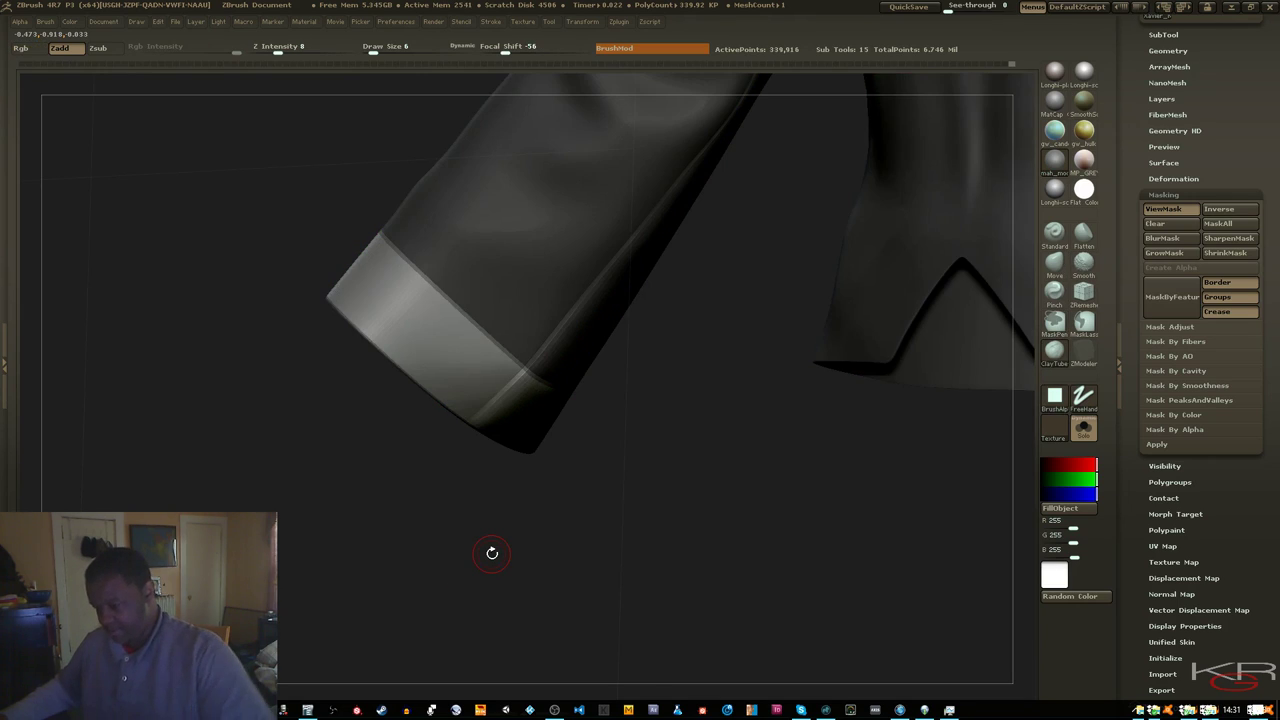
click(1157, 223)
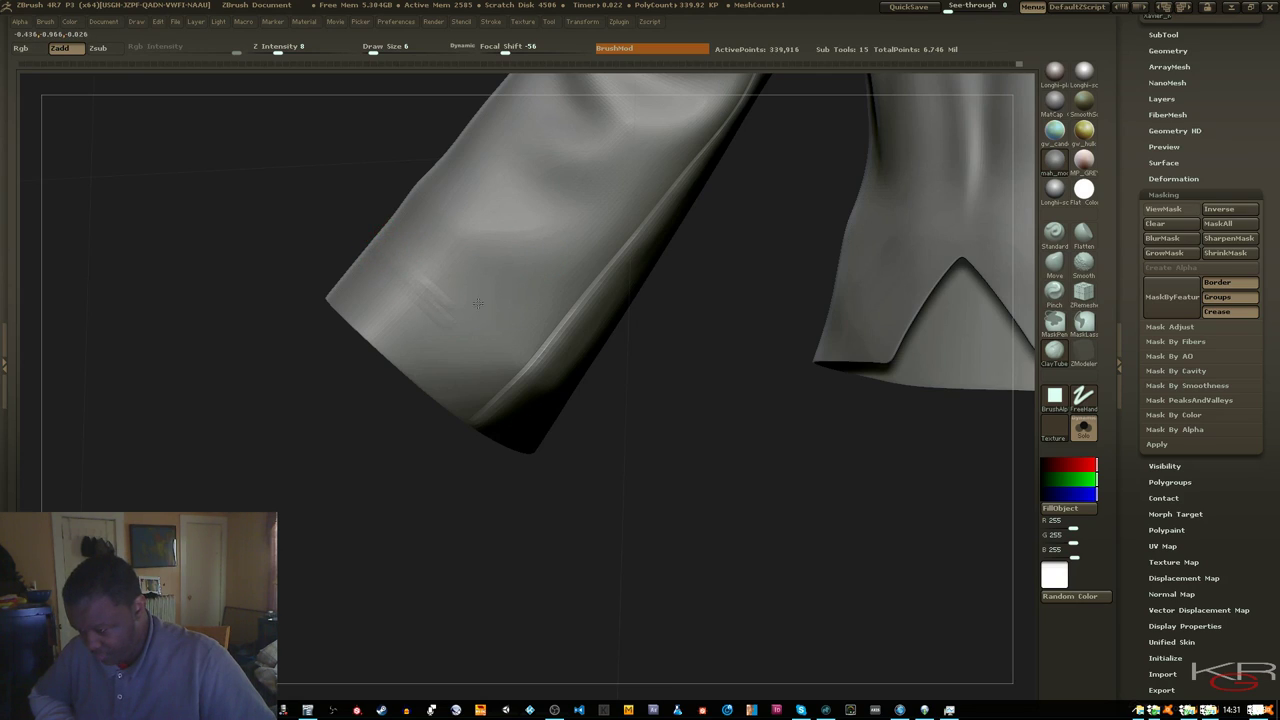
Sculpt a raised seam along the cuff's upper edge beside the lengthwise seam, and smooth the rough strokes beneath it
drag(428, 282, 503, 347)
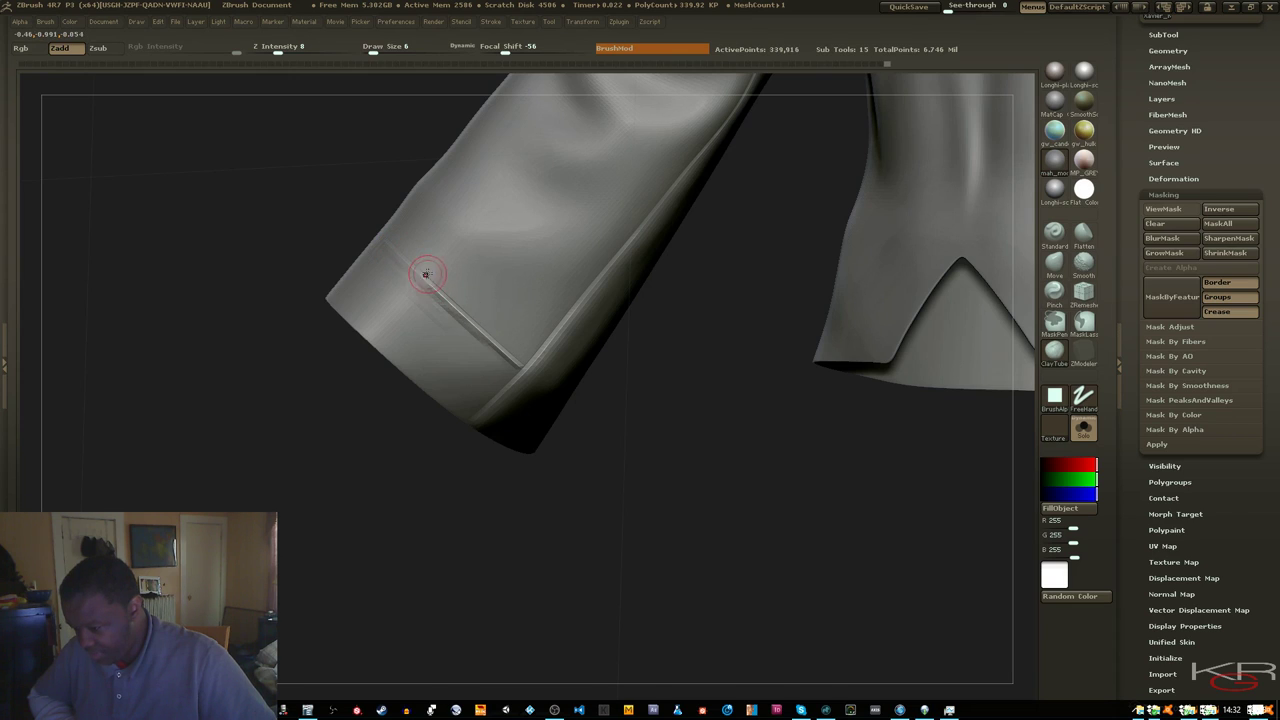
mouse_move(291, 214)
mouse_down()
mouse_move(503, 287)
mouse_move(618, 422)
mouse_up()
drag(314, 238, 378, 259)
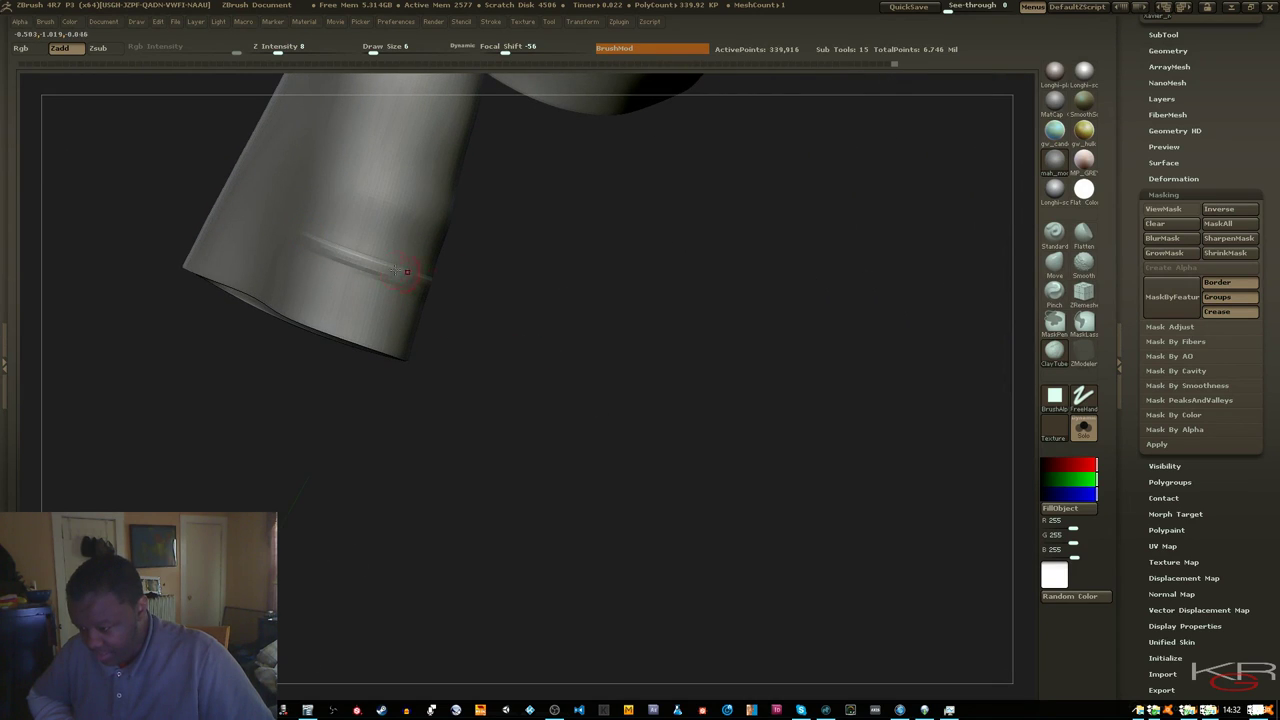
drag(477, 300, 618, 316)
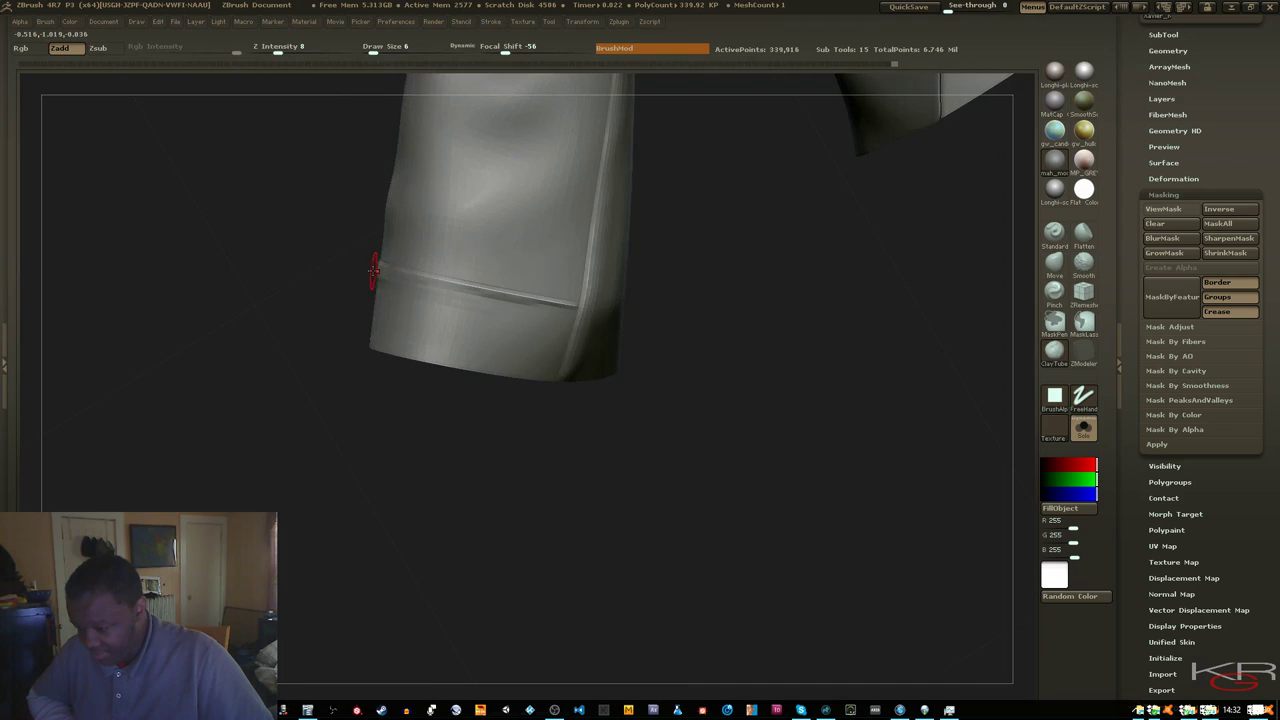
drag(372, 268, 285, 268)
mouse_move(526, 327)
mouse_down()
mouse_move(409, 266)
mouse_move(448, 281)
mouse_up()
mouse_move(627, 350)
mouse_down()
mouse_move(480, 297)
mouse_move(598, 313)
mouse_up()
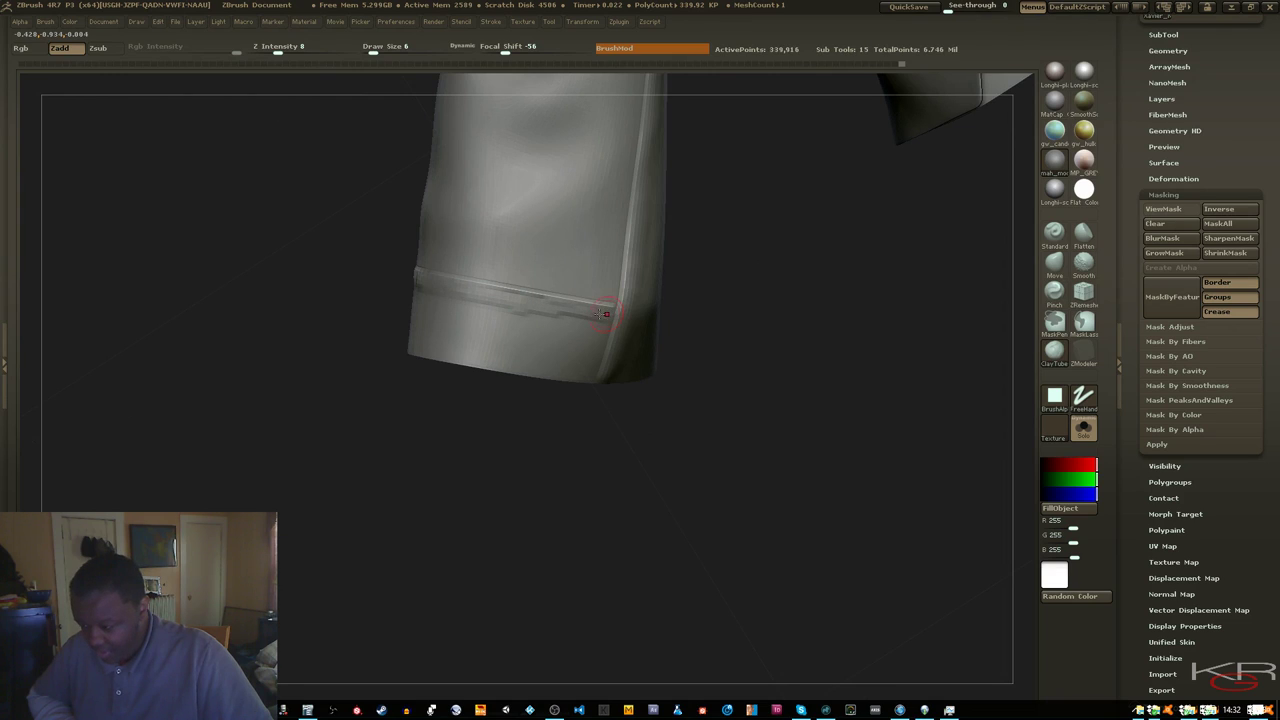
key(shift)
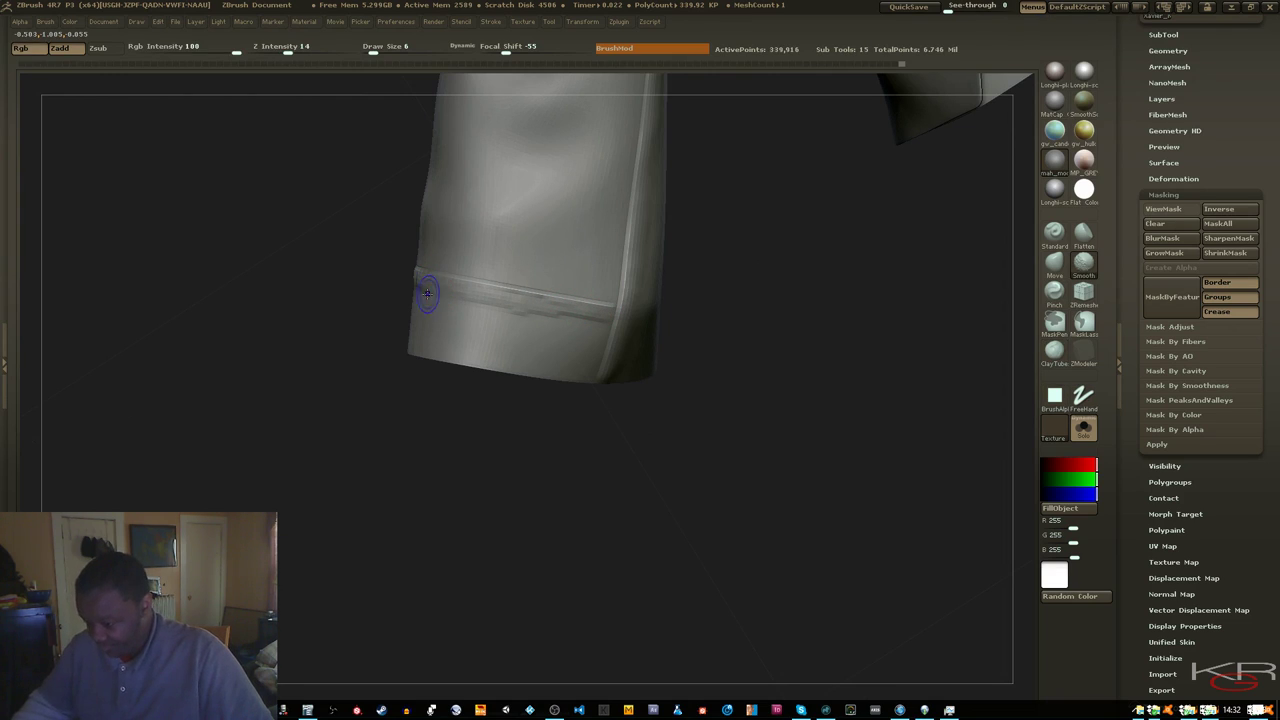
shift+drag(427, 292, 515, 301)
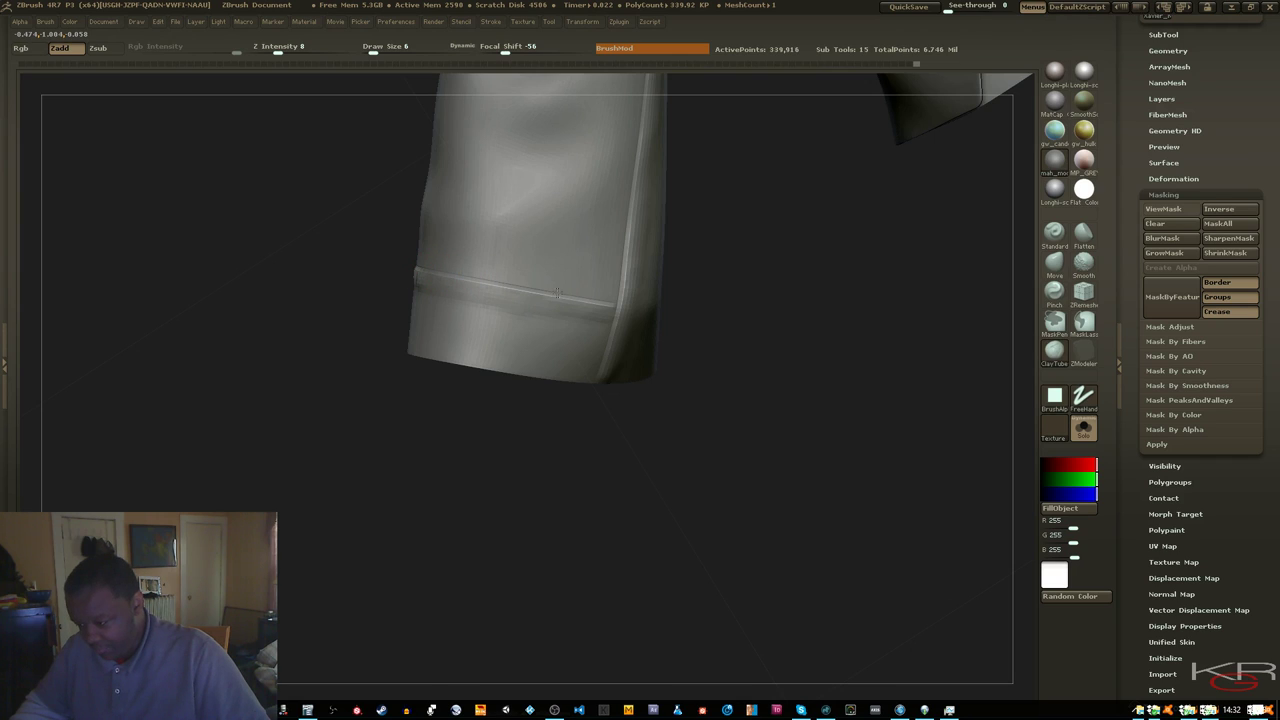
Extend the raised seam around the far side of the sleeve along the cuff's upper edge
drag(374, 260, 286, 256)
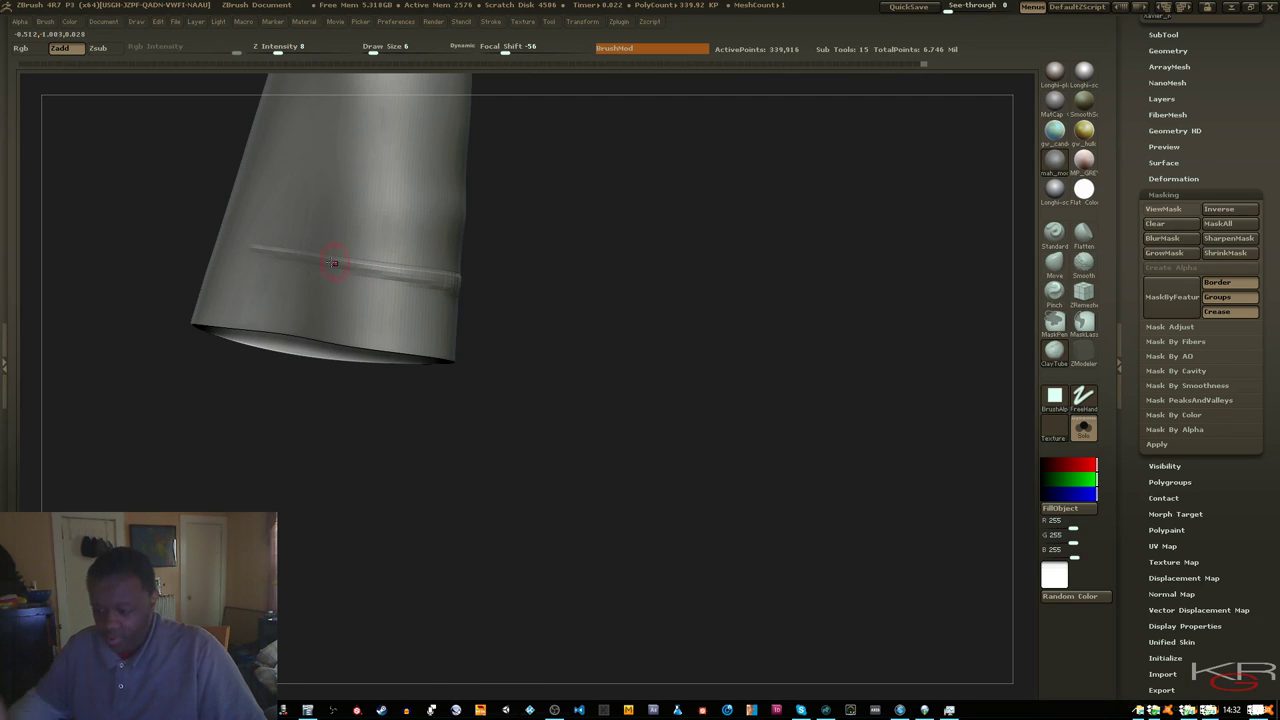
drag(180, 240, 148, 238)
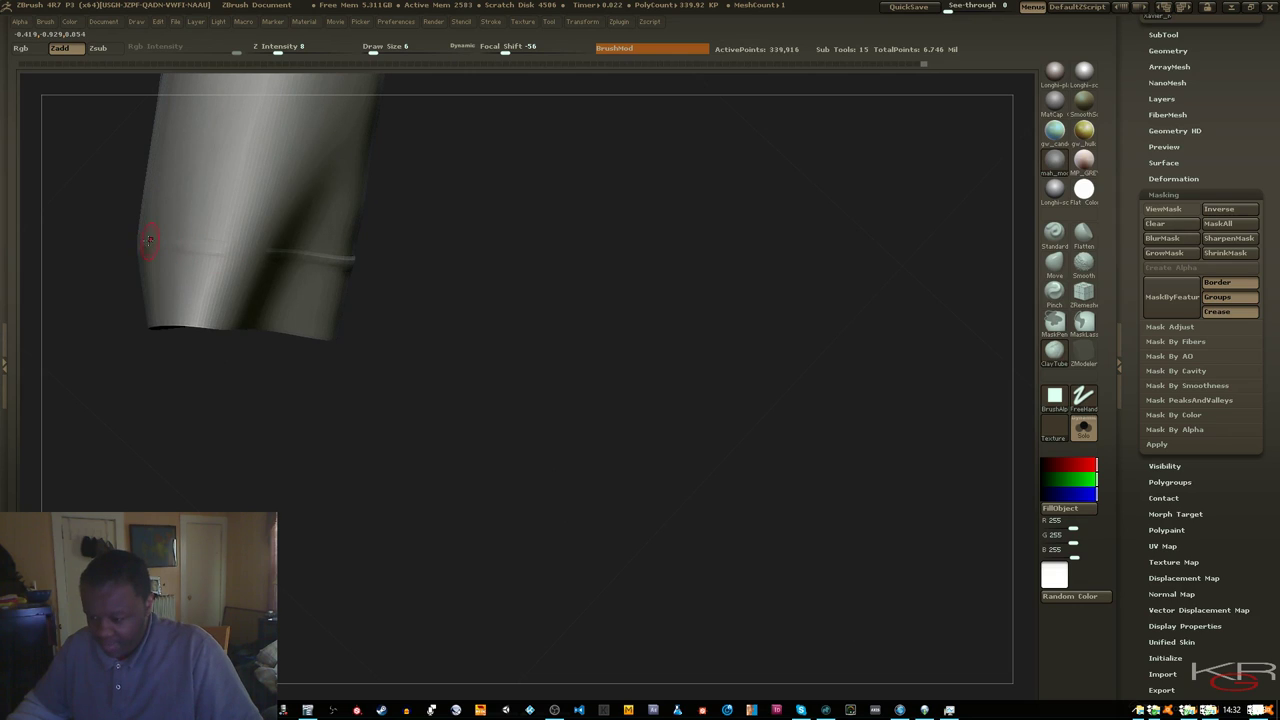
mouse_move(270, 252)
mouse_down()
mouse_move(426, 288)
mouse_move(190, 243)
mouse_move(96, 246)
mouse_move(446, 278)
mouse_up()
drag(430, 269, 239, 254)
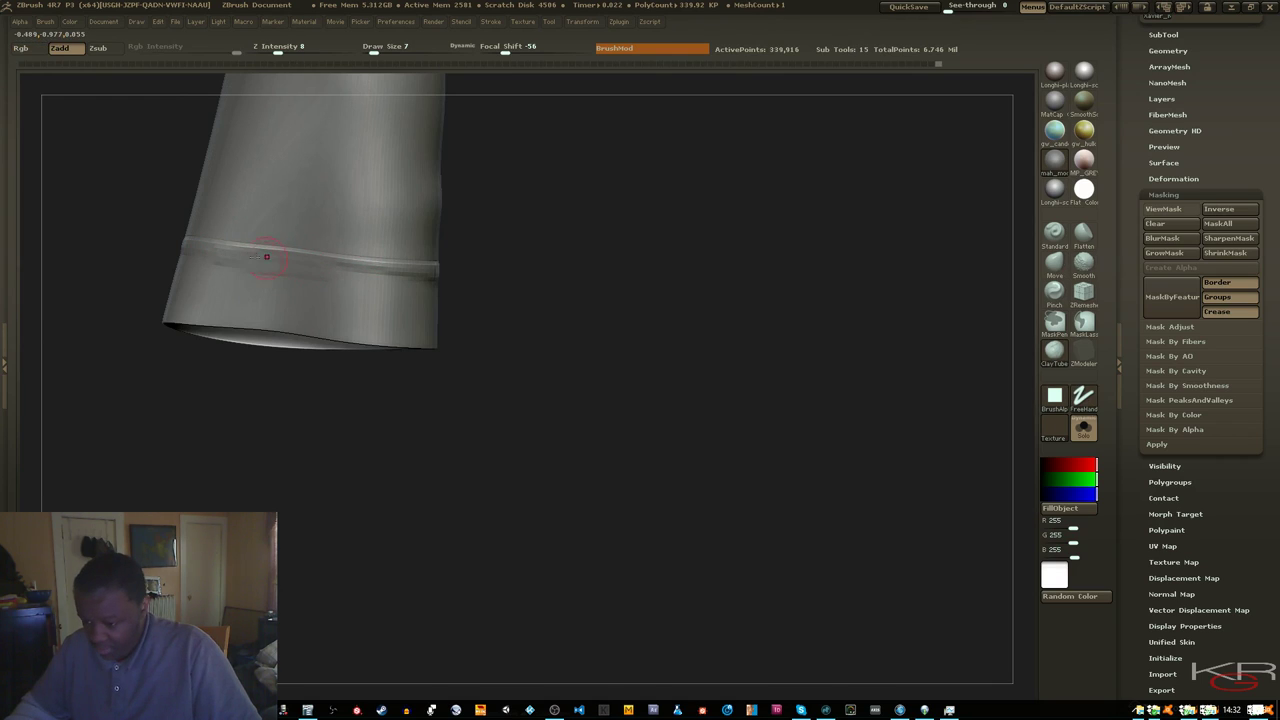
Reinforce the cuff seam around the rounded side of the sleeve and smooth the band just below it
key(shift)
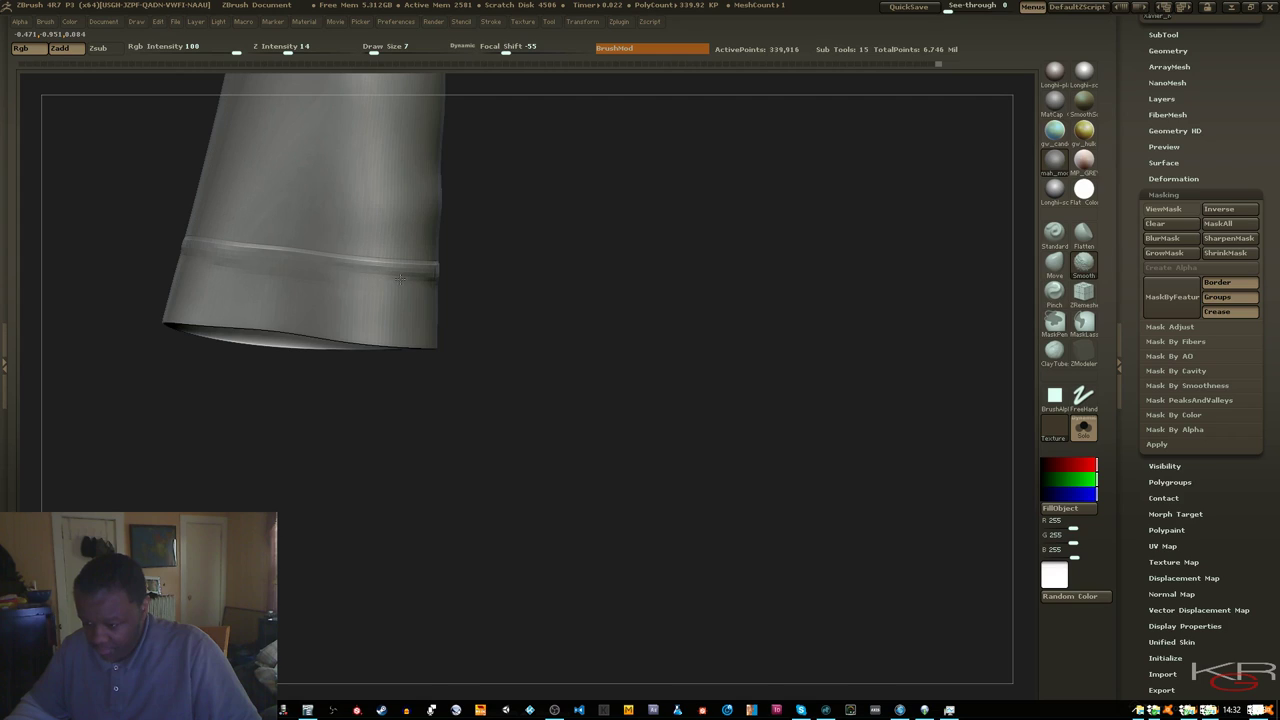
drag(531, 320, 323, 271)
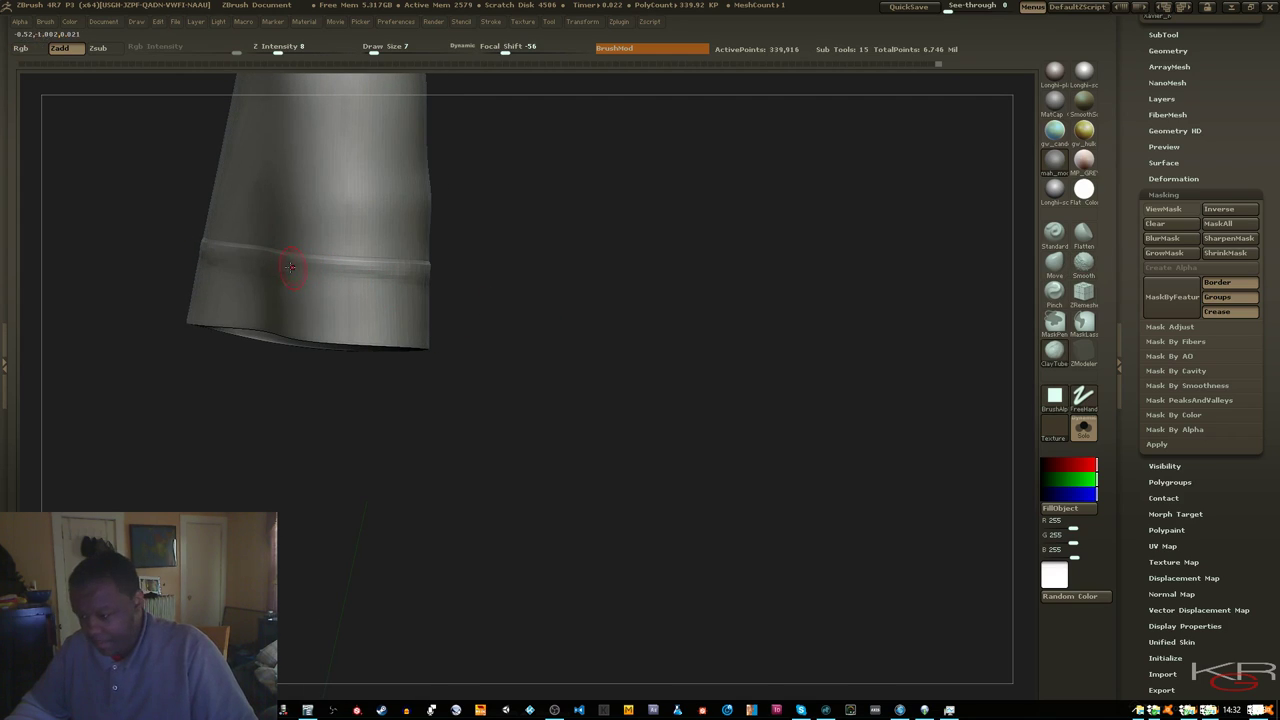
drag(509, 303, 491, 306)
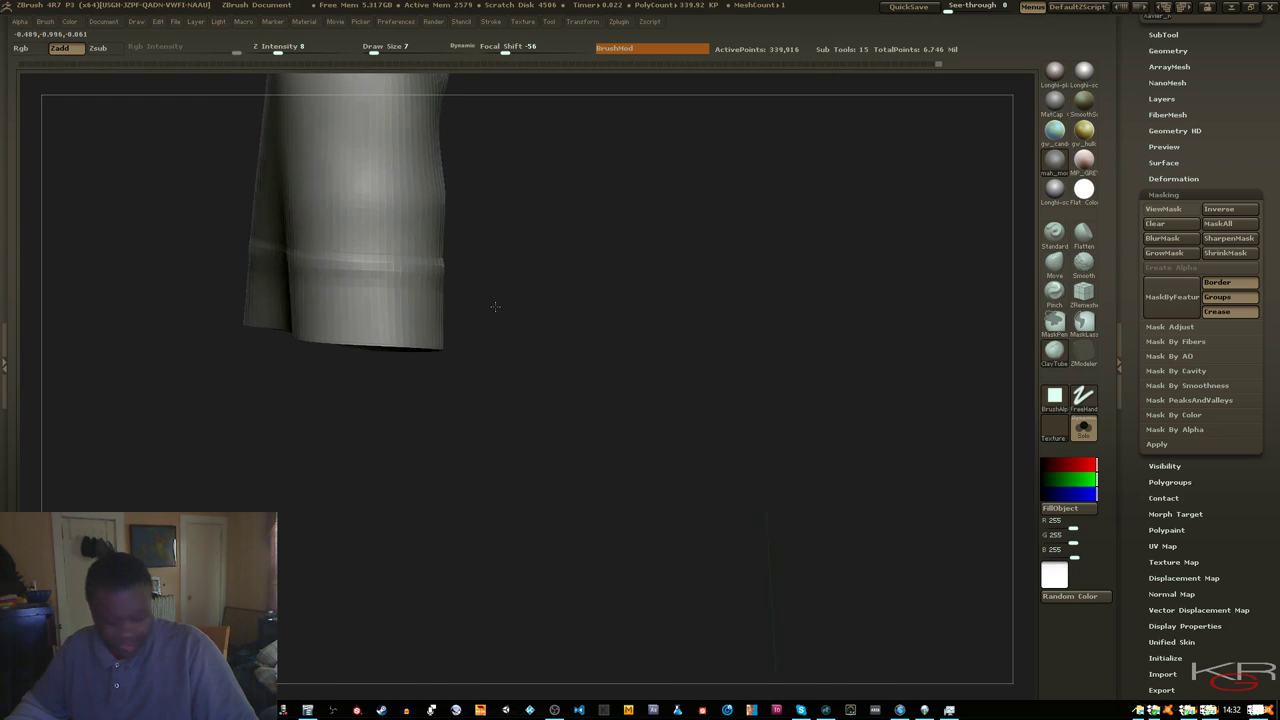
key(shift)
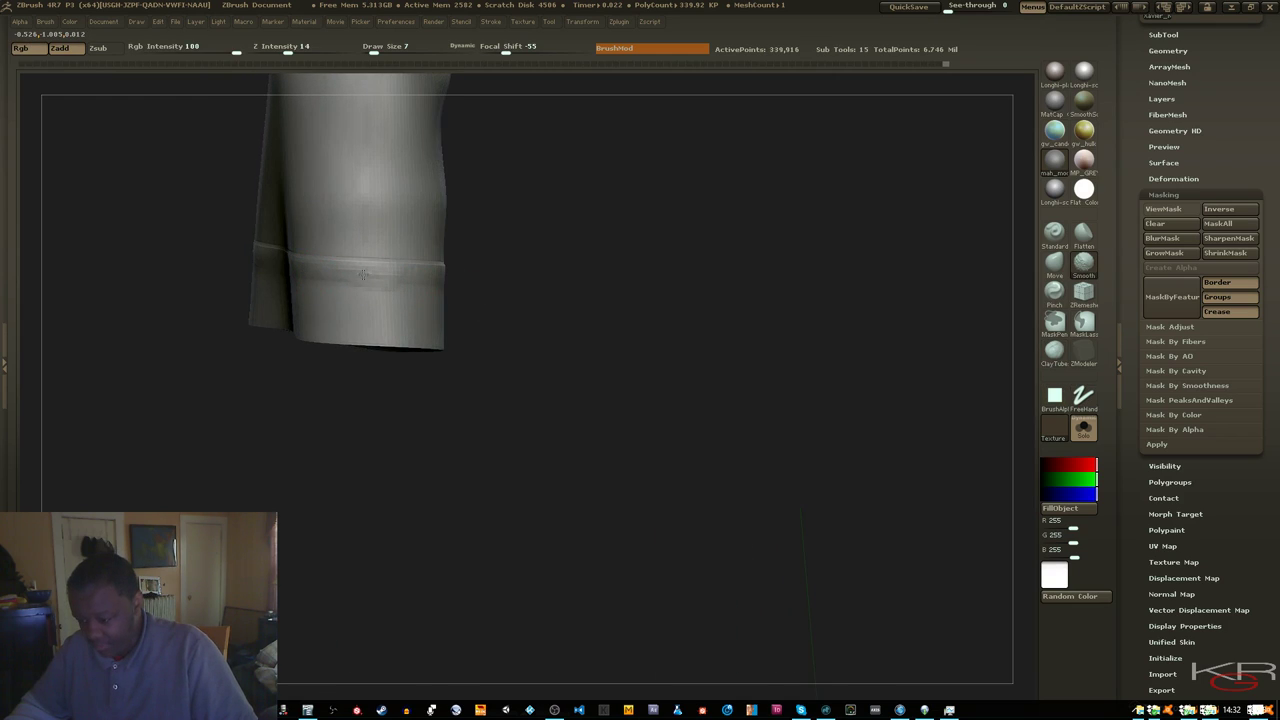
drag(505, 298, 425, 296)
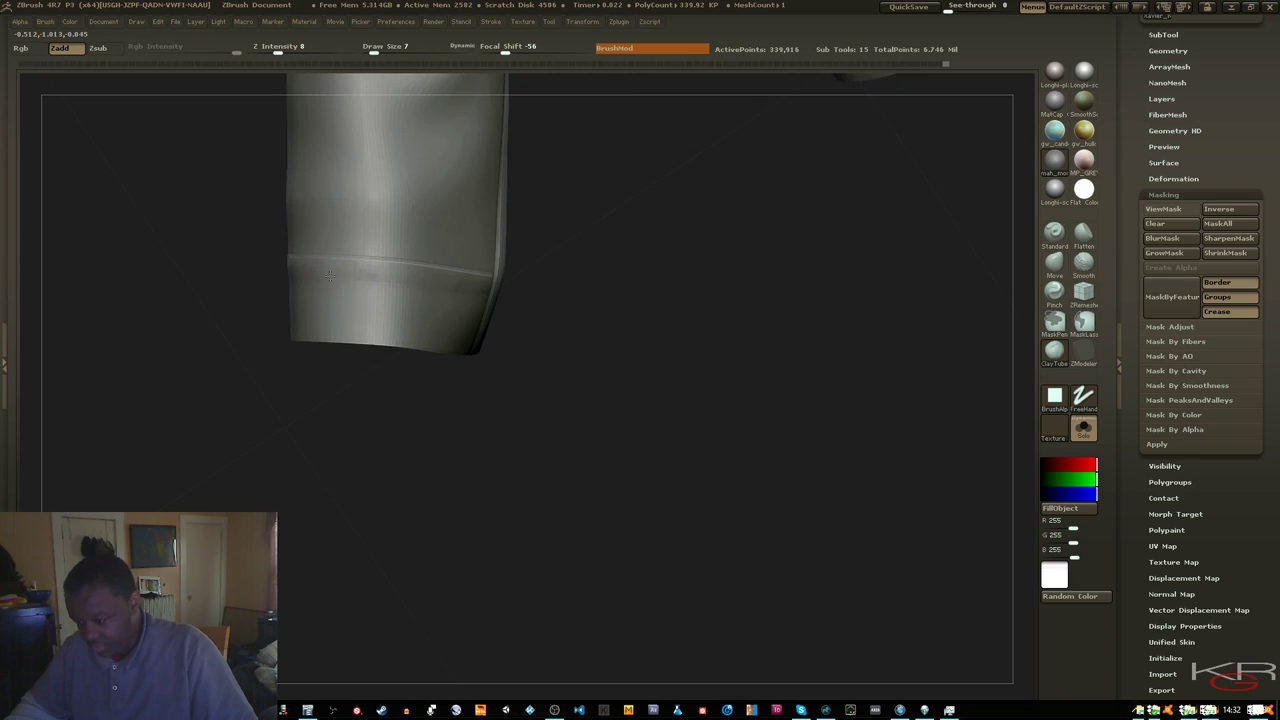
key(shift)
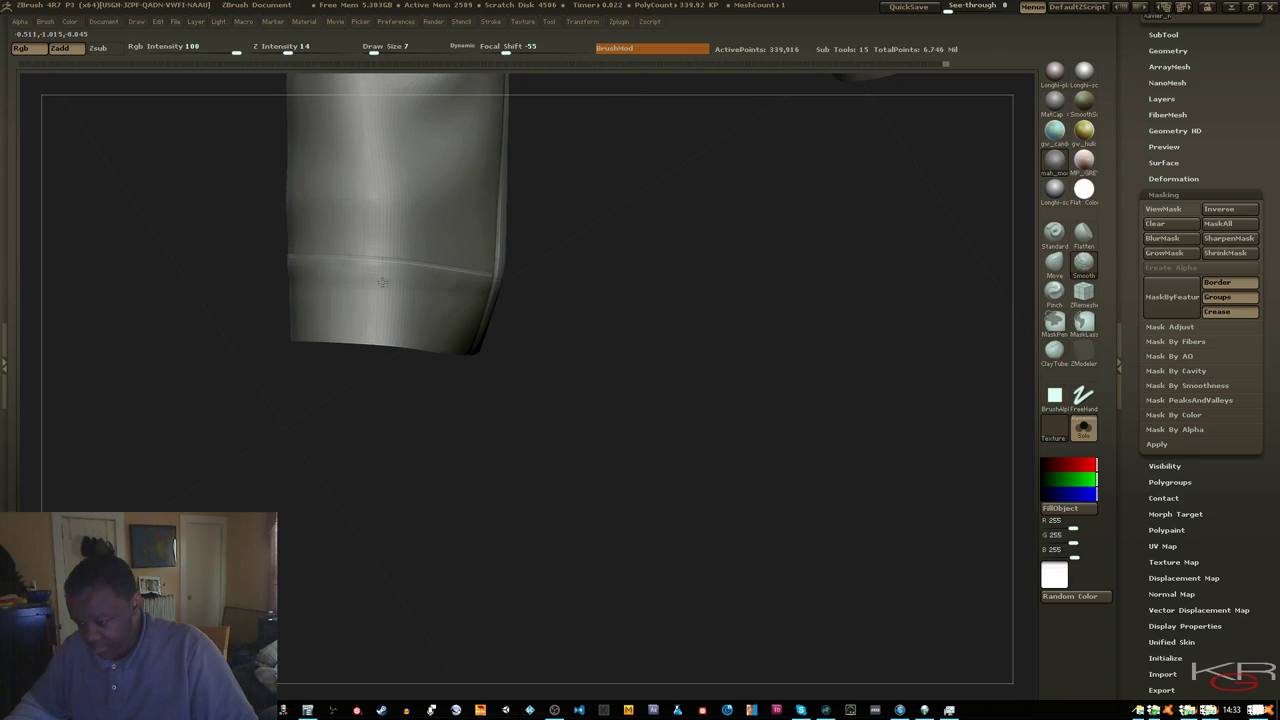
Smooth the cuff surface below the seam from the sleeve's rounded side up to the lengthwise seam
shift+drag(571, 337, 449, 309)
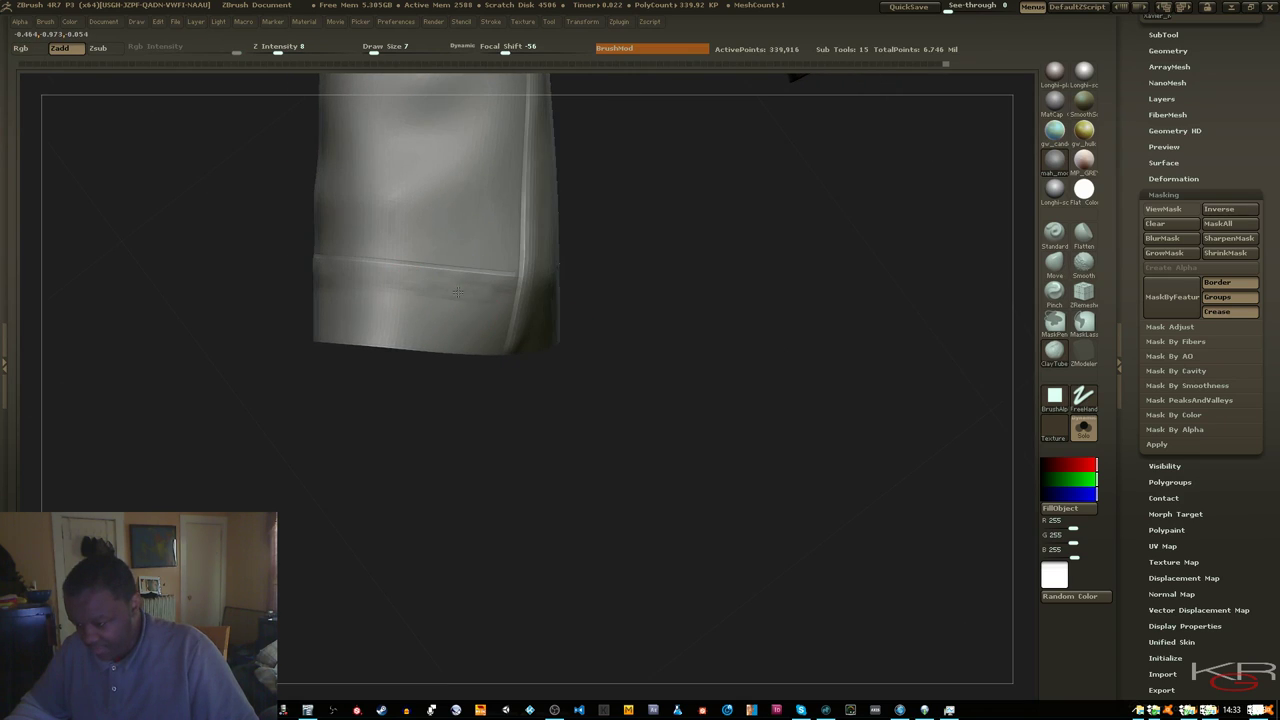
key(shift)
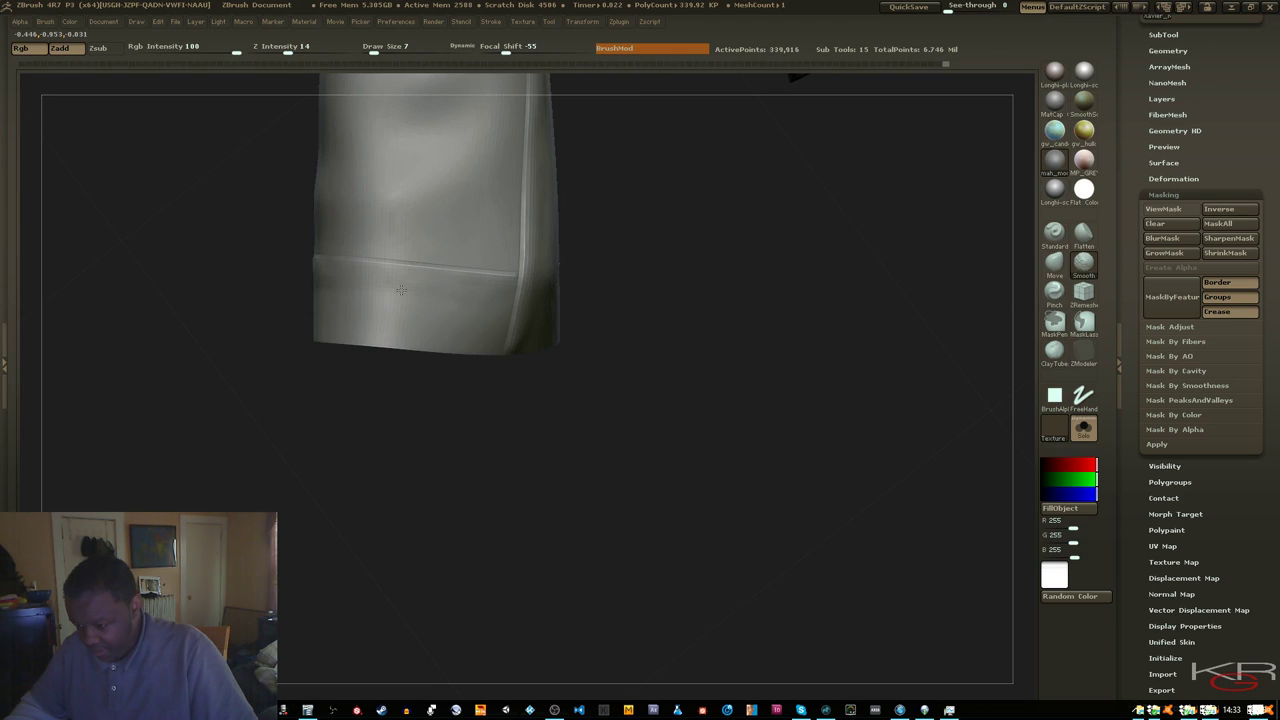
drag(229, 251, 347, 264)
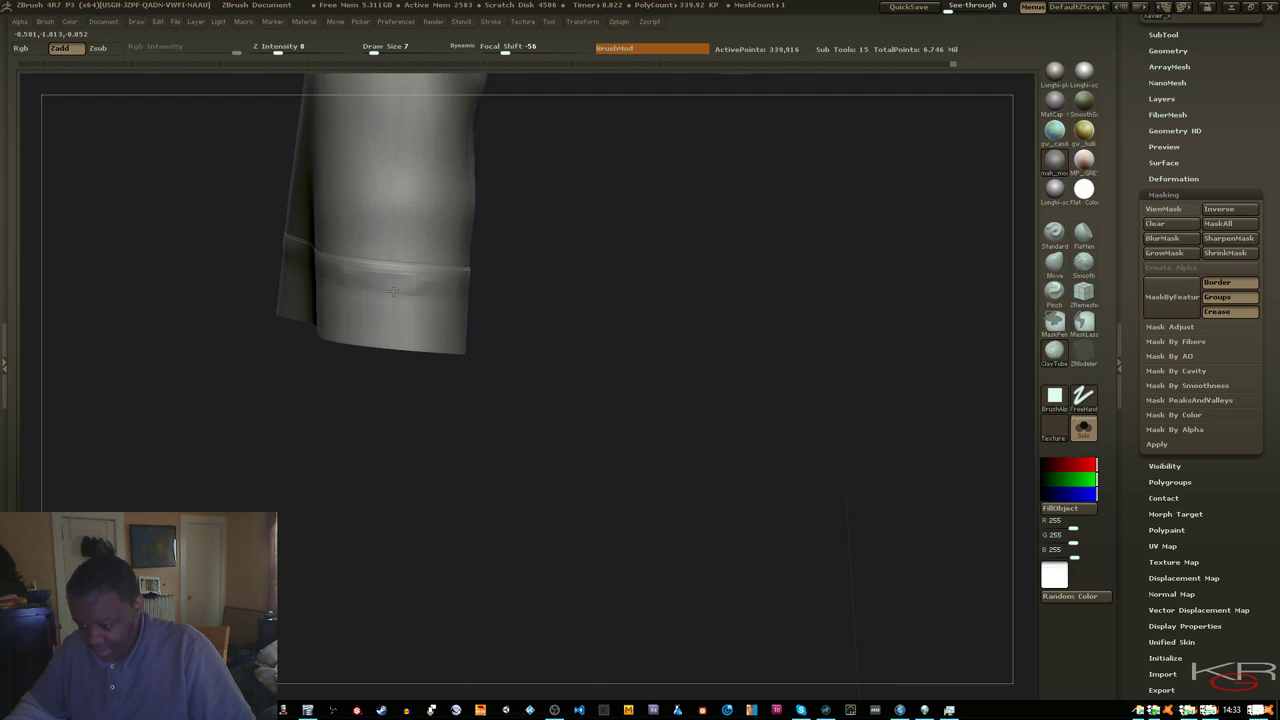
key(shift)
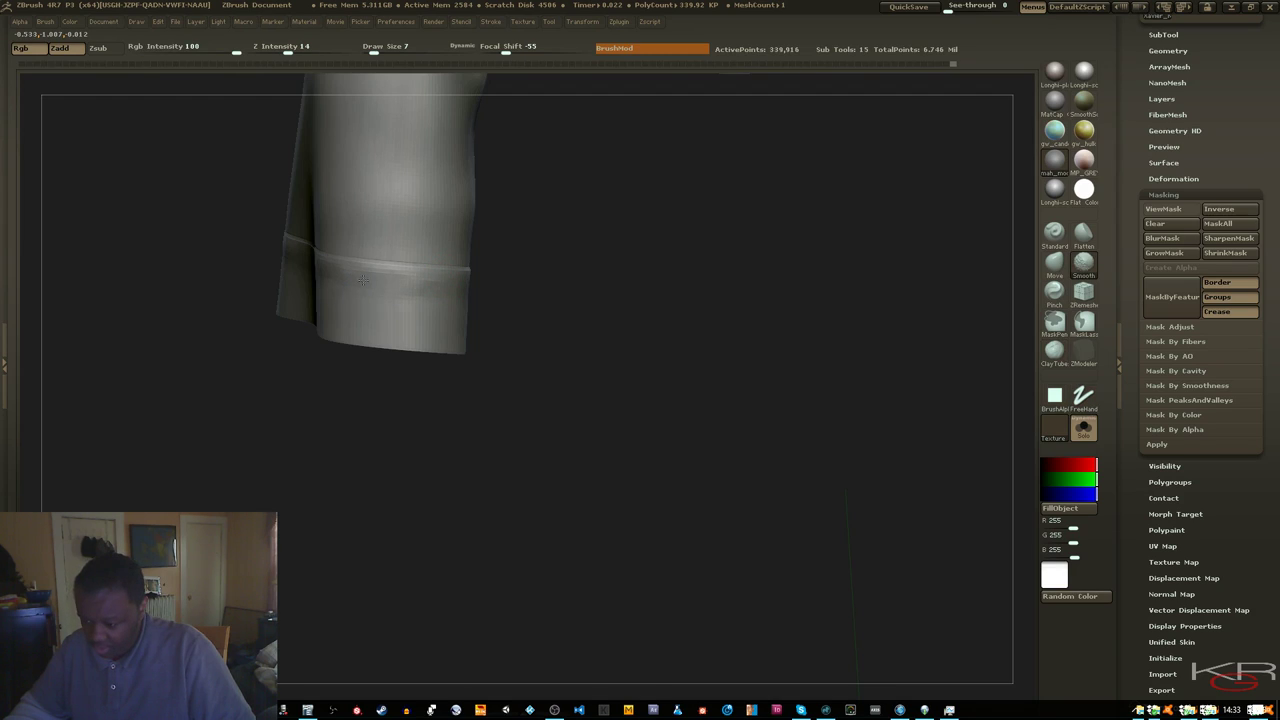
drag(548, 328, 418, 297)
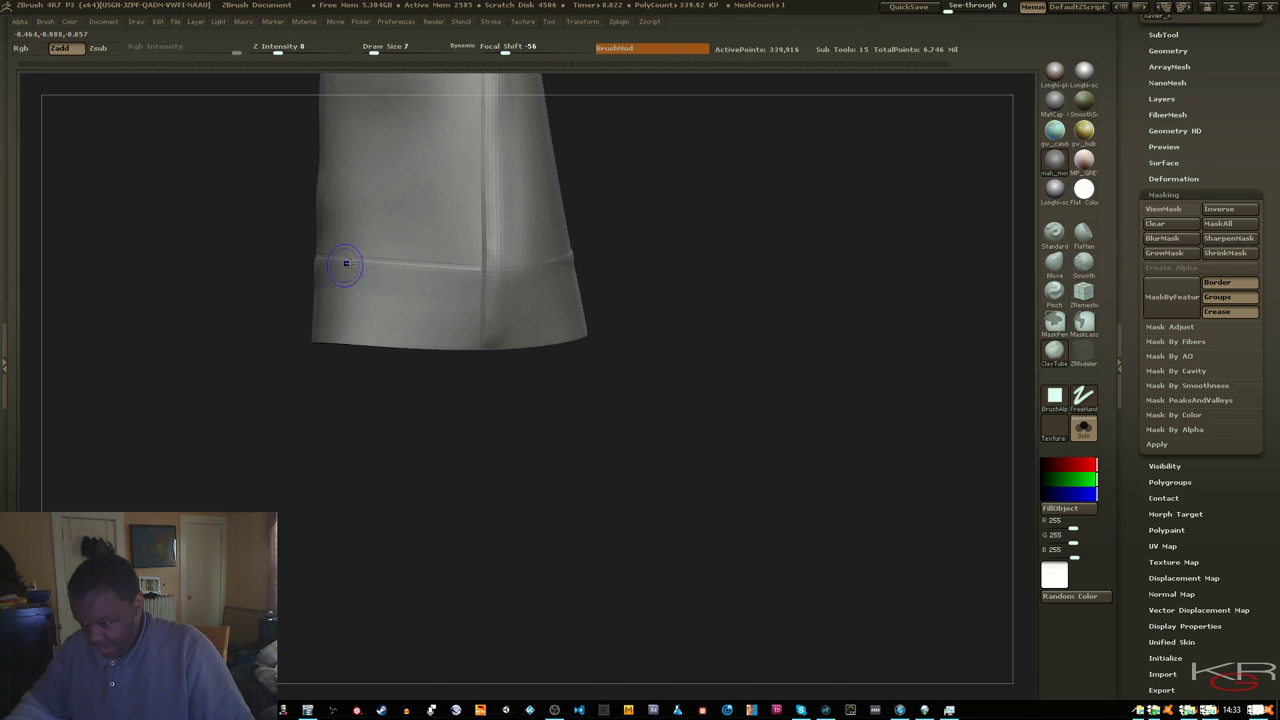
key(shift)
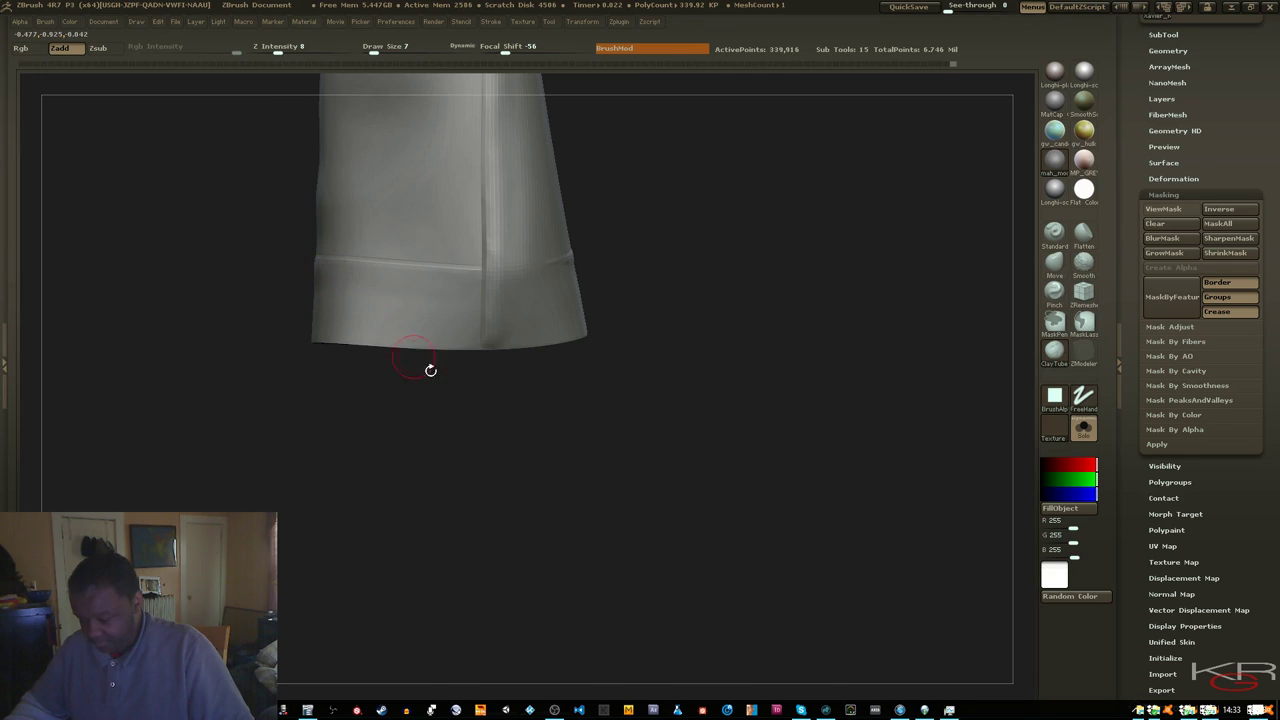
Build up the cuff seam on the other side of the sleeve until it meets the lengthwise seam
mouse_move(426, 369)
mouse_down()
mouse_move(483, 437)
mouse_move(531, 447)
mouse_move(529, 471)
mouse_move(418, 379)
mouse_up()
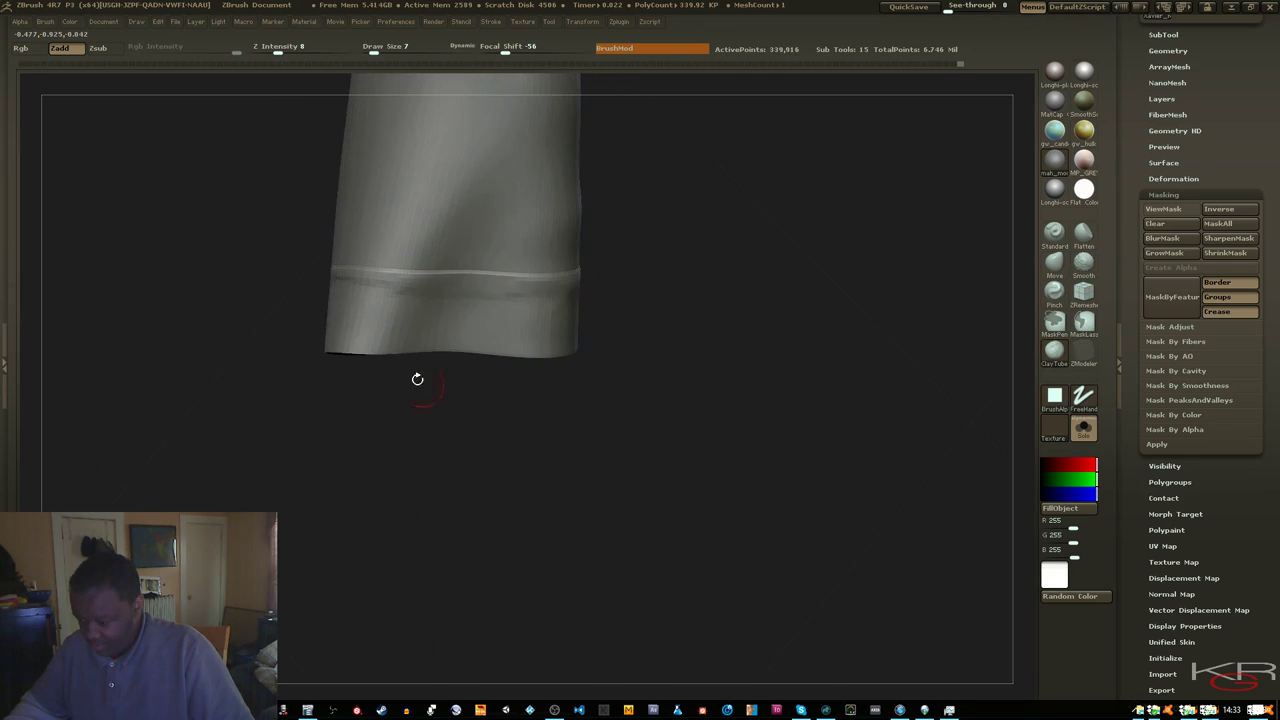
key(shift)
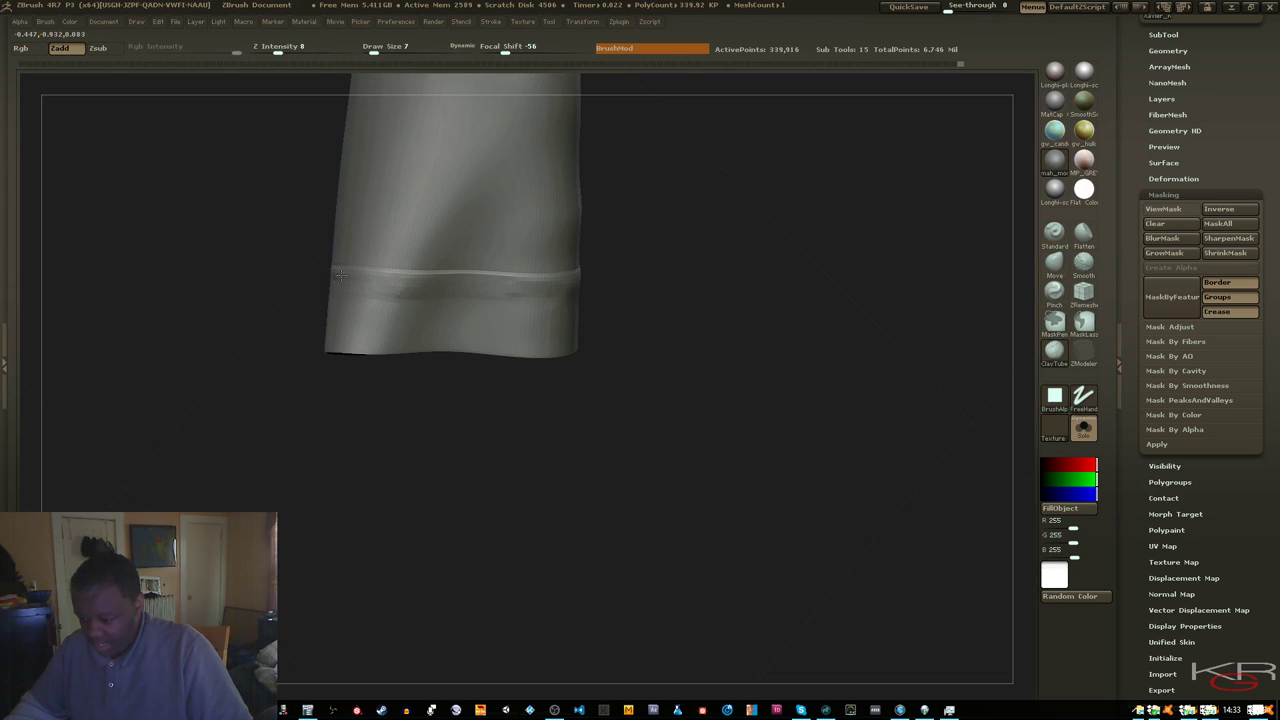
drag(340, 275, 297, 283)
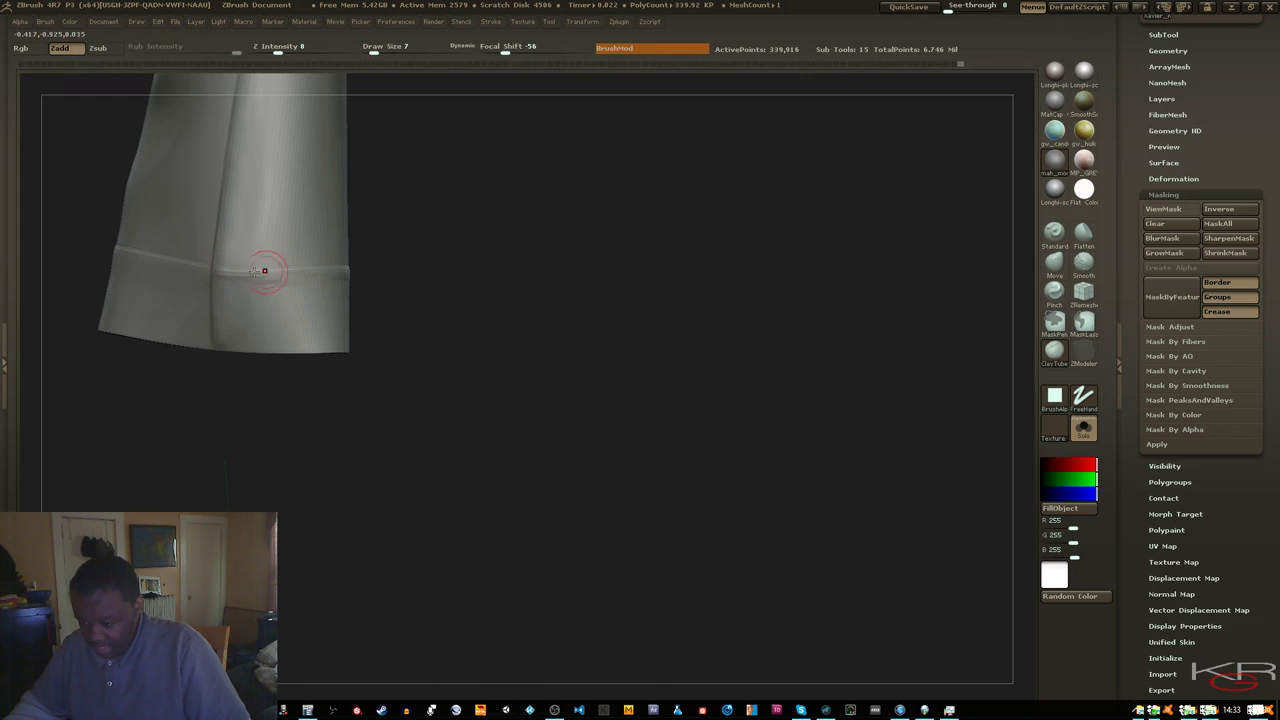
drag(254, 271, 218, 281)
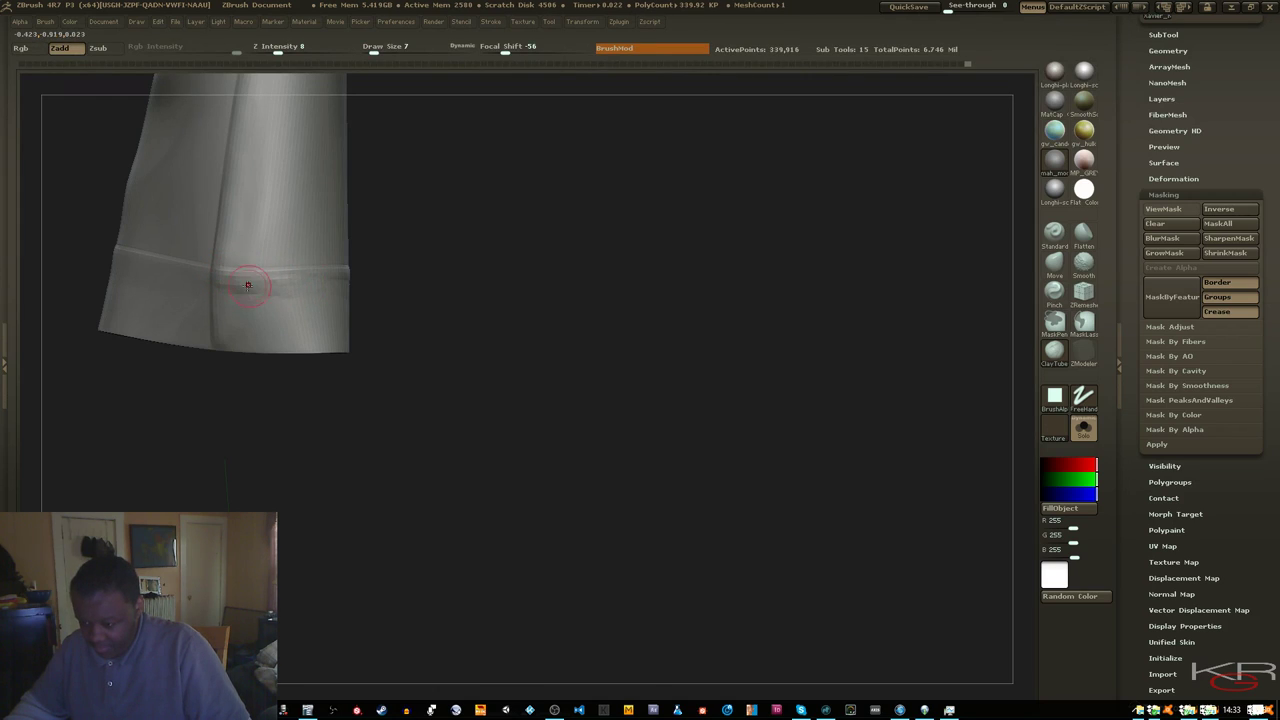
drag(253, 290, 238, 291)
Smooth the cuff band below the raised seam, from the sleeve's rounded side to the lengthwise seam
drag(384, 316, 440, 320)
key(shift)
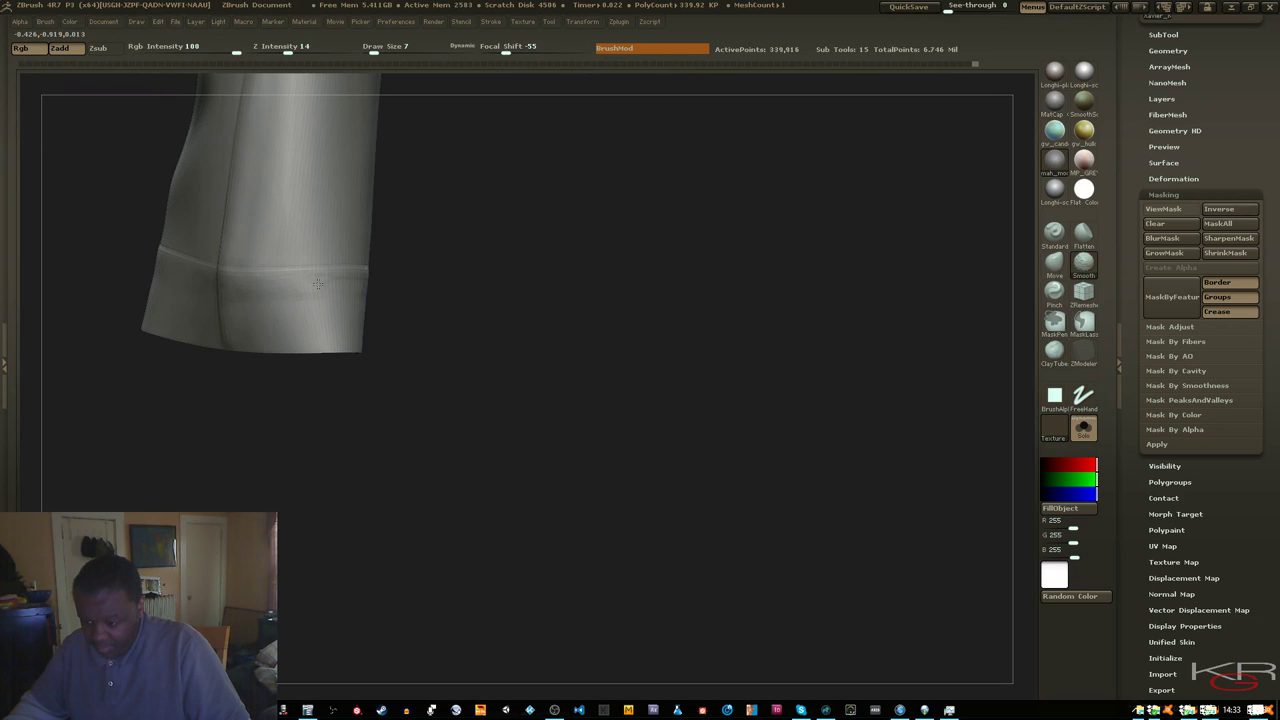
shift+drag(434, 306, 334, 298)
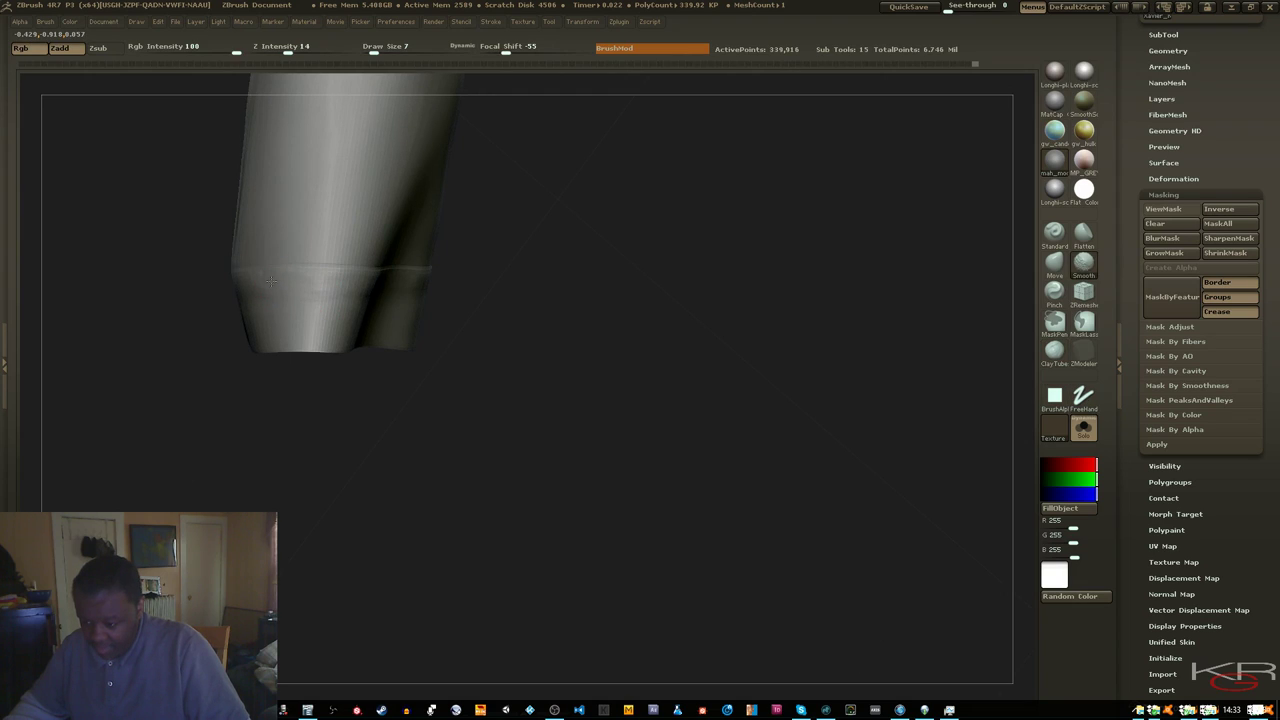
key(shift)
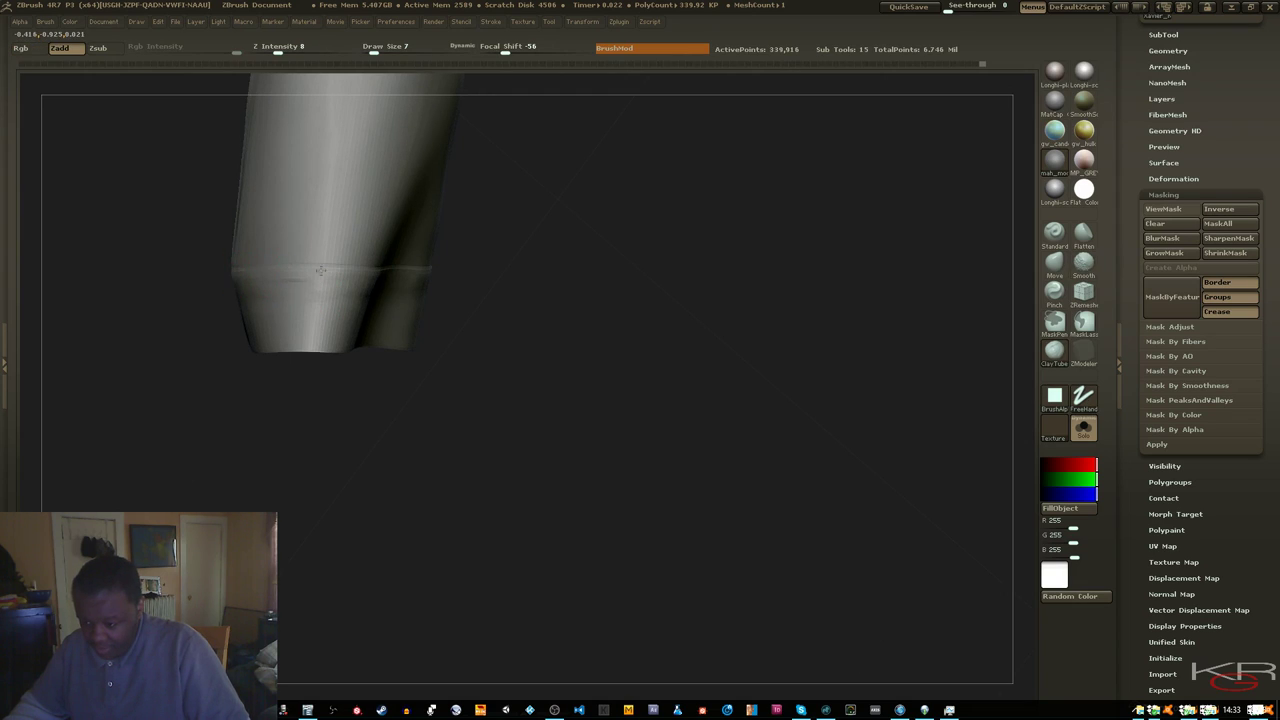
shift+drag(206, 248, 197, 273)
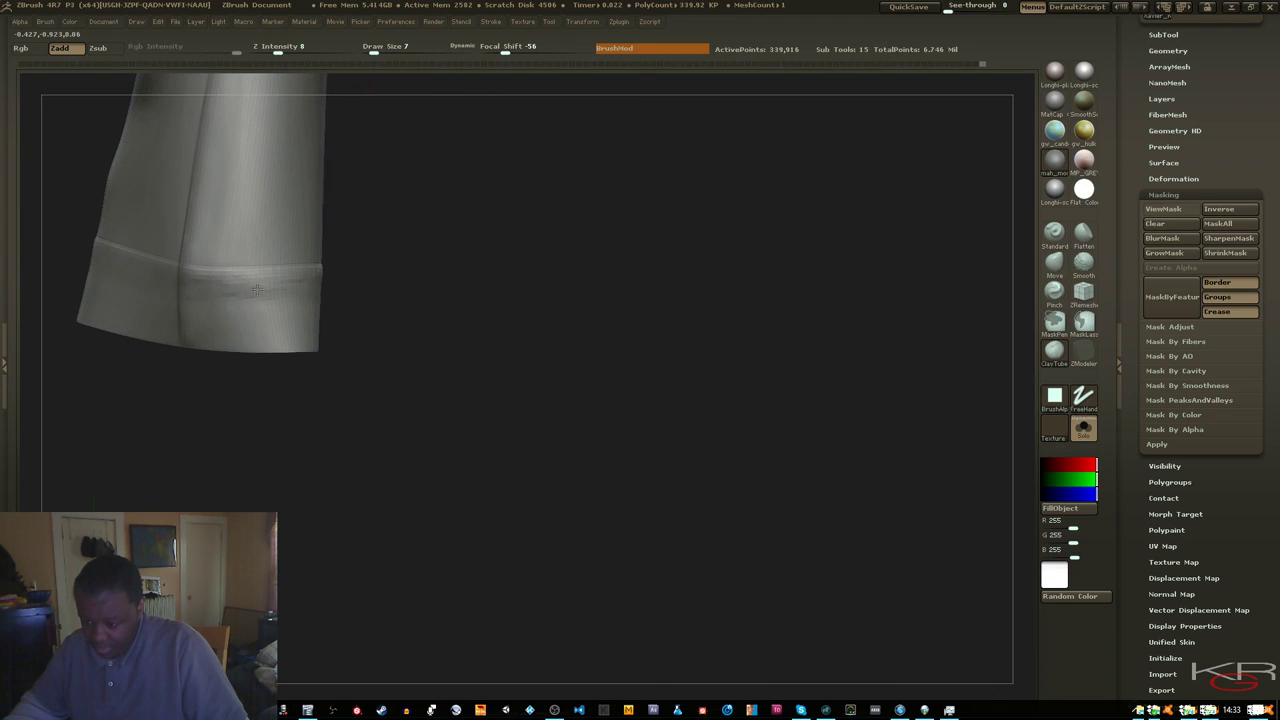
shift+drag(208, 291, 218, 291)
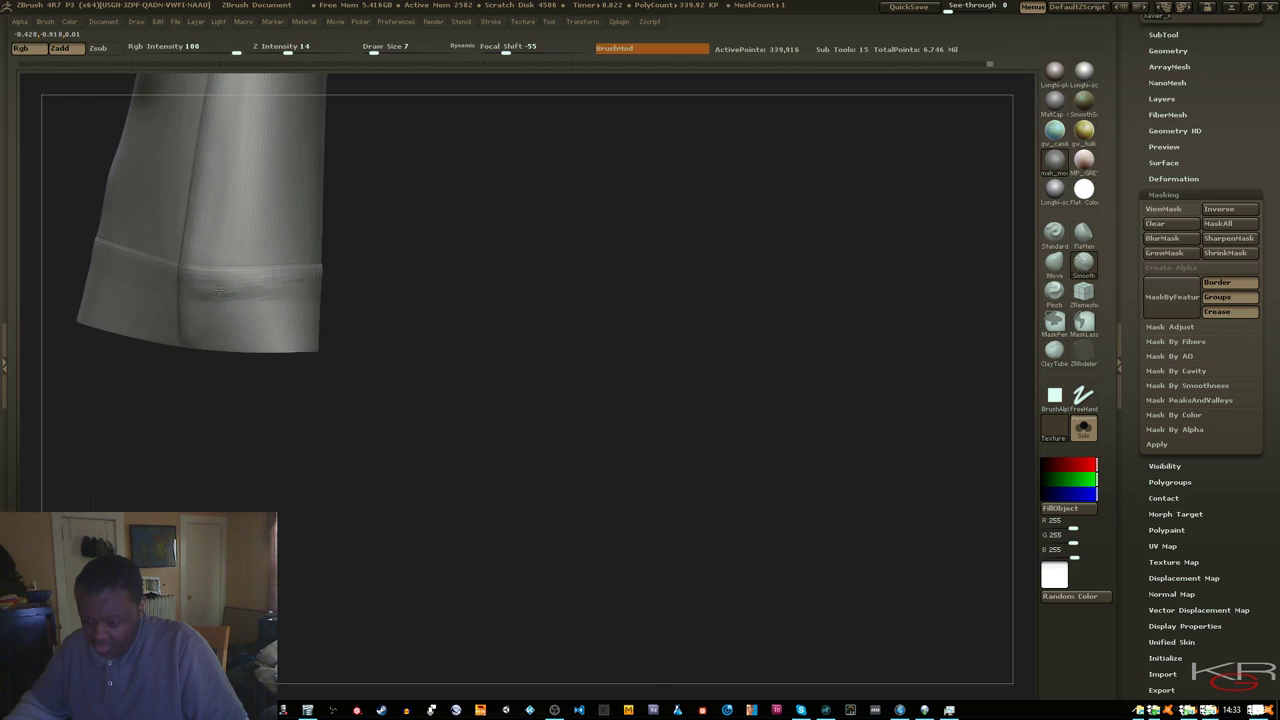
key(shift)
key(shift)
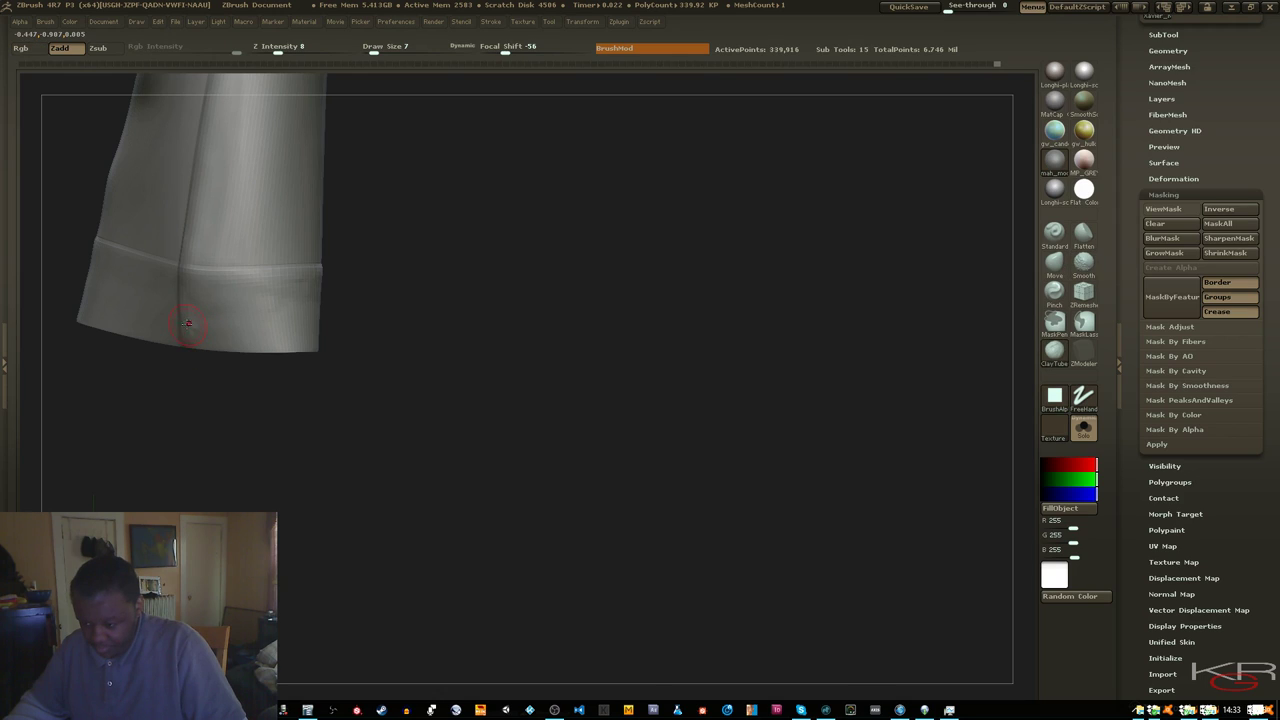
Blend the surface just below the cuff seam around the sleeve's rounded side and across its broad face
drag(402, 326, 346, 324)
shift+drag(243, 289, 262, 296)
shift+drag(392, 326, 274, 288)
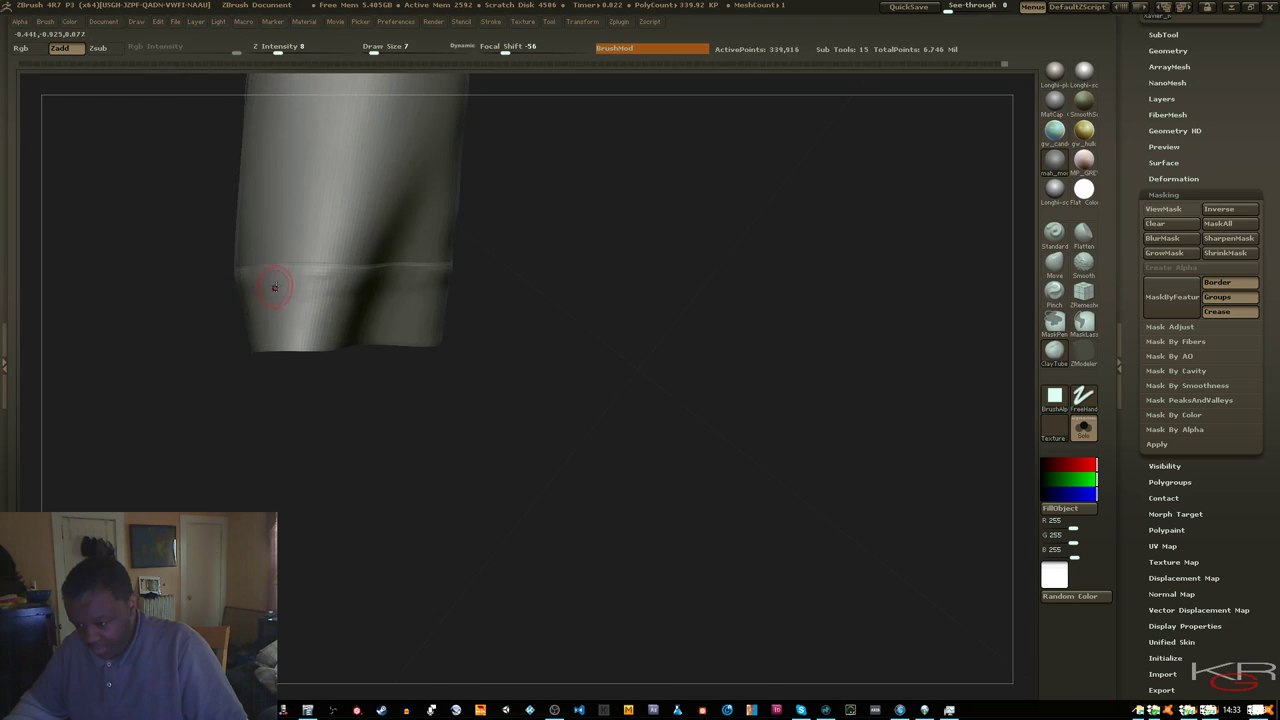
drag(518, 350, 410, 340)
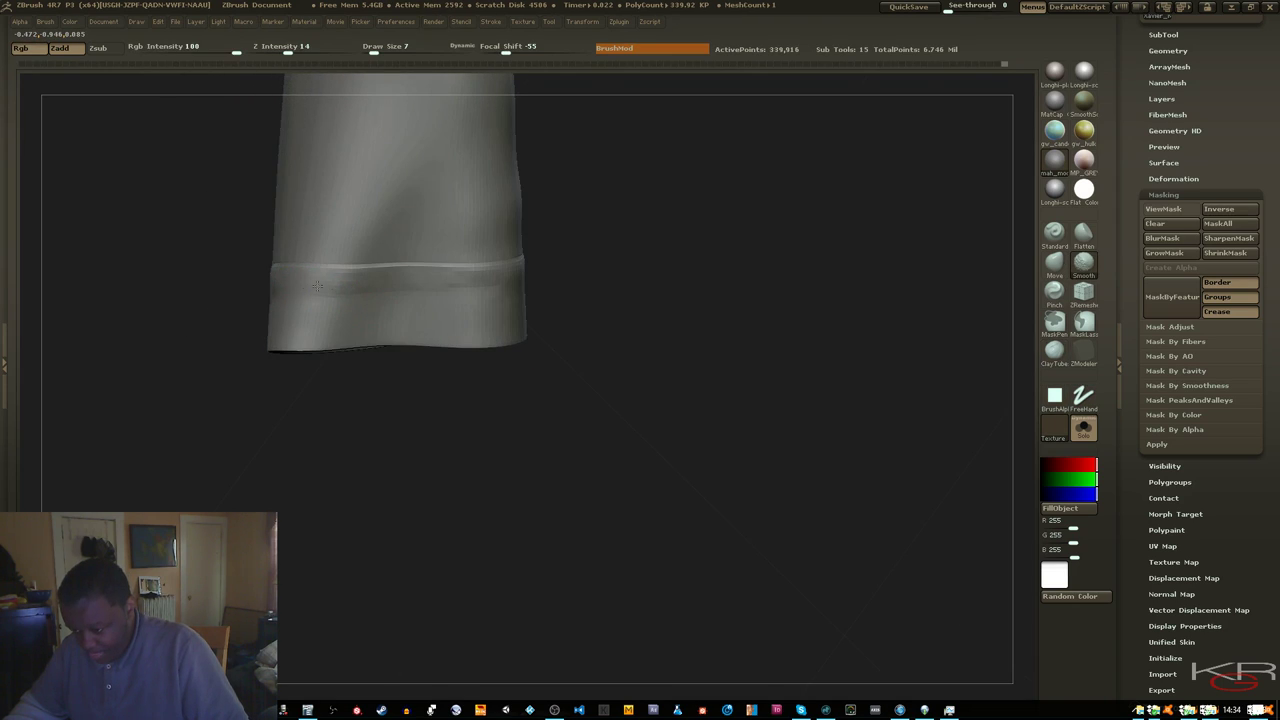
drag(176, 290, 248, 285)
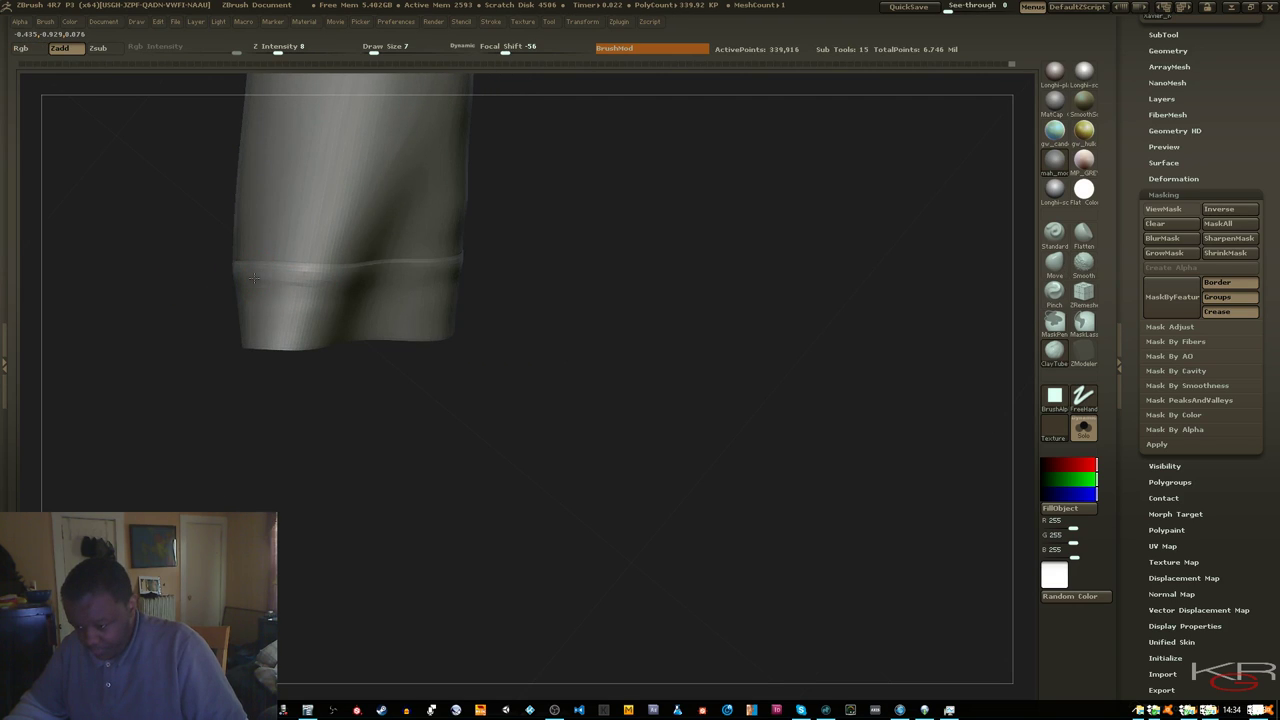
drag(335, 290, 130, 284)
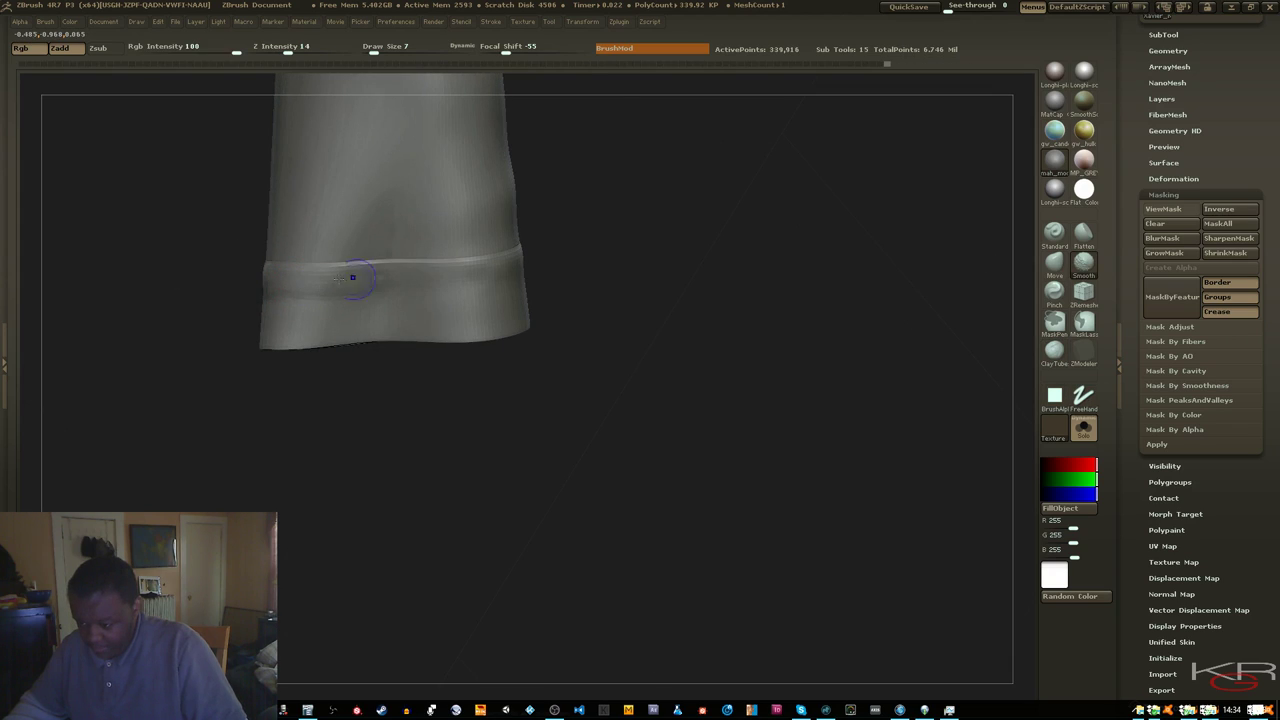
shift+drag(339, 281, 262, 267)
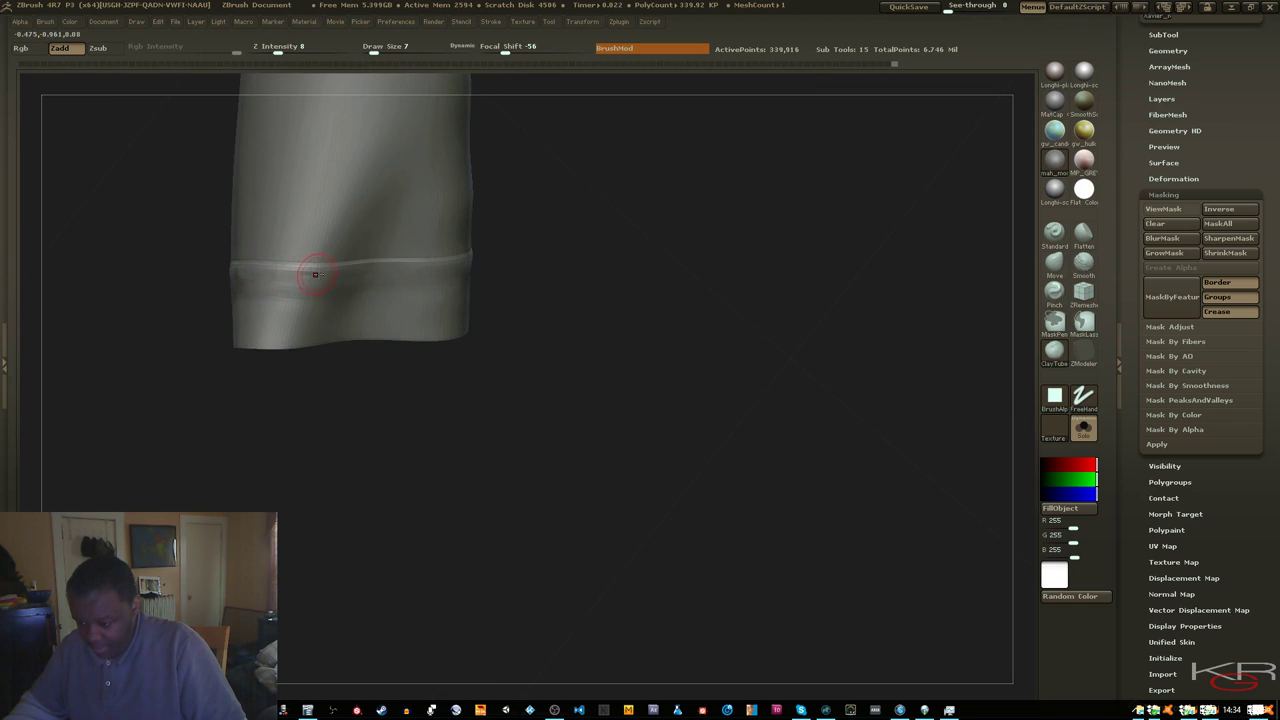
Refine and smooth the cuff seam along the far side of the sleeve toward the cuff's open underside
drag(169, 274, 180, 277)
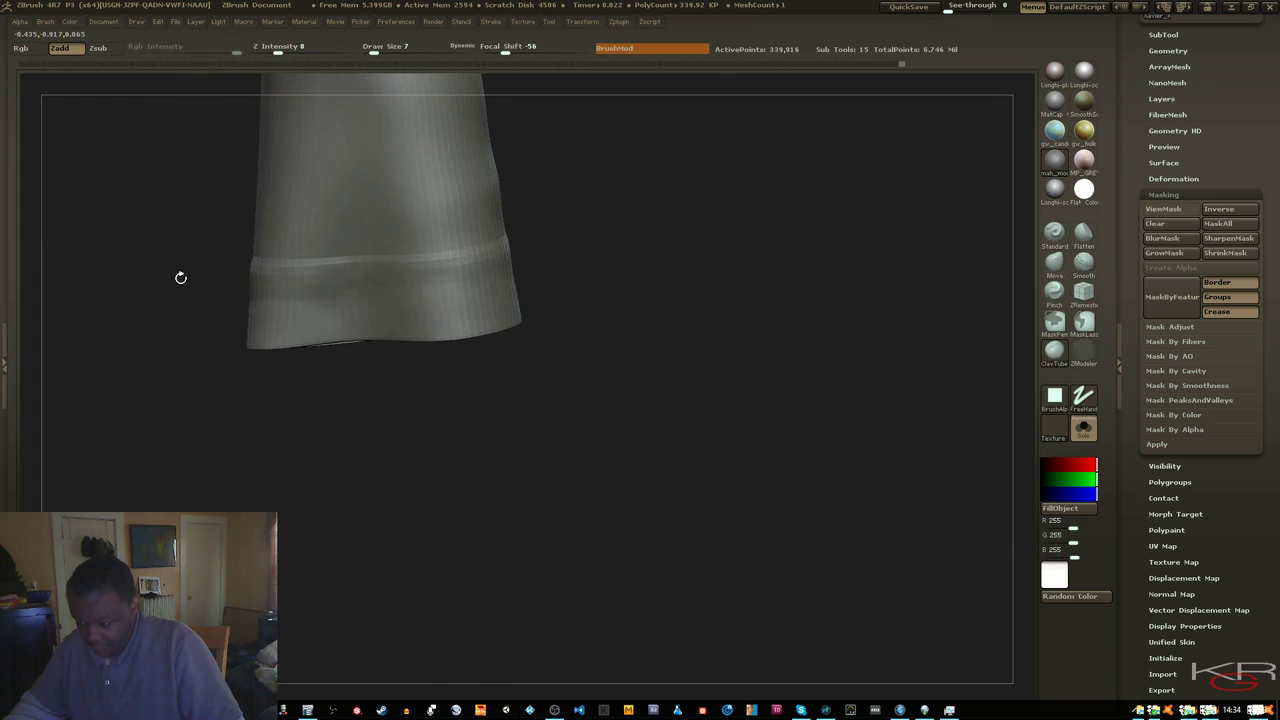
key(shift)
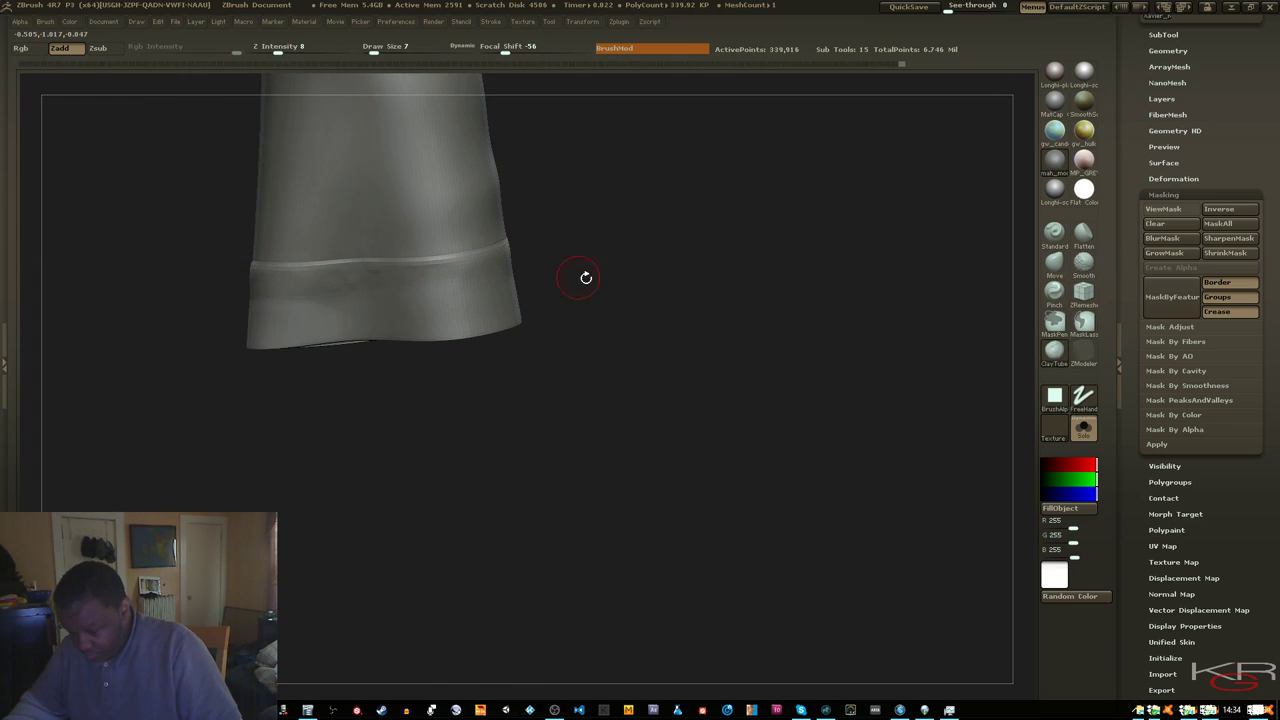
drag(586, 277, 451, 264)
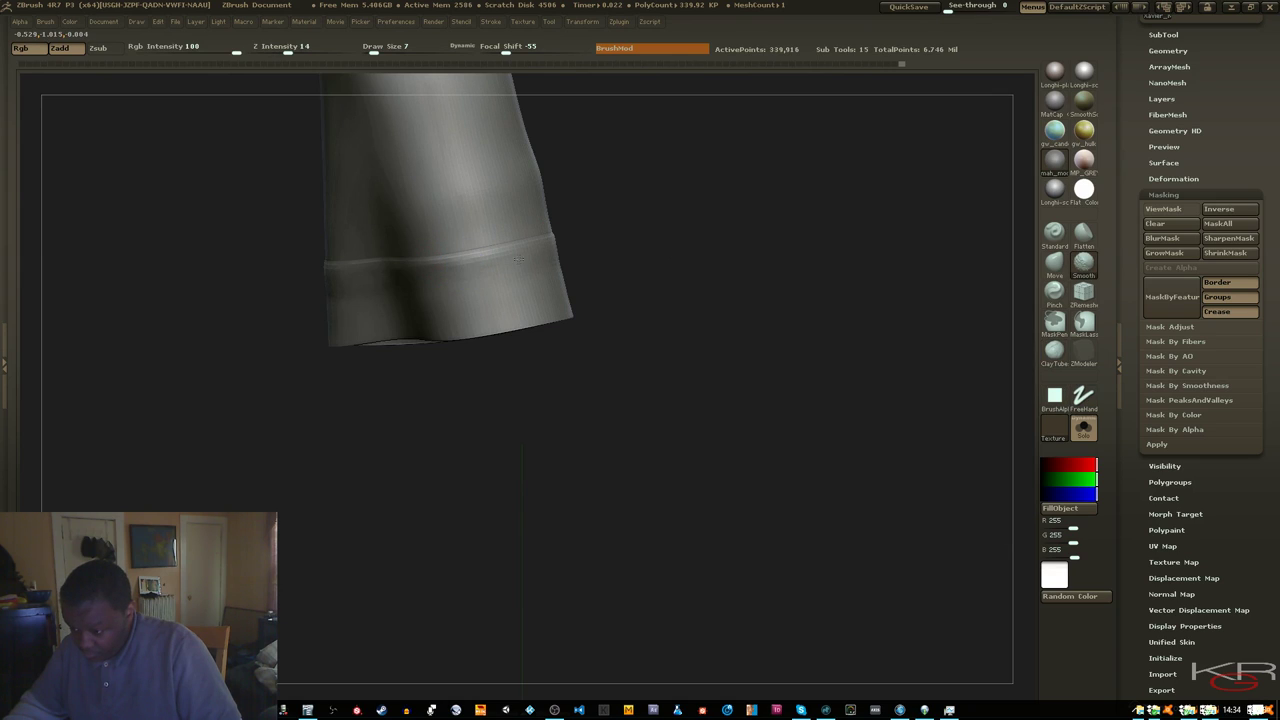
drag(580, 280, 463, 254)
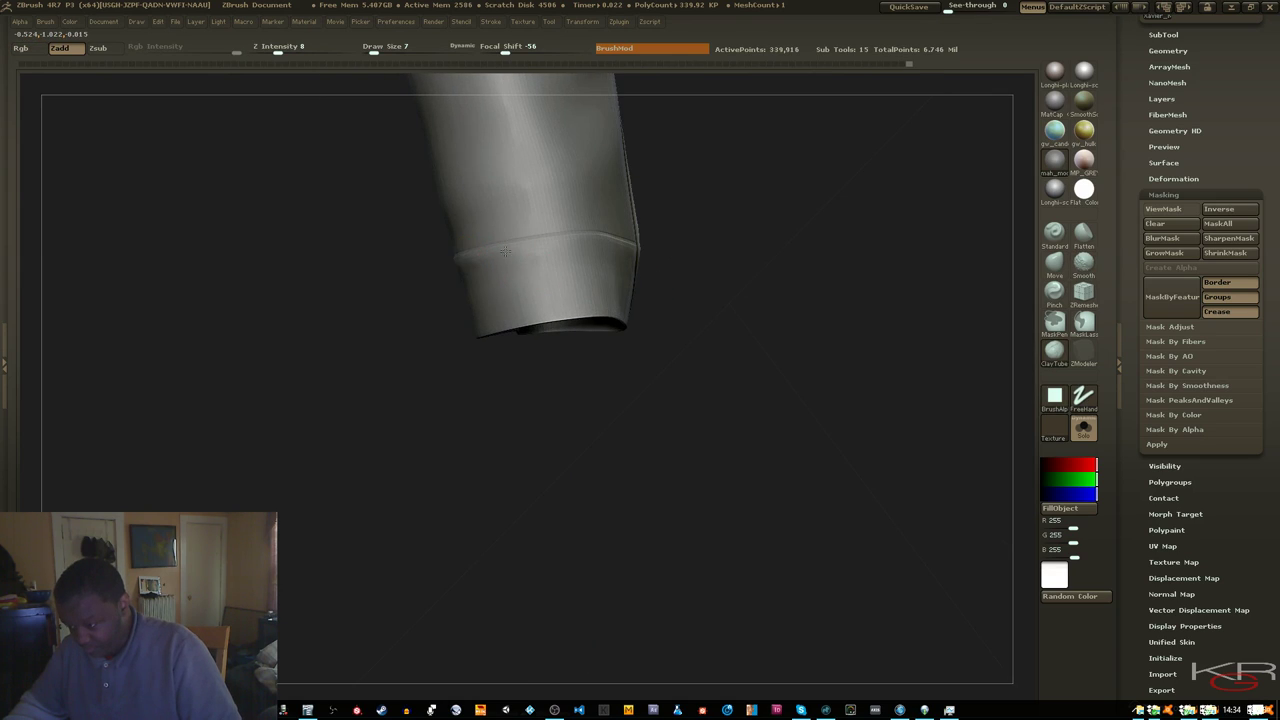
drag(700, 291, 543, 257)
drag(490, 300, 575, 243)
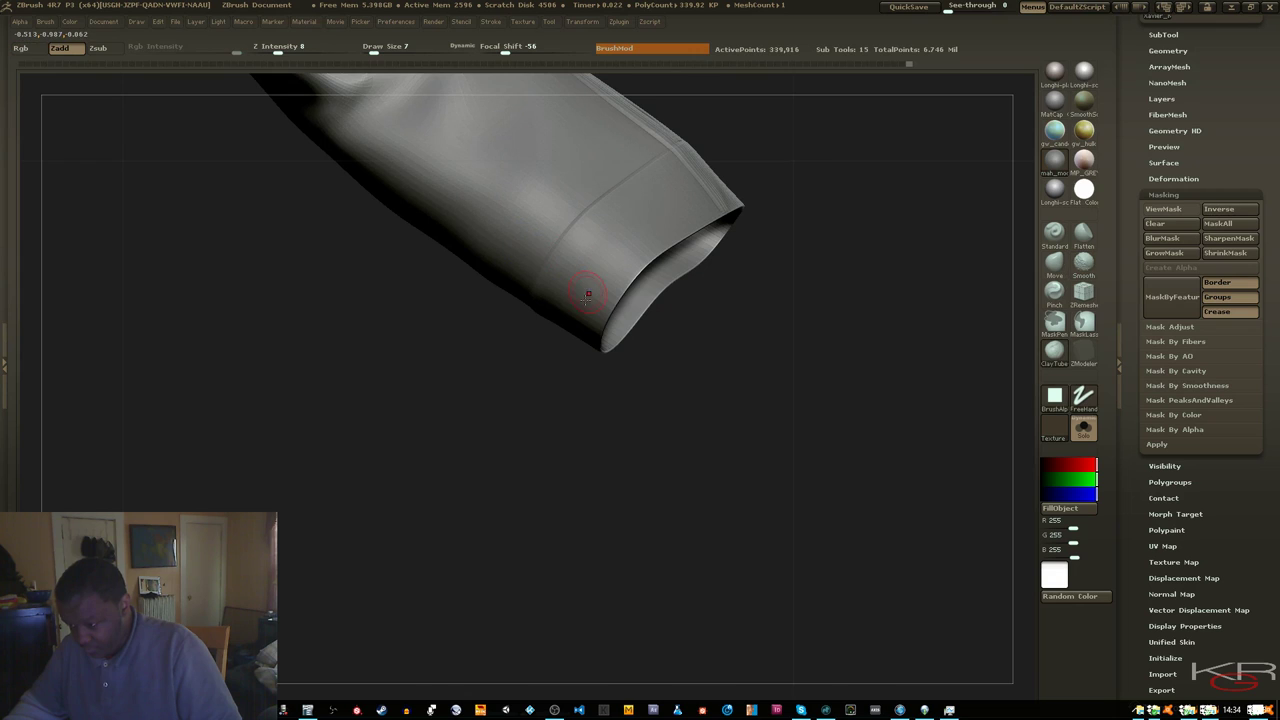
Duplicate the Xavier_Nice_Shirt subtool, delete the original and make the copy active
key(f)
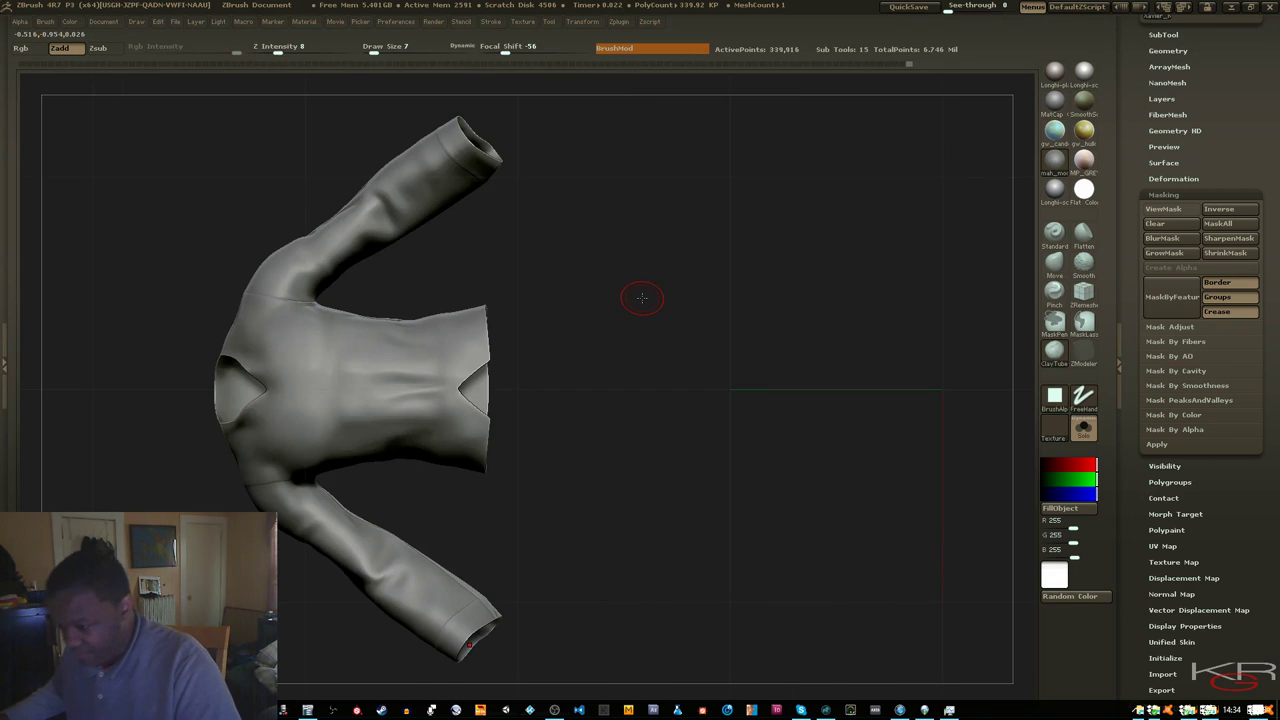
drag(642, 298, 555, 463)
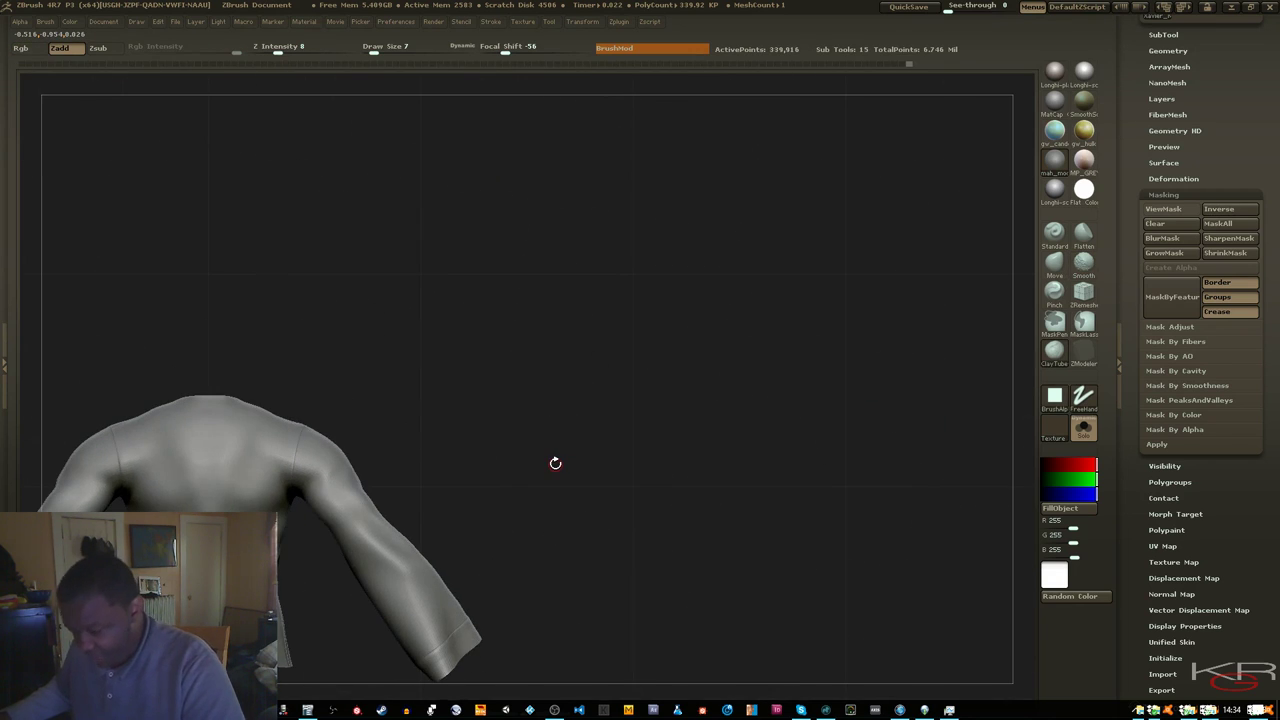
key(f)
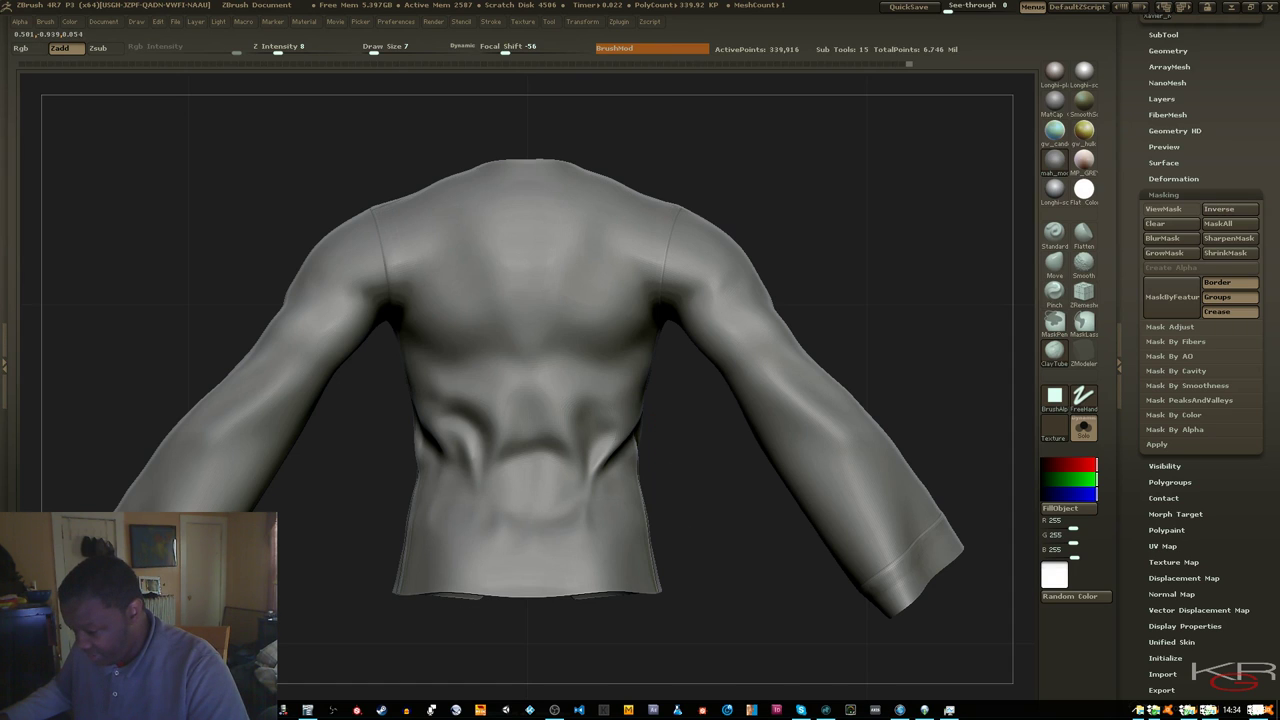
drag(740, 526, 605, 541)
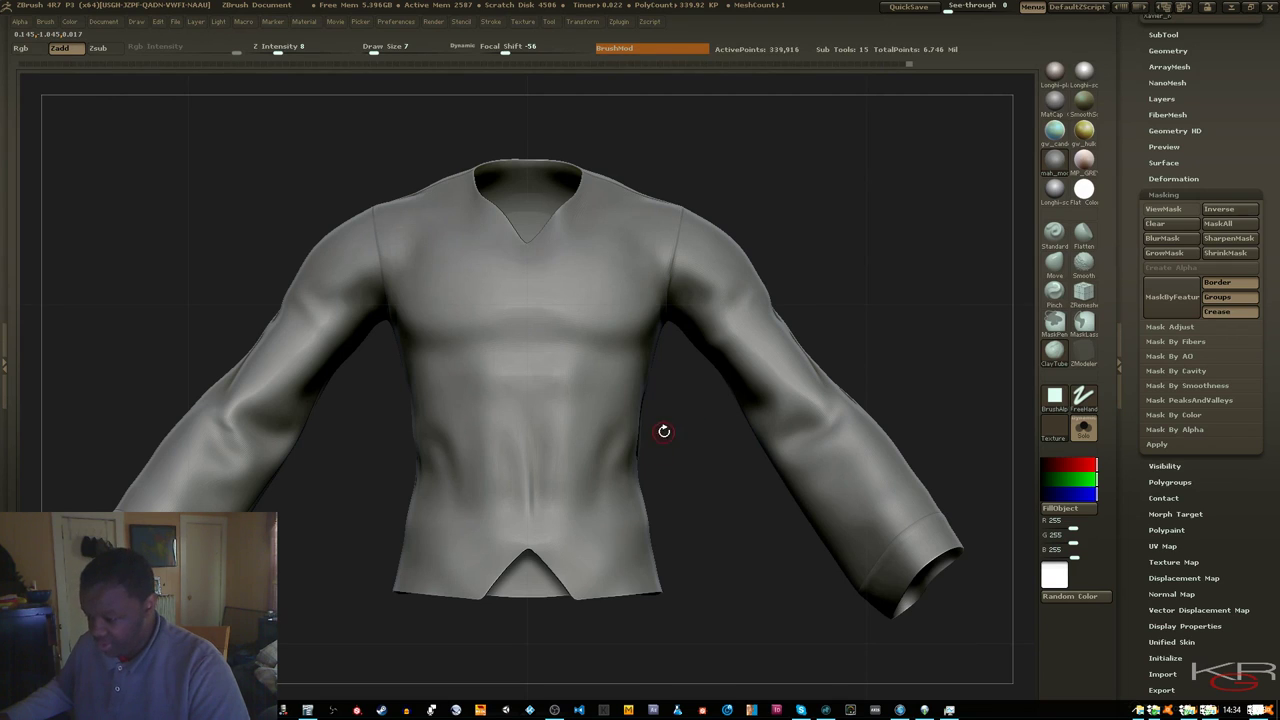
drag(672, 444, 749, 386)
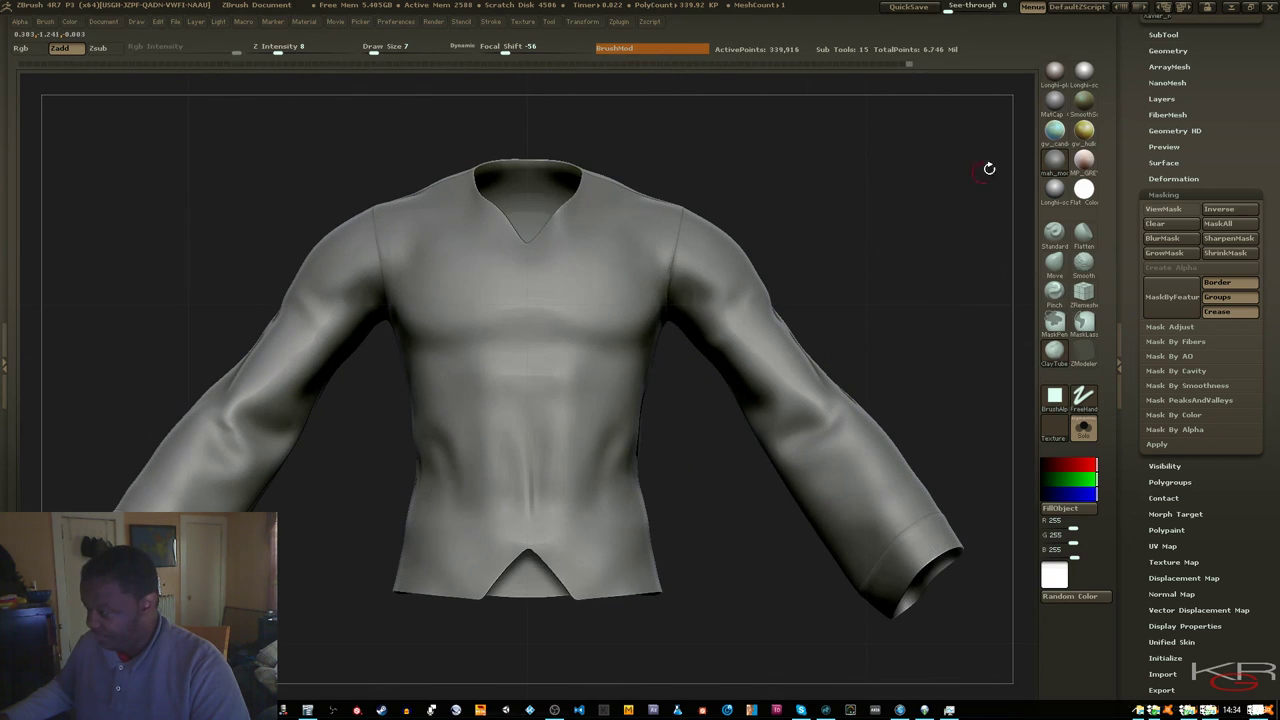
click(1160, 34)
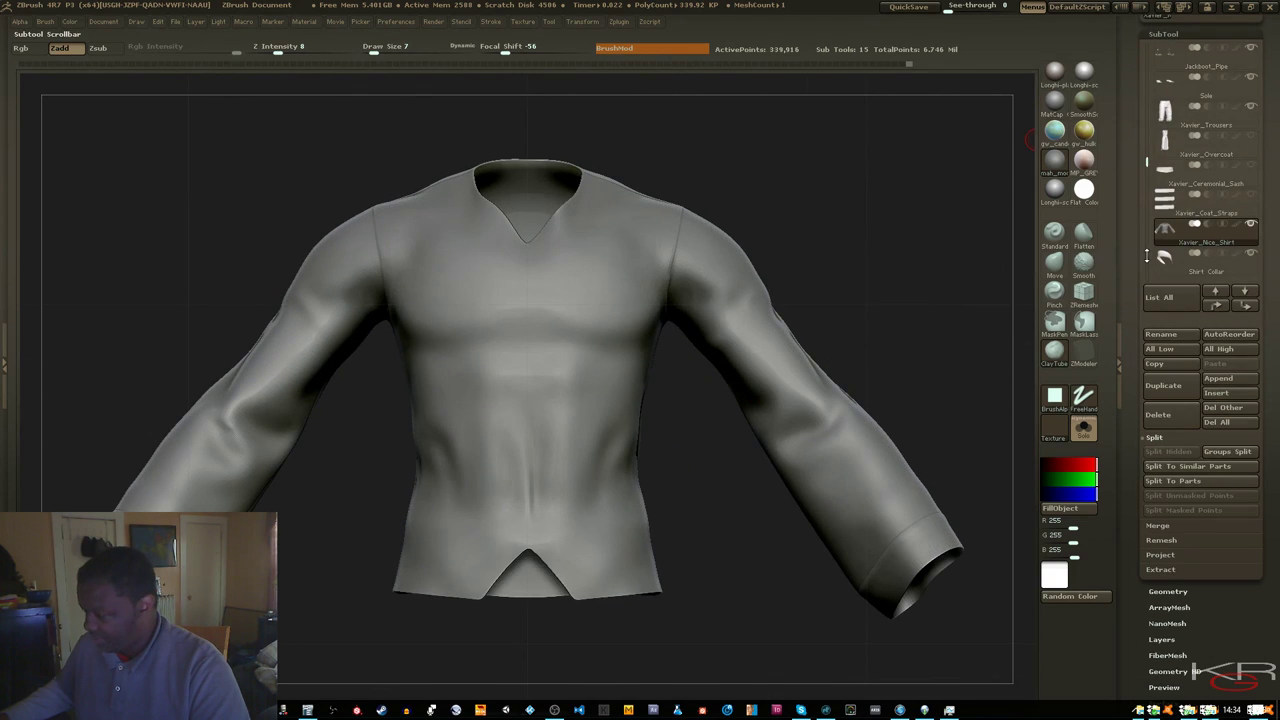
click(1165, 388)
click(1165, 262)
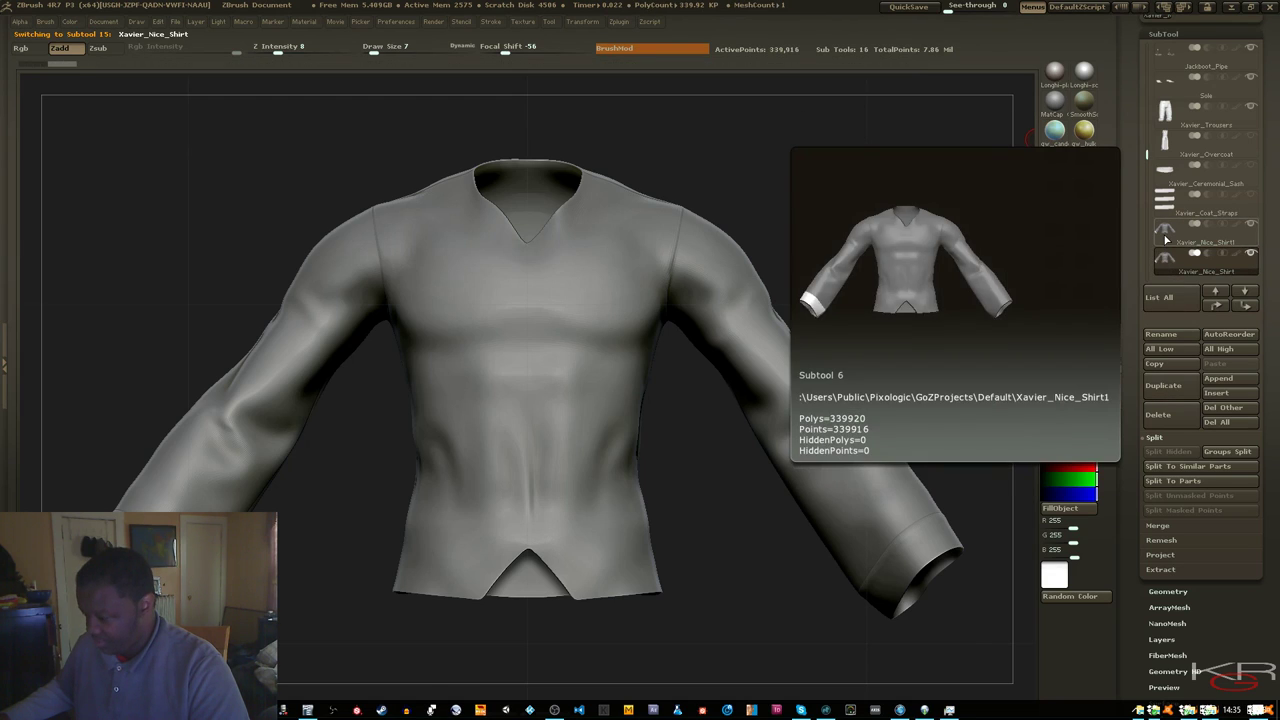
click(1175, 420)
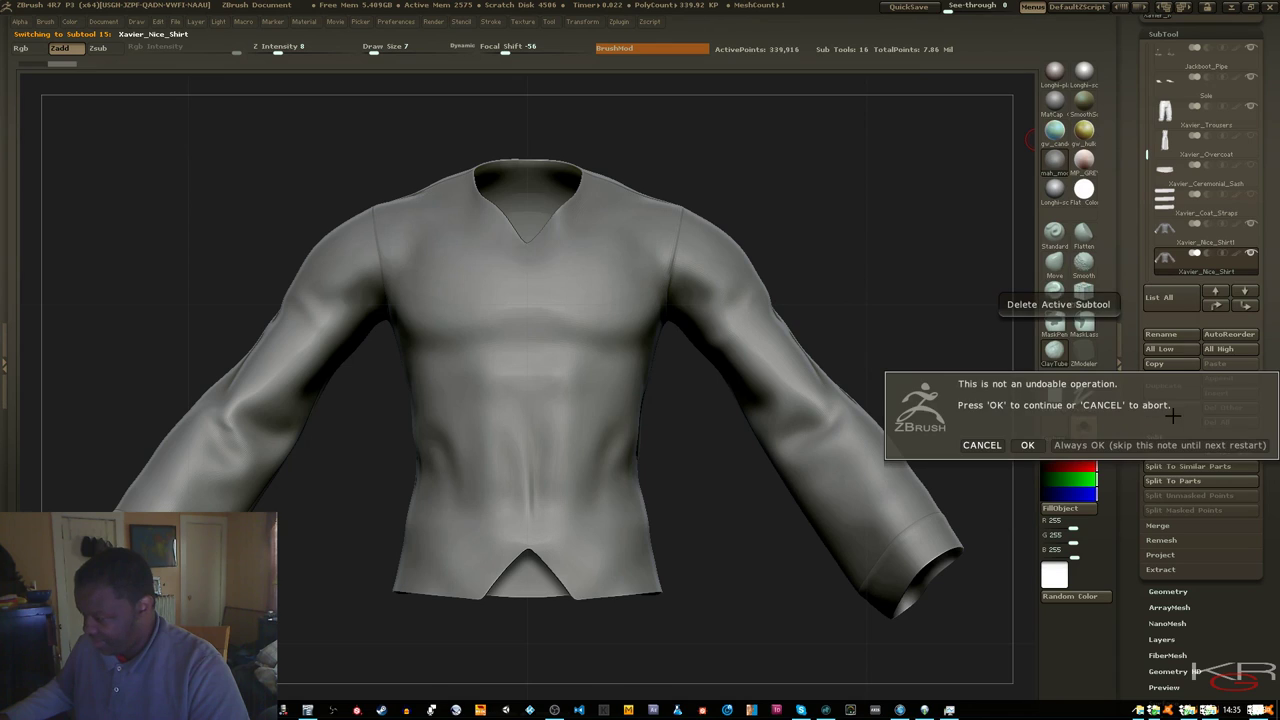
click(1030, 446)
key(Up)
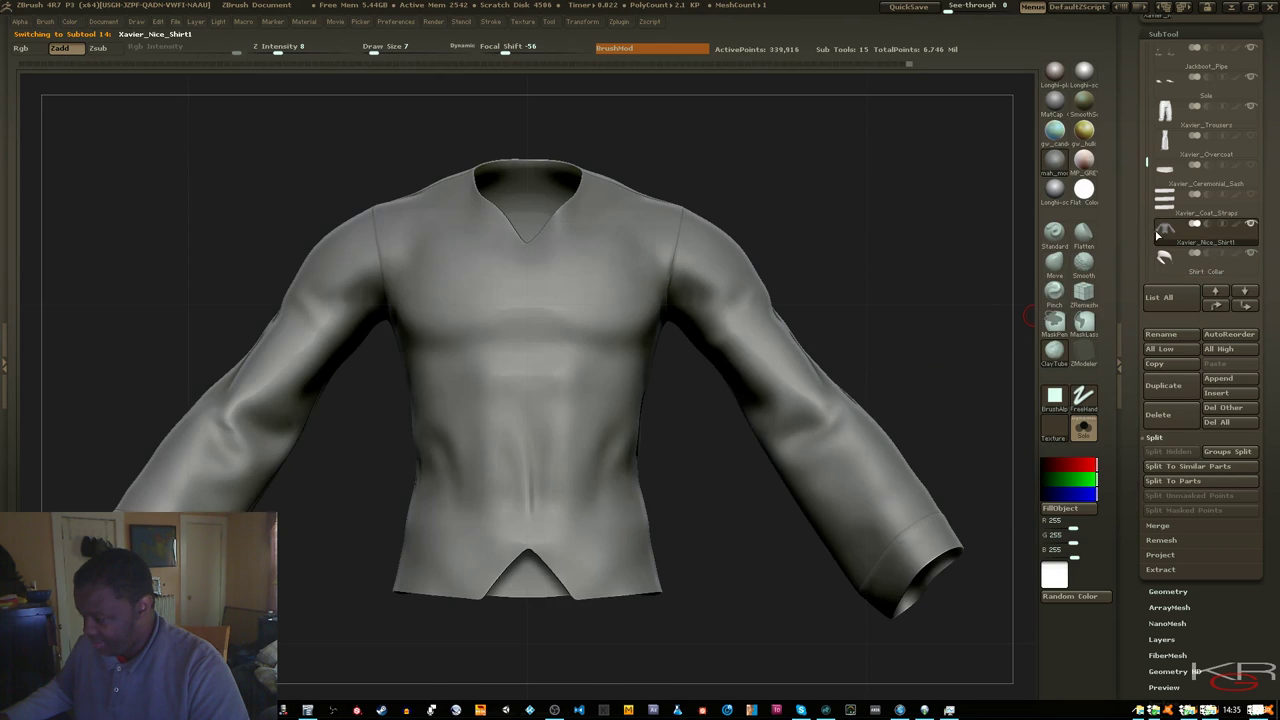
Show the full character with the shirt's polygroups displayed, and hide only the red front-panel group
click(1084, 430)
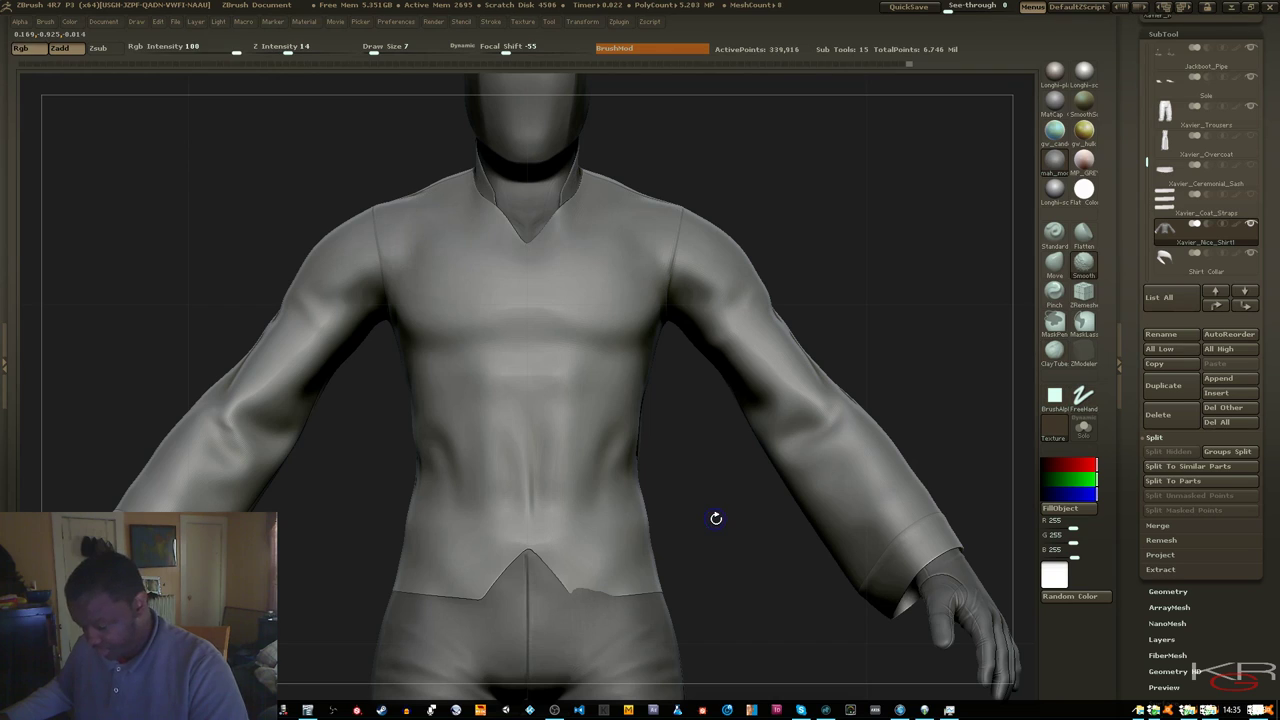
key(shift+f)
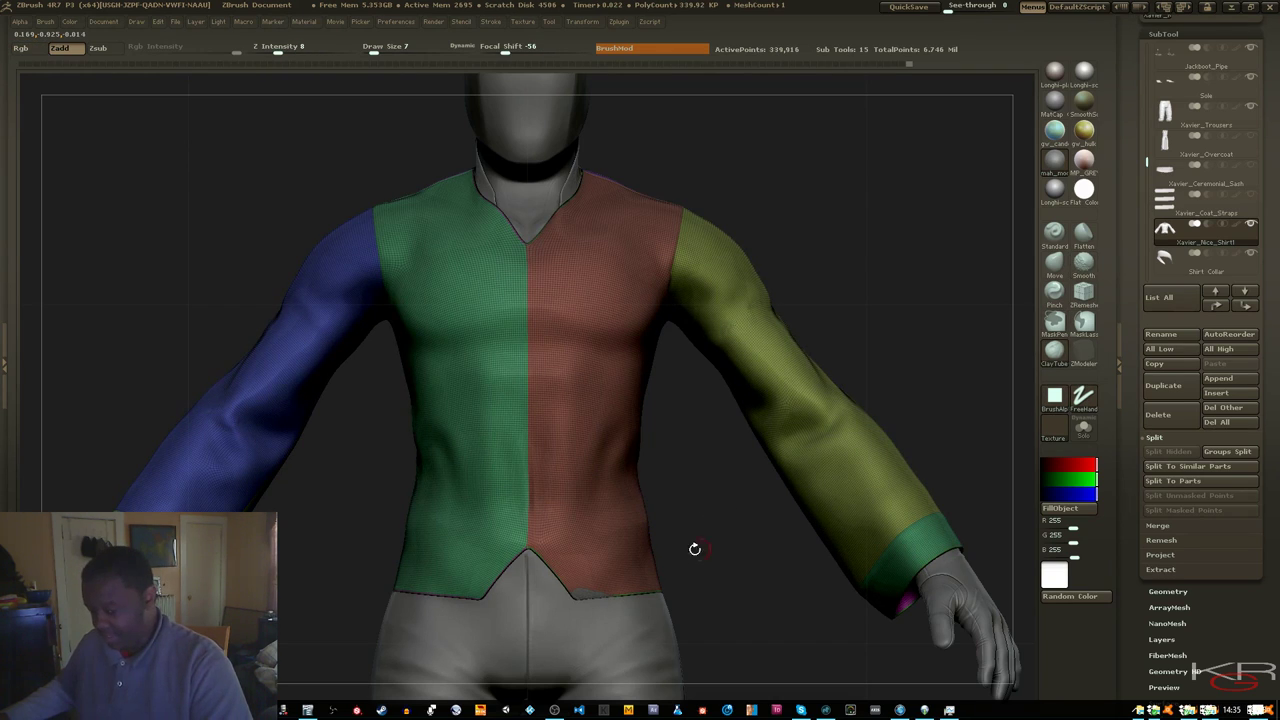
ctrl+shift+click(588, 538)
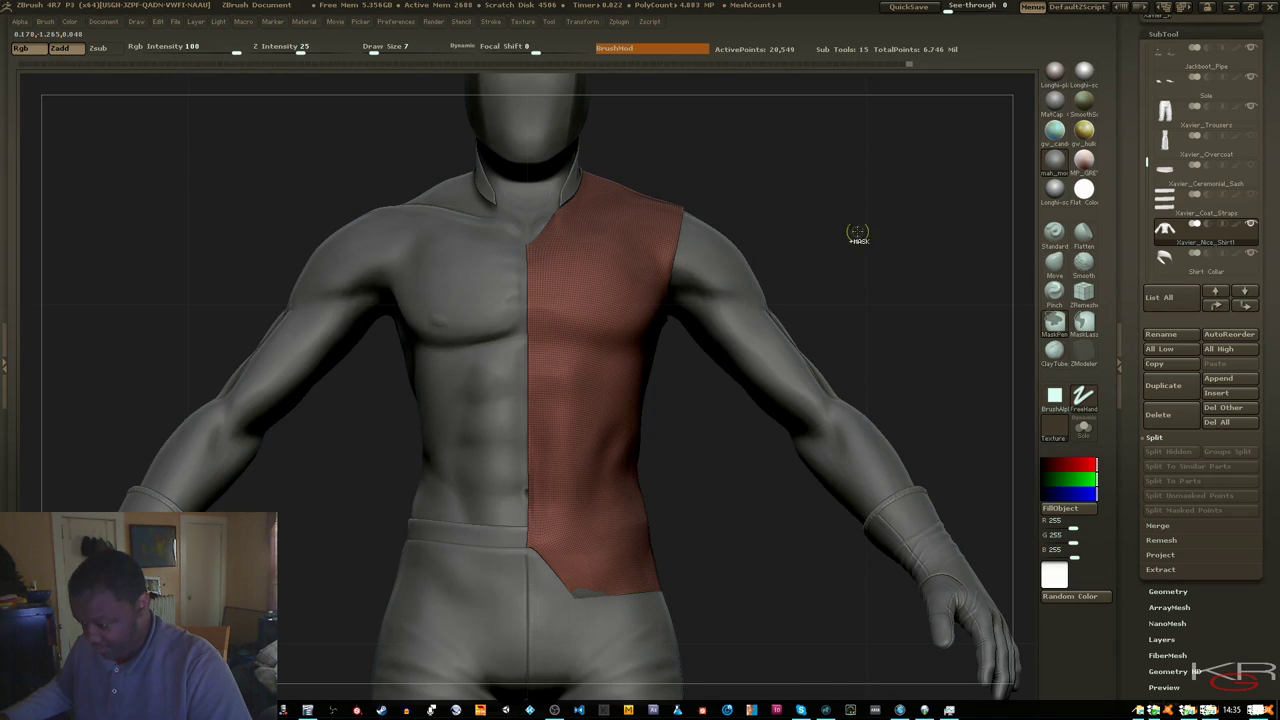
ctrl+shift+drag(731, 486, 771, 528)
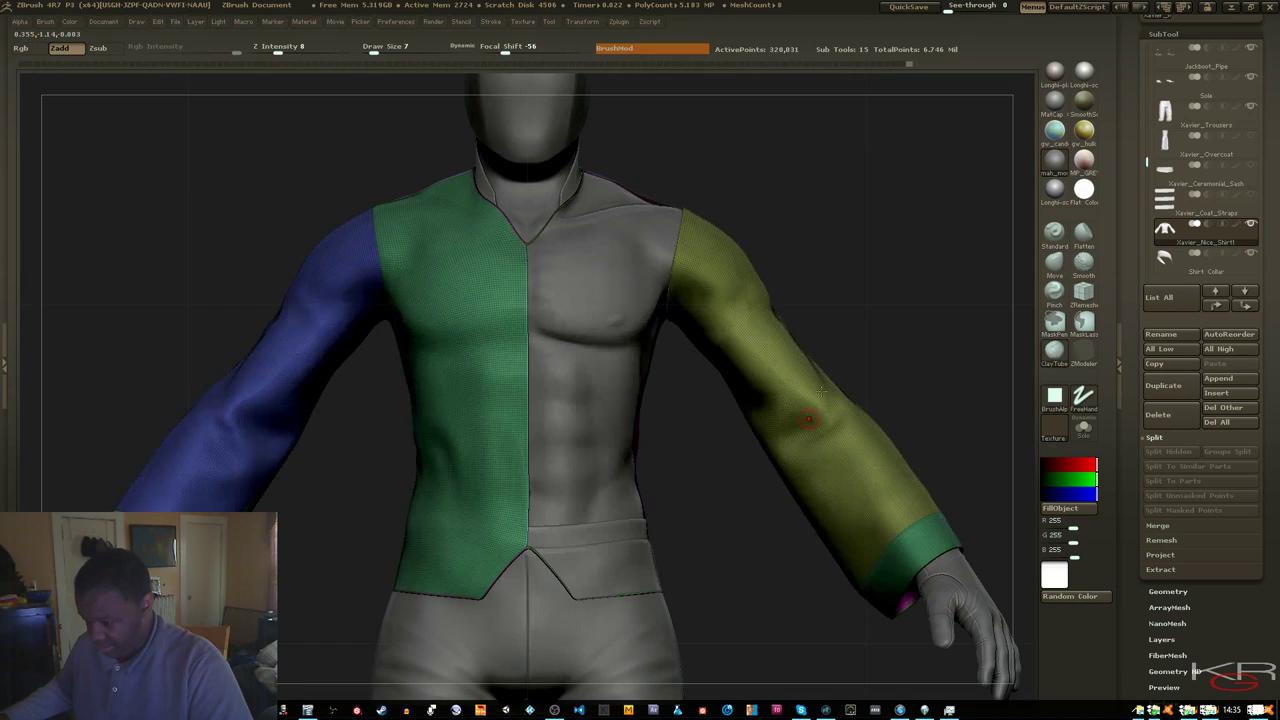
Mask all remaining visible shirt groups and unhide the red front panel so it alone stays unmasked
ctrl+right_drag(903, 334, 896, 248)
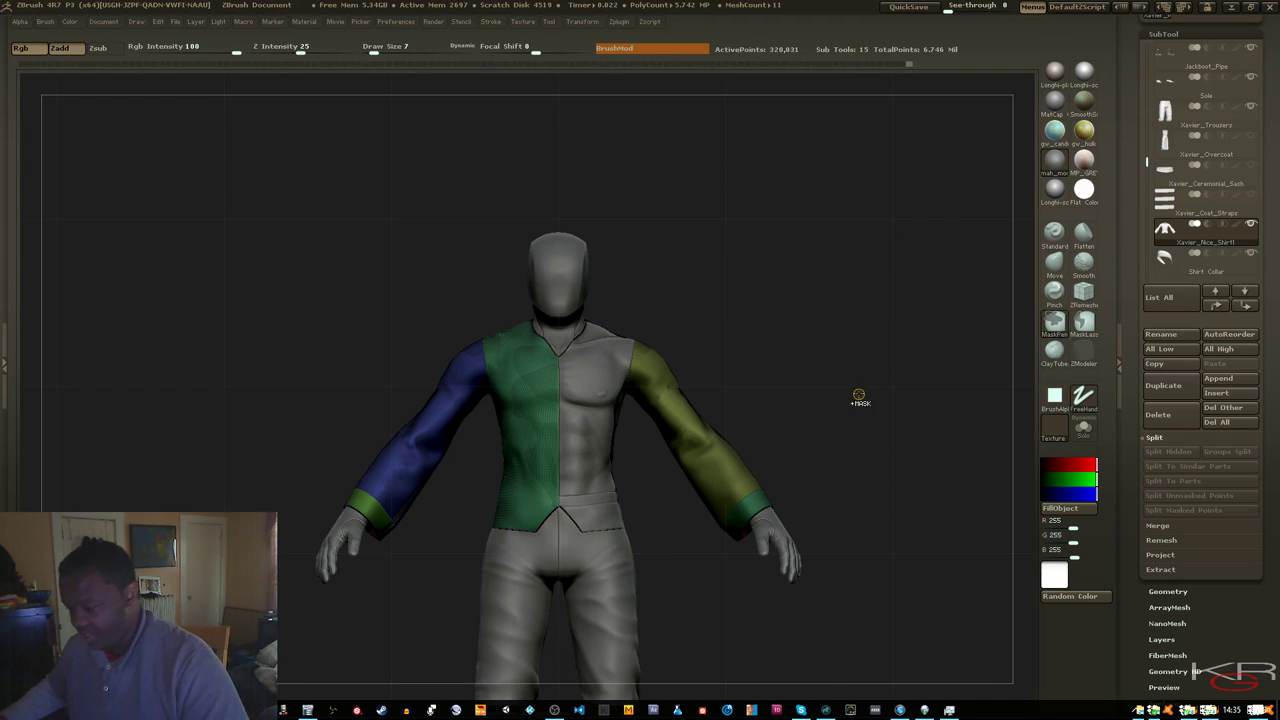
mouse_move(858, 399)
ctrl+right_down()
mouse_move(859, 441)
mouse_move(857, 375)
ctrl+right_up()
mouse_move(902, 183)
ctrl+mouse_down()
mouse_move(873, 312)
mouse_move(360, 639)
mouse_move(242, 656)
ctrl+mouse_up()
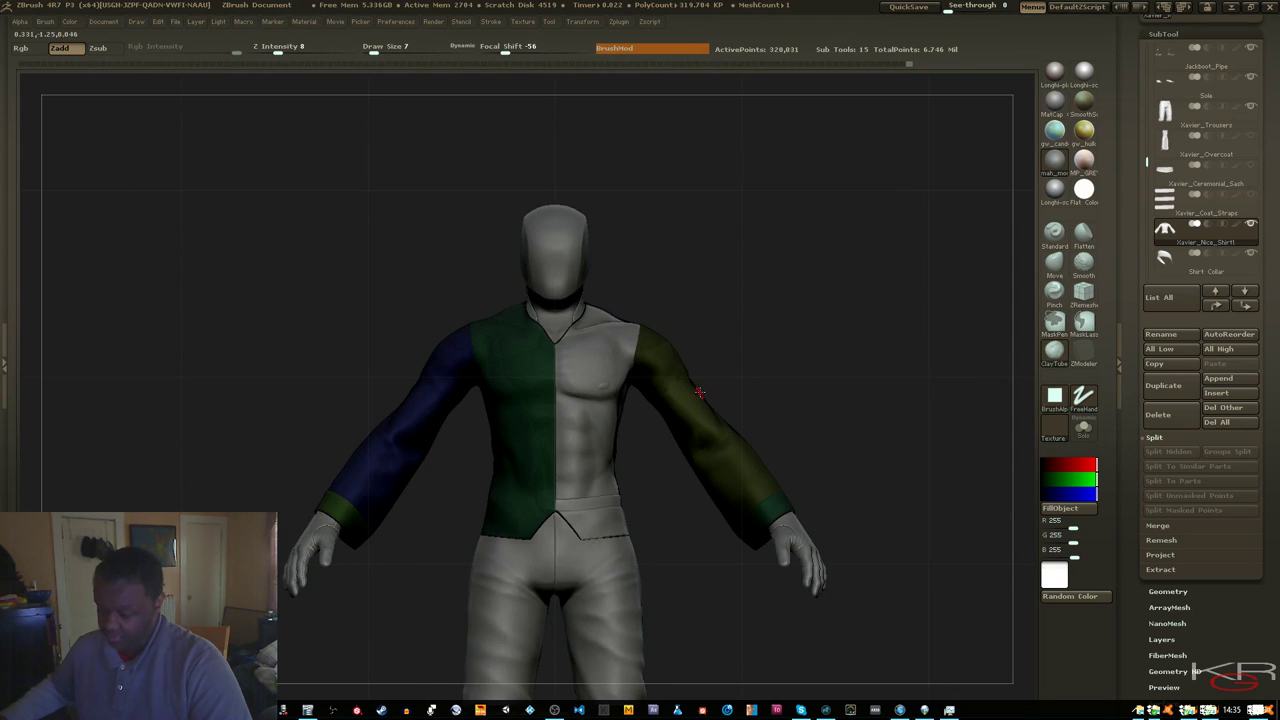
ctrl+shift+click(754, 357)
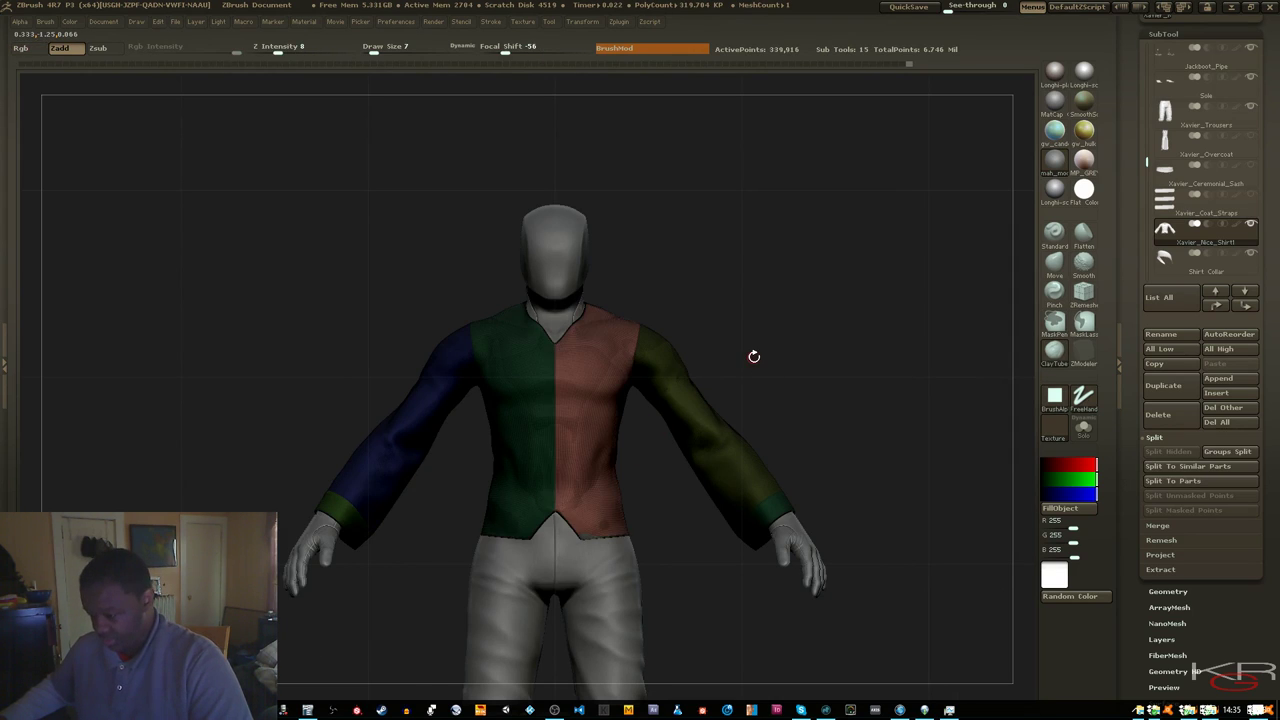
Turn off the mask shading display while keeping the shirt's mask, and frame the shirt's lower front
ctrl+right_drag(754, 357, 775, 385)
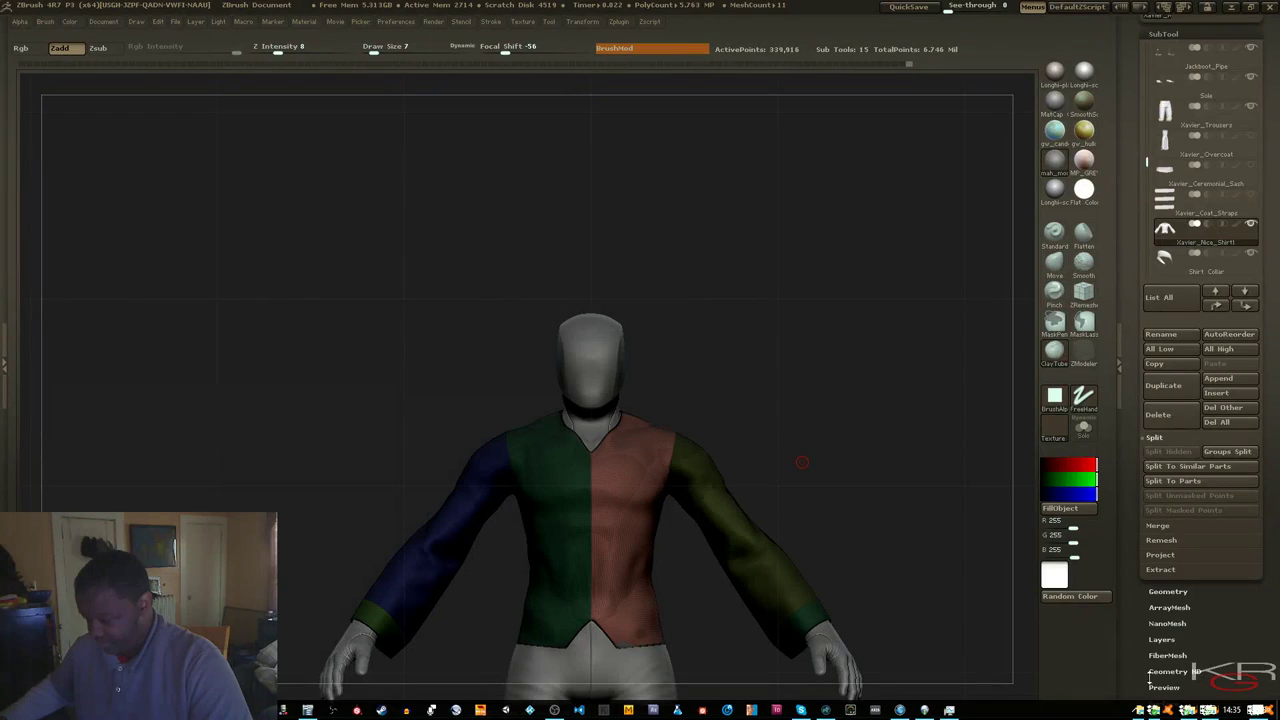
drag(1150, 679, 1151, 386)
click(1151, 655)
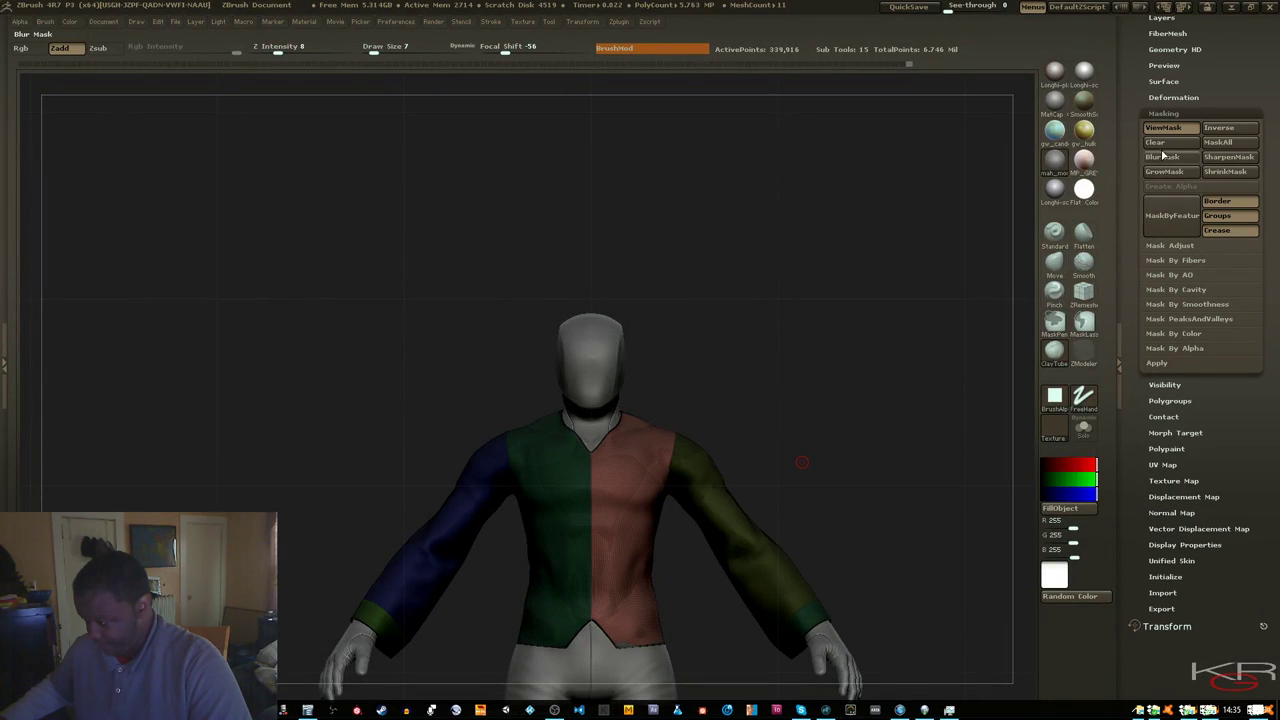
click(1166, 129)
mouse_move(860, 491)
alt+right_down()
mouse_move(854, 286)
mouse_move(889, 338)
mouse_move(901, 397)
alt+right_up()
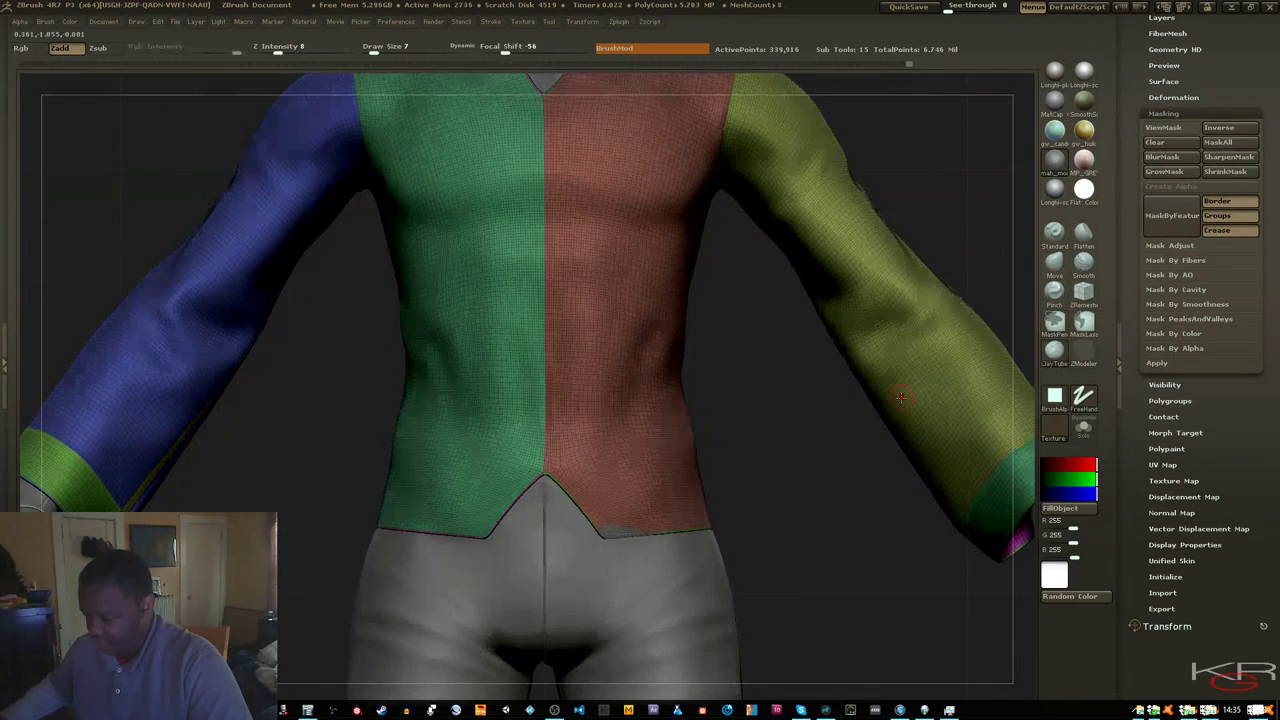
Turn off the polygroup display, set Draw Size to 10, and sculpt and smooth a raised seam down the shirt's centre front
drag(785, 510, 790, 563)
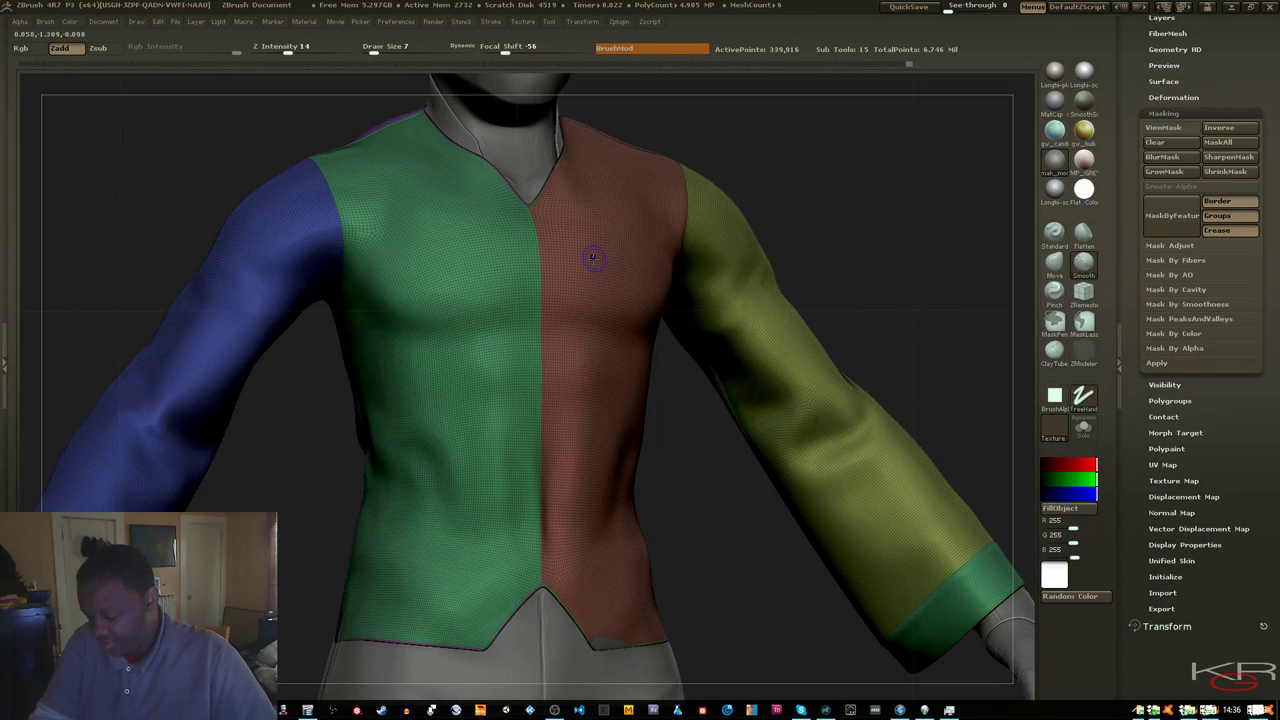
key(shift+f)
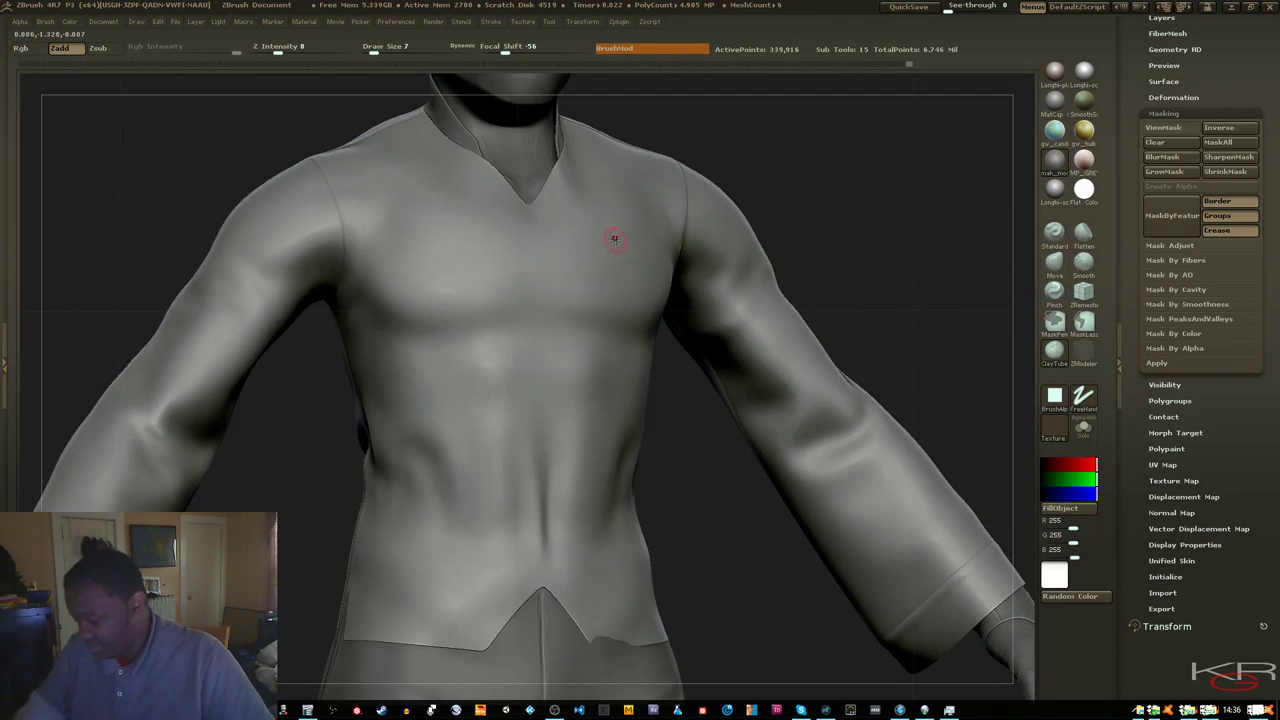
key(])
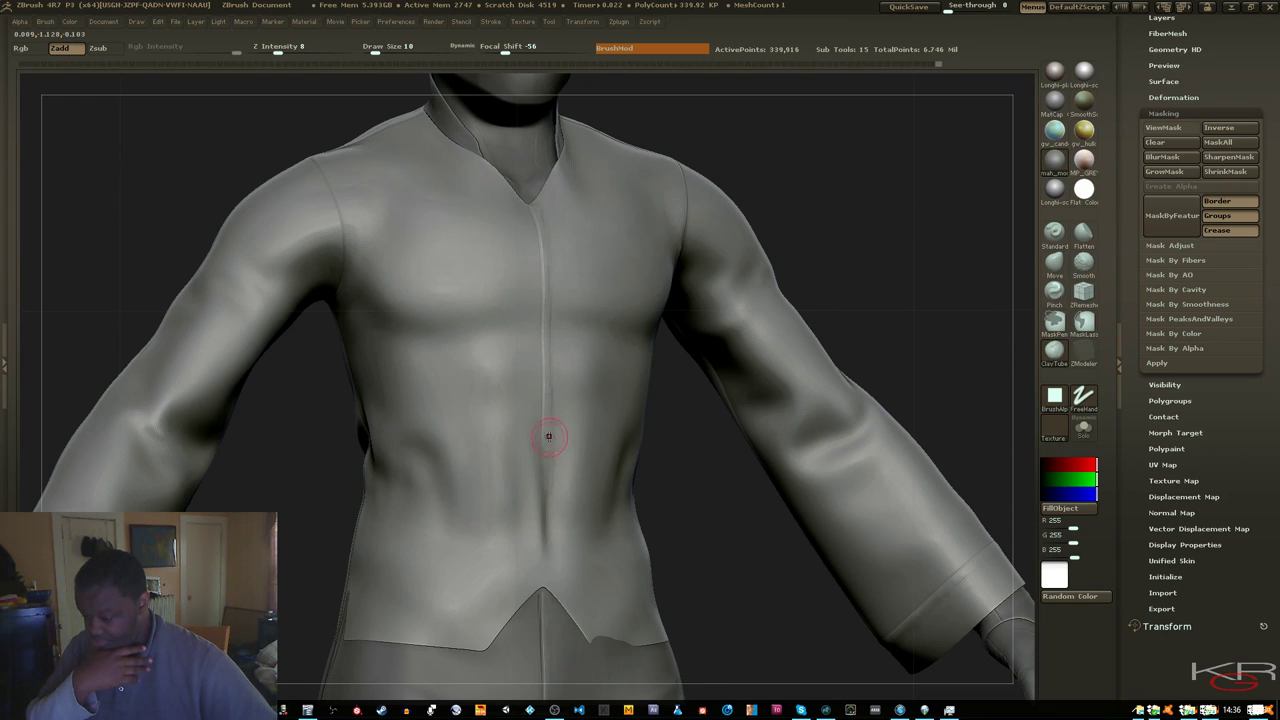
key(shift)
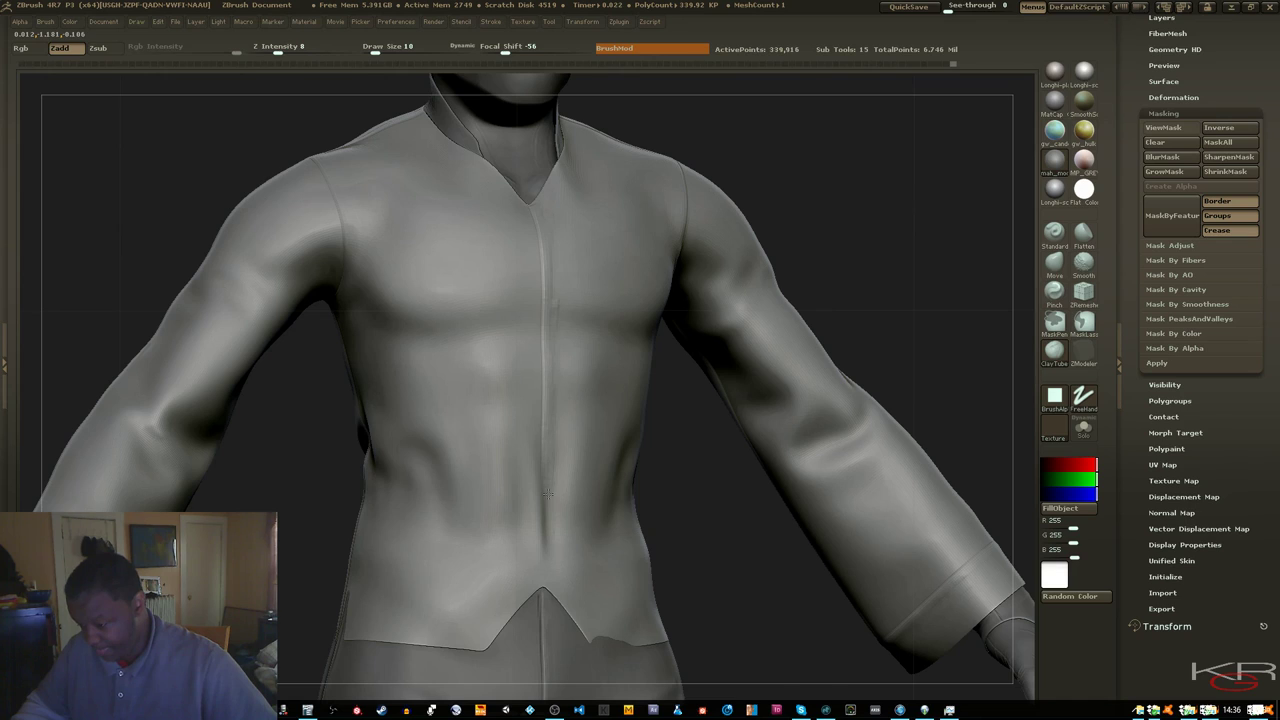
key(shift)
shift+drag(543, 220, 552, 228)
drag(691, 481, 584, 334)
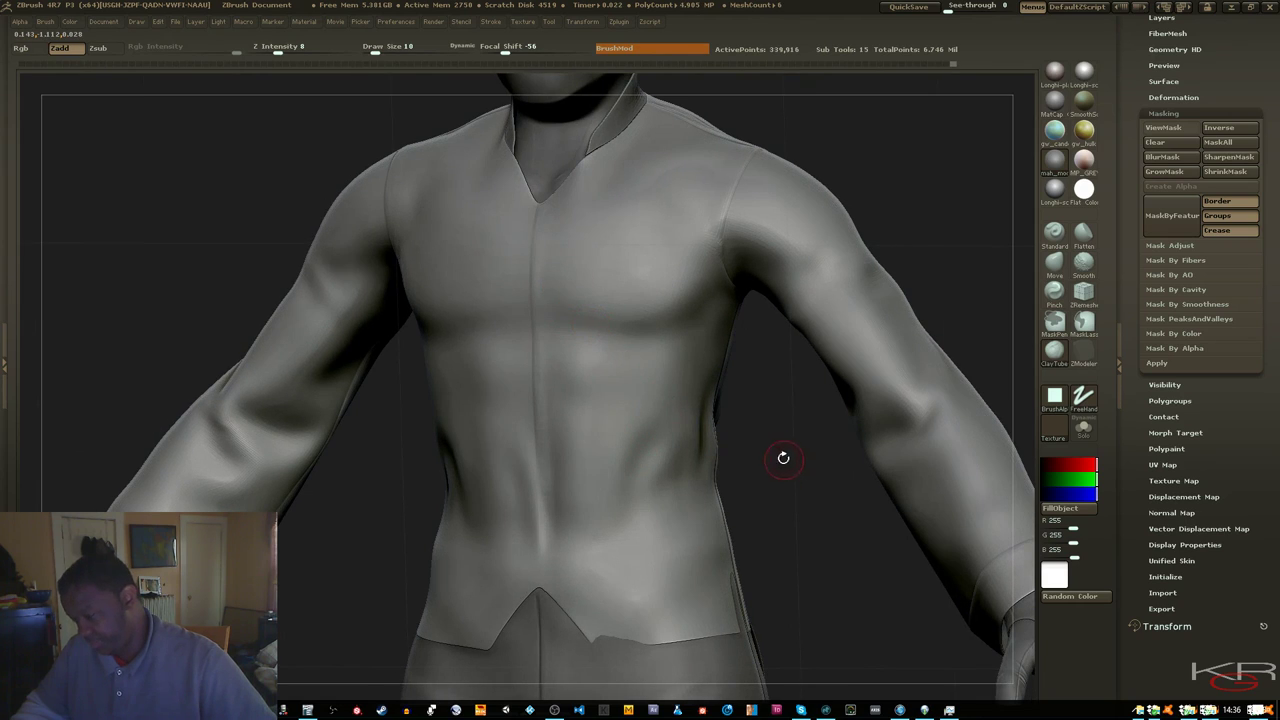
Dismiss the mail notification and refine the lower part of the shirt's centre-front seam, smoothing its surface
drag(783, 457, 599, 289)
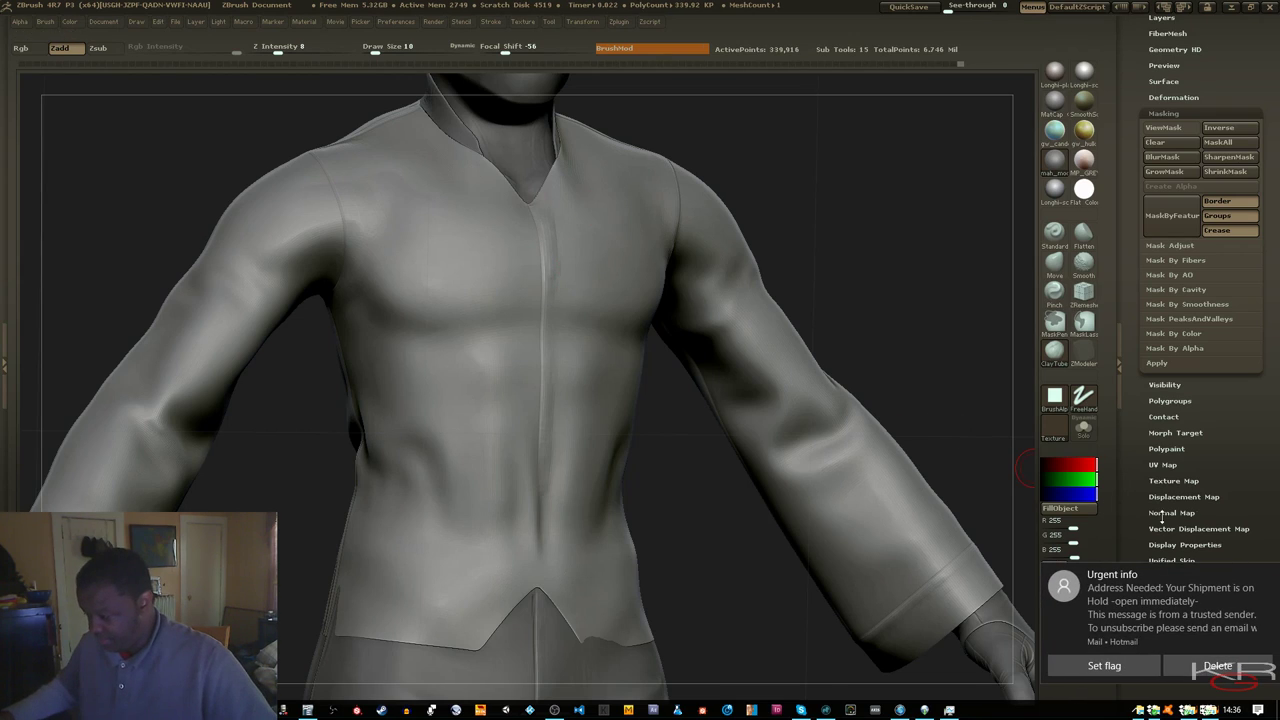
click(1268, 576)
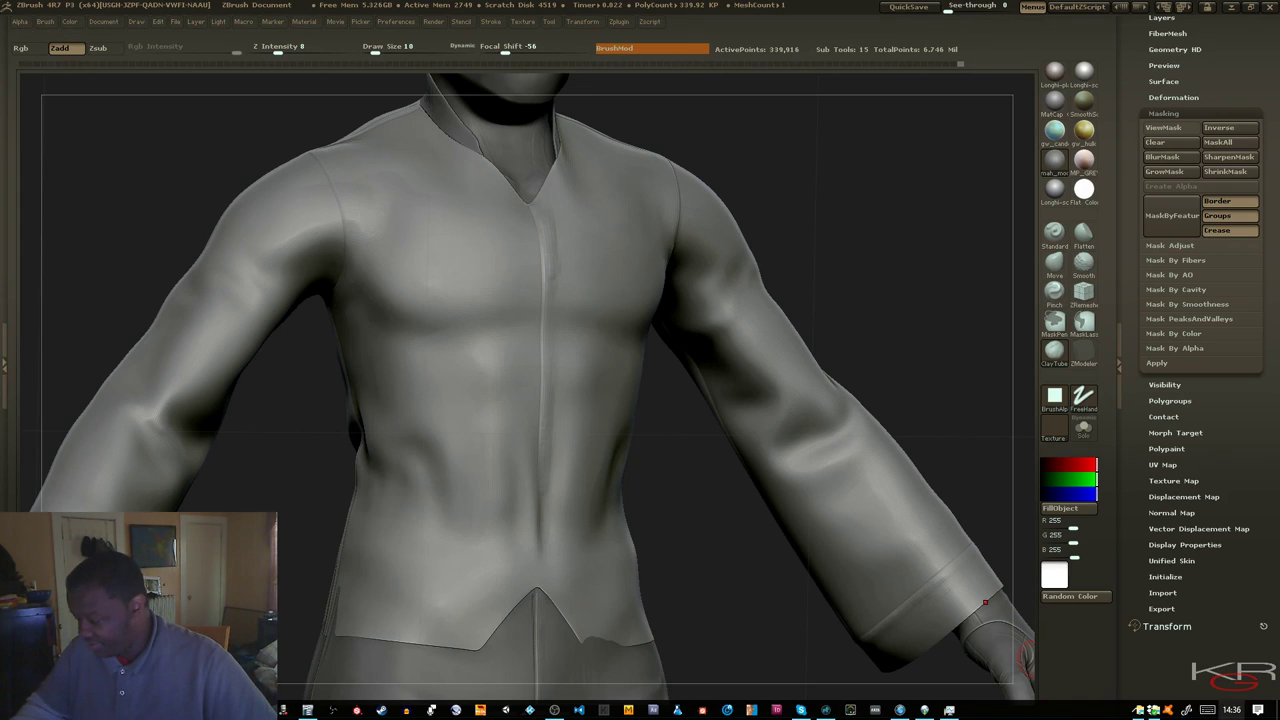
key(shift)
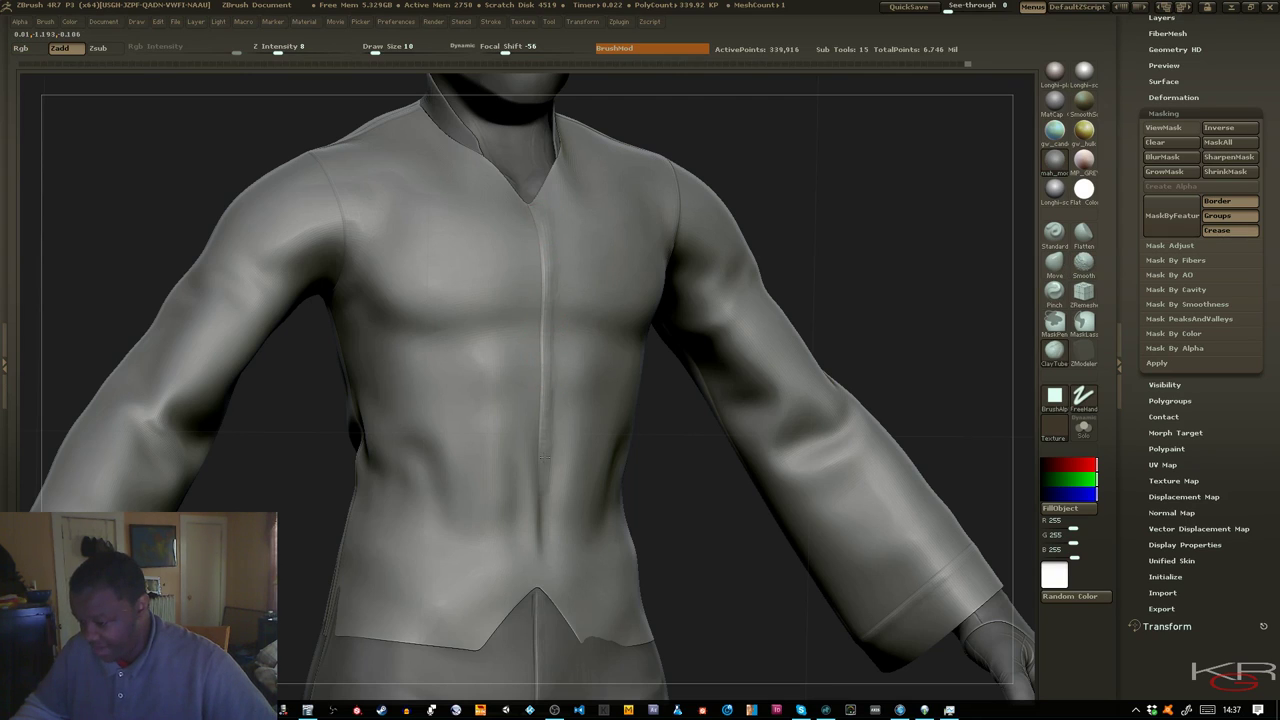
key(shift)
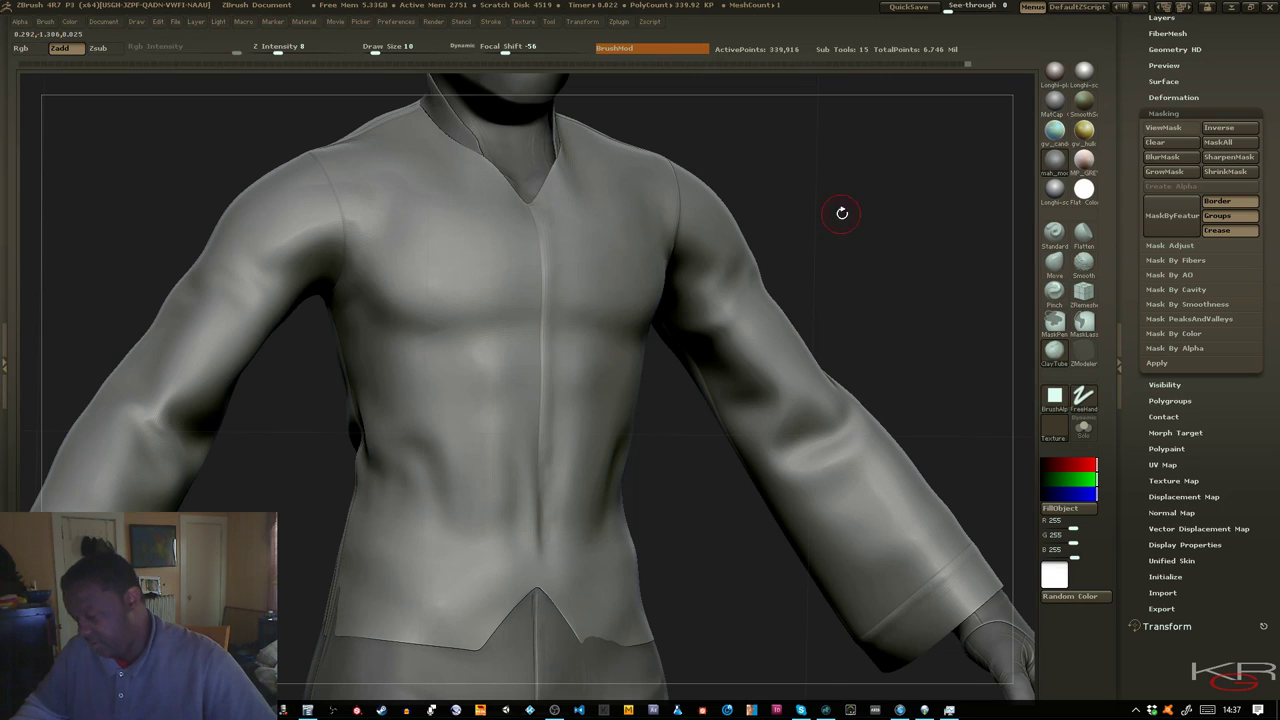
drag(843, 209, 990, 104)
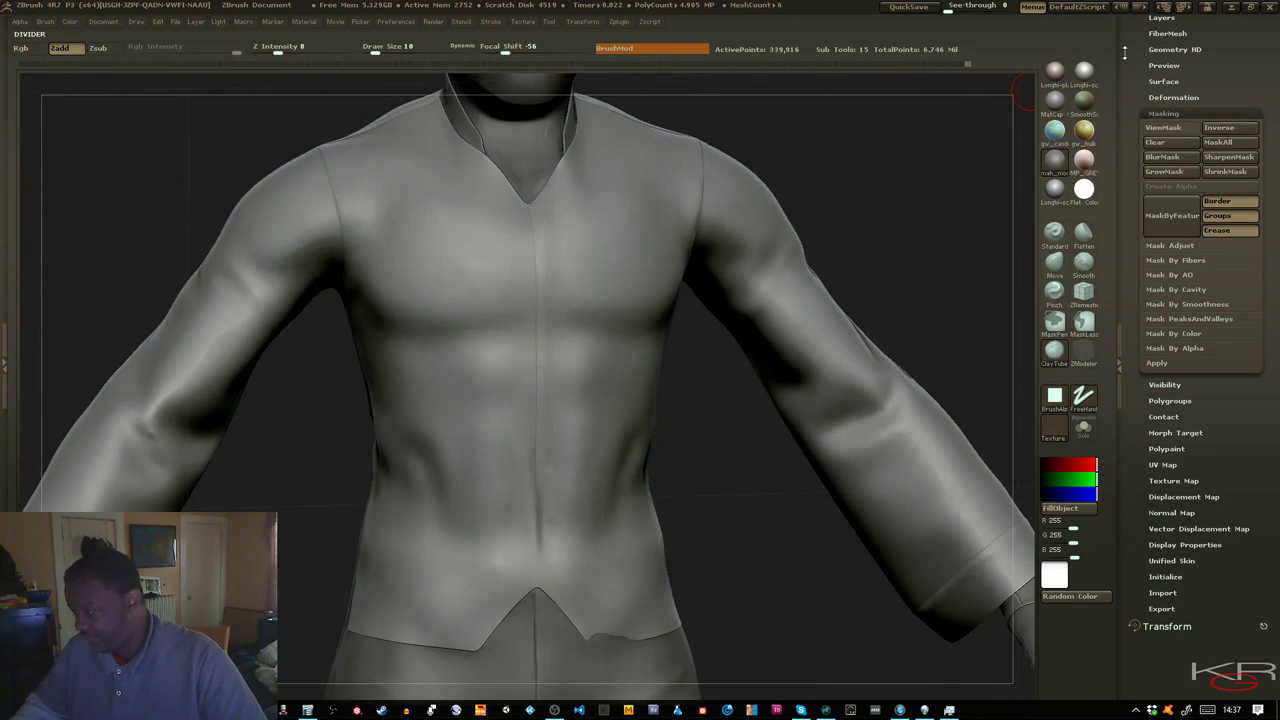
Show the Xavier_Overcoat subtool briefly to check how it covers the shirt's front seam, and hide it again
scroll(1133, 103, up, 3)
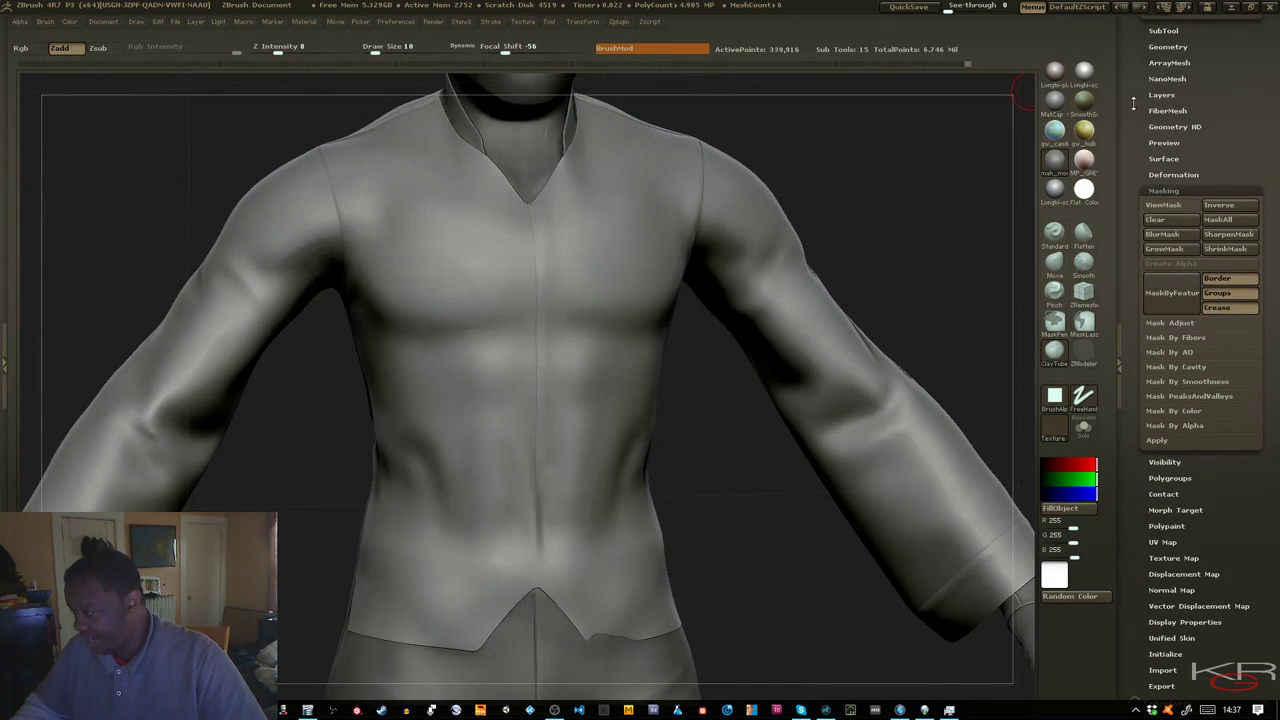
click(1160, 32)
mouse_move(1163, 253)
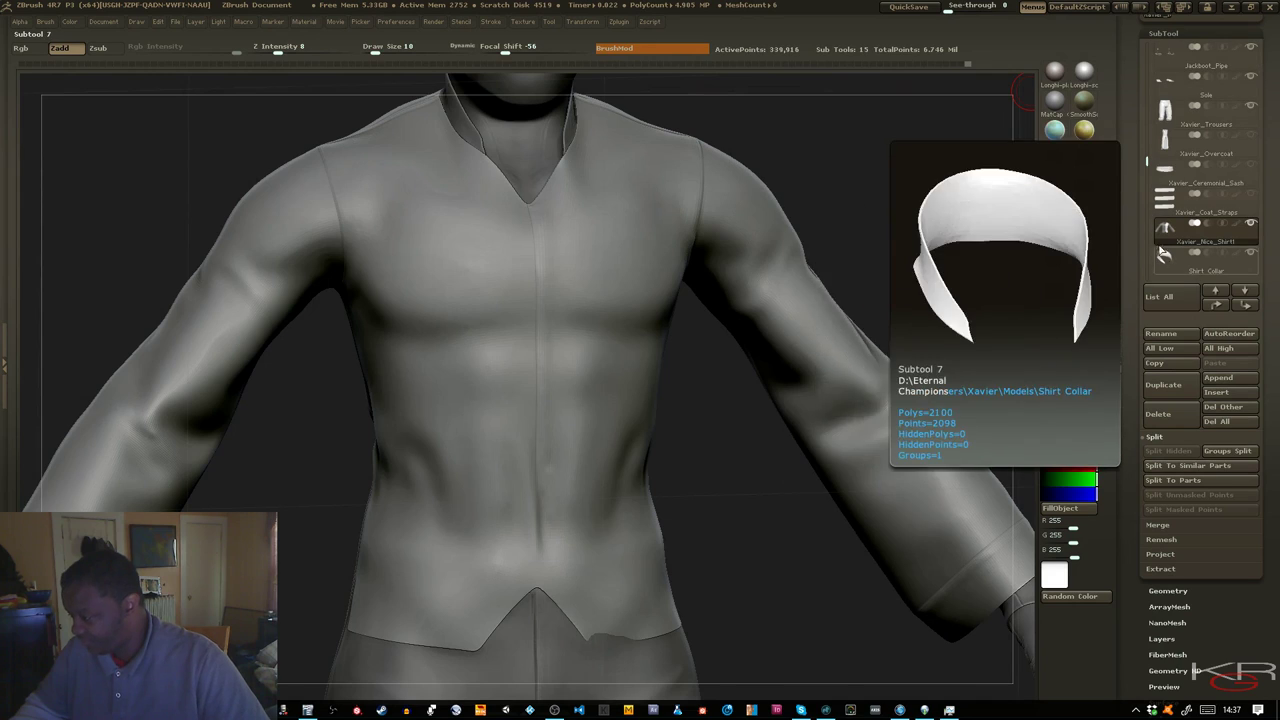
click(1251, 135)
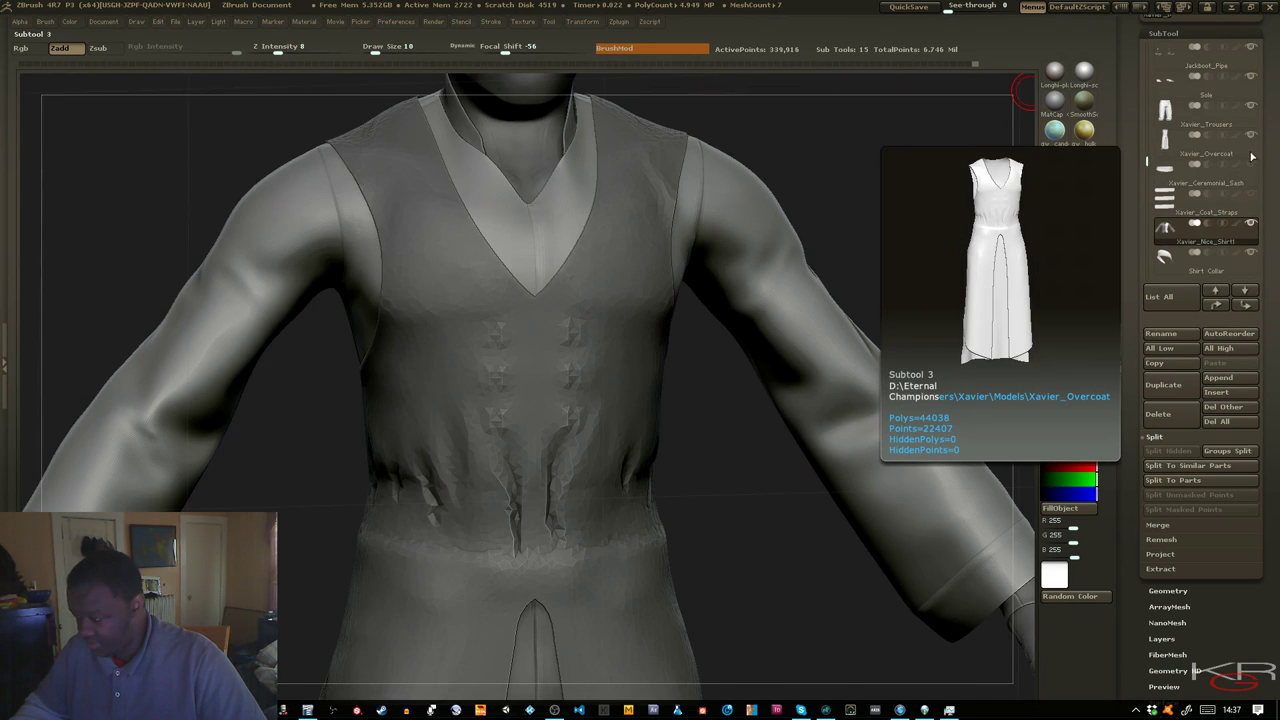
click(1251, 136)
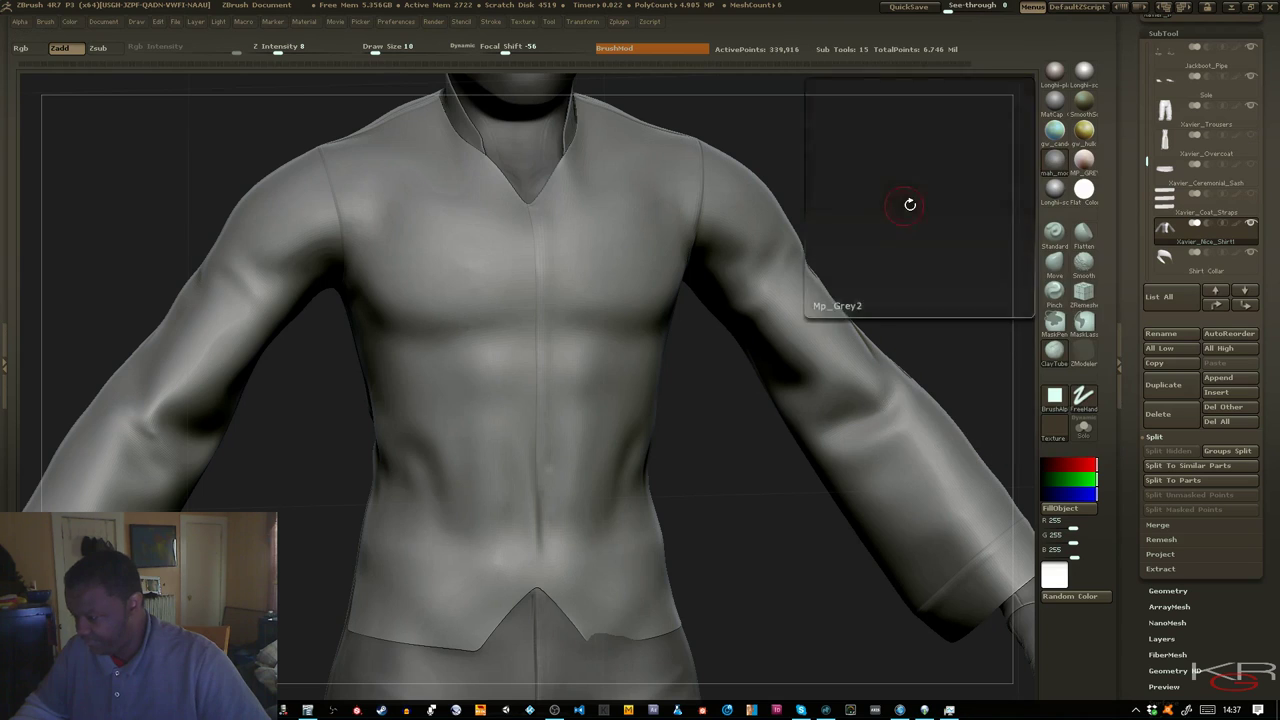
drag(908, 206, 880, 192)
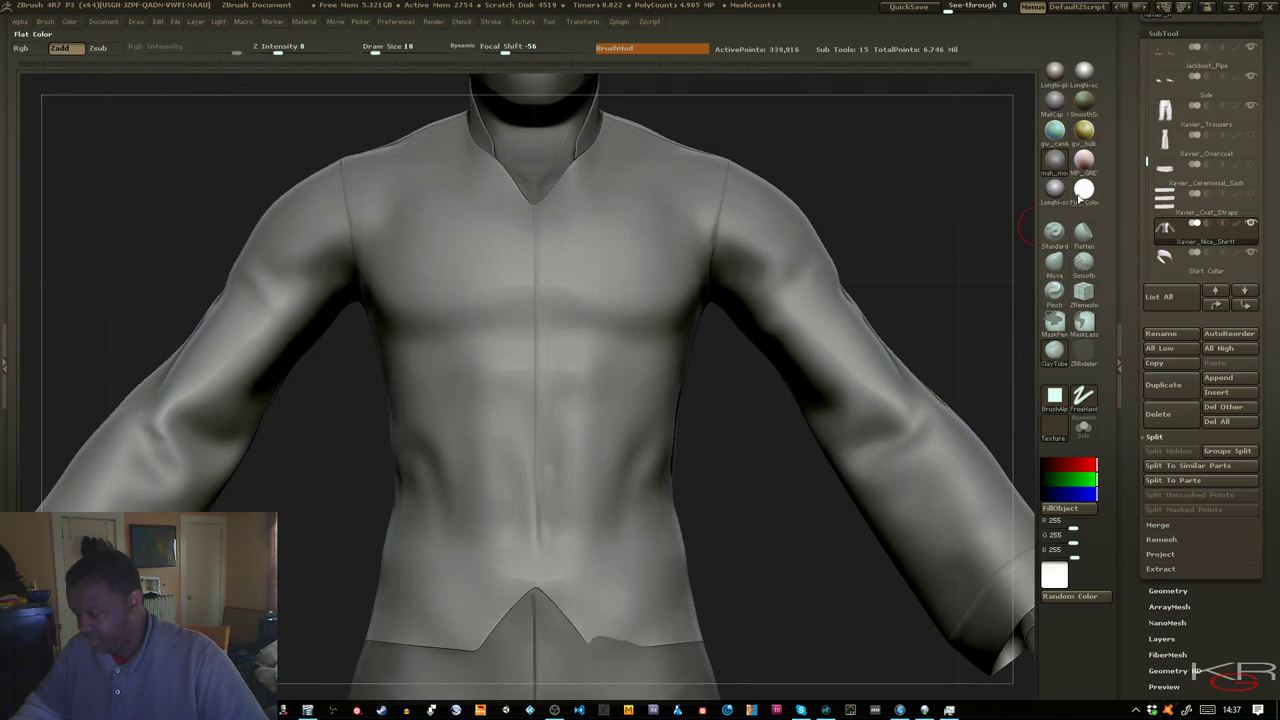
mouse_move(957, 200)
mouse_down()
mouse_move(977, 213)
mouse_move(897, 232)
mouse_move(879, 171)
mouse_move(900, 203)
mouse_move(931, 197)
mouse_move(852, 197)
mouse_up()
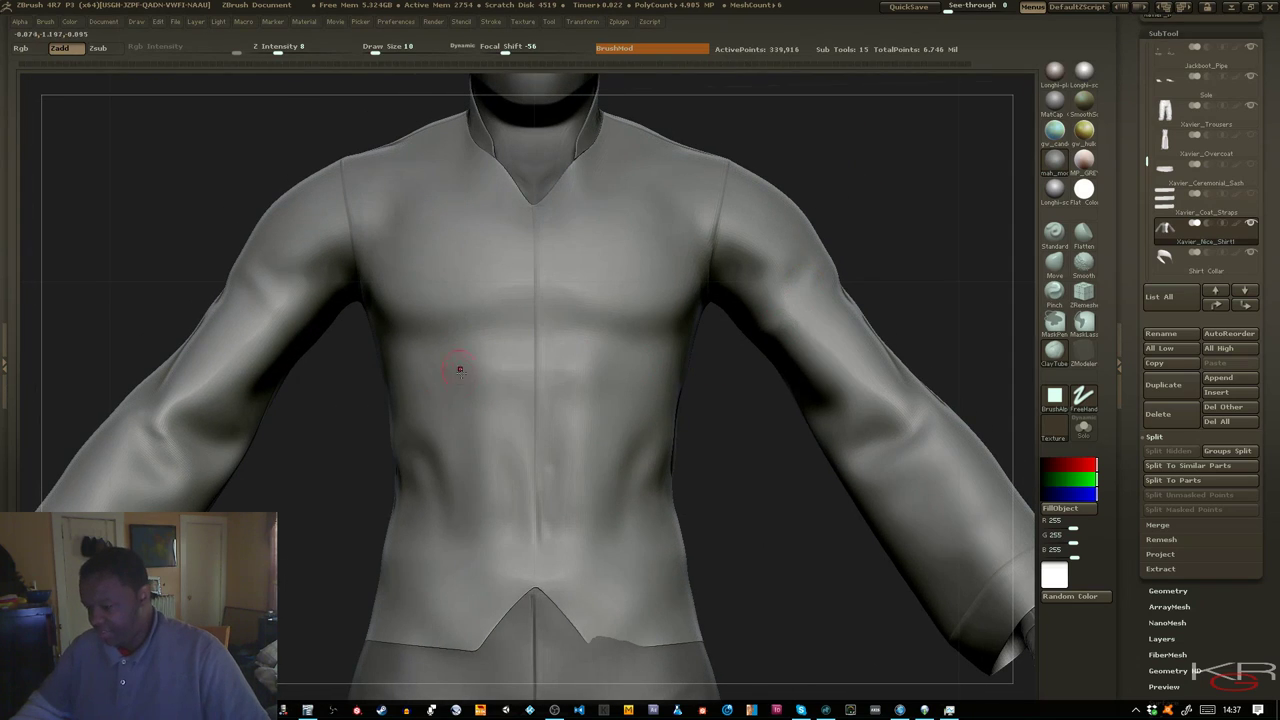
Switch to the Shirt Collar subtool, turn on the shirt subtool's visibility, and make Xavier_Nice_Shirt1 active again
key(f)
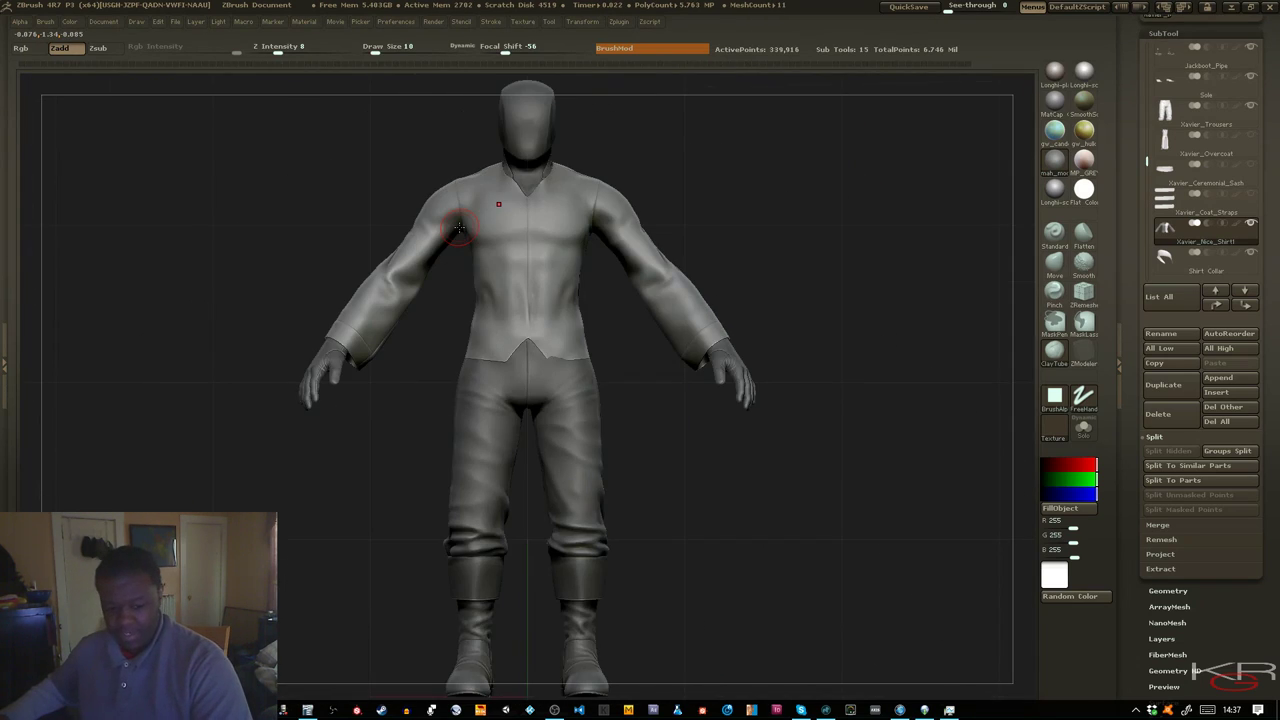
mouse_move(549, 243)
ctrl+right_down()
mouse_move(575, 292)
mouse_move(608, 303)
ctrl+right_up()
drag(628, 319, 560, 328)
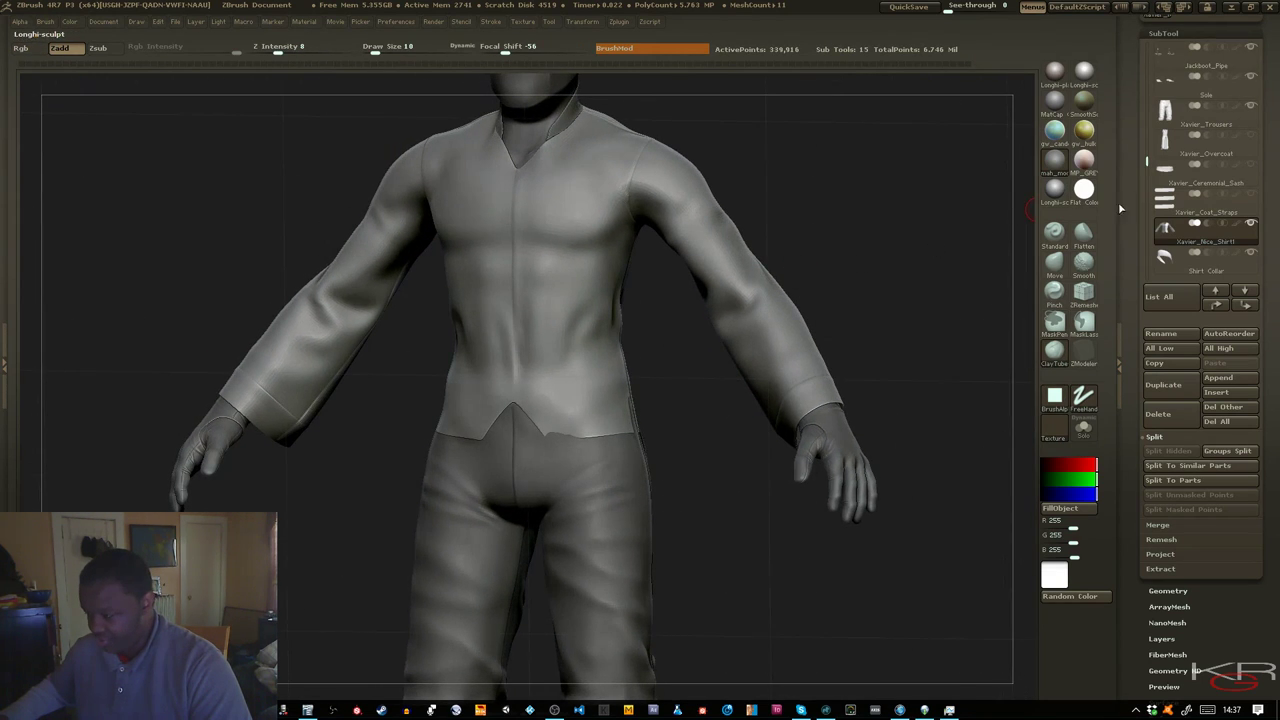
click(1164, 256)
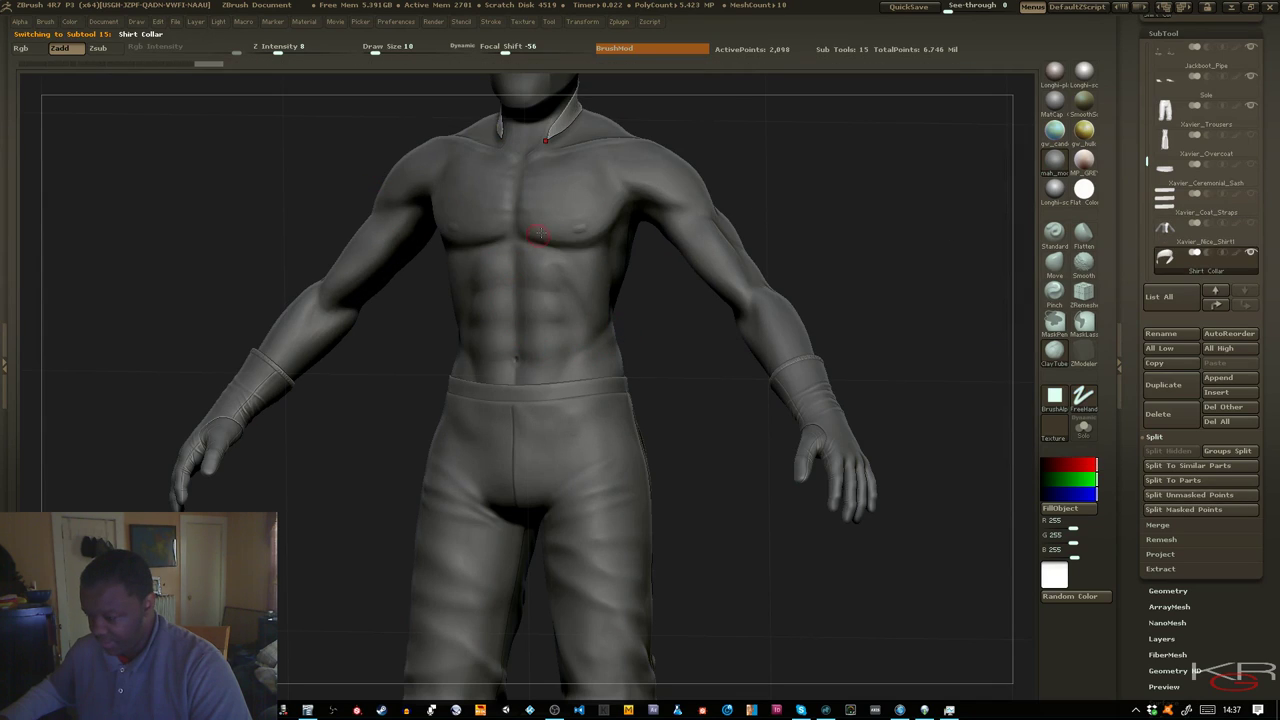
click(1254, 228)
shift+drag(839, 216, 810, 219)
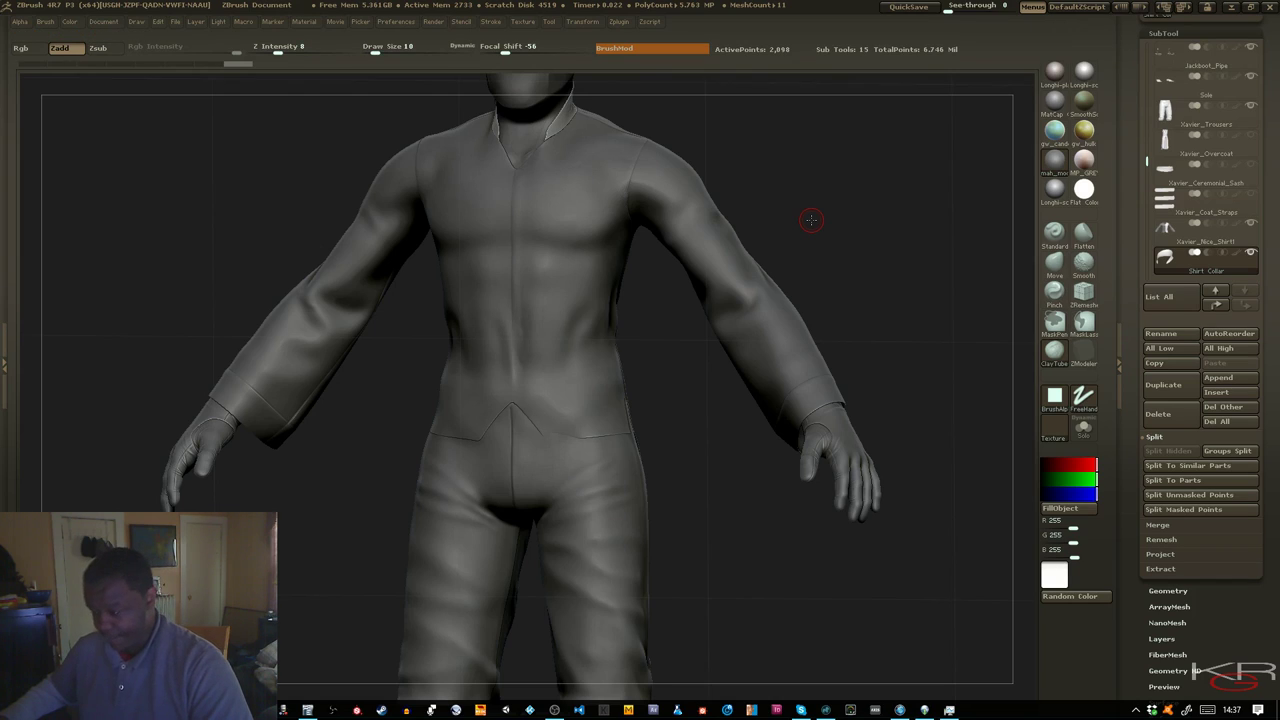
key(shift)
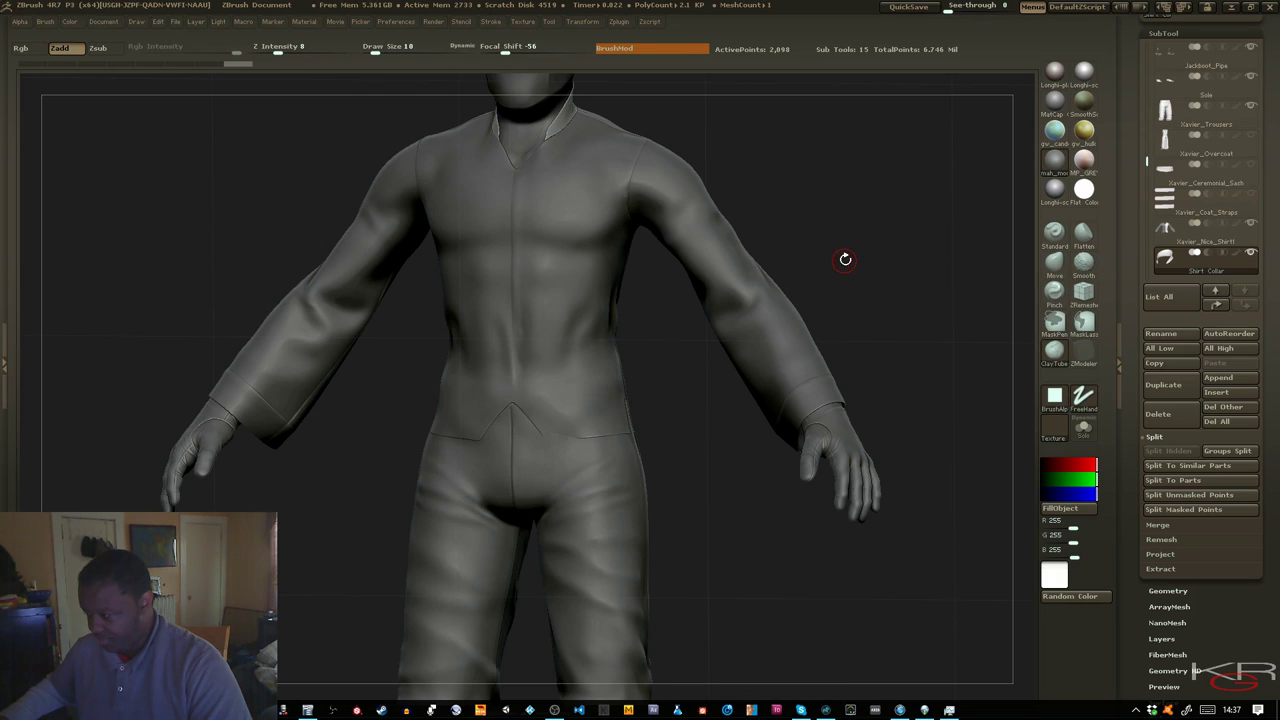
click(1166, 231)
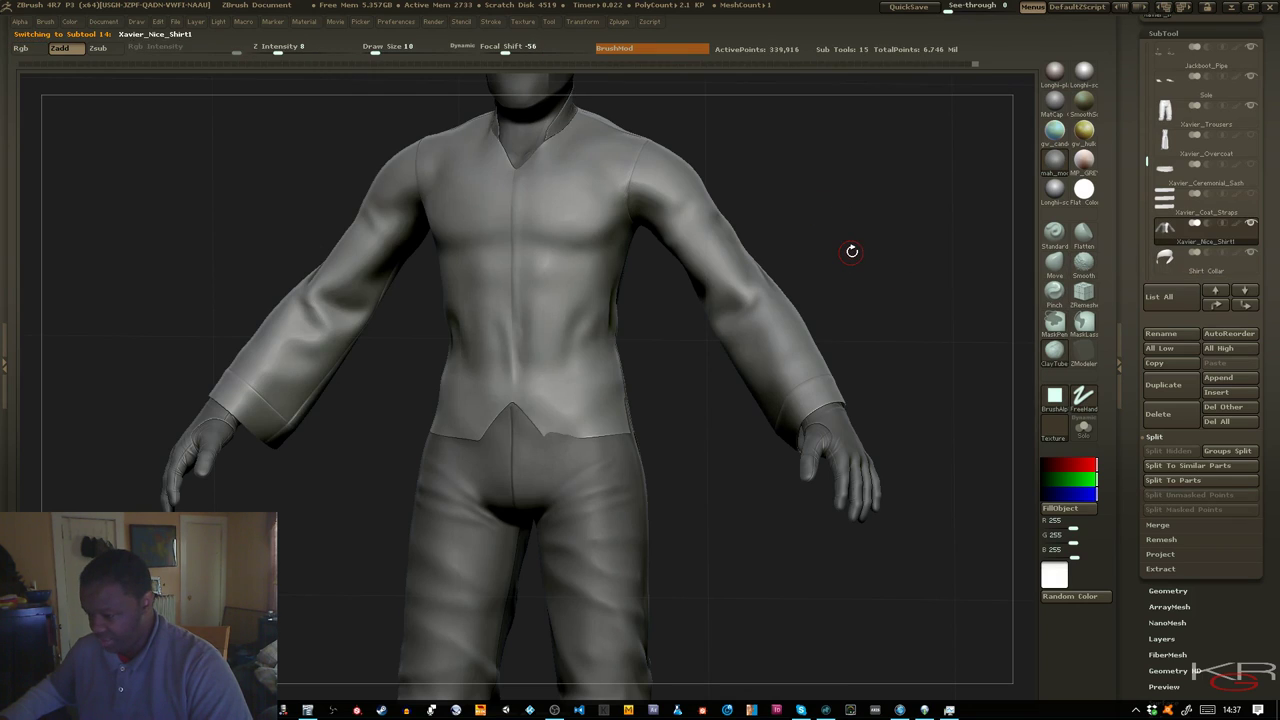
Lower the shirt by two subdivision levels and set the sculpting brush to Draw Size 26 and Z Intensity 3
key(shift+d)
key(shift+d)
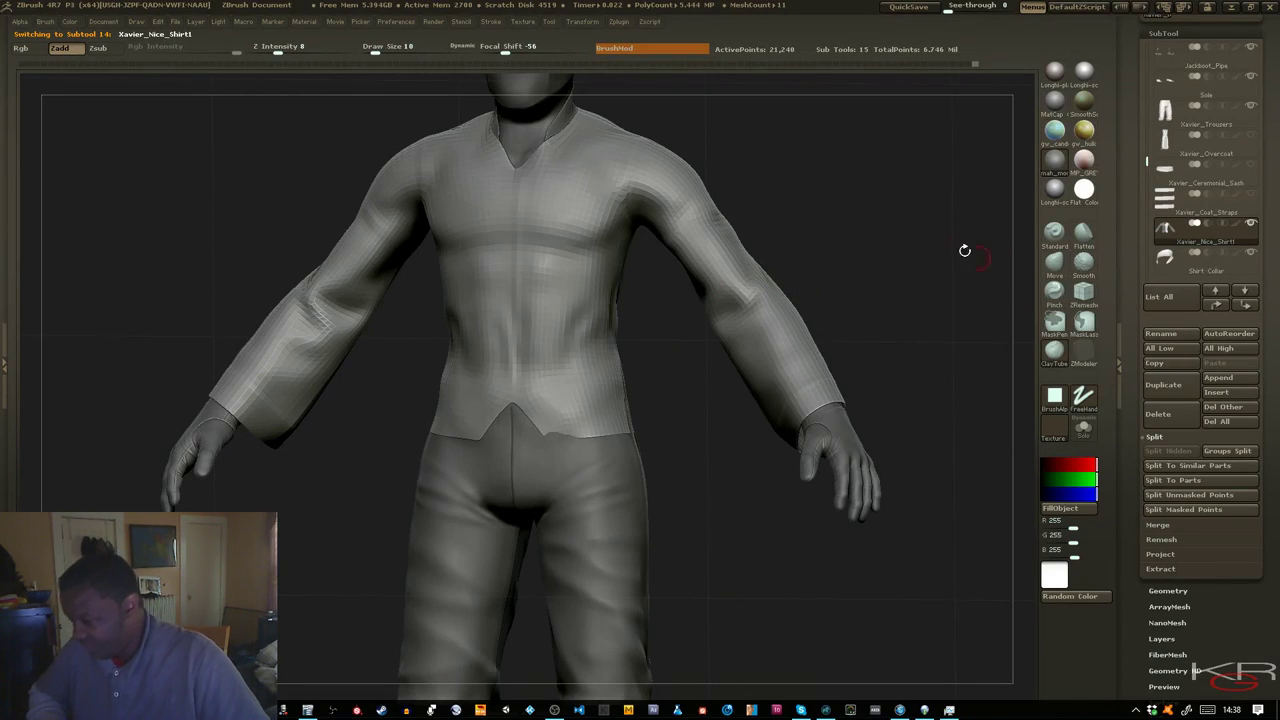
key(bracketright)
key(bracketright)
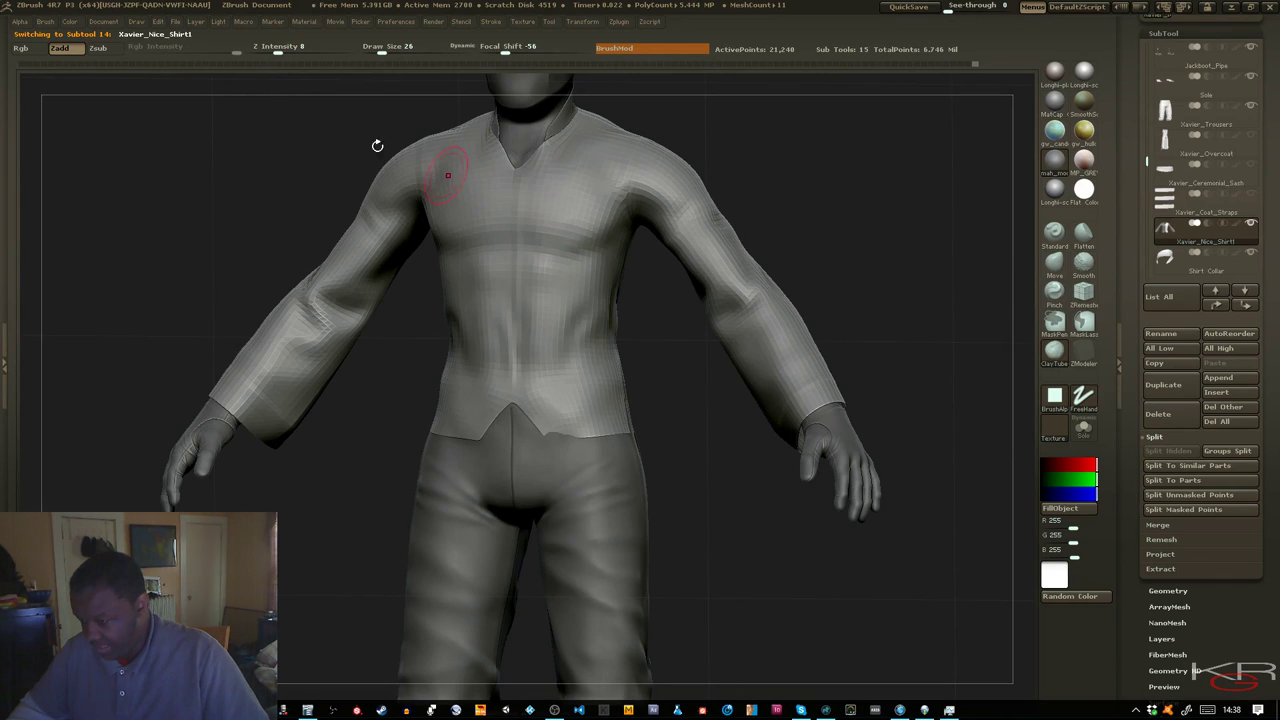
drag(277, 51, 266, 51)
Lightly sculpt and smooth the shirt's chest, sides and midriff to soften the body's muscle forms
mouse_move(285, 163)
mouse_down()
mouse_move(249, 170)
mouse_move(414, 194)
mouse_move(409, 228)
mouse_up()
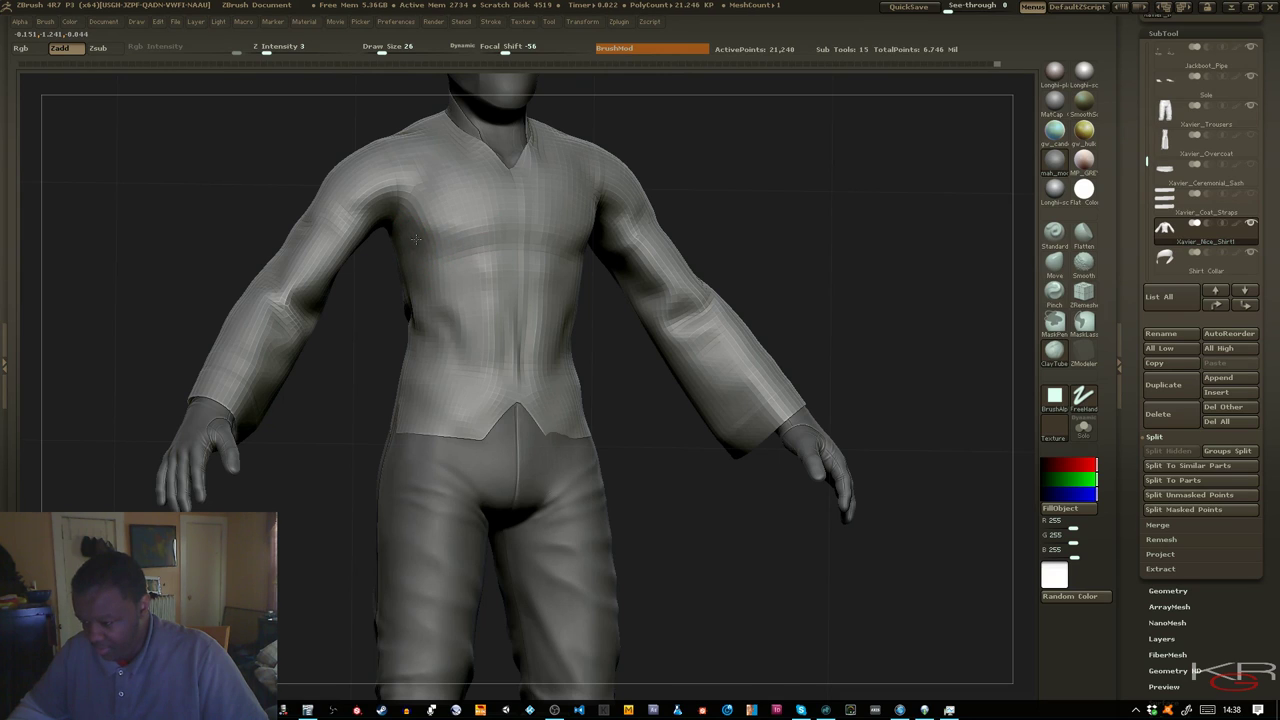
drag(266, 143, 327, 155)
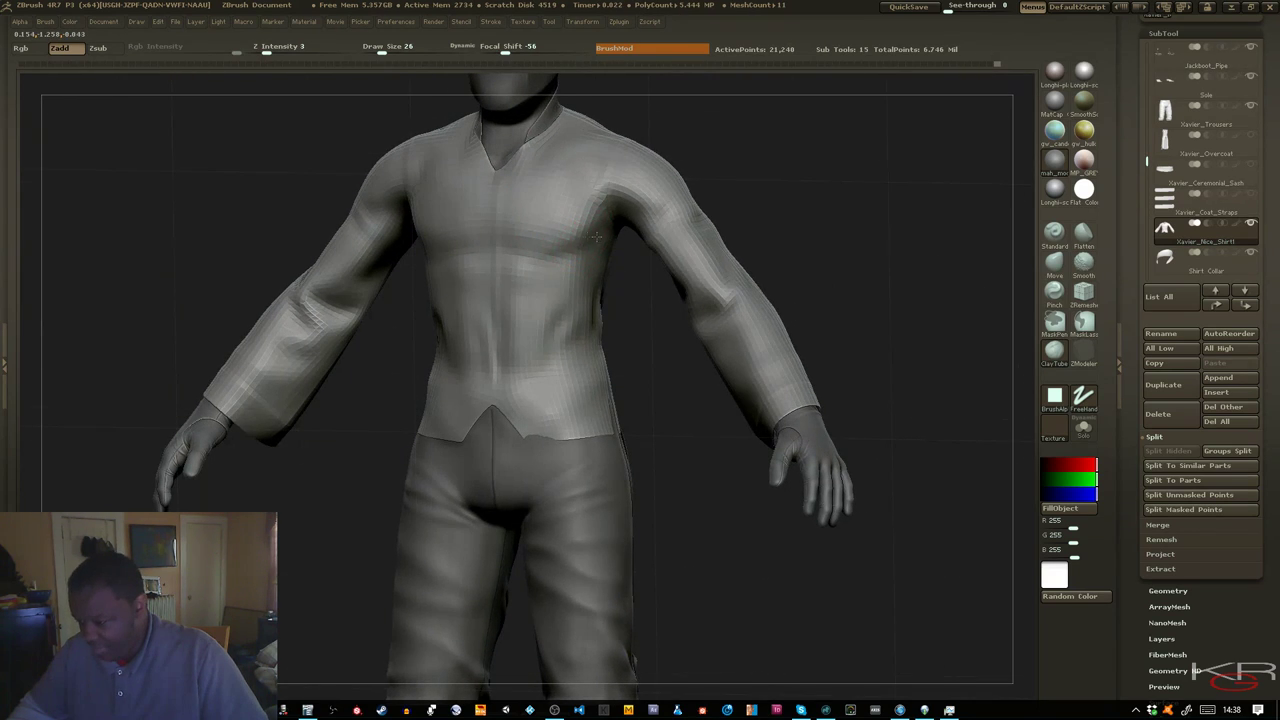
drag(589, 241, 550, 241)
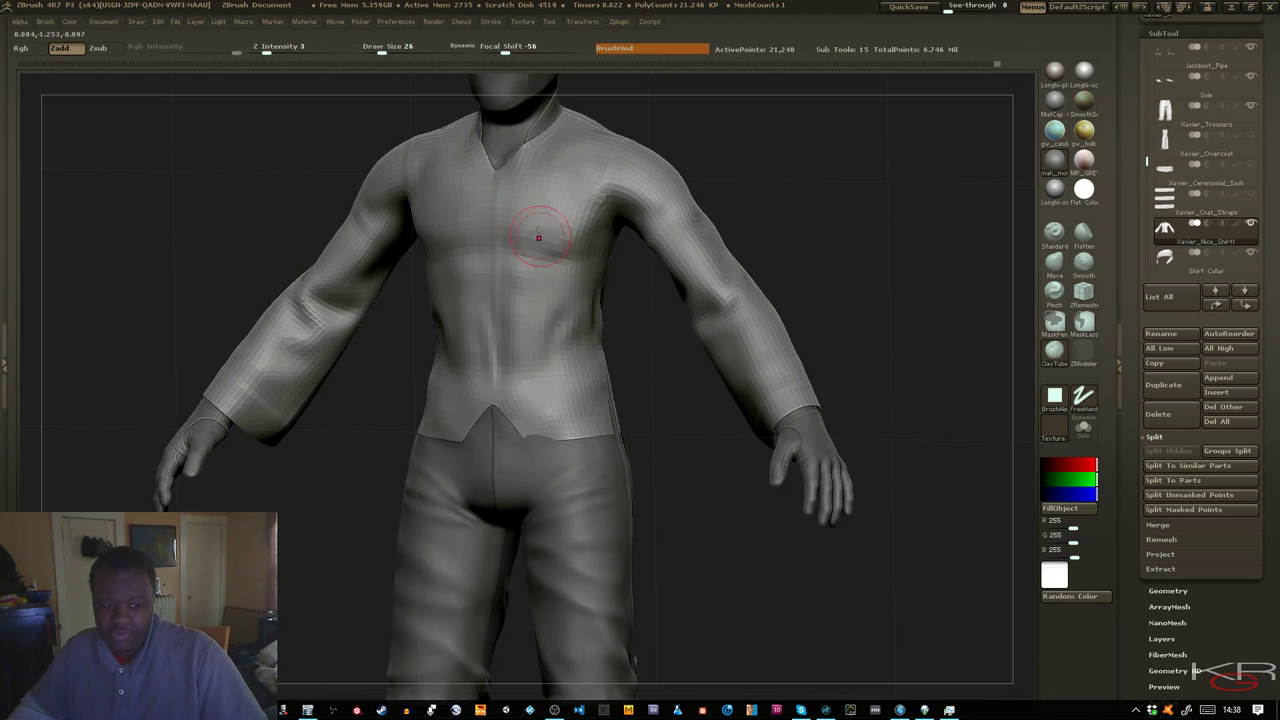
key(shift)
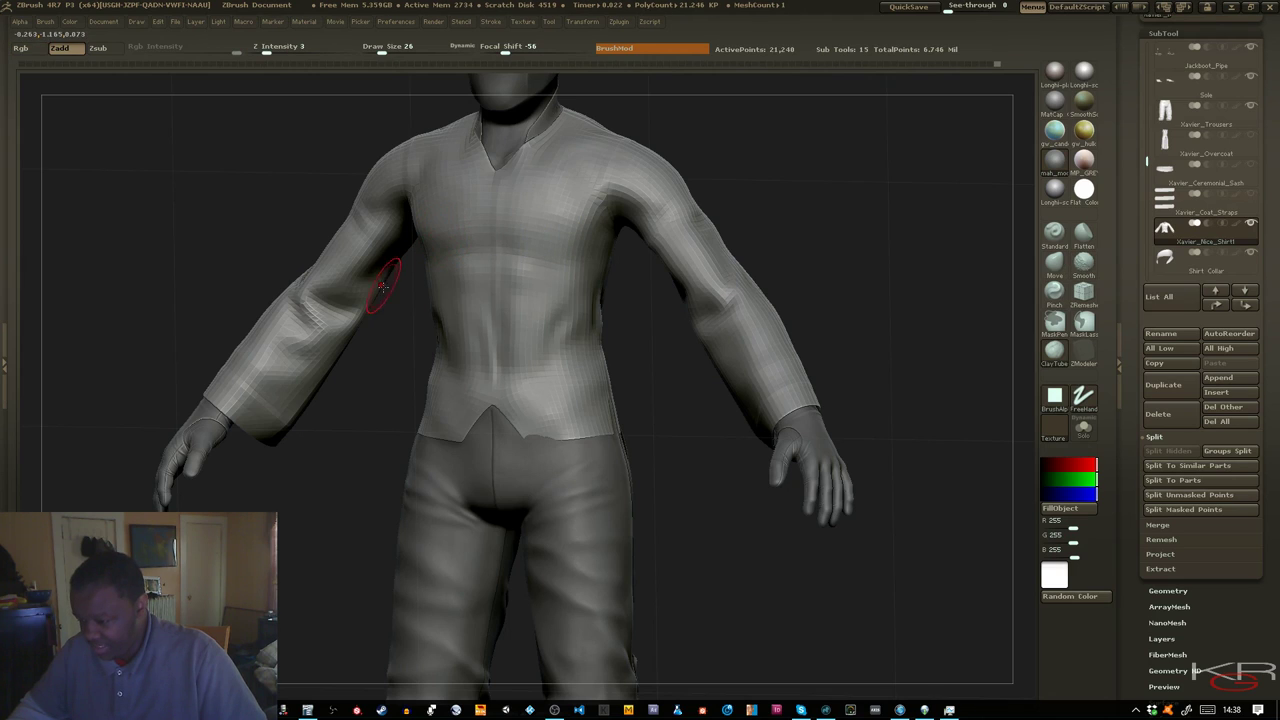
drag(400, 303, 429, 297)
key(shift)
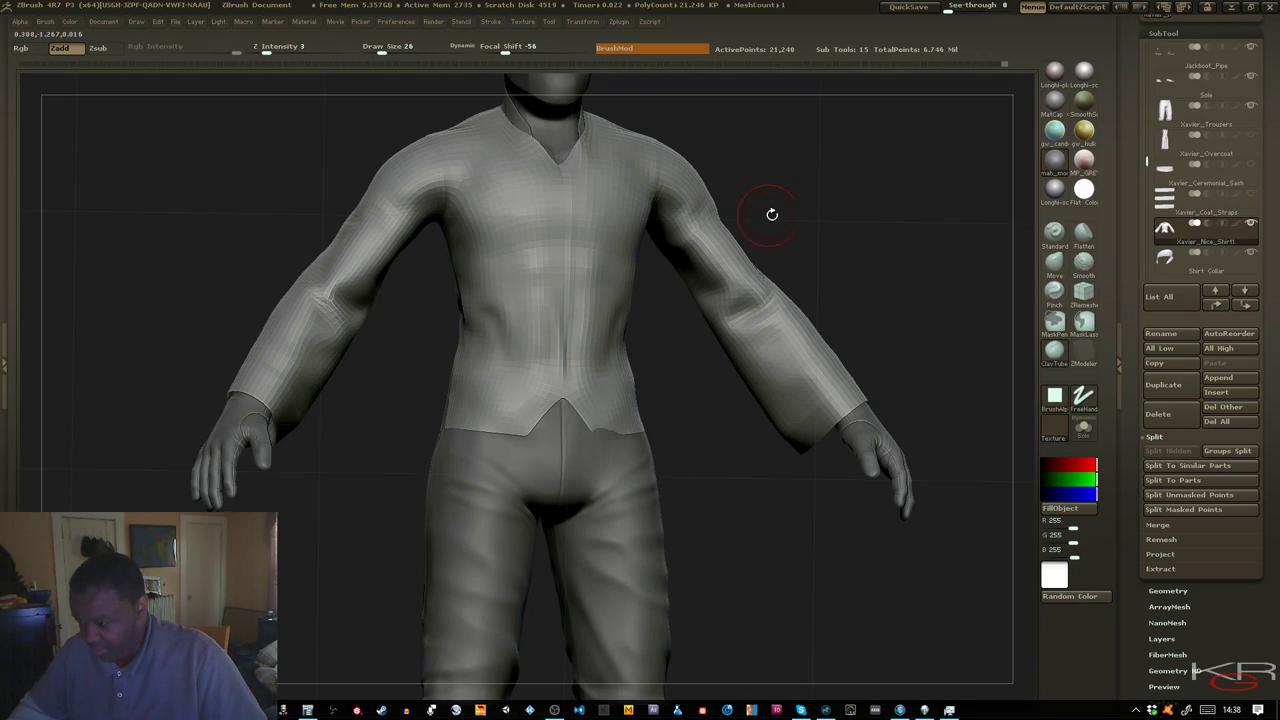
mouse_move(771, 211)
mouse_down()
mouse_move(803, 225)
mouse_move(784, 233)
mouse_up()
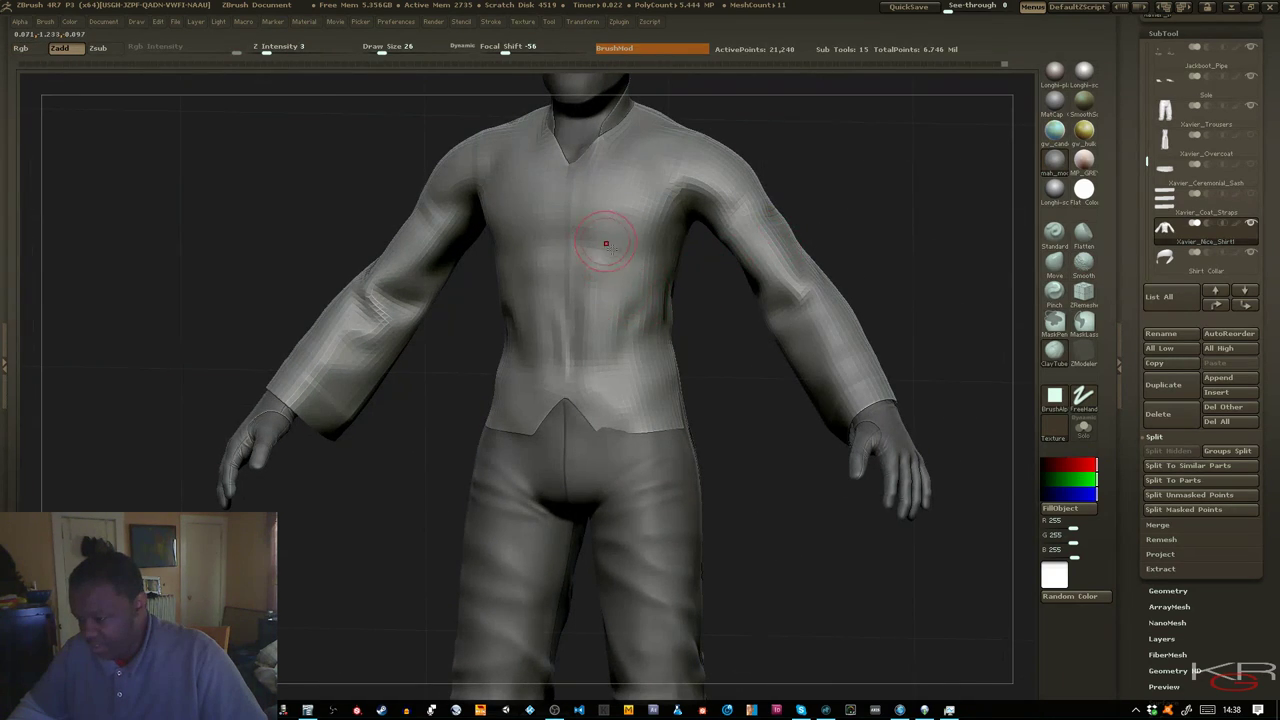
key(shift)
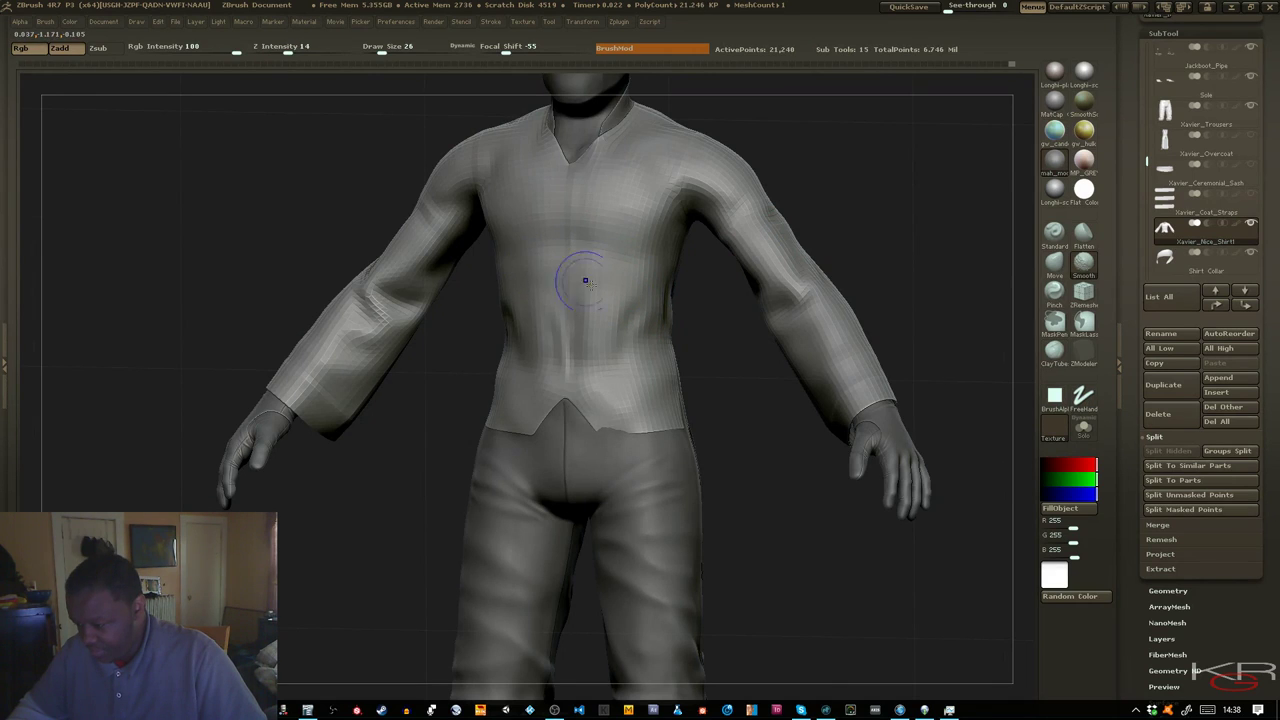
Select the ClayTubes brush and lightly build up and smooth the shirt's upper back between the shoulder blades
mouse_move(846, 222)
mouse_down()
mouse_move(778, 213)
mouse_move(600, 236)
mouse_up()
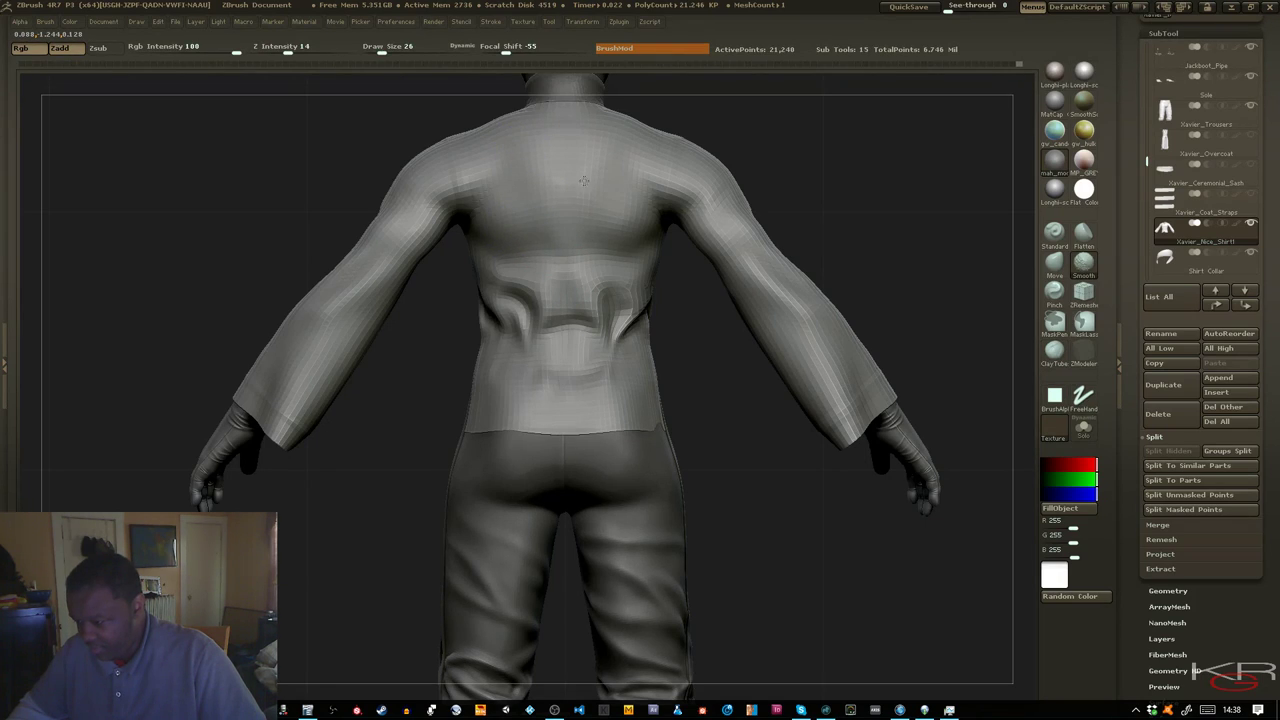
key(b)
key(c)
key(t)
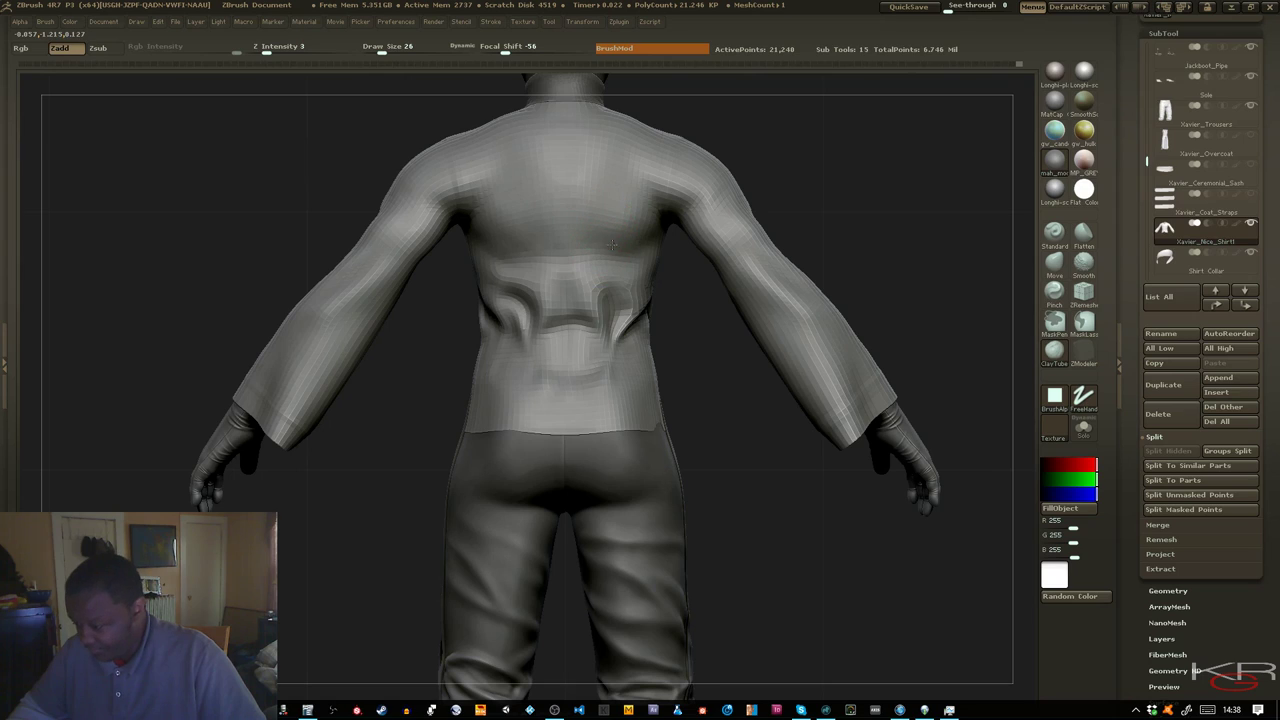
drag(694, 303, 644, 292)
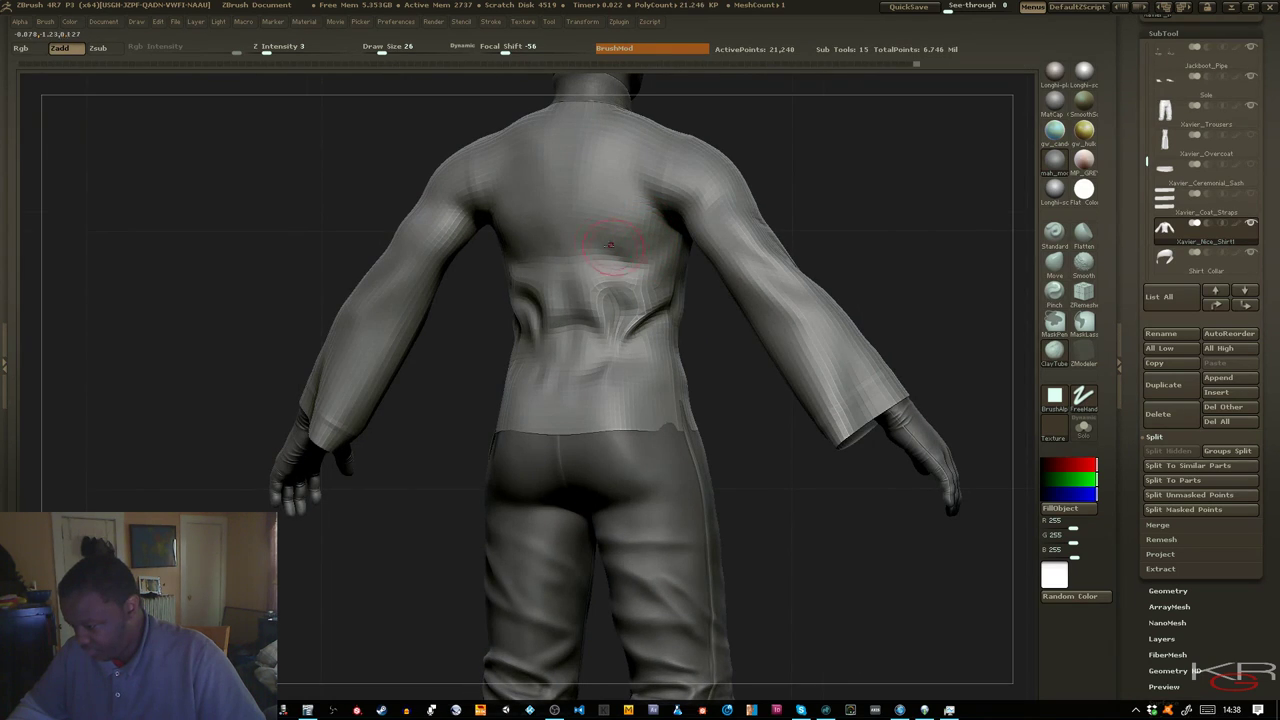
key(shift)
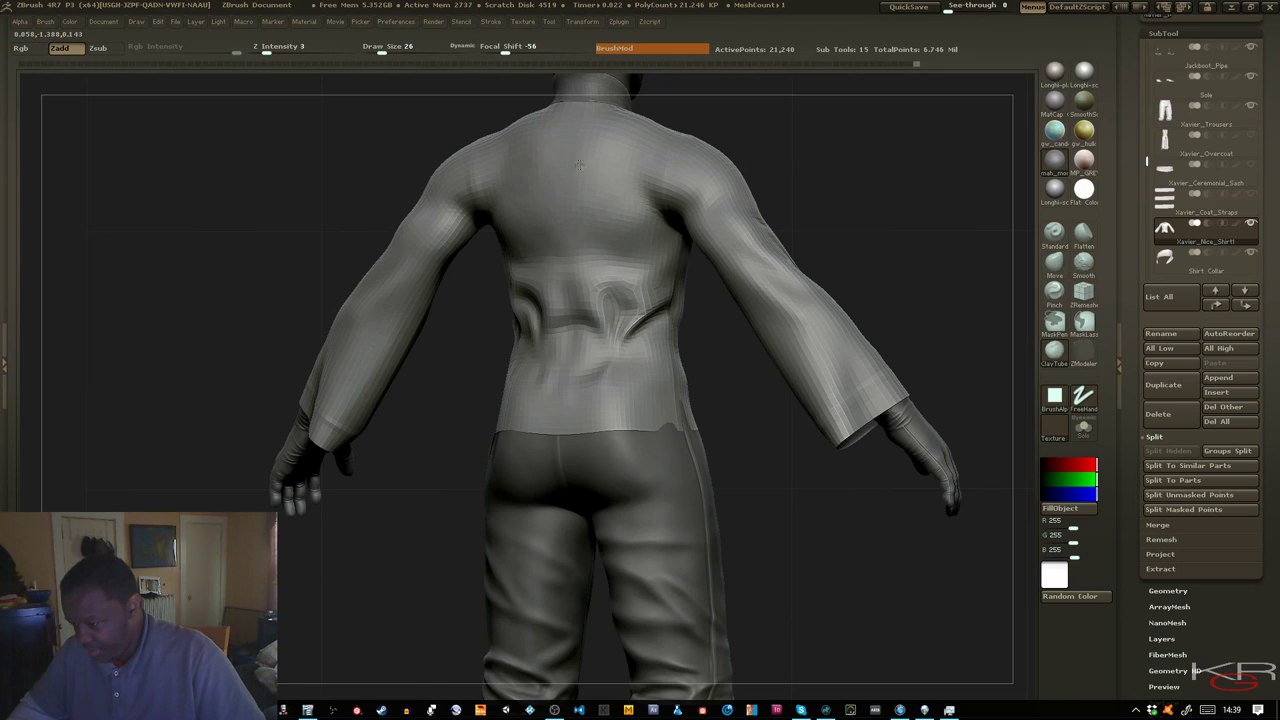
mouse_move(370, 133)
mouse_down()
mouse_move(331, 129)
mouse_move(494, 167)
mouse_up()
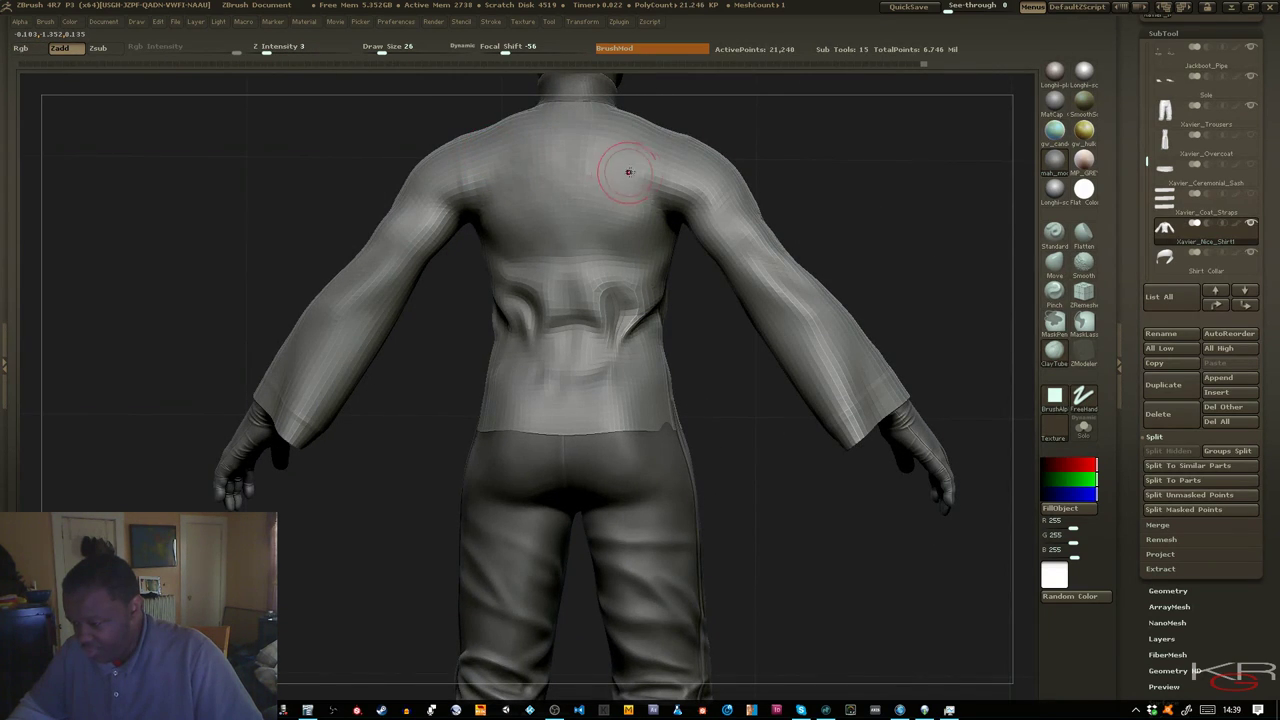
shift+drag(545, 165, 520, 188)
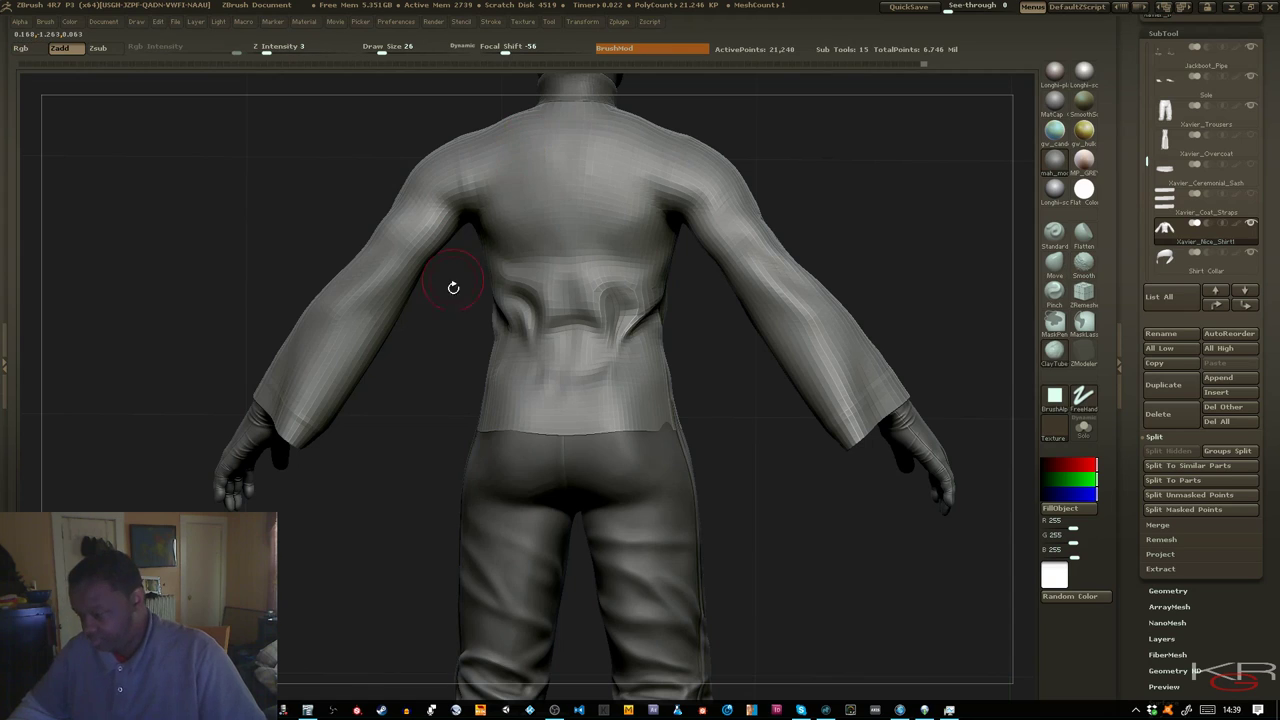
Smooth the deep folds across the shirt's lower back and briefly show the Xavier_Overcoat subtool to check its coverage
drag(451, 300, 516, 320)
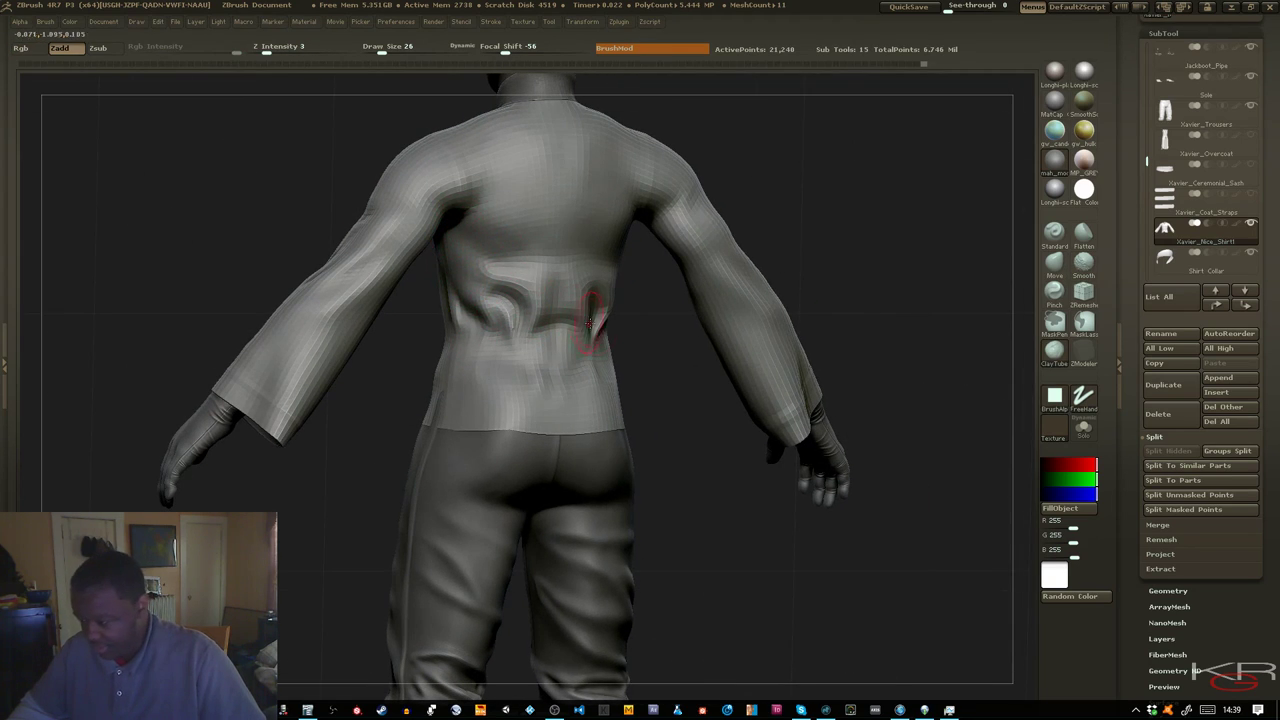
drag(698, 395, 634, 390)
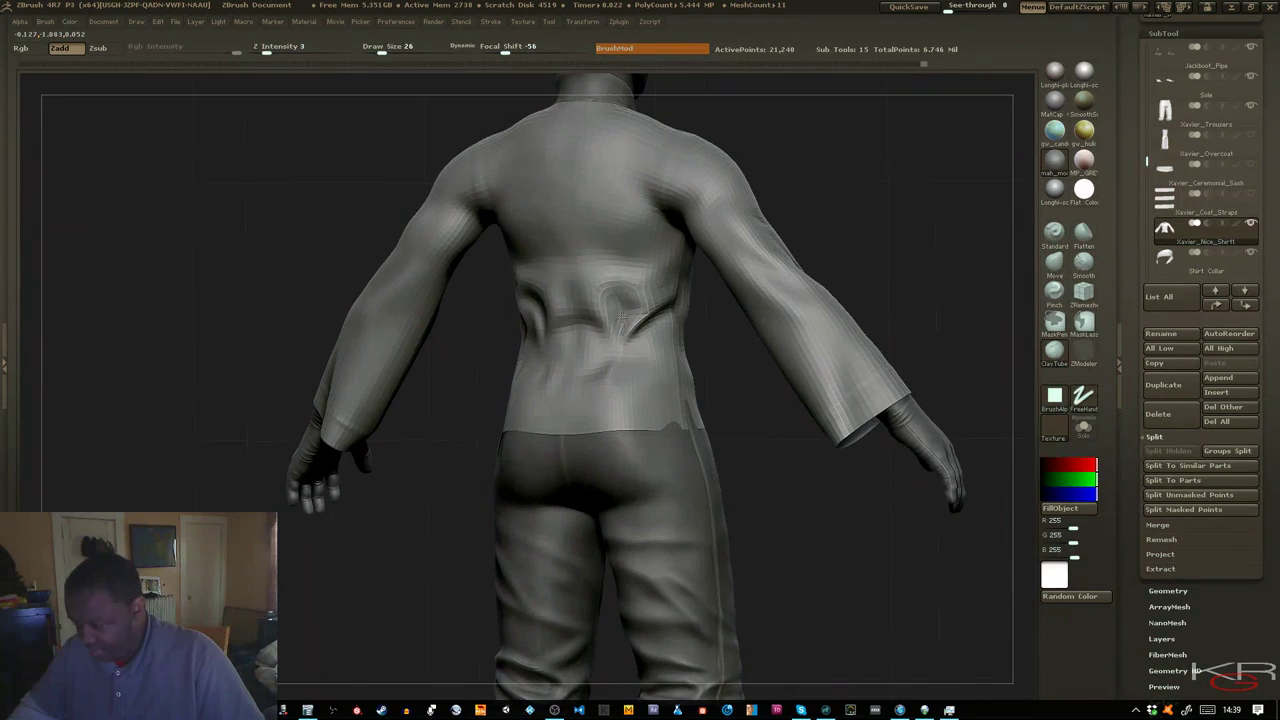
shift+drag(634, 312, 628, 302)
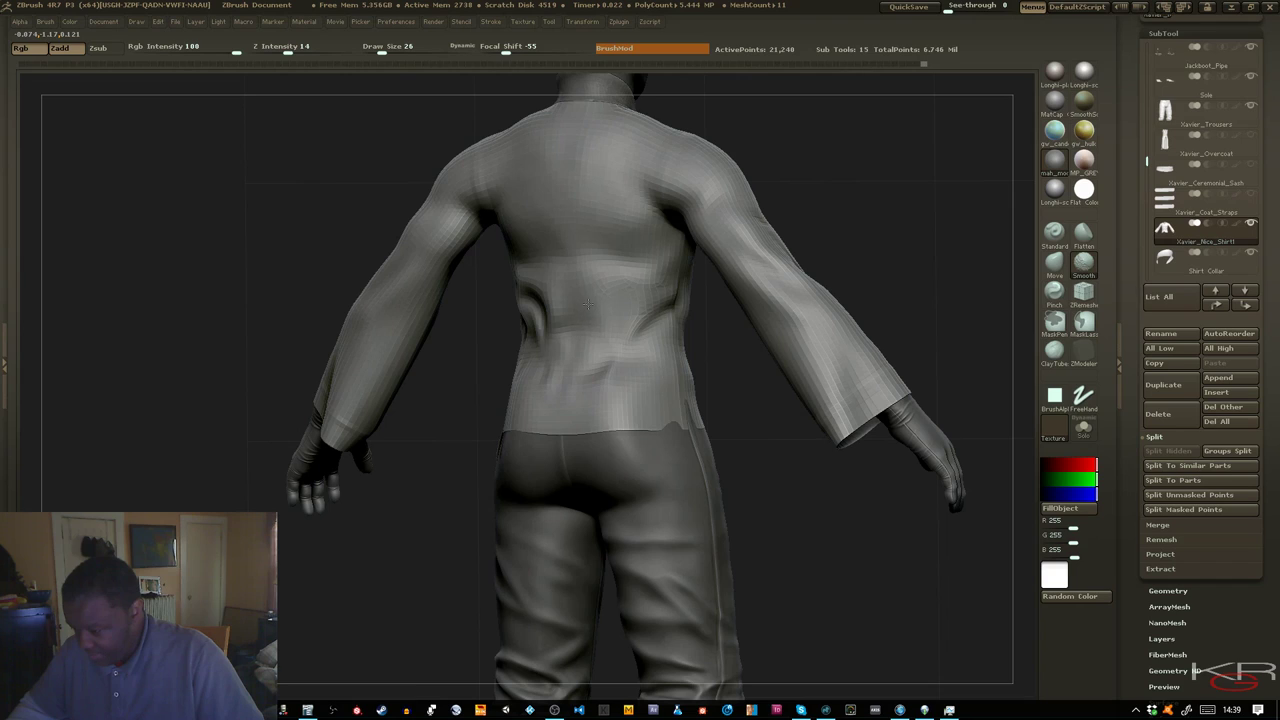
click(1252, 138)
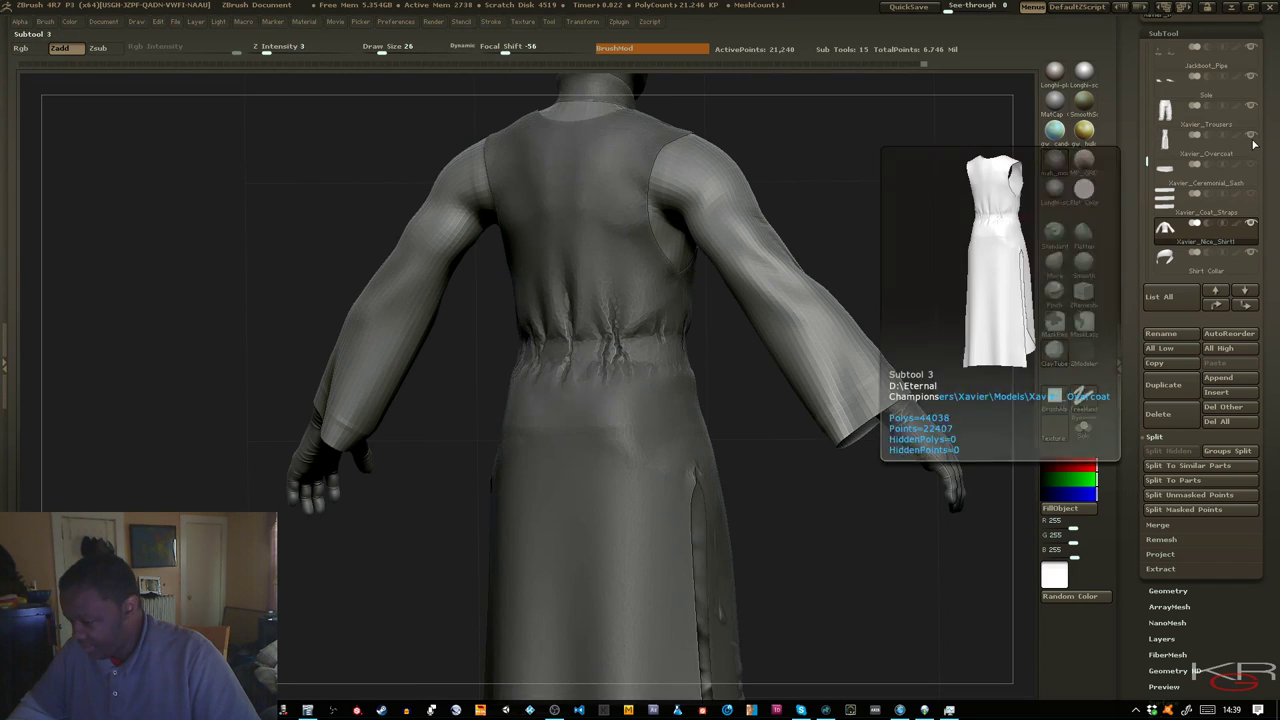
click(1252, 138)
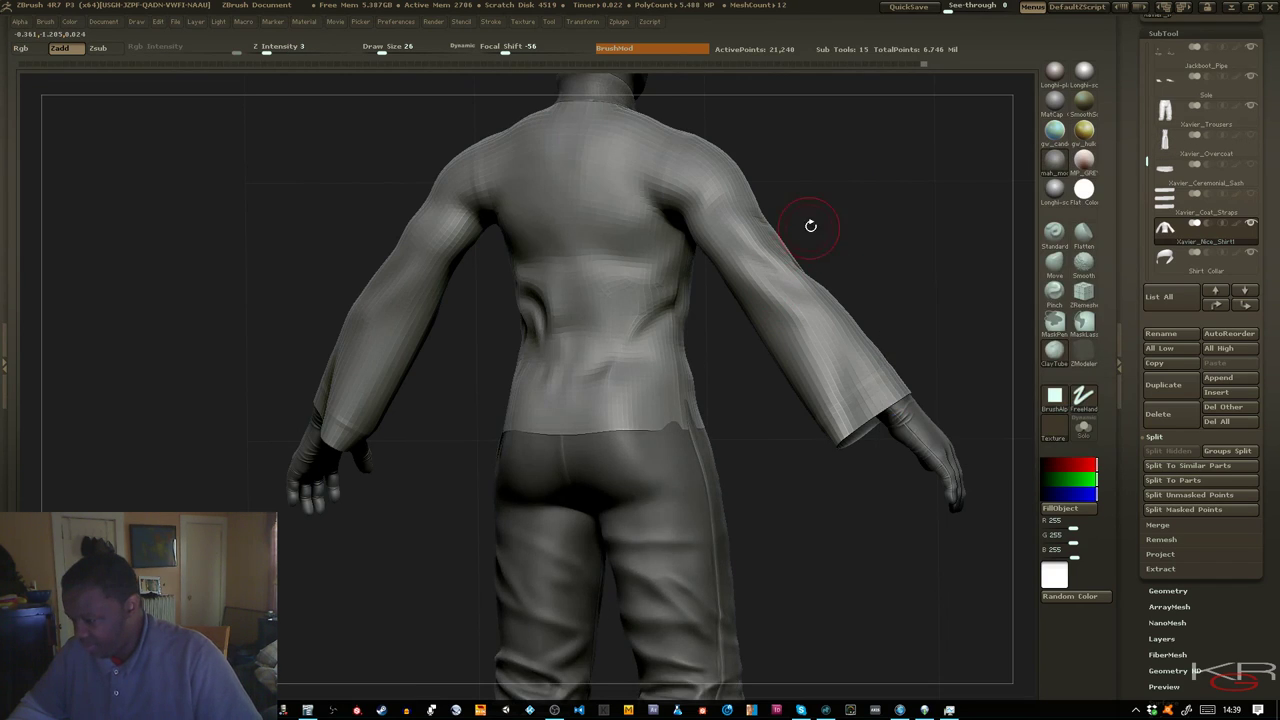
Smooth the remaining creases along both sides of the shirt's lower back and waist
drag(809, 220, 565, 325)
key(shift)
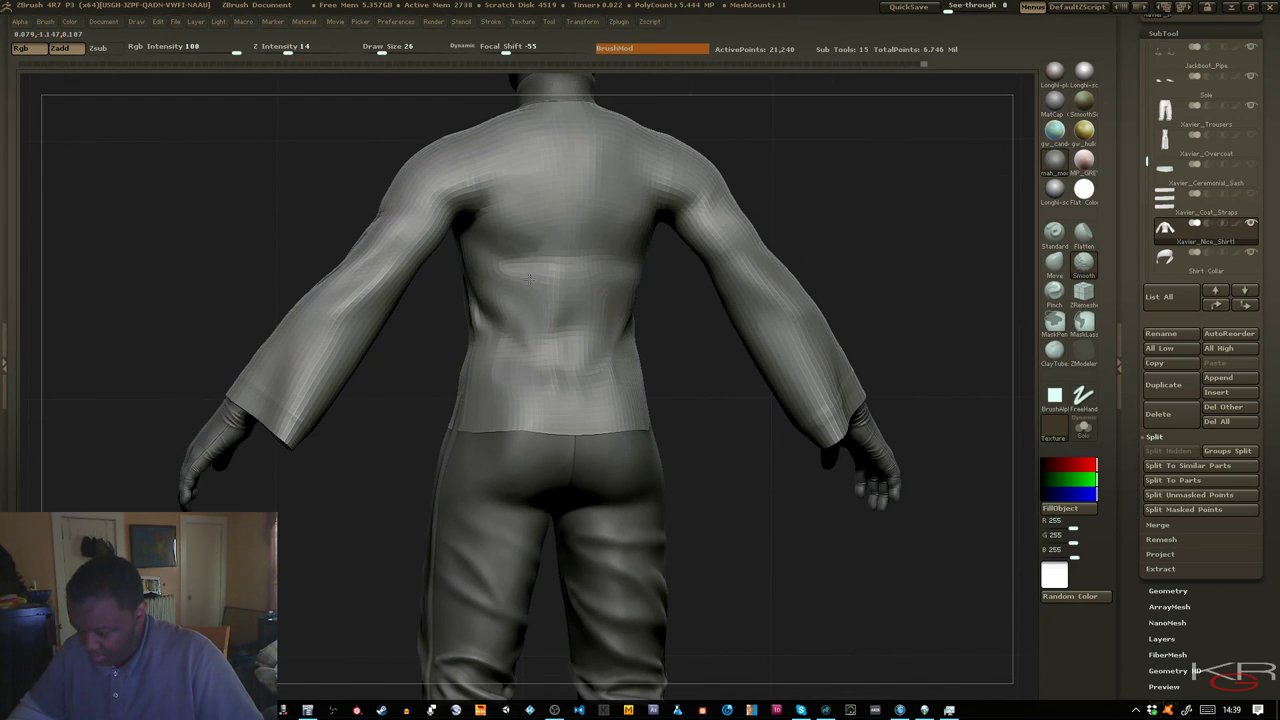
drag(711, 366, 790, 364)
shift+drag(488, 297, 485, 295)
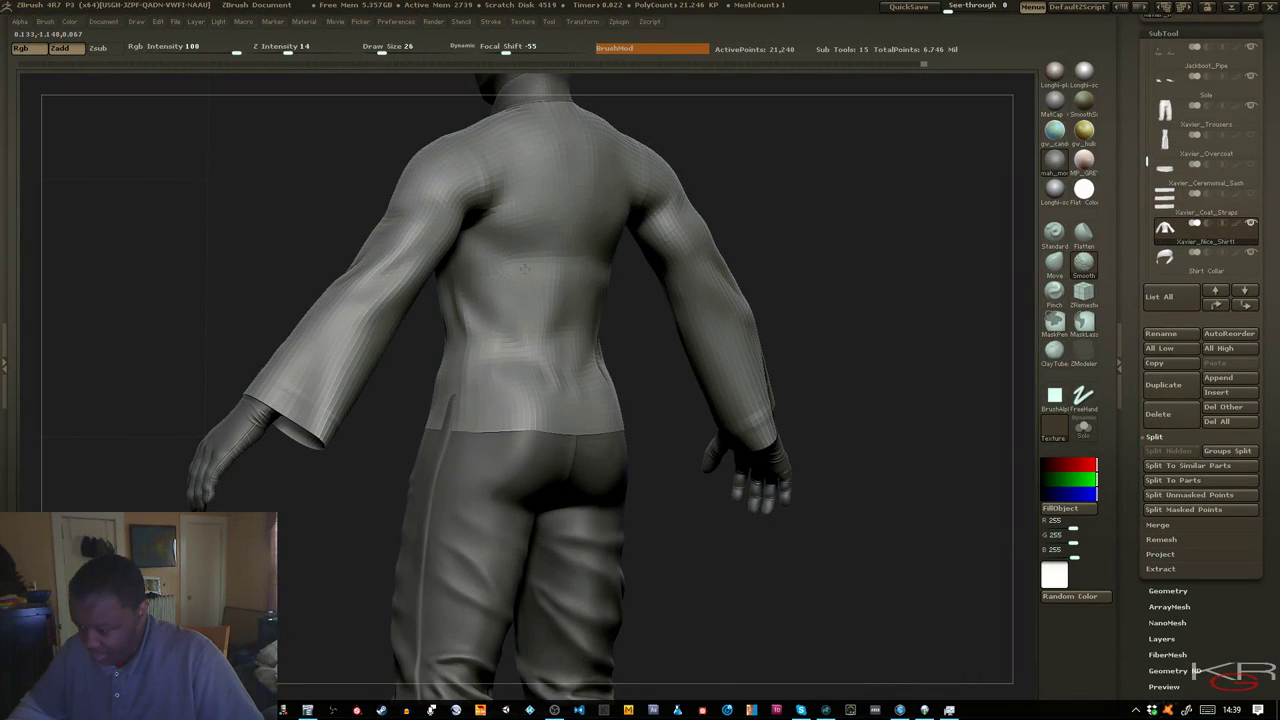
drag(669, 342, 592, 342)
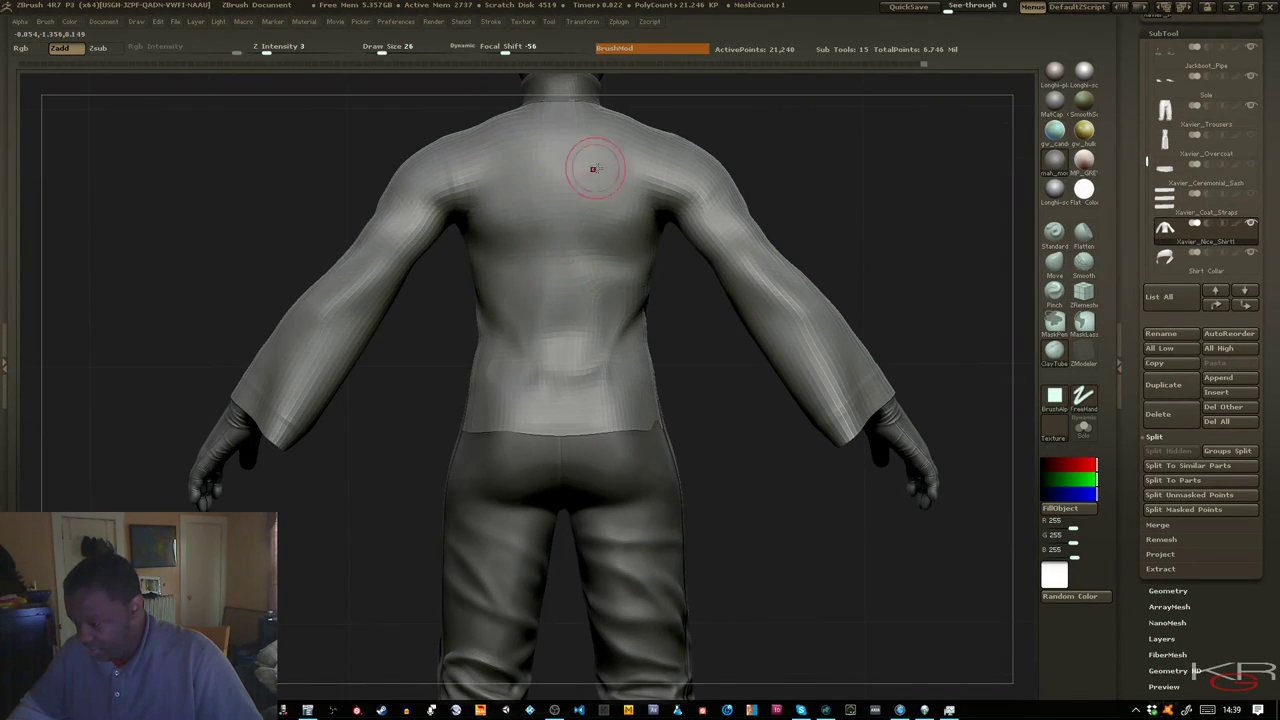
drag(698, 370, 628, 368)
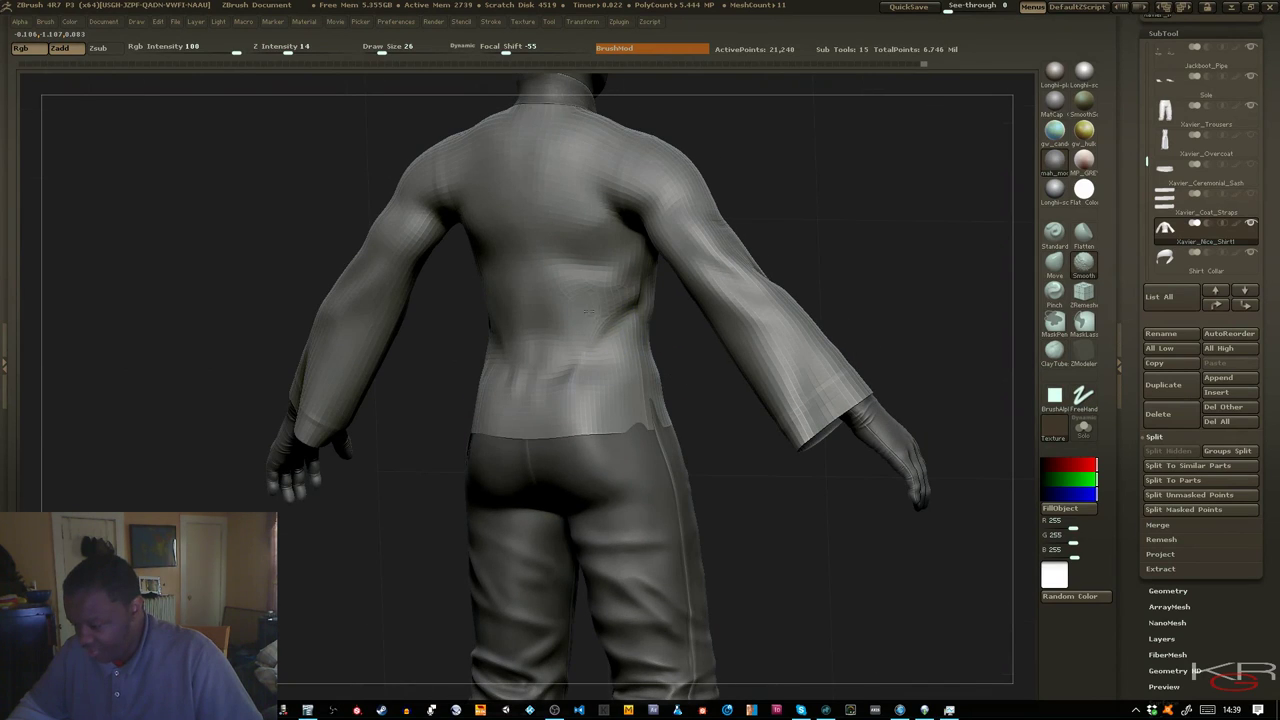
shift+drag(530, 356, 542, 284)
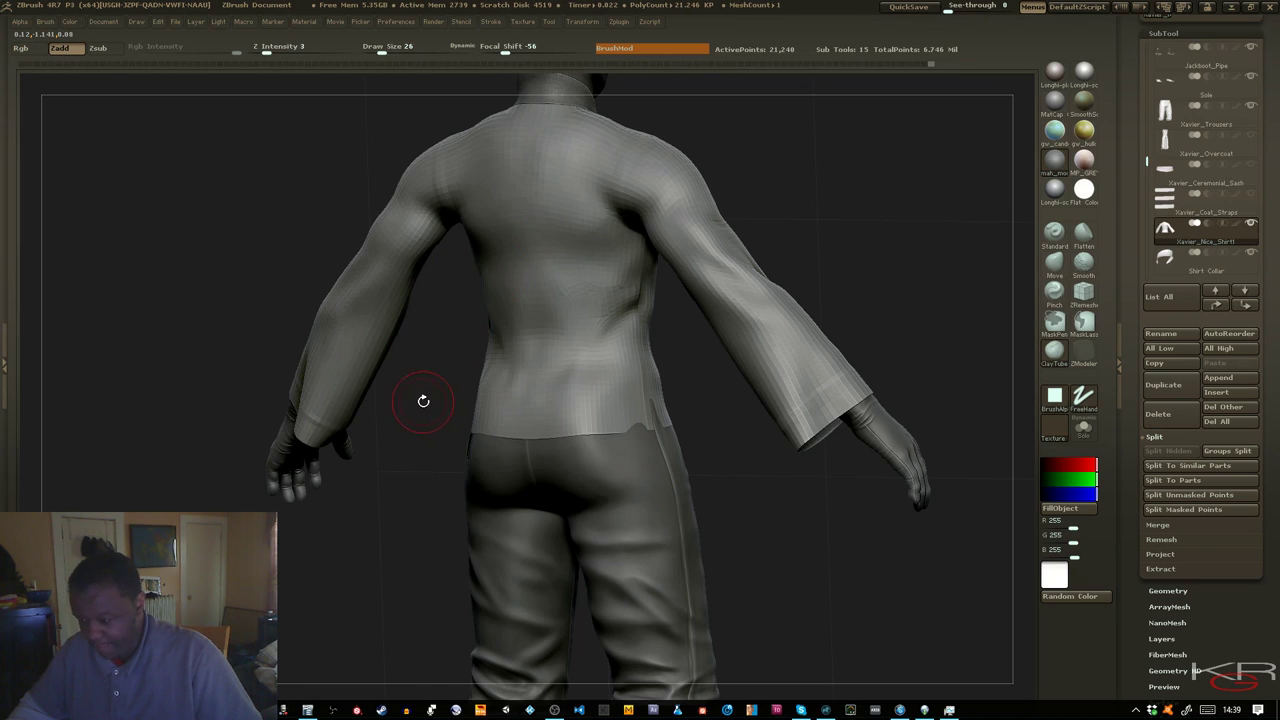
drag(423, 401, 457, 260)
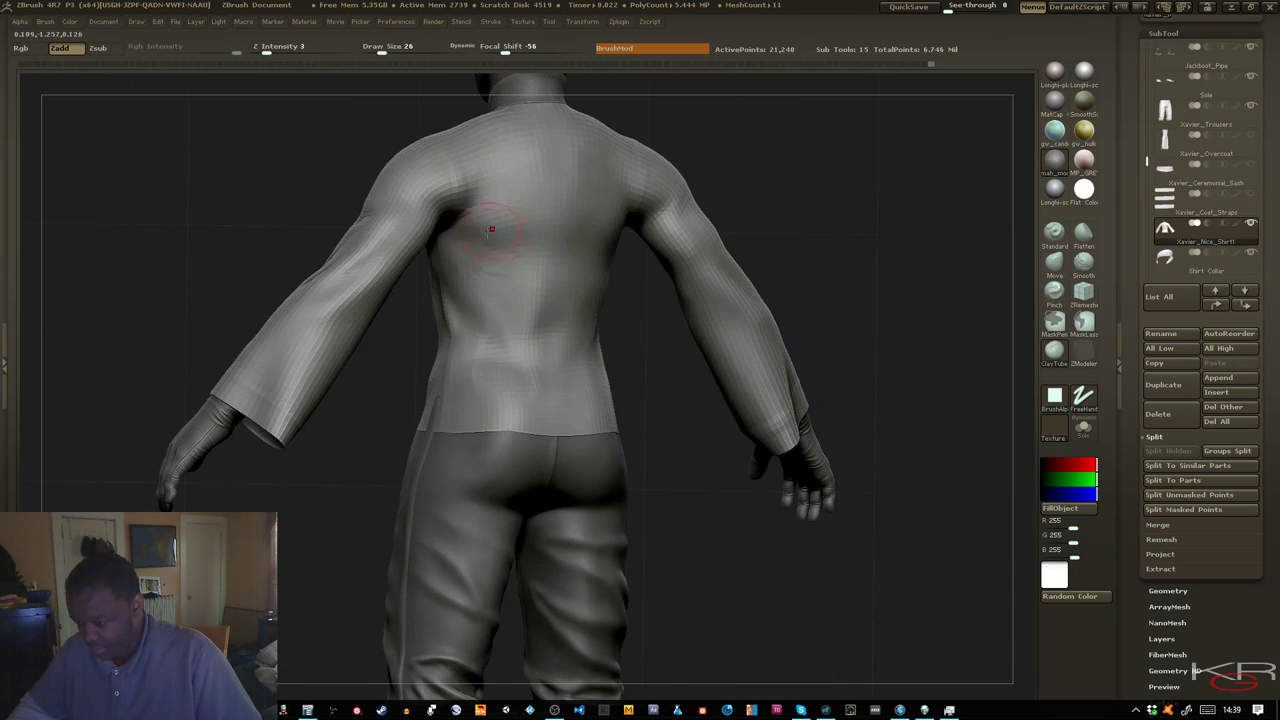
key(shift)
Frame the shirt from the front and turn transparency on briefly to check the body beneath it, then off again
drag(272, 245, 329, 223)
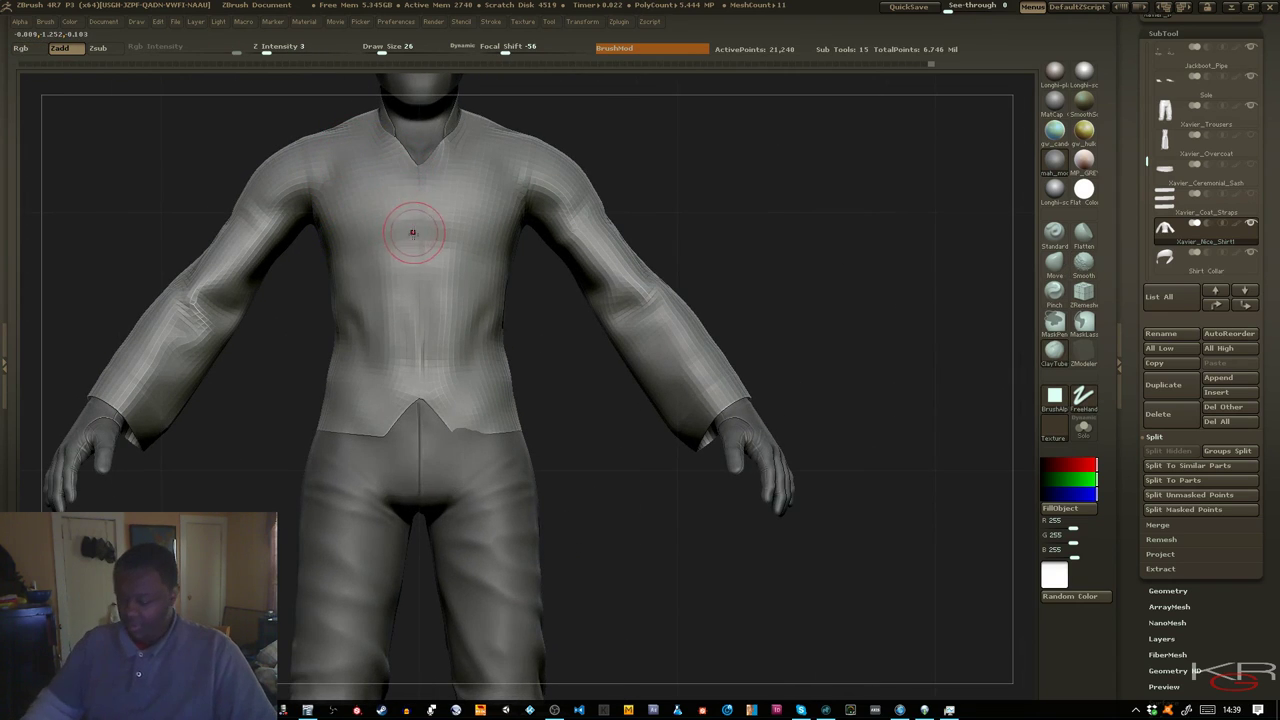
key(f)
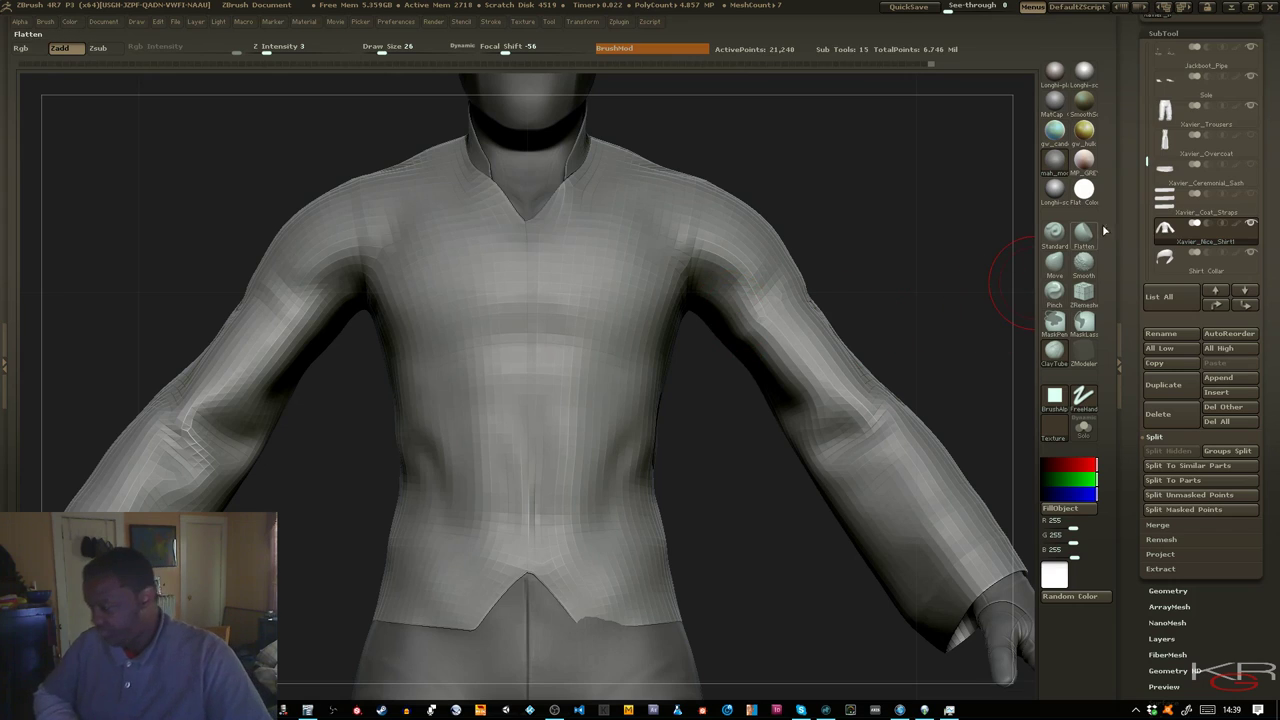
click(583, 23)
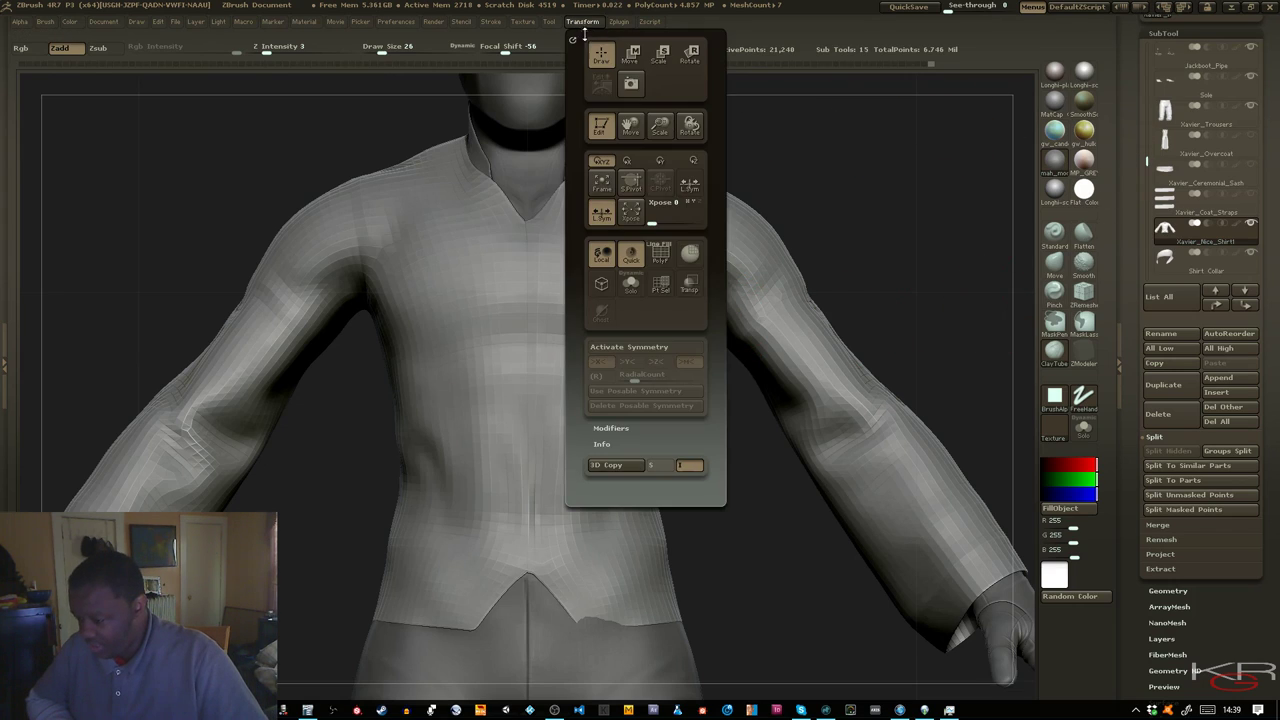
click(693, 290)
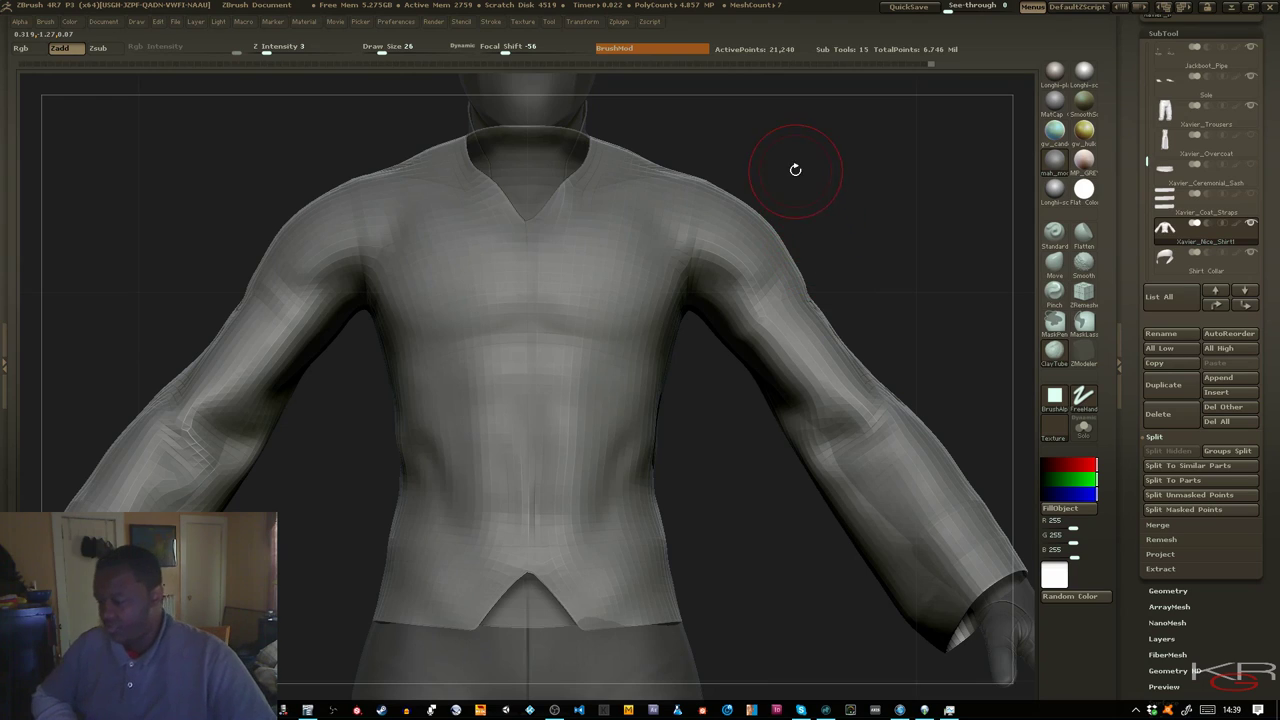
click(579, 22)
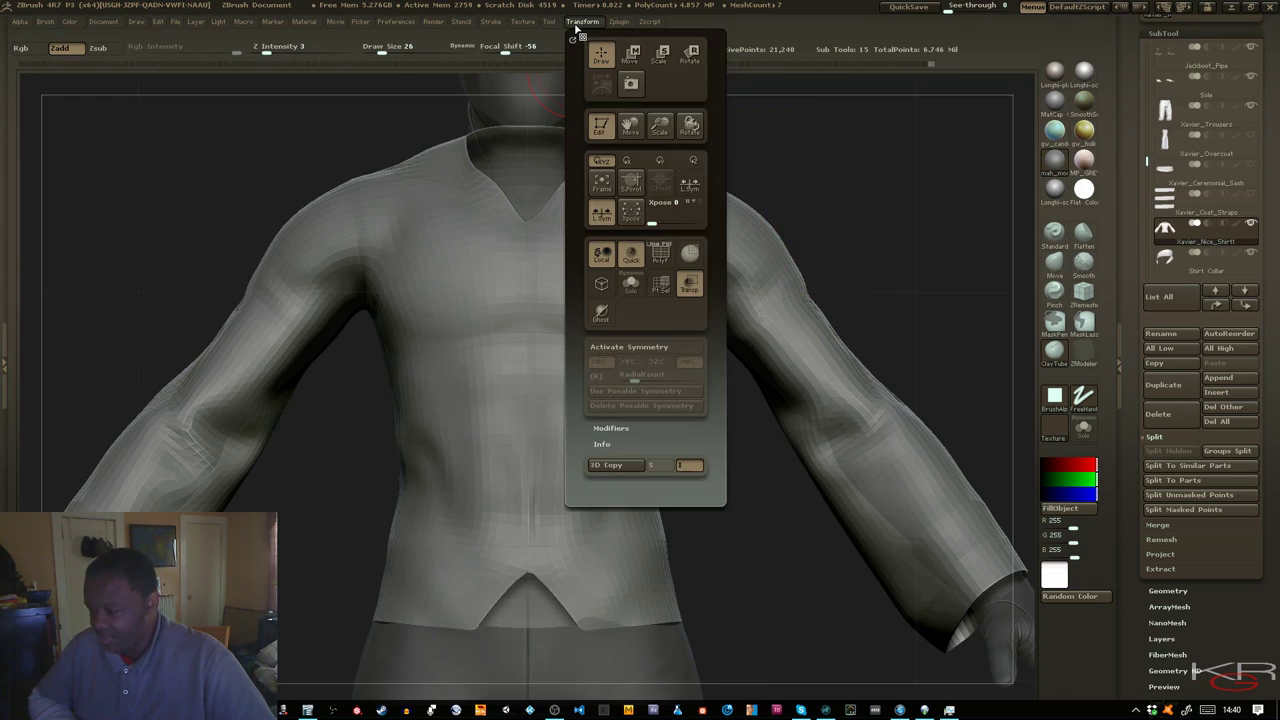
click(694, 290)
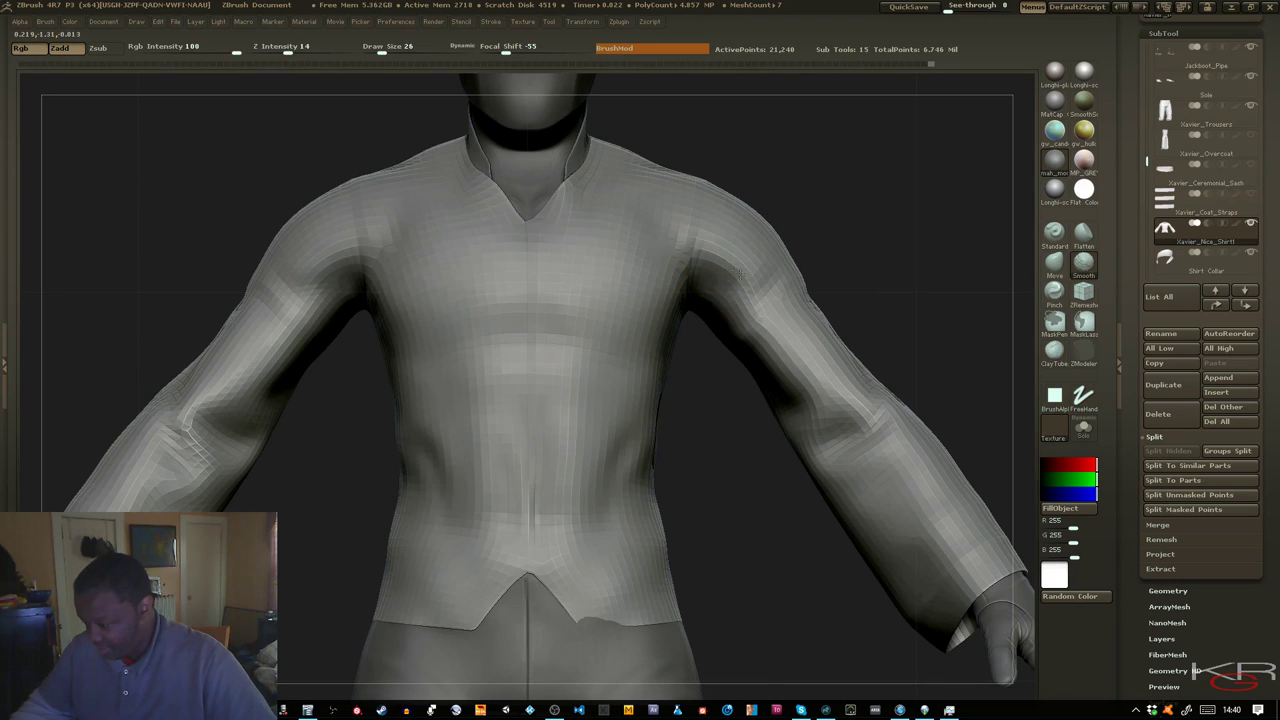
Turn on X symmetry and smooth the shirt where the sleeves meet the armpits
key(x)
key(shift)
shift+drag(723, 277, 721, 279)
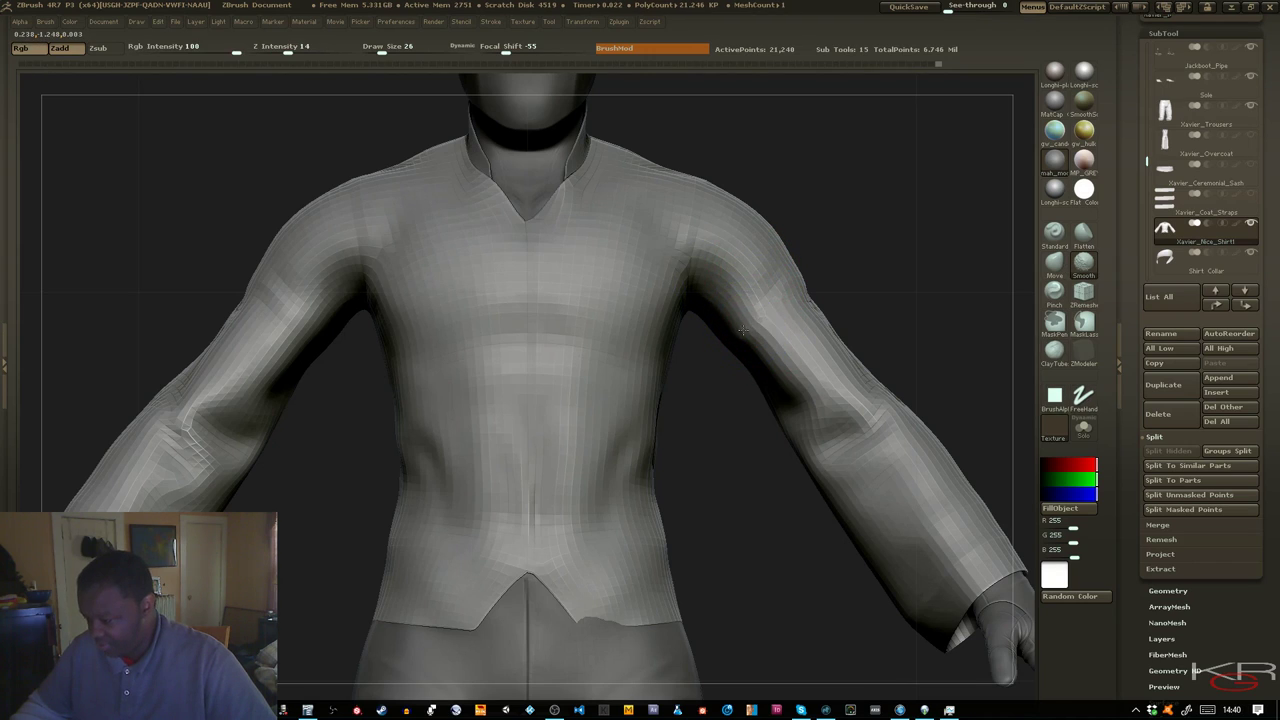
Adjust the underside of the upper sleeves near the armpits with the Move brush at Draw Size 42
click(1054, 262)
drag(952, 295, 940, 231)
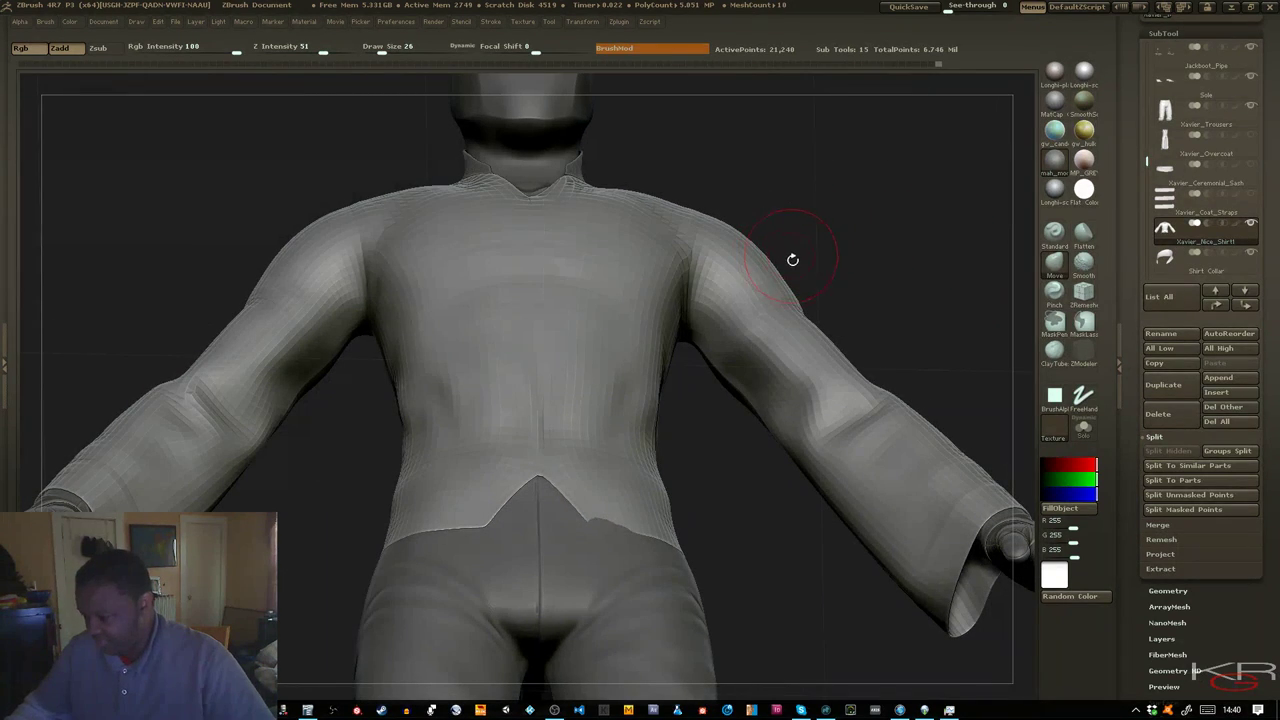
key(bracketright)
key(bracketright)
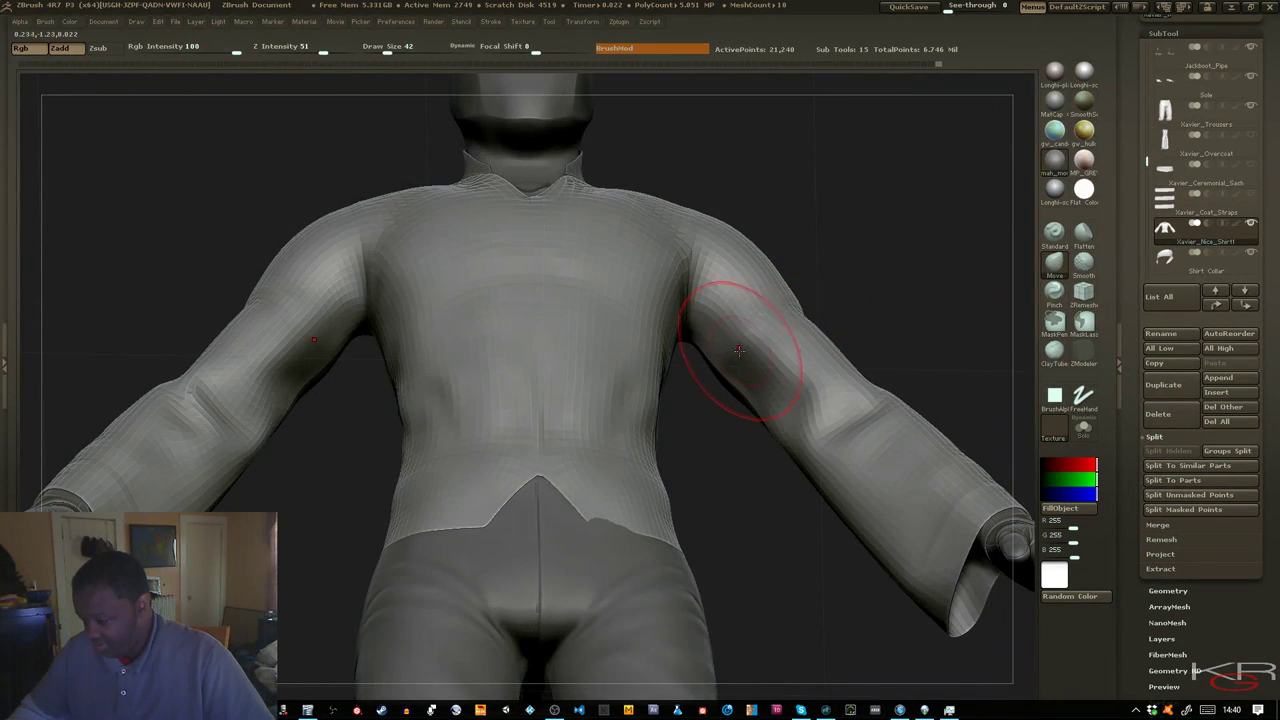
mouse_move(739, 354)
mouse_down()
mouse_move(753, 345)
mouse_move(729, 323)
mouse_up()
drag(708, 402, 728, 274)
mouse_move(722, 342)
mouse_down()
mouse_move(760, 333)
mouse_move(727, 447)
mouse_up()
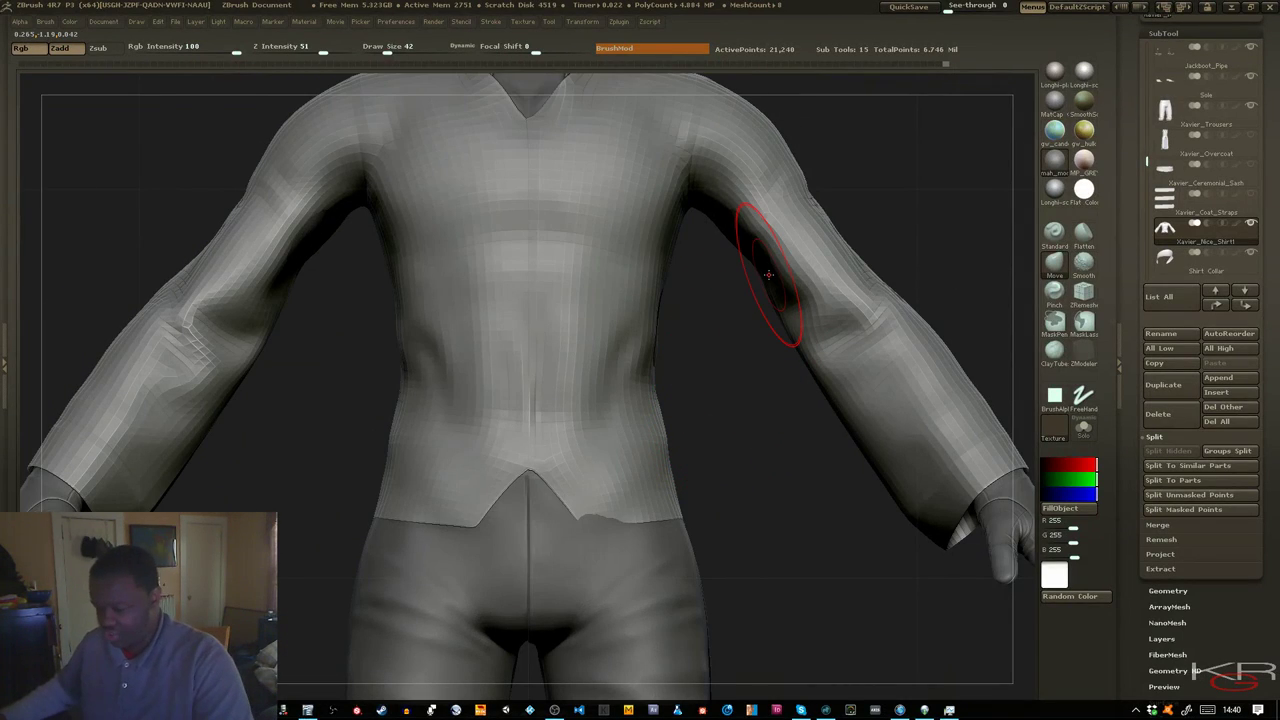
key(ctrl)
ctrl+right_drag(758, 341, 759, 289)
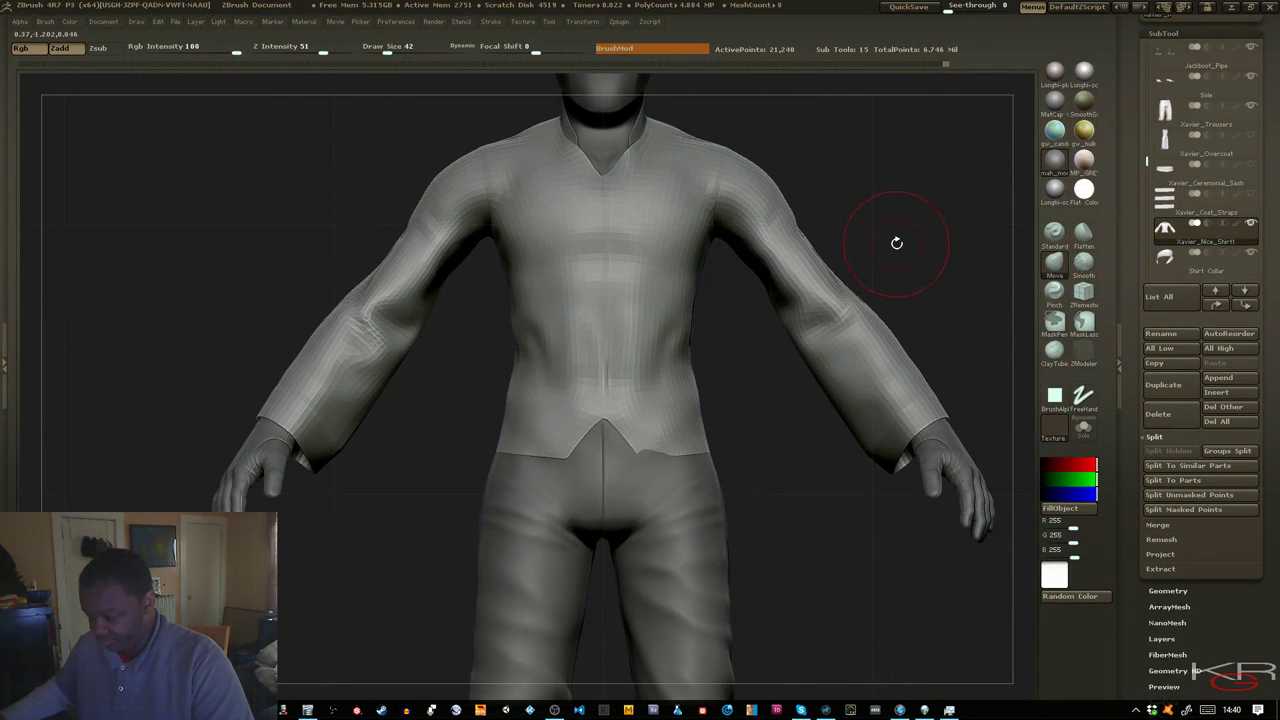
alt+drag(897, 243, 829, 291)
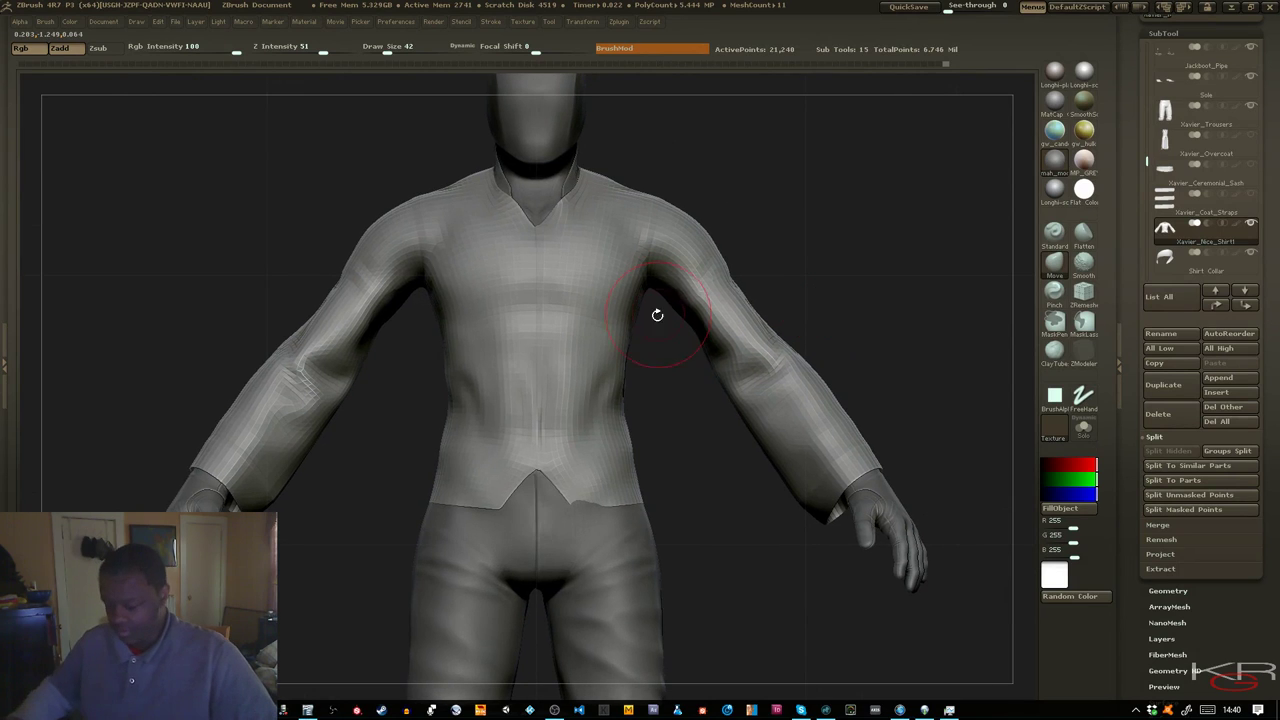
drag(657, 315, 662, 348)
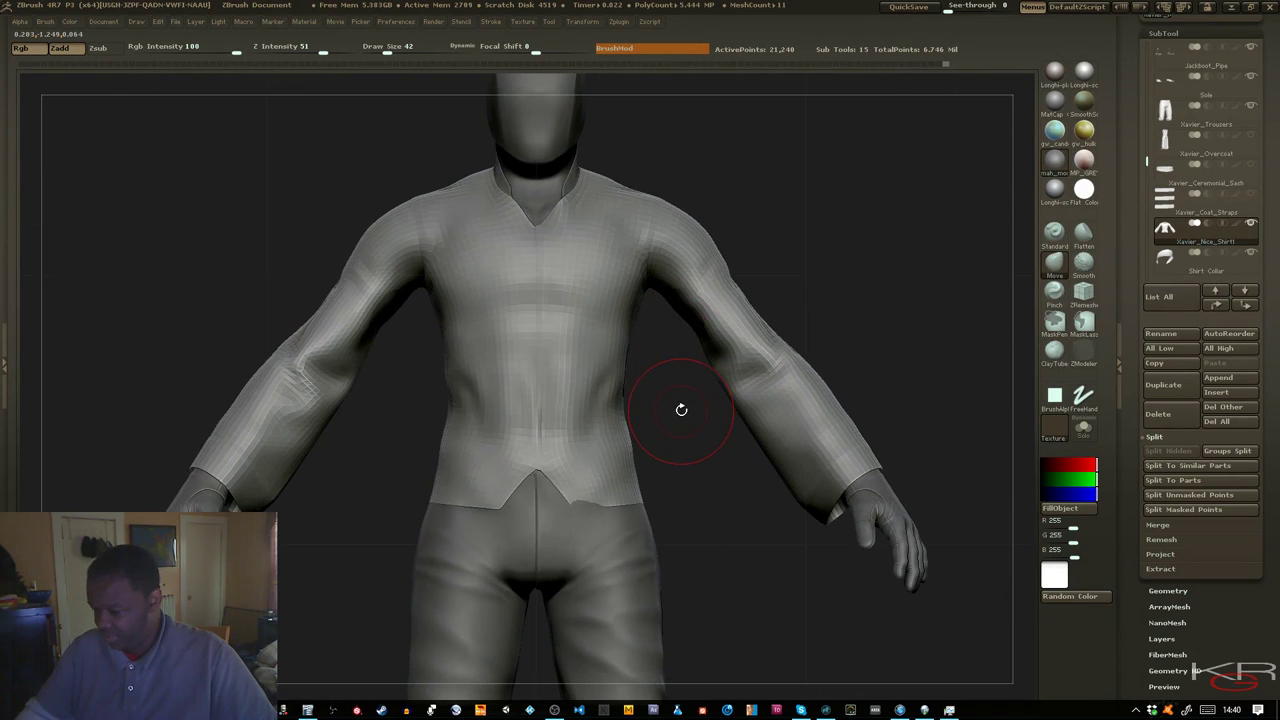
Adjust the back of the shirt's sleeve with the Move brush at draw size 42
drag(691, 423, 545, 407)
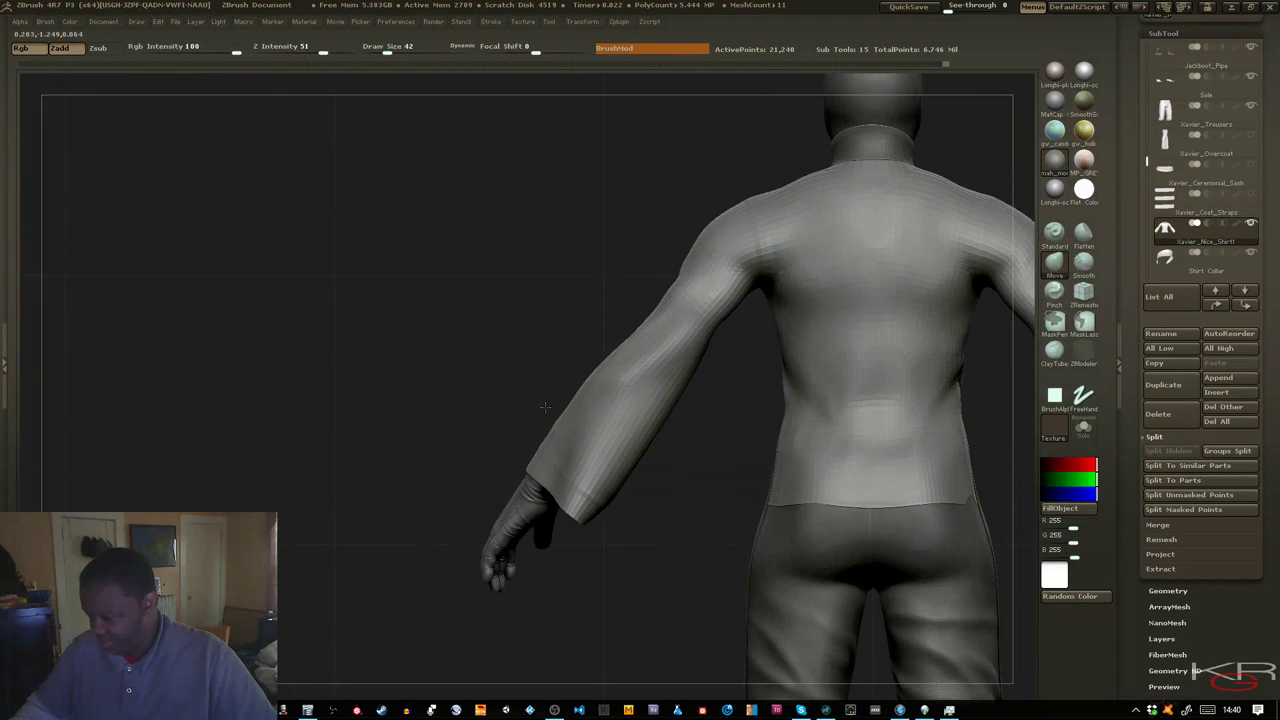
drag(730, 302, 727, 299)
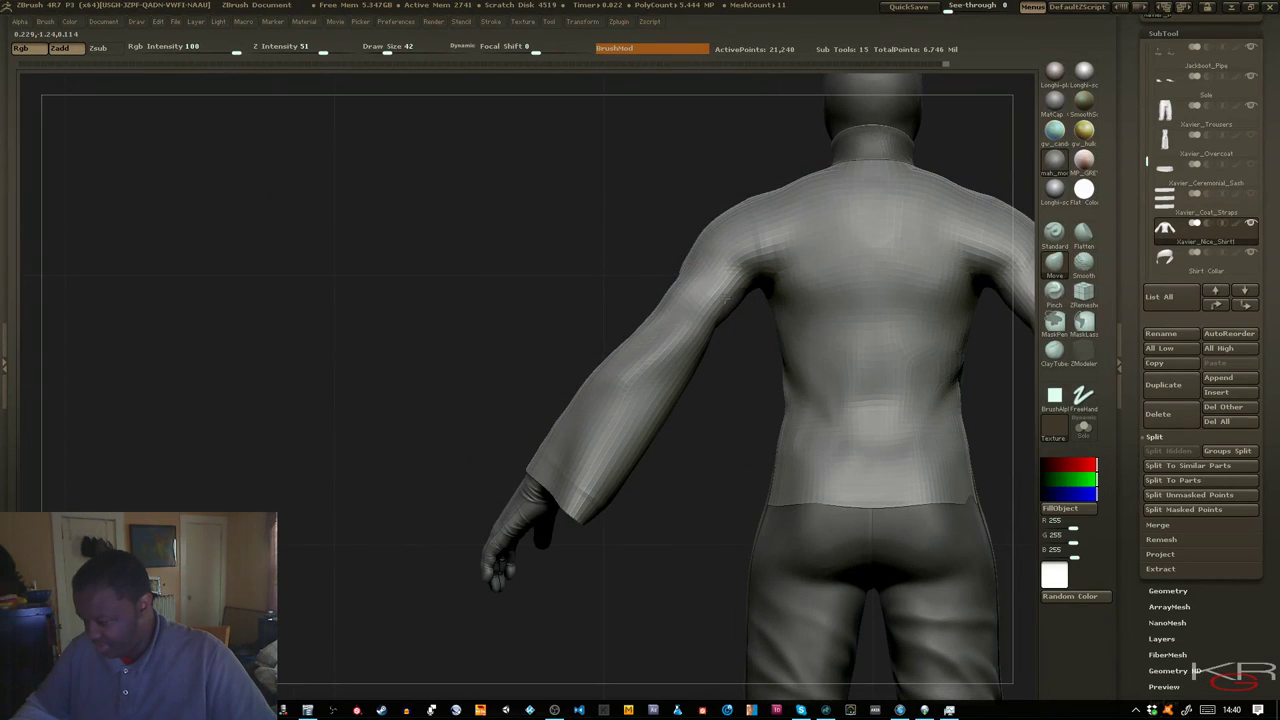
mouse_move(723, 403)
mouse_down()
mouse_move(697, 369)
mouse_move(710, 401)
mouse_up()
key(ctrl)
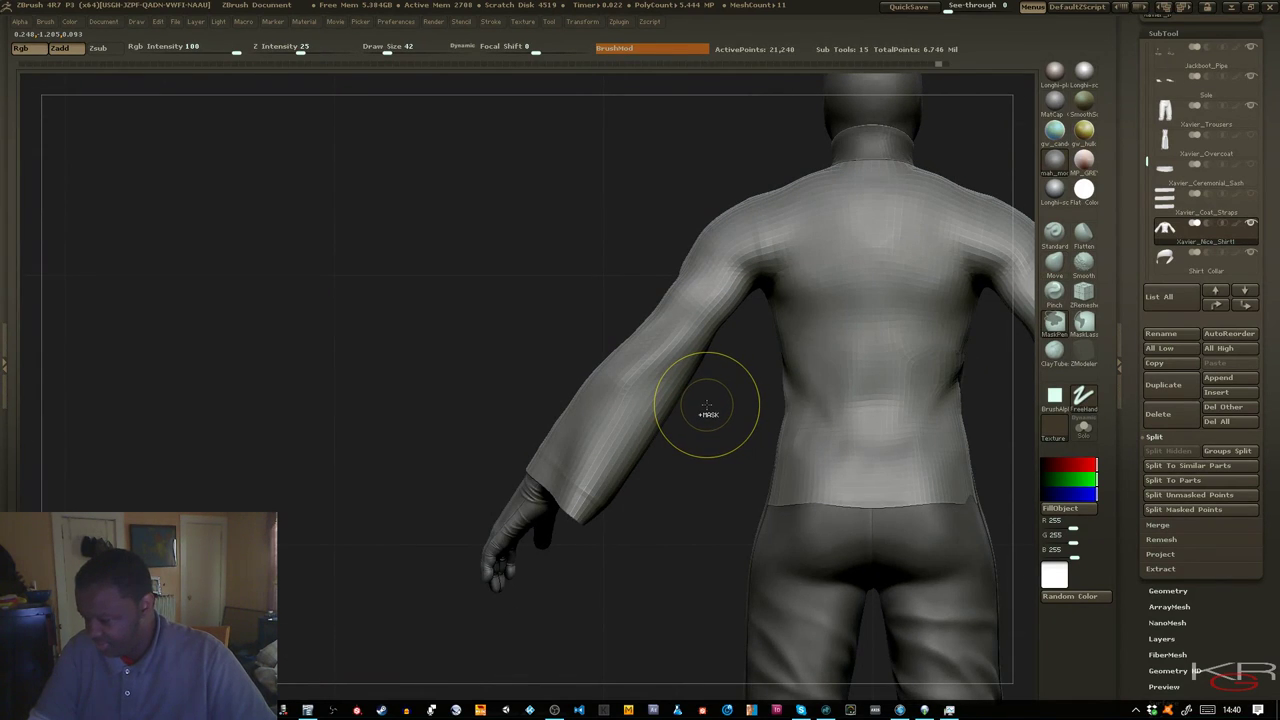
drag(491, 303, 576, 295)
key(ctrl)
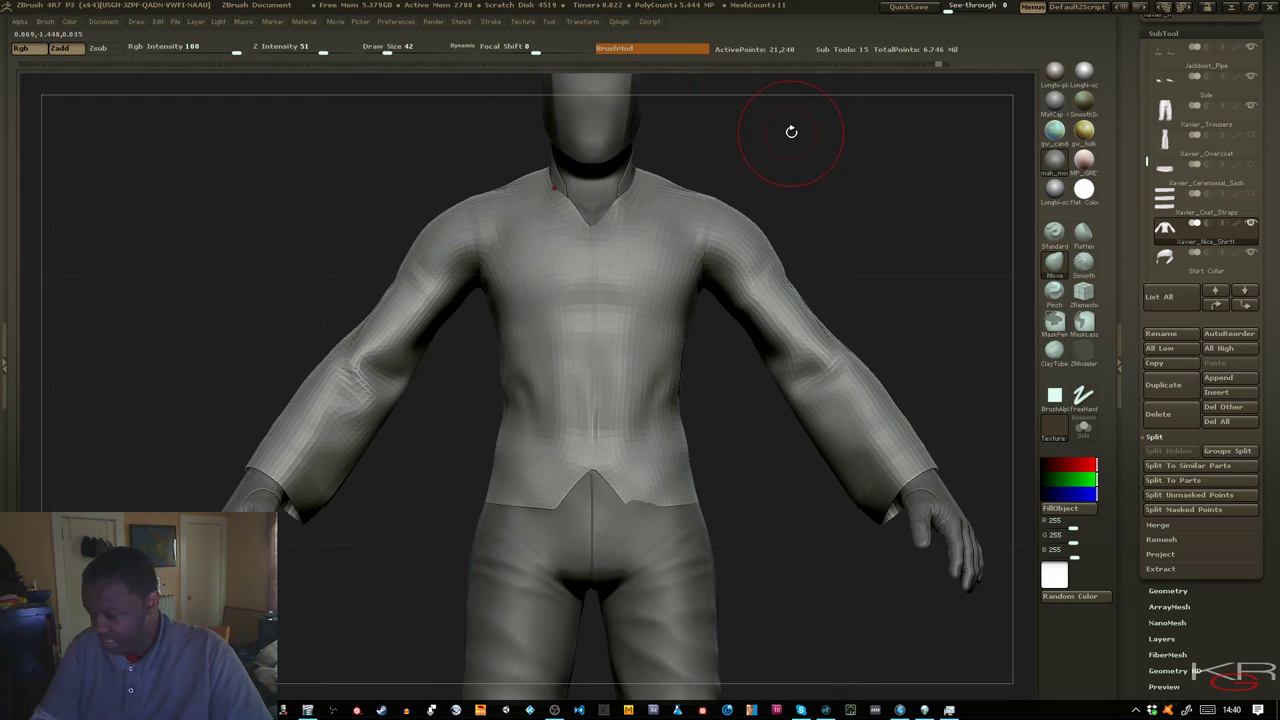
Raise the shirt to its next subdivision level and show the Xavier_Overcoat subtool
key(ctrl+d)
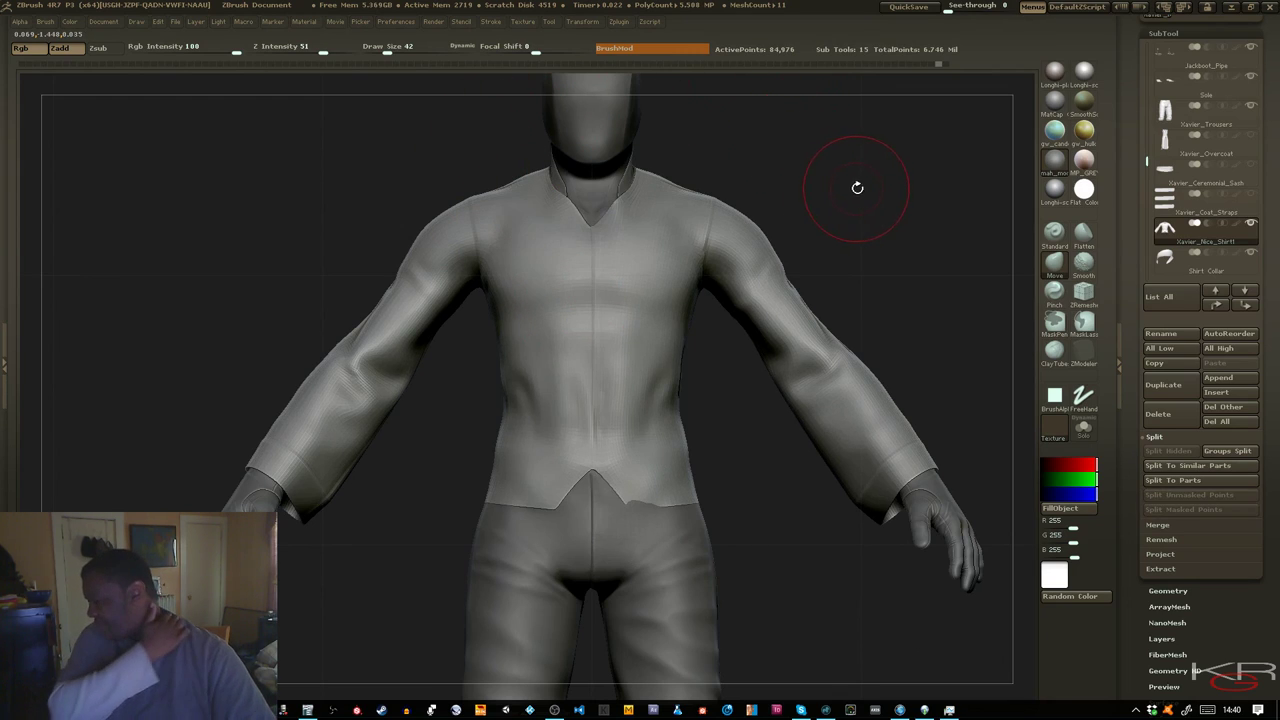
mouse_move(851, 191)
mouse_down()
mouse_move(876, 197)
mouse_move(846, 203)
mouse_up()
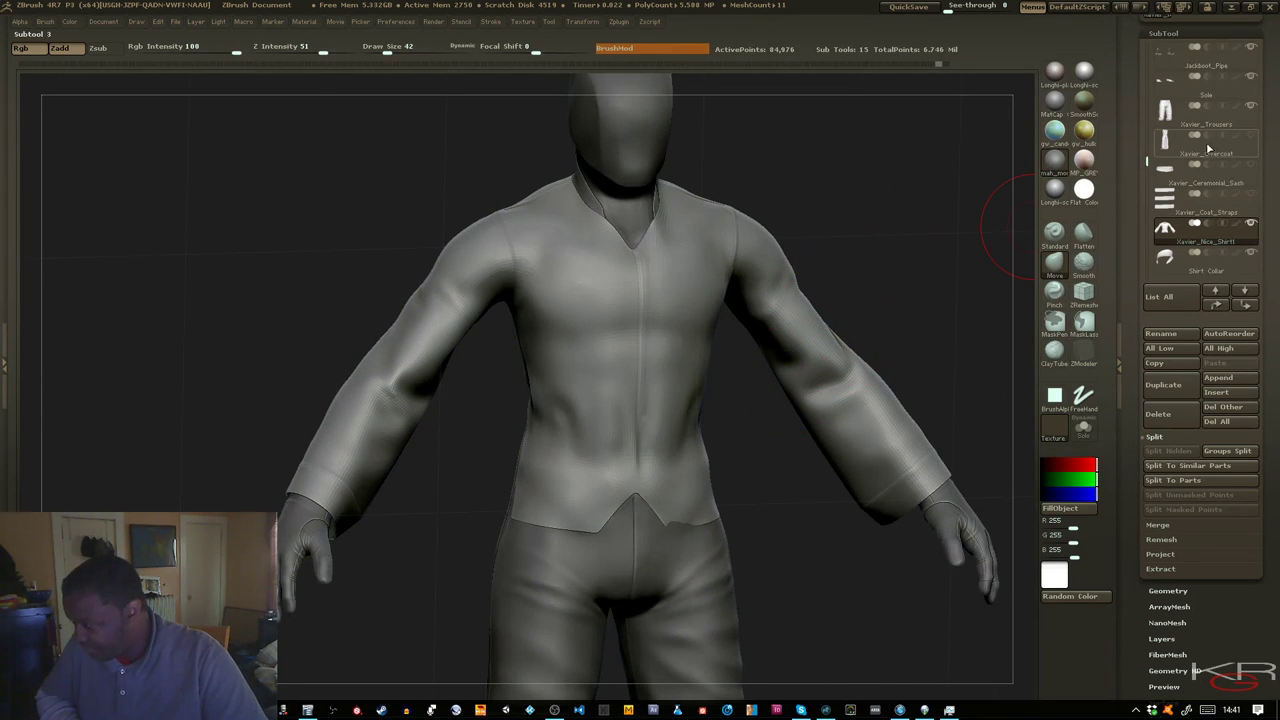
click(1250, 134)
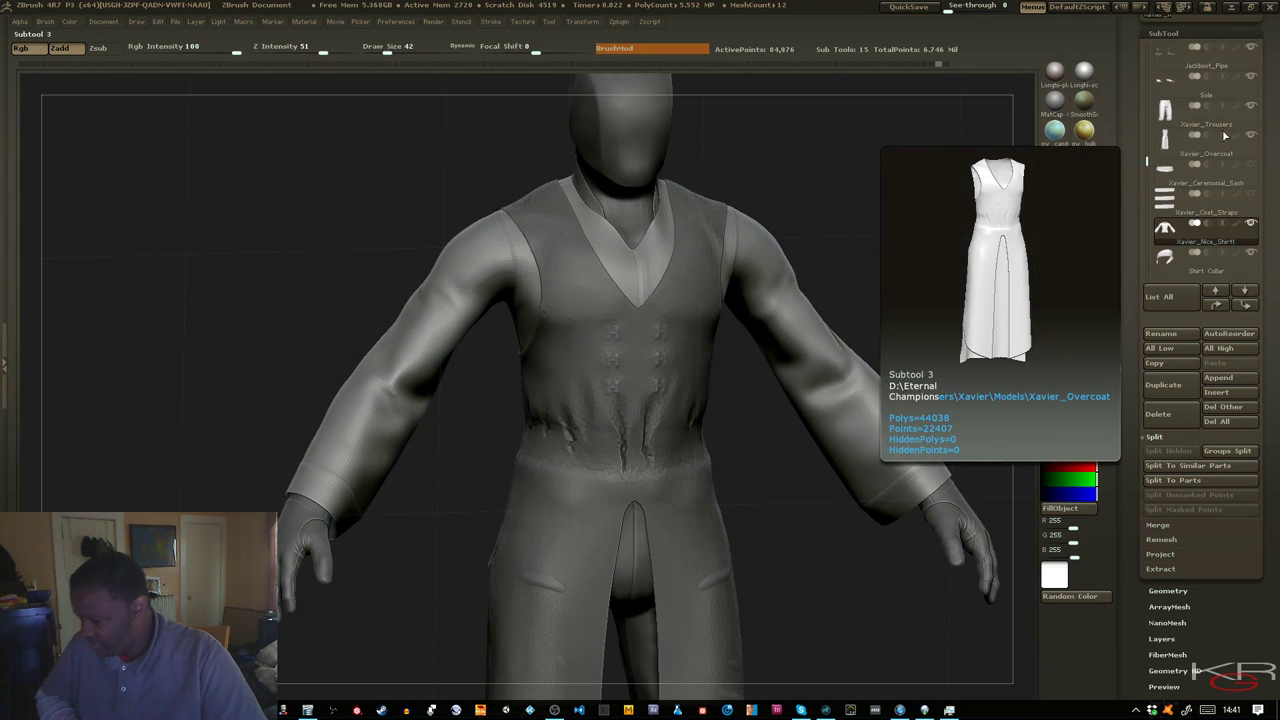
drag(330, 272, 316, 278)
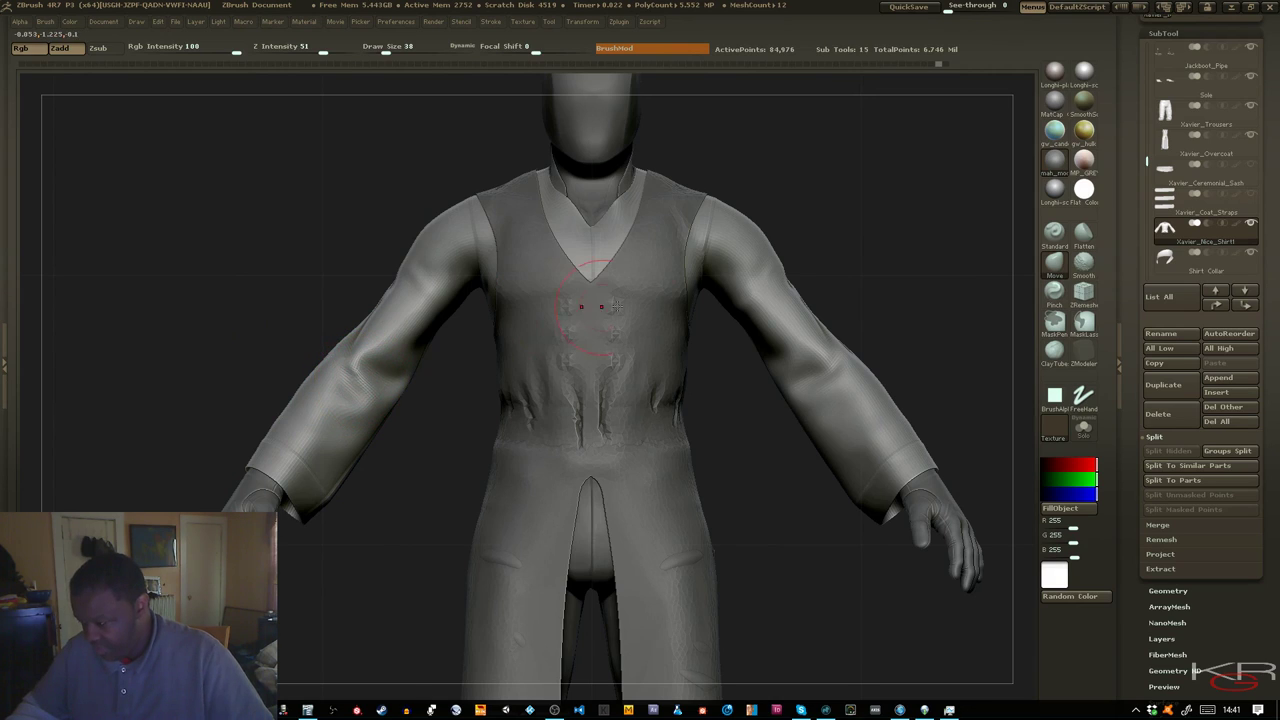
Turn on transparency to view the shirt through the overcoat
click(582, 21)
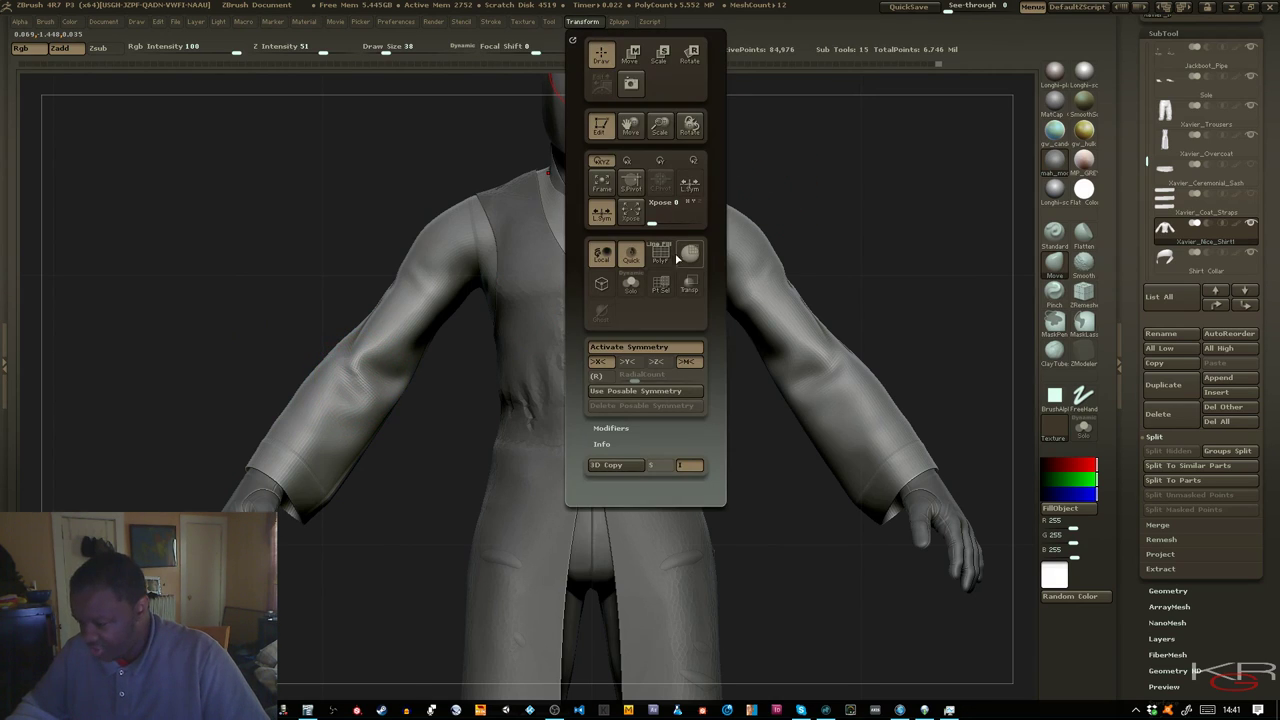
click(693, 289)
mouse_move(876, 229)
mouse_down()
mouse_move(800, 272)
mouse_move(834, 320)
mouse_move(872, 213)
mouse_up()
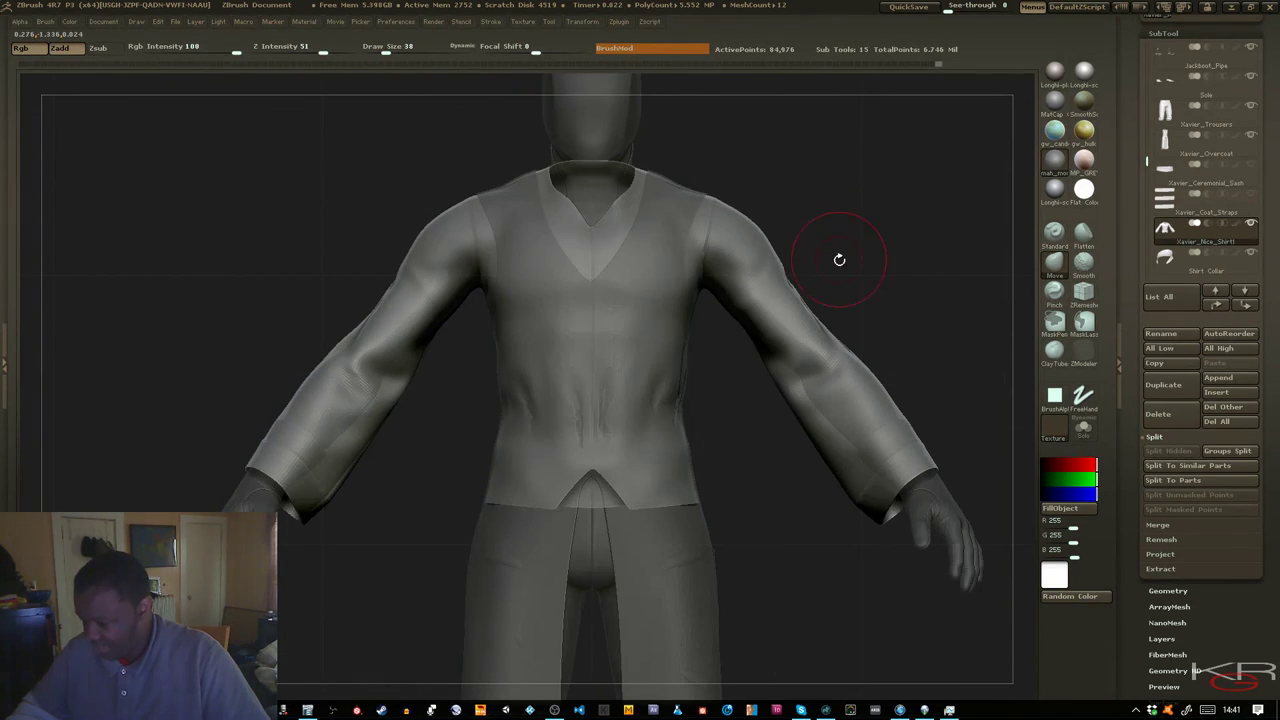
drag(839, 260, 882, 280)
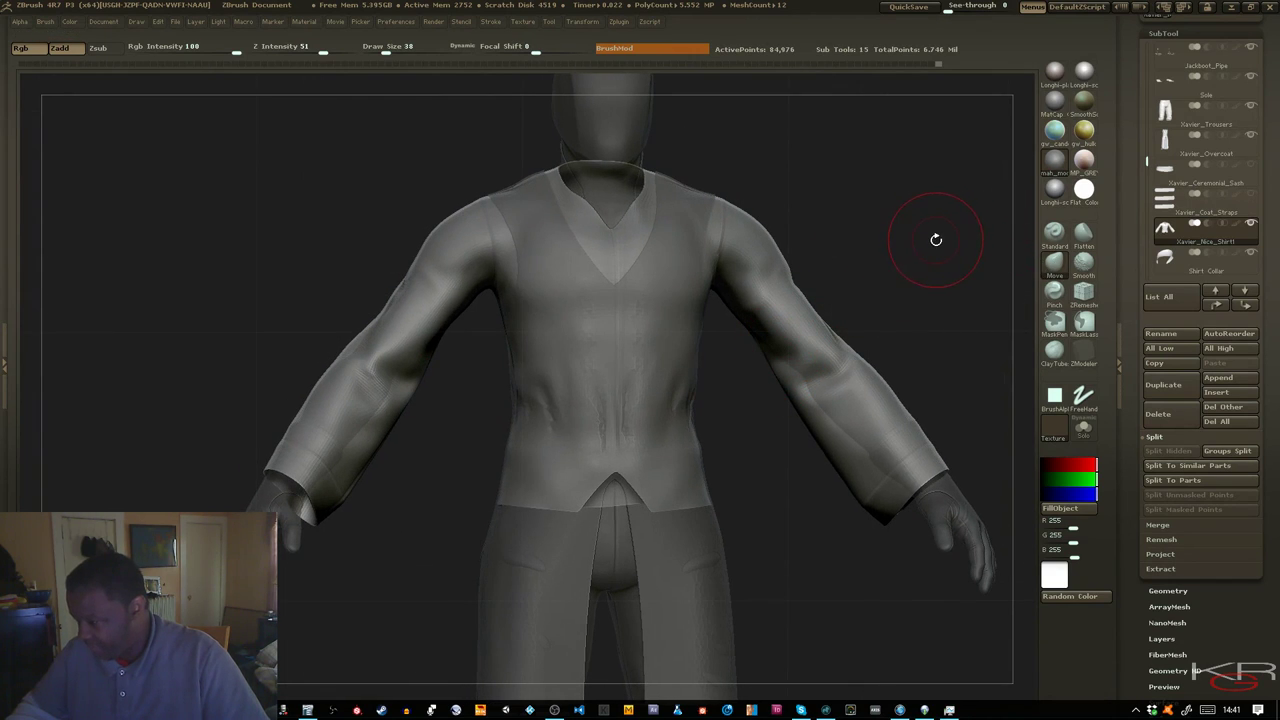
Lower the shirt one subdivision level and reshape its upper sleeves and elbows with the Move brush at draw size 66
key(shift+d)
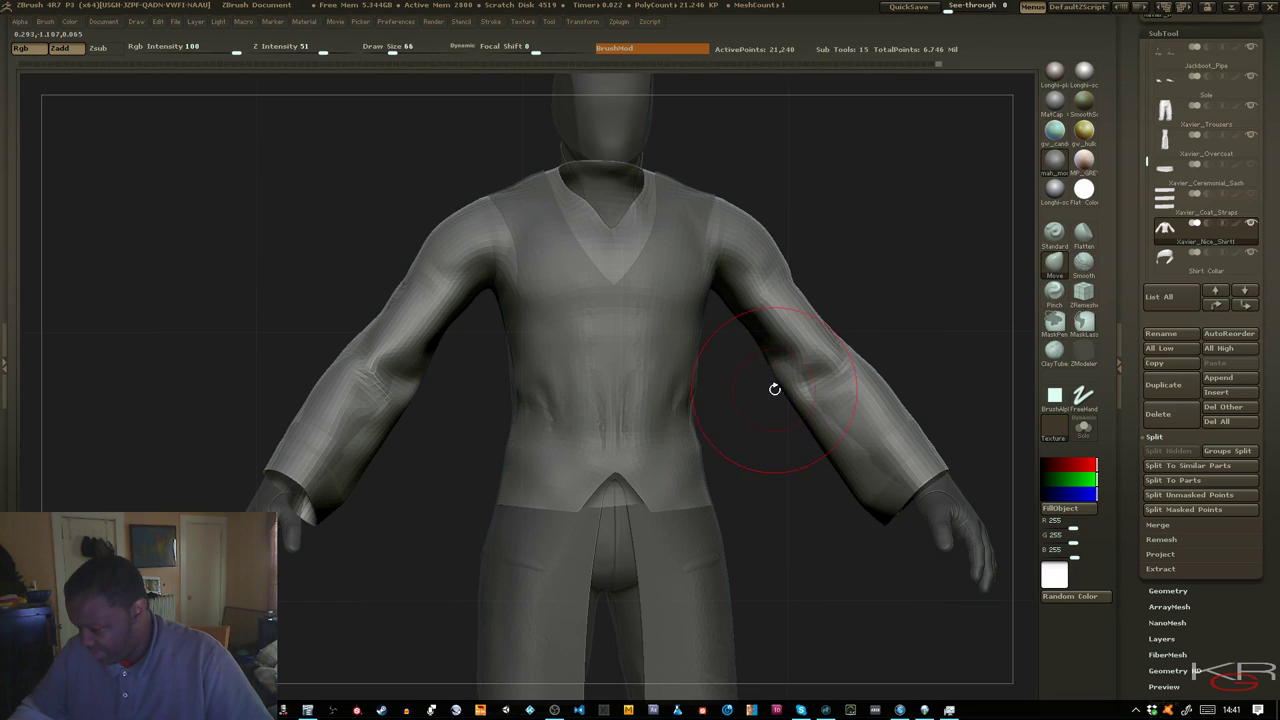
drag(774, 389, 795, 380)
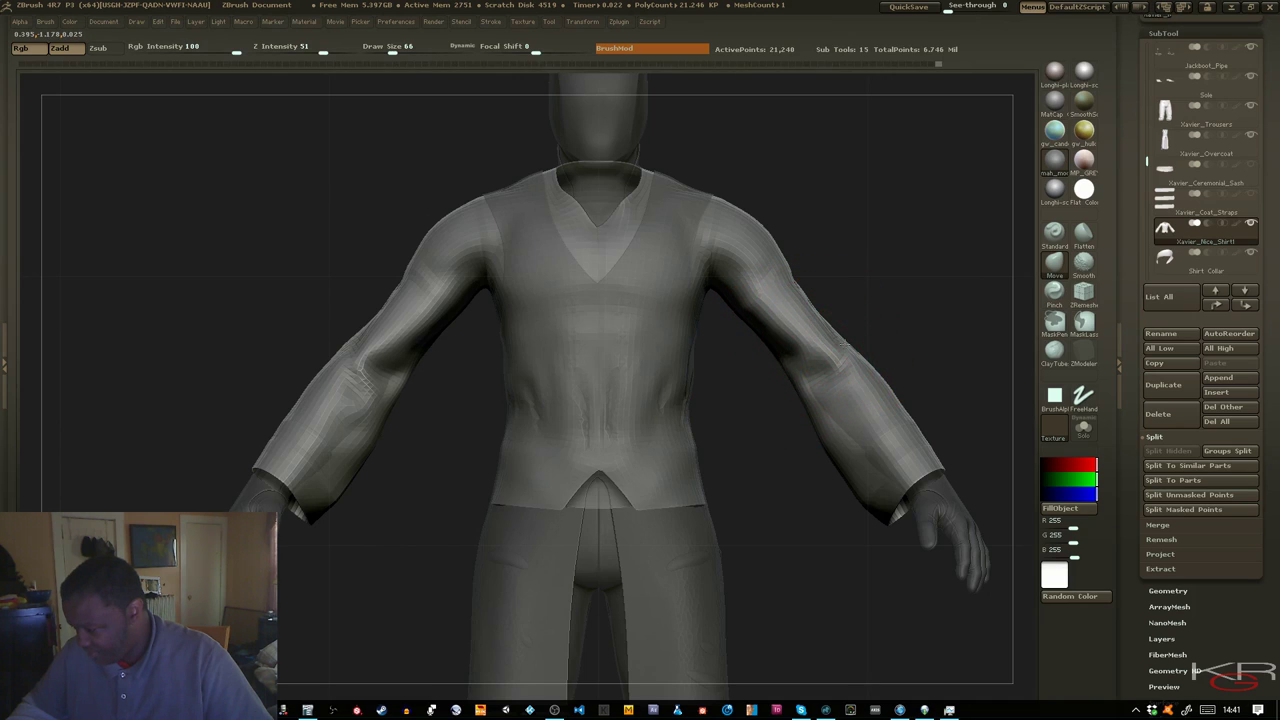
mouse_move(852, 343)
mouse_down()
mouse_move(746, 391)
mouse_move(632, 388)
mouse_up()
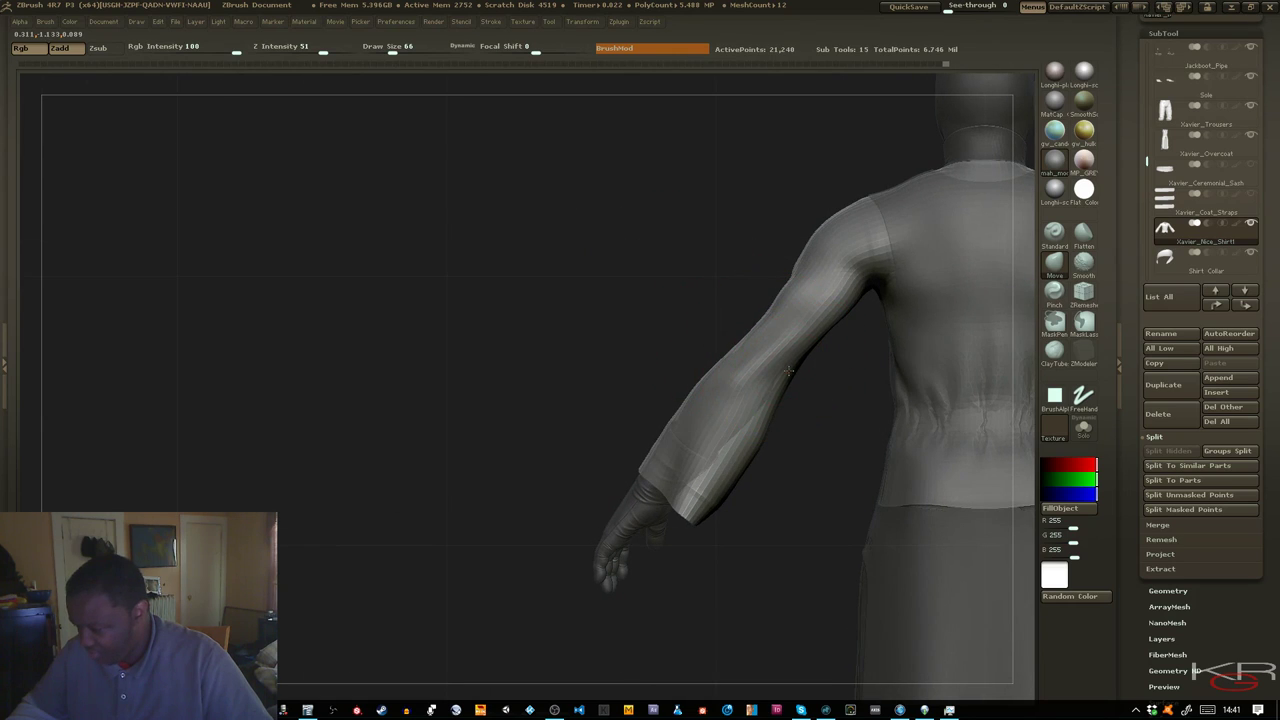
drag(697, 338, 752, 336)
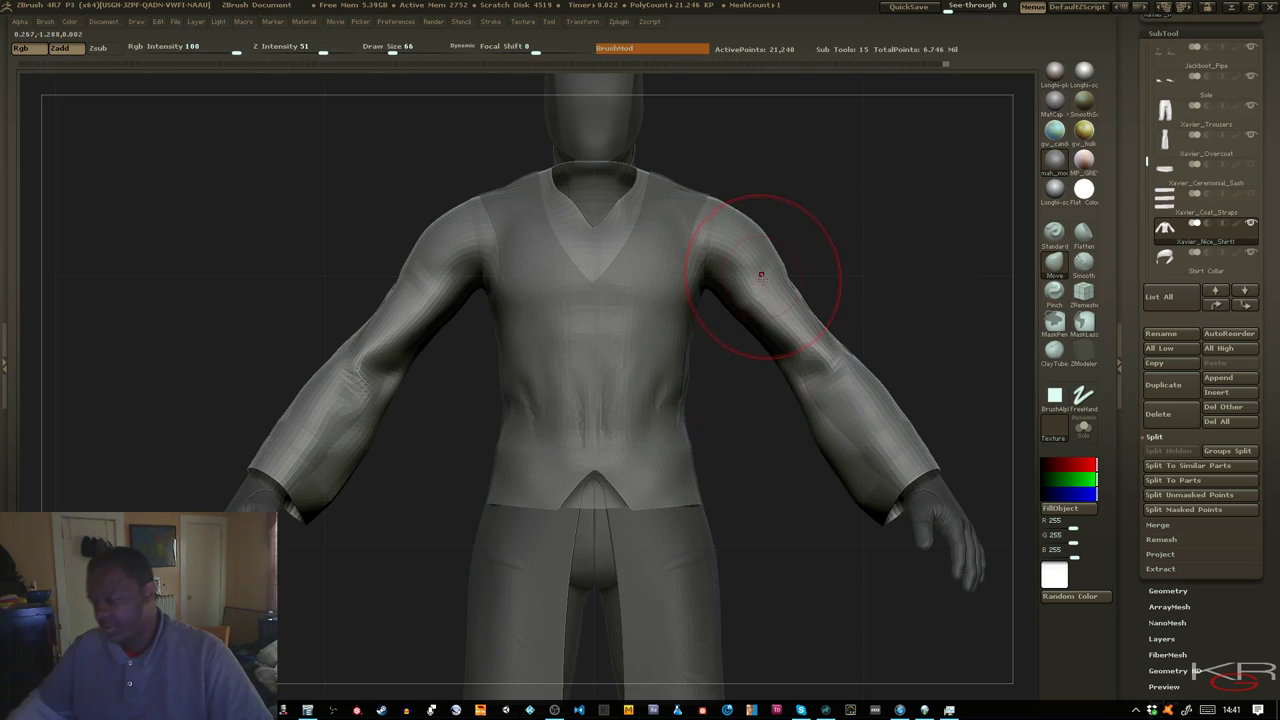
drag(857, 271, 862, 237)
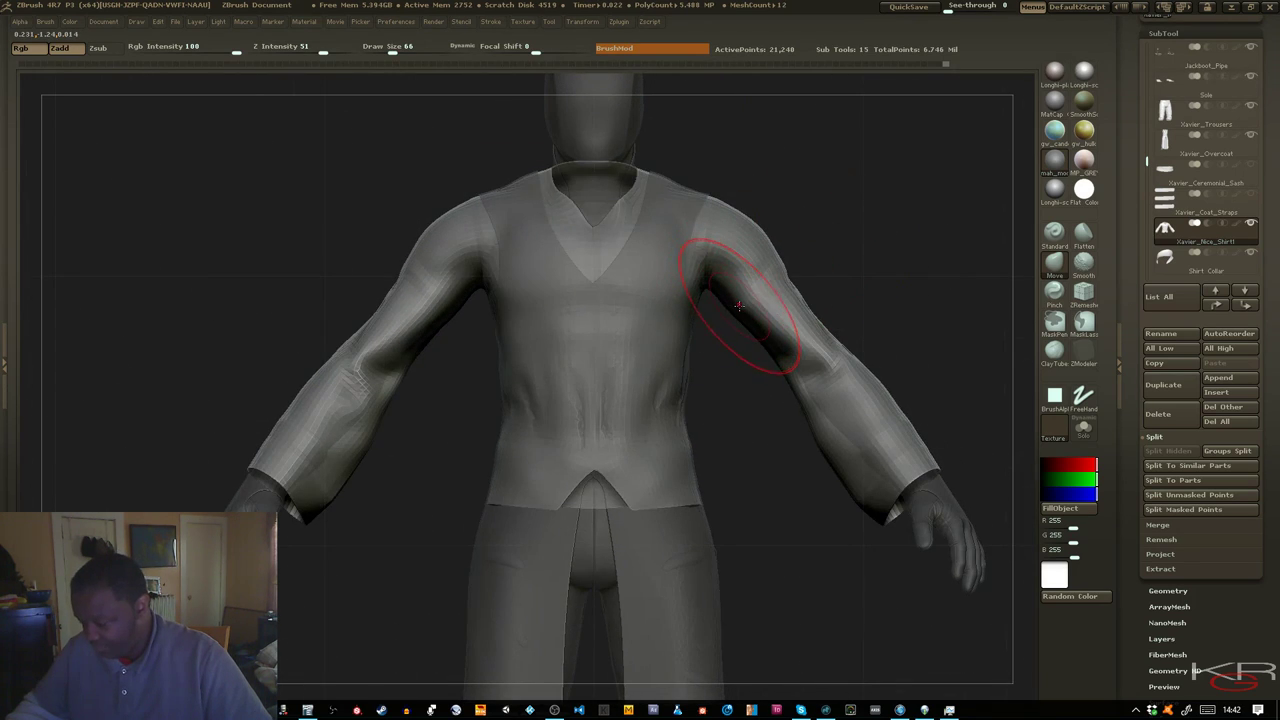
mouse_move(738, 305)
mouse_down()
mouse_move(749, 286)
mouse_move(765, 291)
mouse_up()
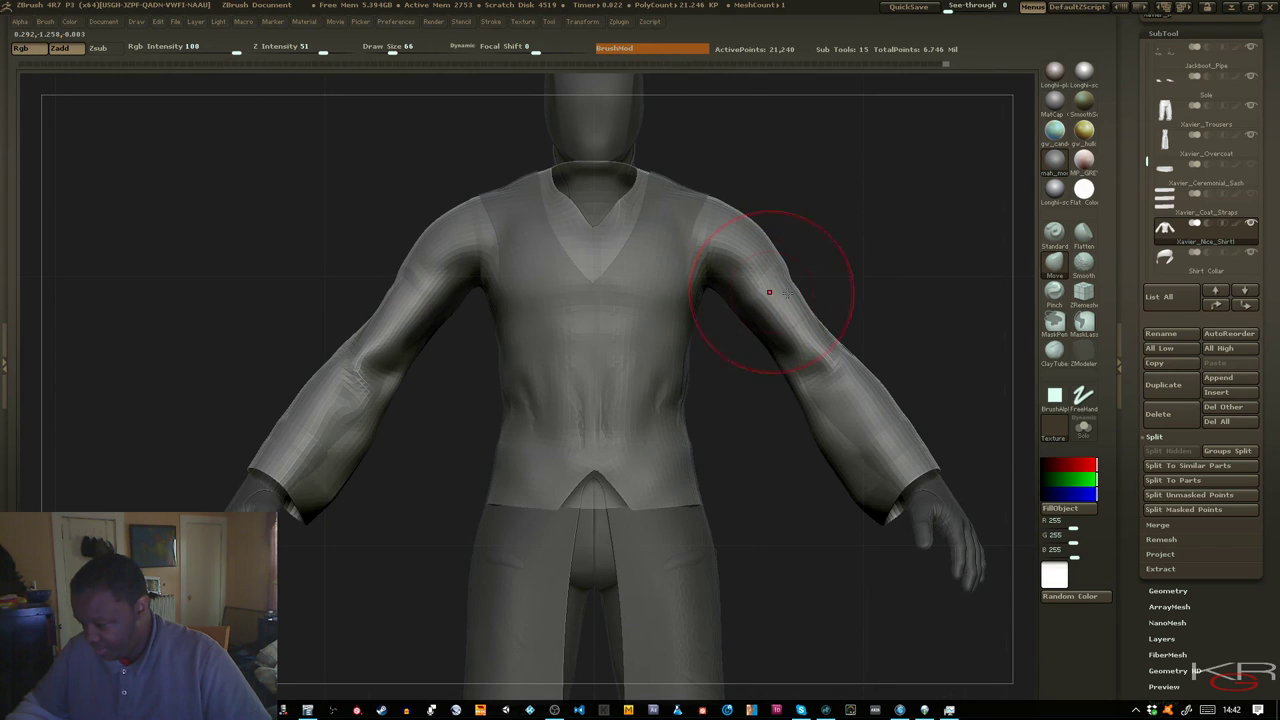
Turn off transparency so the overcoat and shirt display as opaque
drag(860, 284, 863, 261)
click(583, 21)
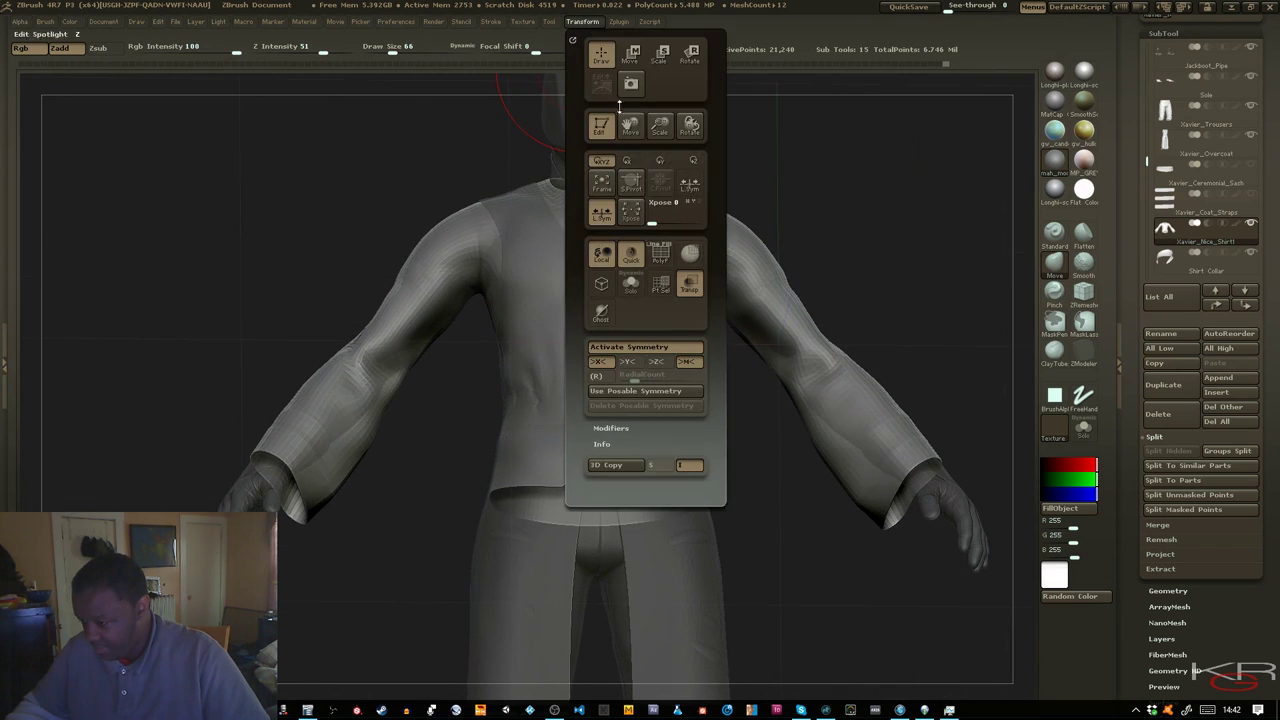
click(690, 255)
drag(806, 214, 795, 232)
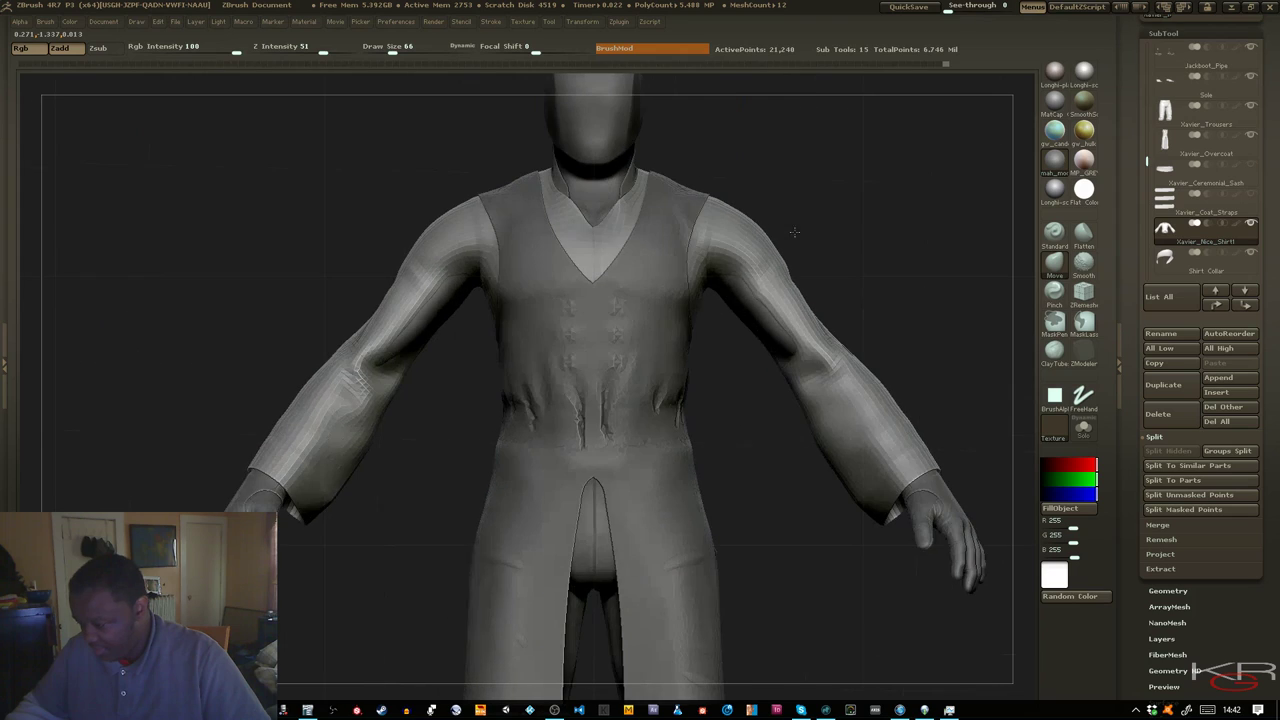
Try to push the upper sleeve outline outward with the Move brush
mouse_move(762, 313)
mouse_down()
mouse_move(765, 335)
mouse_move(812, 308)
mouse_up()
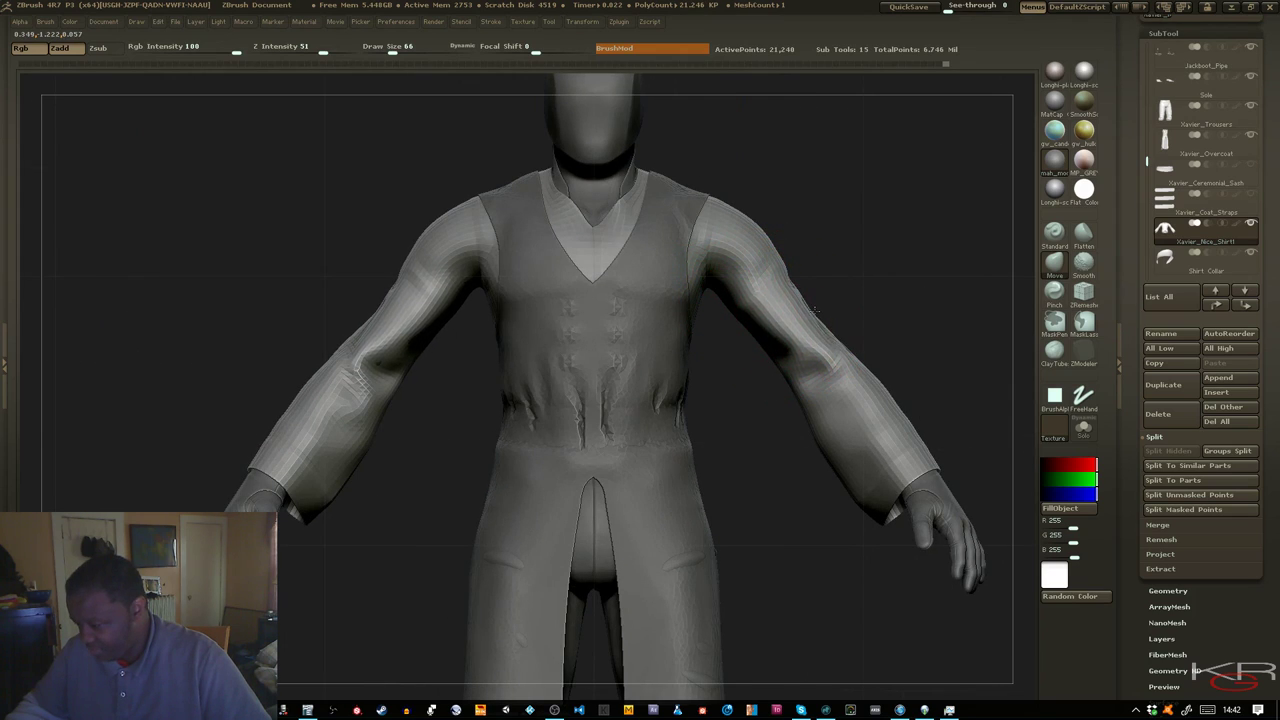
mouse_move(752, 385)
mouse_down()
mouse_move(806, 341)
mouse_move(782, 343)
mouse_up()
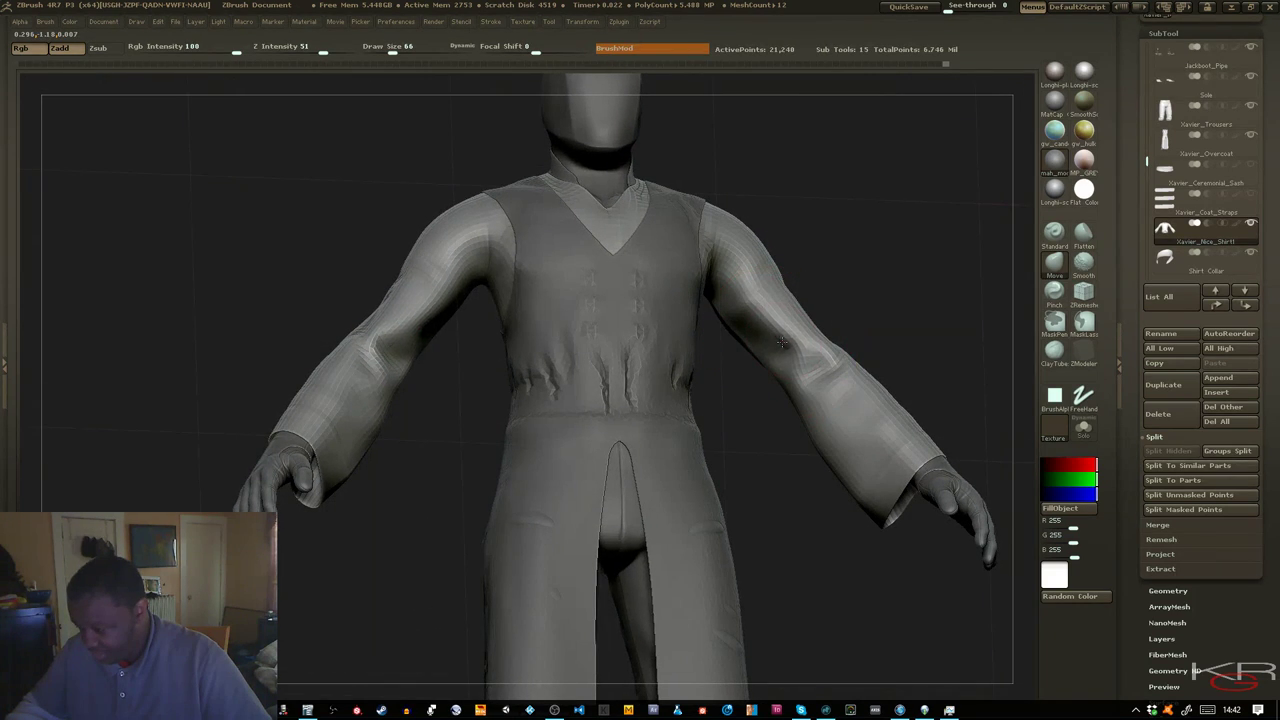
key(ctrl+z)
key(ctrl+z)
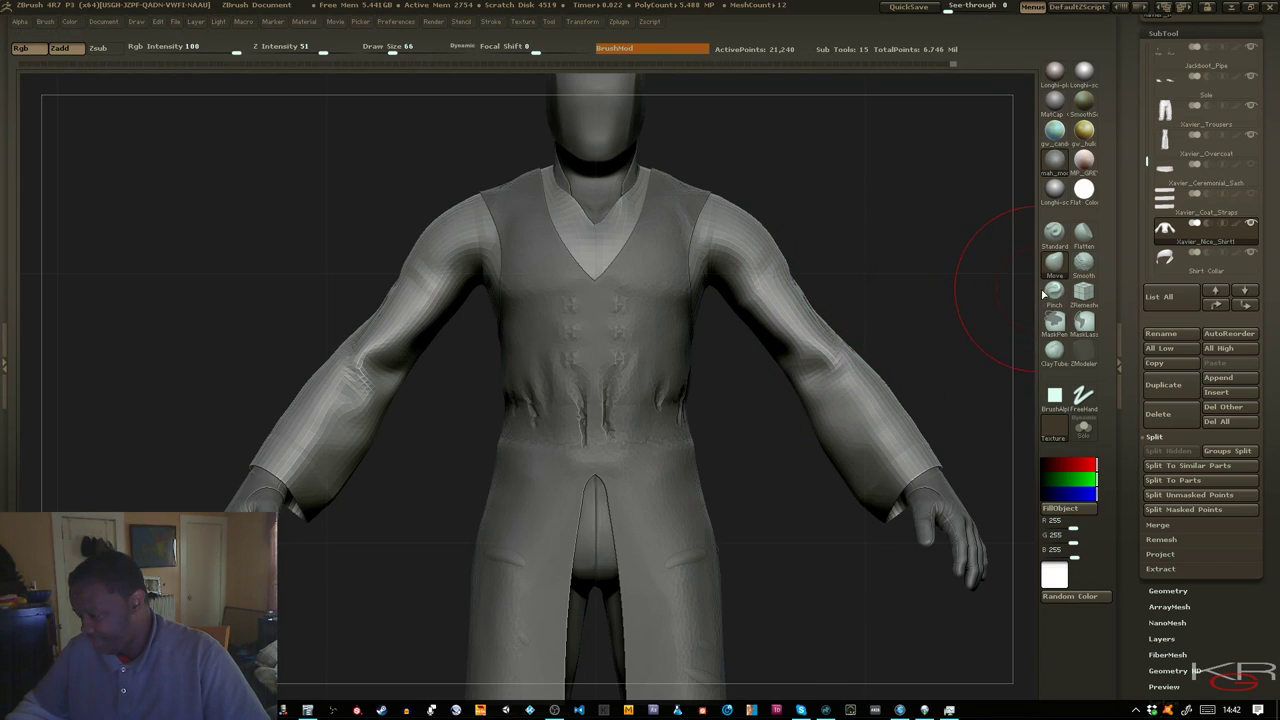
Choose the Standard brush, raise the shirt one subdivision level, and smooth the folds at the elbows
click(1053, 351)
click(1053, 231)
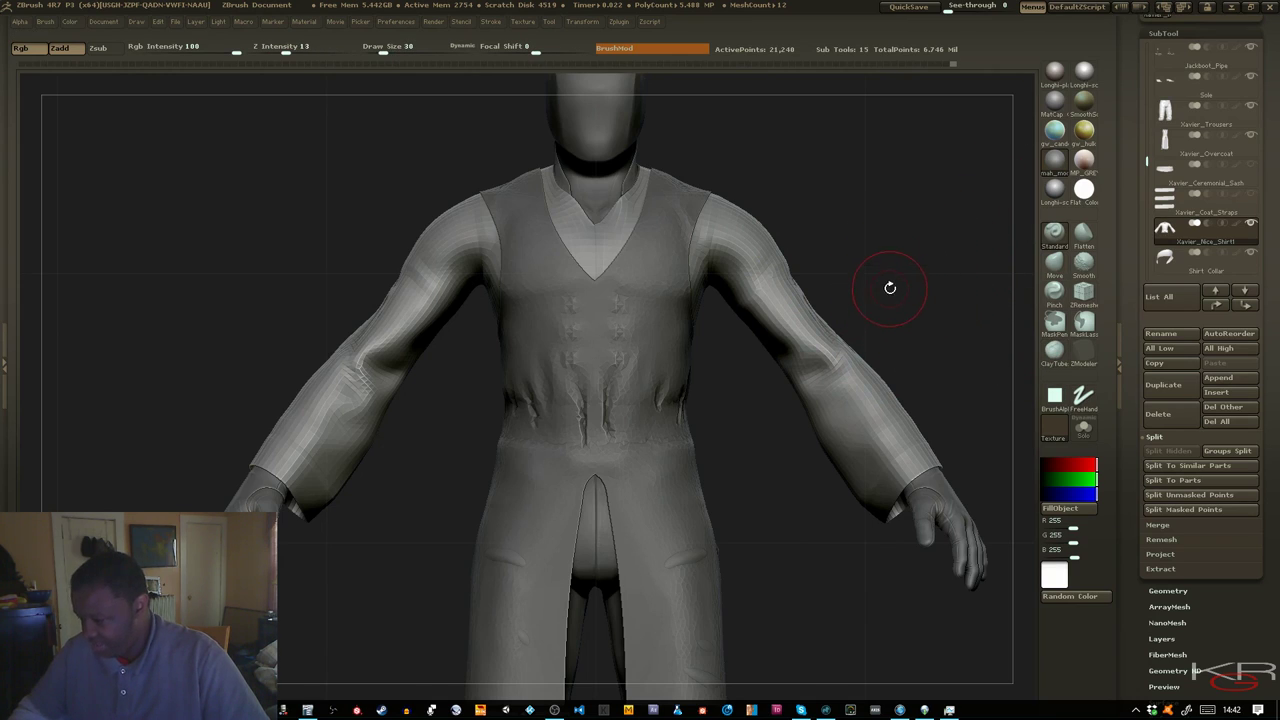
key(ctrl+d)
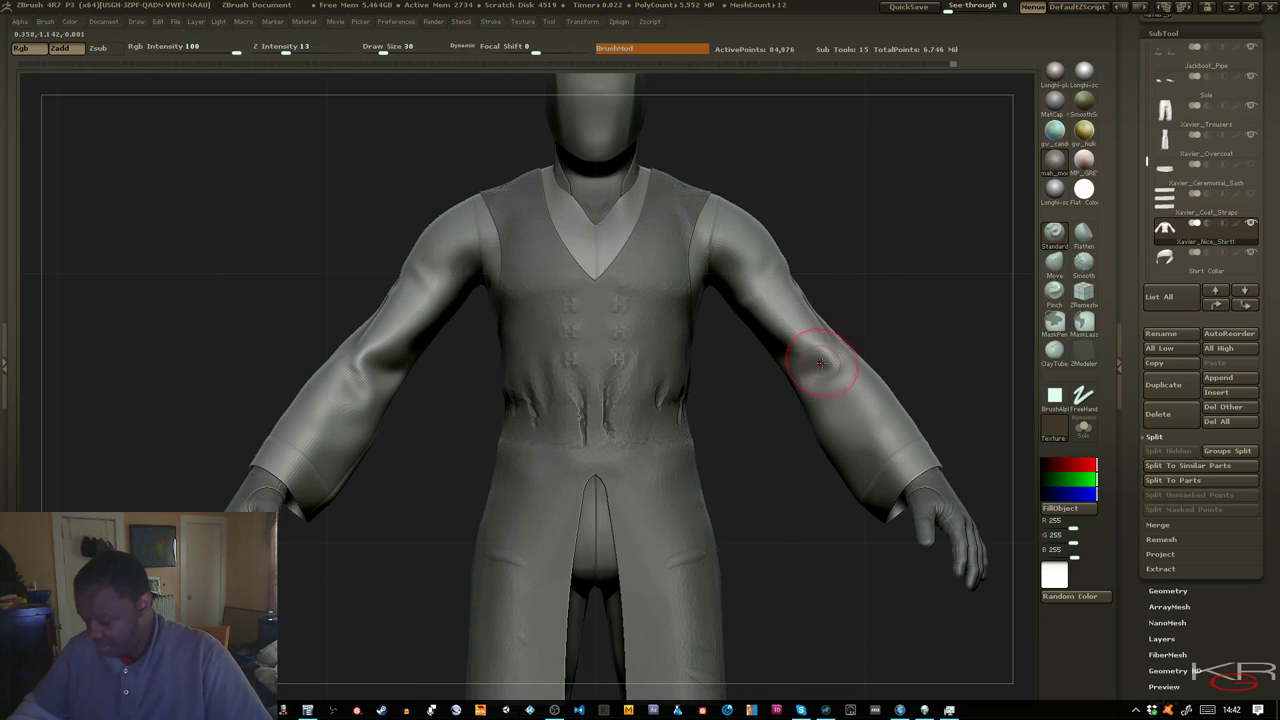
key(shift)
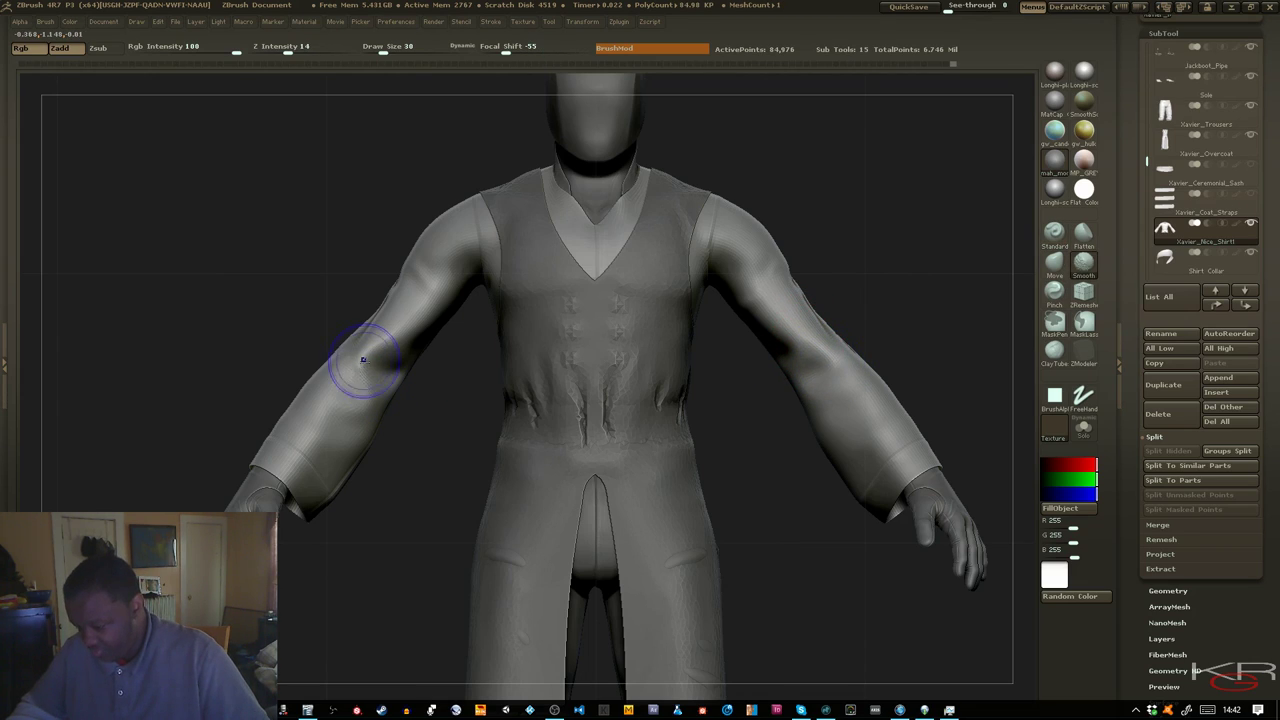
Try to carve a dent into the inner elbow of the sleeves with the Standard brush at draw size 30
mouse_move(380, 371)
alt+mouse_down()
mouse_move(343, 357)
mouse_move(371, 371)
alt+mouse_up()
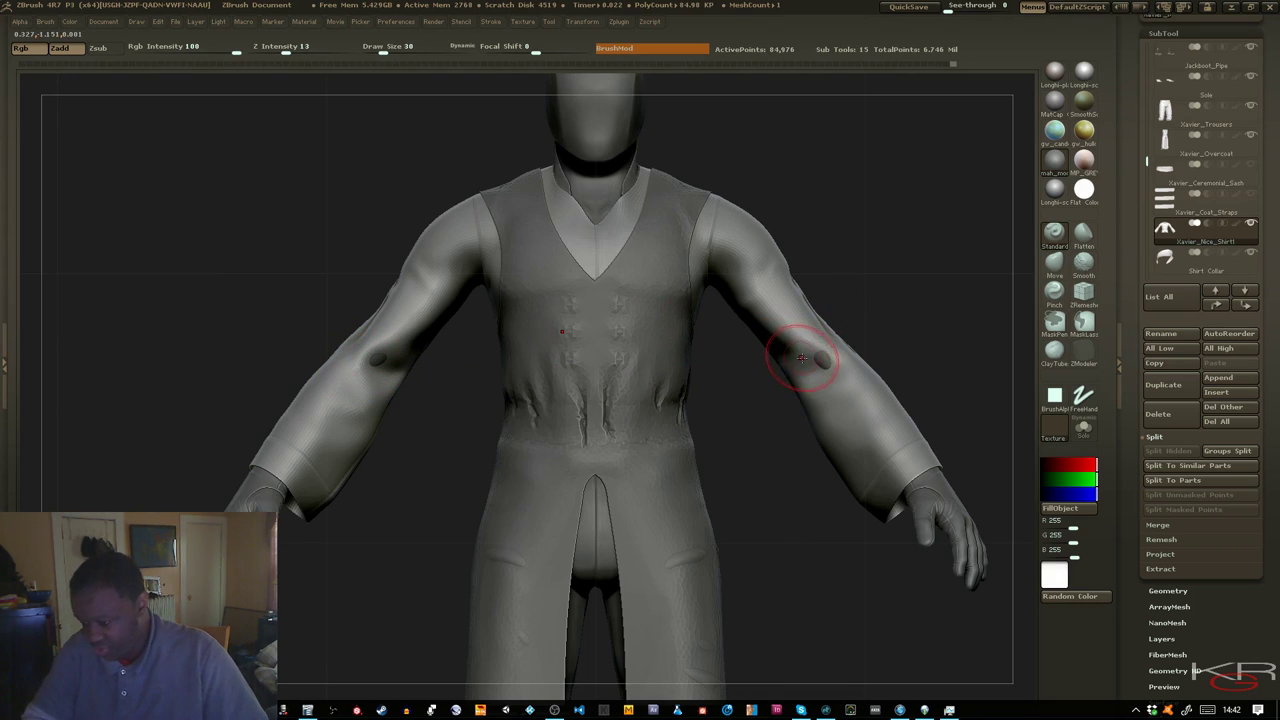
shift+drag(797, 362, 798, 354)
key(ctrl+z)
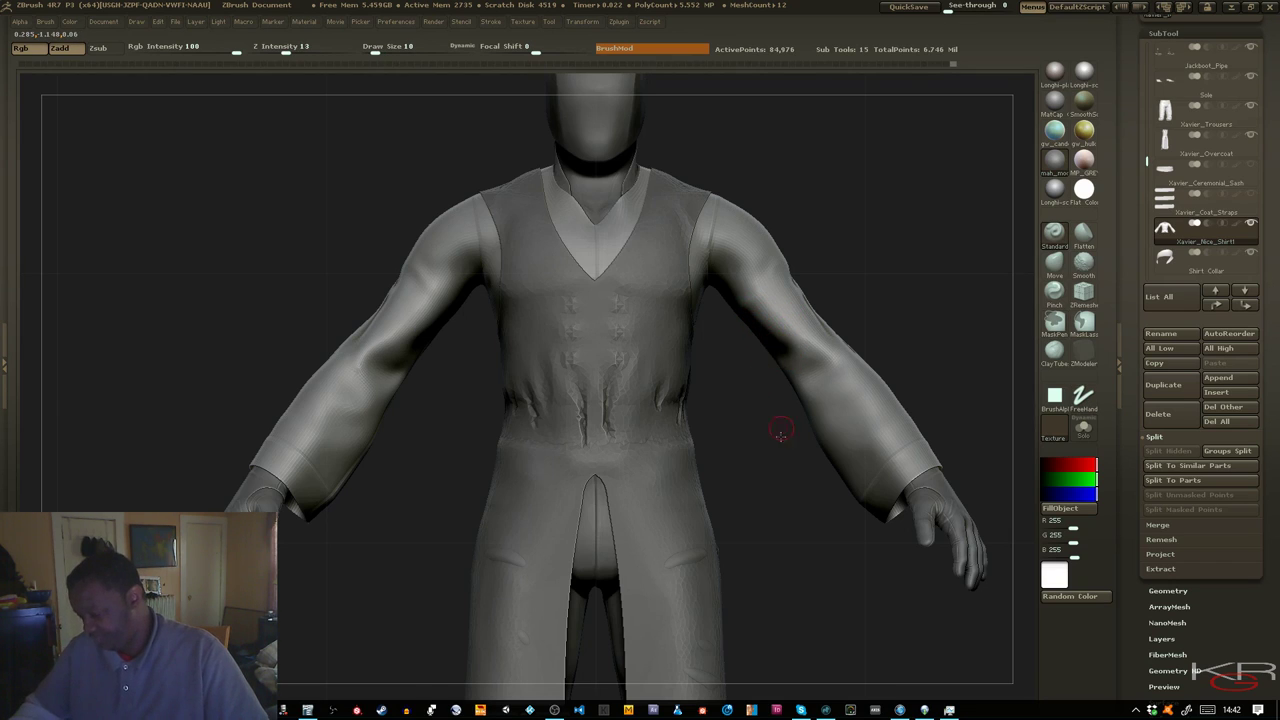
Sculpt a fold along the outer edge of the upper sleeves with the Standard brush at draw size 10 and Z intensity 13
drag(779, 434, 637, 406)
key(f)
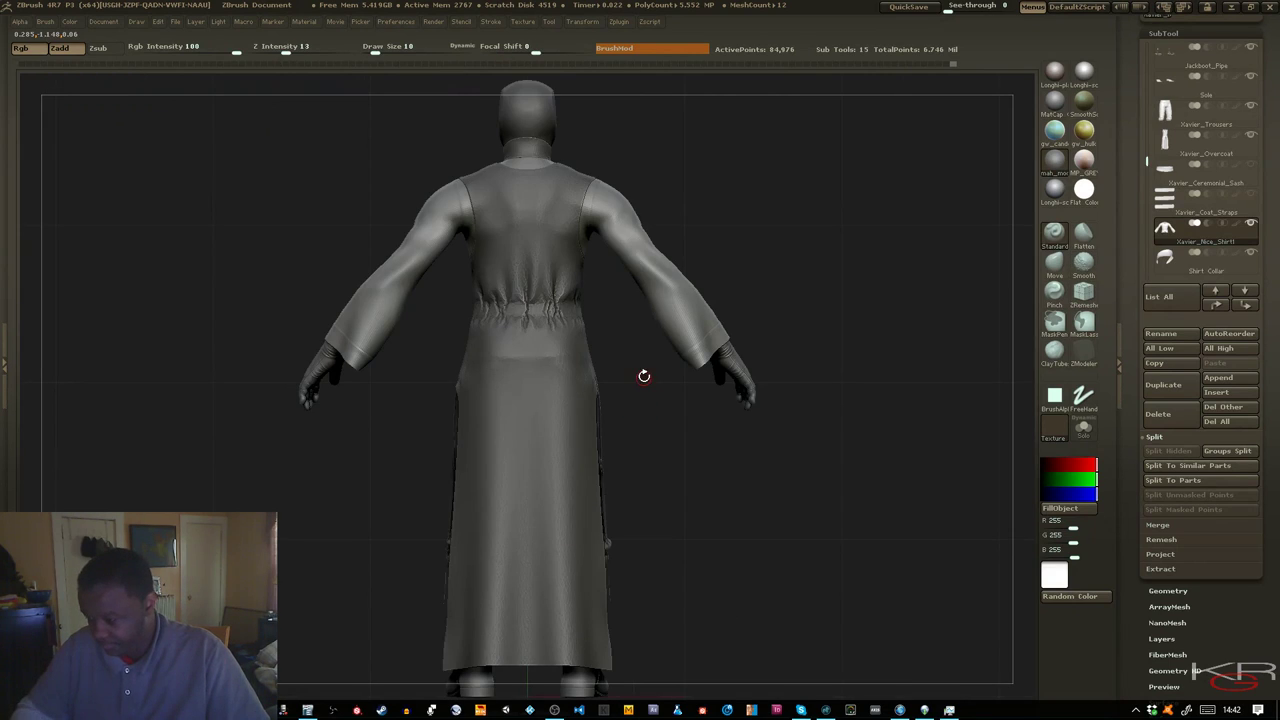
ctrl+right_drag(706, 219, 717, 264)
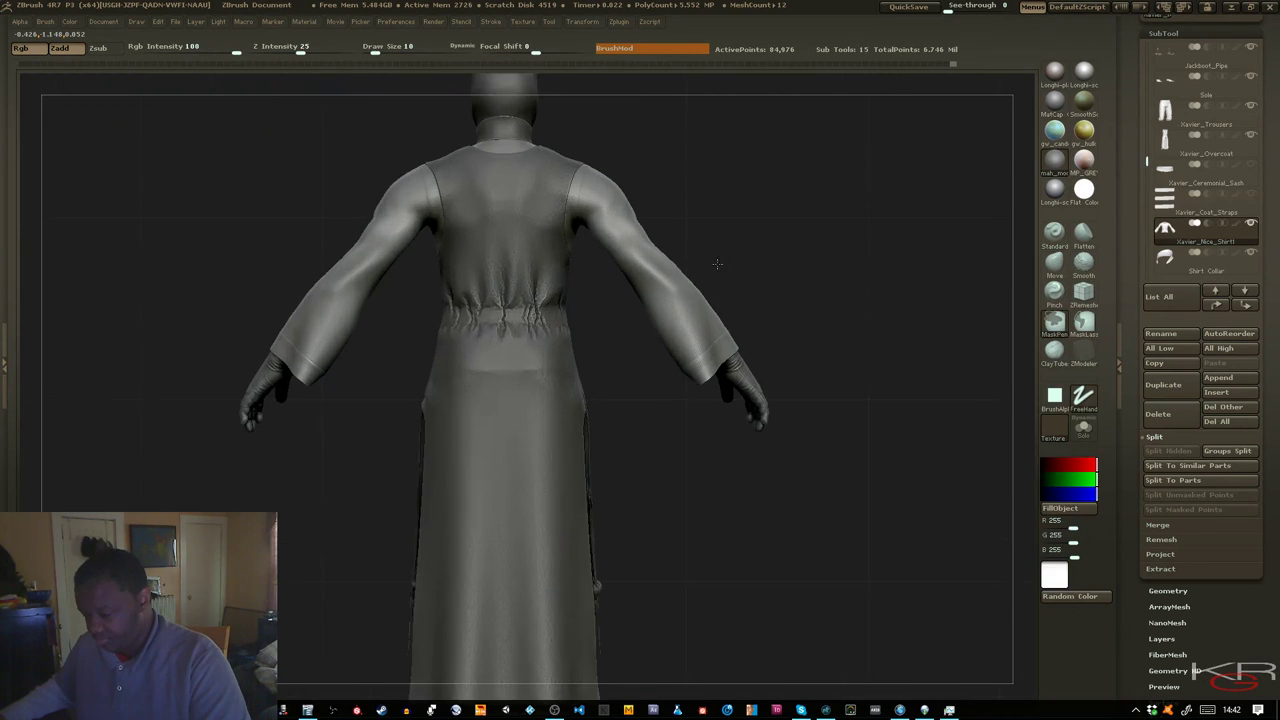
alt+drag(717, 263, 742, 344)
alt+drag(770, 253, 528, 361)
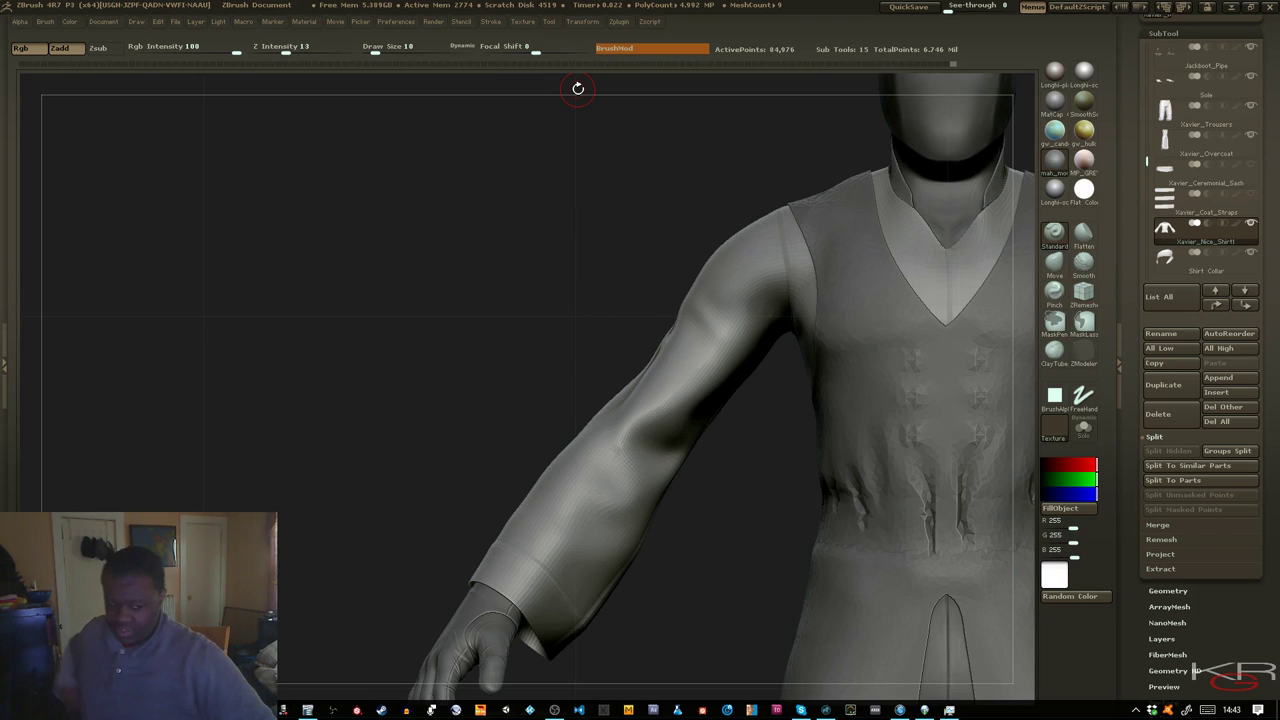
drag(597, 371, 561, 320)
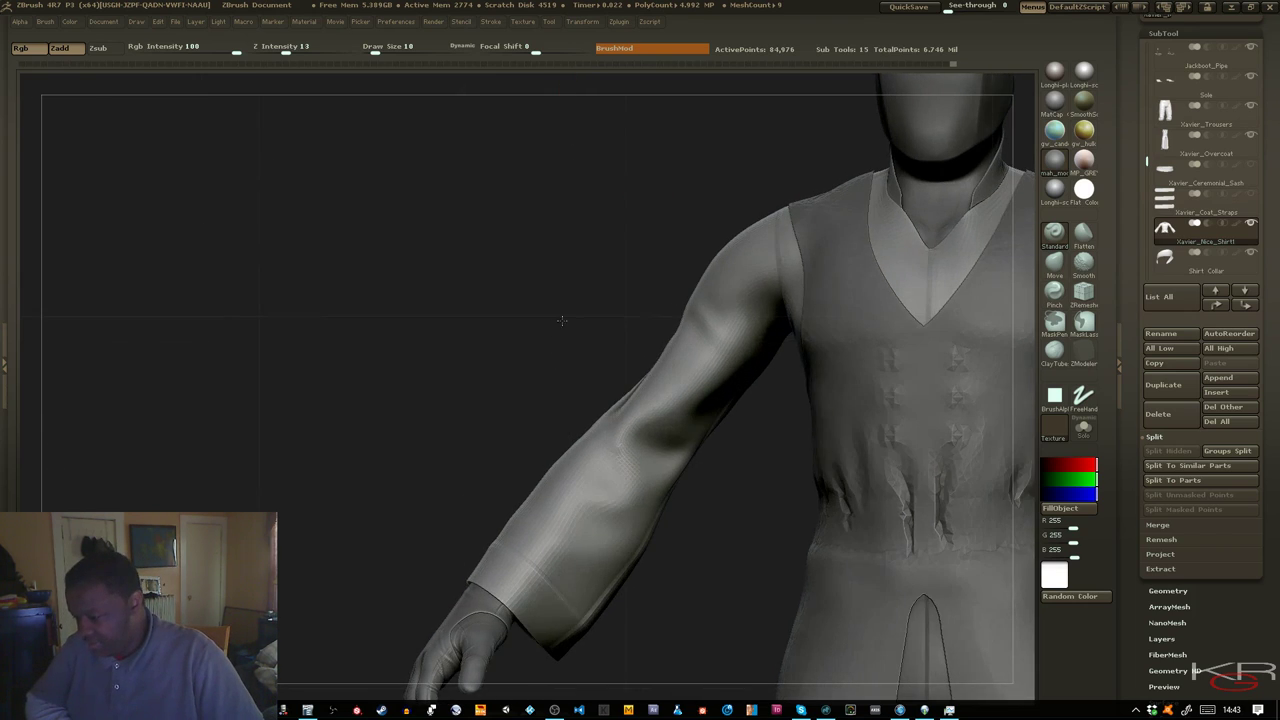
drag(647, 349, 650, 382)
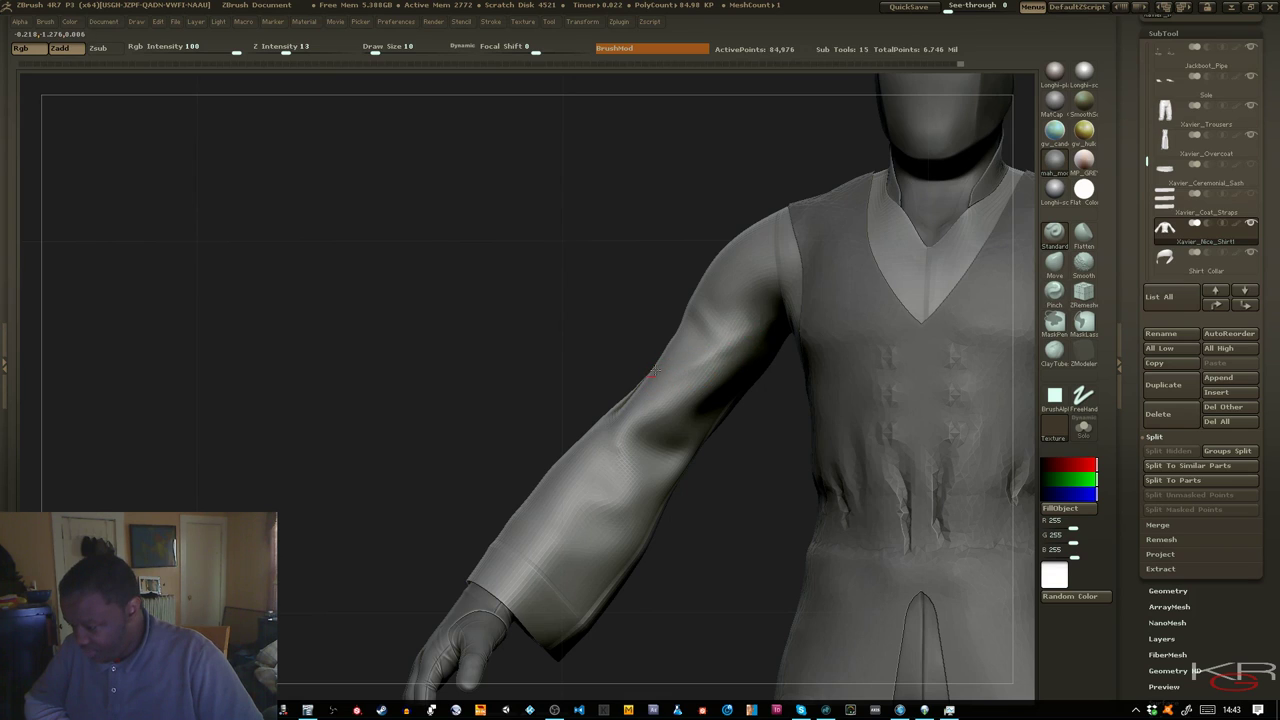
drag(606, 348, 730, 347)
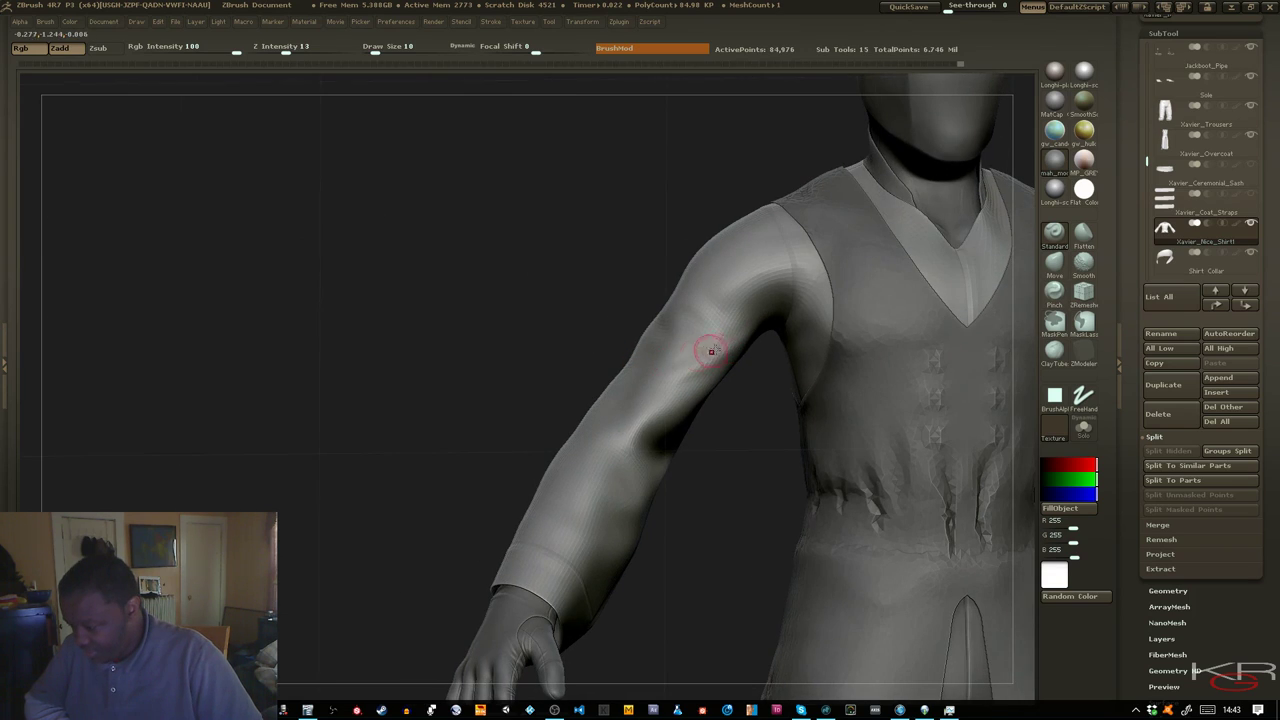
Continue the folds around the back and outer side of the upper sleeves with the Standard brush
mouse_move(557, 313)
mouse_down()
mouse_move(752, 341)
mouse_move(594, 320)
mouse_move(683, 314)
mouse_move(775, 345)
mouse_move(794, 337)
mouse_move(752, 351)
mouse_up()
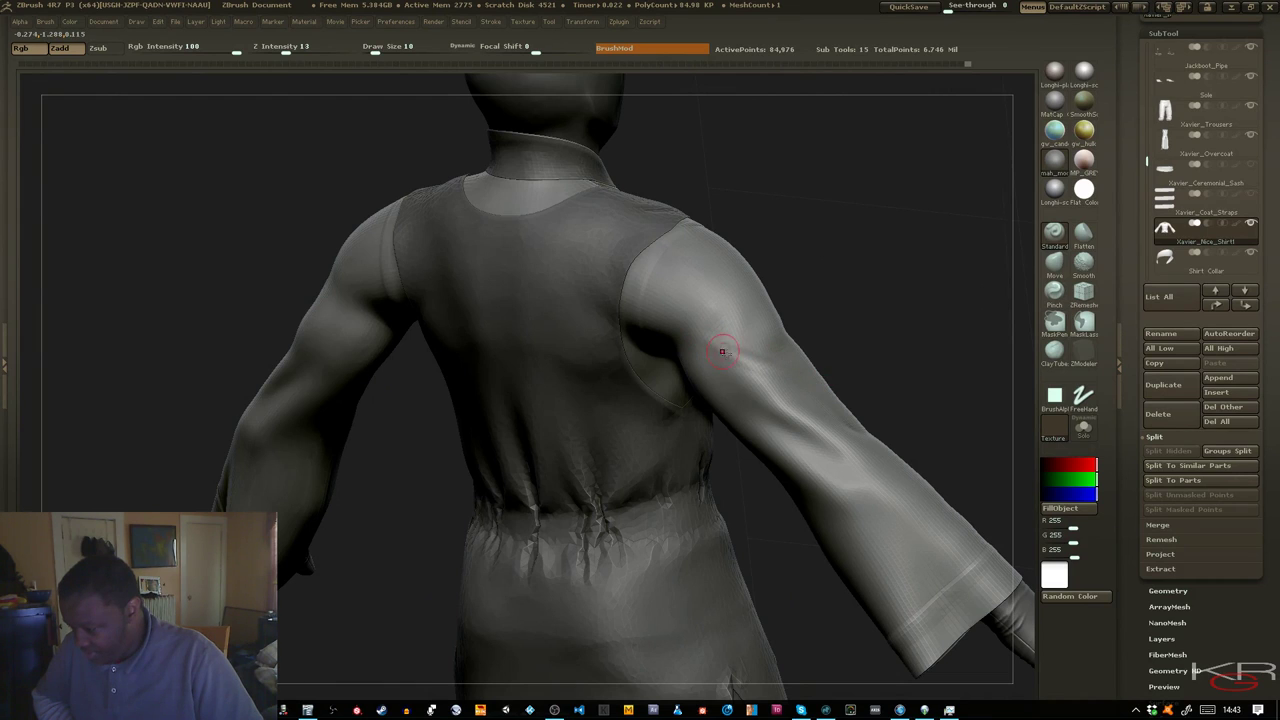
shift+drag(882, 346, 880, 340)
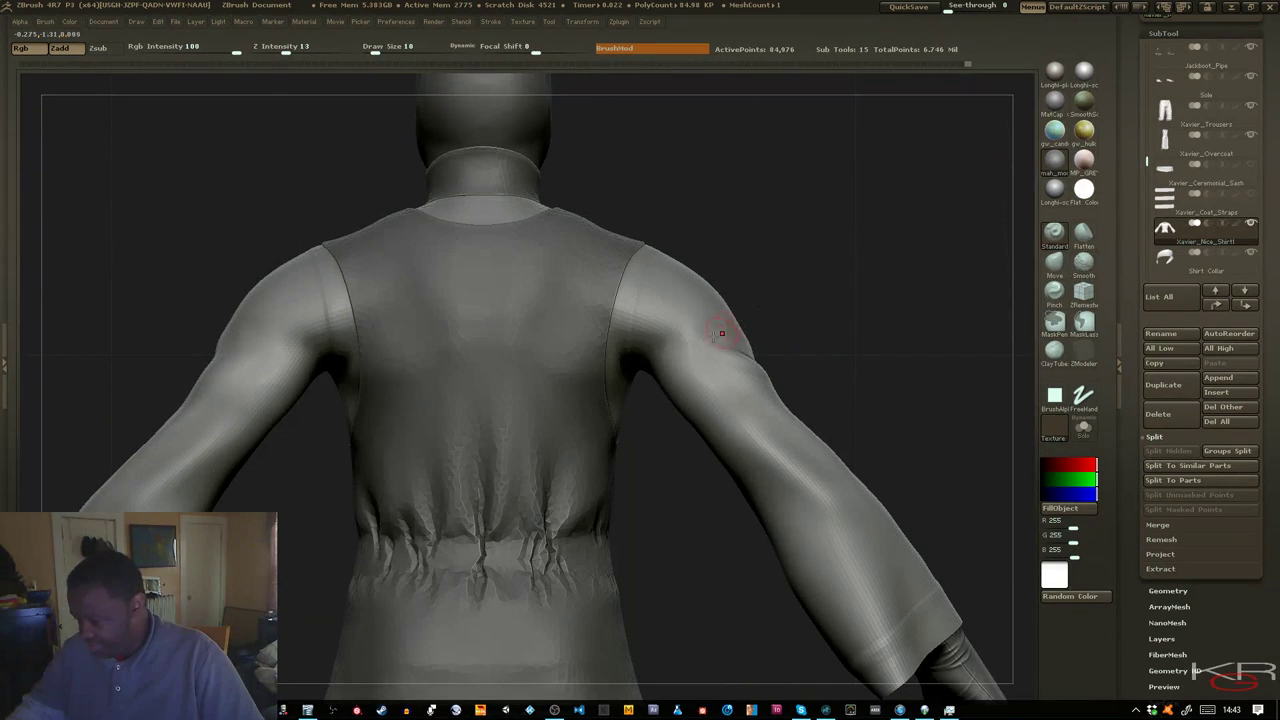
drag(783, 334, 684, 344)
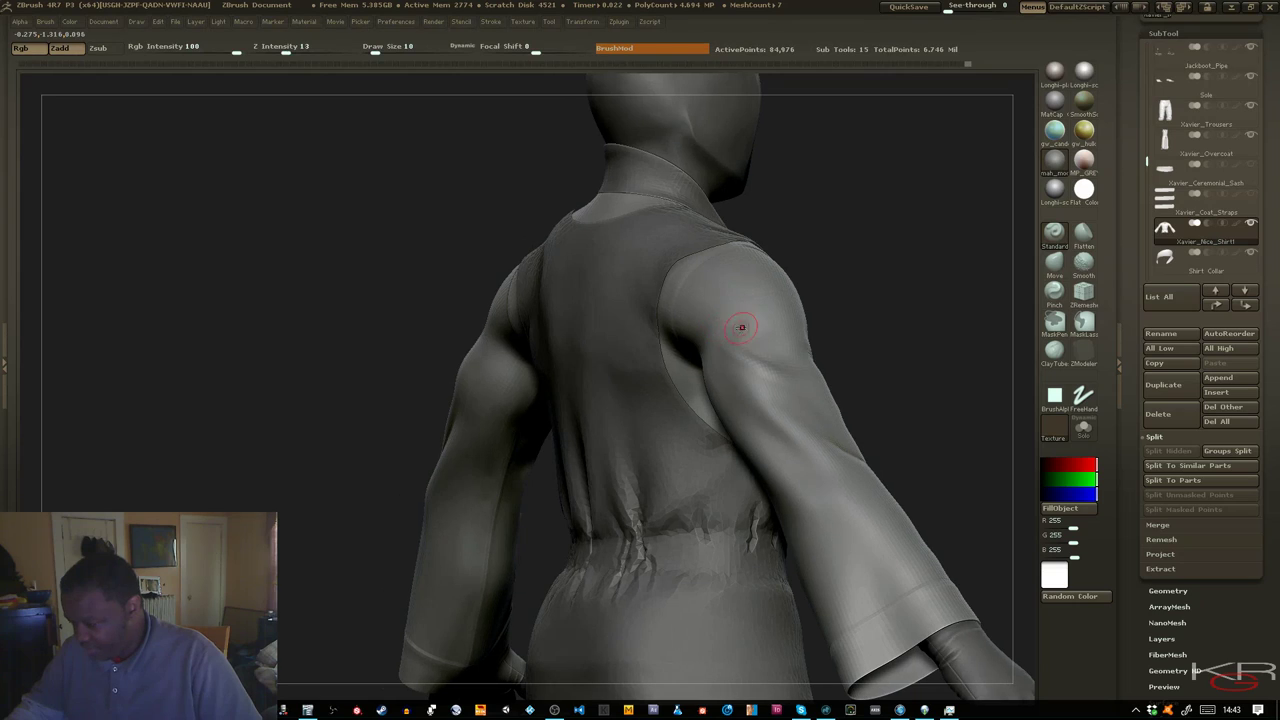
drag(886, 369, 730, 328)
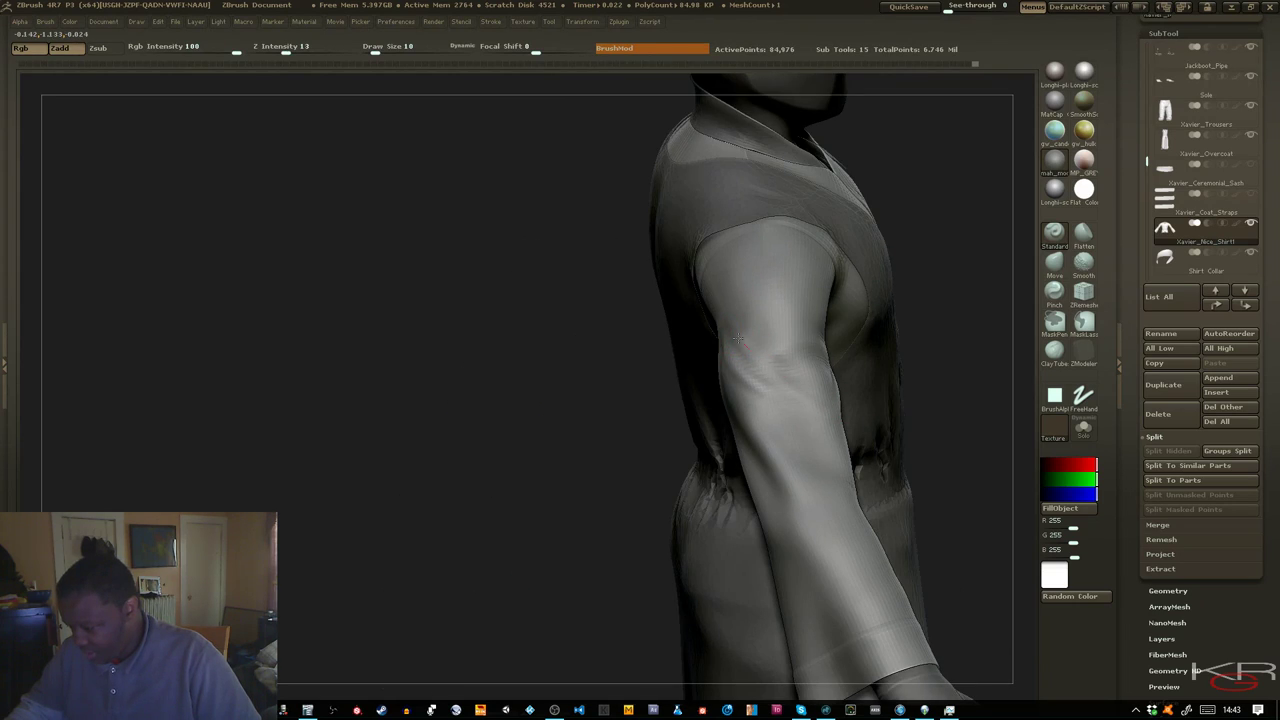
Sculpt creases across the front and outer side of the elbows, keeping the Standard brush at draw size 10
mouse_move(594, 333)
mouse_down()
mouse_move(570, 325)
mouse_move(597, 317)
mouse_up()
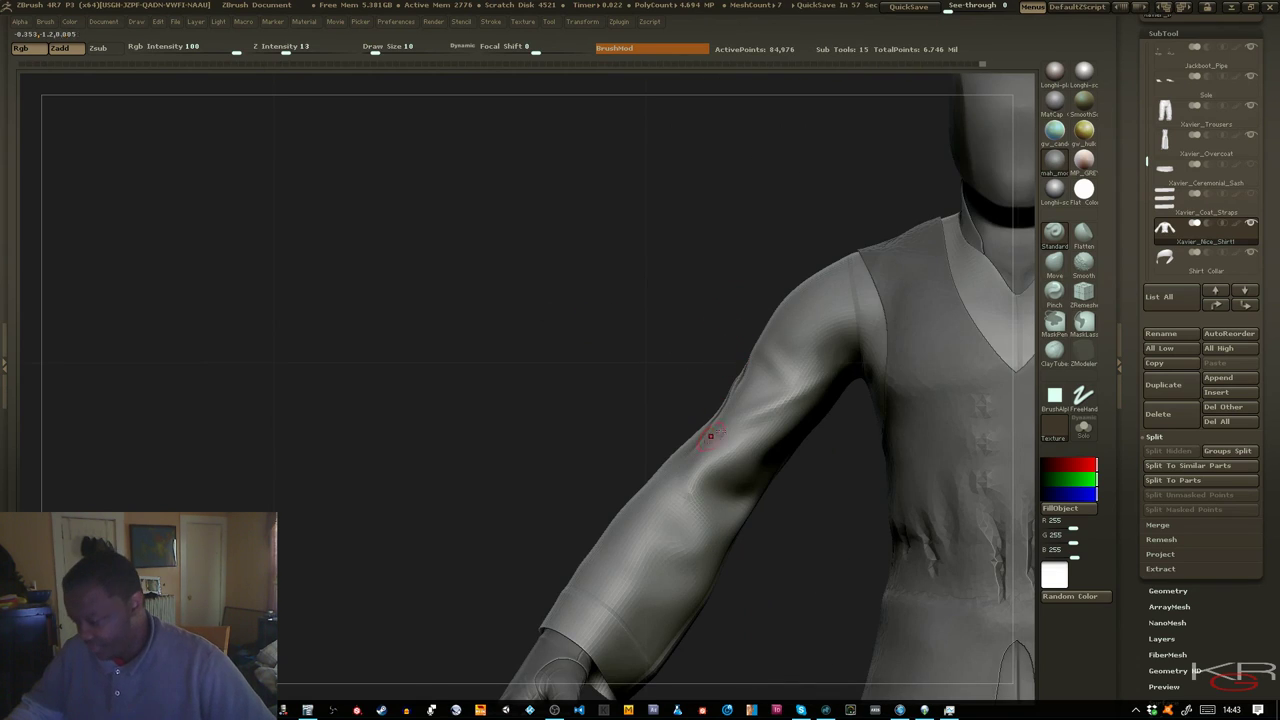
mouse_move(645, 407)
mouse_down()
mouse_move(634, 363)
mouse_move(591, 363)
mouse_move(632, 400)
mouse_up()
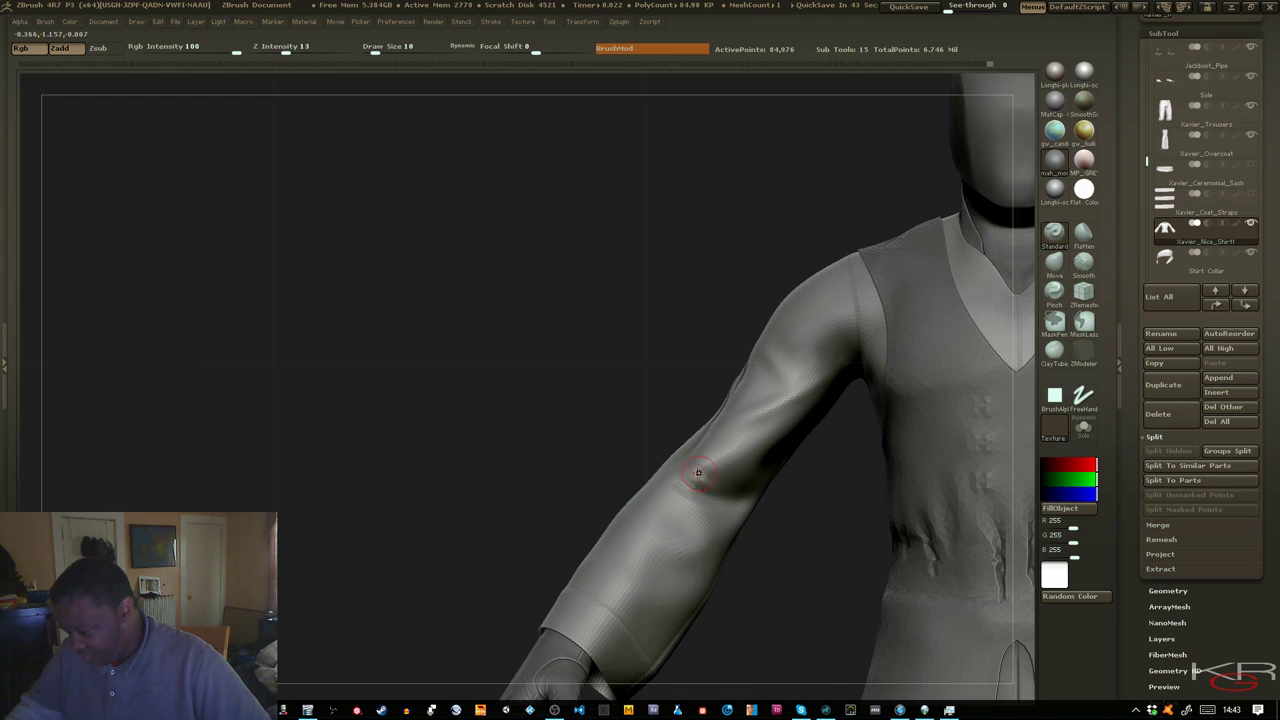
drag(668, 460, 682, 429)
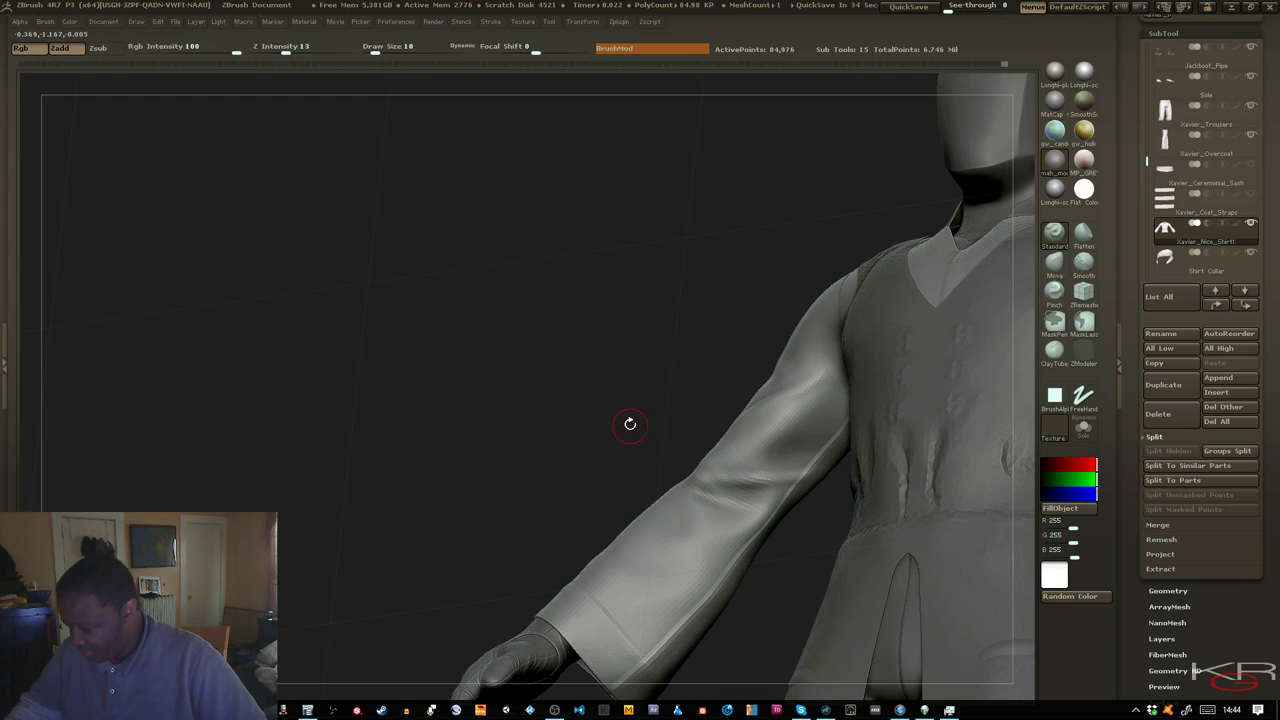
drag(630, 424, 660, 457)
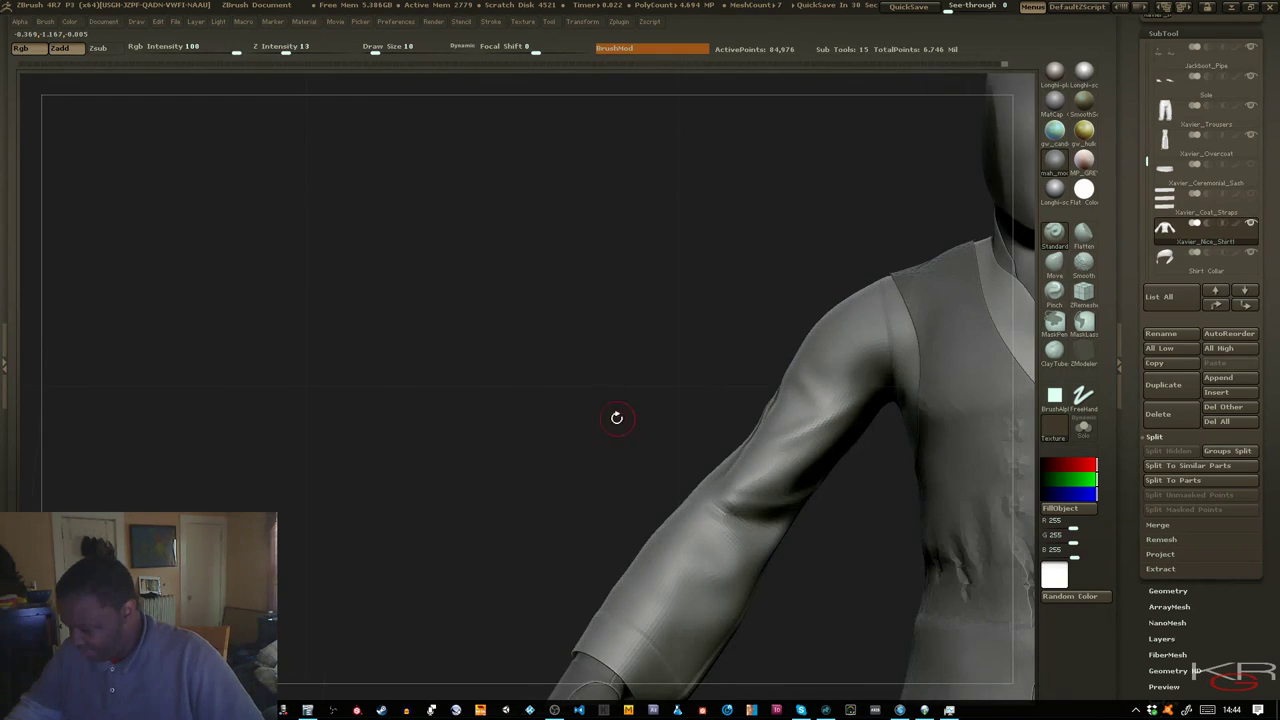
mouse_move(617, 417)
mouse_down()
mouse_move(629, 443)
mouse_move(671, 466)
mouse_move(646, 461)
mouse_move(690, 490)
mouse_up()
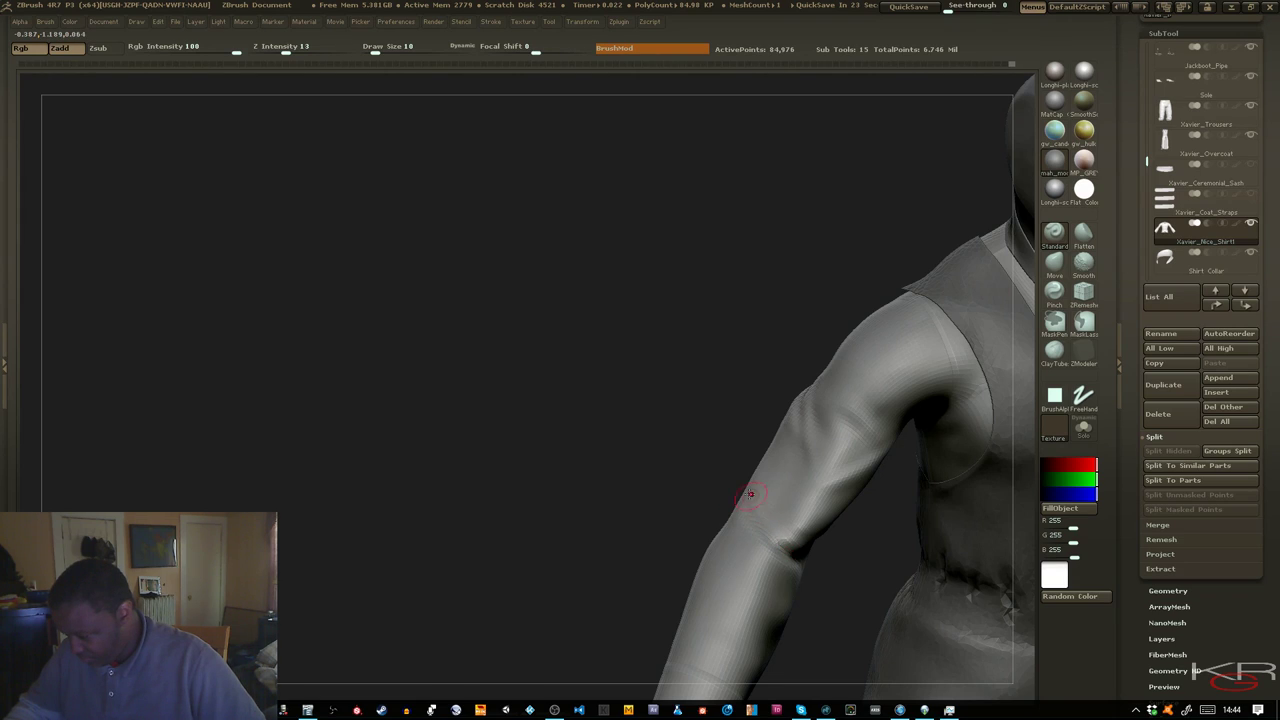
drag(634, 437, 636, 405)
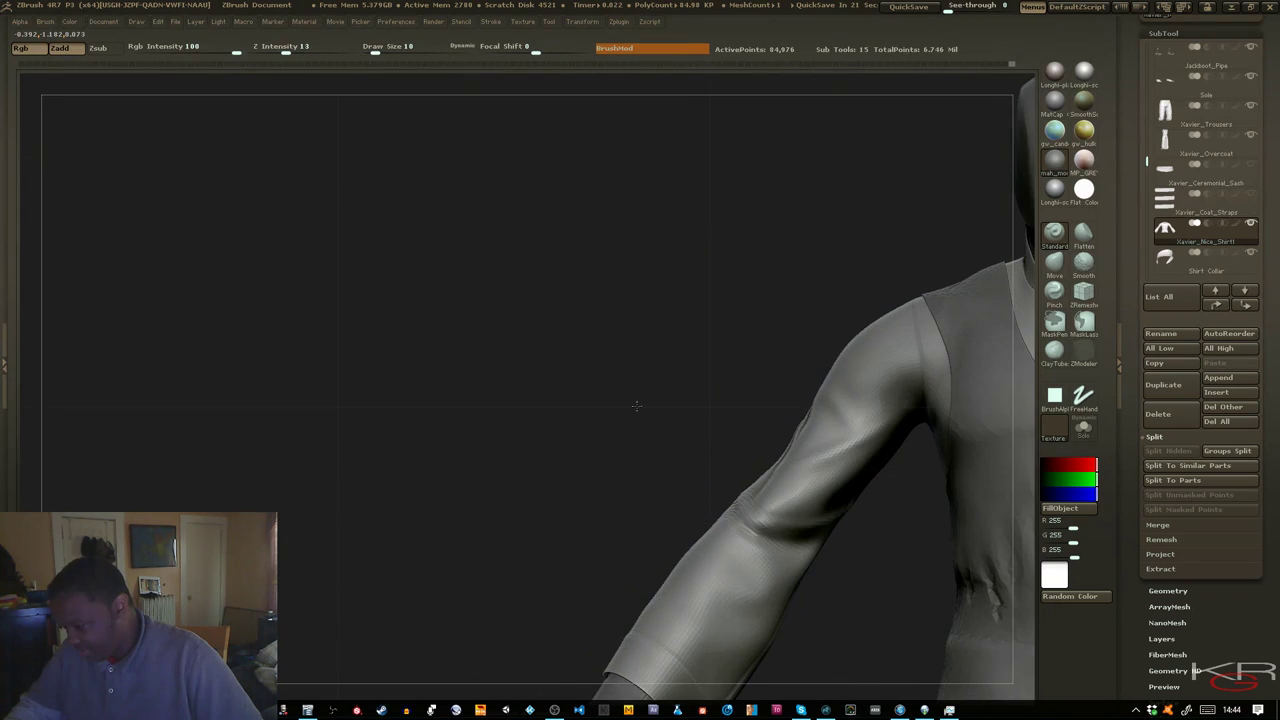
Refine the elbow creases and the folds just above them with the Standard brush at draw size 8
drag(851, 591, 790, 585)
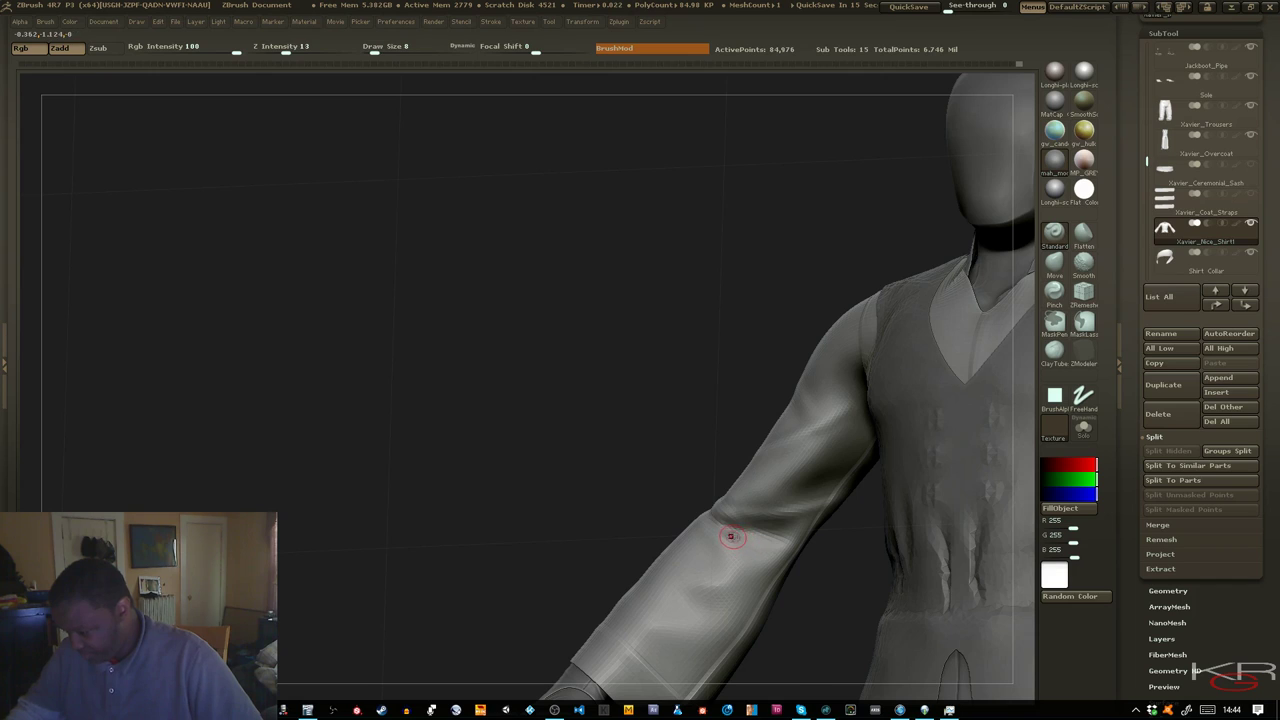
drag(836, 575, 669, 477)
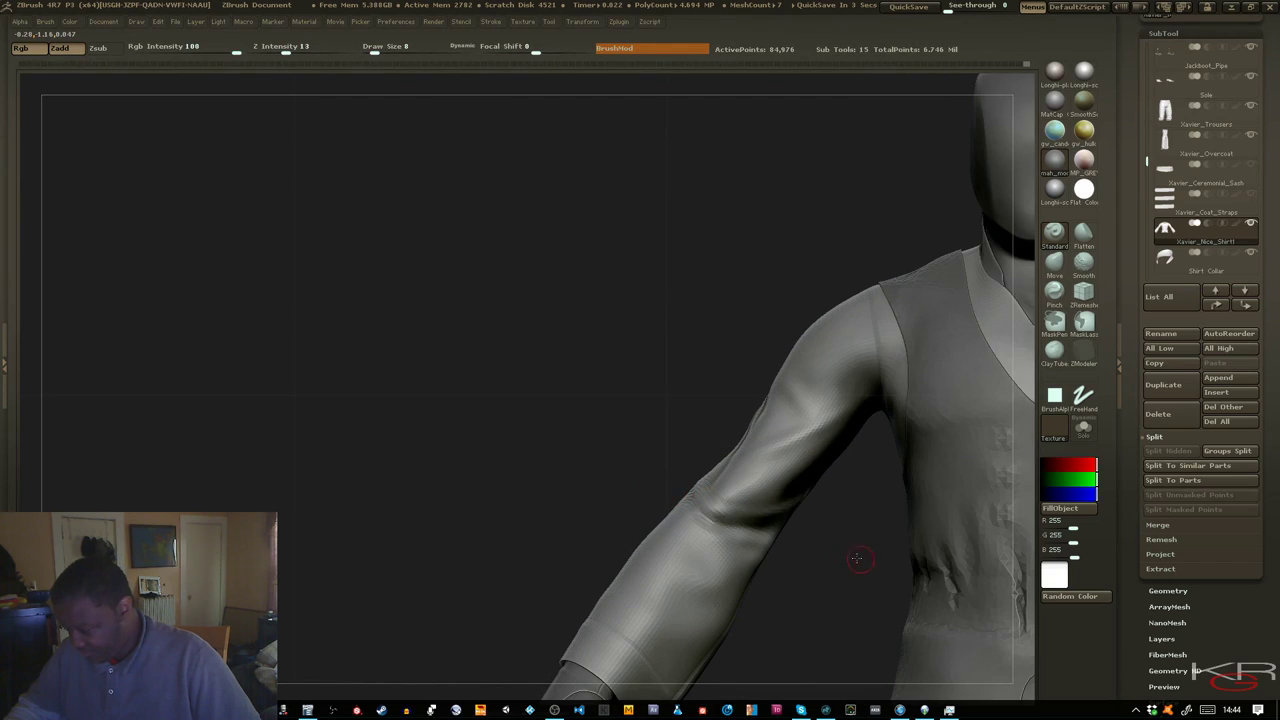
drag(857, 558, 737, 457)
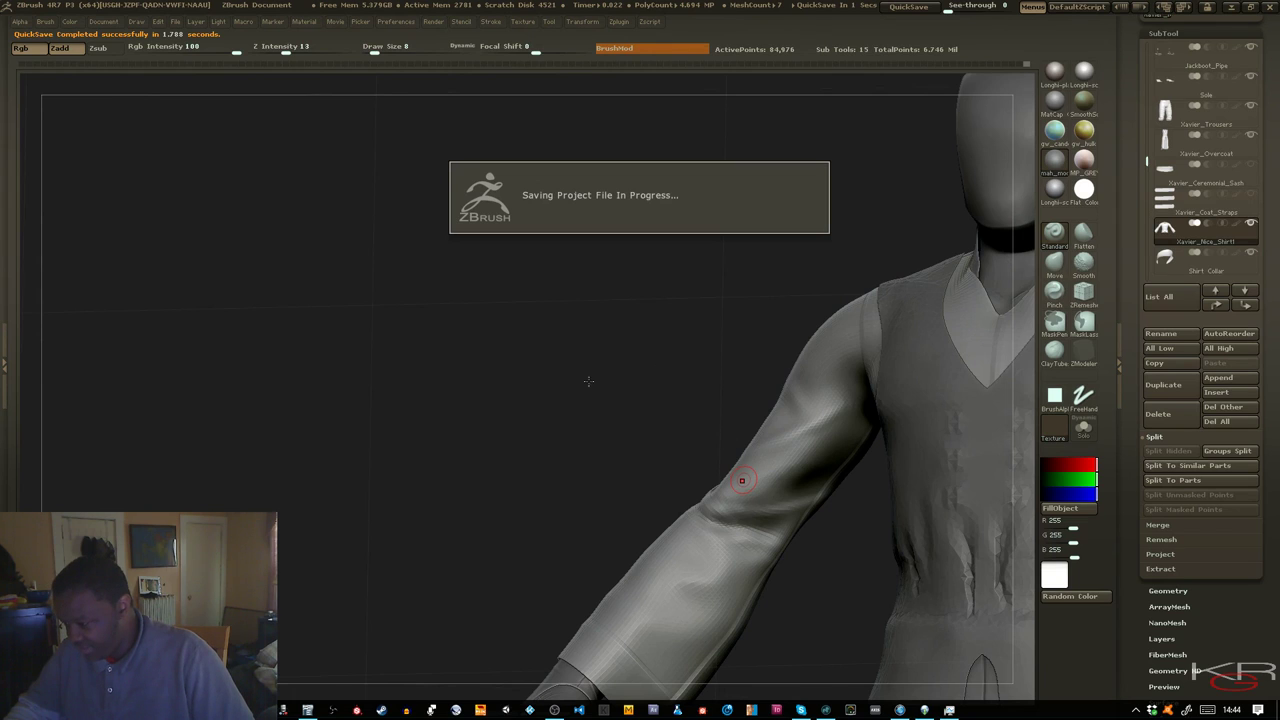
drag(586, 386, 762, 430)
Lower the shirt one subdivision level and smooth the back of the sleeves near the armpits at draw size 22
drag(893, 531, 934, 340)
key(shift+d)
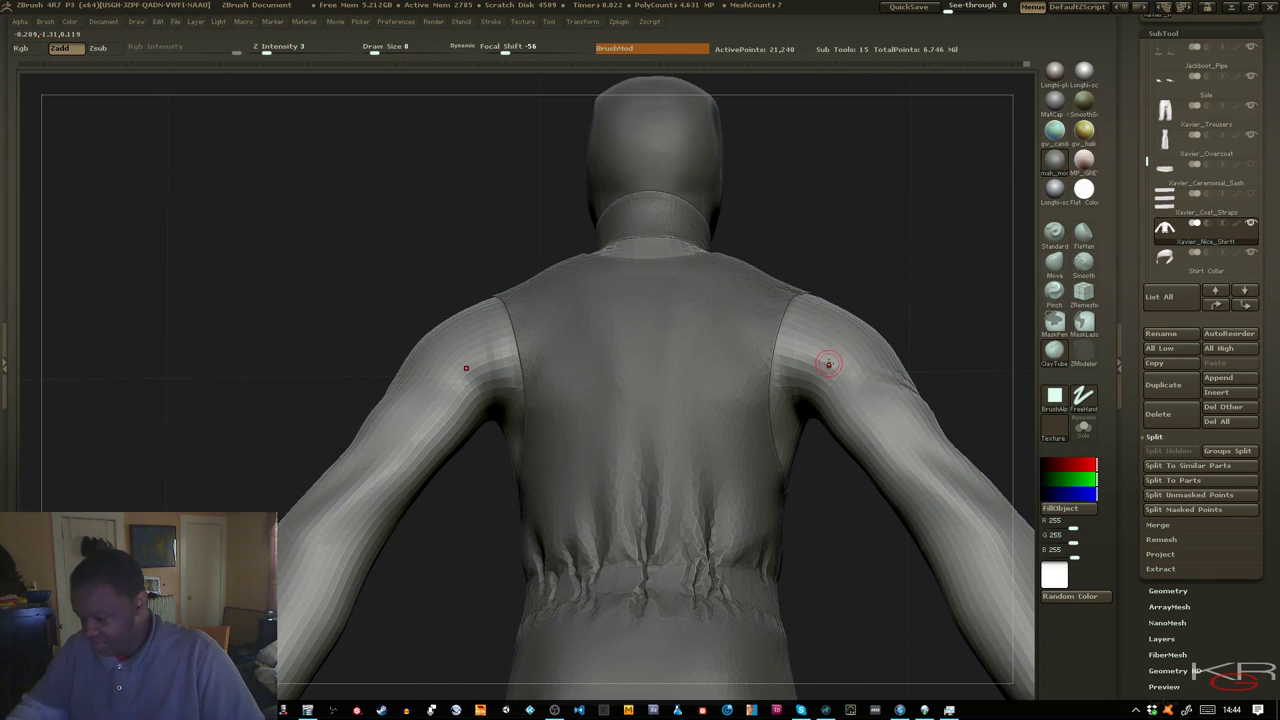
key(bracketright)
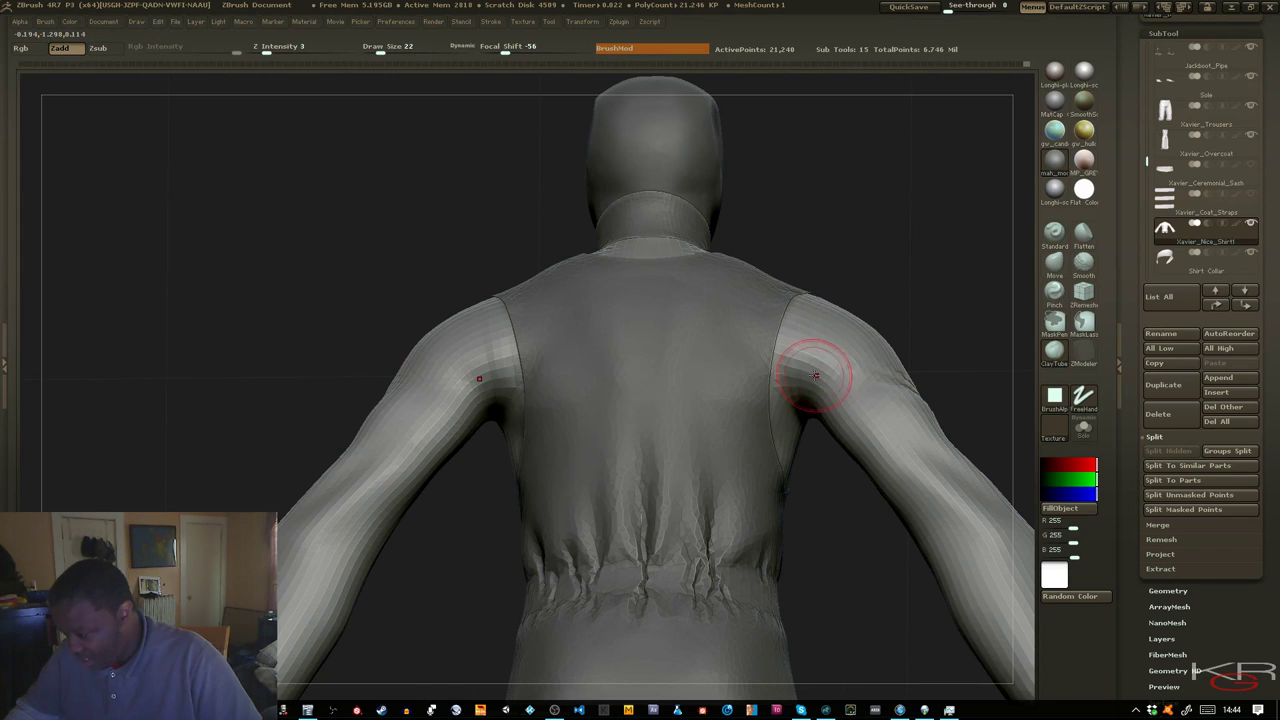
drag(831, 510, 818, 392)
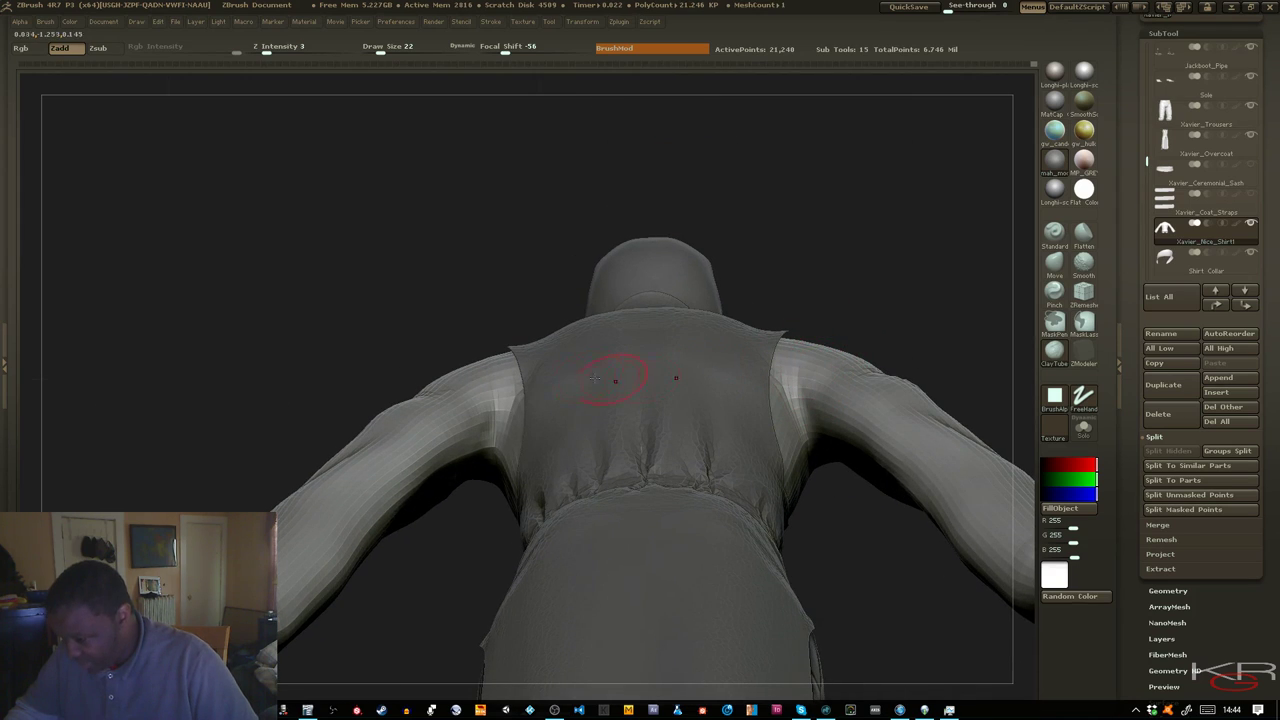
drag(866, 257, 837, 357)
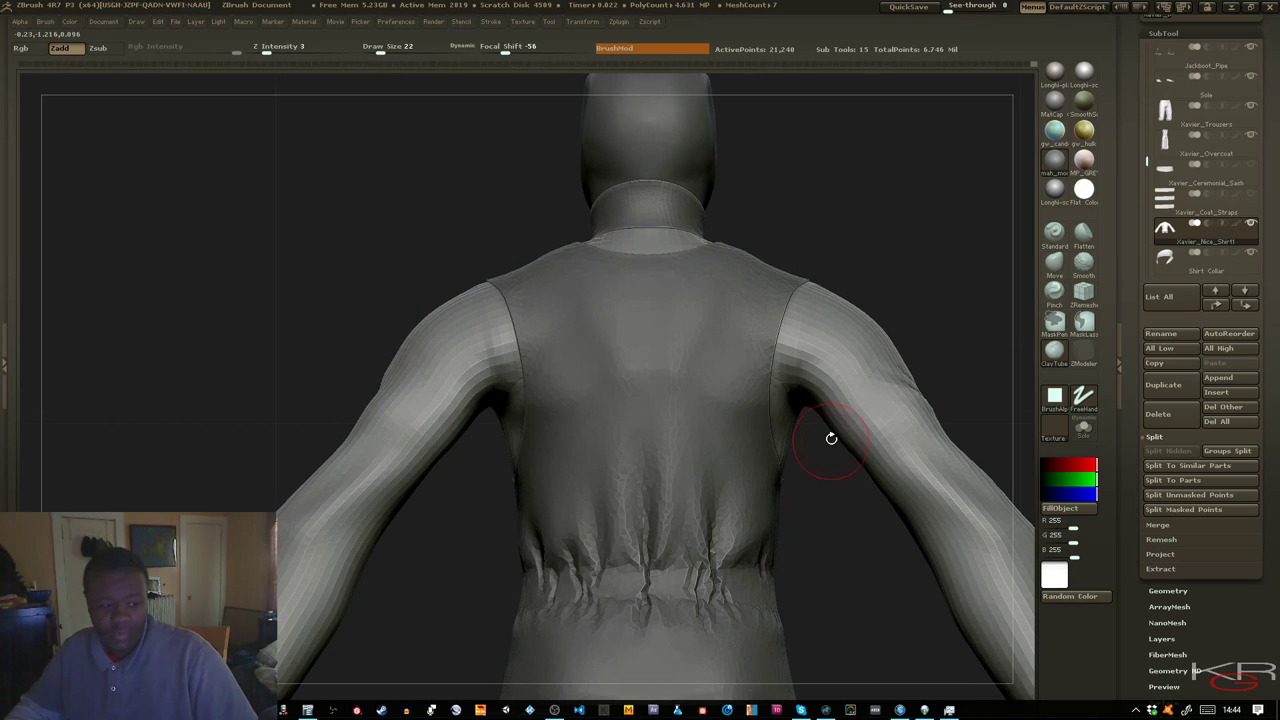
mouse_move(837, 503)
mouse_down()
mouse_move(849, 463)
mouse_move(829, 394)
mouse_up()
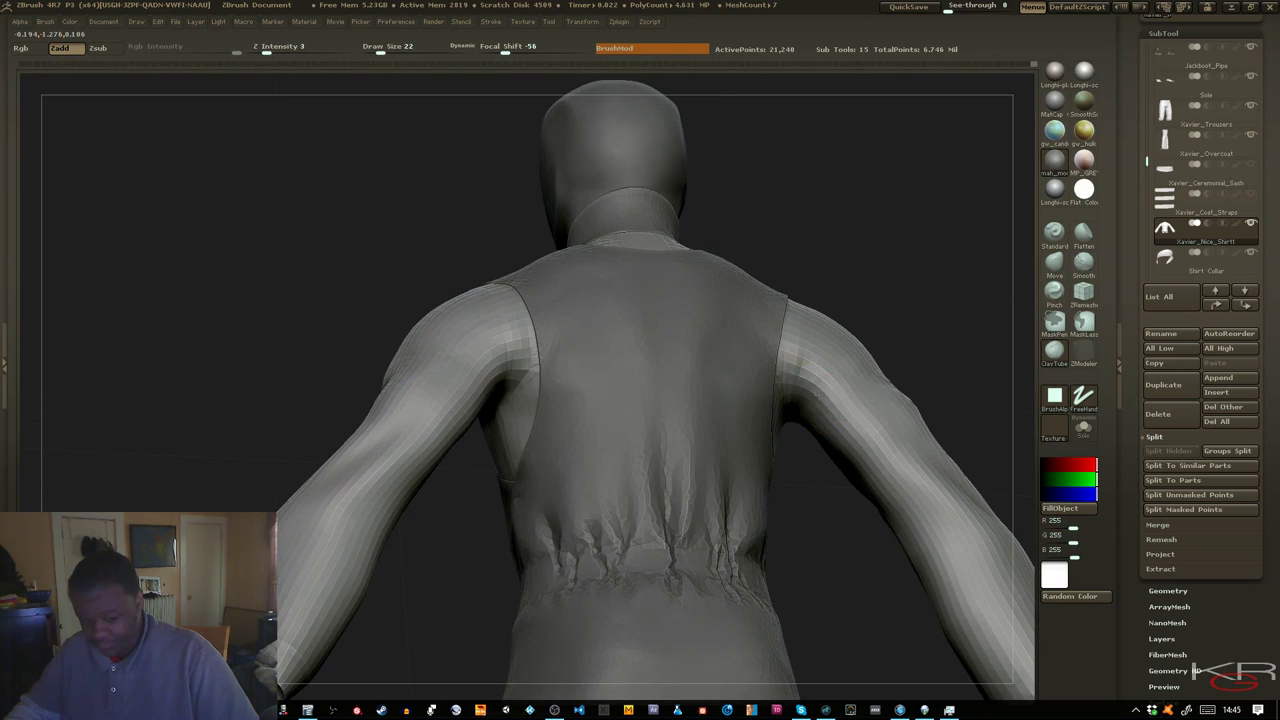
Smooth the front of the sleeves around the armpits at draw size 22
drag(905, 297, 729, 289)
drag(614, 296, 623, 286)
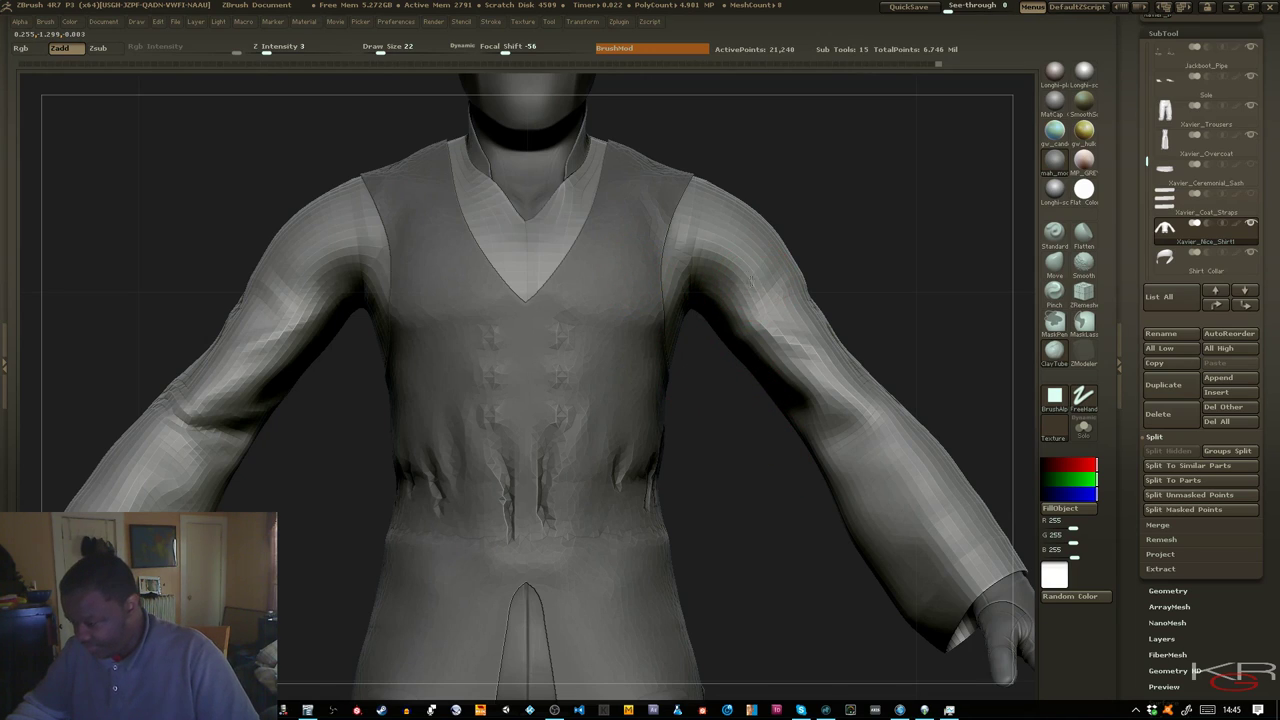
drag(767, 271, 718, 298)
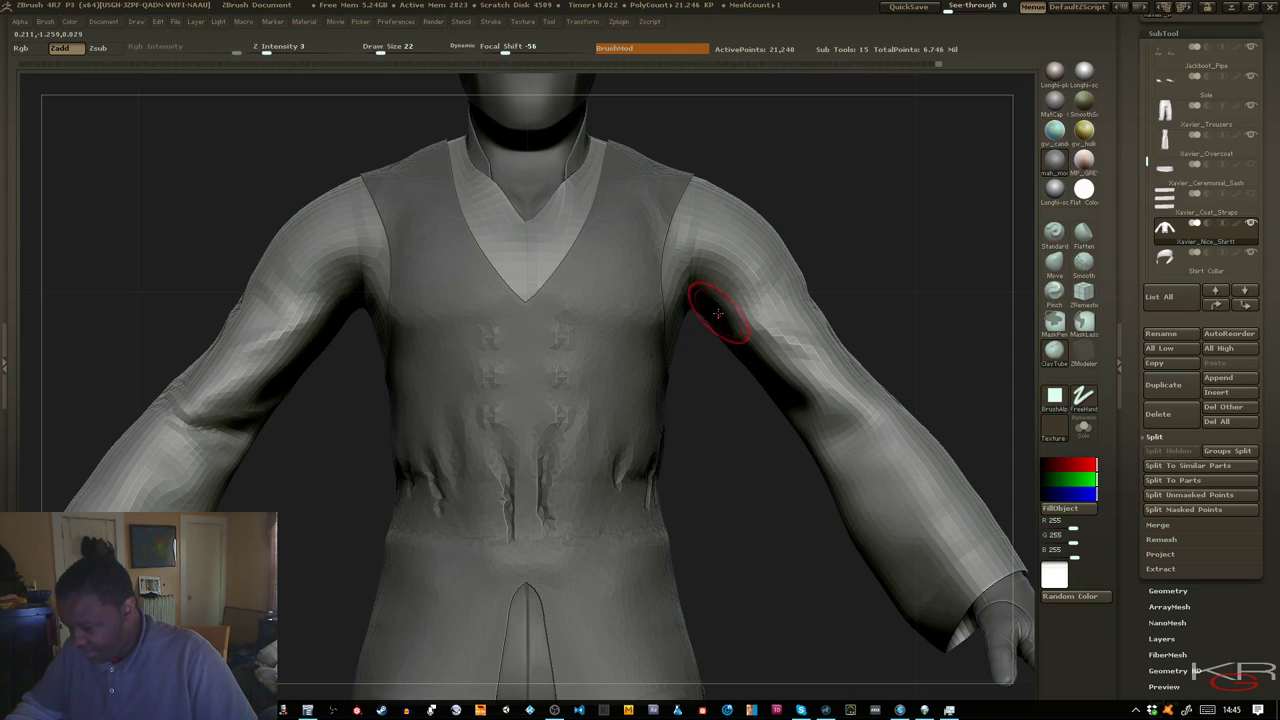
key(shift)
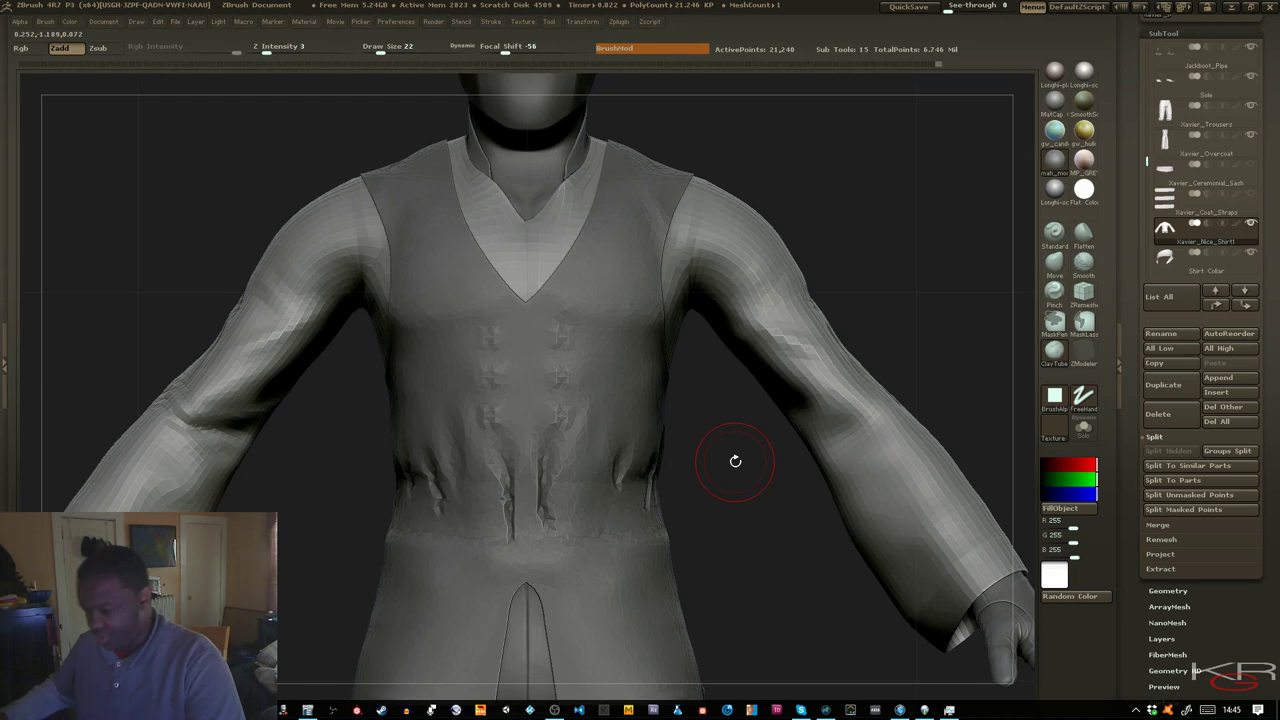
Reshape the underside and opening of the shirt cuffs with the Move brush, enlarging the draw size from 22 to 42
key(f)
ctrl+right_drag(684, 372, 690, 458)
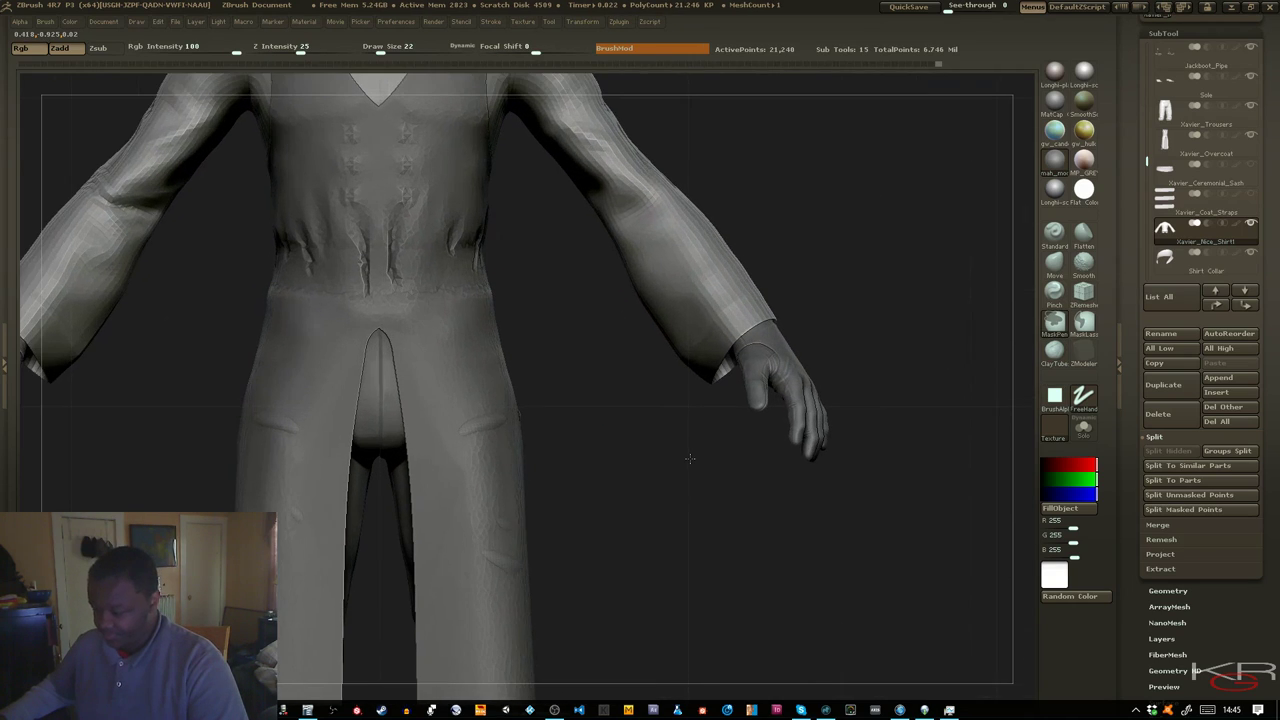
alt+right_drag(635, 399, 704, 510)
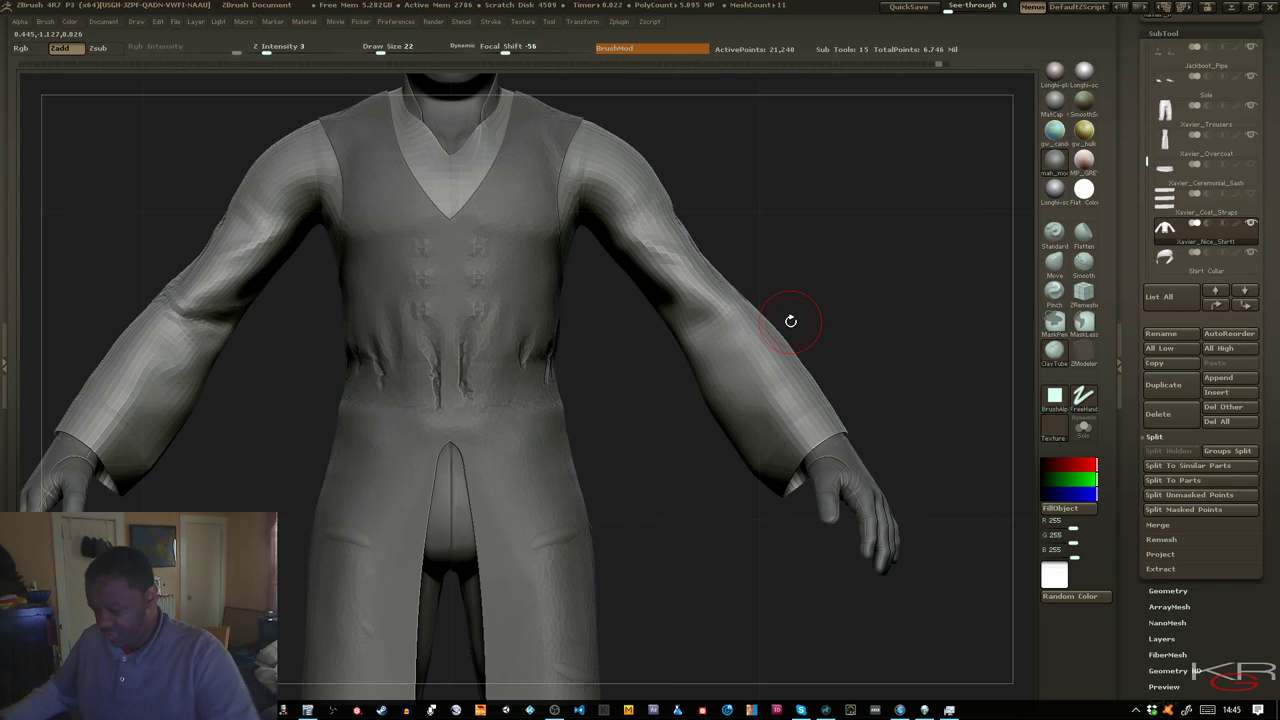
mouse_move(829, 252)
mouse_down()
mouse_move(961, 319)
mouse_move(922, 262)
mouse_move(932, 201)
mouse_move(928, 212)
mouse_up()
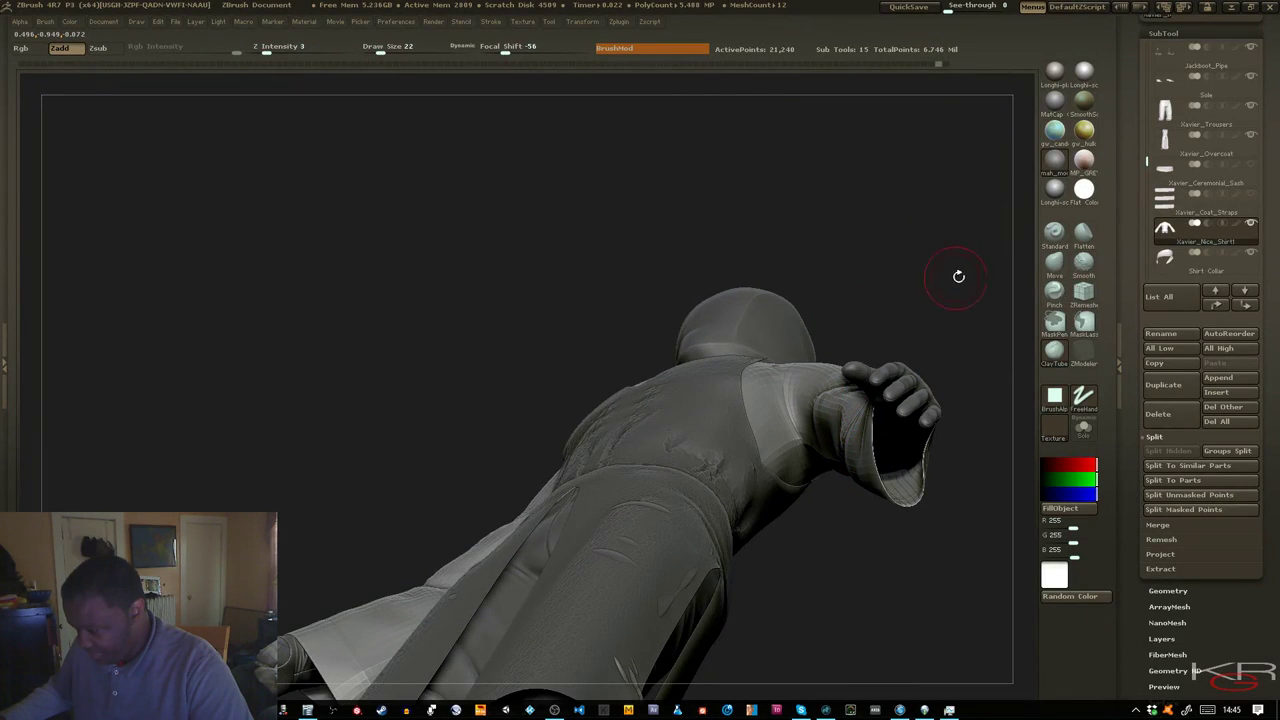
click(1054, 261)
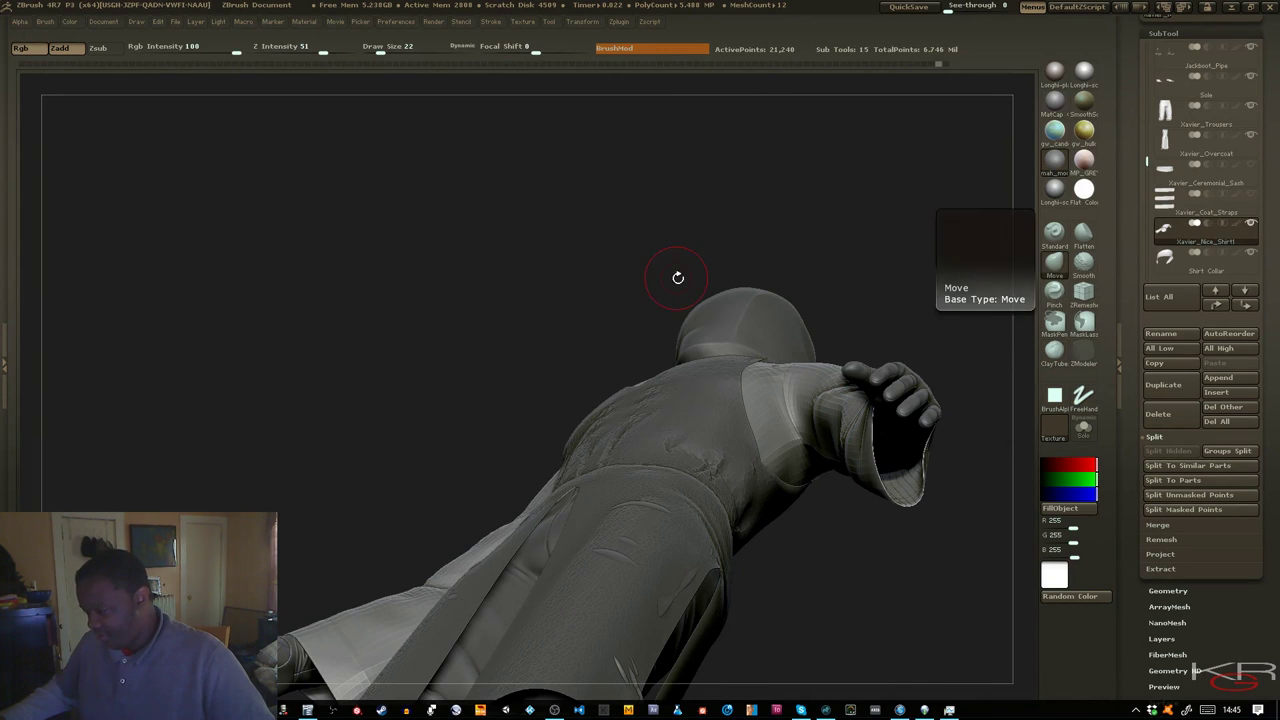
drag(678, 277, 896, 263)
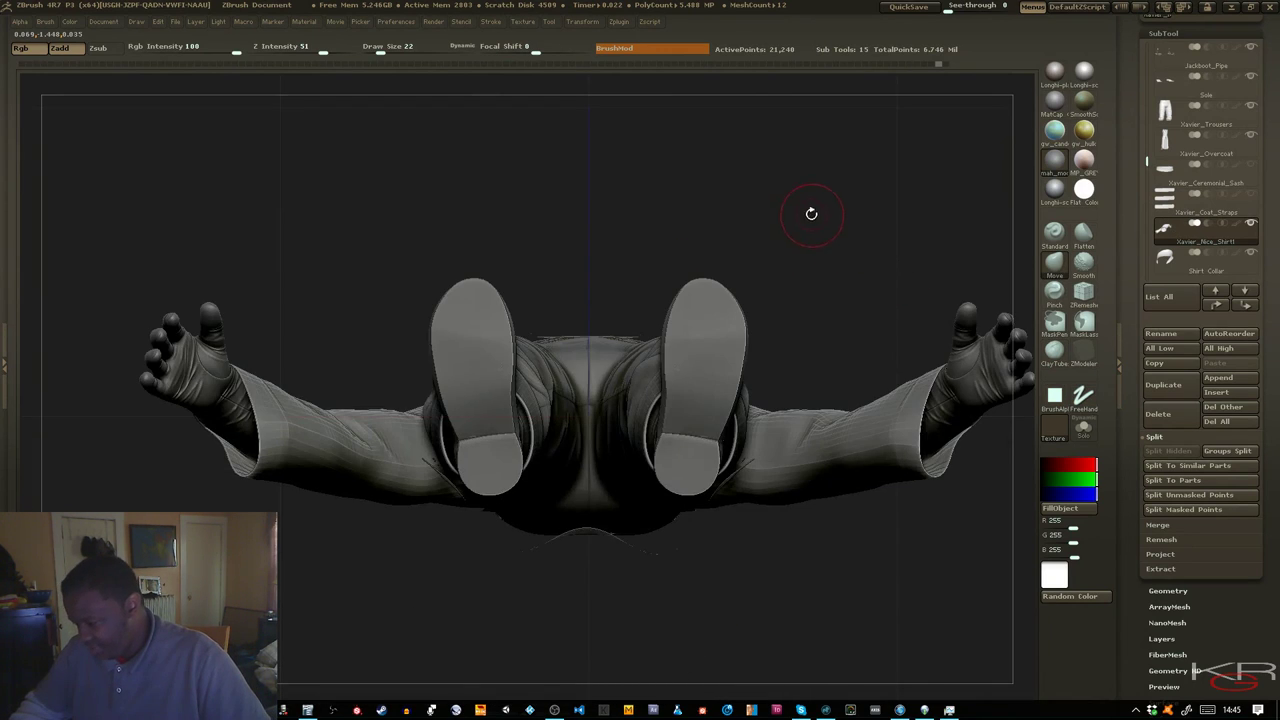
mouse_move(811, 213)
mouse_down()
mouse_move(933, 282)
mouse_move(921, 275)
mouse_move(929, 297)
mouse_move(909, 286)
mouse_move(903, 223)
mouse_up()
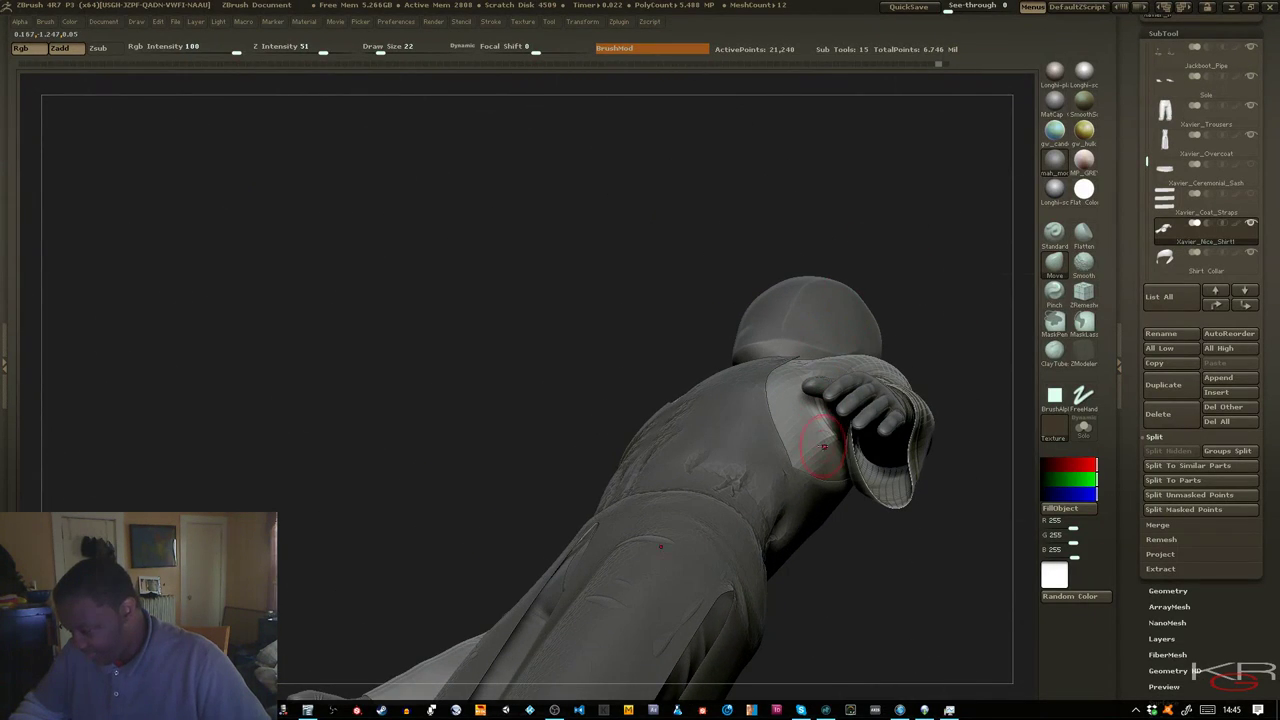
drag(872, 558, 849, 491)
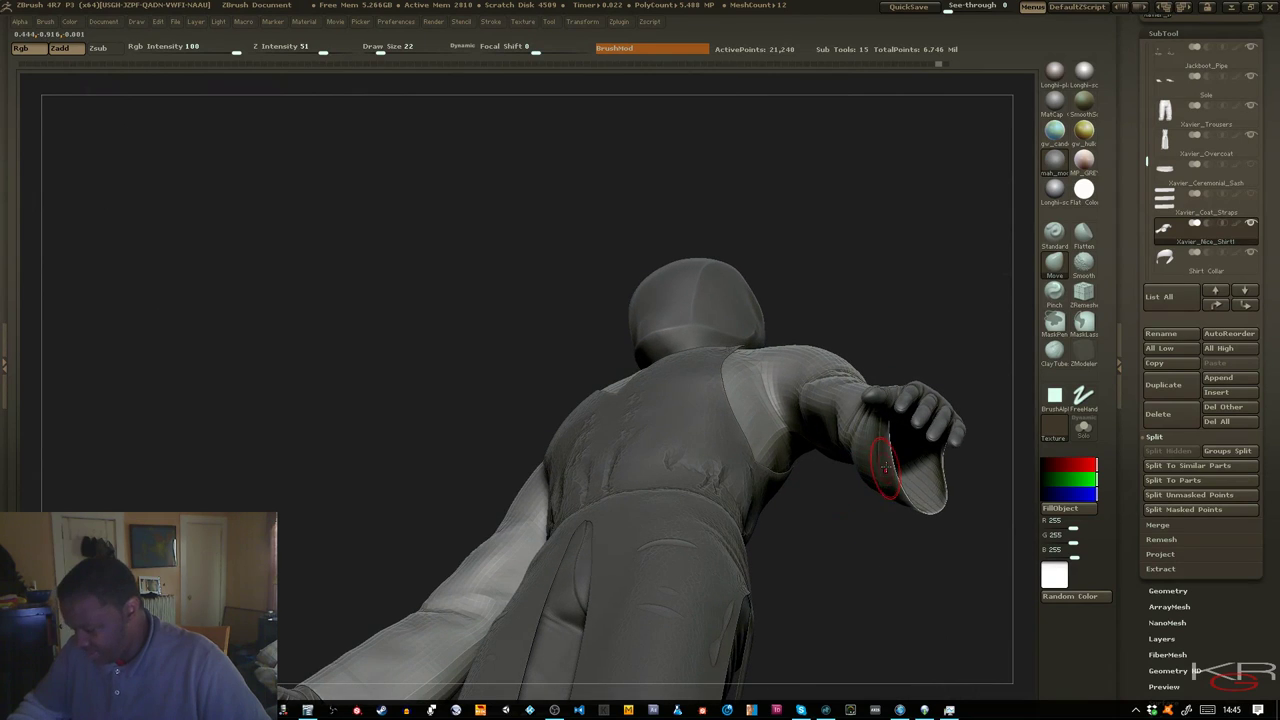
key(bracketright)
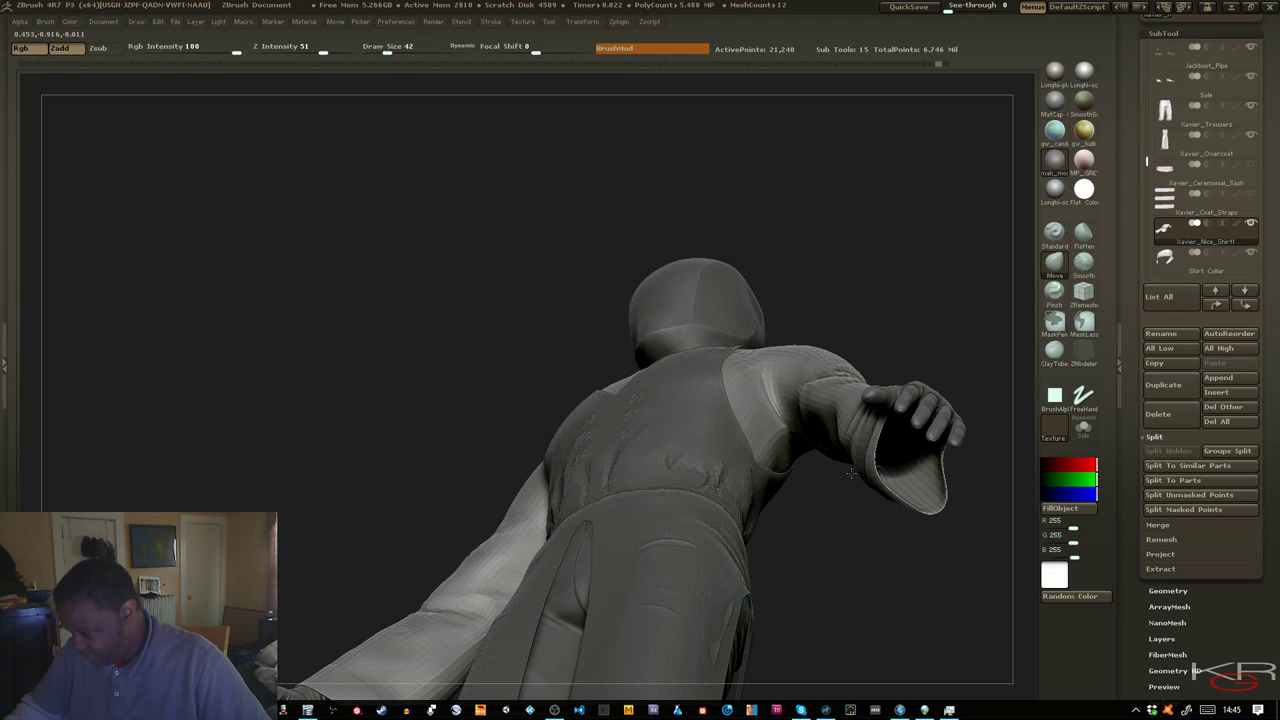
mouse_move(851, 541)
mouse_down()
mouse_move(912, 522)
mouse_move(876, 479)
mouse_move(857, 533)
mouse_move(882, 544)
mouse_move(872, 552)
mouse_up()
drag(941, 456, 994, 459)
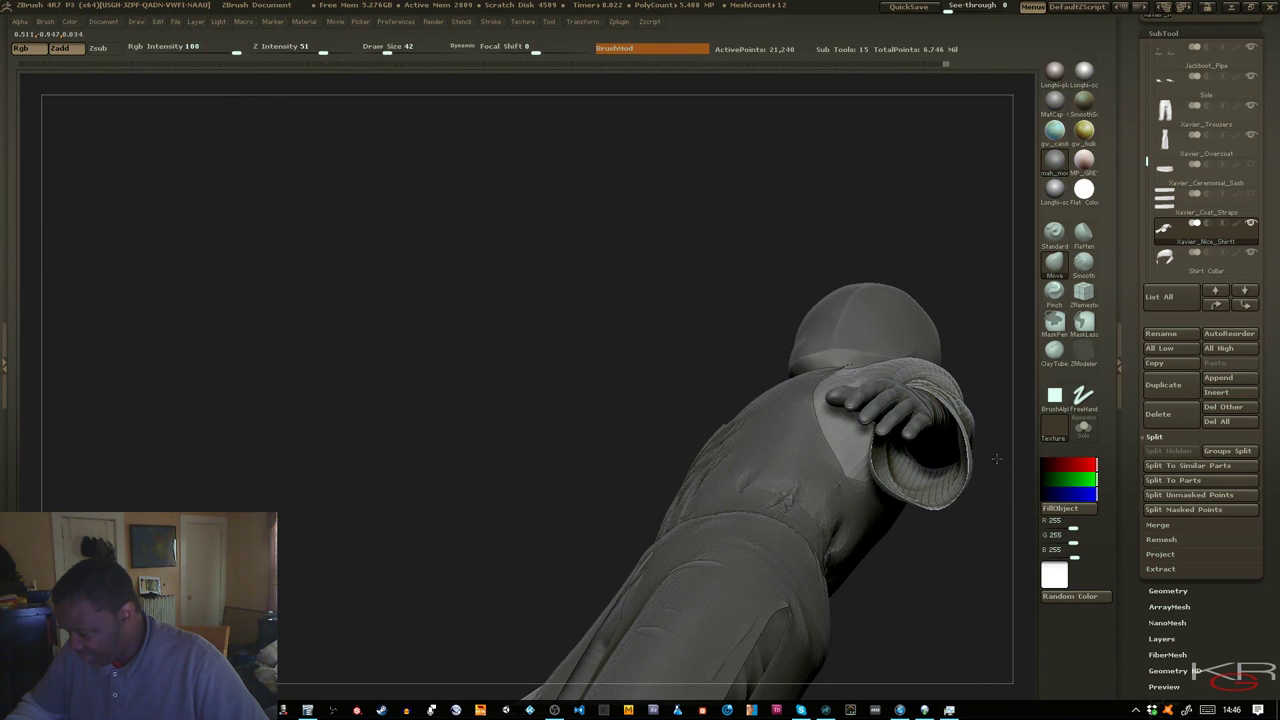
mouse_move(879, 553)
mouse_down()
mouse_move(914, 561)
mouse_move(891, 543)
mouse_up()
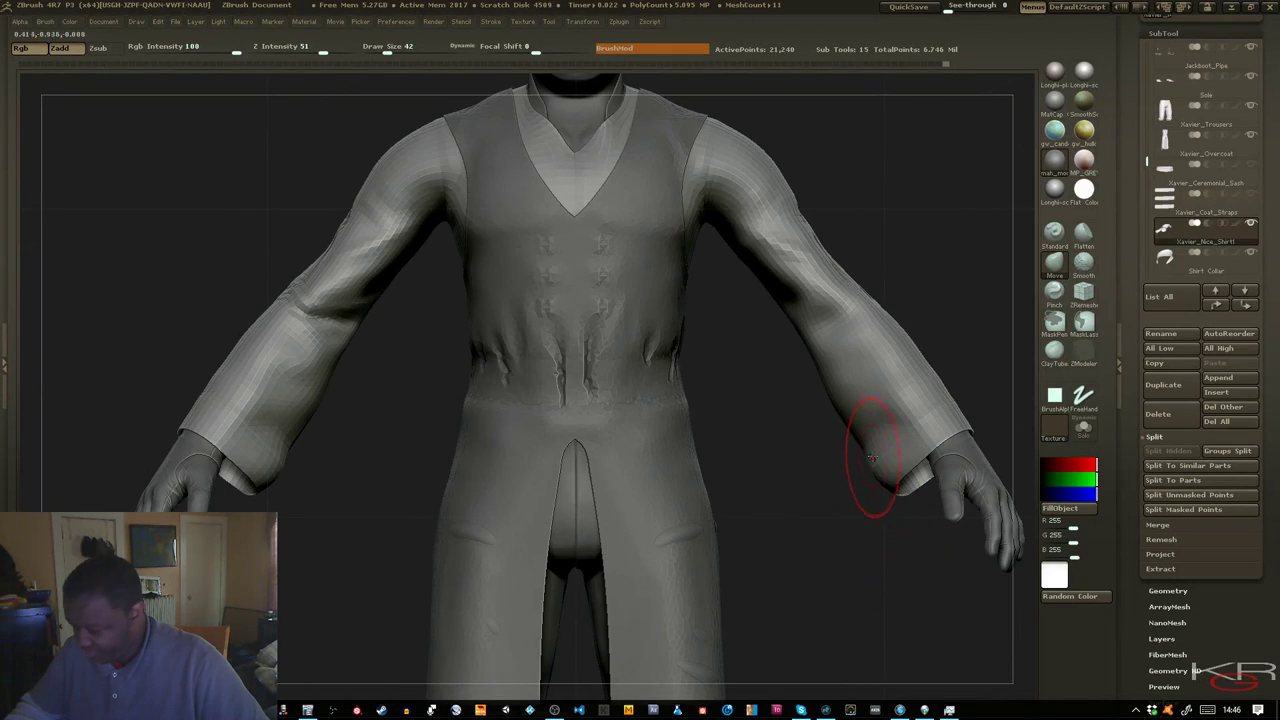
Adjust the inner contour of the forearms just above the cuffs with the Move brush at draw sizes 42 and 30, and smooth it
drag(874, 432, 862, 440)
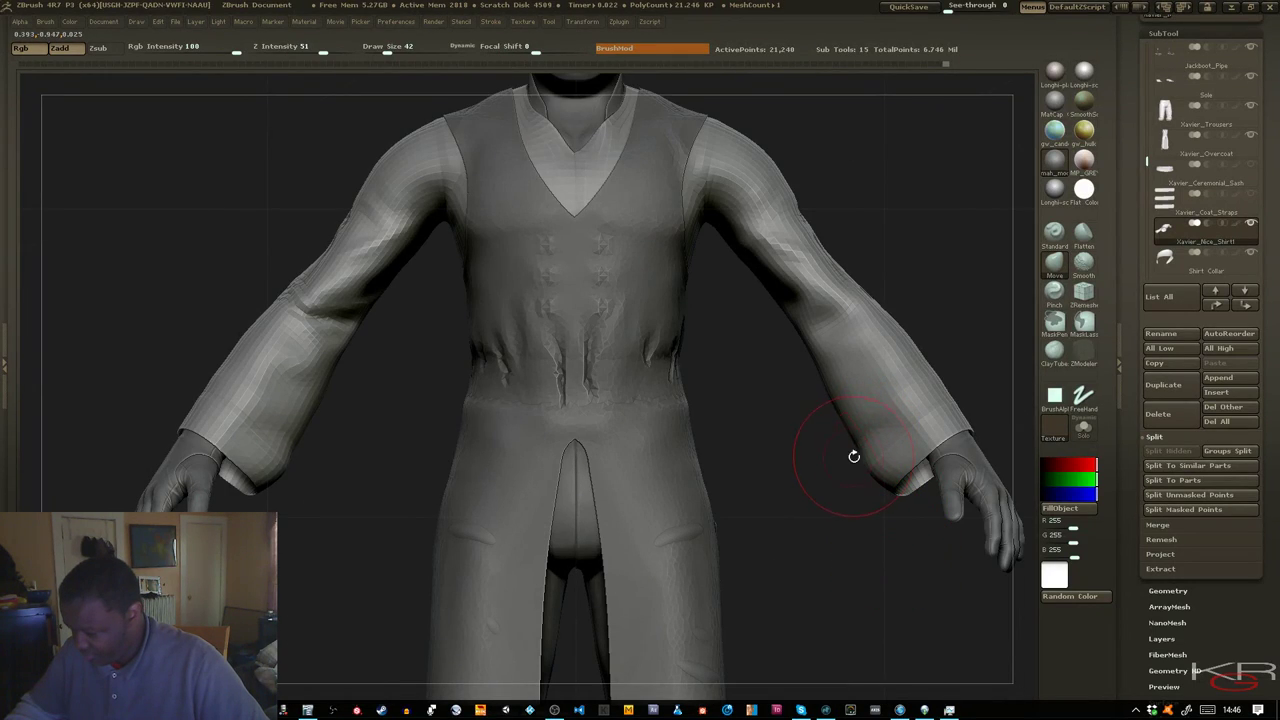
key(shift)
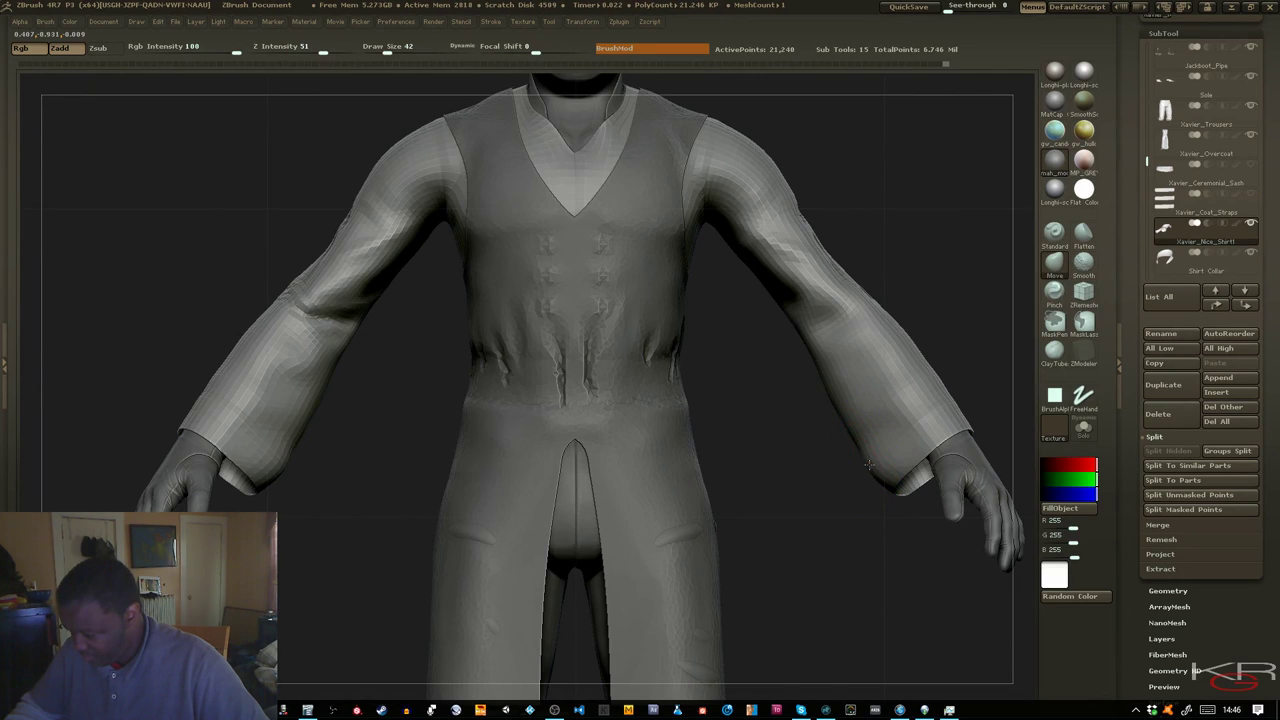
drag(864, 456, 873, 456)
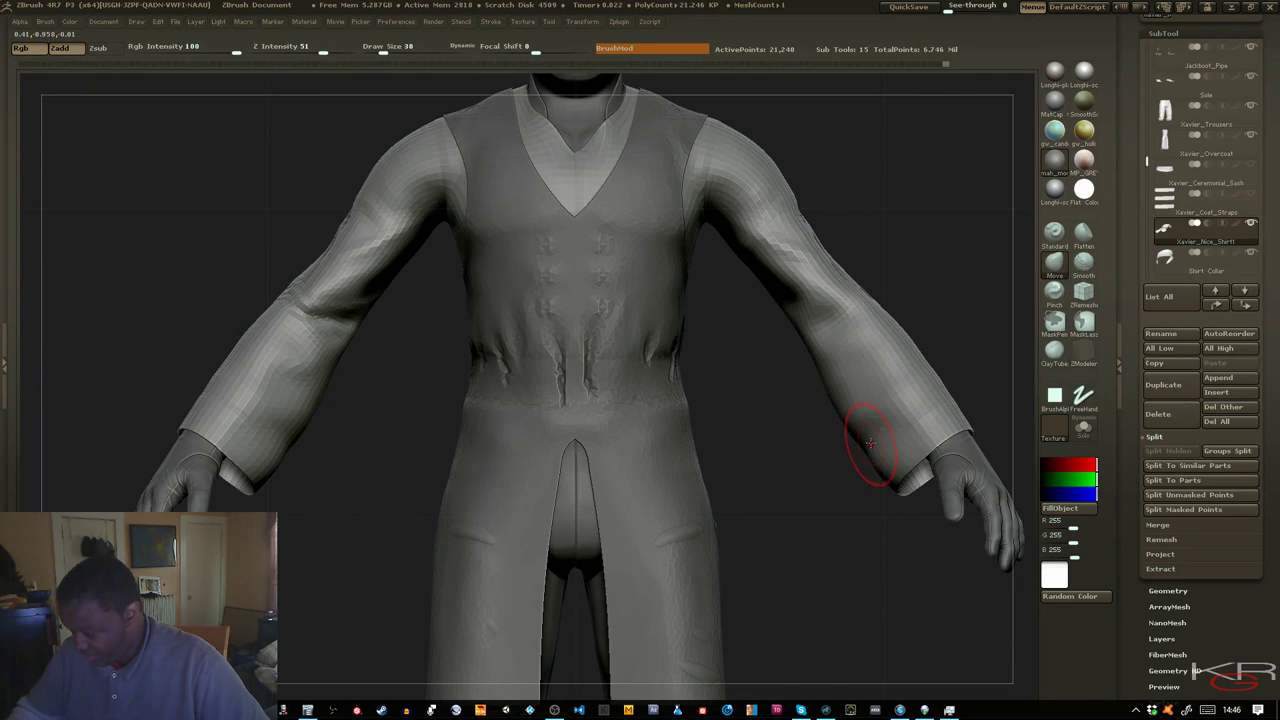
key(shift)
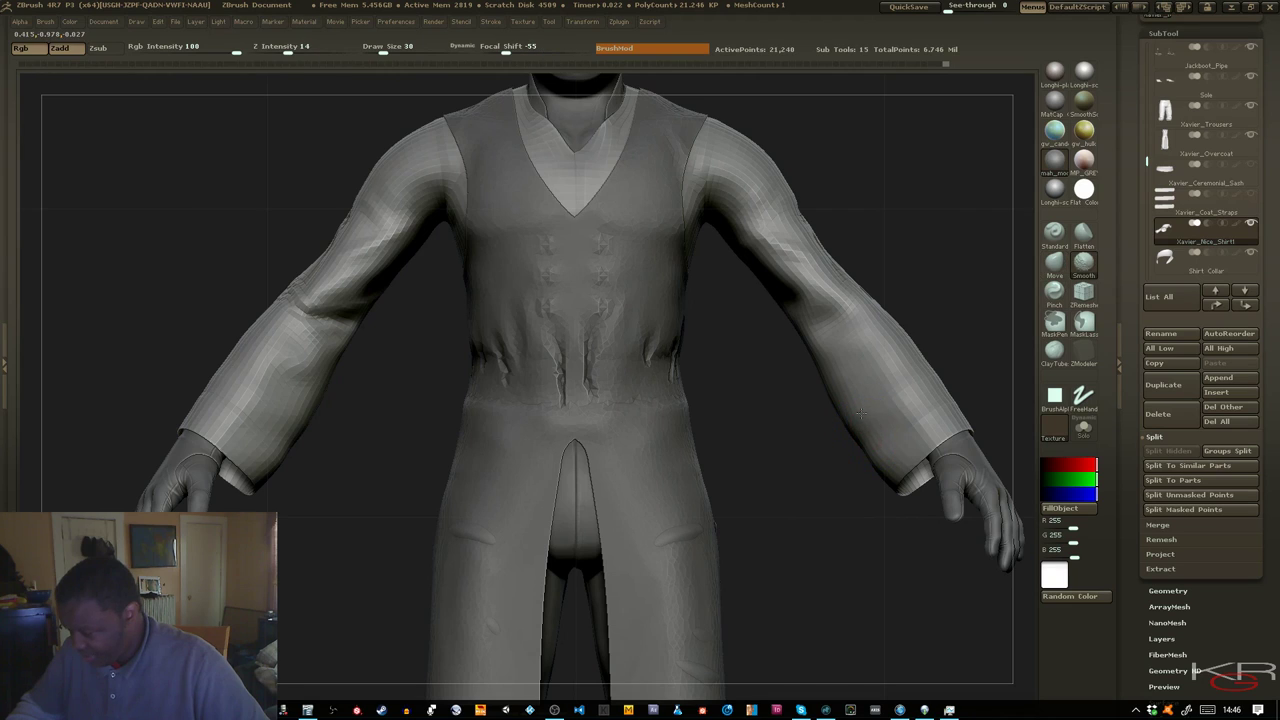
shift+drag(863, 411, 866, 398)
Refine the lower rim of the cuffs from below and from the front with the Move brush at draw size 30
drag(857, 514, 911, 385)
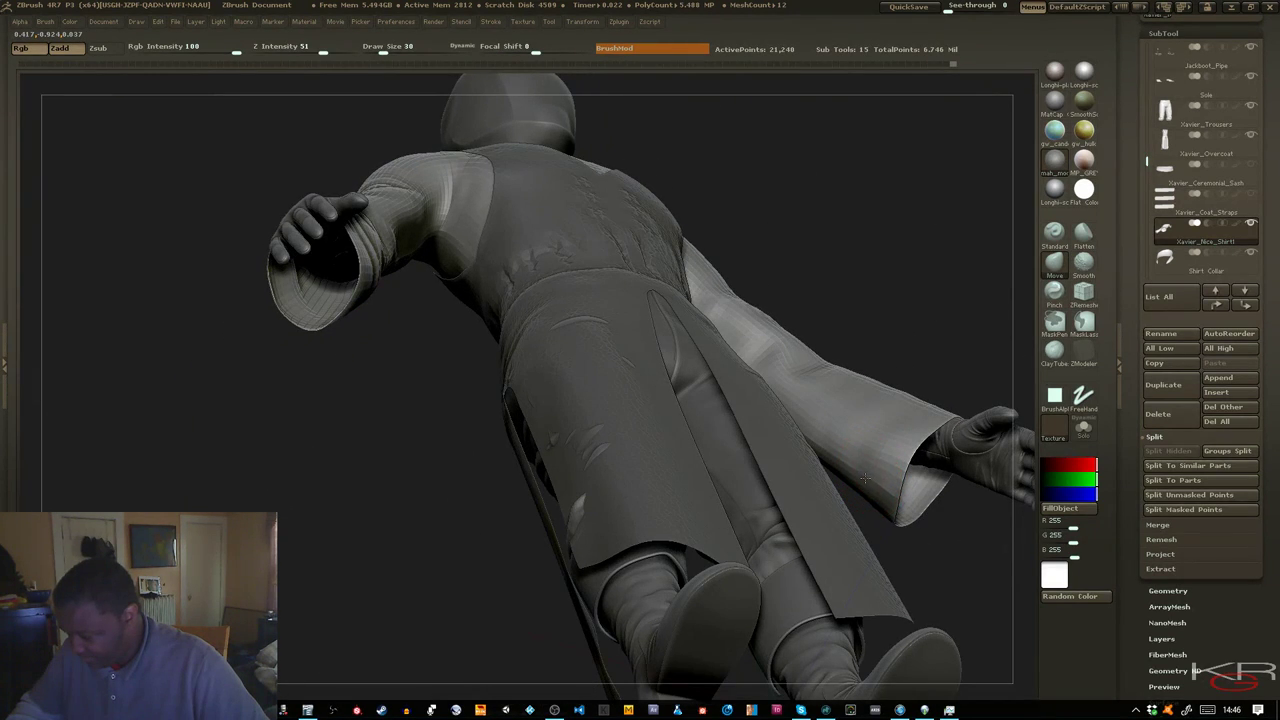
drag(925, 567, 860, 493)
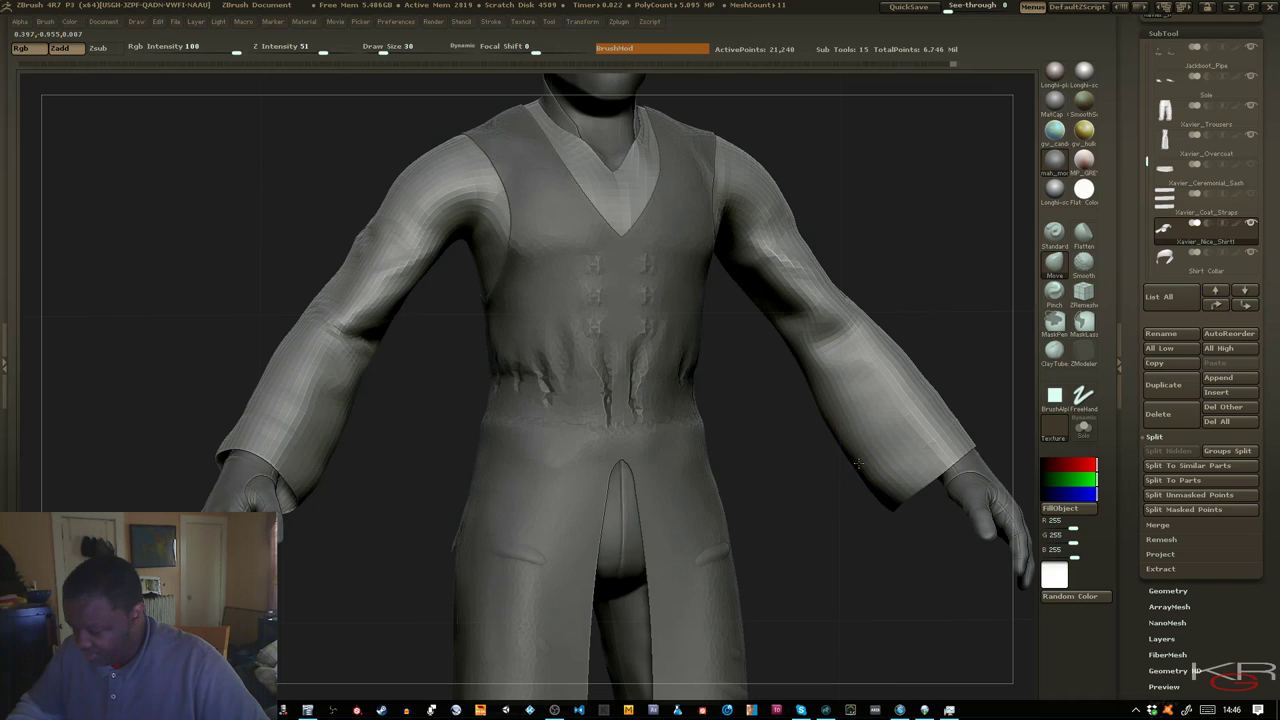
mouse_move(856, 482)
mouse_down()
mouse_move(824, 456)
mouse_move(850, 464)
mouse_up()
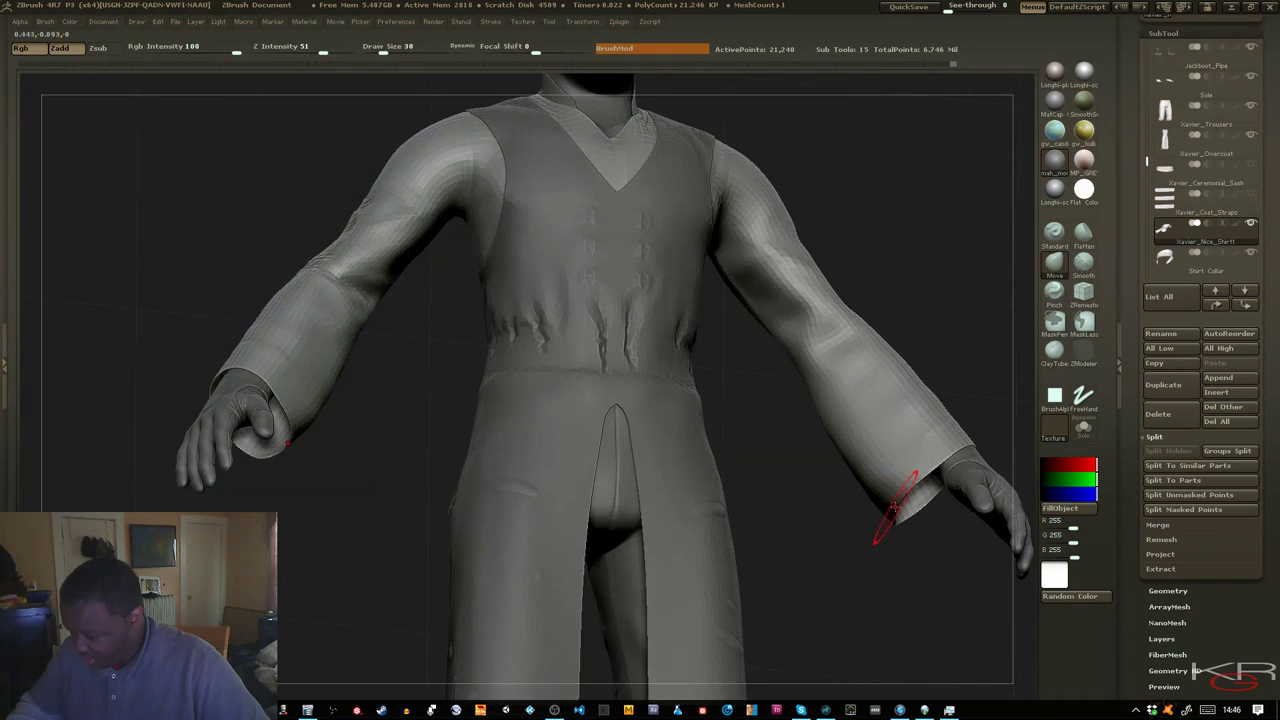
mouse_move(886, 512)
mouse_down()
mouse_move(855, 549)
mouse_move(762, 458)
mouse_up()
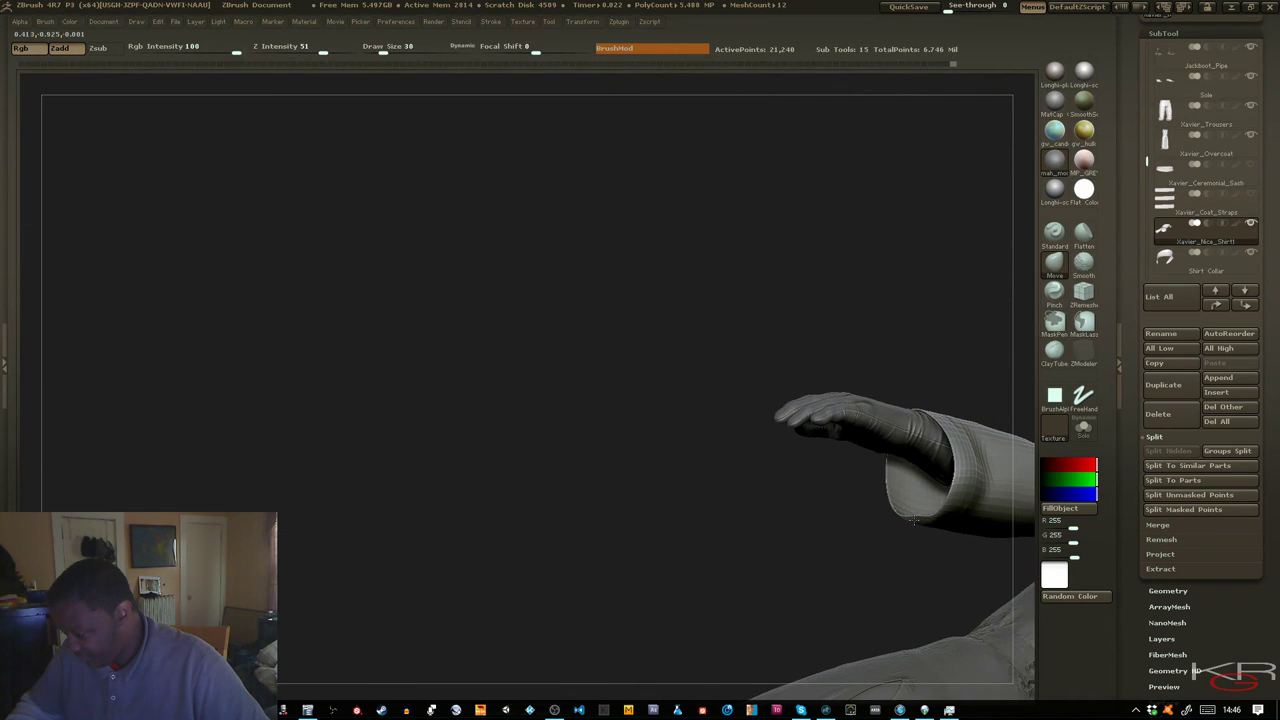
mouse_move(876, 537)
mouse_down()
mouse_move(911, 543)
mouse_move(902, 580)
mouse_move(871, 560)
mouse_move(878, 570)
mouse_move(925, 566)
mouse_move(869, 579)
mouse_up()
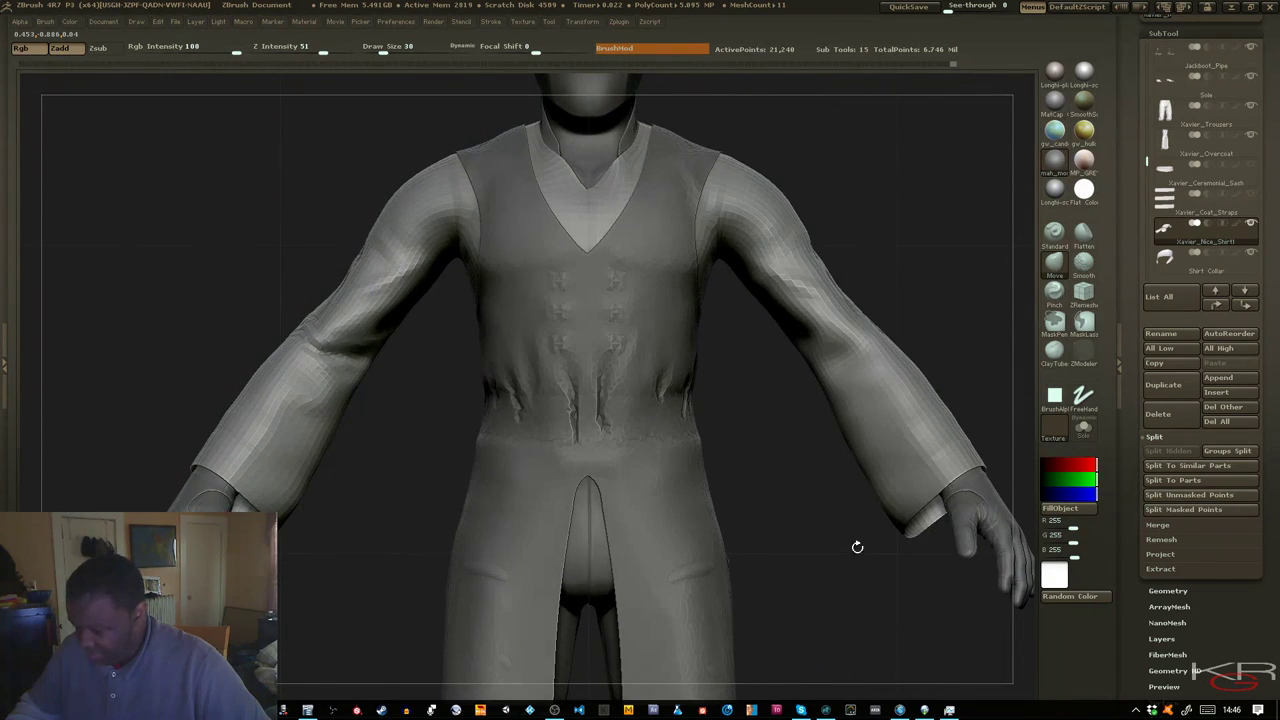
Even out the inner edge of the lower sleeves on the opposite arm, keeping the Move brush at draw size 30
drag(391, 514, 329, 513)
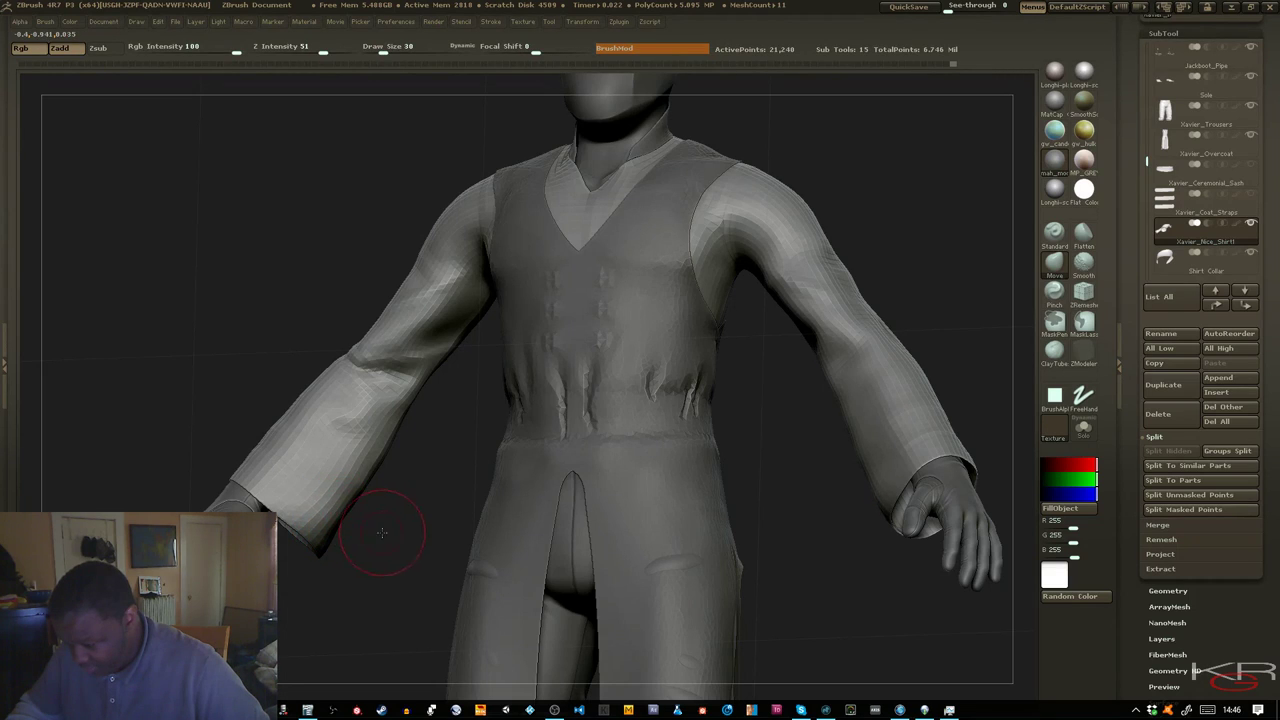
drag(382, 532, 346, 488)
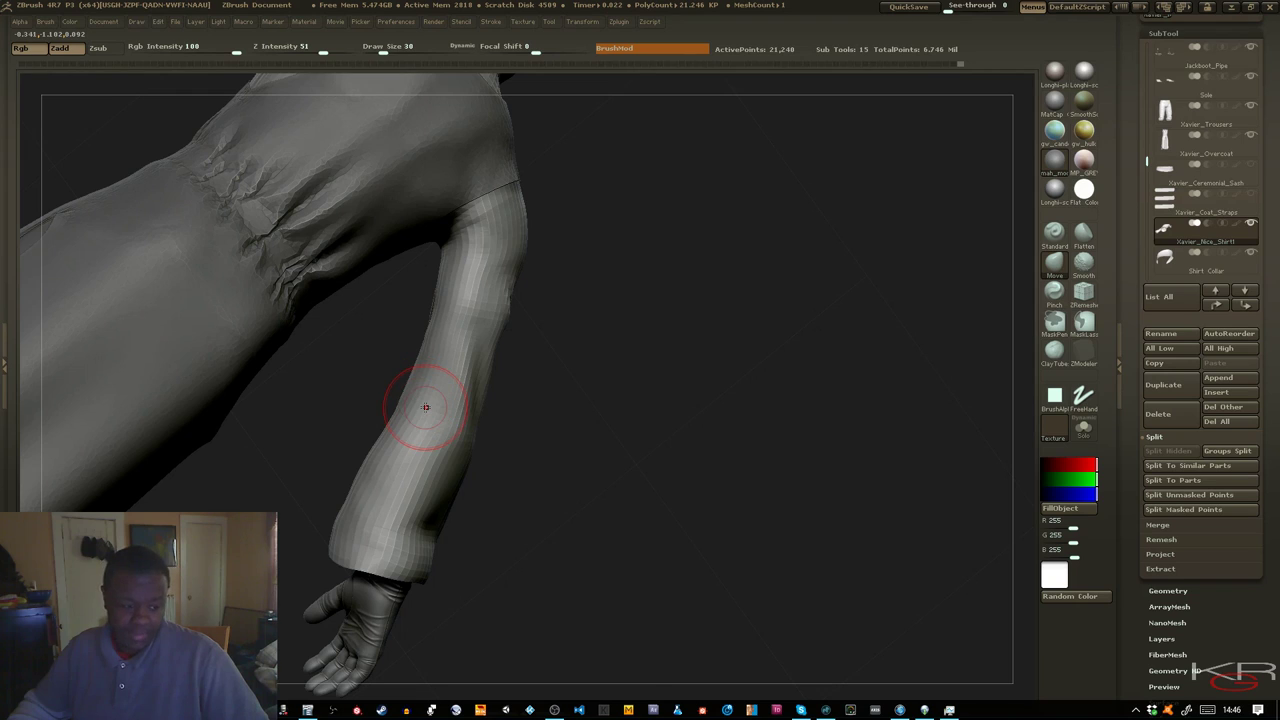
drag(571, 423, 443, 362)
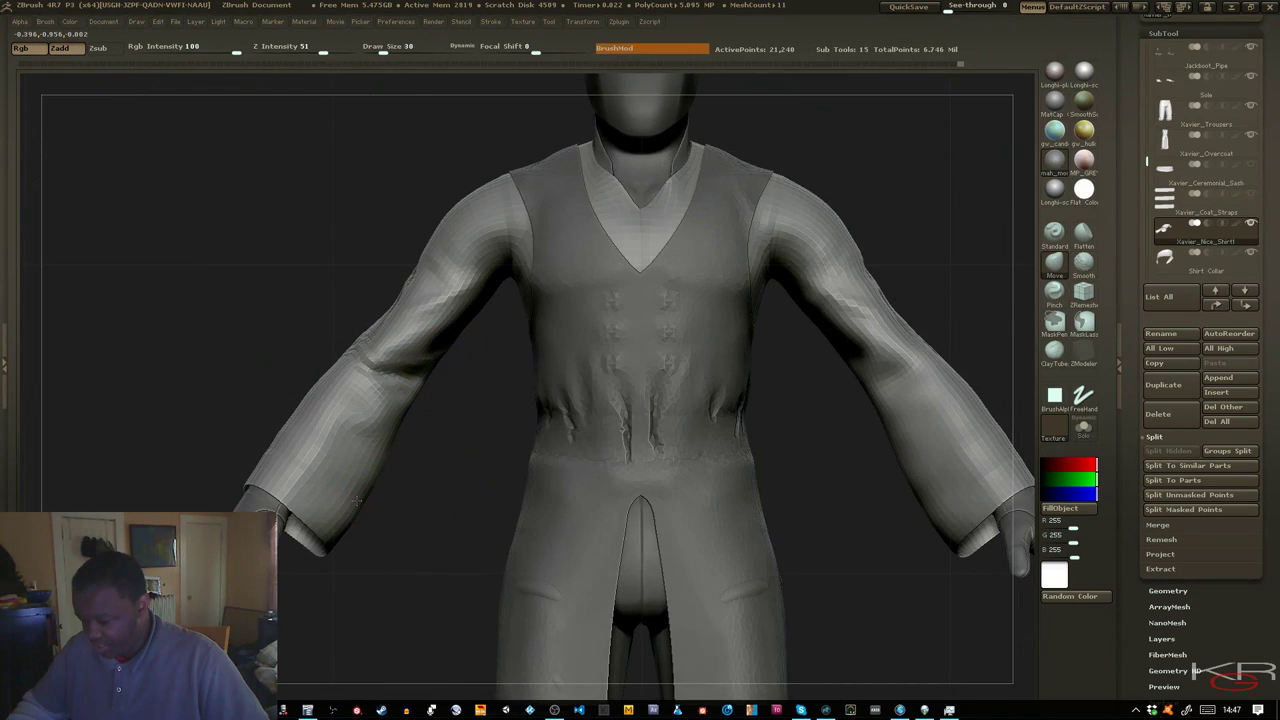
drag(358, 503, 358, 498)
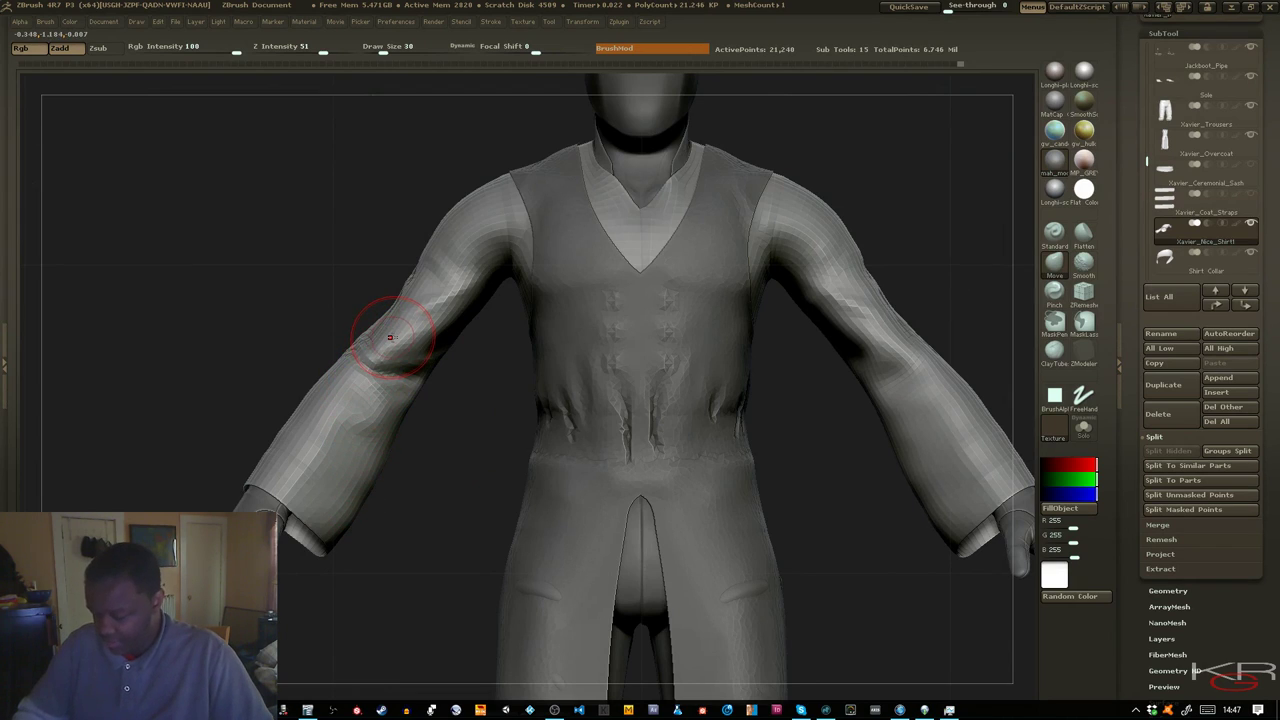
Raise the shirt one subdivision level and refine the elbow folds with the Standard brush at draw sizes 22 and 9
key(ctrl+d)
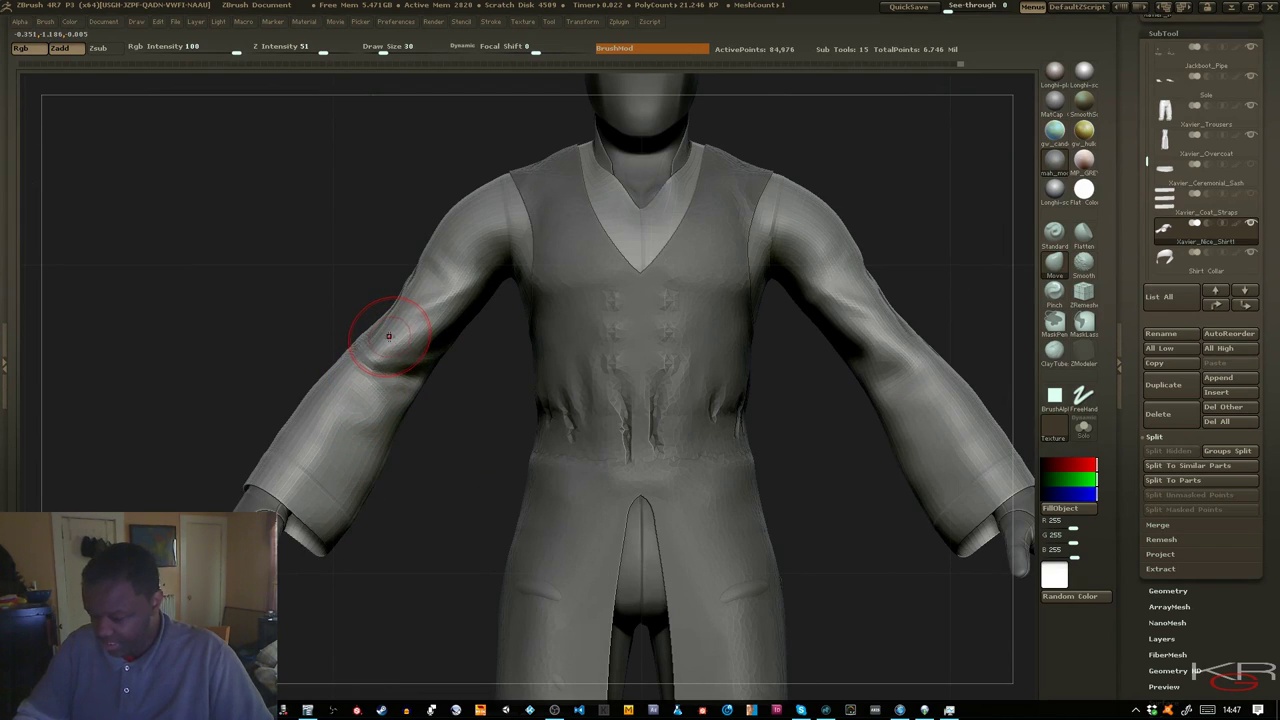
click(1054, 235)
drag(959, 288, 898, 292)
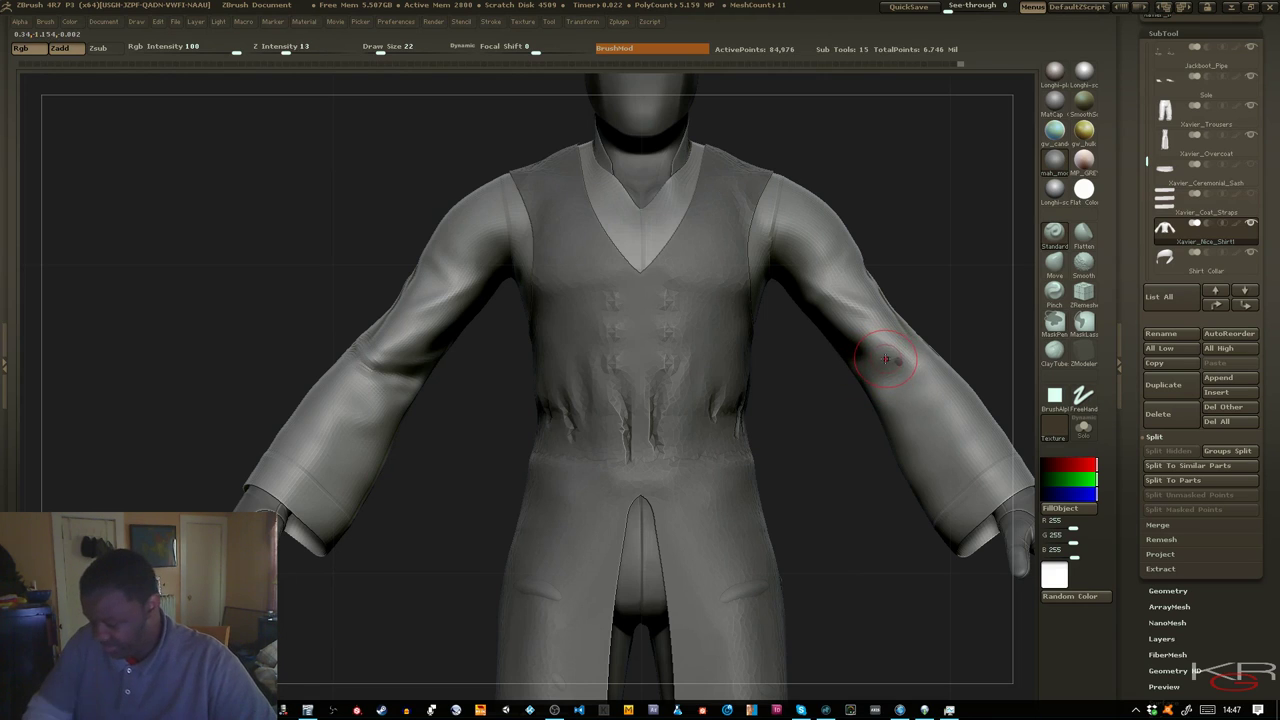
mouse_move(878, 360)
mouse_down()
mouse_move(840, 362)
mouse_move(860, 365)
mouse_up()
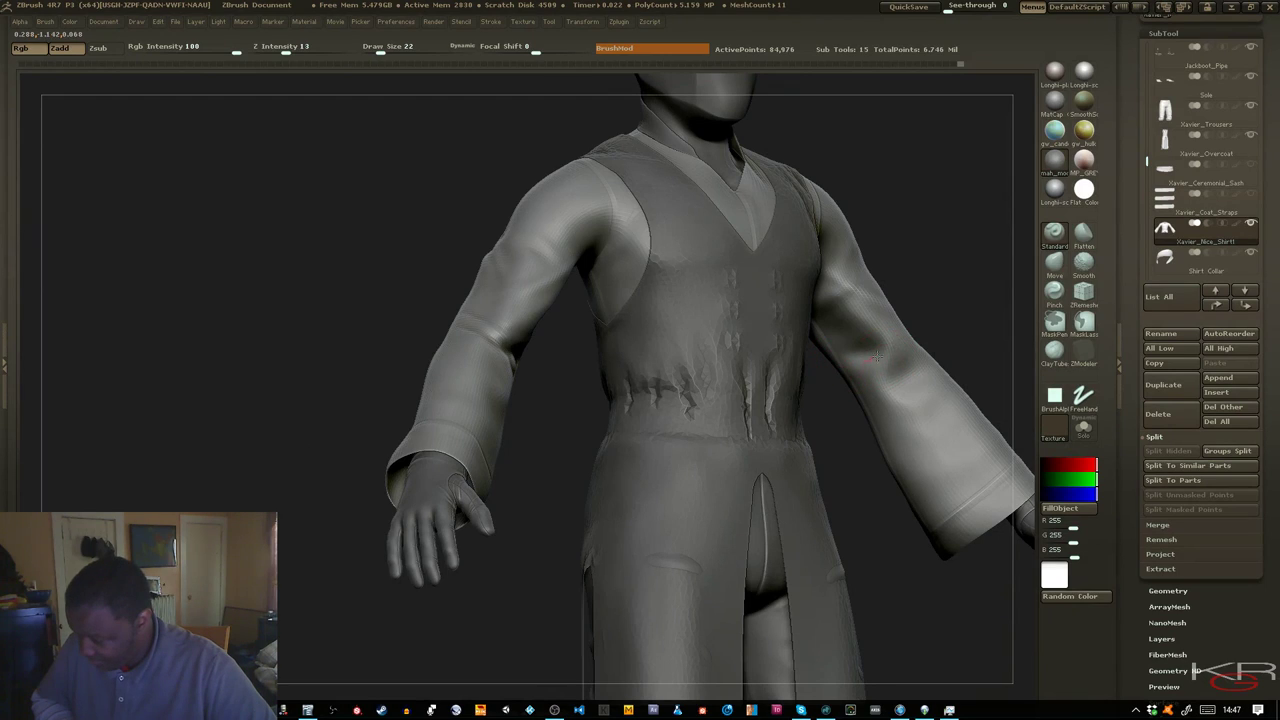
key(bracketleft)
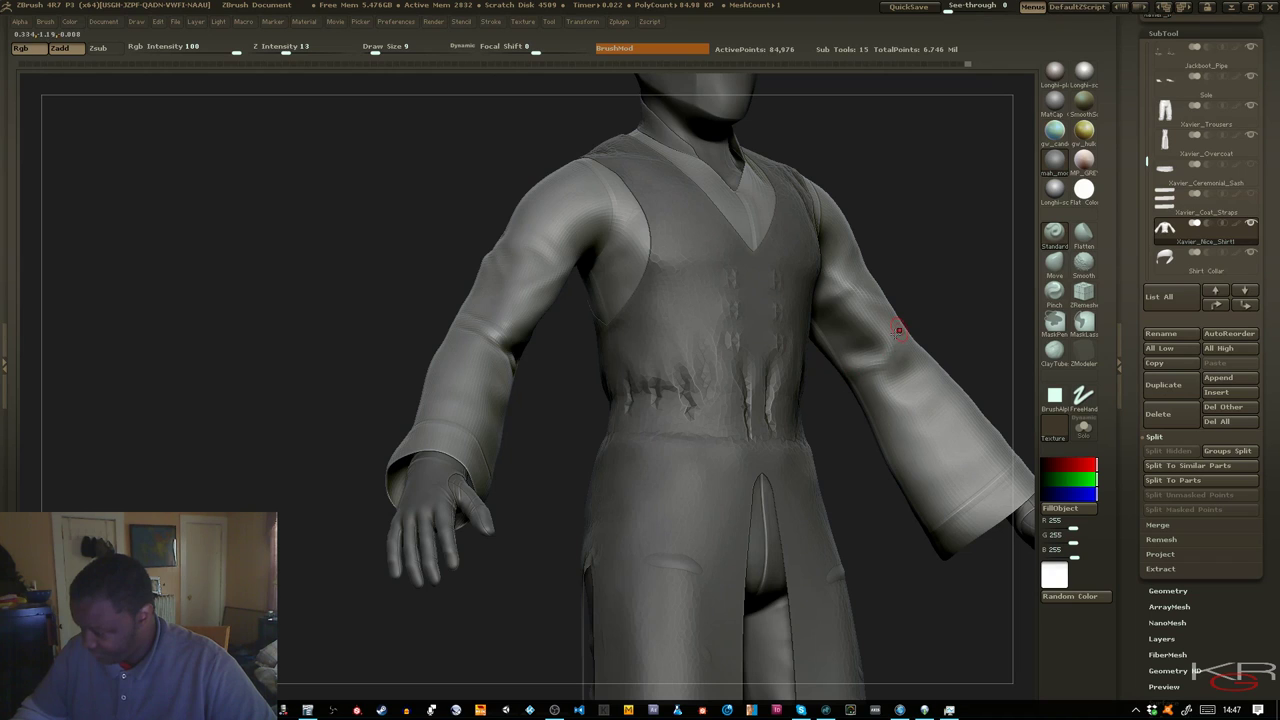
drag(970, 311, 734, 342)
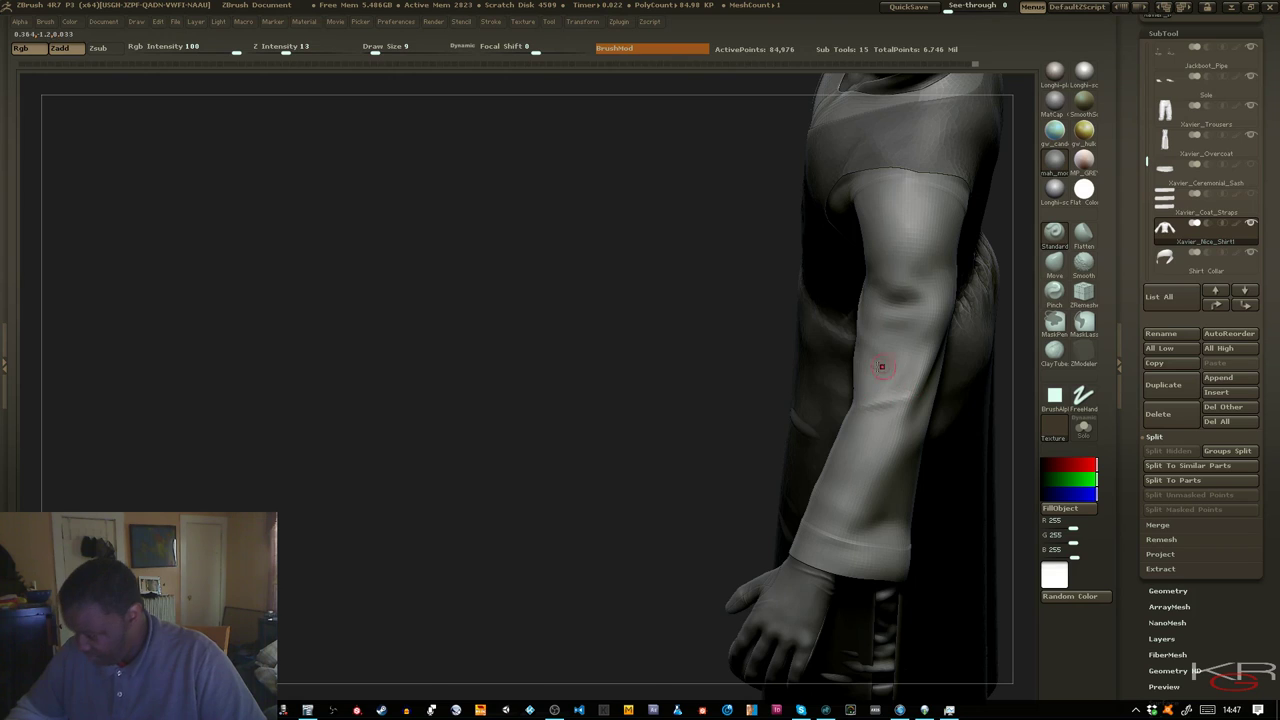
Lower the shirt one subdivision level, then build up and smooth the outer forearm with the ClayTubes brush at draw size 26 and Z intensity 3
drag(662, 360, 629, 343)
mouse_move(588, 390)
mouse_down()
mouse_move(531, 391)
mouse_move(597, 383)
mouse_move(720, 450)
mouse_up()
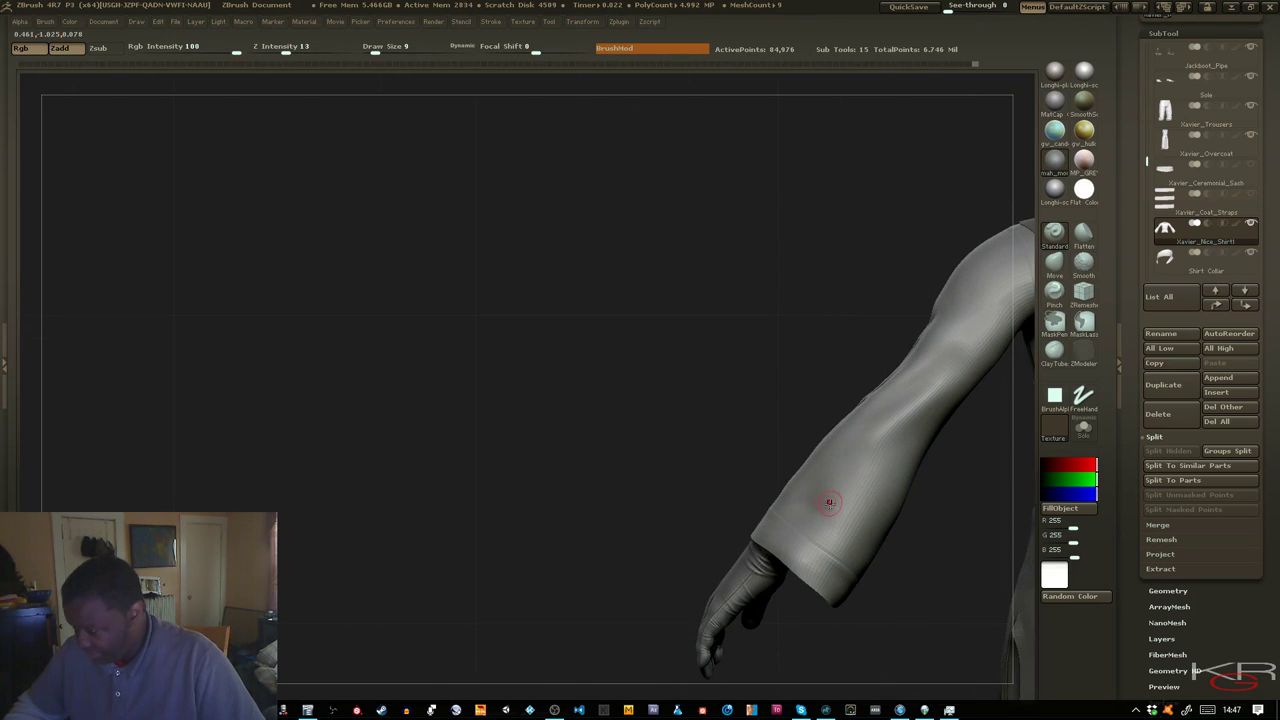
key(shift+d)
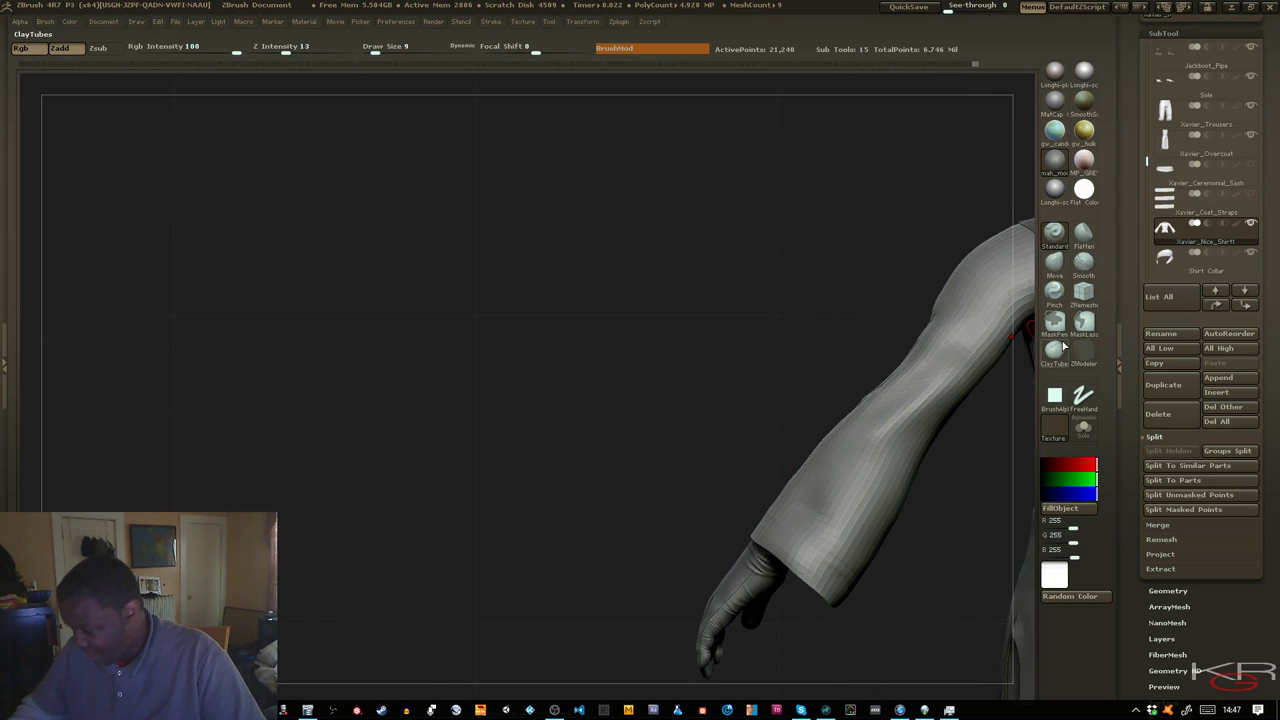
click(1056, 349)
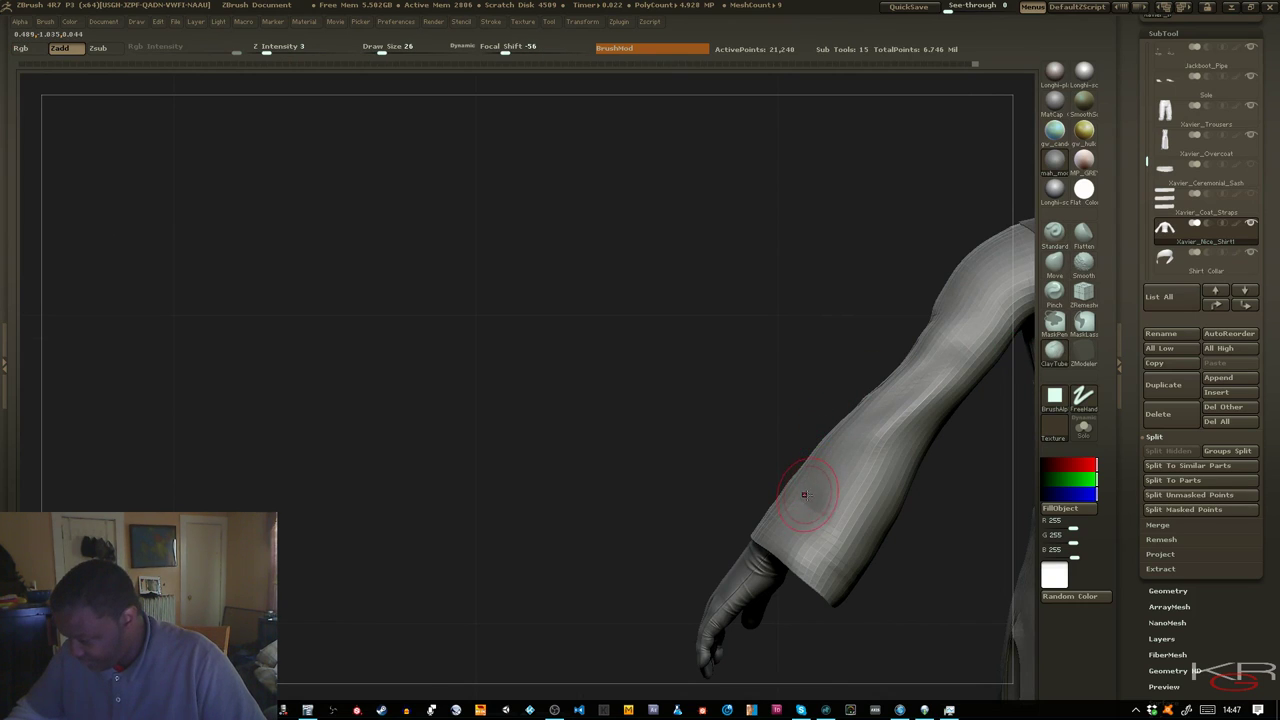
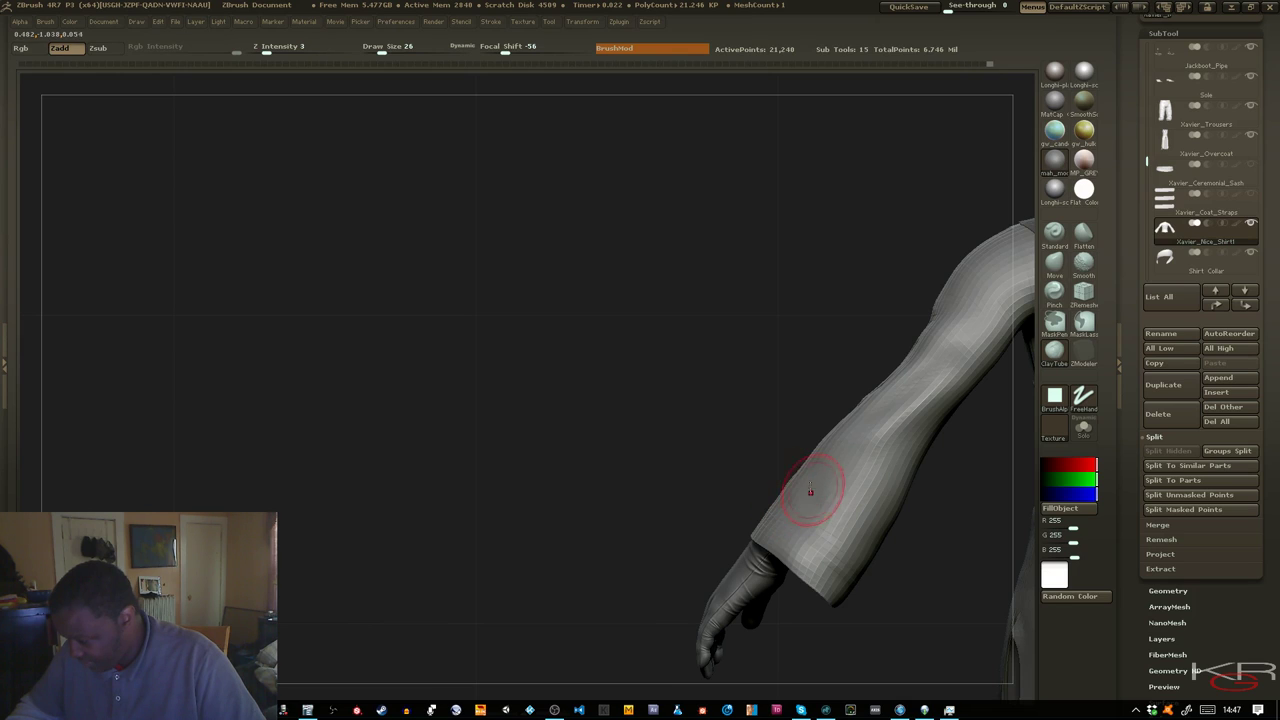
mouse_move(737, 443)
mouse_down()
mouse_move(709, 437)
mouse_move(784, 507)
mouse_up()
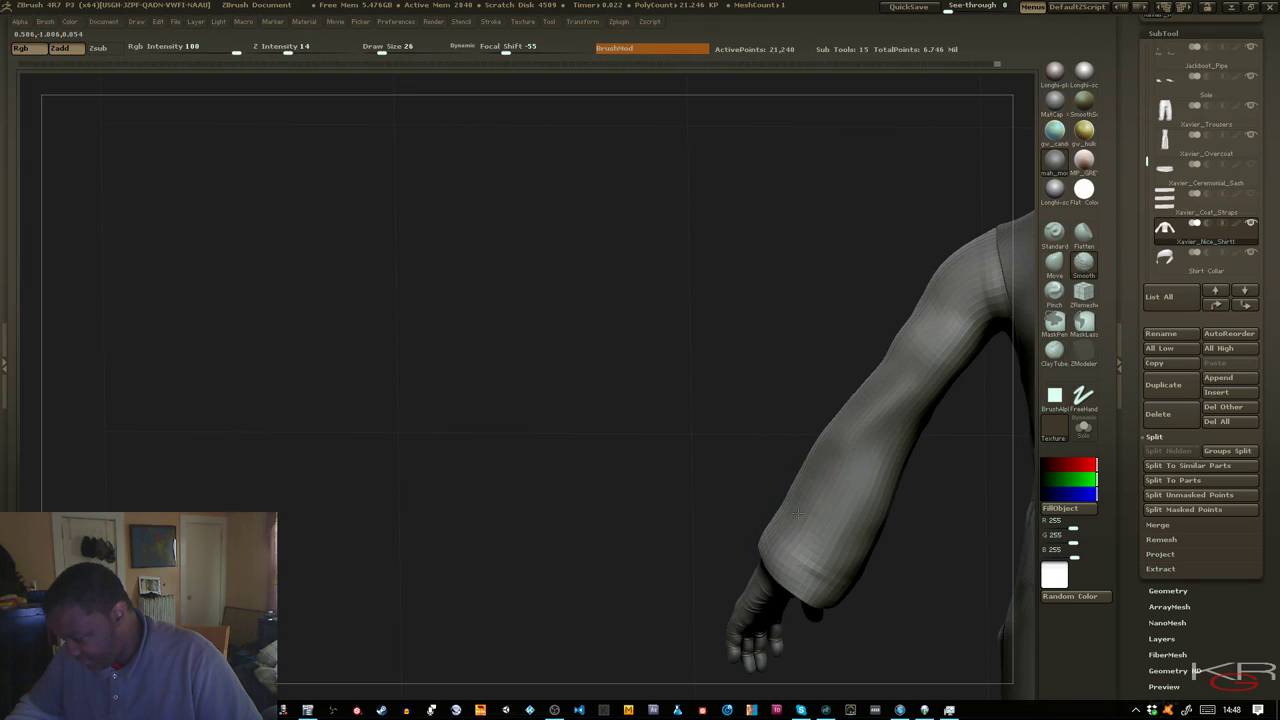
drag(717, 443, 794, 440)
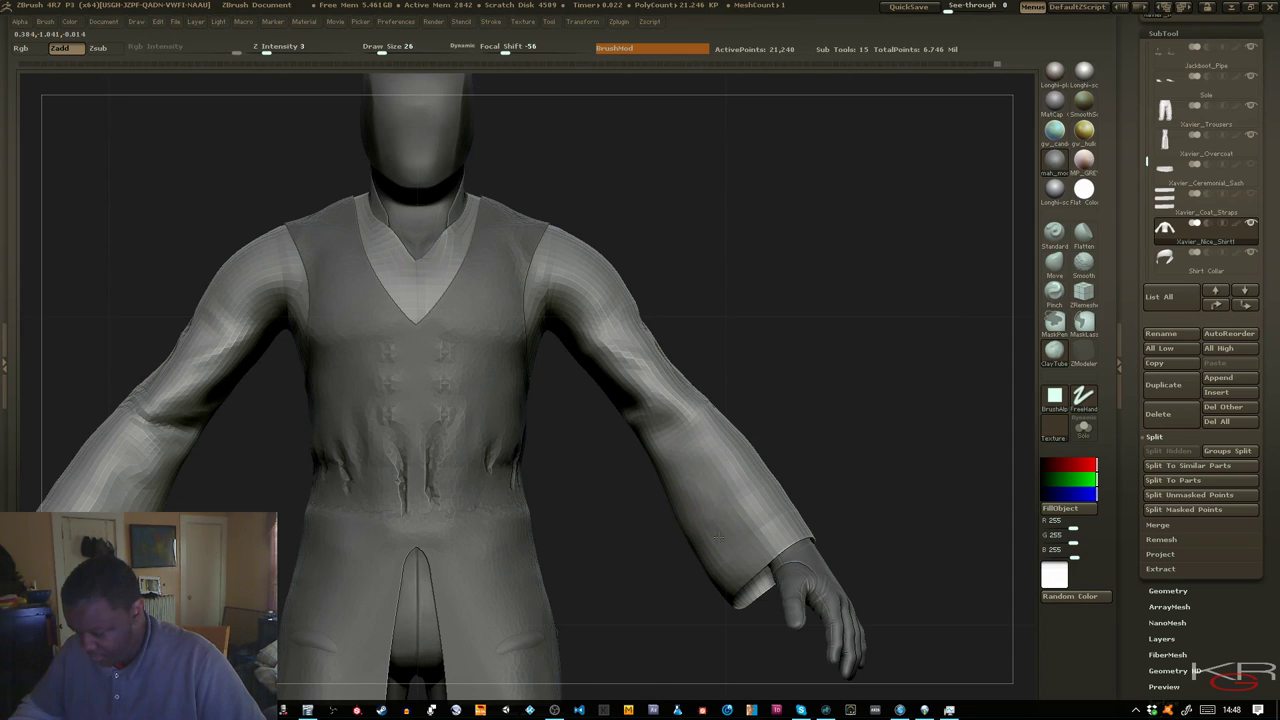
Isolate the two main sleeve polygroups of the shirt, hiding the cuffs and the rest of the shirt
mouse_move(838, 480)
mouse_down()
mouse_move(625, 492)
mouse_move(605, 505)
mouse_up()
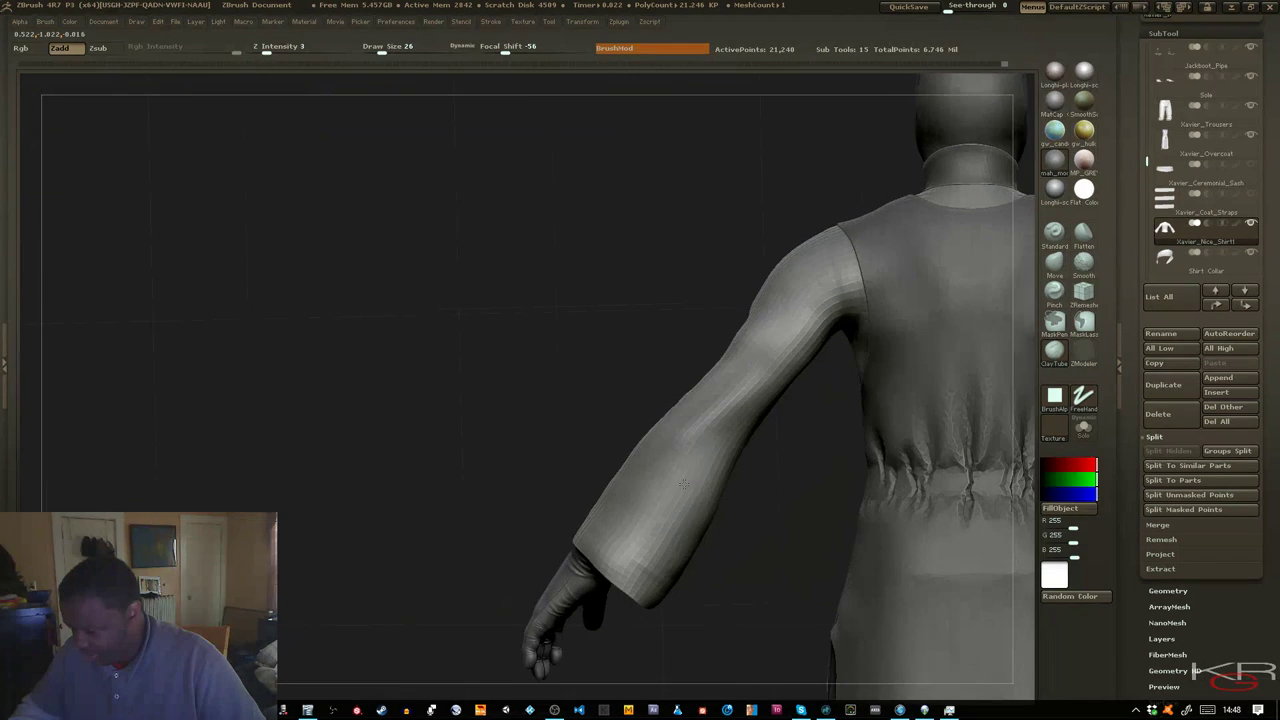
key(f)
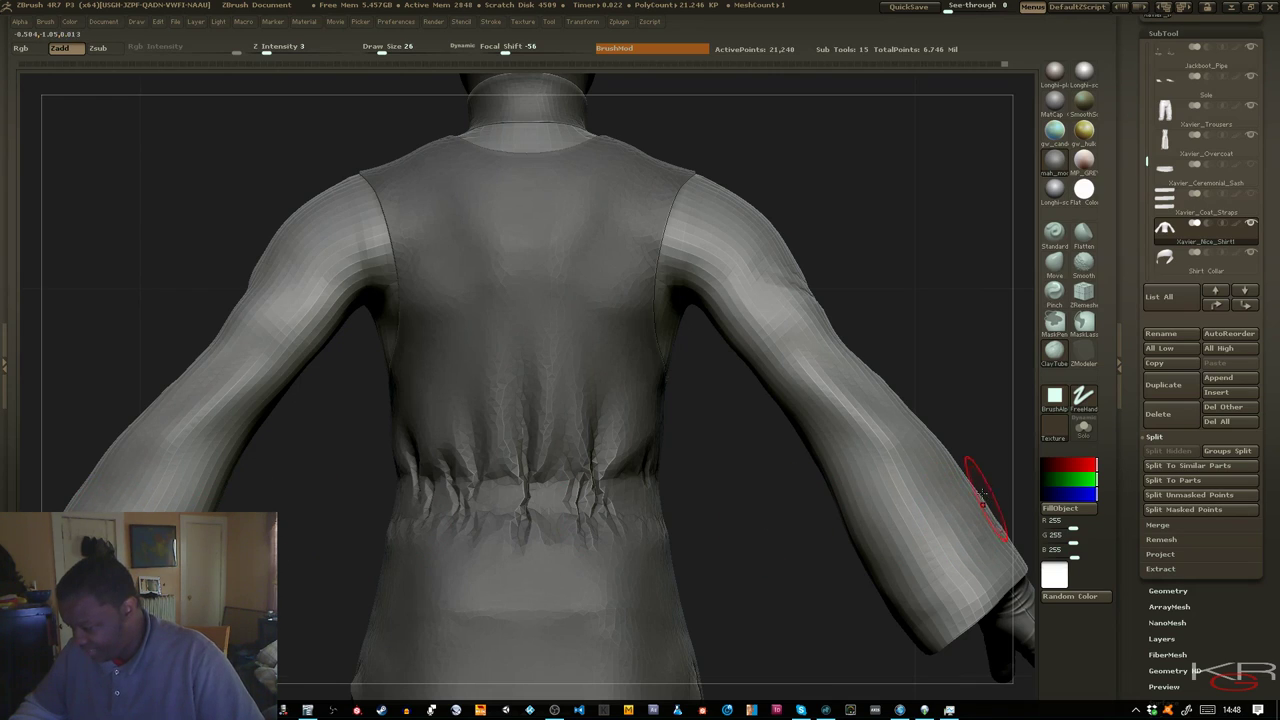
ctrl+right_drag(752, 584, 753, 516)
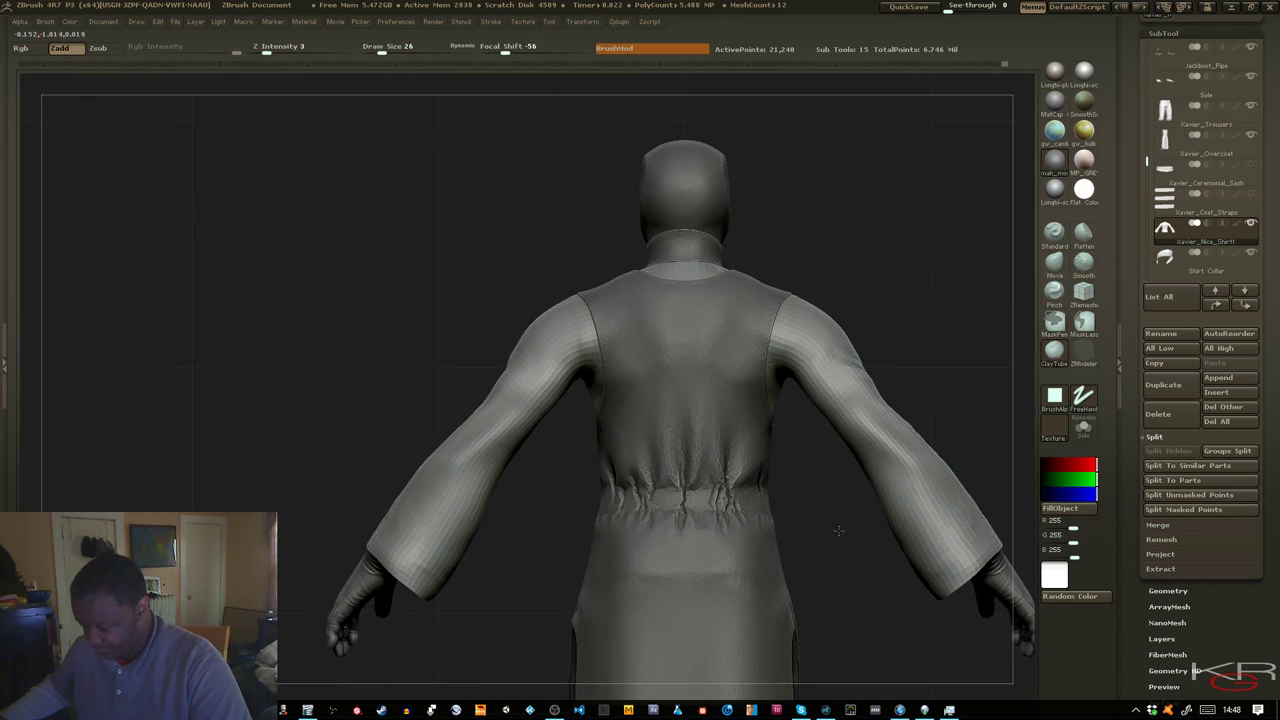
drag(838, 530, 687, 473)
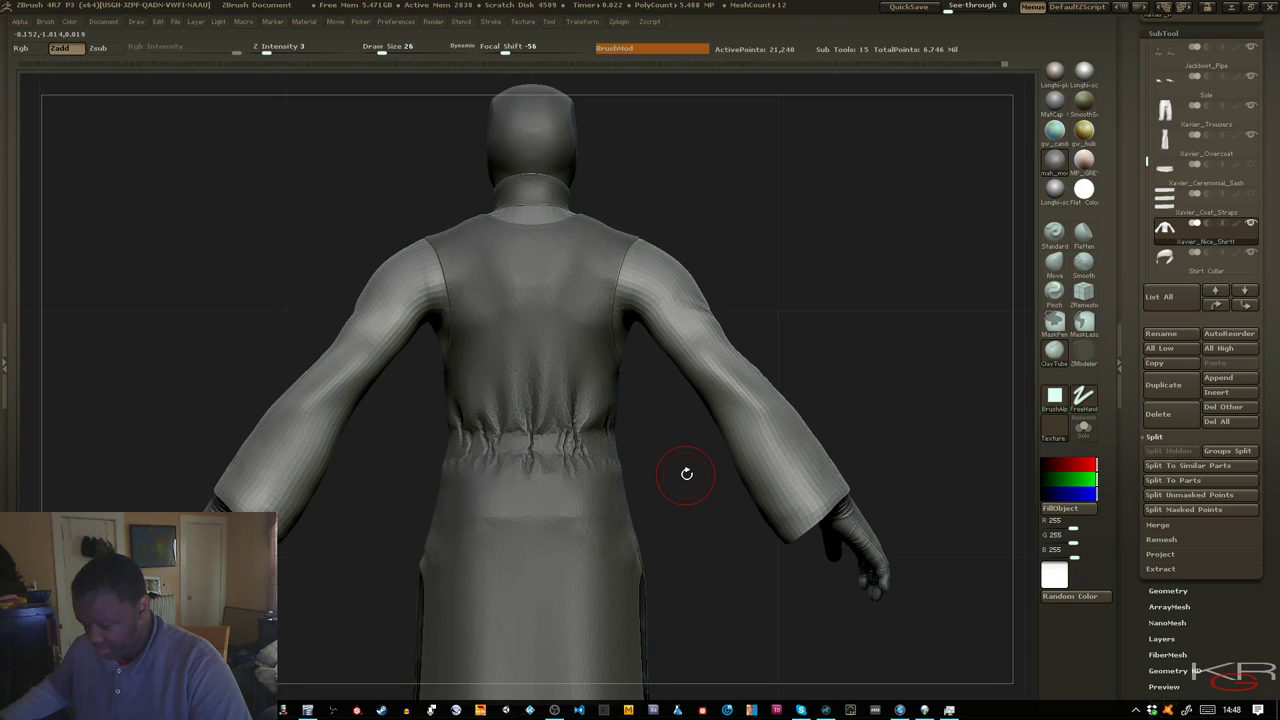
ctrl+shift+click(312, 438)
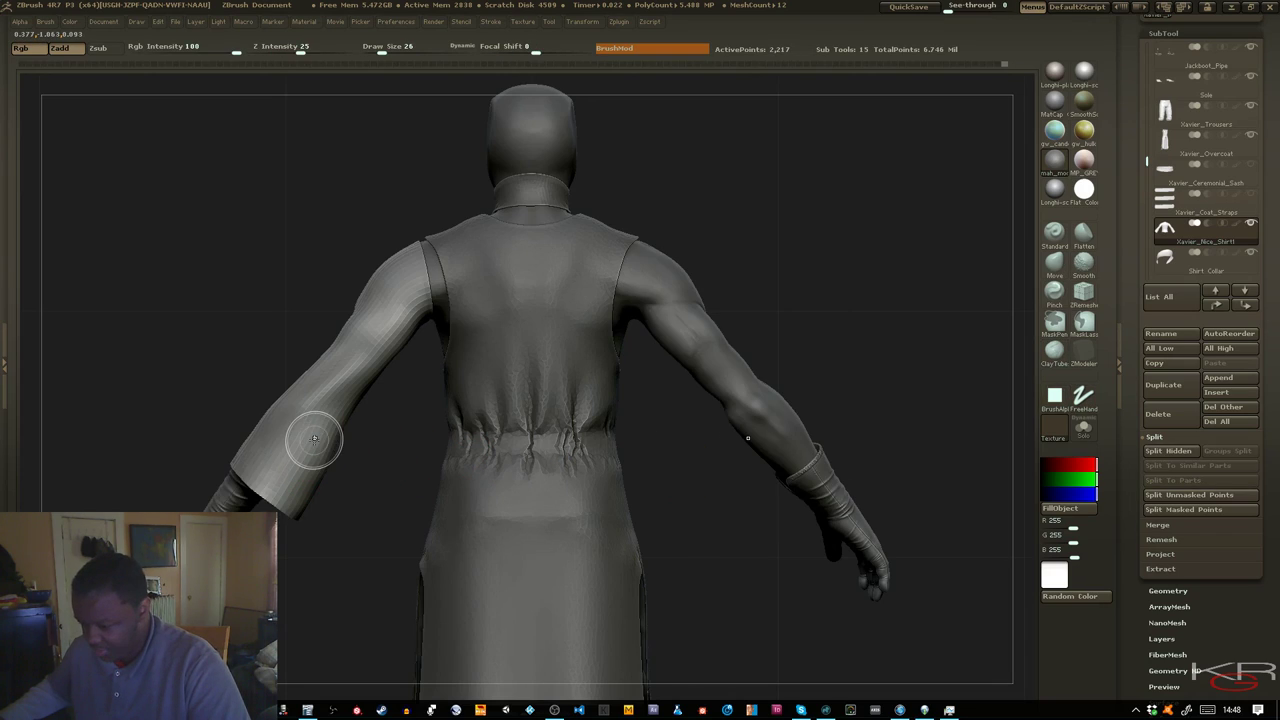
ctrl+shift+click(335, 573)
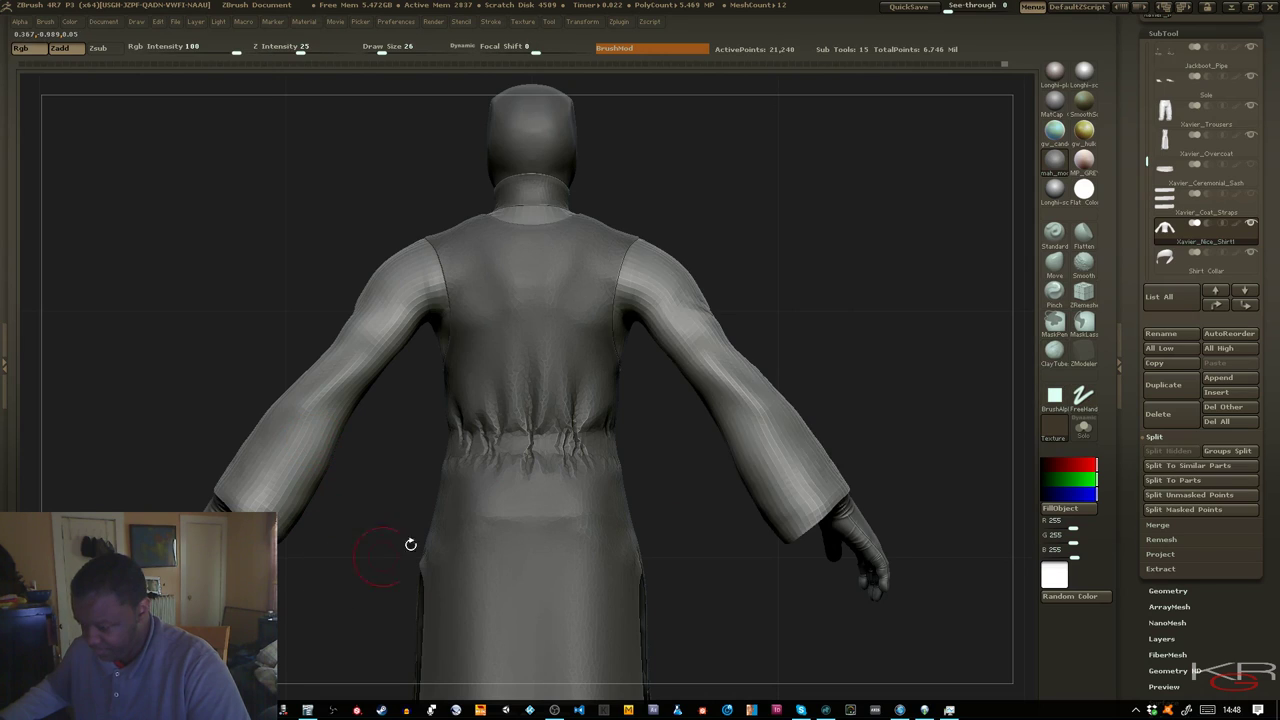
ctrl+shift+click(709, 343)
ctrl+shift+click(840, 315)
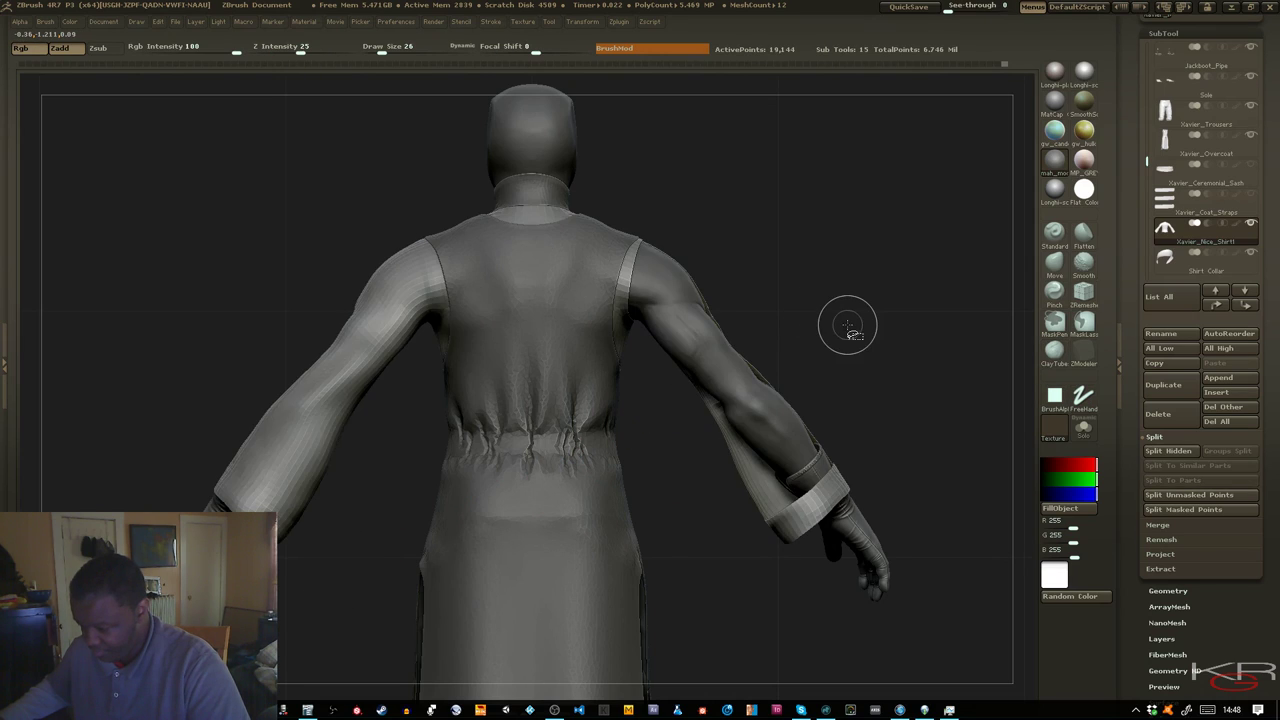
ctrl+shift+click(322, 400)
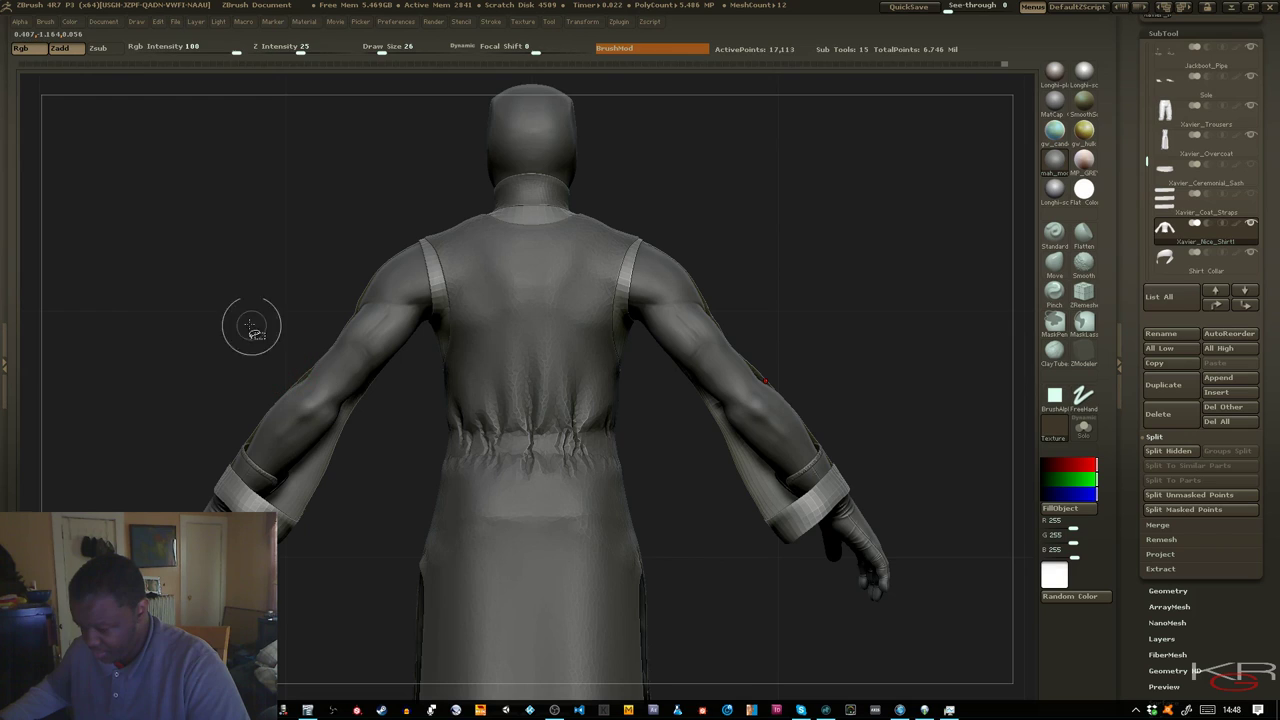
ctrl+shift+drag(251, 323, 244, 319)
Mask only the character's left sleeve, apply Smart ReSym to the sleeves, and clear the mask
ctrl+drag(117, 189, 535, 582)
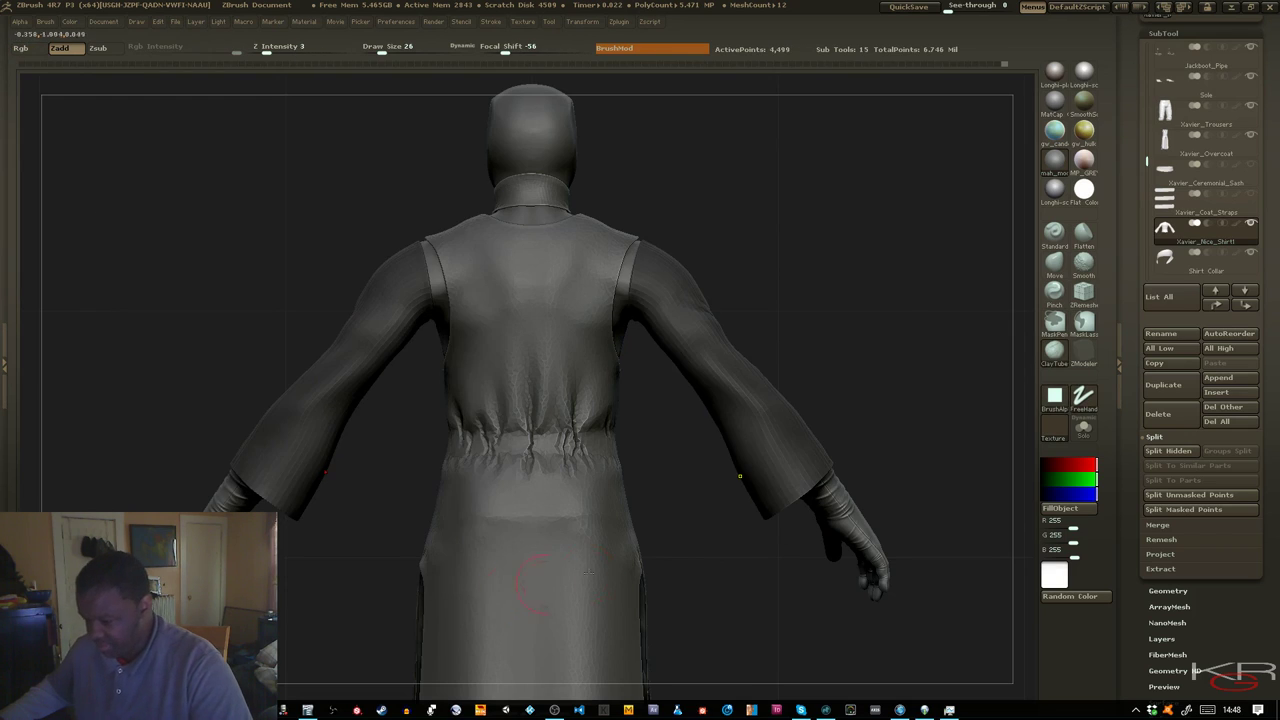
ctrl+click(883, 459)
ctrl+drag(121, 156, 504, 578)
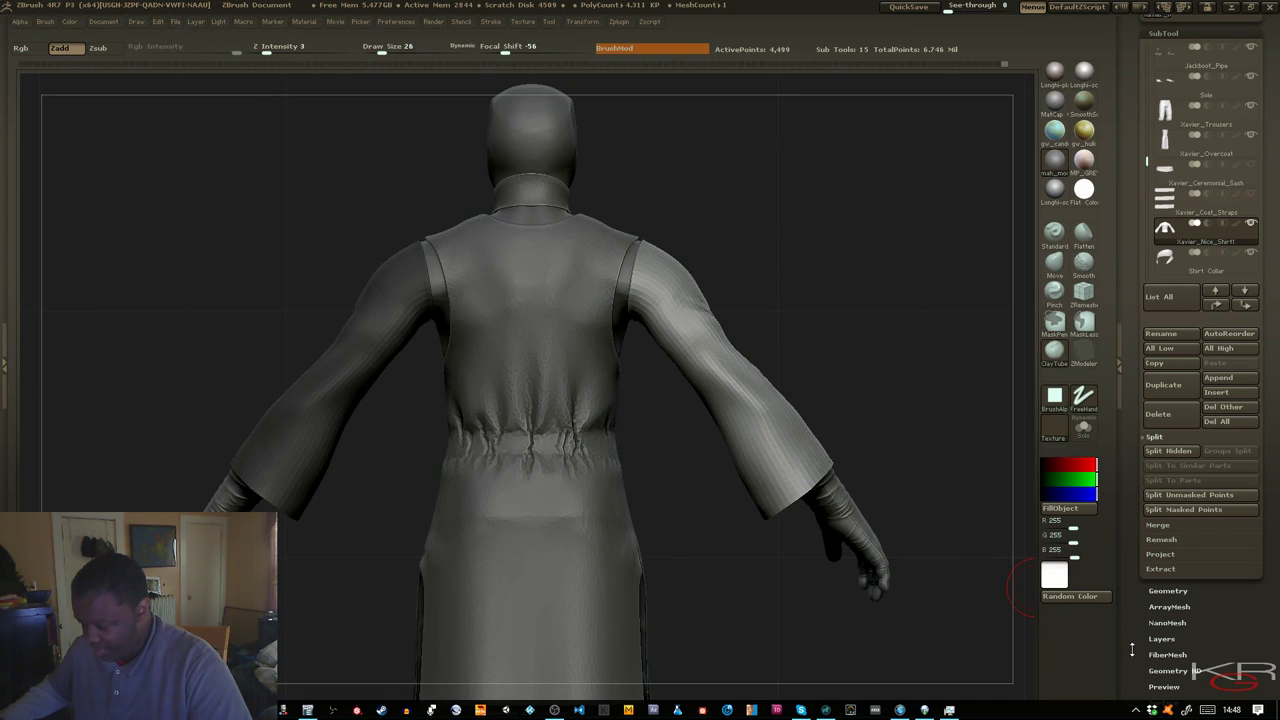
scroll(1145, 635, down, 3)
click(1160, 627)
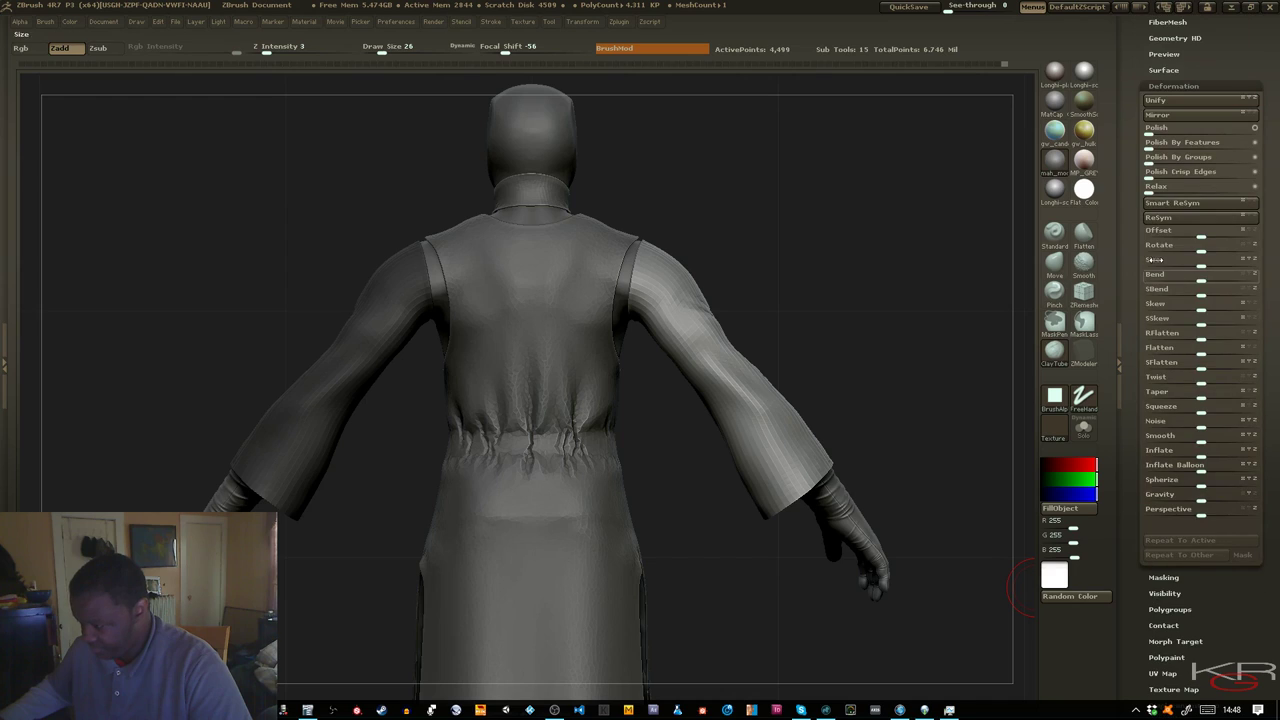
click(1183, 205)
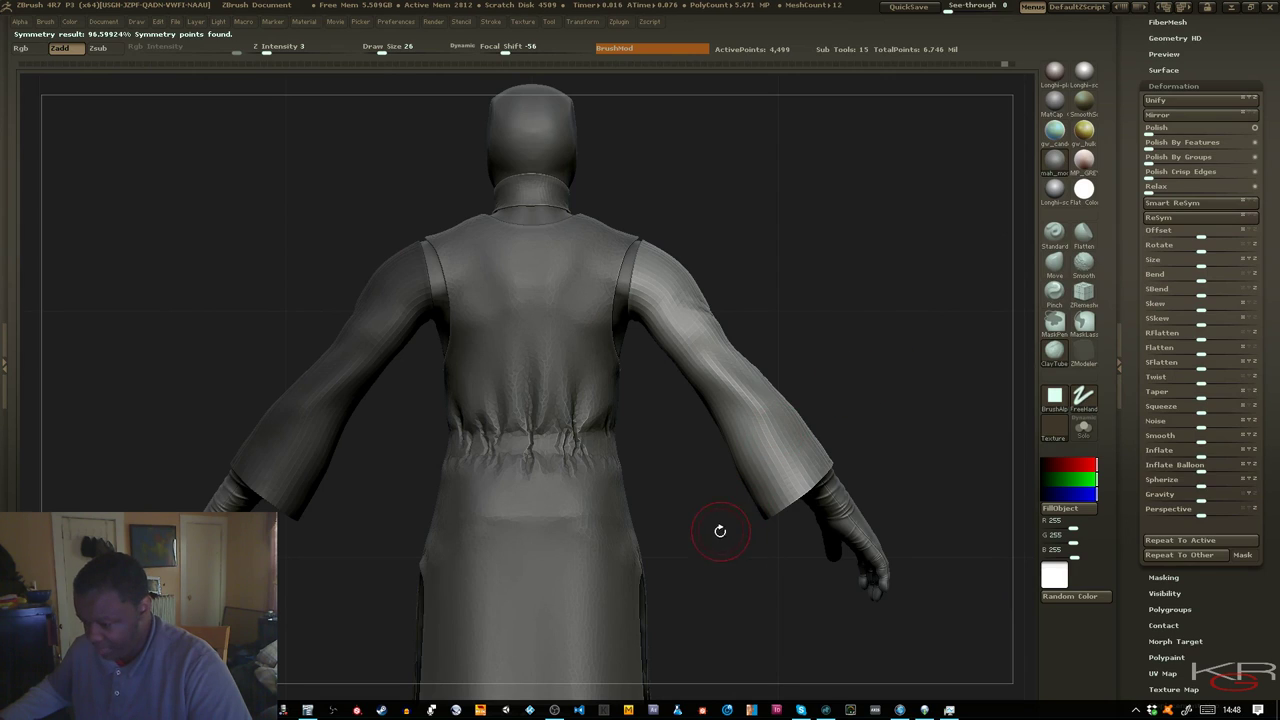
ctrl+drag(708, 533, 717, 552)
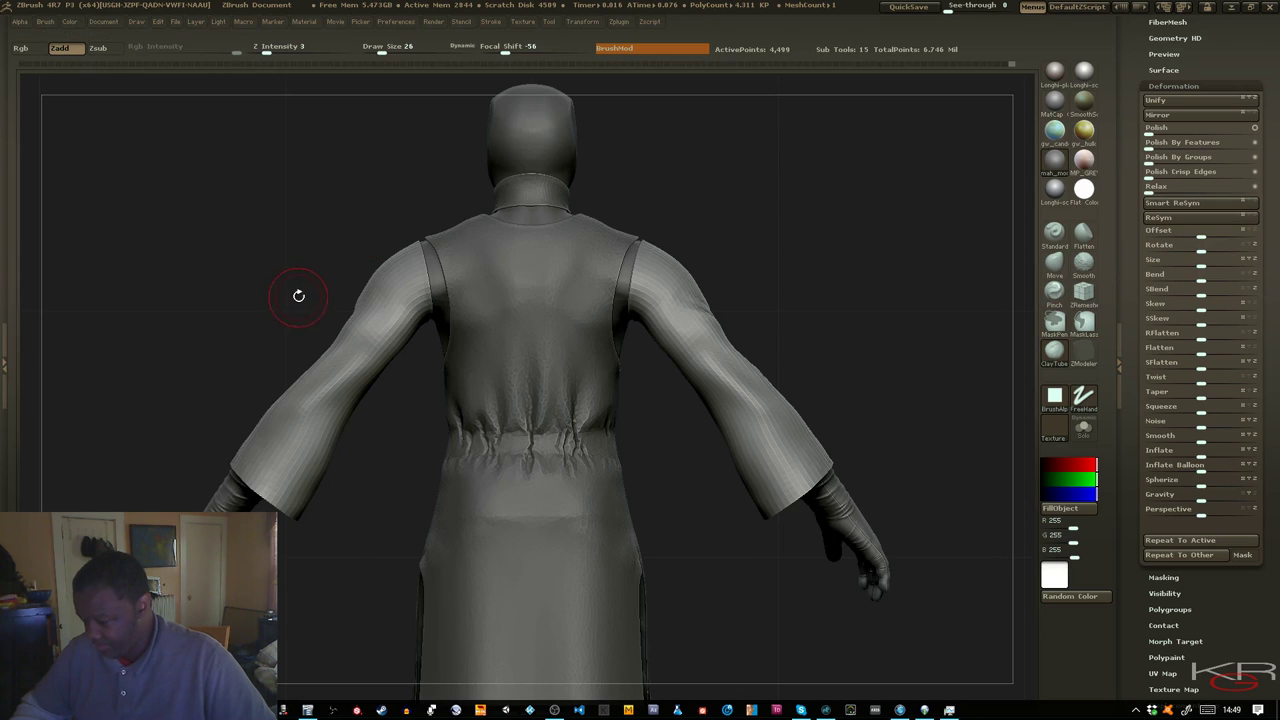
Set the masking brush to MaskCurve
key(ctrl)
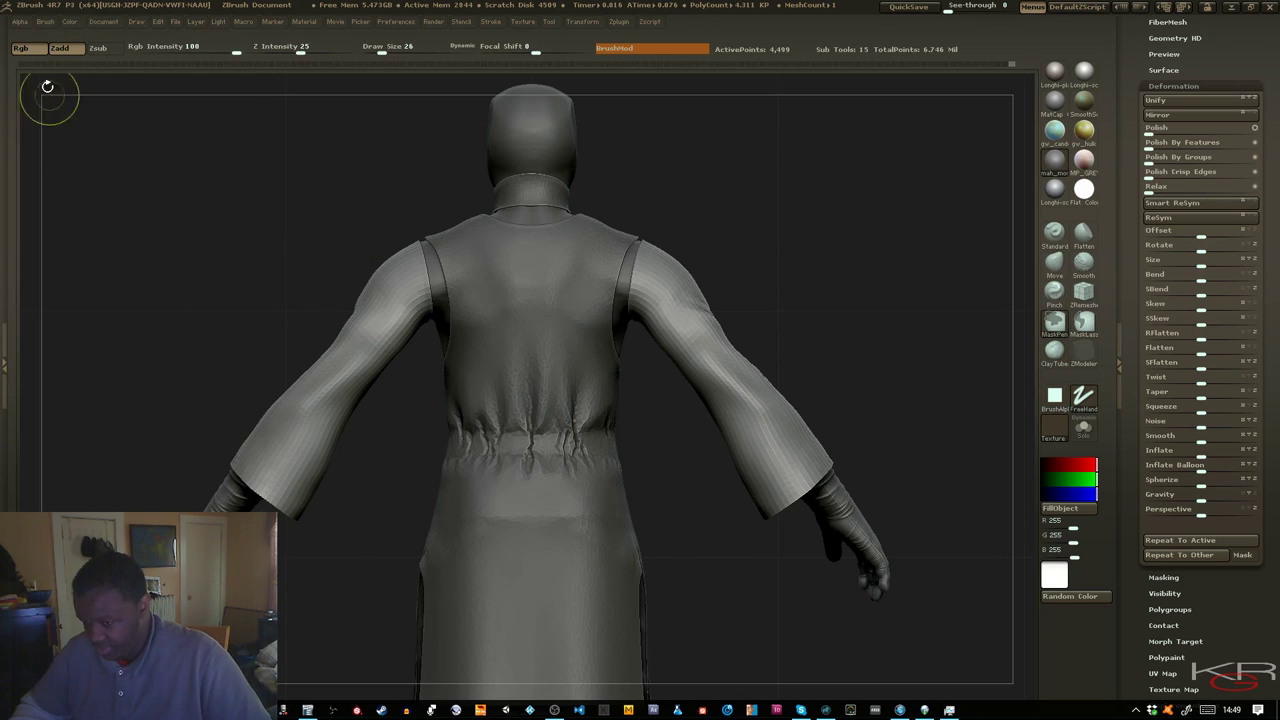
click(44, 21)
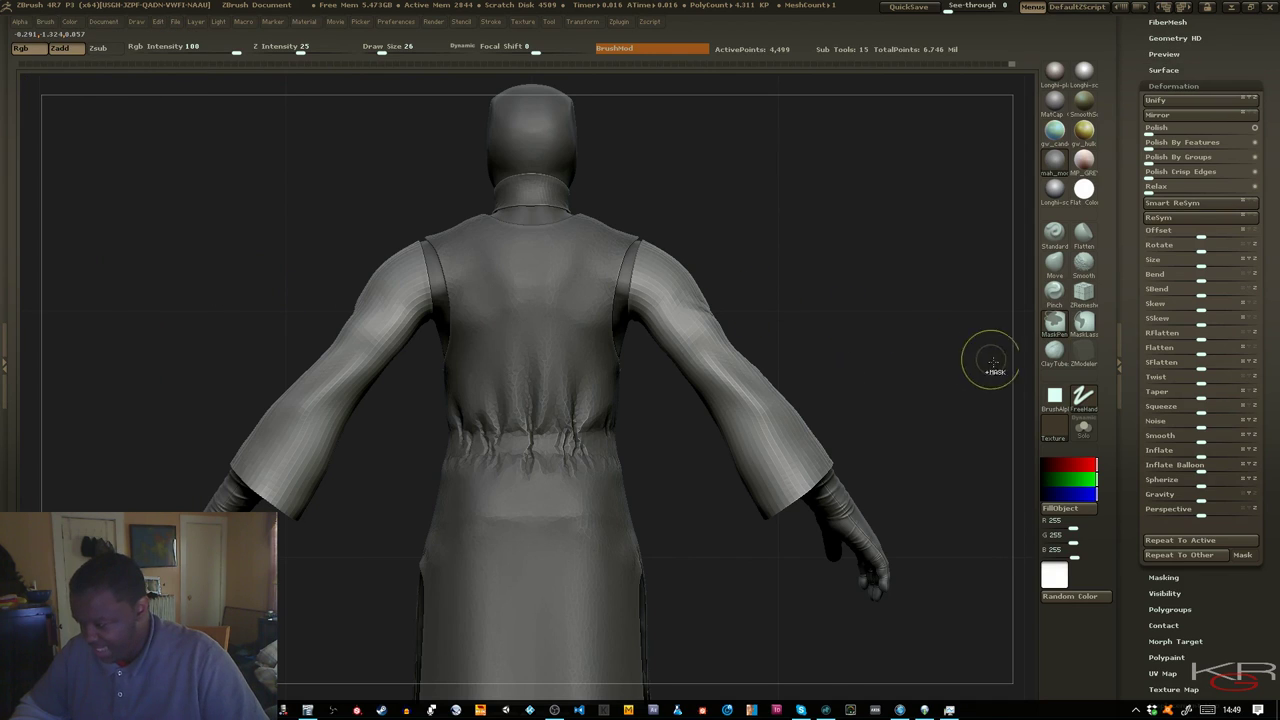
ctrl+click(1056, 325)
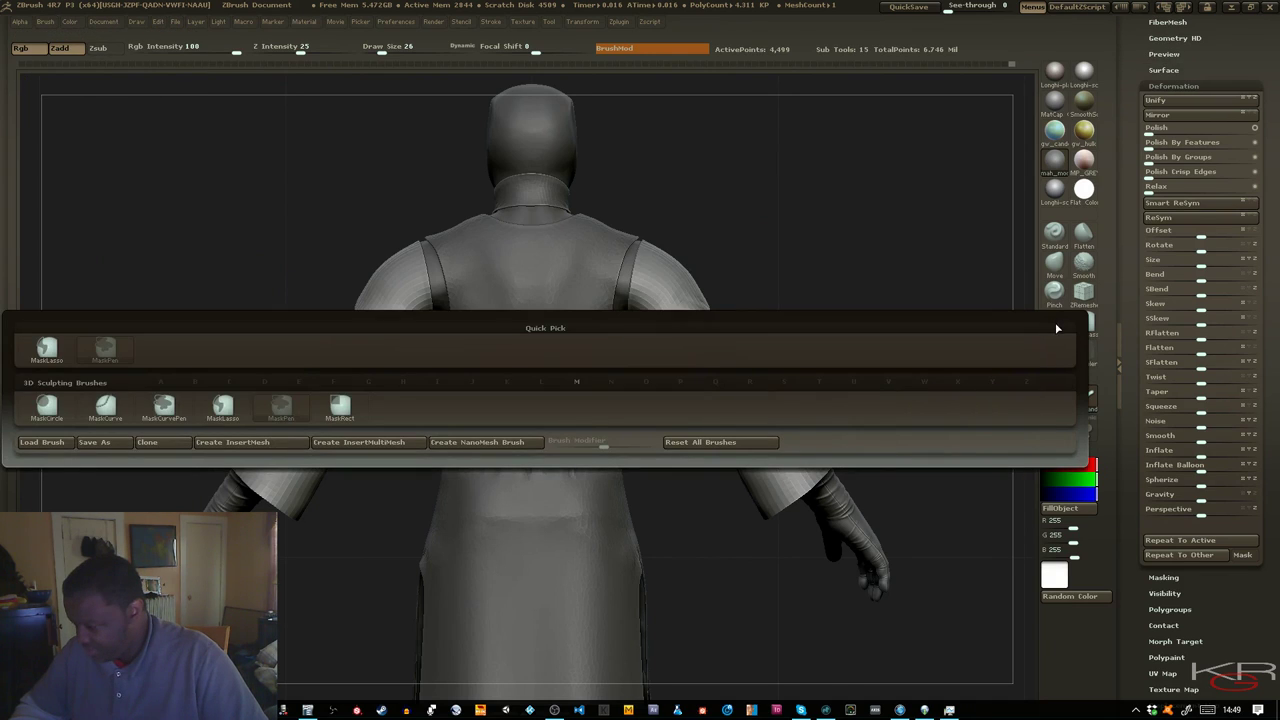
ctrl+click(1054, 320)
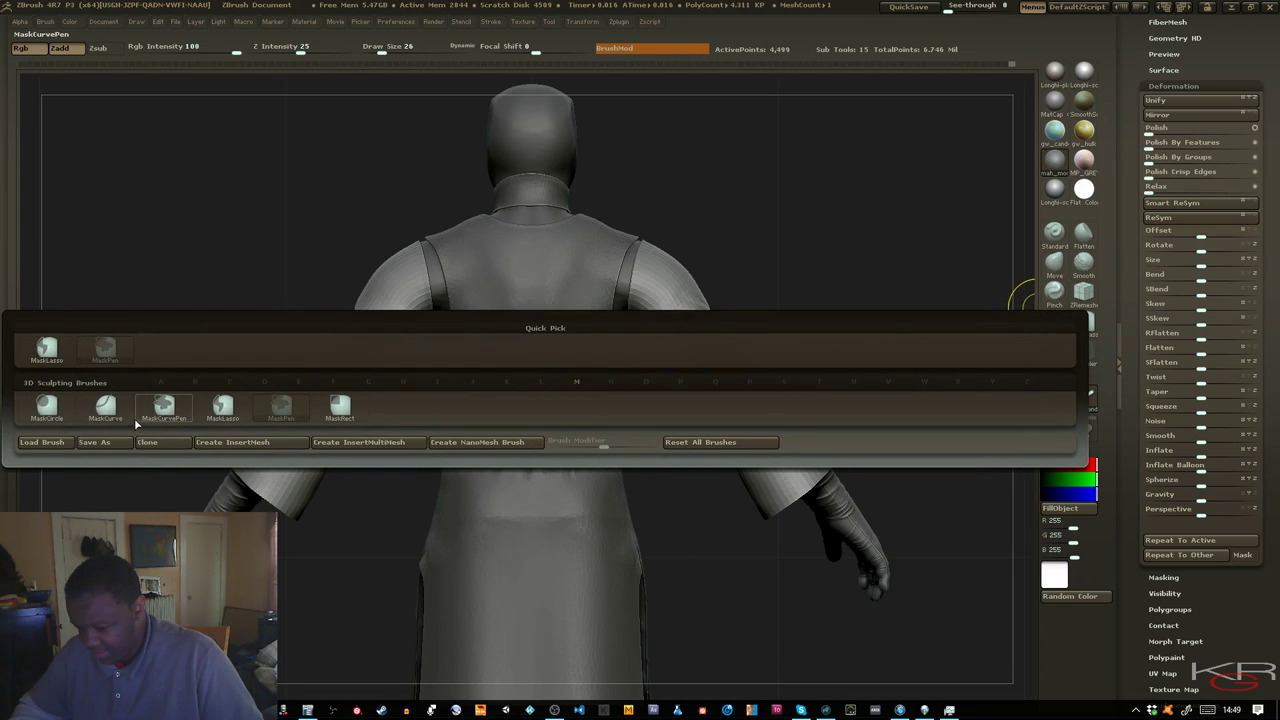
click(105, 410)
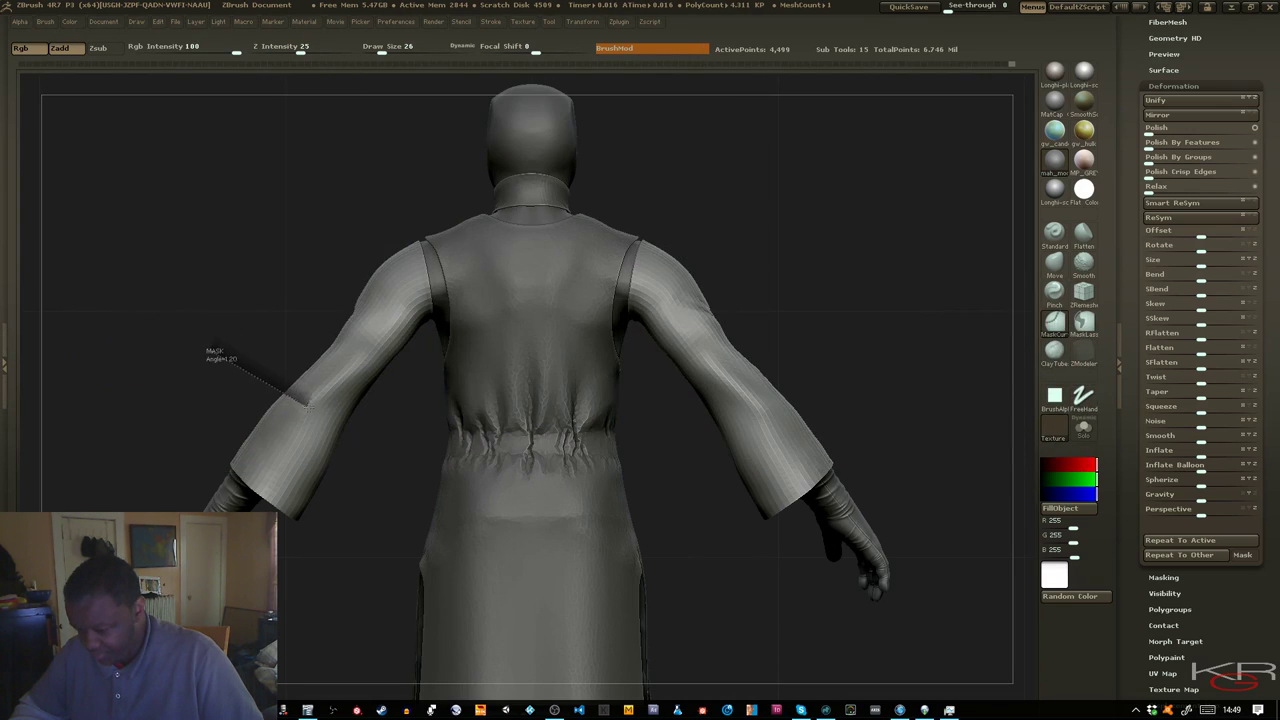
Mask the upper part of both sleeves down to the elbows with a diagonal MaskCurve line
mouse_move(307, 405)
mouse_down()
mouse_move(340, 440)
mouse_move(310, 414)
mouse_up()
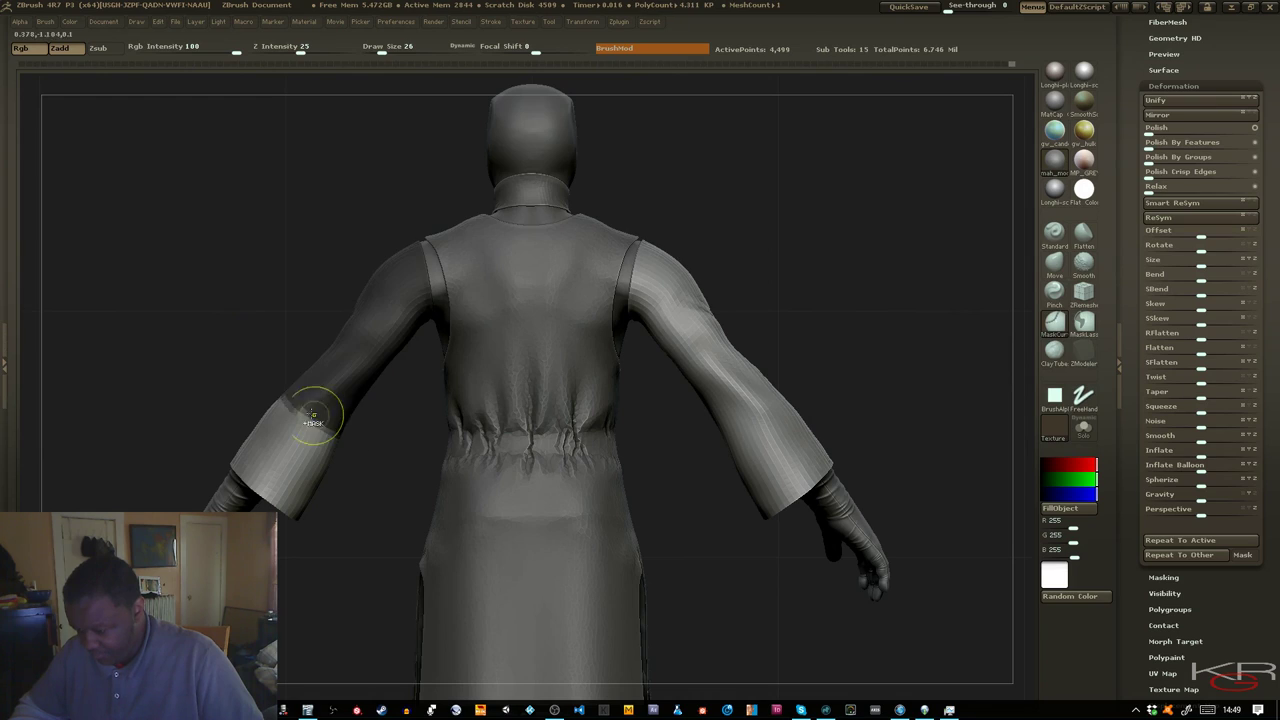
ctrl+click(203, 326)
drag(240, 320, 317, 373)
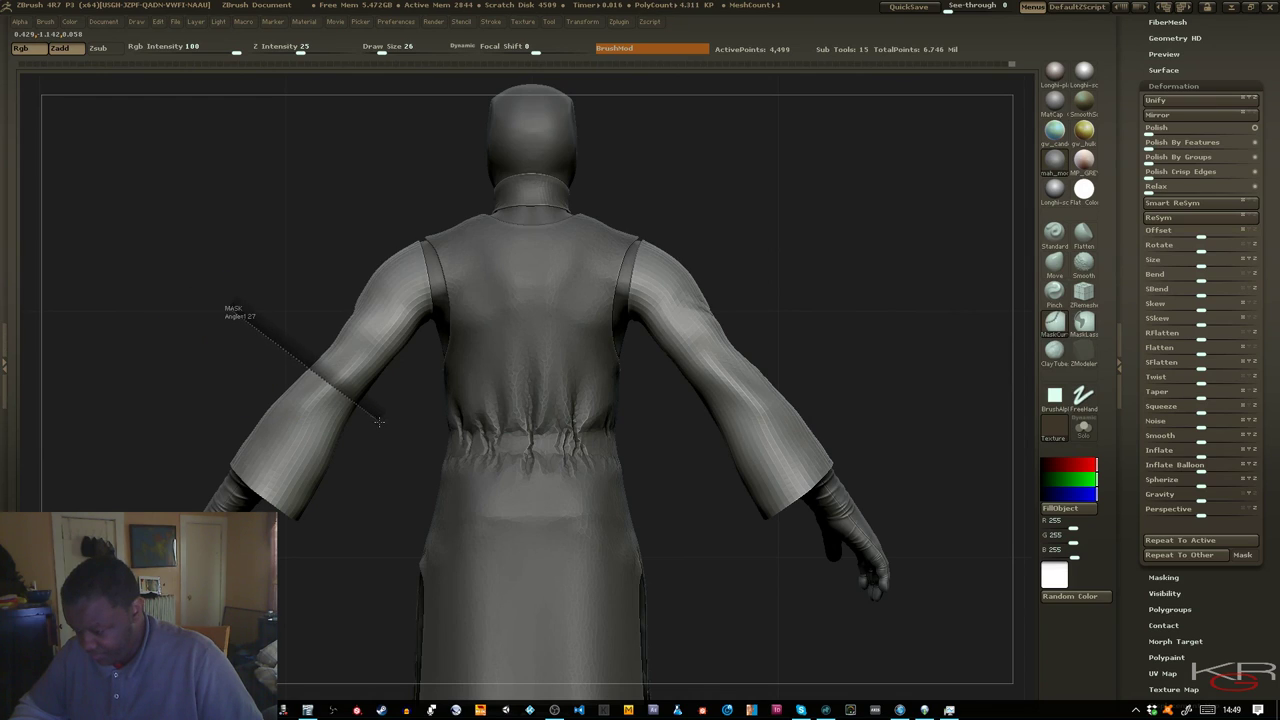
drag(378, 425, 380, 428)
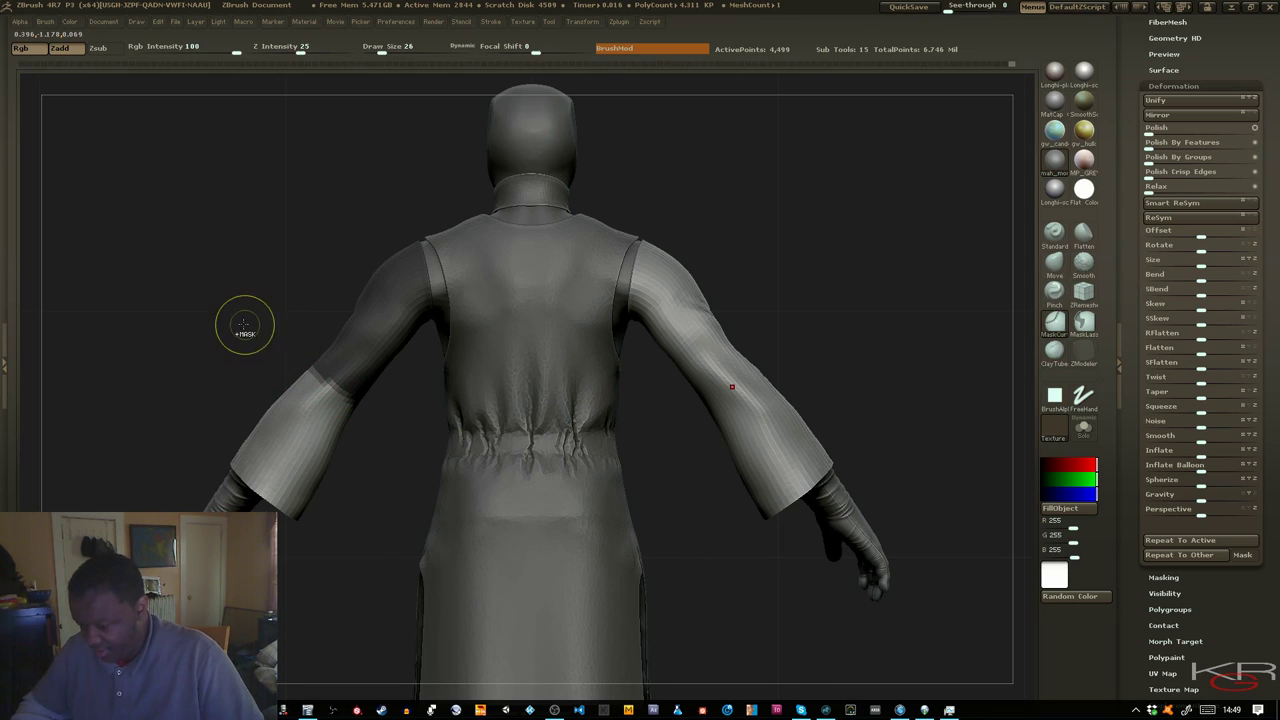
ctrl+drag(222, 305, 358, 410)
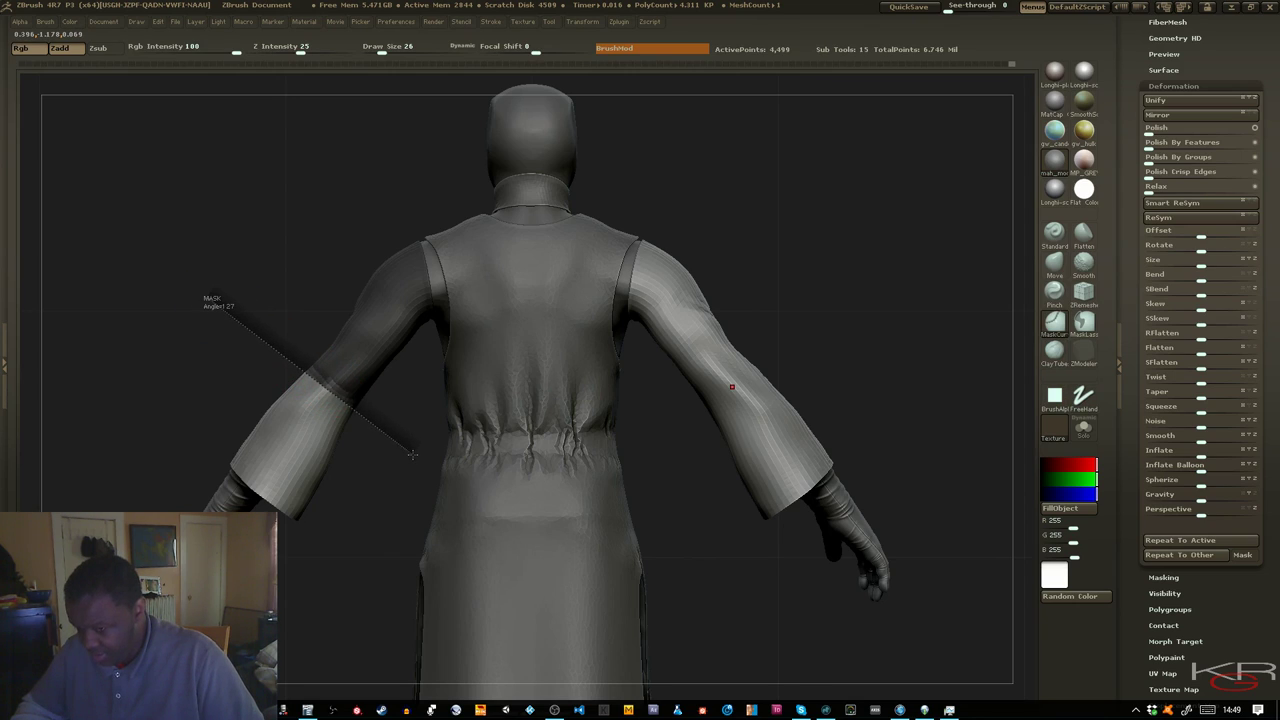
ctrl+drag(412, 455, 400, 451)
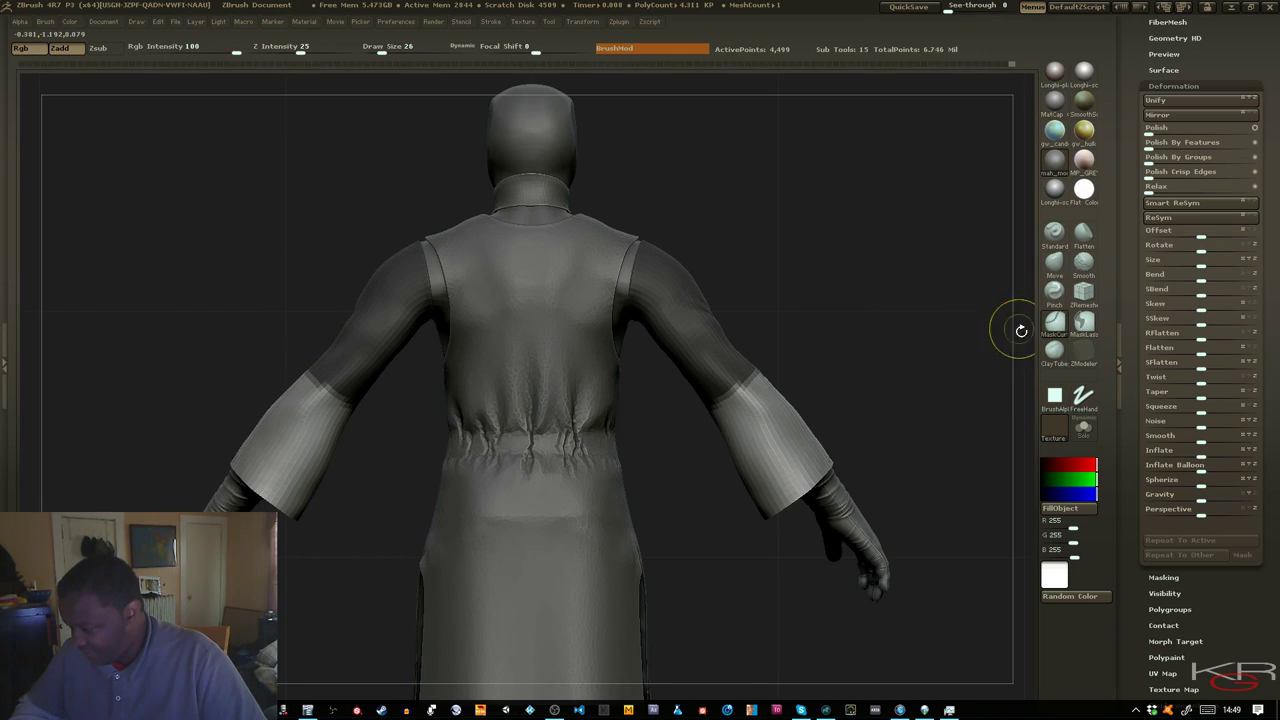
Replace MaskCurve with MaskPen, pick MaskLasso for masking, and mask the remaining forearm of the character's left sleeve
click(1052, 325)
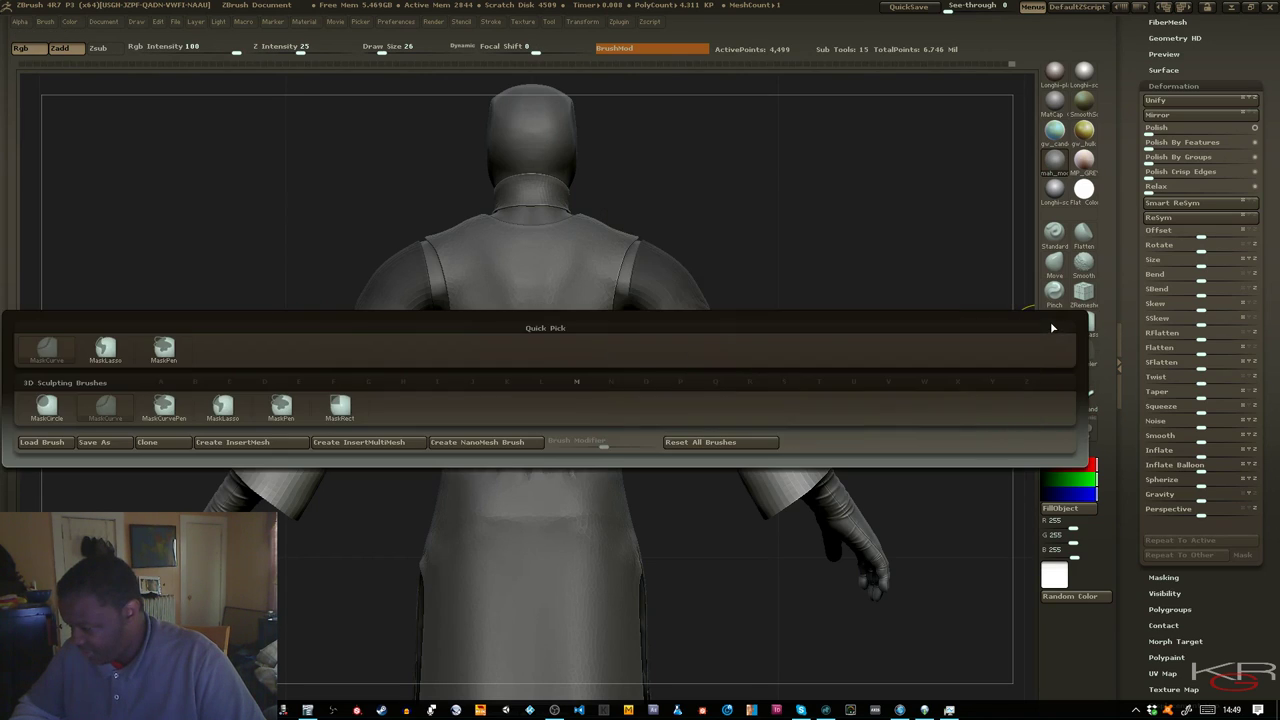
click(163, 347)
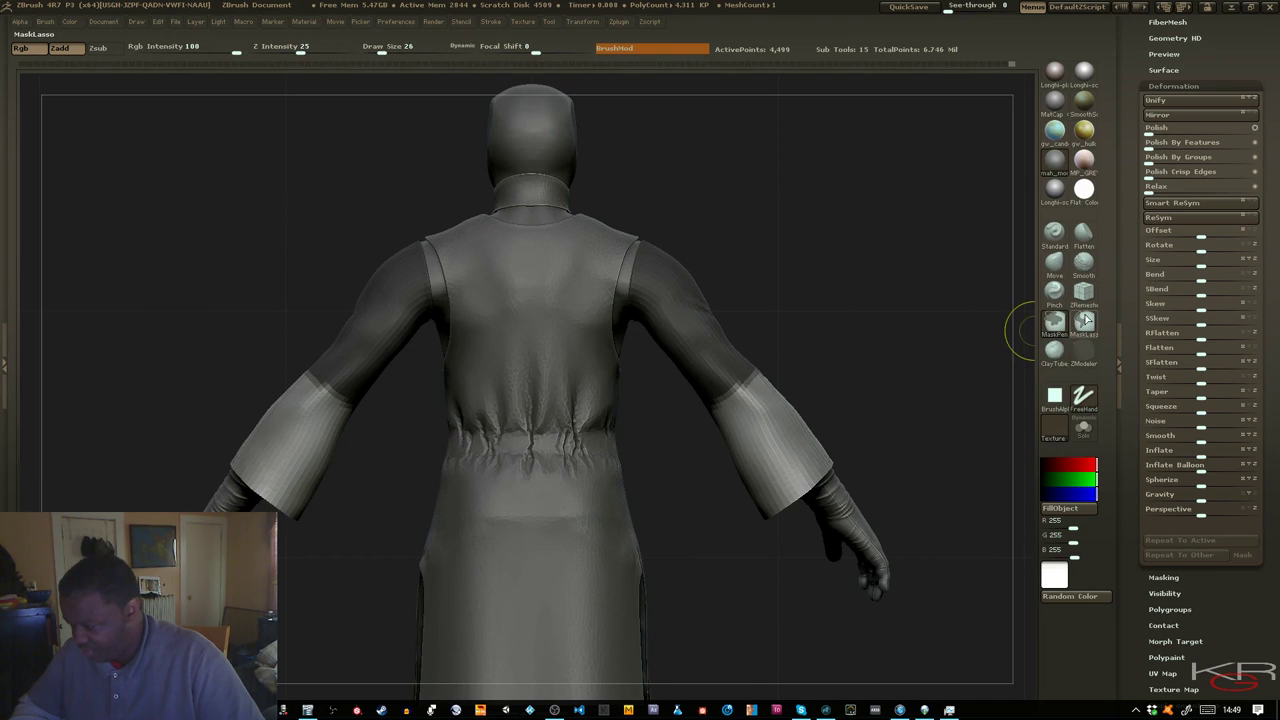
ctrl+click(1087, 320)
mouse_move(203, 353)
ctrl+mouse_down()
mouse_move(208, 511)
mouse_move(362, 430)
mouse_move(220, 305)
ctrl+mouse_up()
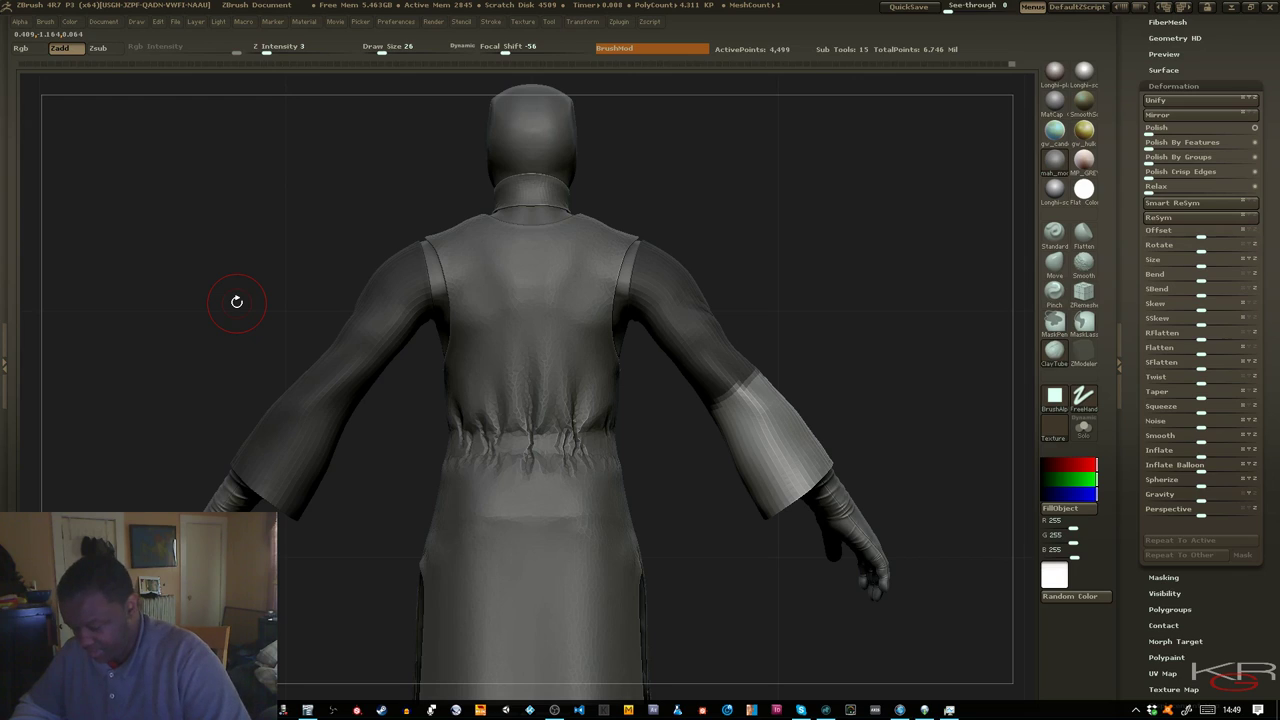
Apply Smart ReSym to the unmasked forearm of the opposite sleeve and unhide the rest of the shirt
click(1163, 204)
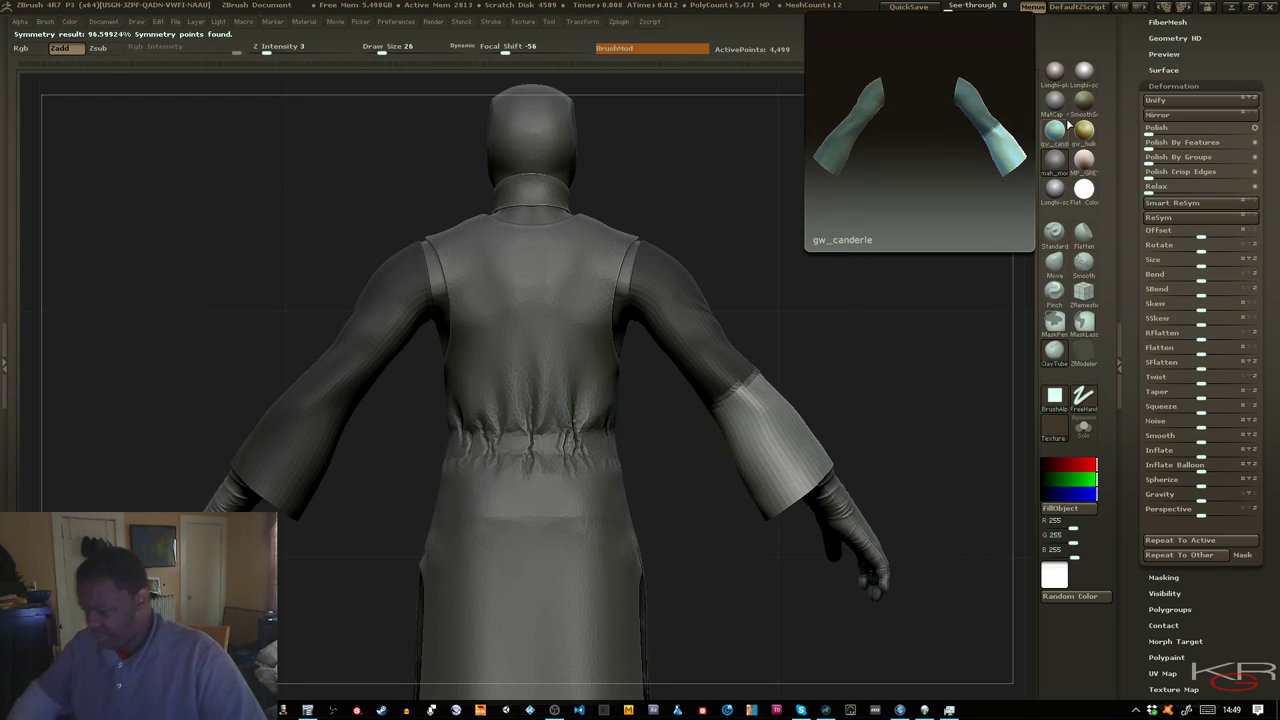
ctrl+shift+click(875, 363)
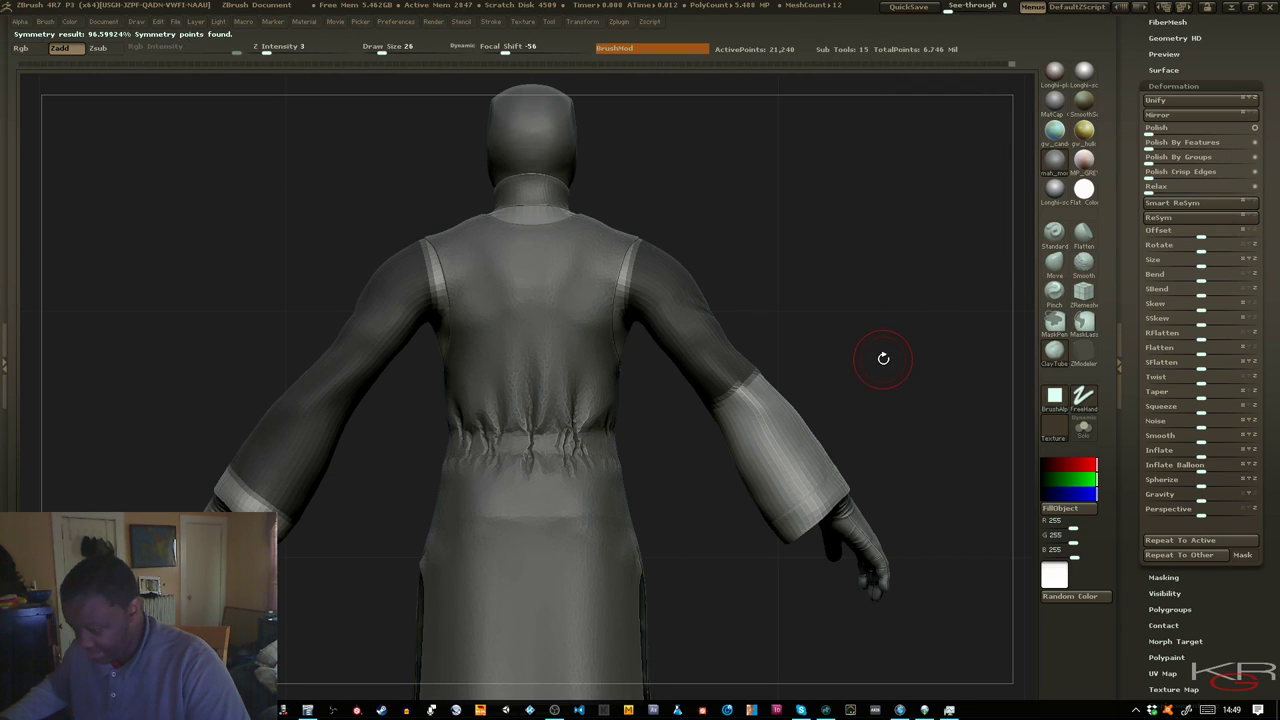
key(ctrl)
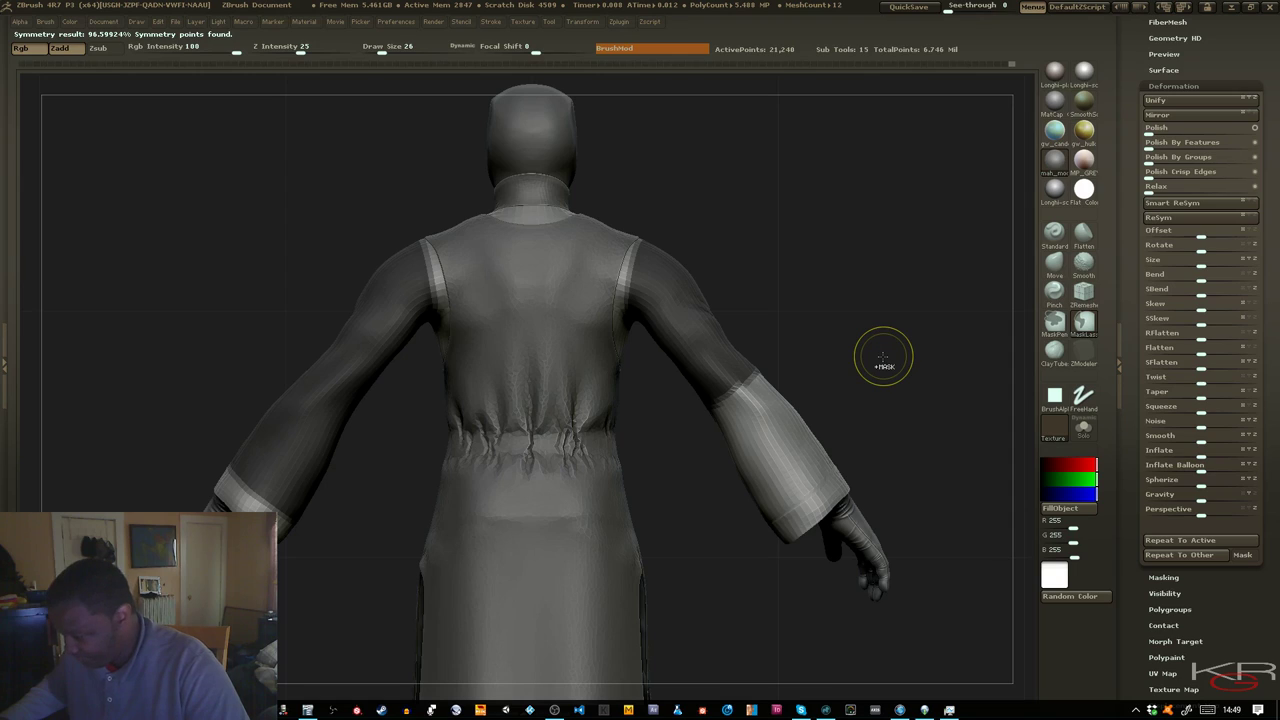
Isolate the complete shirt in Solo mode and mask everything except the forearm of the character's right sleeve
key(ctrl+z)
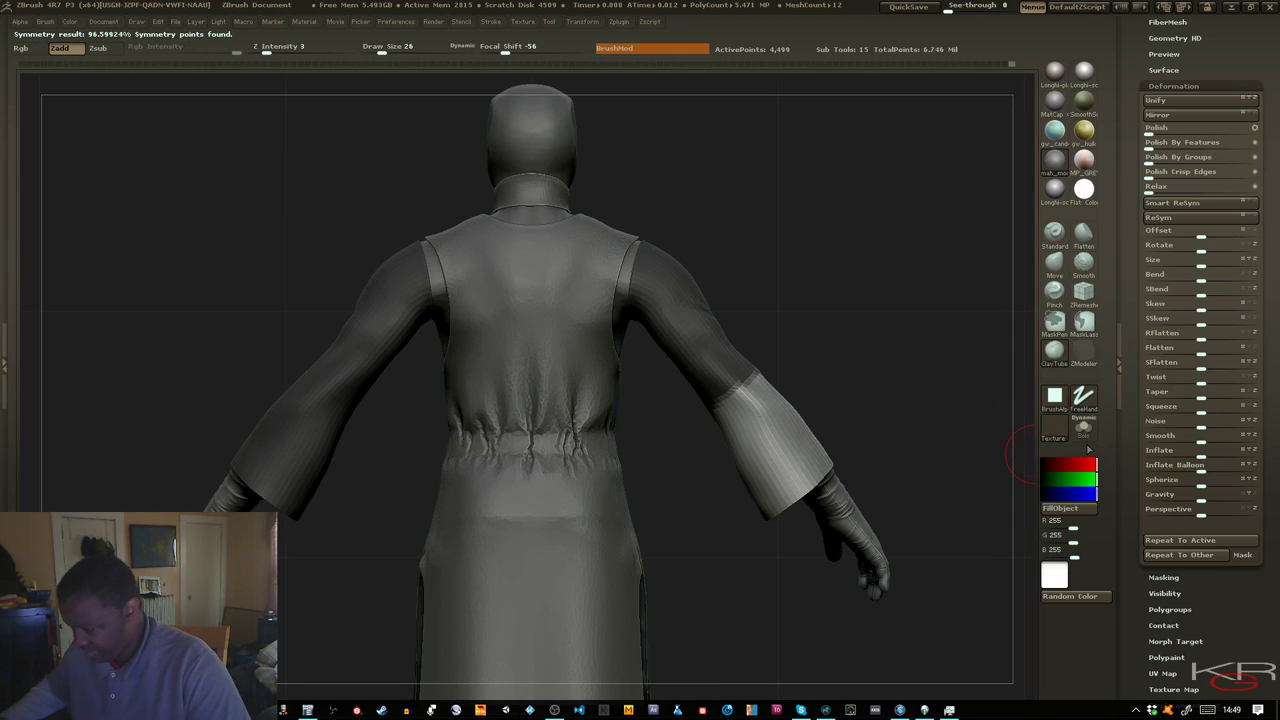
click(1085, 425)
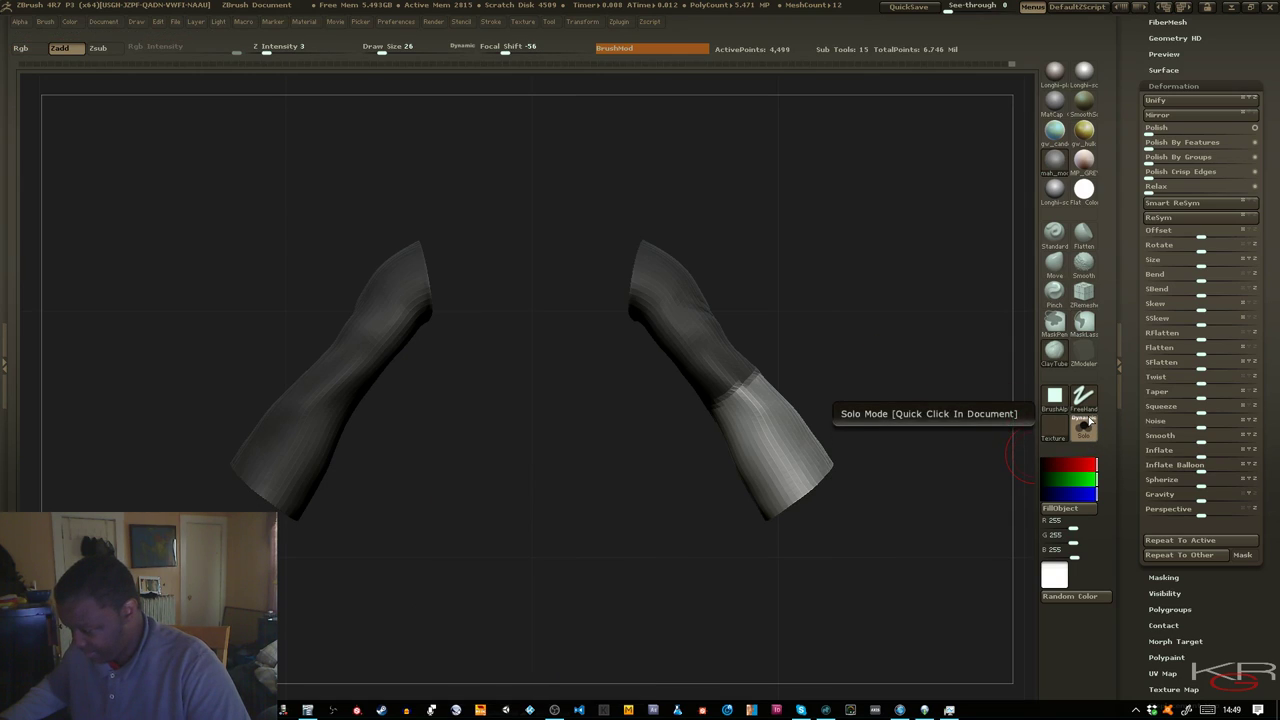
click(873, 296)
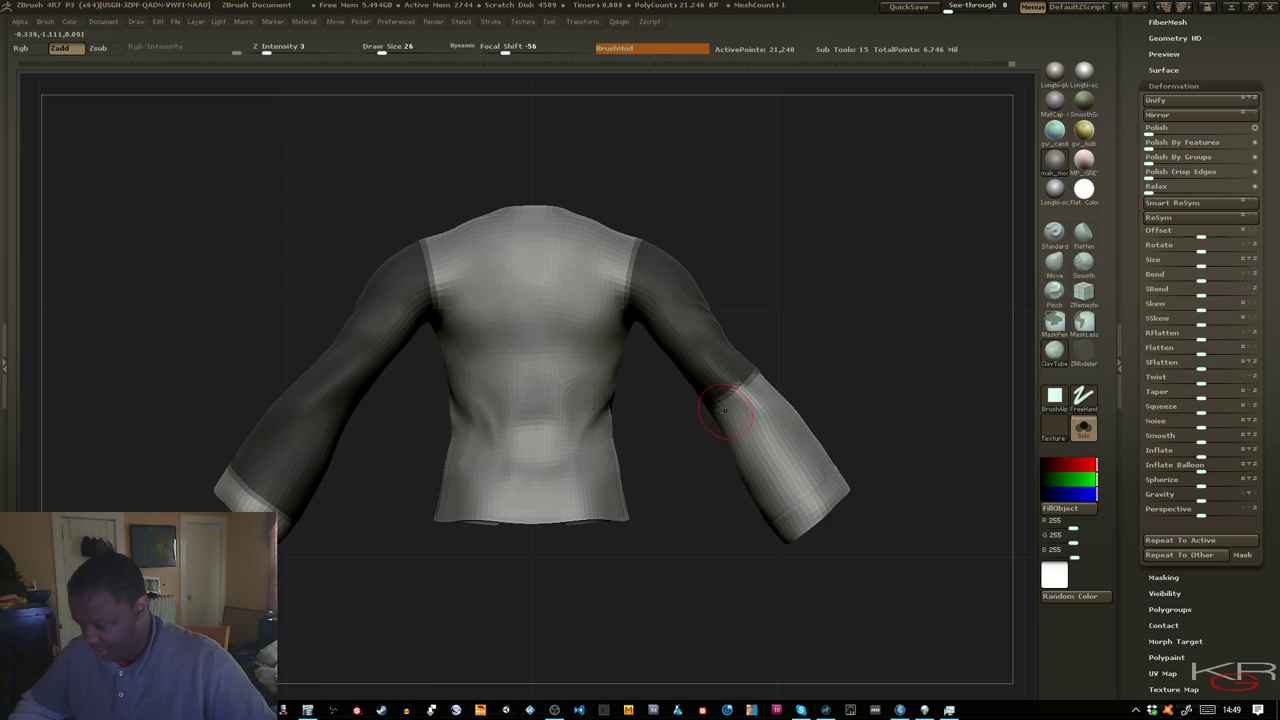
mouse_move(189, 428)
ctrl+mouse_down()
mouse_move(310, 571)
mouse_move(203, 405)
ctrl+mouse_up()
mouse_move(360, 158)
ctrl+mouse_down()
mouse_move(374, 344)
mouse_move(512, 604)
mouse_move(655, 456)
mouse_move(668, 244)
mouse_move(362, 160)
ctrl+mouse_up()
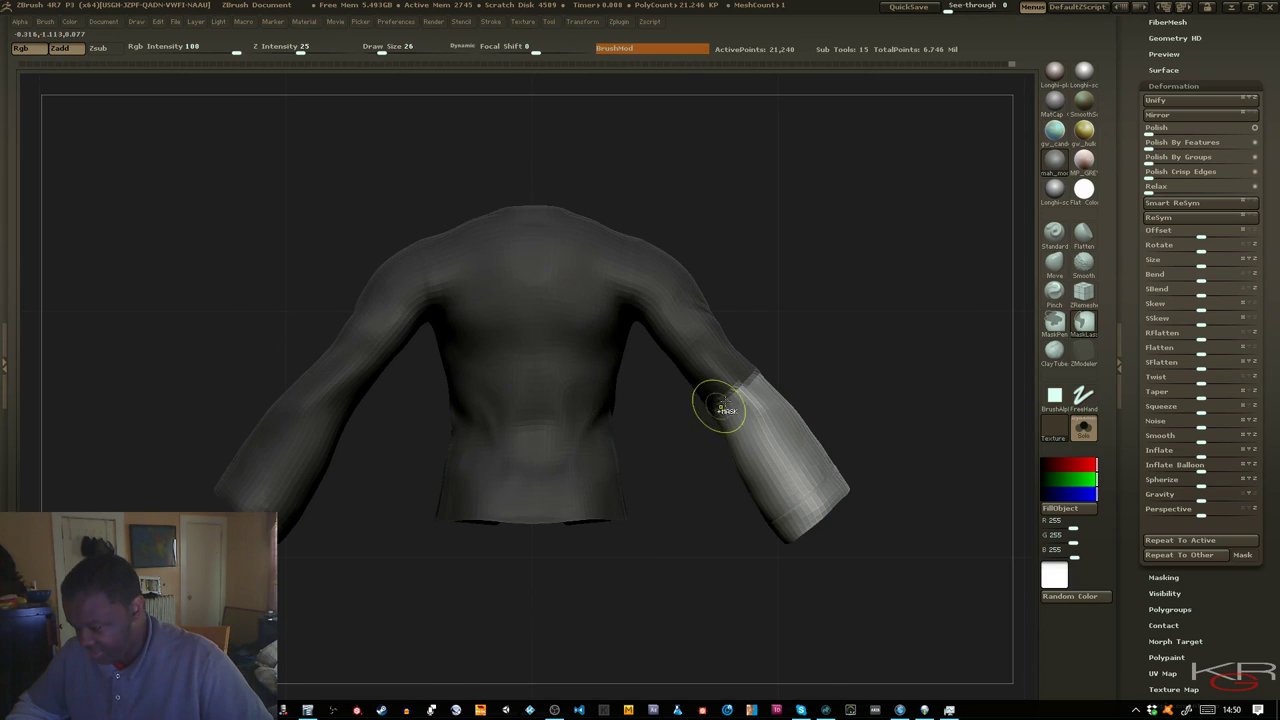
Apply Smart ReSym to the unmasked right forearm and clear the shirt's mask
click(1157, 205)
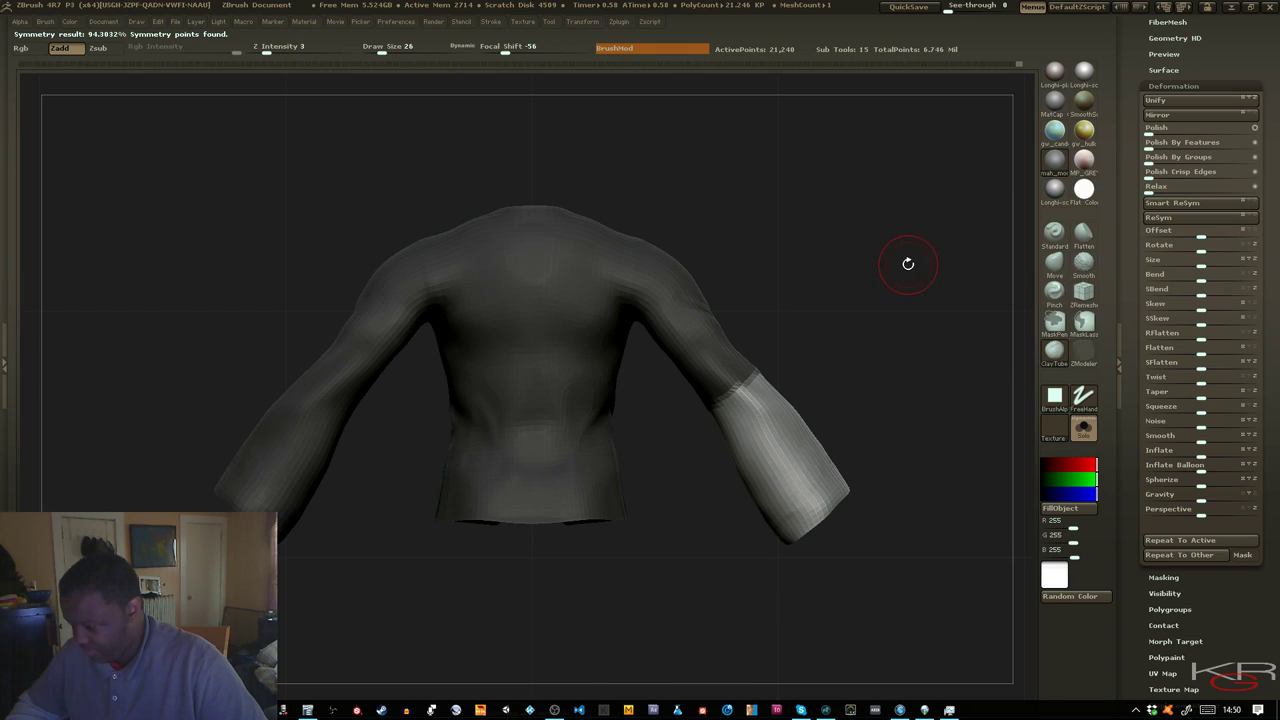
ctrl+click(917, 274)
drag(923, 277, 743, 276)
key(f)
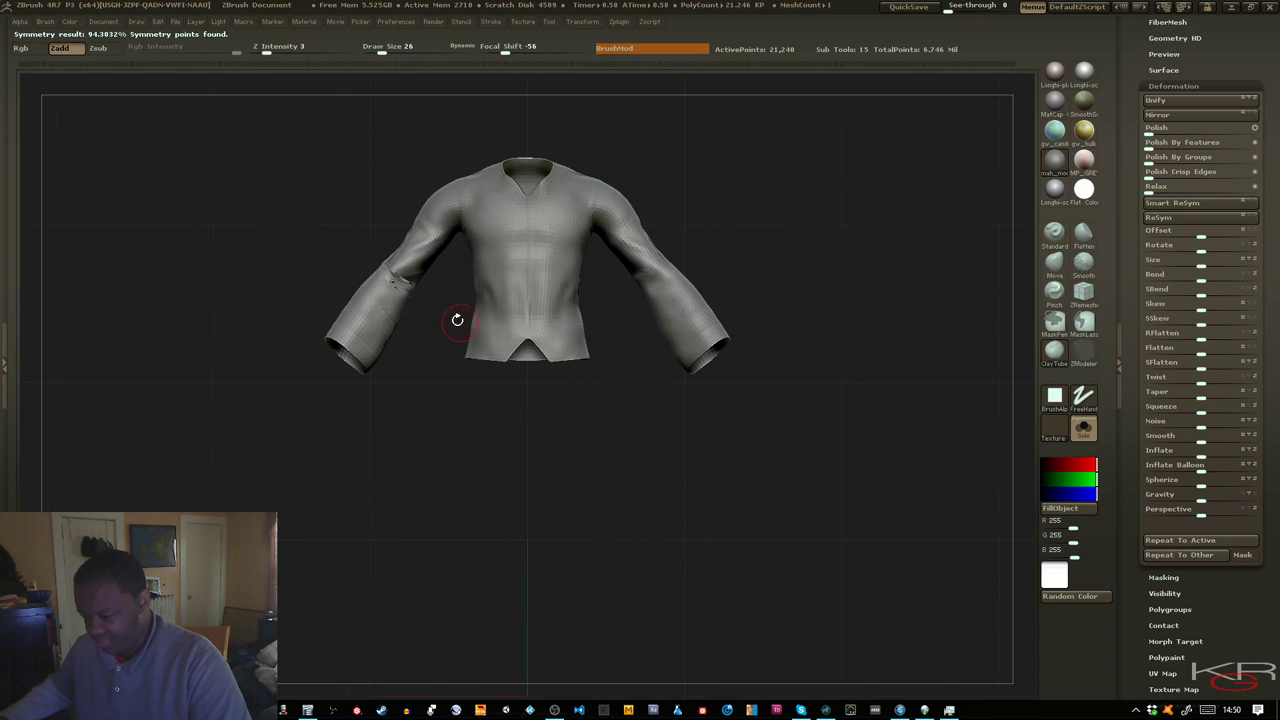
Try to smooth the distorted surface on the right forearm with the Smooth brush
ctrl+right_drag(457, 320, 448, 384)
drag(283, 377, 358, 401)
mouse_move(405, 489)
mouse_down()
mouse_move(446, 414)
mouse_move(394, 485)
mouse_up()
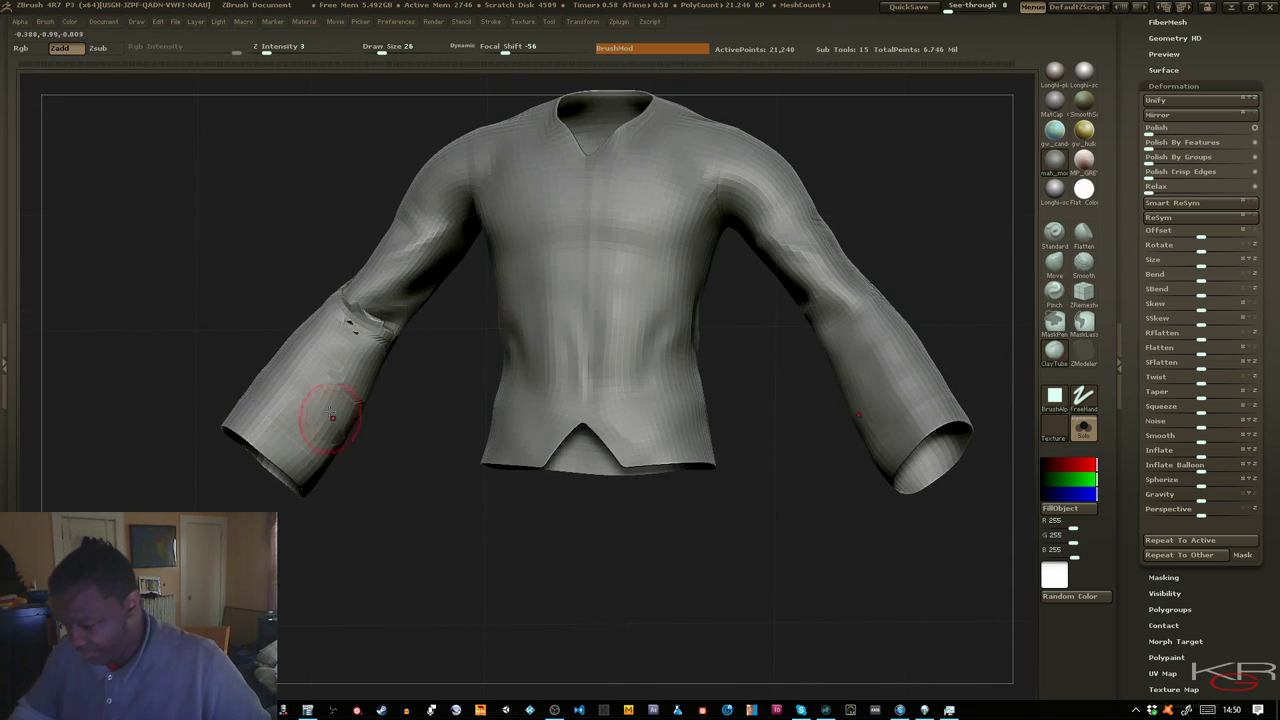
drag(376, 443, 388, 441)
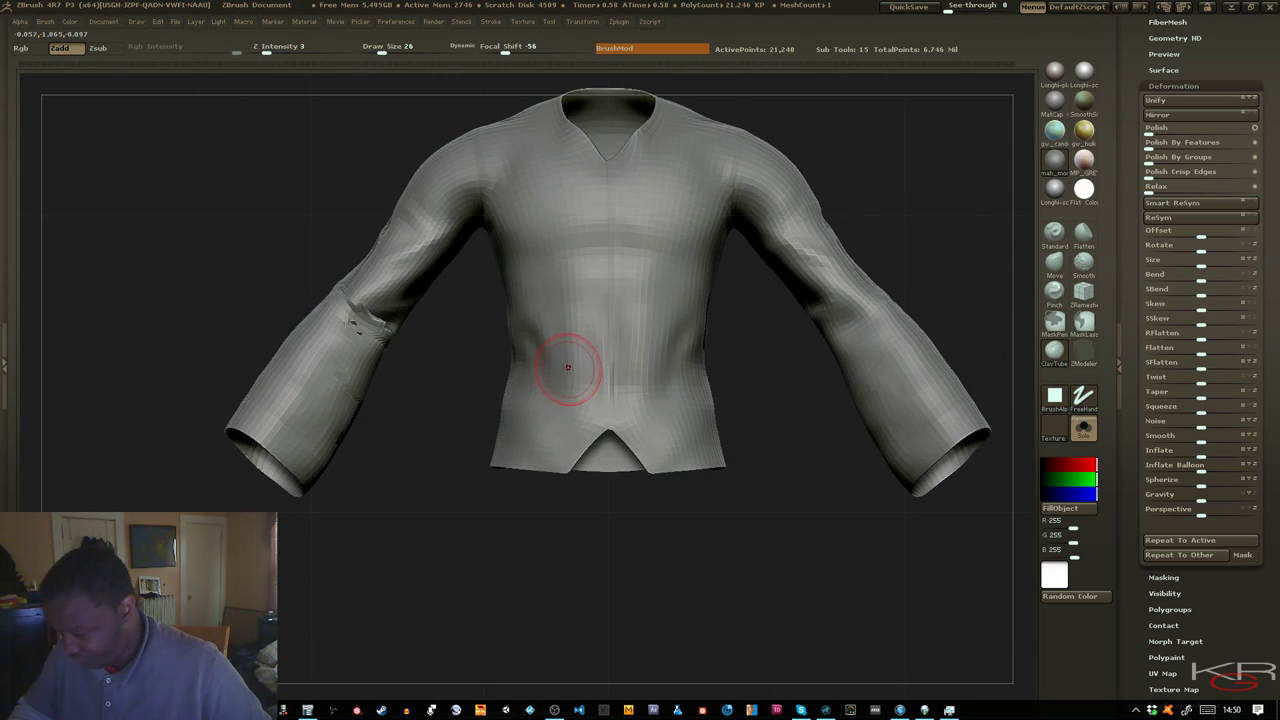
key(x)
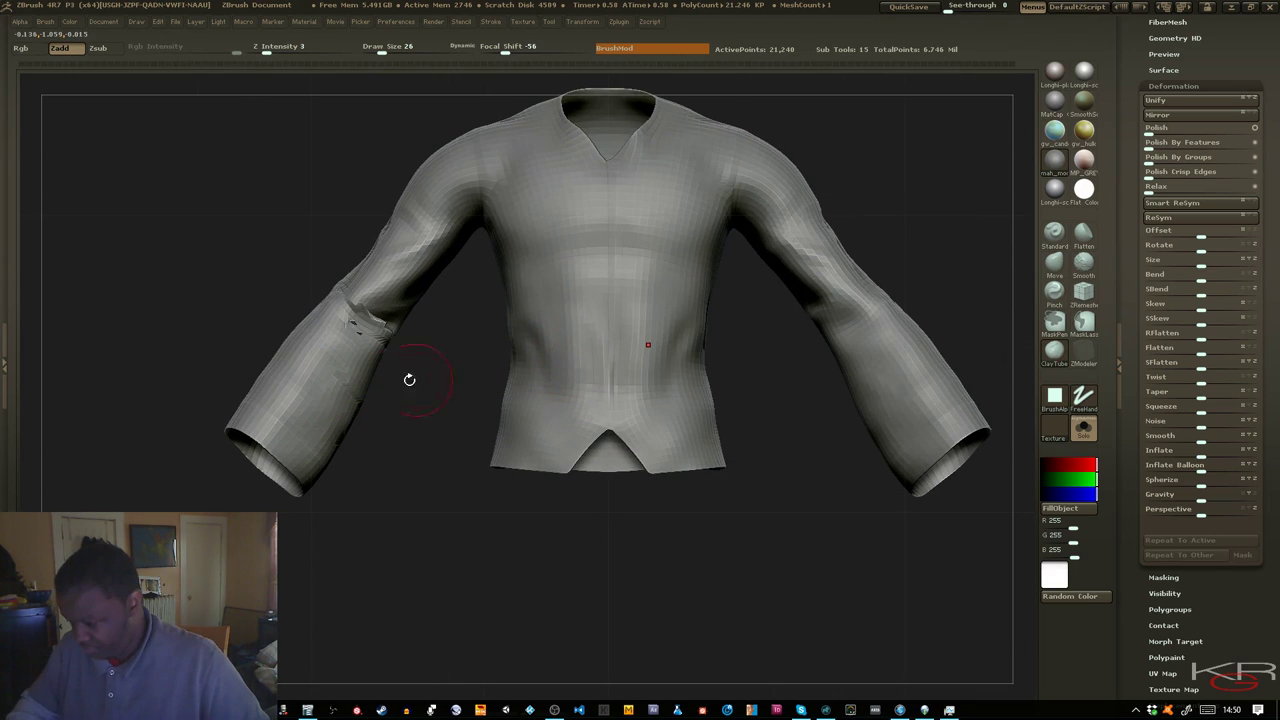
click(137, 22)
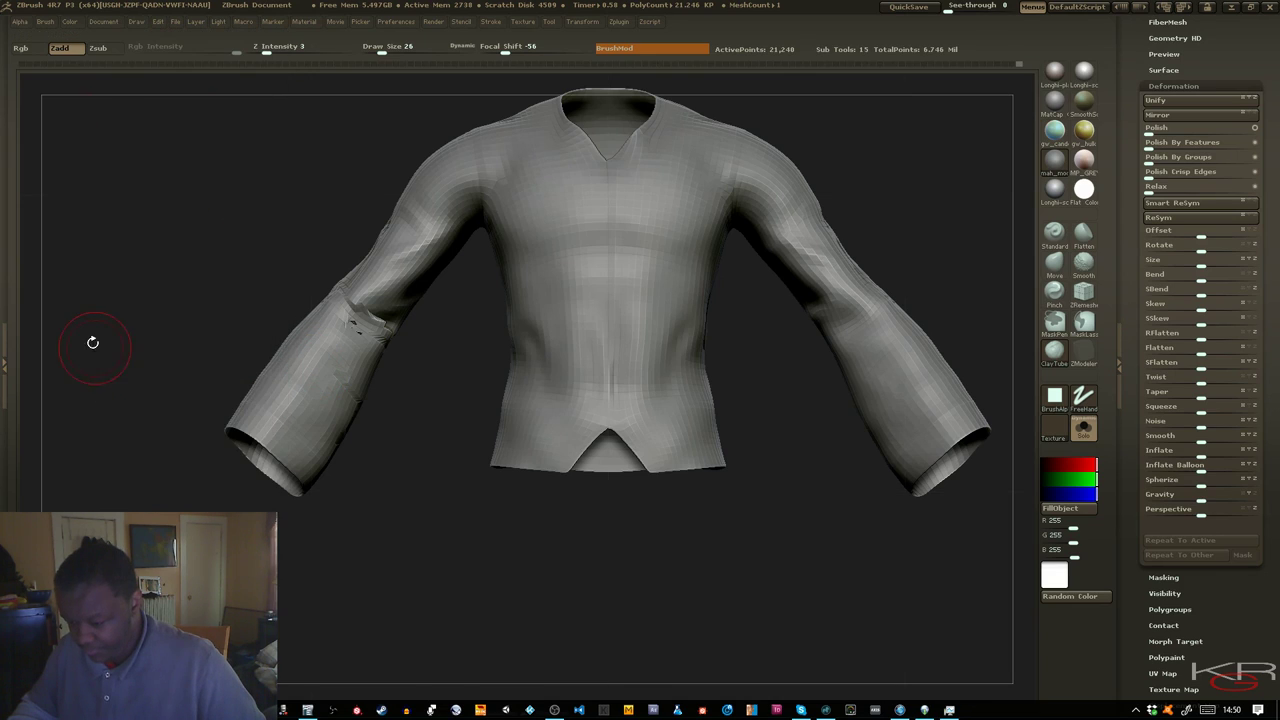
drag(100, 323, 112, 326)
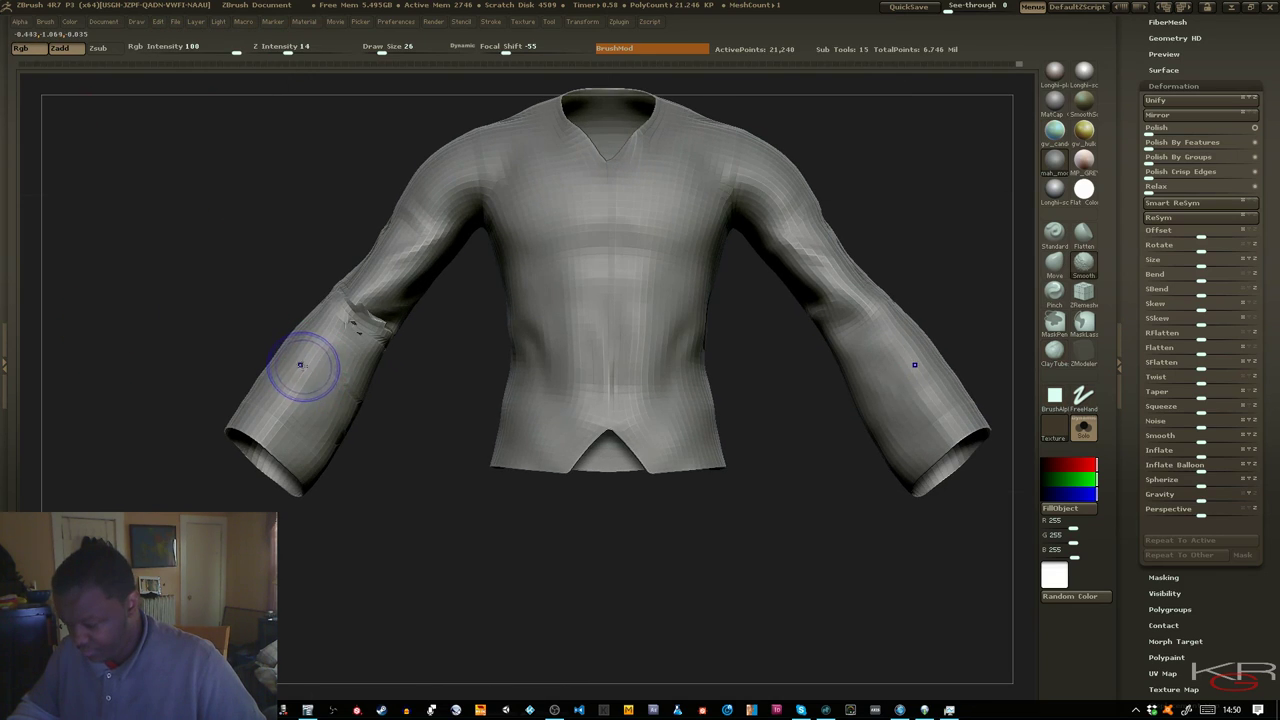
shift+drag(301, 370, 357, 397)
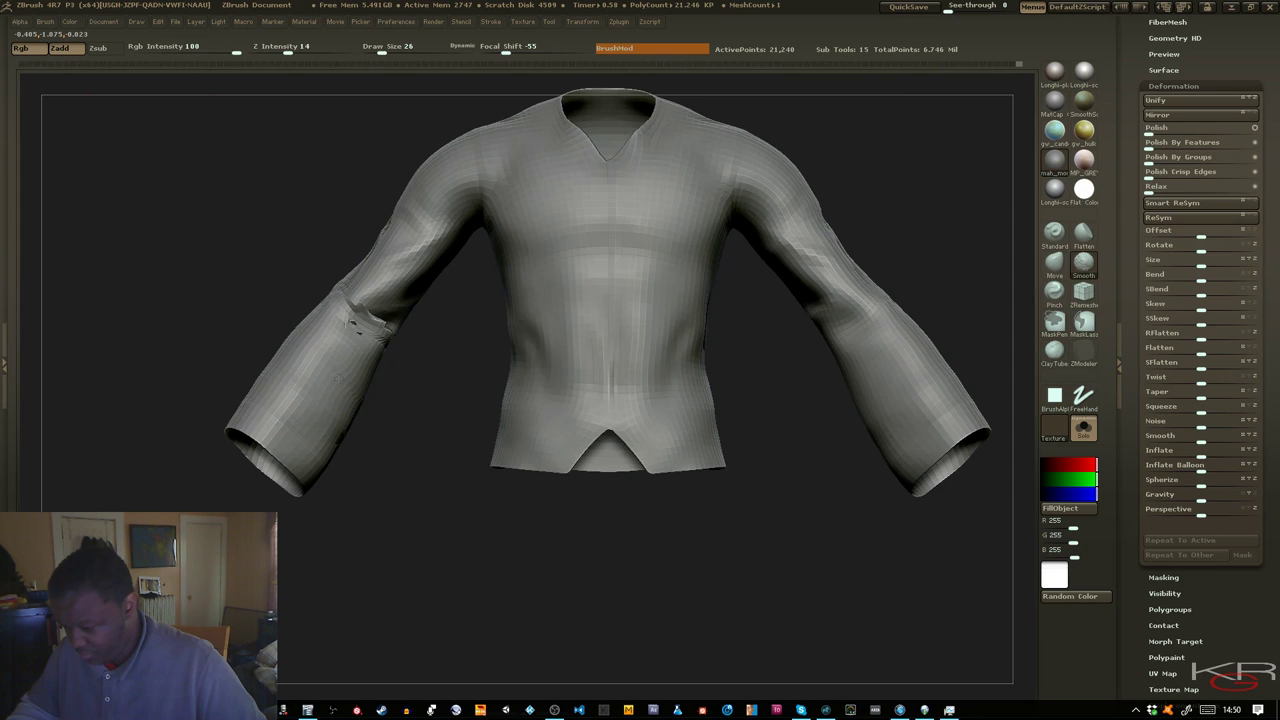
drag(232, 346, 194, 274)
mouse_move(245, 313)
mouse_down()
mouse_move(258, 333)
mouse_move(251, 312)
mouse_up()
Undo the smoothing, Smart ReSym and forearm masking, back to the isolated sleeves with only the left sleeve masked
key(ctrl+z)
key(ctrl+z)
key(ctrl+z)
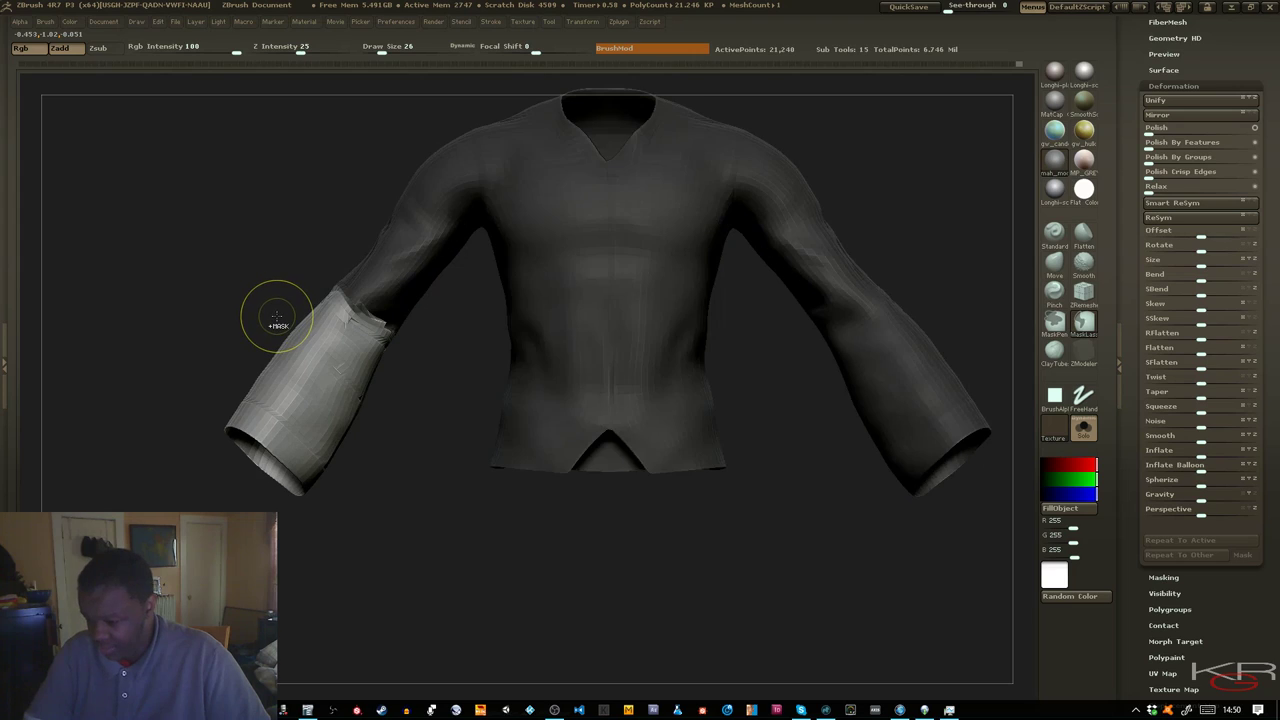
key(ctrl+z)
key(ctrl+z)
key(ctrl+z)
key(ctrl+z)
key(ctrl+z)
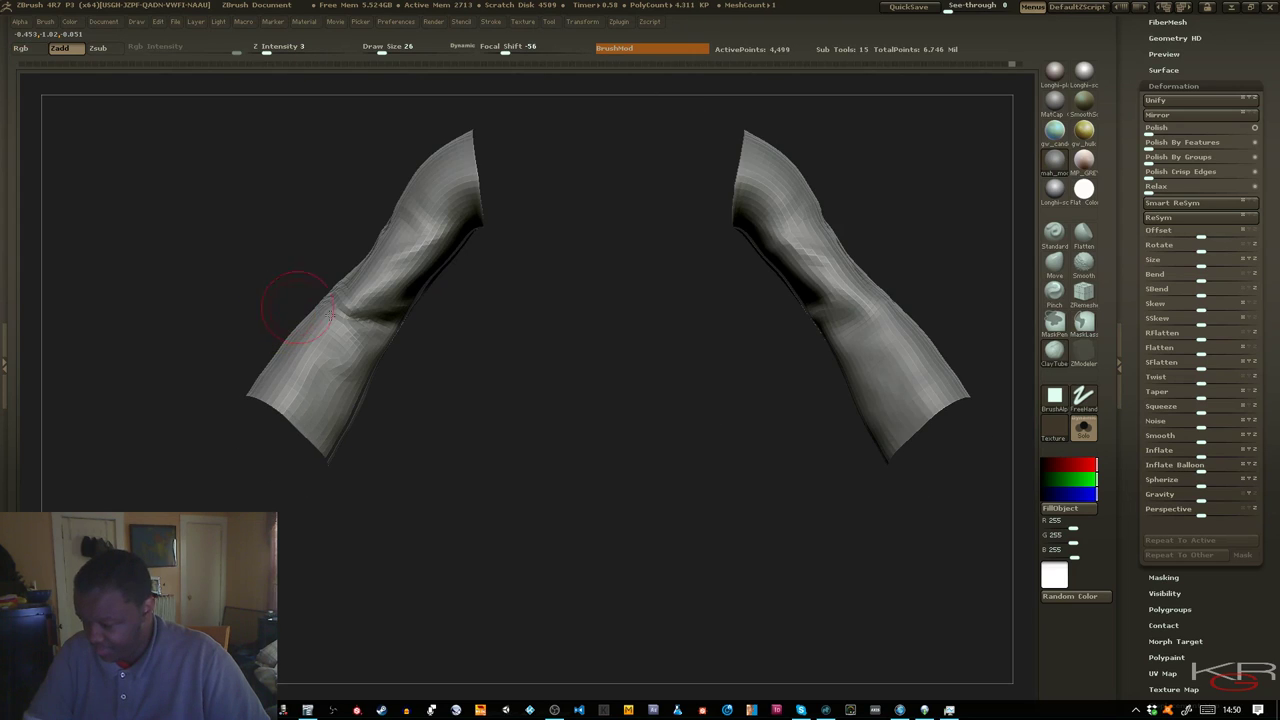
key(ctrl+z)
key(ctrl+z)
key(ctrl+z)
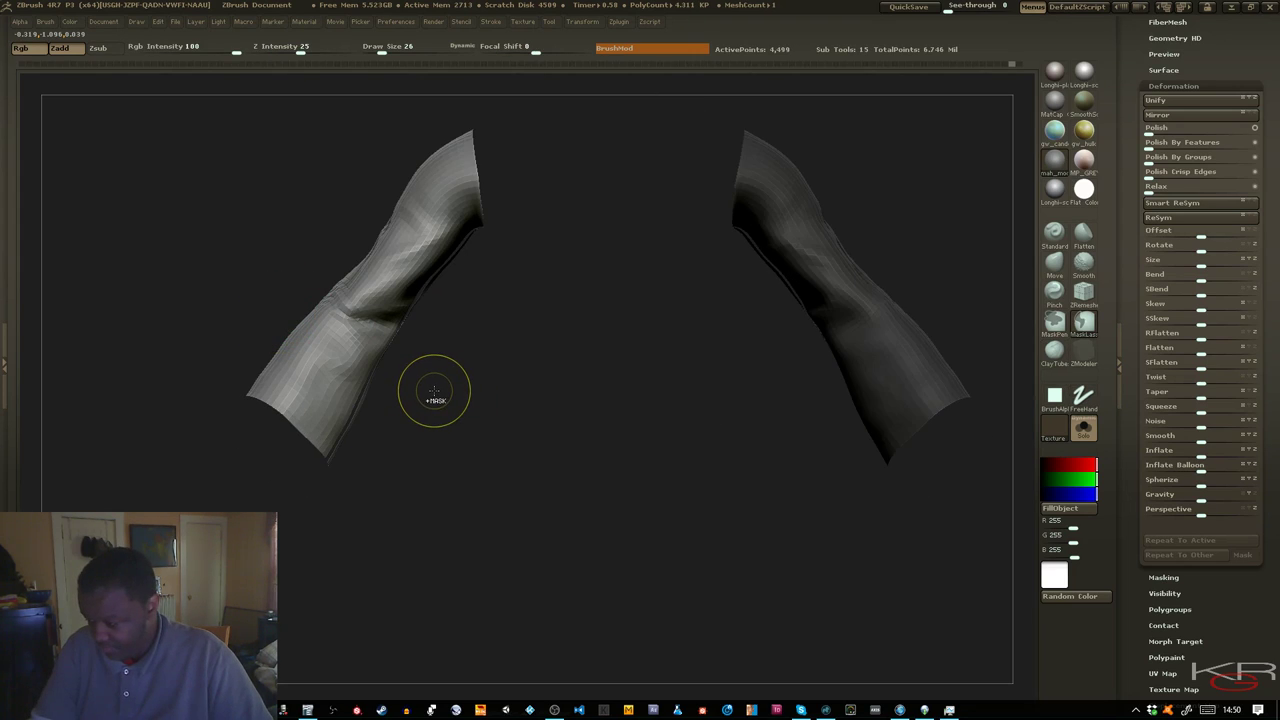
Unhide the rest of the shirt, clear its mask, and turn off Solo mode to show the whole character
ctrl+click(462, 392)
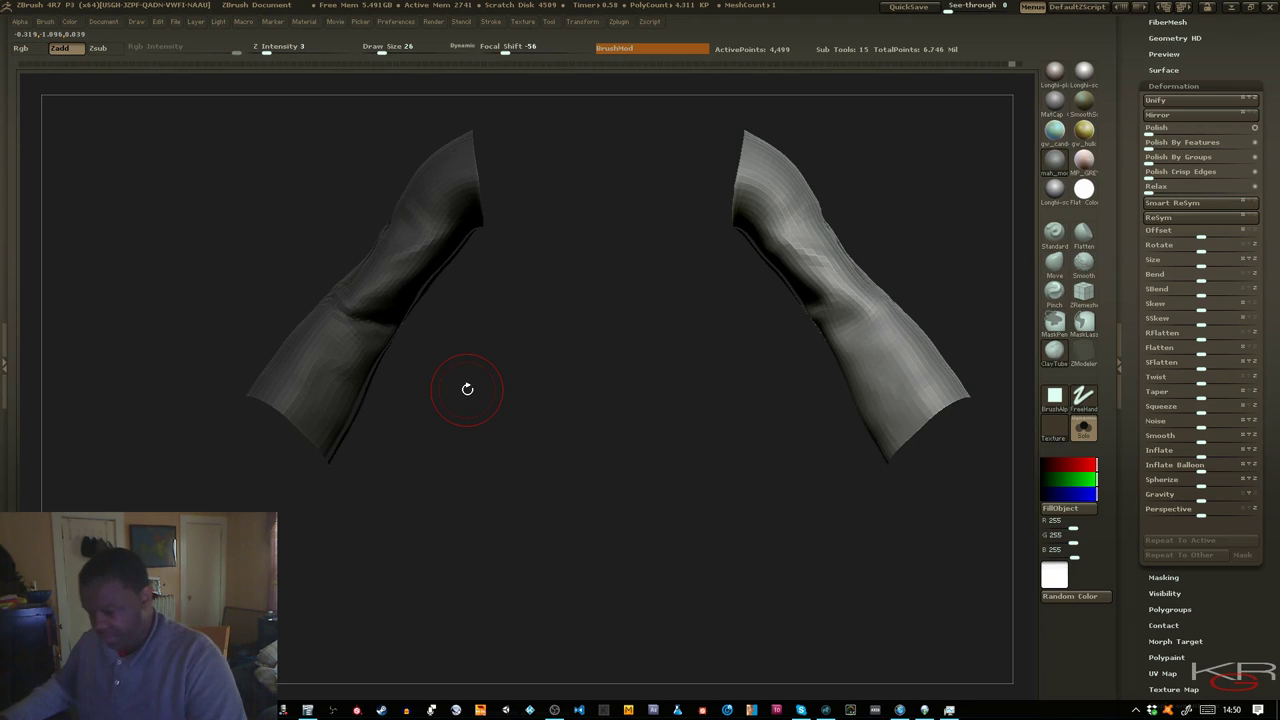
ctrl+shift+click(500, 434)
ctrl+drag(457, 520, 457, 563)
alt+drag(539, 590, 608, 622)
click(1085, 430)
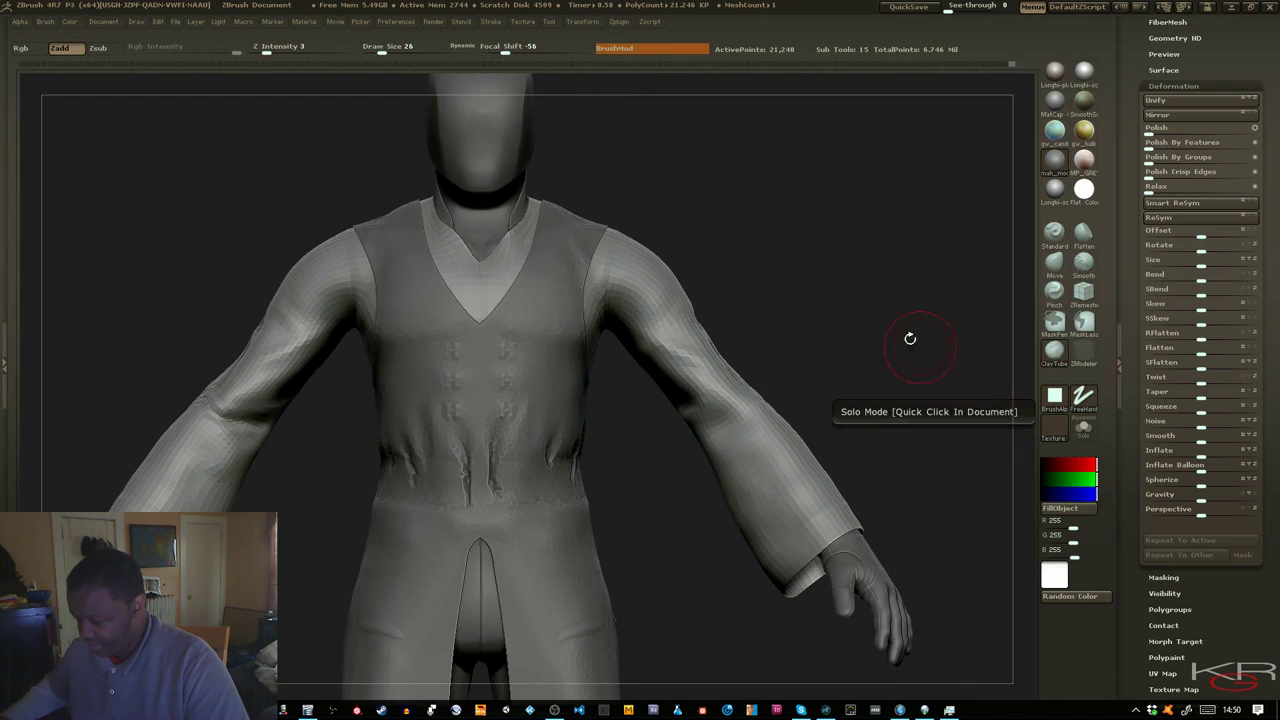
Raise the shirt's subdivision level and sculpt folds into the sleeves with the Standard brush at Draw Size 14
drag(884, 306, 866, 310)
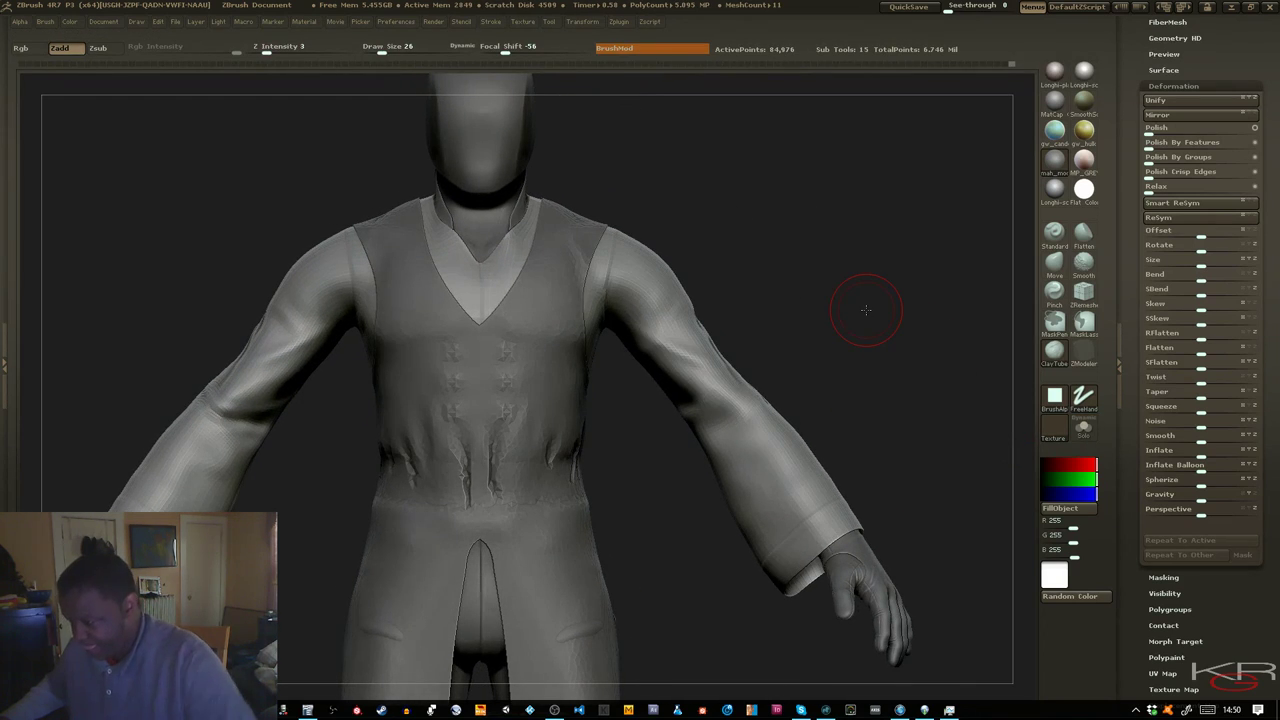
click(1054, 232)
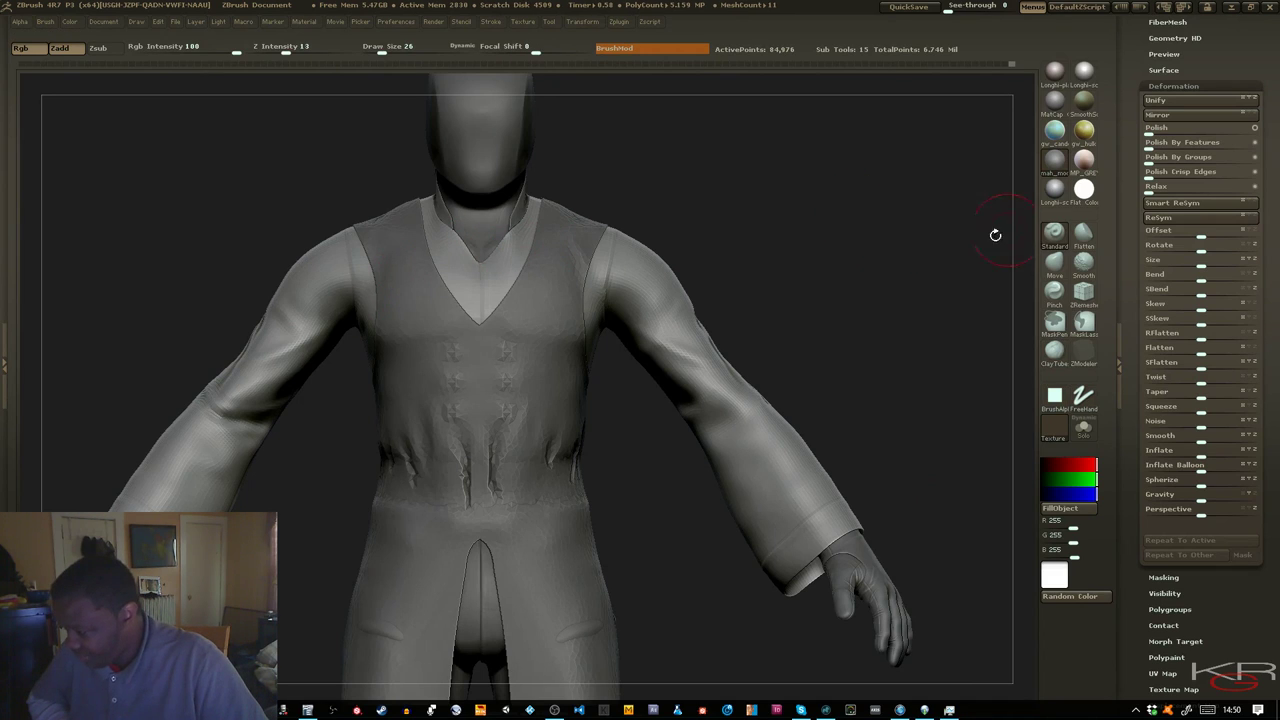
mouse_move(995, 234)
mouse_down()
mouse_move(909, 297)
mouse_move(723, 378)
mouse_up()
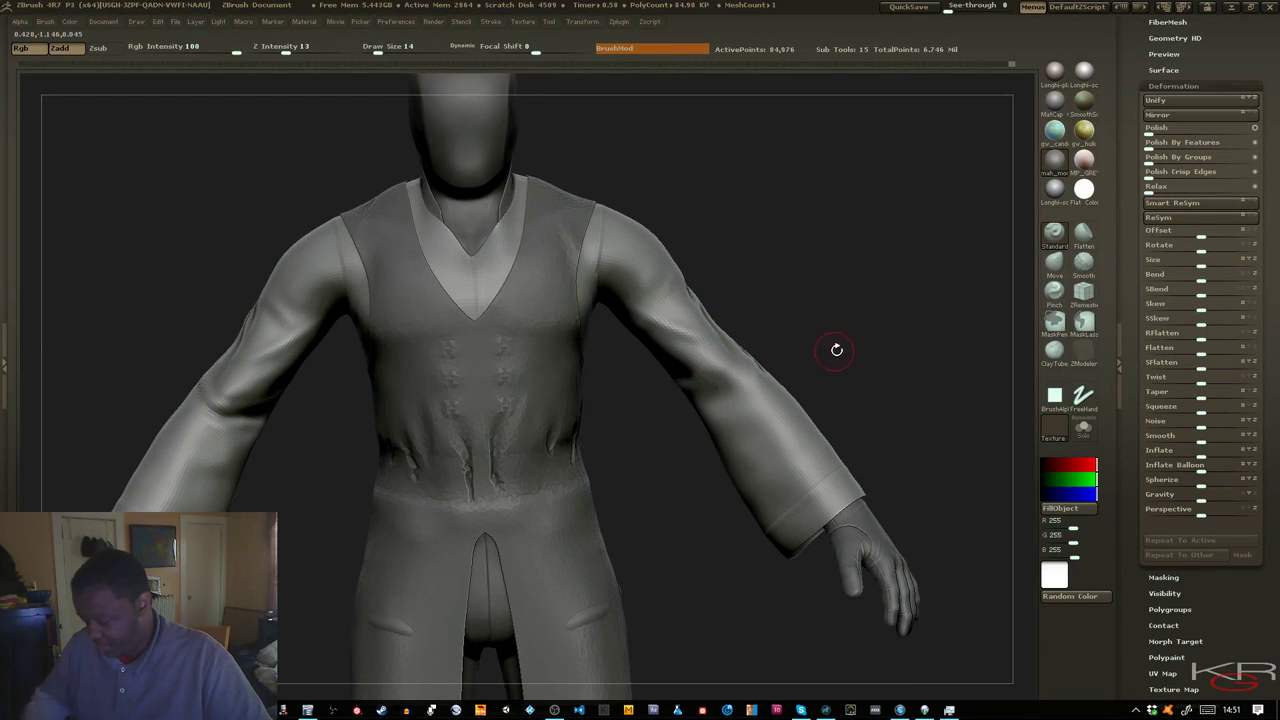
mouse_move(837, 349)
mouse_down()
mouse_move(787, 355)
mouse_move(737, 337)
mouse_up()
Refine the folds around the elbows and forearms with the Standard brush at Draw Size 8
drag(457, 423, 732, 387)
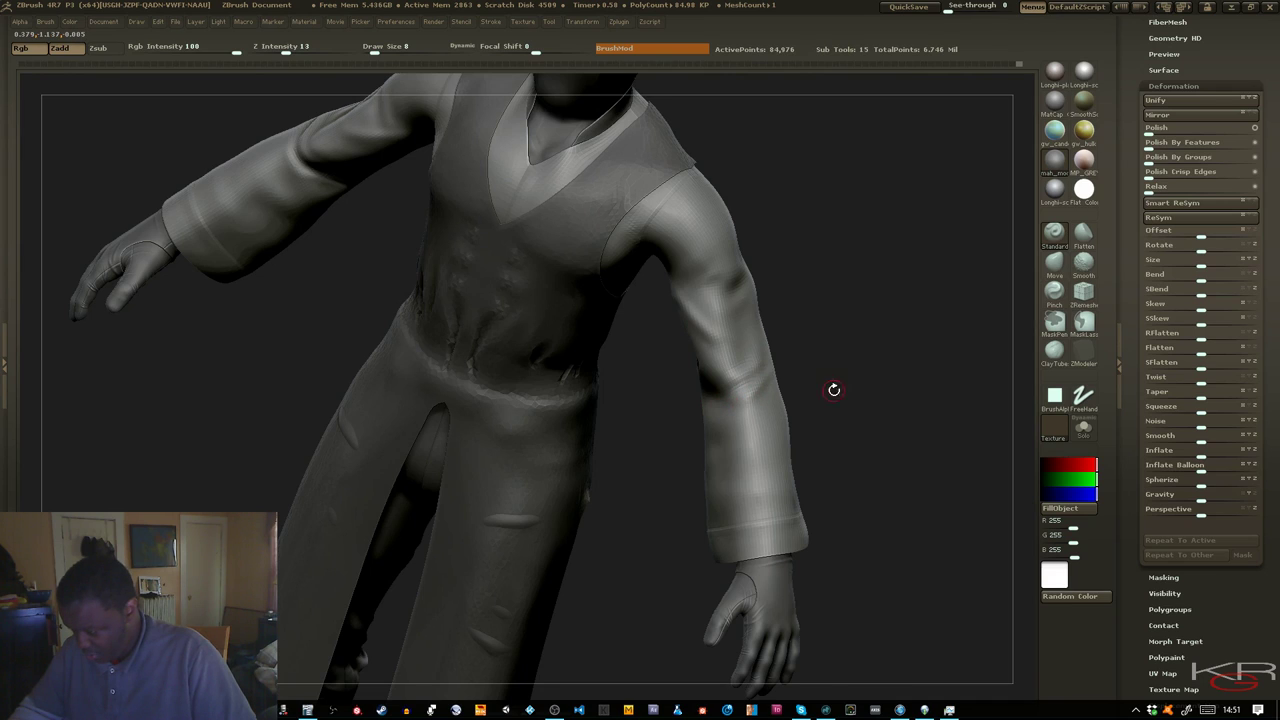
mouse_move(833, 389)
mouse_down()
mouse_move(871, 363)
mouse_move(707, 394)
mouse_move(706, 383)
mouse_move(742, 389)
mouse_up()
drag(896, 426, 887, 355)
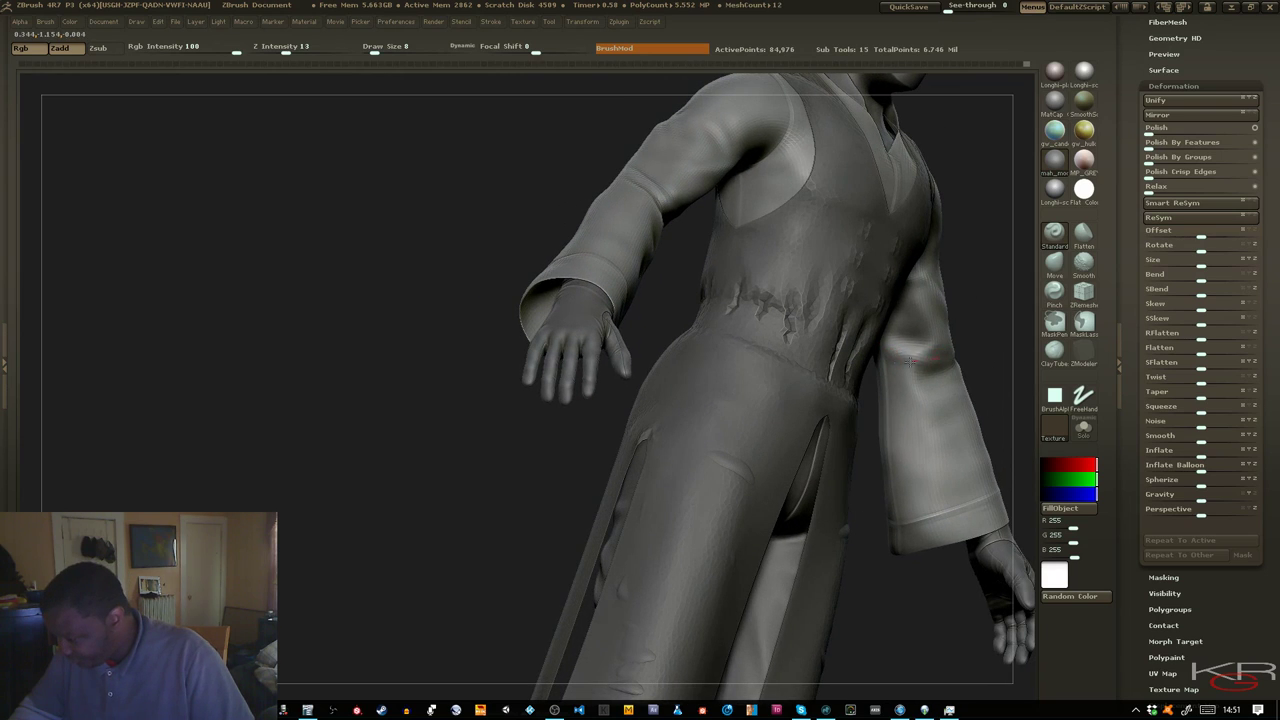
mouse_move(978, 333)
mouse_down()
mouse_move(897, 386)
mouse_move(883, 512)
mouse_move(824, 510)
mouse_up()
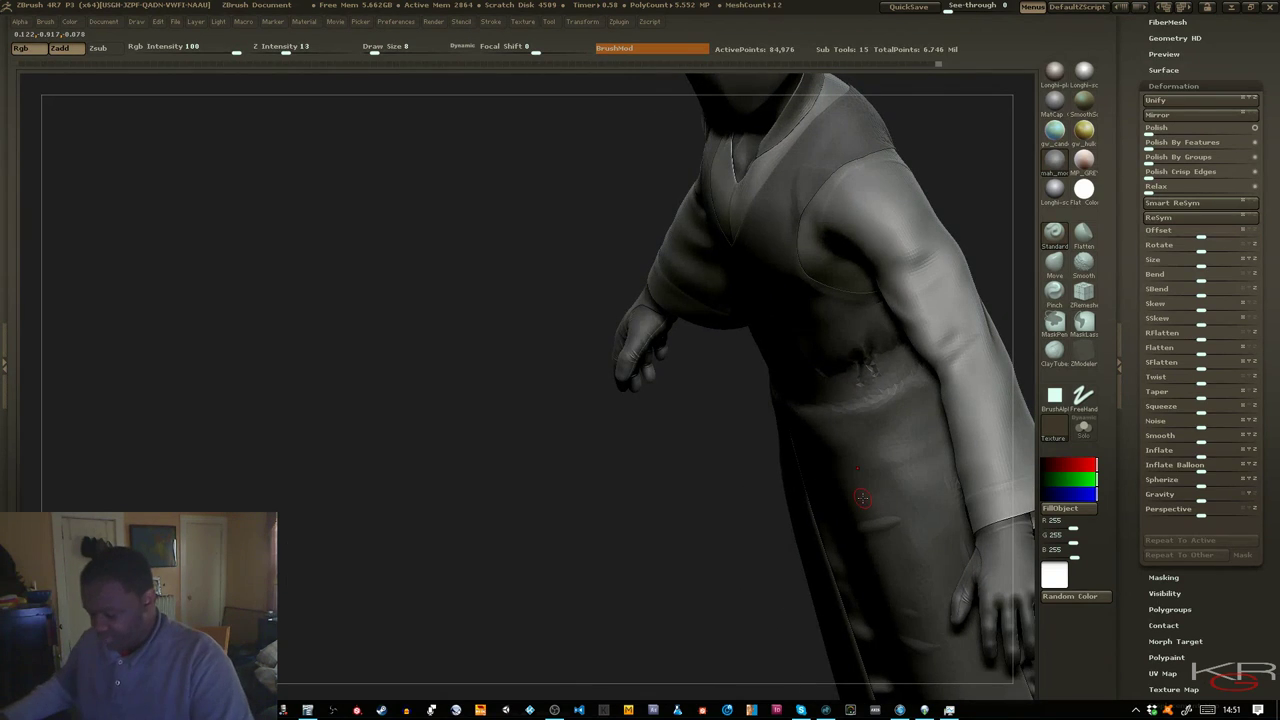
drag(651, 468, 356, 508)
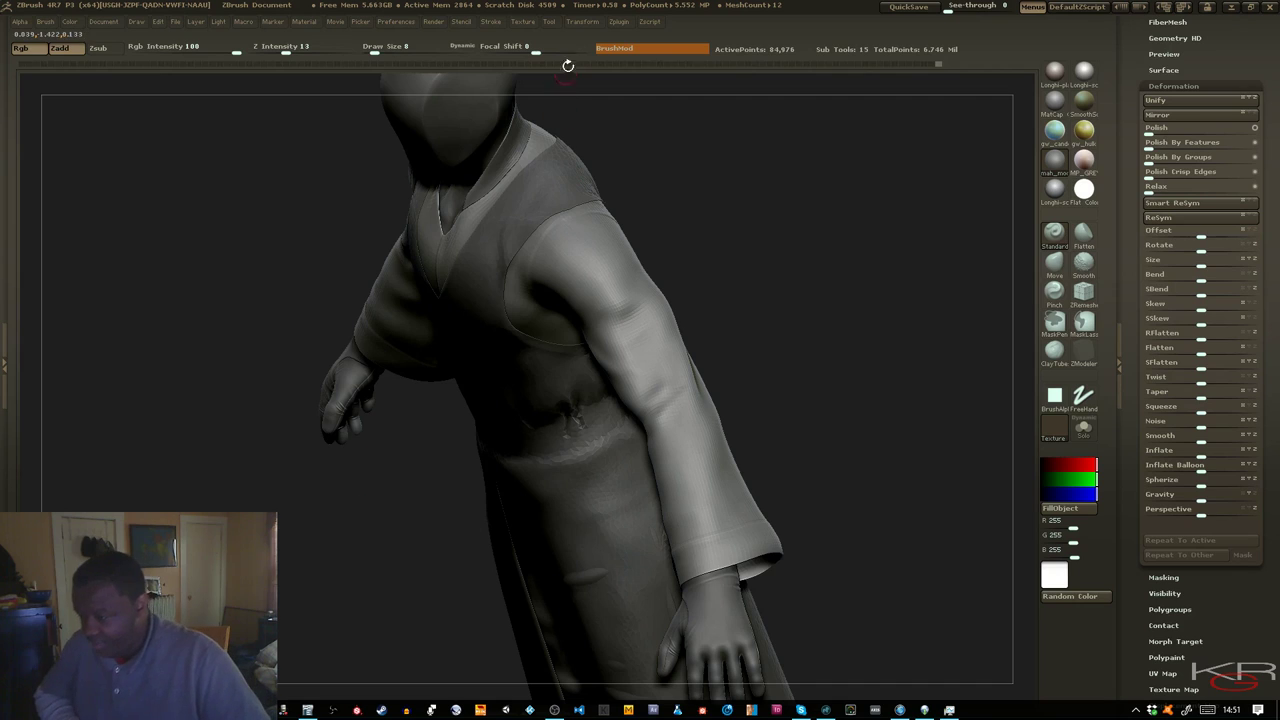
Refine the elbow fold on the left sleeve with Transp display temporarily turned on
click(584, 22)
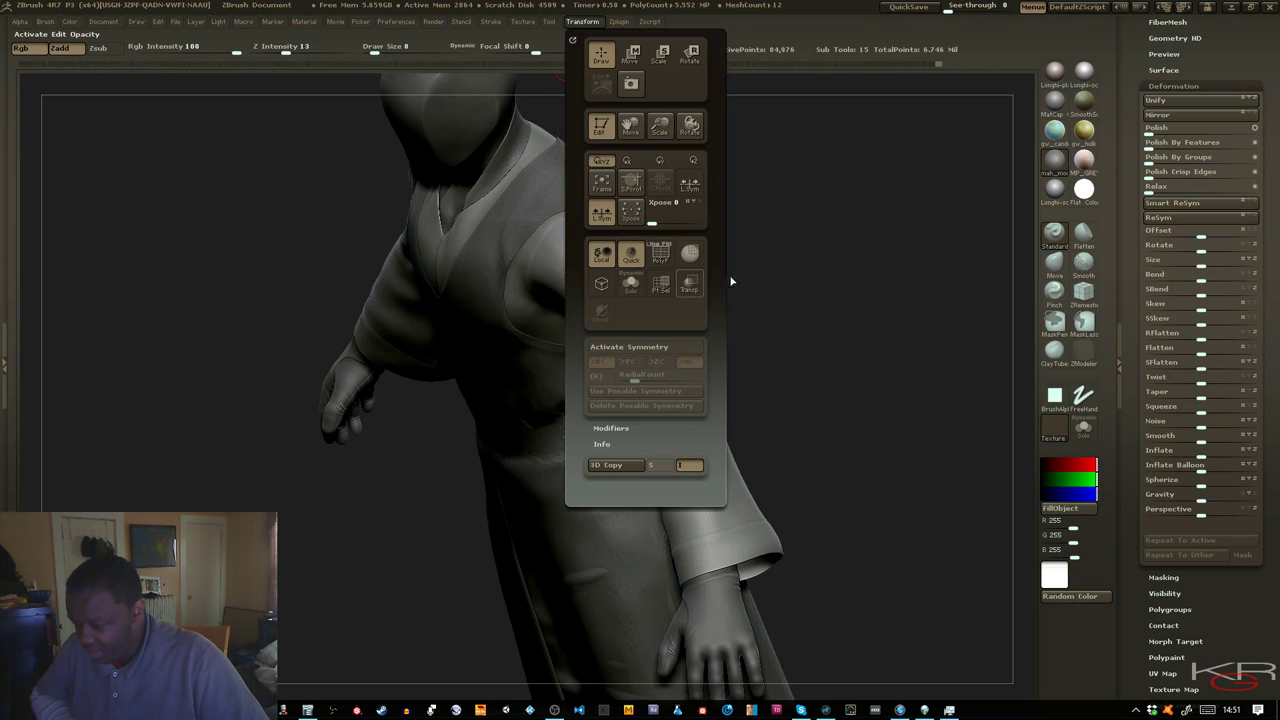
drag(822, 278, 856, 210)
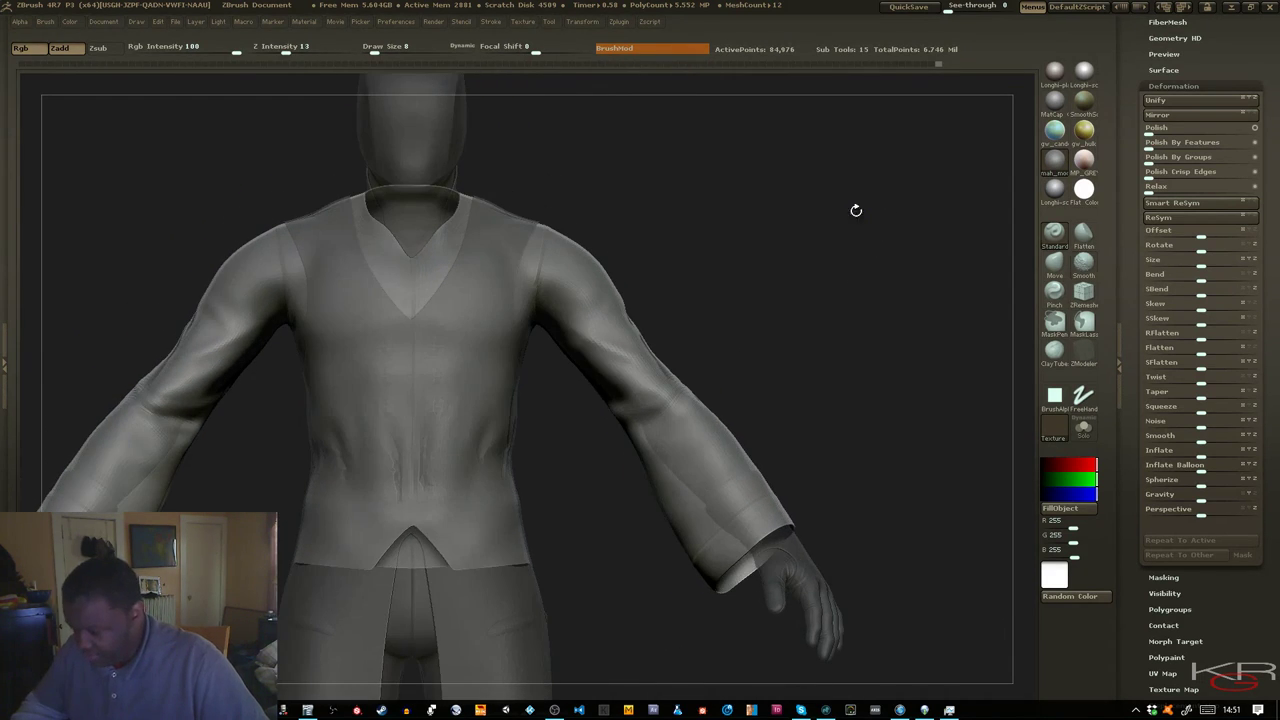
drag(747, 292, 791, 309)
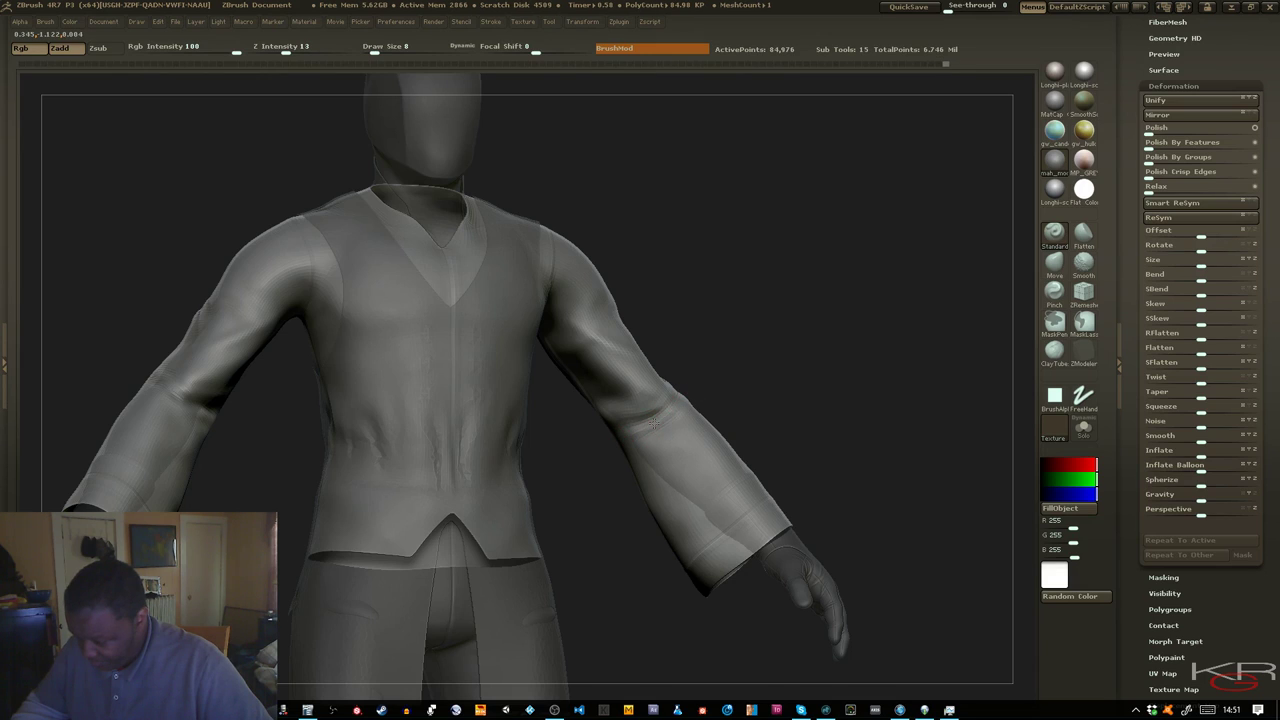
shift+drag(766, 371, 720, 371)
click(583, 22)
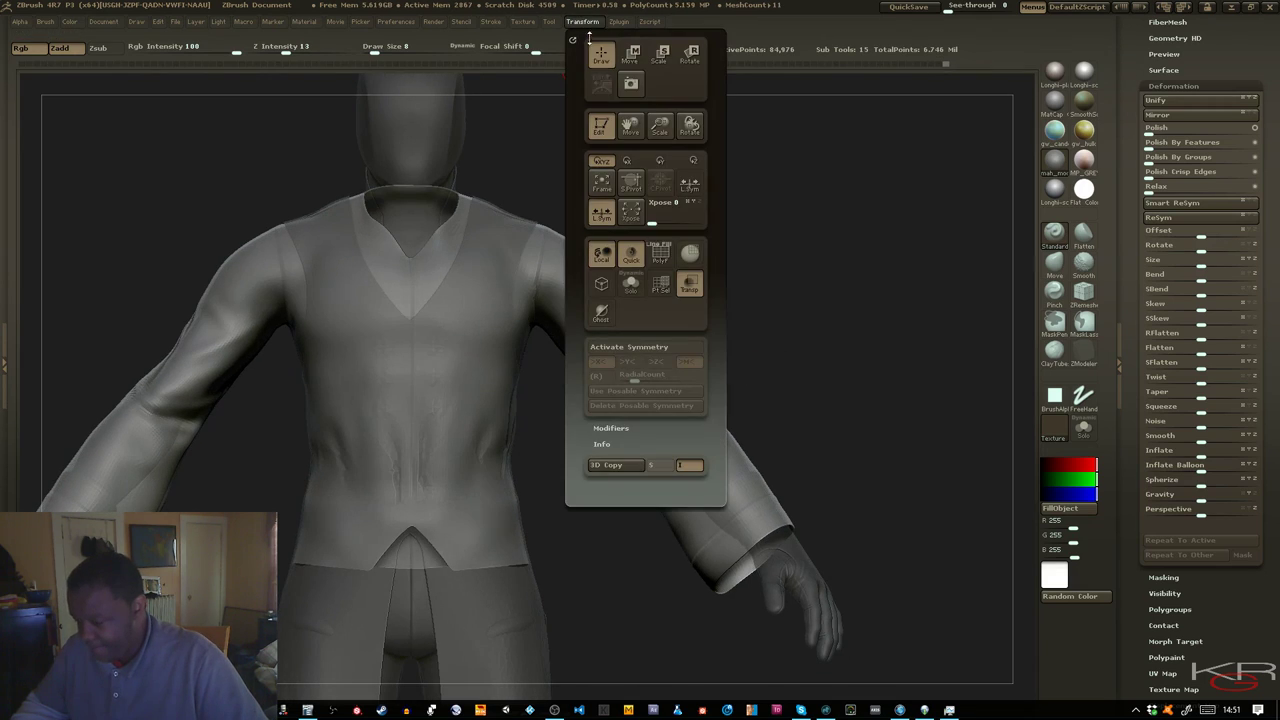
click(689, 285)
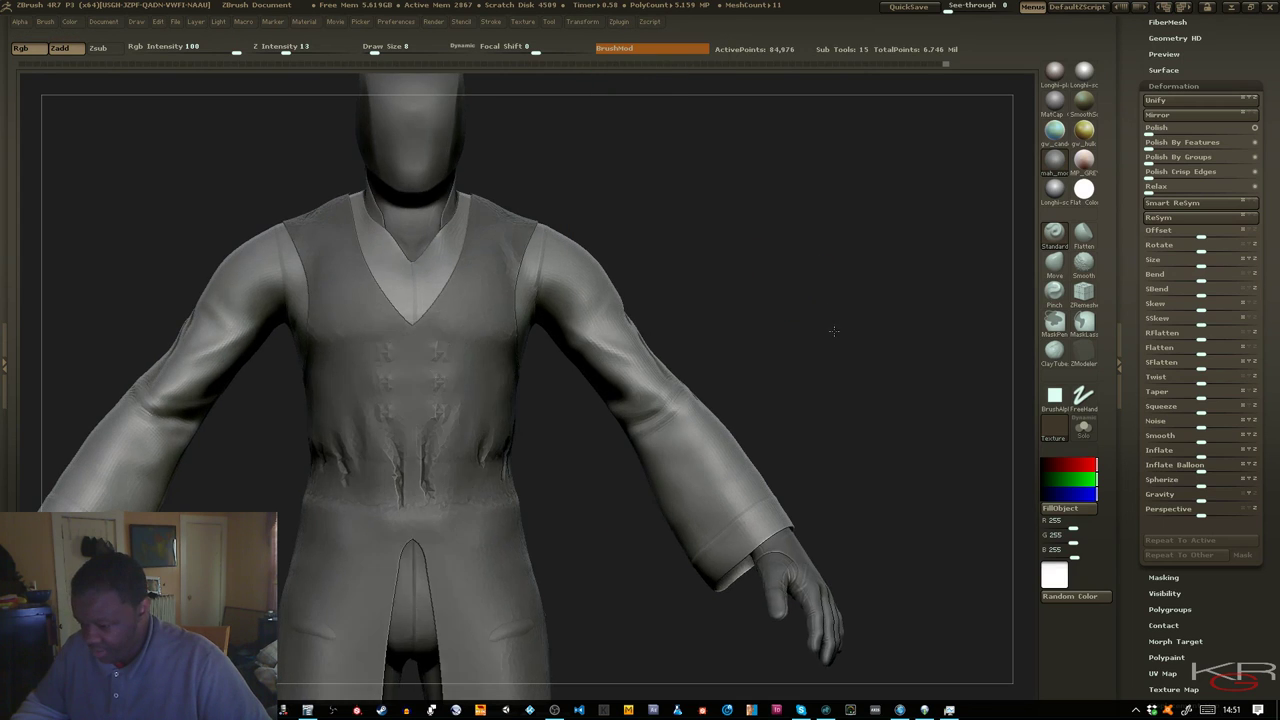
Lower the shirt's subdivision level and shape the back and outer side of the upper sleeves with the ClayTubes brush at Draw Size 30
mouse_move(833, 335)
mouse_down()
mouse_move(775, 356)
mouse_move(780, 366)
mouse_move(811, 340)
mouse_move(771, 360)
mouse_move(534, 331)
mouse_move(543, 366)
mouse_move(708, 301)
mouse_up()
mouse_move(609, 307)
mouse_down()
mouse_move(600, 334)
mouse_move(607, 317)
mouse_up()
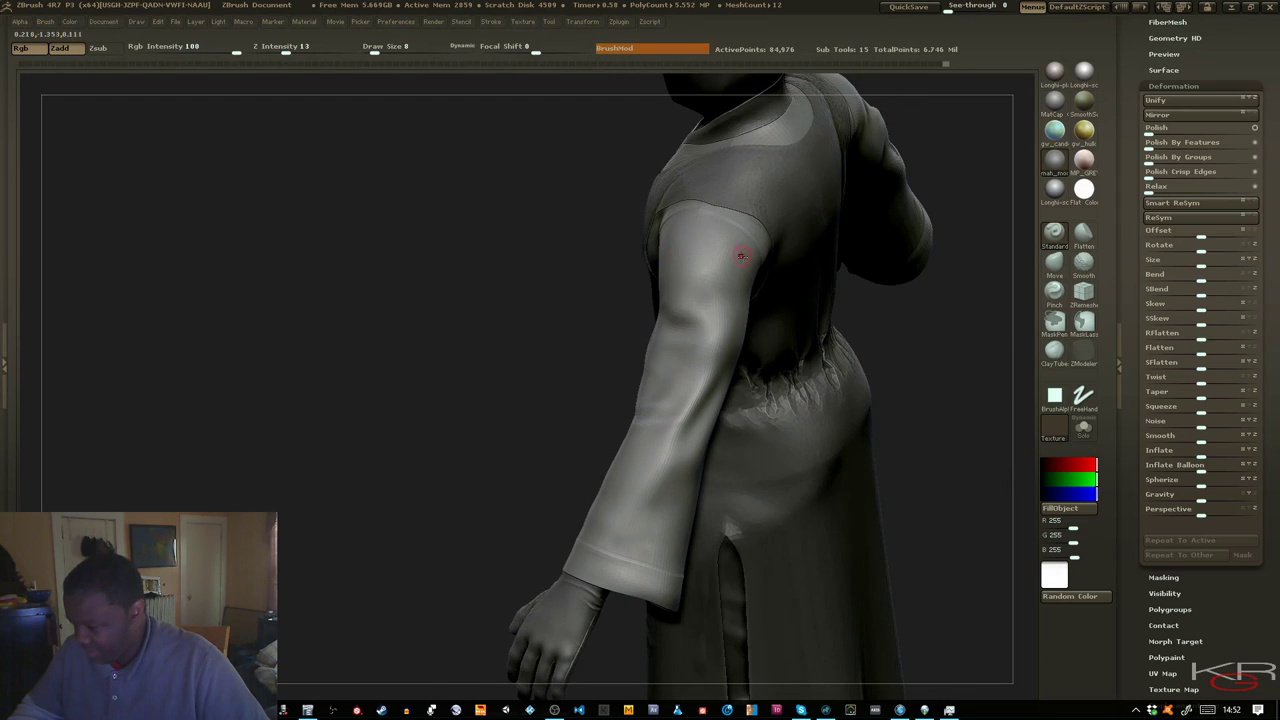
click(1054, 351)
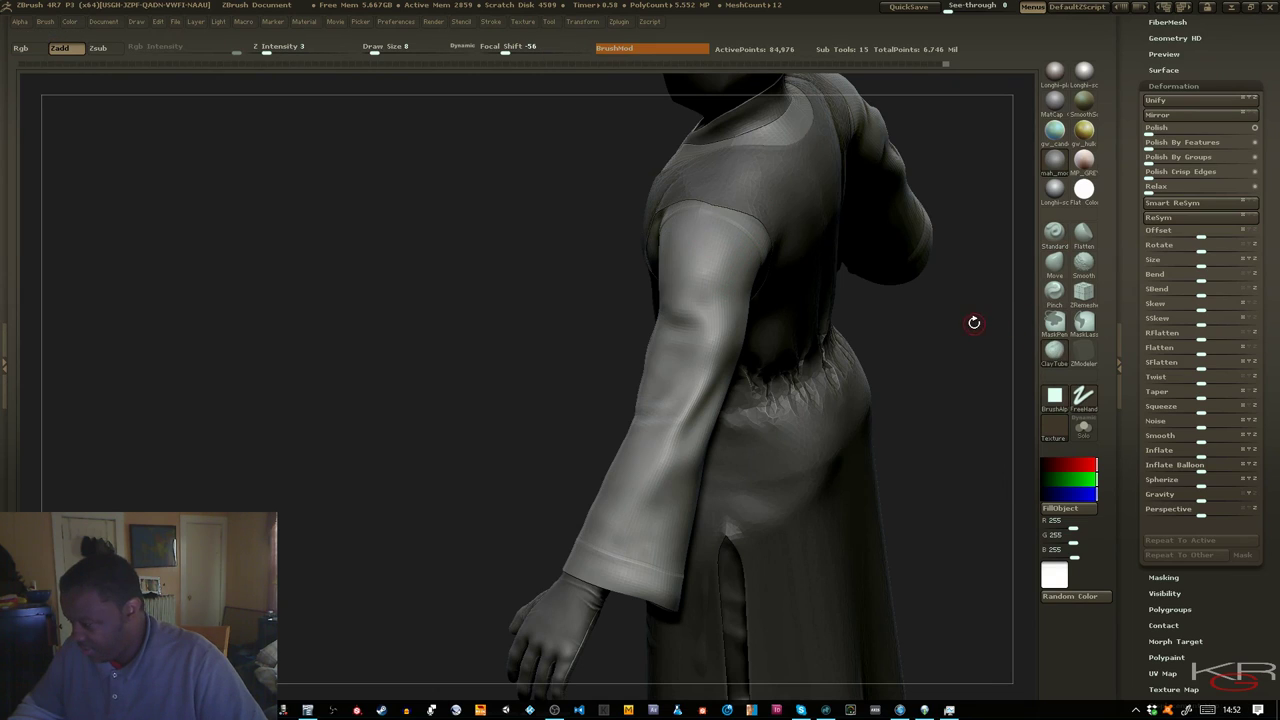
key(shift)
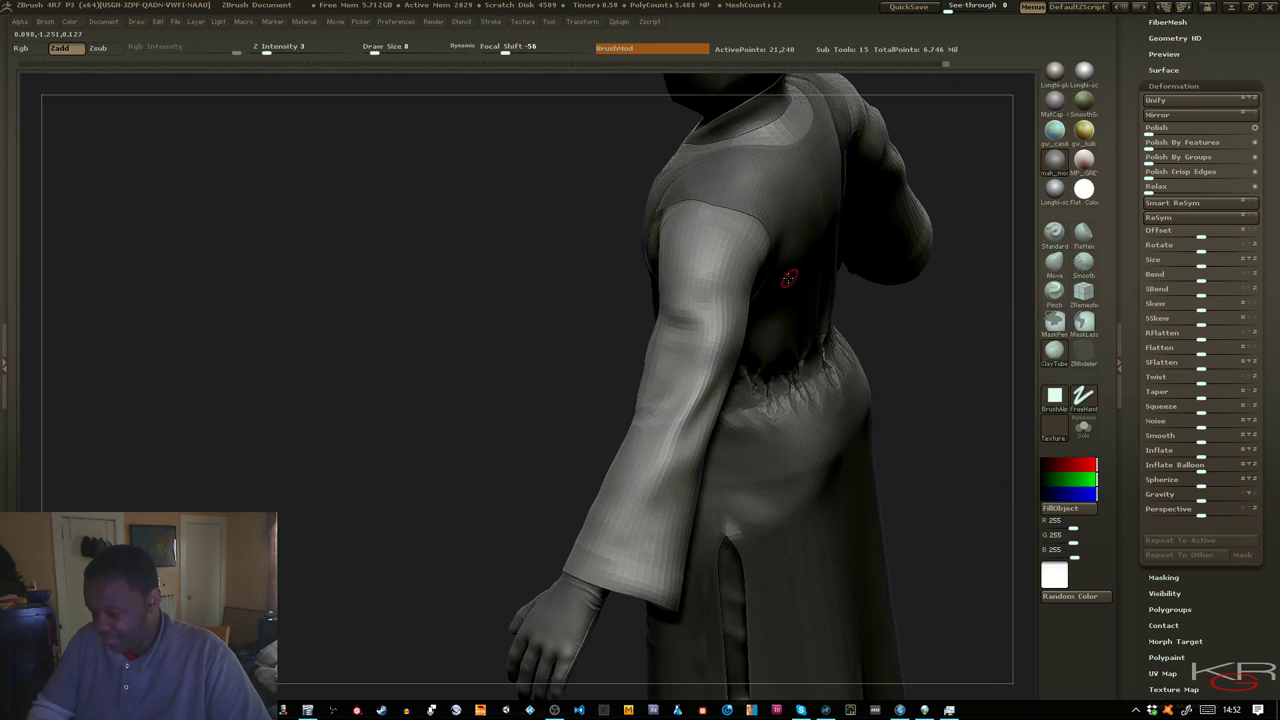
key(bracketright)
key(bracketright)
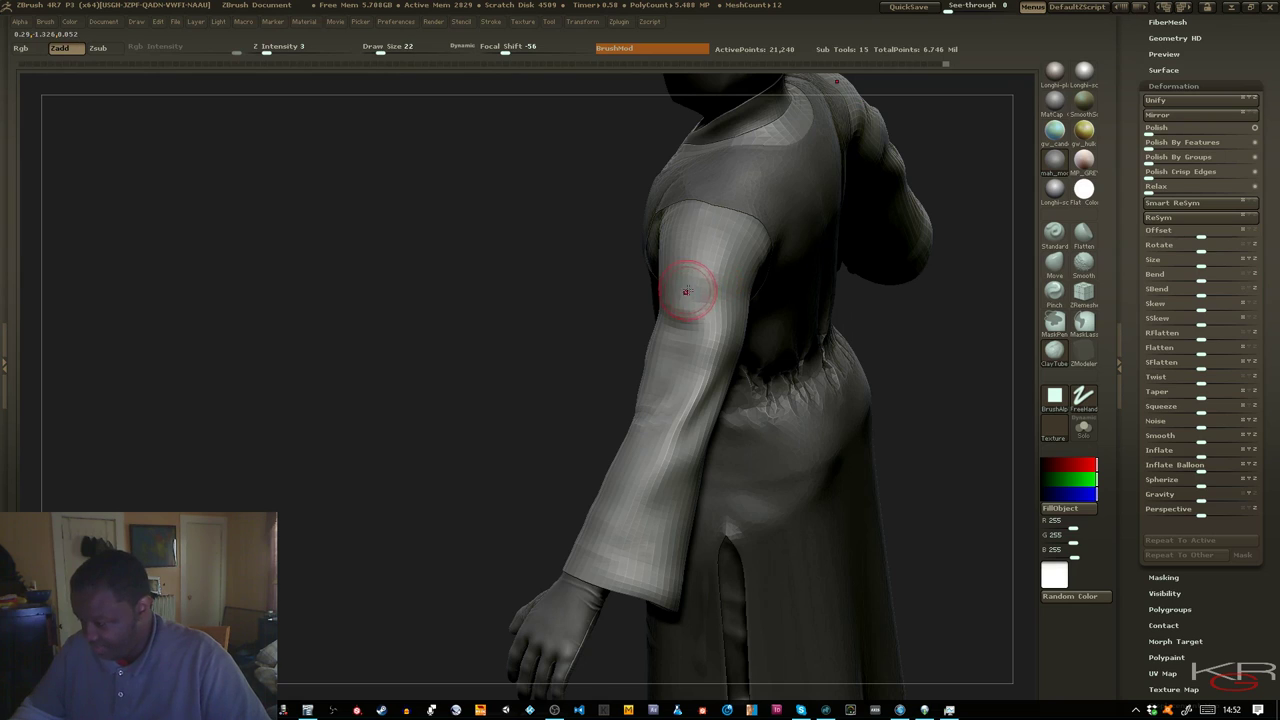
drag(598, 292, 500, 302)
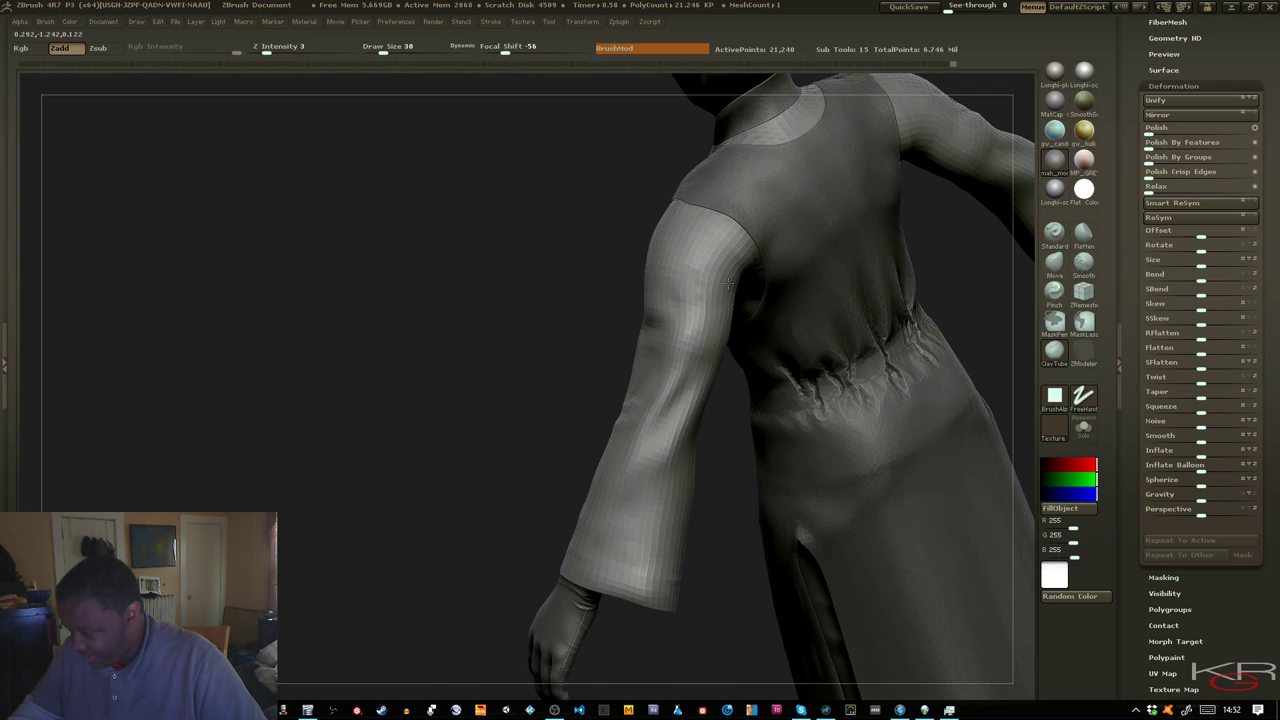
key(shift)
mouse_move(545, 290)
mouse_down()
mouse_move(825, 298)
mouse_move(784, 298)
mouse_move(851, 391)
mouse_move(851, 429)
mouse_move(853, 353)
mouse_move(699, 323)
mouse_up()
drag(557, 307, 612, 290)
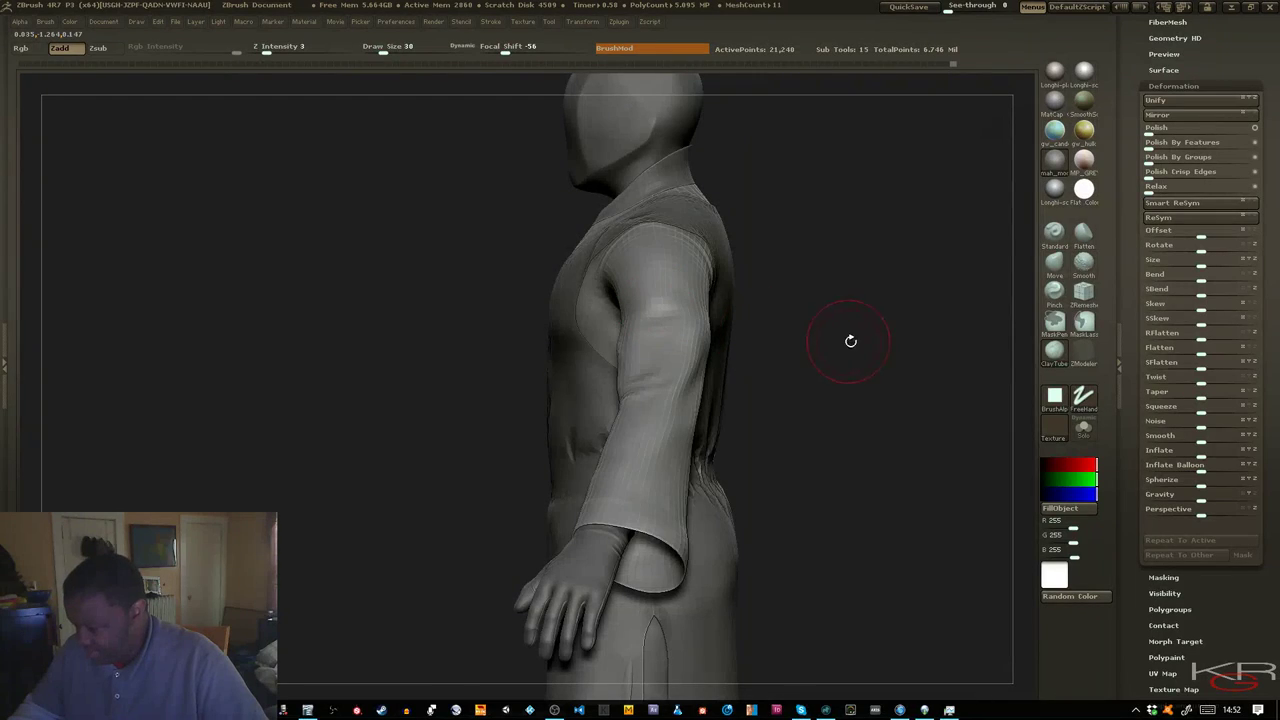
Raise the shirt's subdivision level and sculpt folds on the front of the left sleeve around the elbow with the Standard brush at Draw Size 14
mouse_move(851, 341)
mouse_down()
mouse_move(880, 400)
mouse_move(851, 277)
mouse_up()
click(1041, 238)
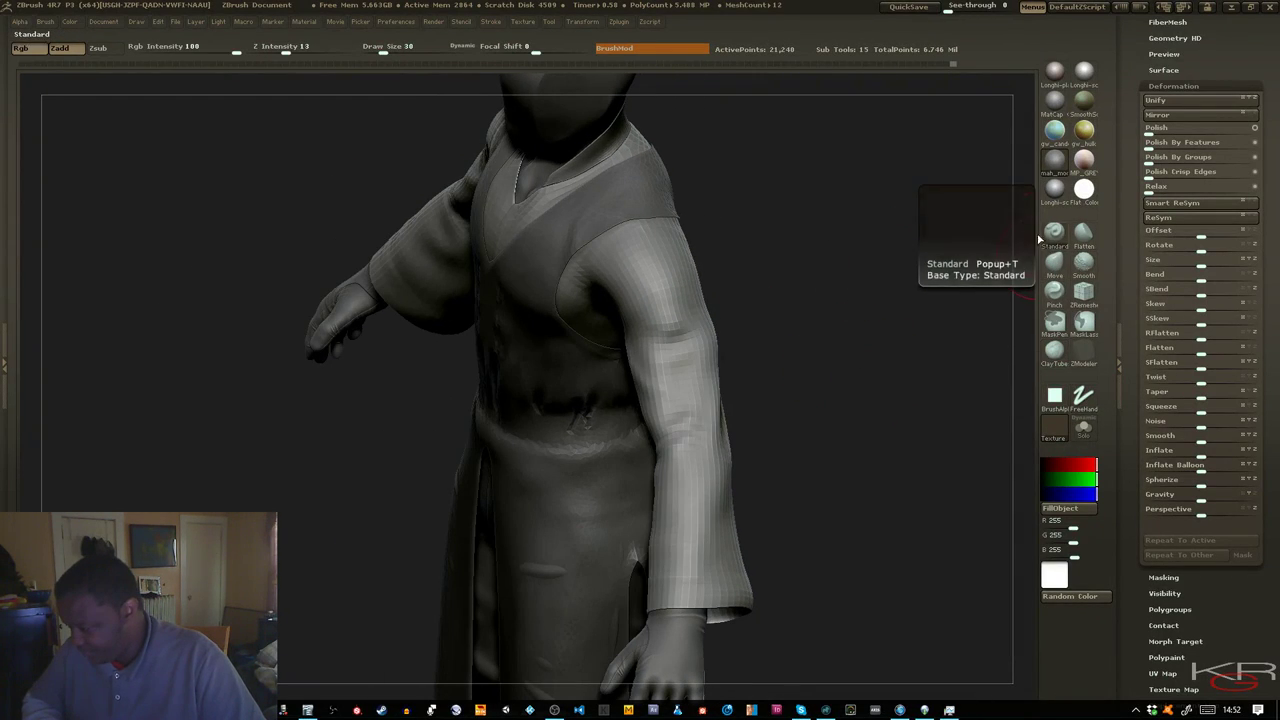
drag(982, 288, 928, 277)
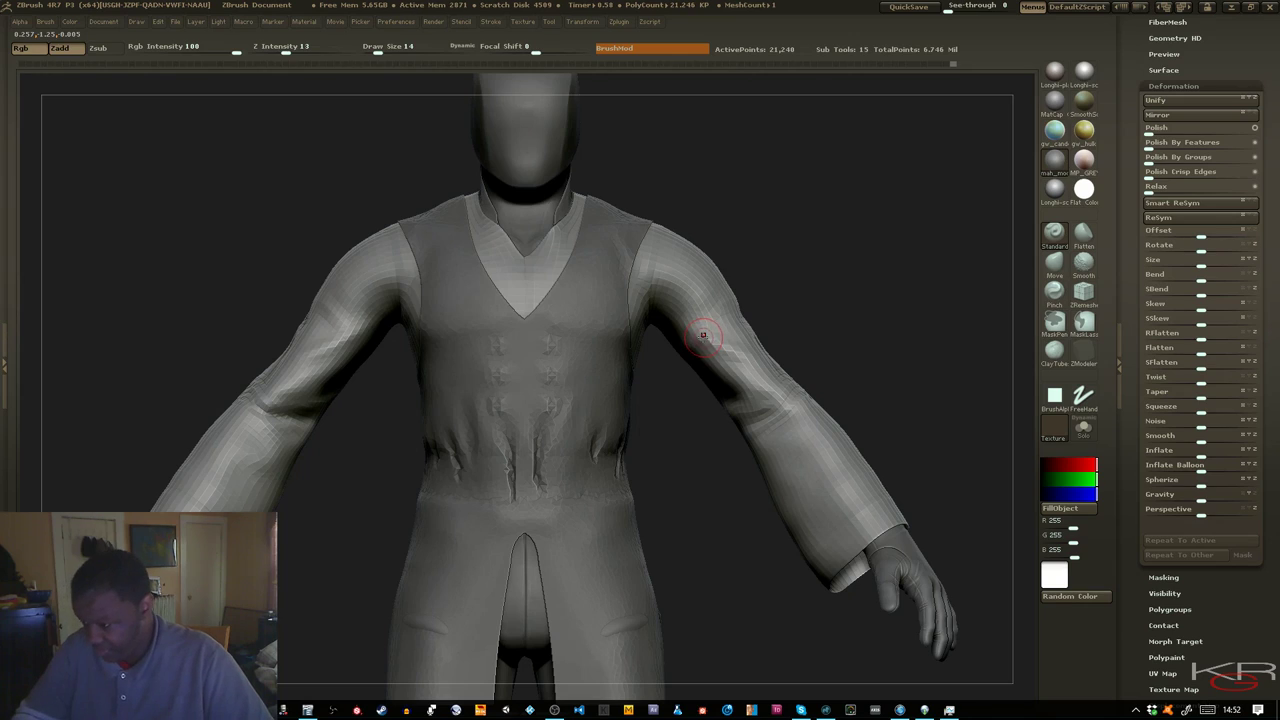
key(d)
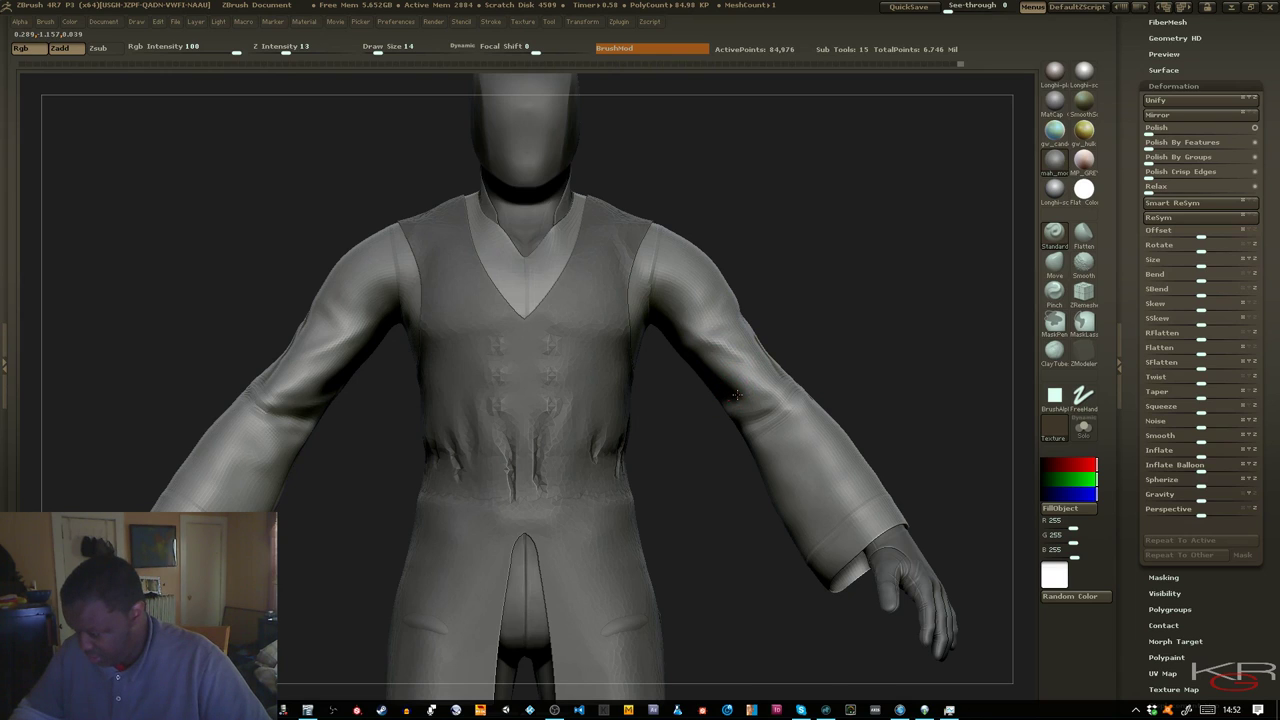
drag(786, 336, 755, 368)
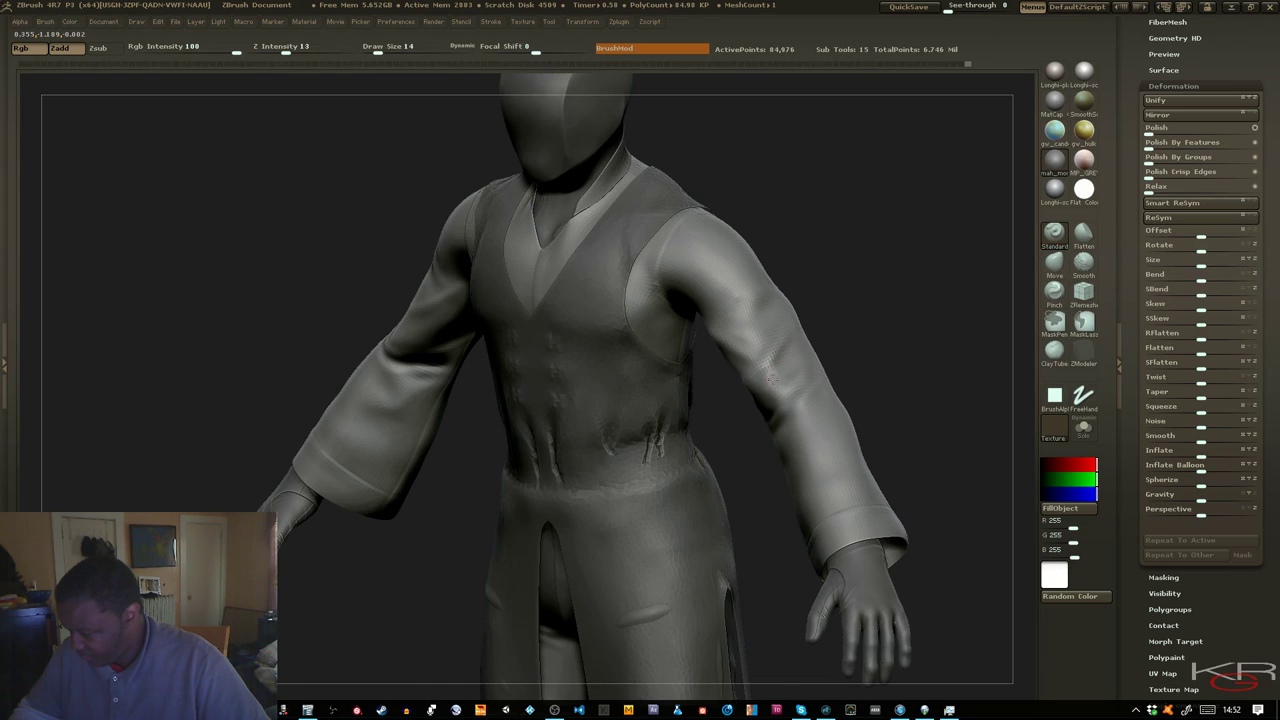
drag(843, 342, 749, 371)
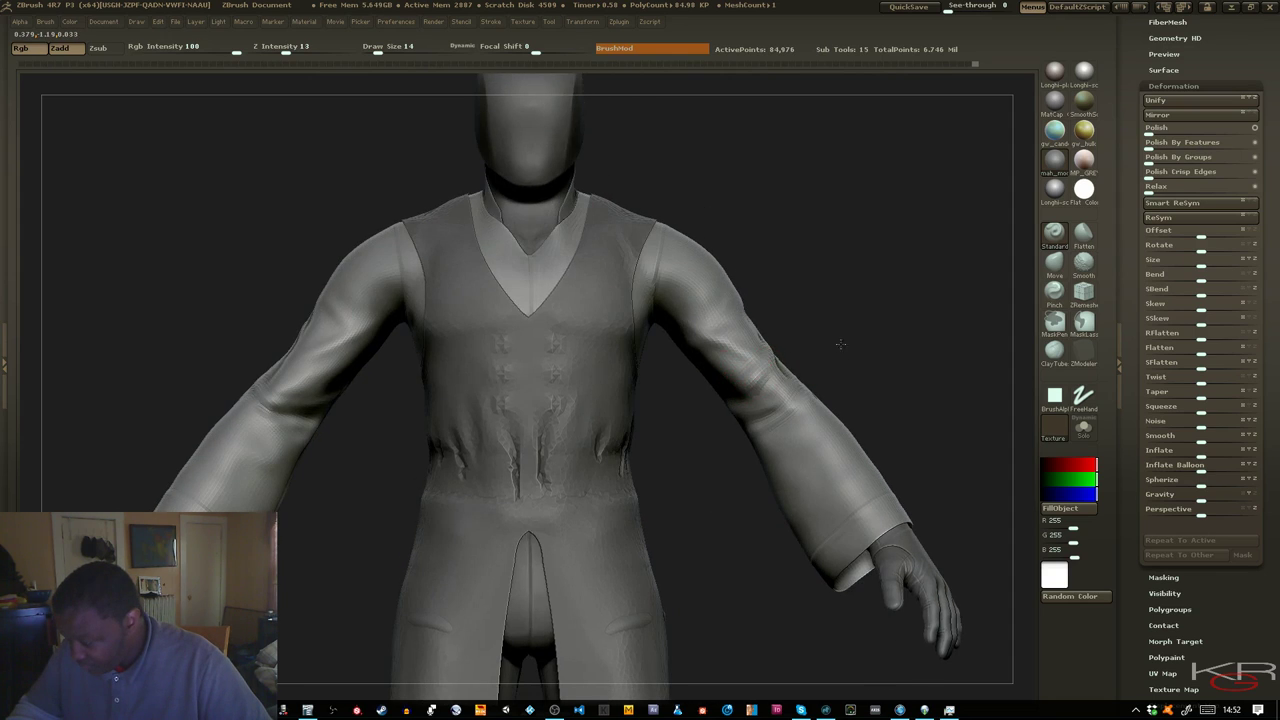
drag(840, 343, 748, 385)
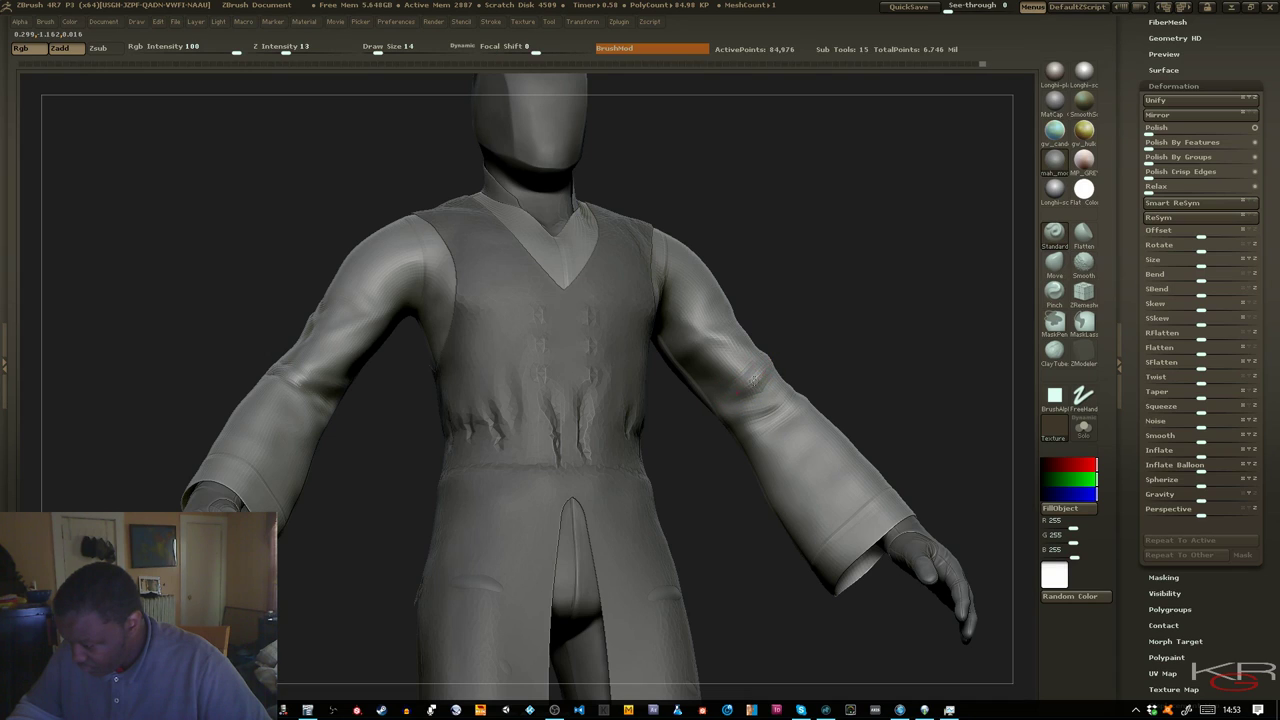
Smooth and refine the folds on the front of the left upper sleeve between the armpit and elbow
key(shift)
mouse_move(829, 361)
mouse_down()
mouse_move(808, 374)
mouse_move(694, 337)
mouse_up()
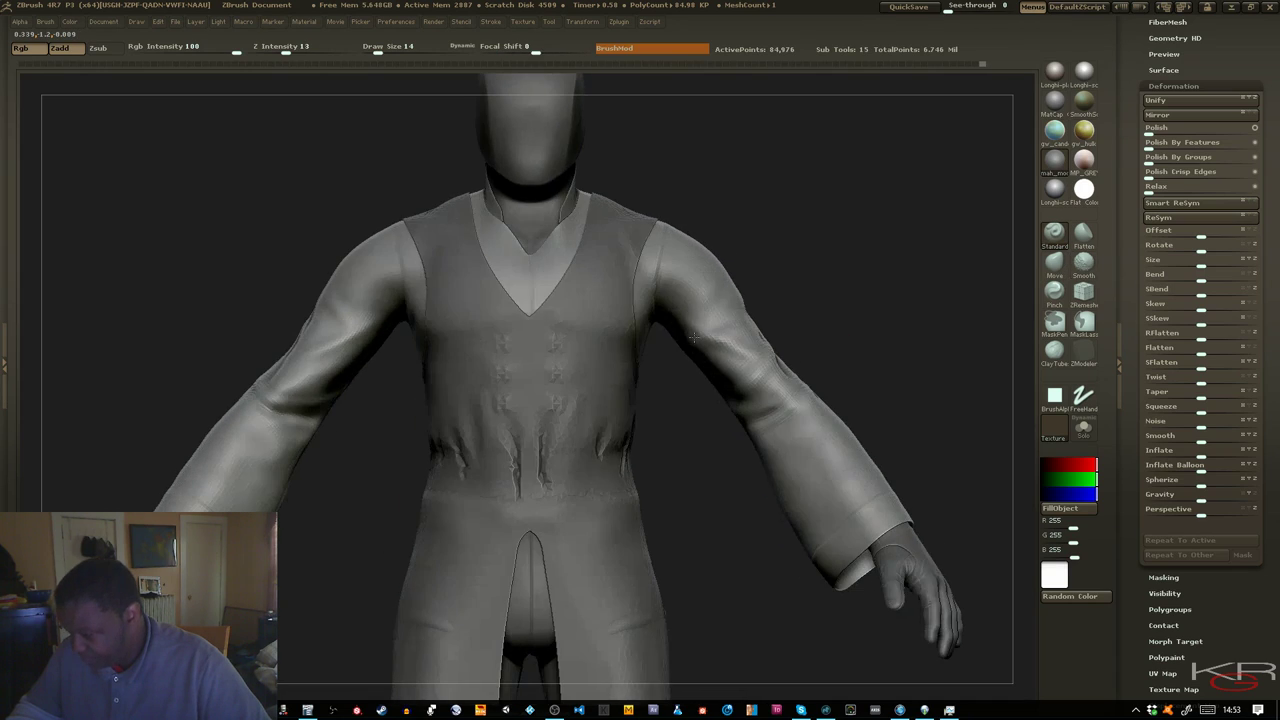
drag(792, 357, 856, 334)
shift+drag(717, 340, 697, 330)
drag(814, 341, 676, 317)
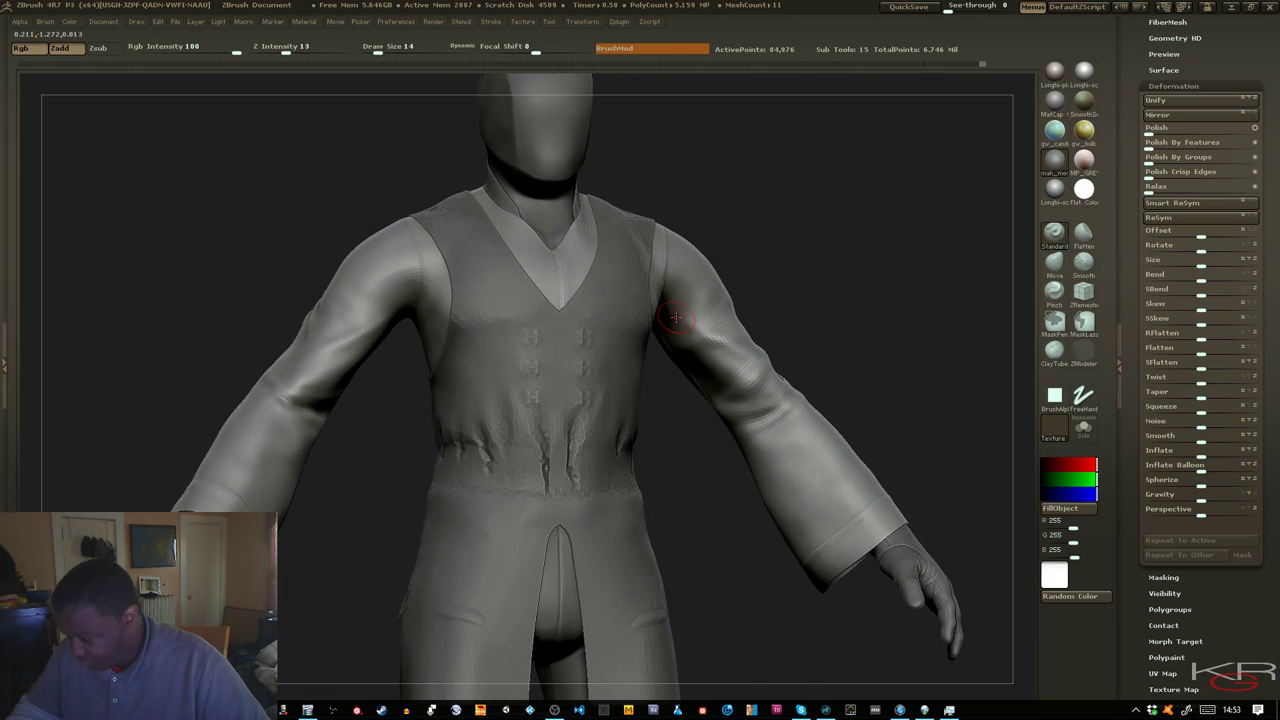
Sculpt folds across the back of the left sleeve above the elbow with the Standard brush, reducing Draw Size to 8
drag(808, 352, 662, 348)
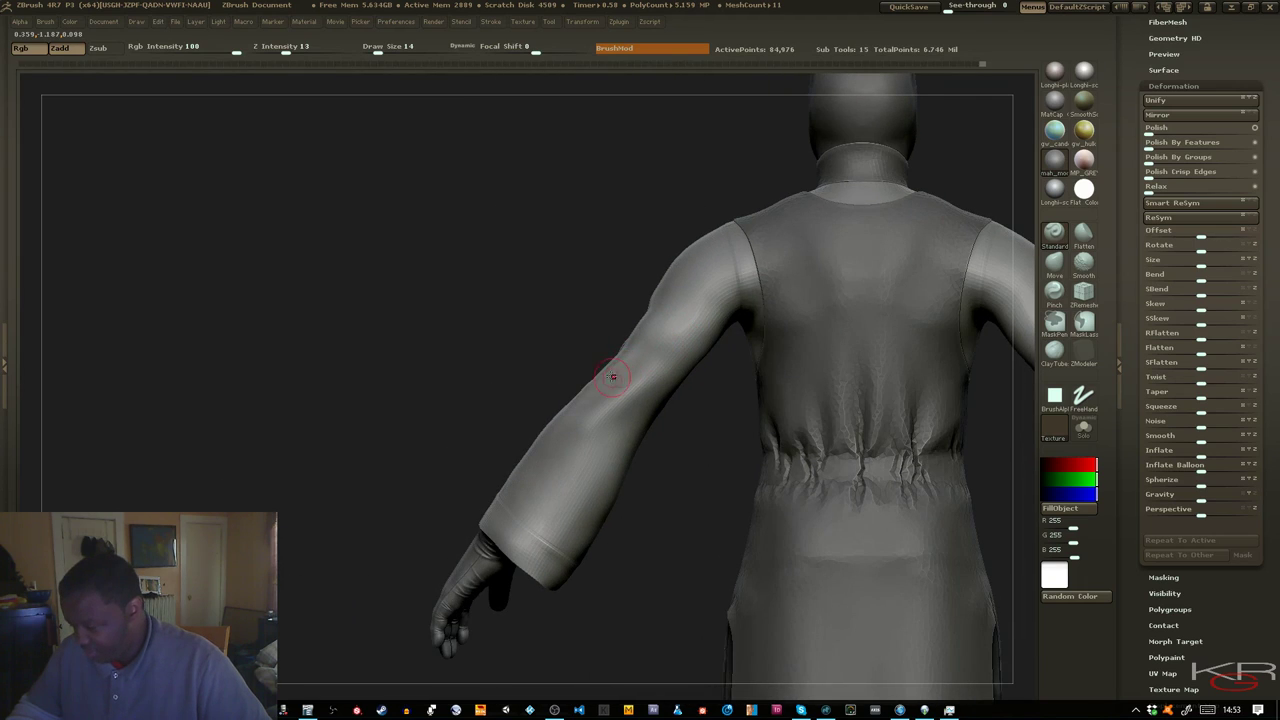
drag(637, 373, 665, 371)
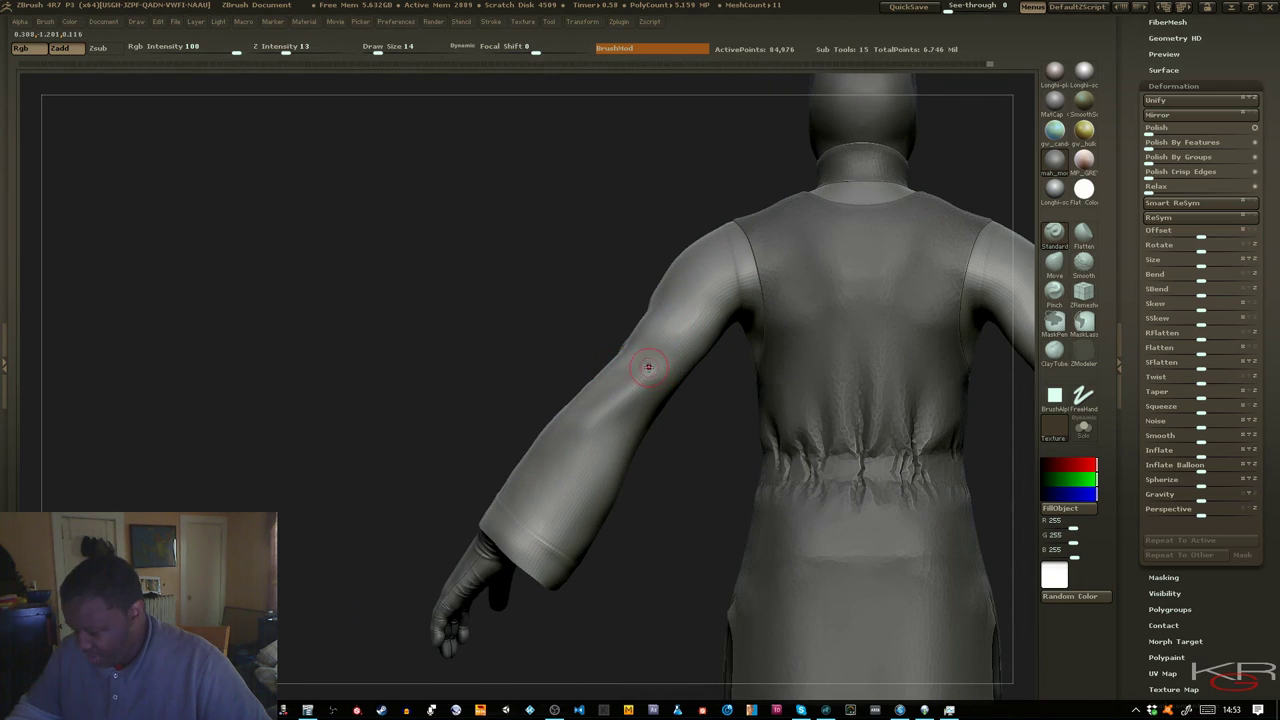
key([)
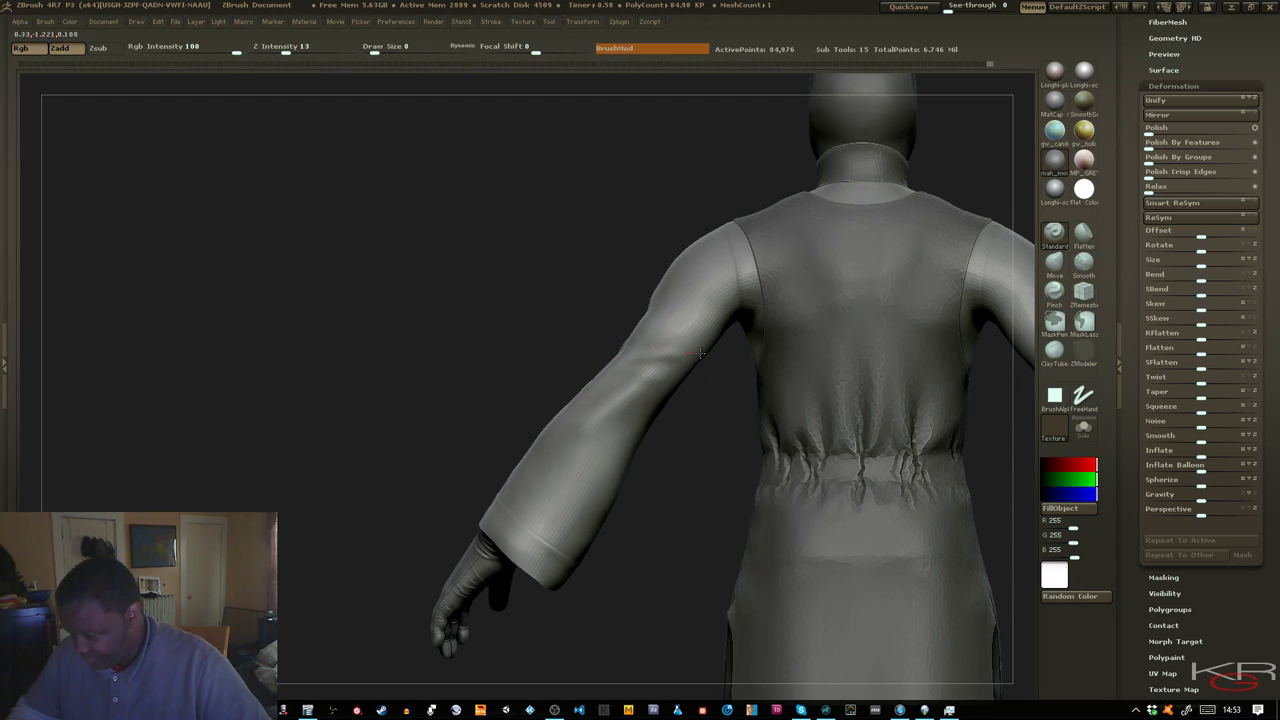
drag(710, 416, 670, 404)
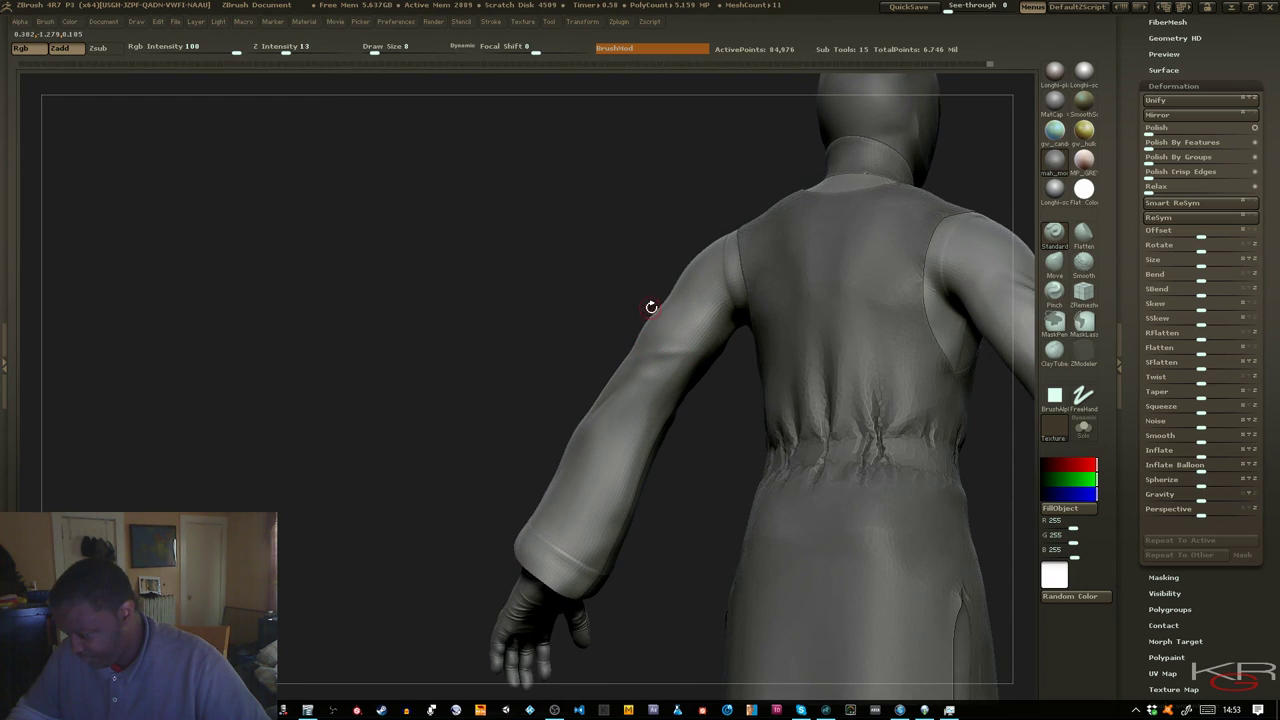
mouse_move(650, 311)
mouse_down()
mouse_move(485, 281)
mouse_move(520, 274)
mouse_up()
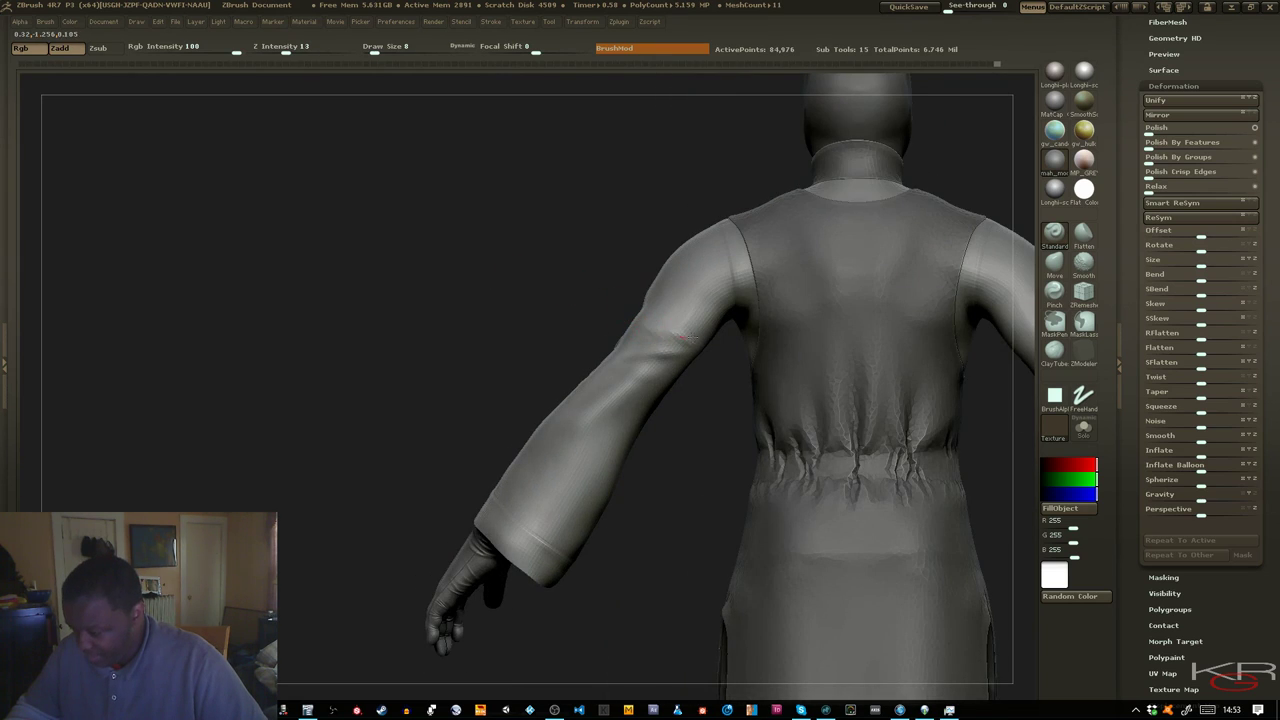
Extend the folds up the back of the left upper sleeve and soften them with the Smooth brush
mouse_move(580, 296)
mouse_down()
mouse_move(572, 316)
mouse_move(580, 289)
mouse_up()
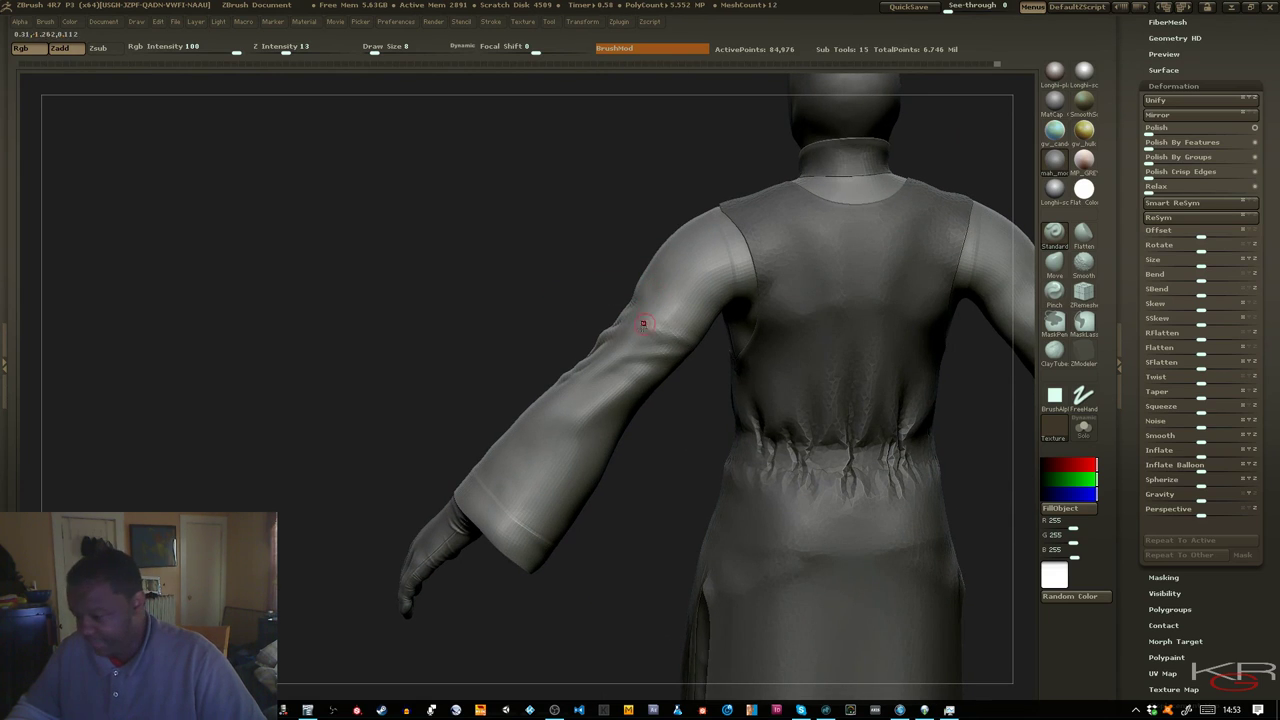
mouse_move(617, 323)
mouse_down()
mouse_move(571, 300)
mouse_move(634, 334)
mouse_up()
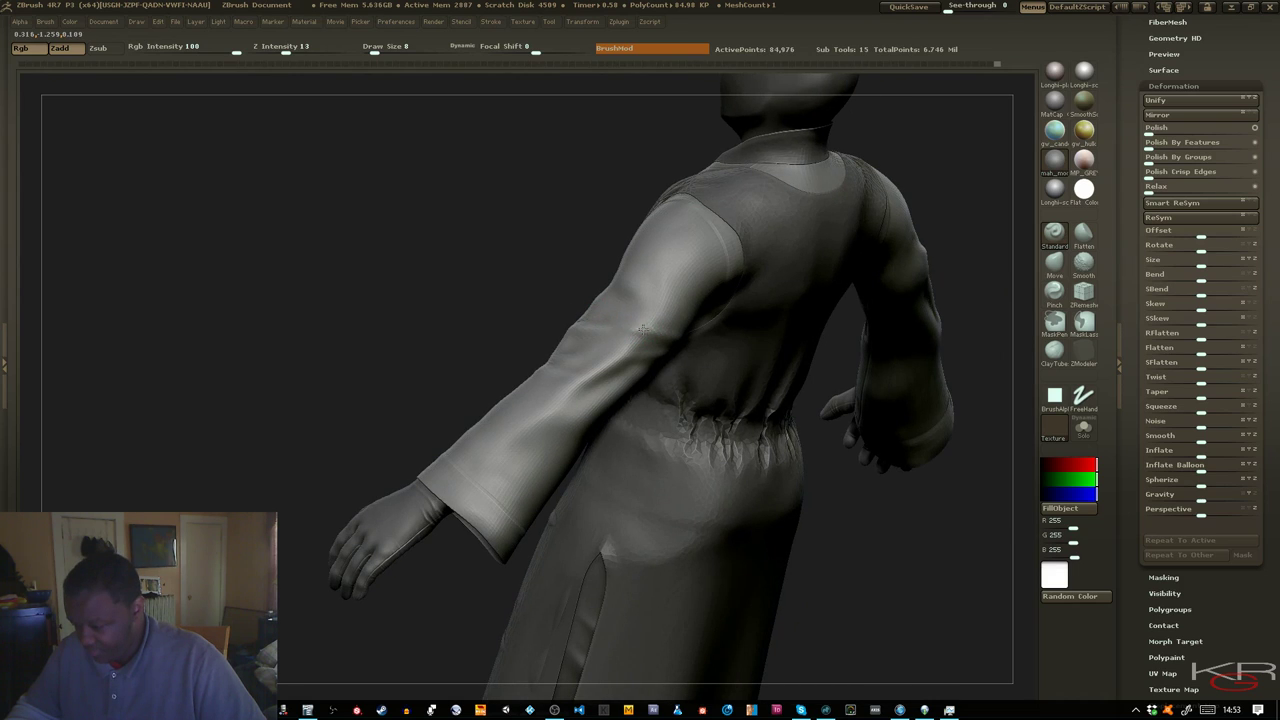
drag(531, 280, 508, 262)
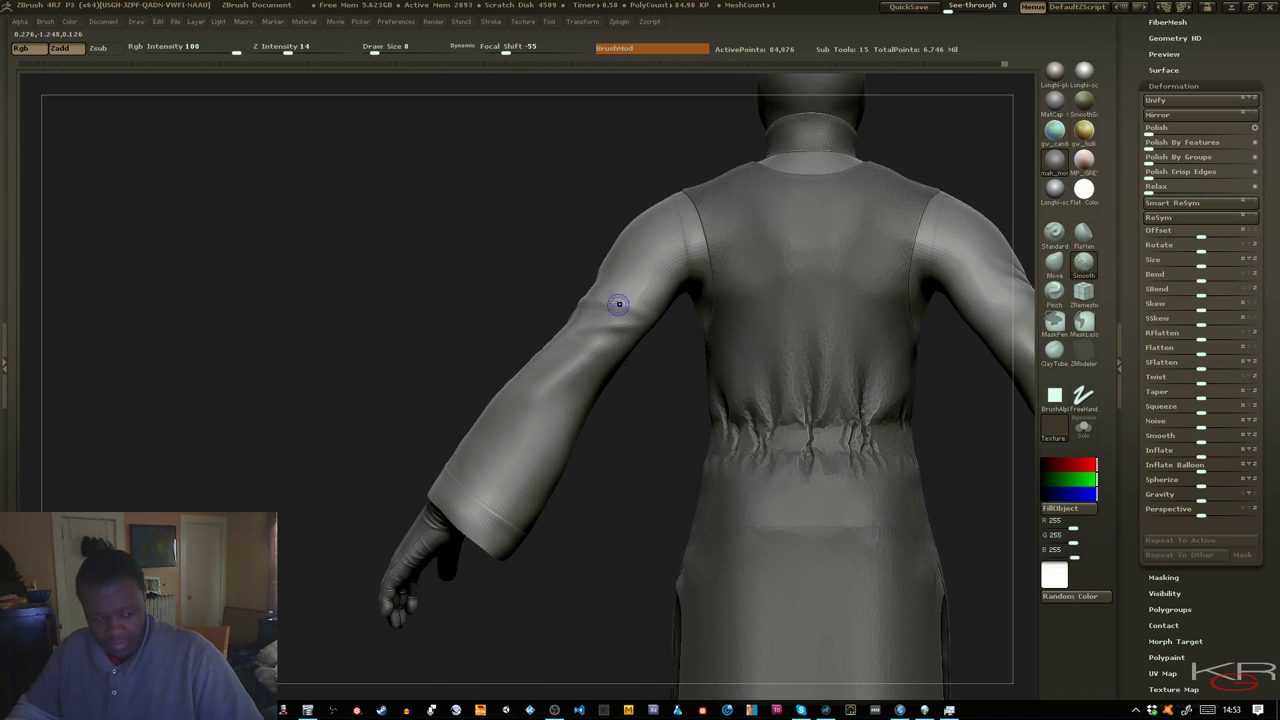
drag(521, 245, 552, 249)
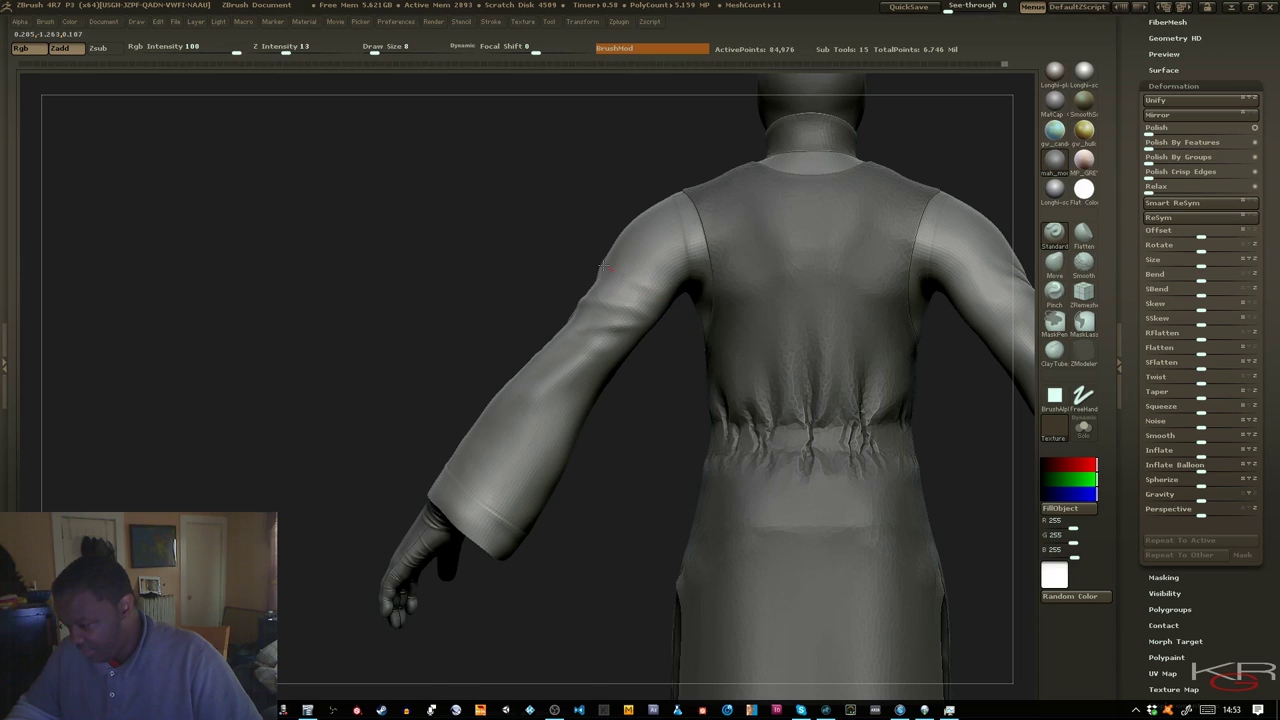
drag(555, 245, 606, 263)
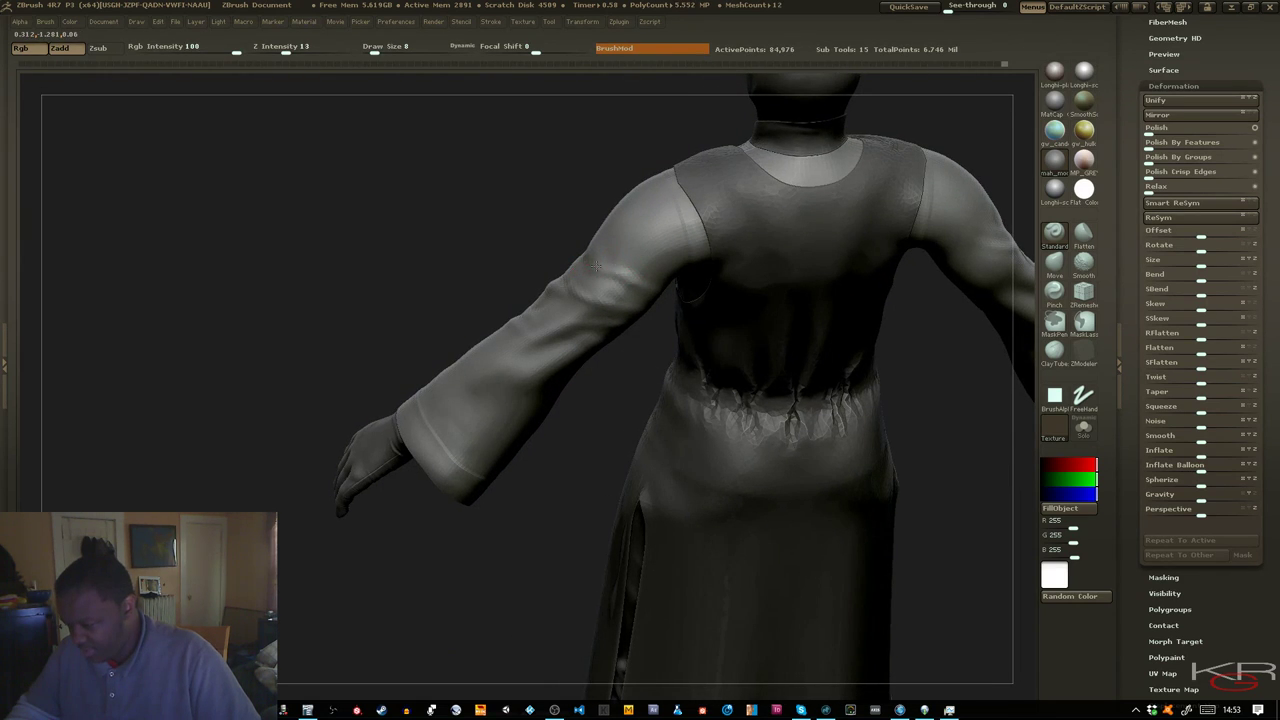
Sculpt folds across the front of the left upper sleeve below the shoulder with the Standard brush at Draw Size 8
mouse_move(471, 266)
mouse_down()
mouse_move(444, 240)
mouse_move(533, 298)
mouse_up()
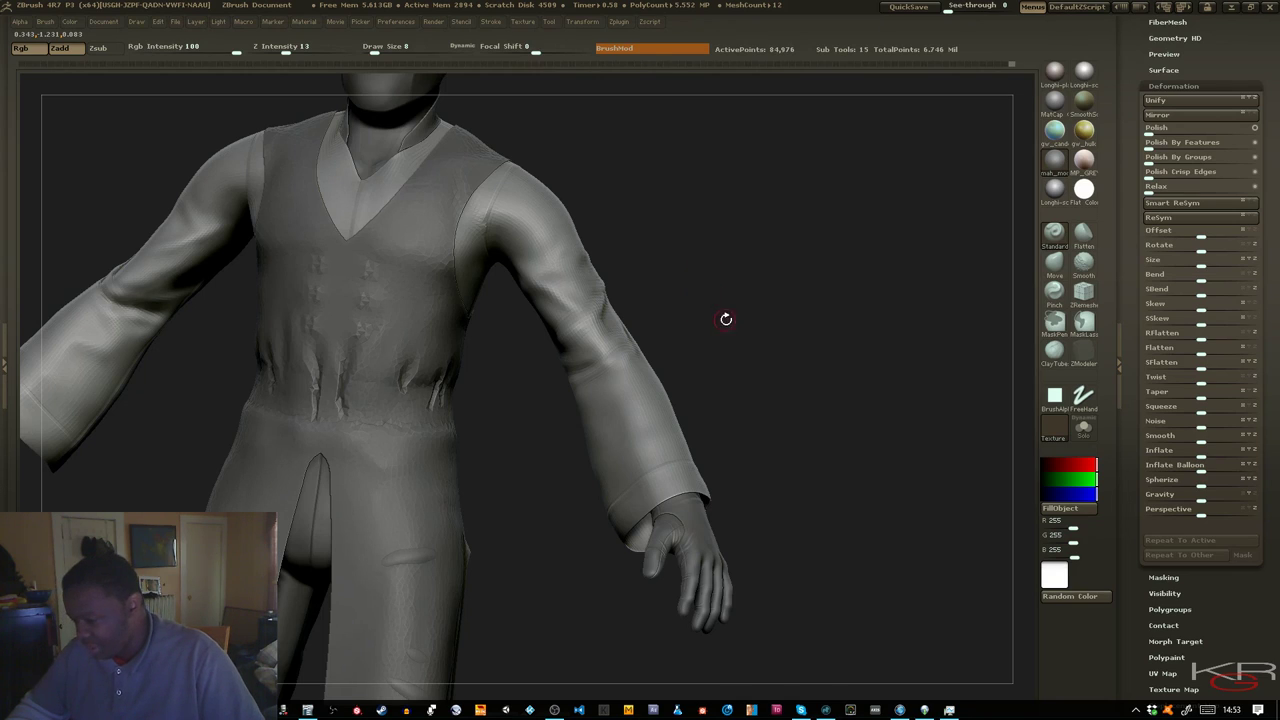
shift+drag(726, 317, 632, 303)
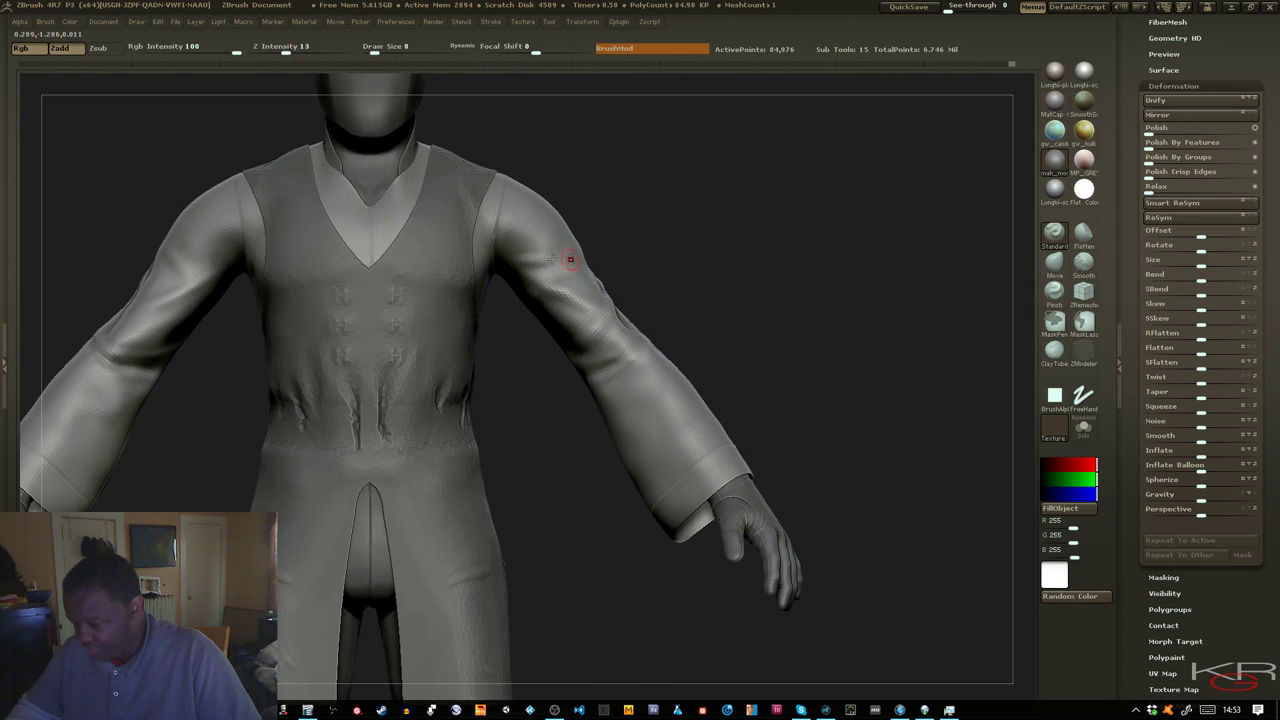
drag(656, 268, 541, 261)
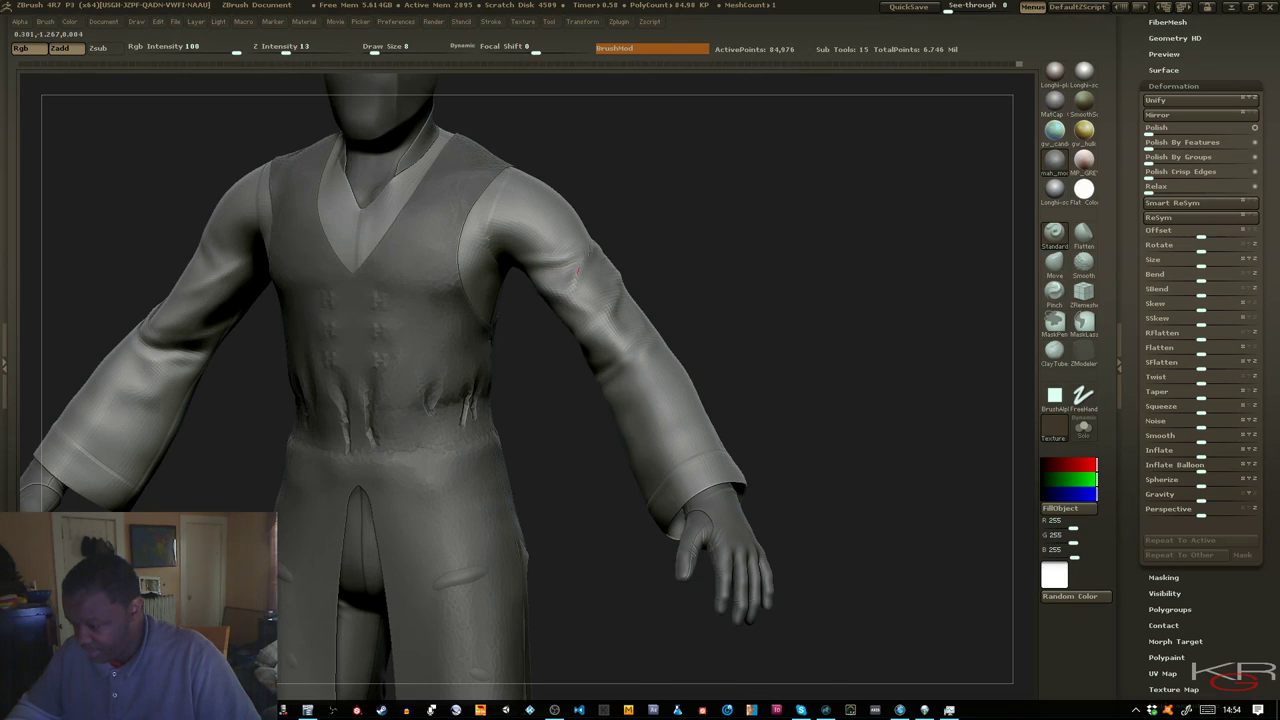
mouse_move(577, 270)
right_down()
mouse_move(720, 240)
mouse_move(766, 206)
right_up()
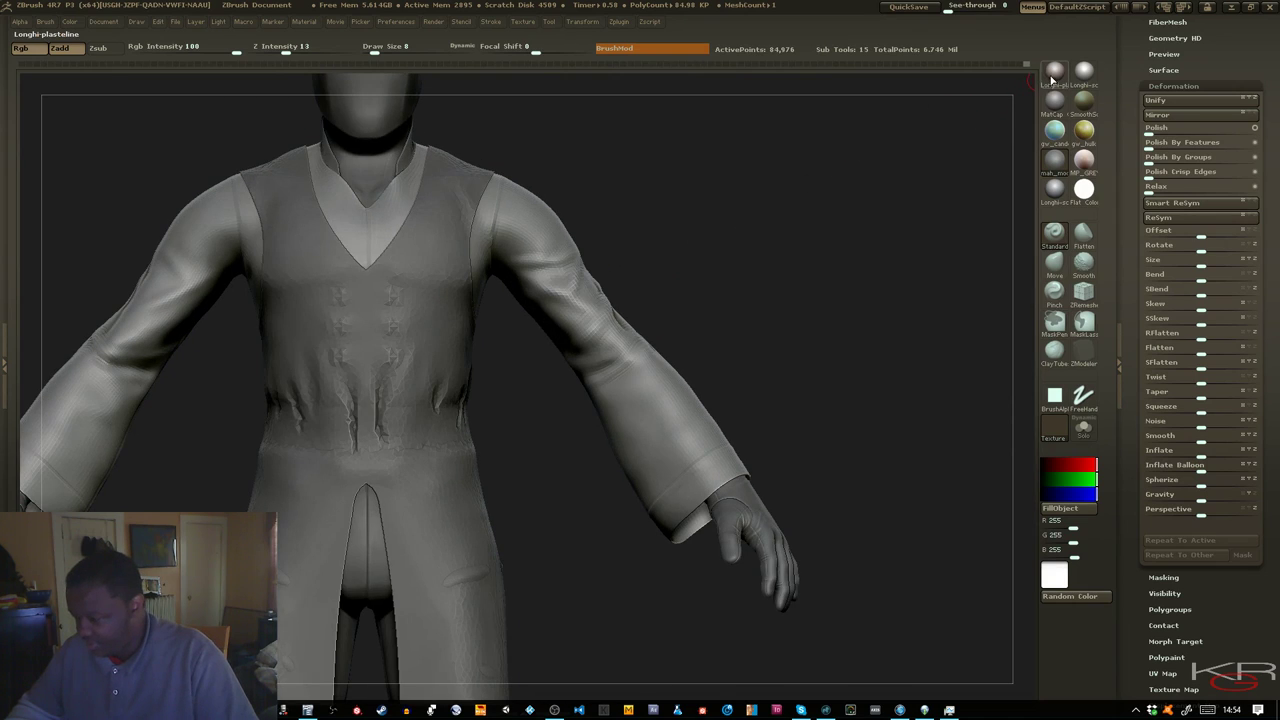
Switch to the Longhi-plasteline material and deepen the folds along the inner side of the left sleeve above the elbow
click(1051, 80)
mouse_move(771, 271)
right_down()
mouse_move(803, 275)
mouse_move(808, 325)
mouse_move(763, 291)
mouse_move(743, 252)
mouse_move(646, 234)
right_up()
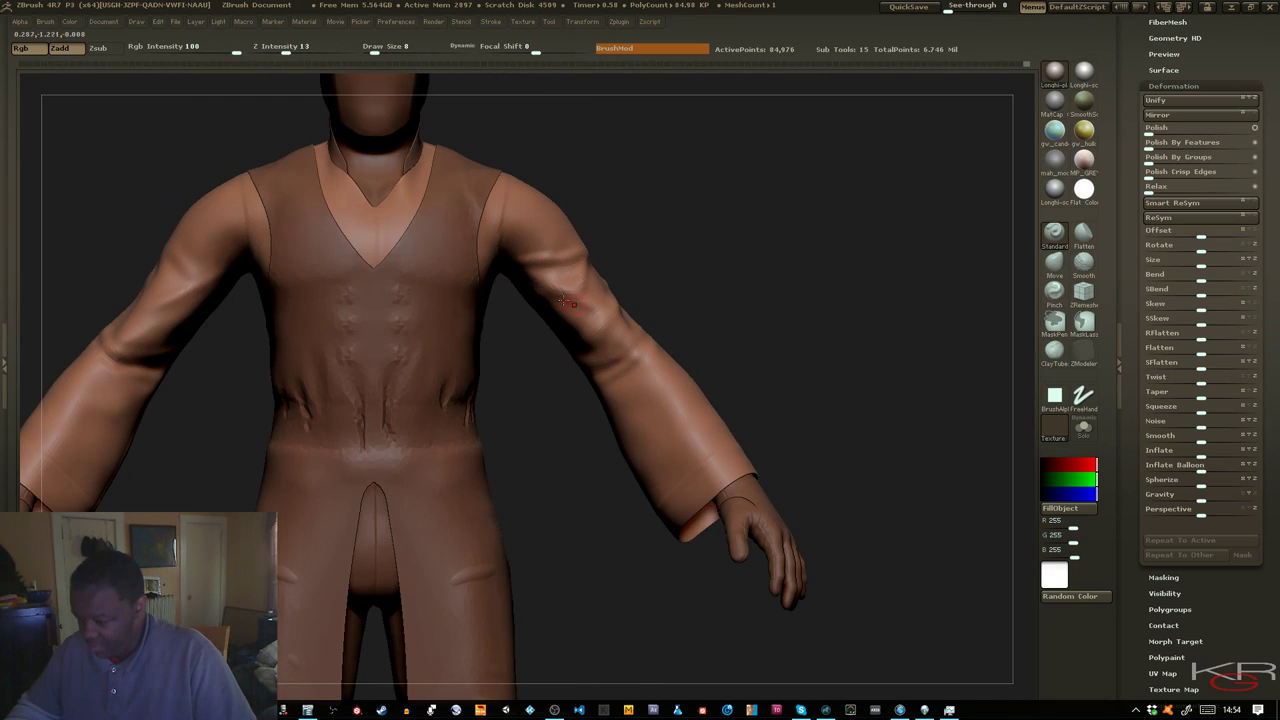
mouse_move(553, 295)
right_down()
mouse_move(700, 288)
mouse_move(527, 305)
right_up()
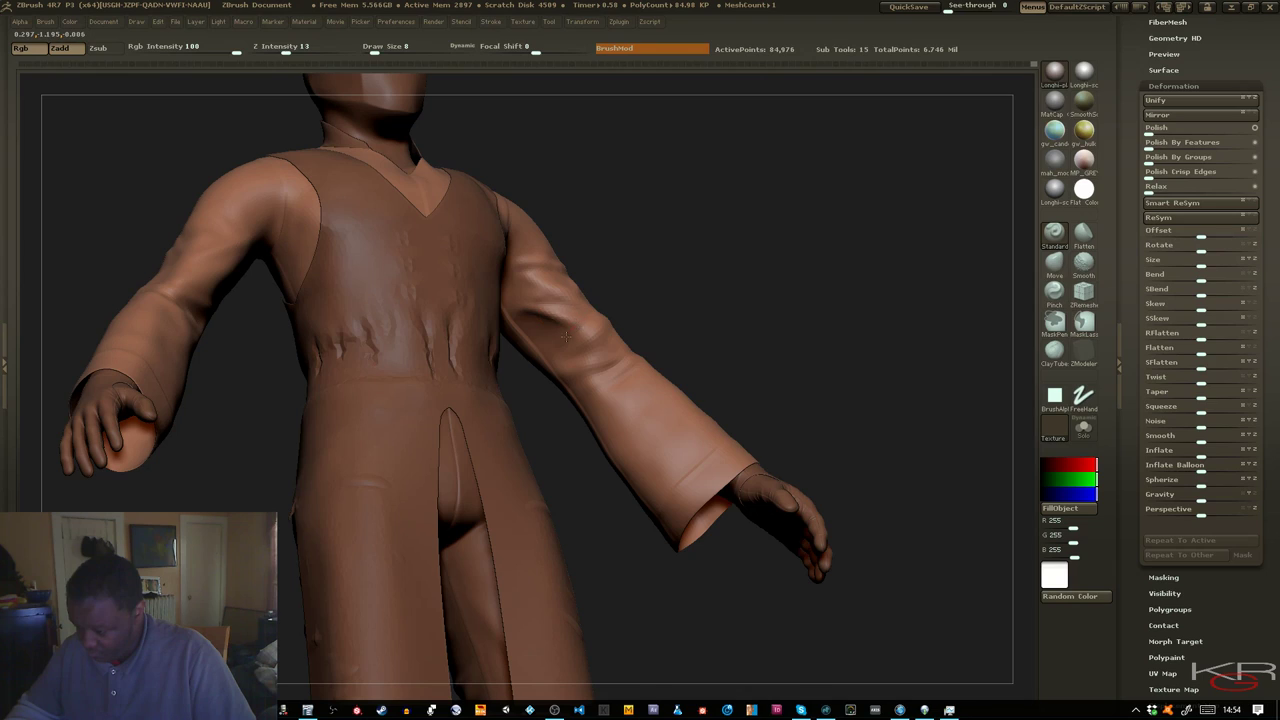
drag(565, 336, 573, 331)
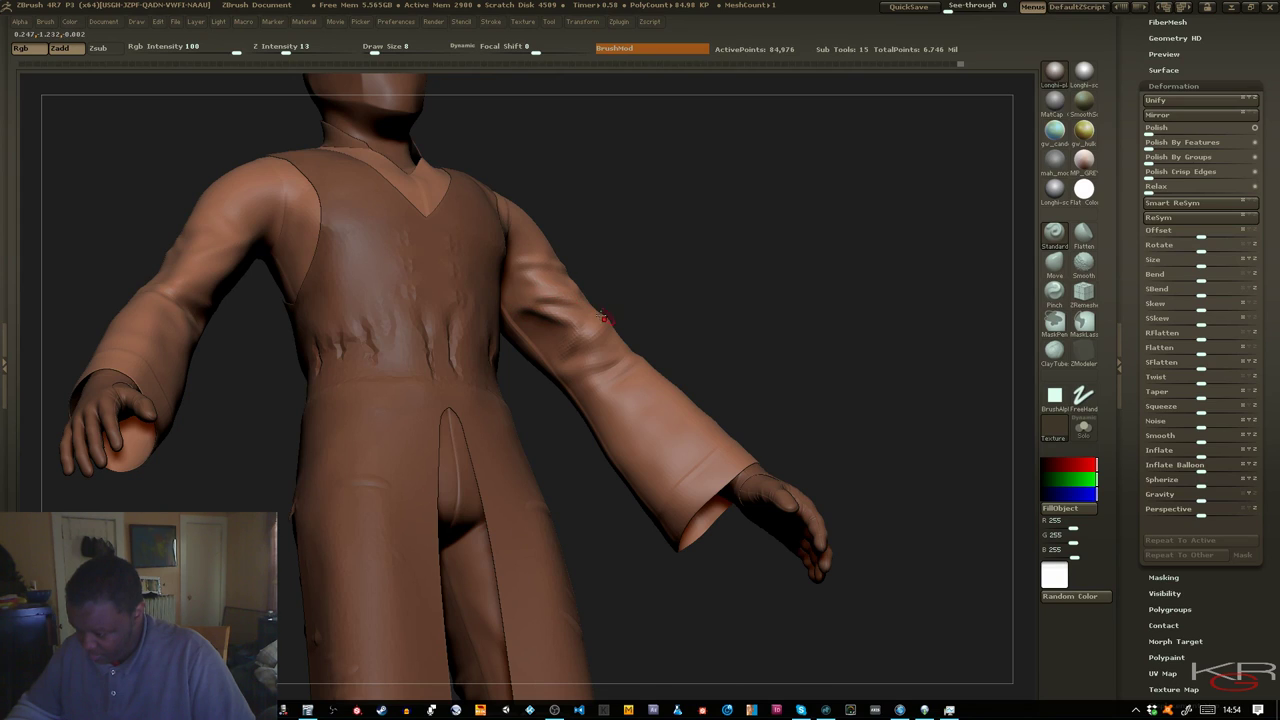
key(shift)
shift+drag(556, 314, 538, 309)
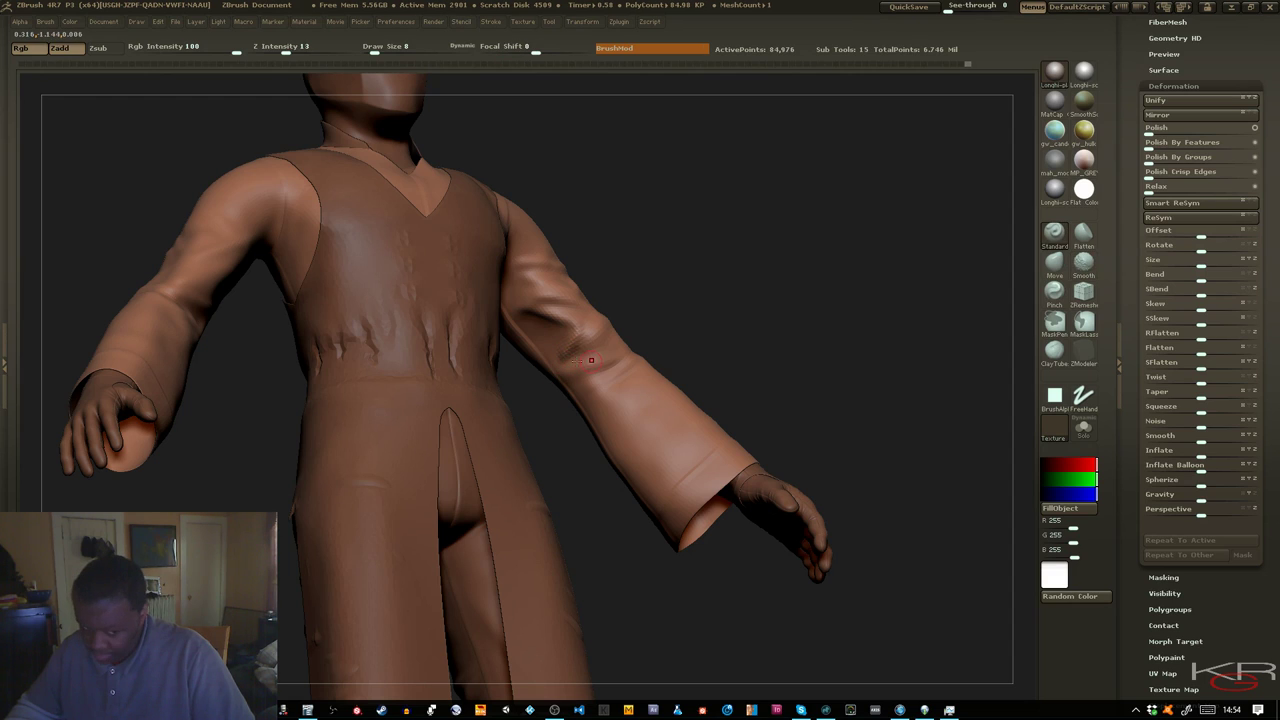
Define the folds on the back and outer side of the left upper sleeve with the Standard brush at Draw Size 8
mouse_move(716, 309)
mouse_down()
mouse_move(665, 387)
mouse_move(434, 263)
mouse_move(524, 297)
mouse_move(508, 311)
mouse_move(528, 320)
mouse_up()
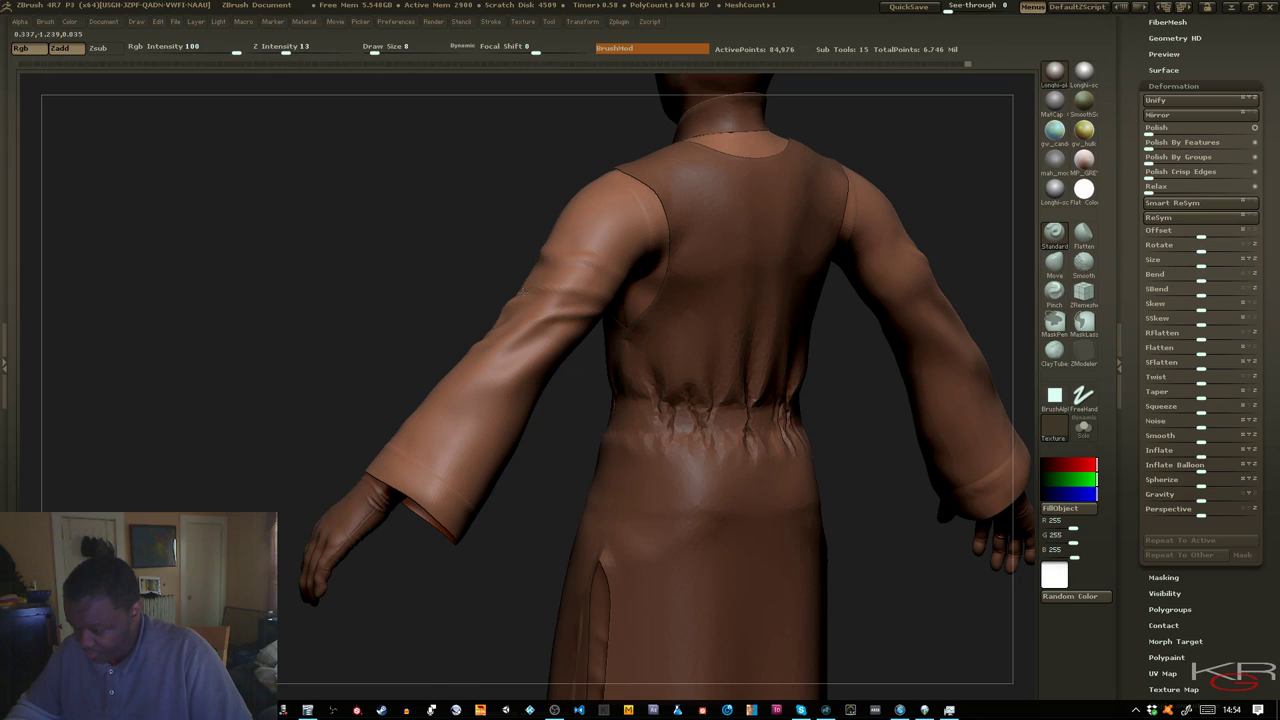
drag(466, 260, 408, 254)
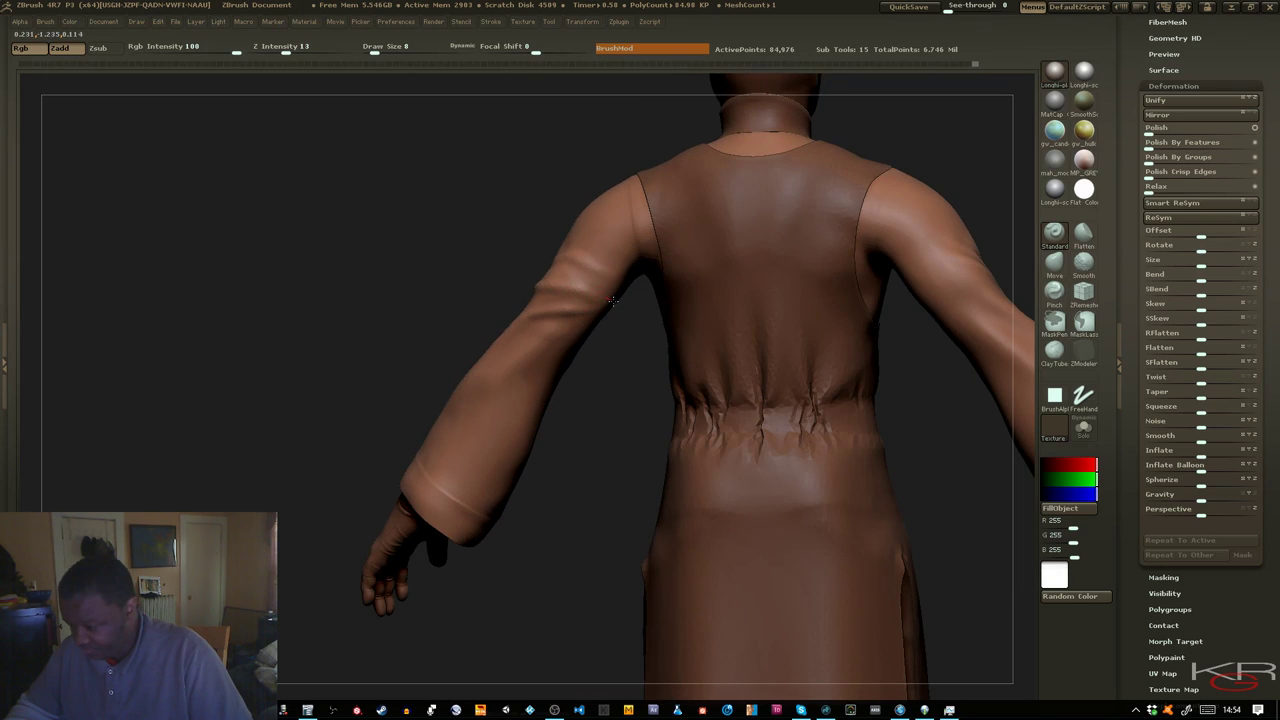
drag(511, 267, 607, 269)
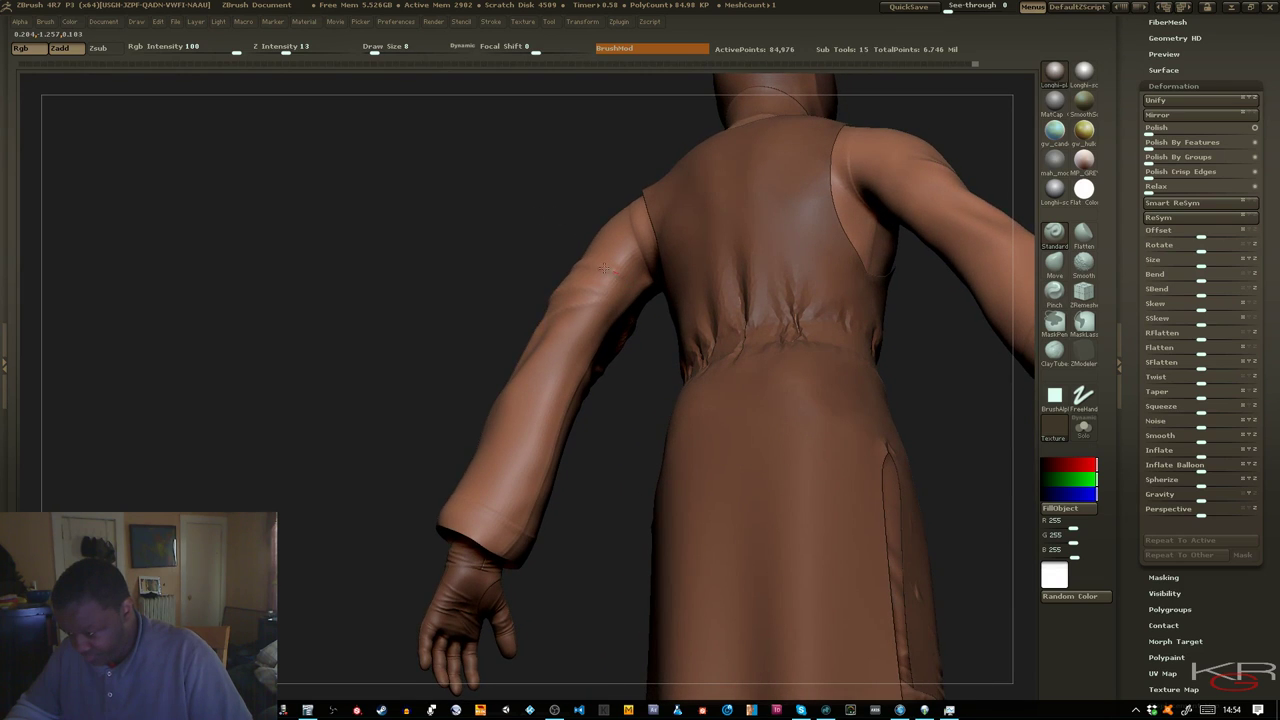
drag(525, 254, 488, 278)
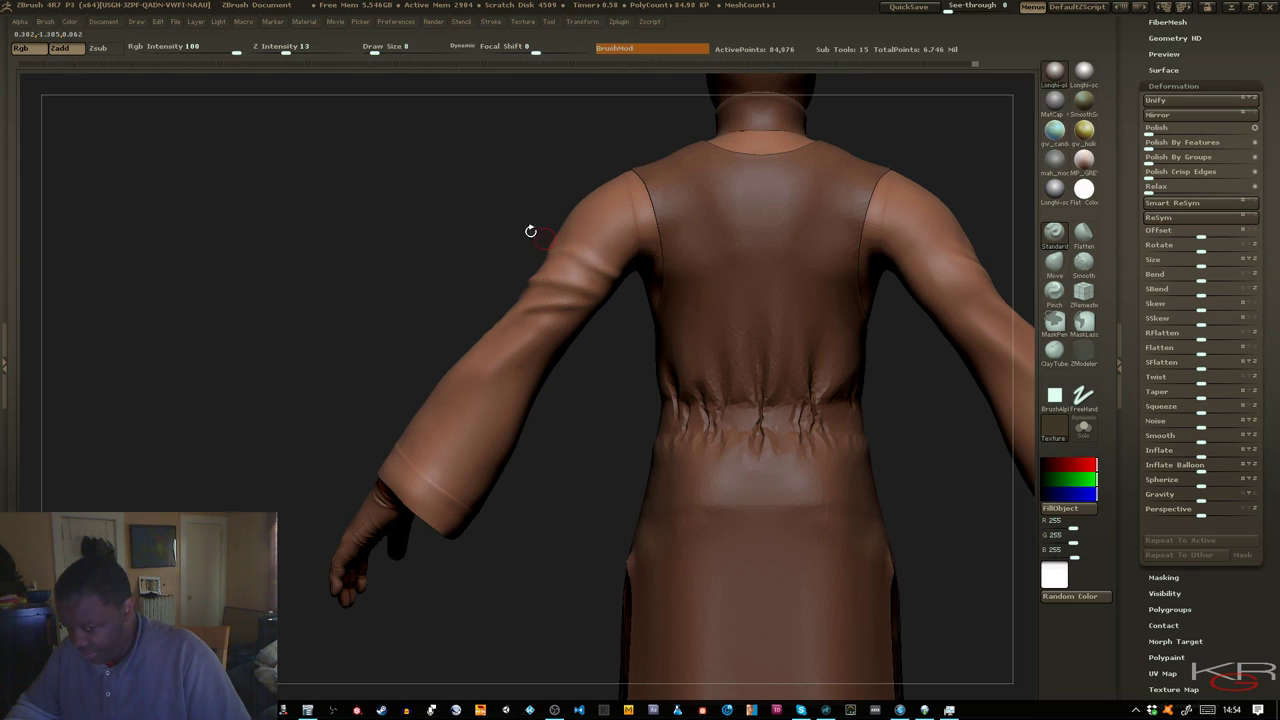
Shape the crease at the left sleeve's inner elbow with the Standard brush at Draw Size 10 and smooth it
mouse_move(529, 229)
mouse_down()
mouse_move(505, 221)
mouse_move(586, 218)
mouse_up()
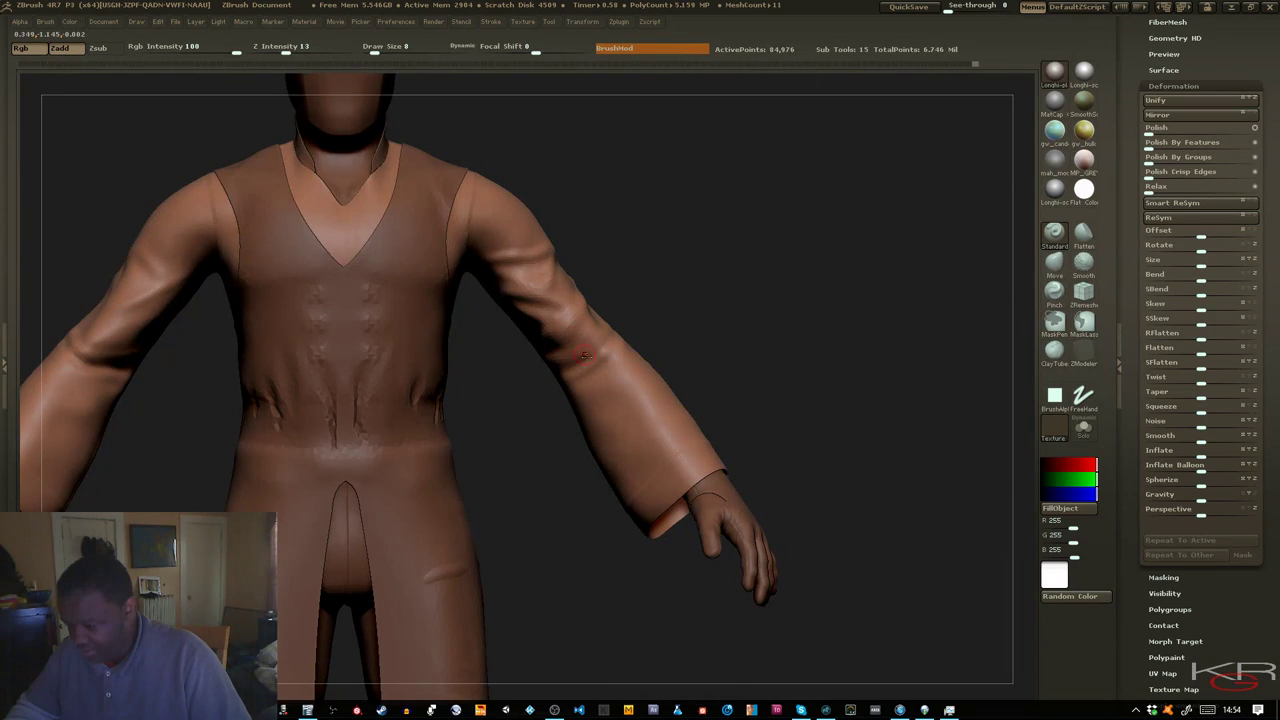
mouse_move(743, 352)
mouse_down()
mouse_move(766, 351)
mouse_move(780, 374)
mouse_move(766, 389)
mouse_move(761, 354)
mouse_move(680, 369)
mouse_move(697, 372)
mouse_up()
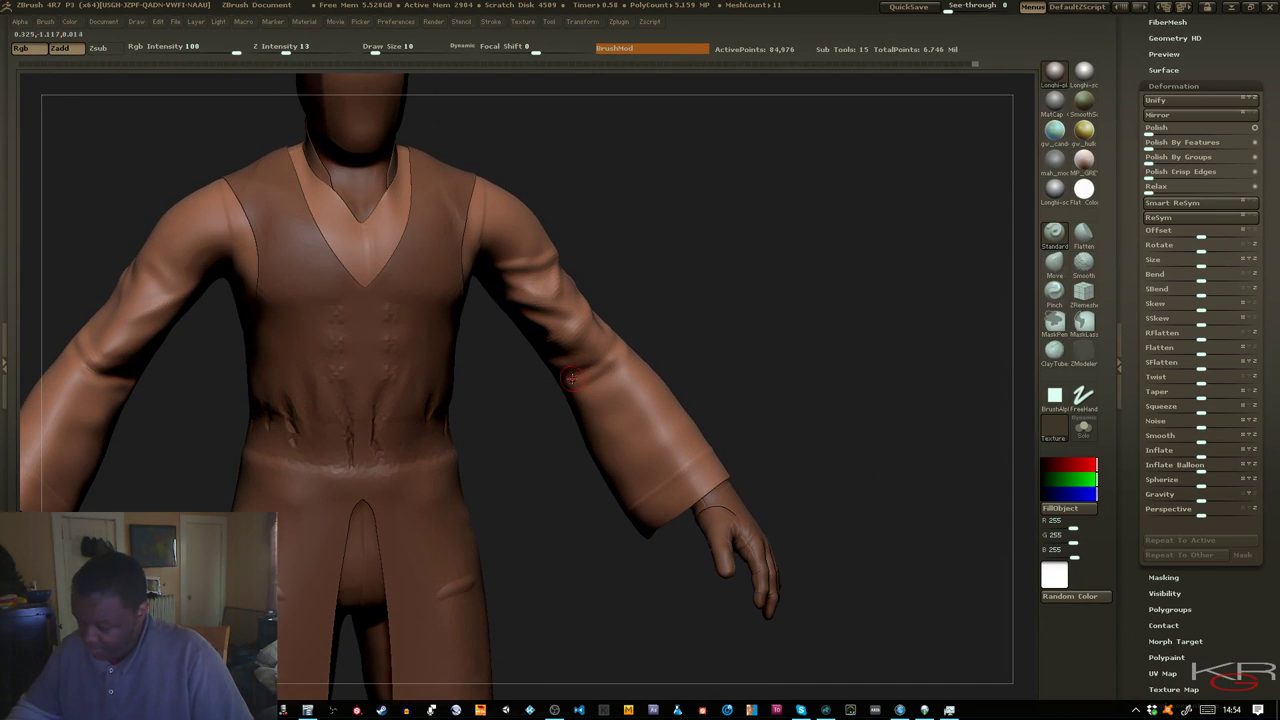
key(shift)
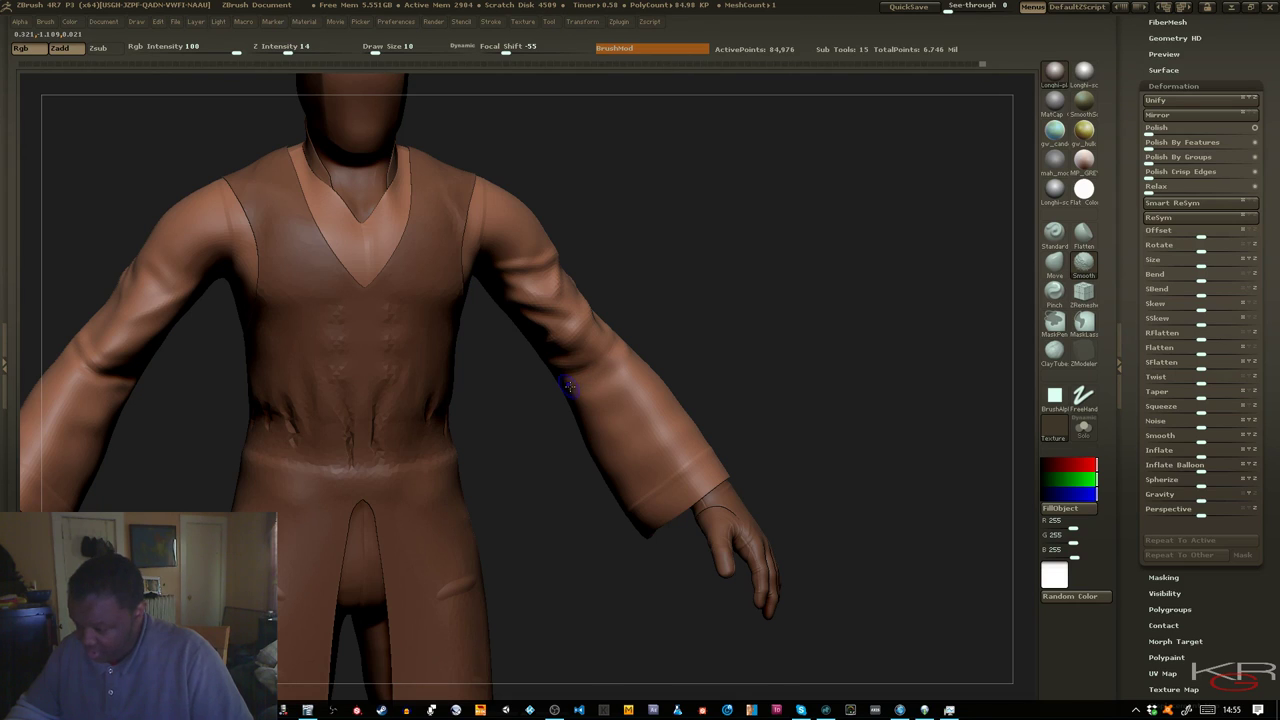
drag(725, 260, 714, 251)
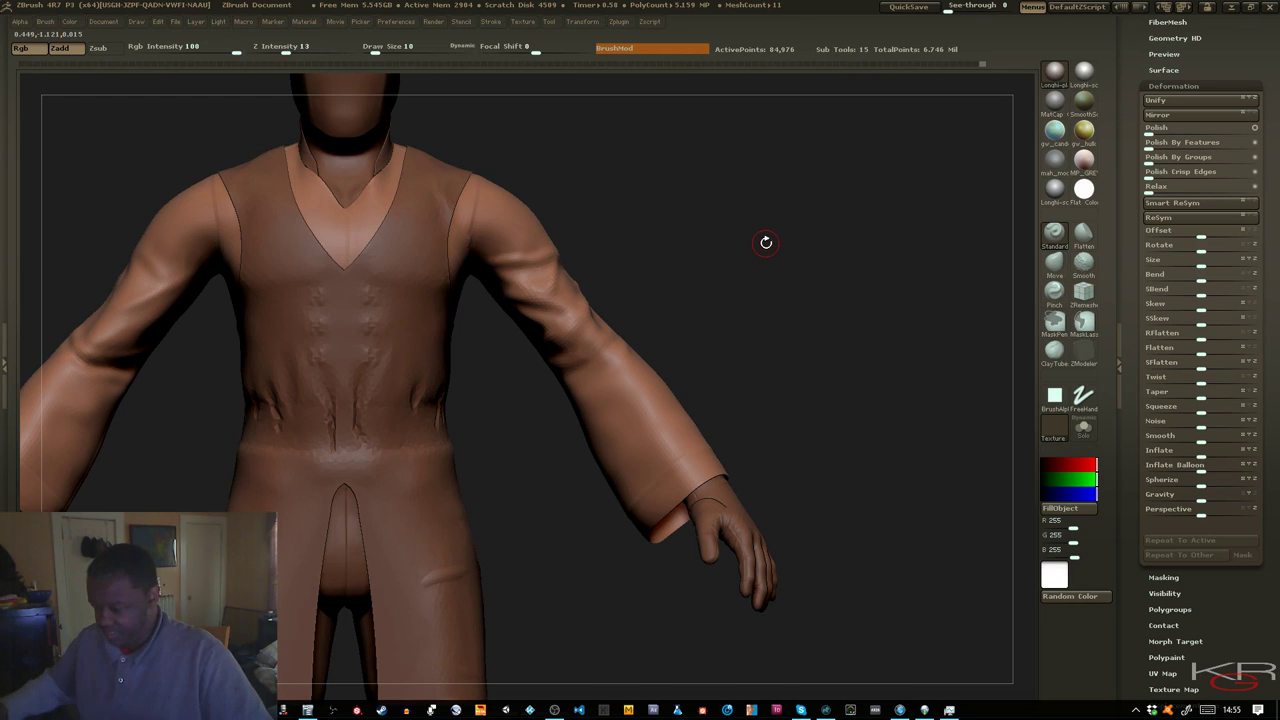
drag(757, 314, 894, 277)
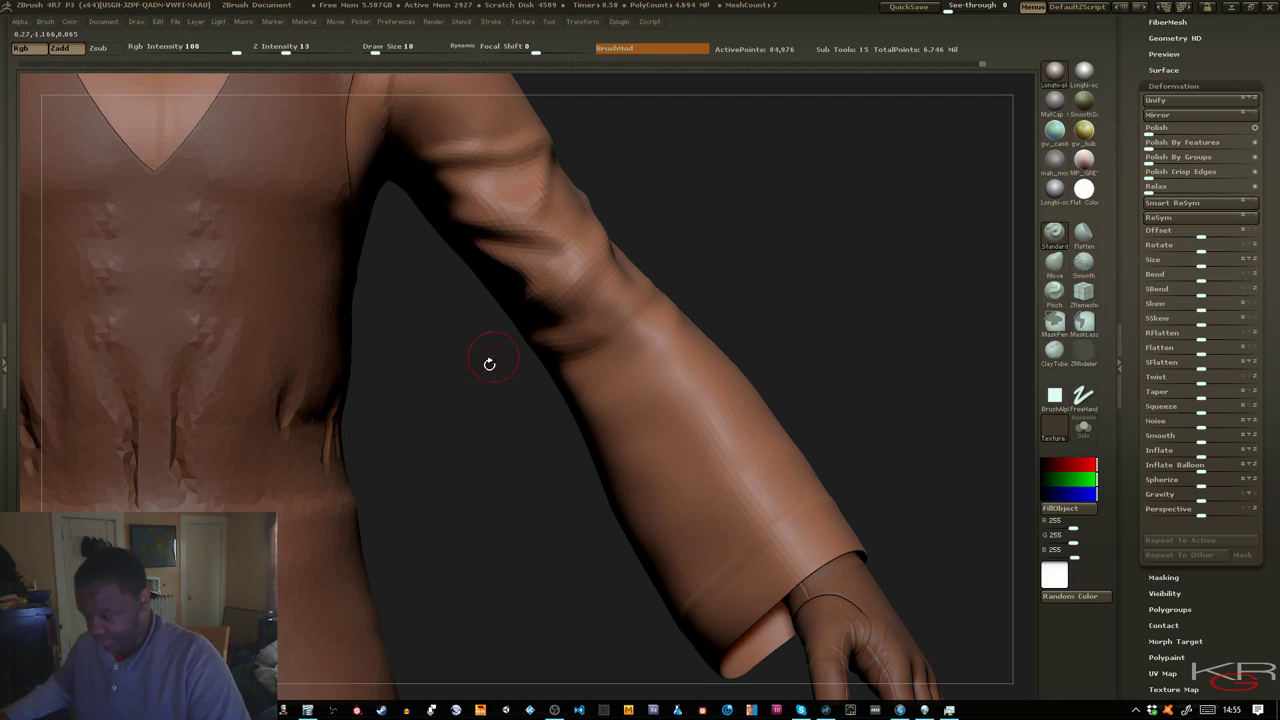
Frame the whole upper body and smooth the front of the right sleeve around the elbow
alt+drag(486, 361, 487, 312)
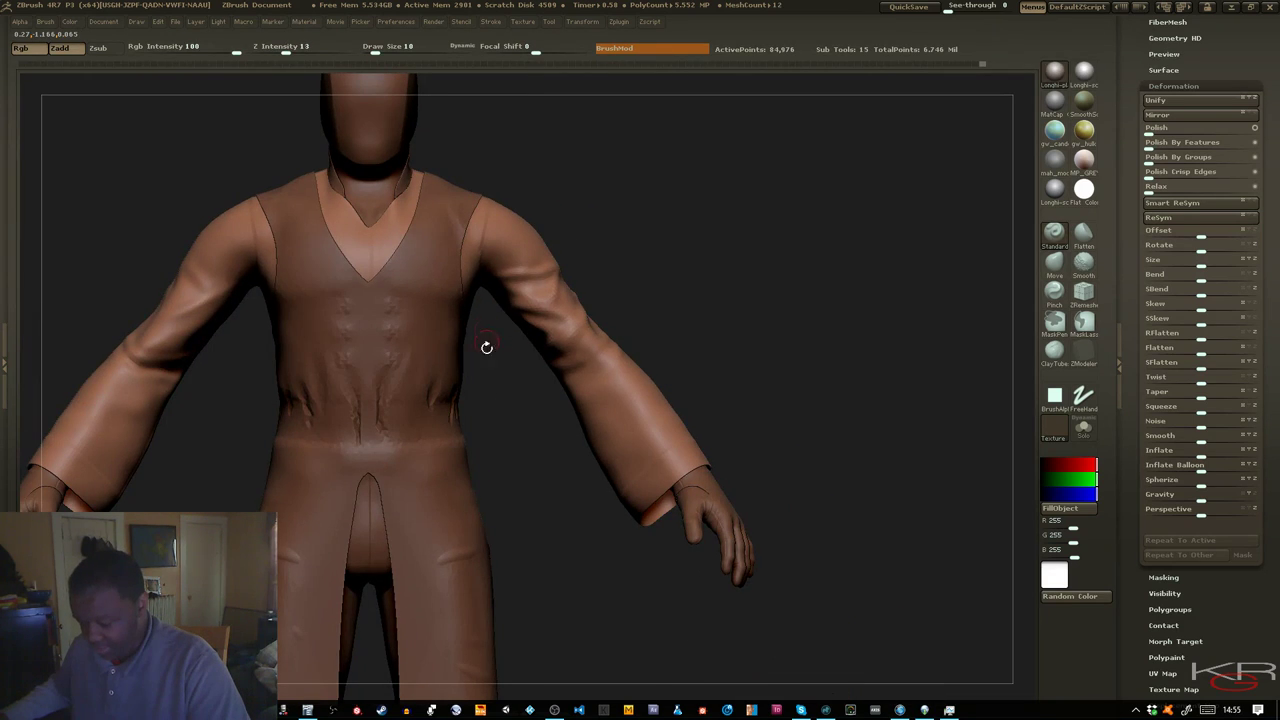
alt+drag(503, 451, 659, 447)
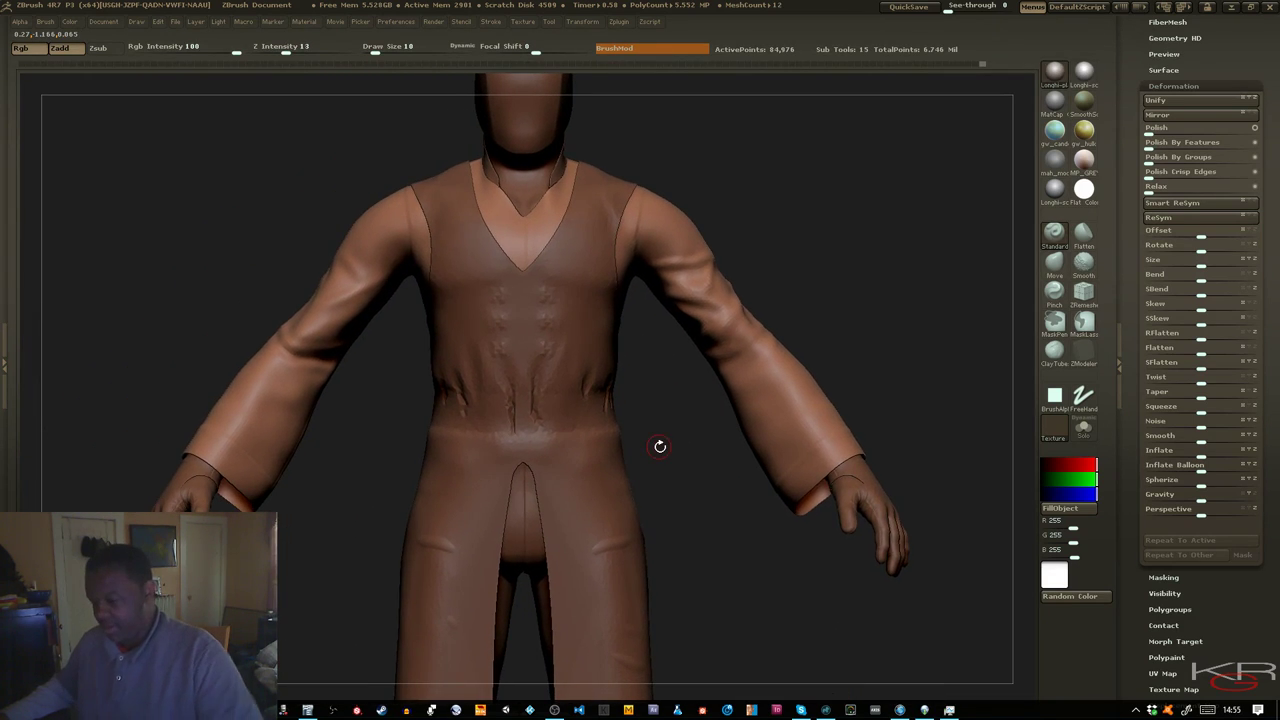
key(shift)
shift+drag(271, 353, 286, 351)
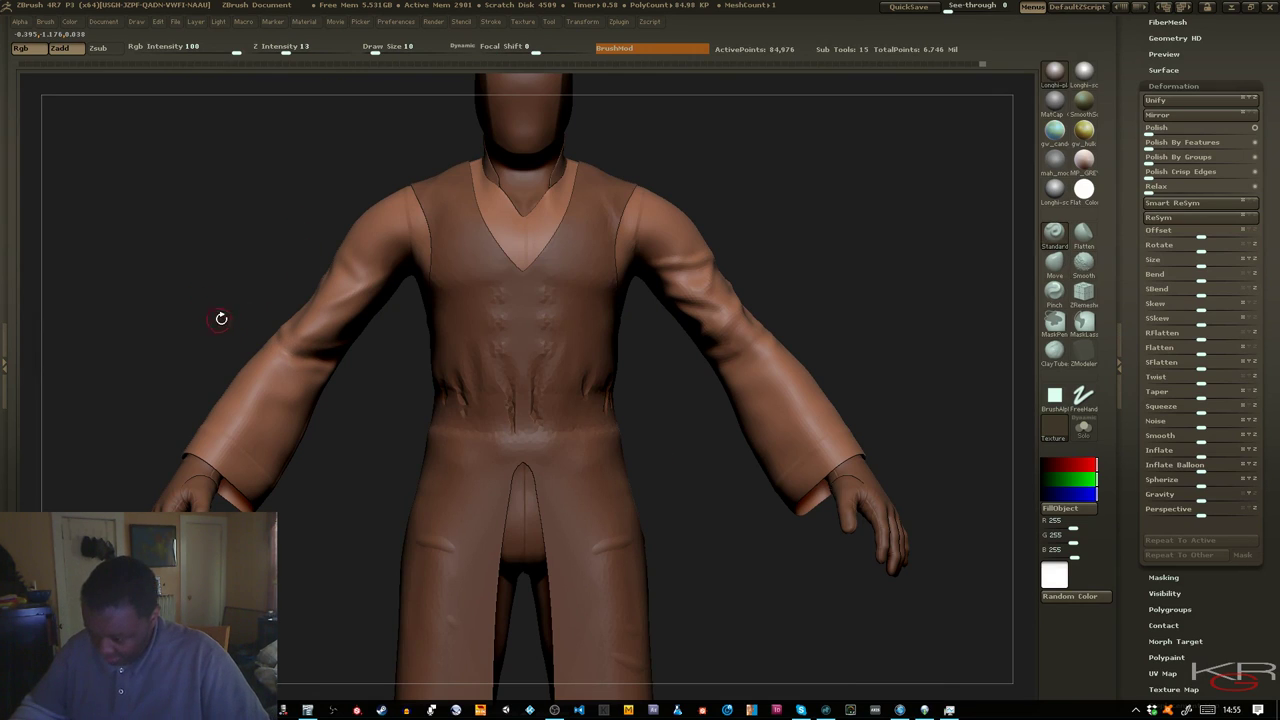
drag(213, 290, 215, 288)
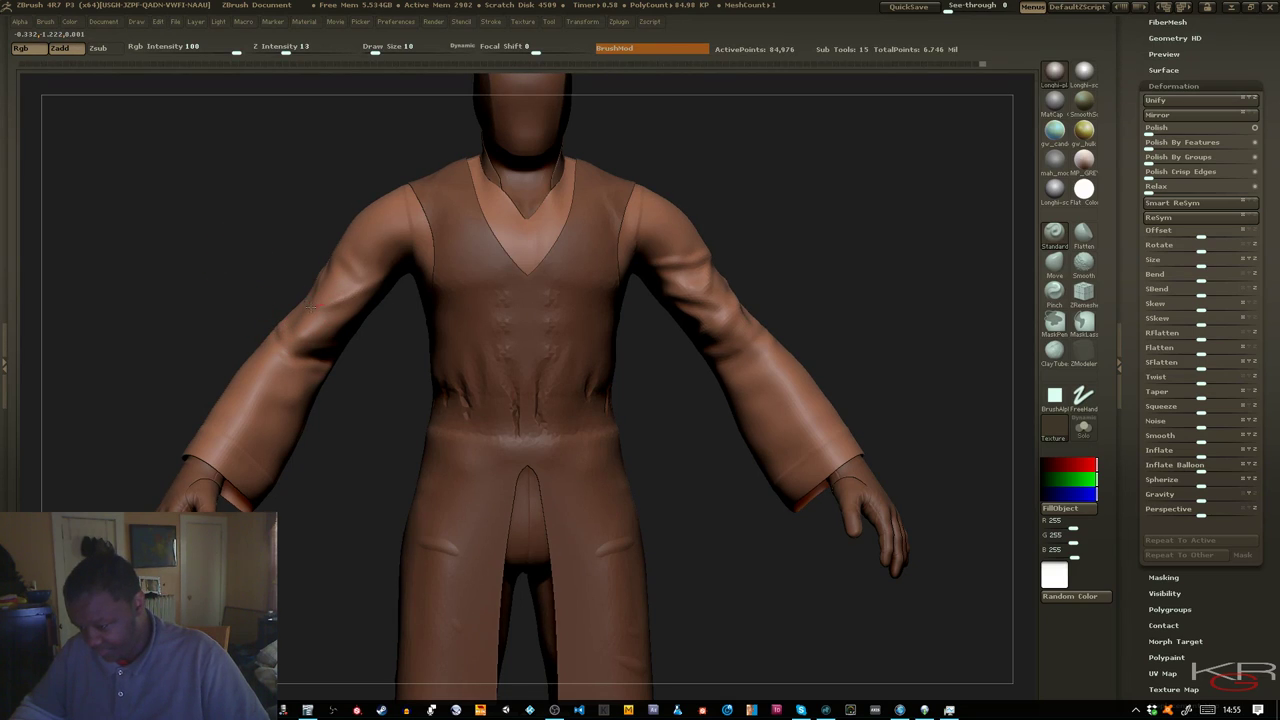
Sculpt folds across the front and outer side of the right upper sleeve with the Standard brush at Draw Size 10
drag(210, 279, 304, 298)
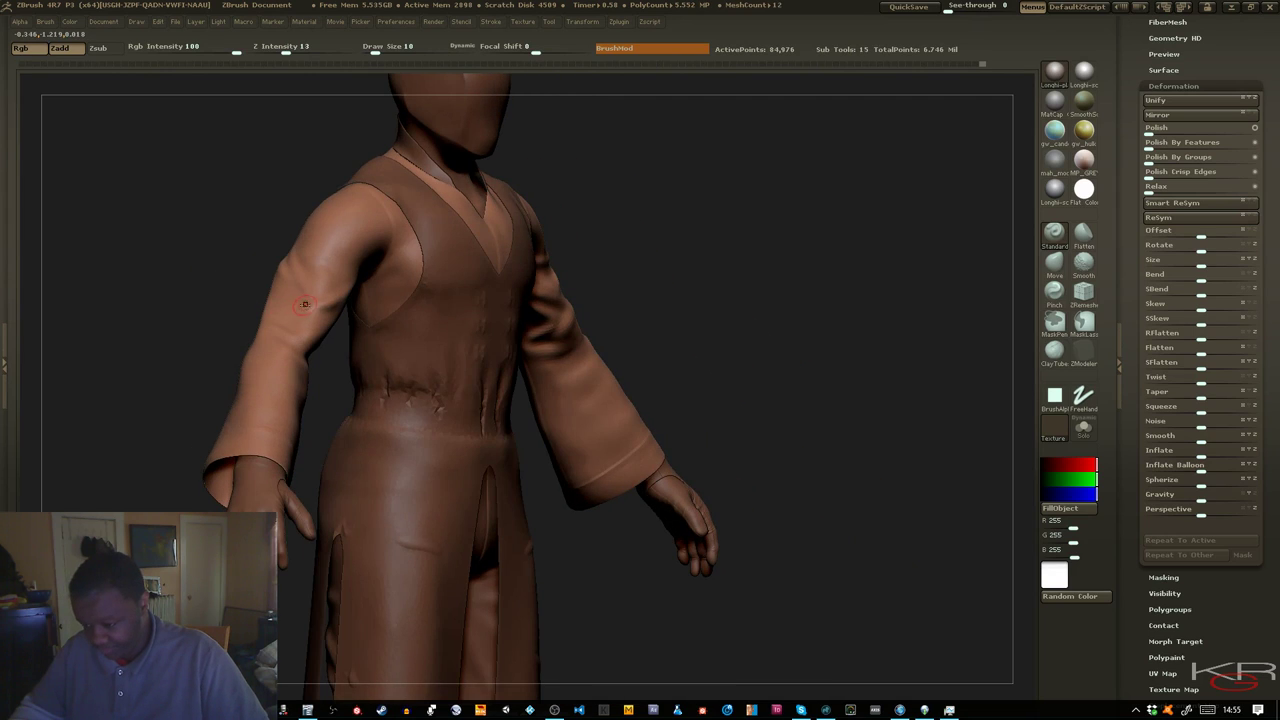
mouse_move(221, 278)
mouse_down()
mouse_move(289, 296)
mouse_move(271, 299)
mouse_move(262, 262)
mouse_move(321, 239)
mouse_up()
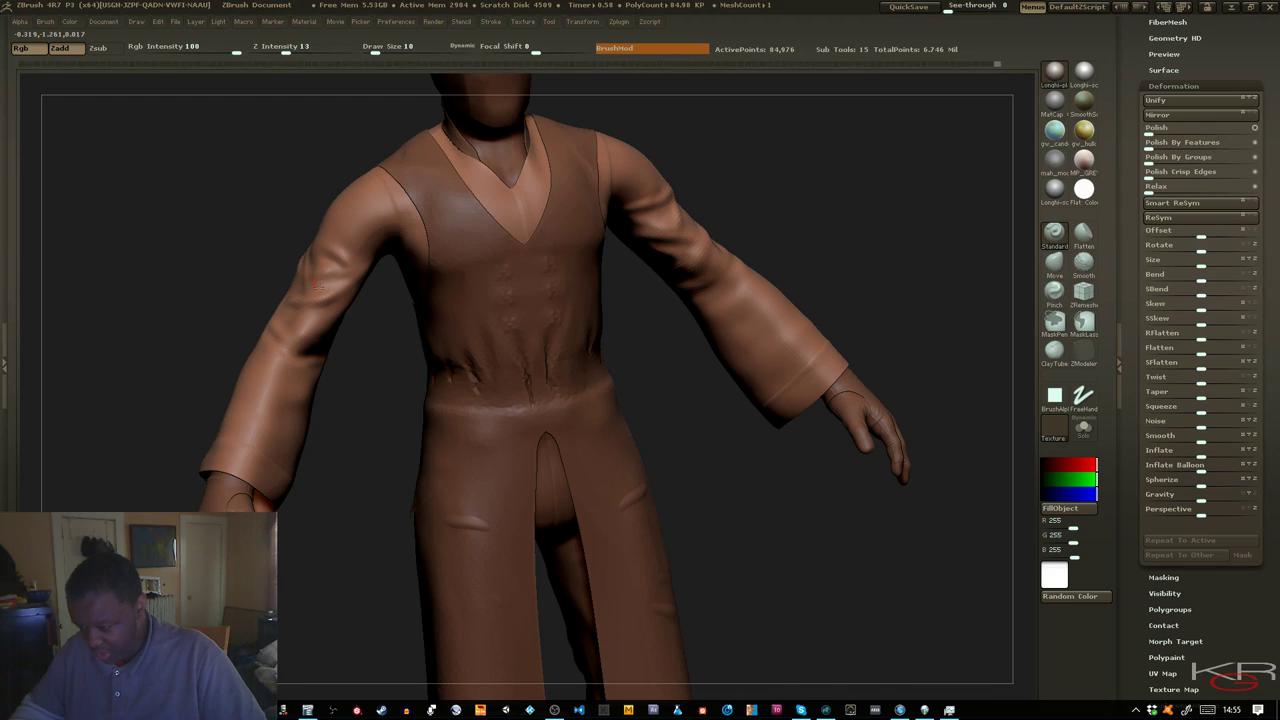
shift+drag(243, 251, 253, 241)
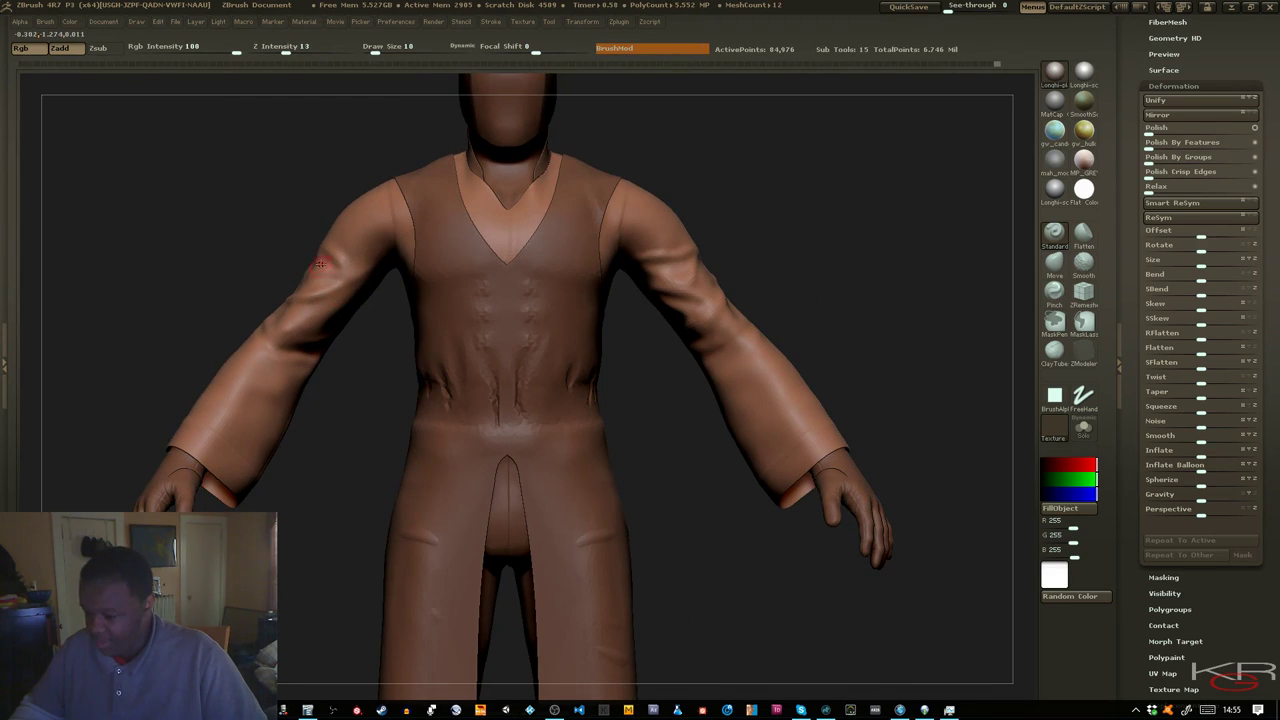
mouse_move(283, 247)
mouse_down()
mouse_move(237, 183)
mouse_move(346, 261)
mouse_up()
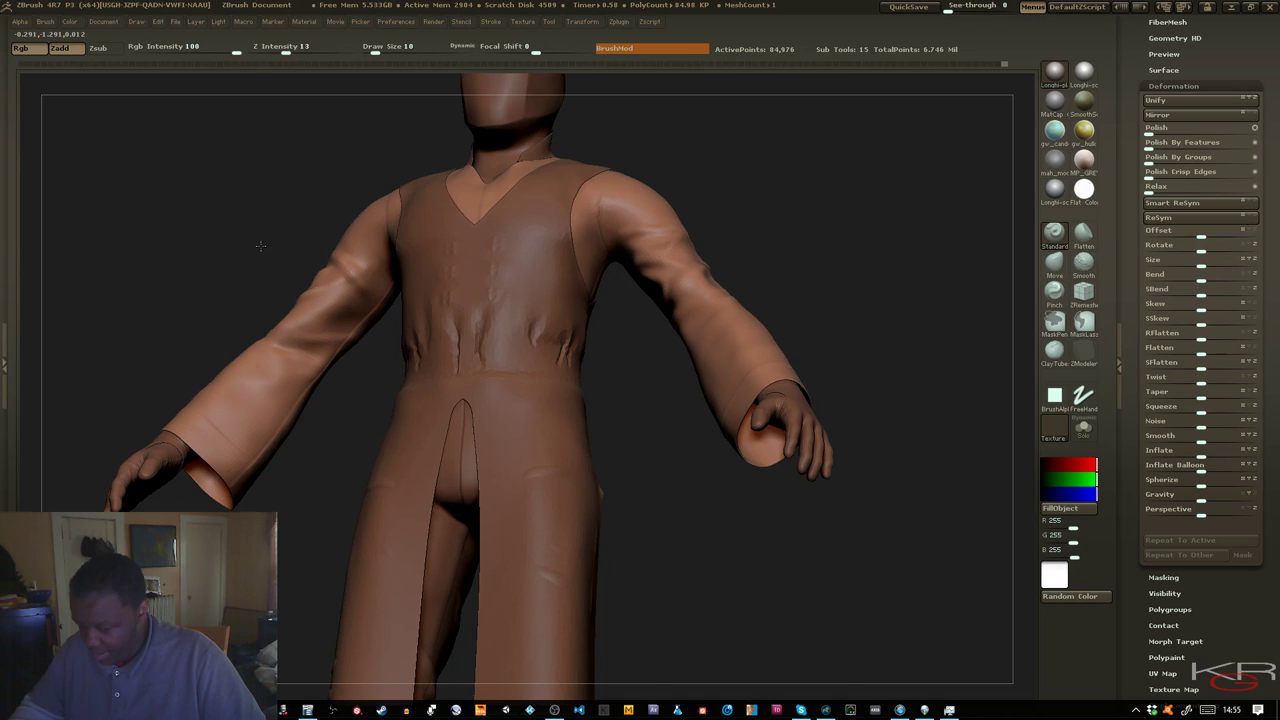
shift+drag(253, 232, 211, 283)
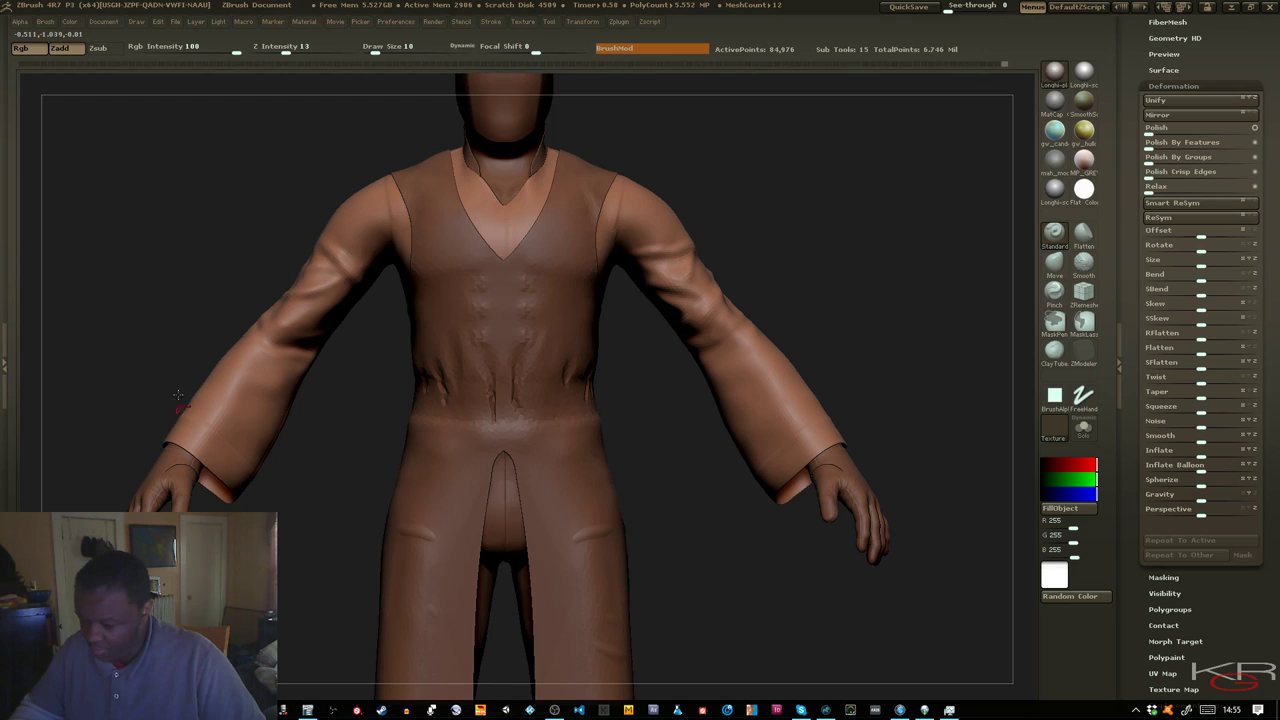
Sculpt the folds on the back of the right sleeve above the elbow and smooth them
mouse_move(177, 395)
mouse_down()
mouse_move(262, 285)
mouse_move(290, 275)
mouse_move(353, 287)
mouse_up()
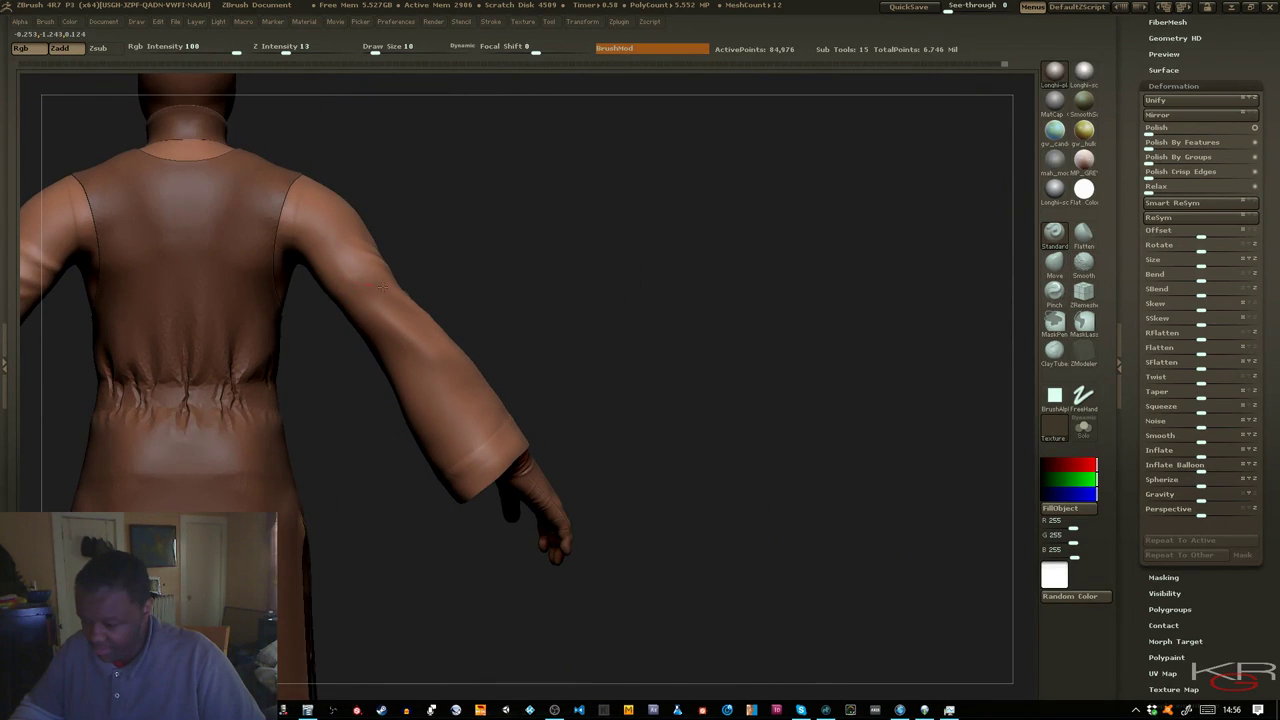
drag(448, 314, 349, 285)
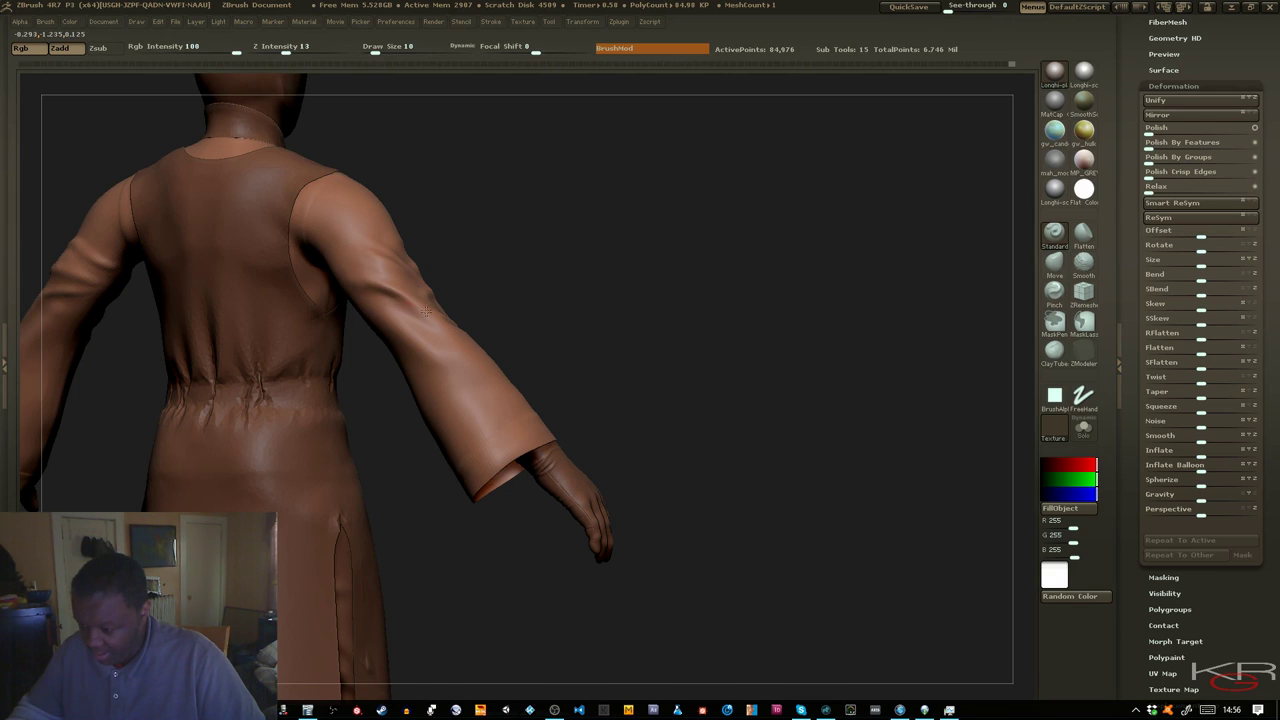
mouse_move(543, 308)
mouse_down()
mouse_move(515, 363)
mouse_move(531, 320)
mouse_move(580, 297)
mouse_move(310, 298)
mouse_up()
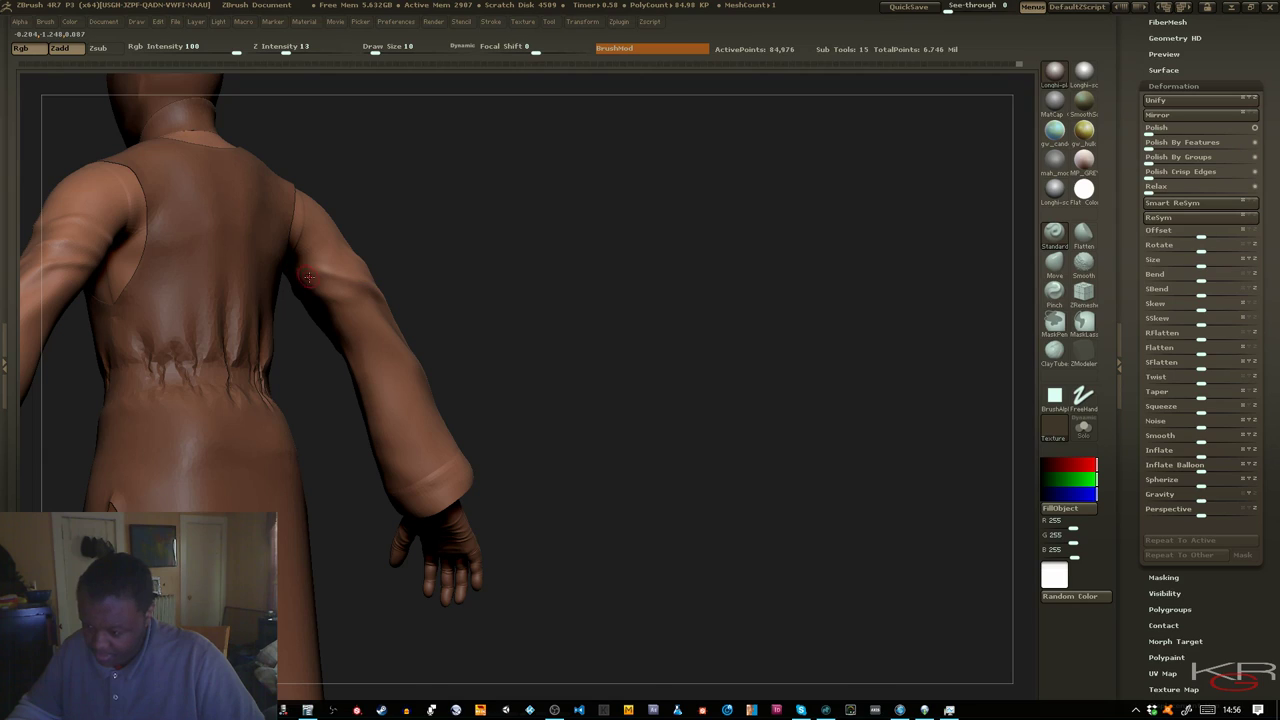
key(shift)
key(shift)
drag(449, 294, 365, 290)
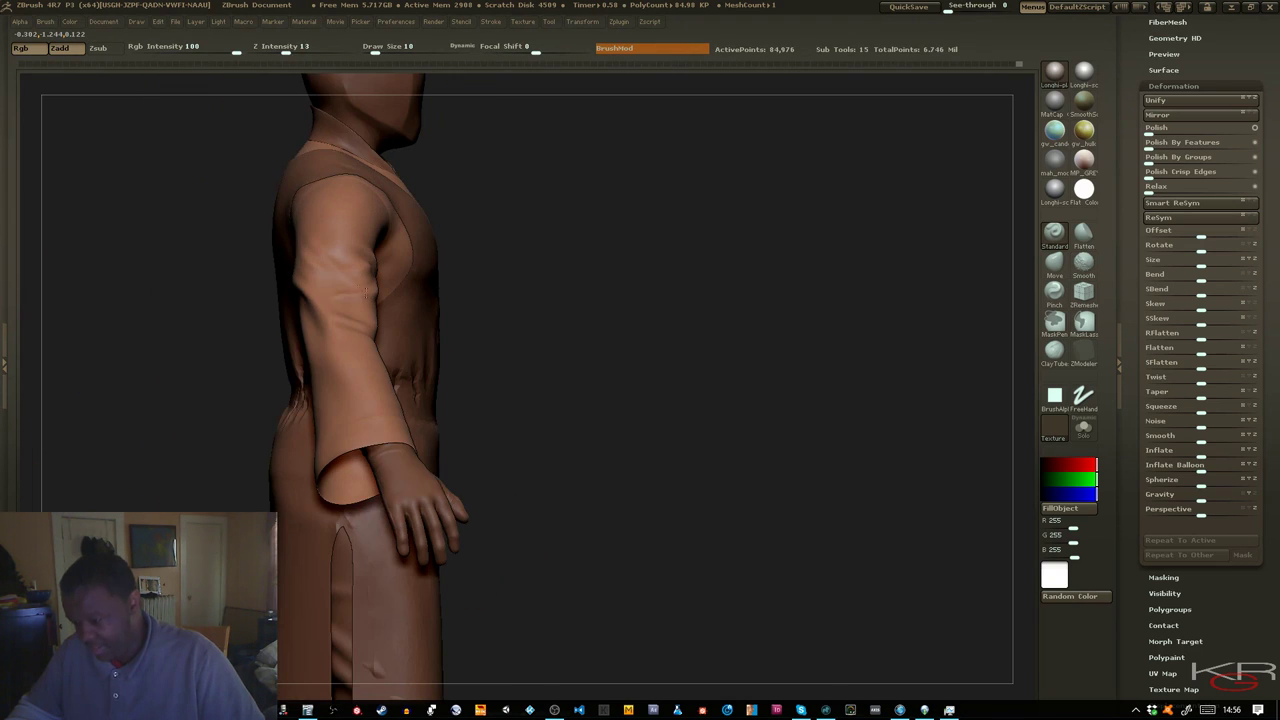
Raise the shirt by one subdivision level and smooth the outer side of the right elbow
drag(187, 313, 118, 352)
drag(105, 318, 205, 328)
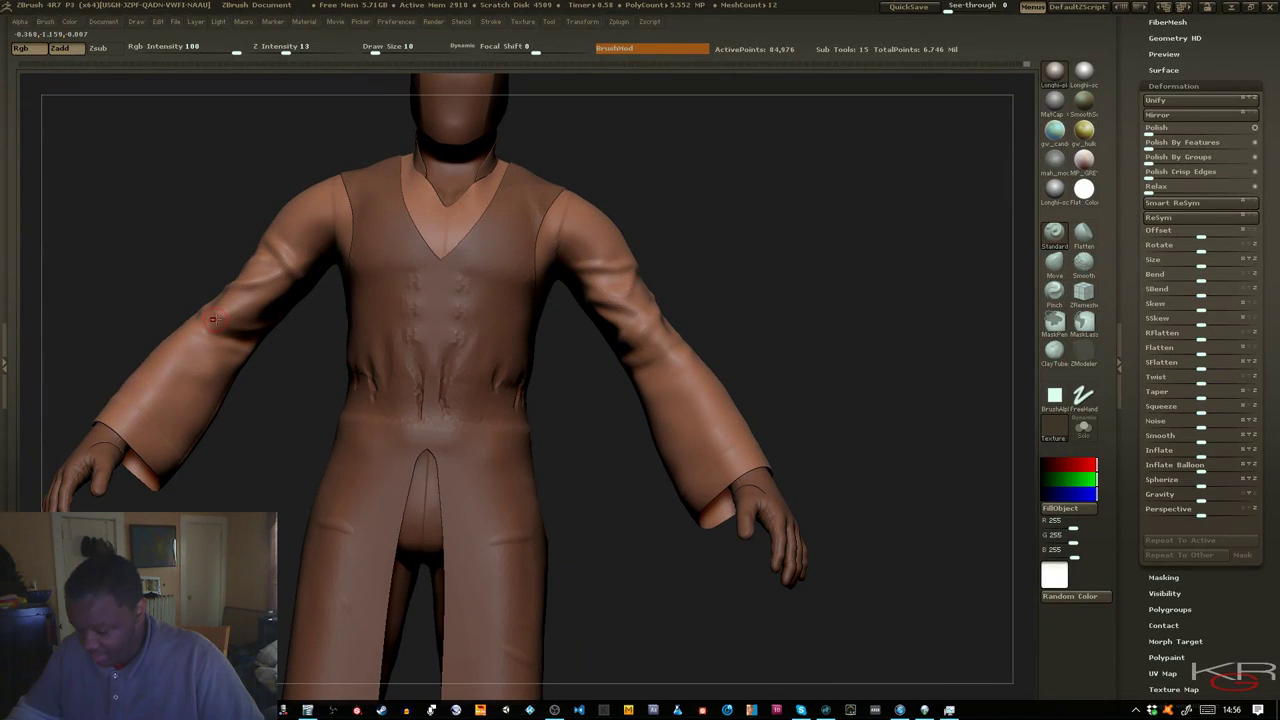
key(d)
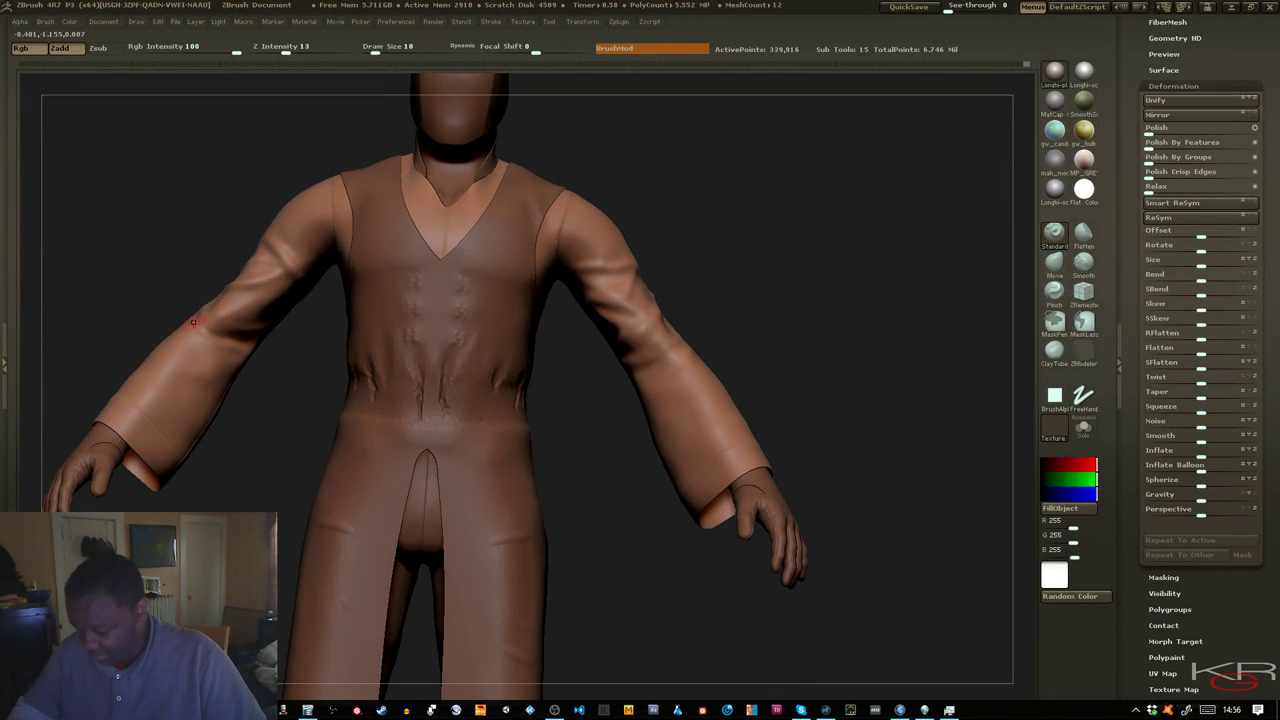
key(shift)
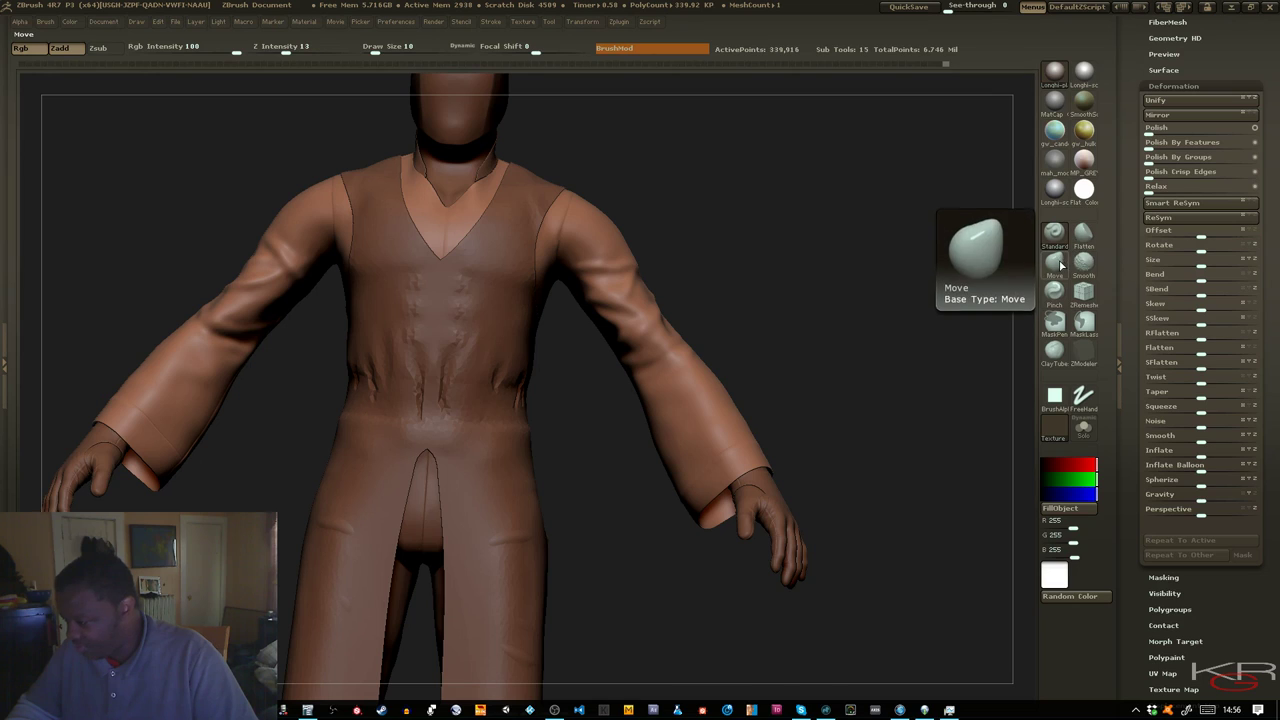
Replace the Flatten brush with Dam_Standard and set its Z Intensity to 13 and Draw Size to 7
click(1082, 261)
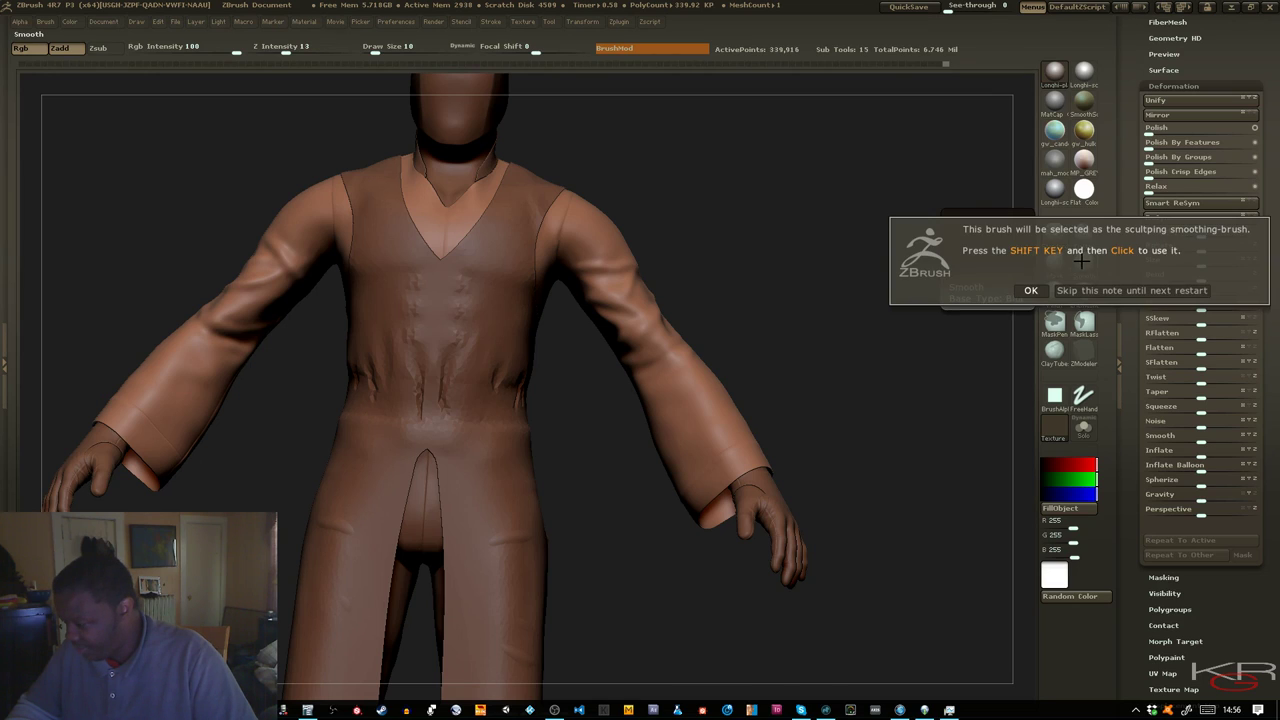
click(1030, 290)
click(1058, 228)
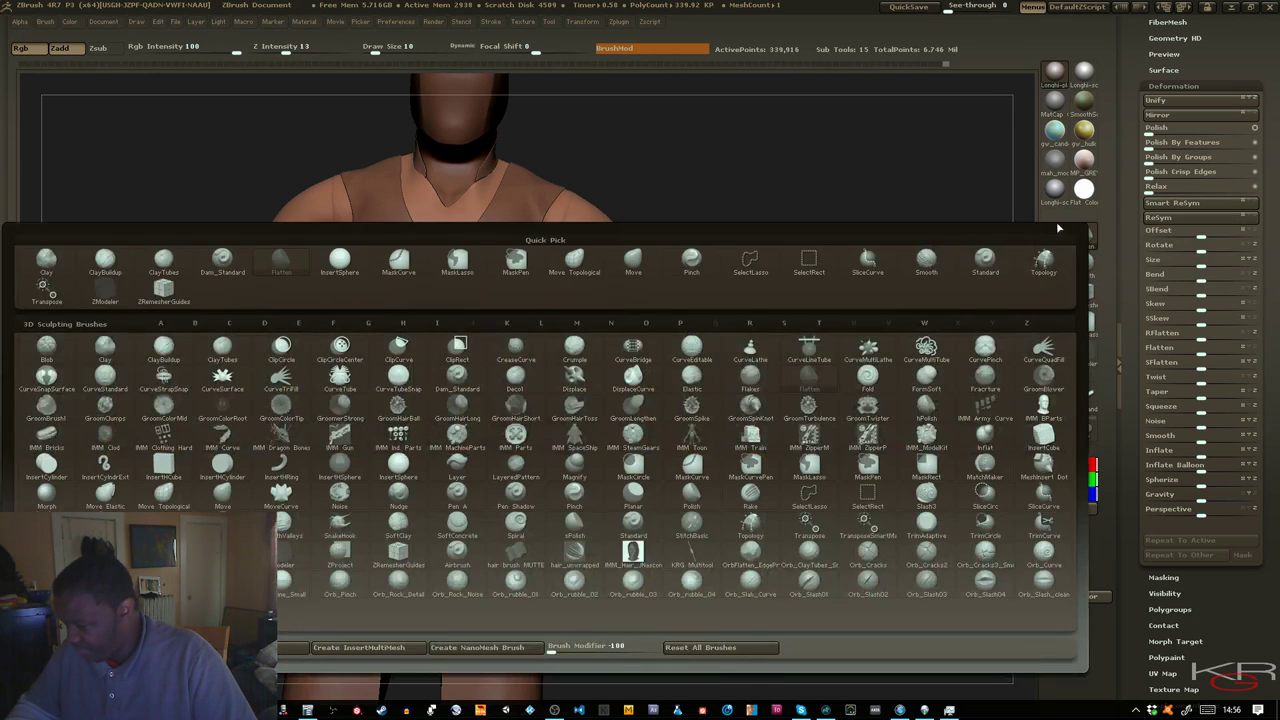
click(1080, 236)
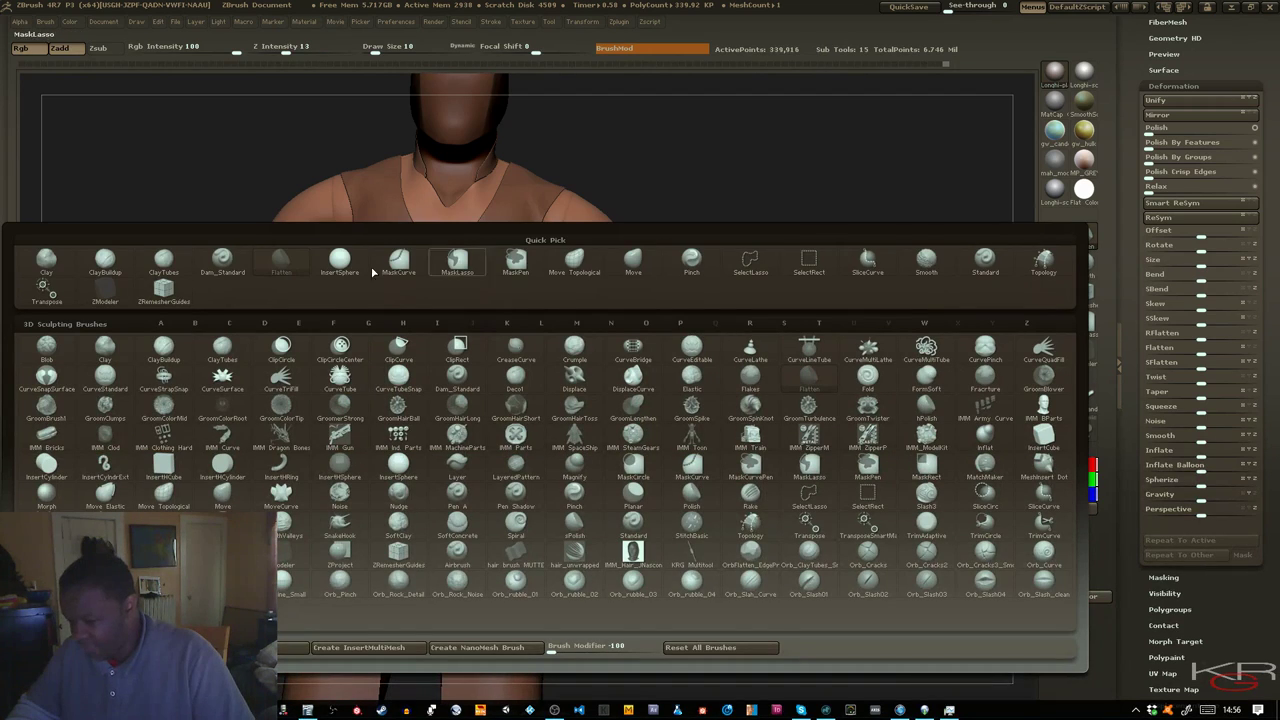
click(222, 262)
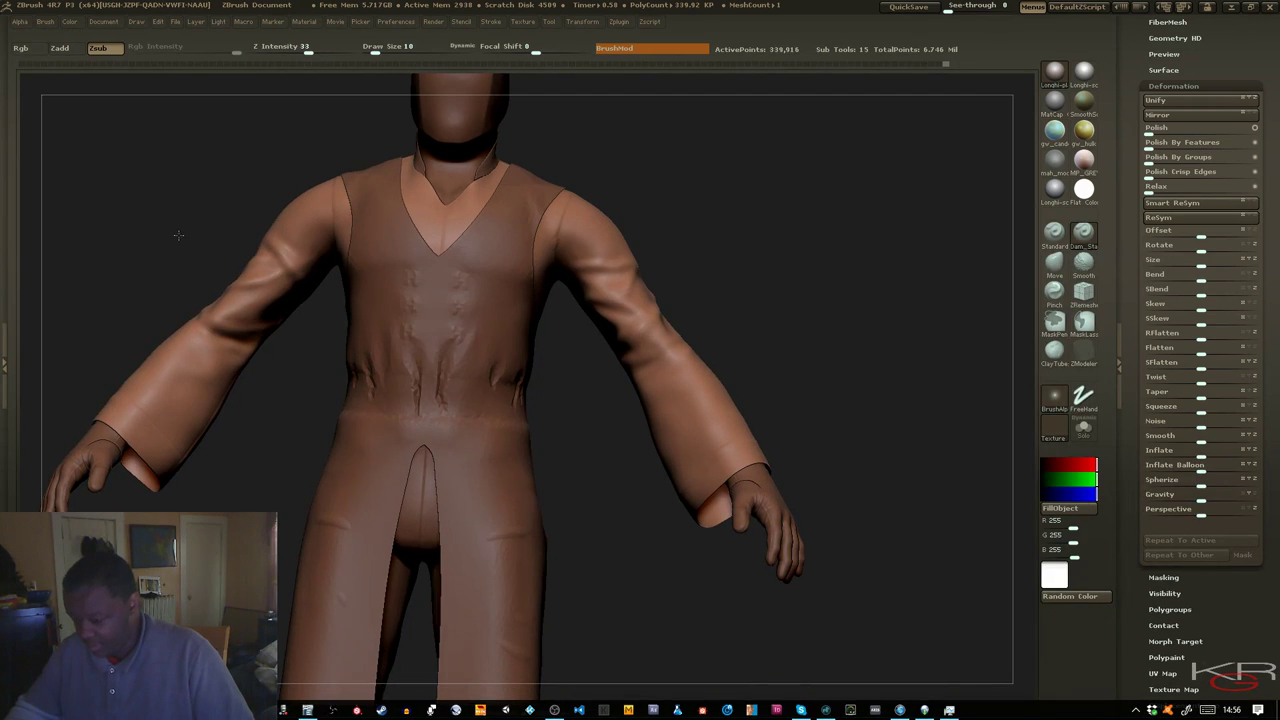
drag(304, 50, 286, 50)
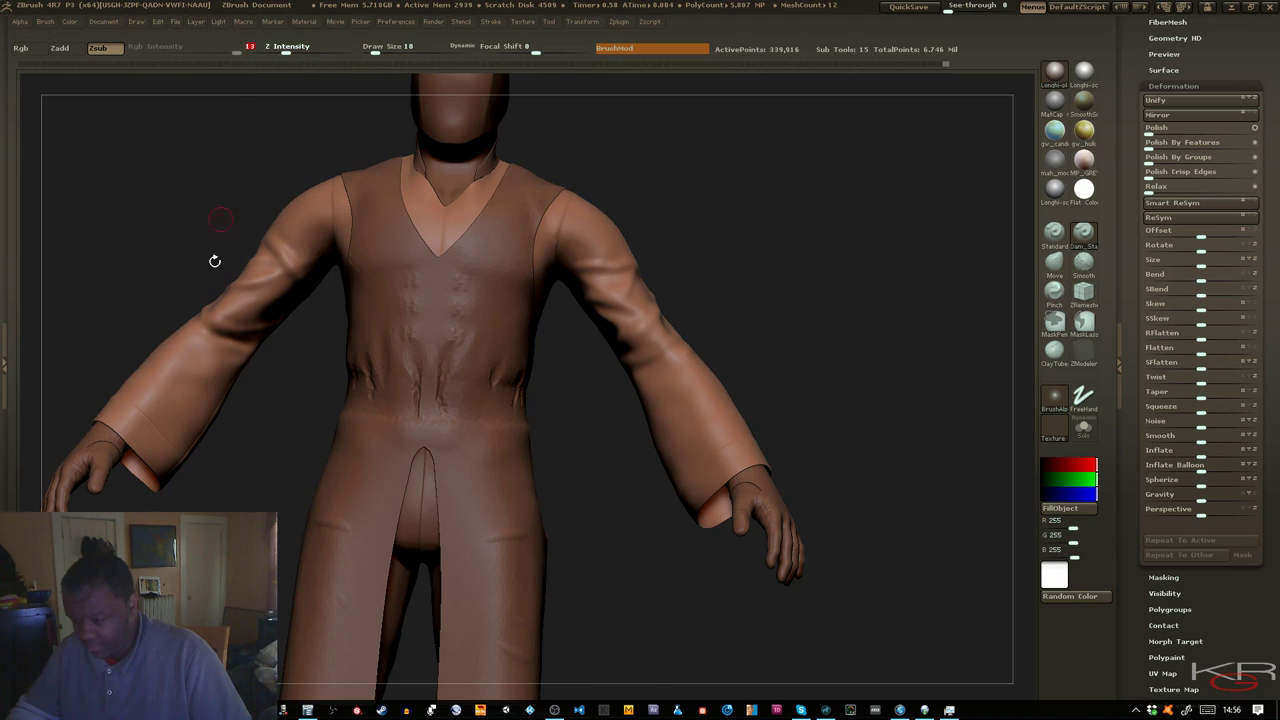
key([)
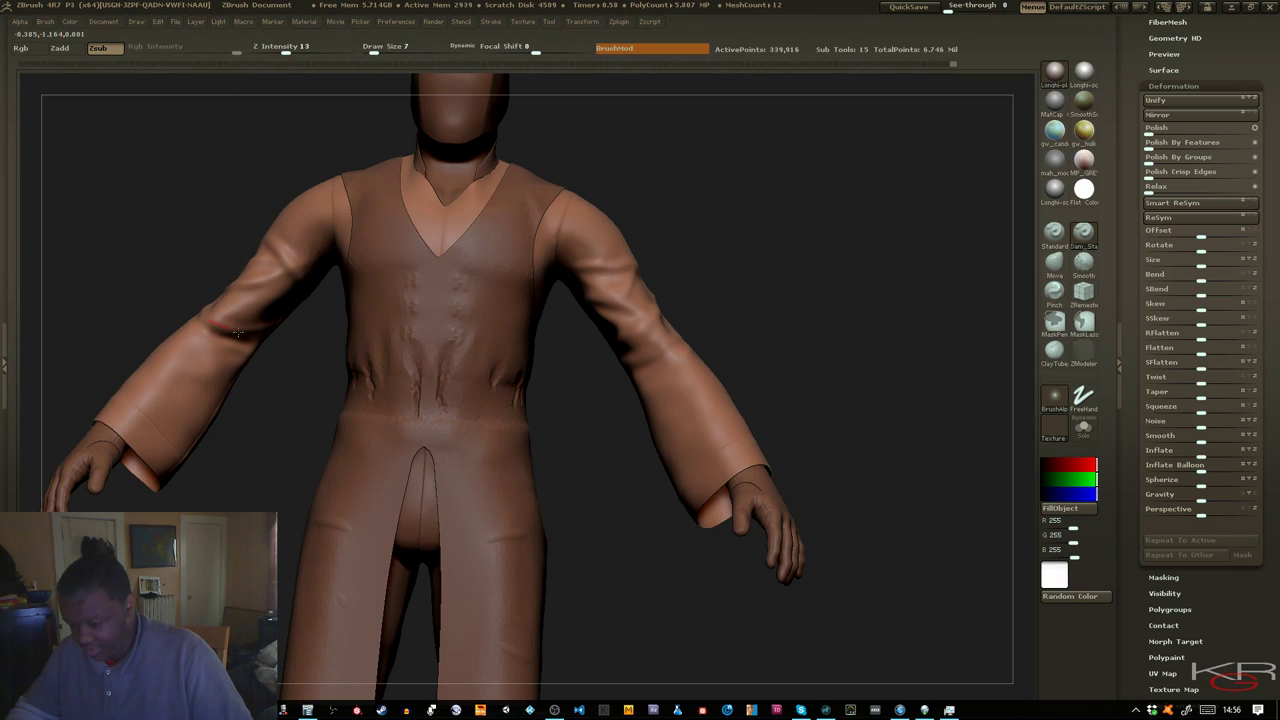
Carve the crease across the front of the right elbow with the Dam_Standard brush
drag(238, 333, 211, 321)
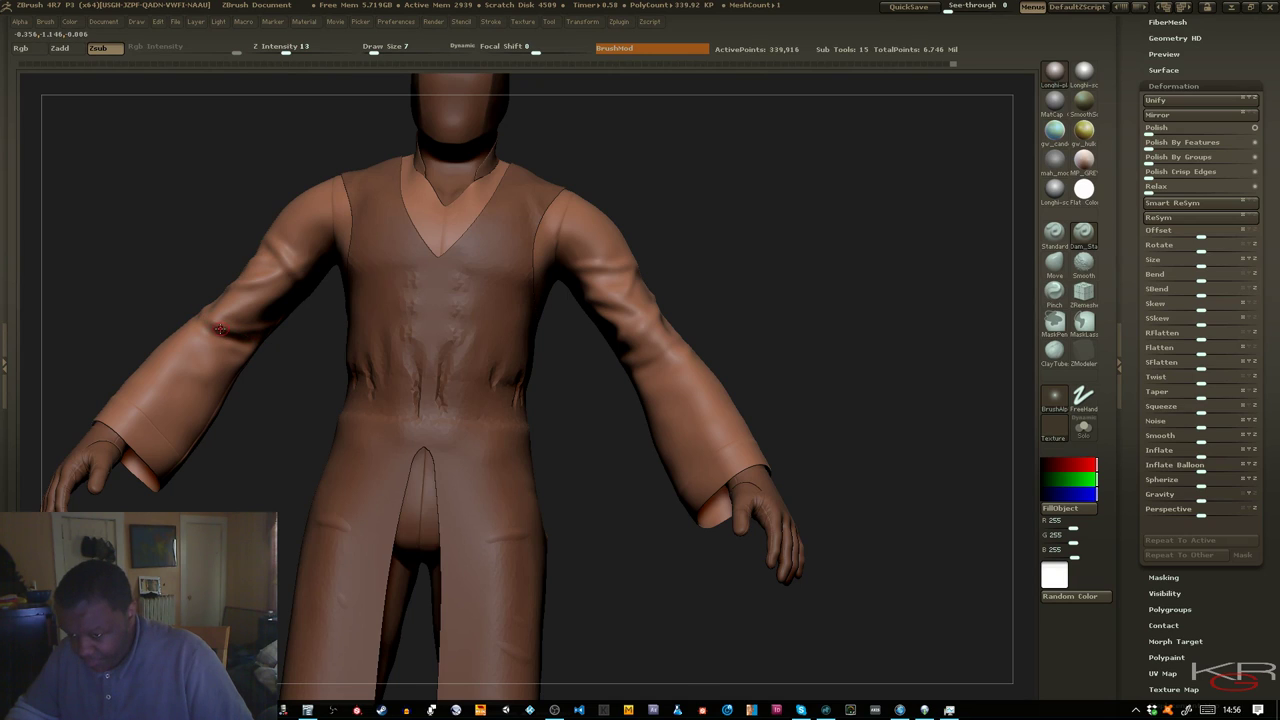
drag(166, 296, 219, 333)
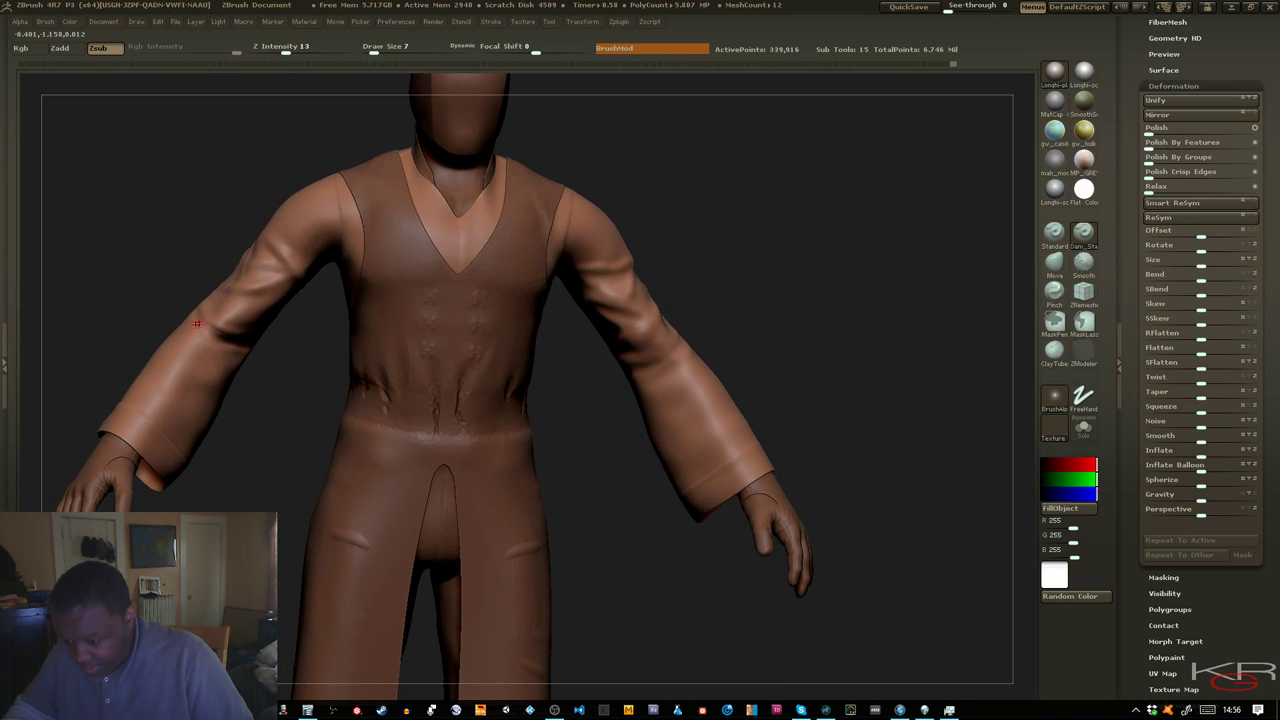
drag(180, 294, 206, 325)
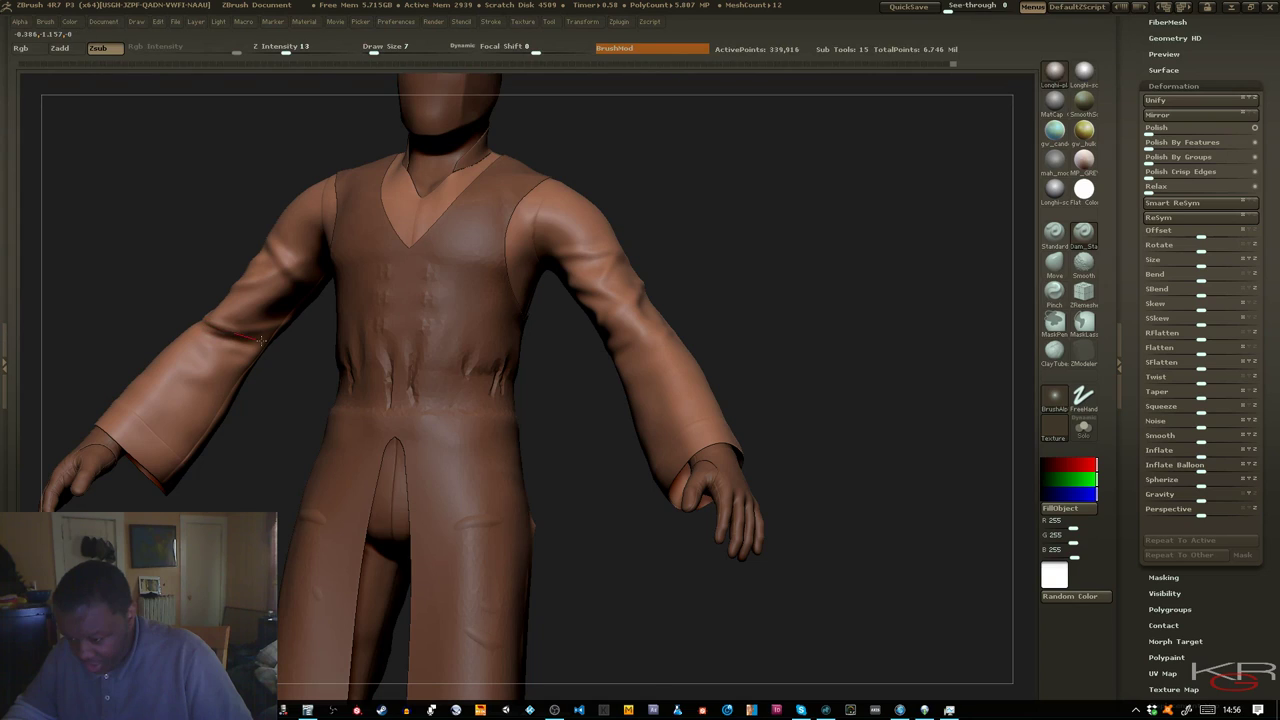
key(shift+d)
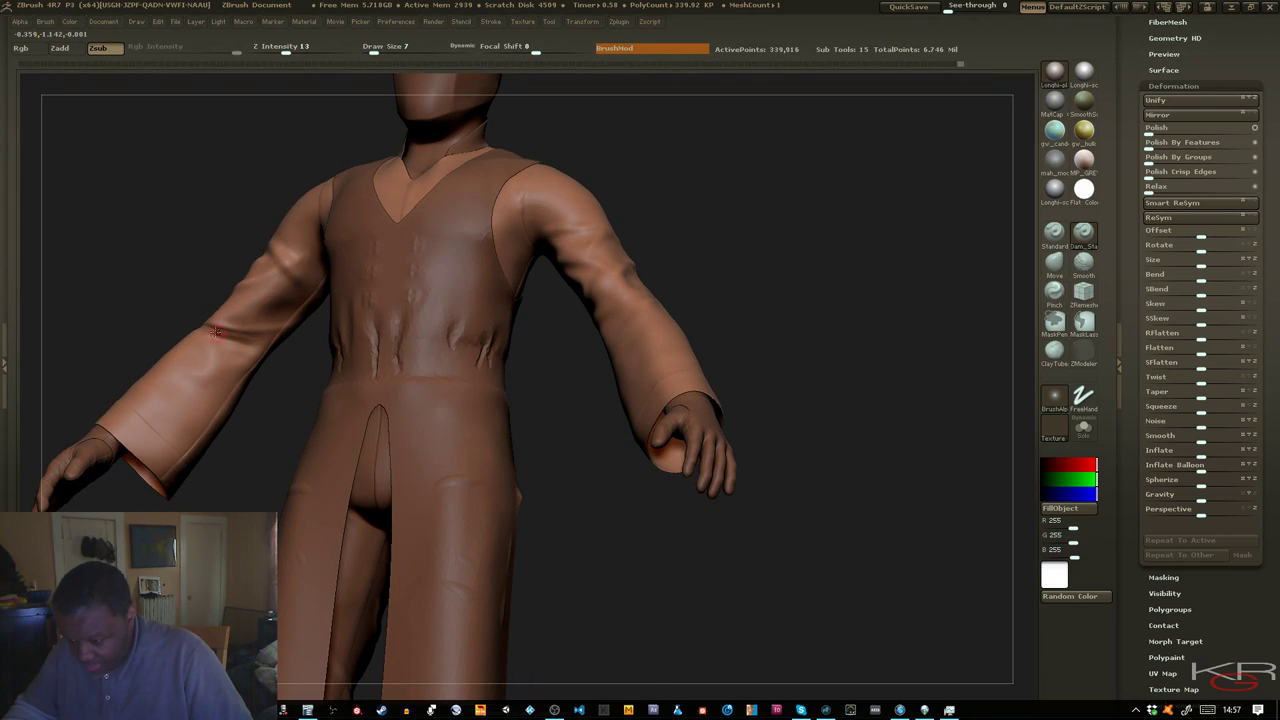
Extend the right elbow crease to the outer side of the sleeve, smooth it, and switch back to the Standard brush
drag(108, 270, 142, 287)
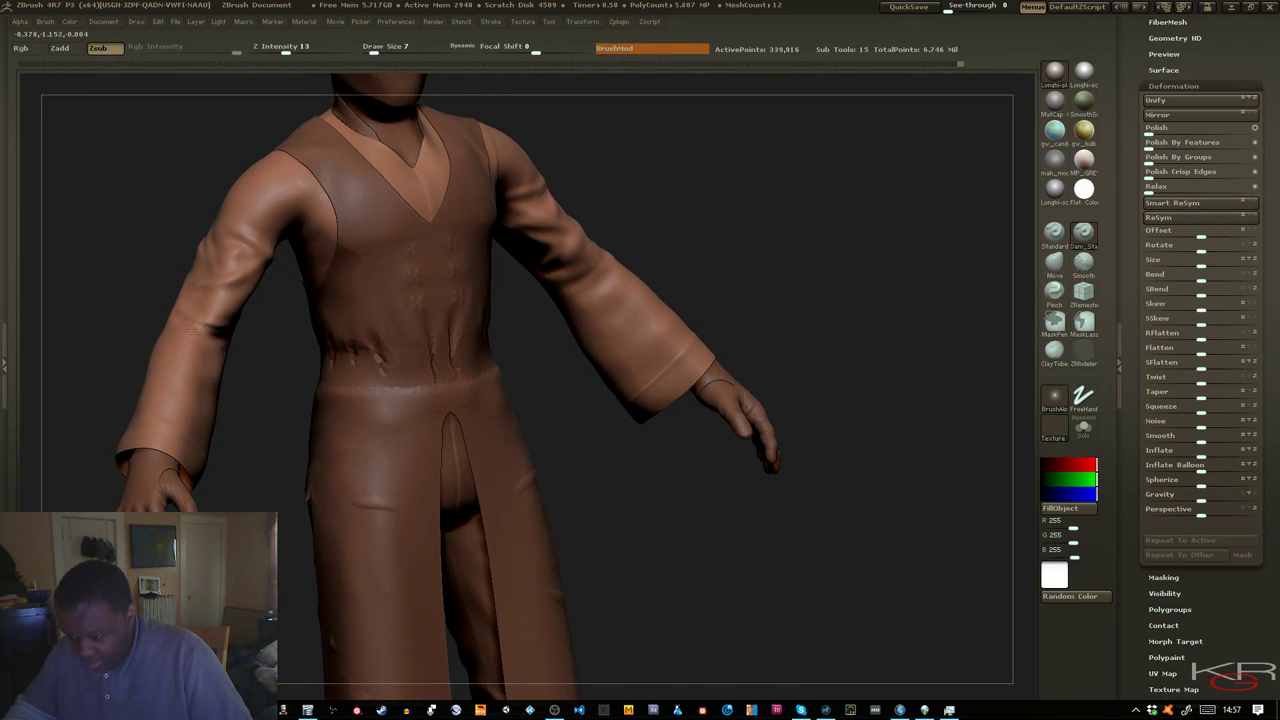
key(shift+d)
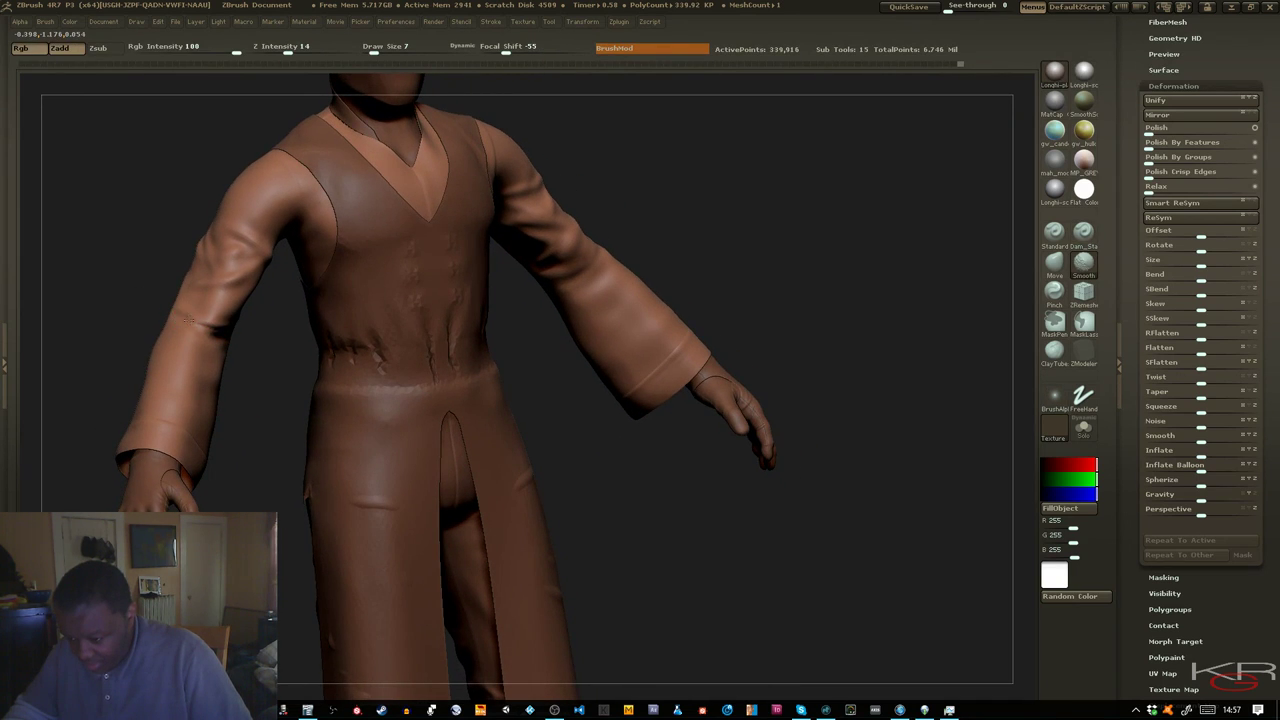
mouse_move(150, 294)
mouse_down()
mouse_move(172, 296)
mouse_move(121, 305)
mouse_move(164, 340)
mouse_up()
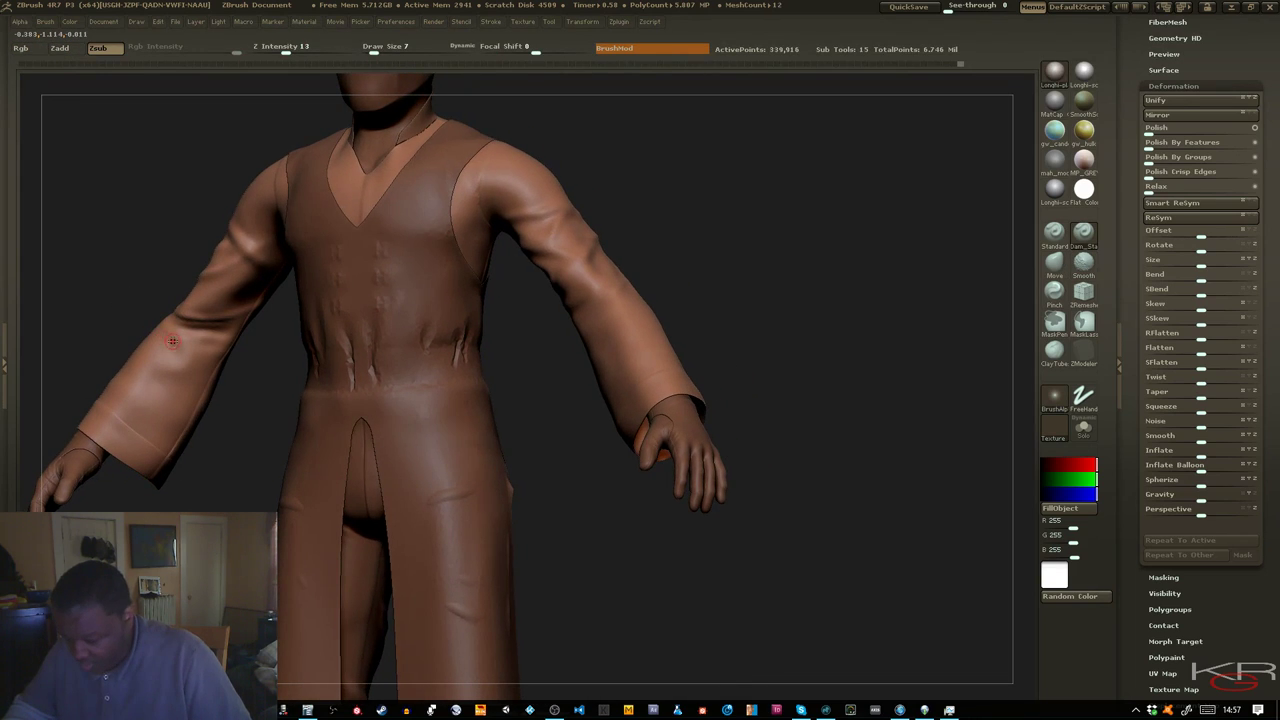
key(shift+d)
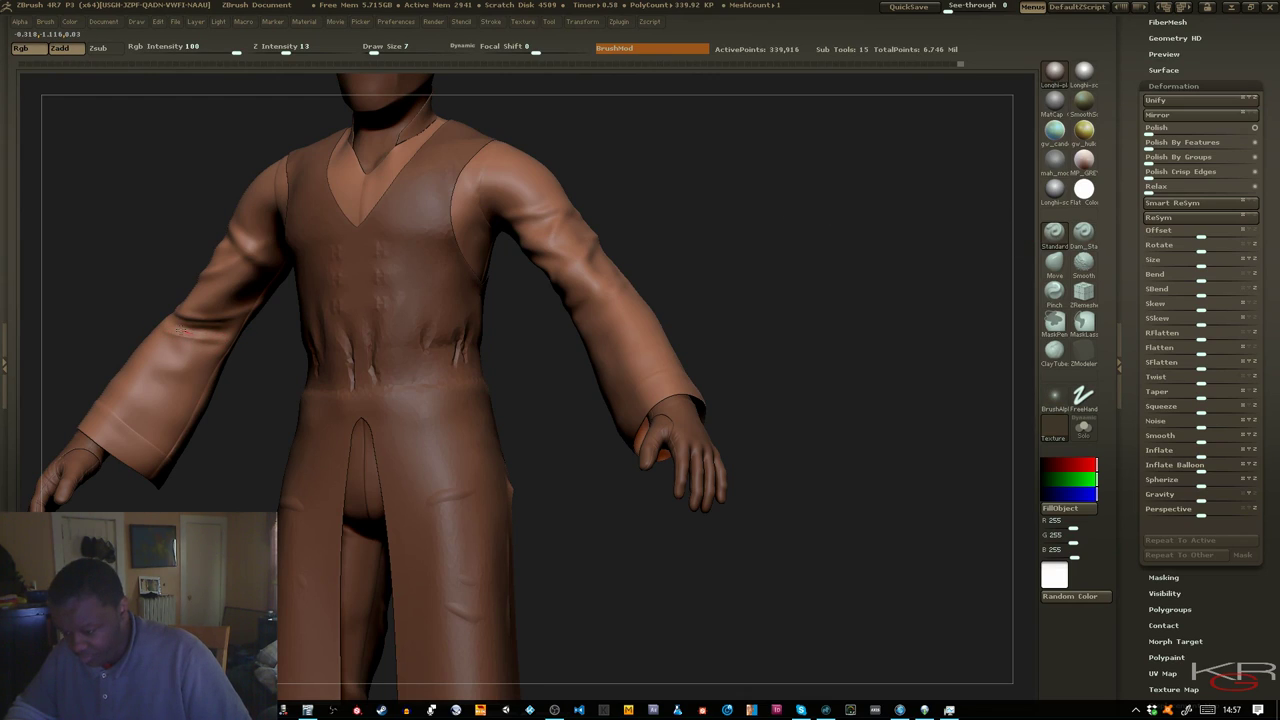
key(shift)
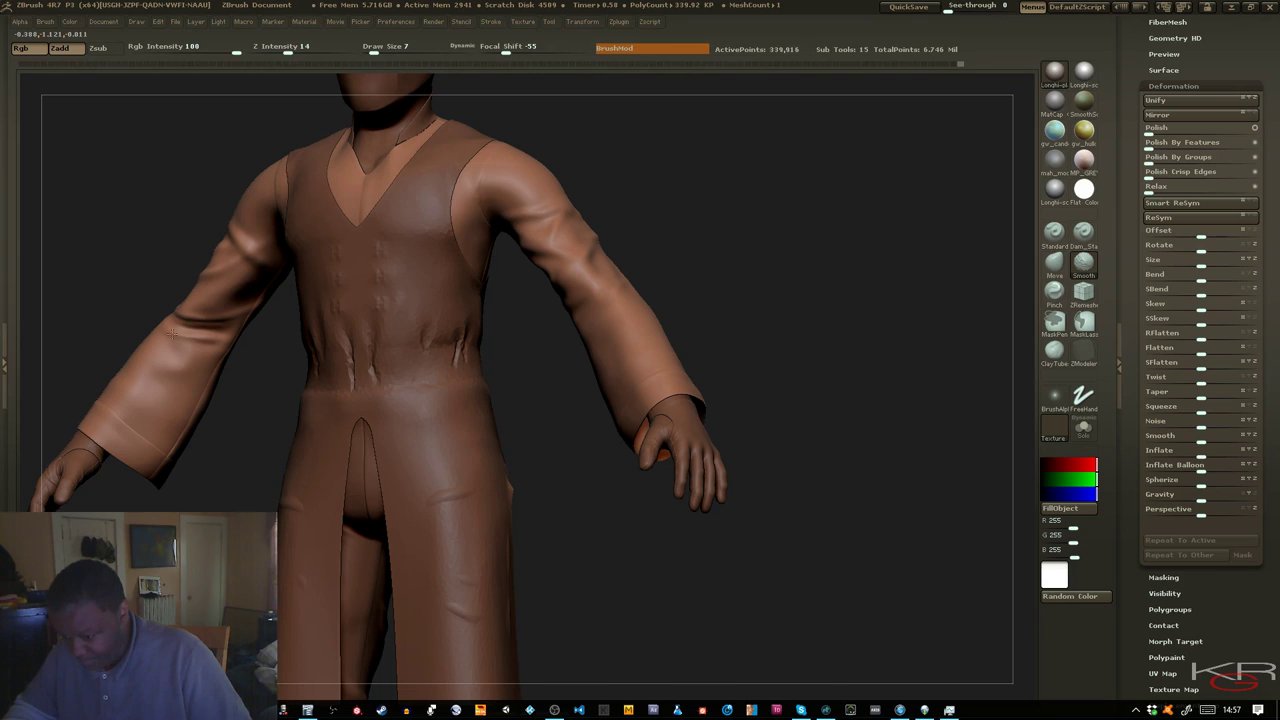
Check the sleeve folds from several angles and drop the shirt back down one subdivision level
drag(160, 319, 360, 350)
mouse_move(400, 491)
mouse_down()
mouse_move(394, 537)
mouse_move(371, 510)
mouse_move(343, 535)
mouse_up()
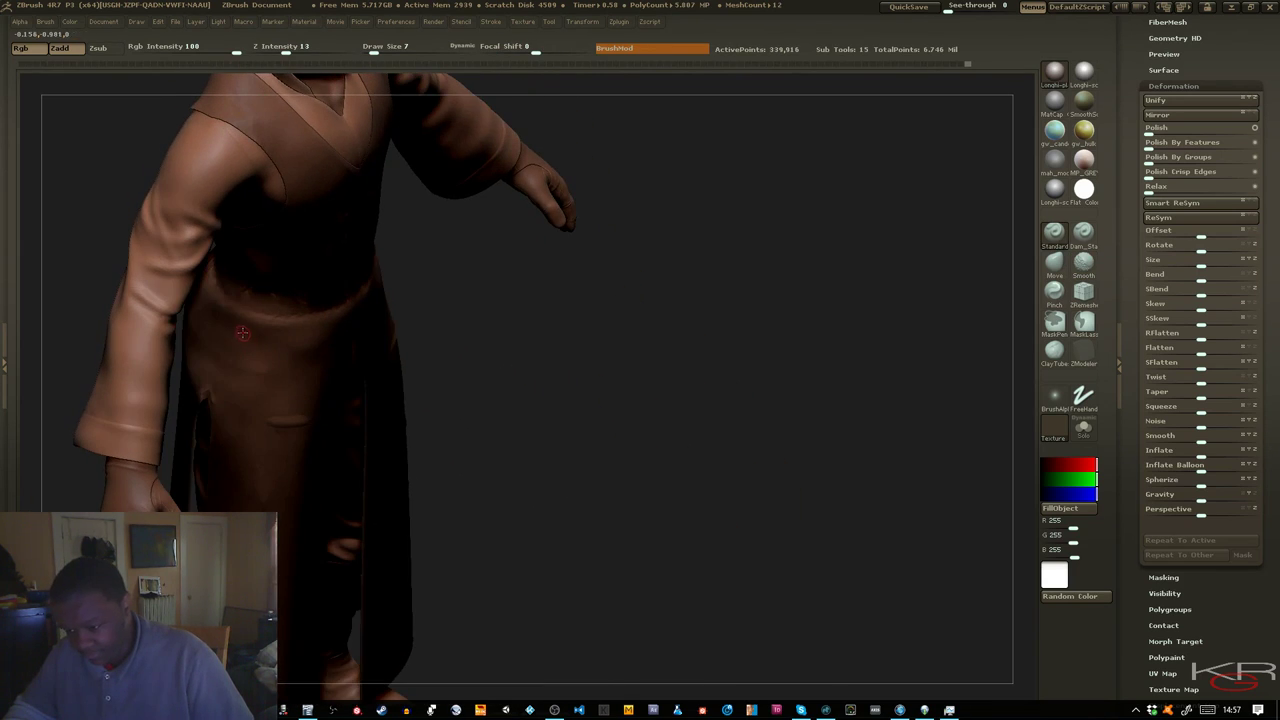
drag(106, 180, 157, 231)
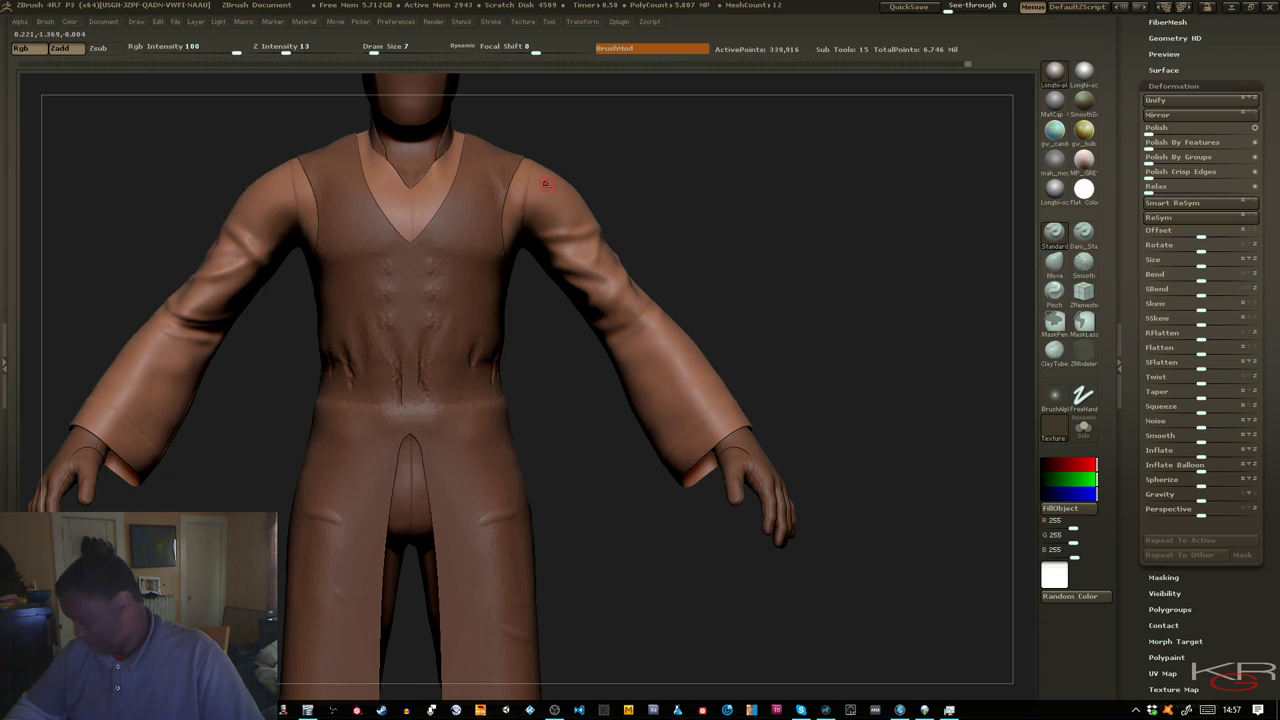
drag(665, 192, 626, 197)
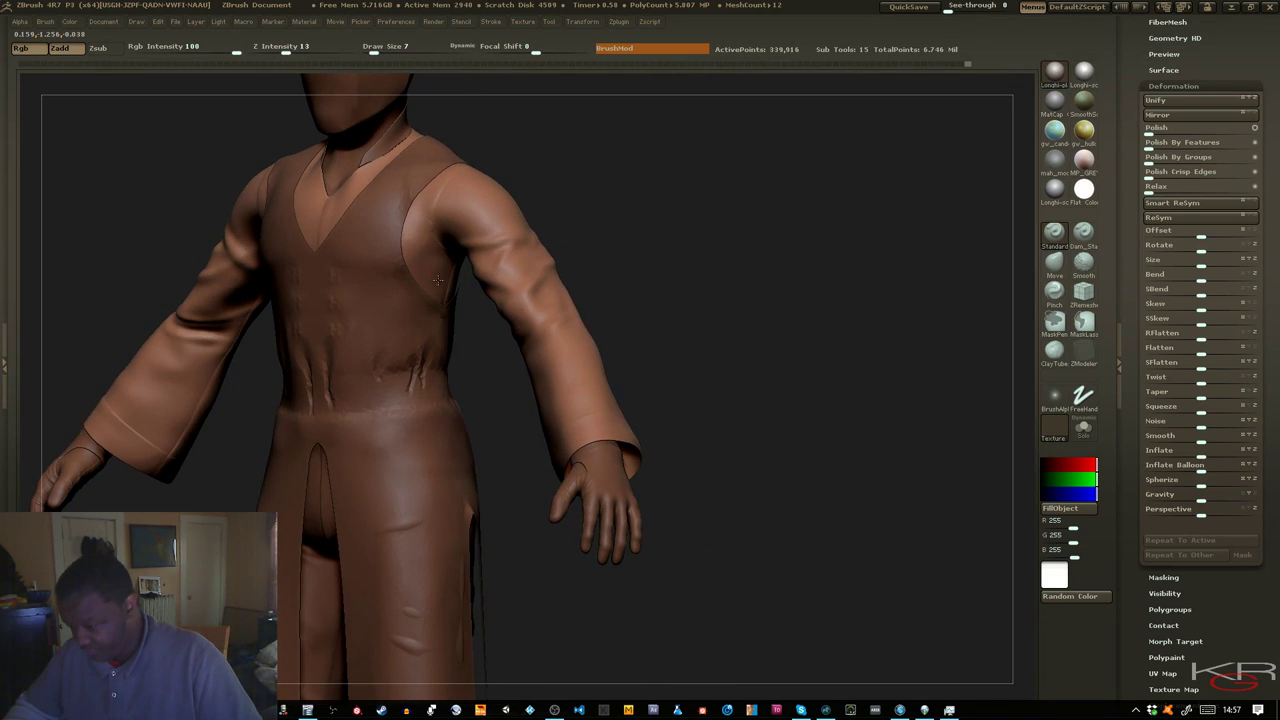
alt+click(419, 259)
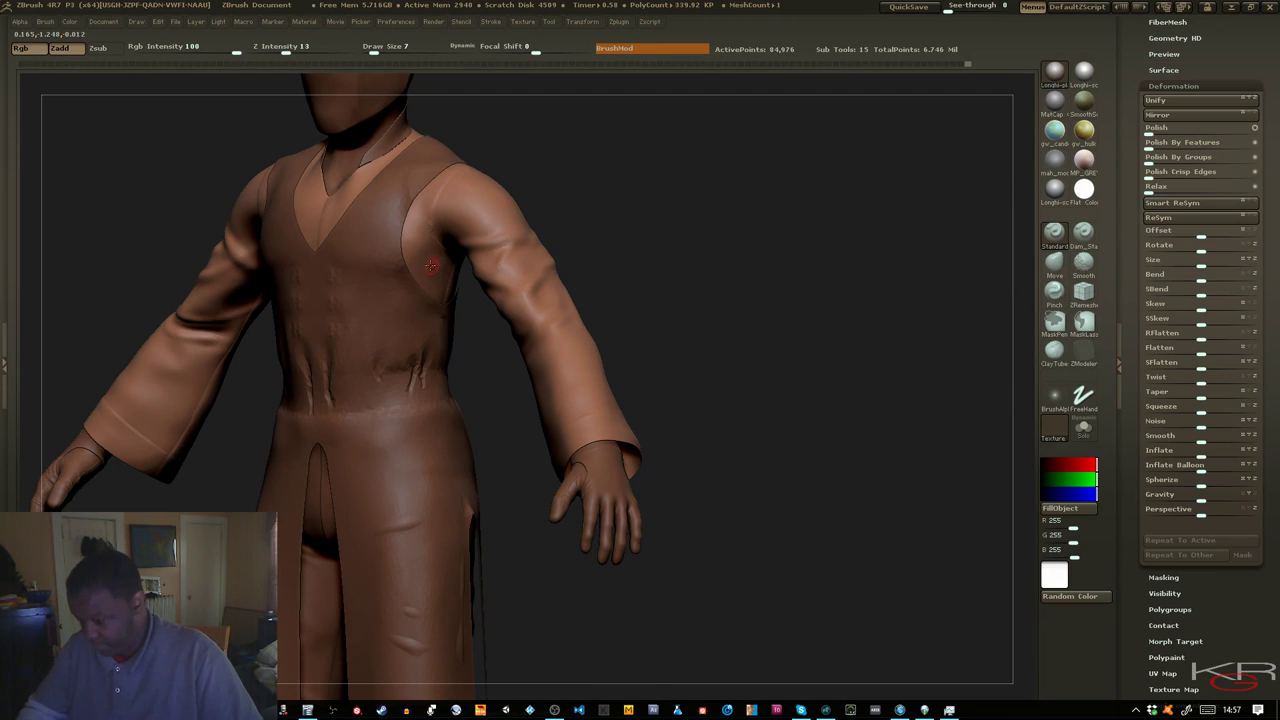
Set the Draw Size to 9, then sculpt and smooth a fold in the shirt beside the left armpit
key(bracketright)
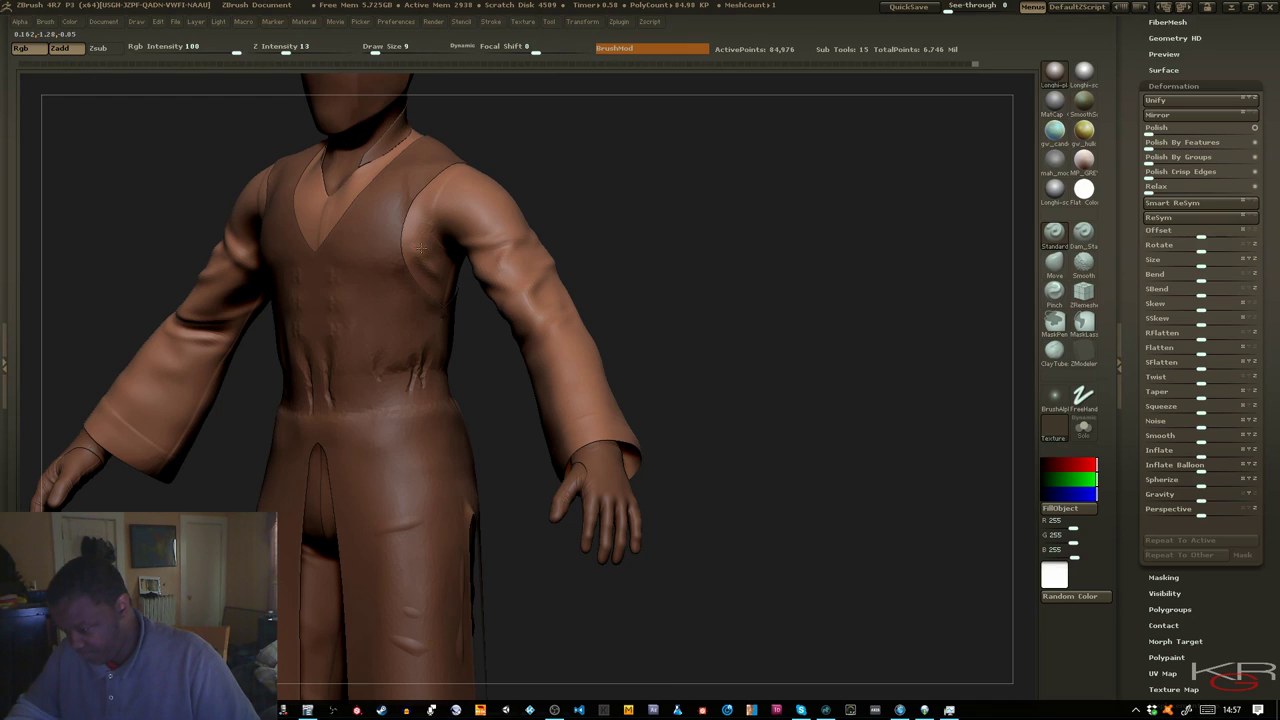
key(shift)
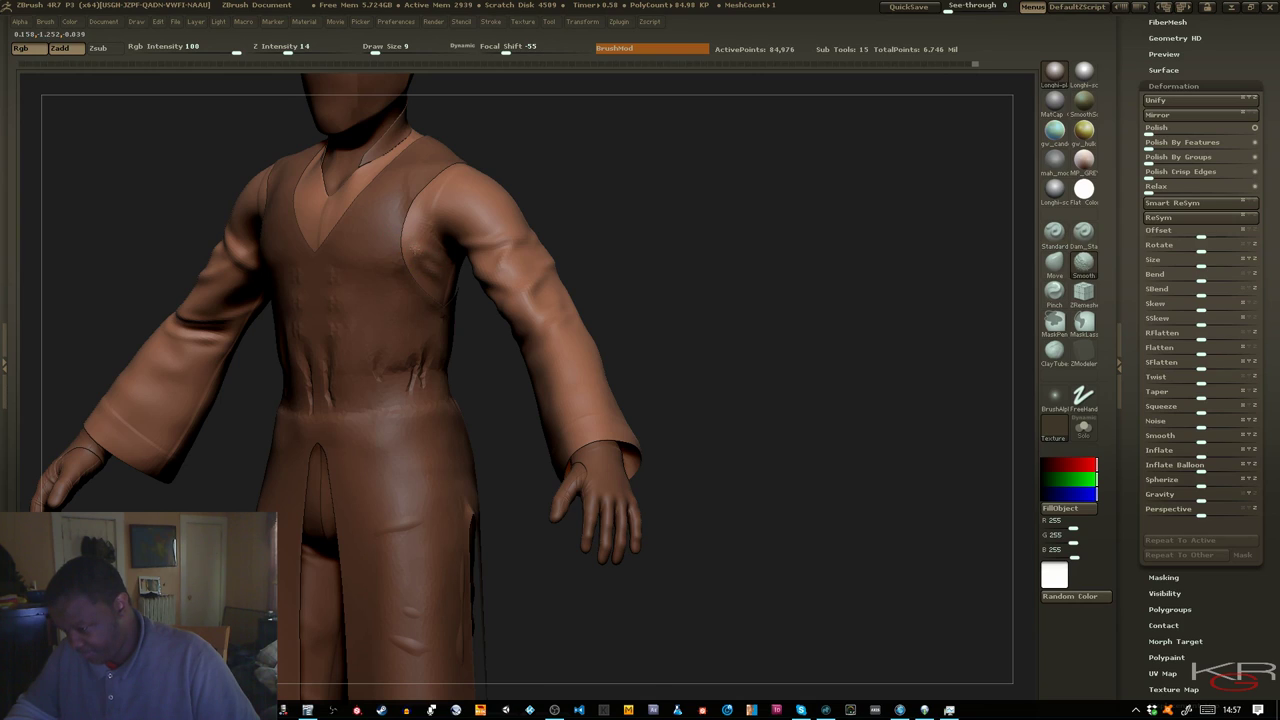
key(shift)
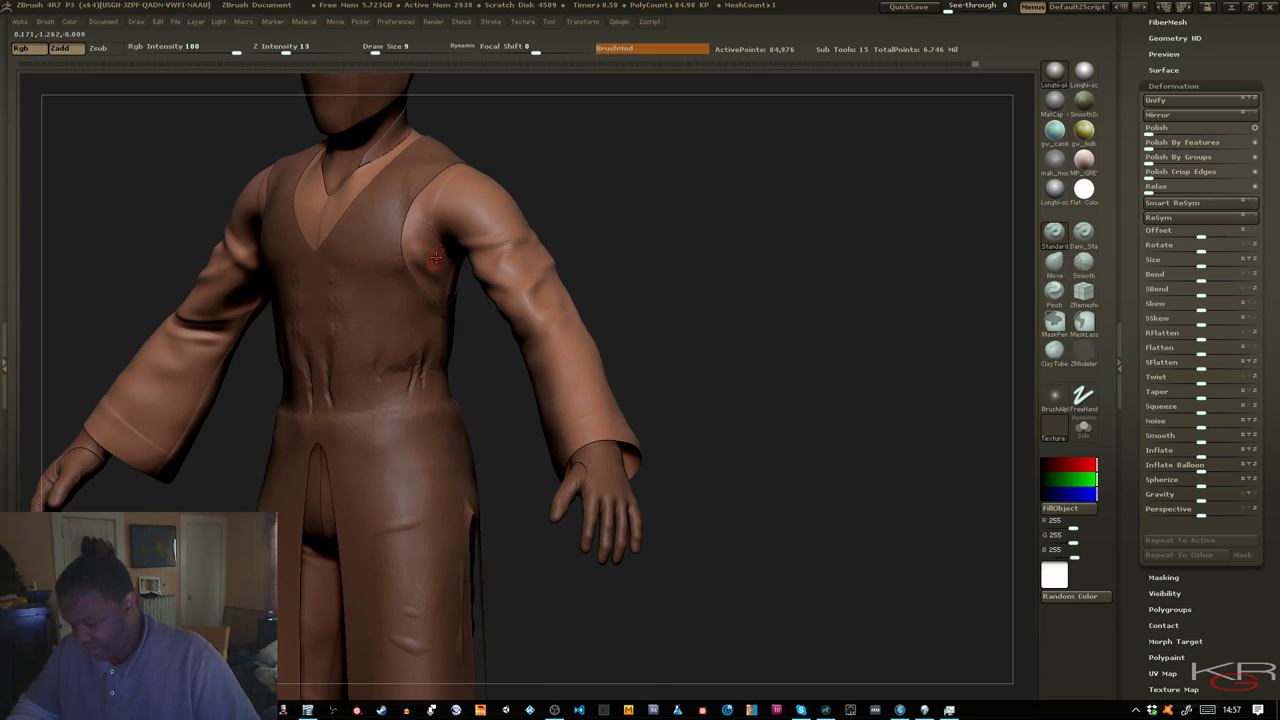
key(shift)
shift+drag(442, 272, 428, 260)
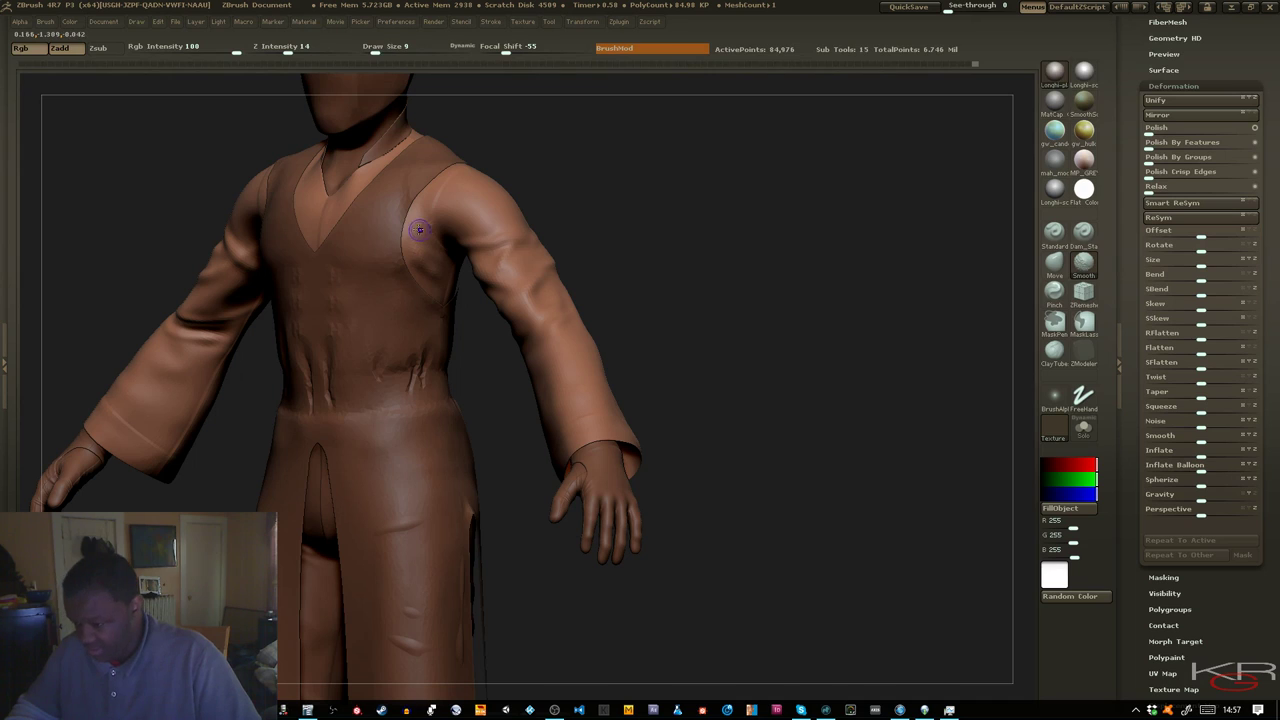
Refine the shirt surface around the right shoulder with the Standard and Smooth brushes
mouse_move(651, 266)
mouse_down()
mouse_move(657, 275)
mouse_move(632, 271)
mouse_move(663, 277)
mouse_move(629, 301)
mouse_move(420, 230)
mouse_move(206, 189)
mouse_move(223, 163)
mouse_move(180, 191)
mouse_move(200, 240)
mouse_move(179, 237)
mouse_move(160, 200)
mouse_move(234, 317)
mouse_up()
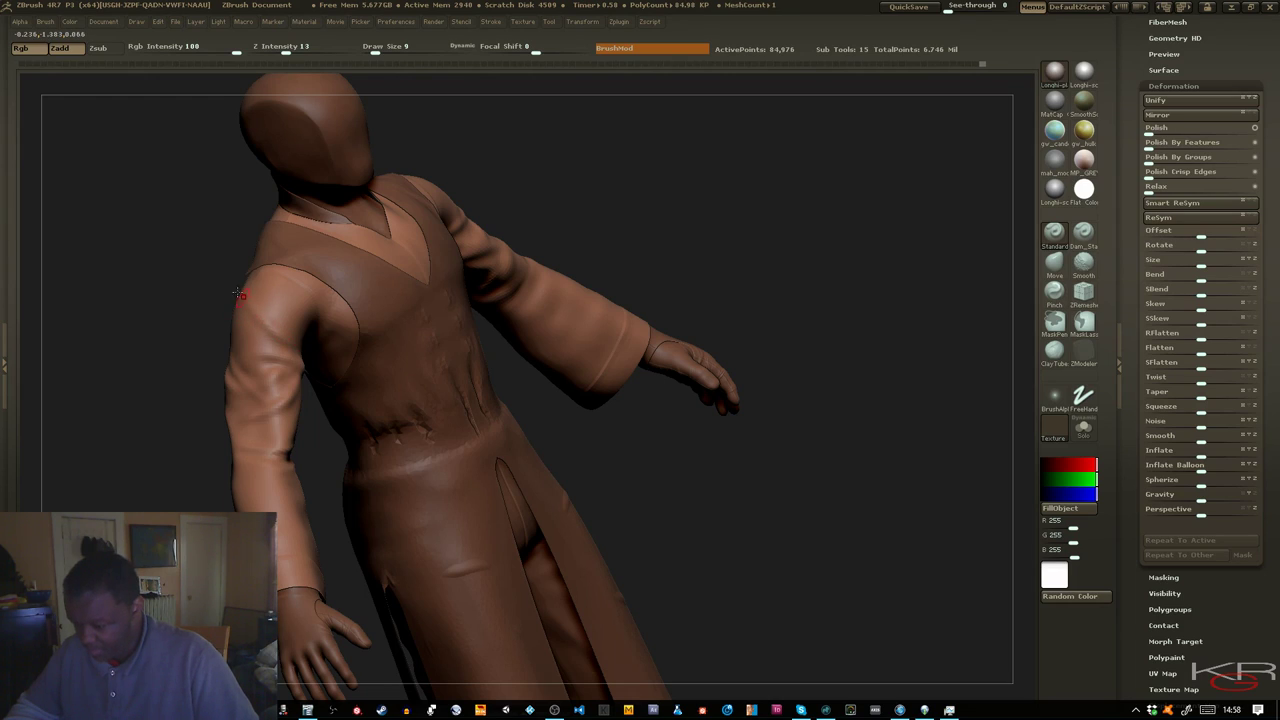
mouse_move(177, 260)
shift+mouse_down()
mouse_move(169, 246)
mouse_move(215, 286)
mouse_move(260, 293)
shift+mouse_up()
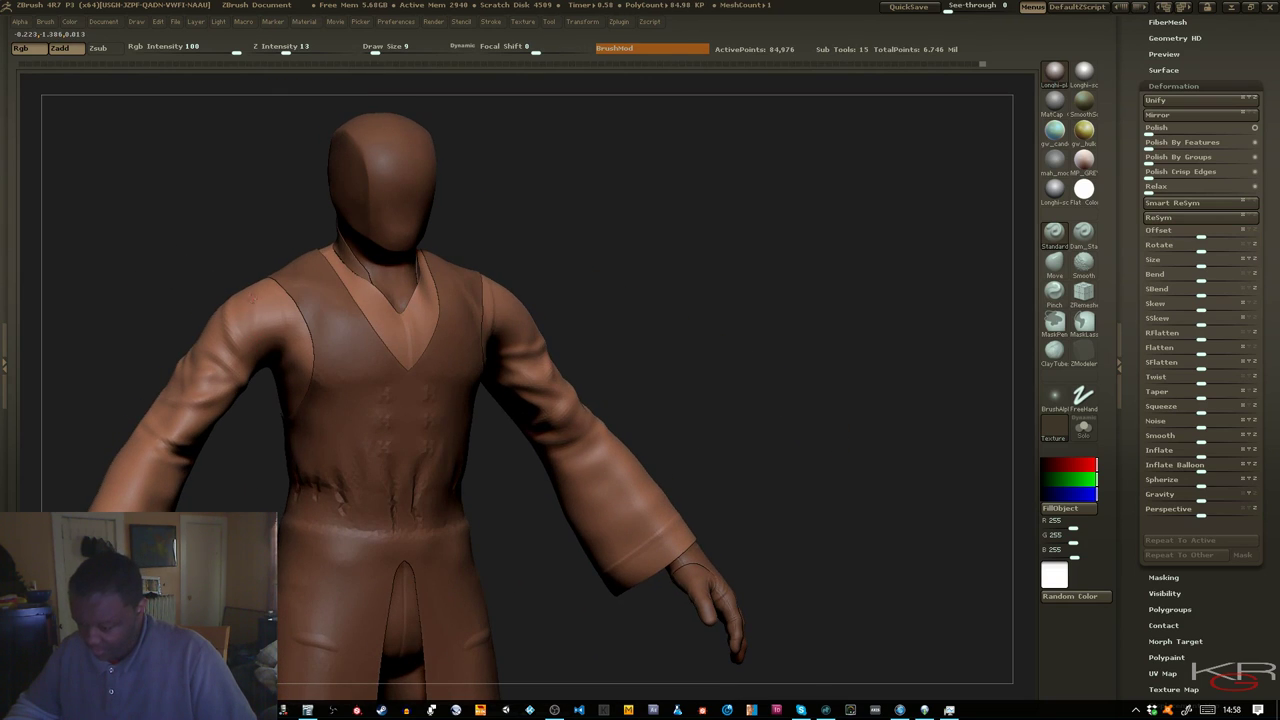
mouse_move(160, 264)
mouse_down()
mouse_move(248, 295)
mouse_move(200, 280)
mouse_move(170, 239)
mouse_move(211, 251)
mouse_up()
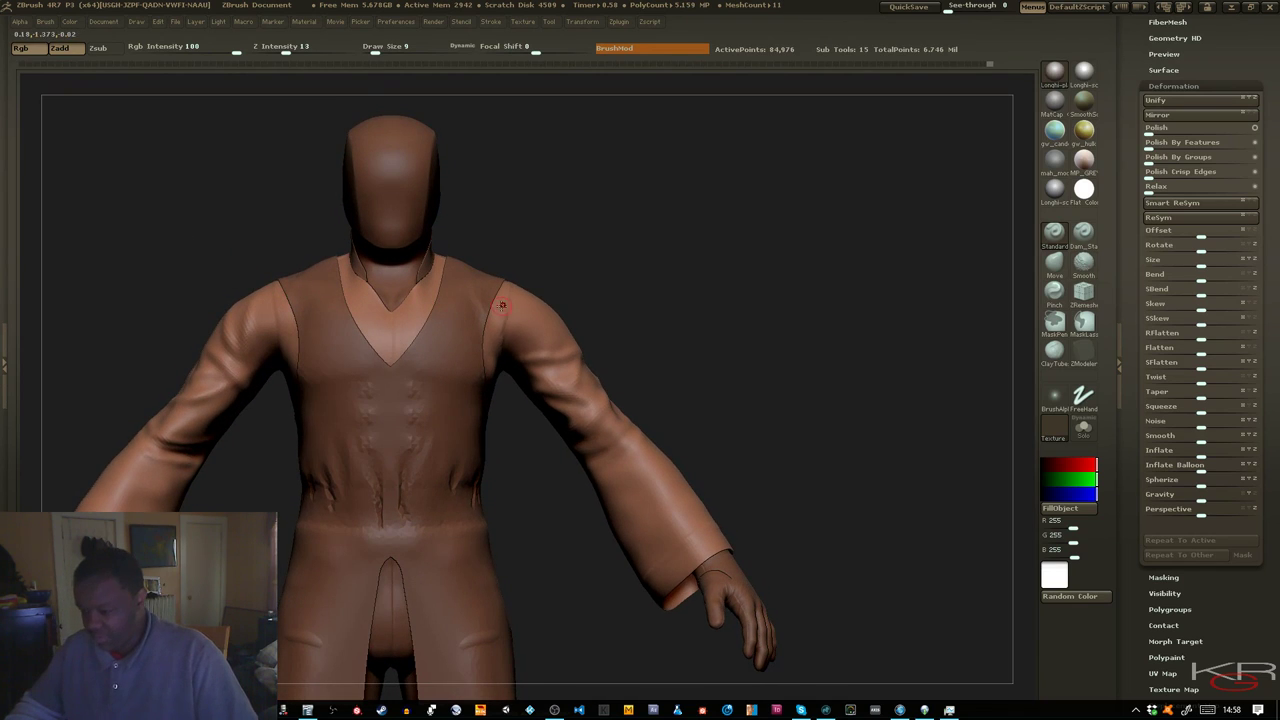
Sculpt and smooth the fabric folds on the front and outer side of the left shoulder and upper sleeve
drag(614, 306, 483, 399)
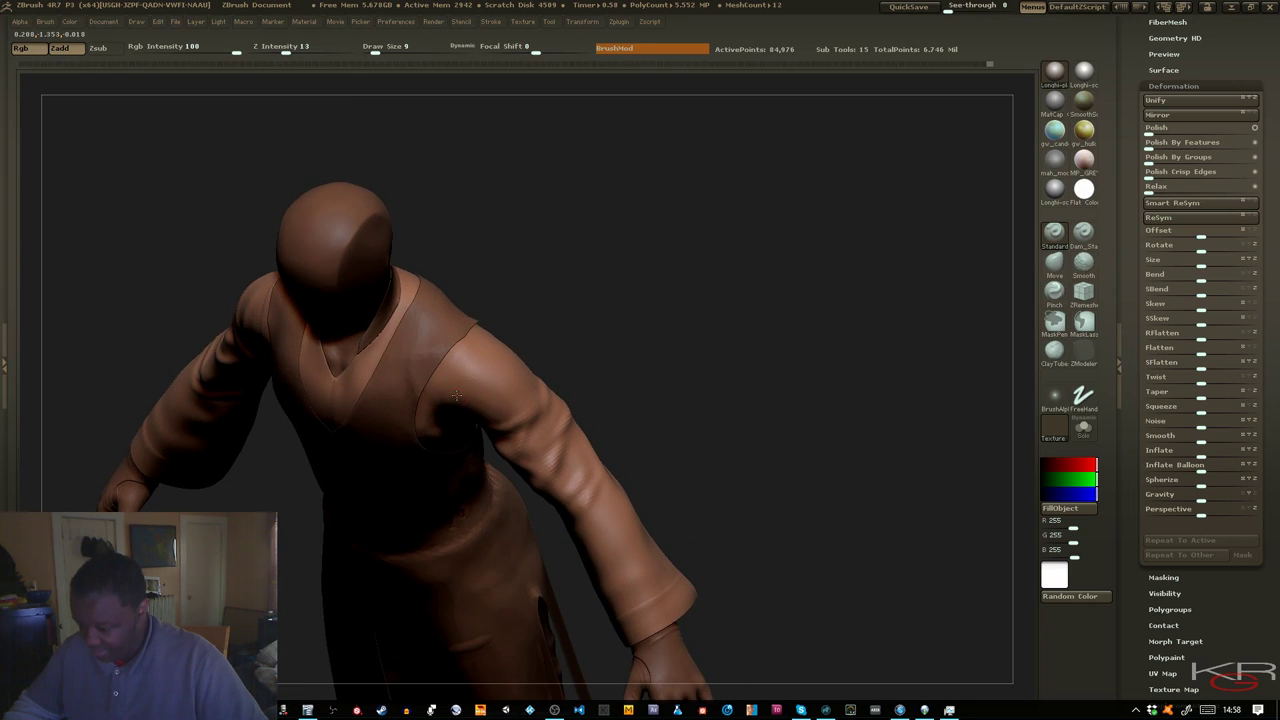
drag(543, 360, 488, 380)
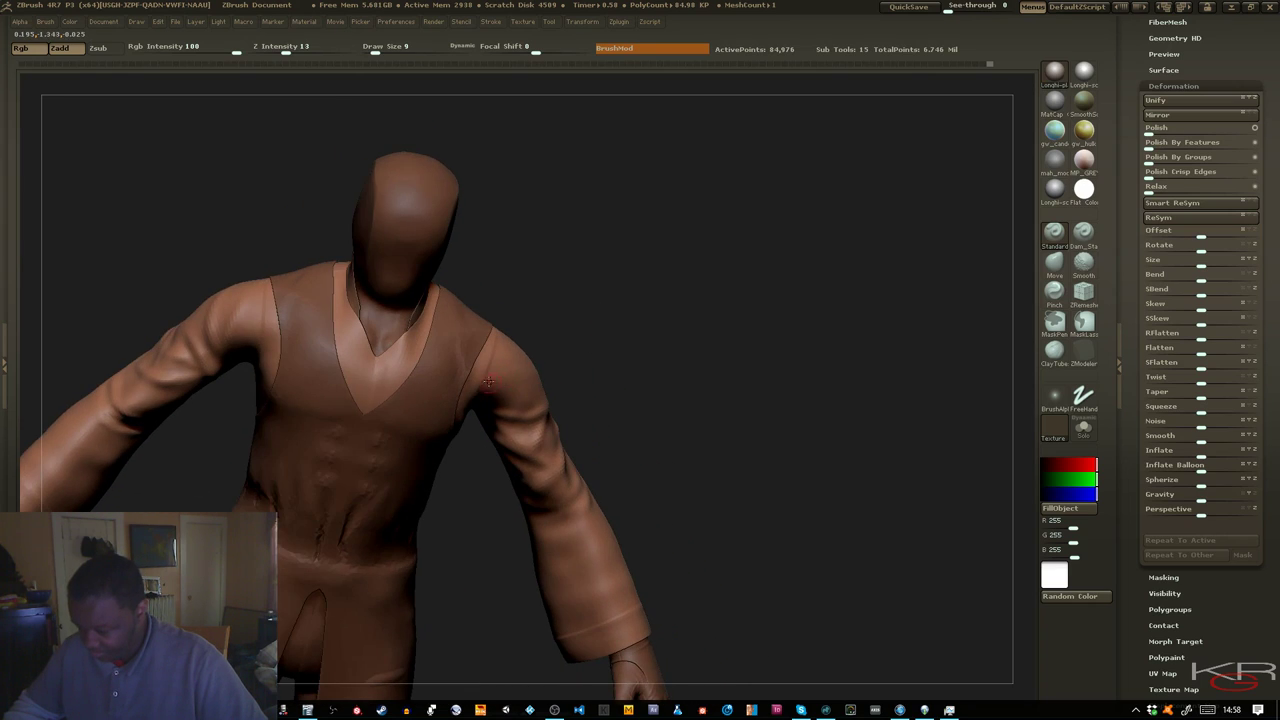
drag(593, 401, 609, 362)
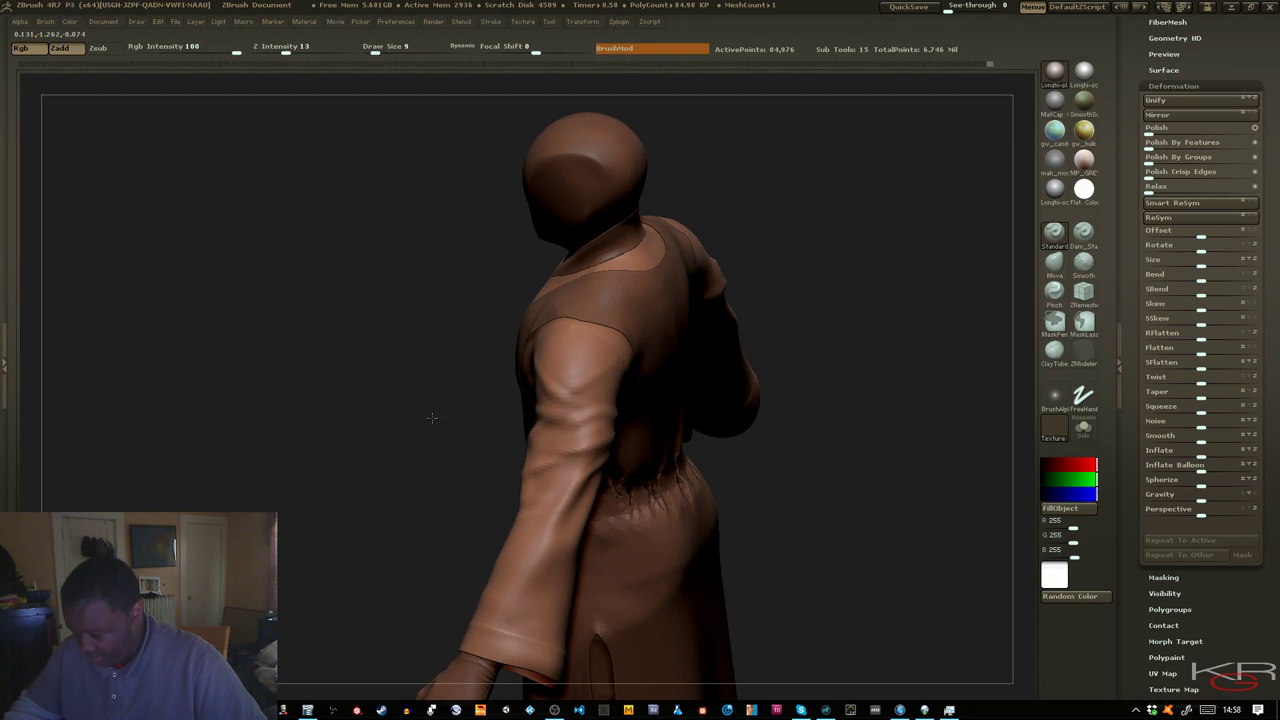
drag(431, 417, 580, 386)
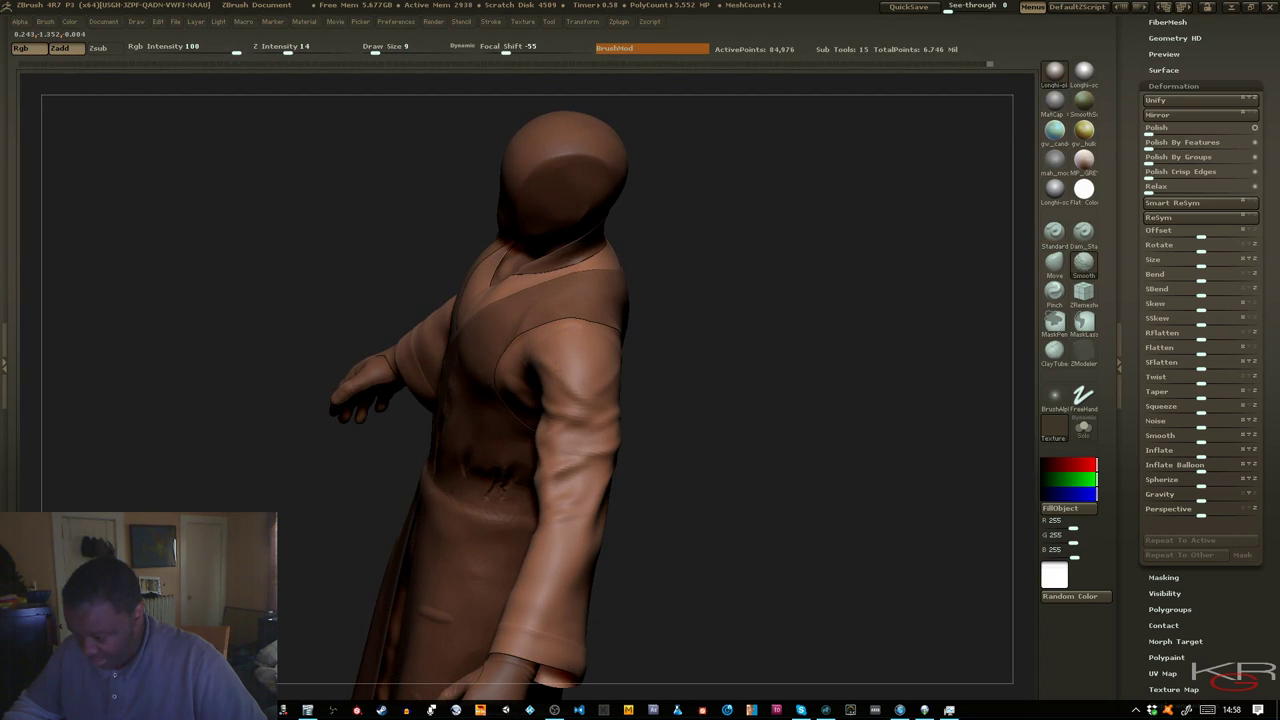
drag(723, 434, 601, 386)
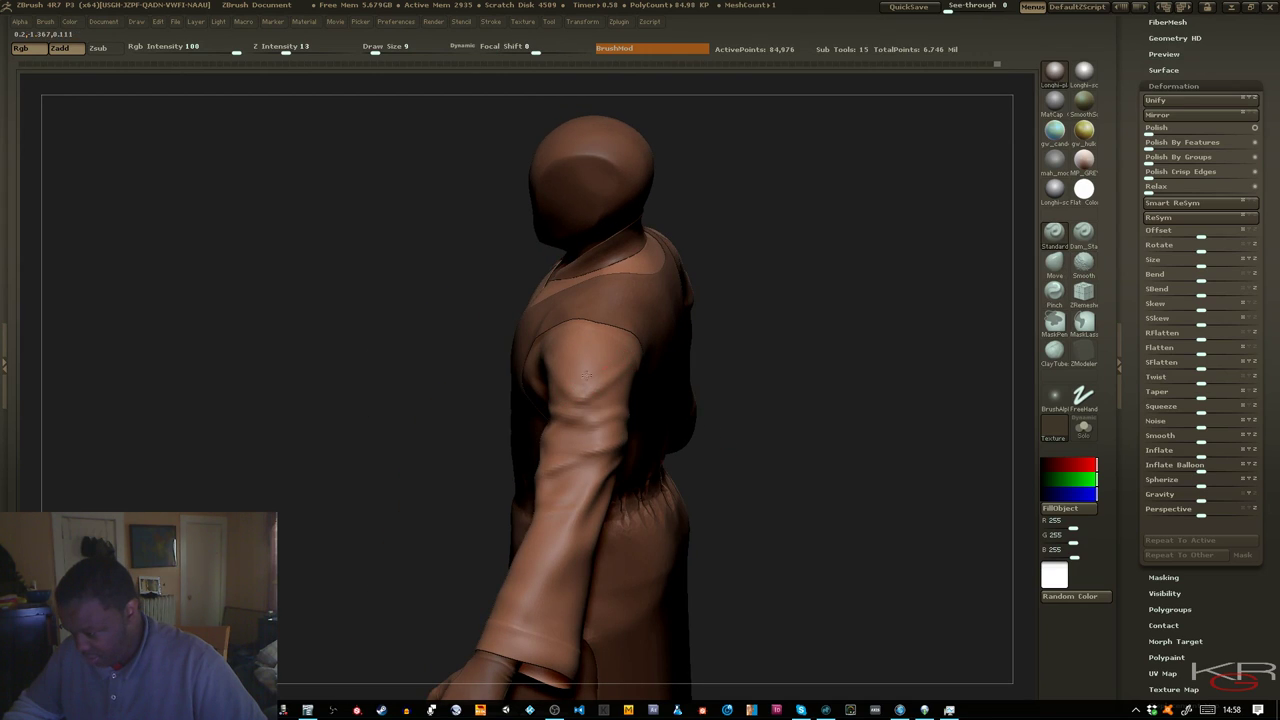
mouse_move(698, 432)
mouse_down()
mouse_move(800, 498)
mouse_move(589, 401)
mouse_move(618, 390)
mouse_up()
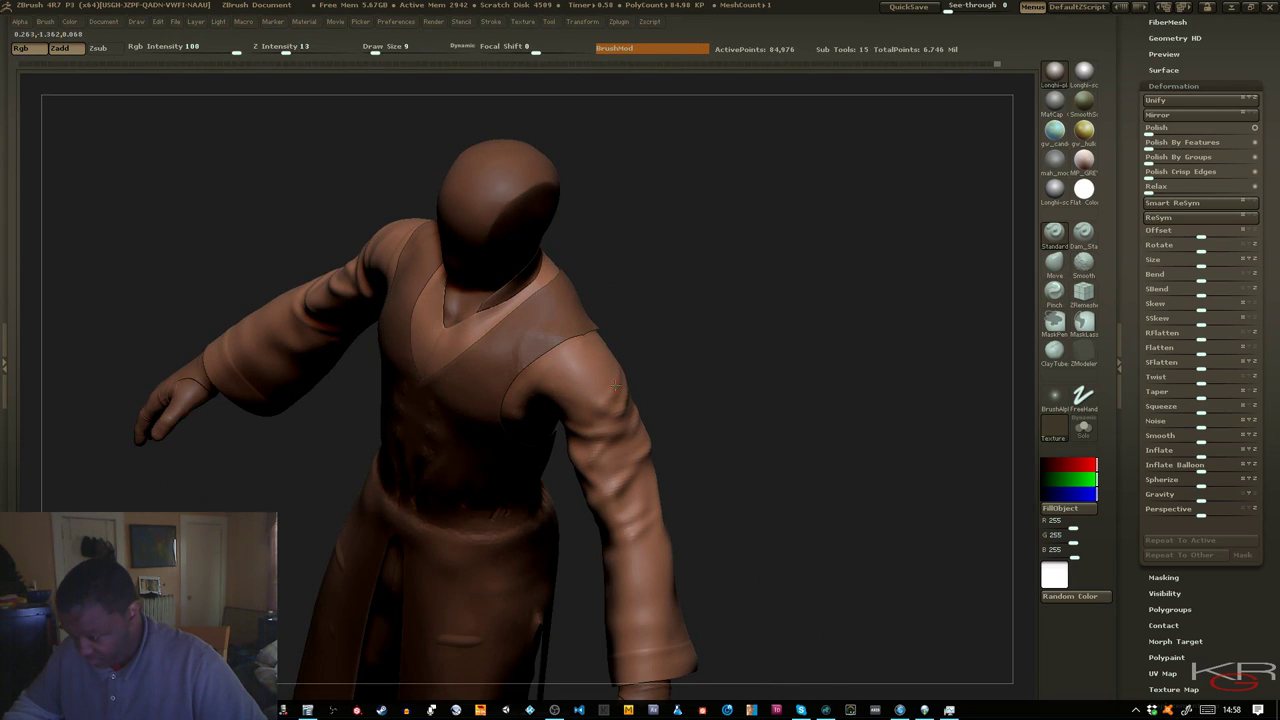
key(shift)
drag(742, 480, 717, 431)
Build up the fabric folds across the back and outer side of the right upper sleeve with the Standard brush
mouse_move(480, 434)
mouse_down()
mouse_move(311, 431)
mouse_move(322, 420)
mouse_up()
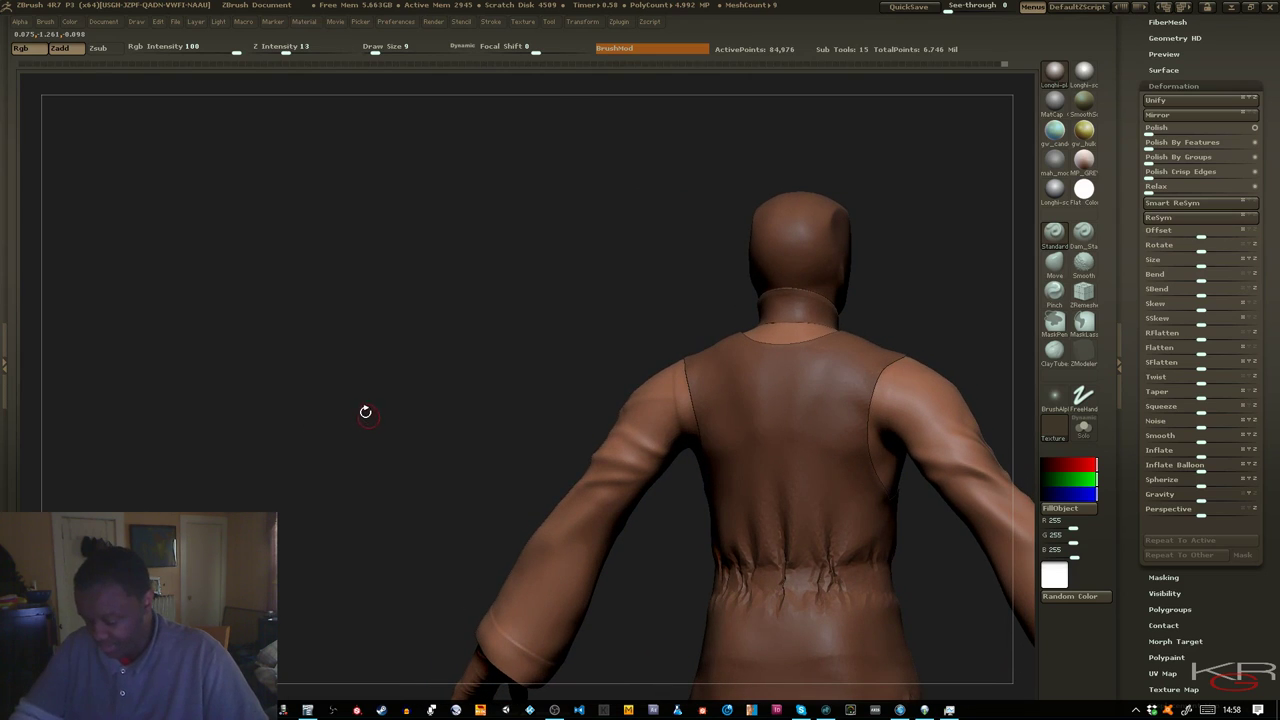
key(f)
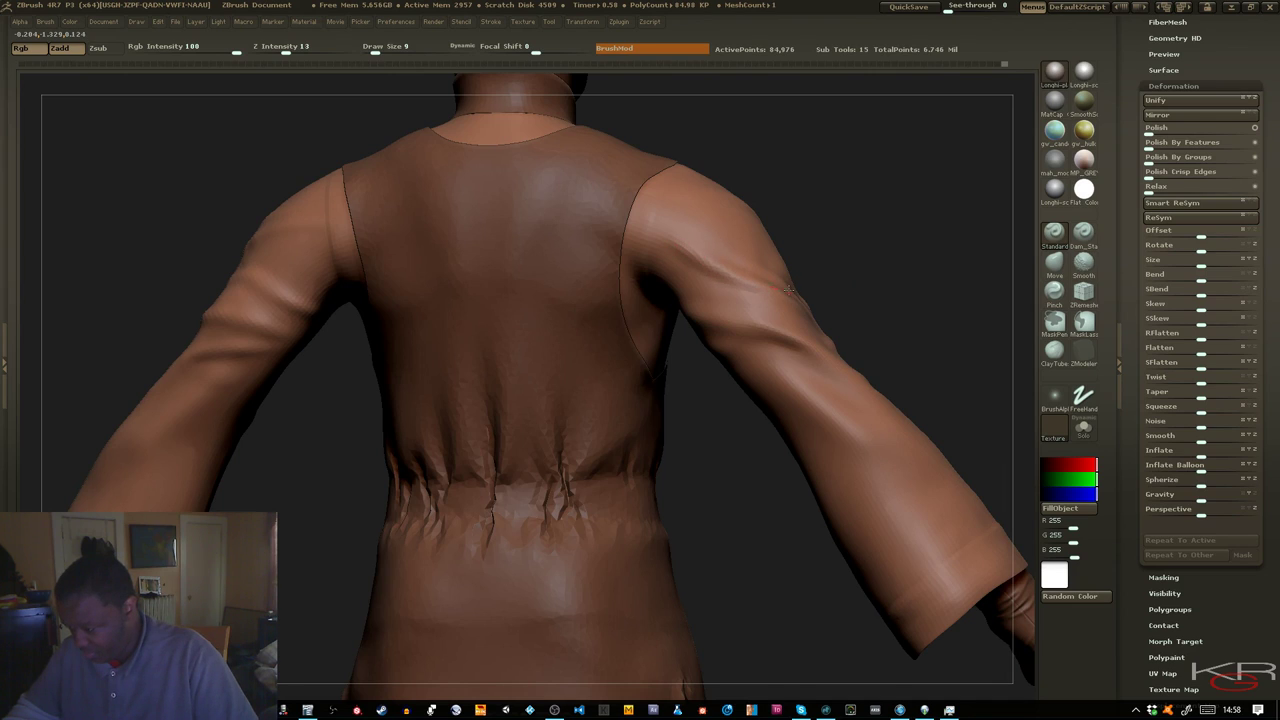
drag(889, 270, 668, 236)
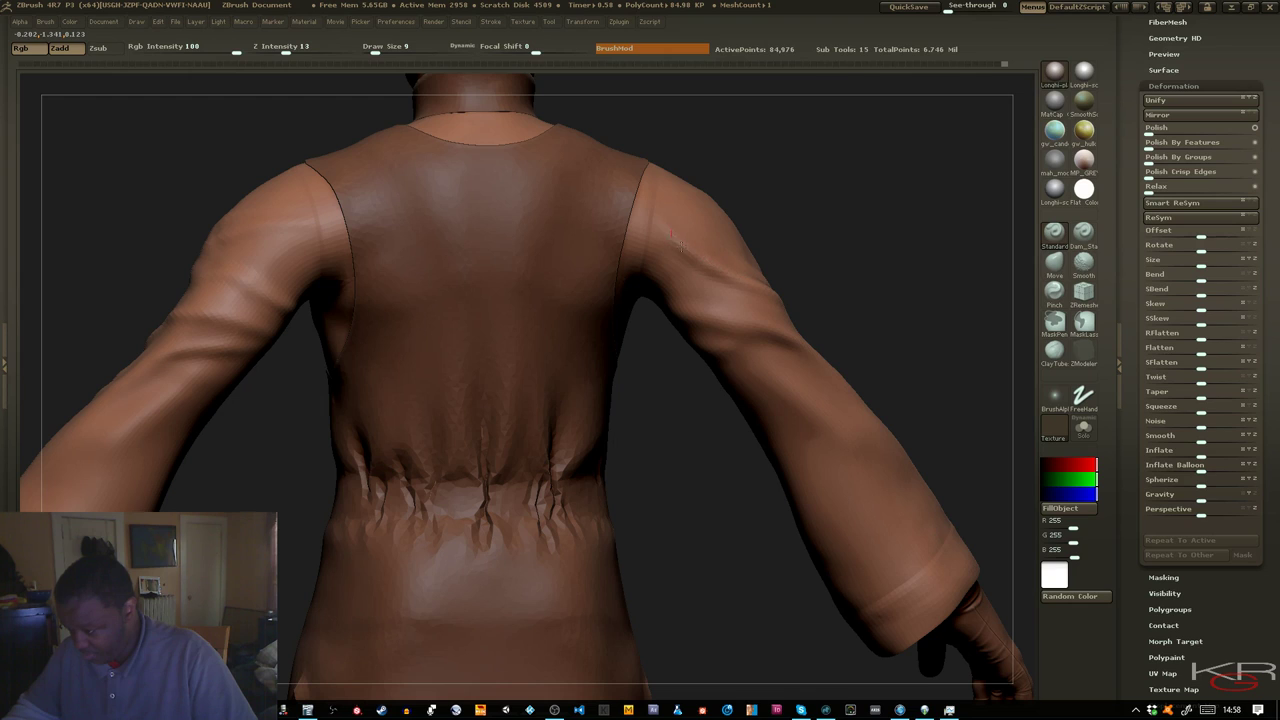
drag(846, 292, 737, 286)
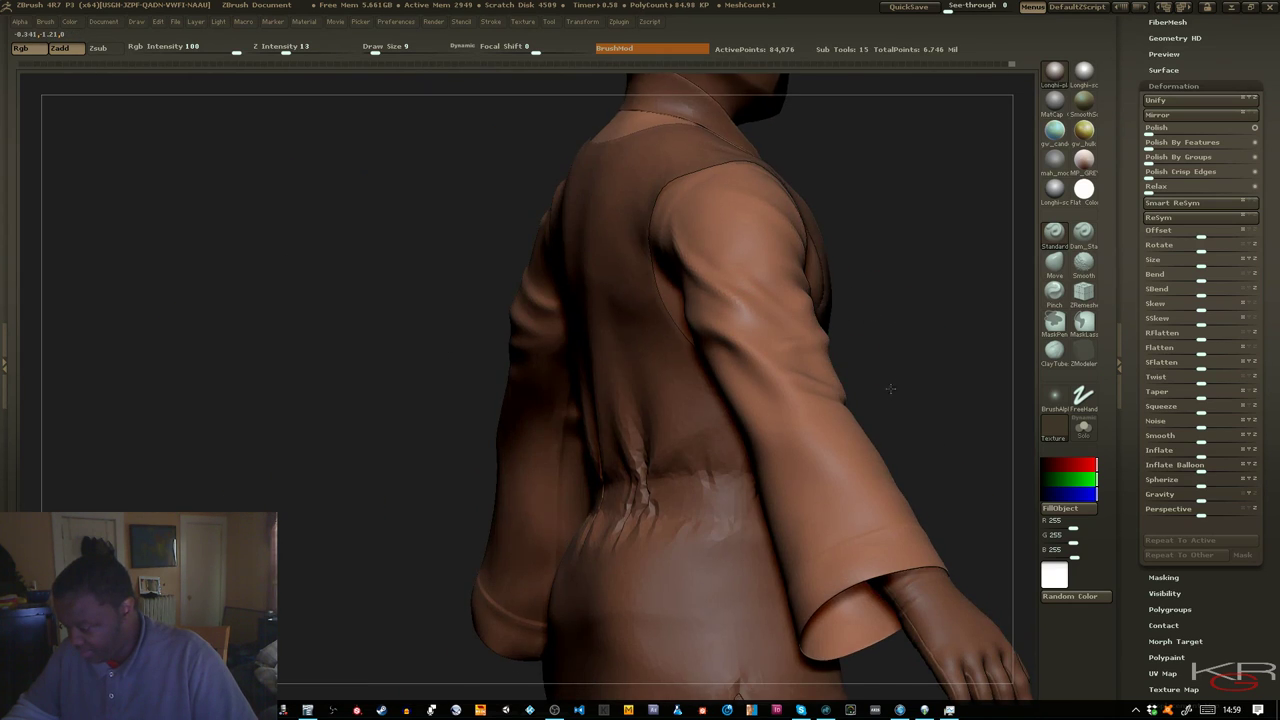
drag(887, 388, 765, 372)
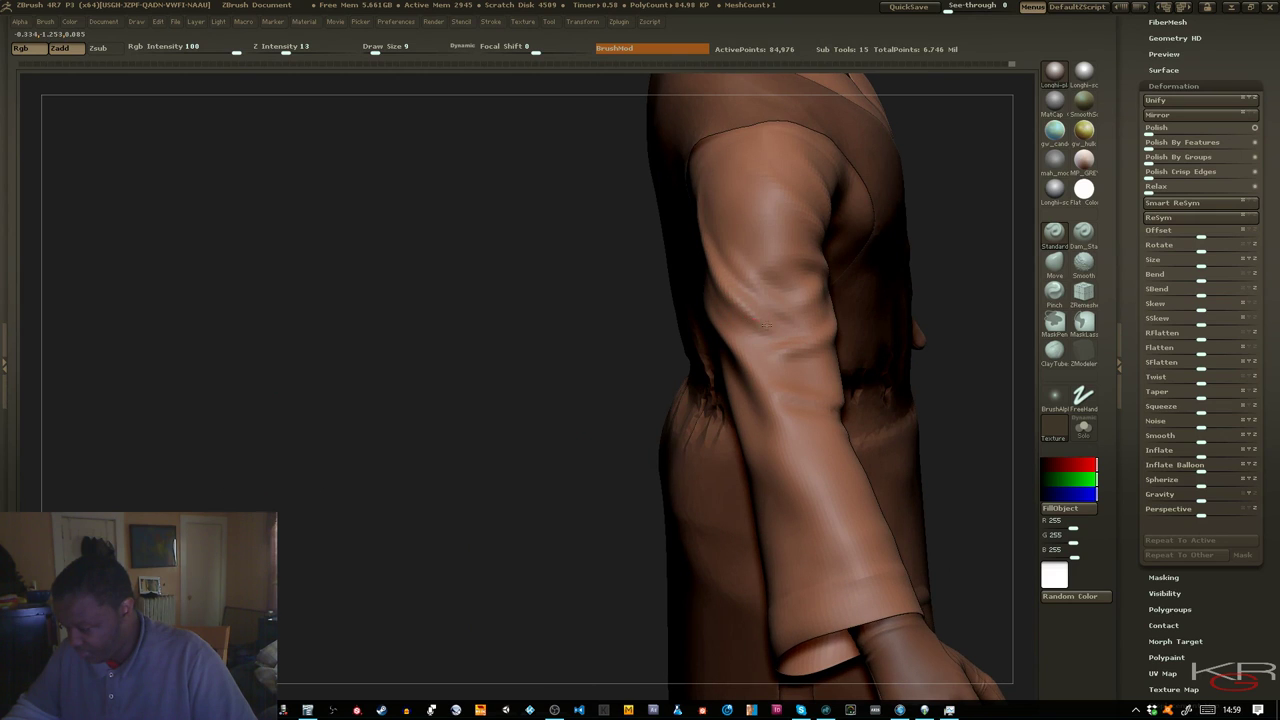
Sculpt deeper fabric folds across the back and outer side of the left upper sleeve with the Standard brush
drag(629, 286, 400, 290)
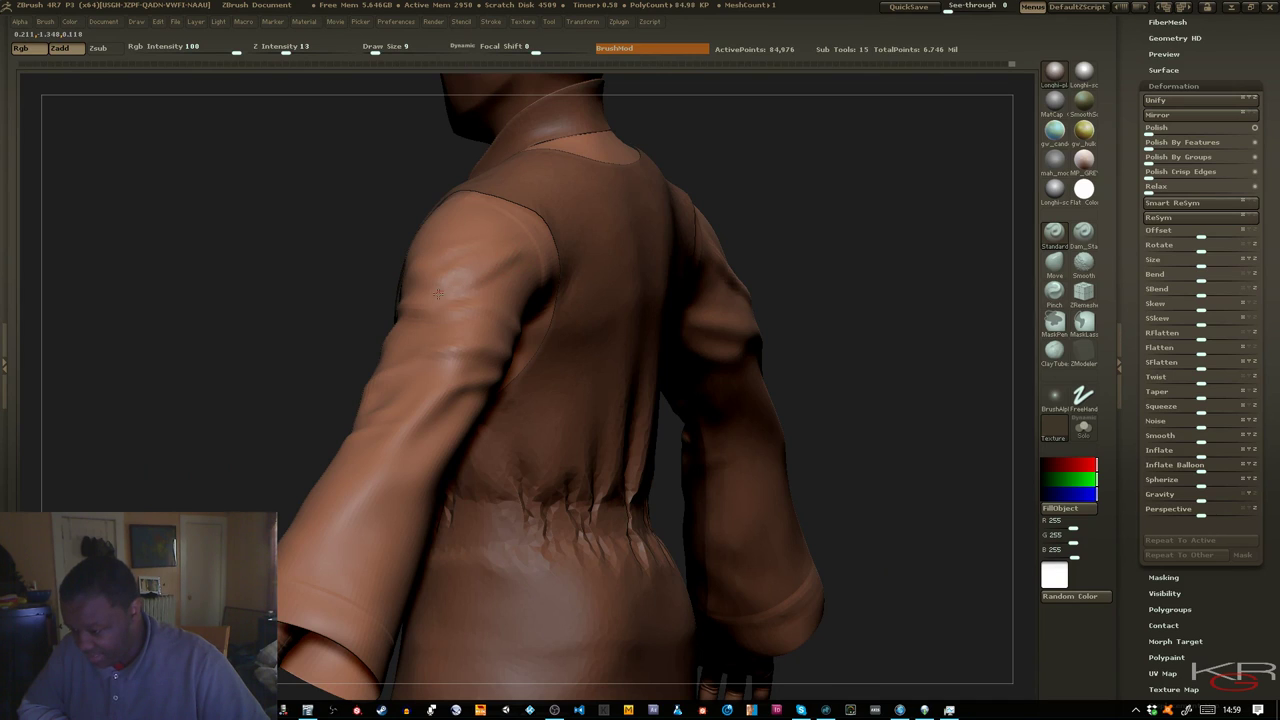
drag(274, 300, 336, 303)
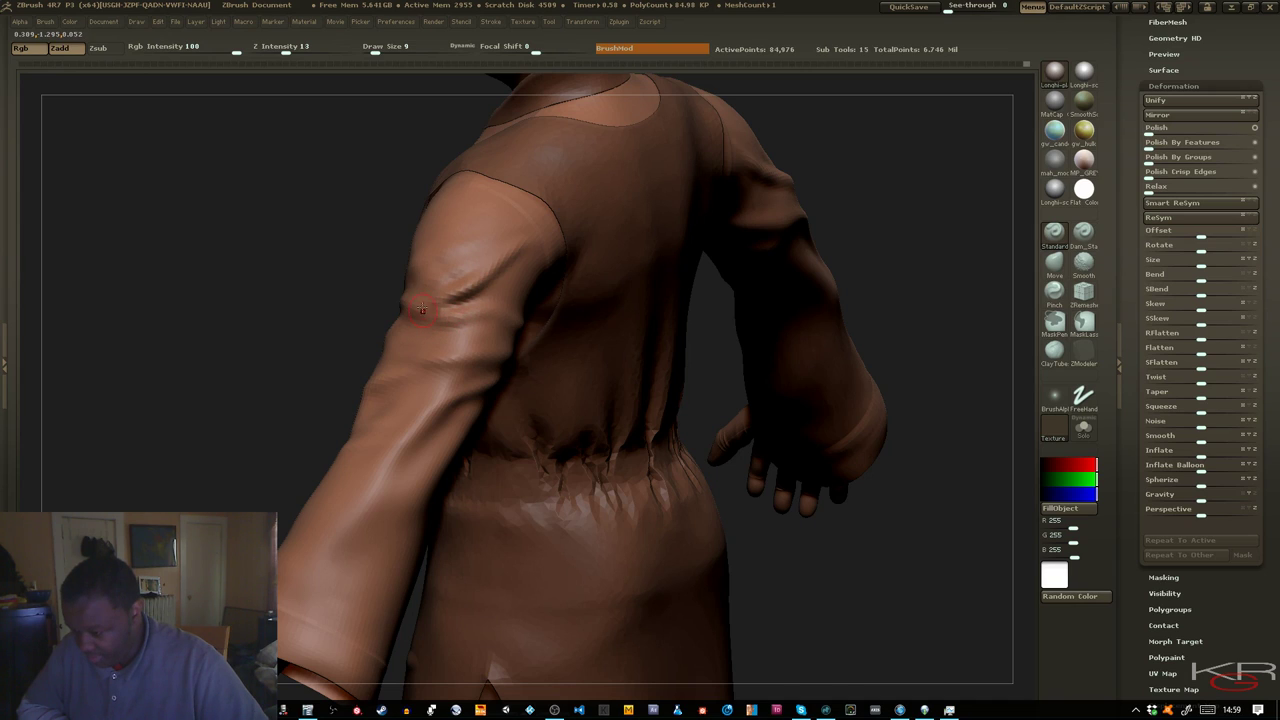
drag(322, 236, 308, 207)
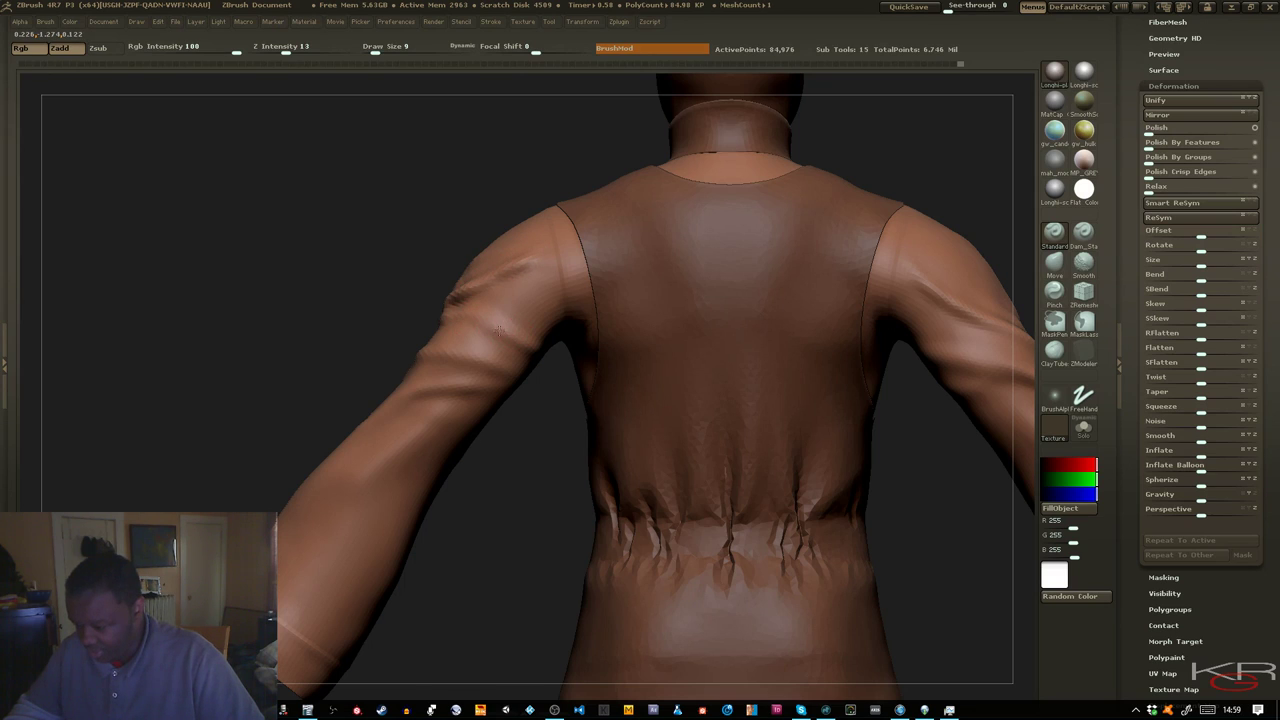
drag(314, 320, 427, 330)
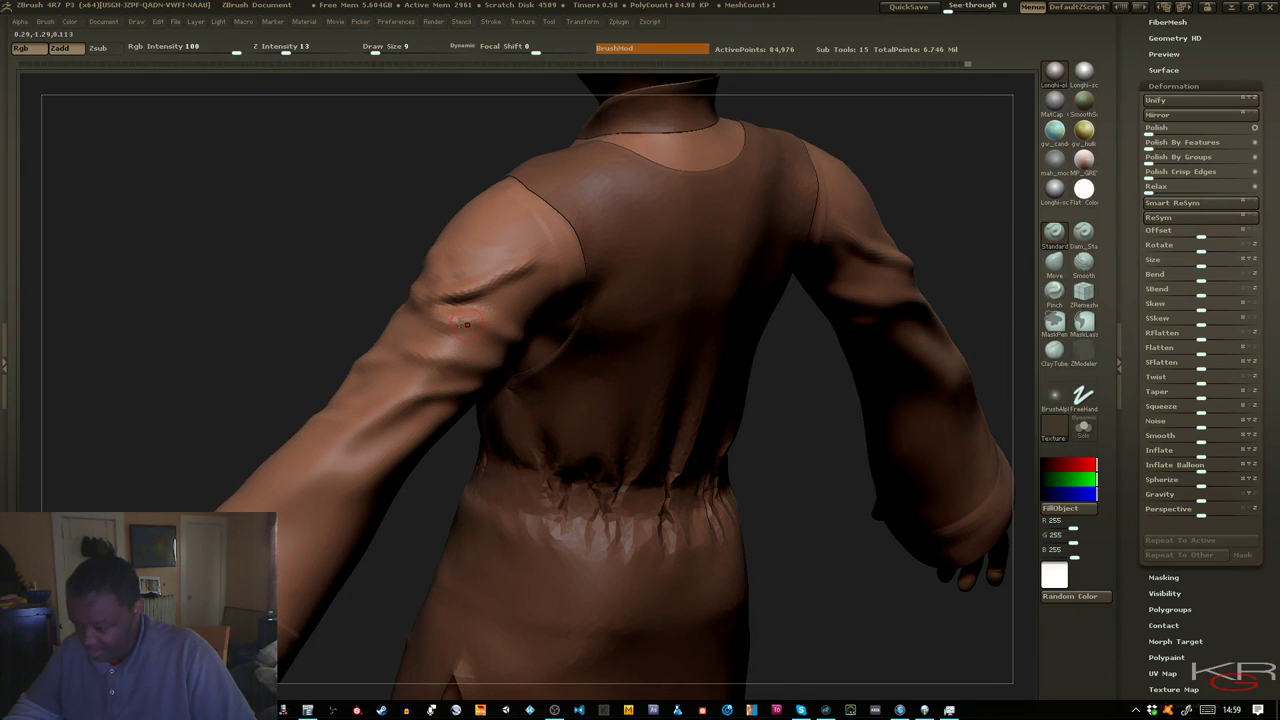
drag(444, 327, 503, 326)
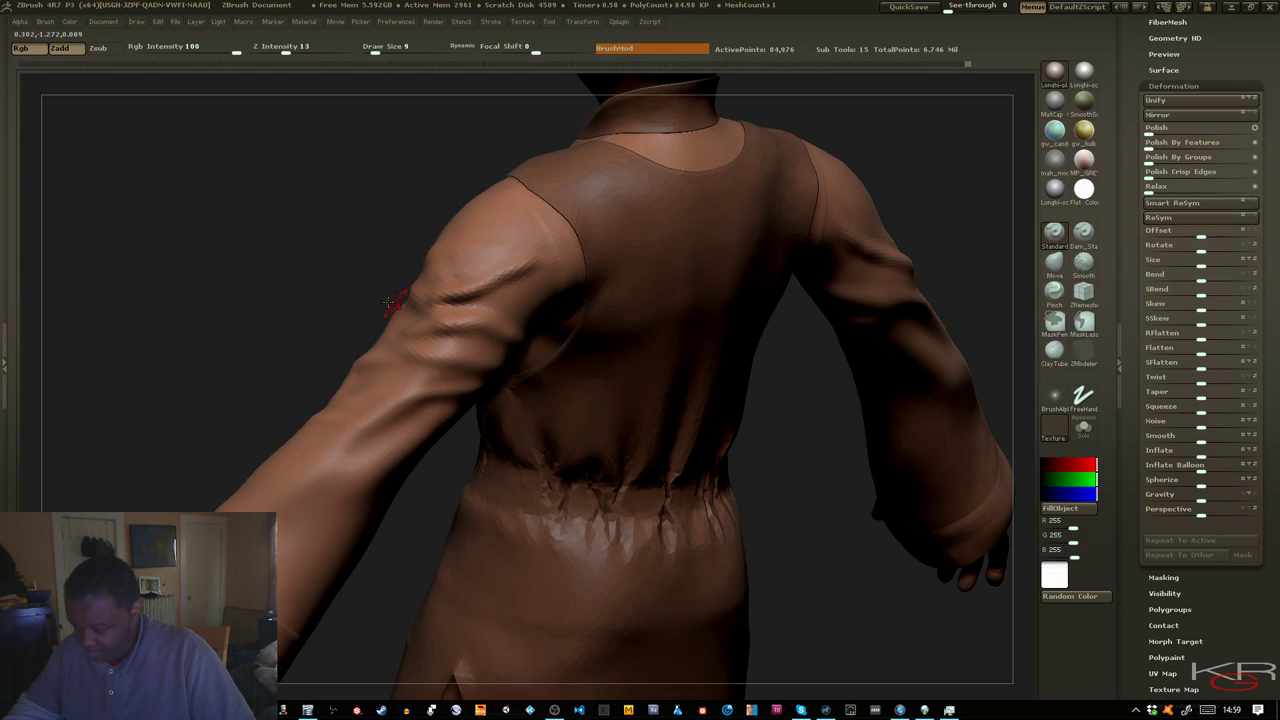
mouse_move(346, 288)
mouse_down()
mouse_move(277, 260)
mouse_move(369, 300)
mouse_move(340, 322)
mouse_move(363, 300)
mouse_up()
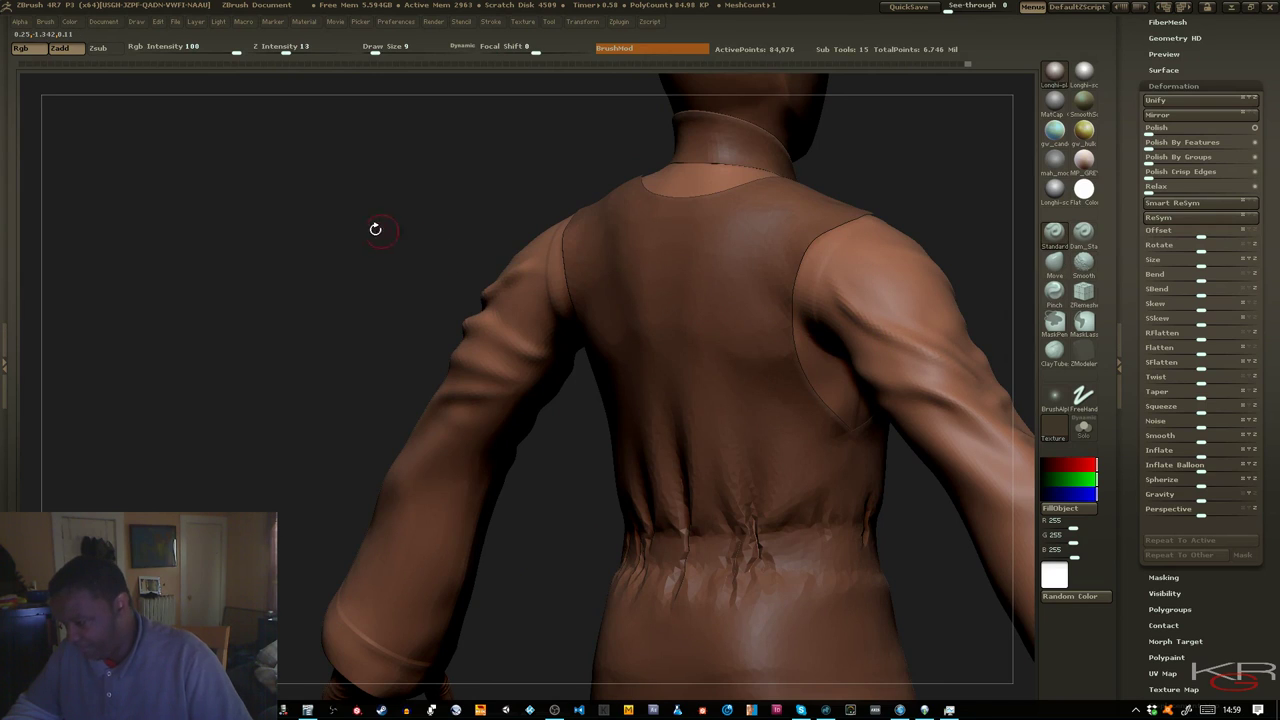
mouse_move(374, 229)
mouse_down()
mouse_move(416, 323)
mouse_move(474, 336)
mouse_up()
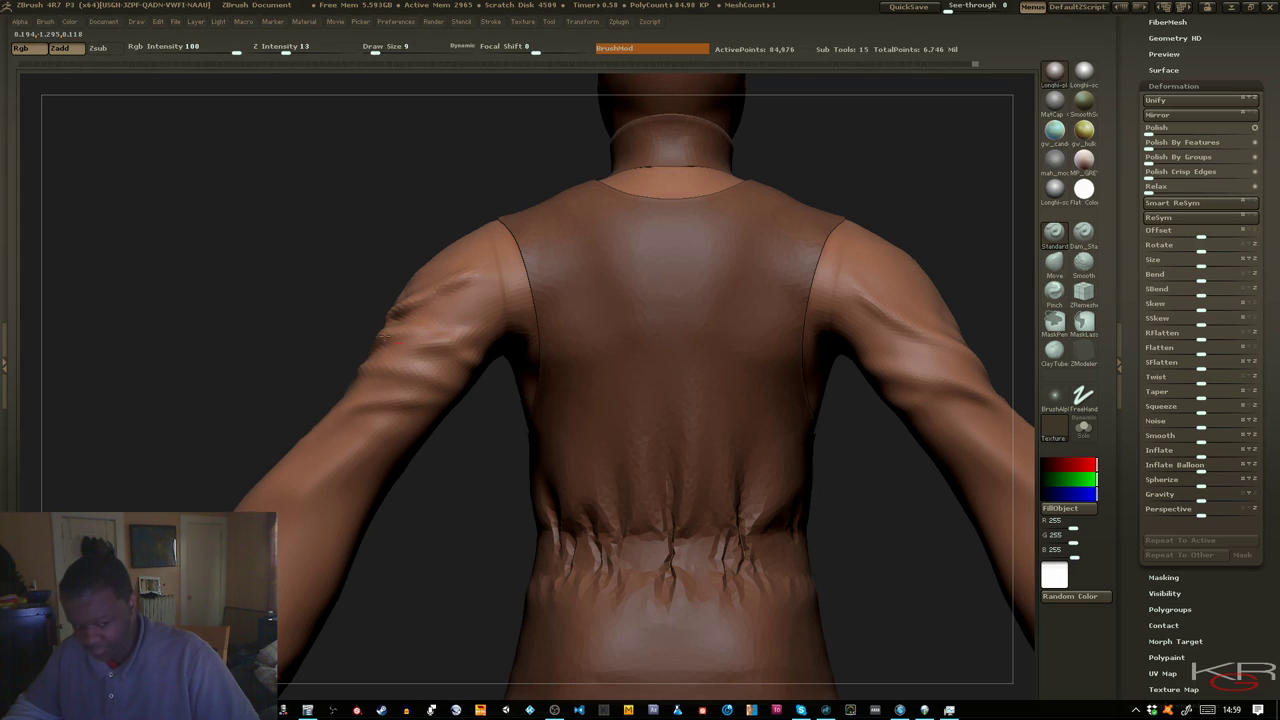
Refine and smooth the new folds on the back of the left upper sleeve
mouse_move(475, 328)
shift+mouse_down()
mouse_move(391, 357)
mouse_move(403, 331)
shift+mouse_up()
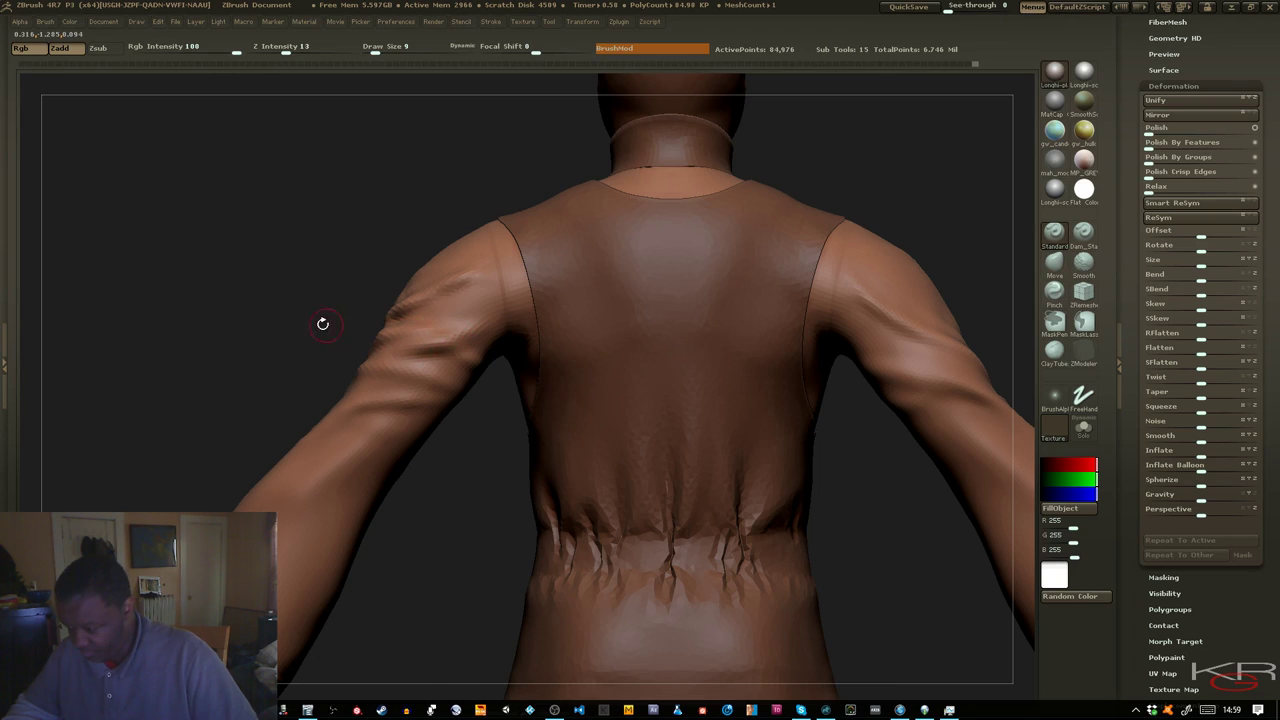
drag(323, 323, 359, 337)
key(shift)
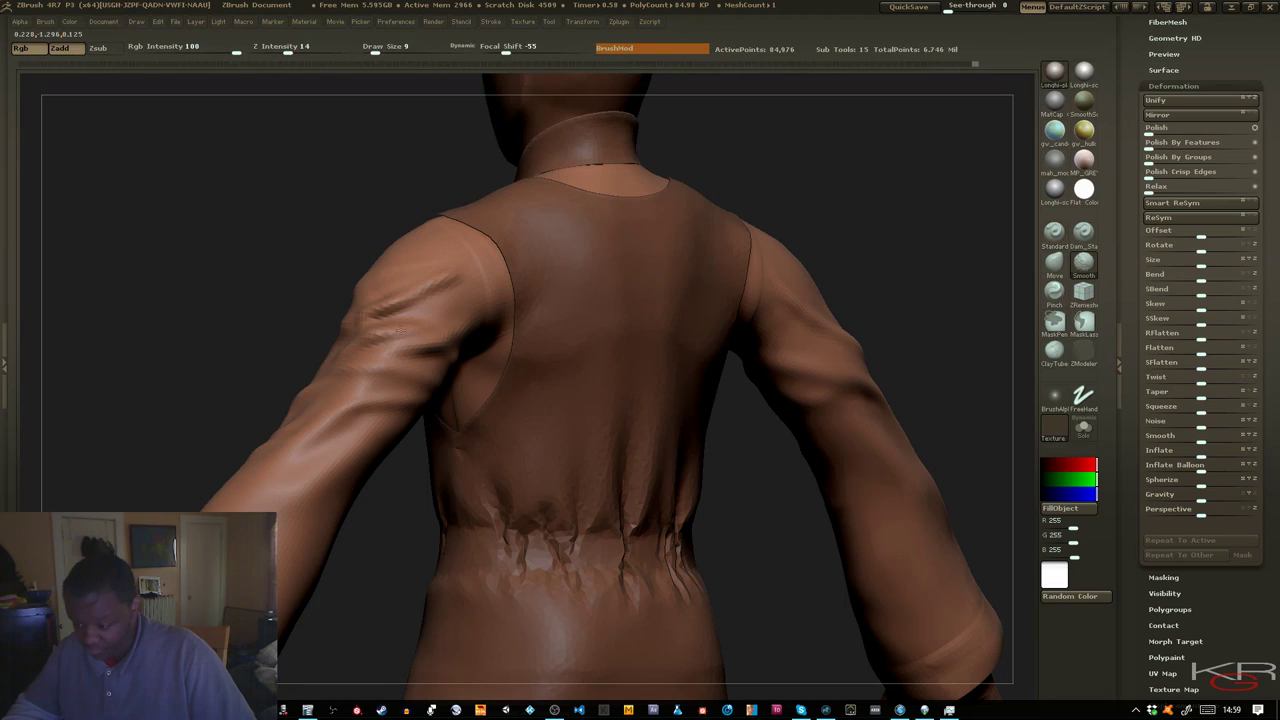
drag(214, 323, 189, 326)
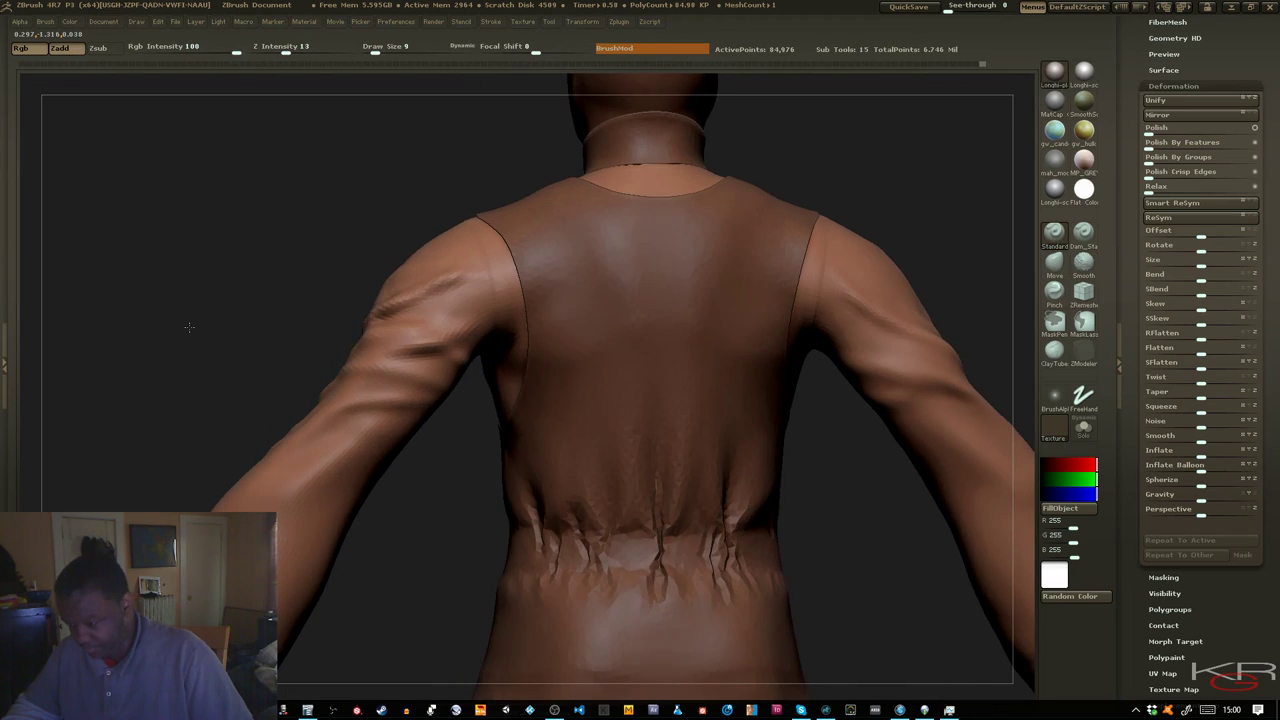
shift+drag(372, 312, 388, 319)
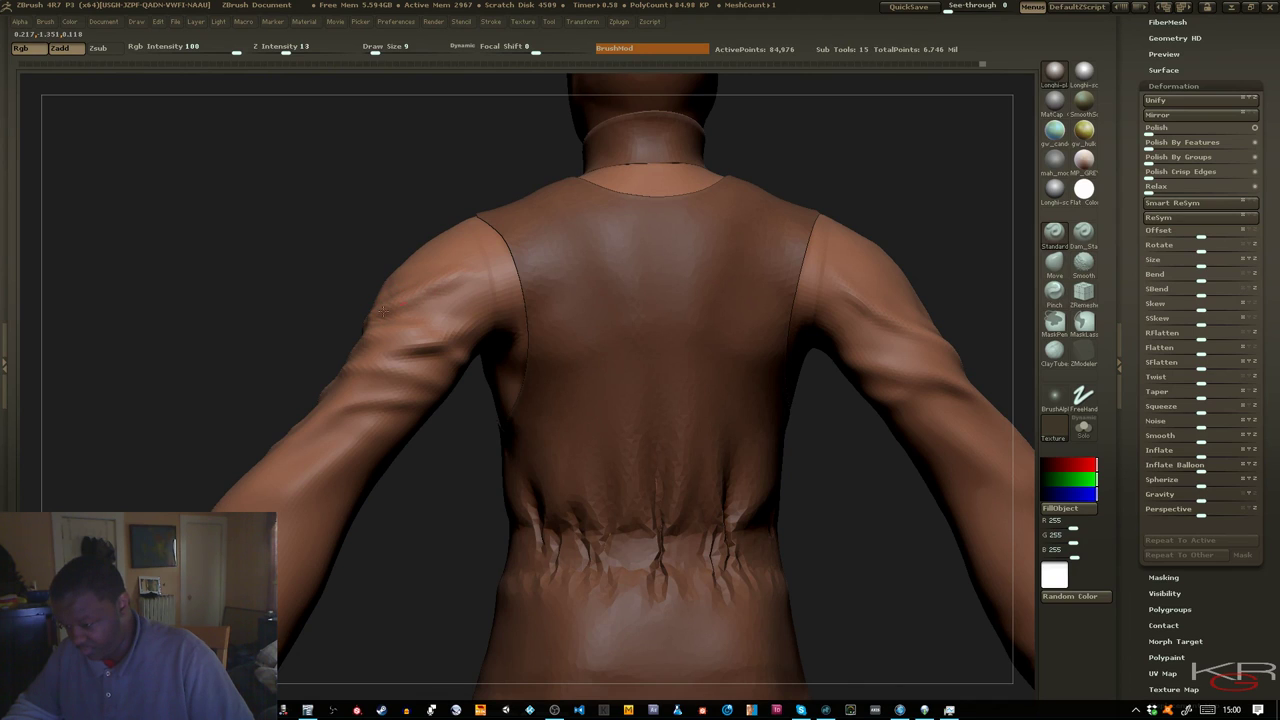
Check the sleeve folds on the whole figure from back and front, and raise the shirt one subdivision level
key(f)
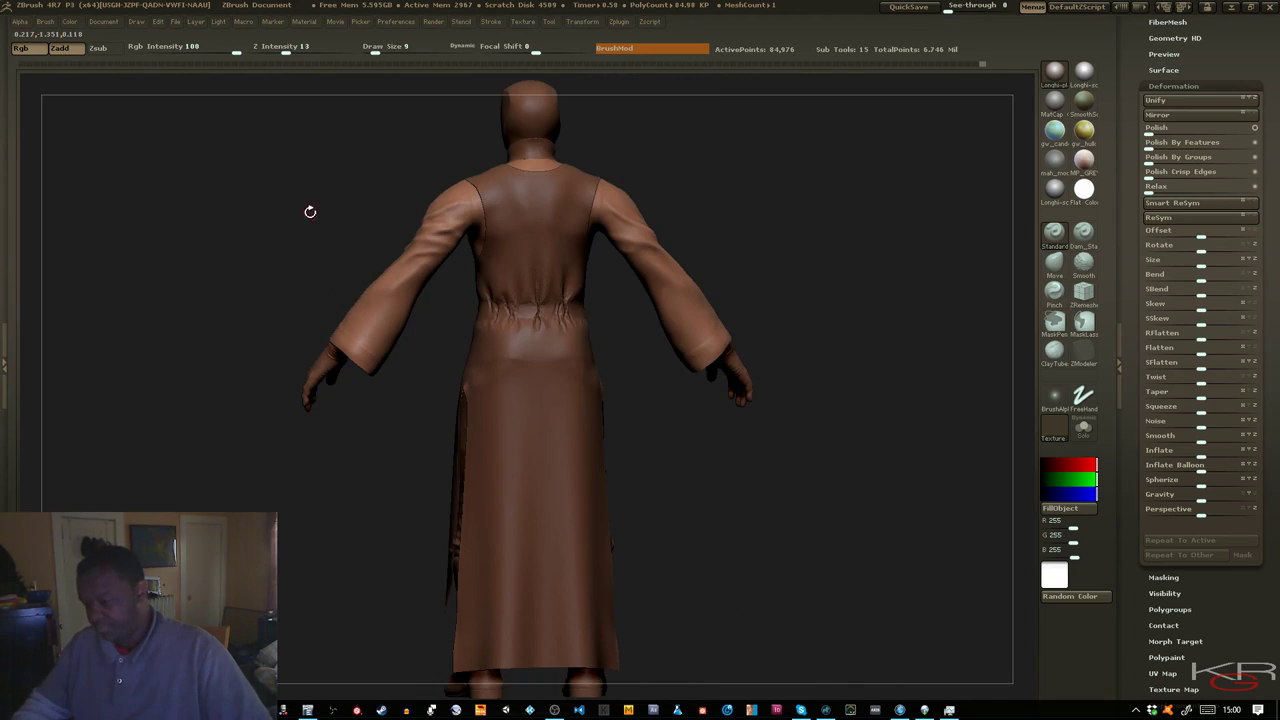
drag(310, 211, 581, 241)
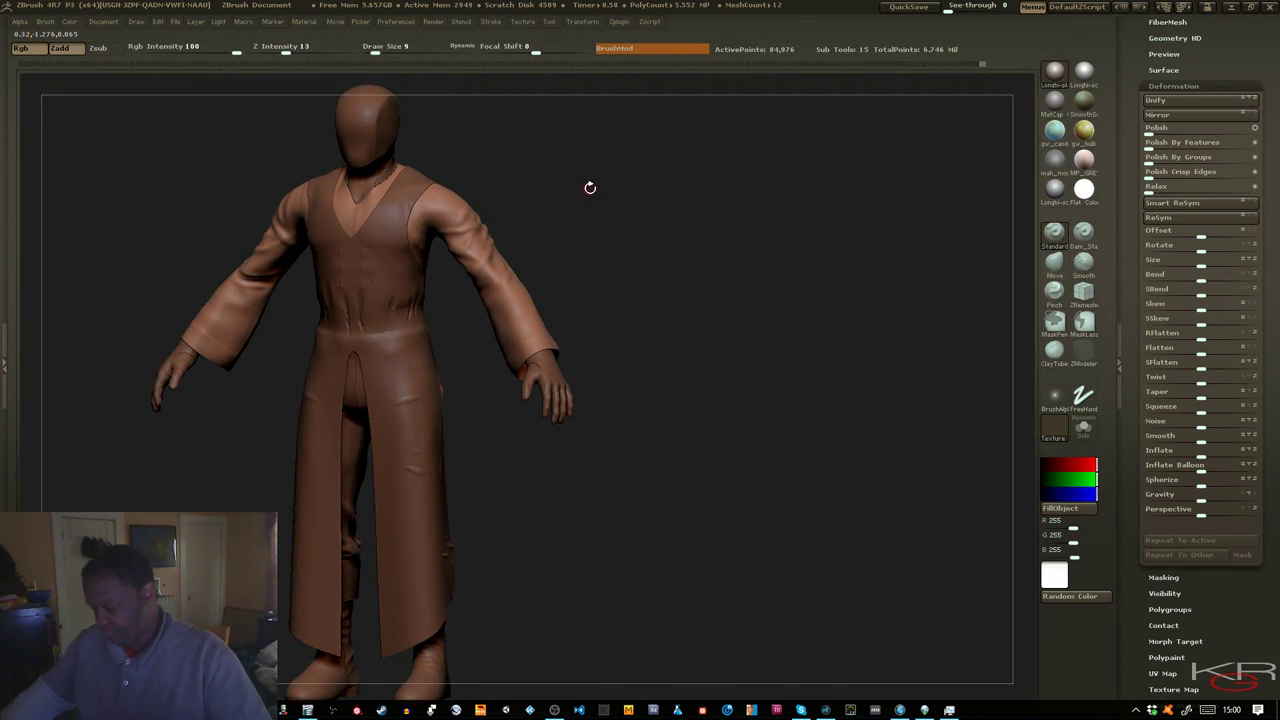
key(f)
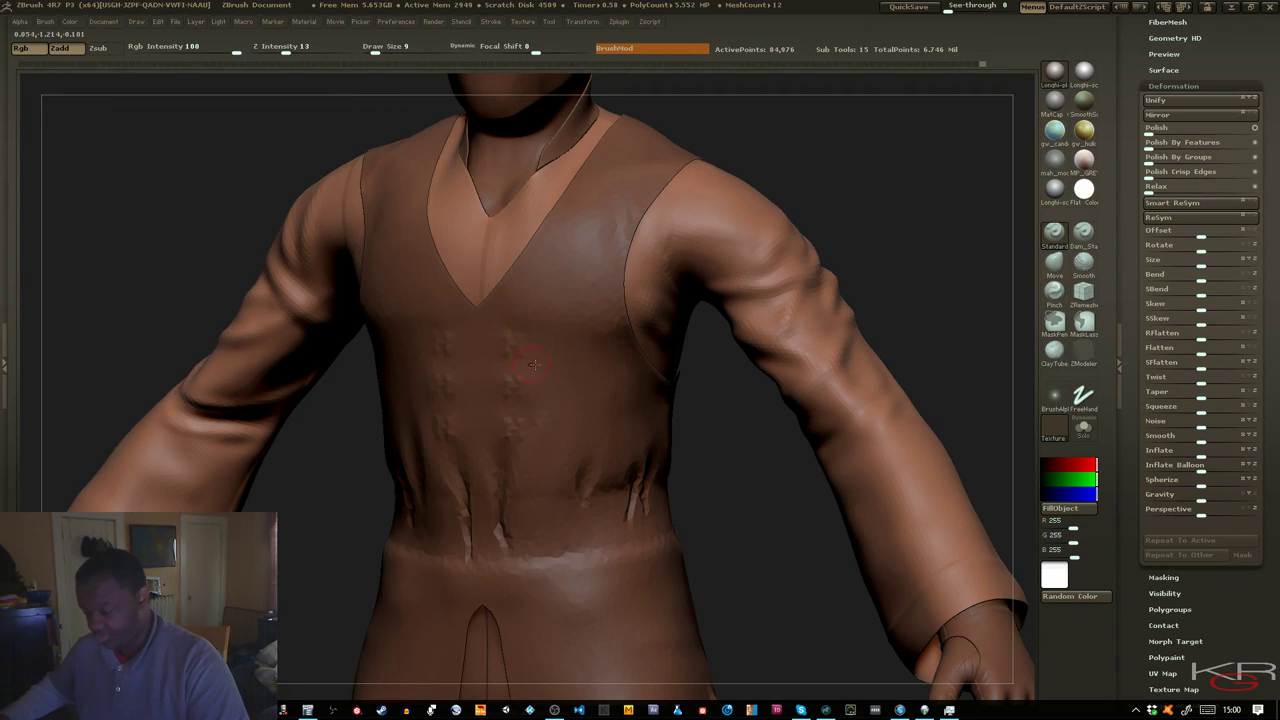
drag(704, 452, 712, 448)
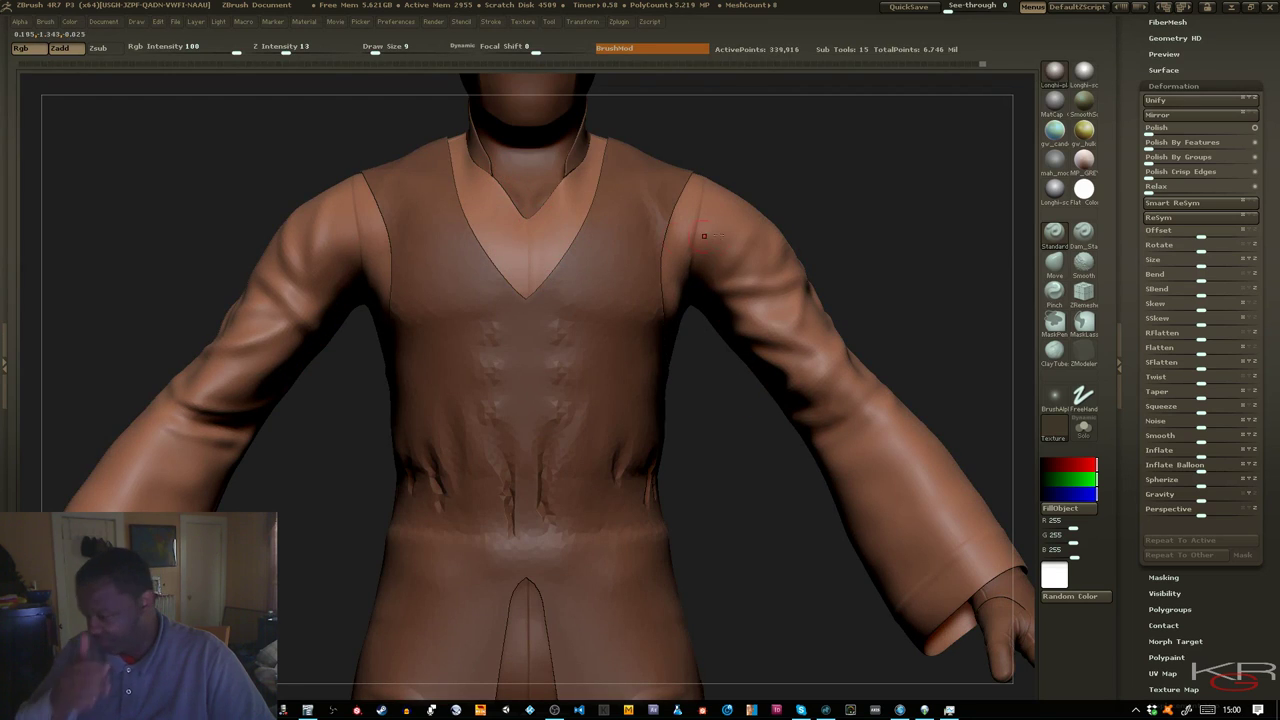
drag(949, 221, 964, 259)
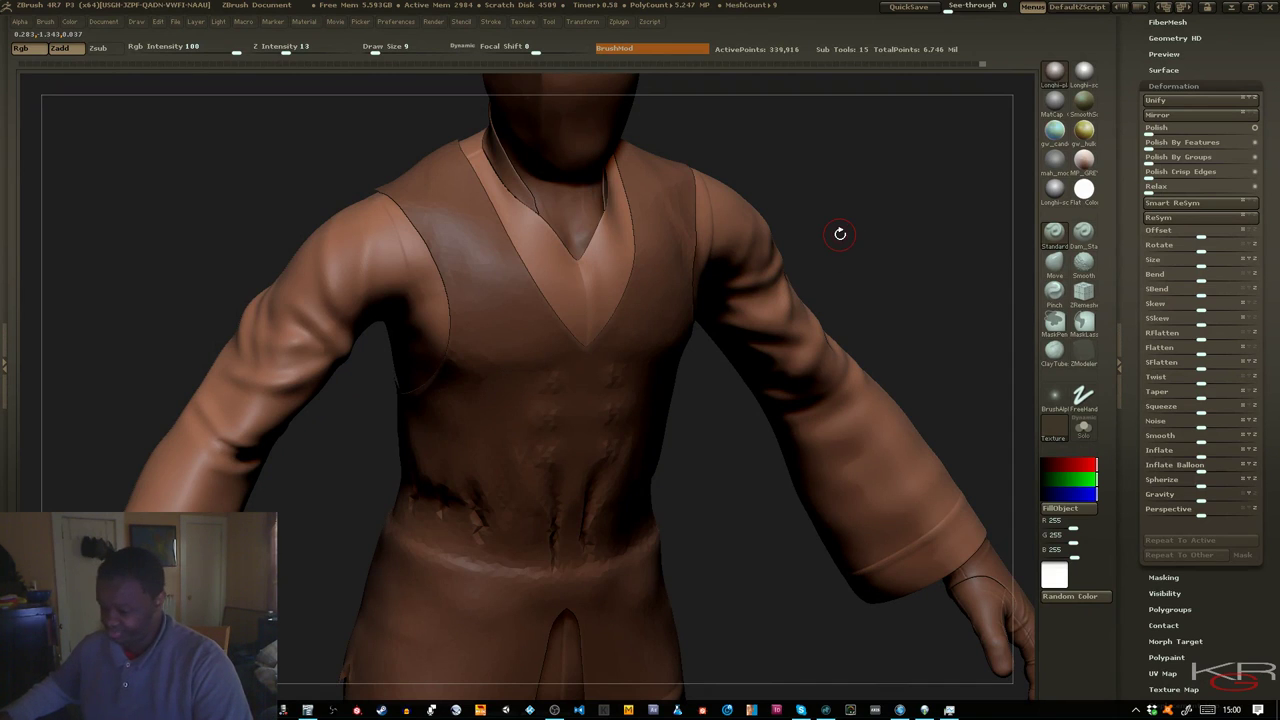
drag(738, 431, 714, 402)
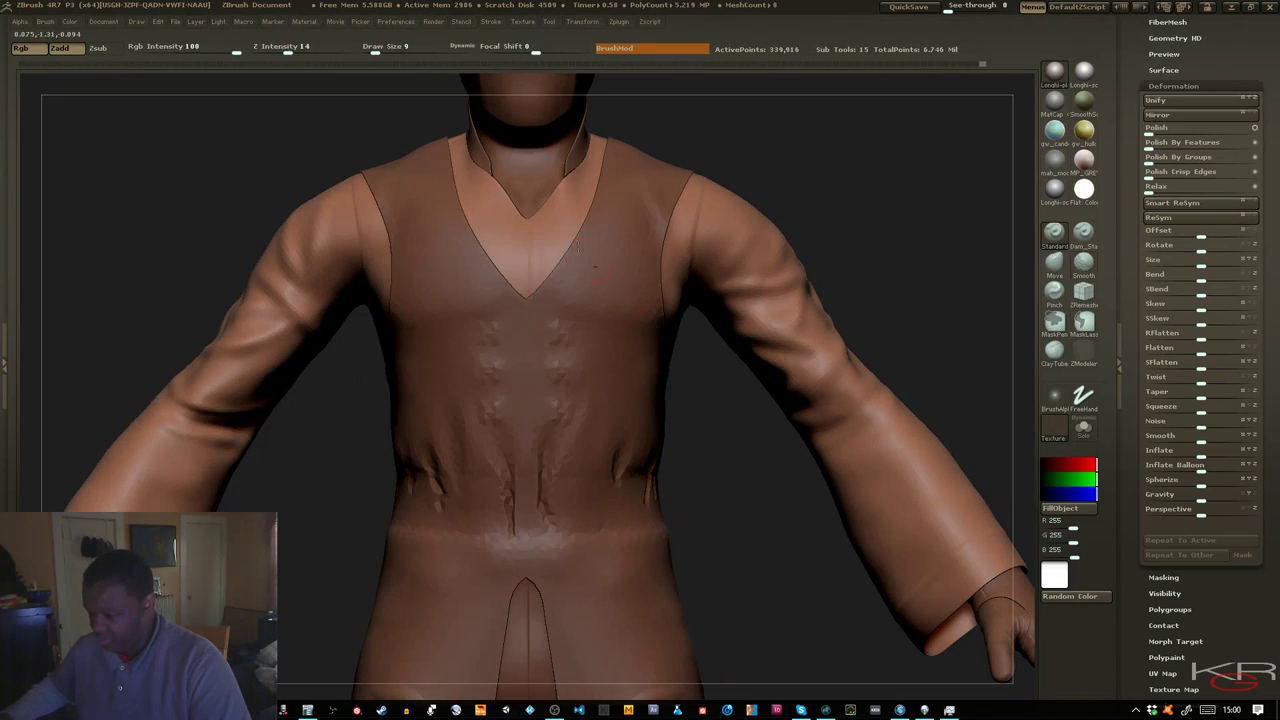
Select the Shirt Collar and adjust its front lower edge and tips against the shirt with the Move brush at draw size 26
alt+drag(452, 172, 489, 388)
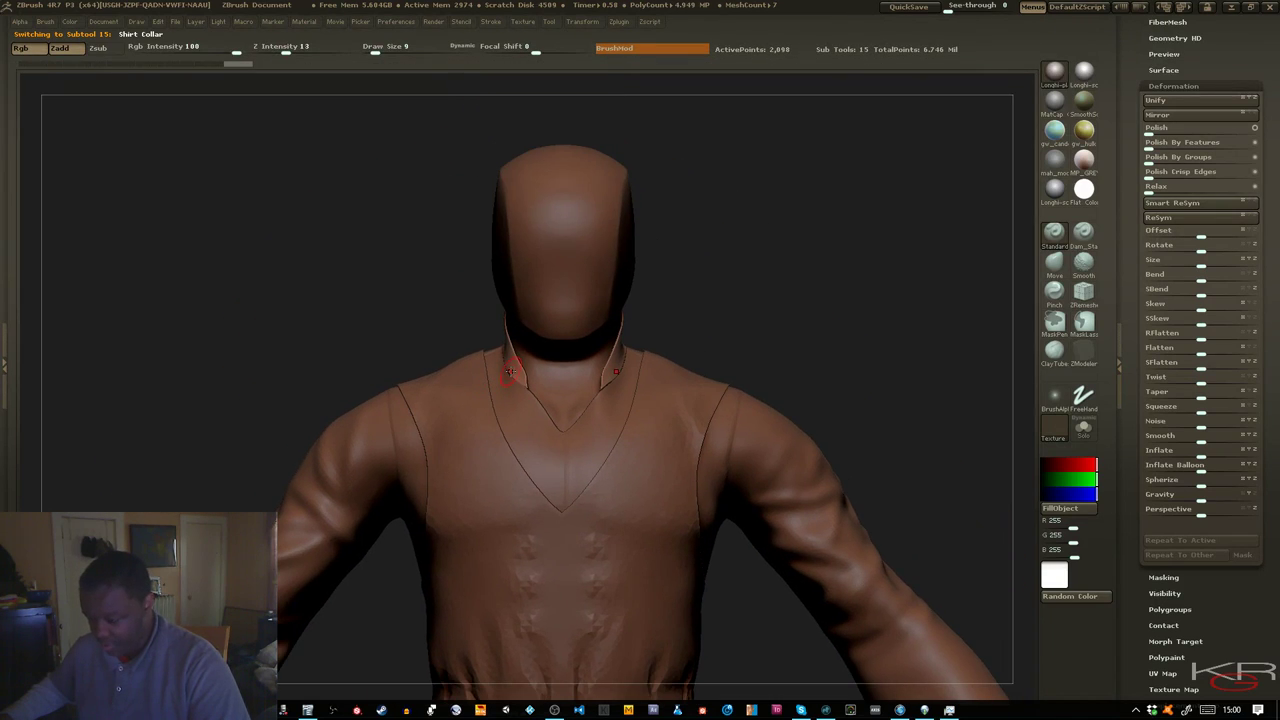
ctrl+right_drag(517, 372, 610, 602)
drag(391, 245, 422, 246)
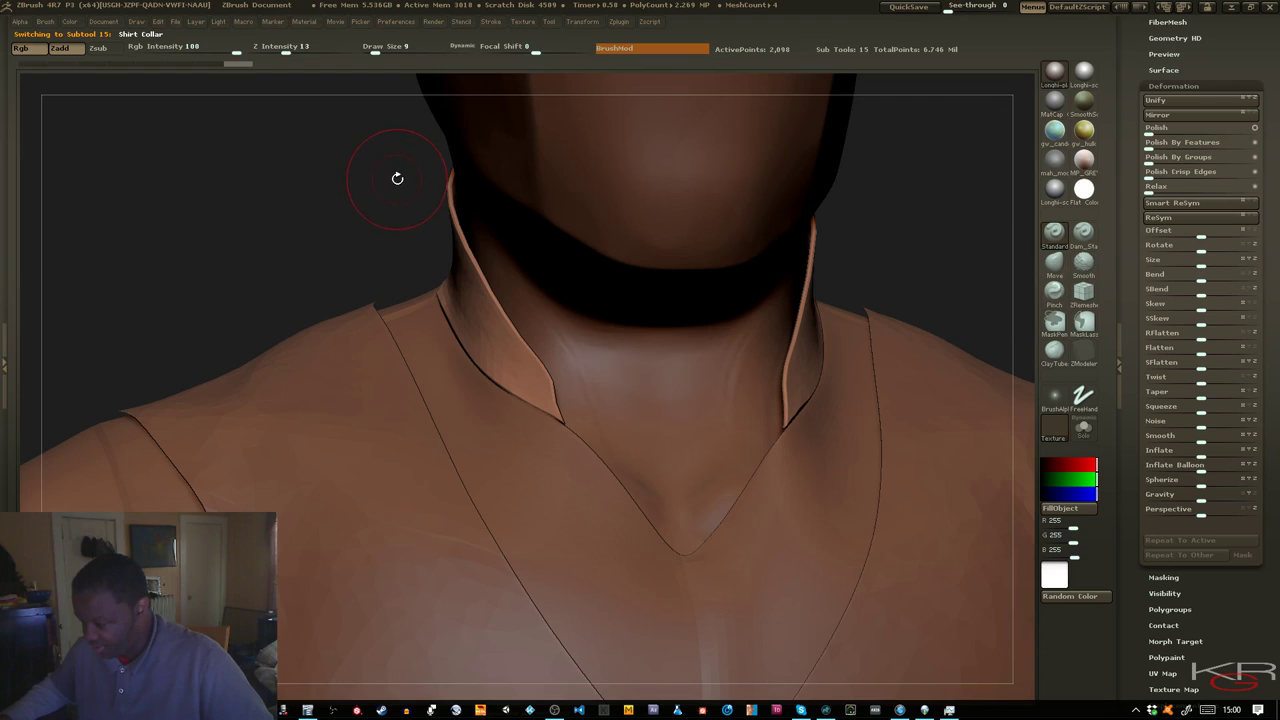
click(1054, 262)
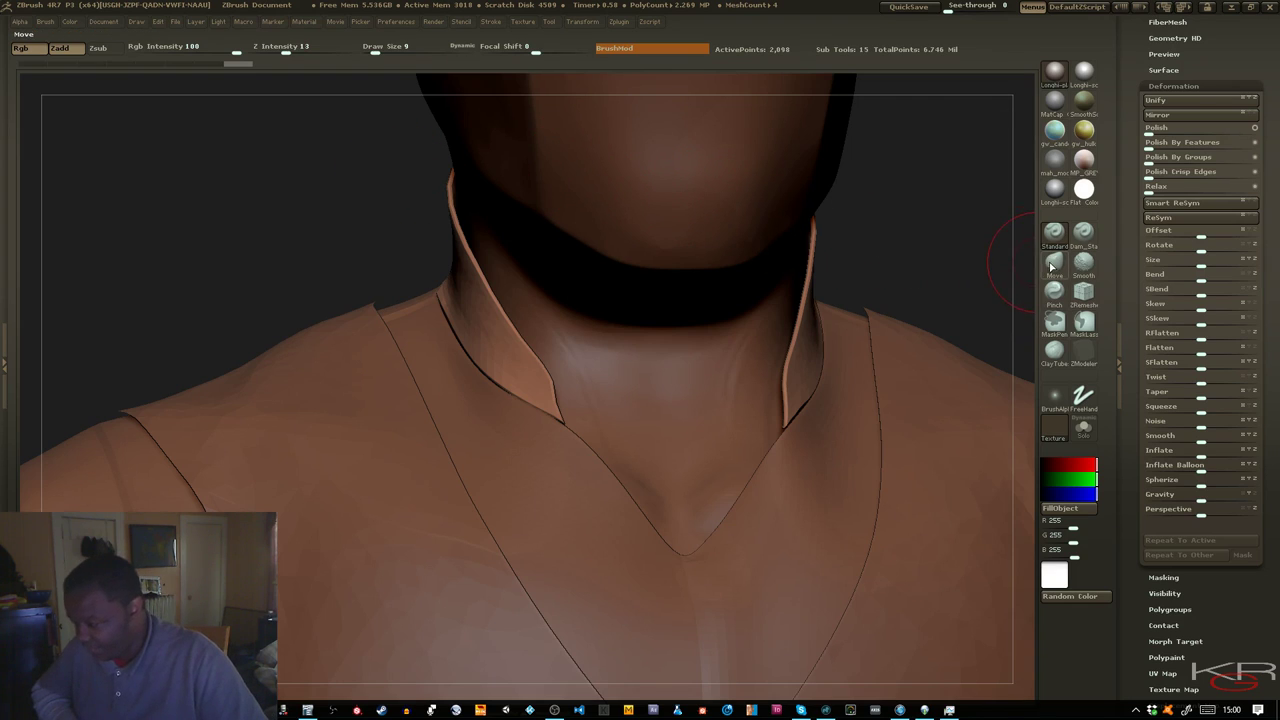
key(bracketright)
key(bracketright)
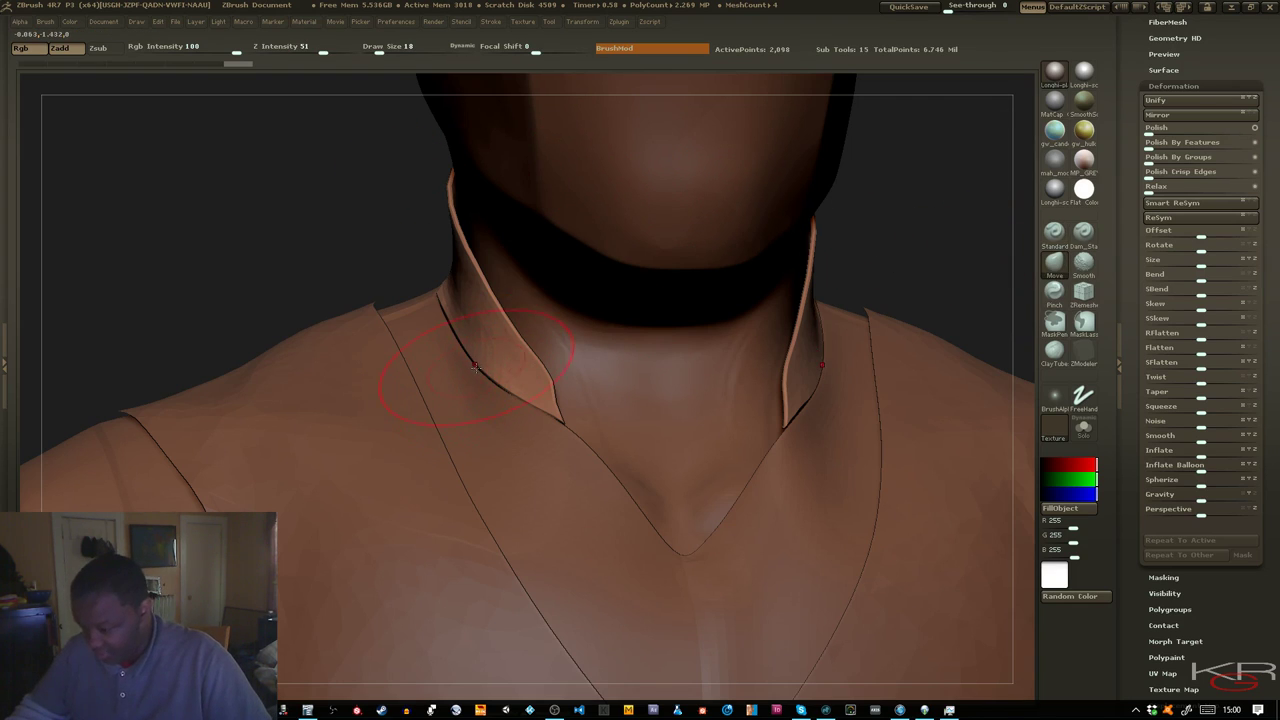
drag(493, 377, 486, 373)
drag(355, 254, 285, 242)
drag(533, 410, 530, 413)
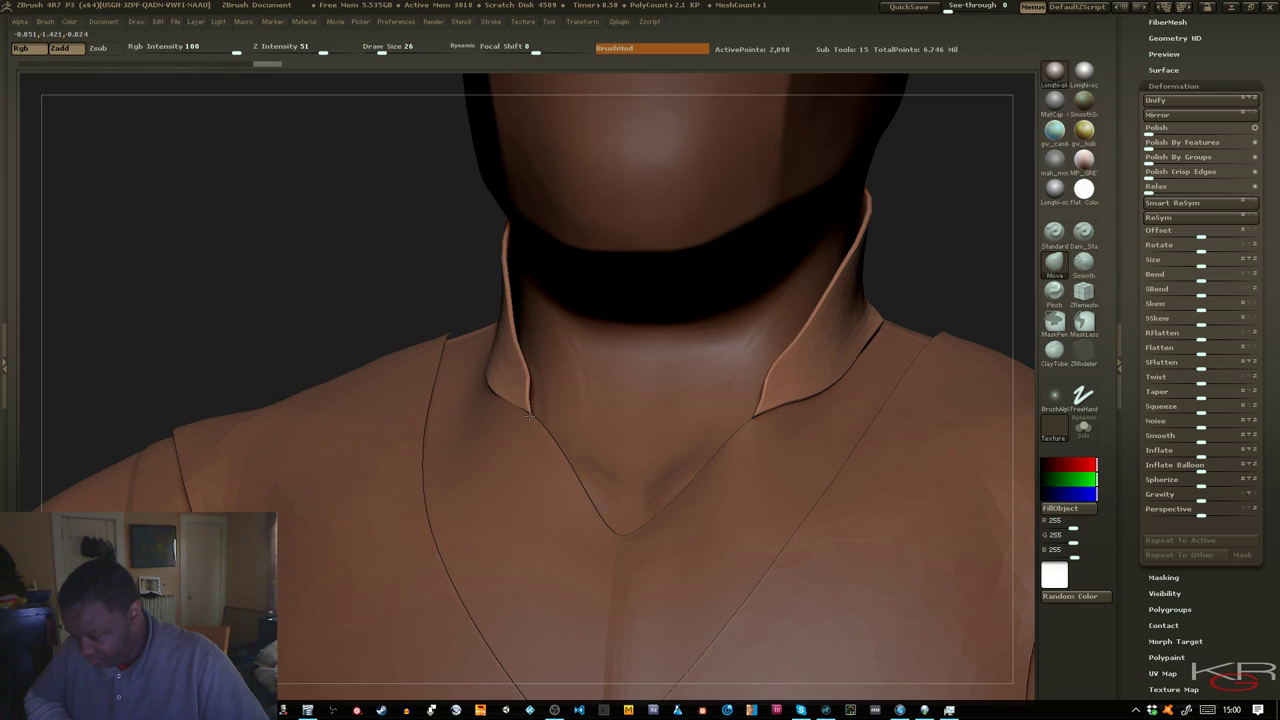
key(ctrl)
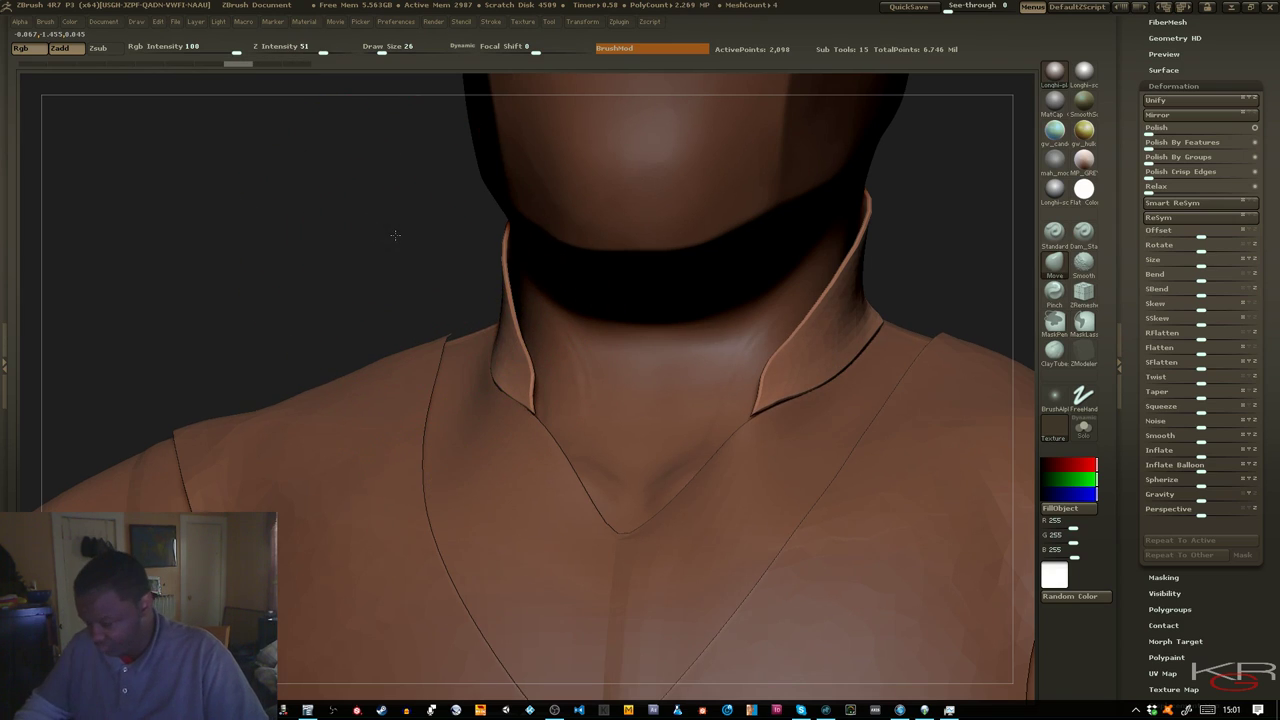
drag(395, 235, 430, 207)
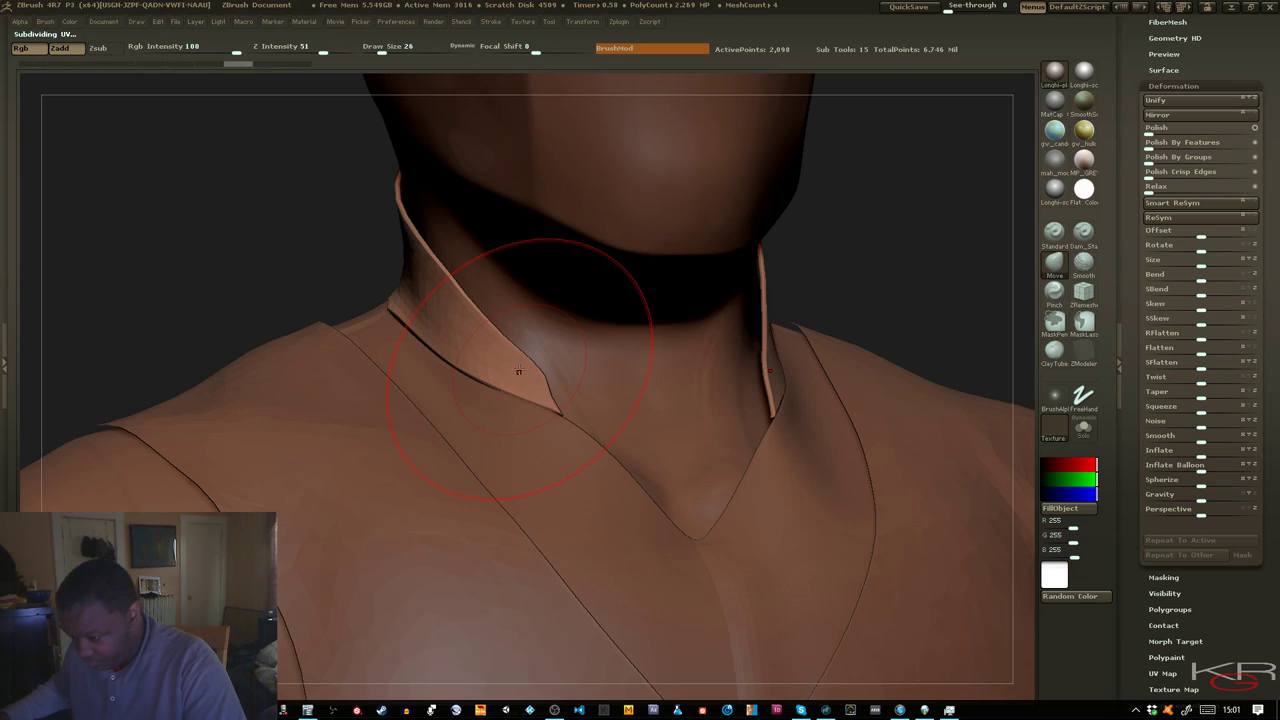
Switch to the Xavier_Nice_Shirt1 subtool, lower it two subdivision levels and move its neckline against the collar's lower front edge
alt+click(523, 444)
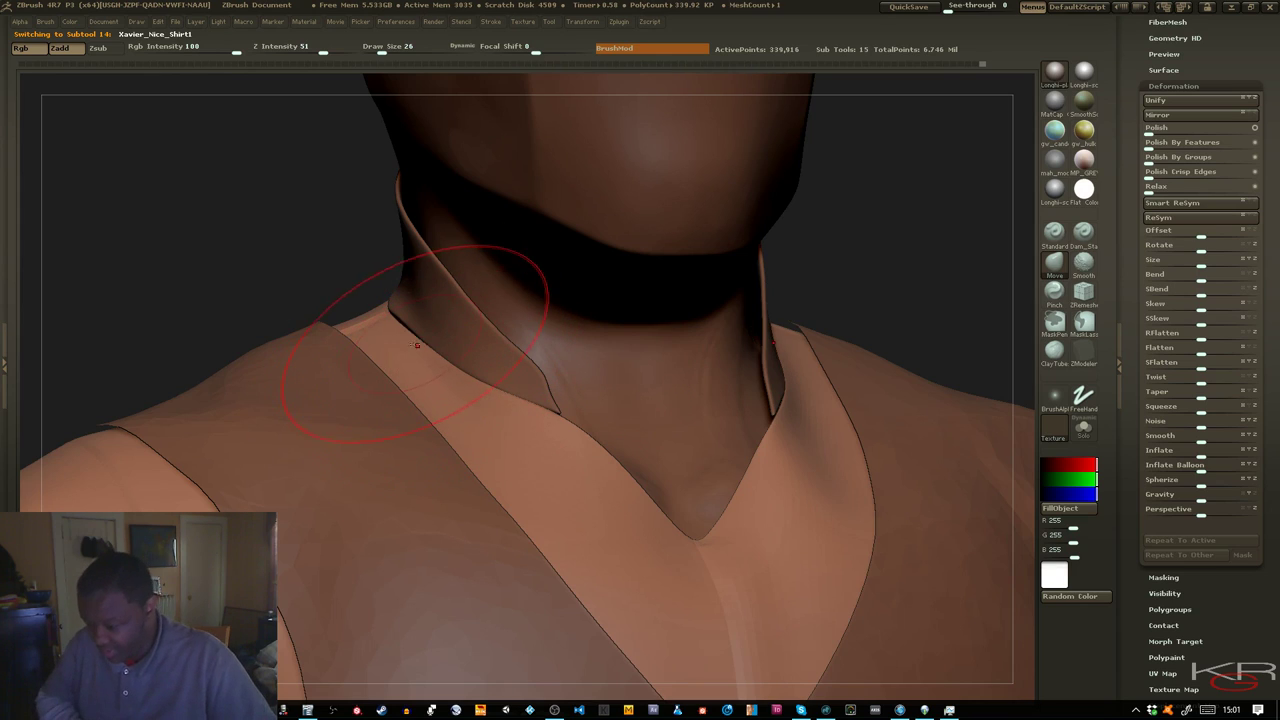
drag(480, 384, 485, 381)
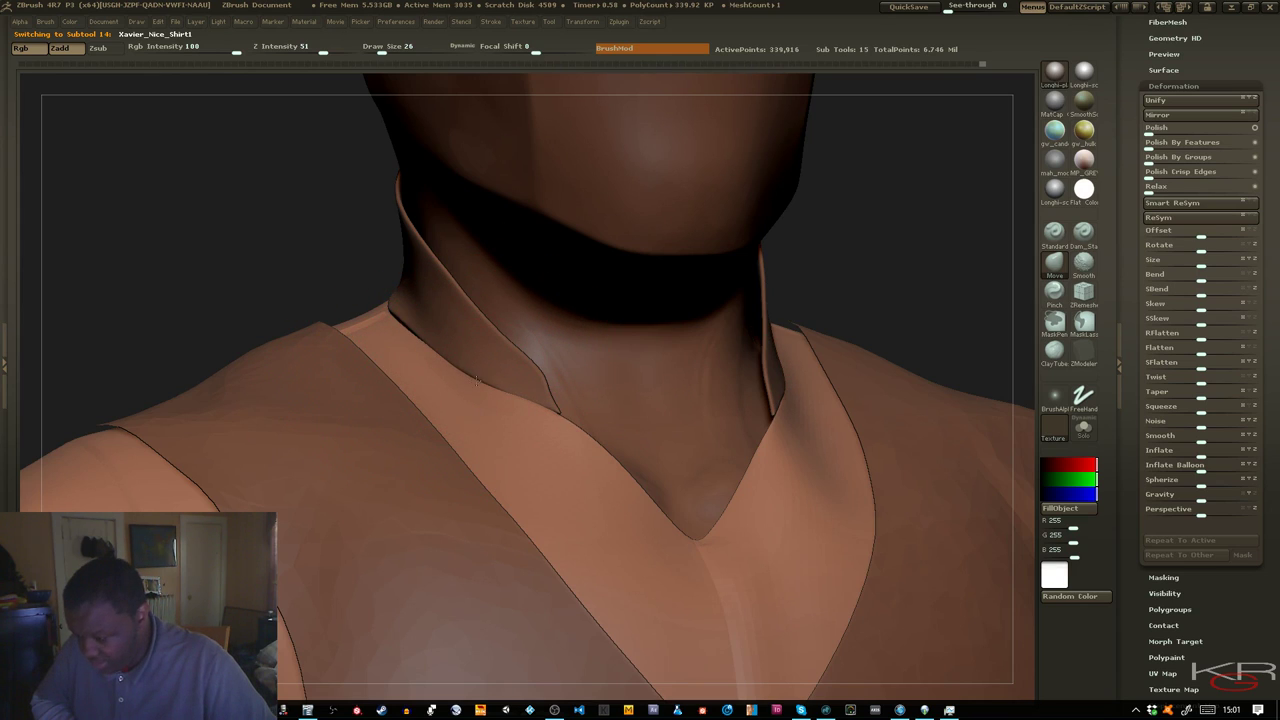
key(shift)
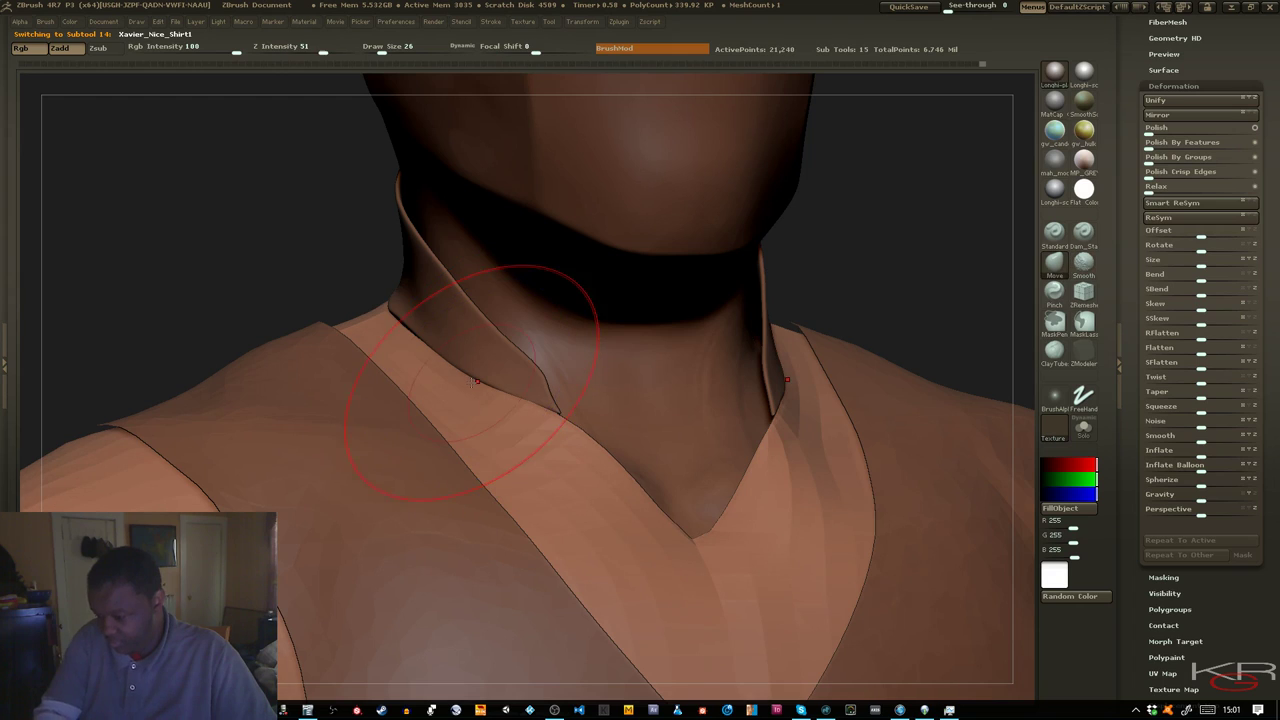
drag(271, 237, 280, 283)
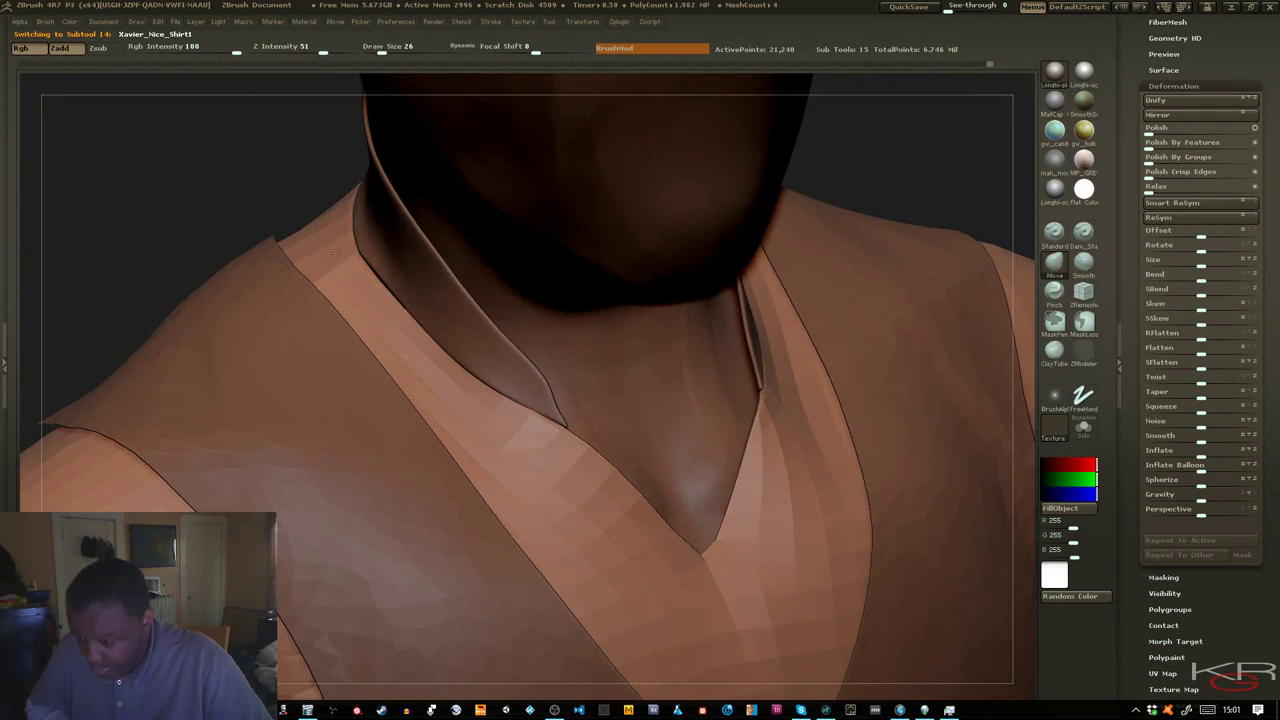
alt+click(359, 262)
drag(369, 264, 374, 265)
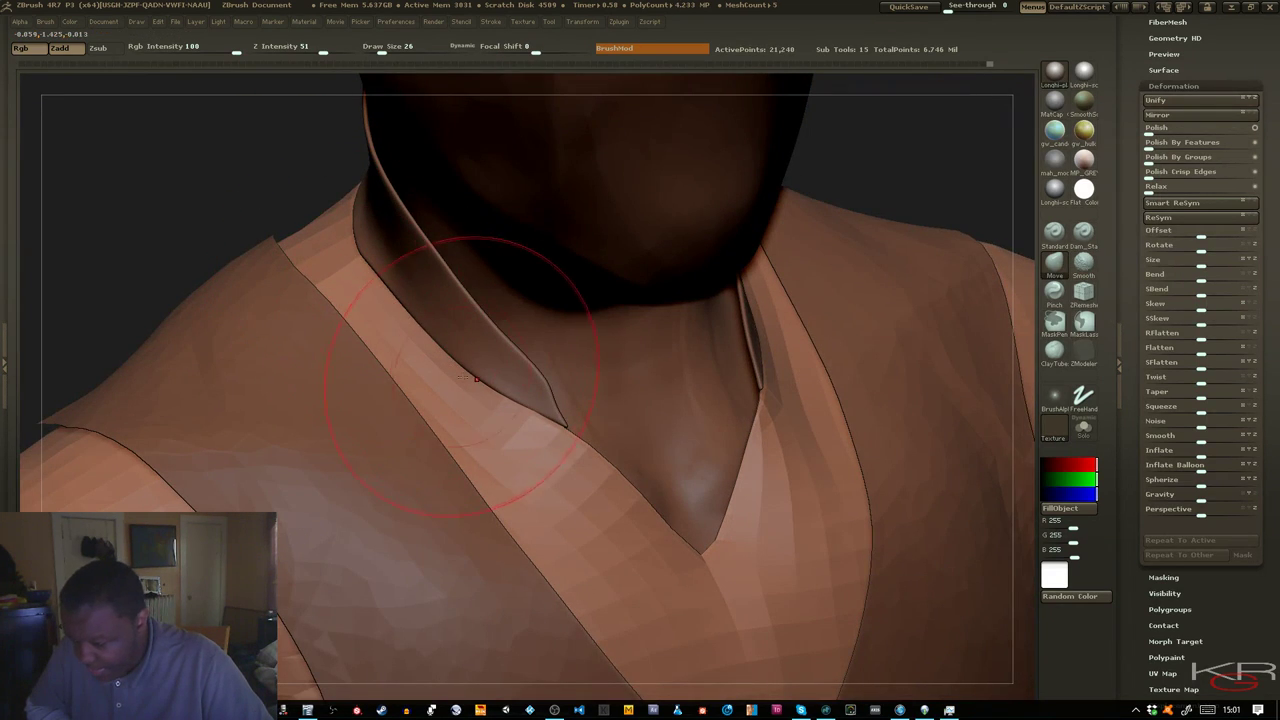
drag(508, 393, 509, 401)
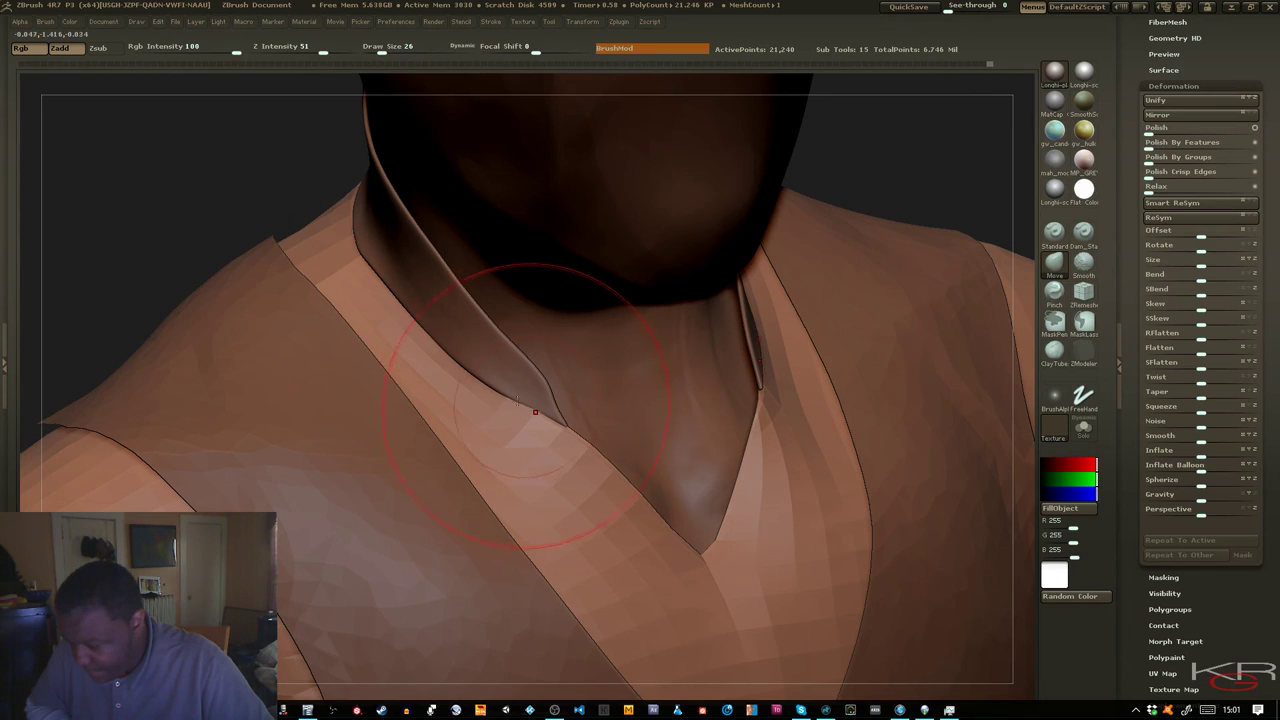
Adjust the shirt neckline beneath the collar's front tips and compare it with the next higher subdivision level
drag(246, 166, 233, 123)
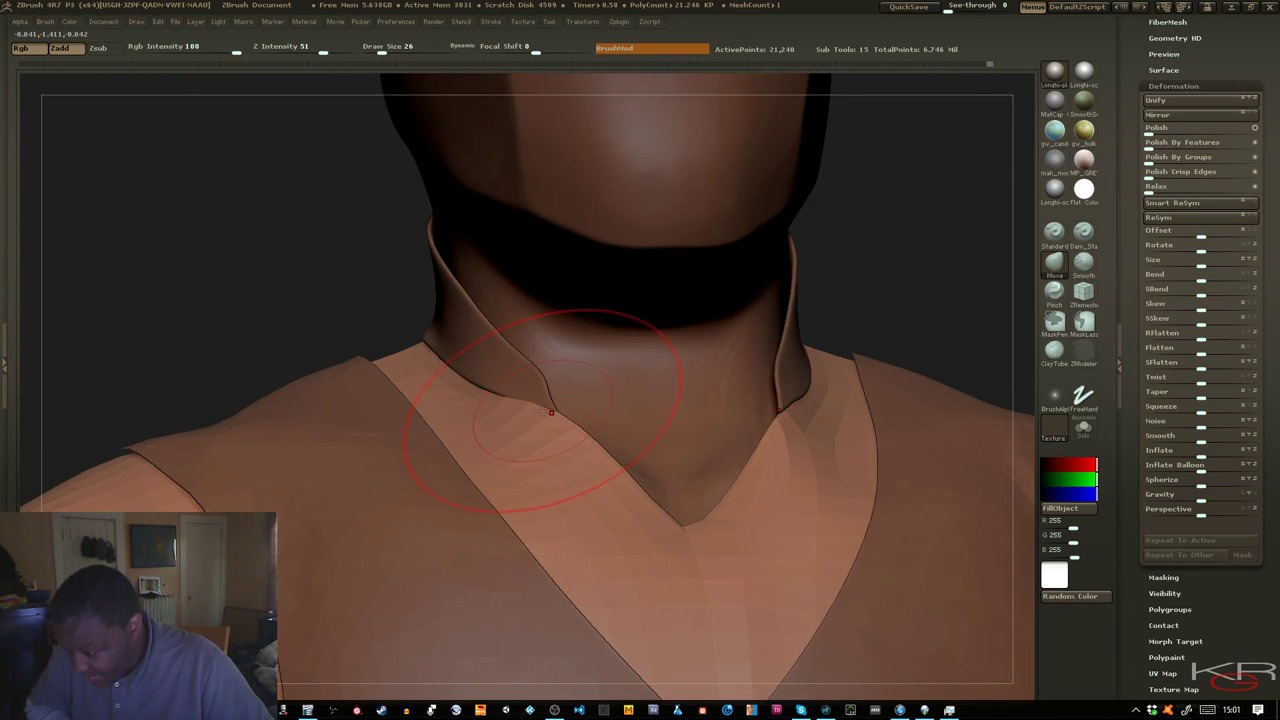
mouse_move(310, 243)
mouse_down()
mouse_move(317, 263)
mouse_move(380, 290)
mouse_up()
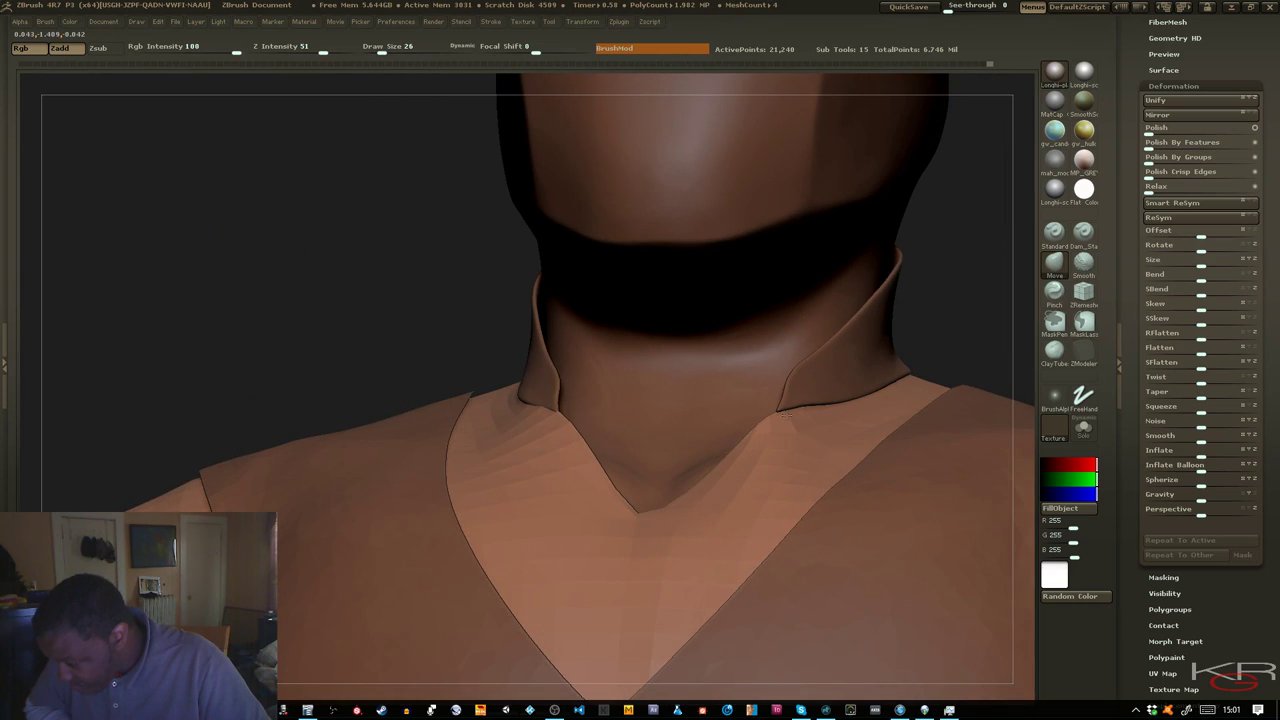
key(d)
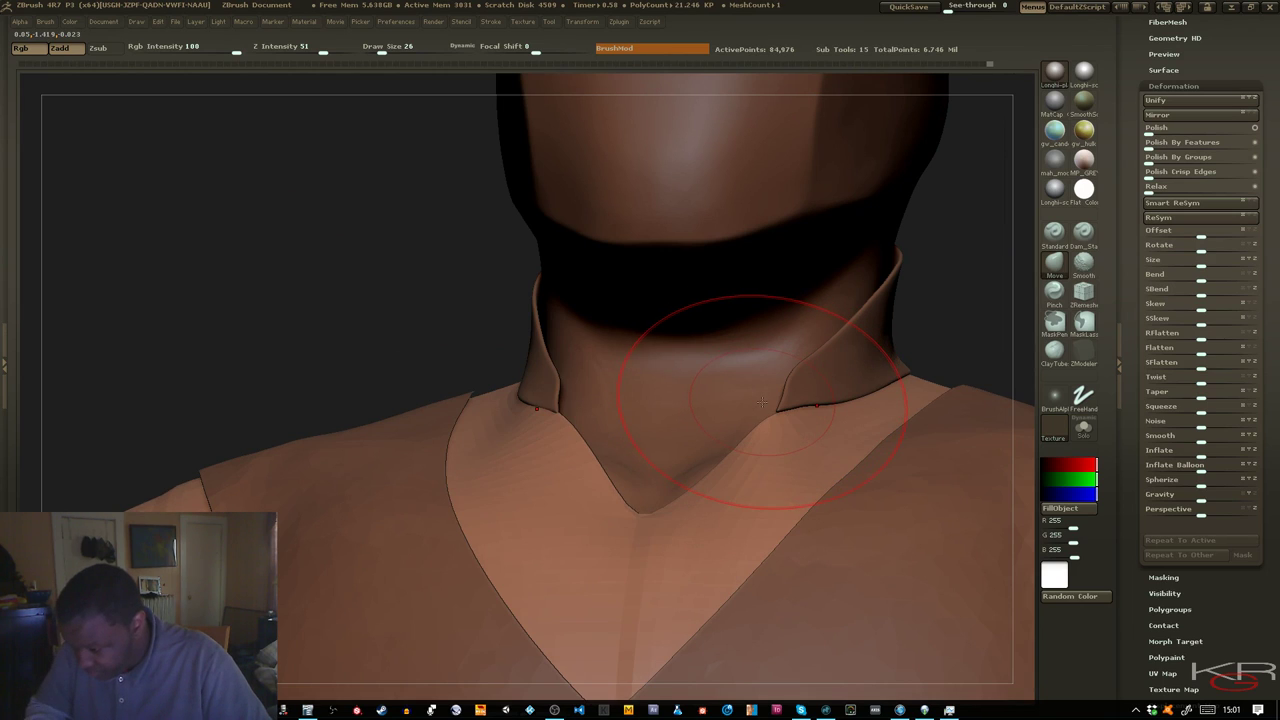
key(shift+d)
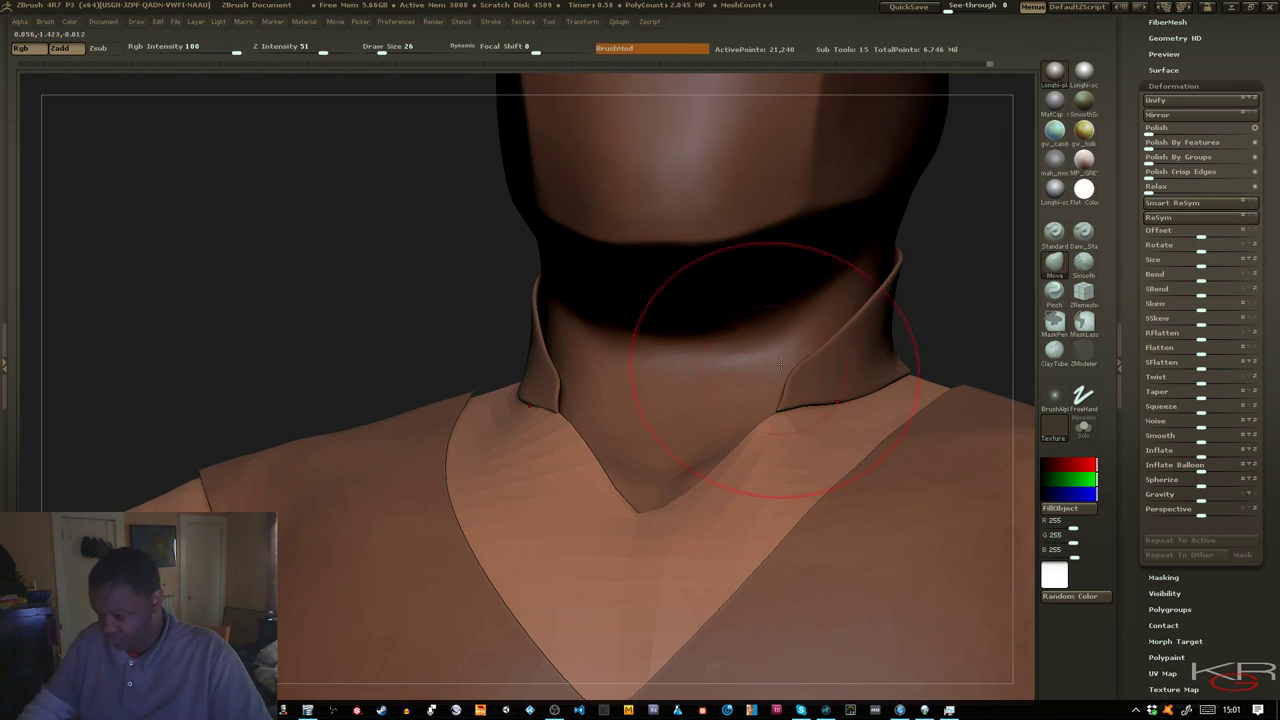
Fit the back and sides of the shirt neckline to the collar's lower edge with the Move brush
drag(943, 297, 829, 386)
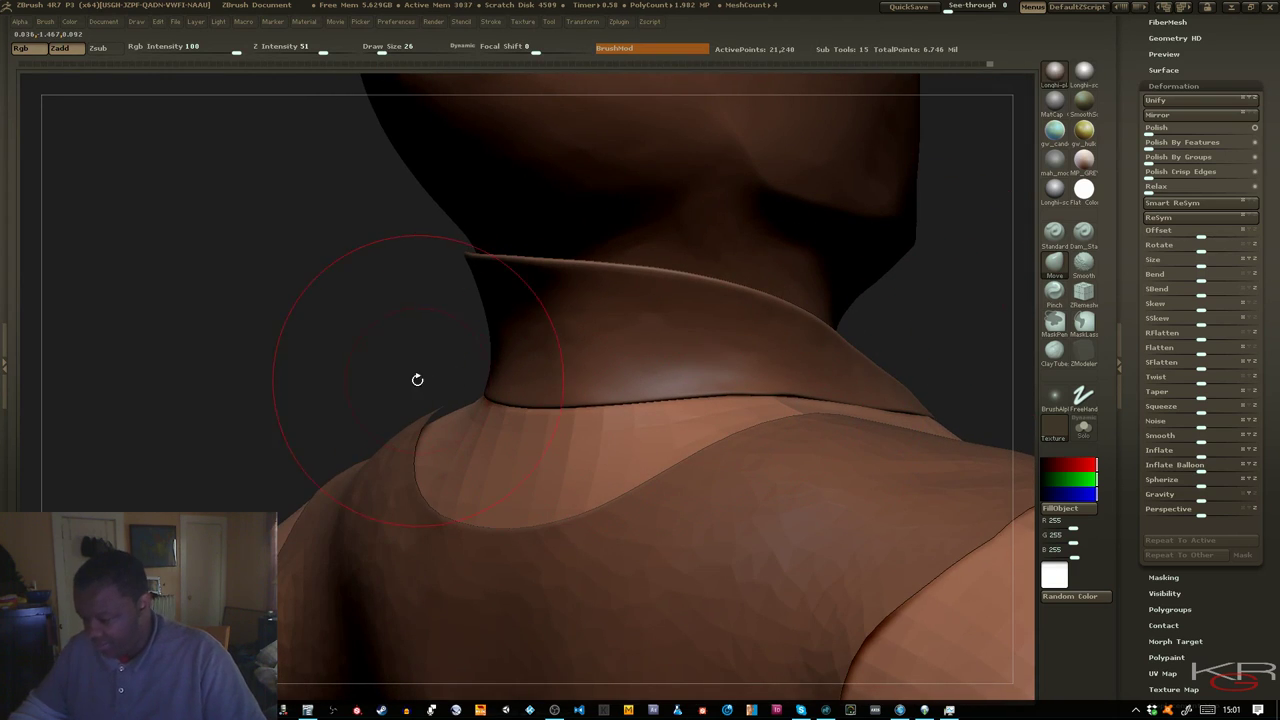
drag(403, 375, 403, 360)
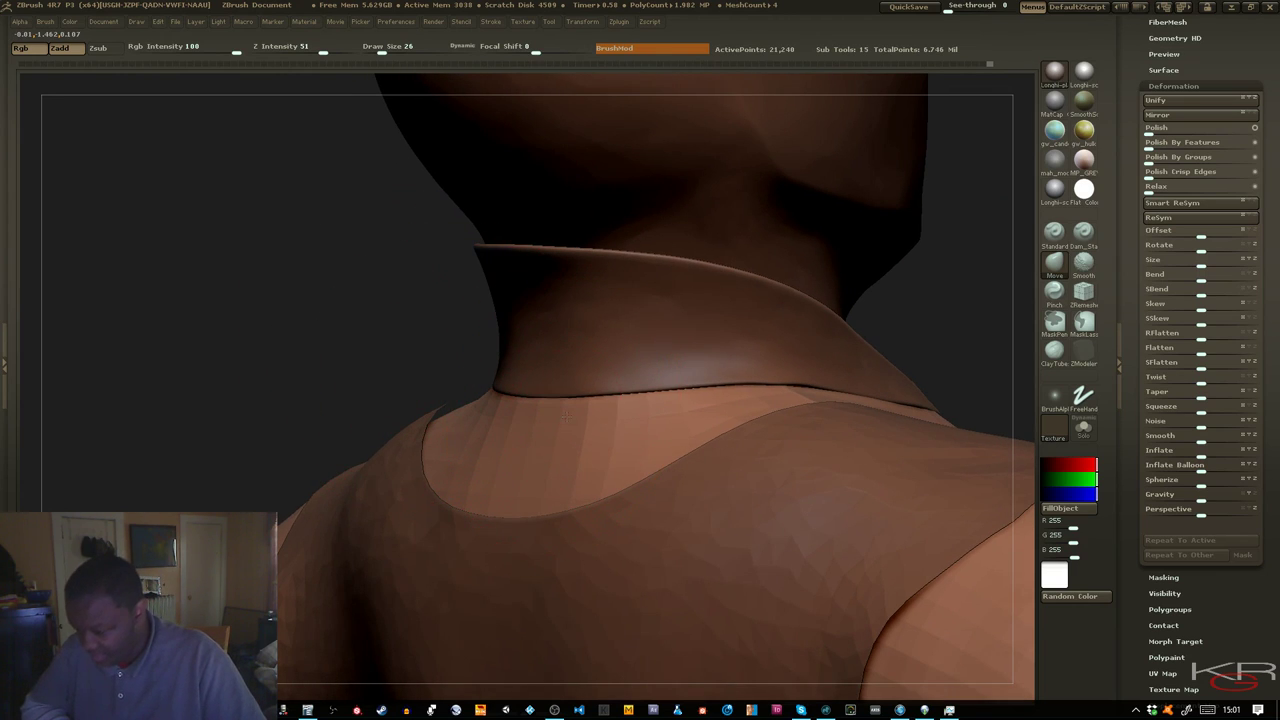
drag(440, 337, 530, 400)
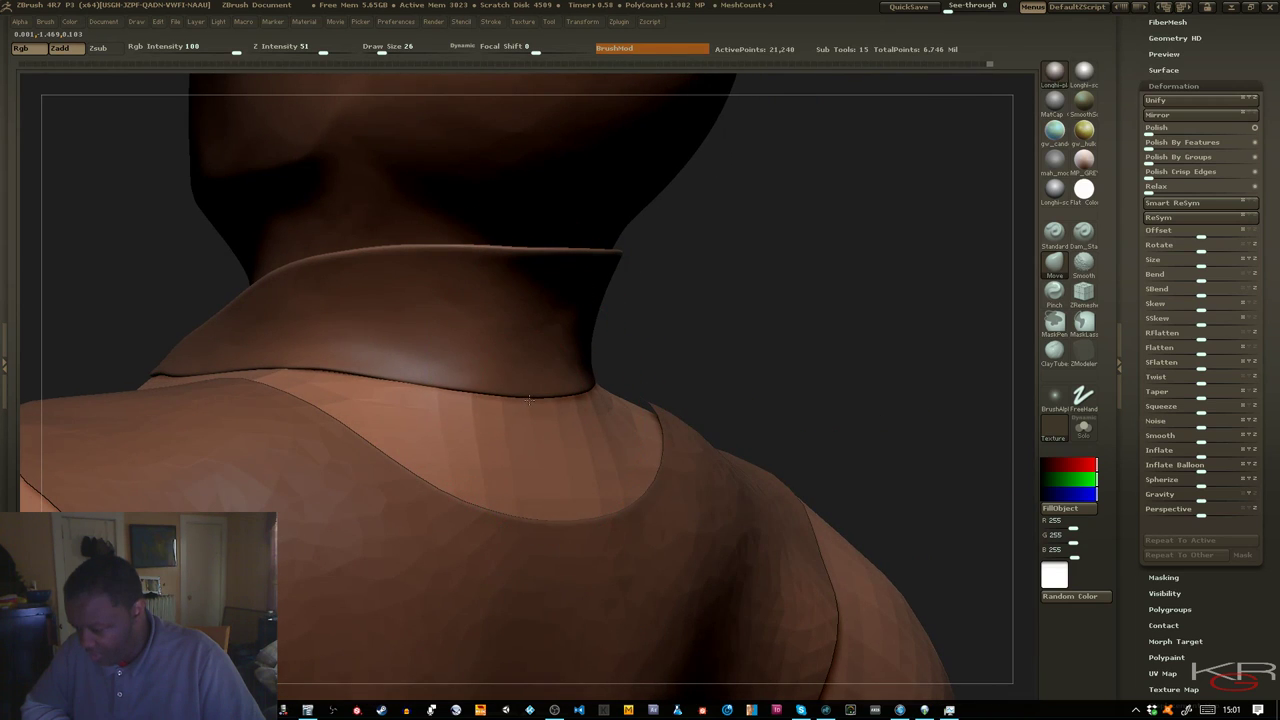
mouse_move(677, 357)
mouse_down()
mouse_move(711, 366)
mouse_move(689, 363)
mouse_up()
drag(457, 392, 456, 398)
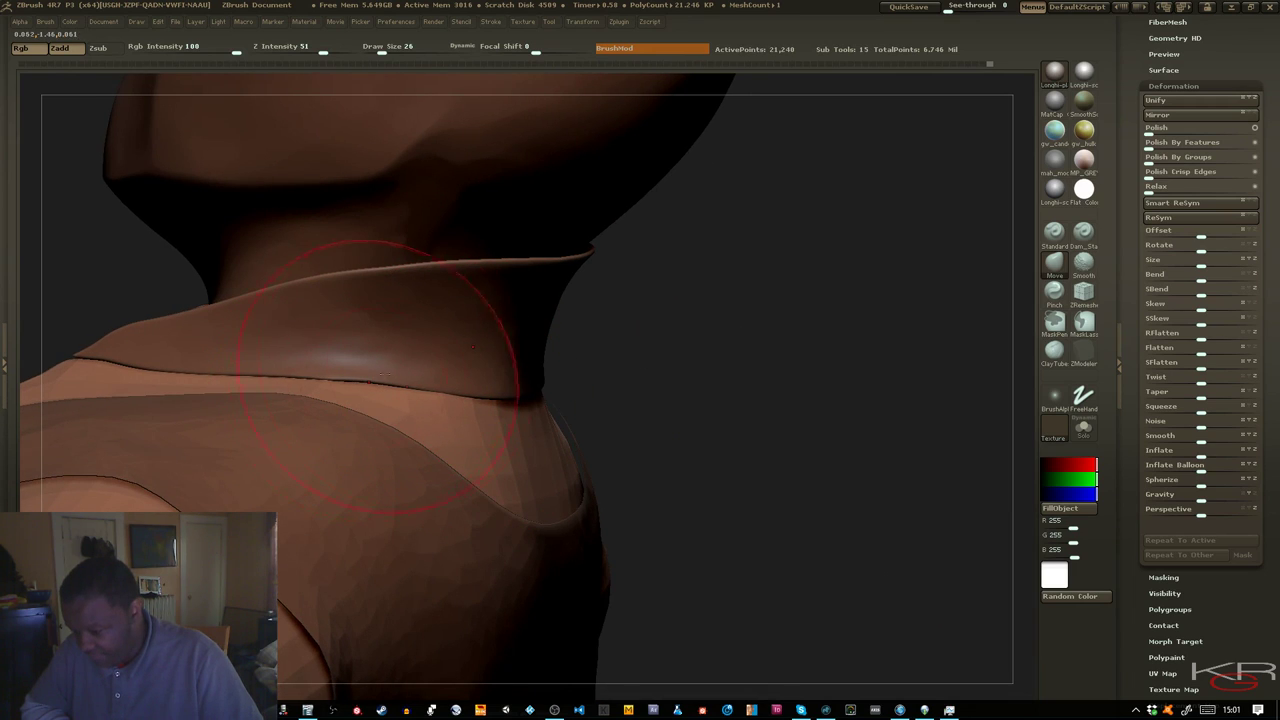
mouse_move(646, 363)
mouse_down()
mouse_move(828, 349)
mouse_move(784, 347)
mouse_up()
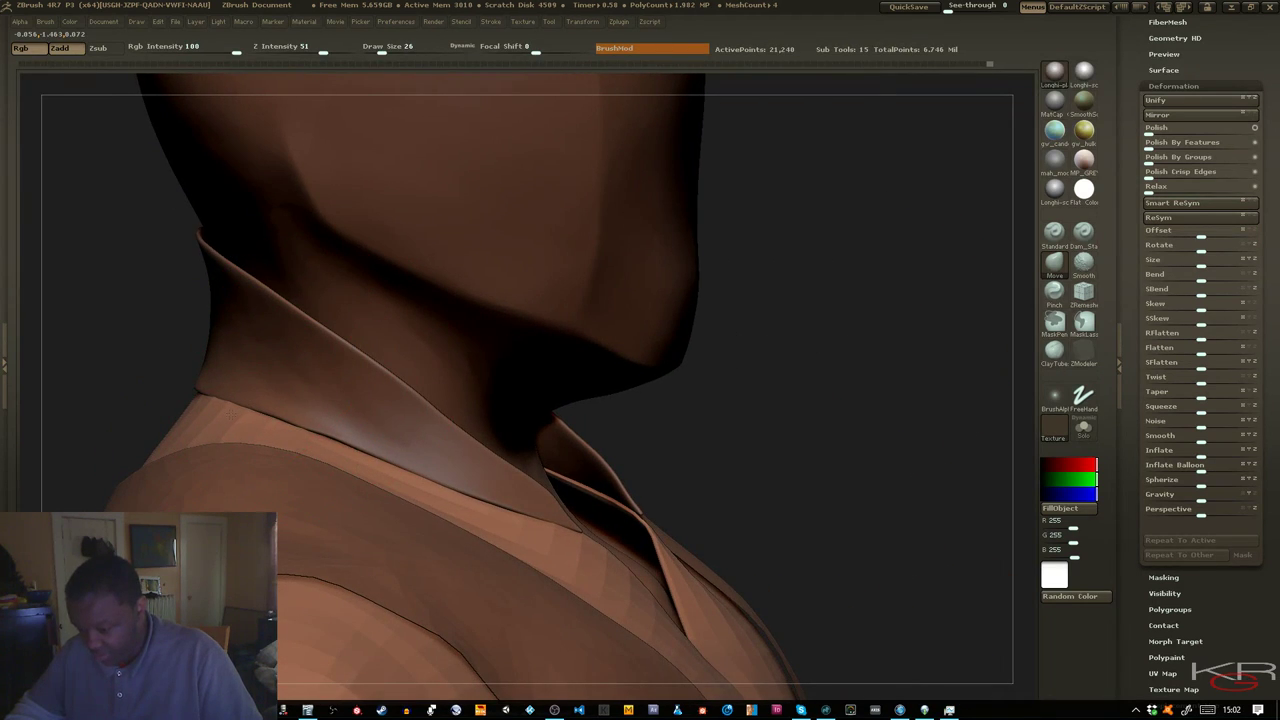
Raise the shirt one subdivision level and refine its neckline along the back and side of the collar
drag(143, 446, 148, 367)
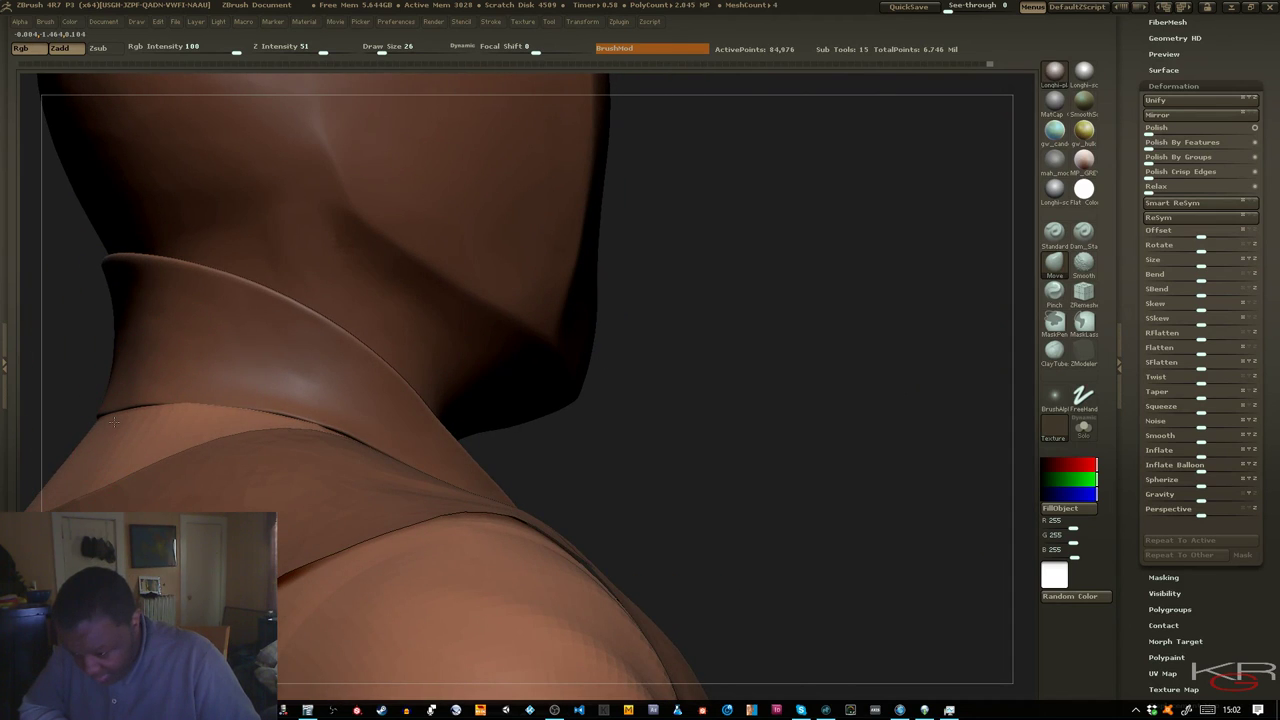
mouse_move(629, 455)
mouse_down()
mouse_move(657, 449)
mouse_move(645, 432)
mouse_up()
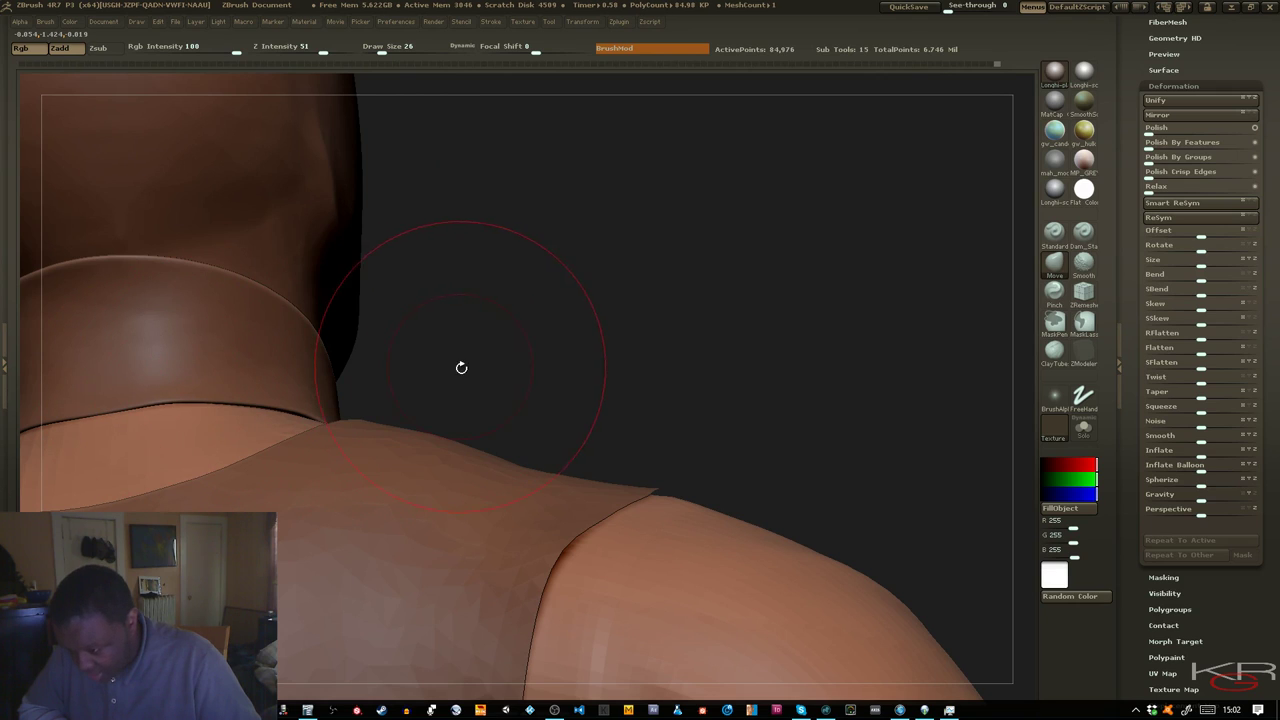
drag(460, 366, 374, 378)
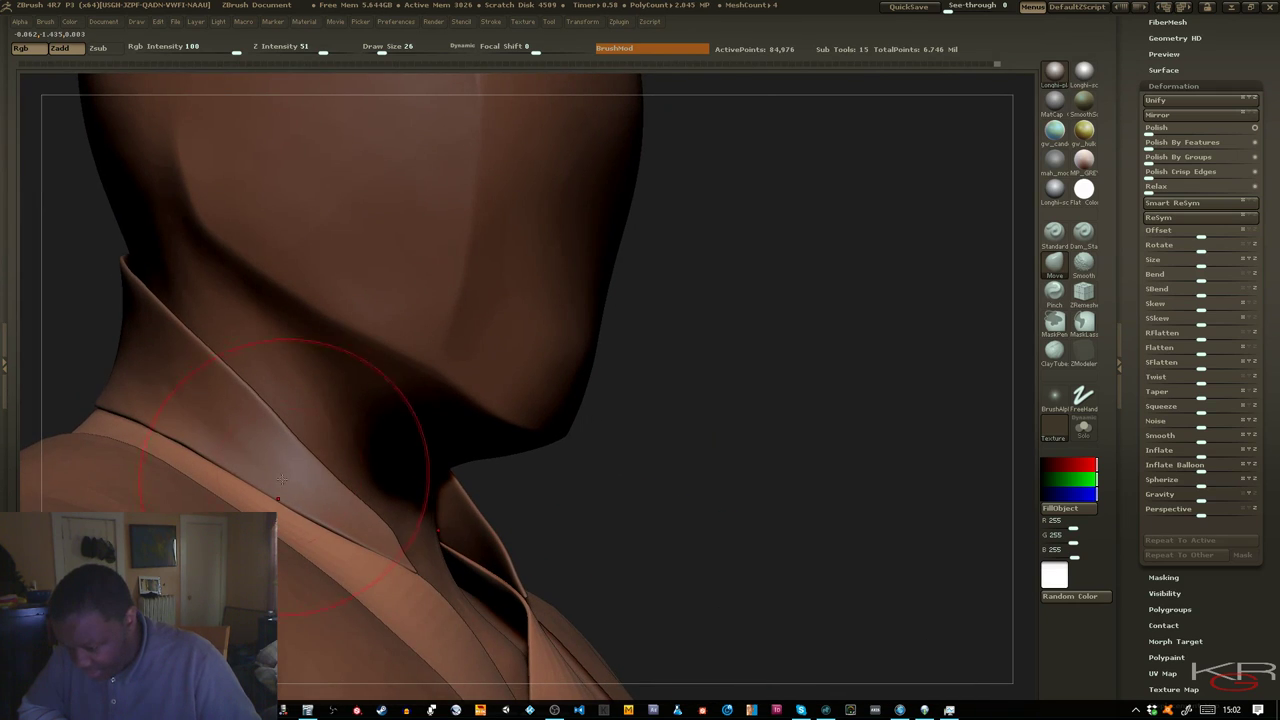
key(bracketleft)
key(bracketleft)
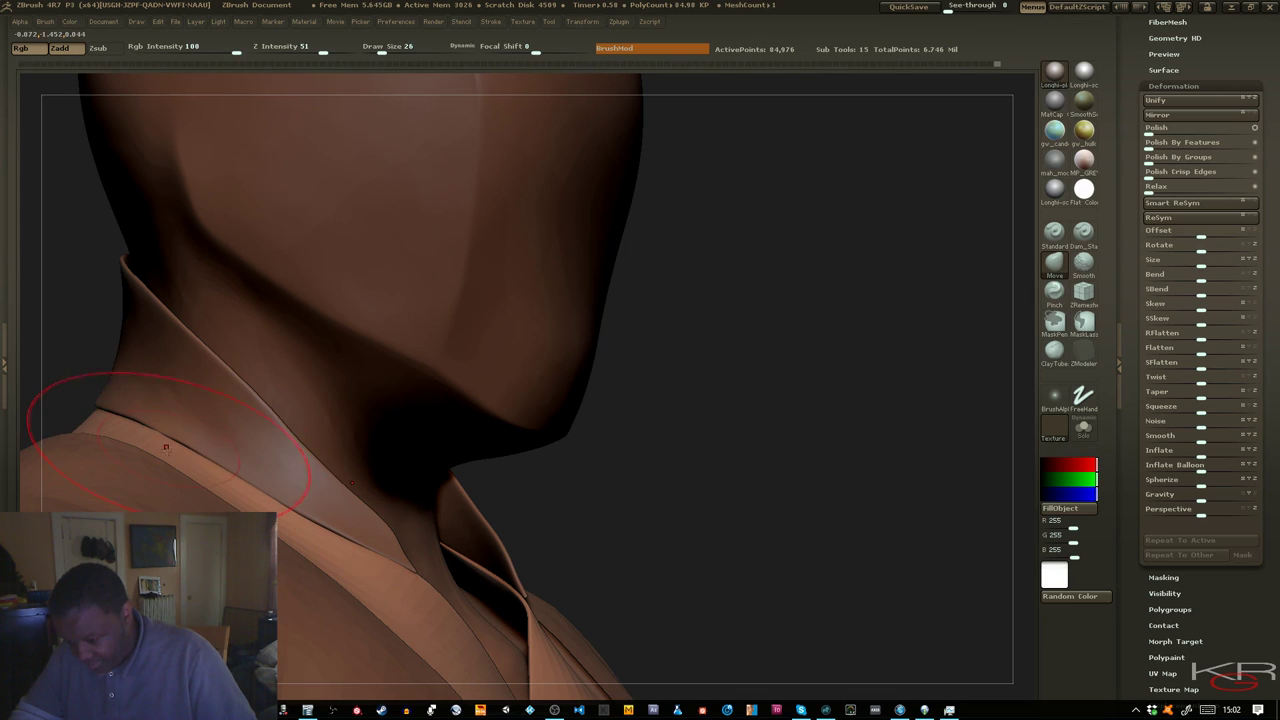
drag(62, 354, 114, 400)
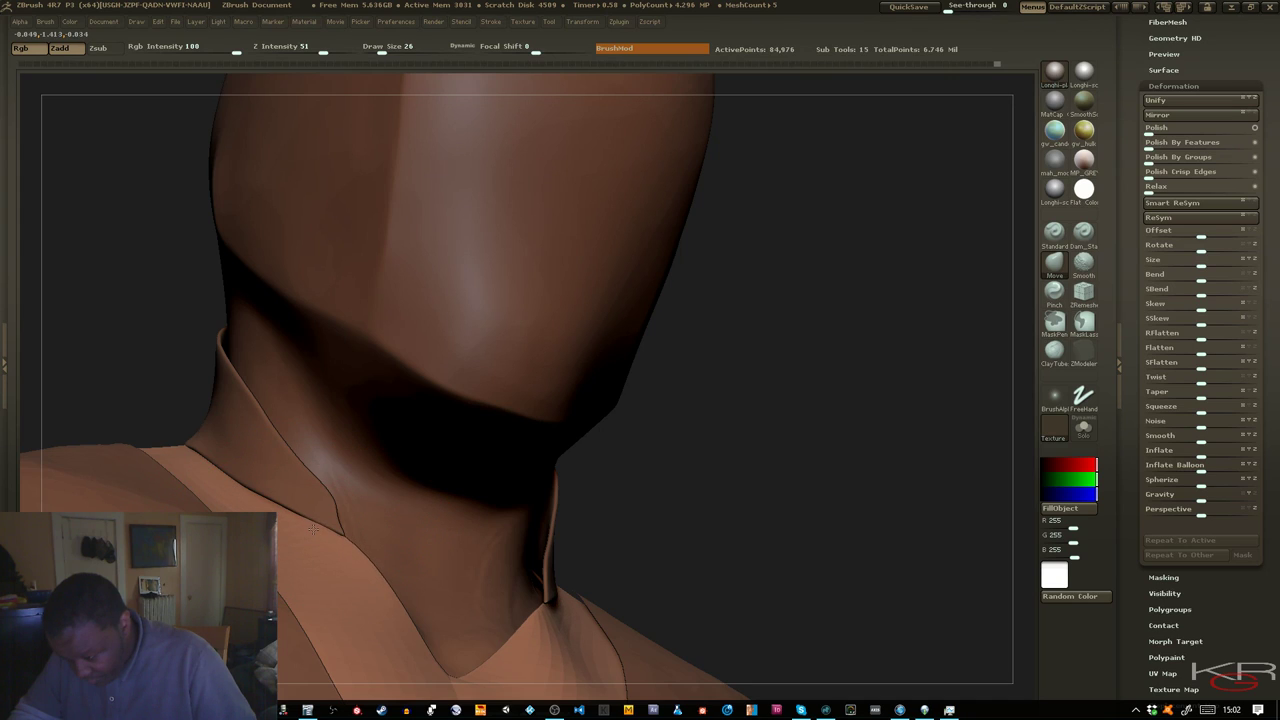
Close the remaining gaps between the shirt neckline and the collar's front, reducing the Move brush to draw size 9
drag(602, 503, 576, 487)
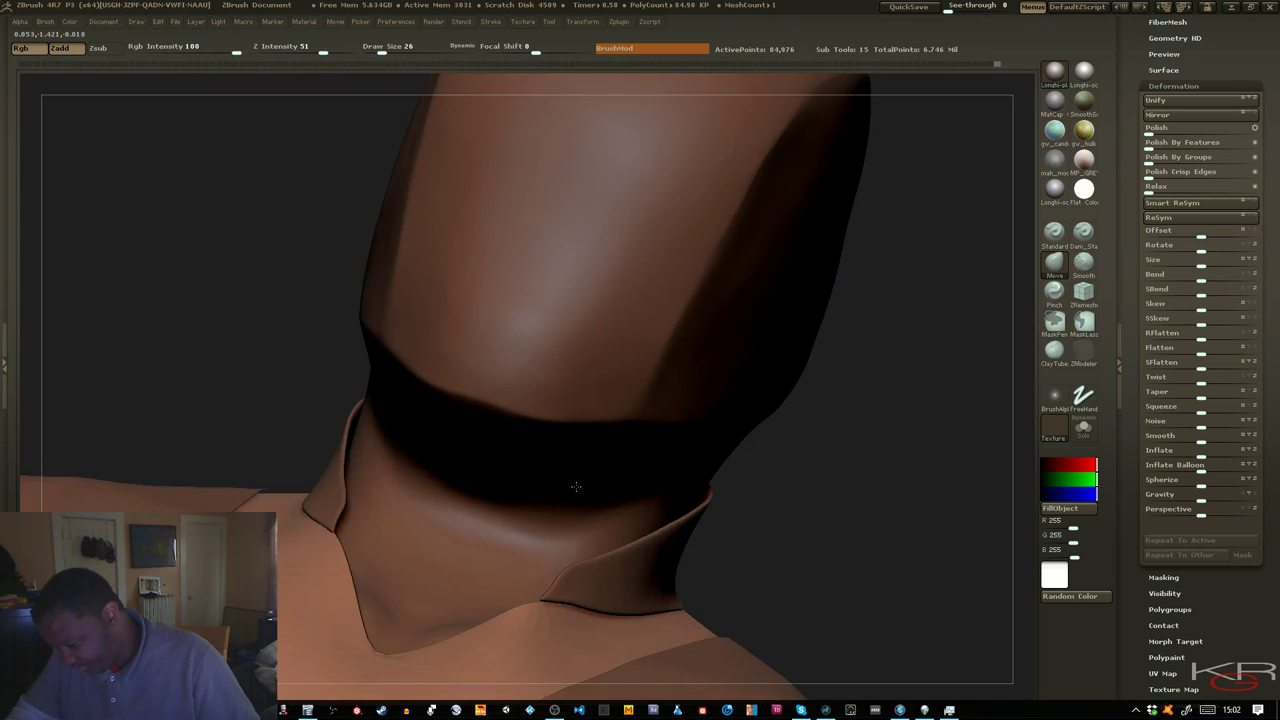
mouse_move(576, 487)
right_down()
mouse_move(564, 480)
mouse_move(578, 494)
right_up()
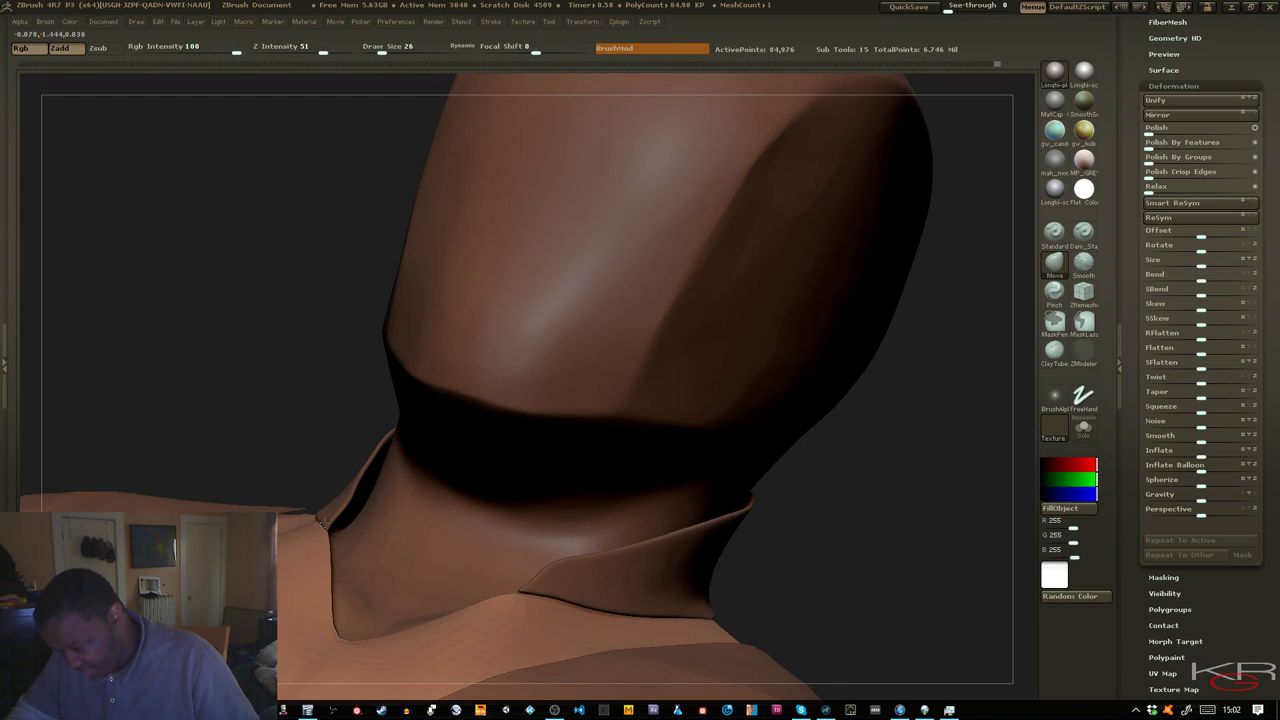
mouse_move(277, 436)
mouse_down()
mouse_move(302, 442)
mouse_move(300, 471)
mouse_up()
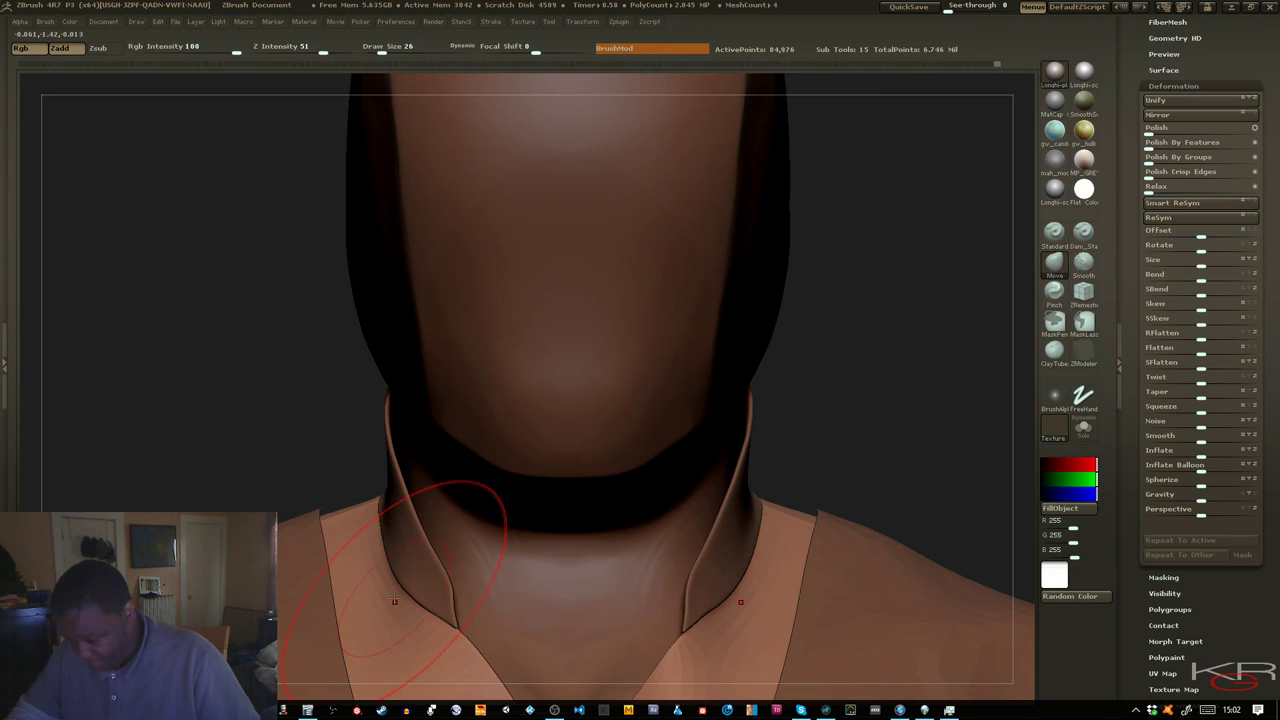
drag(309, 449, 380, 537)
key([)
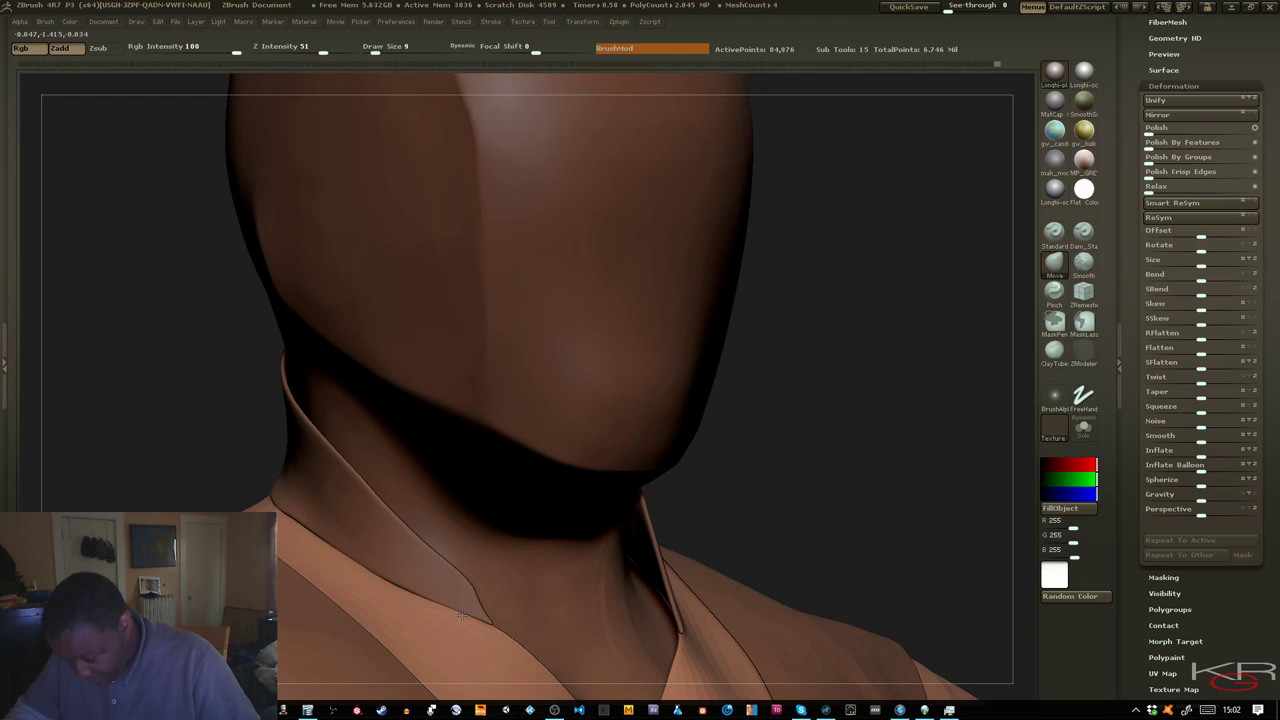
drag(431, 599, 427, 597)
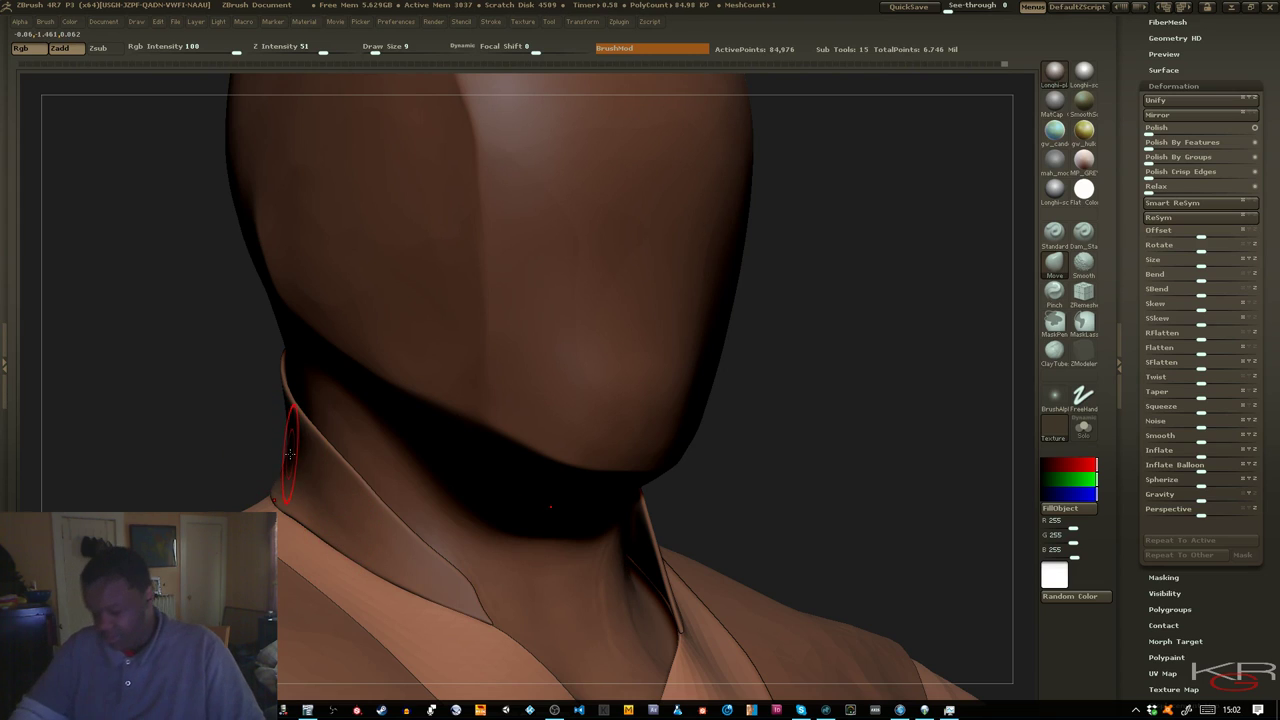
Check the whole figure from the front, isolate the shirt and raise it one subdivision level
key(f)
drag(243, 484, 237, 471)
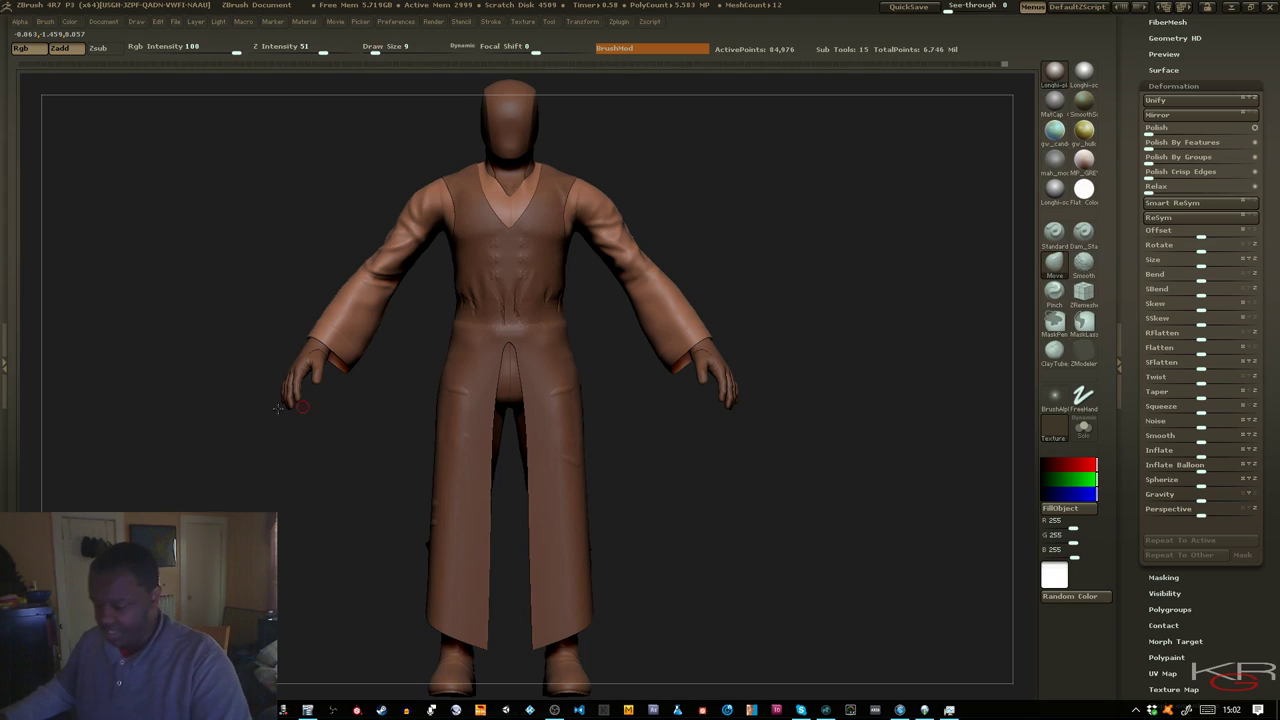
click(1083, 428)
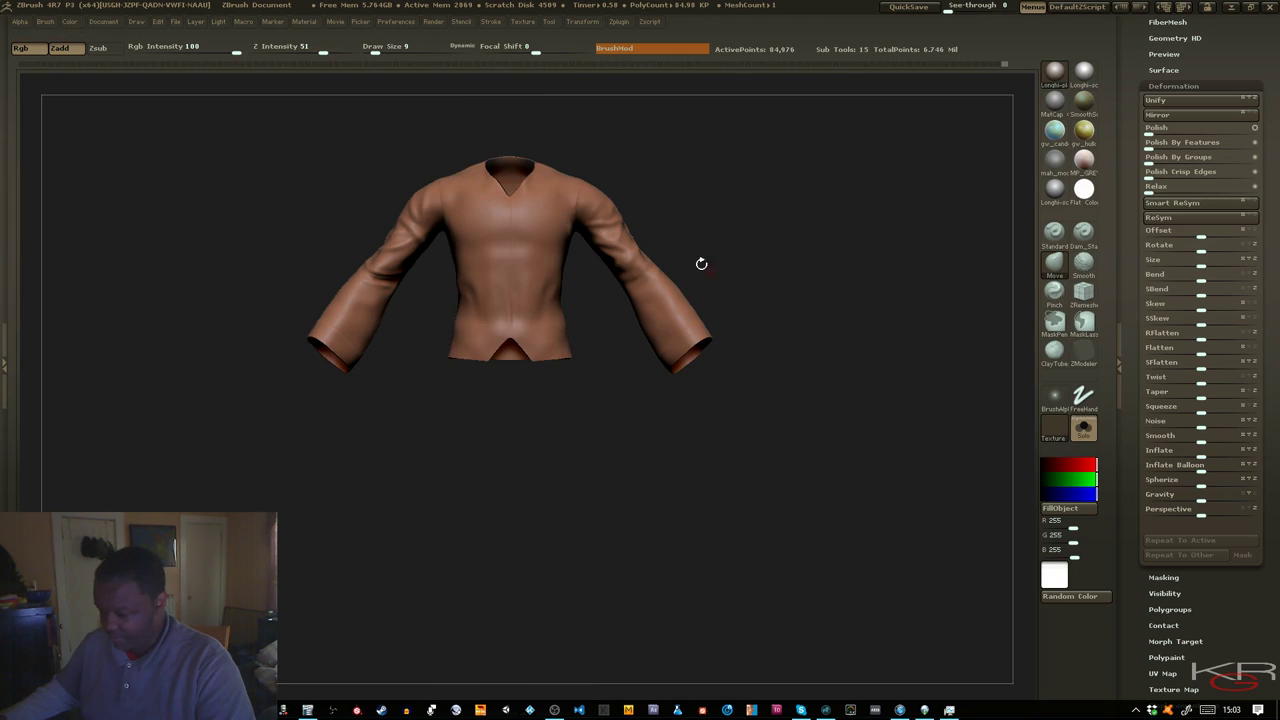
key(f)
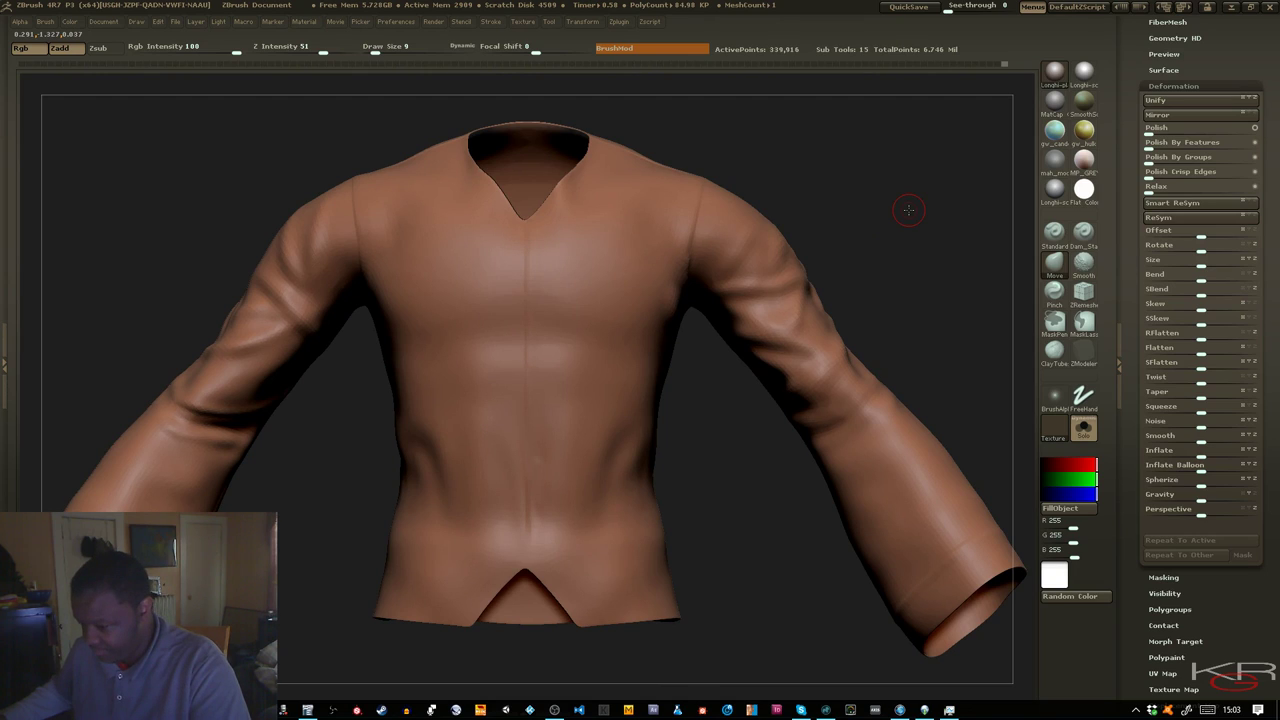
Lower the shirt one subdivision level and sculpt folds on the upper sleeves with the Standard brush, smoothing and reducing draw size to 8
key(shift)
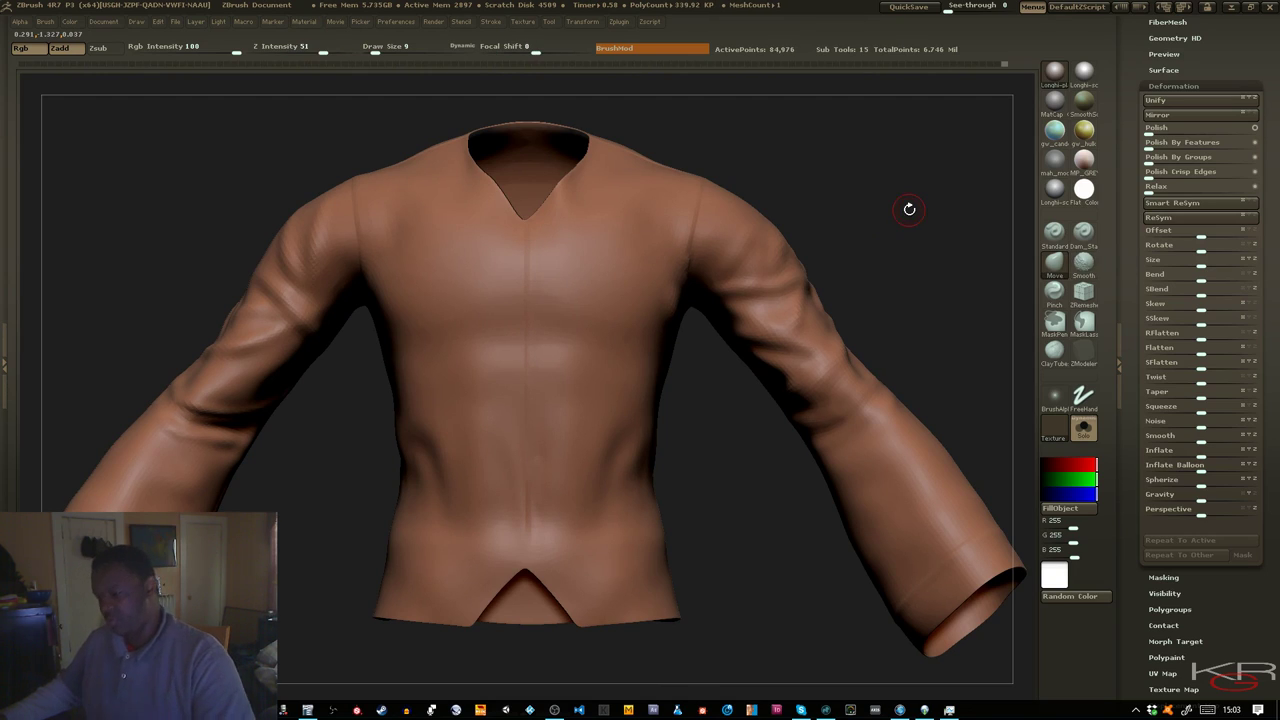
click(1047, 231)
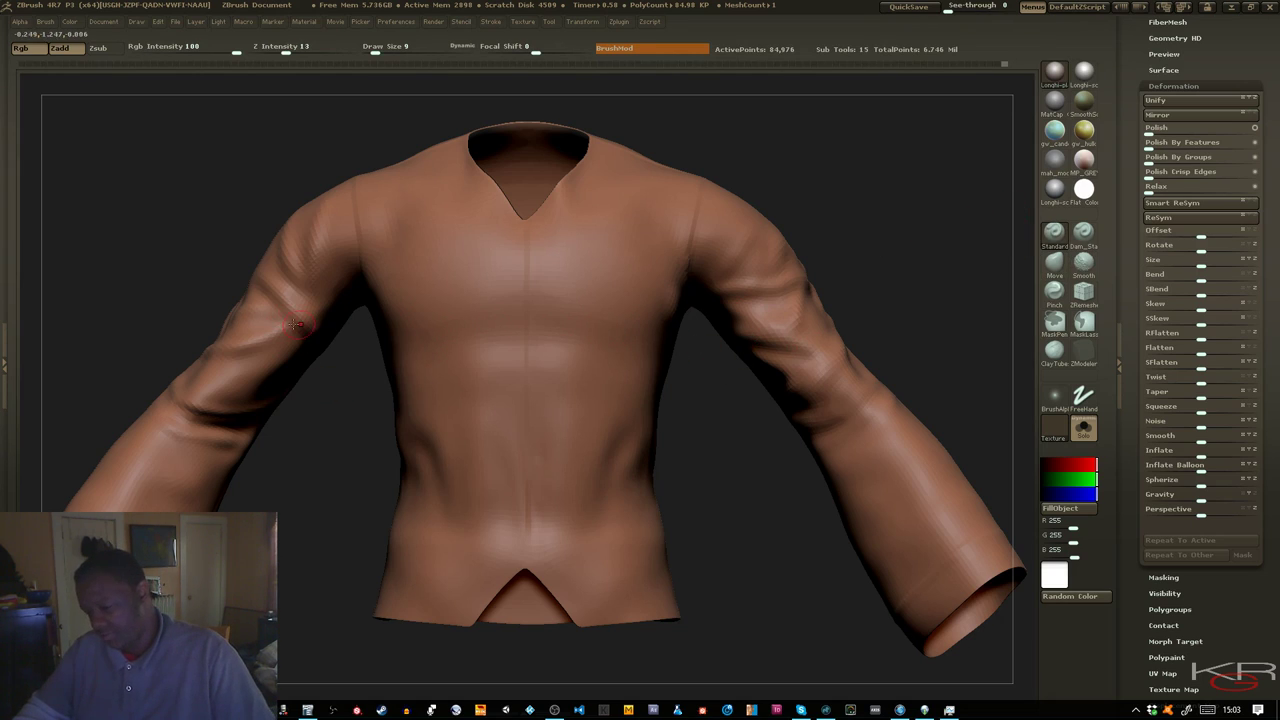
key(shift)
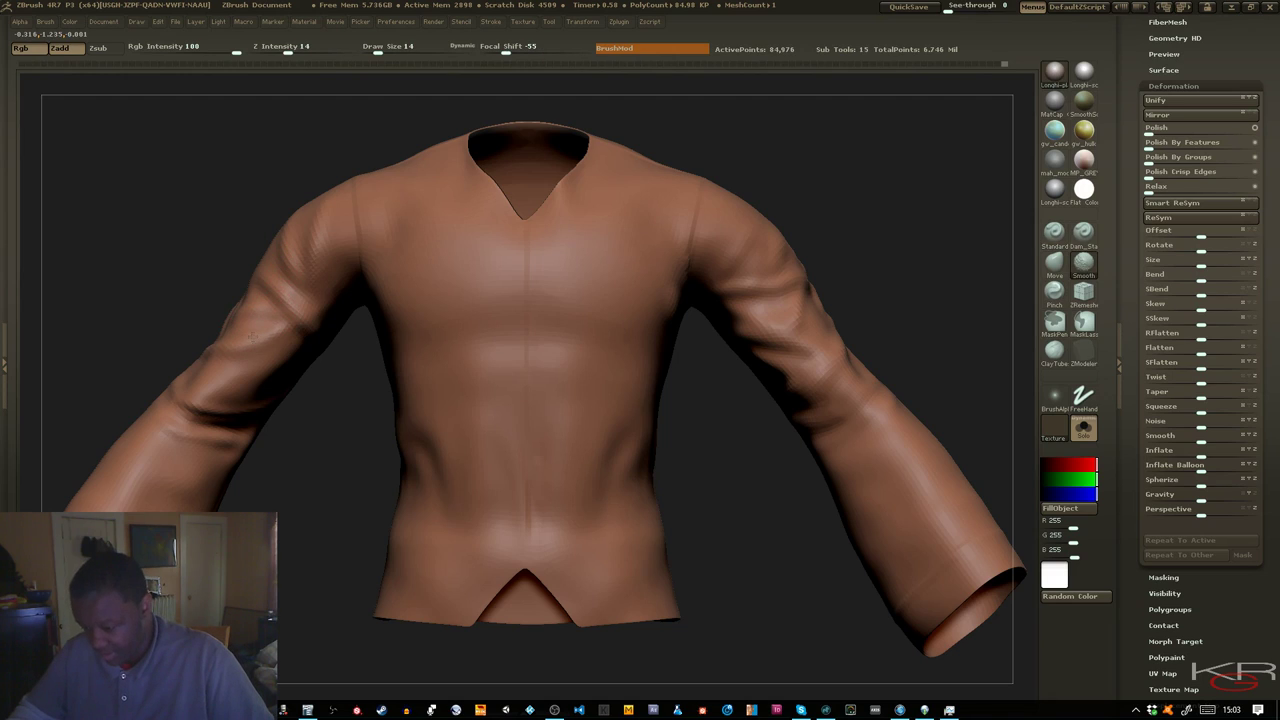
shift+drag(253, 349, 256, 336)
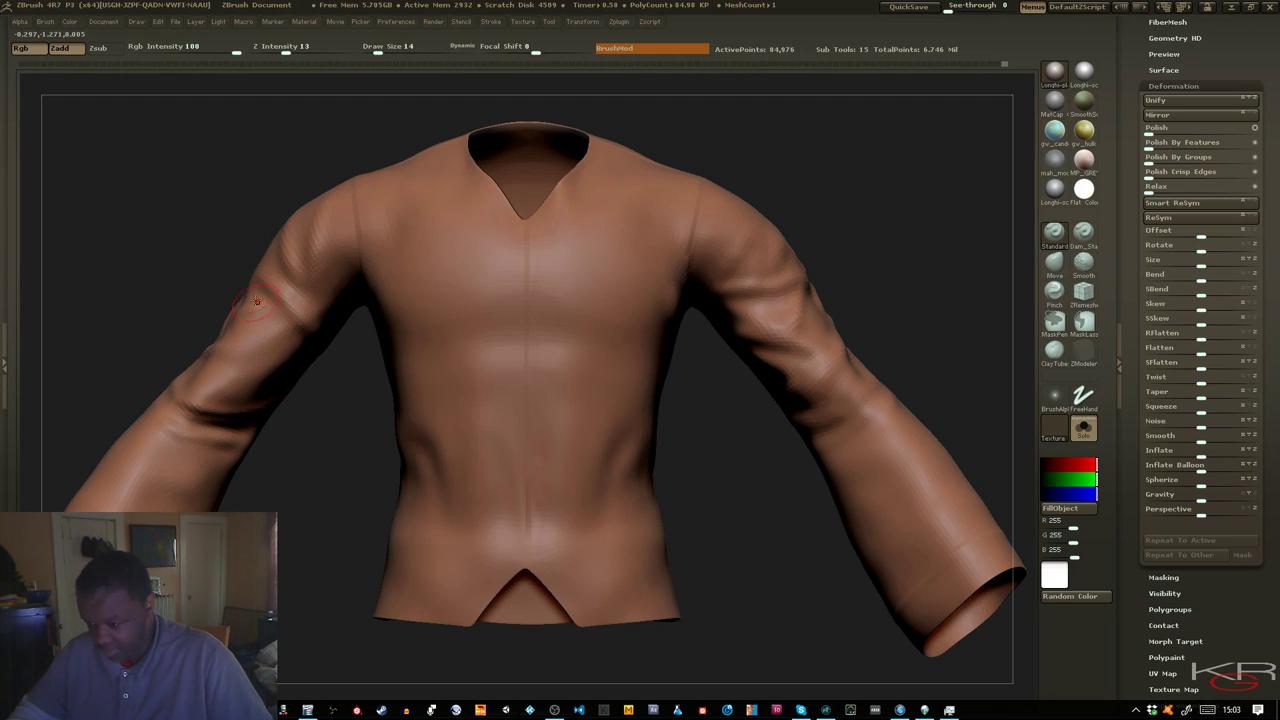
key(bracketleft)
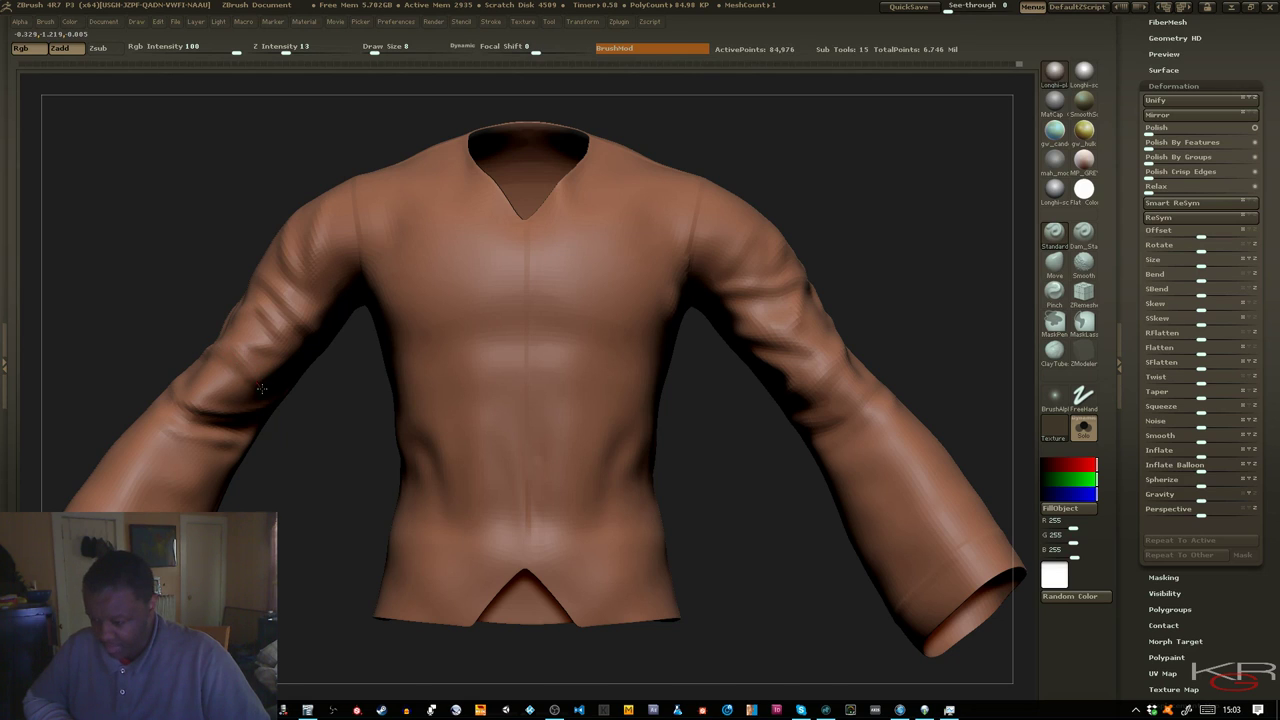
drag(154, 320, 134, 280)
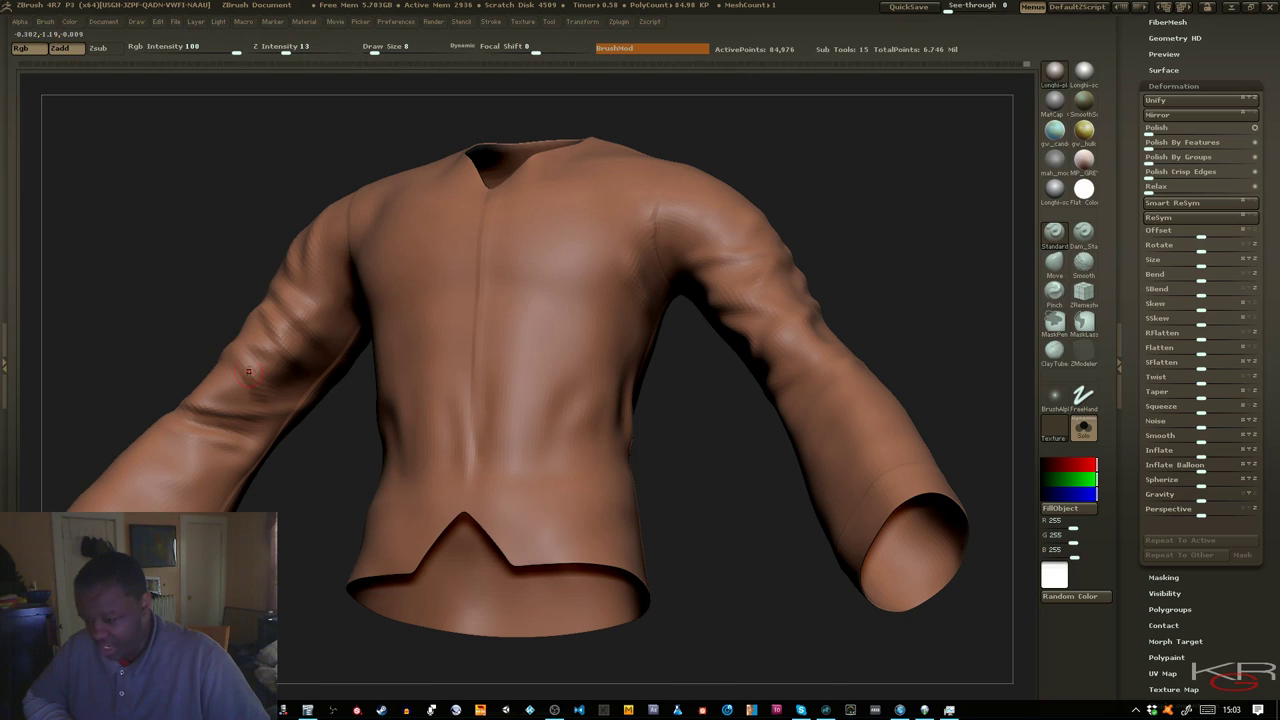
shift+drag(171, 271, 240, 355)
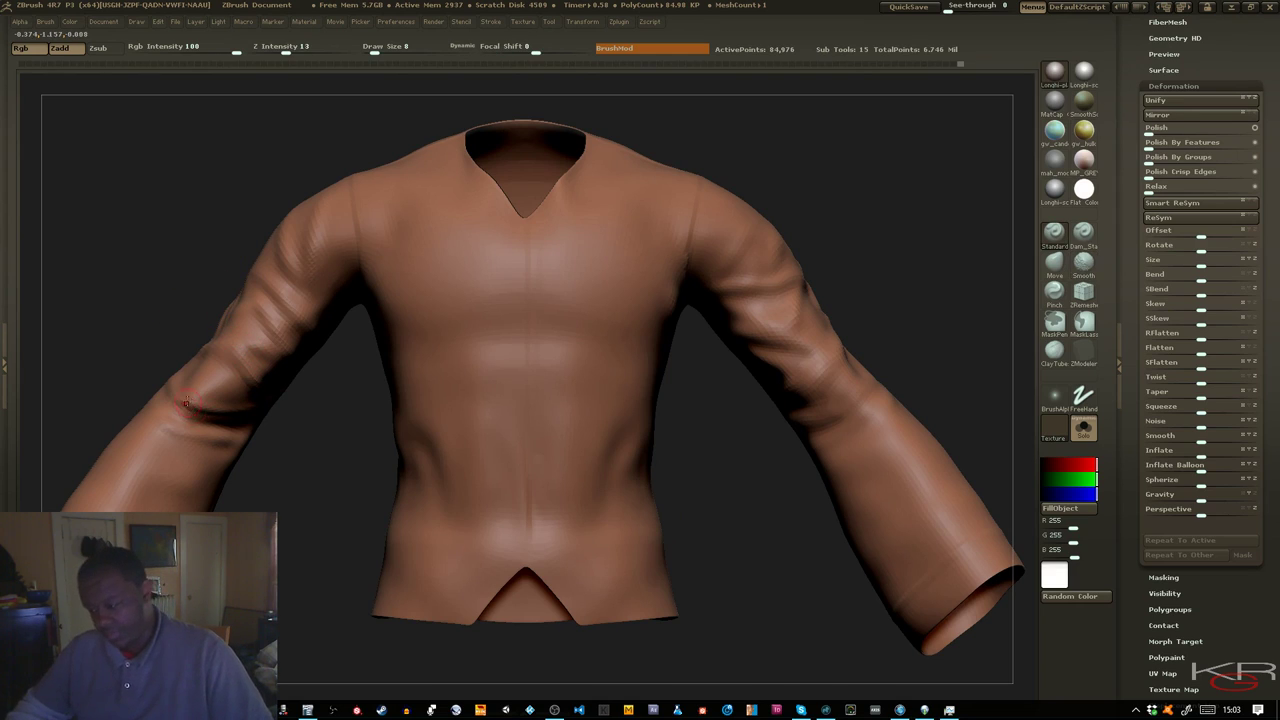
Refine and smooth the sleeve folds around the elbow at draw size 7, switching up one subdivision level and back down
key(shift)
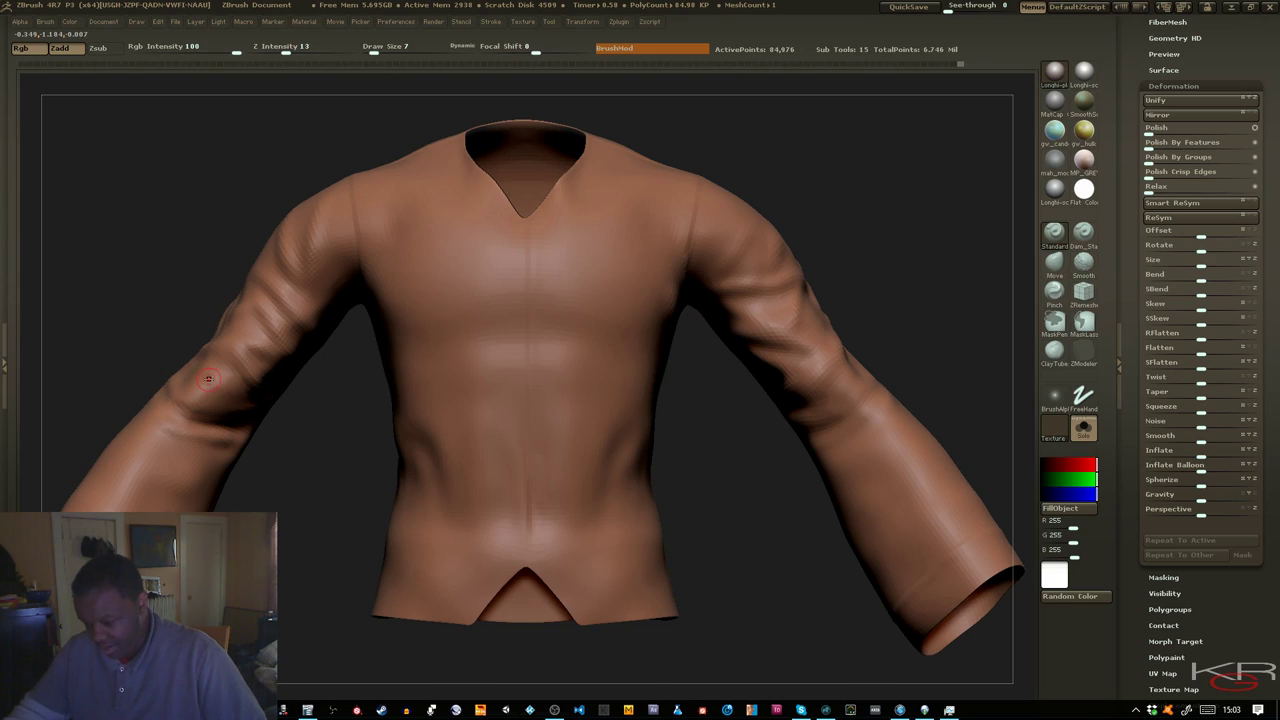
key(ctrl+d)
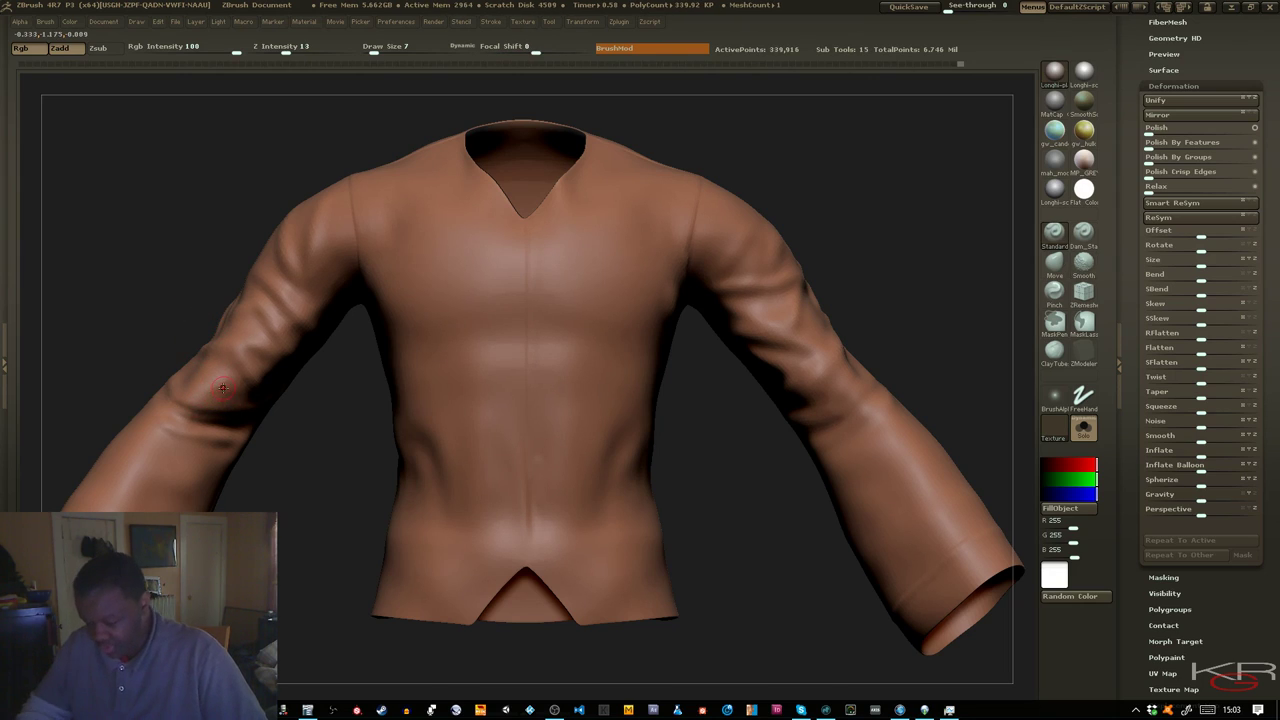
key(shift)
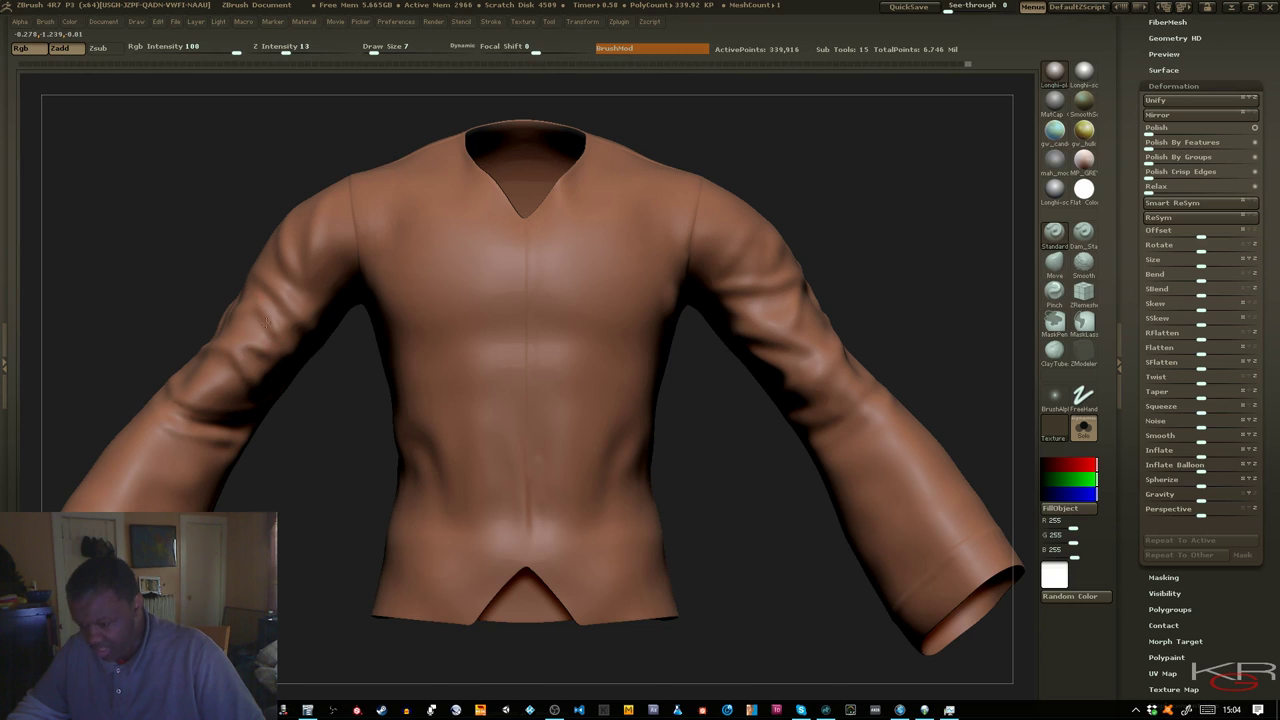
drag(237, 263, 237, 305)
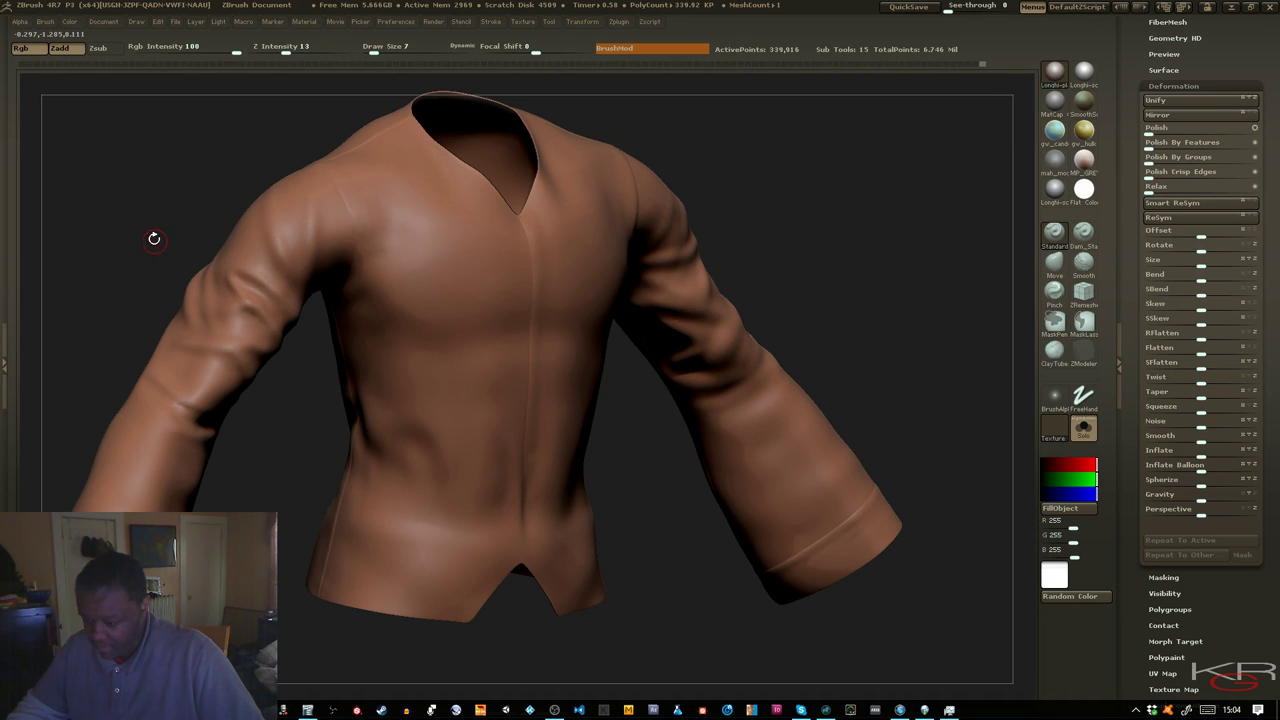
drag(154, 238, 232, 320)
key(shift+d)
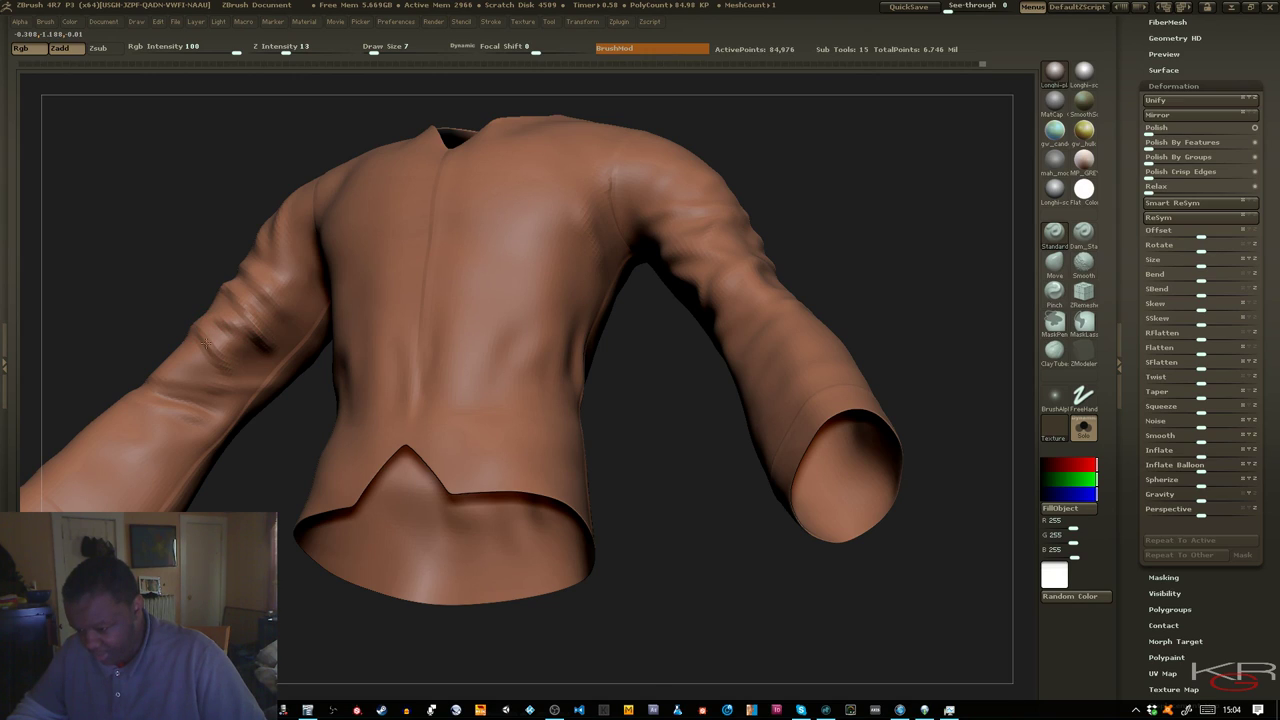
mouse_move(233, 324)
shift+mouse_down()
mouse_move(199, 334)
mouse_move(207, 343)
mouse_move(201, 323)
mouse_move(228, 327)
shift+mouse_up()
shift+drag(166, 260, 198, 273)
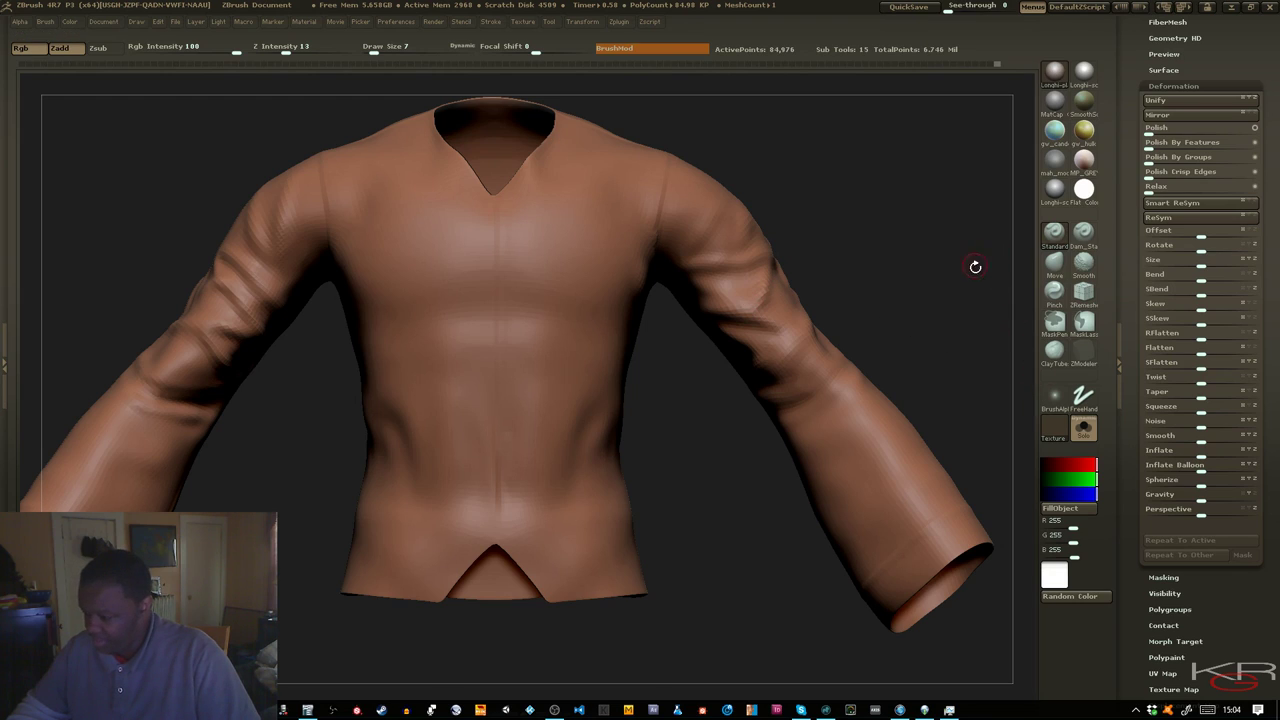
Show the whole figure again and lower the shirt by one more subdivision level
click(1080, 432)
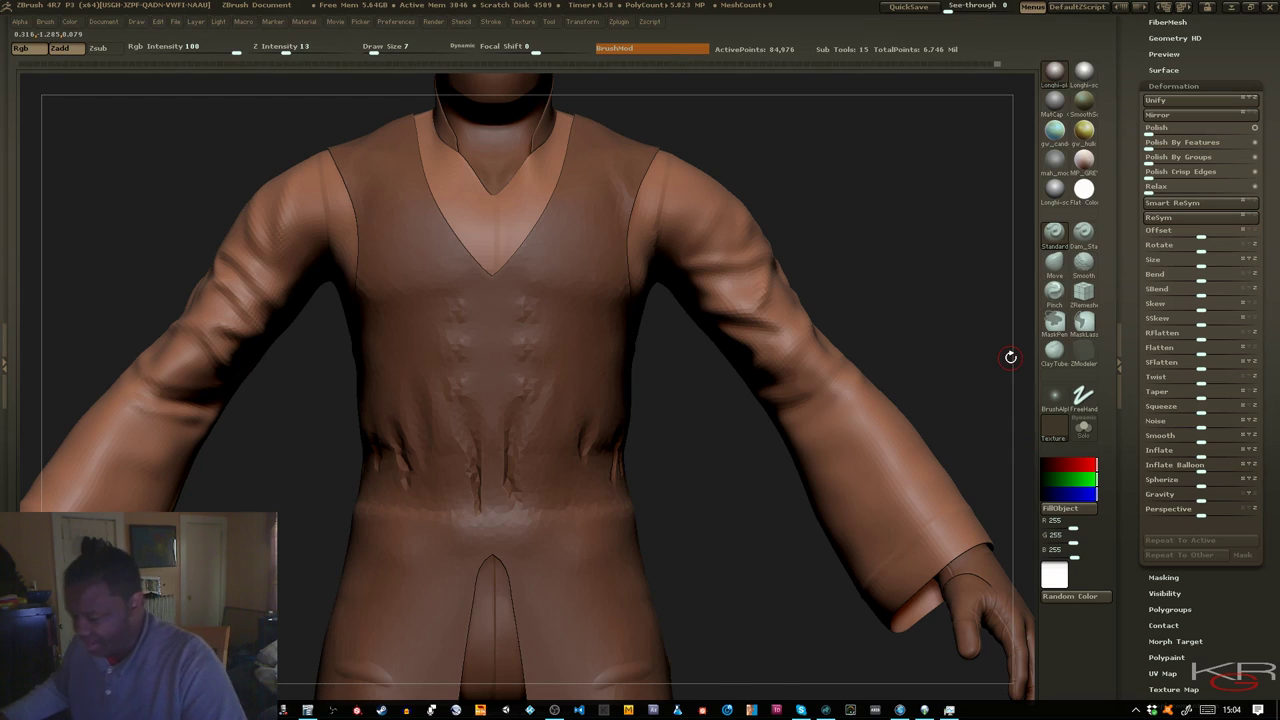
key(ctrl)
ctrl+right_drag(953, 315, 921, 220)
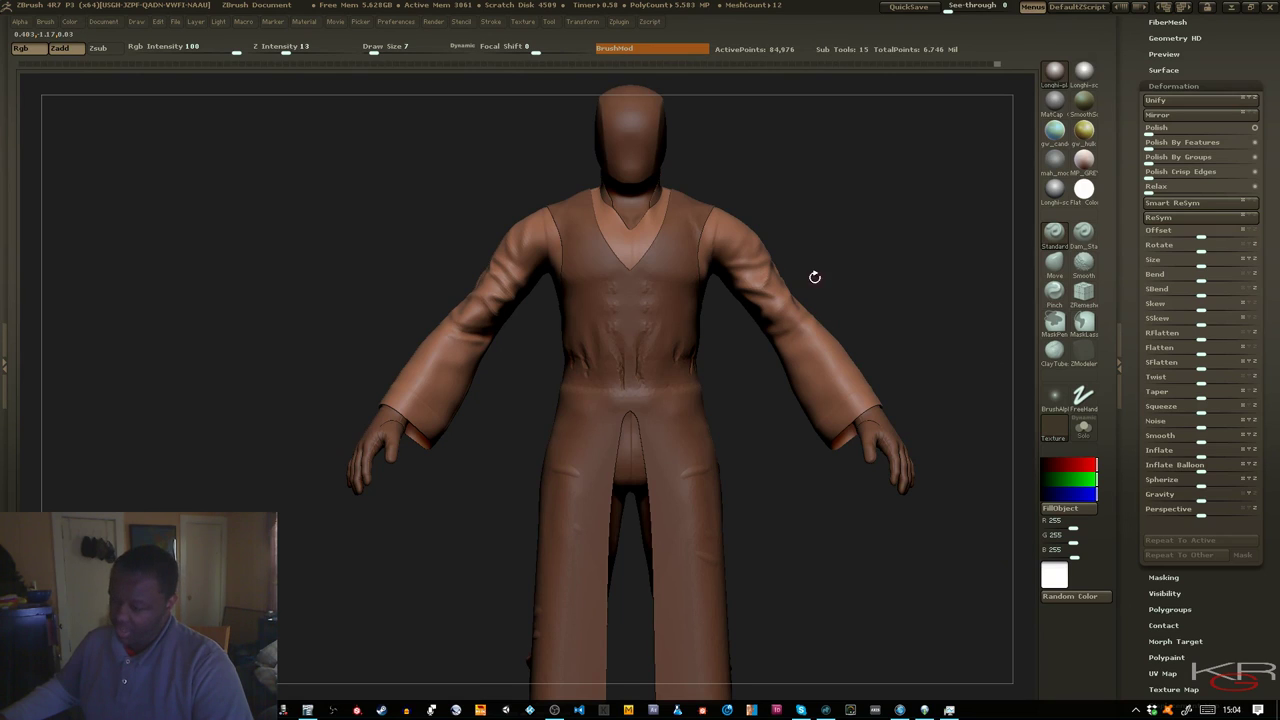
alt+right_drag(790, 300, 709, 341)
key(shift)
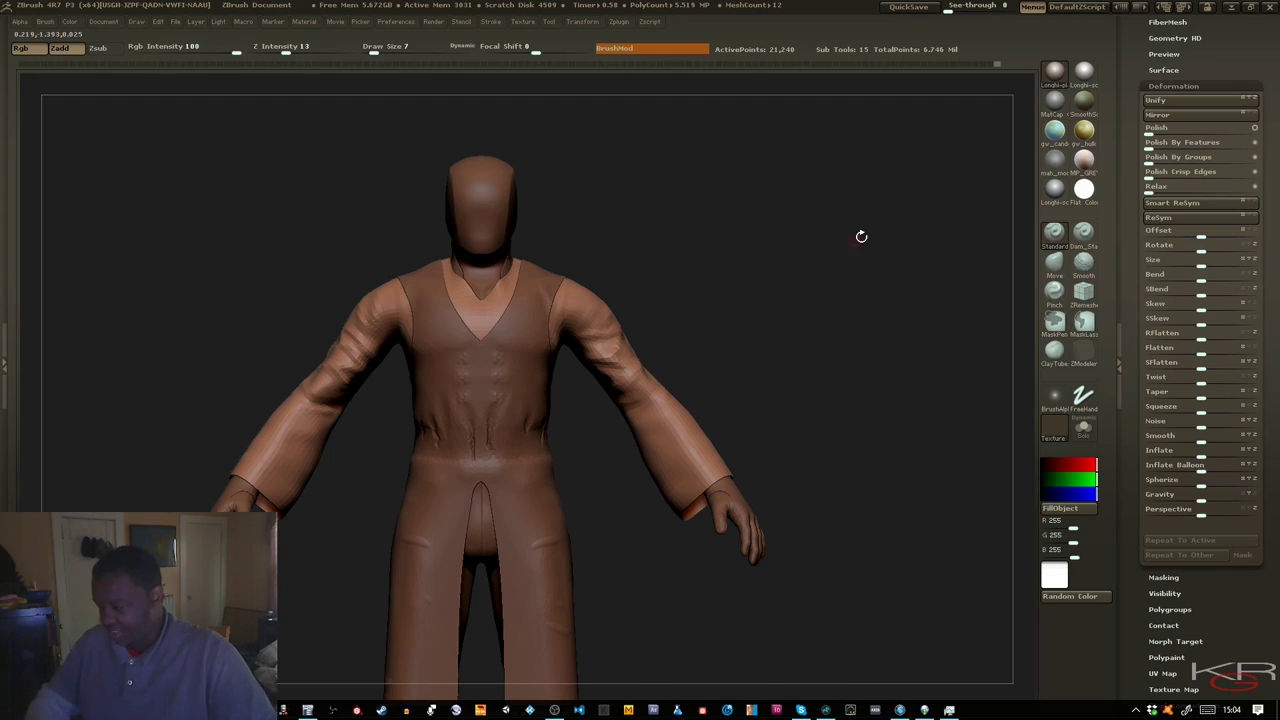
Reshape the underside of the upper sleeves with the Move brush at draw size 62
click(1053, 265)
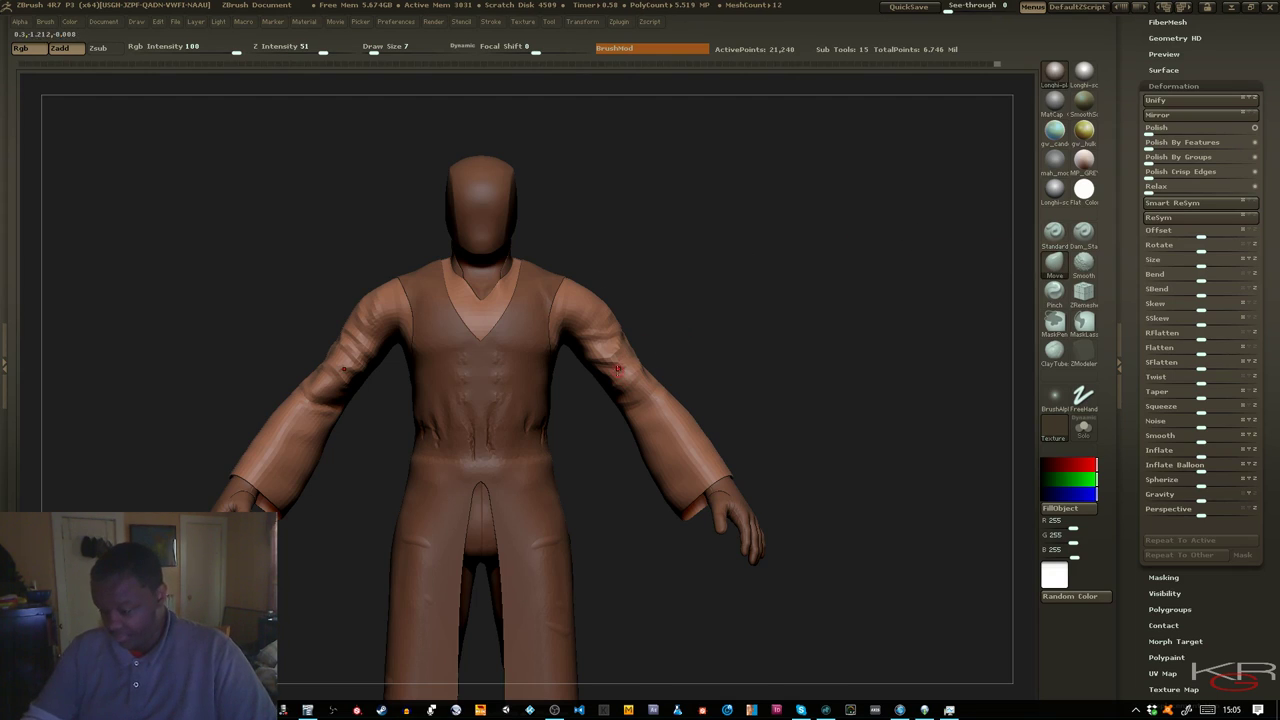
key(bracketright)
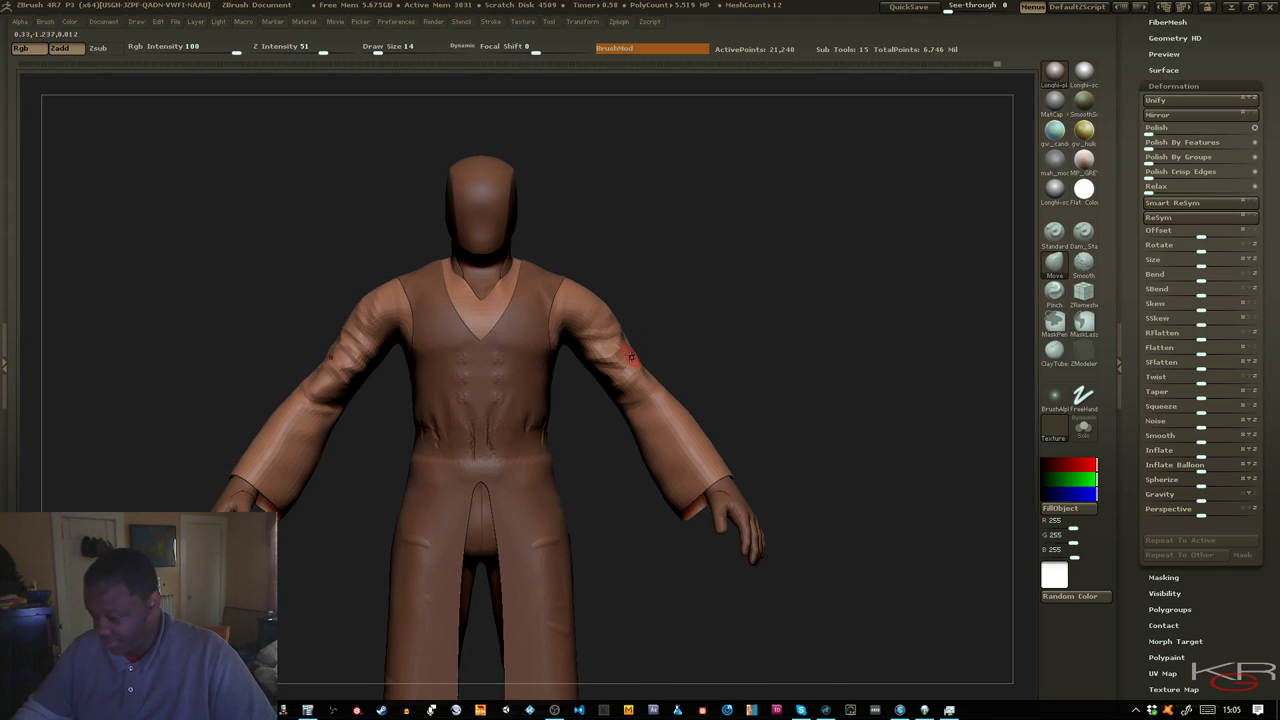
key(bracketright)
key(bracketright)
key(bracketright)
key(bracketright)
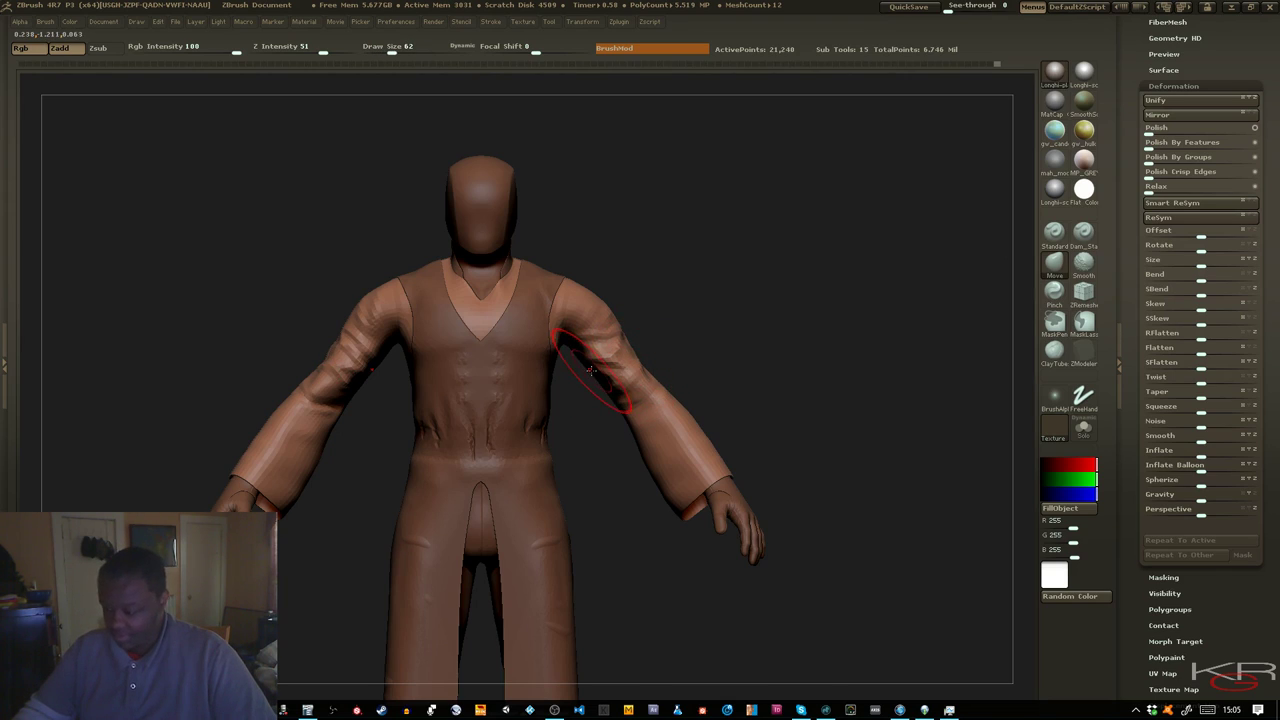
mouse_move(599, 371)
mouse_down()
mouse_move(634, 342)
mouse_move(592, 365)
mouse_up()
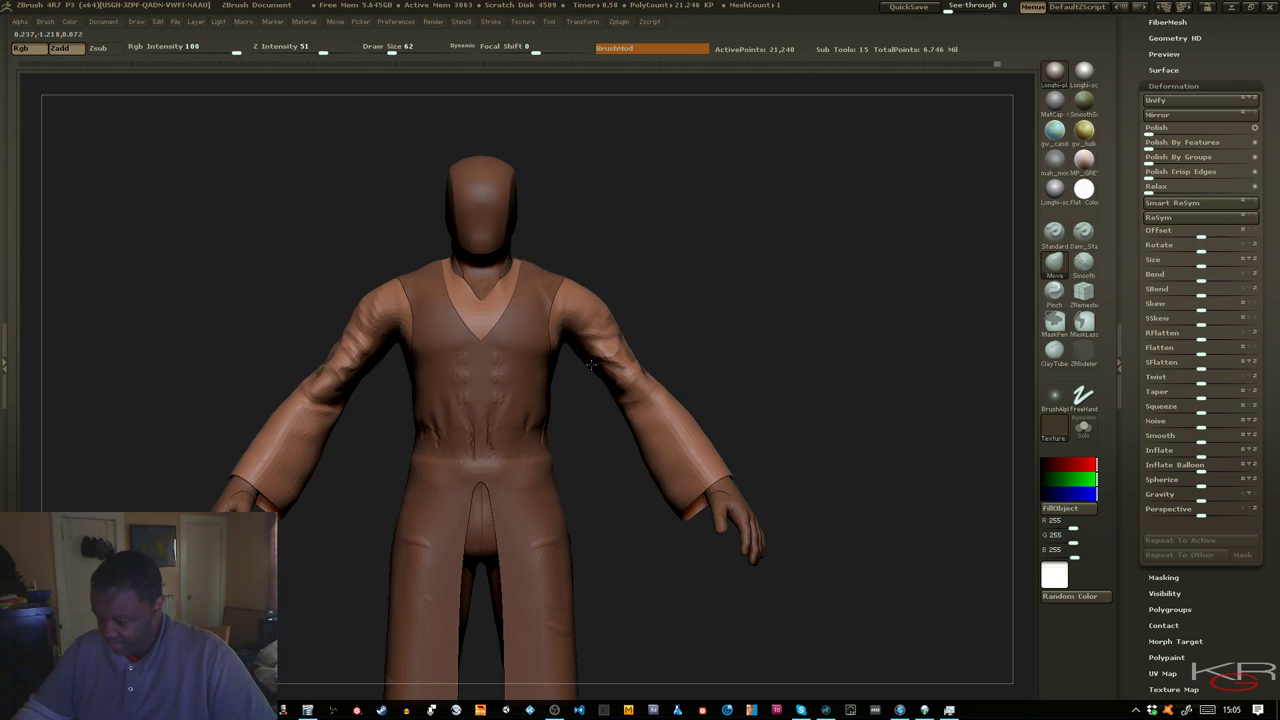
Inspect the isolated shirt from back and front, compare it with the isolated BaseMesh1 body, and reselect the Xavier_Nice_Shirt1 subtool
mouse_move(708, 377)
mouse_down()
mouse_move(575, 368)
mouse_move(592, 358)
mouse_up()
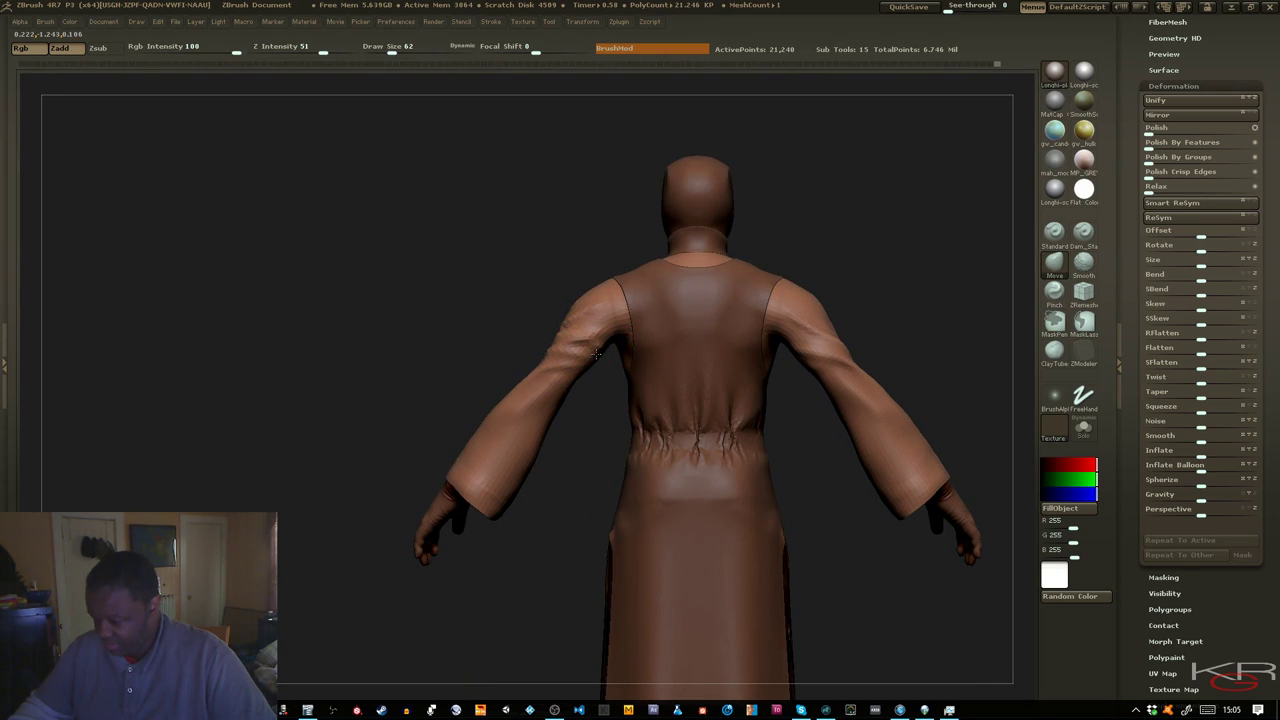
click(1086, 434)
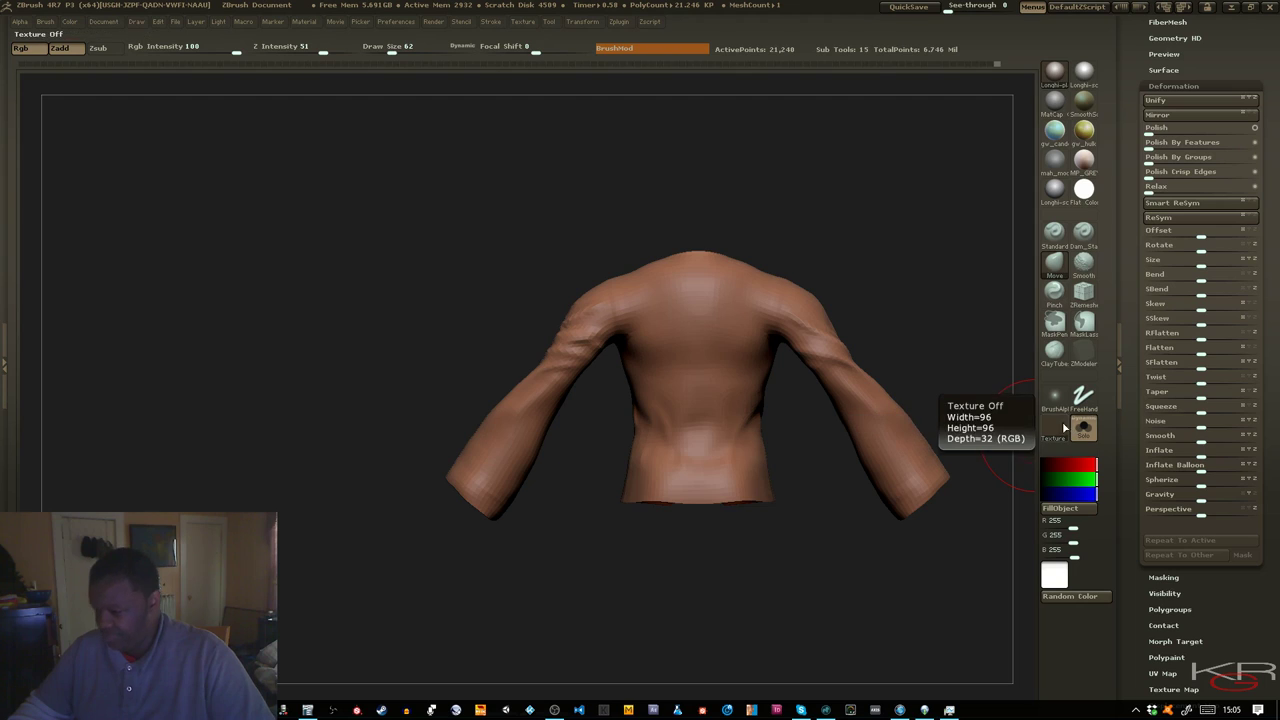
drag(340, 342, 333, 237)
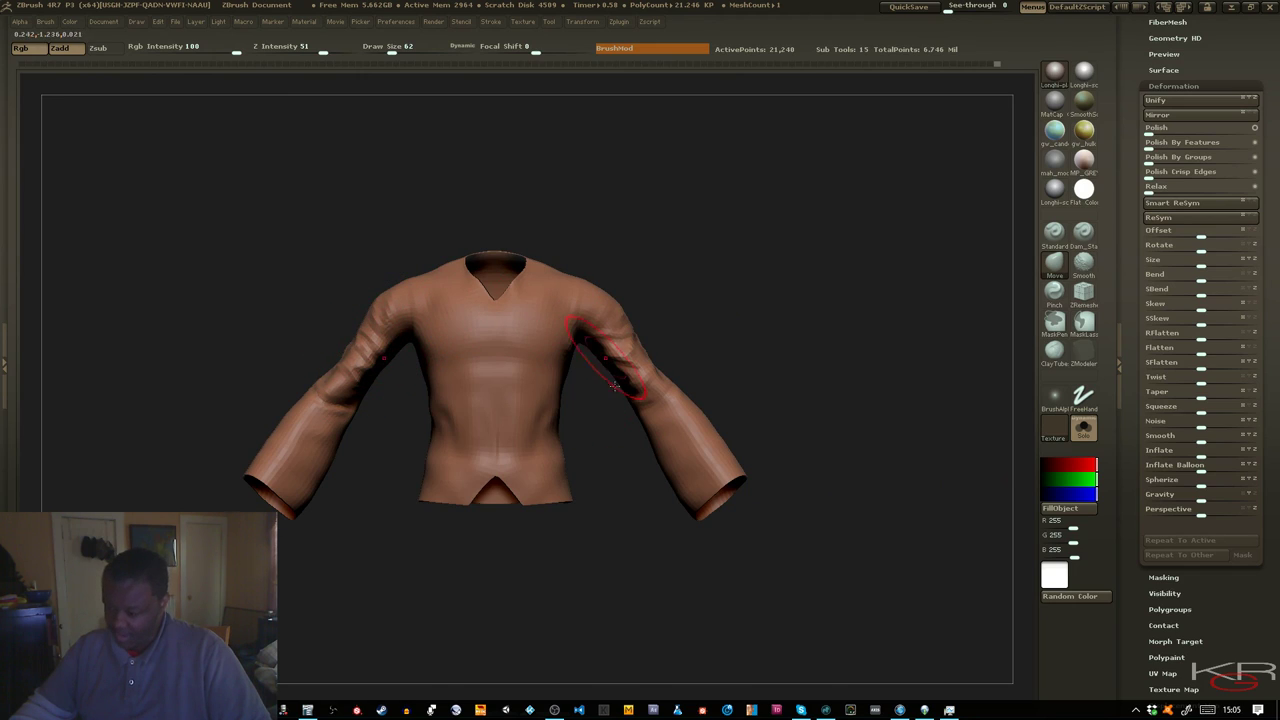
drag(834, 414, 786, 409)
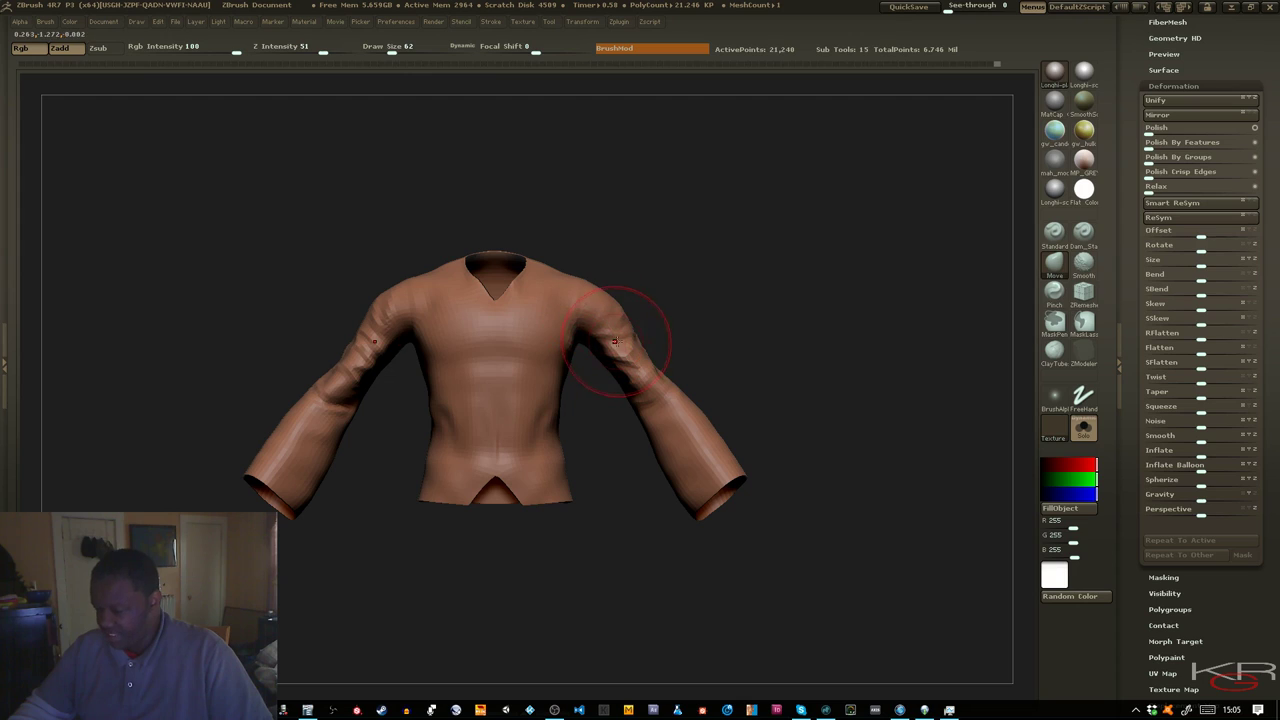
click(1083, 428)
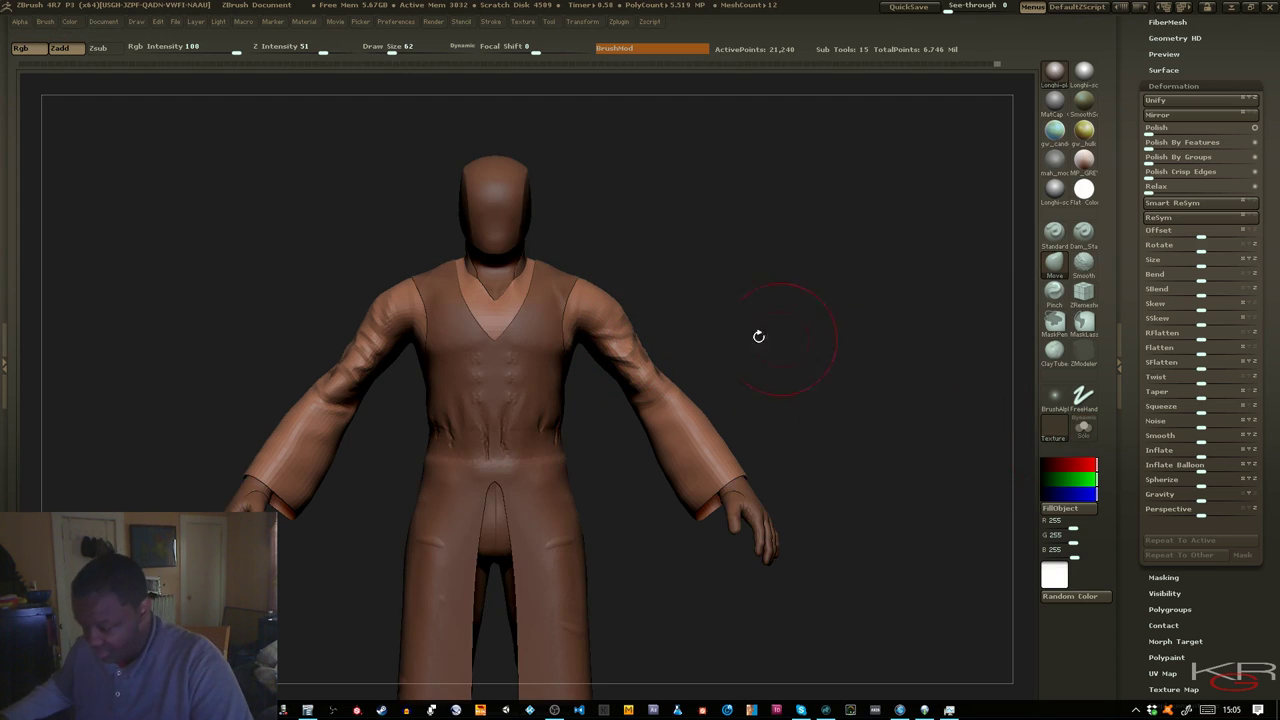
alt+click(514, 234)
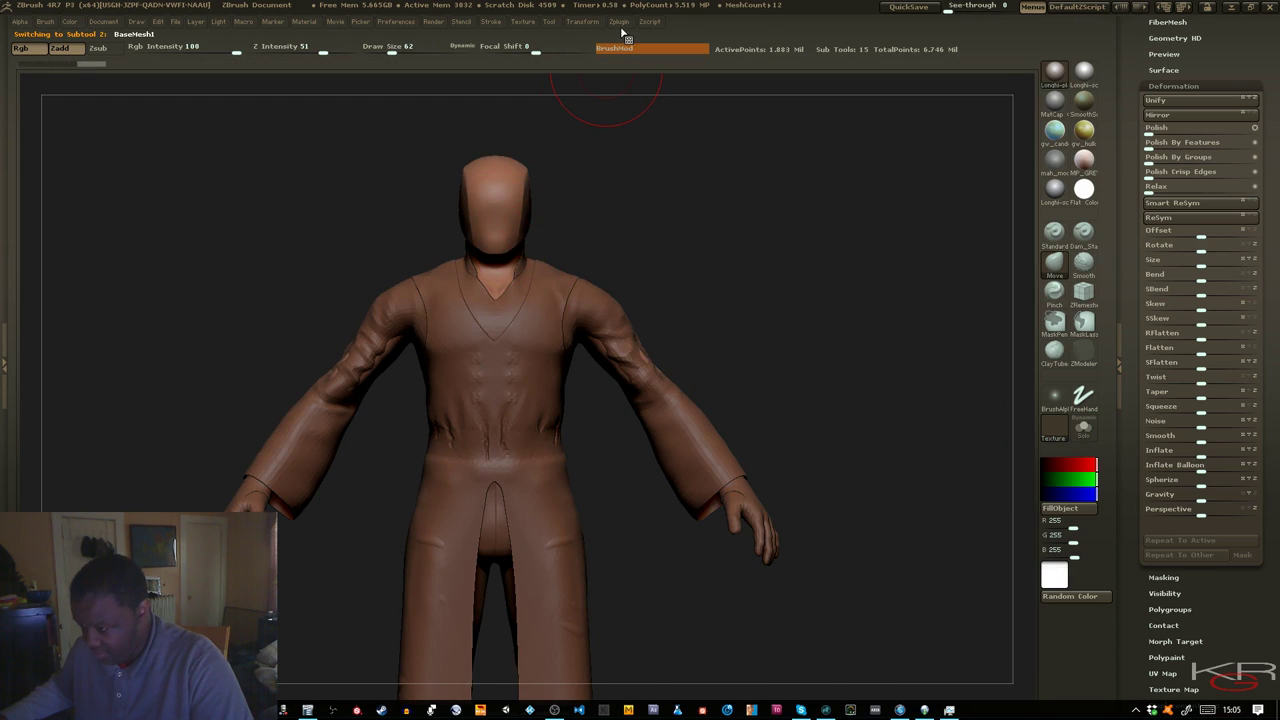
click(620, 22)
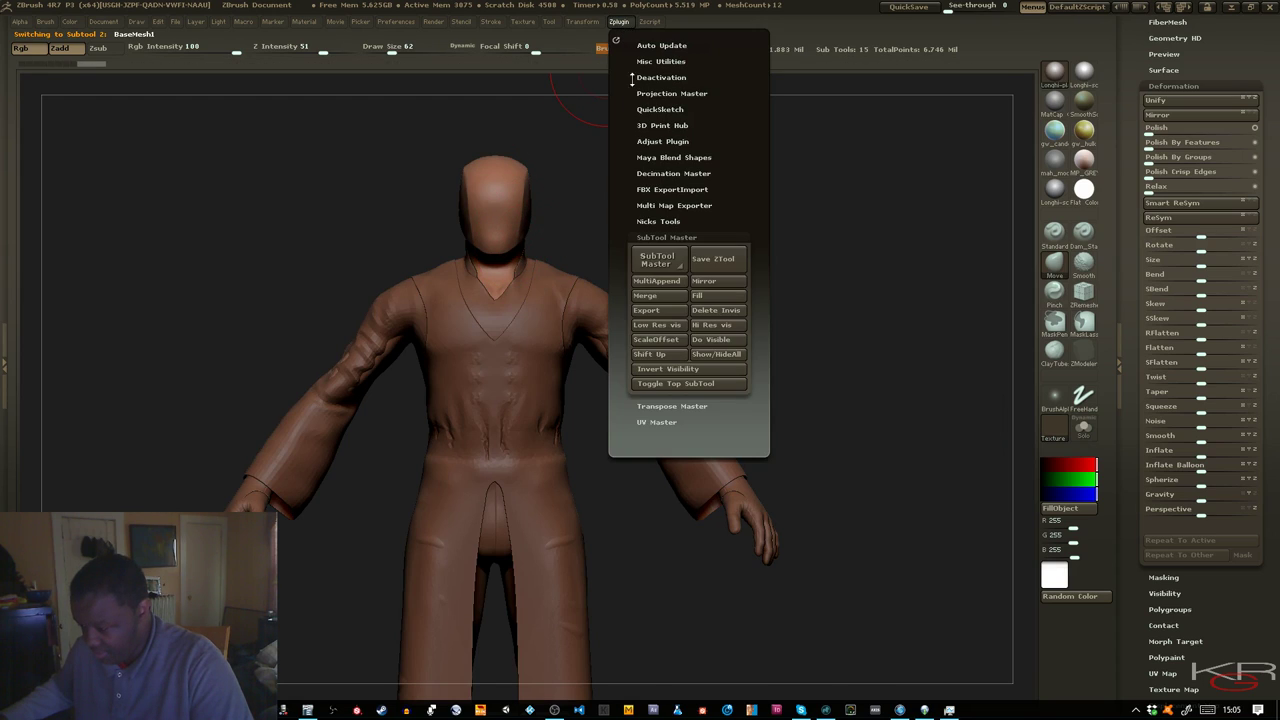
click(1083, 428)
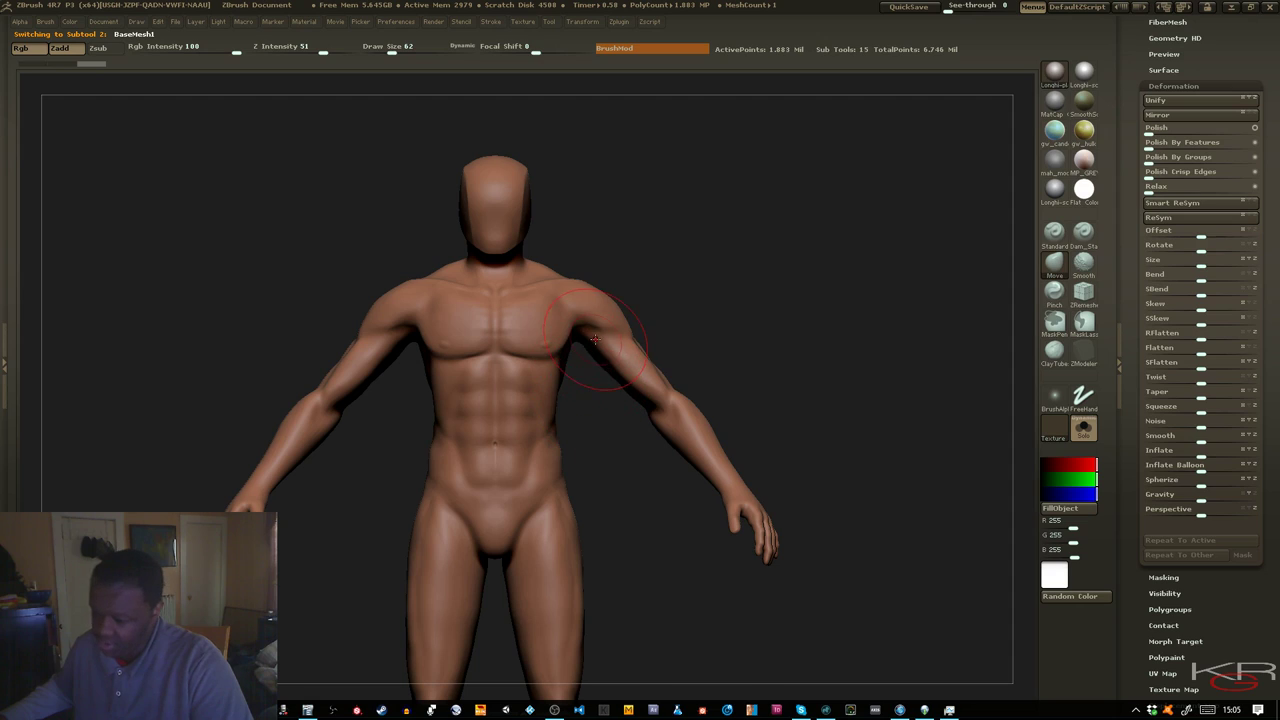
click(1083, 428)
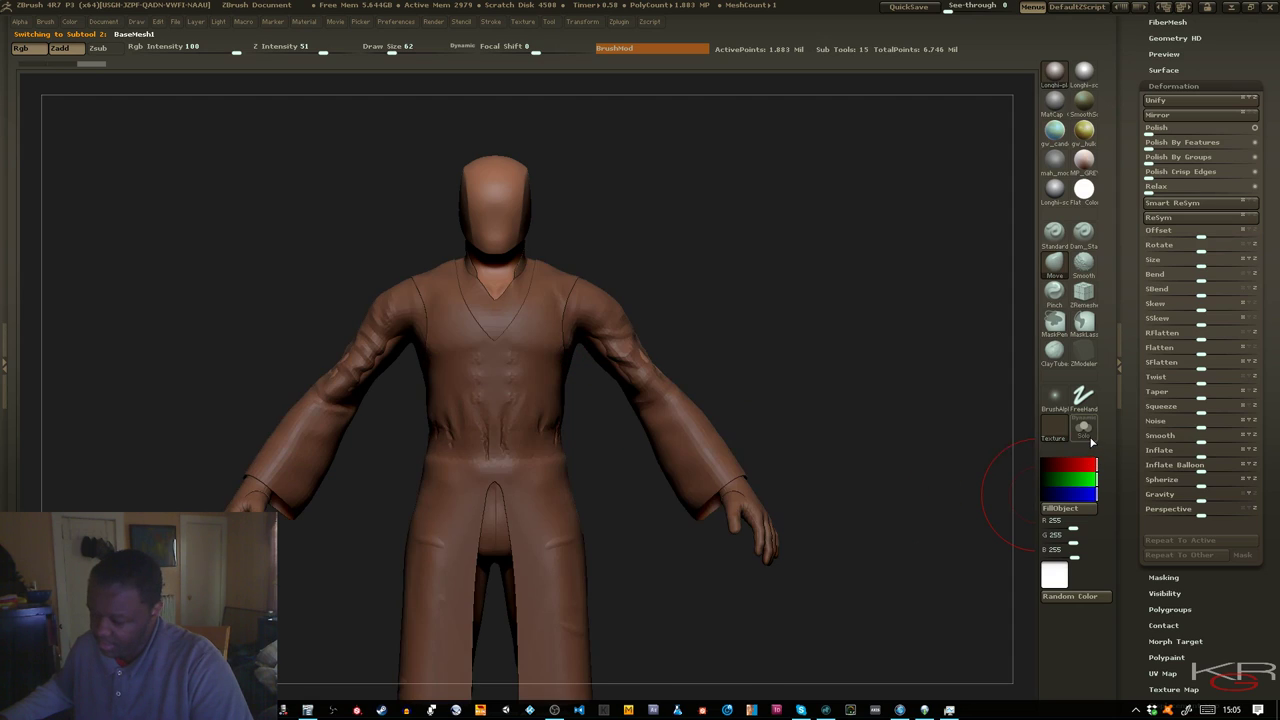
alt+click(607, 322)
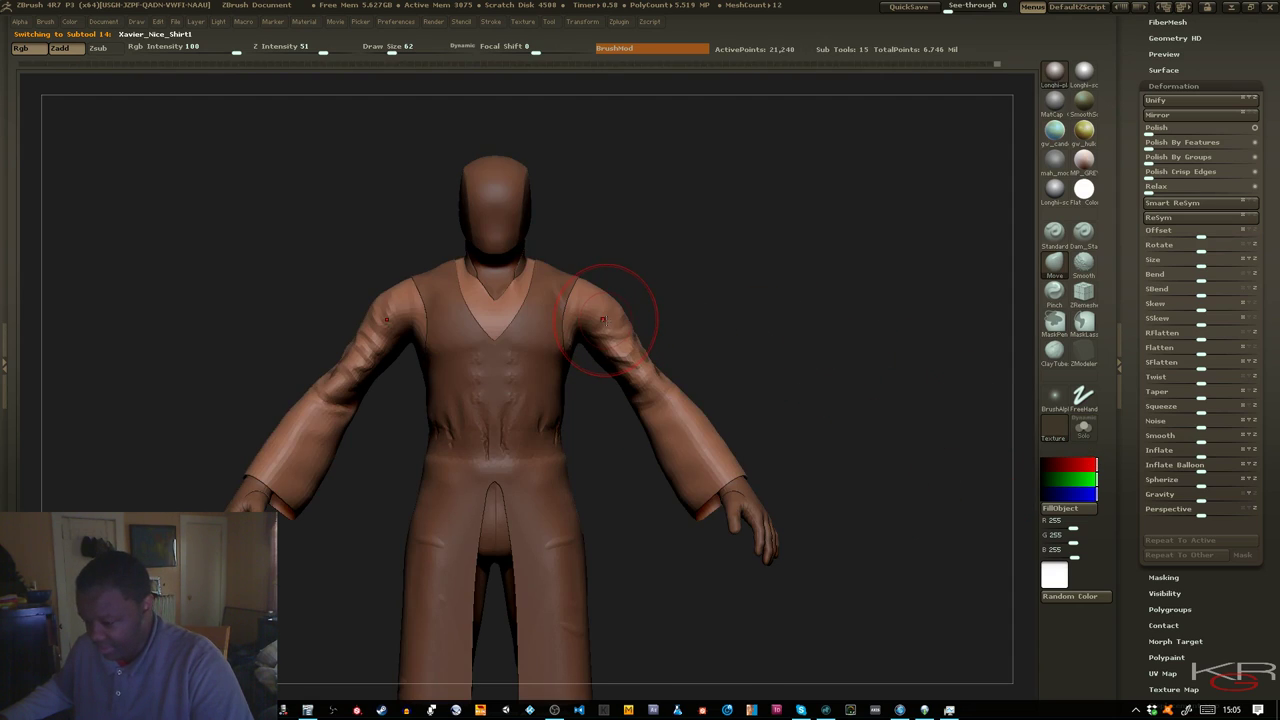
Examine the sleeve silhouette on the fully dressed figure from the front, back and a slight angle
mouse_move(803, 331)
mouse_down()
mouse_move(800, 250)
mouse_move(795, 344)
mouse_up()
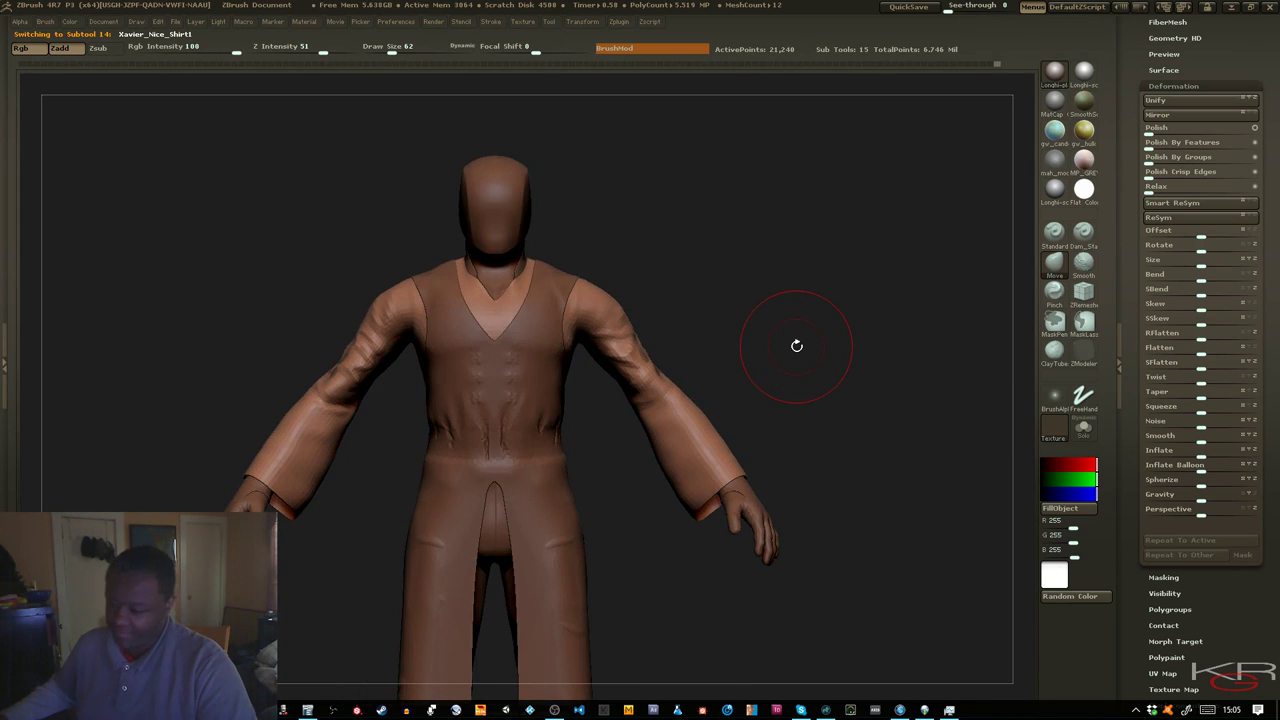
drag(849, 434, 712, 451)
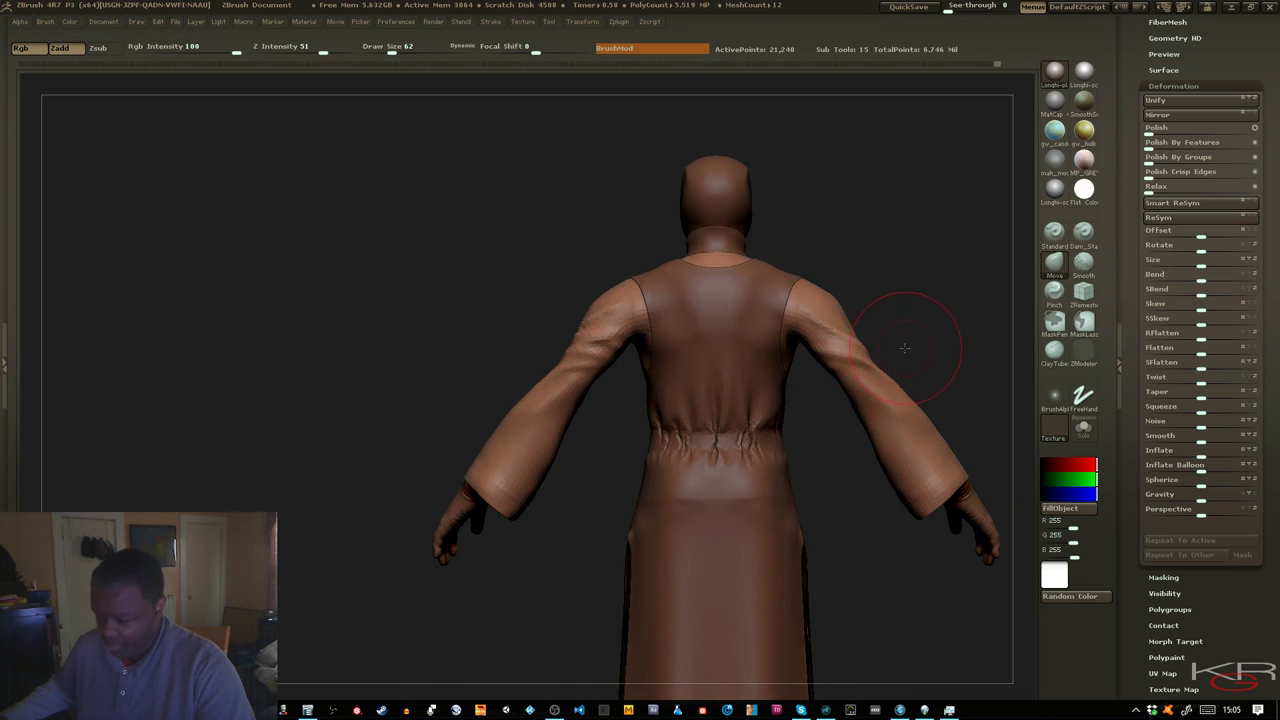
drag(908, 349, 780, 360)
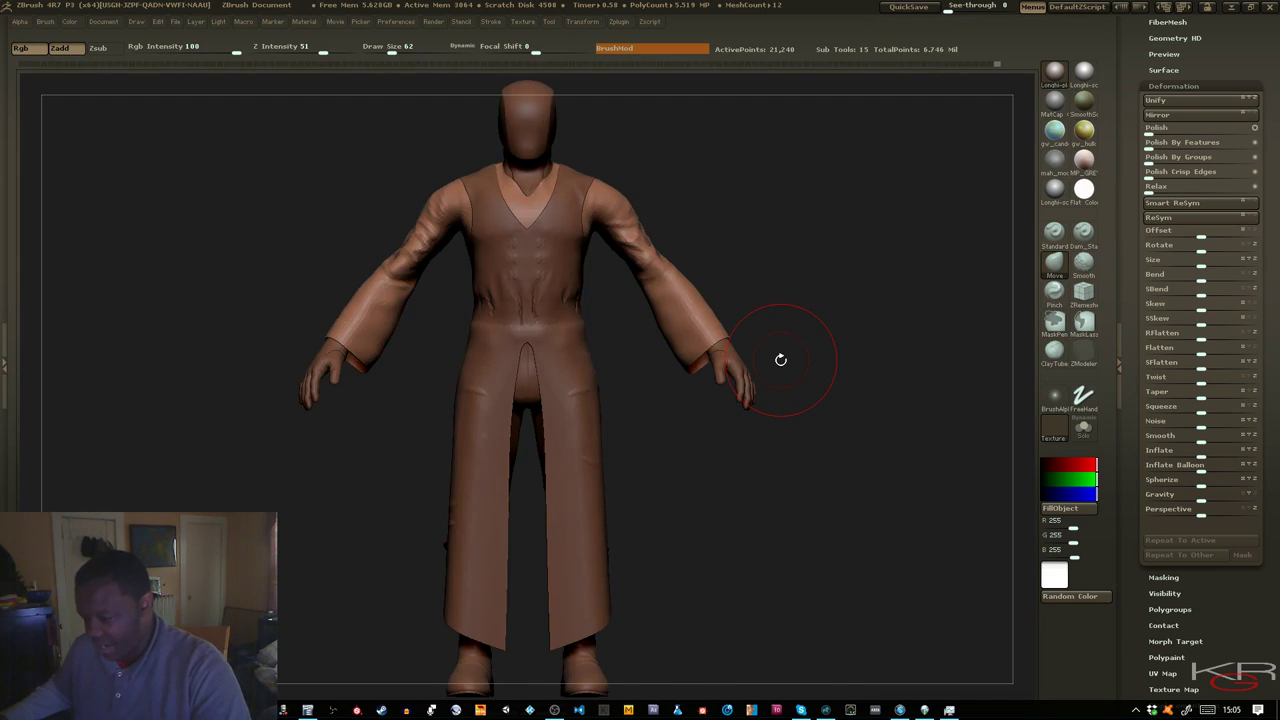
key(f)
mouse_move(811, 400)
mouse_down()
mouse_move(771, 493)
mouse_move(825, 489)
mouse_up()
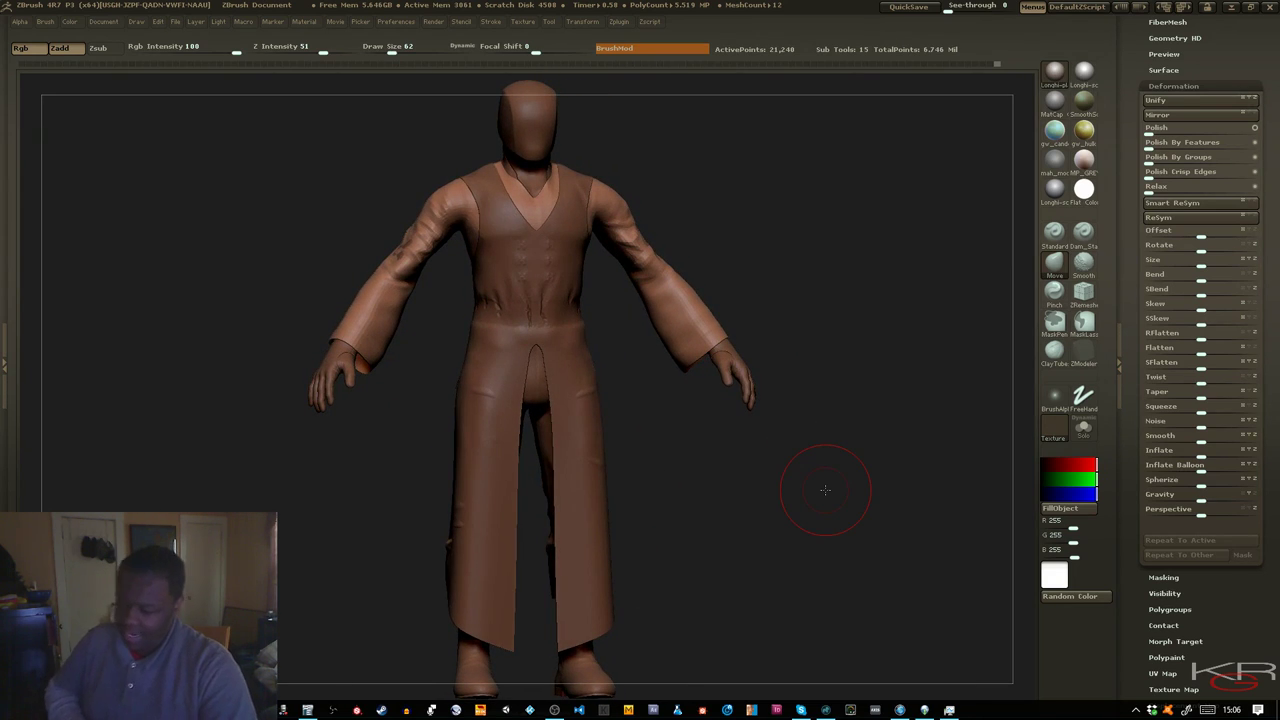
drag(825, 489, 762, 322)
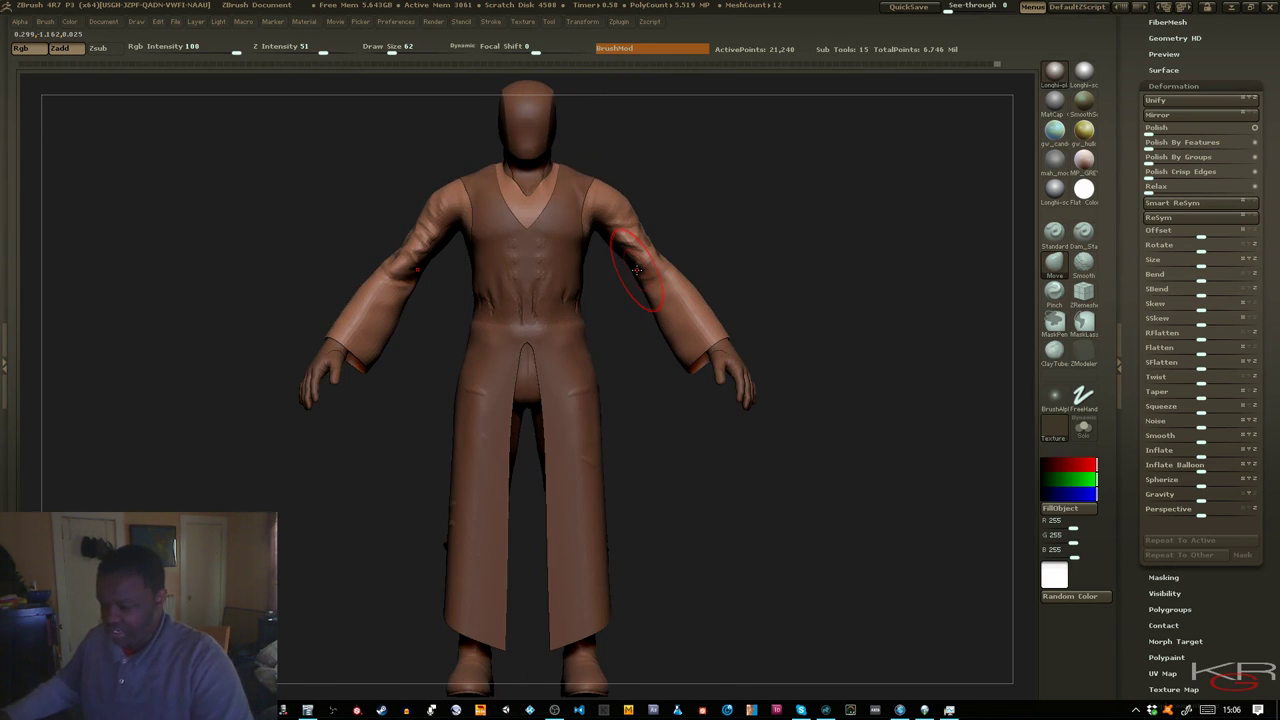
Nudge the edge of the shirt's neckline beside its V point with the Move brush at draw size 18
alt+right_drag(529, 215, 573, 449)
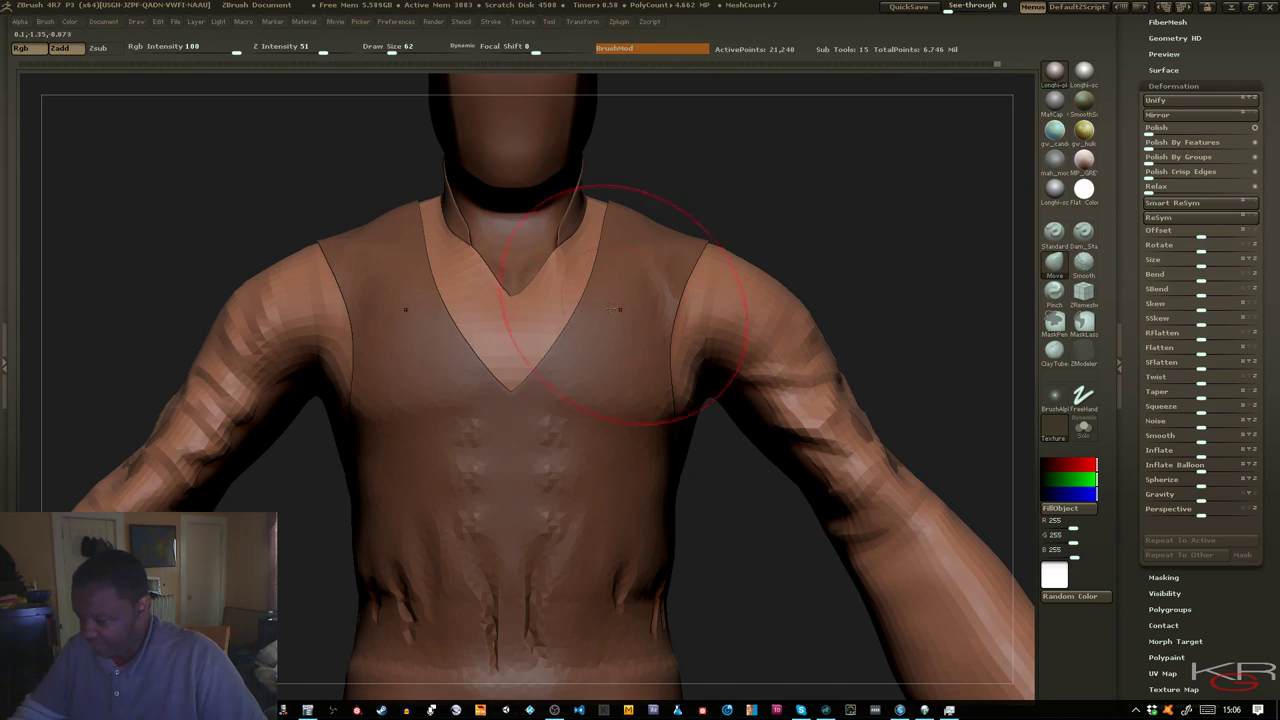
key(bracketleft)
key(bracketleft)
key(bracketleft)
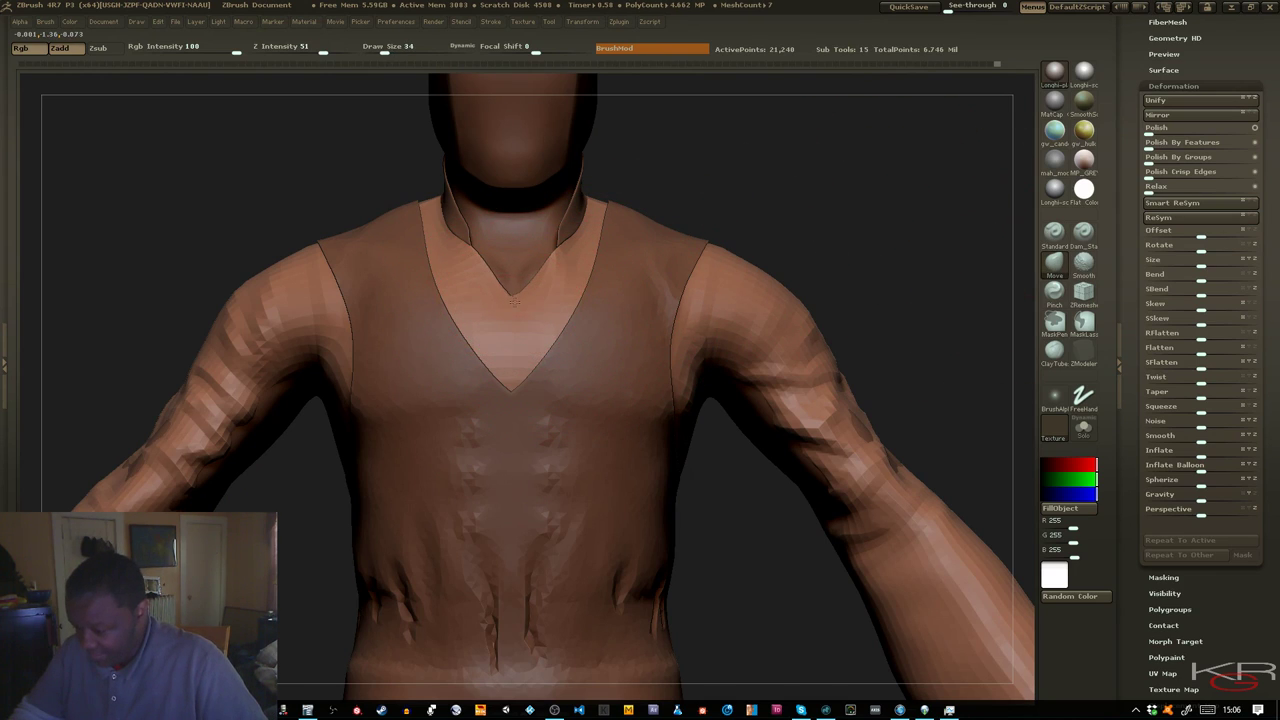
key(bracketleft)
key(bracketleft)
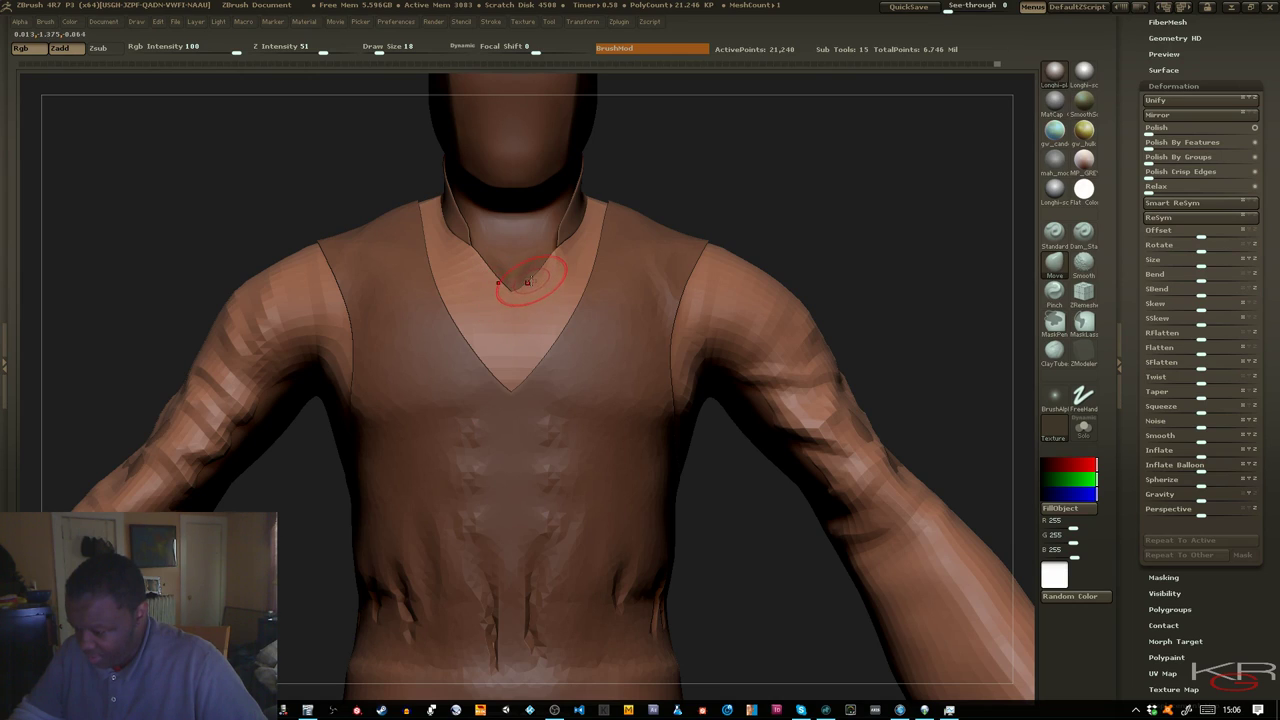
drag(528, 281, 524, 284)
key(f)
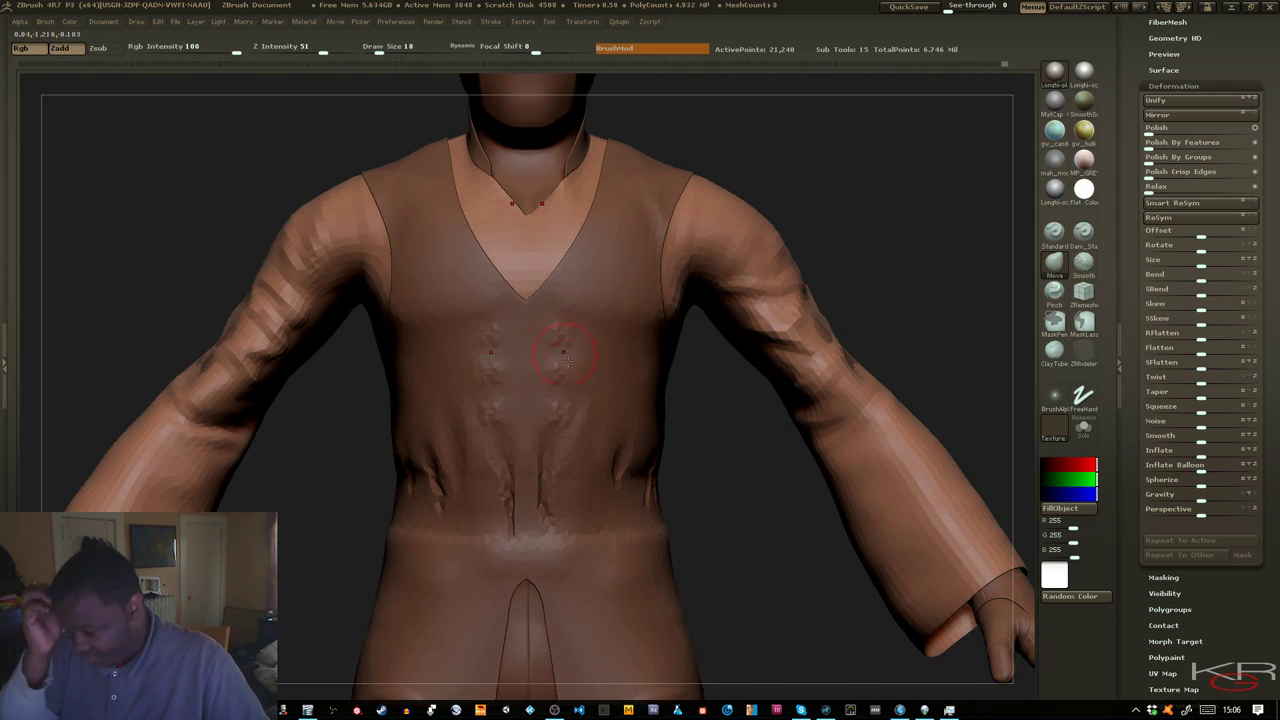
Raise the shirt by two subdivision levels and check it in isolation and on the fully dressed figure
key(d)
key(d)
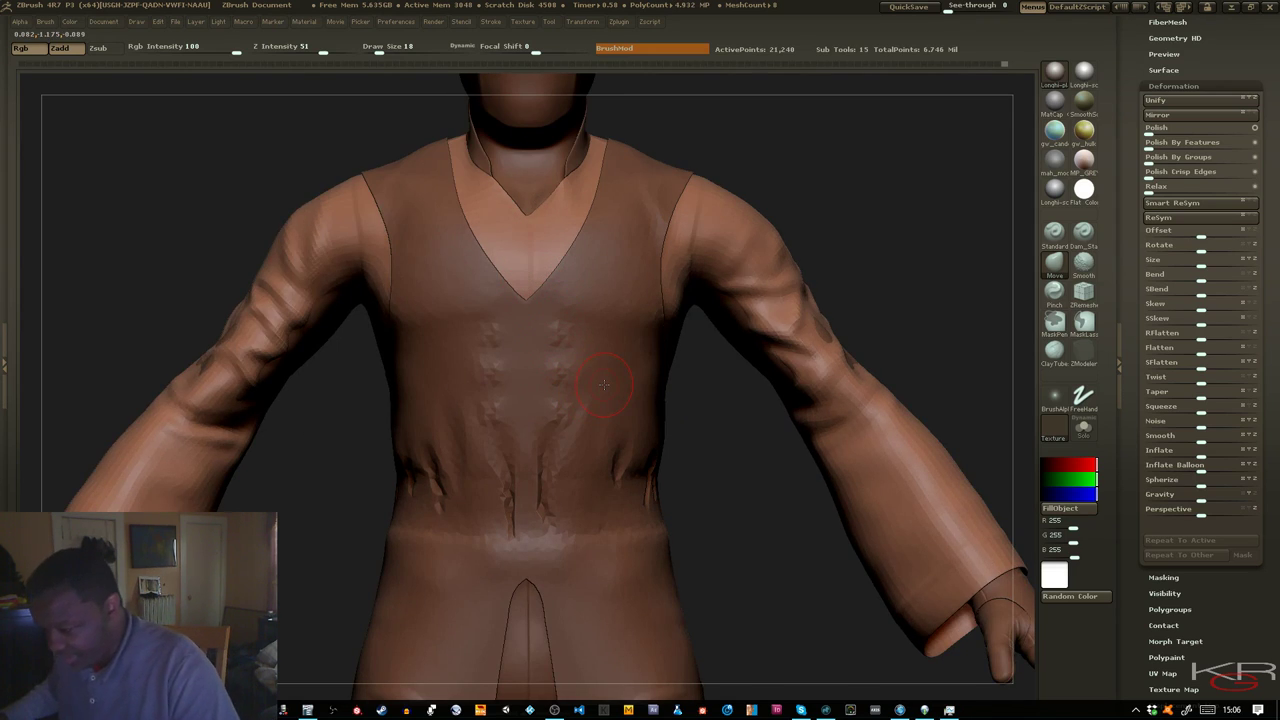
ctrl+right_drag(664, 356, 660, 300)
click(1085, 432)
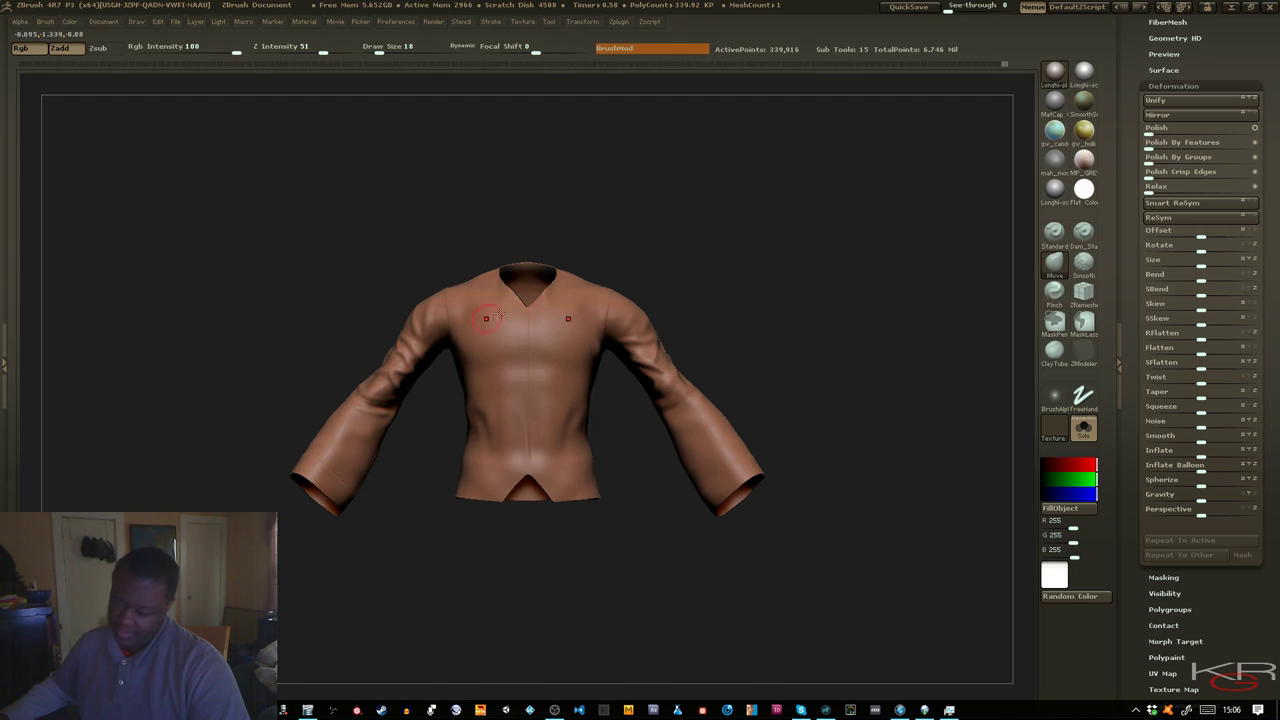
click(1087, 434)
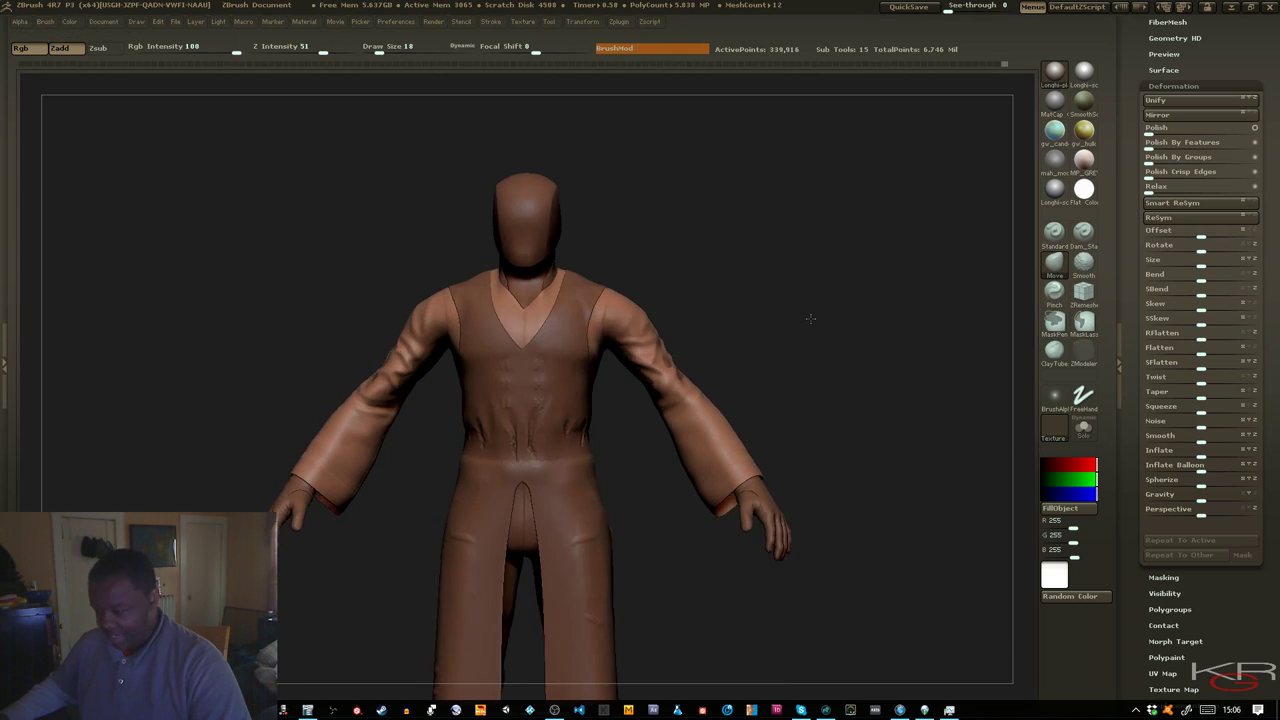
drag(811, 319, 812, 319)
key(f)
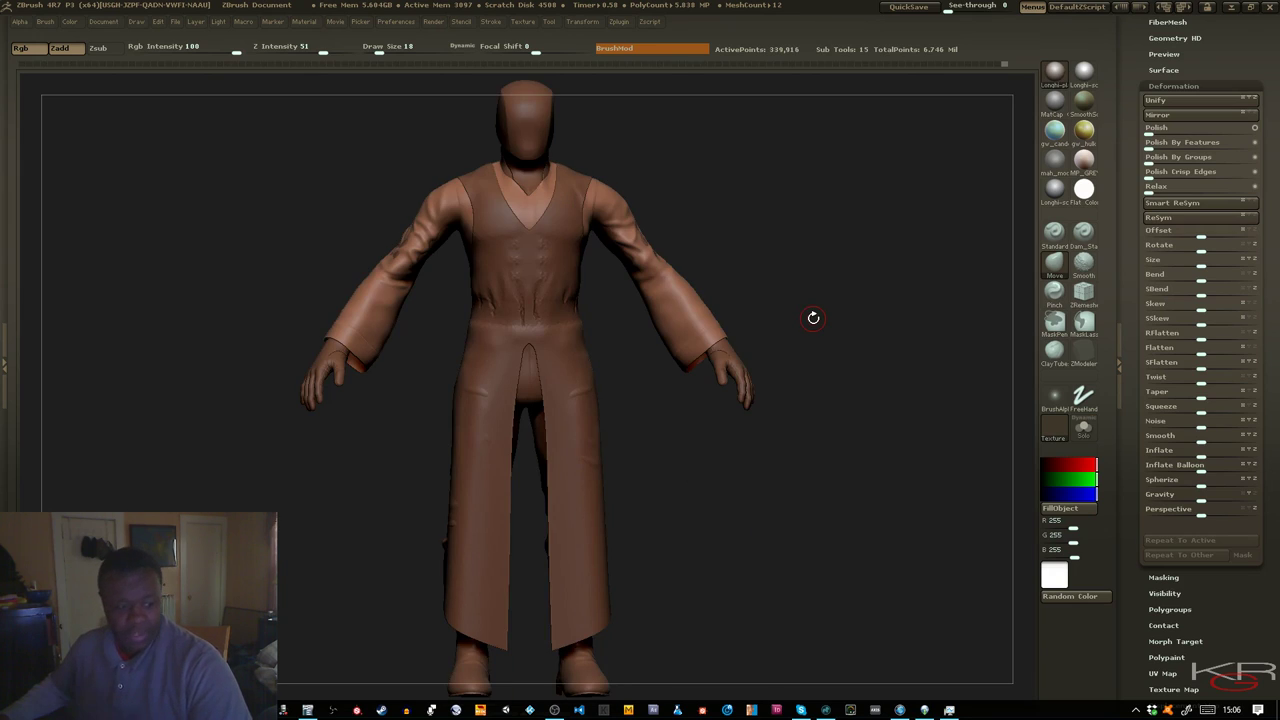